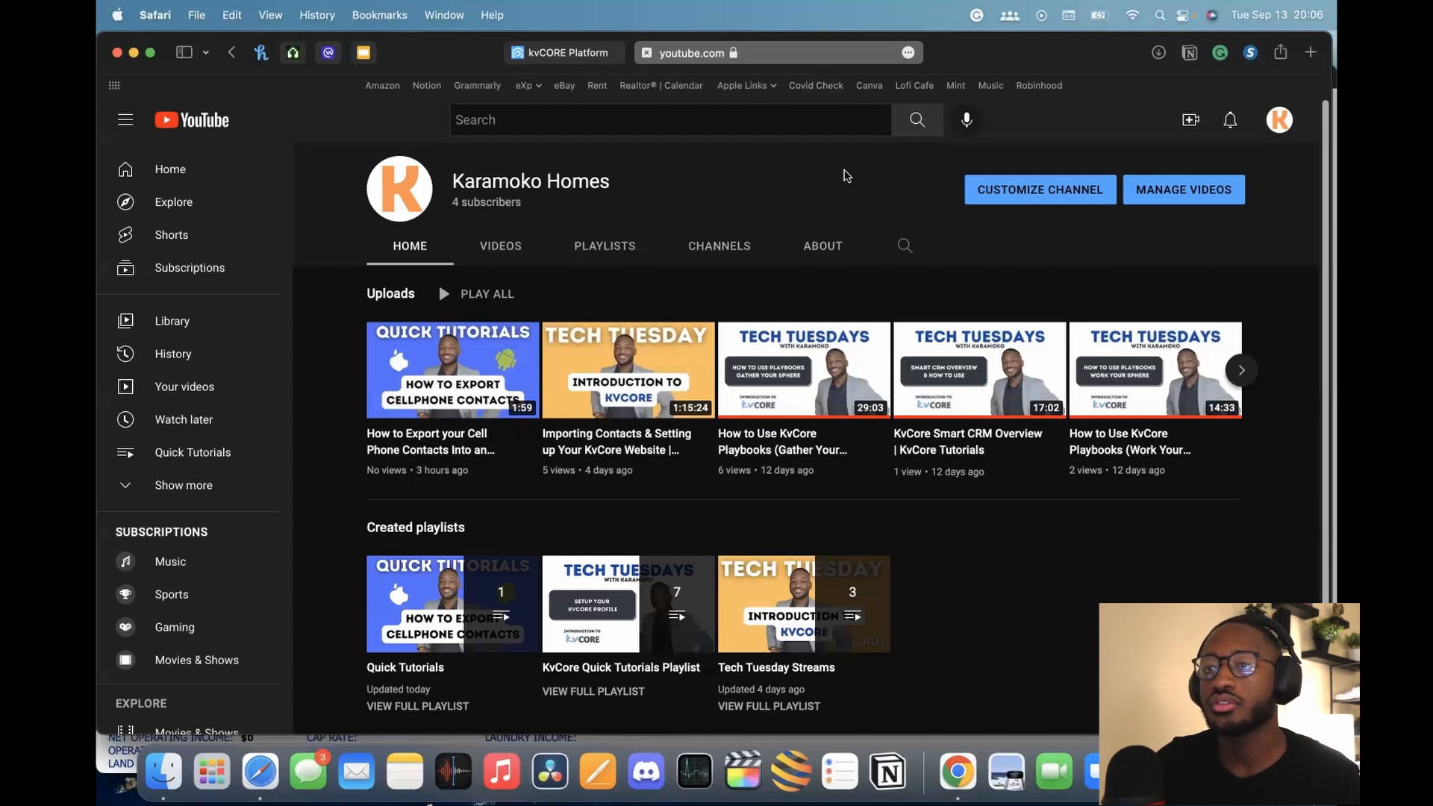
Copy the YouTube channel page's full web address from the address bar
click(830, 58)
key(super+c)
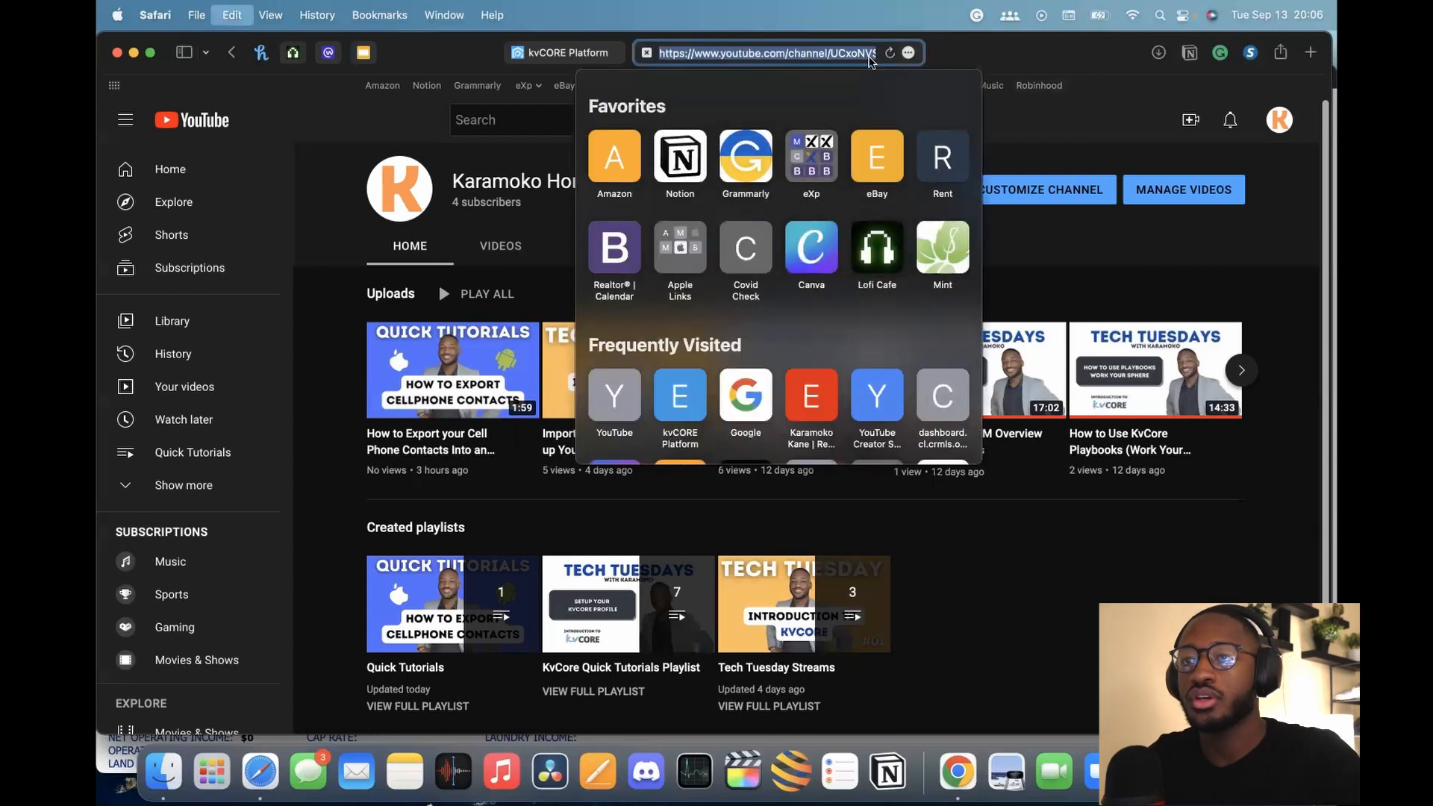
click(996, 55)
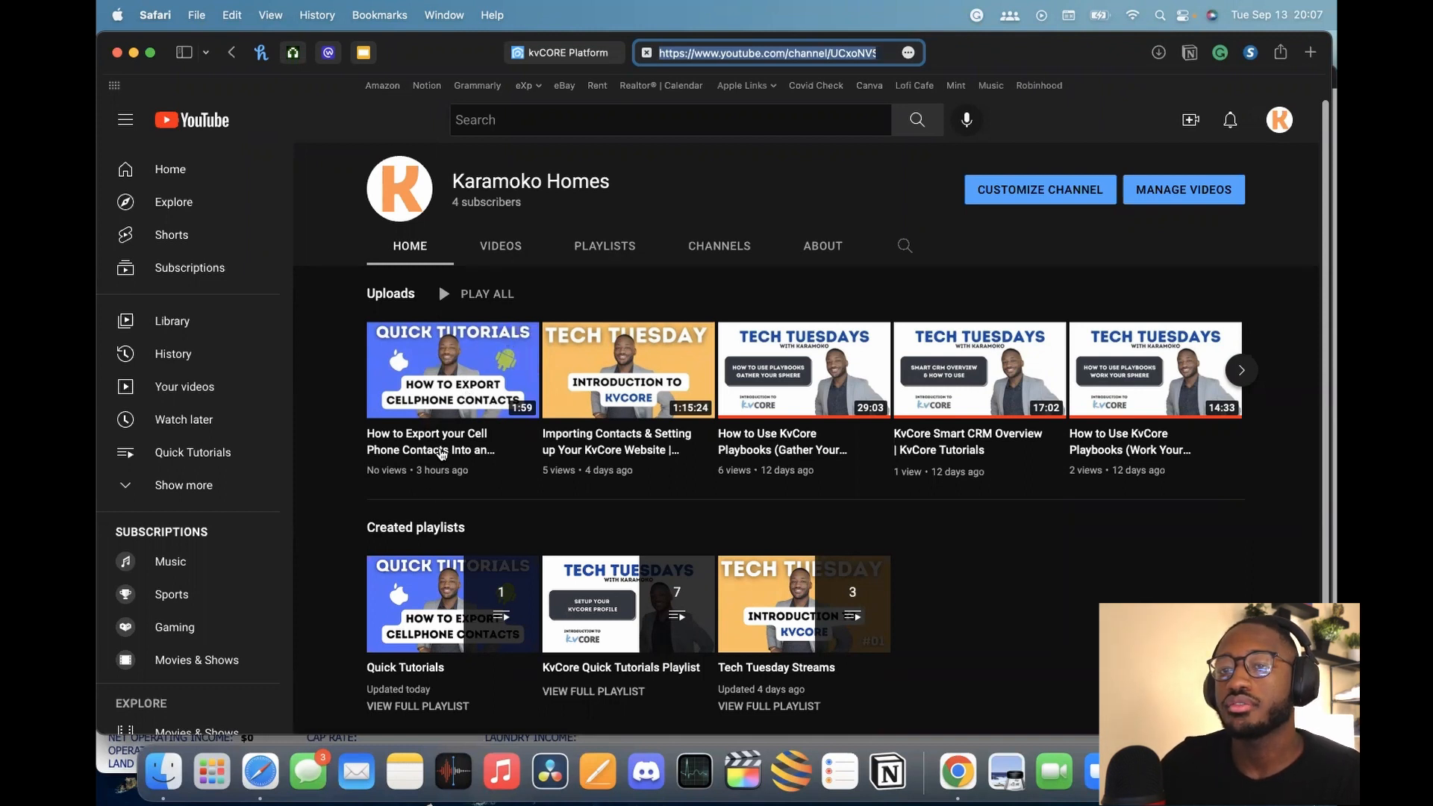
Open the contact-export tutorial video, pause it, and skip ahead to about 0:50
click(439, 379)
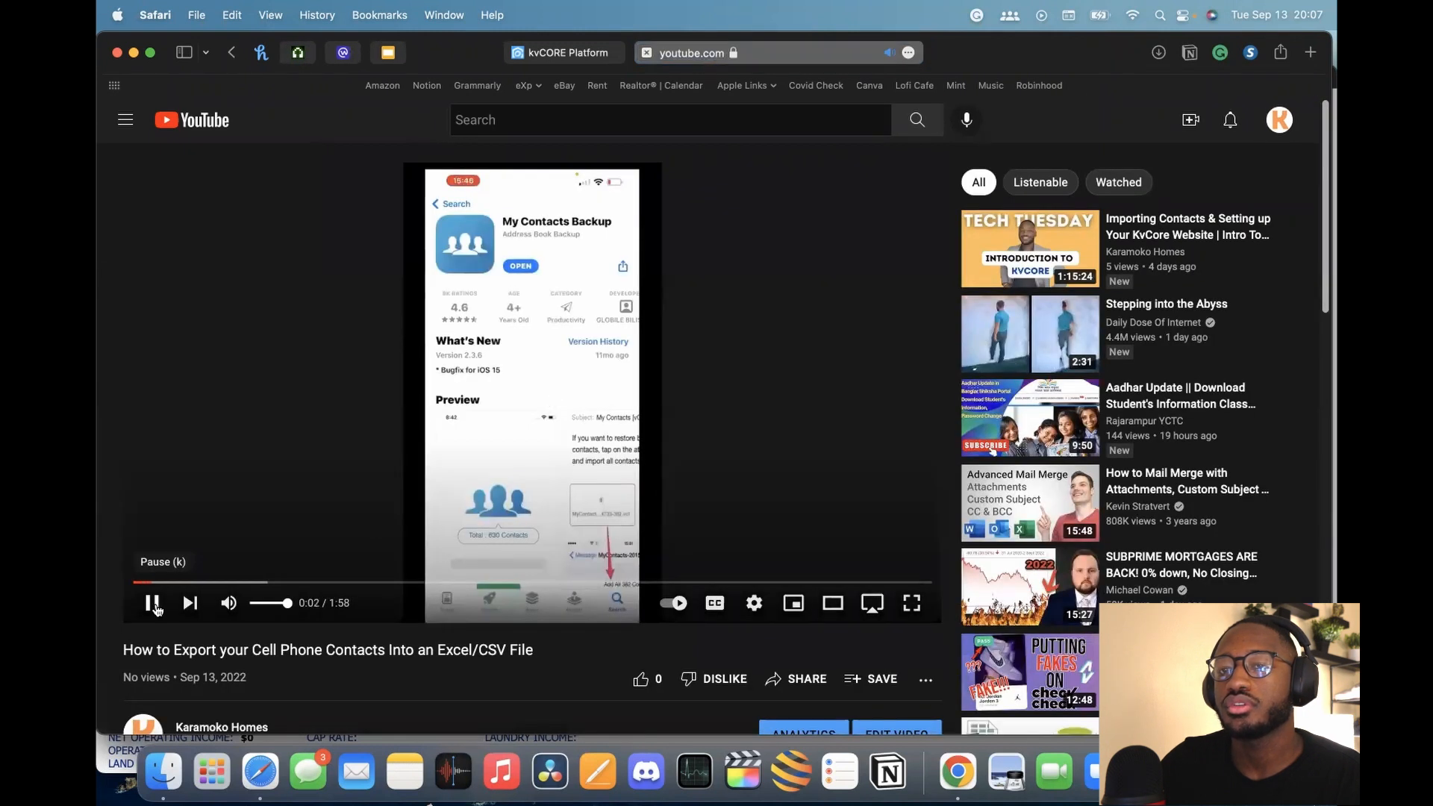
click(153, 604)
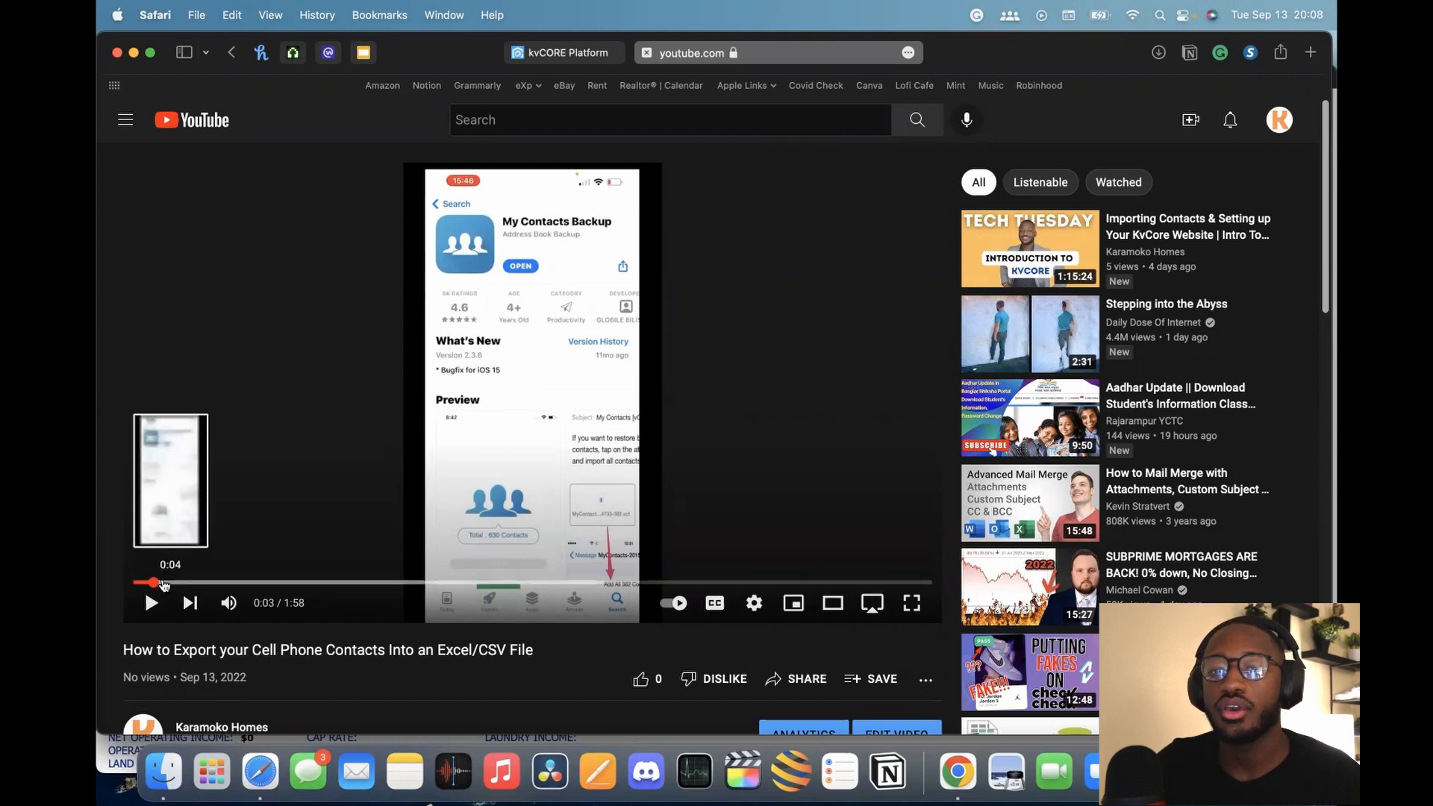
drag(146, 583, 387, 585)
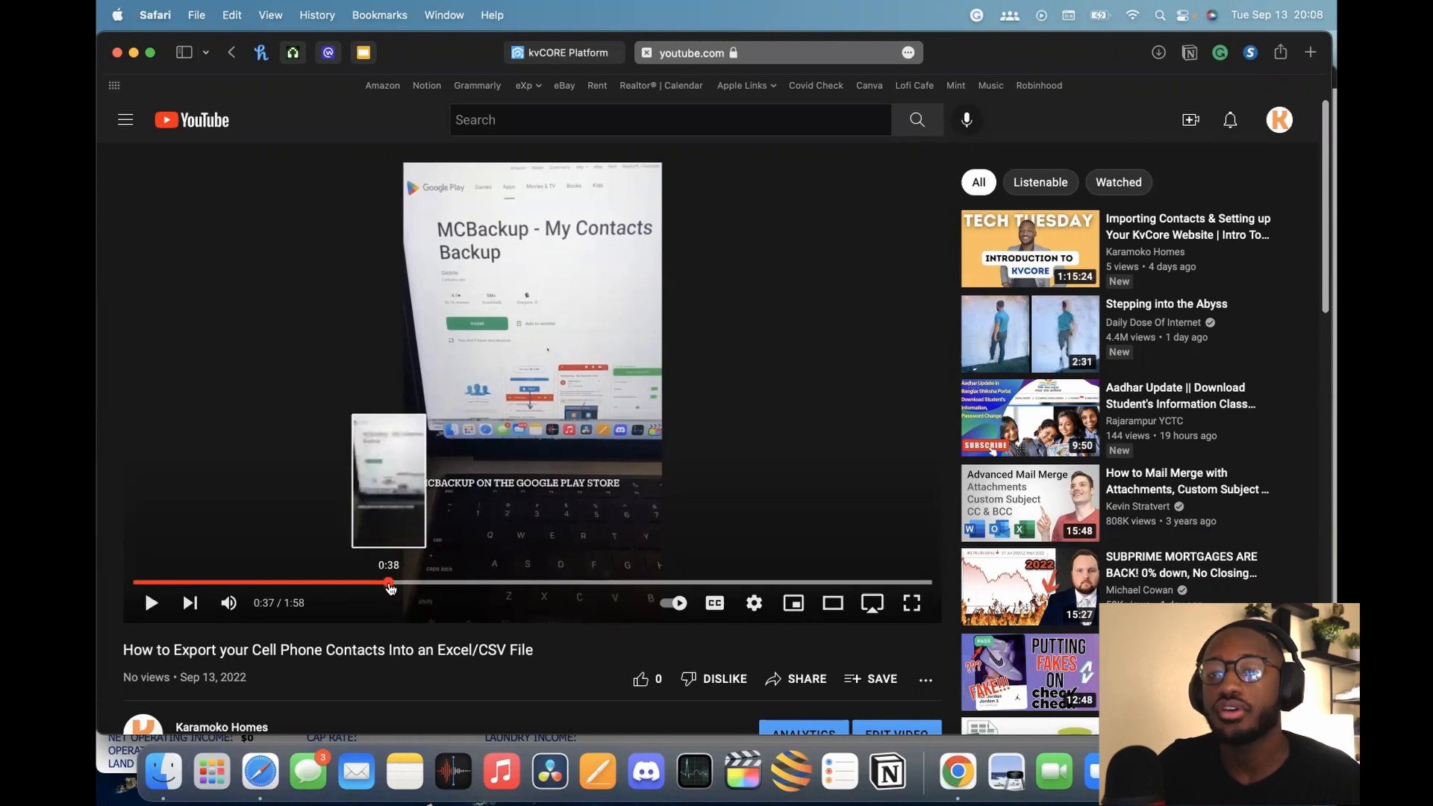
drag(390, 589, 470, 583)
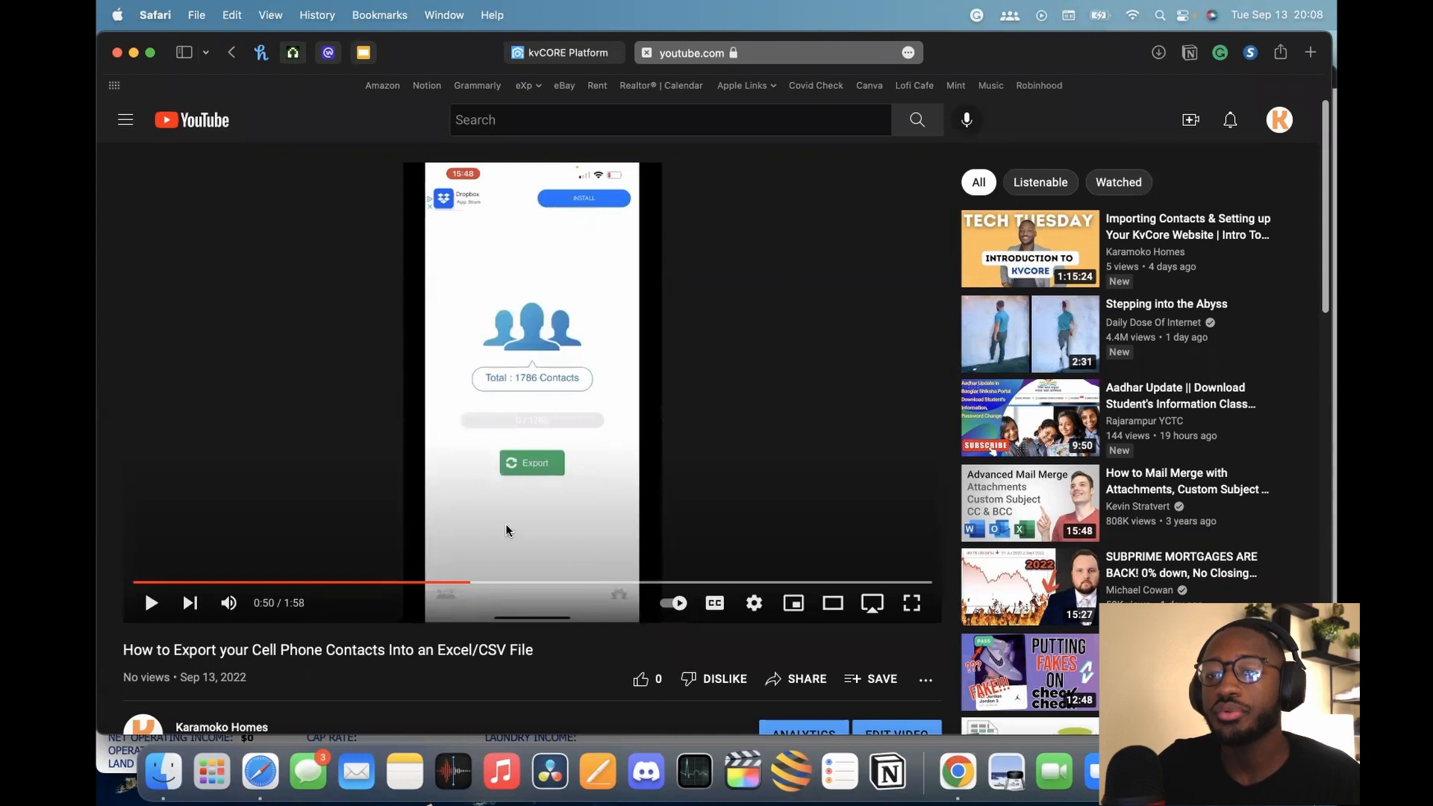
Skim the video's export steps up to 1:38, then go back to the channel page
drag(473, 584, 534, 585)
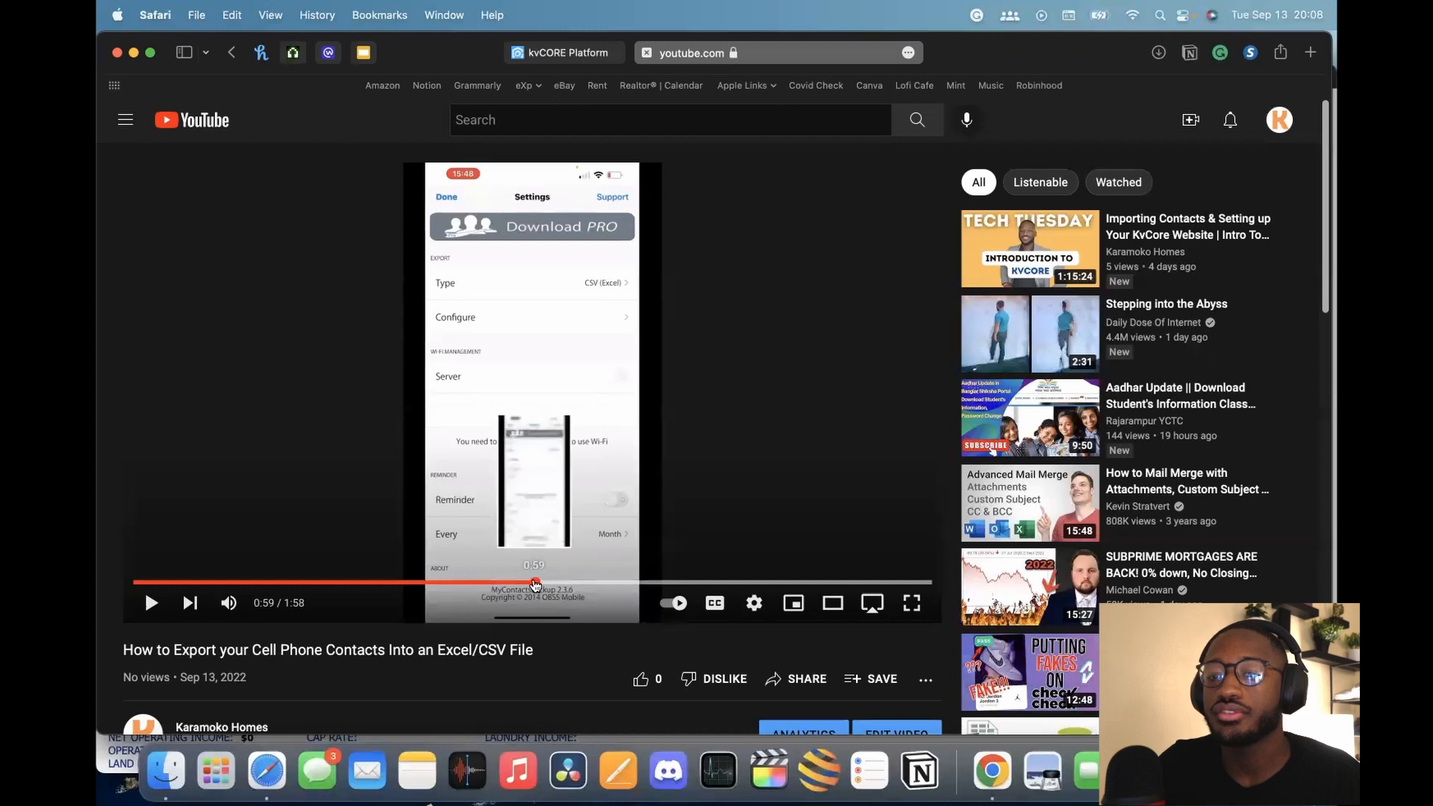
drag(539, 583, 579, 582)
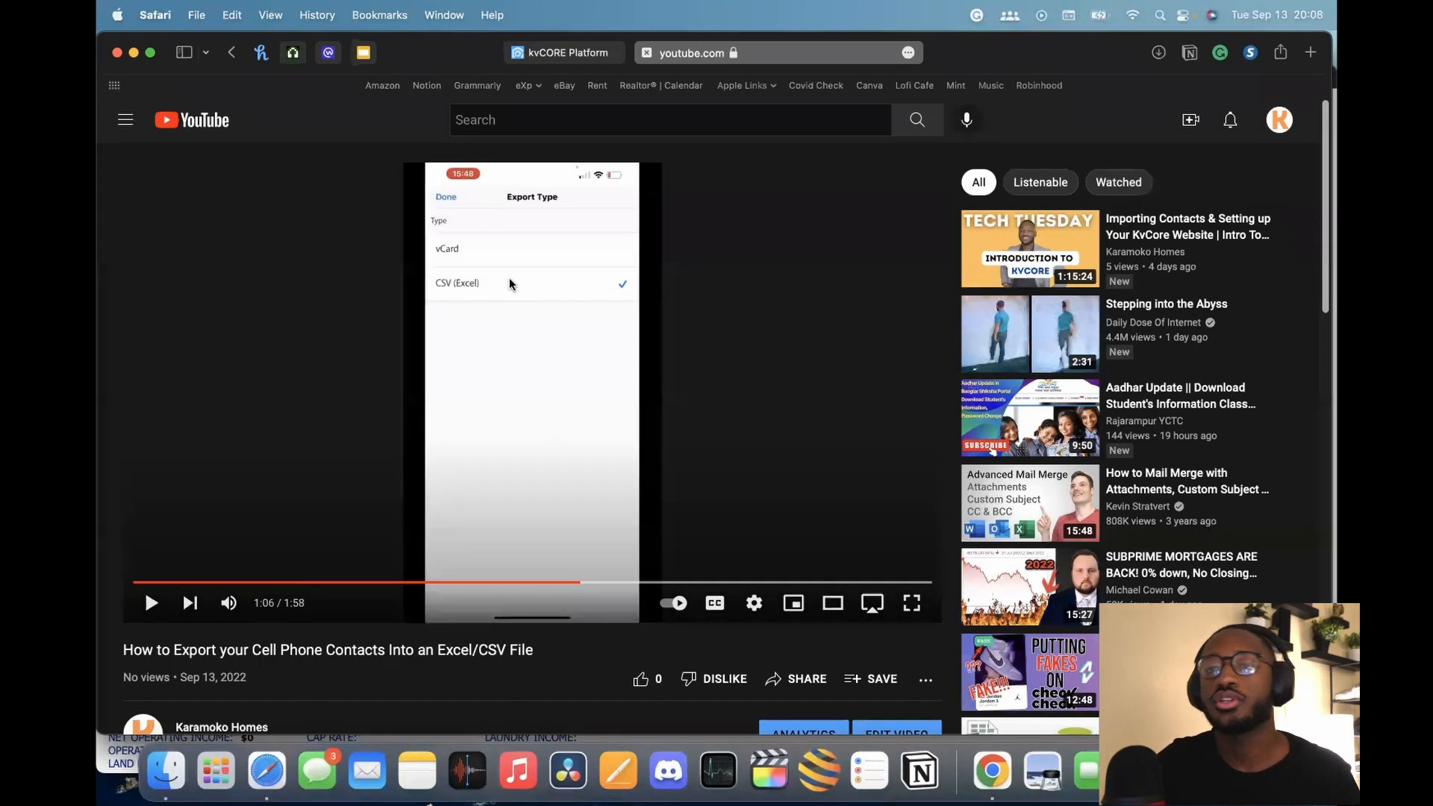
drag(580, 581, 652, 582)
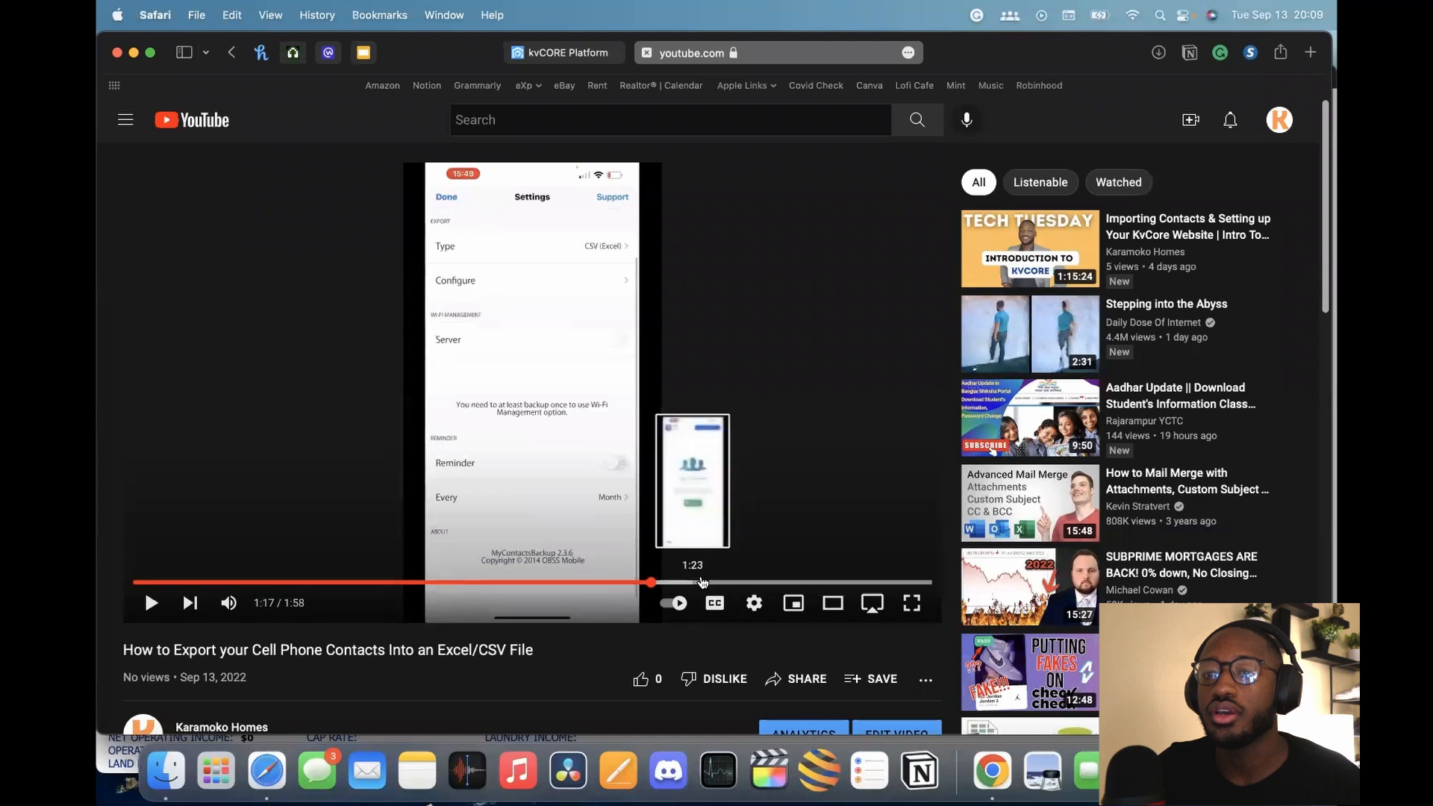
click(713, 582)
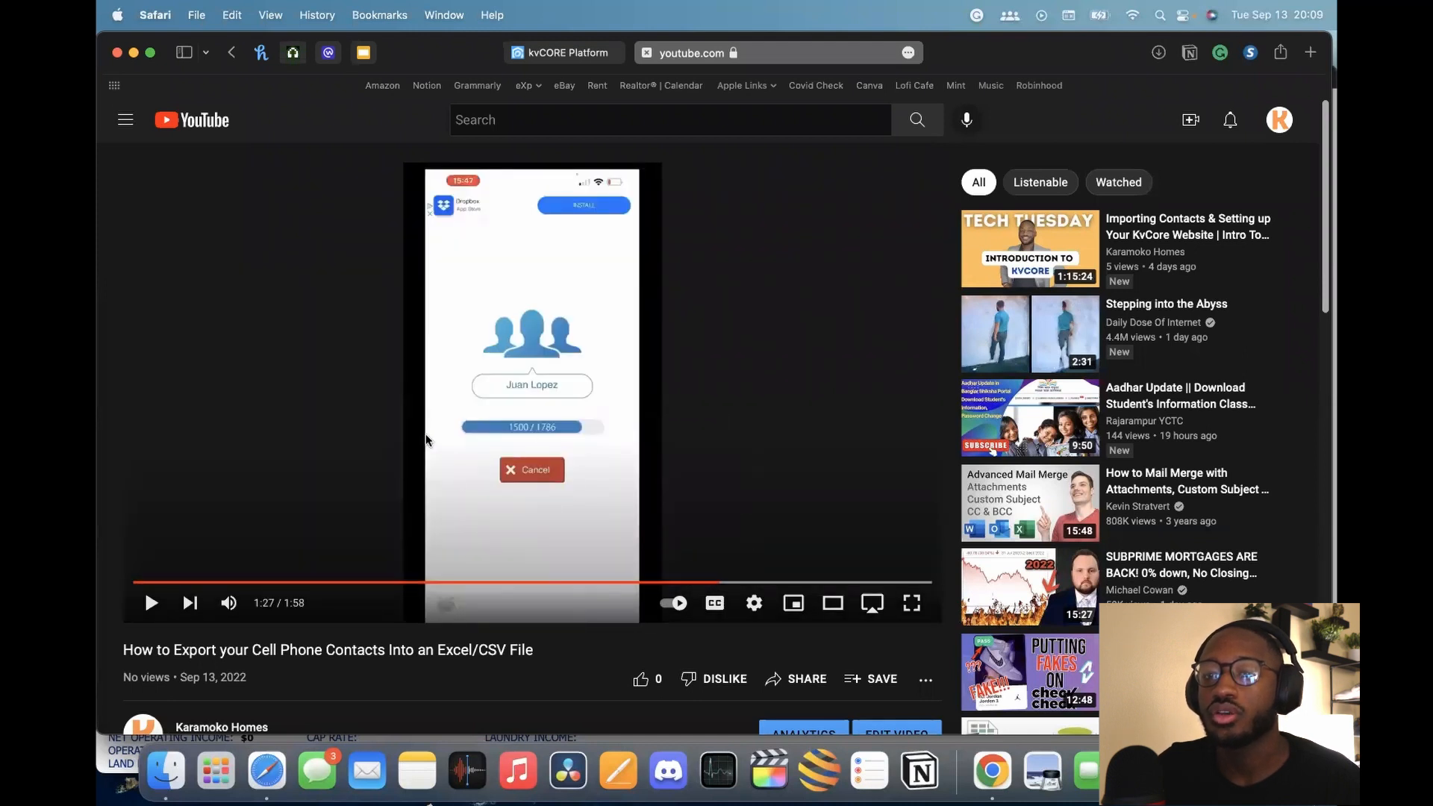
drag(720, 584, 743, 583)
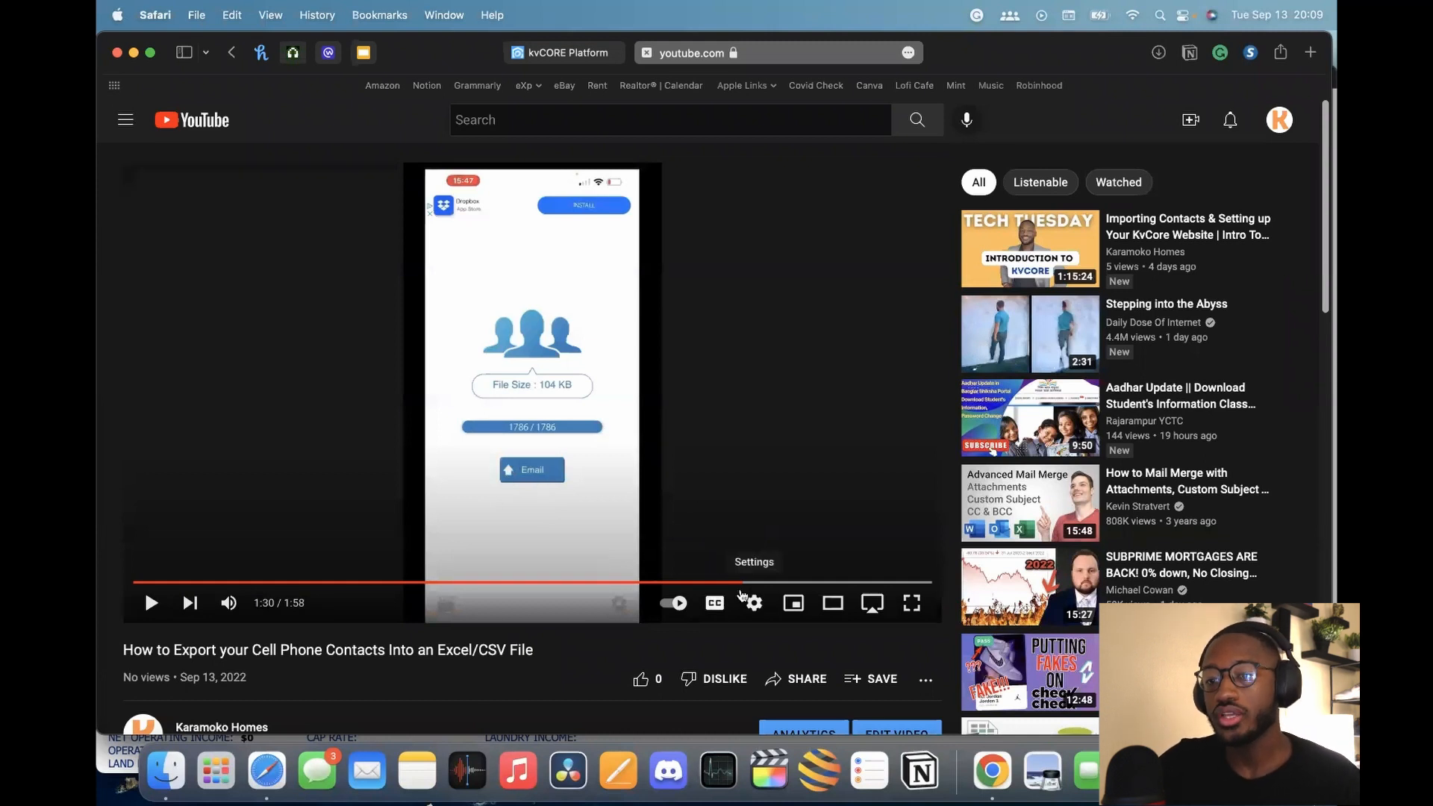
drag(749, 584, 755, 584)
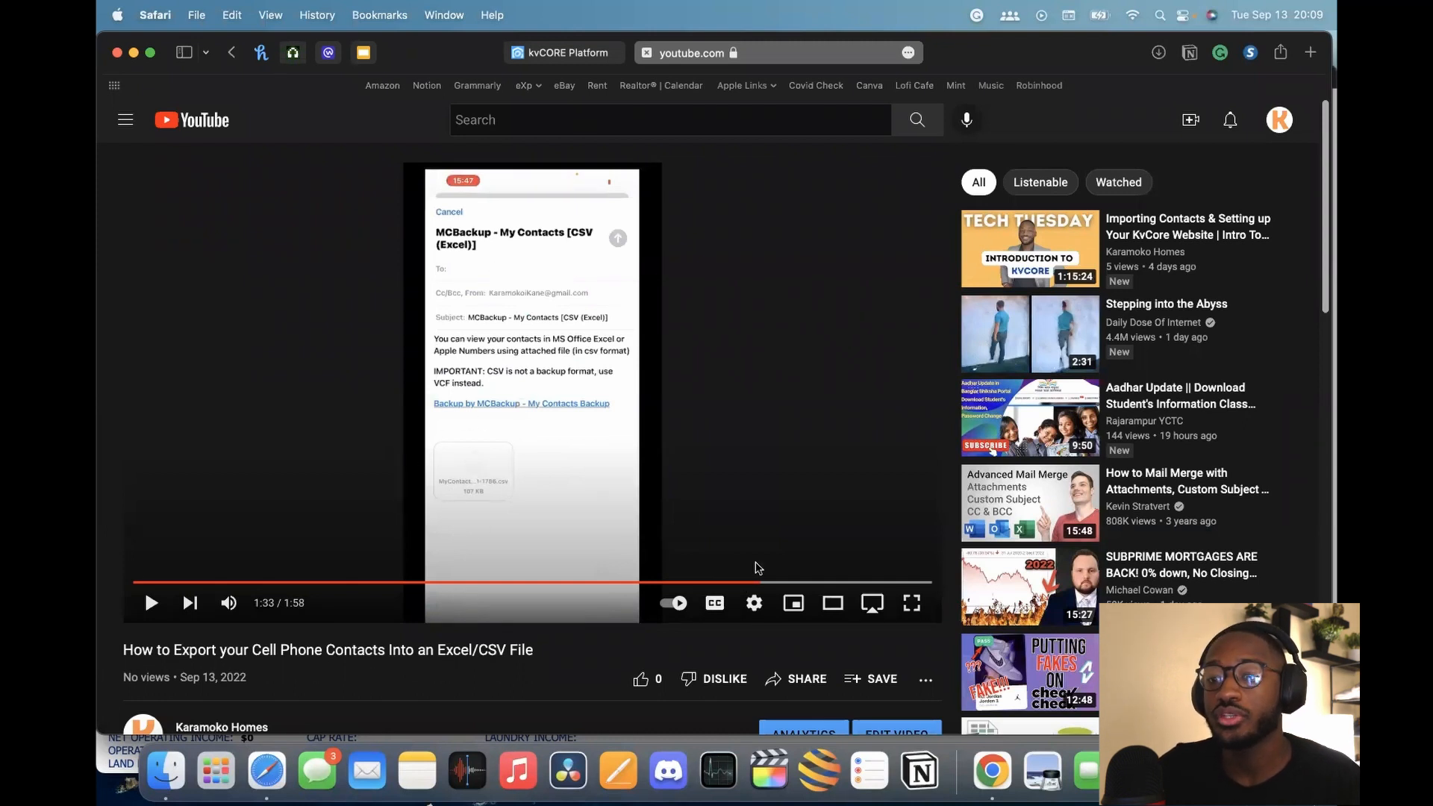
drag(768, 585, 795, 586)
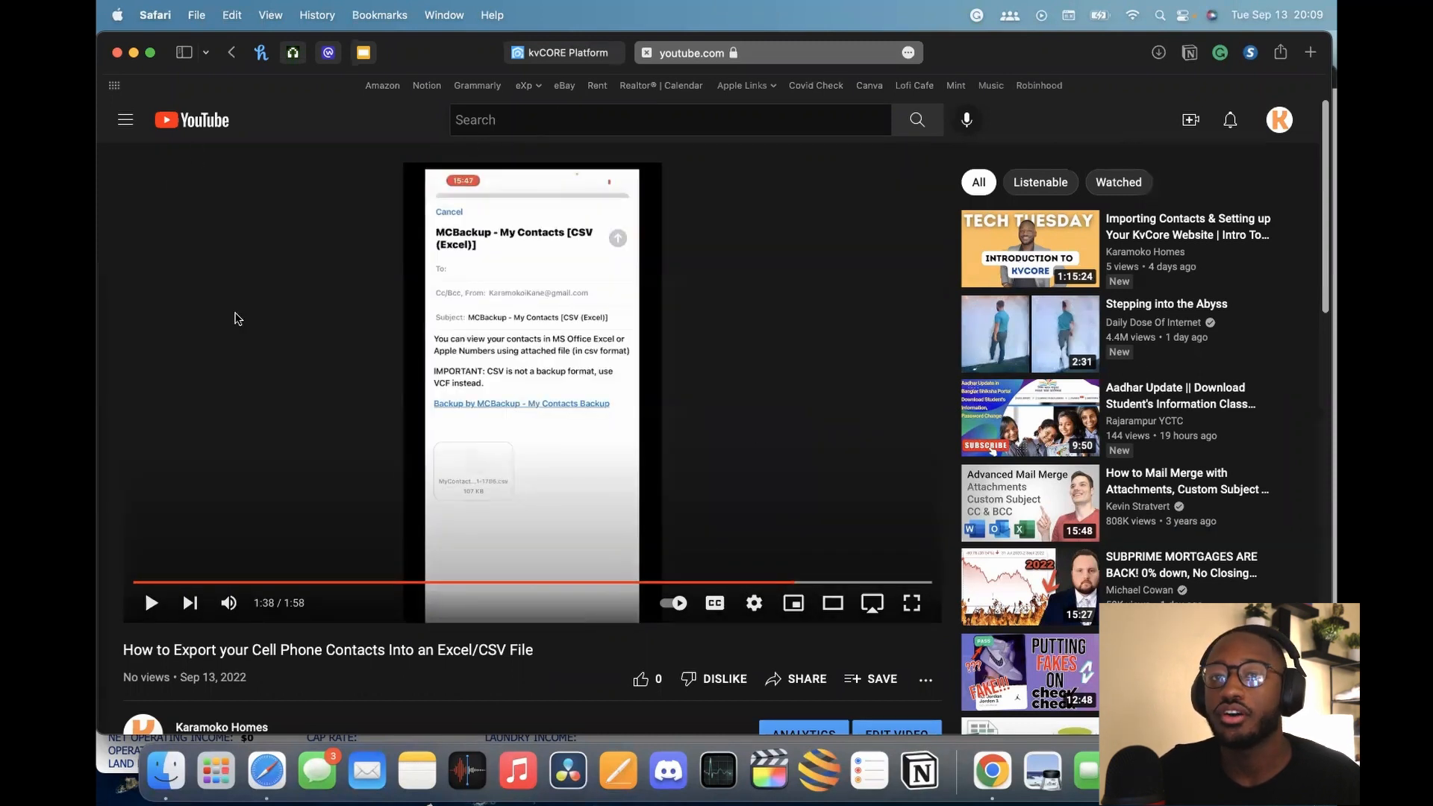
key(super+bracketleft)
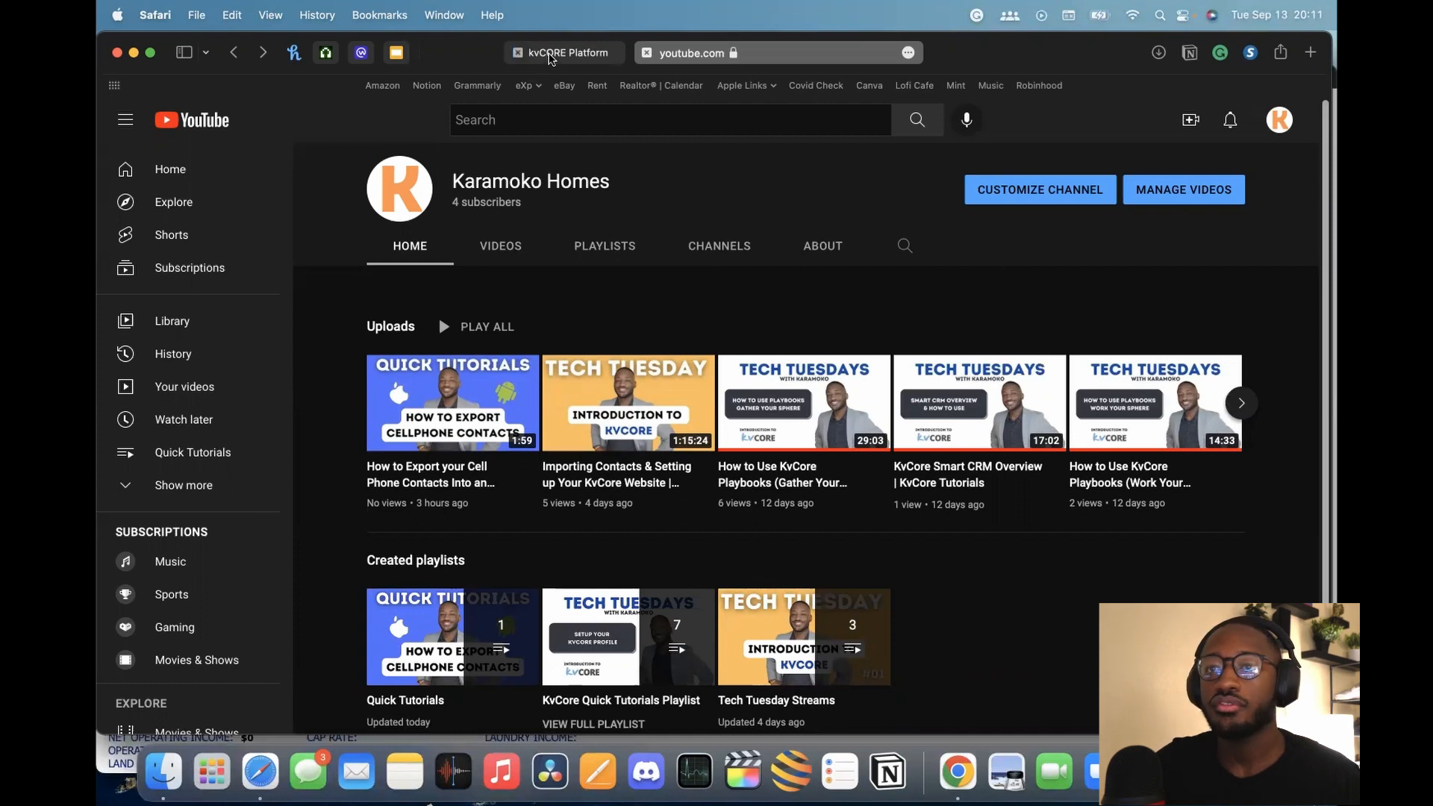
Switch to the kvCORE Platform tab in Safari
click(577, 60)
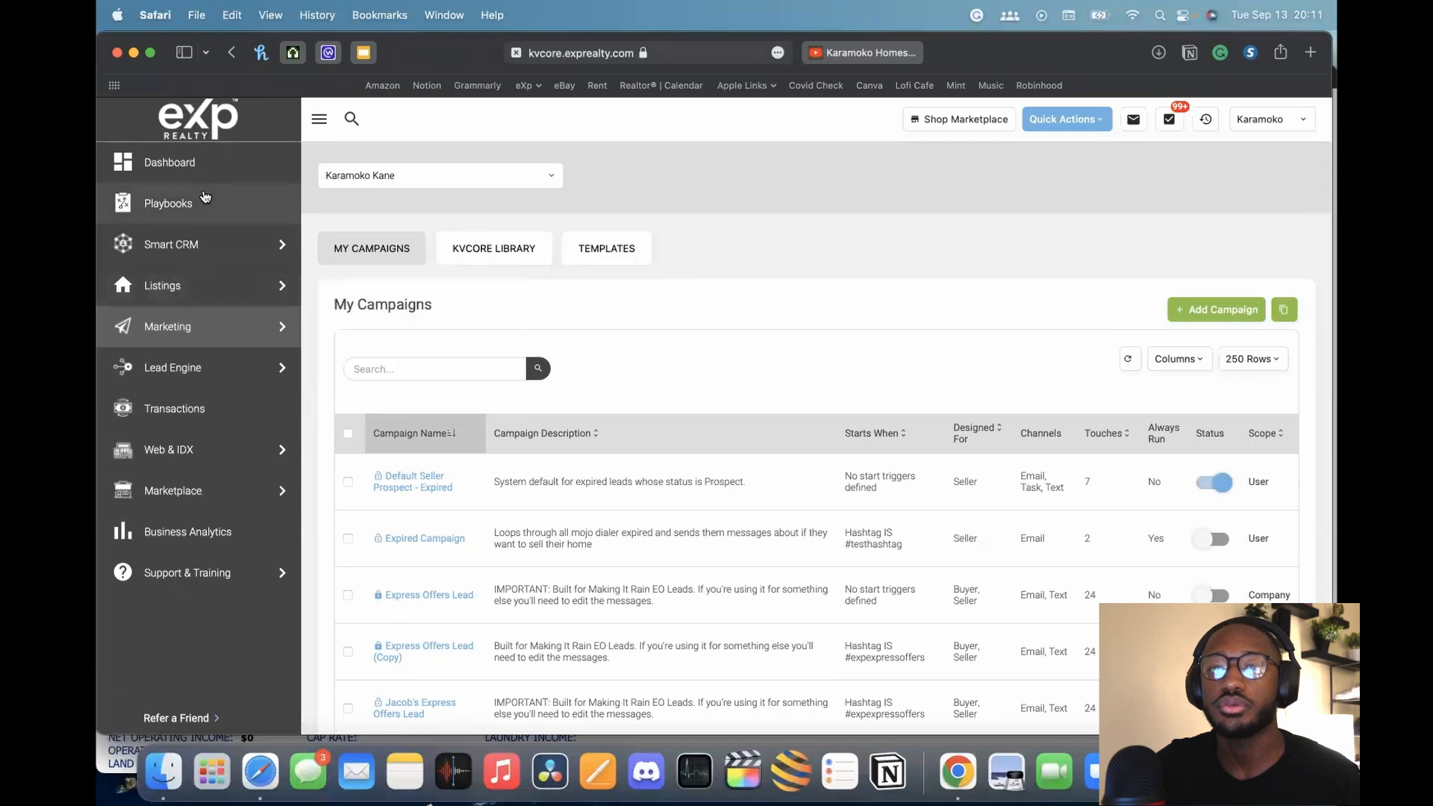
mouse_move(291, 370)
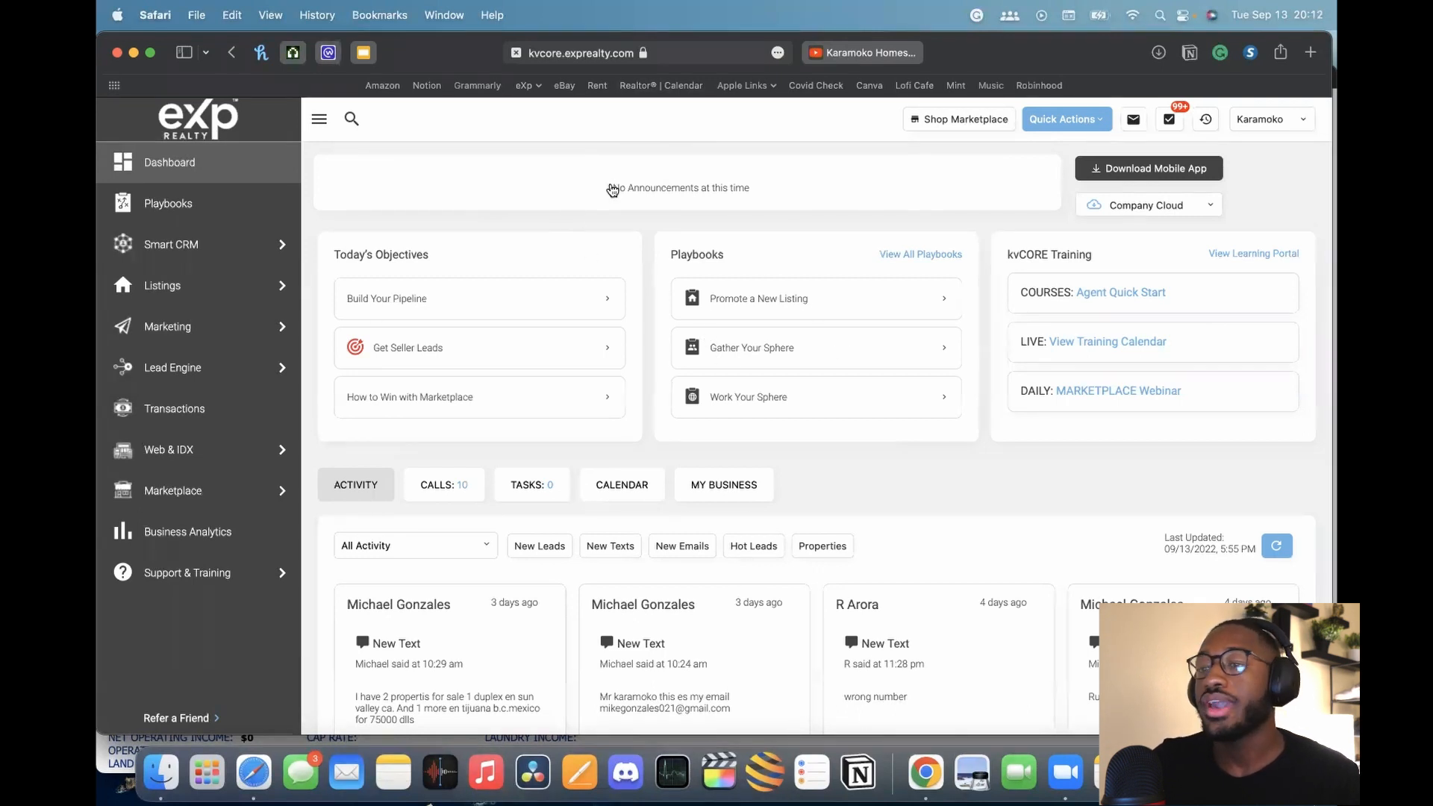
Go to Marketing > All Marketing and open Manage Campaigns on the Smart Campaigns card
mouse_move(218, 333)
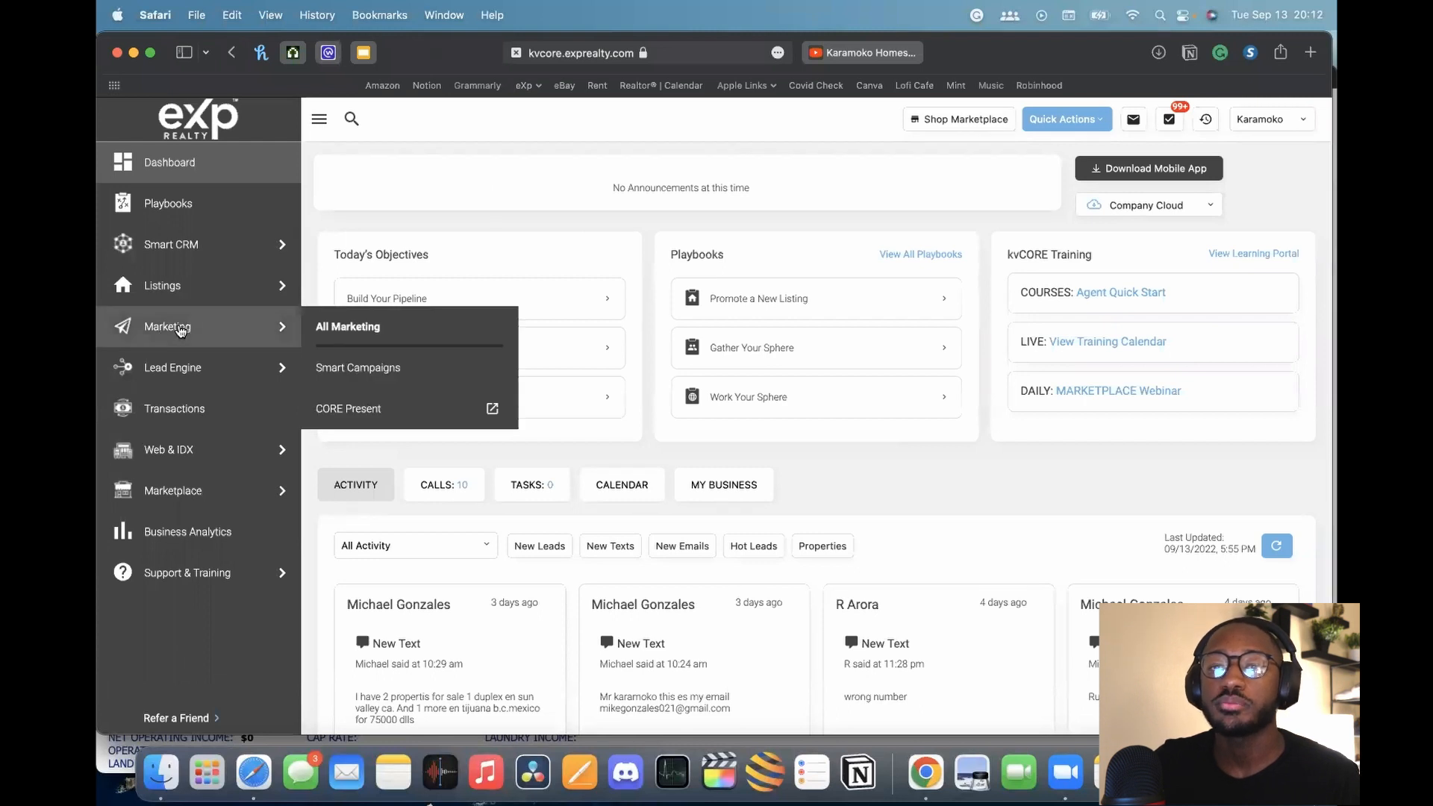
click(179, 329)
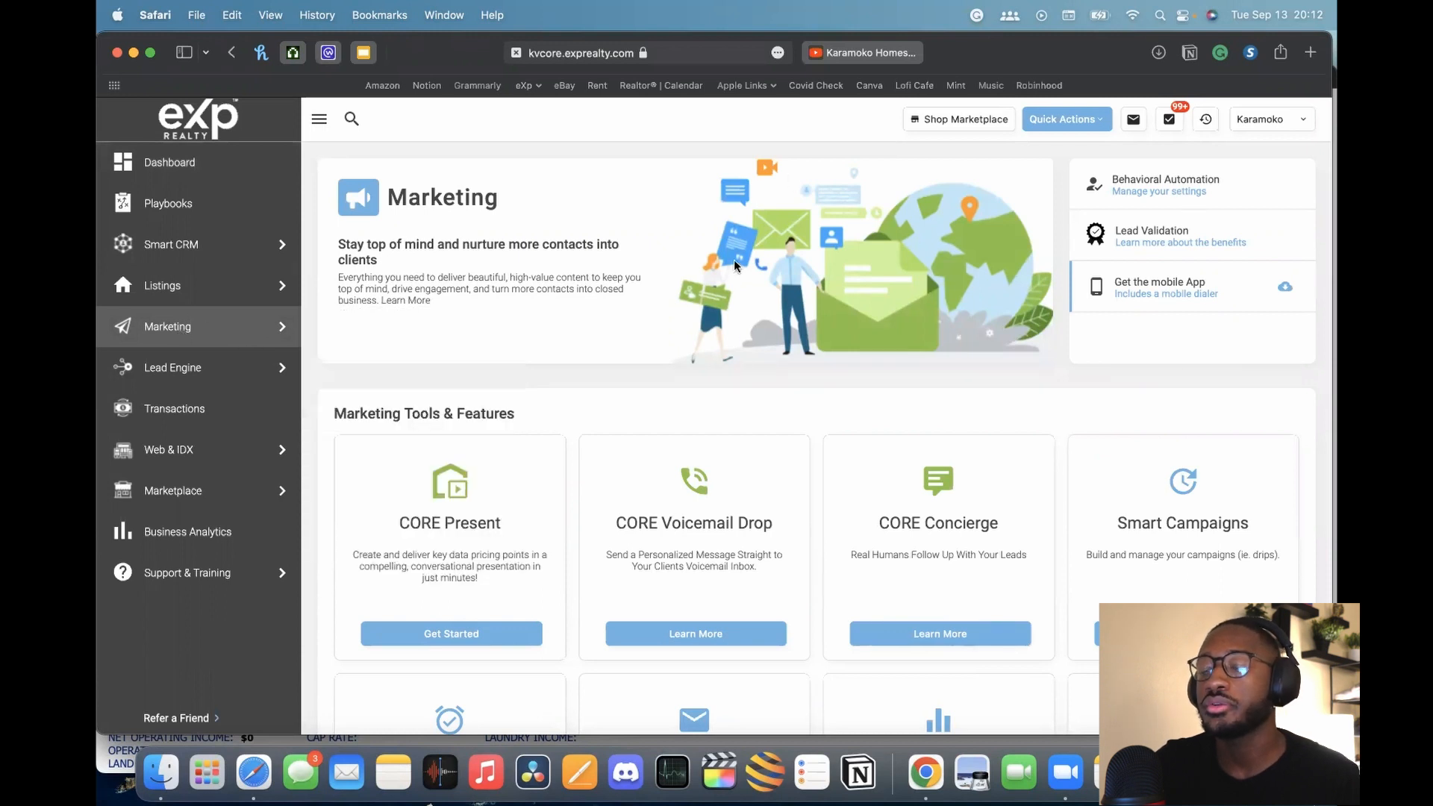
scroll(735, 265, down, 3)
scroll(735, 265, down, 1)
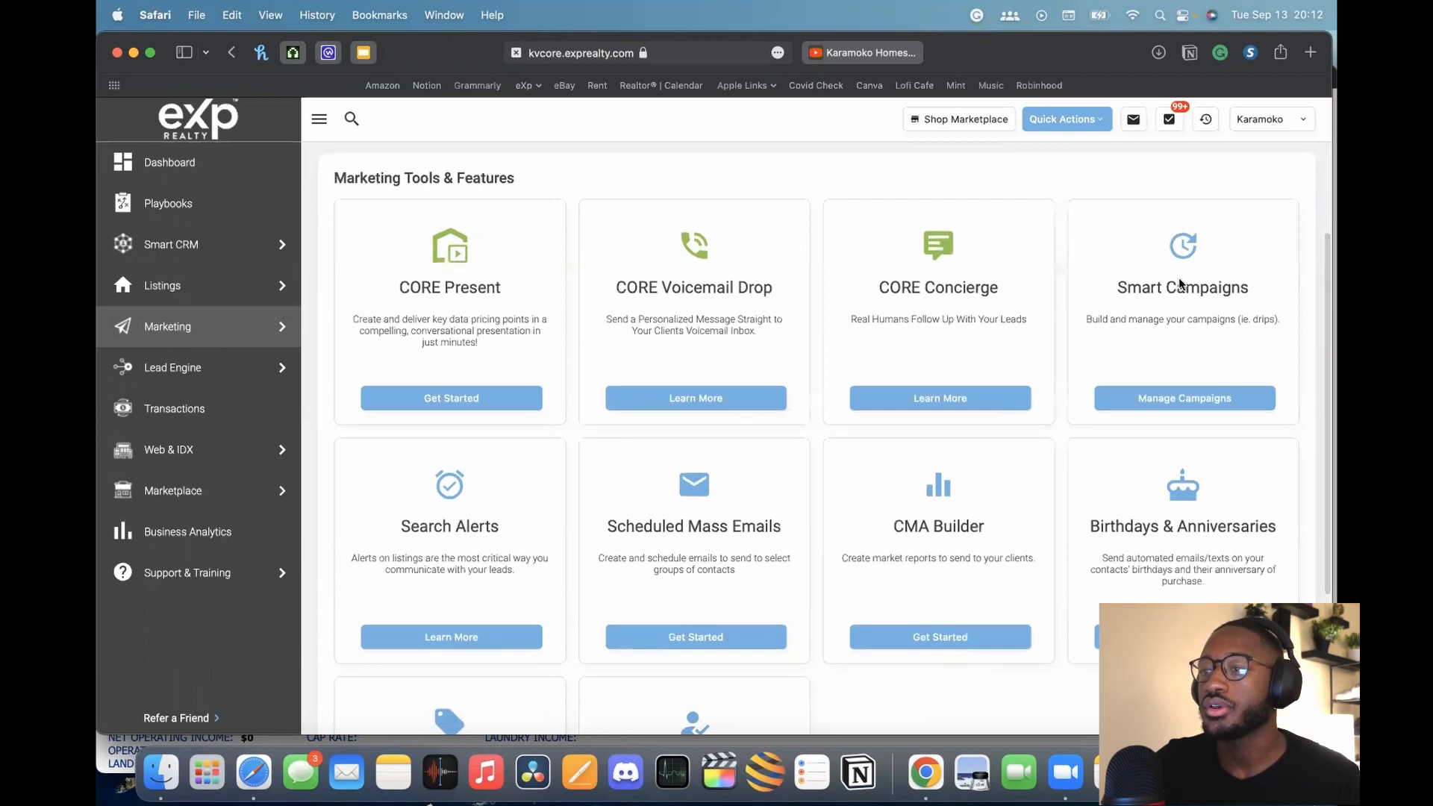
click(1193, 401)
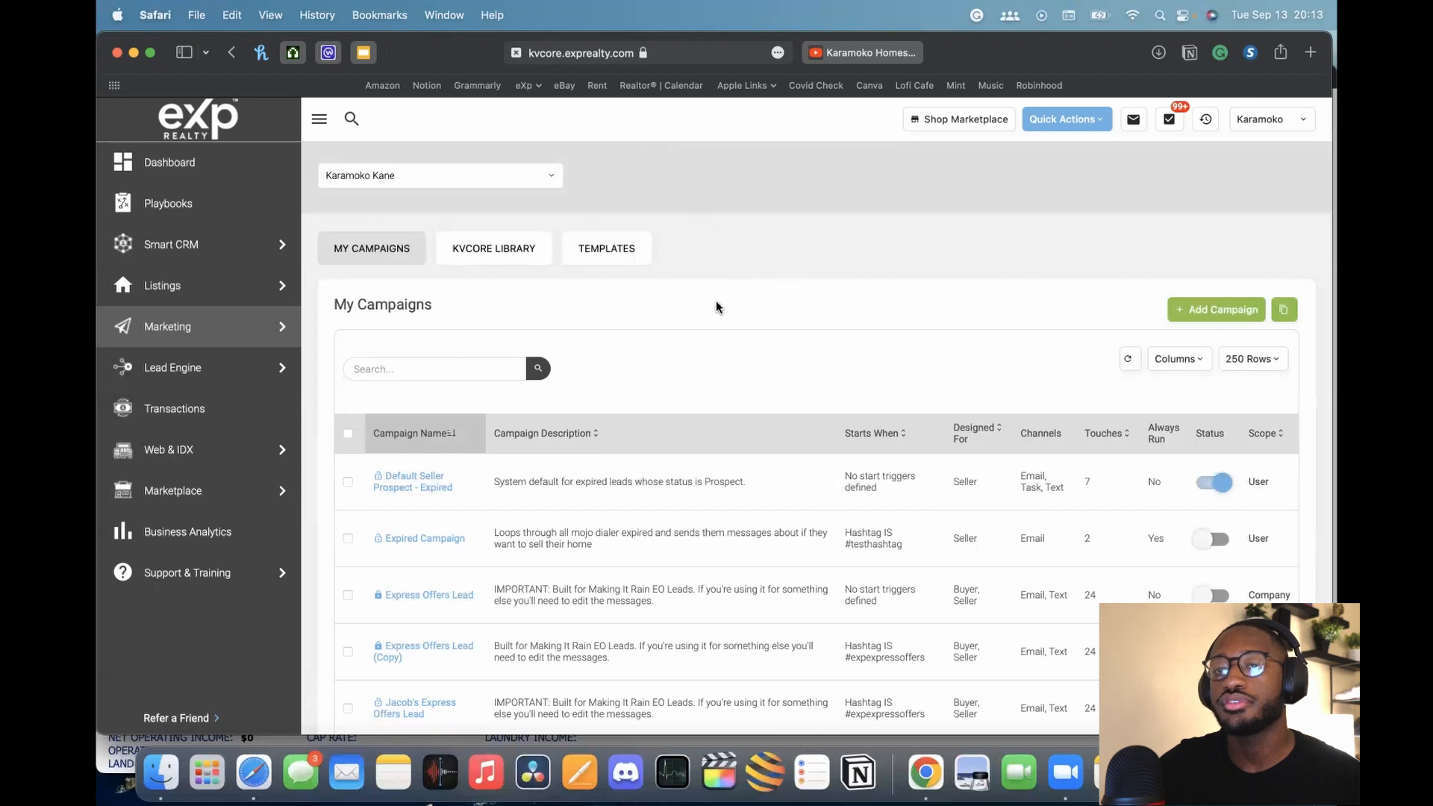
scroll(731, 301, down, 2)
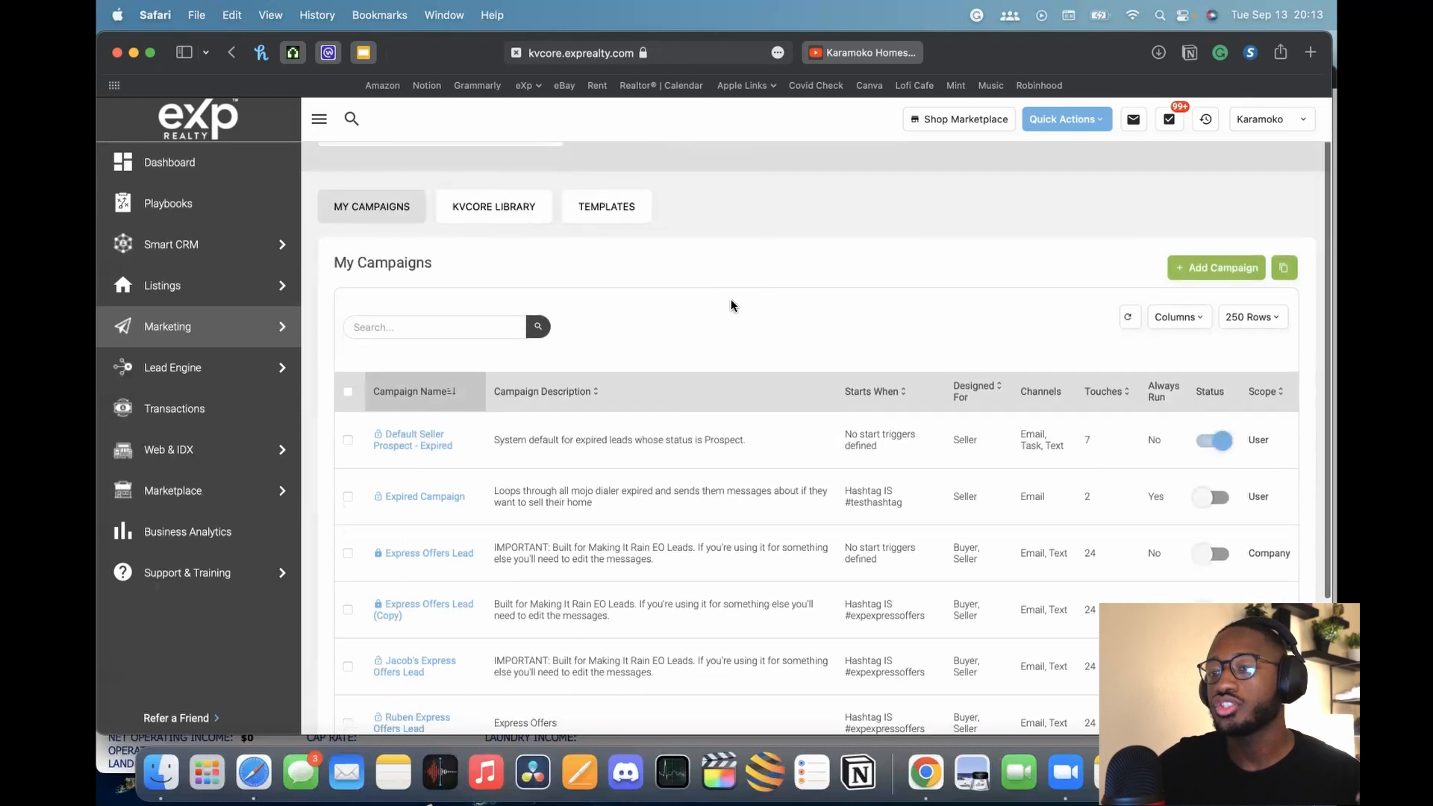
scroll(732, 301, down, 1)
scroll(732, 301, down, 2)
scroll(731, 300, up, 2)
scroll(732, 306, up, 3)
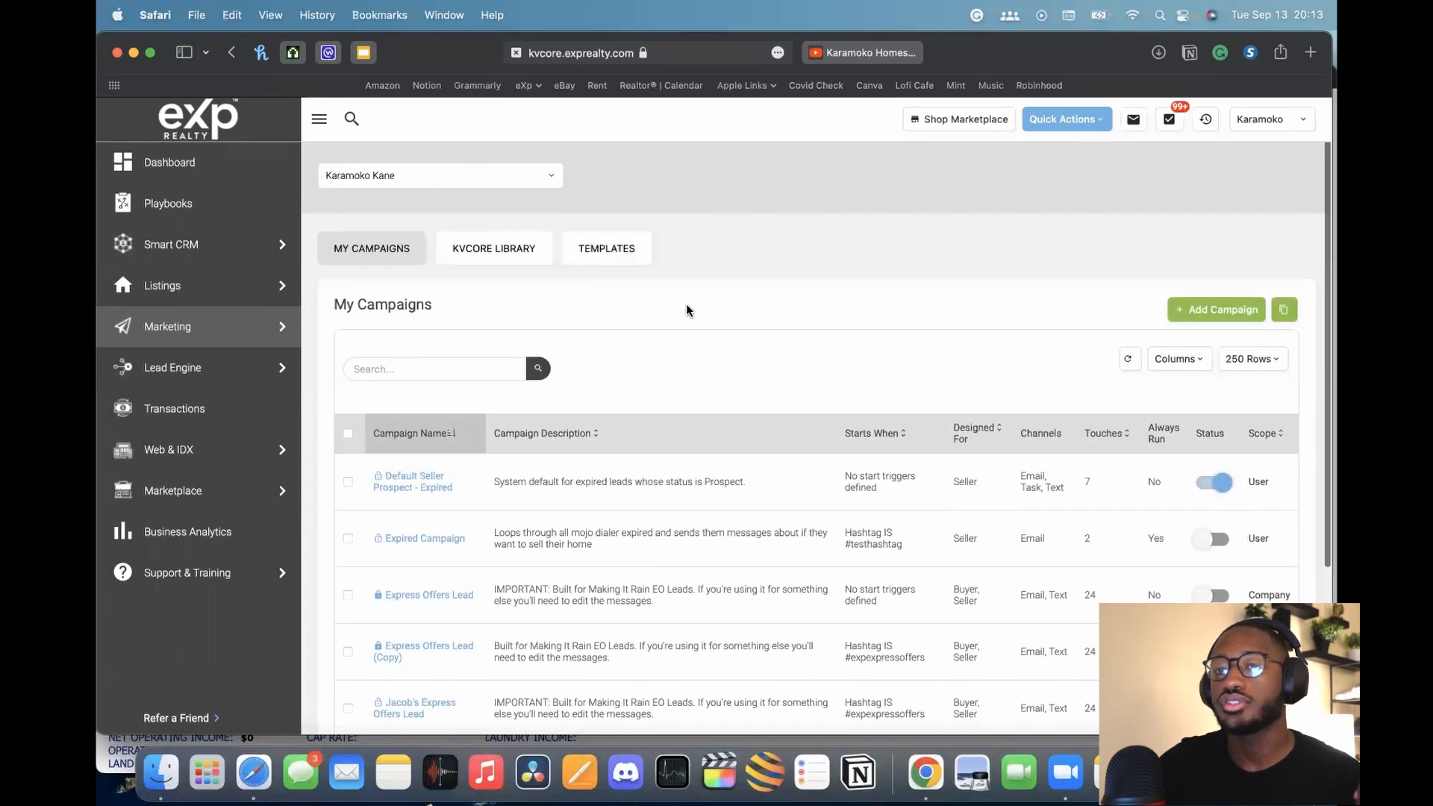
mouse_move(240, 340)
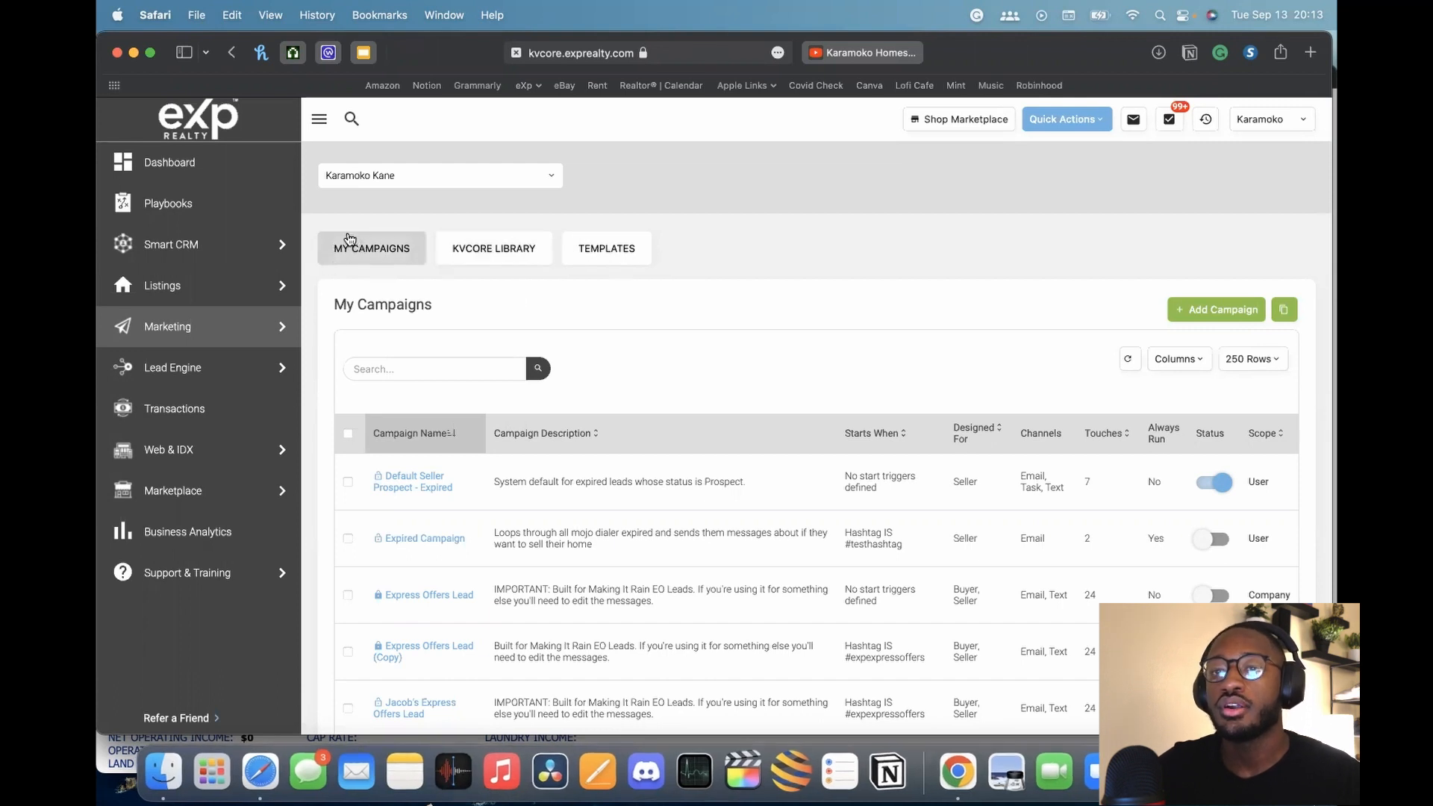
scroll(701, 264, down, 2)
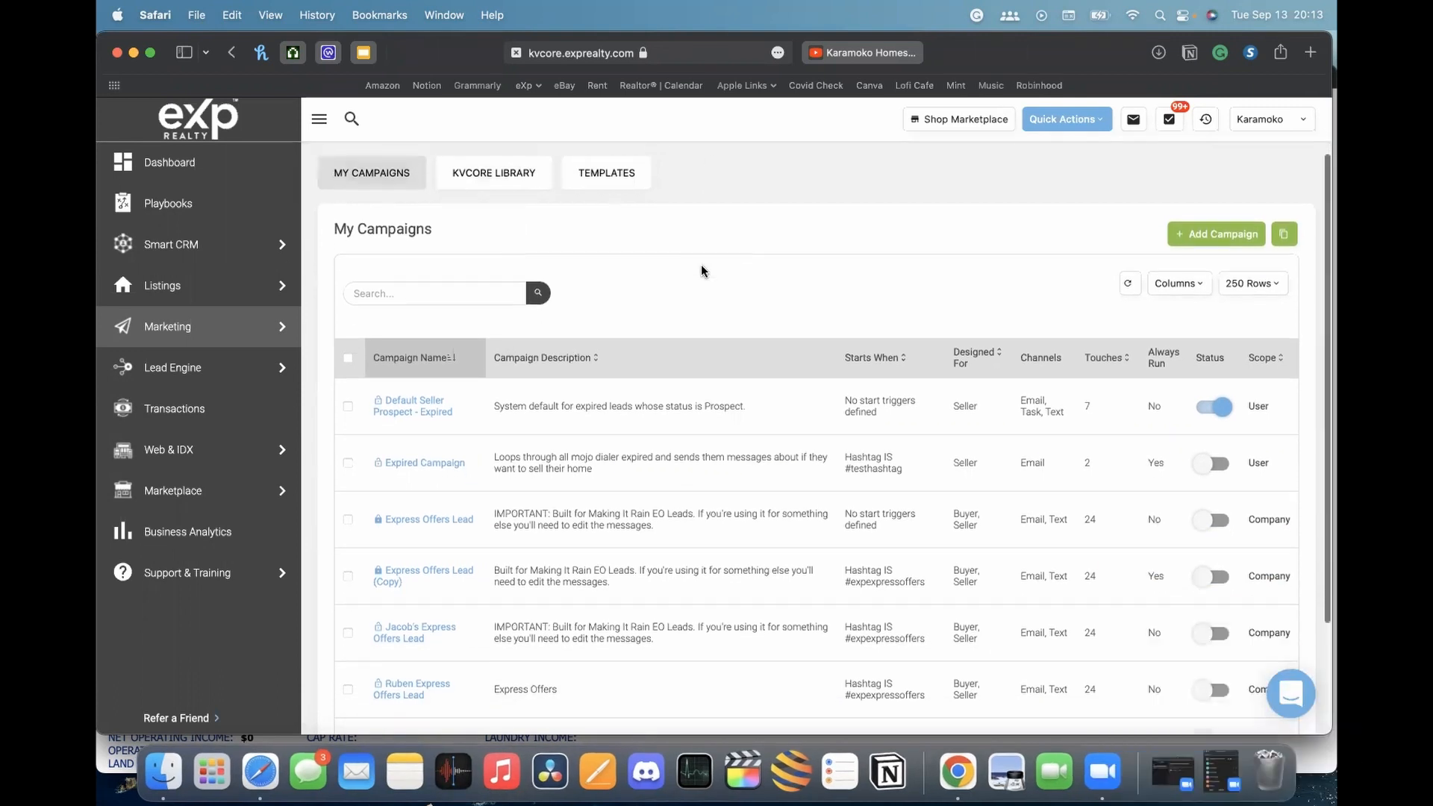
scroll(701, 264, down, 2)
scroll(676, 230, up, 1)
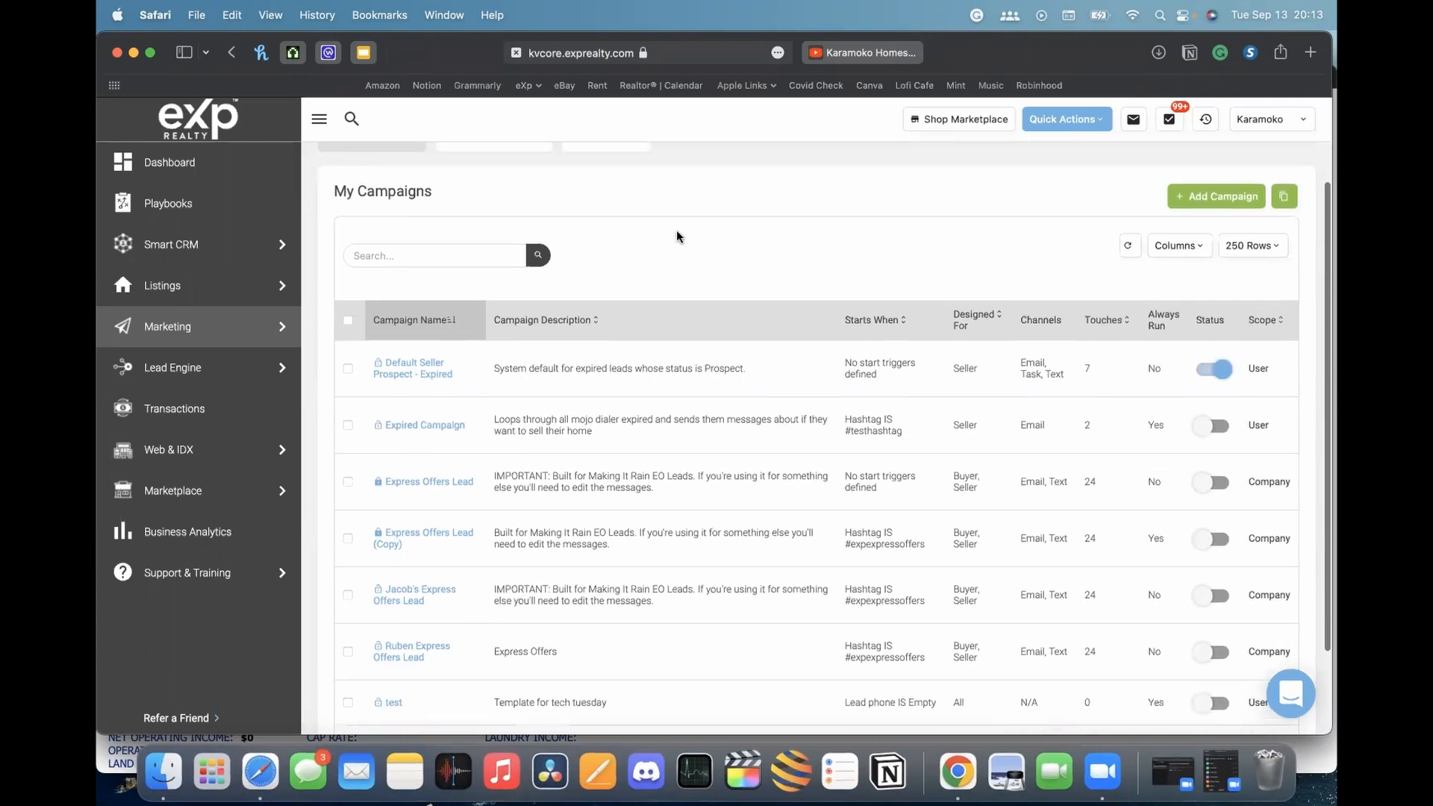
scroll(536, 293, up, 1)
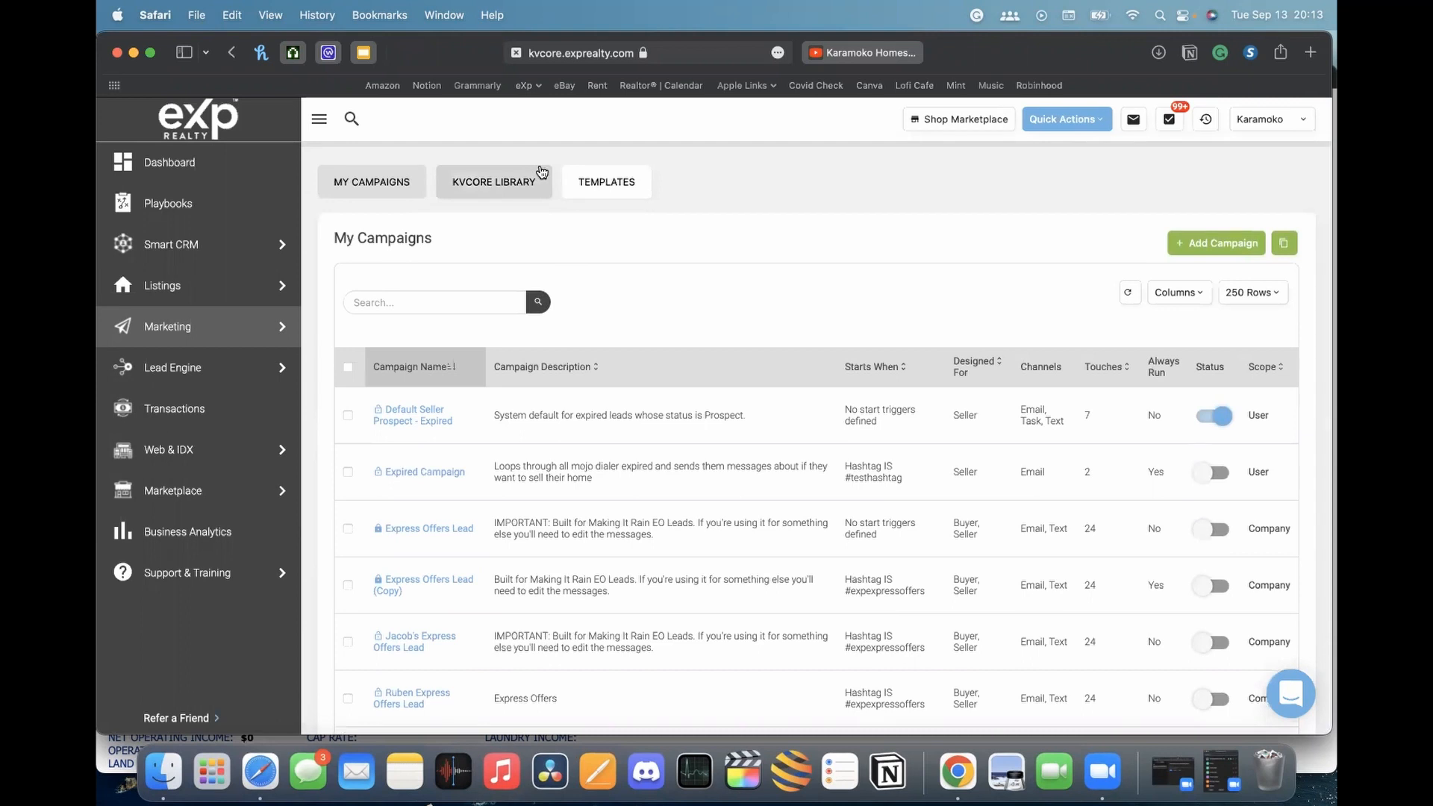
click(478, 186)
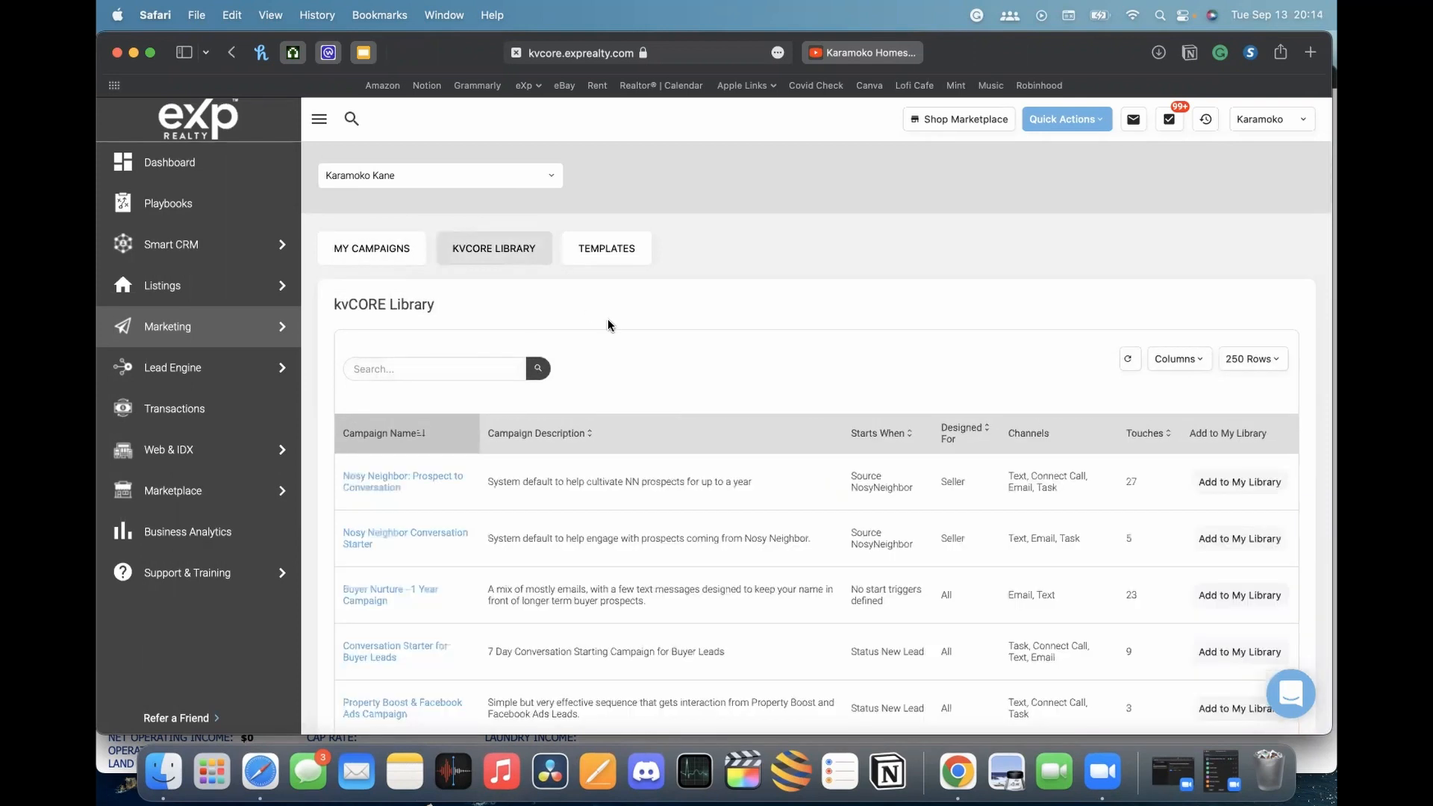
scroll(765, 388, down, 3)
scroll(730, 354, down, 3)
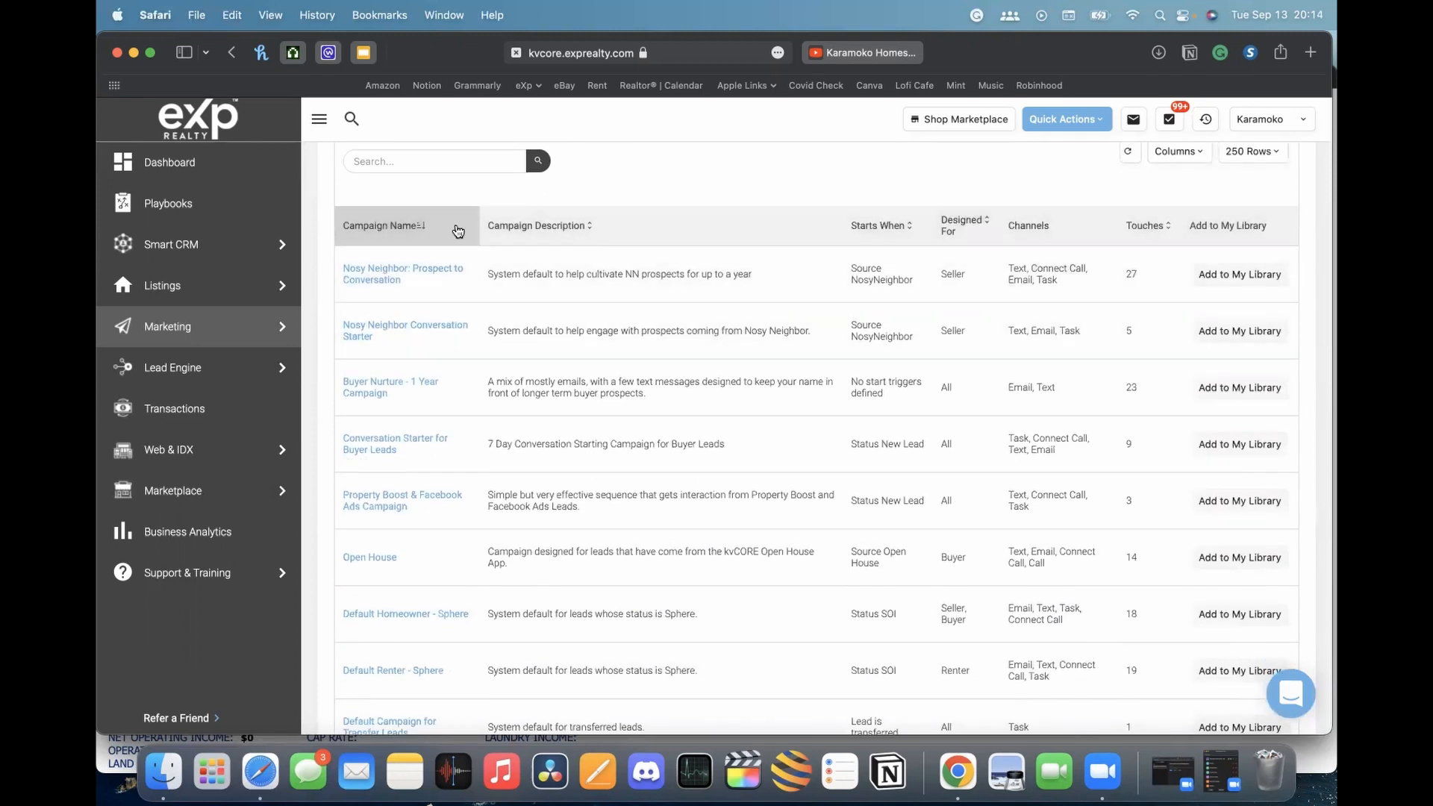
scroll(448, 269, down, 1)
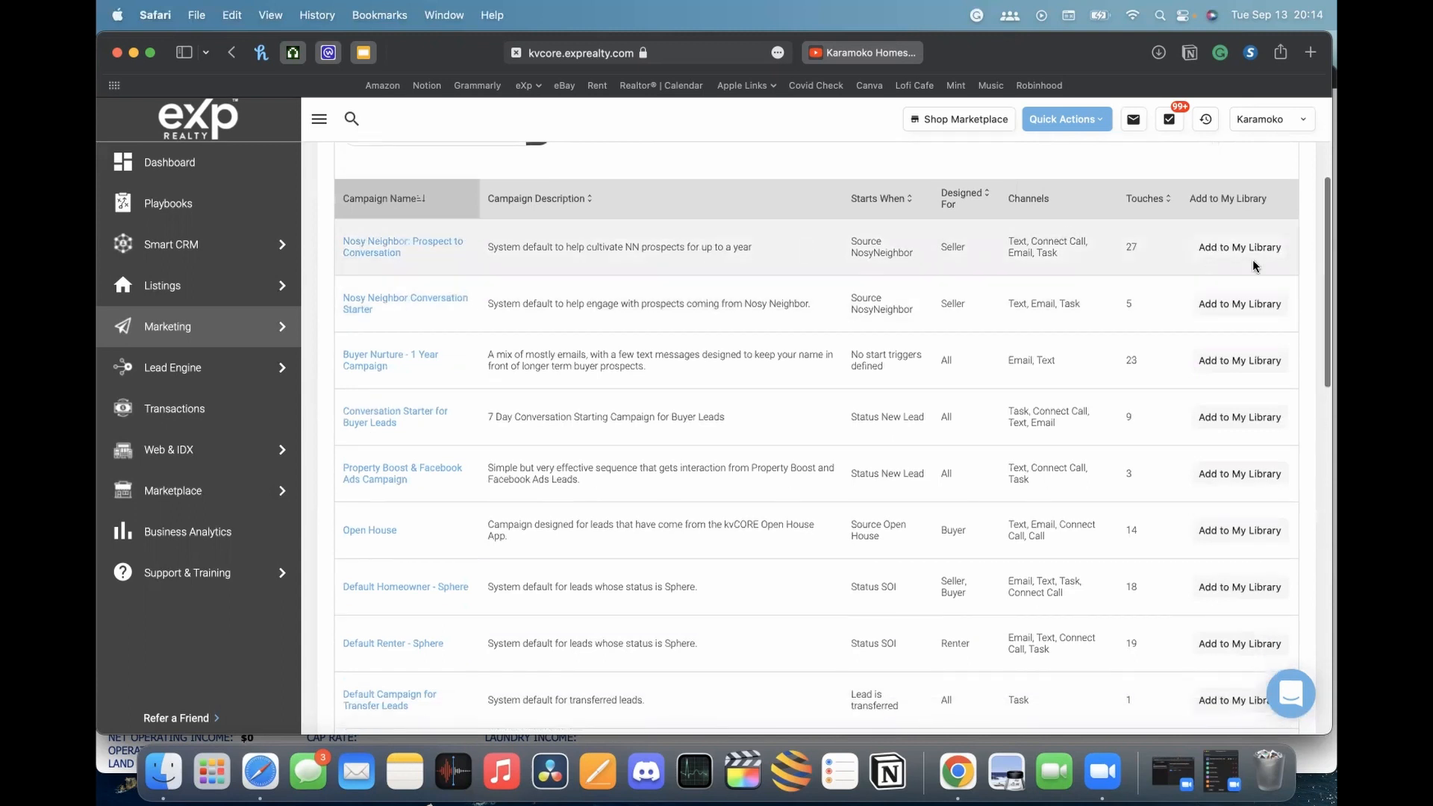
scroll(556, 266, up, 1)
scroll(556, 266, up, 1)
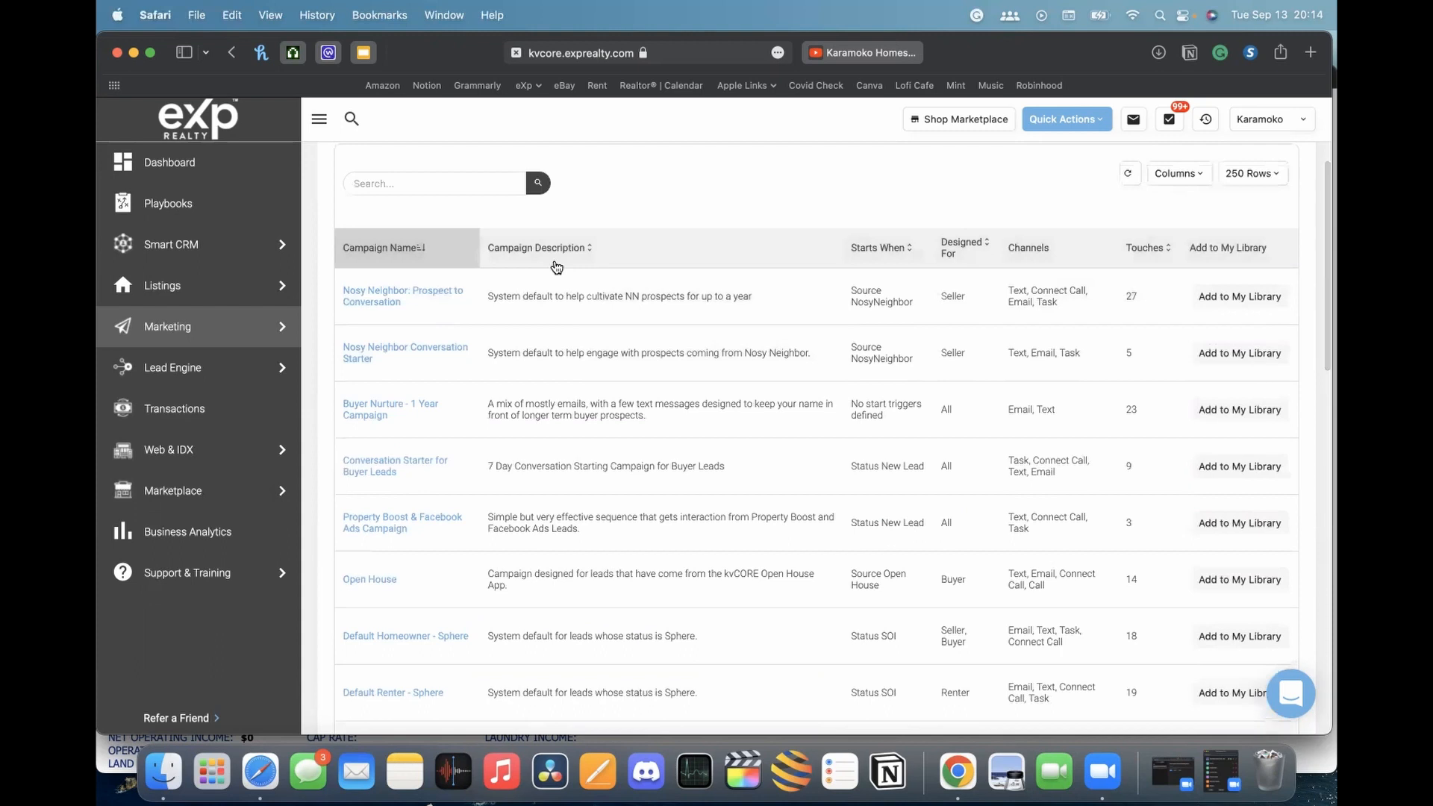
scroll(556, 265, up, 5)
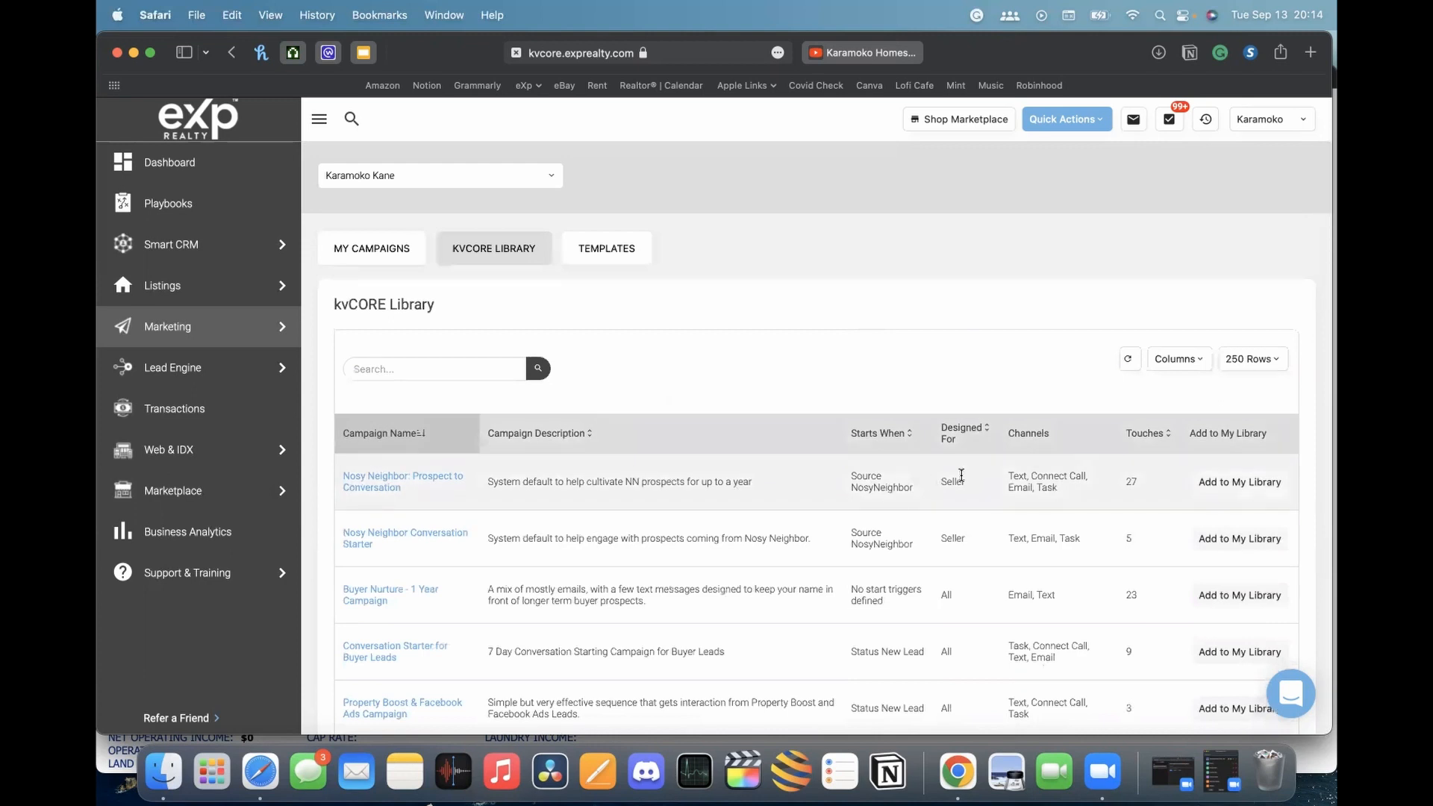
click(396, 245)
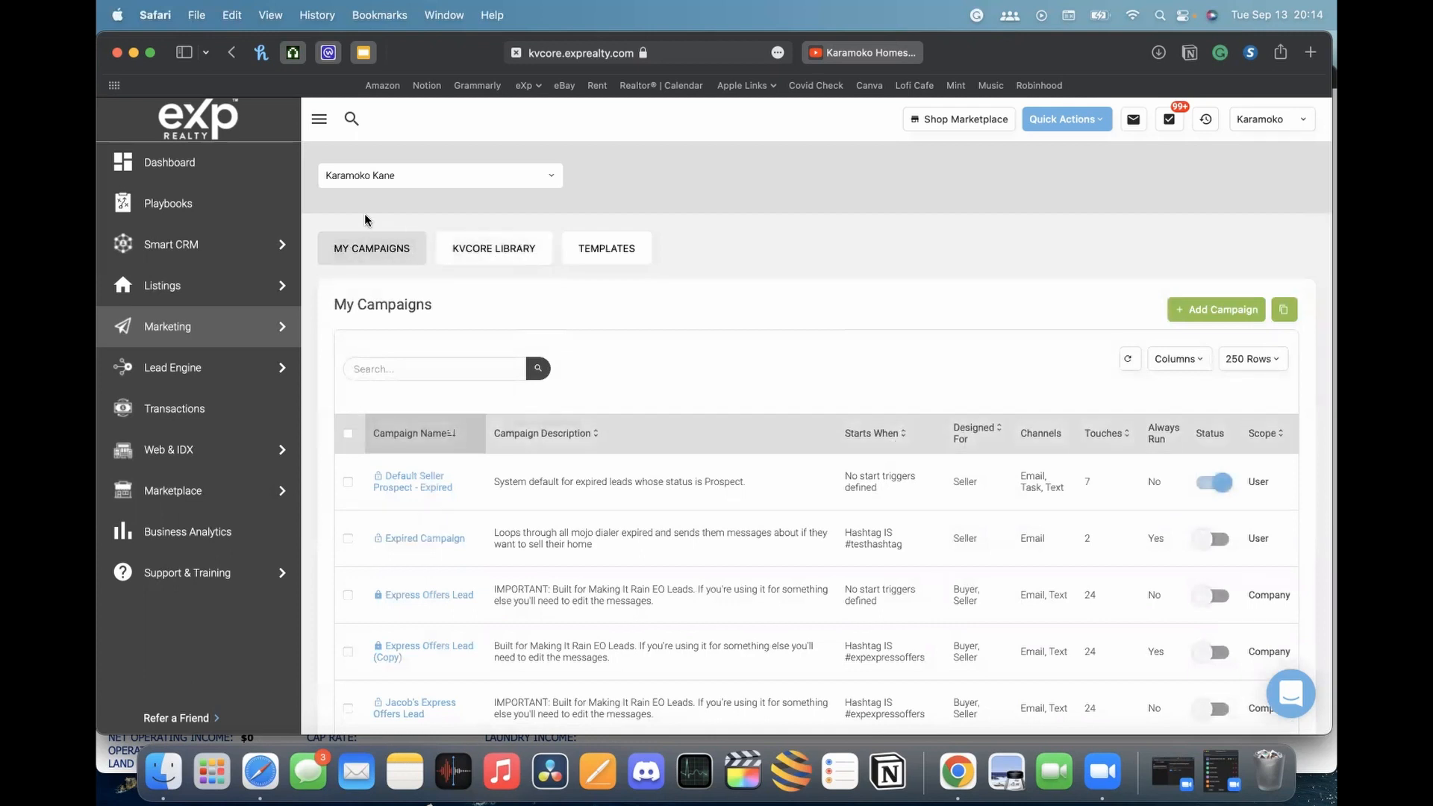
scroll(365, 219, down, 2)
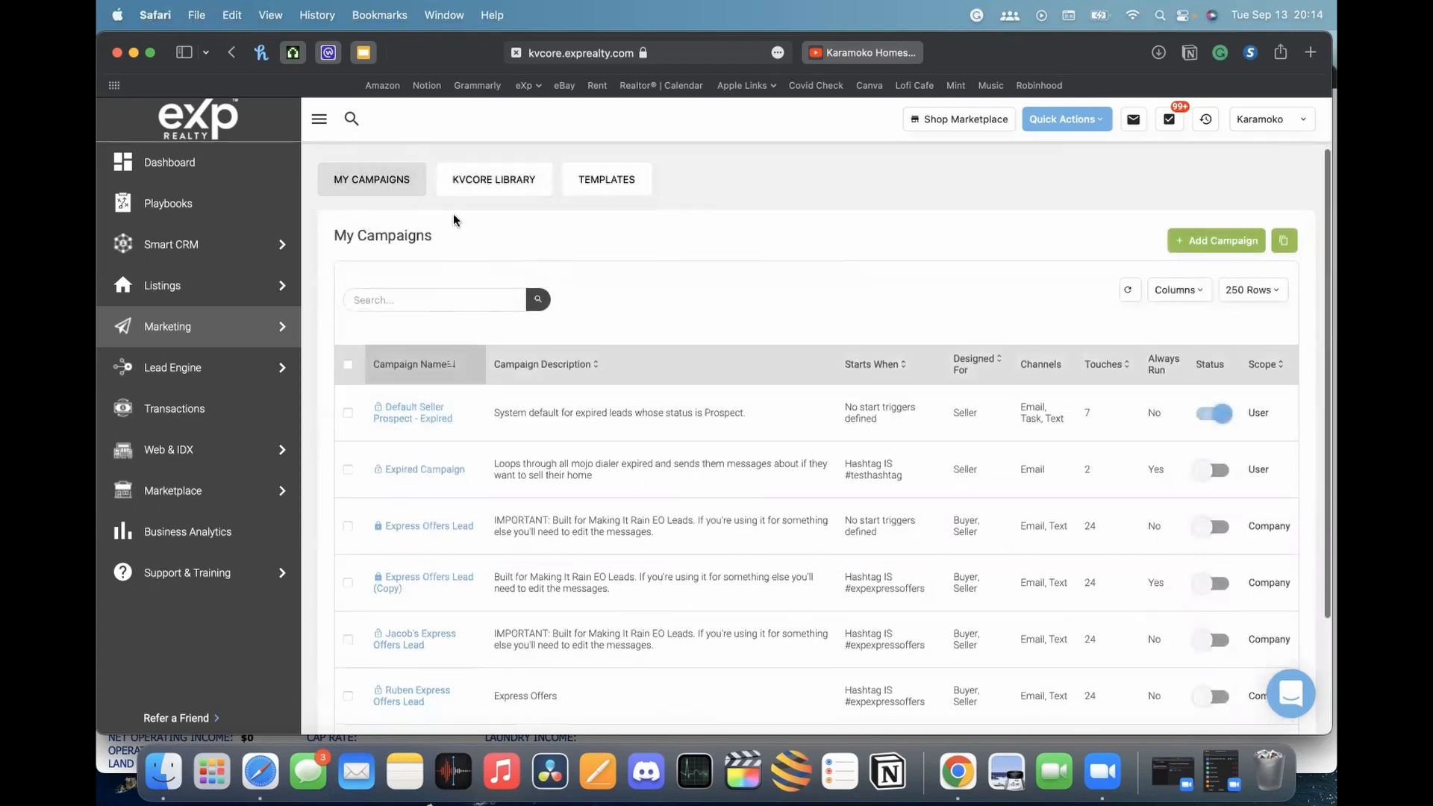
click(500, 180)
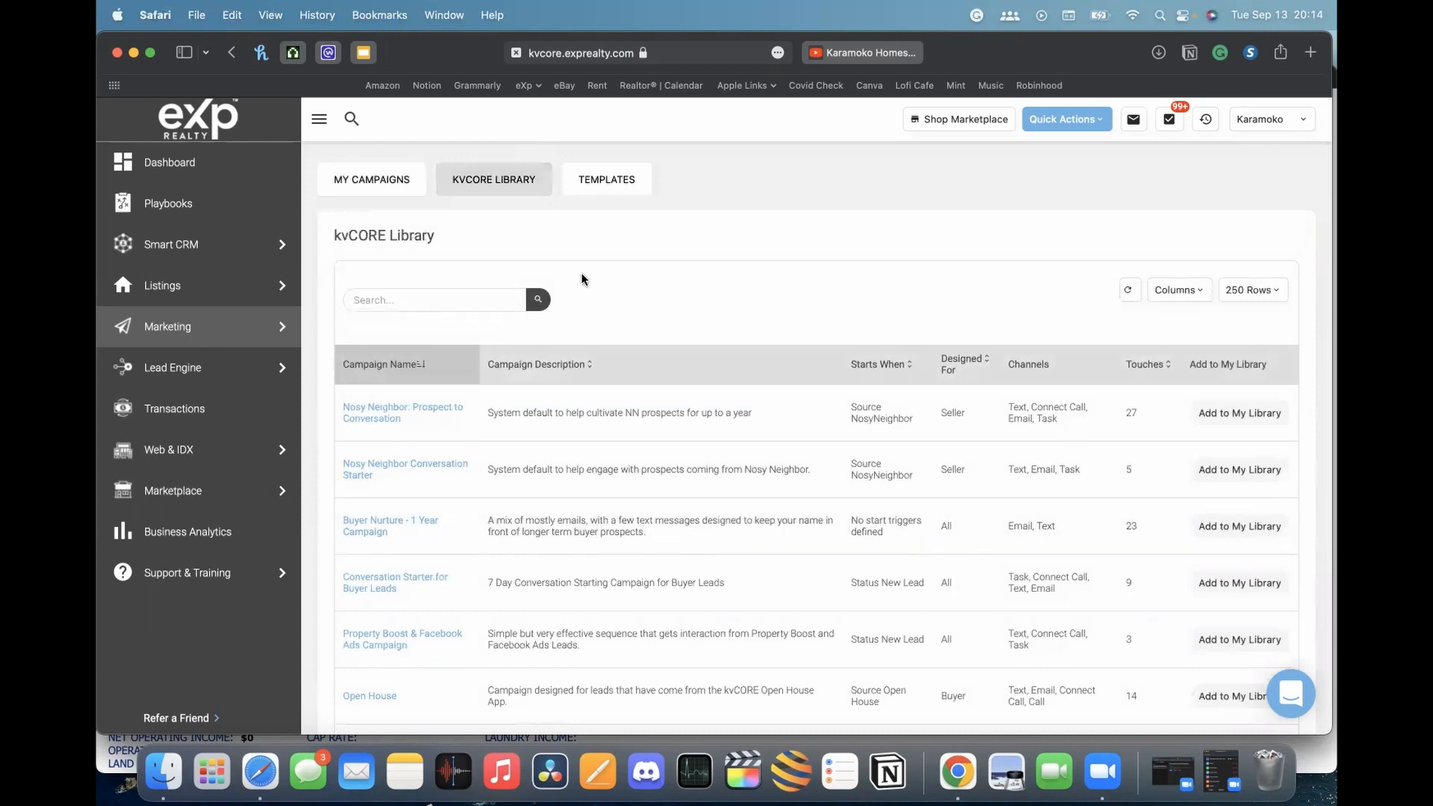
On the Templates tab, check the rows-per-page choices and the Add Template types
click(619, 182)
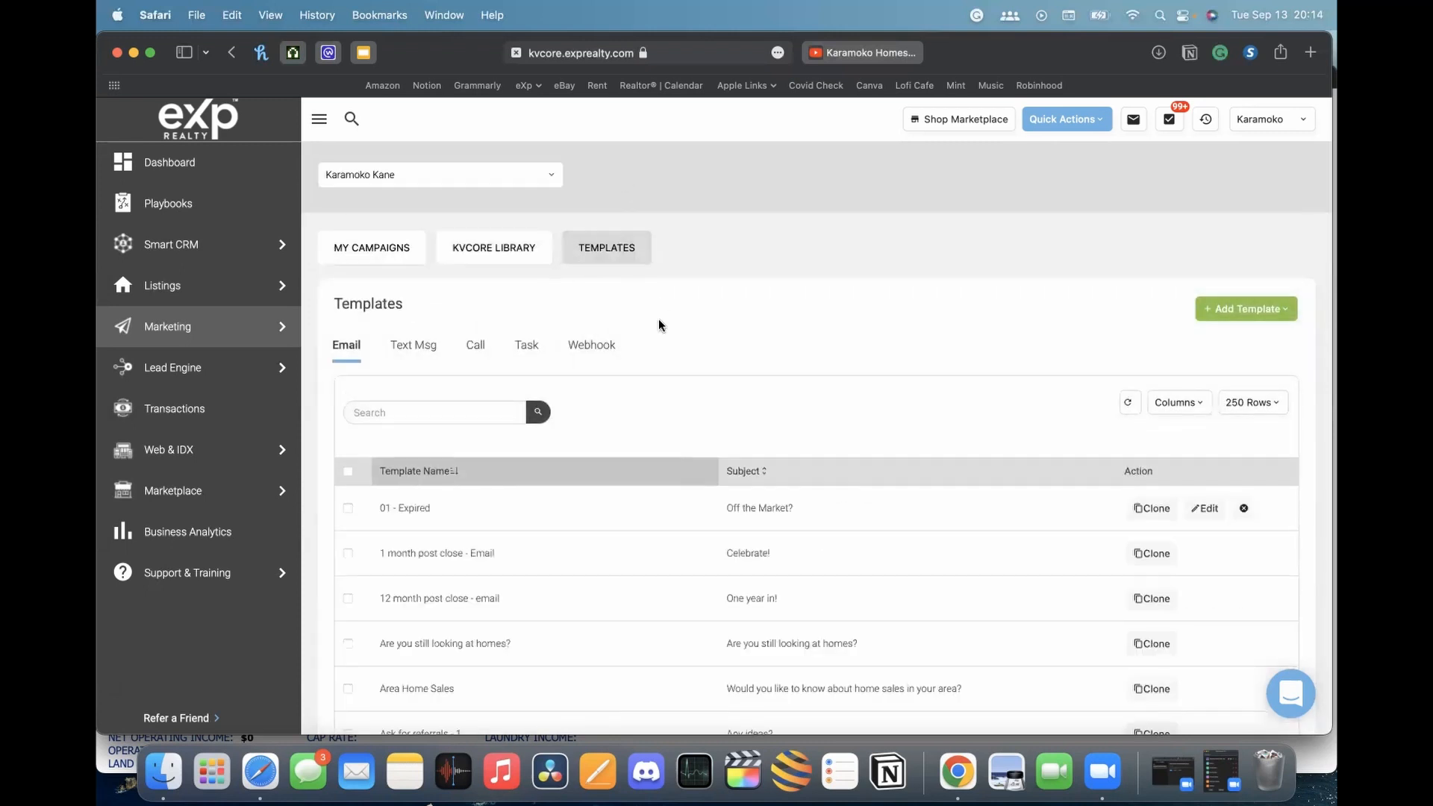
scroll(659, 324, down, 2)
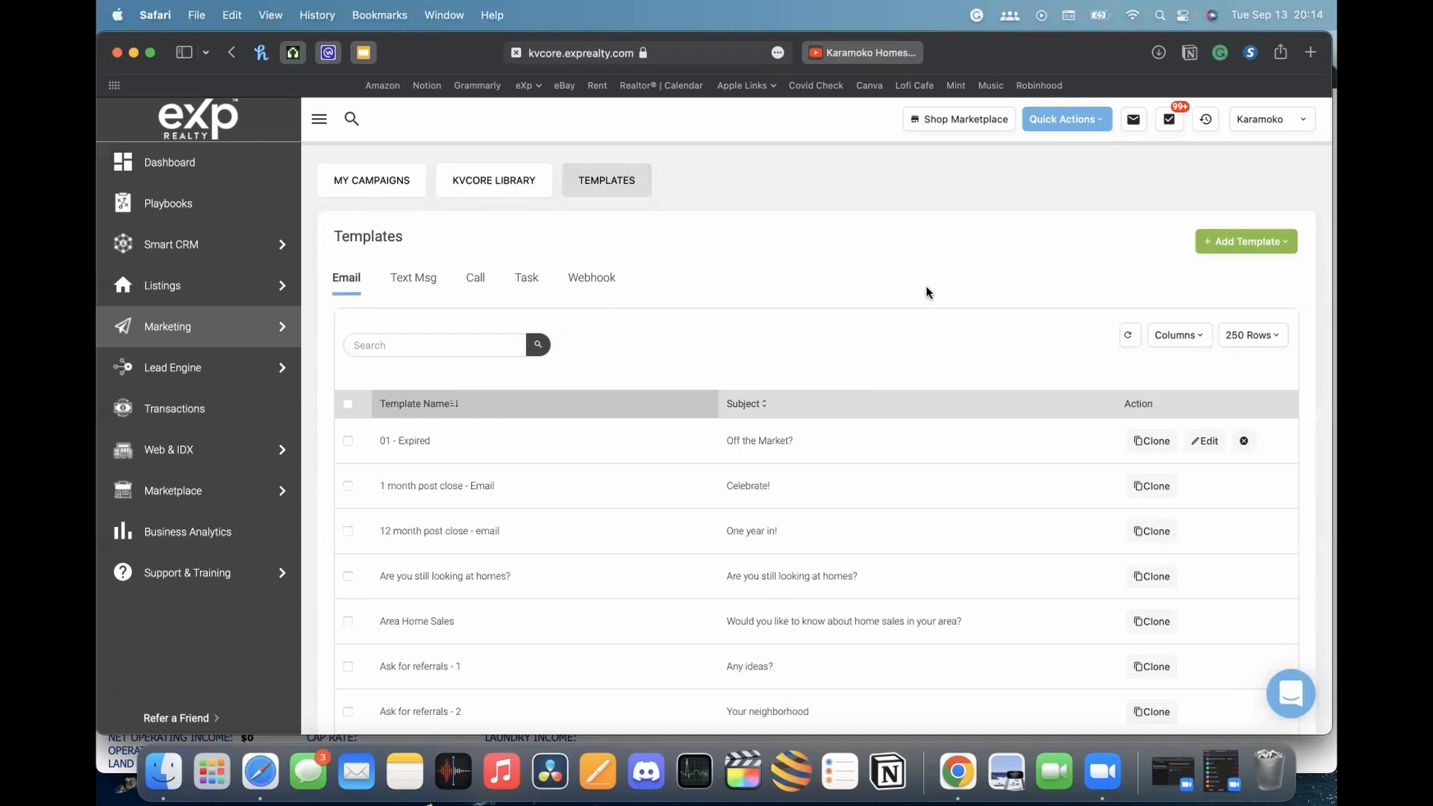
click(1254, 335)
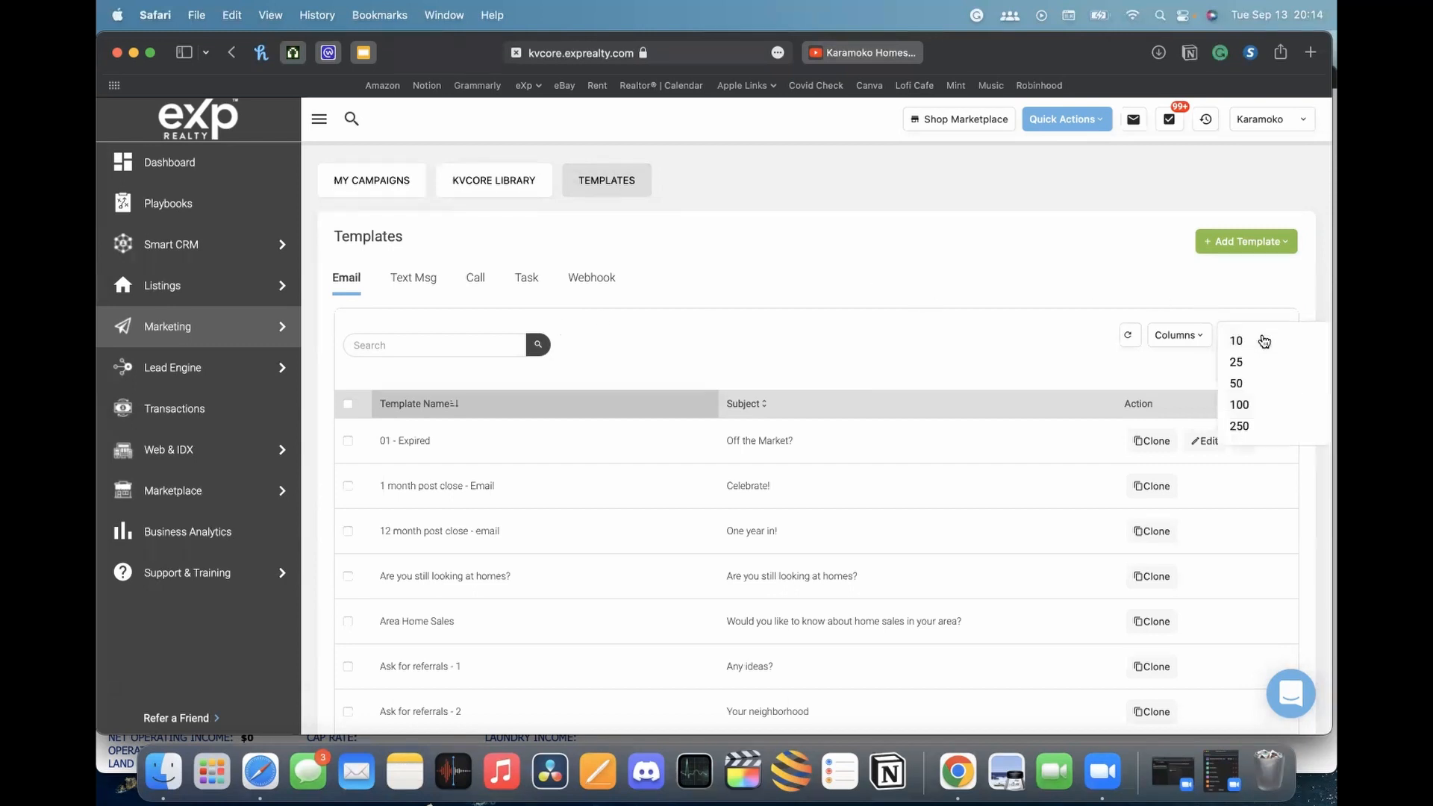
click(1180, 272)
click(1257, 245)
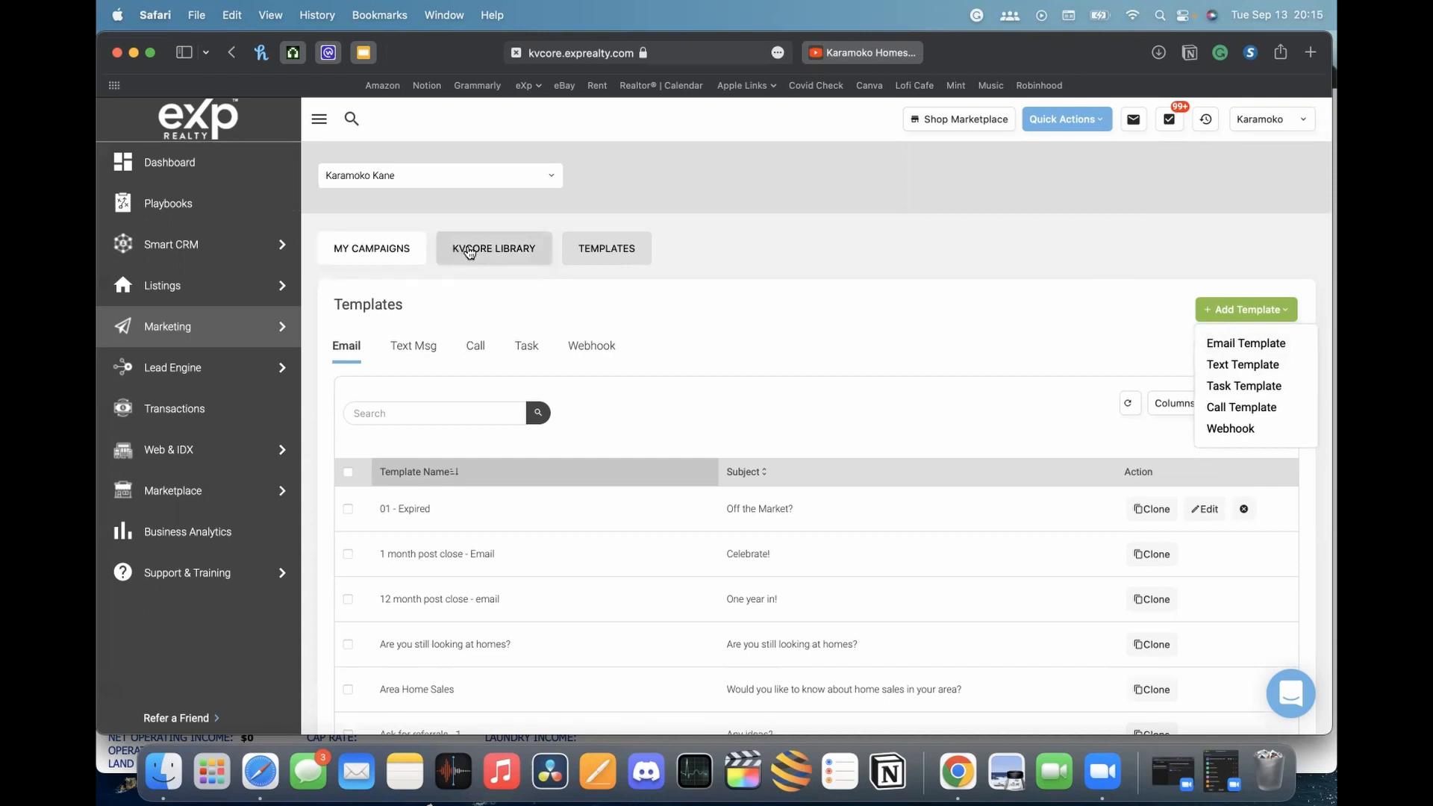
Browse the kvCORE Library's prebuilt campaigns, such as Default Homeowner - Sphere and Default Renter - Sphere
click(469, 252)
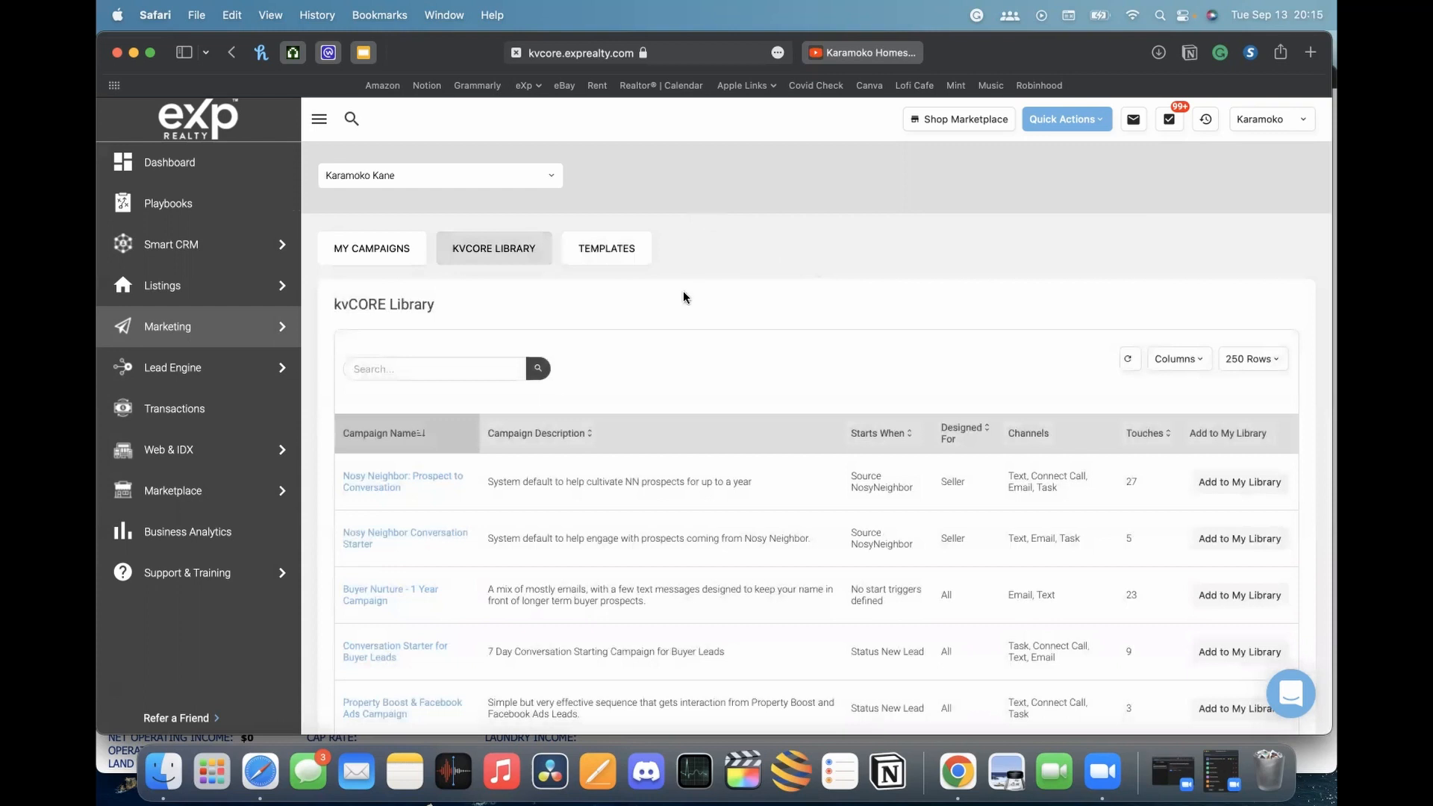
scroll(684, 297, down, 2)
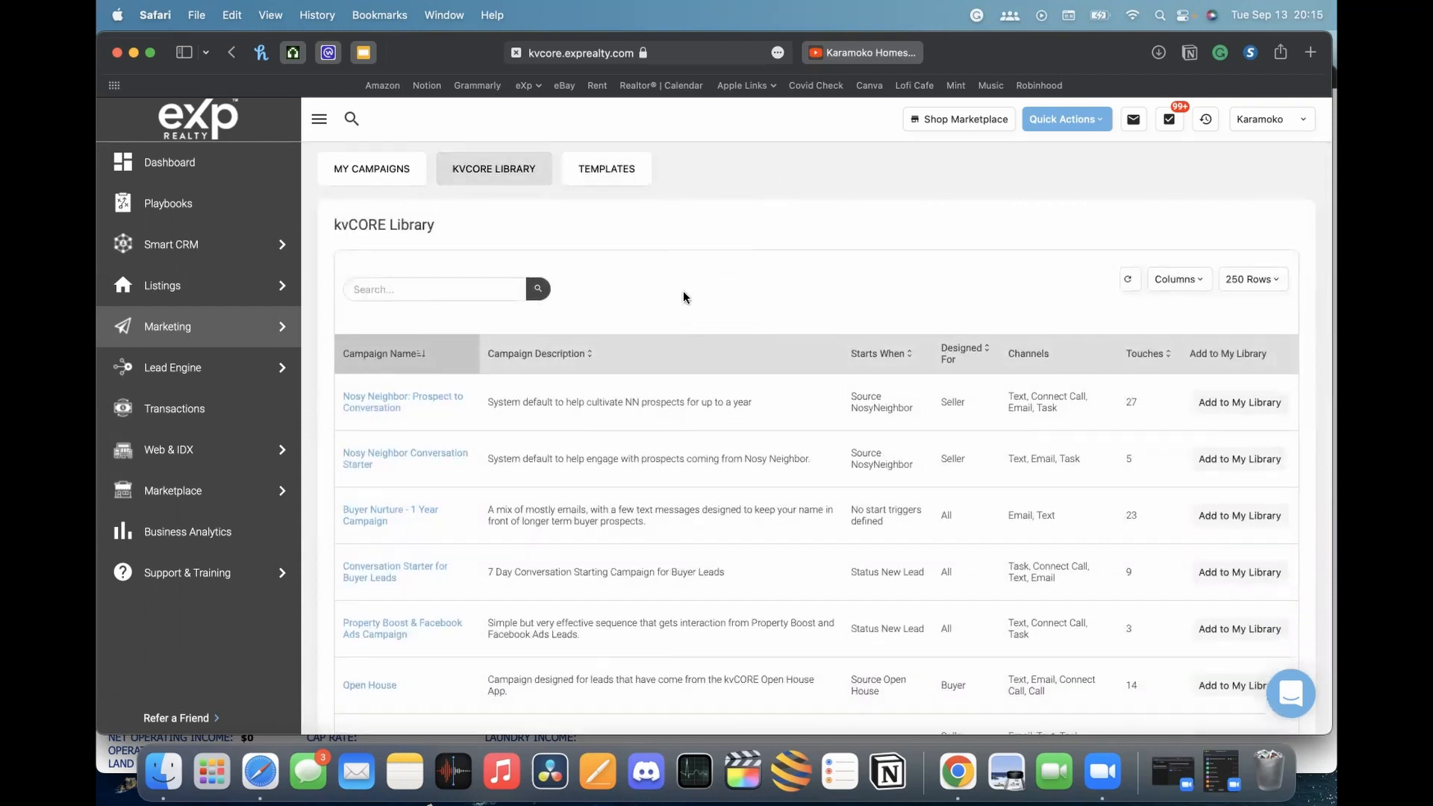
scroll(685, 298, down, 2)
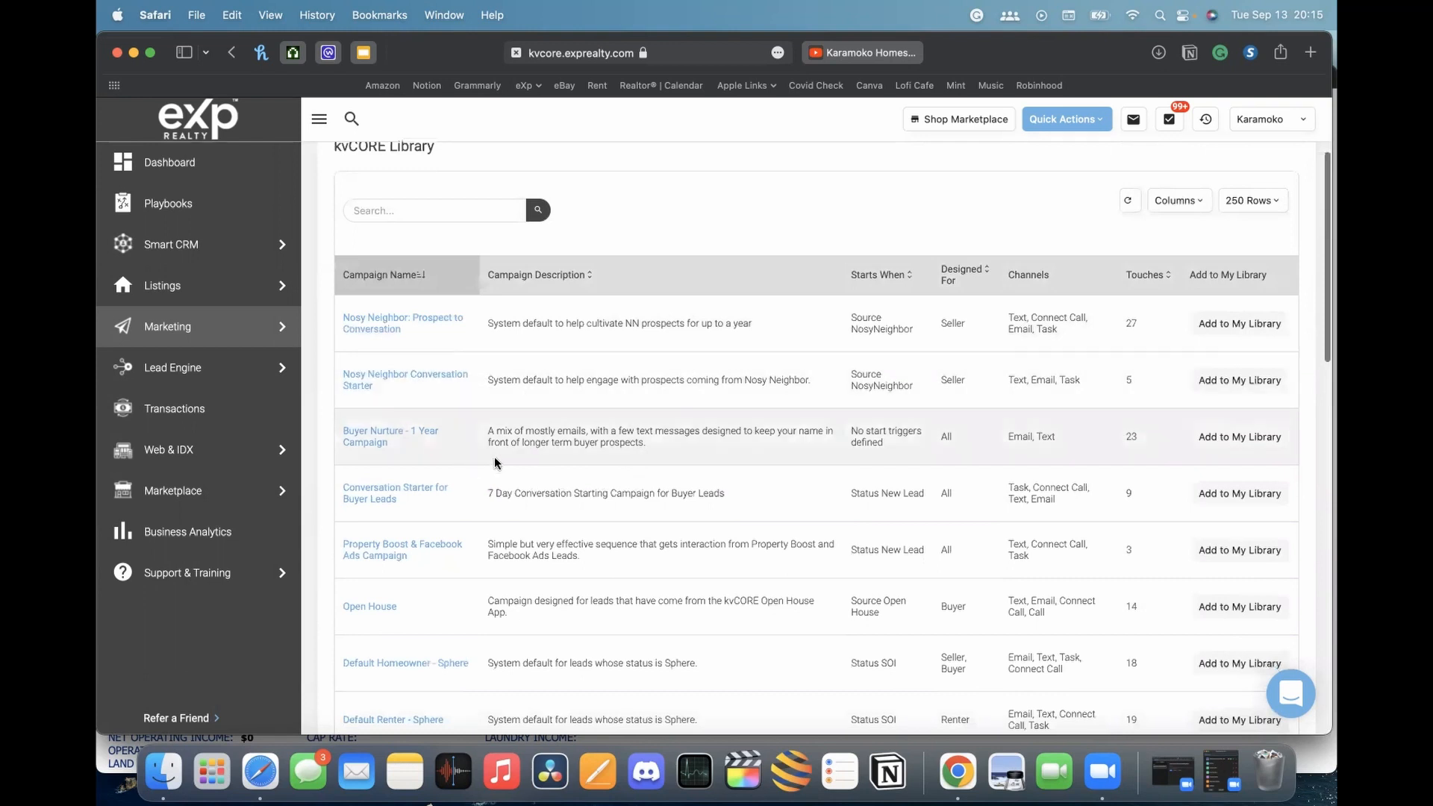
scroll(565, 472, down, 15)
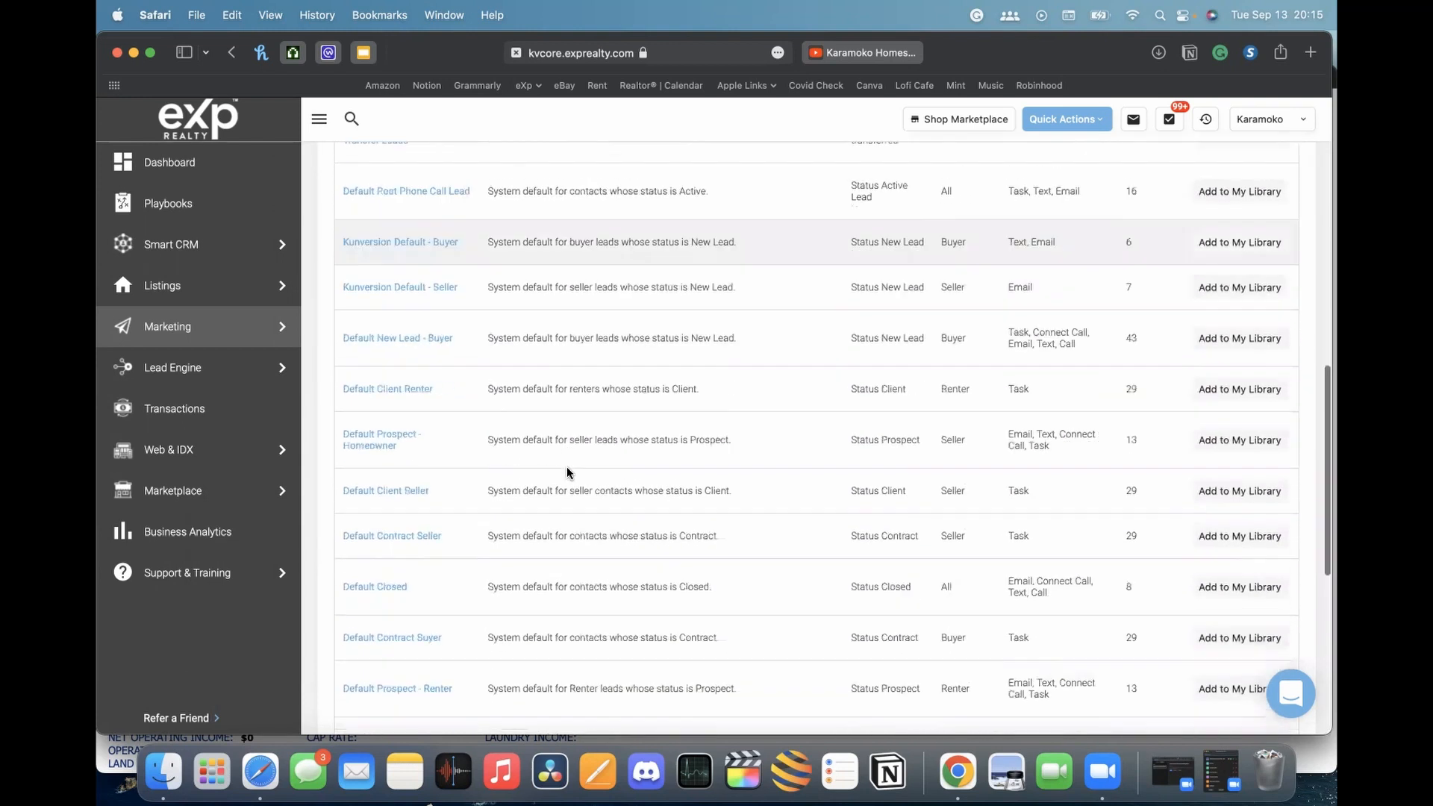
scroll(567, 466, up, 20)
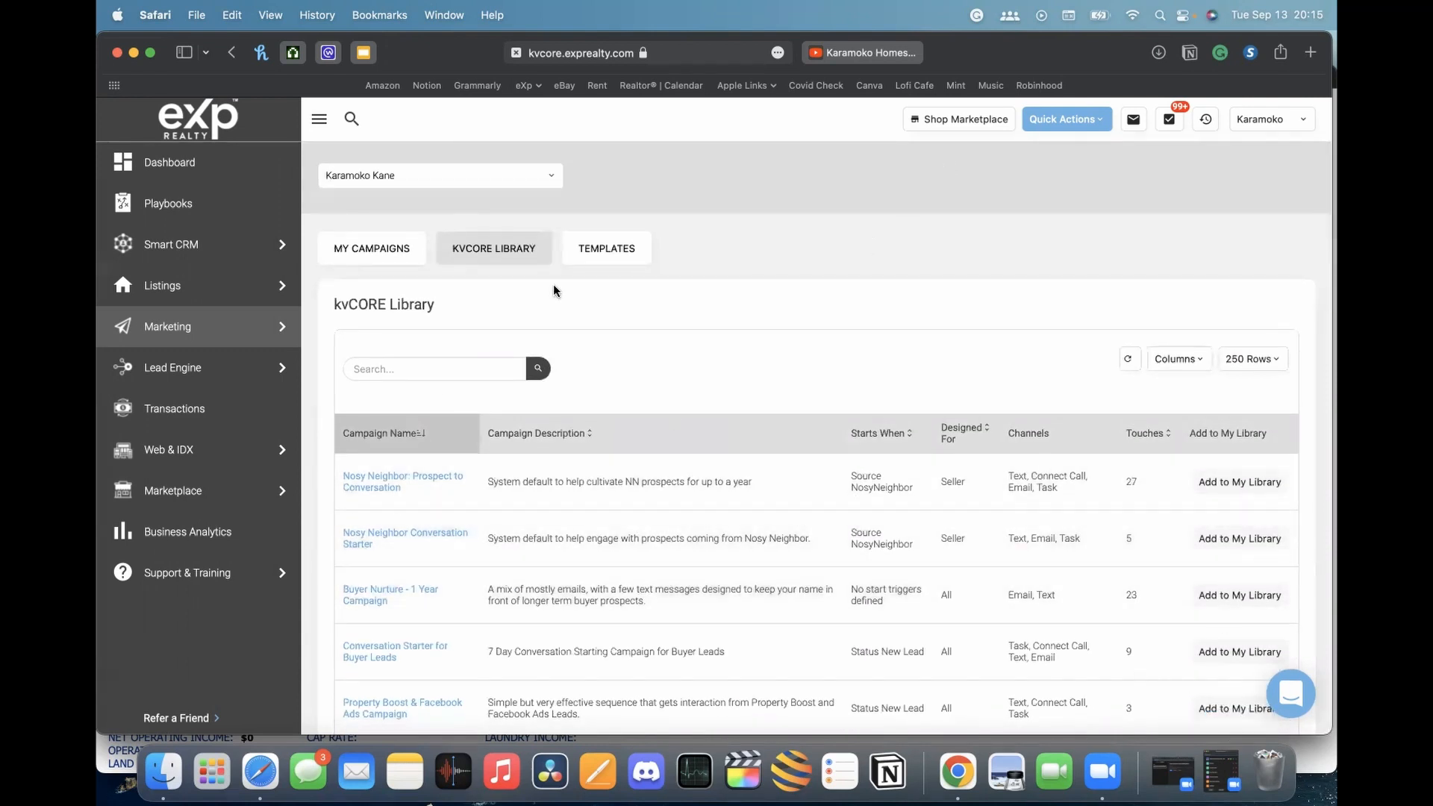
scroll(378, 457, down, 2)
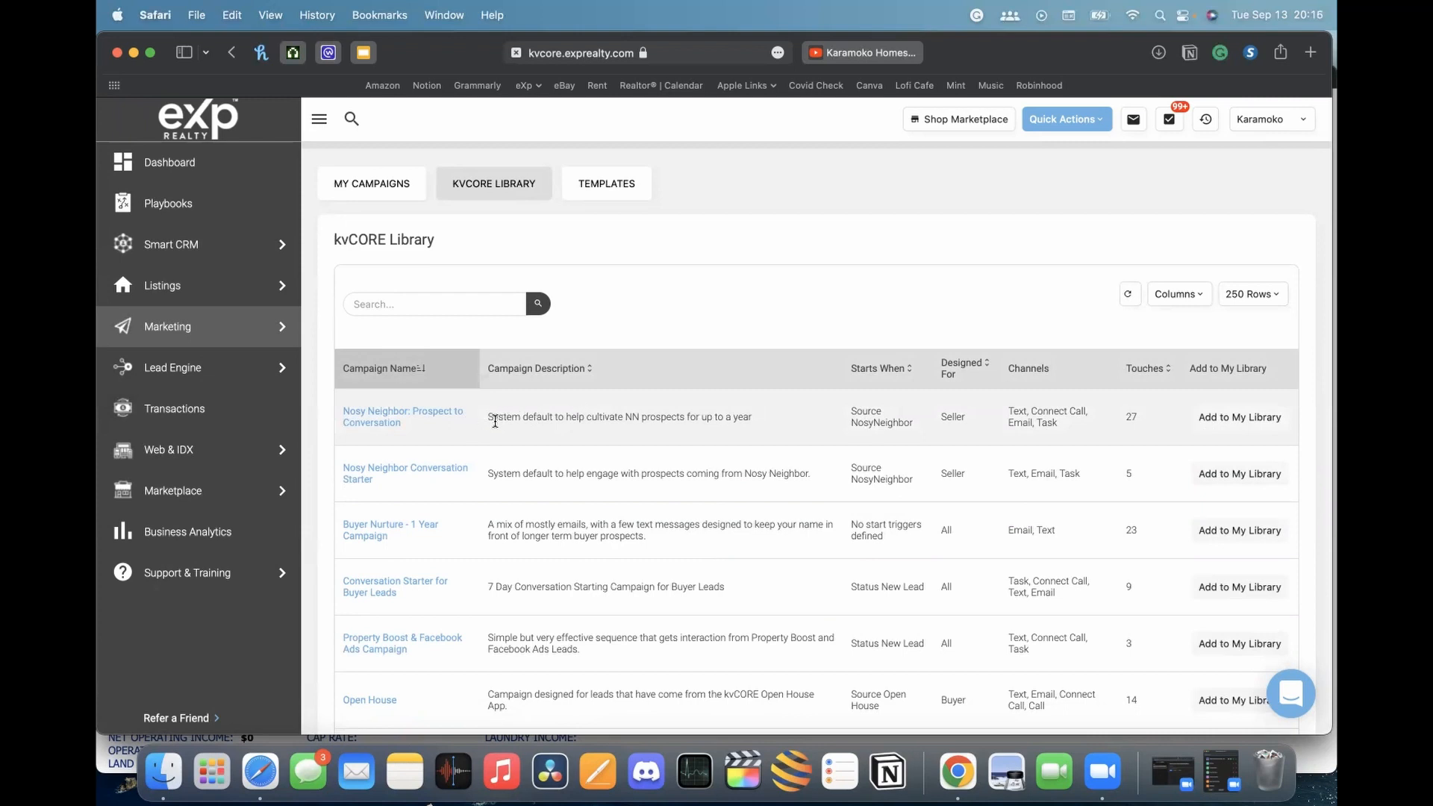
scroll(579, 411, down, 2)
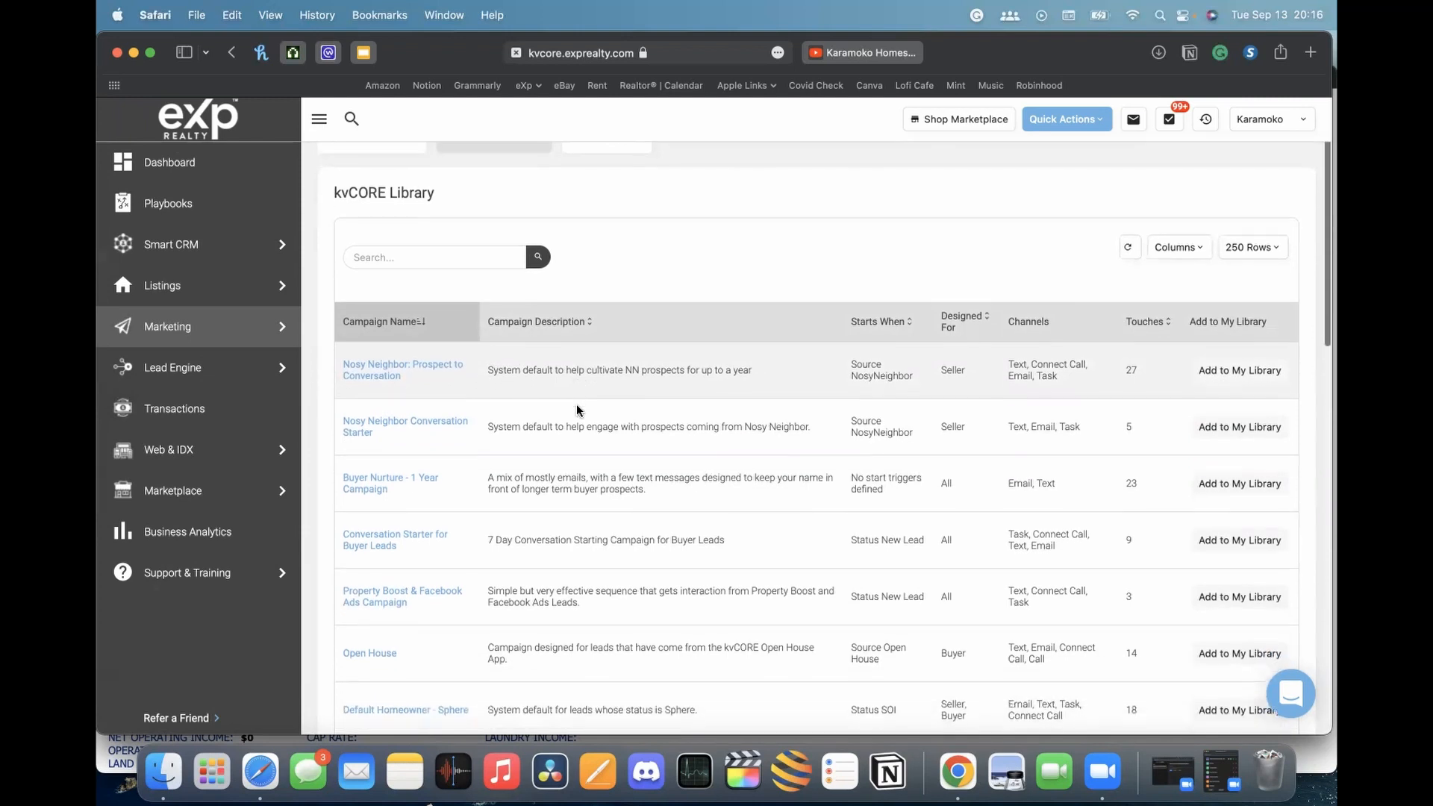
scroll(578, 410, down, 3)
scroll(578, 410, down, 5)
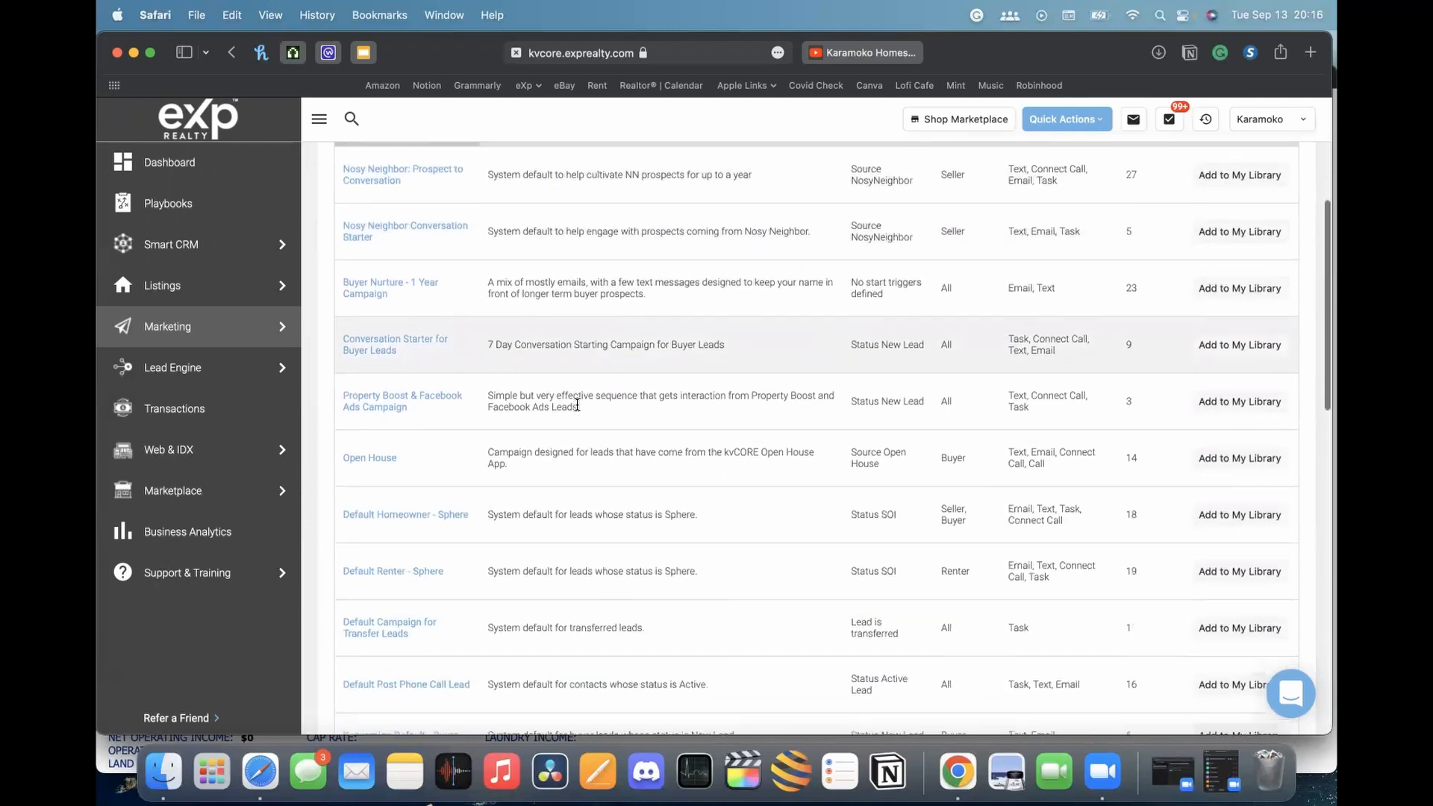
scroll(548, 455, down, 20)
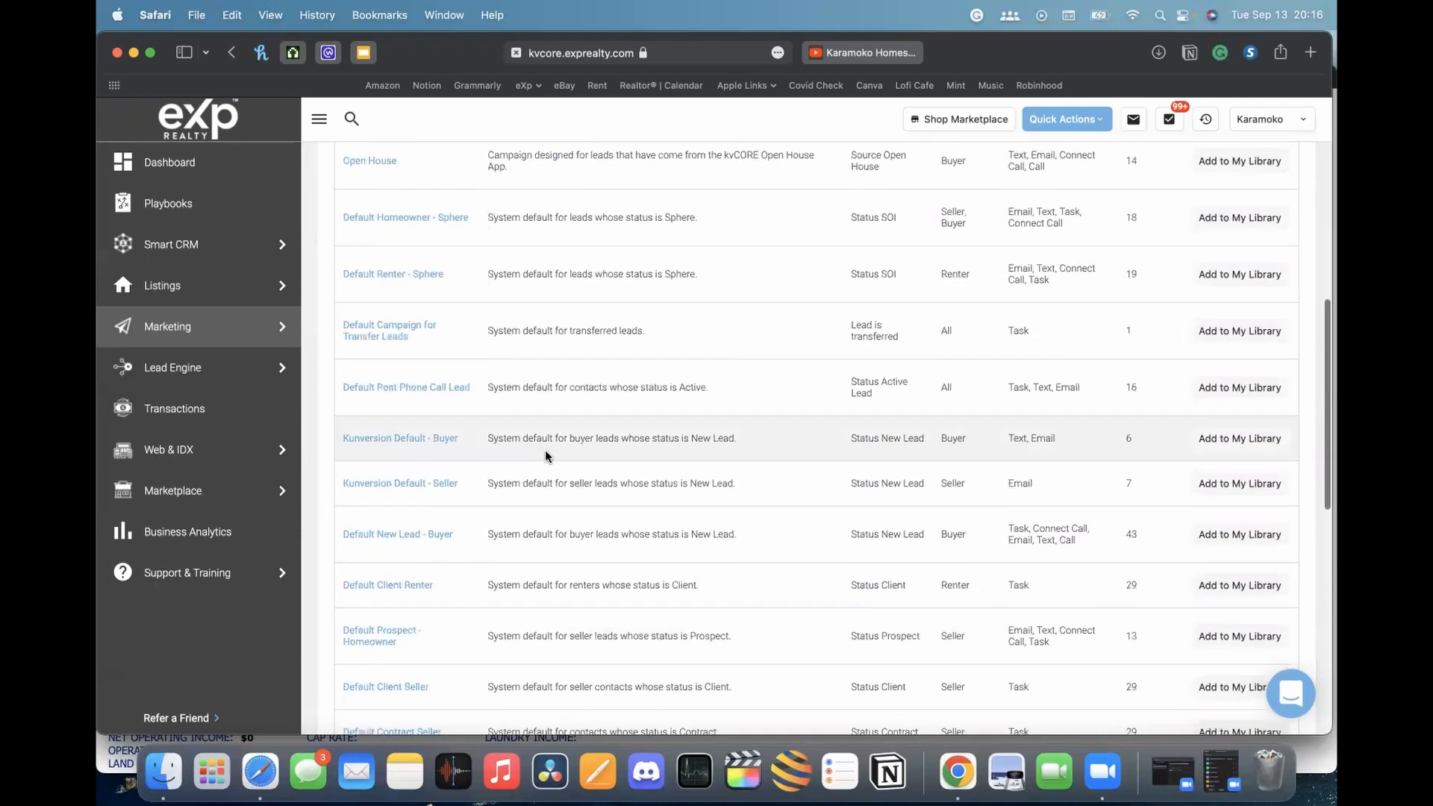
scroll(549, 453, up, 15)
scroll(551, 452, up, 5)
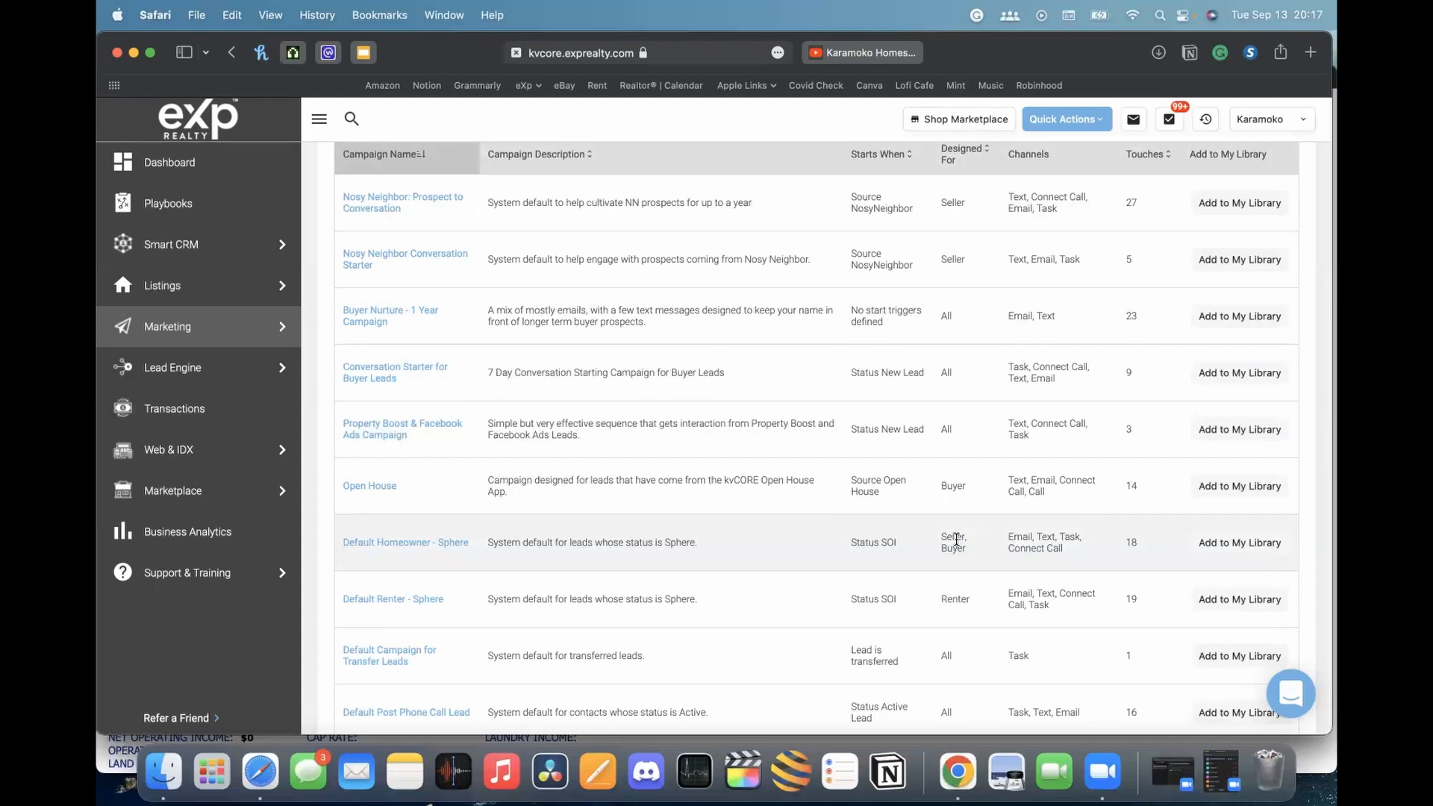
scroll(957, 539, down, 5)
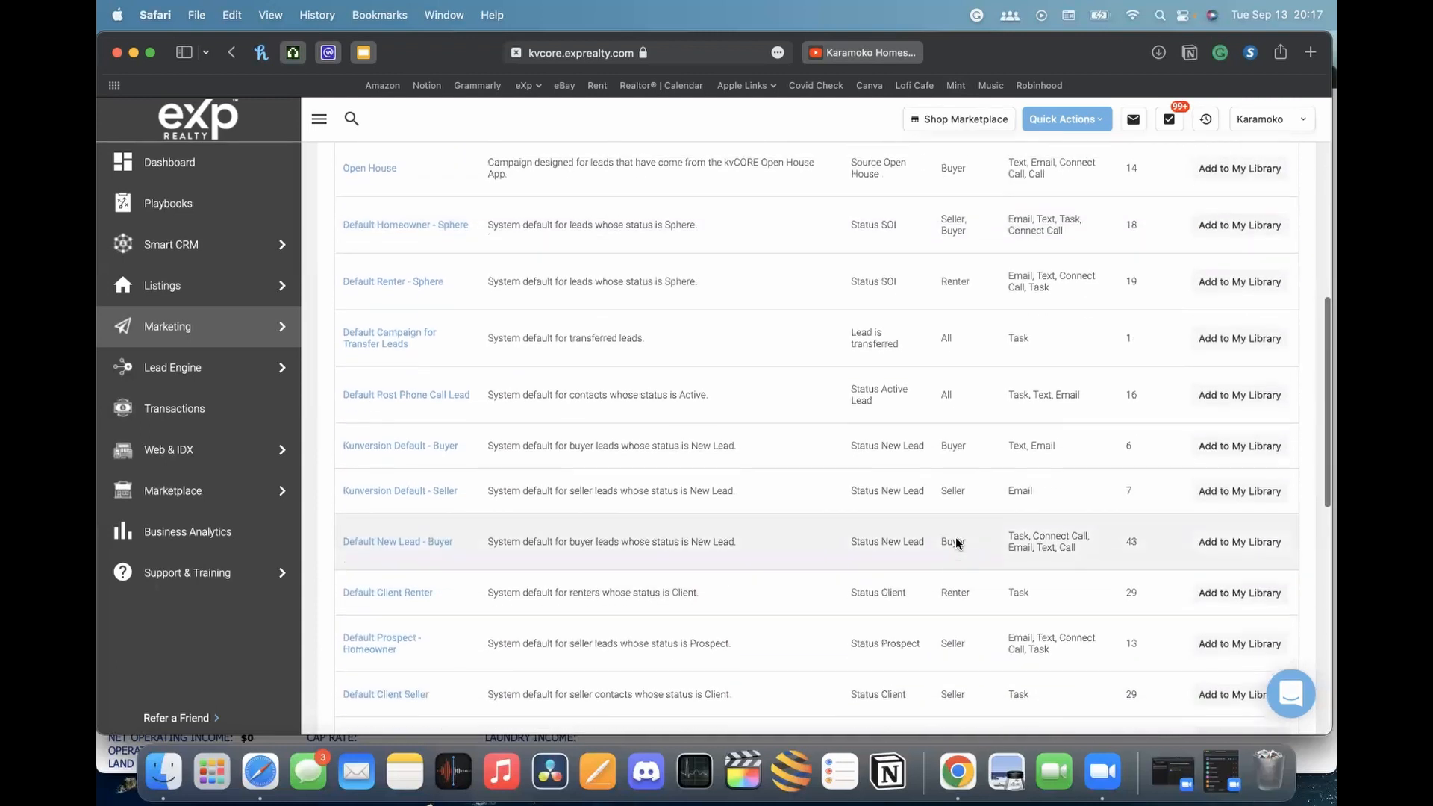
scroll(957, 539, up, 2)
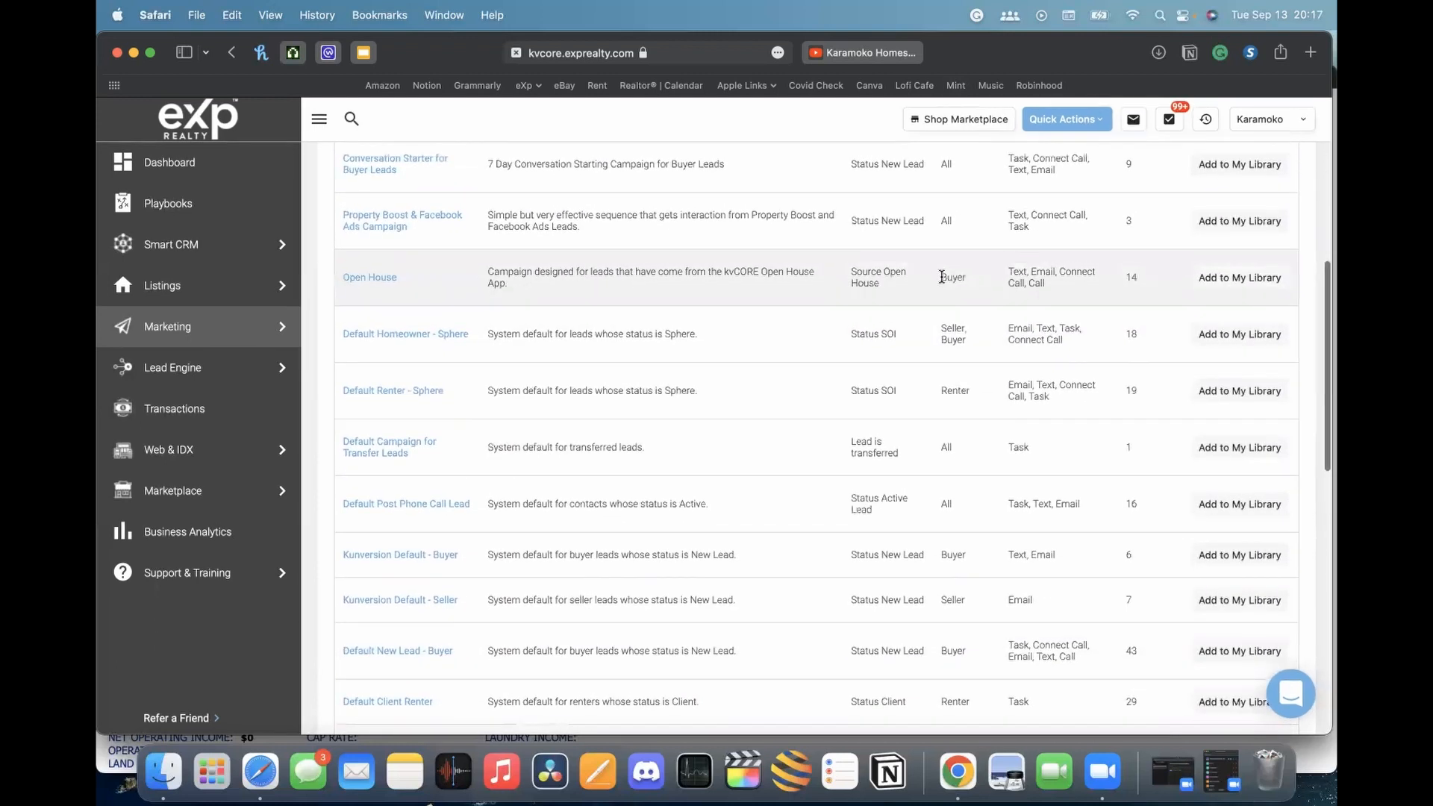
scroll(944, 275, up, 2)
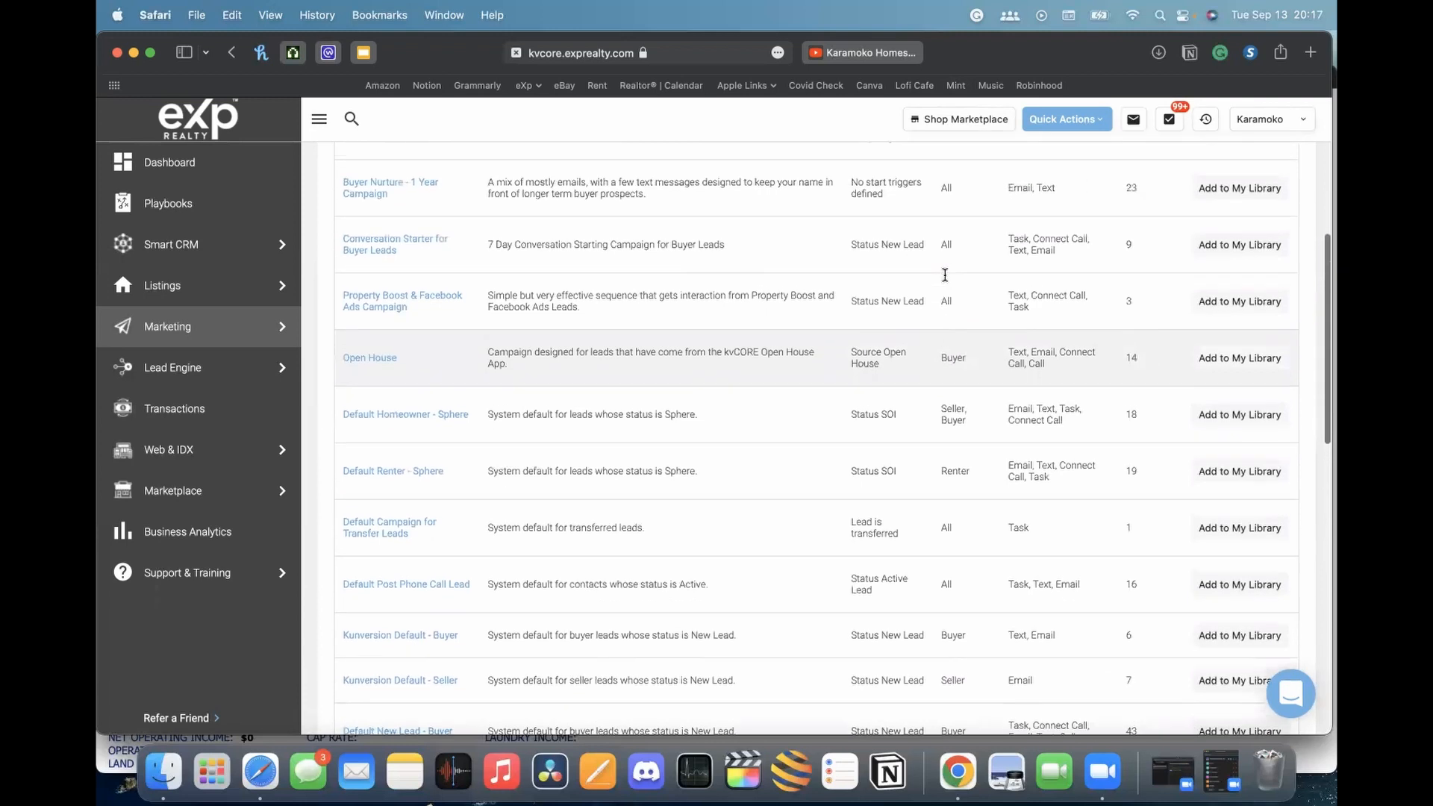
scroll(952, 356, up, 4)
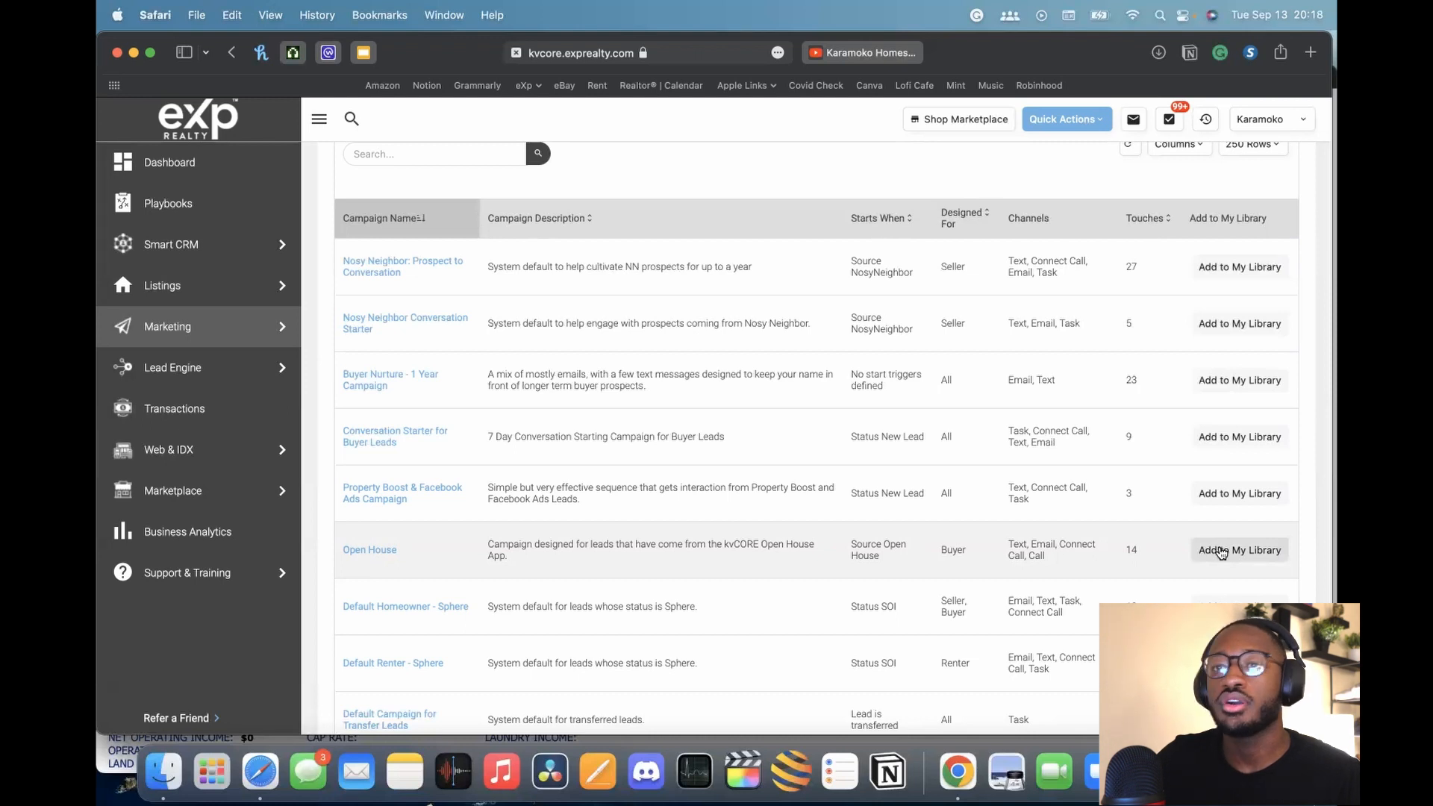
Add the Open House campaign from the kvCORE Library to My Campaigns
scroll(848, 374, up, 5)
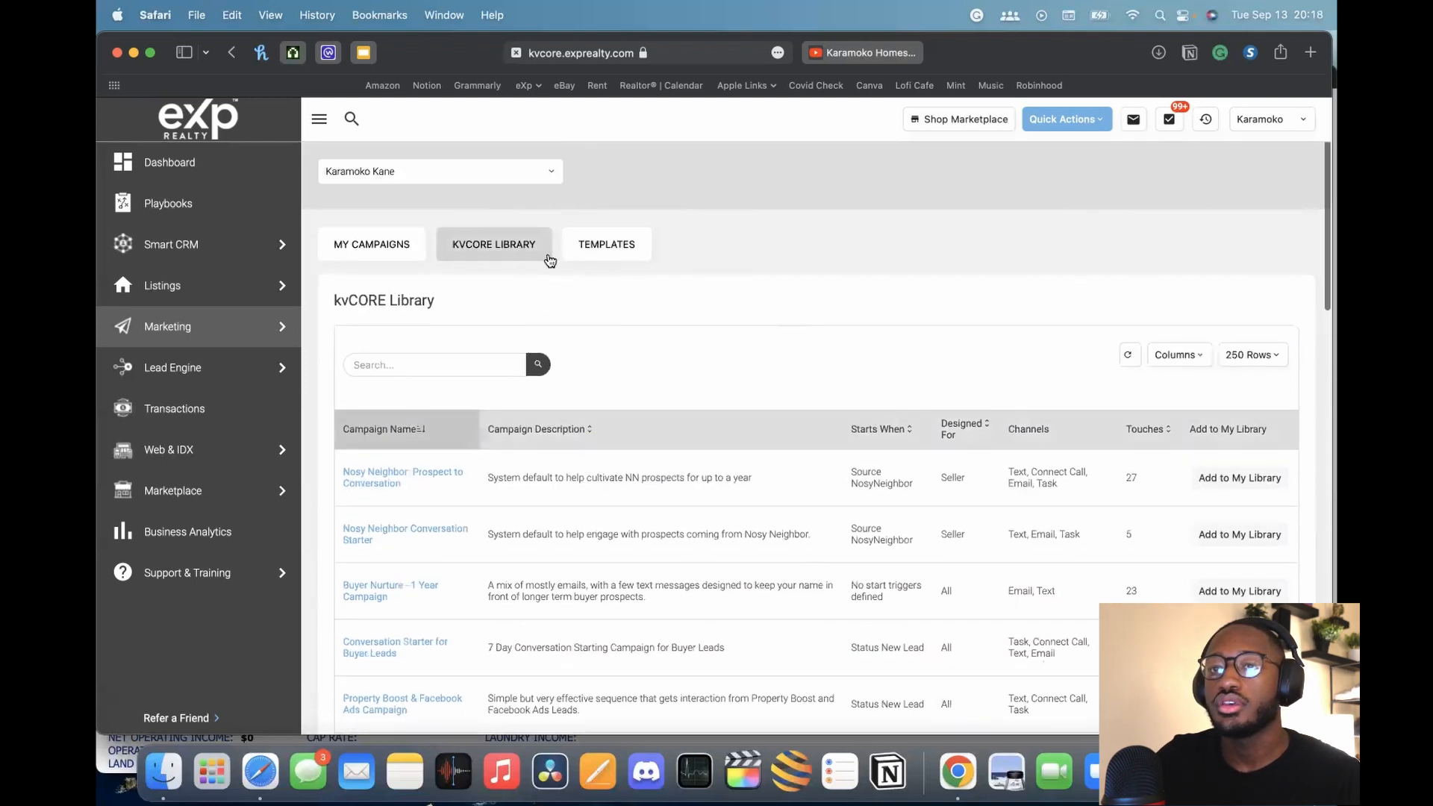
scroll(528, 265, down, 1)
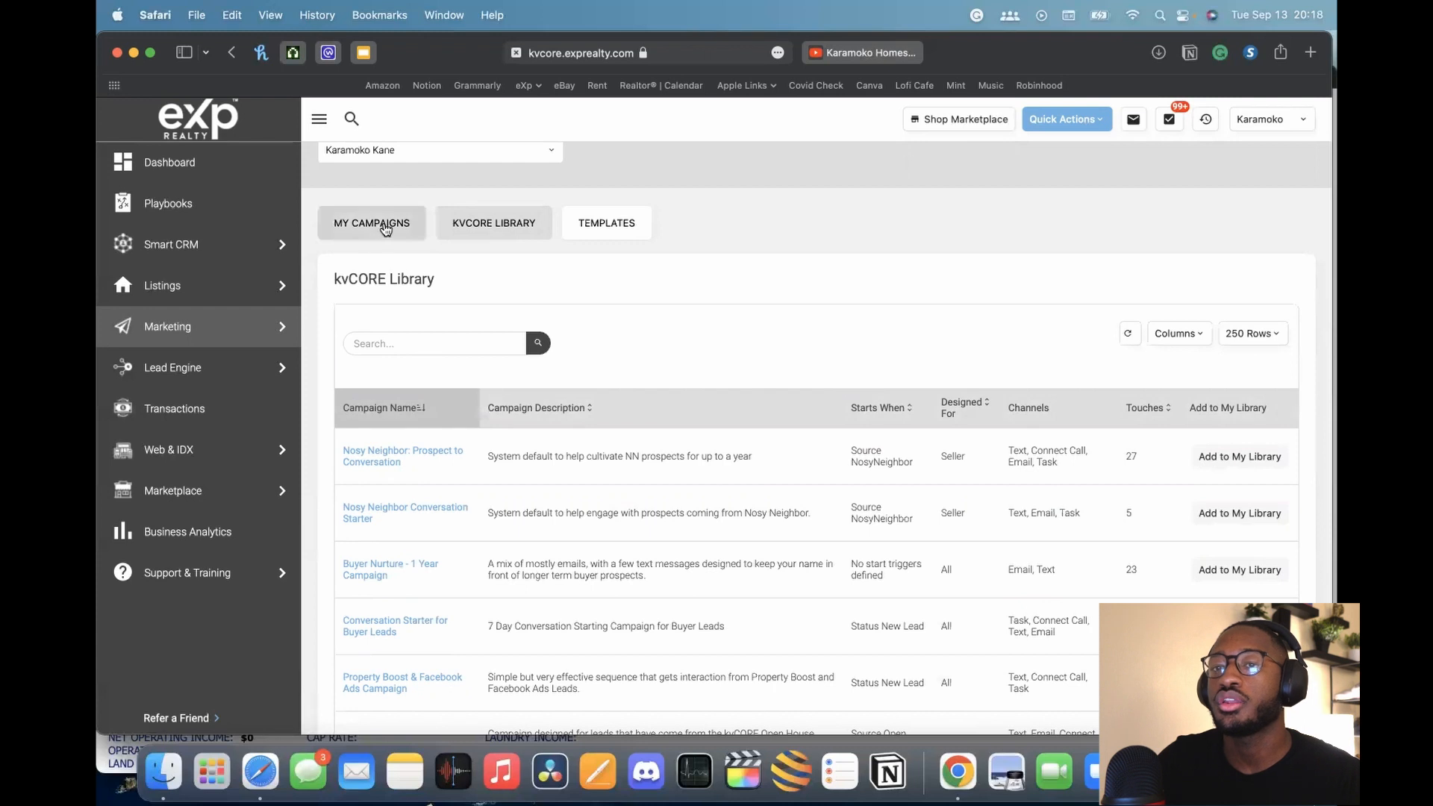
scroll(597, 373, down, 5)
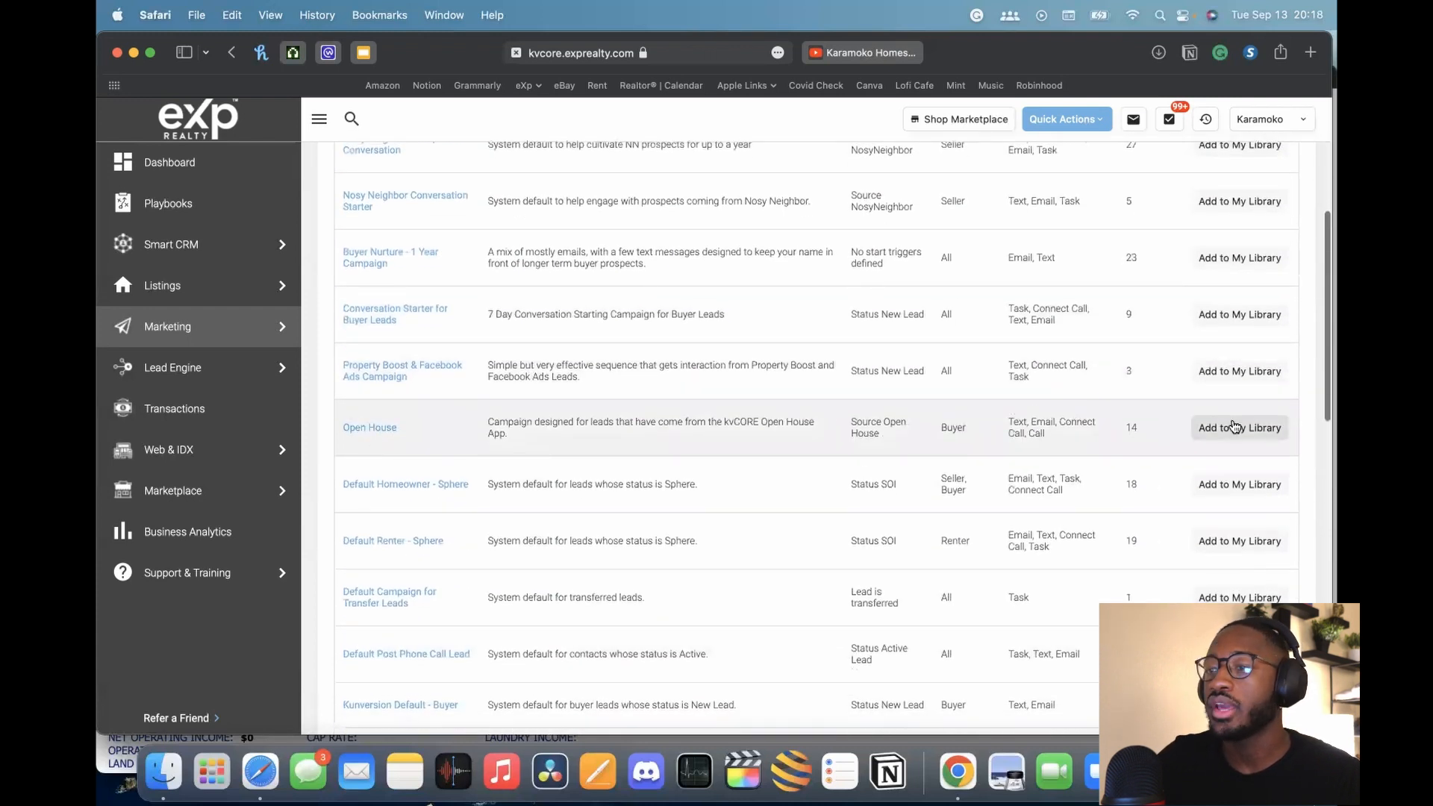
click(1238, 433)
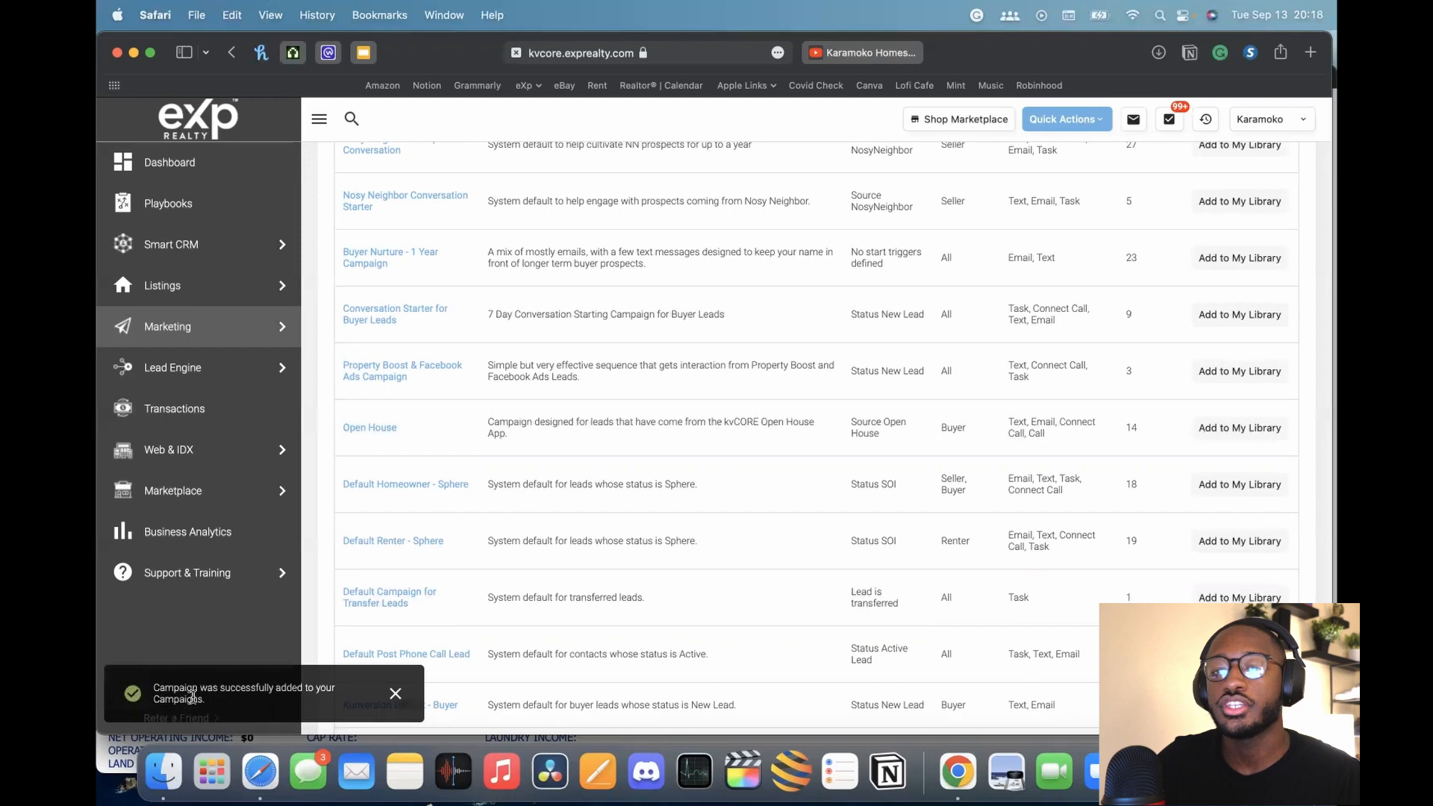
scroll(415, 495, up, 5)
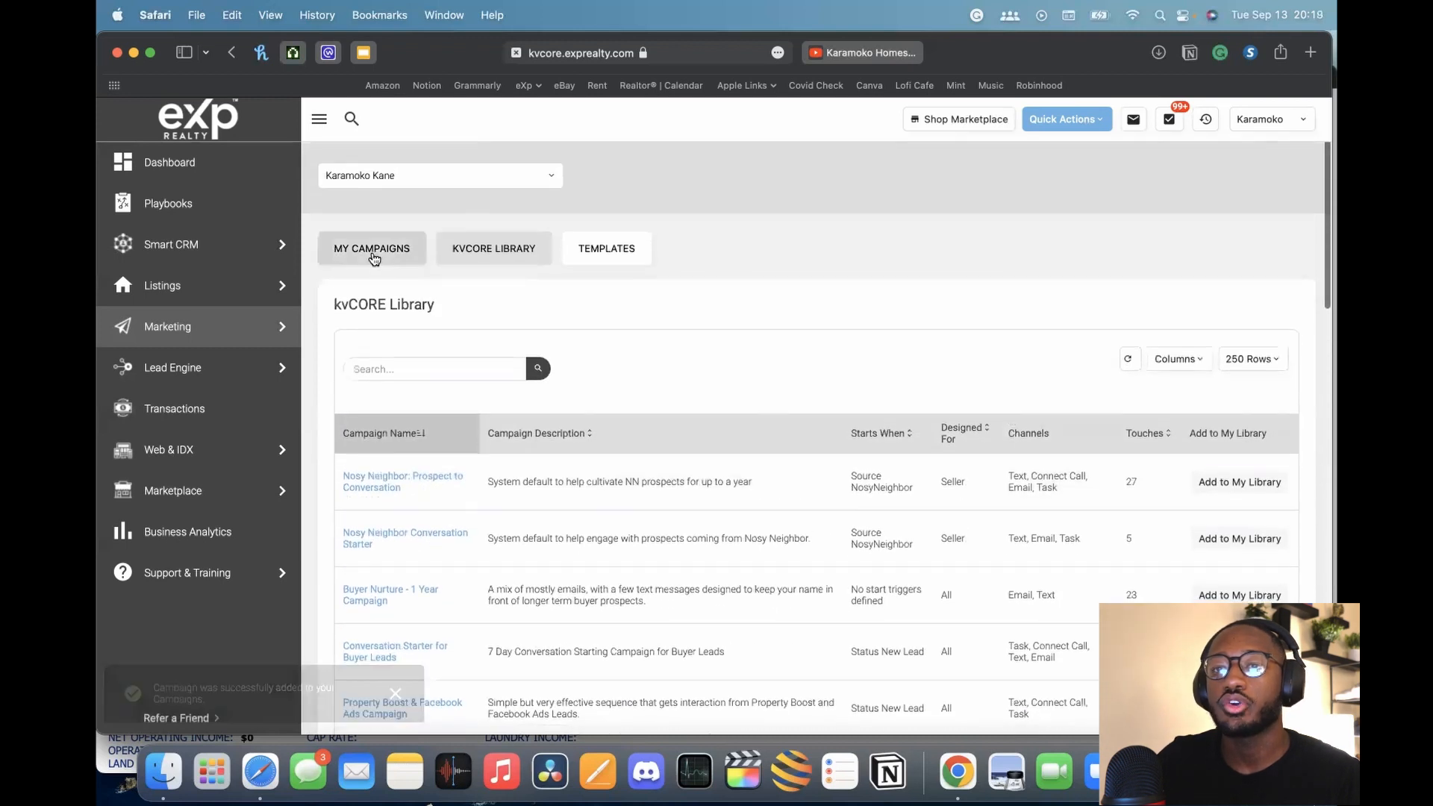
Review the eight campaigns in My Campaigns, including the newly added Open House, still off
click(377, 256)
scroll(560, 454, down, 5)
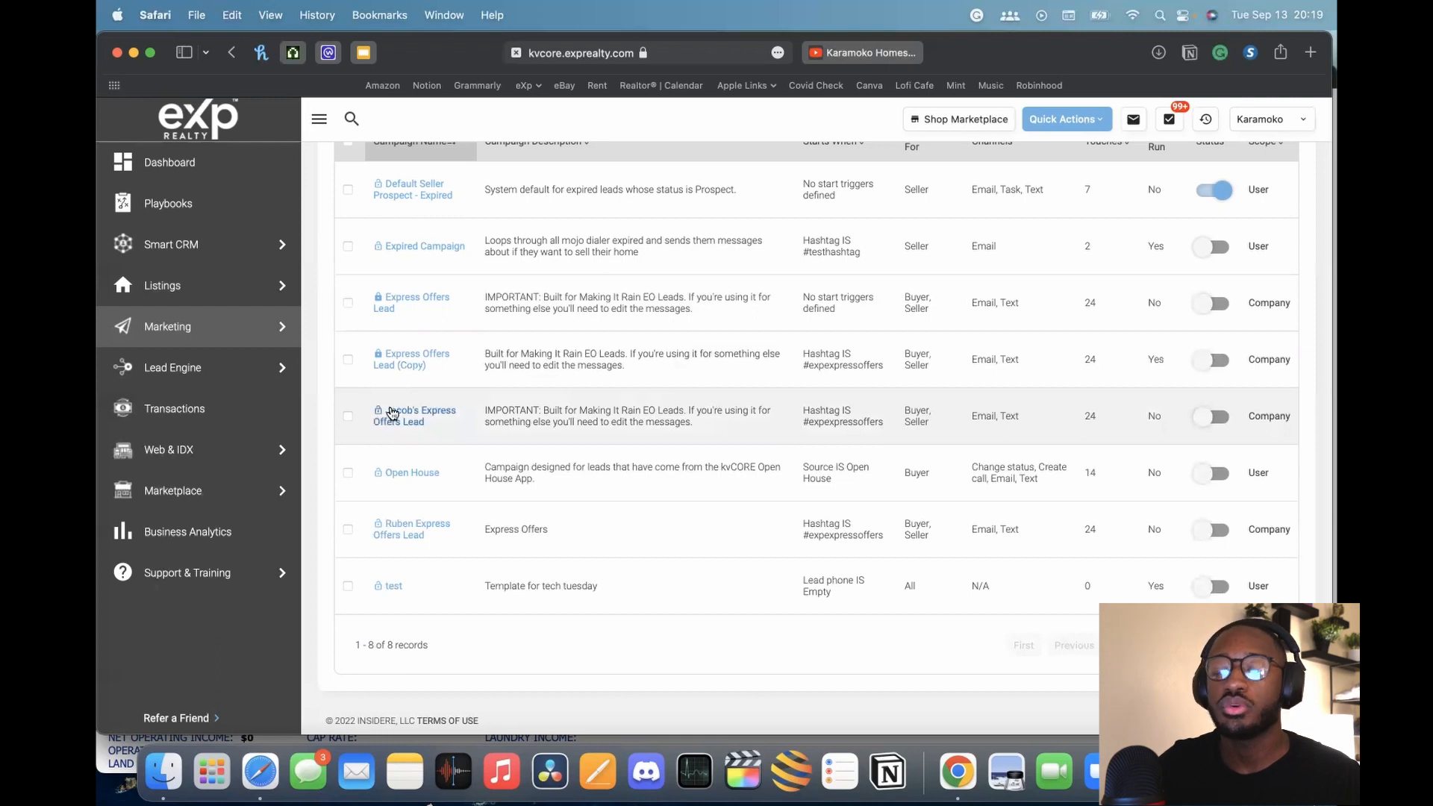
scroll(396, 358, up, 5)
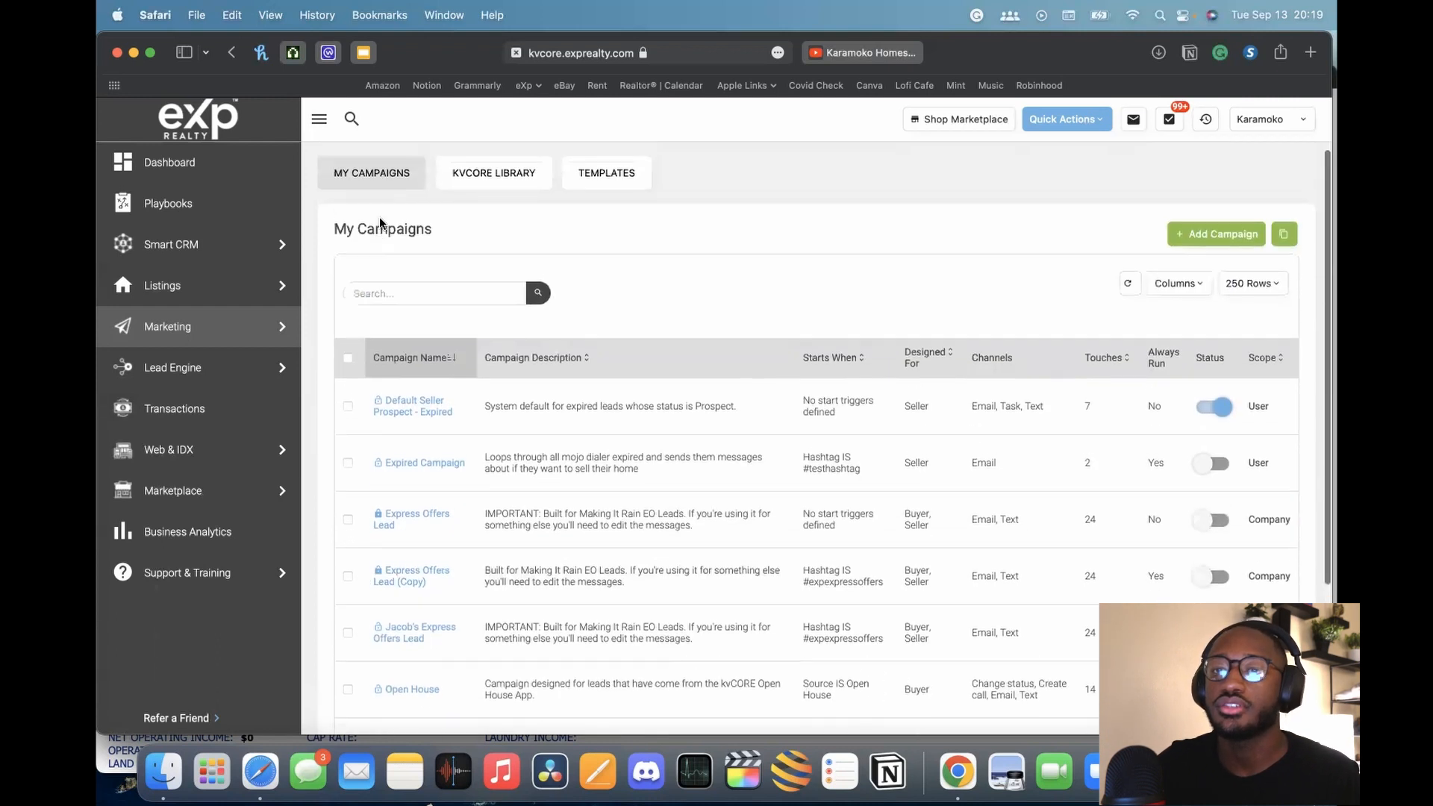
scroll(512, 456, down, 3)
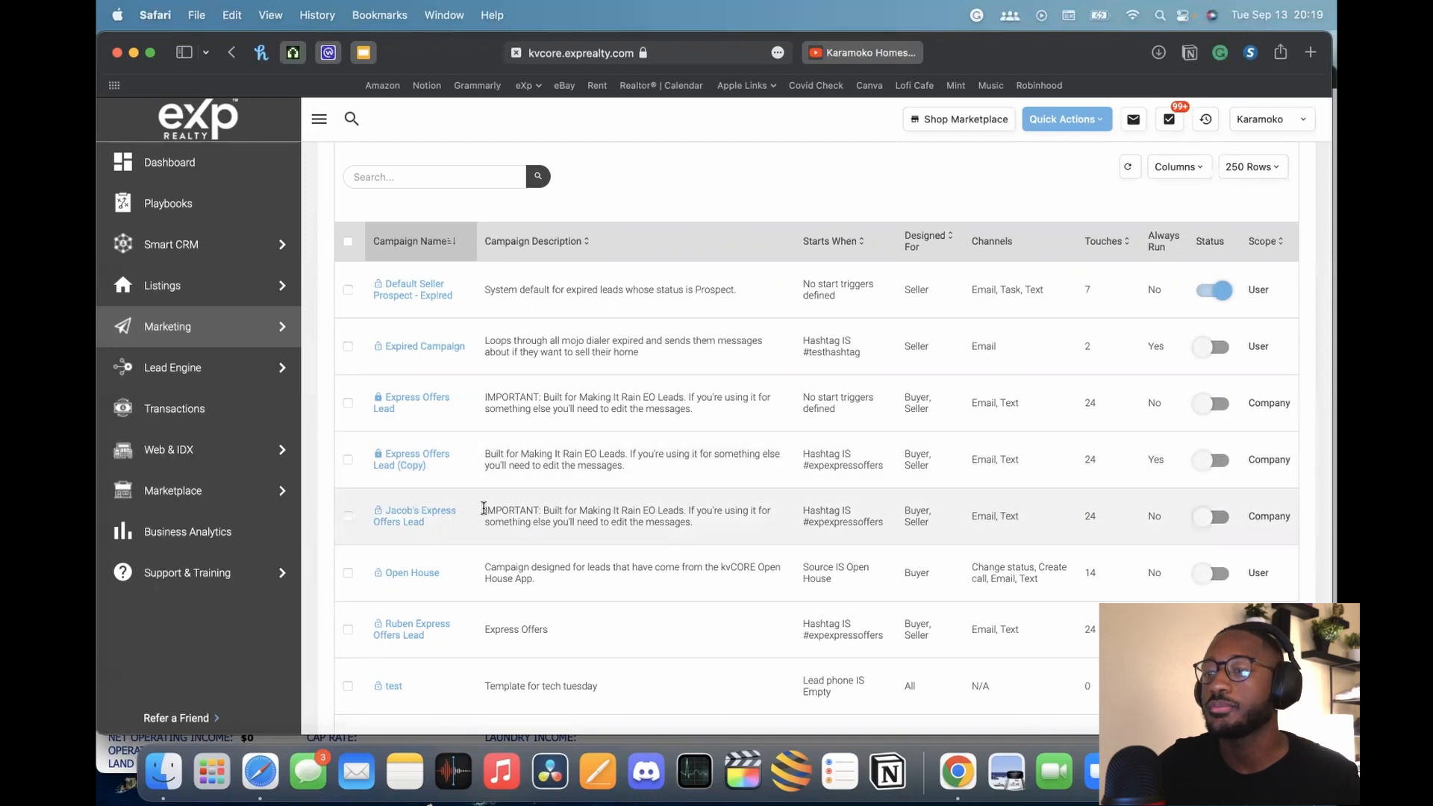
scroll(480, 506, up, 2)
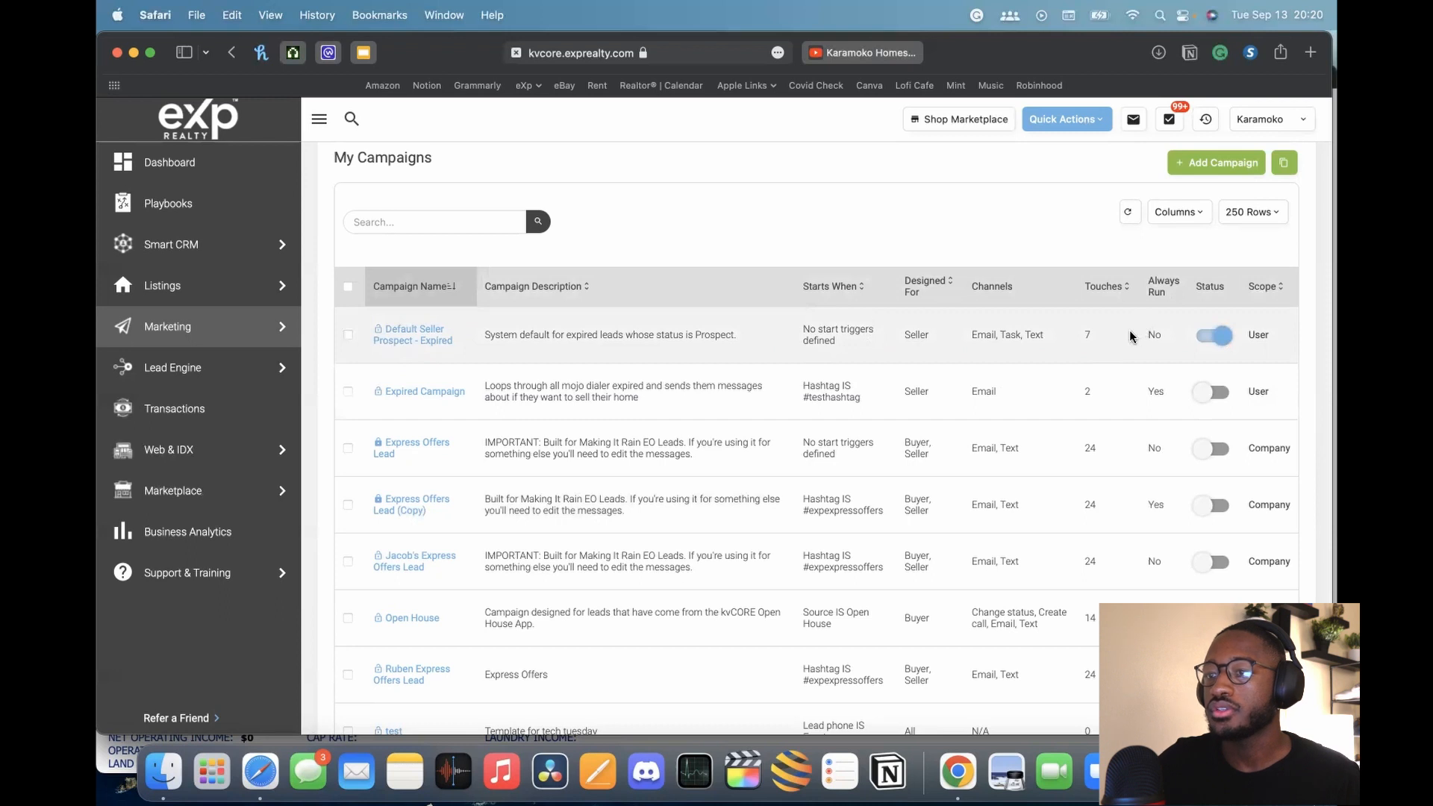
scroll(970, 337, up, 4)
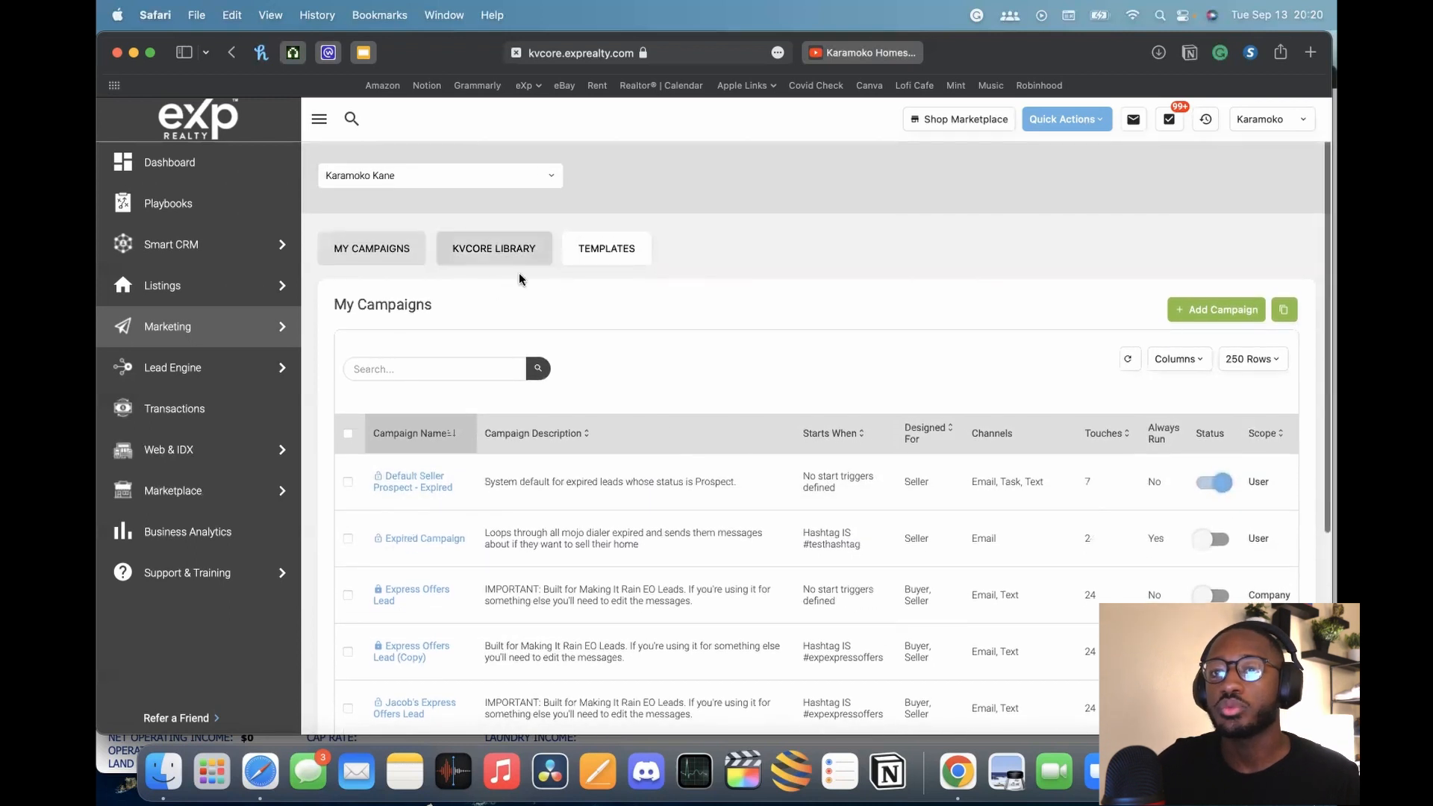
scroll(700, 468, down, 2)
scroll(700, 468, down, 4)
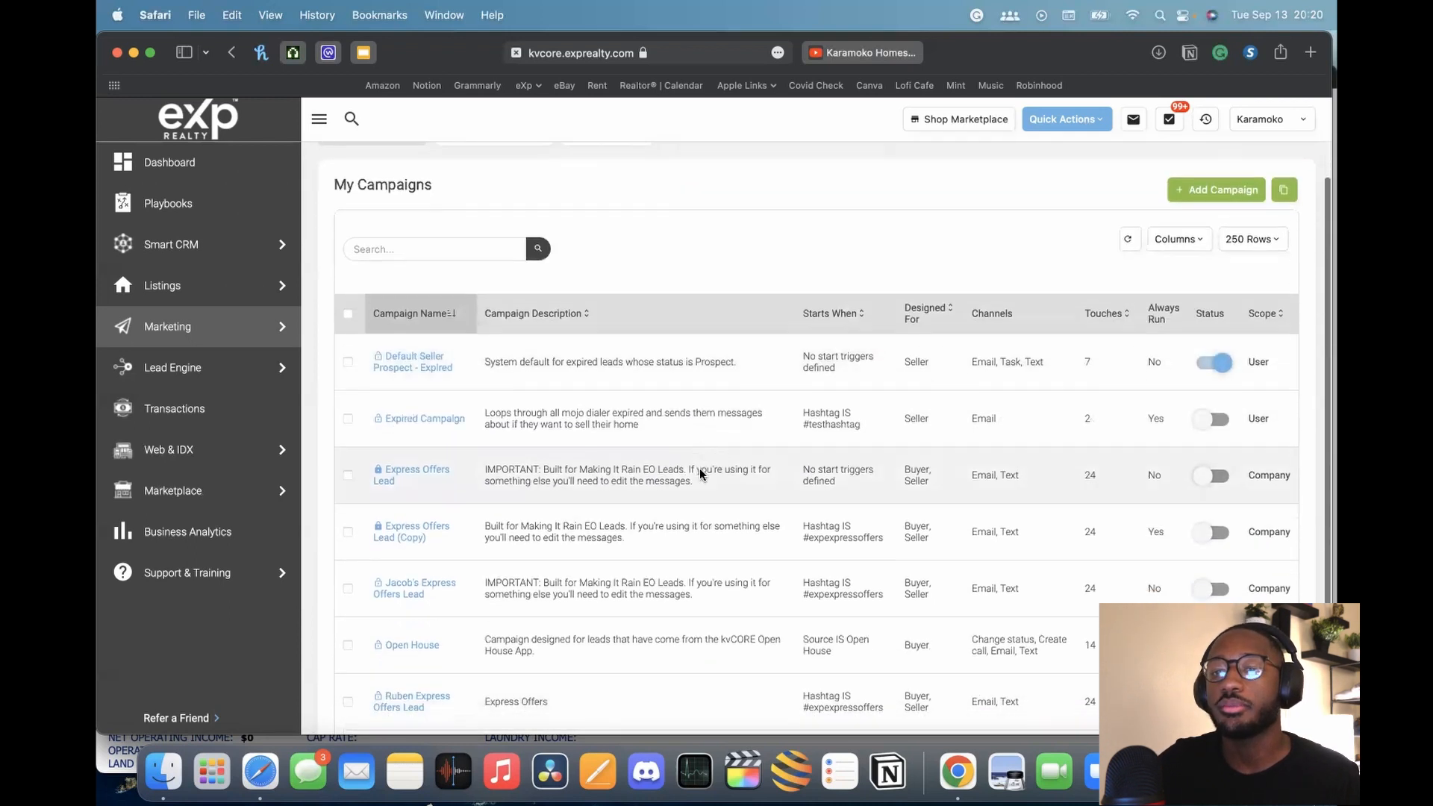
scroll(388, 177, up, 5)
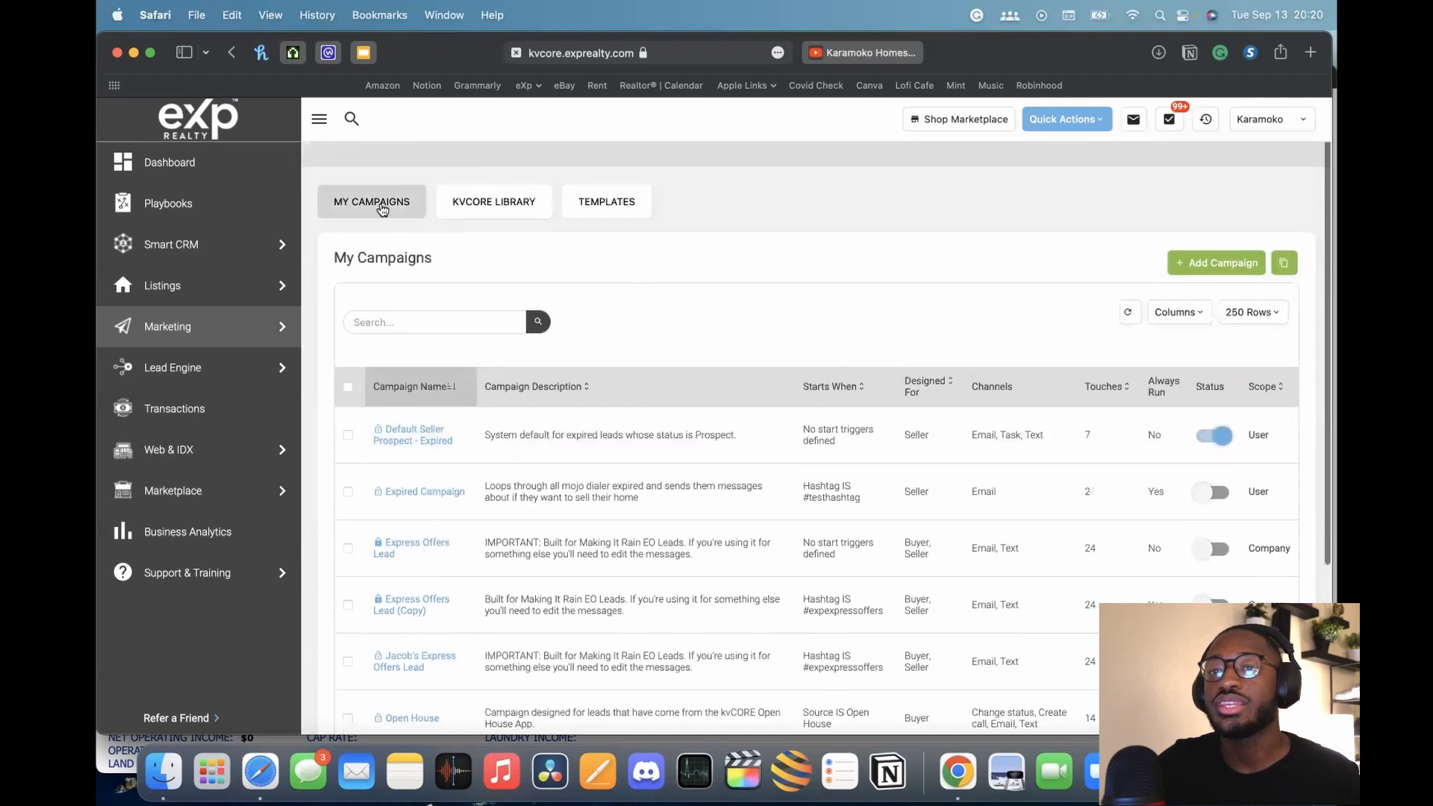
scroll(934, 573, down, 1)
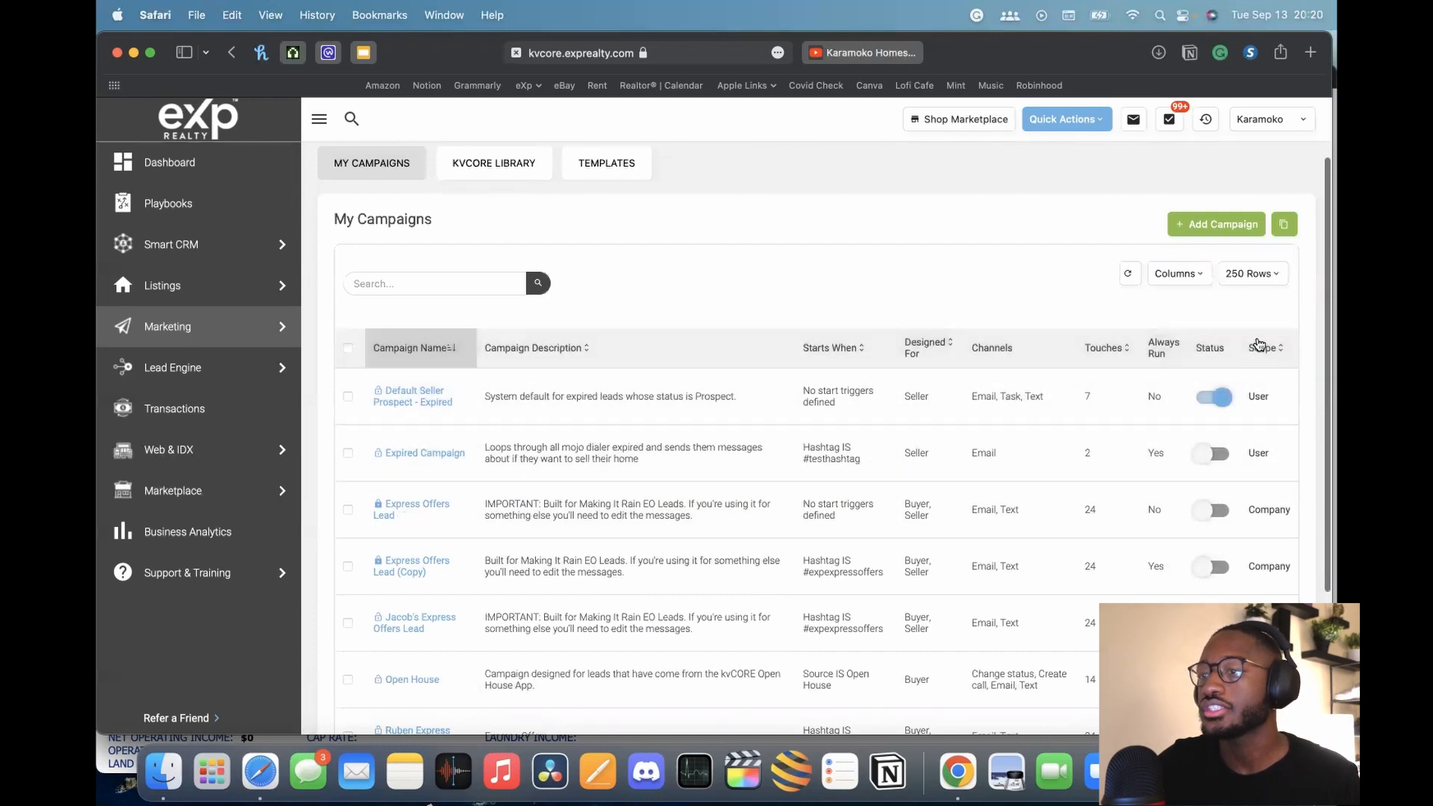
scroll(1181, 377, down, 5)
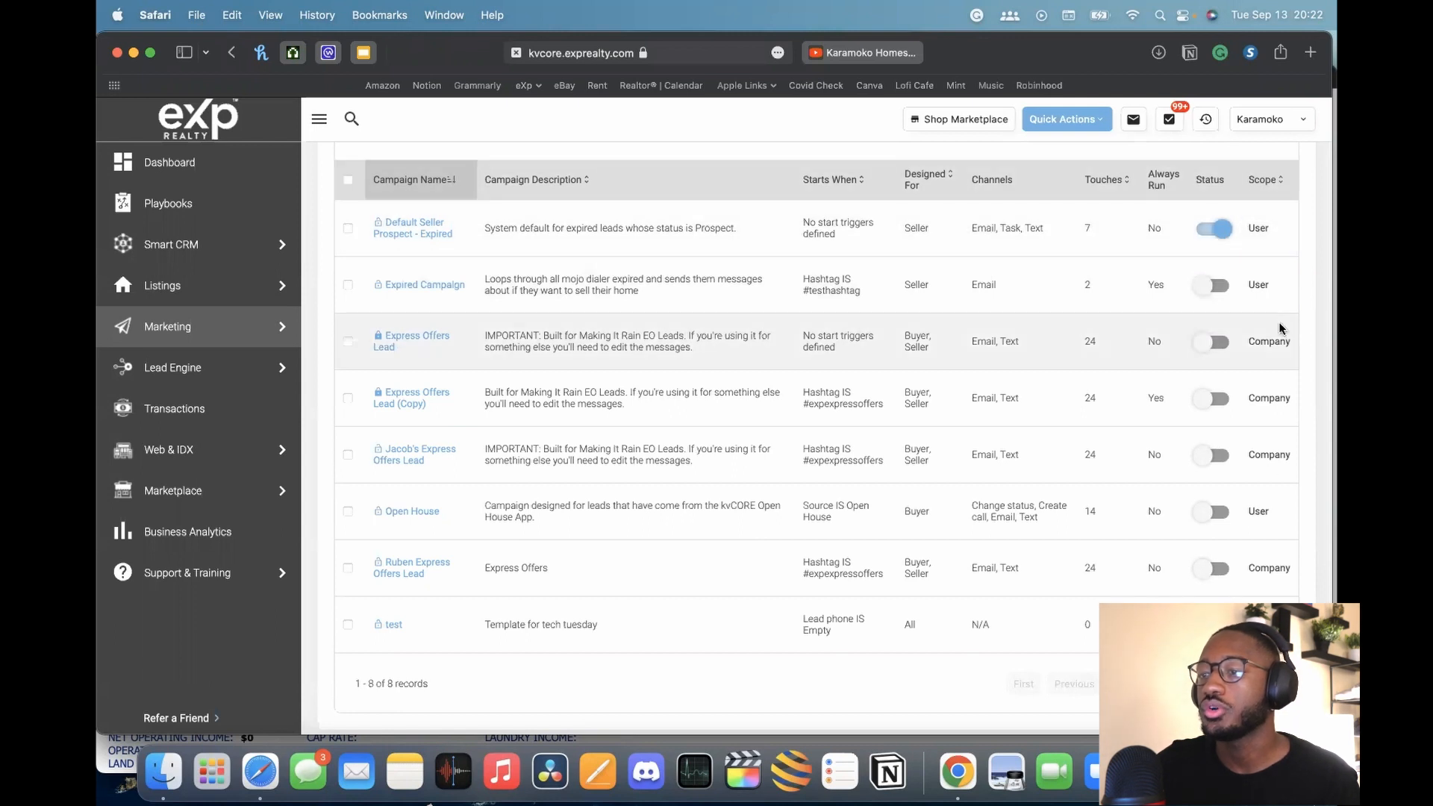
scroll(1275, 356, up, 5)
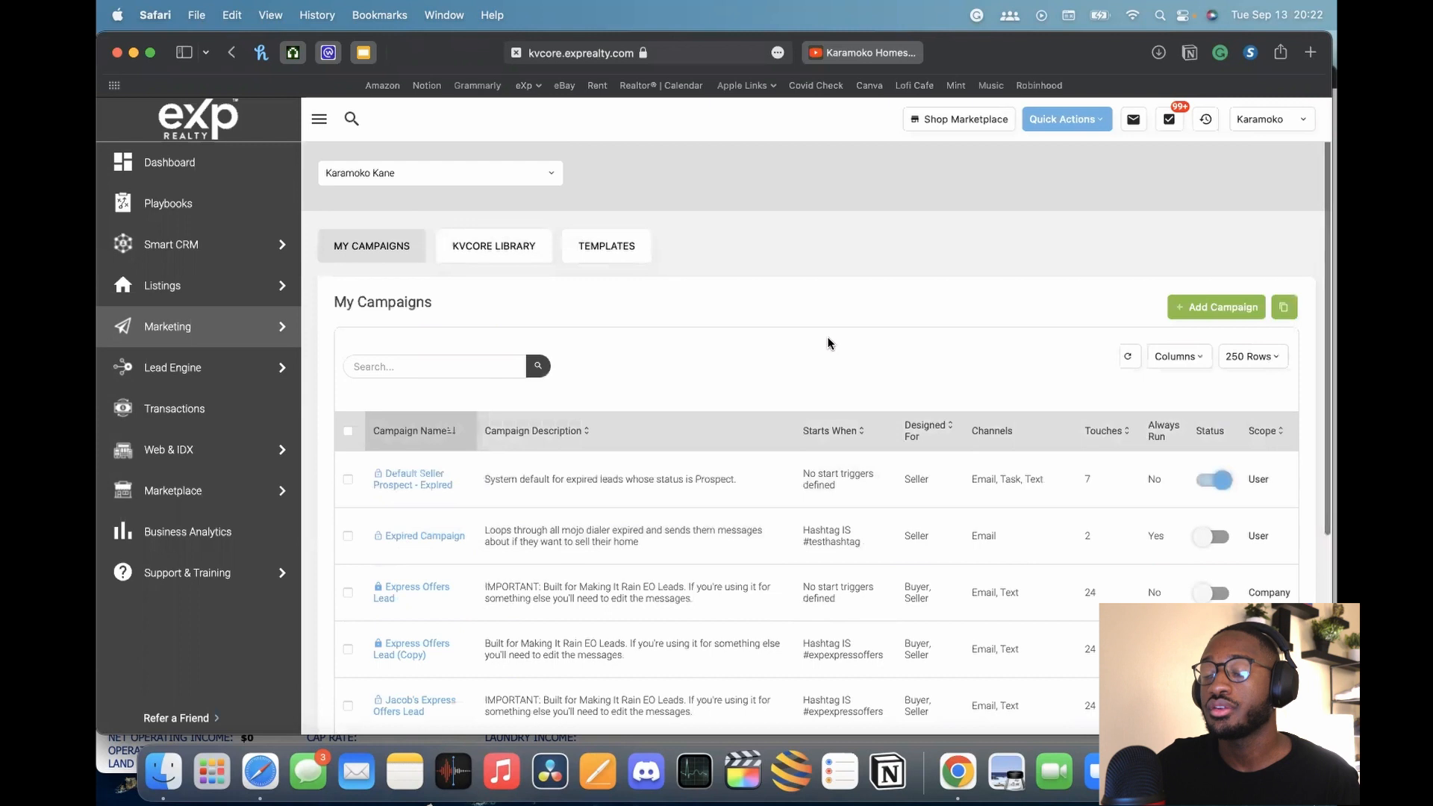
scroll(827, 343, down, 2)
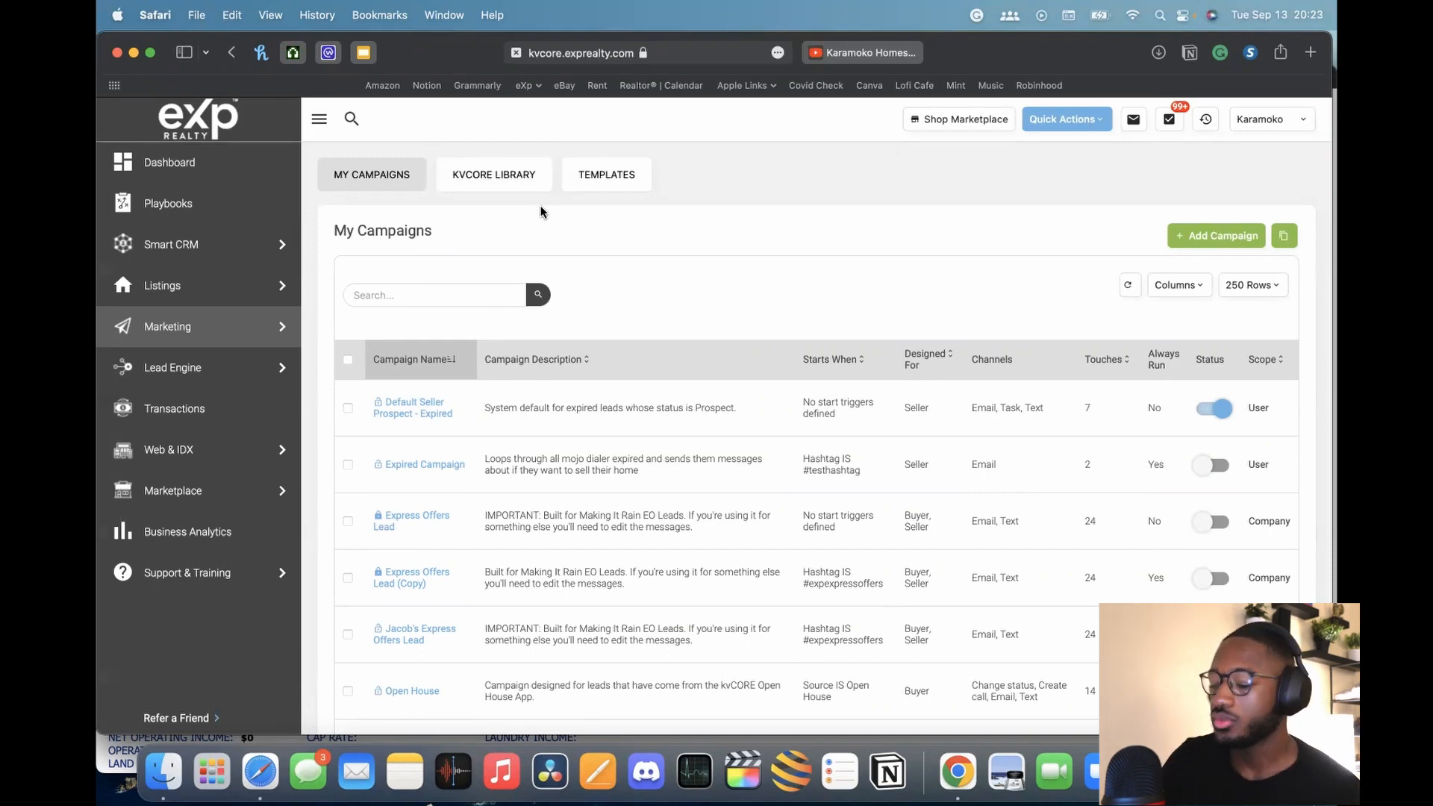
Open the Open House campaign in the kvCORE Library and review its text, email and call actions
click(516, 179)
scroll(665, 432, down, 3)
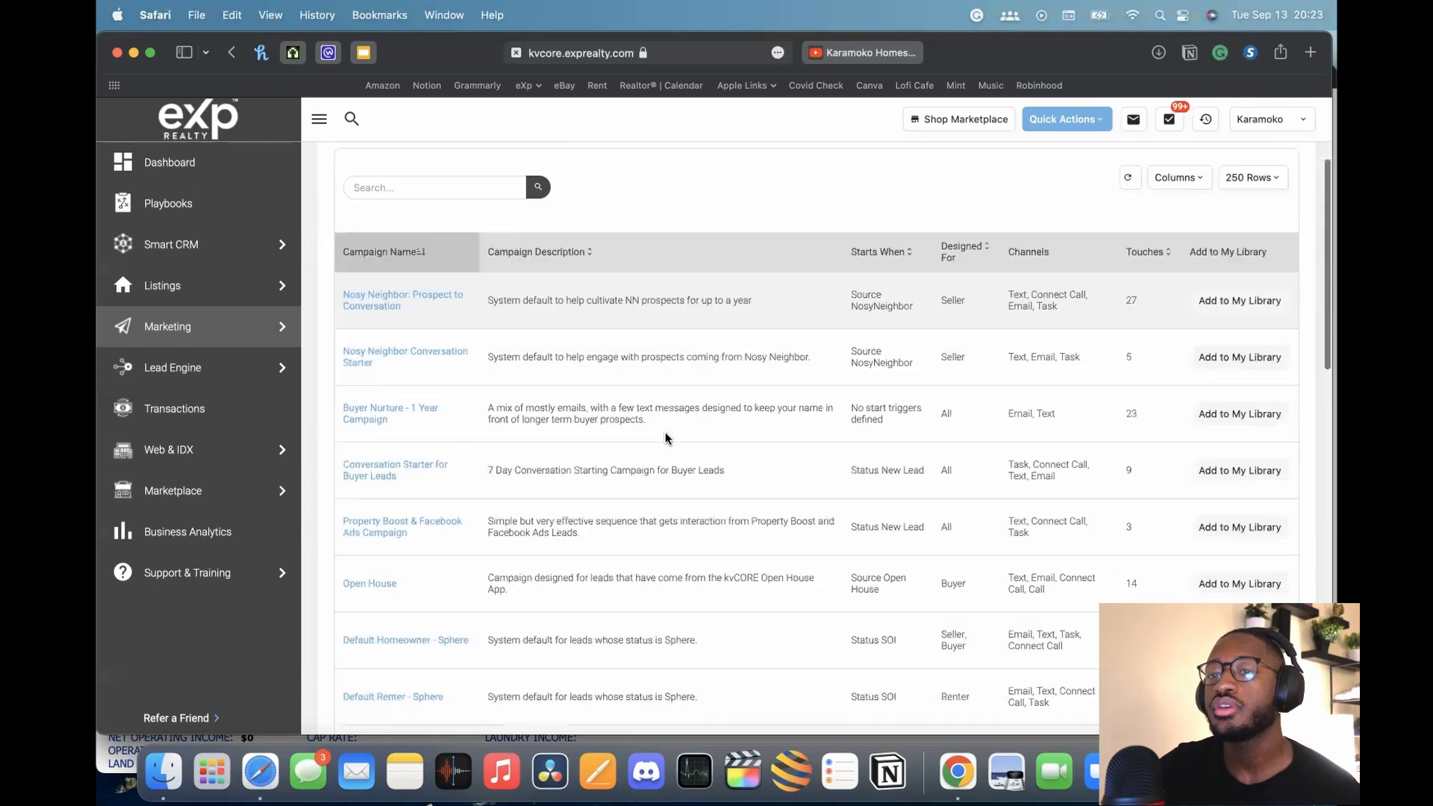
scroll(665, 433, down, 5)
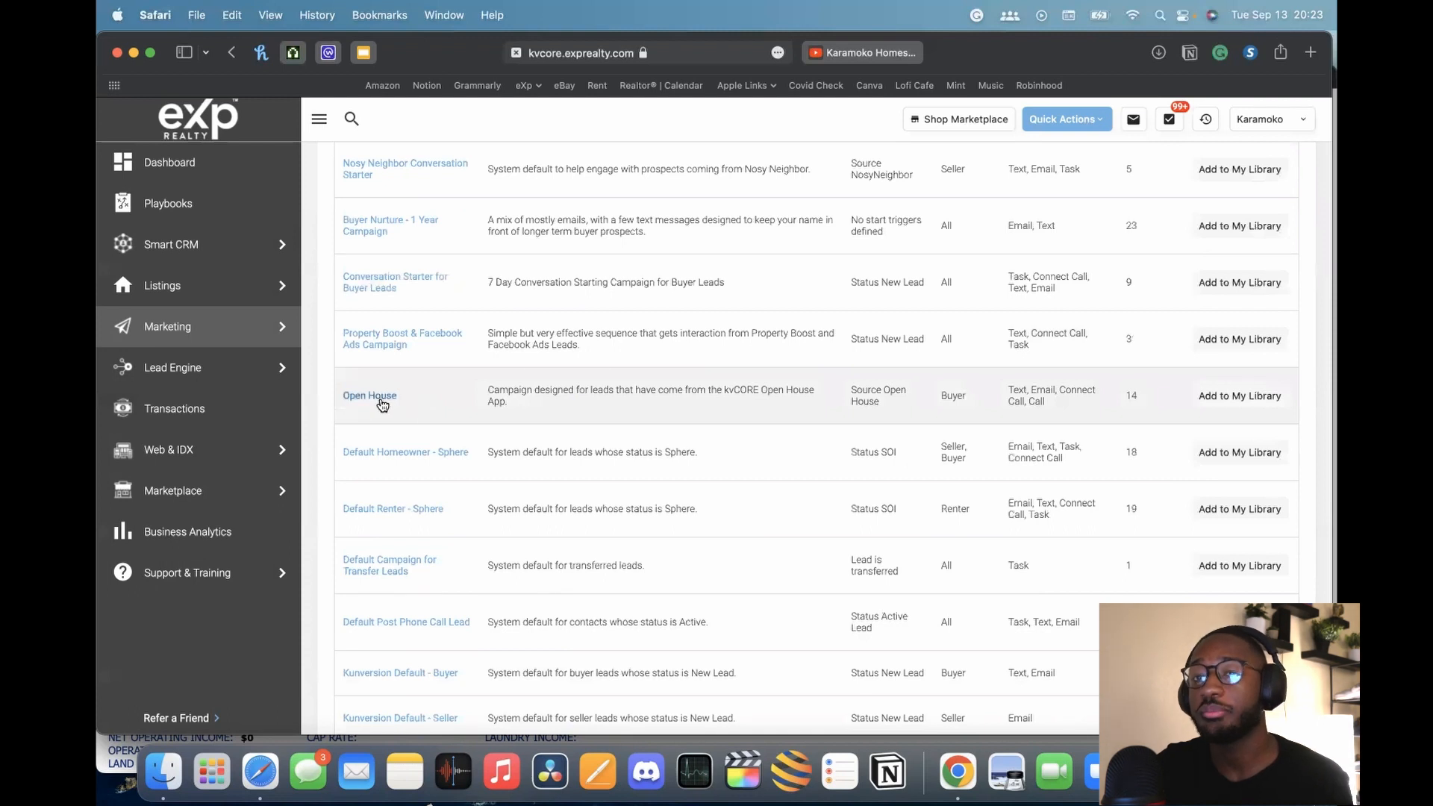
click(382, 405)
scroll(549, 400, up, 1)
scroll(549, 399, up, 2)
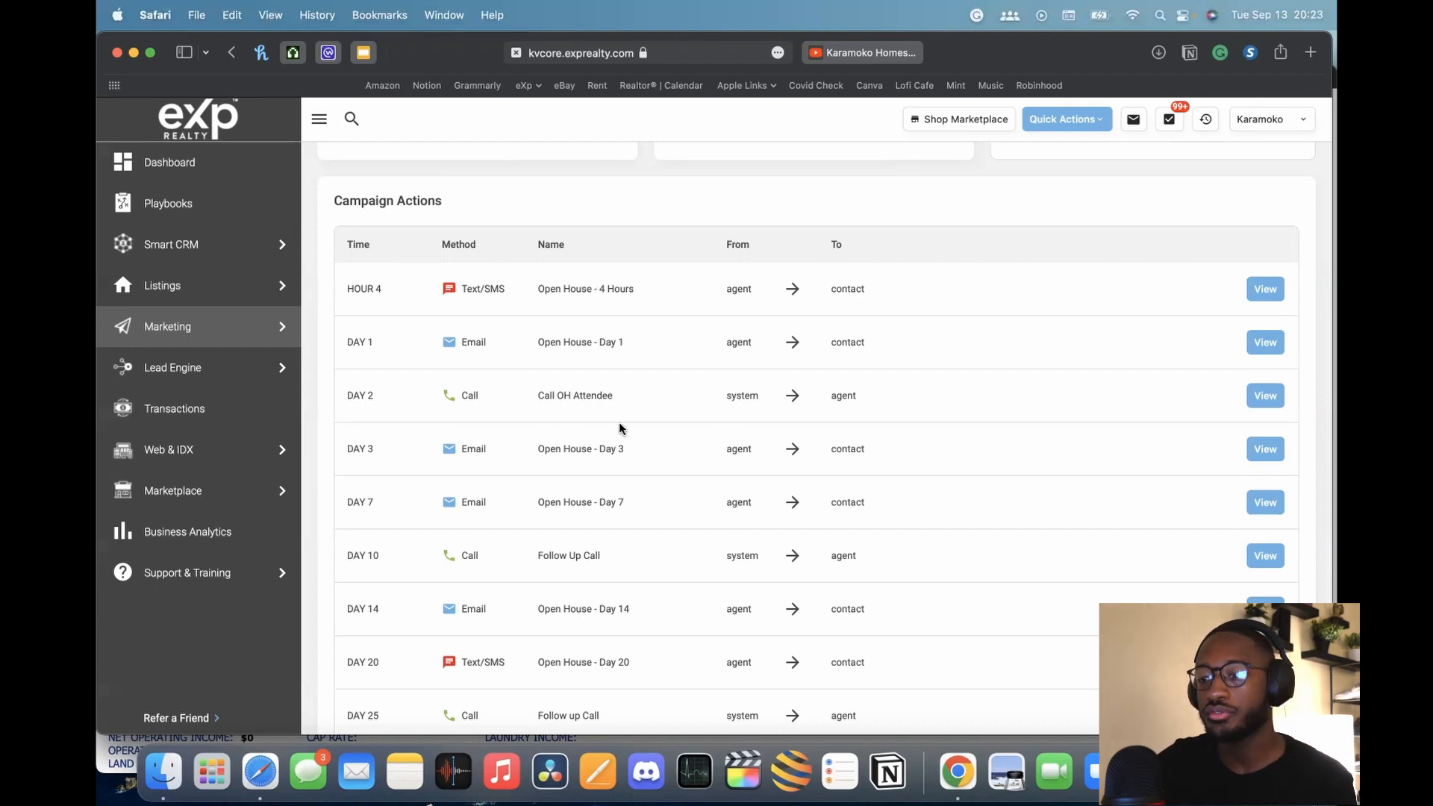
scroll(650, 448, down, 3)
scroll(772, 451, up, 9)
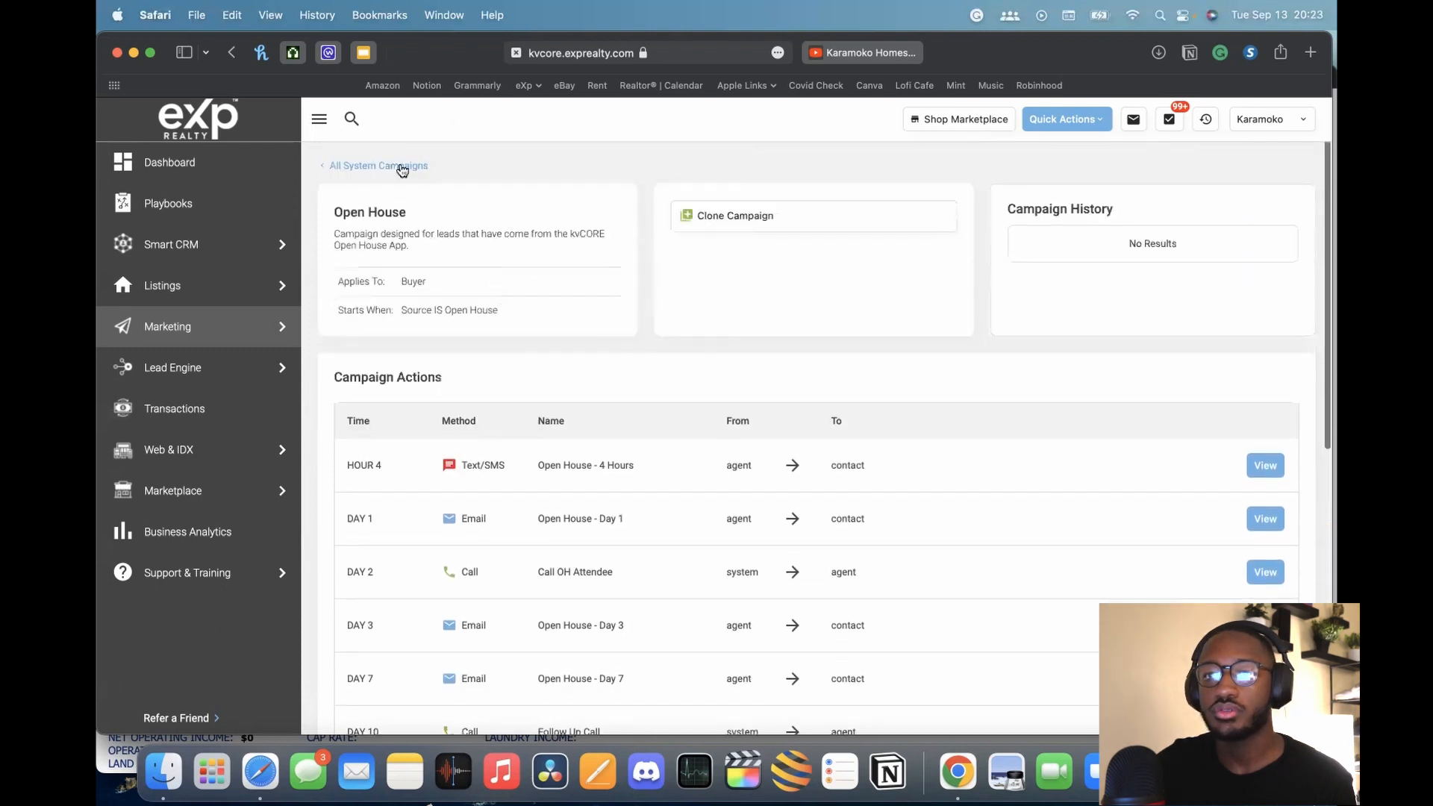
Return to All System Campaigns and scroll the library list back to the top
click(376, 165)
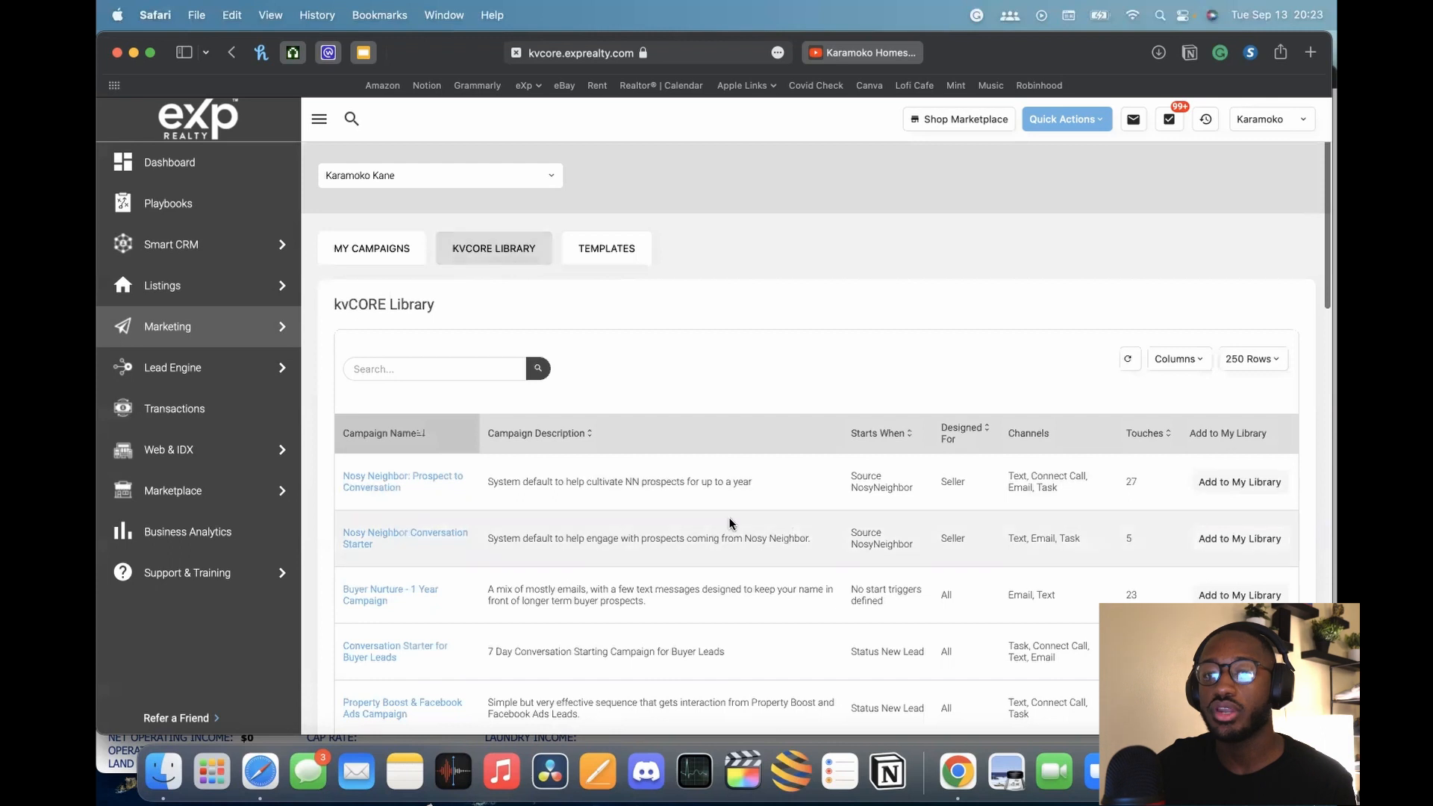
scroll(729, 522, down, 15)
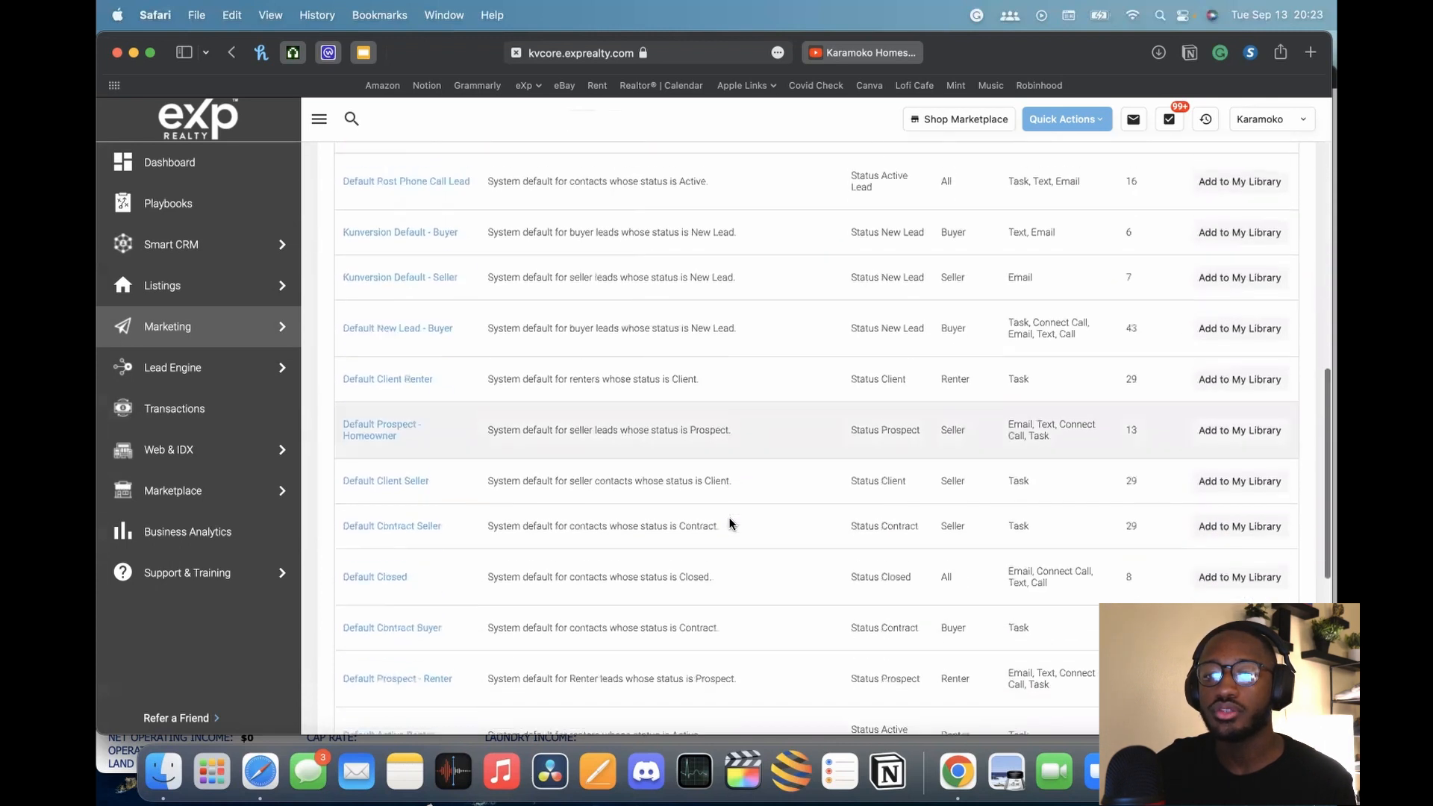
scroll(729, 522, up, 10)
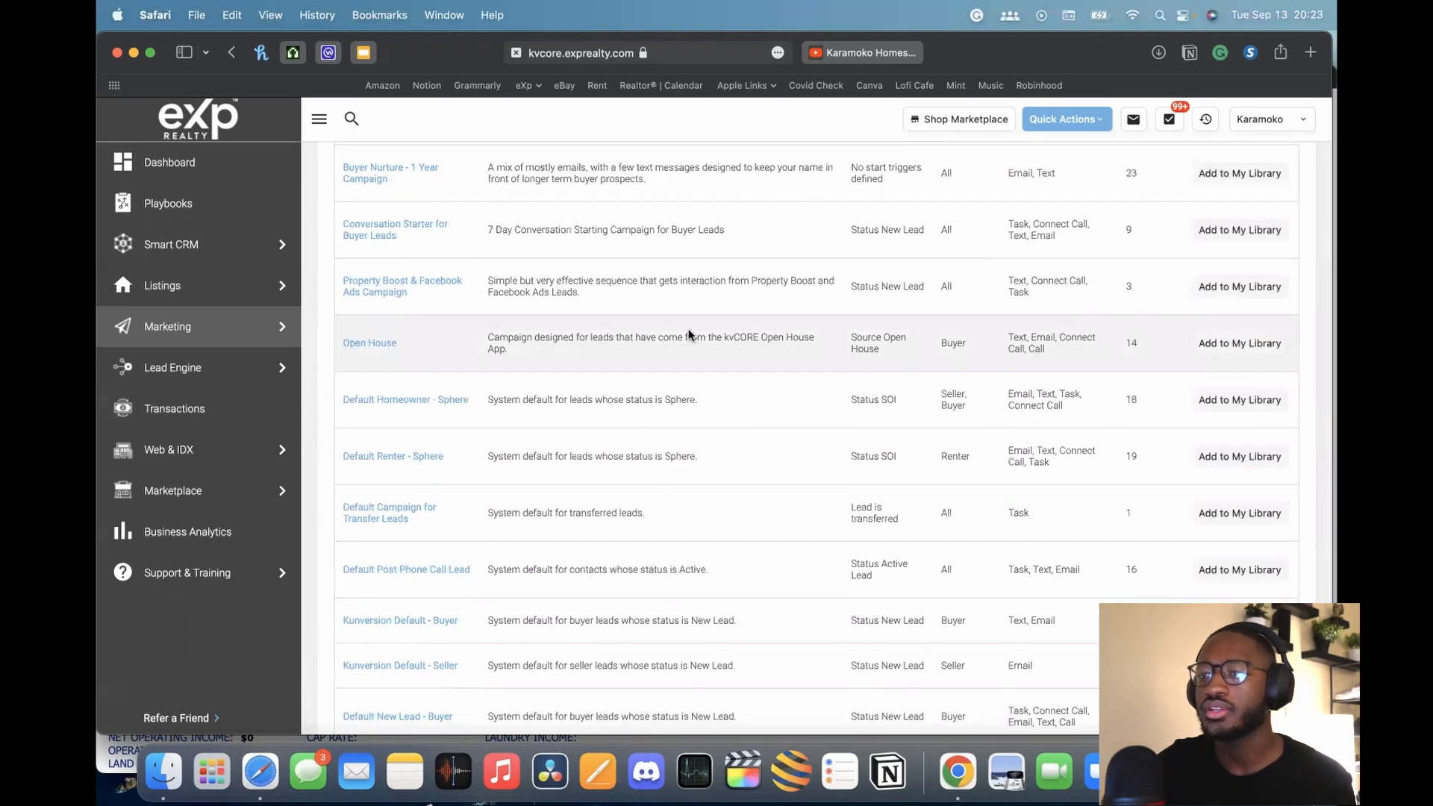
scroll(688, 324, up, 5)
click(353, 157)
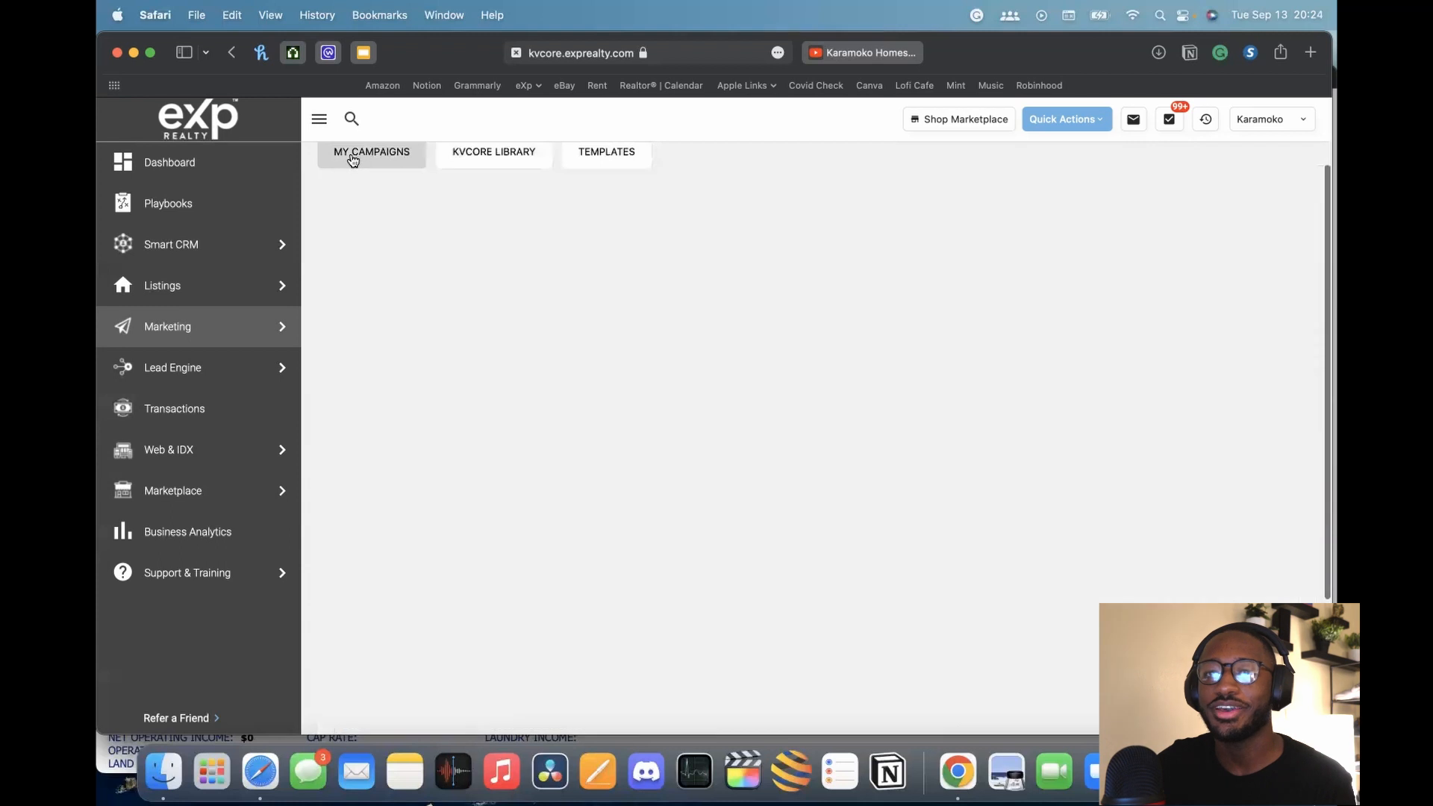
scroll(512, 548, down, 5)
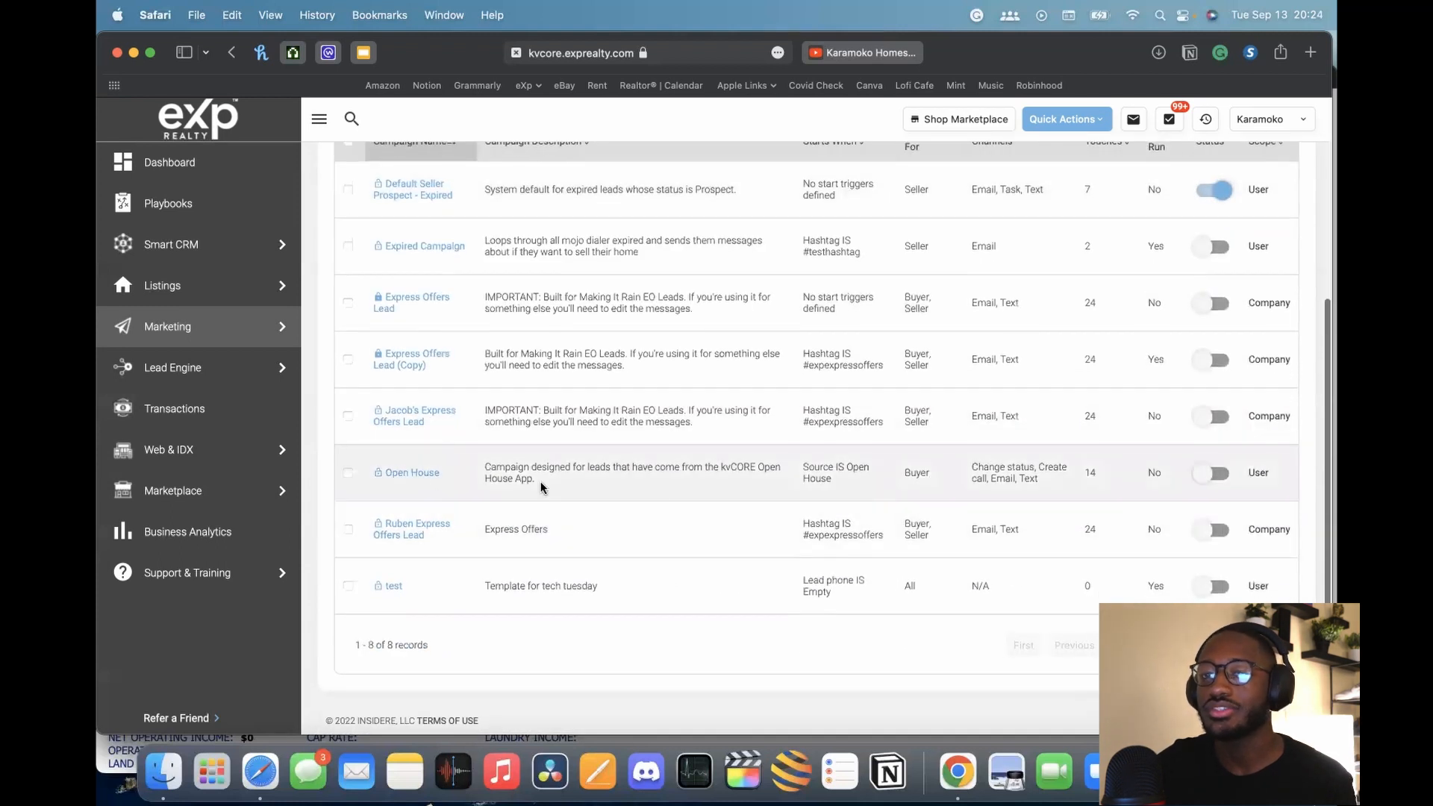
click(407, 476)
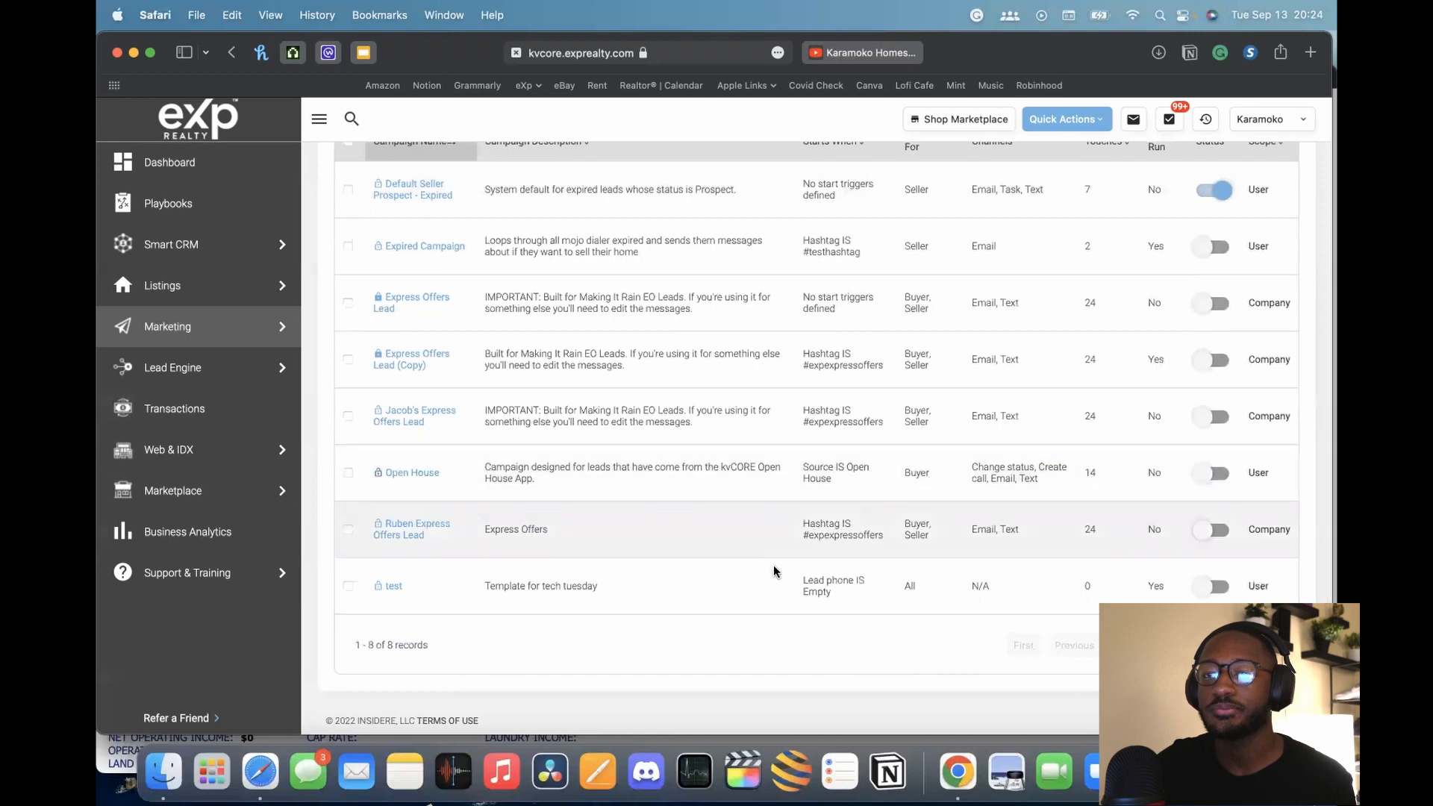
scroll(932, 580, up, 5)
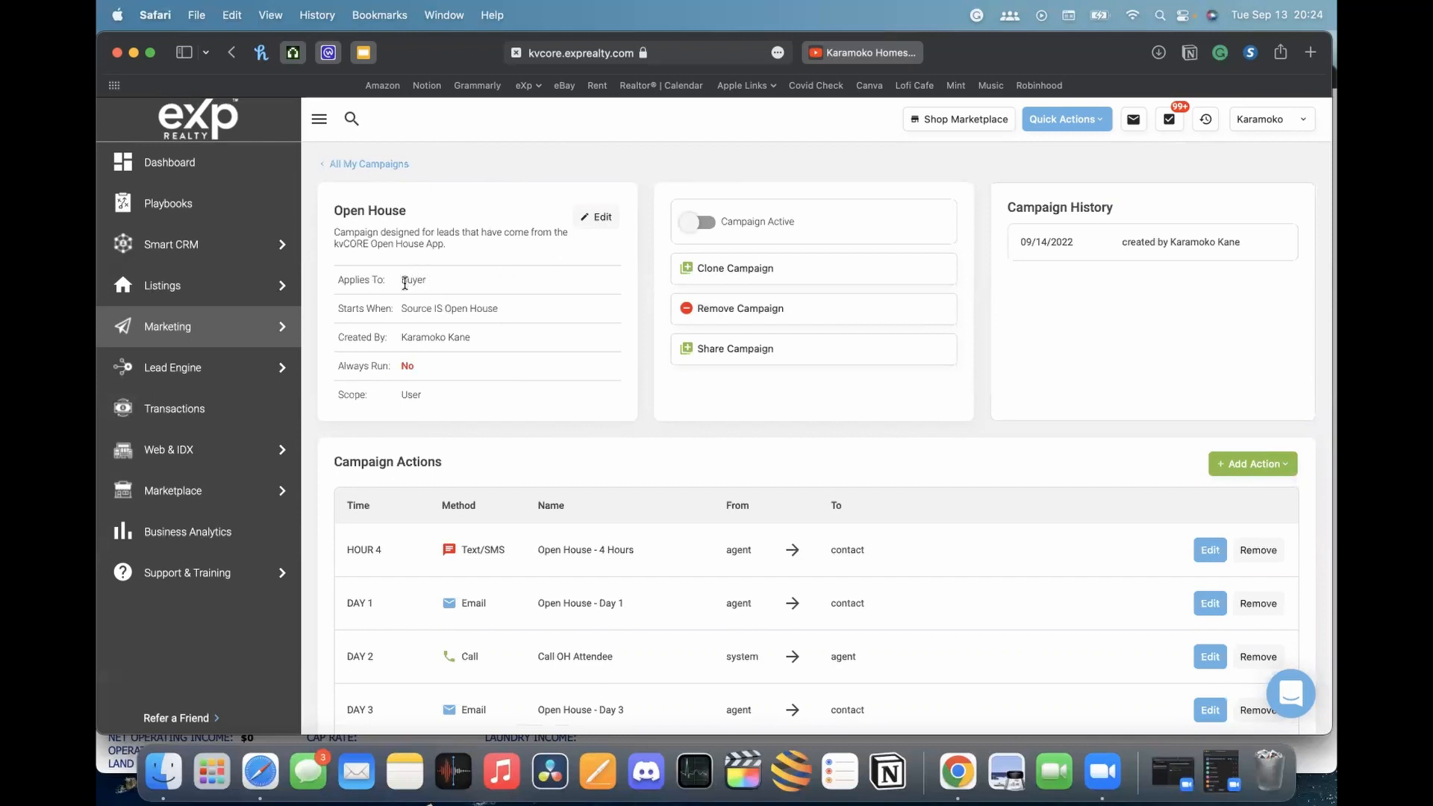
drag(403, 308, 512, 308)
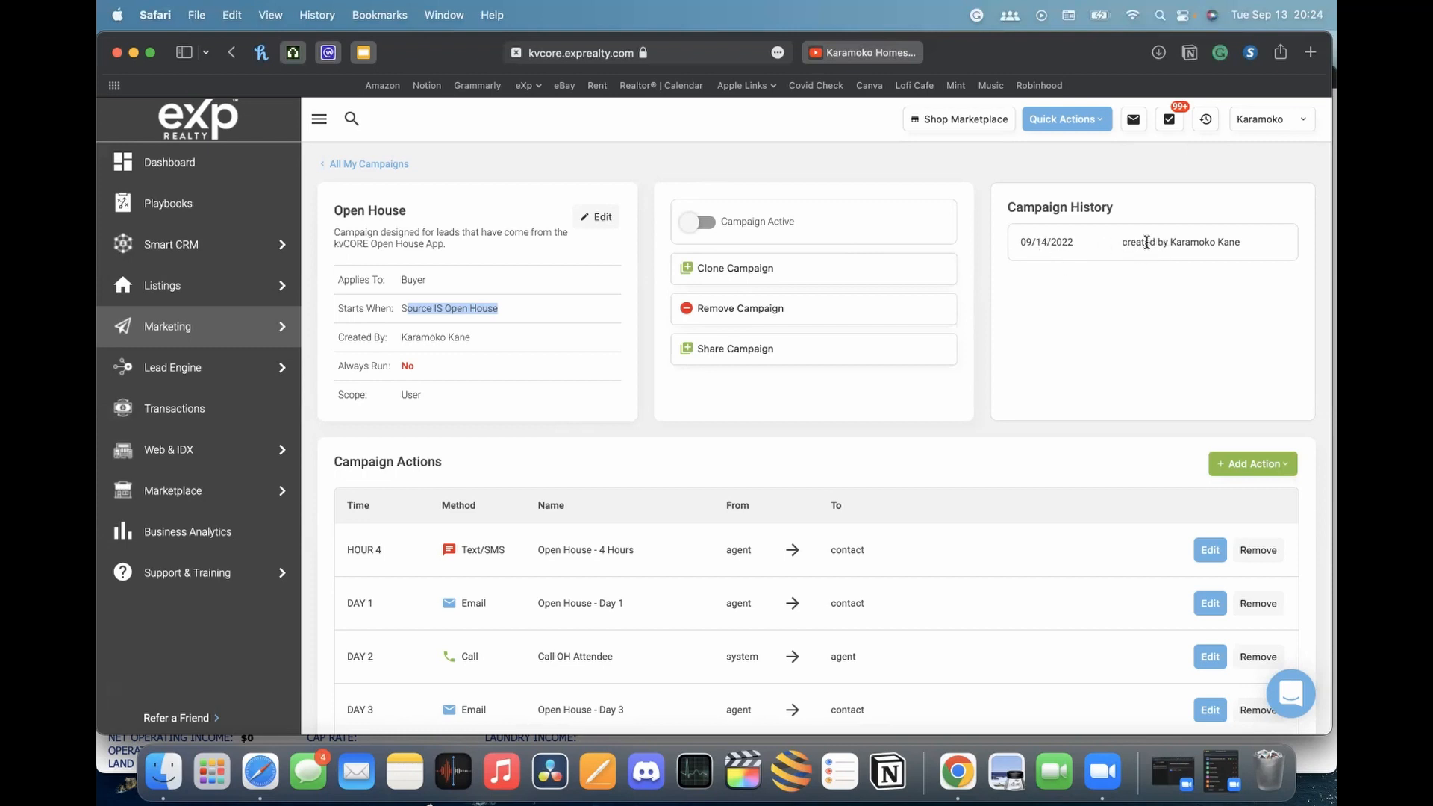
double_click(1039, 243)
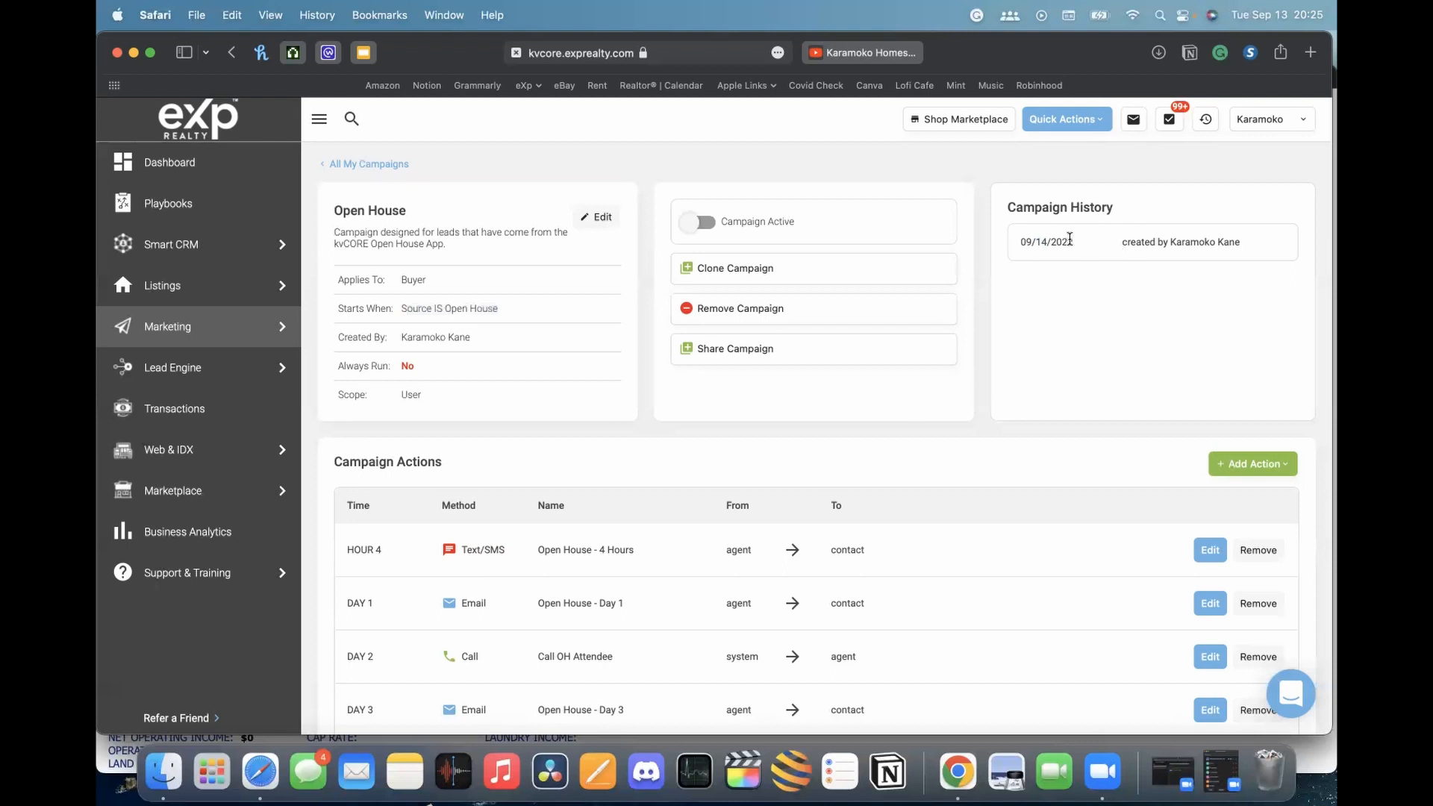
scroll(1013, 328, down, 5)
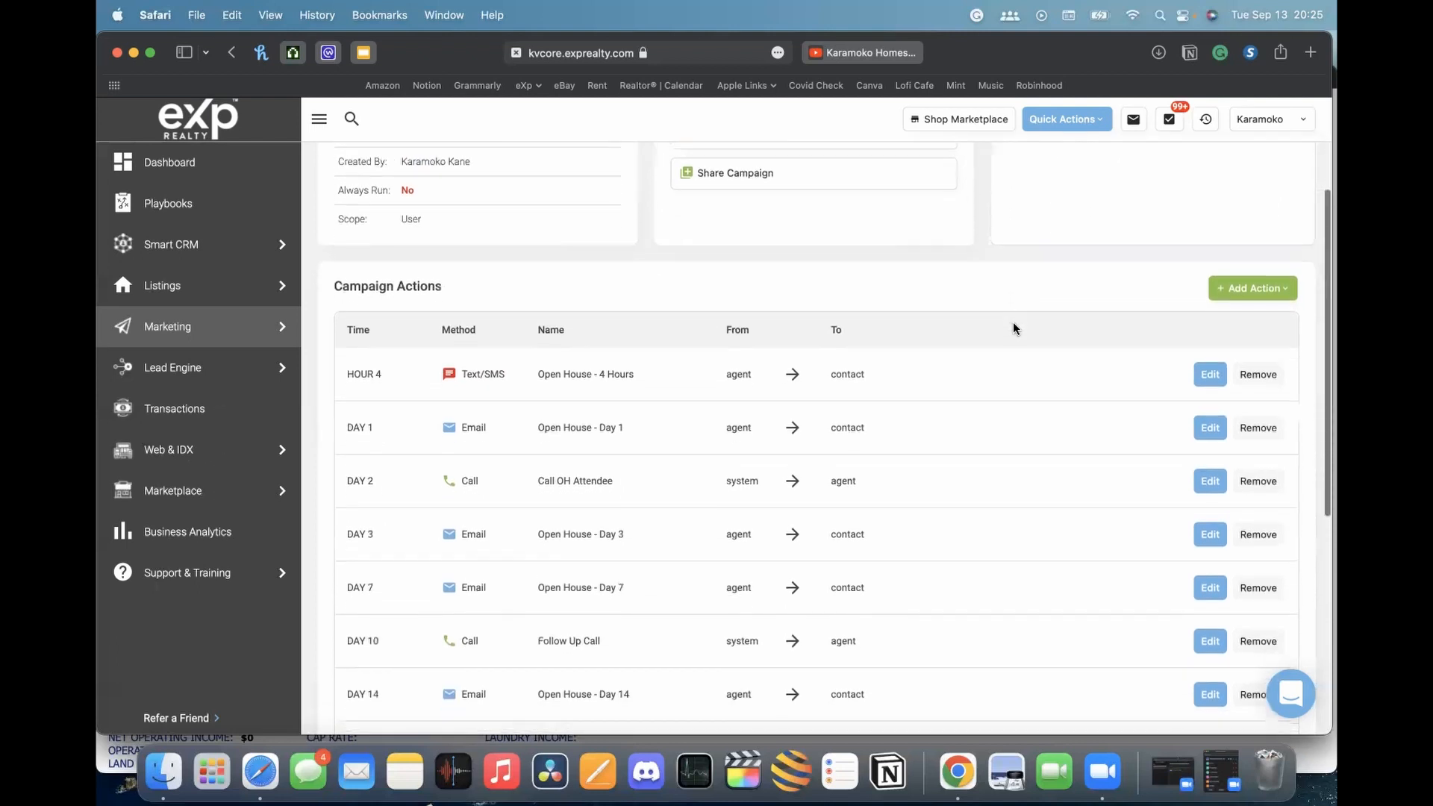
scroll(1014, 328, down, 2)
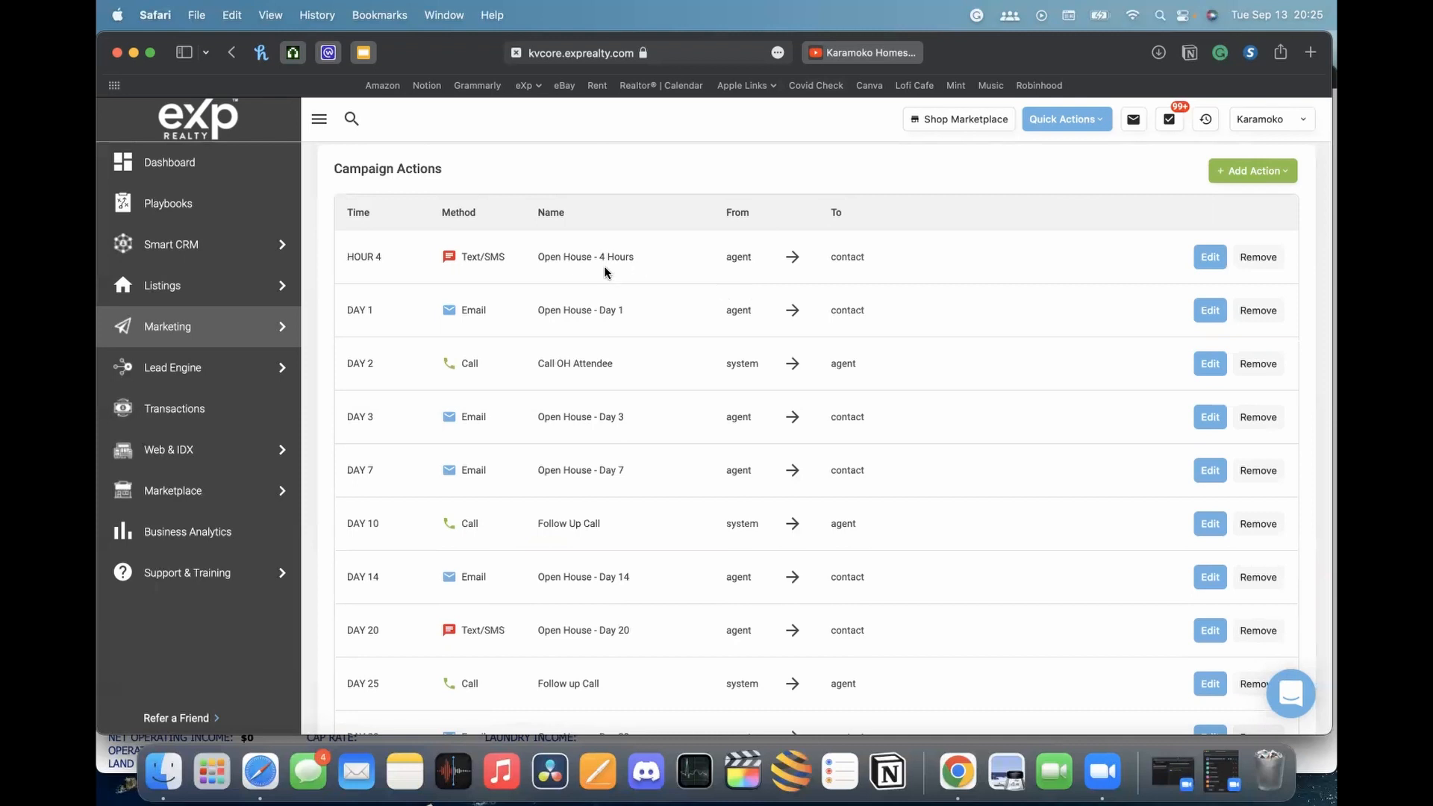
scroll(607, 273, up, 2)
scroll(542, 340, down, 2)
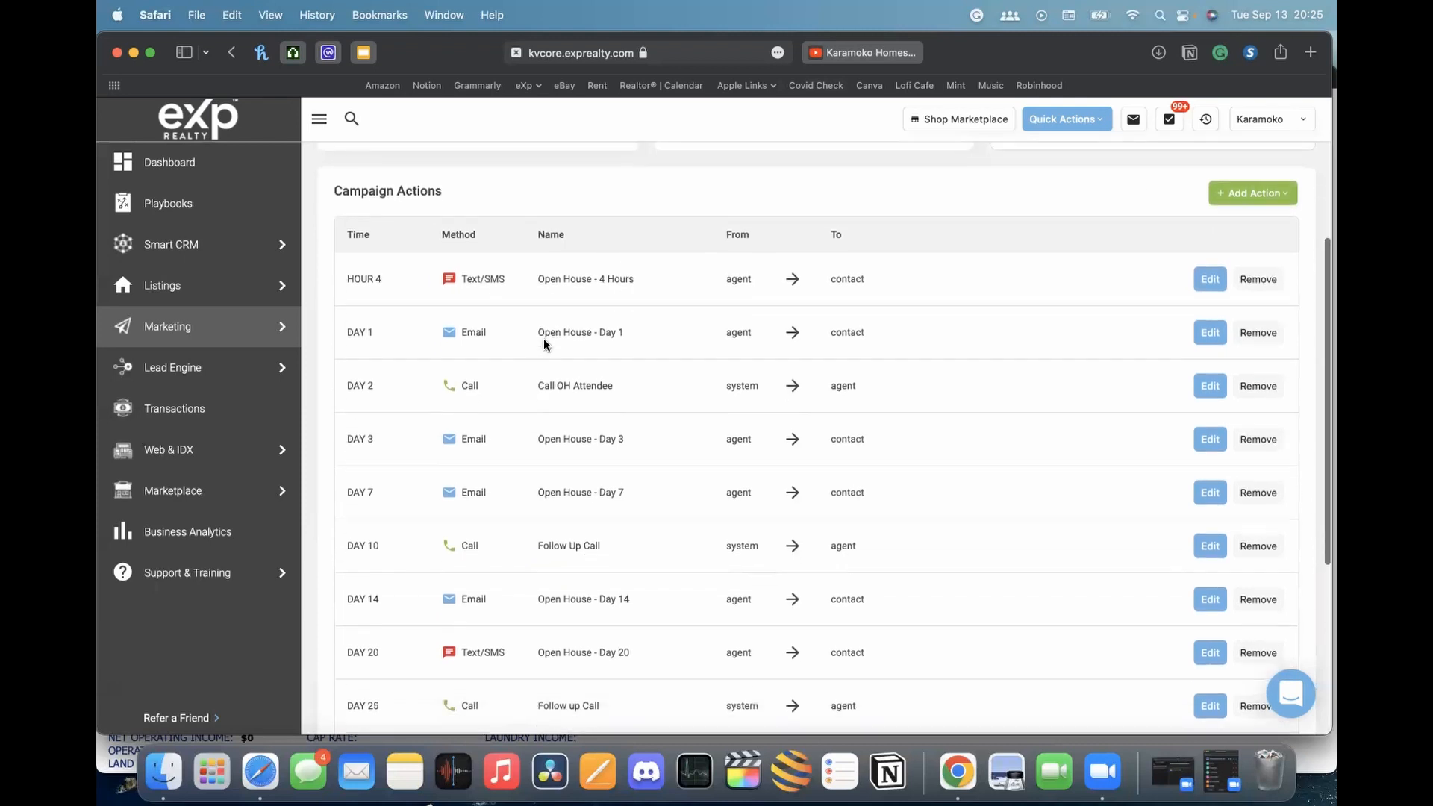
scroll(543, 344, down, 1)
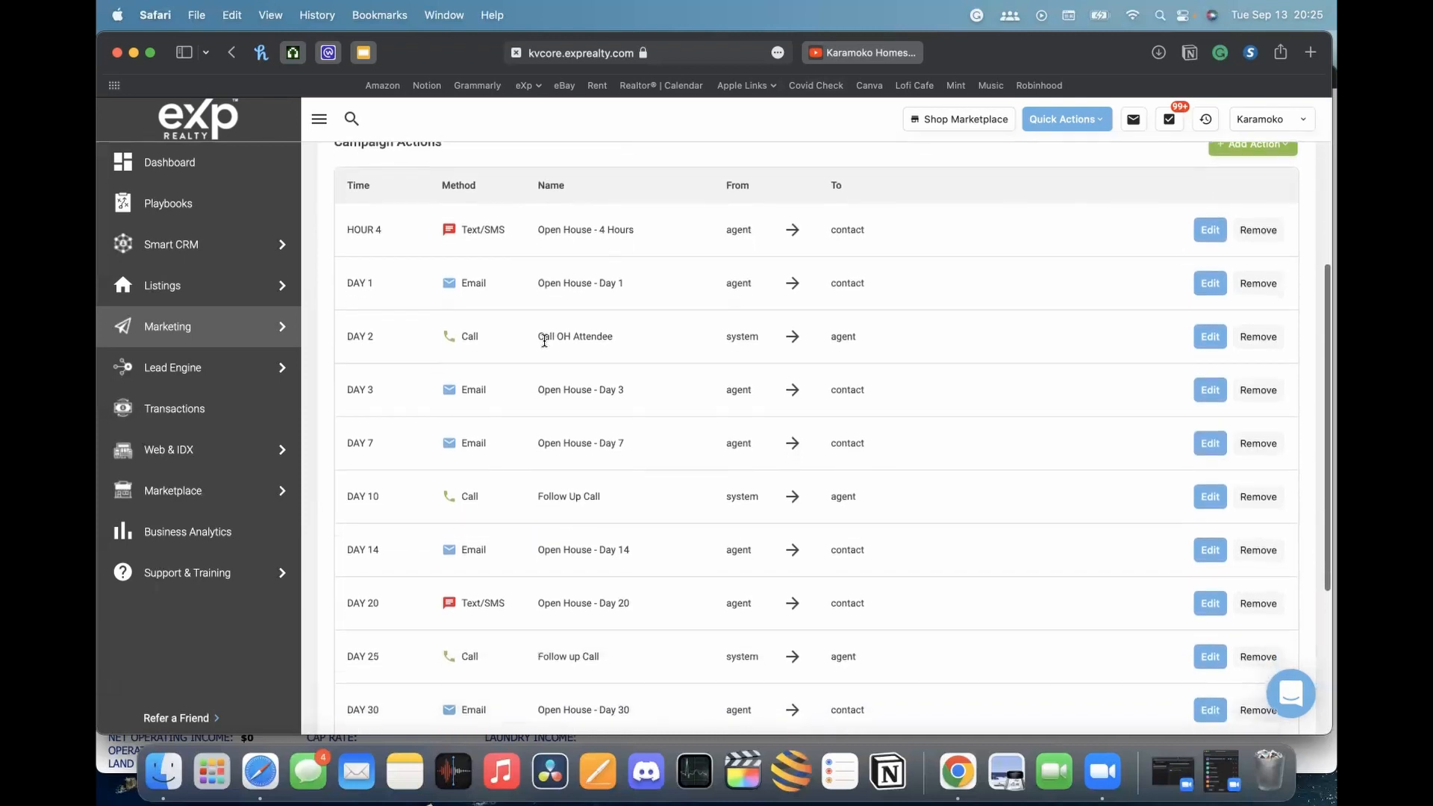
scroll(539, 338, up, 1)
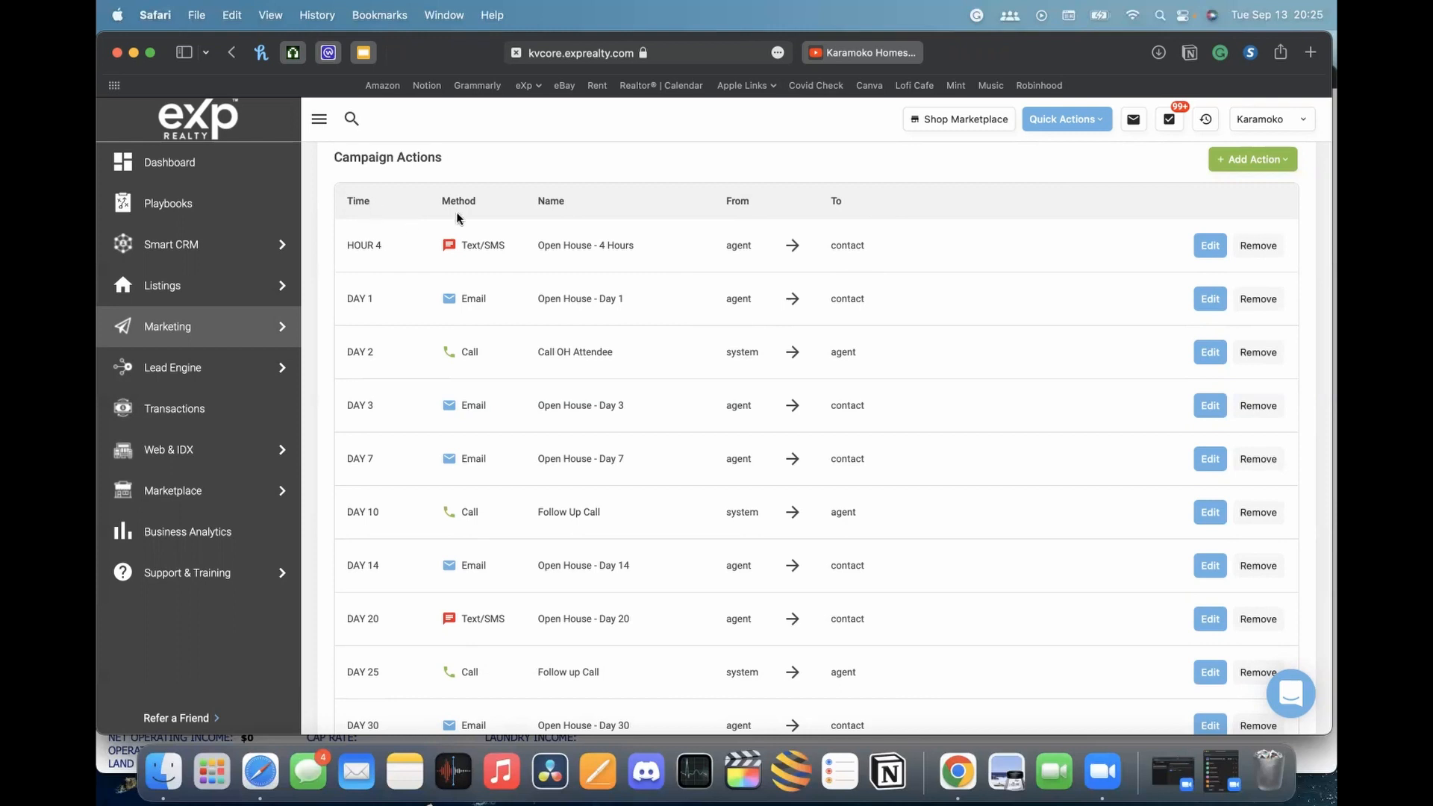
scroll(371, 204, up, 5)
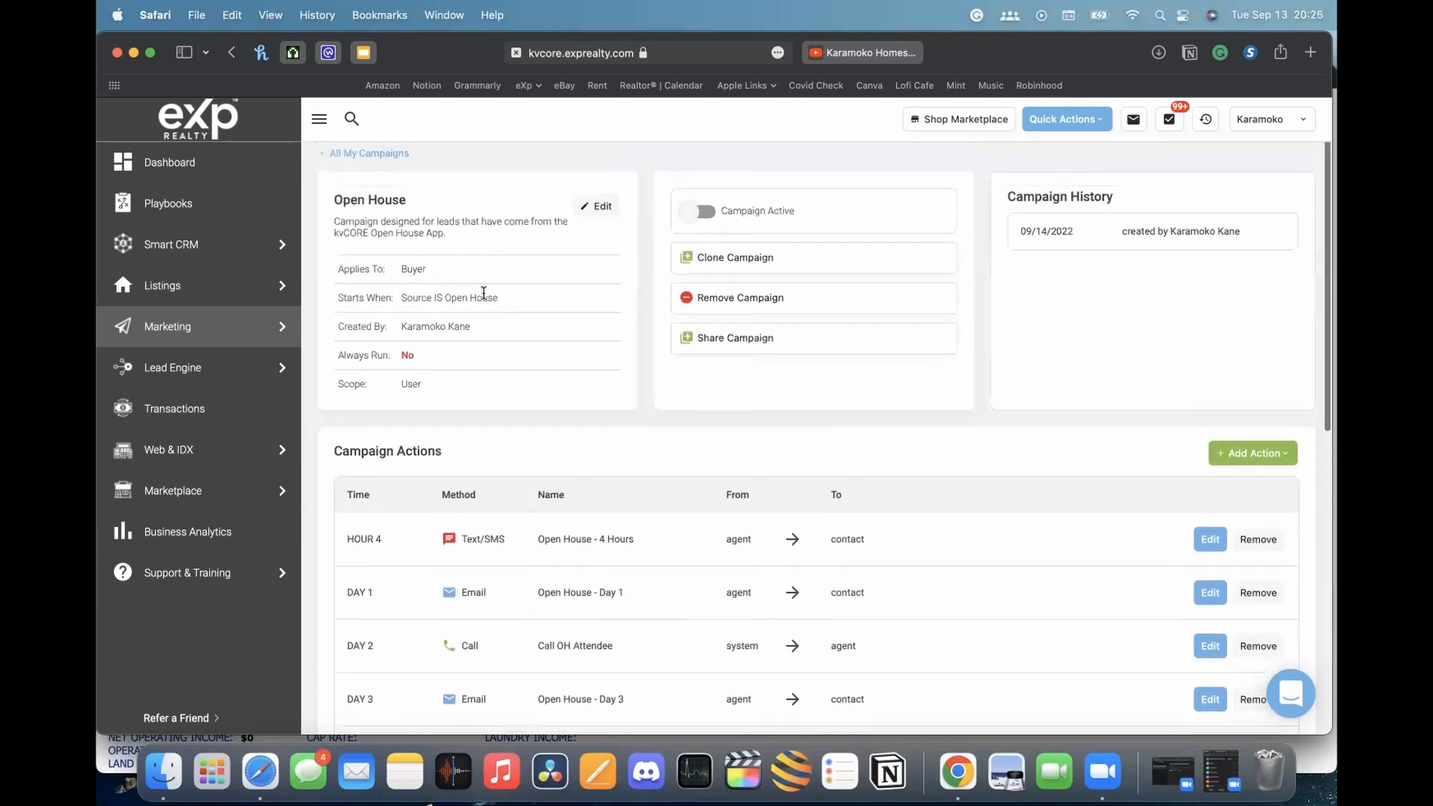
scroll(528, 282, down, 1)
scroll(530, 287, down, 1)
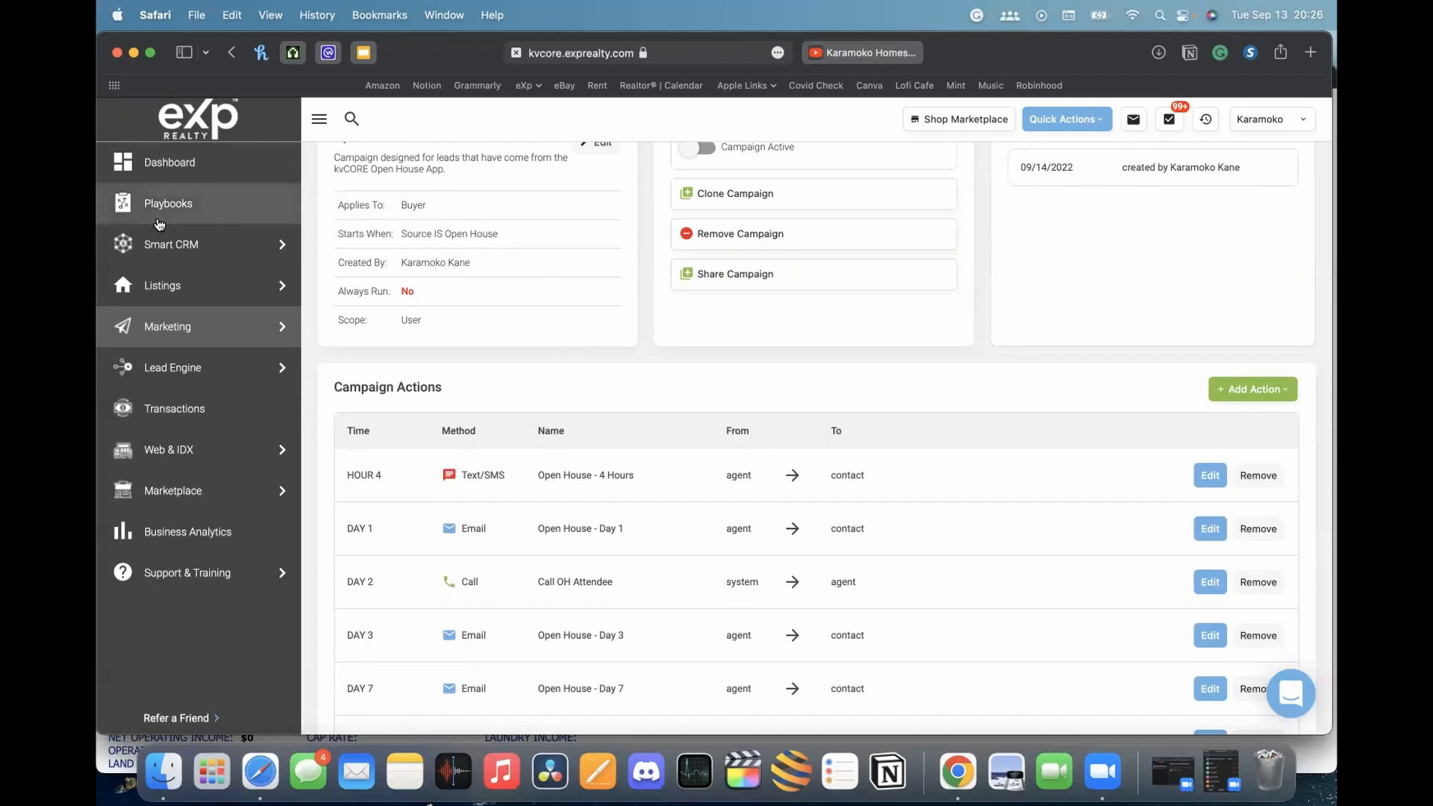
mouse_move(218, 249)
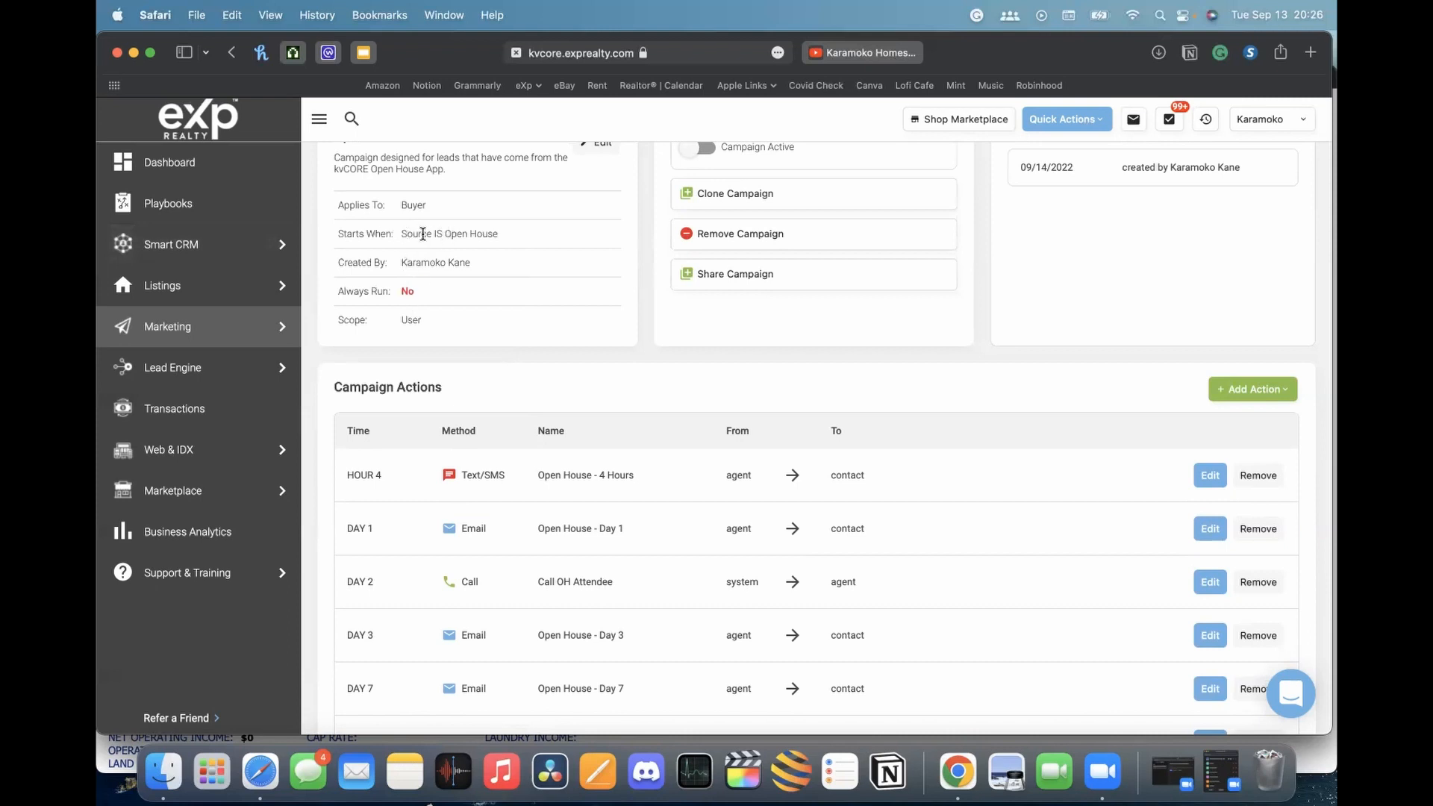
drag(444, 234, 499, 234)
click(509, 233)
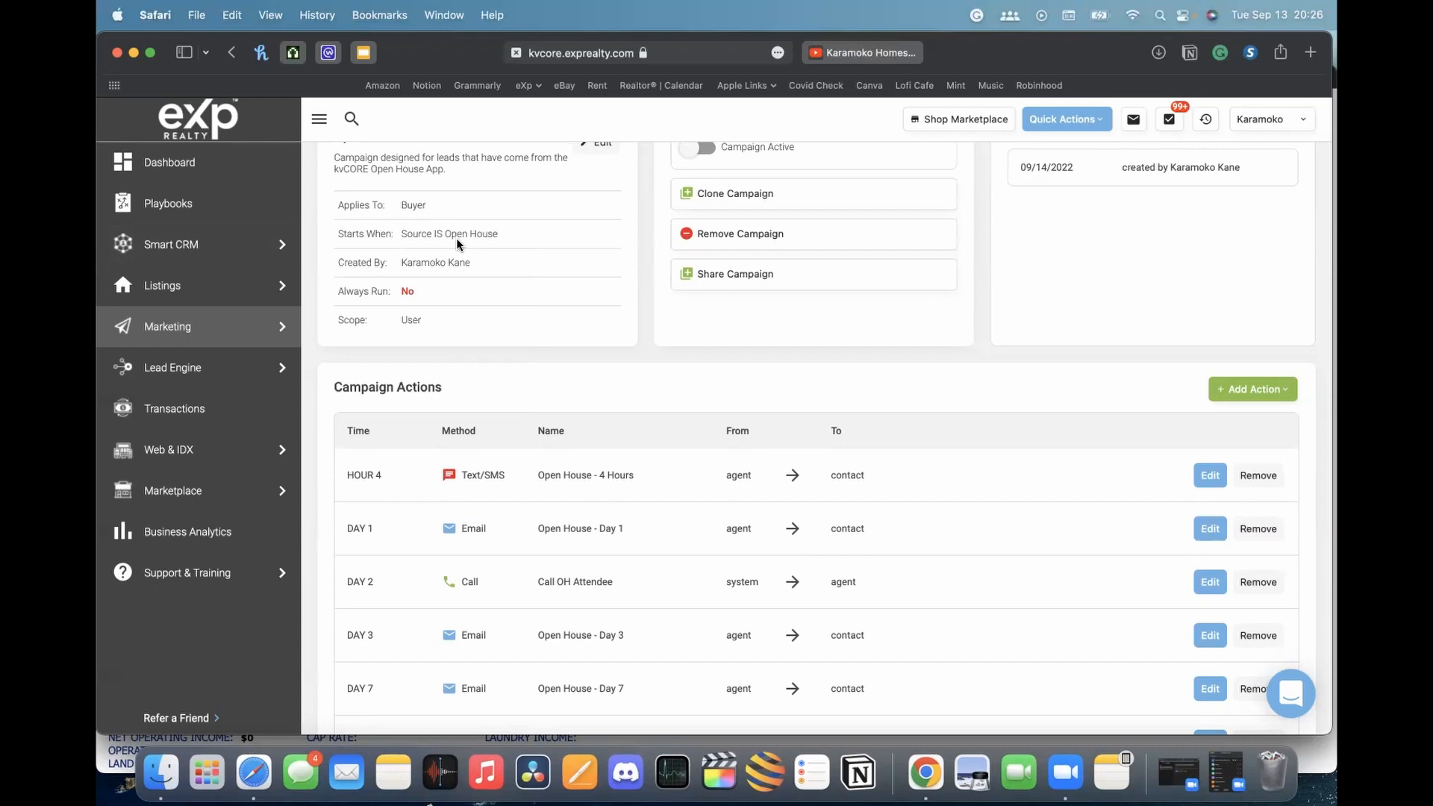
scroll(587, 351, up, 2)
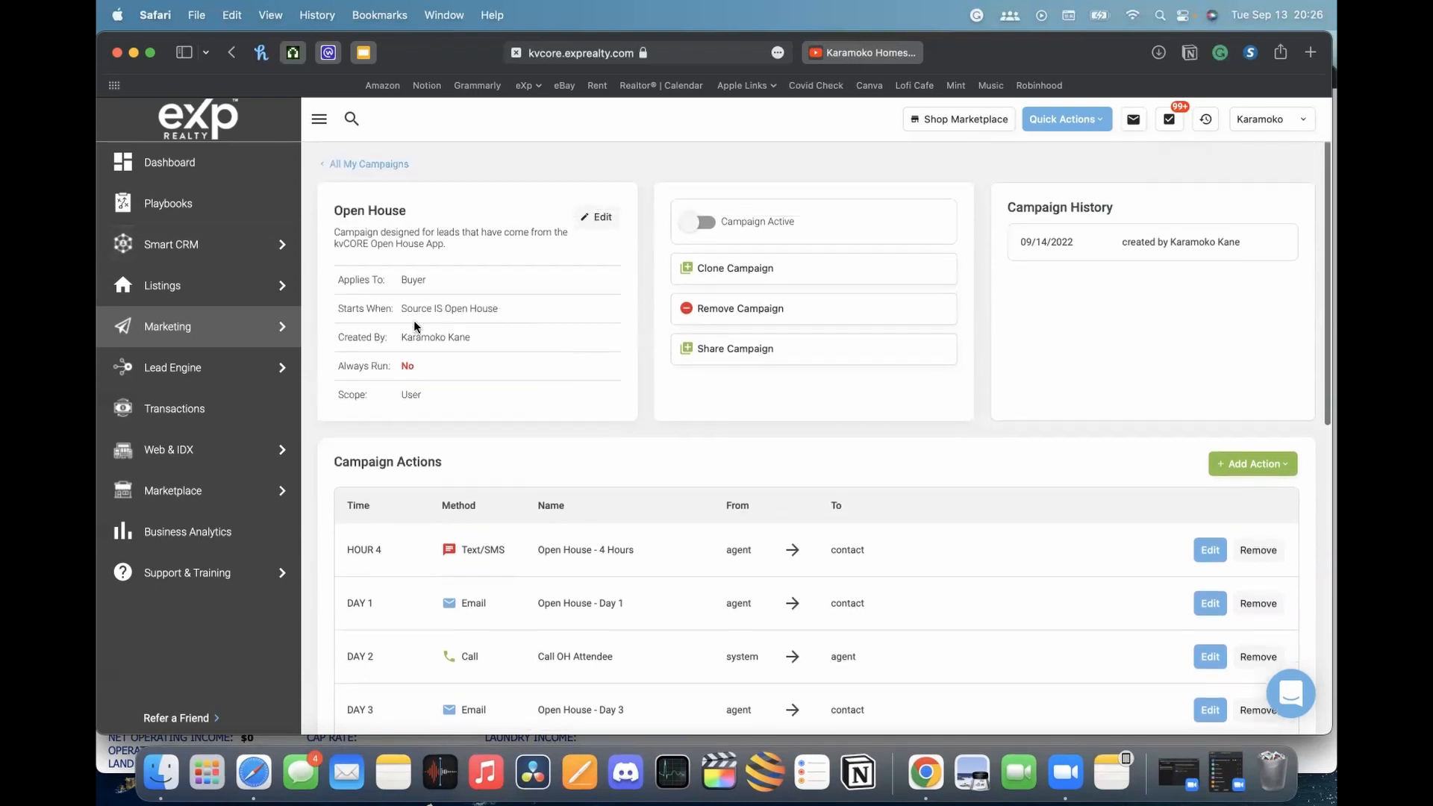
drag(342, 308, 422, 308)
click(394, 310)
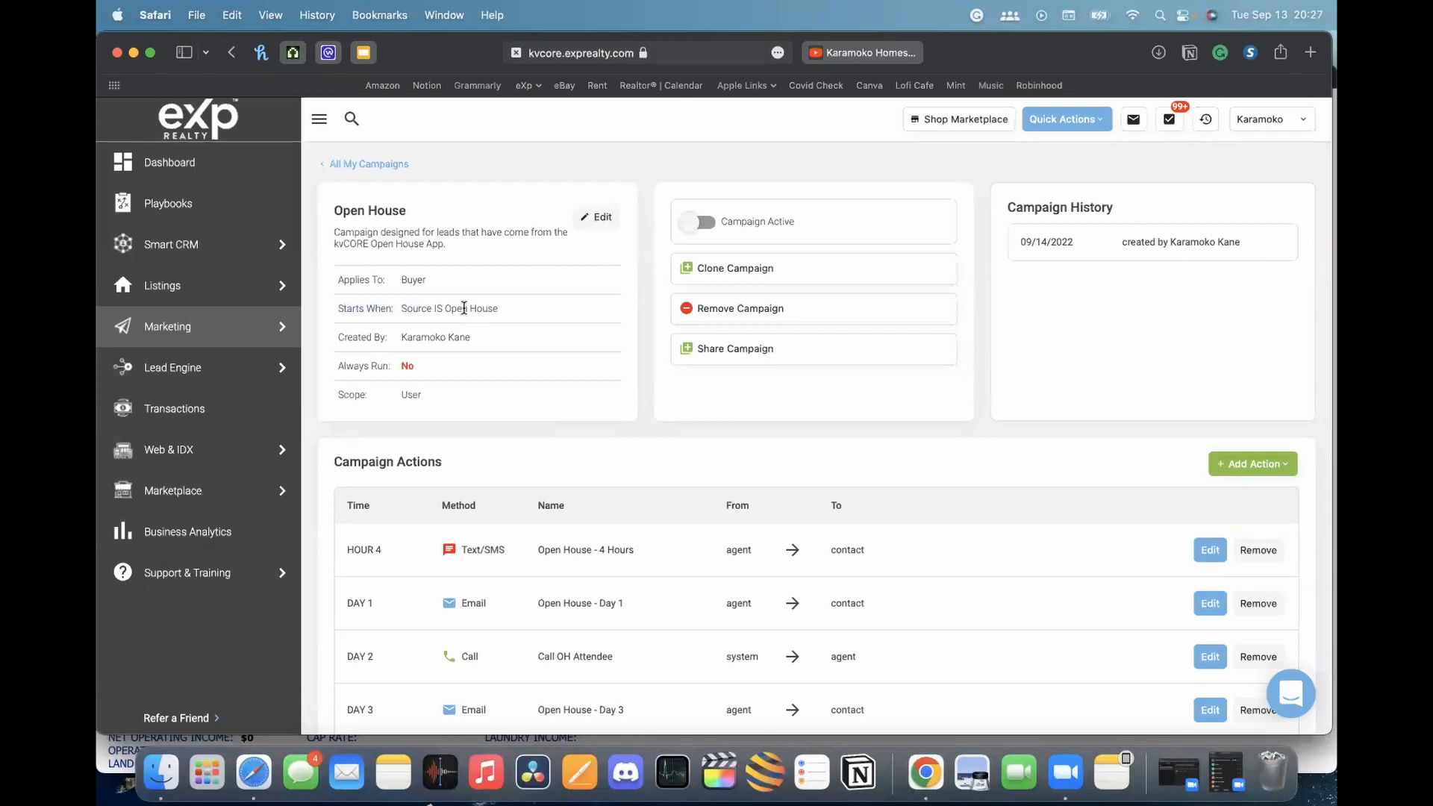
drag(450, 308, 499, 309)
click(521, 310)
scroll(496, 306, down, 5)
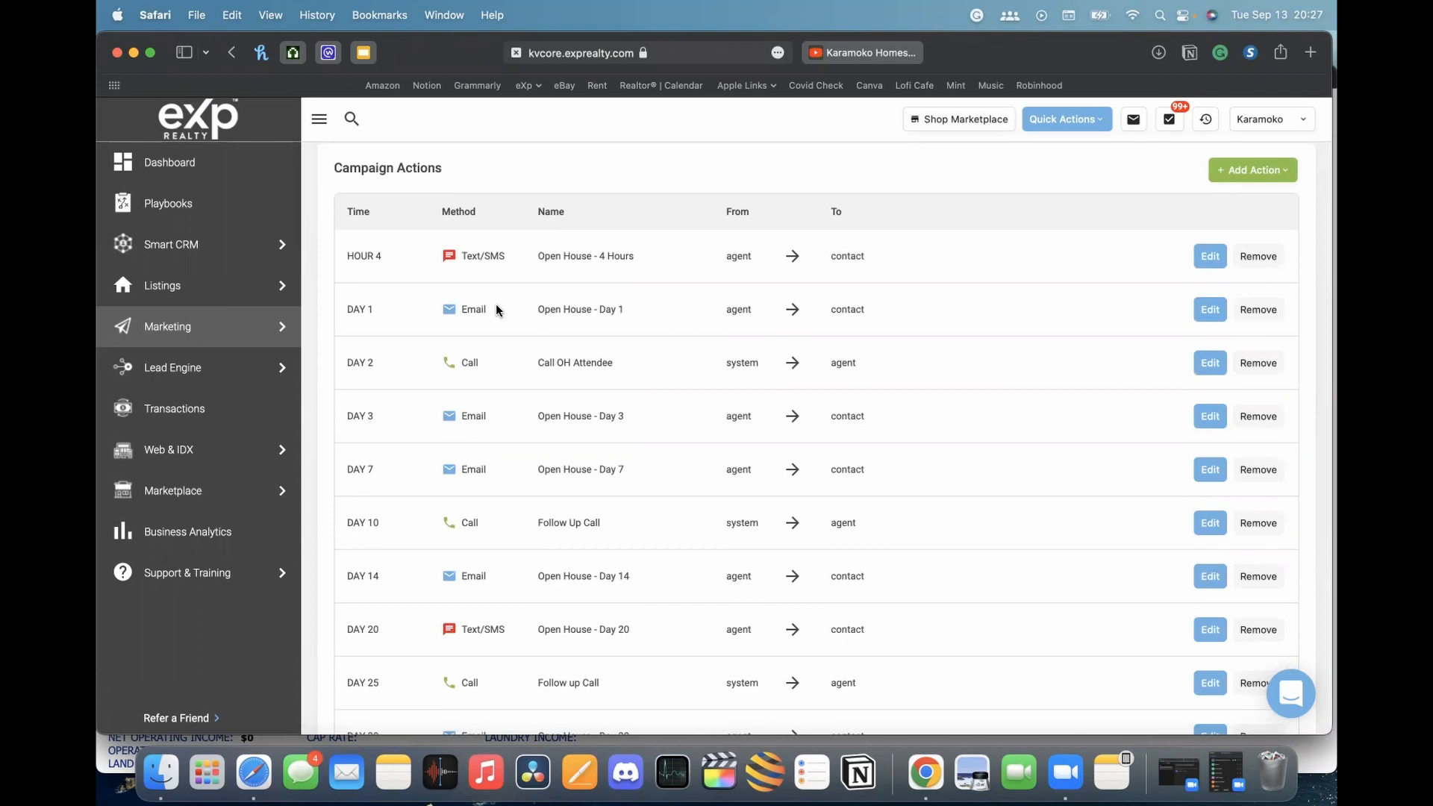
scroll(497, 310, down, 3)
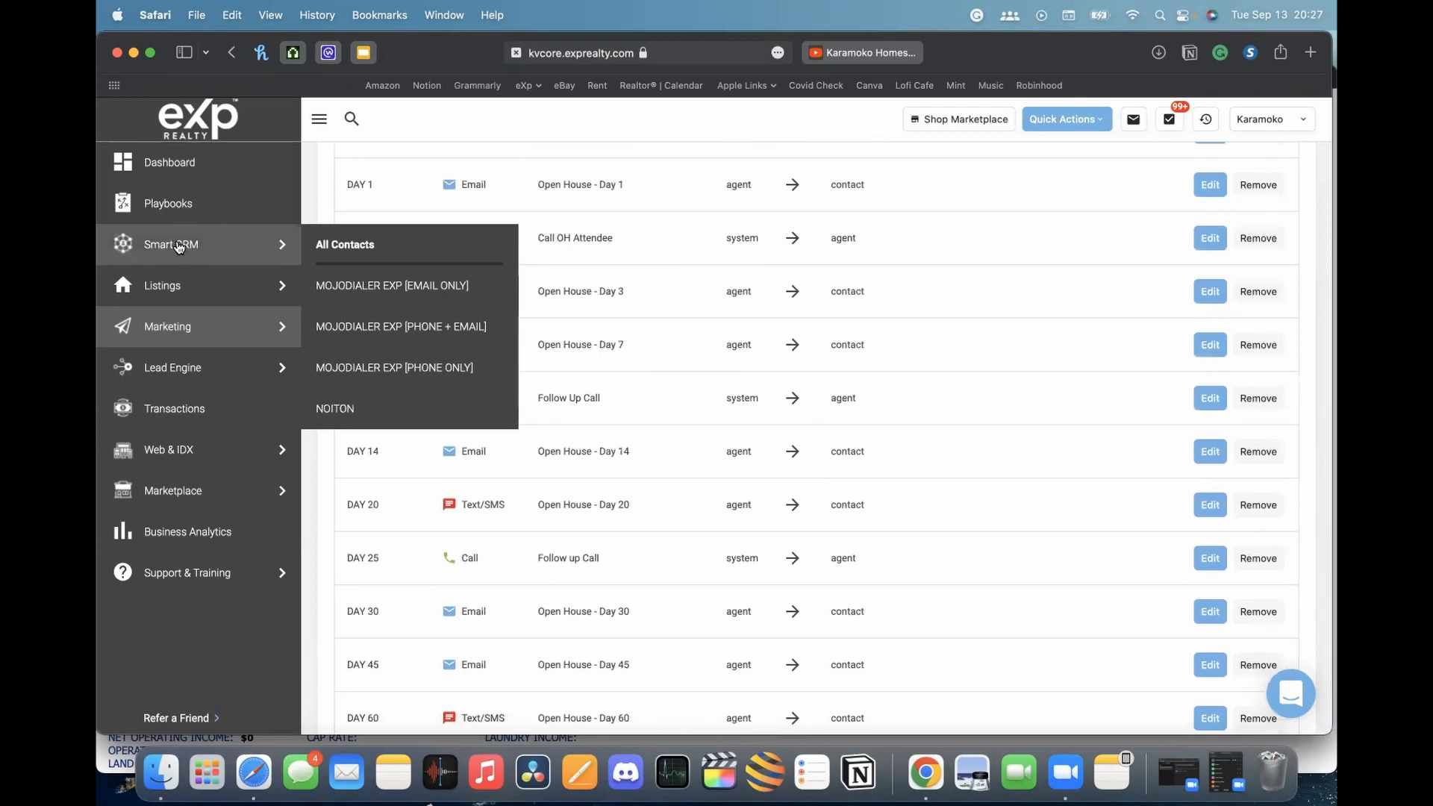
scroll(758, 212, up, 4)
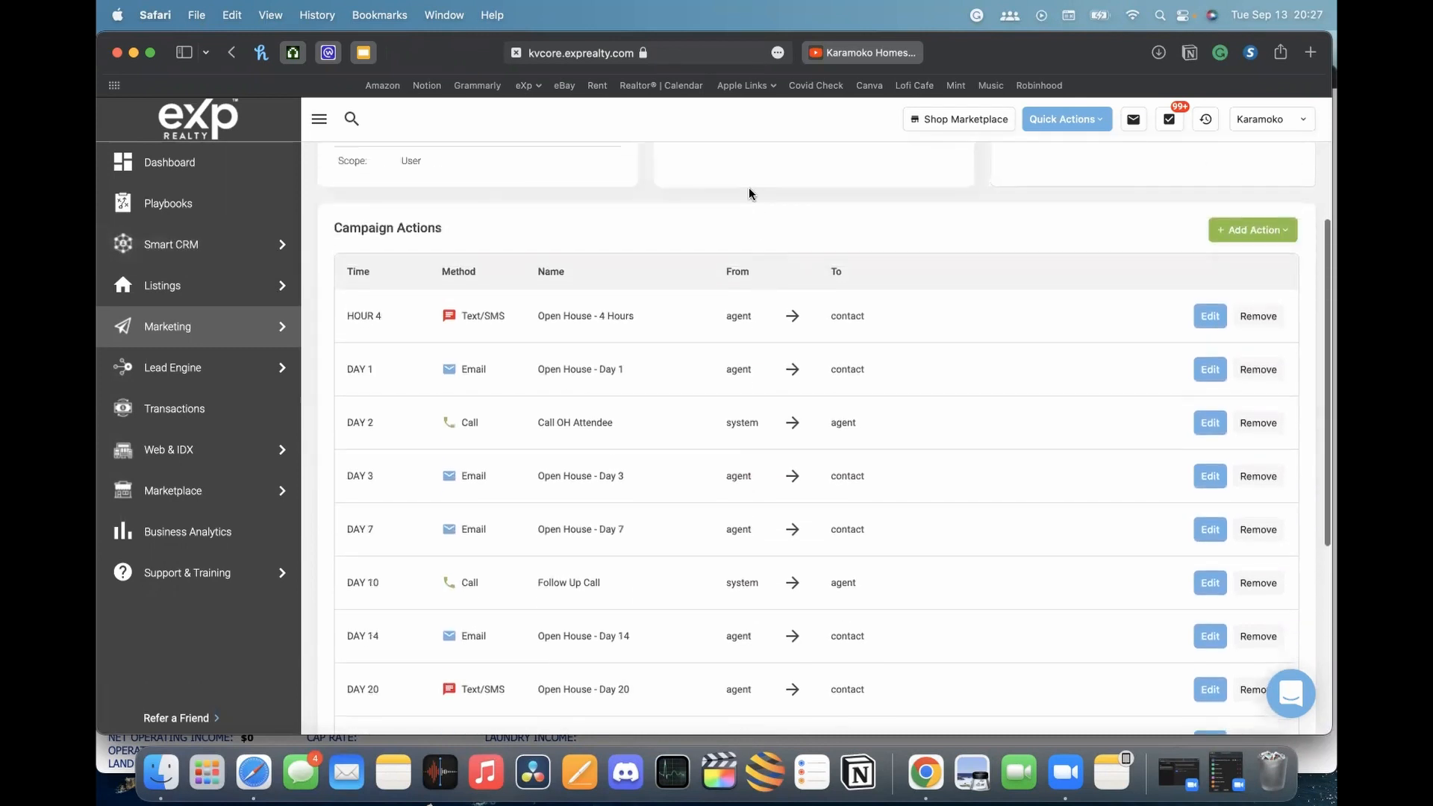
scroll(440, 238, up, 1)
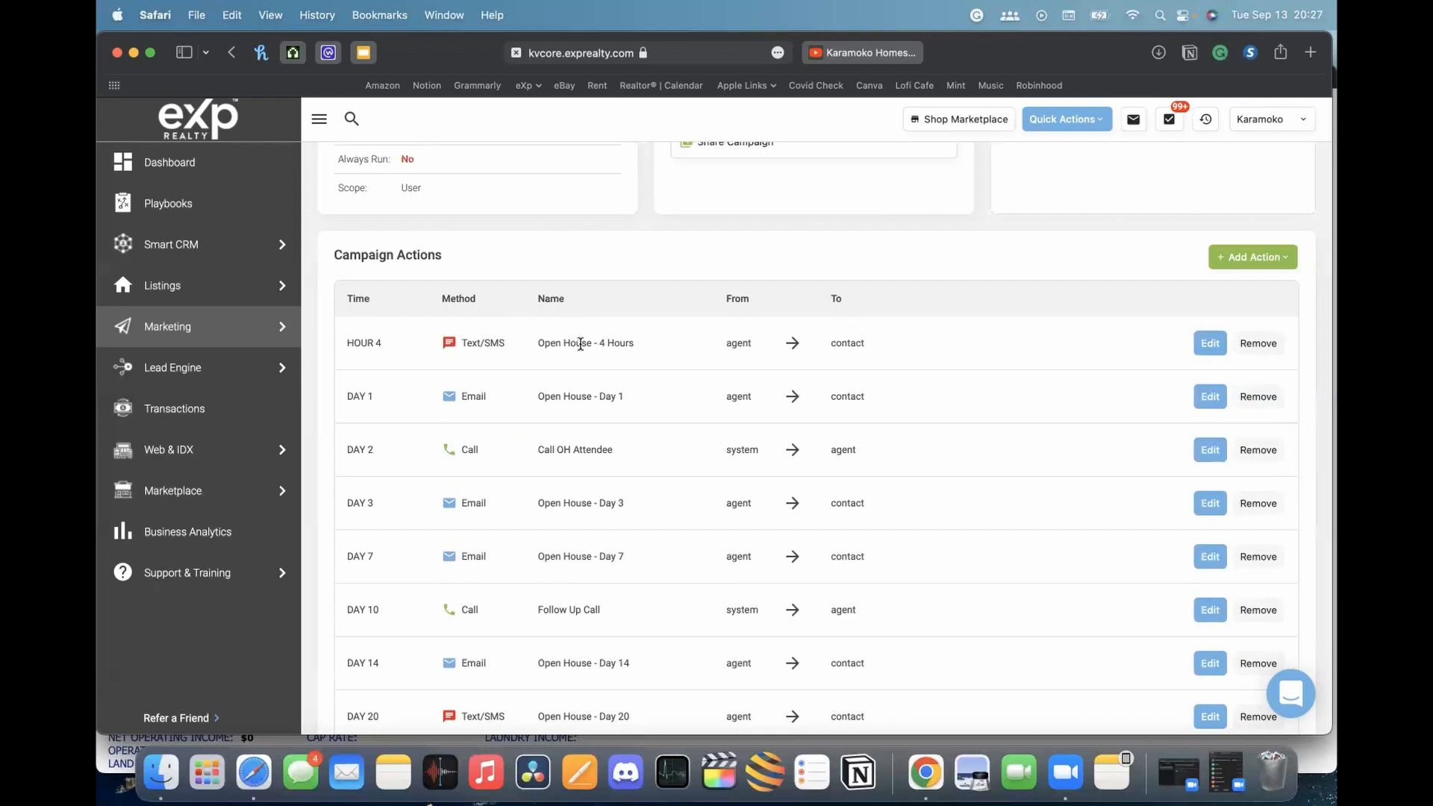
Open the Hour 4 text action and review its name, OH - Day 1 Text template and agent_full_name message
click(1210, 347)
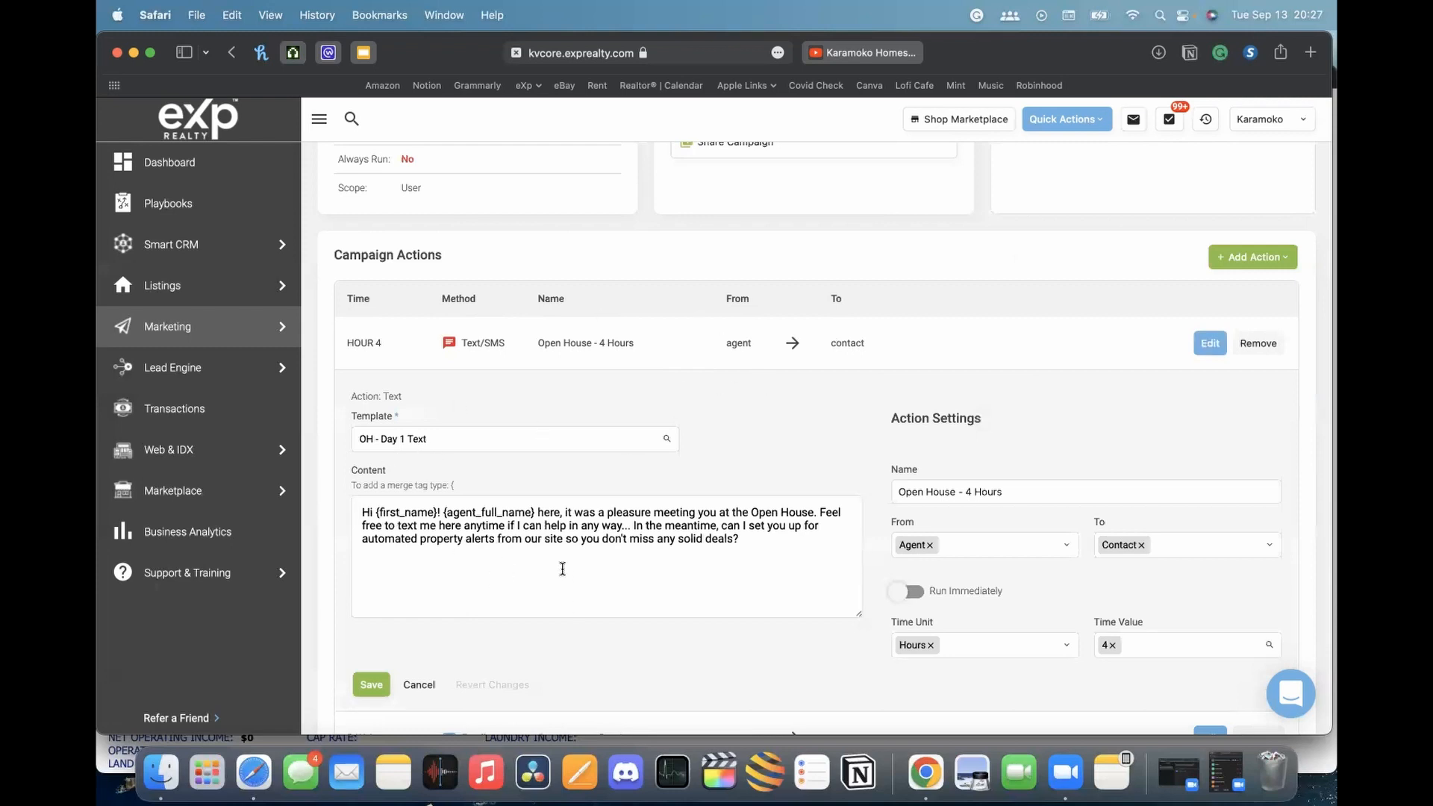
scroll(563, 570, down, 1)
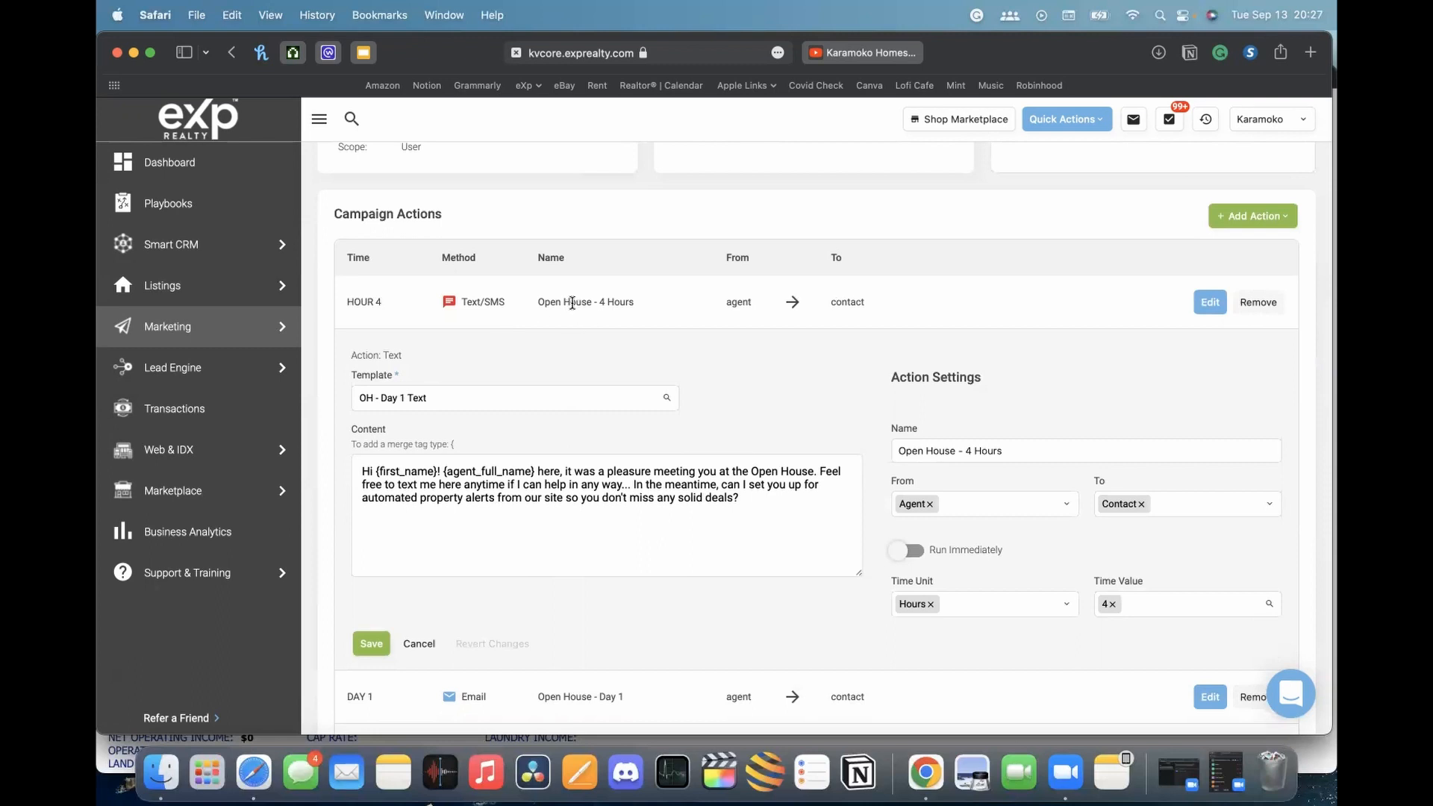
drag(537, 302, 607, 302)
click(623, 302)
double_click(463, 472)
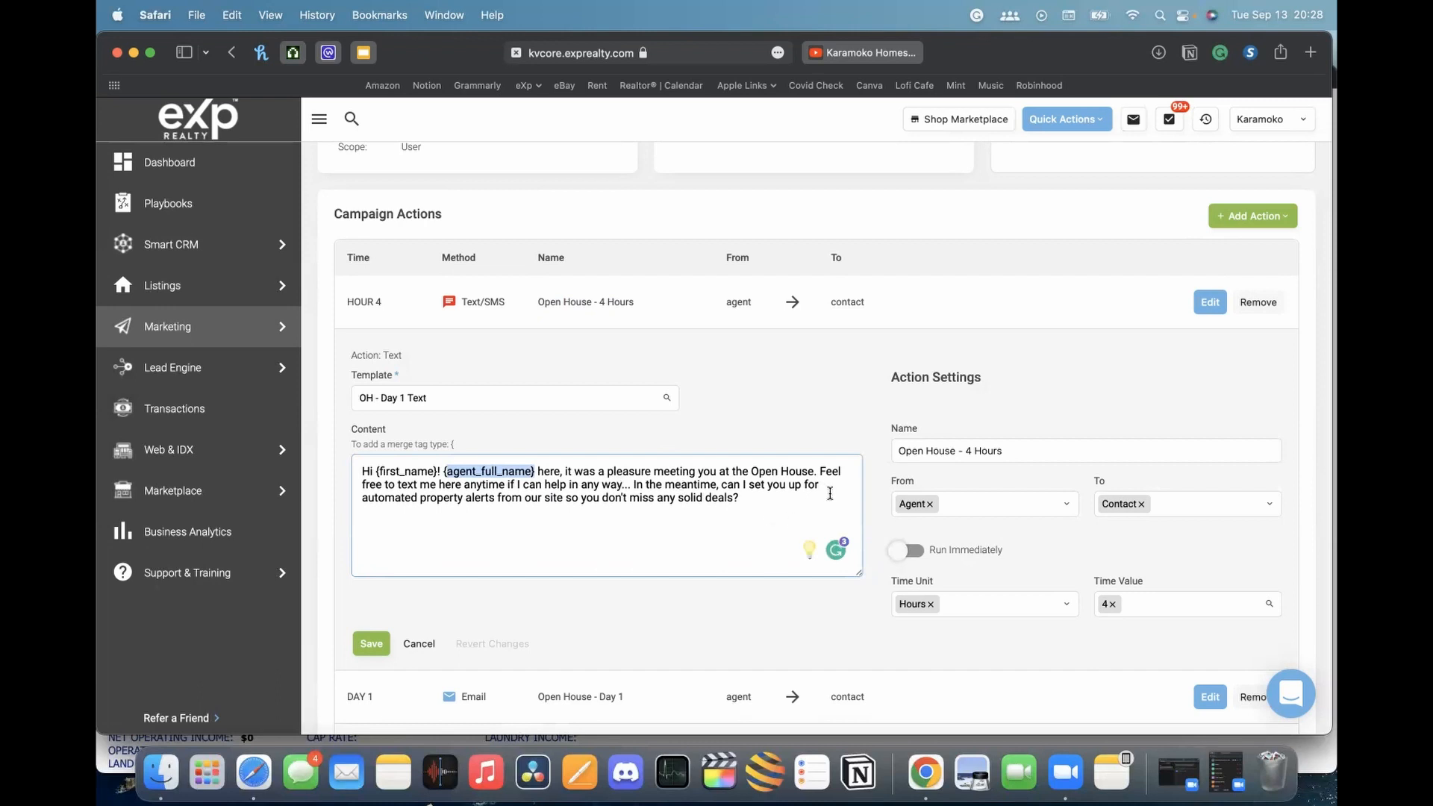
scroll(830, 493, down, 2)
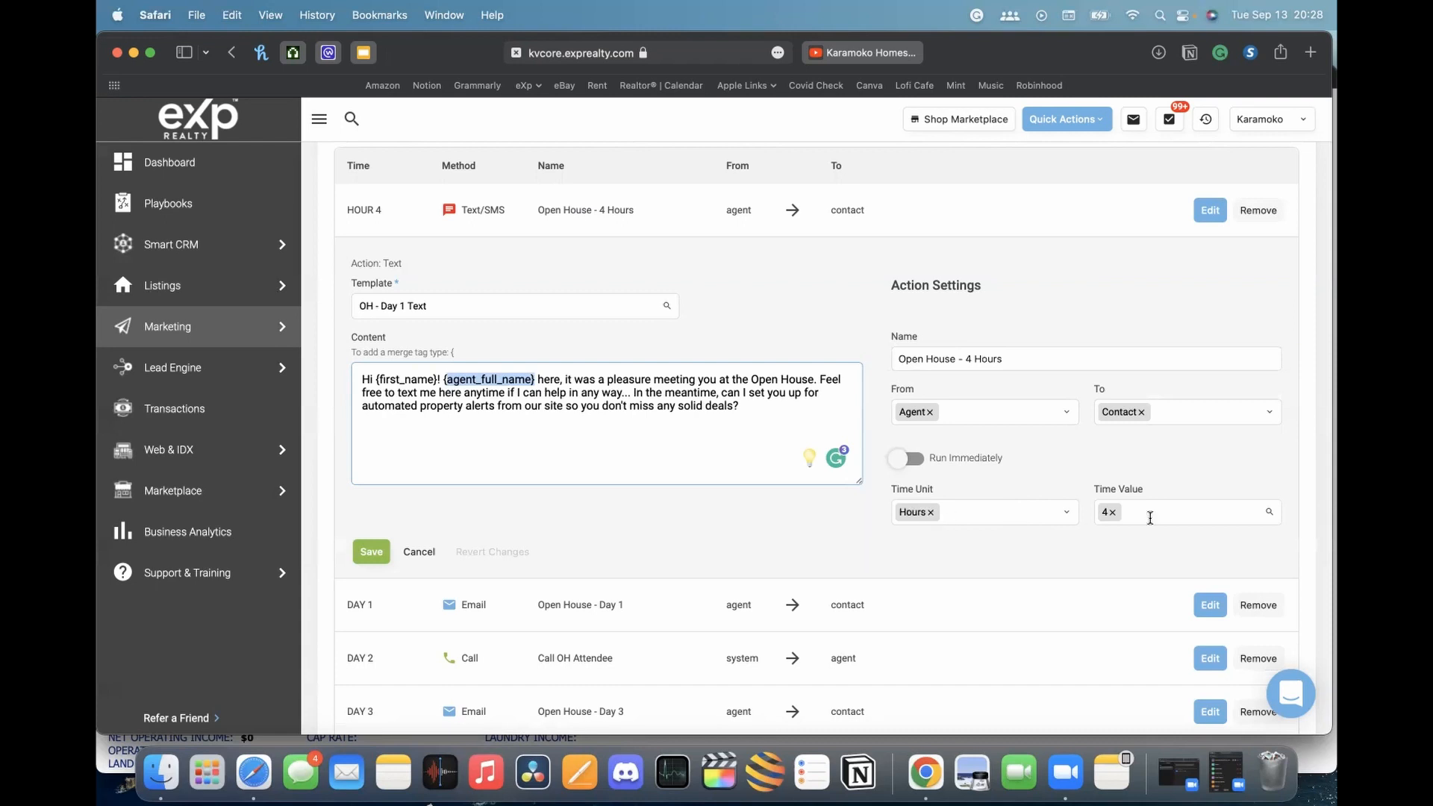
Switch the delay unit to Minutes and back to Hours, then cancel the Hour 4 text edits
click(1067, 512)
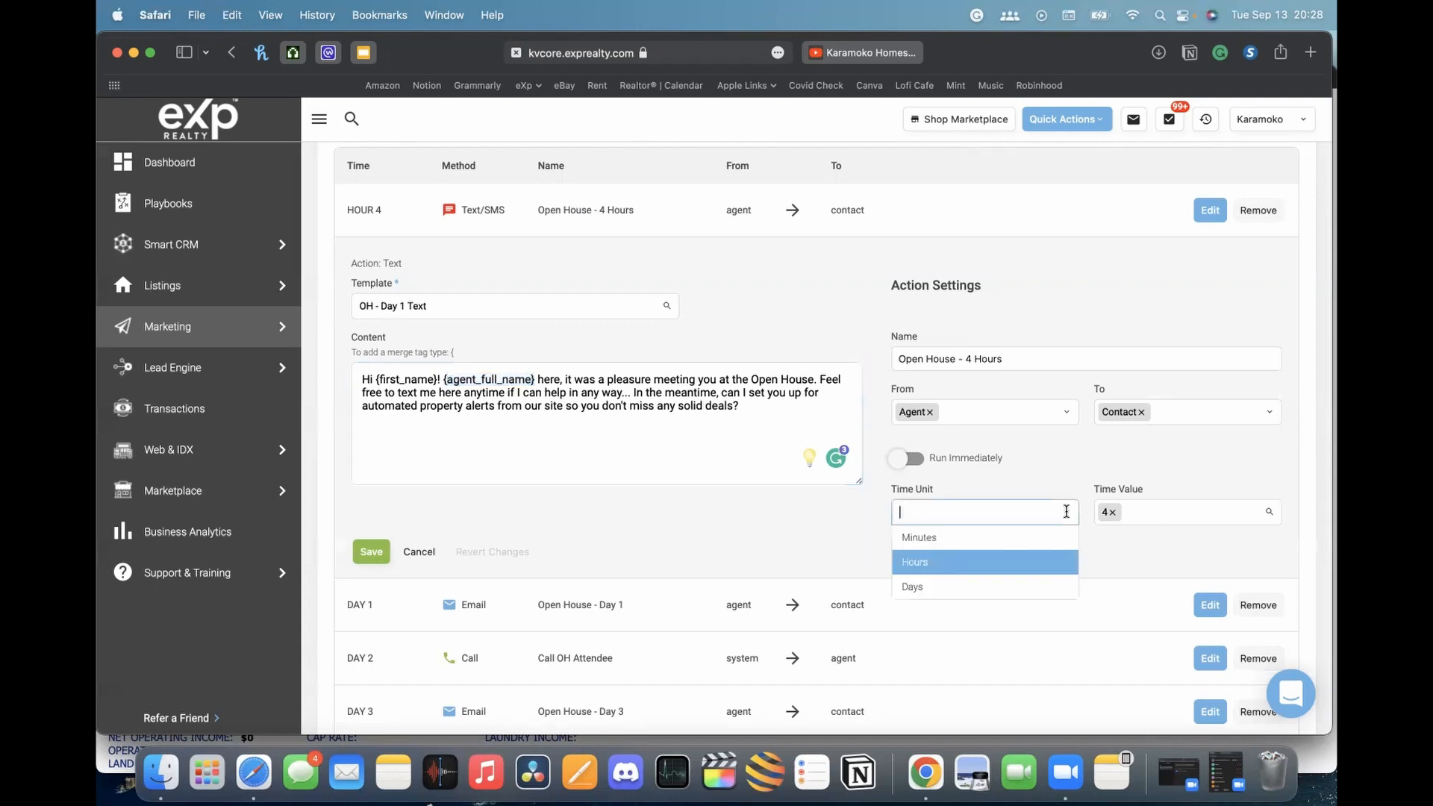
click(949, 539)
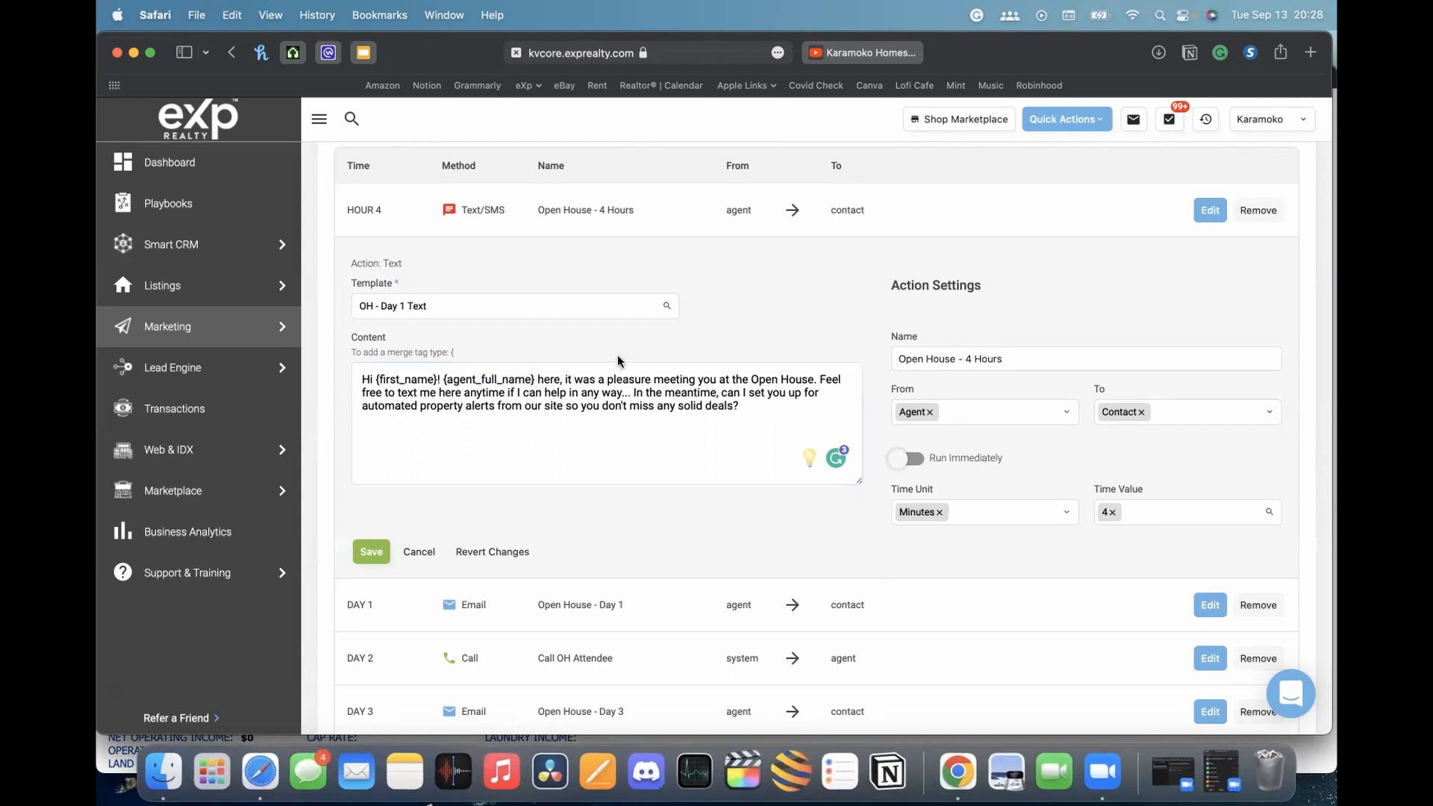
drag(761, 410, 360, 376)
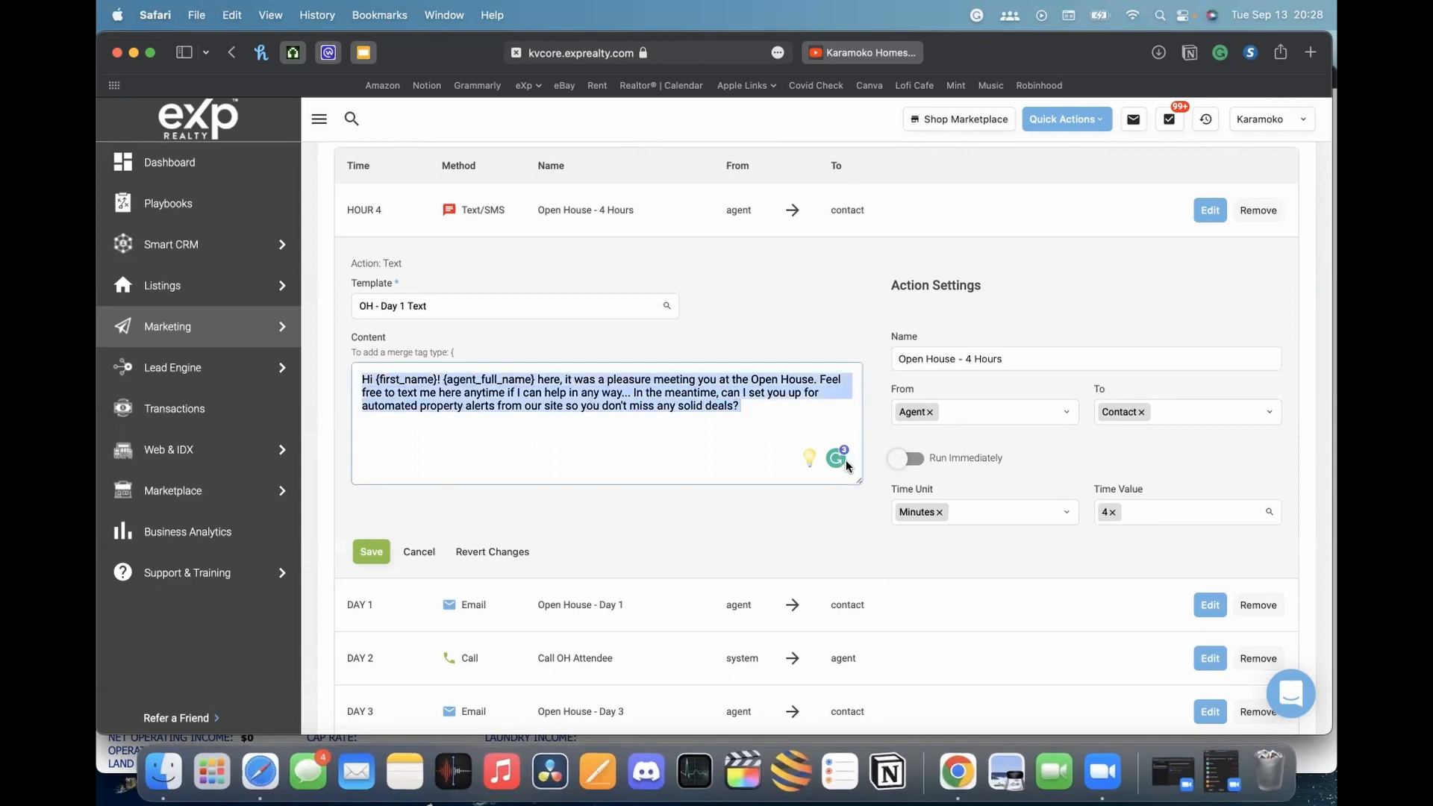
click(1052, 510)
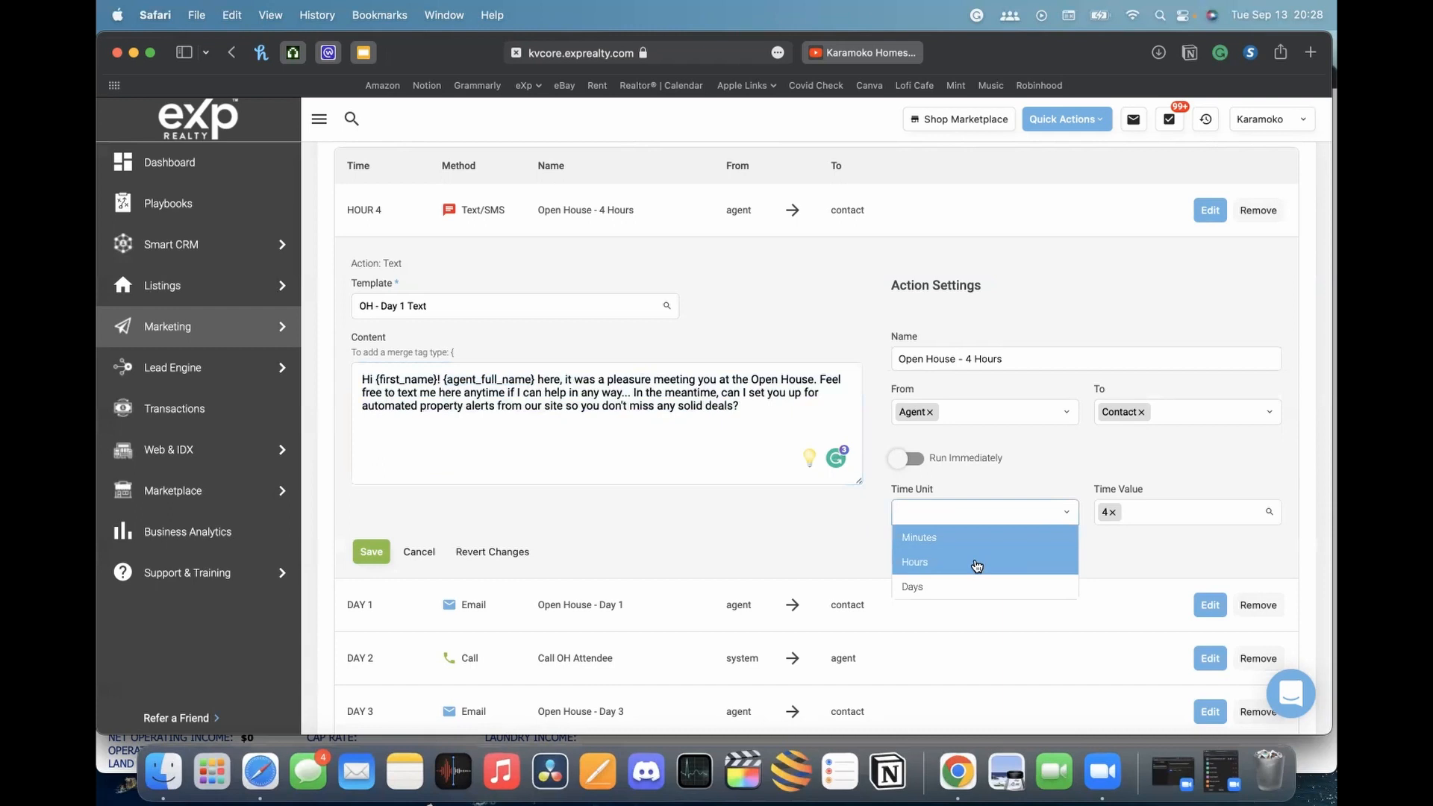
click(975, 564)
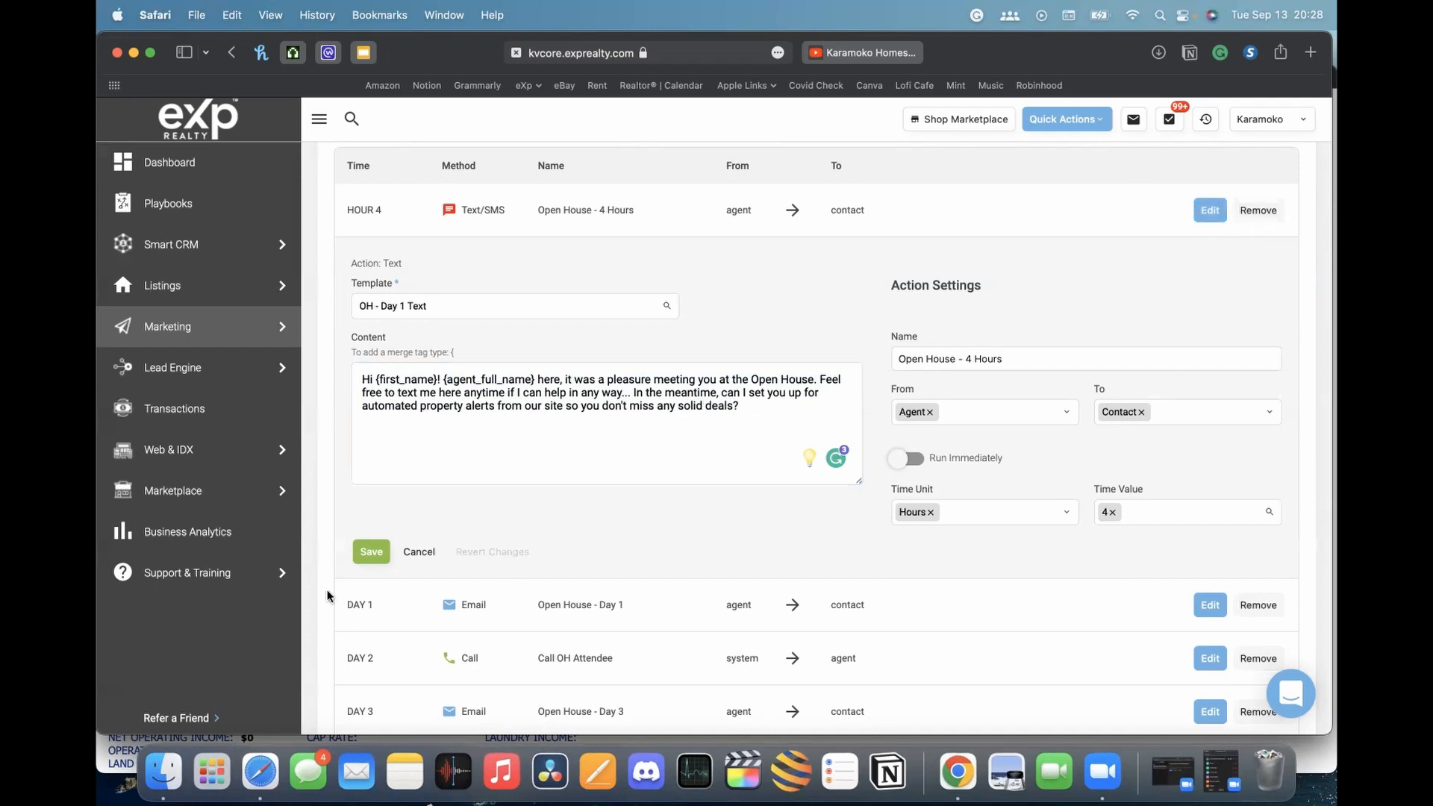
click(415, 551)
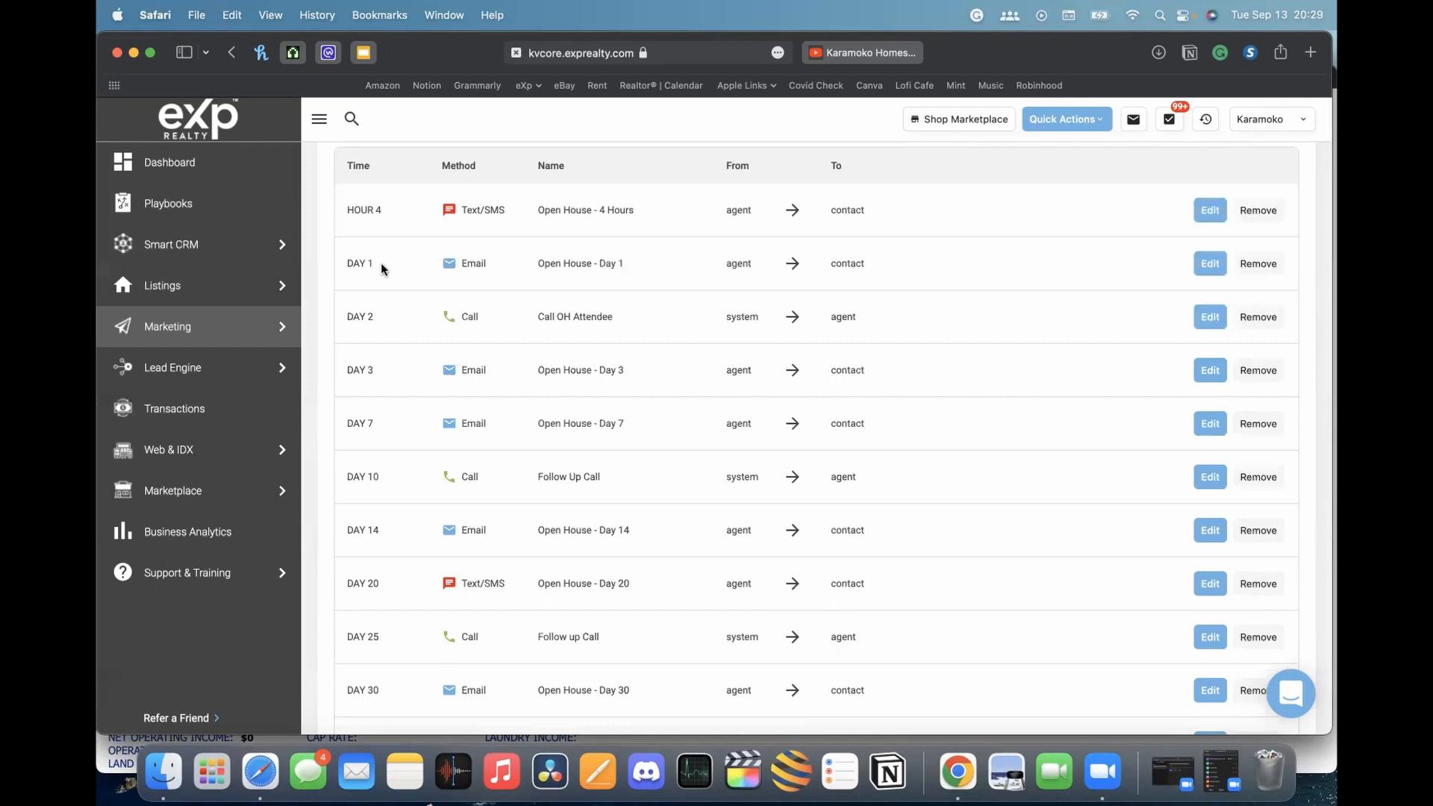
Inspect the Day 1 email's OH - Day 1 Email template, subject and first_name body, then cancel
click(1204, 270)
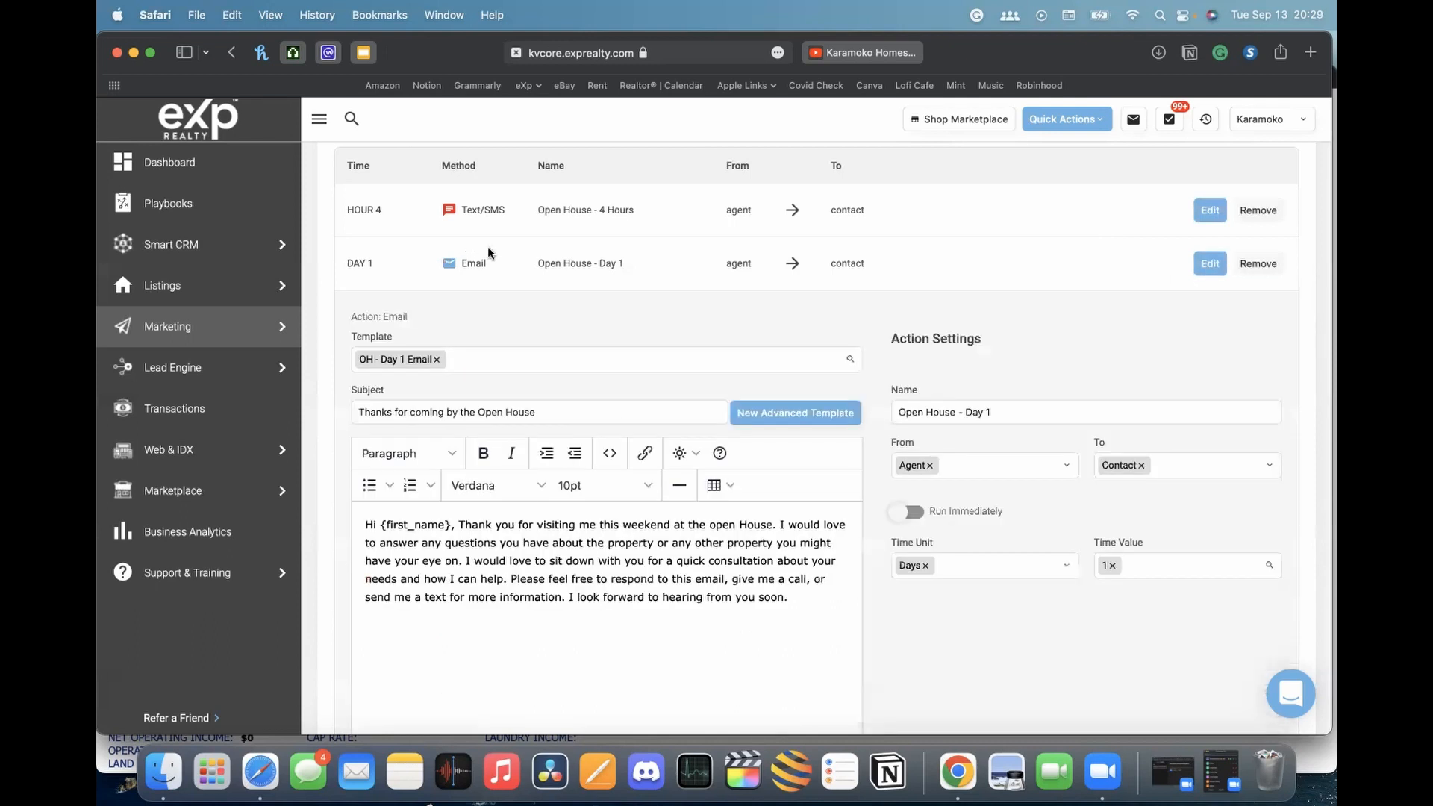
scroll(658, 599, down, 2)
scroll(657, 598, down, 1)
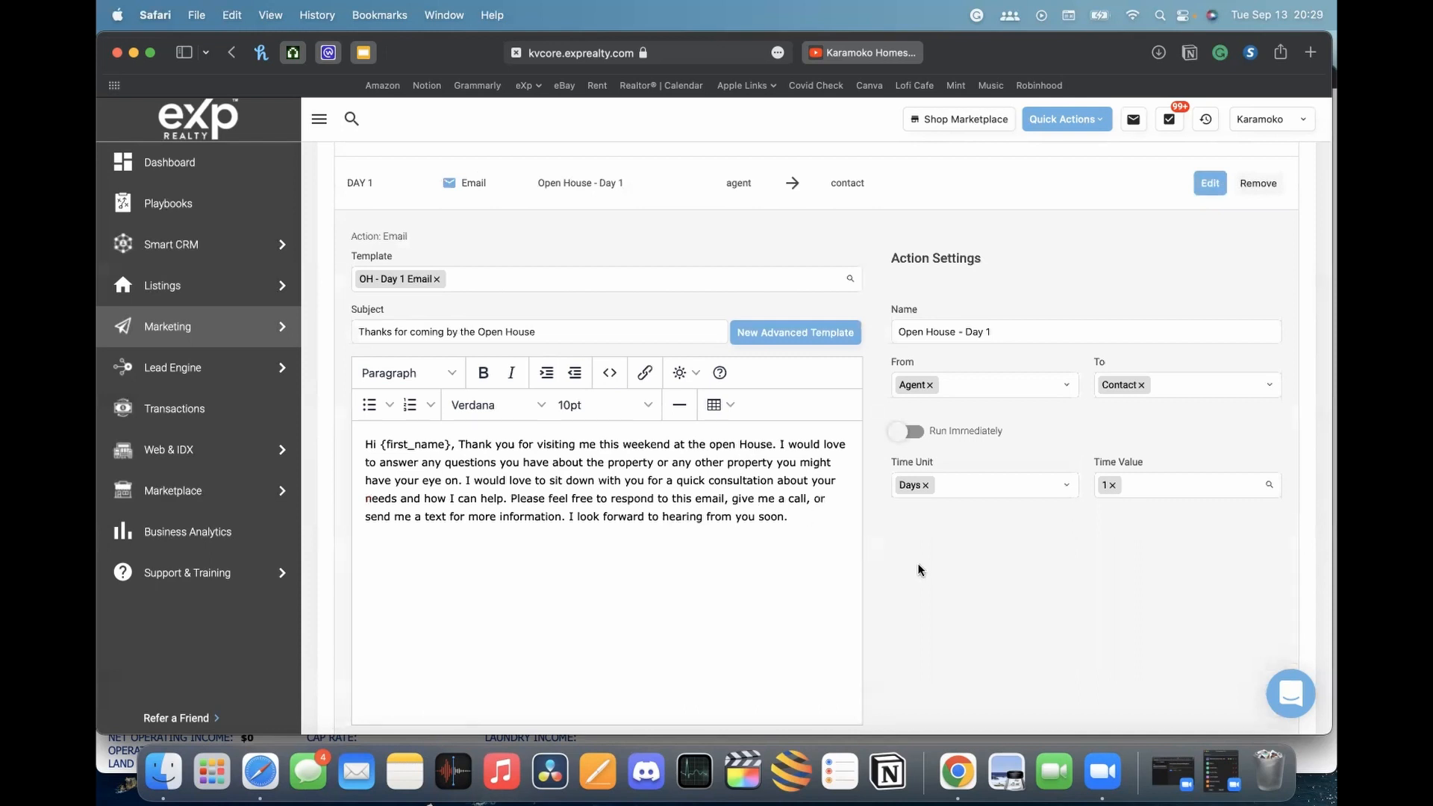
scroll(917, 563, down, 2)
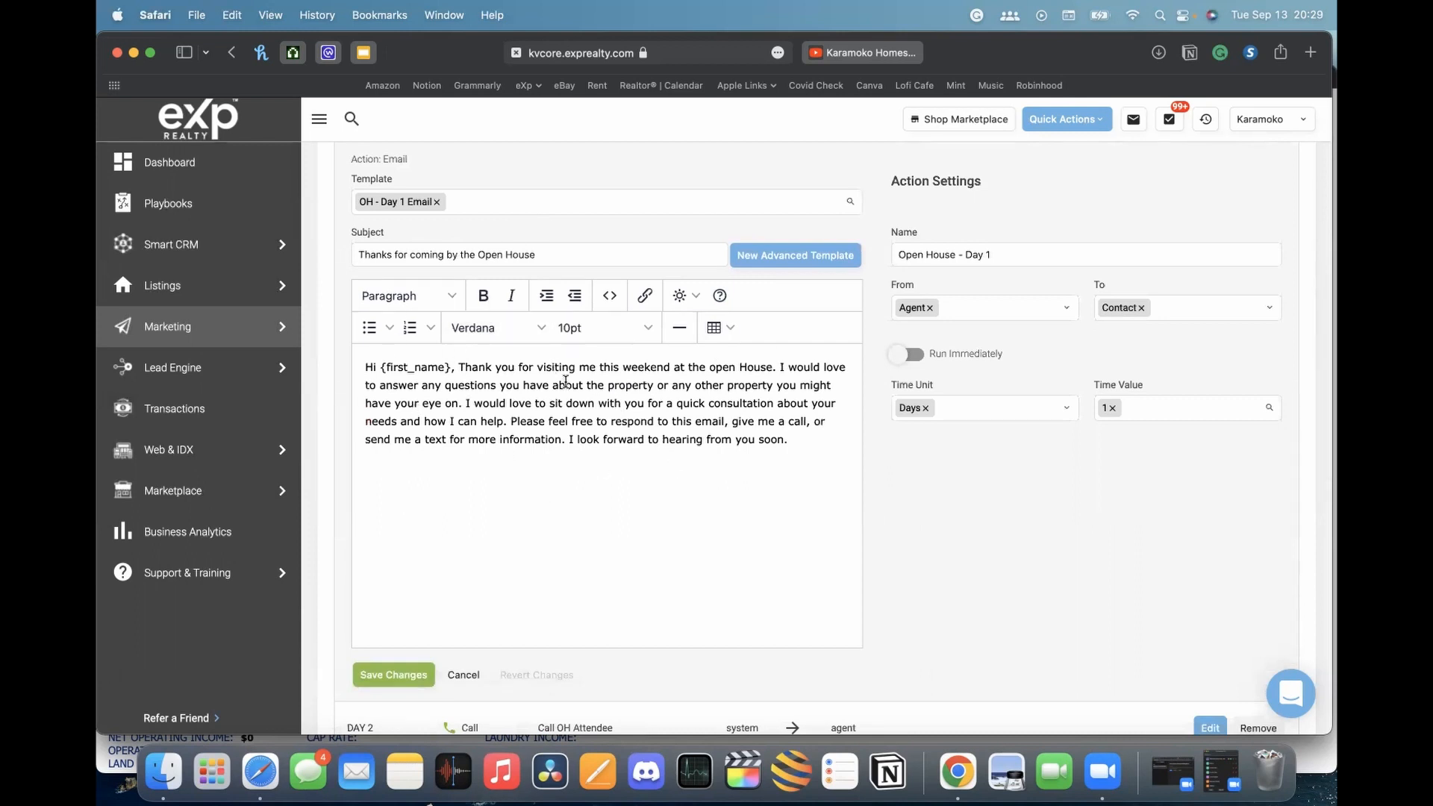
drag(379, 367, 750, 459)
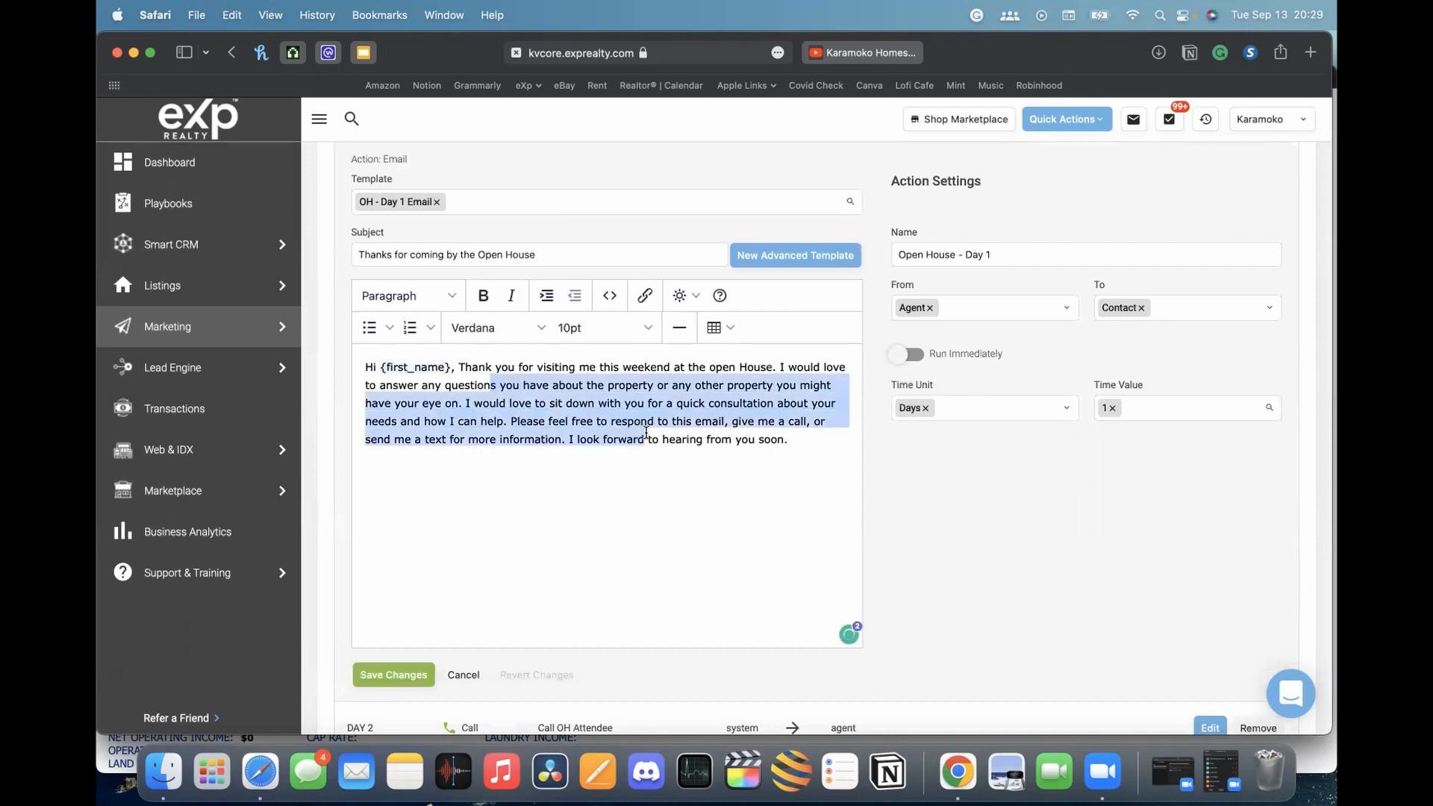
click(749, 461)
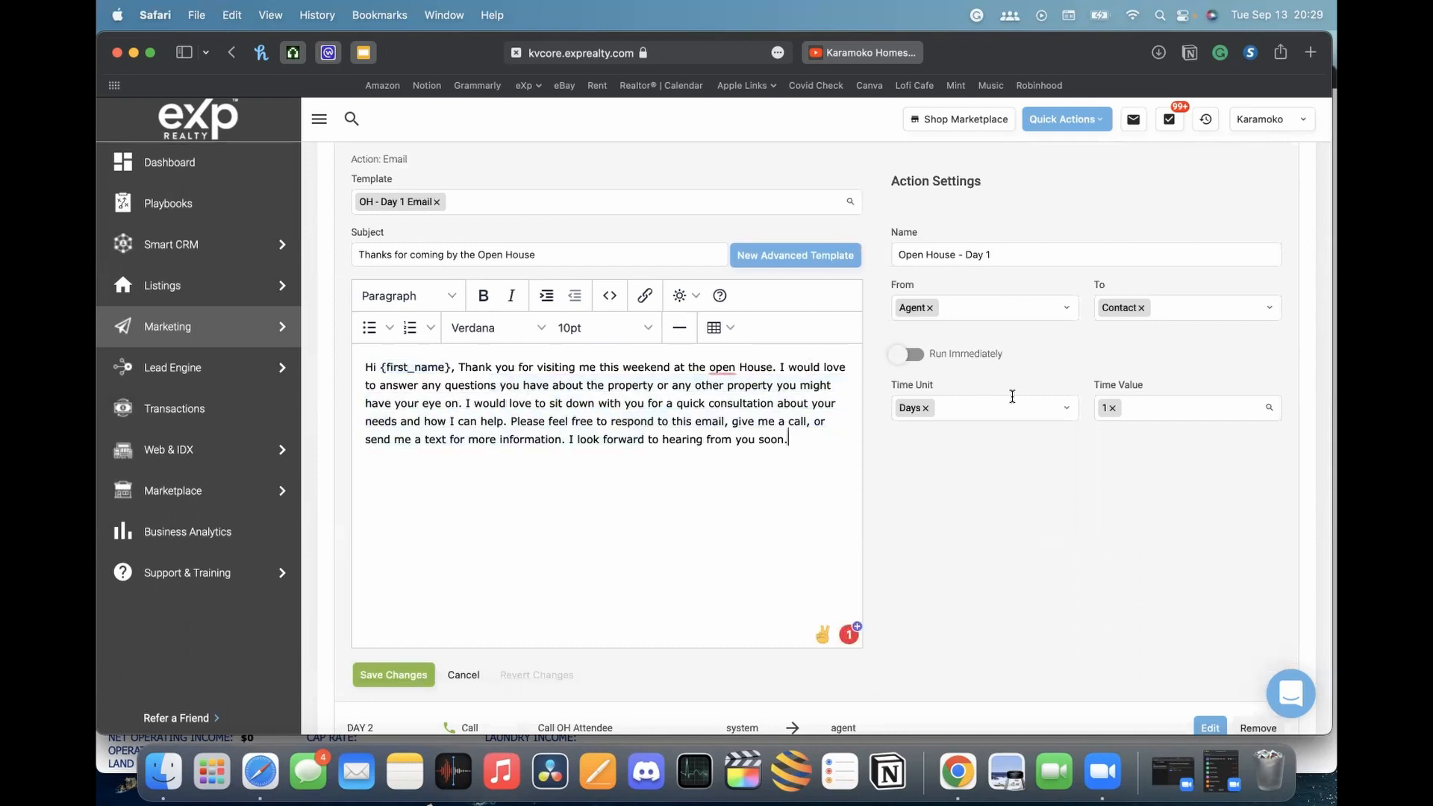
scroll(1012, 397, up, 2)
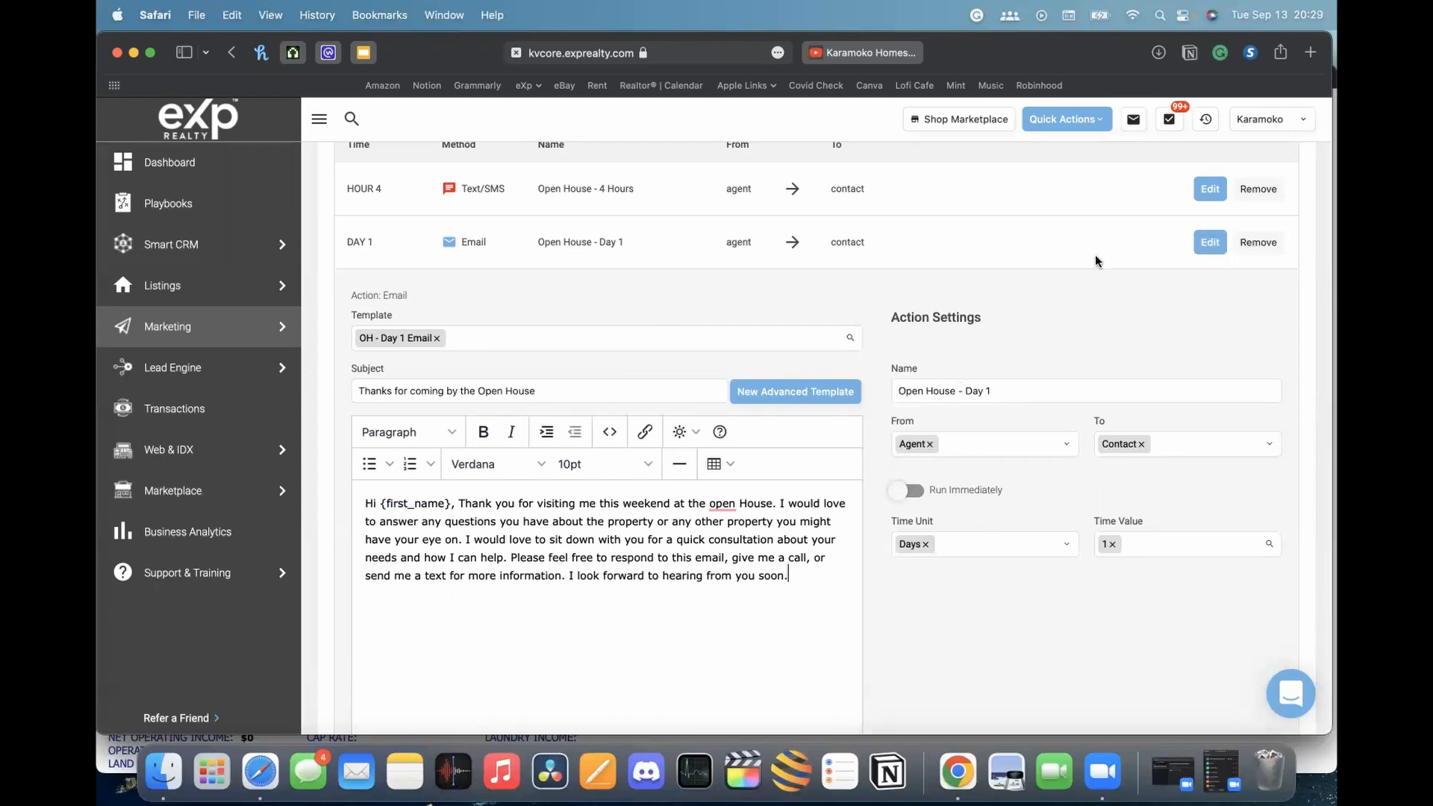
scroll(576, 623, down, 3)
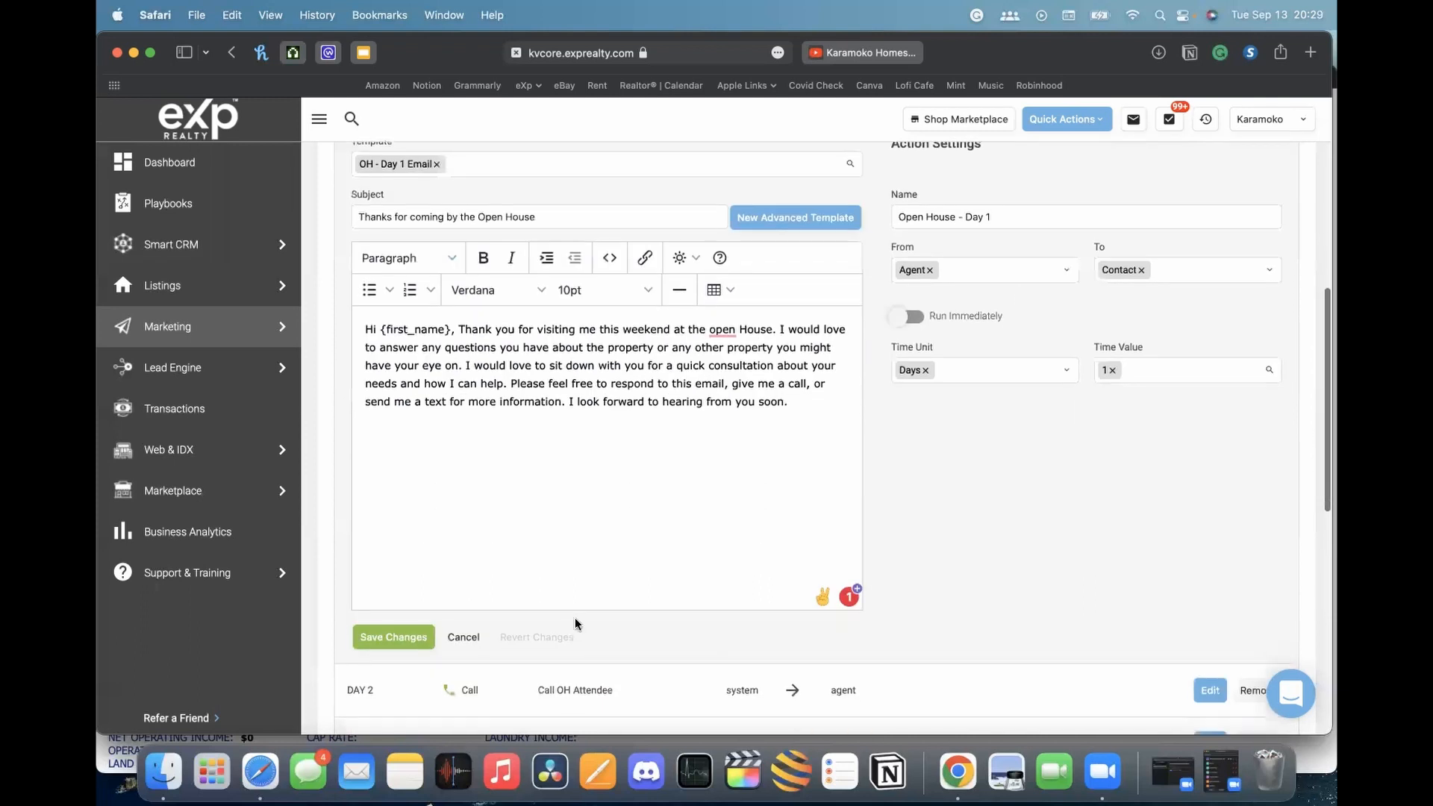
click(466, 635)
scroll(784, 446, up, 3)
scroll(583, 410, up, 3)
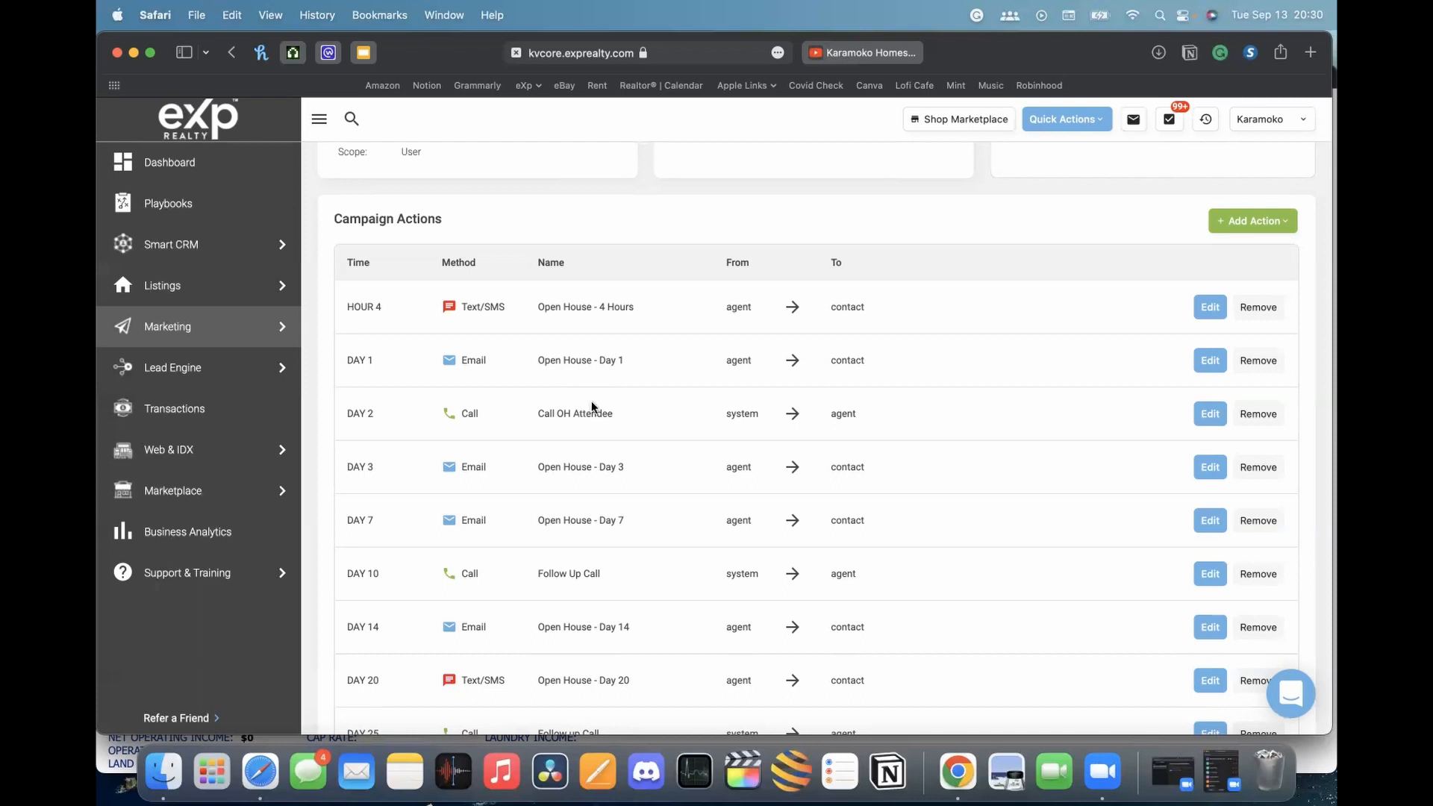
scroll(633, 390, down, 2)
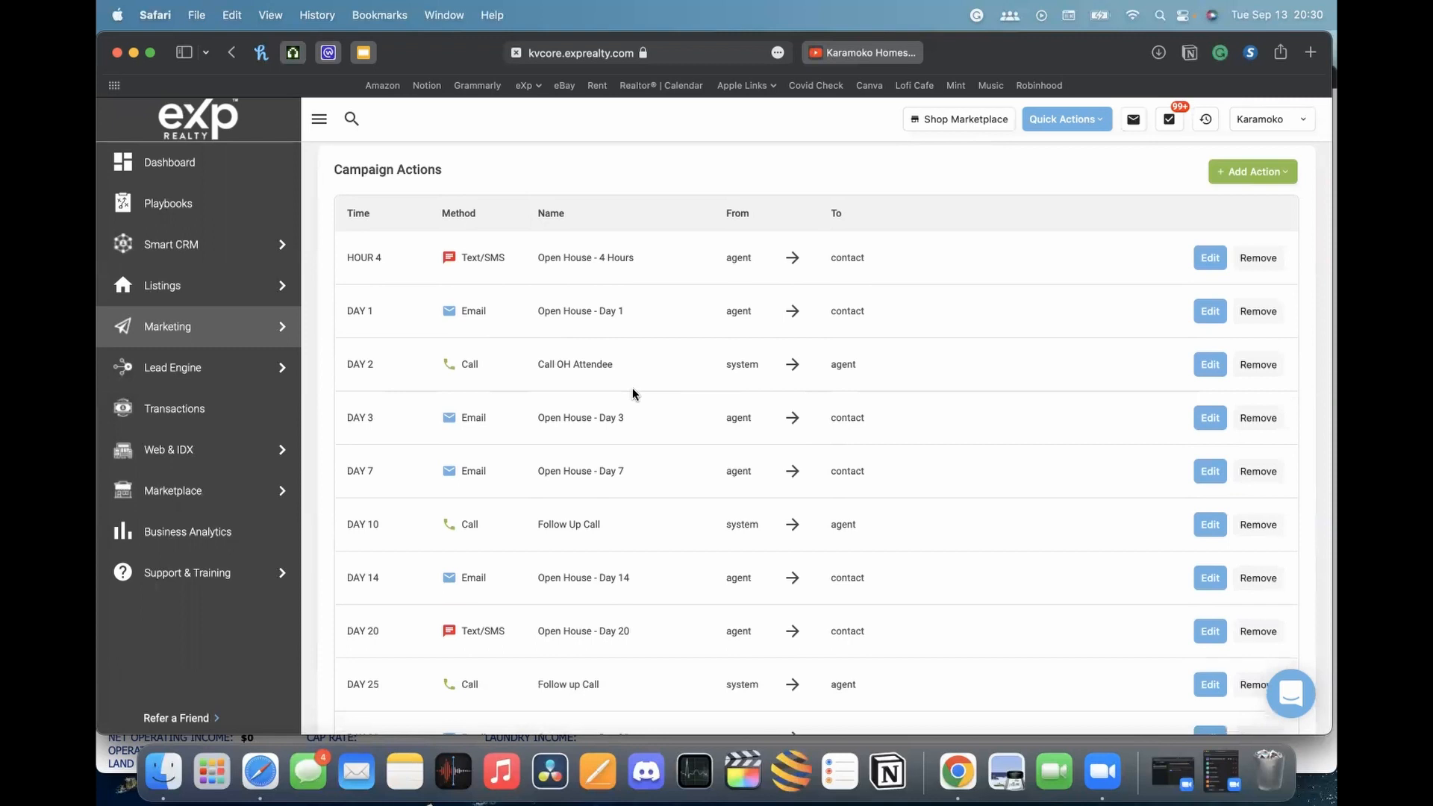
scroll(633, 393, down, 8)
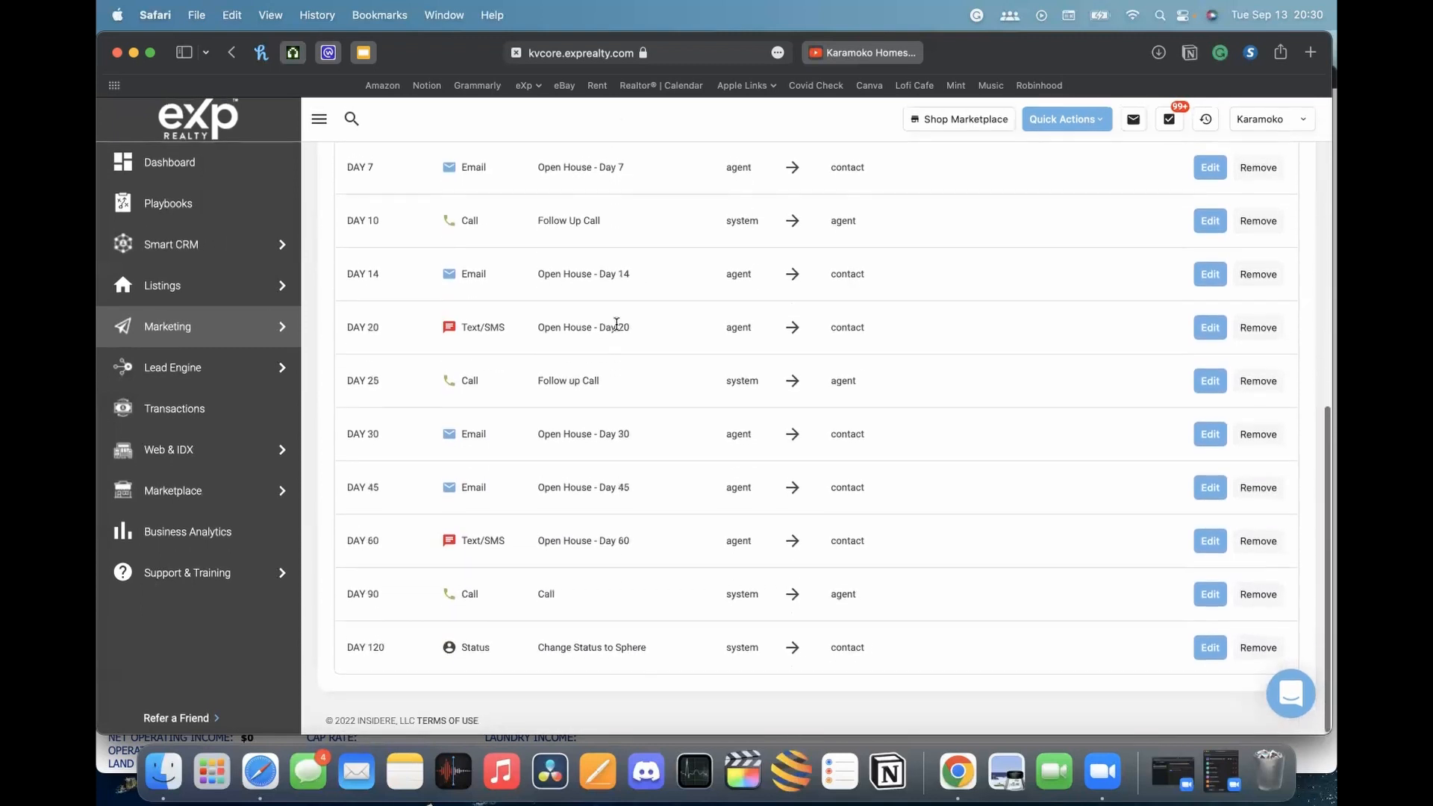
scroll(553, 403, up, 4)
scroll(461, 396, down, 3)
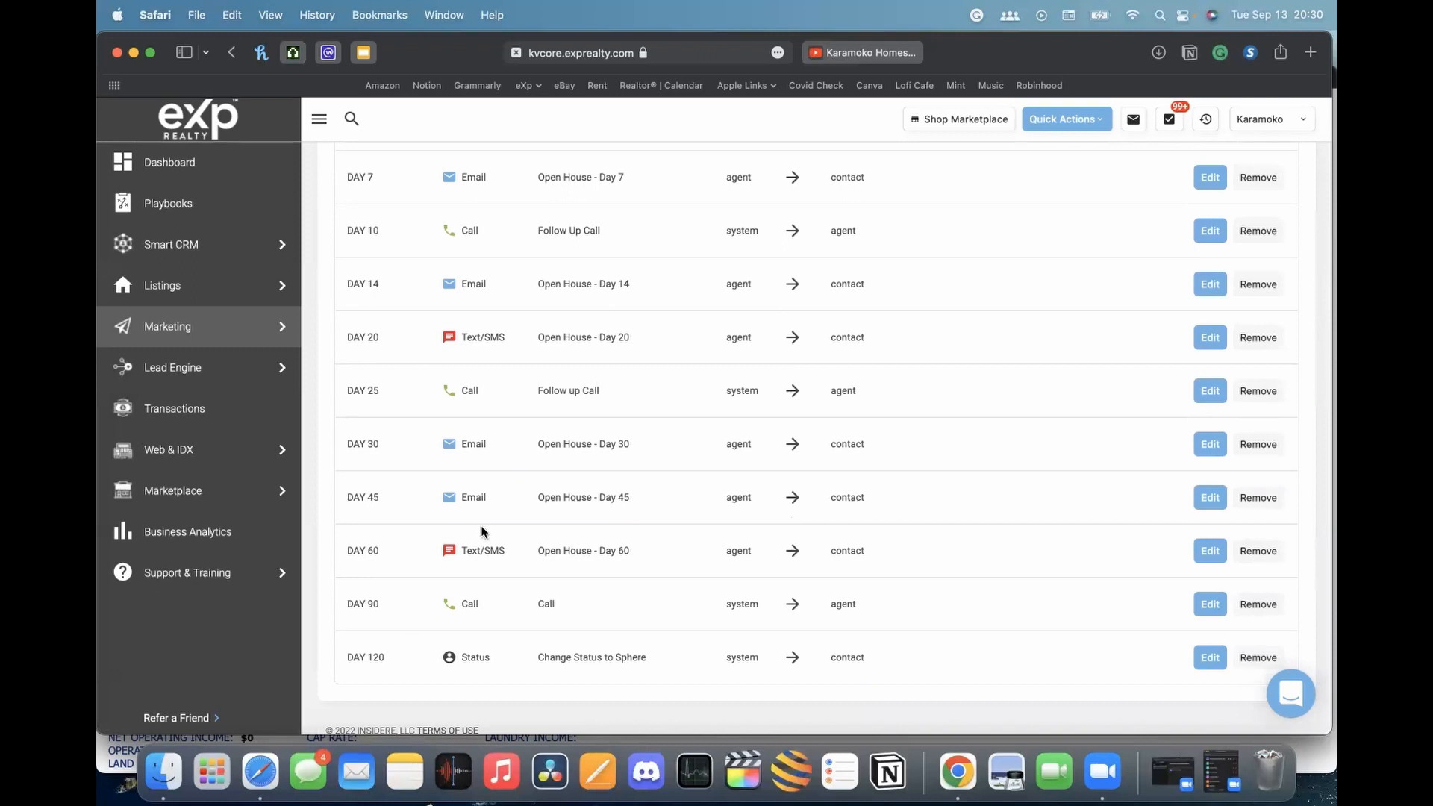
scroll(474, 523, up, 3)
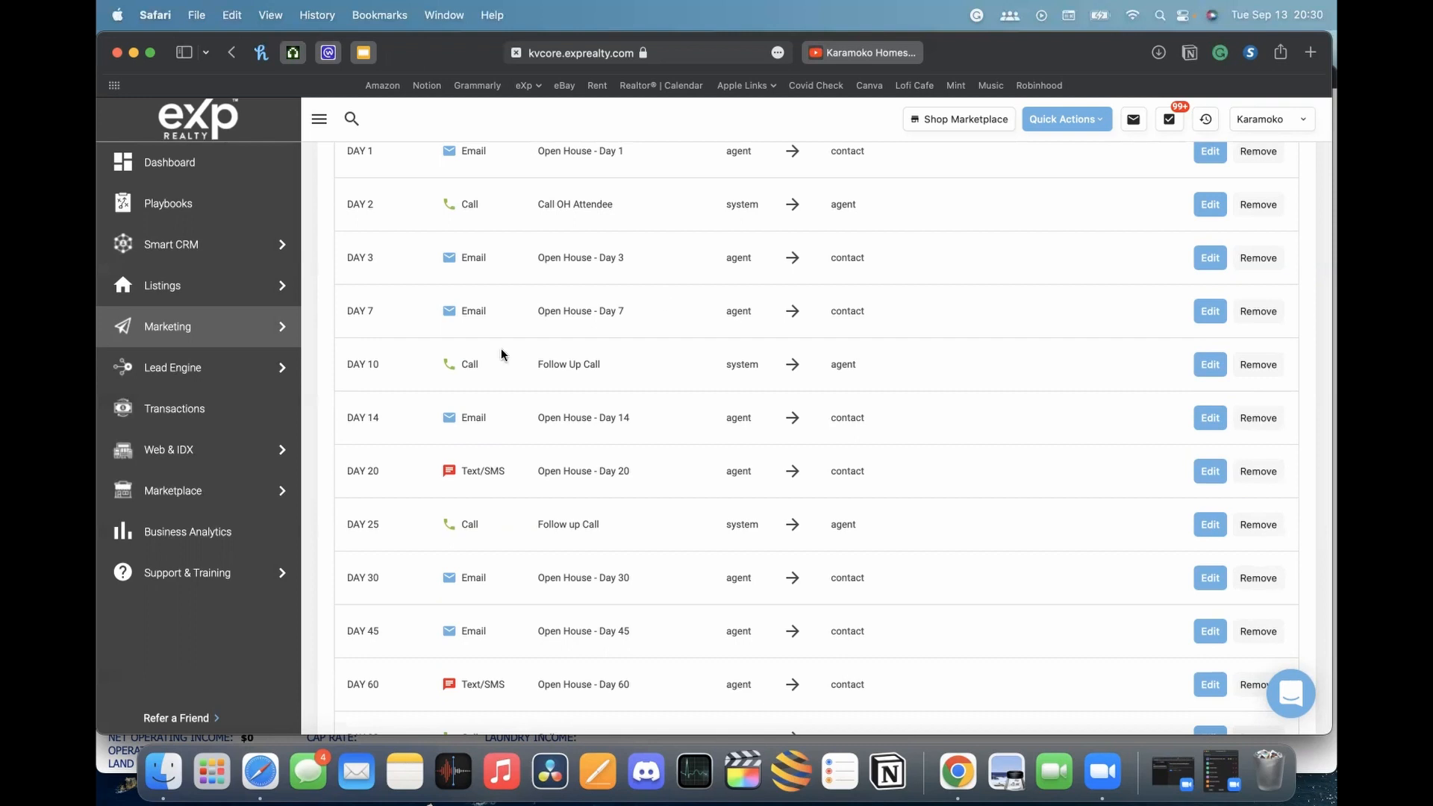
scroll(780, 344, up, 1)
scroll(781, 344, up, 3)
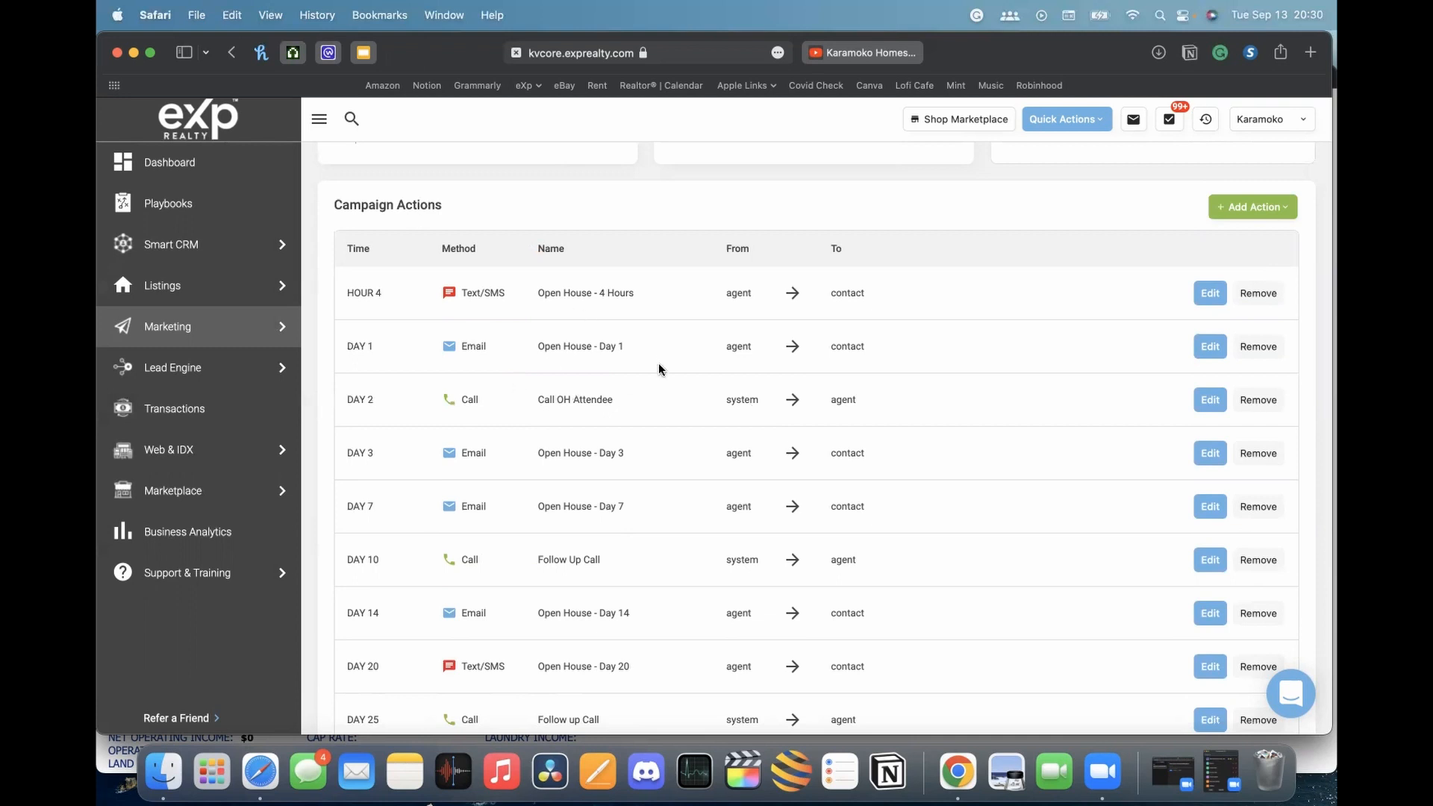
scroll(658, 363, up, 2)
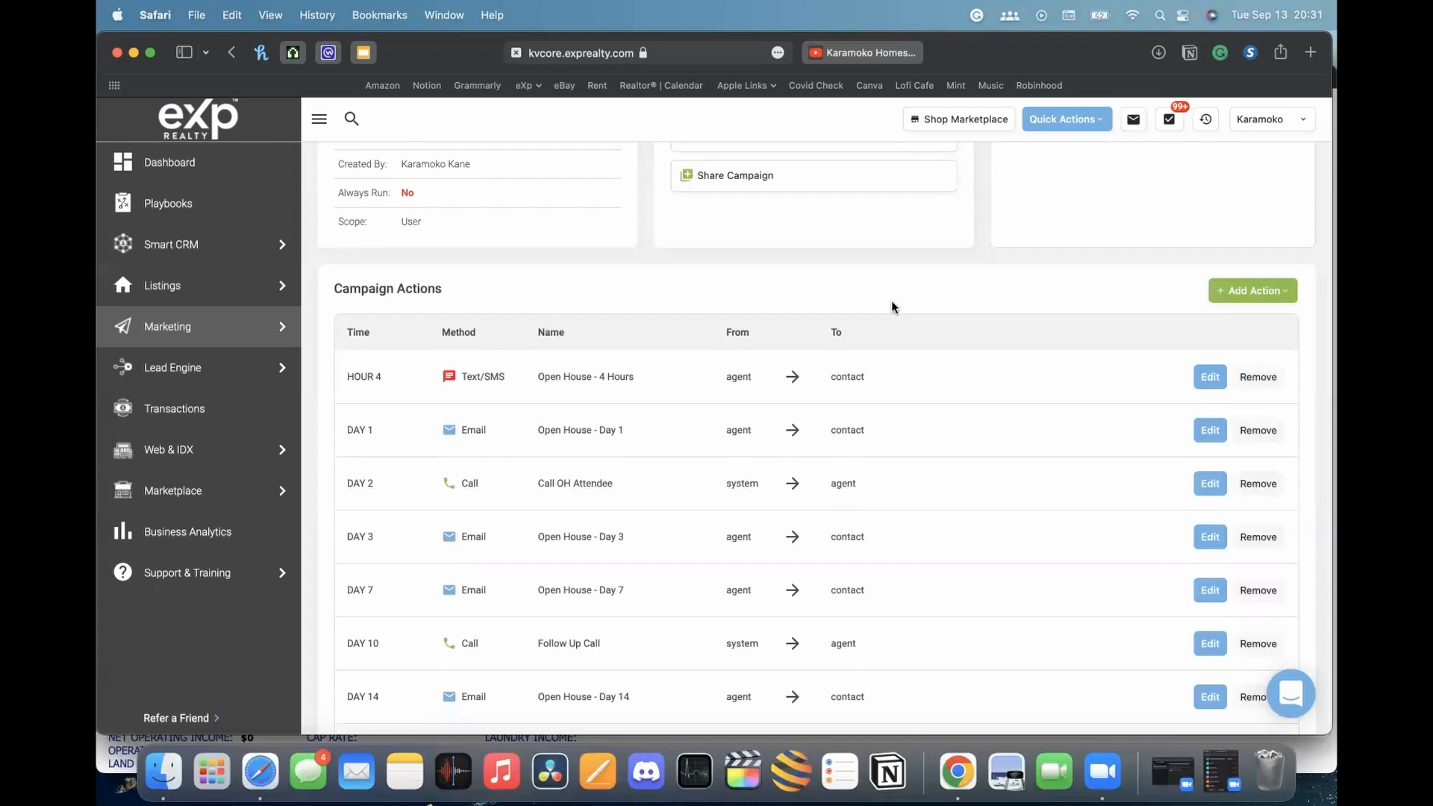
scroll(907, 305, up, 1)
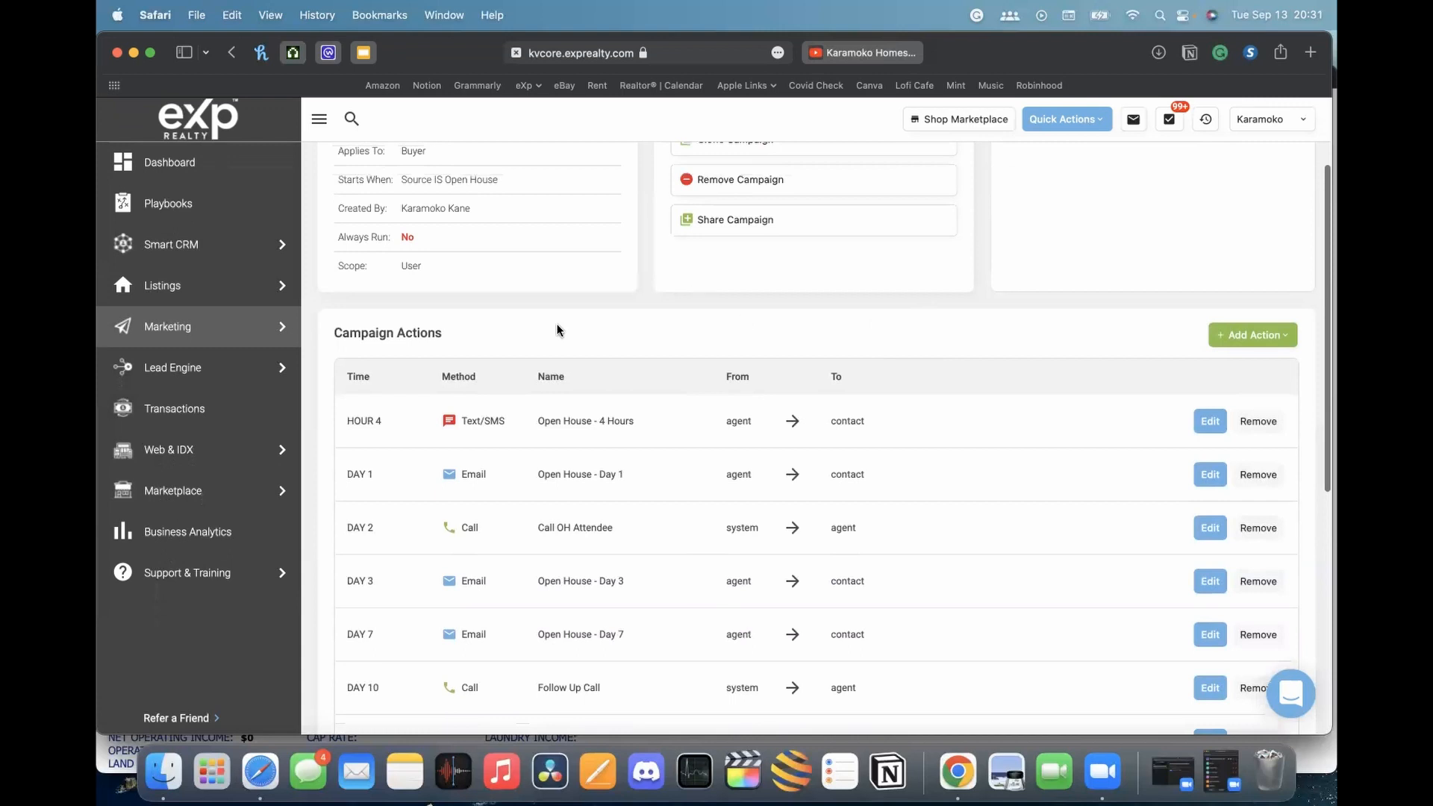
scroll(478, 365, up, 3)
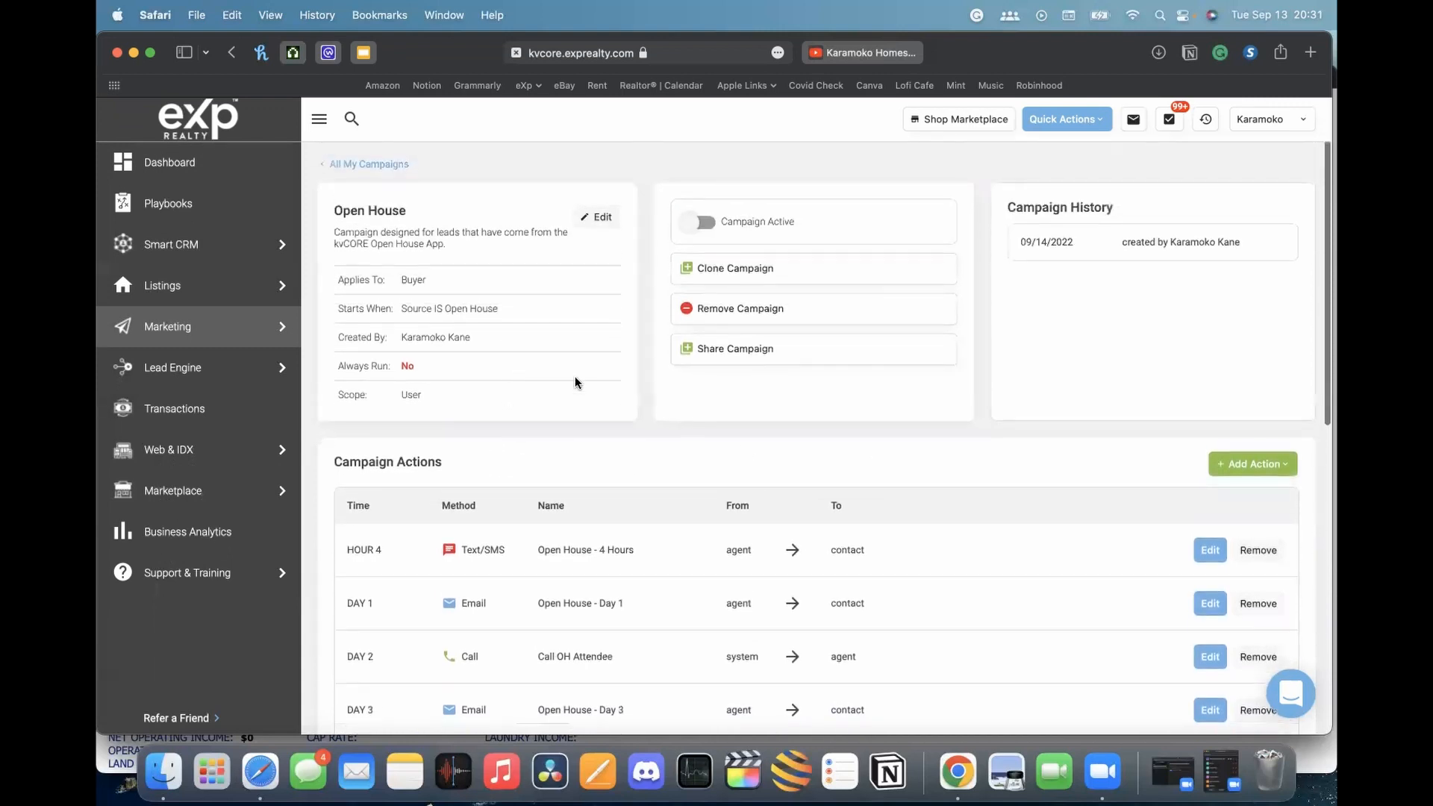
scroll(597, 392, down, 3)
scroll(619, 404, up, 3)
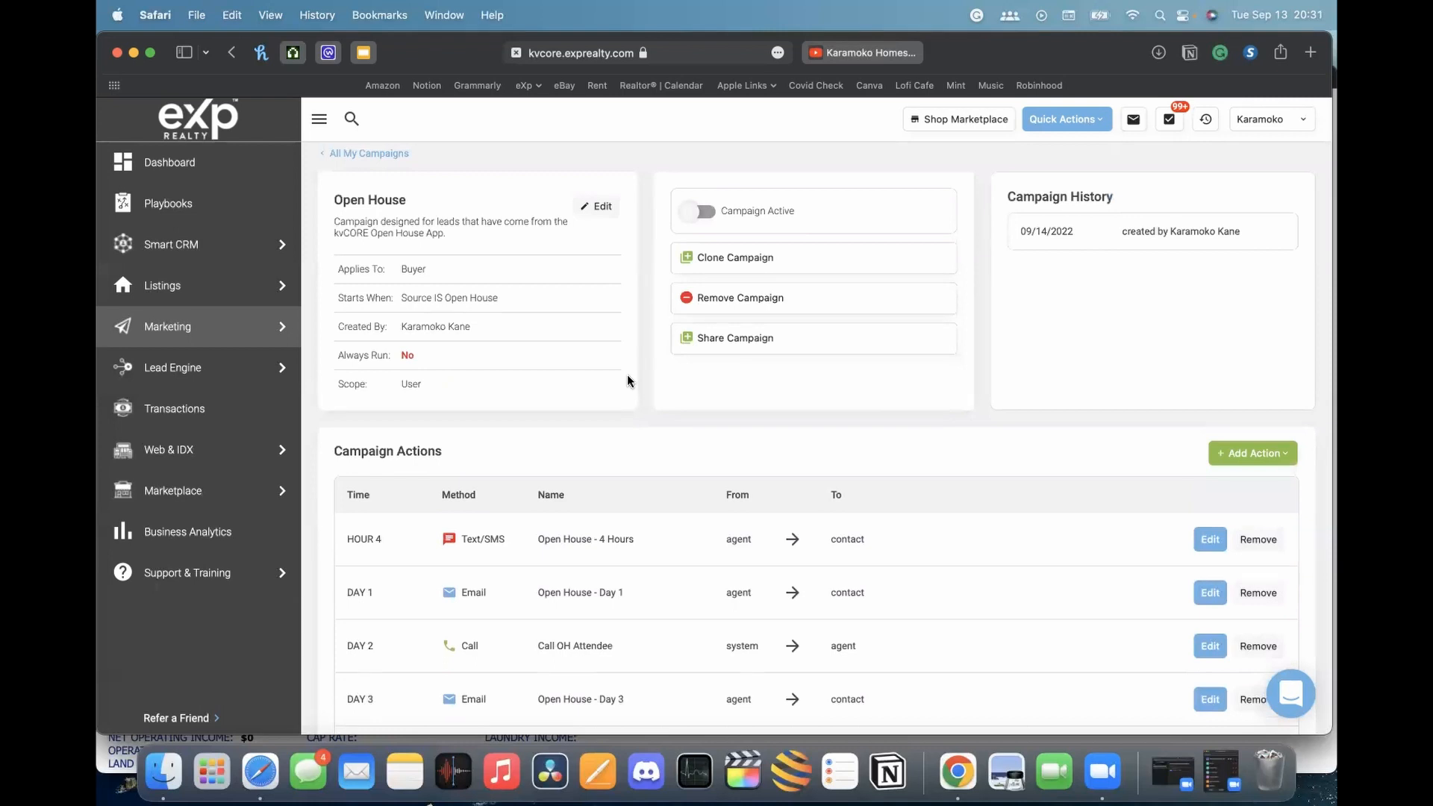
Browse the kvCORE Library campaigns, then return to the eight-campaign My Campaigns list
click(371, 155)
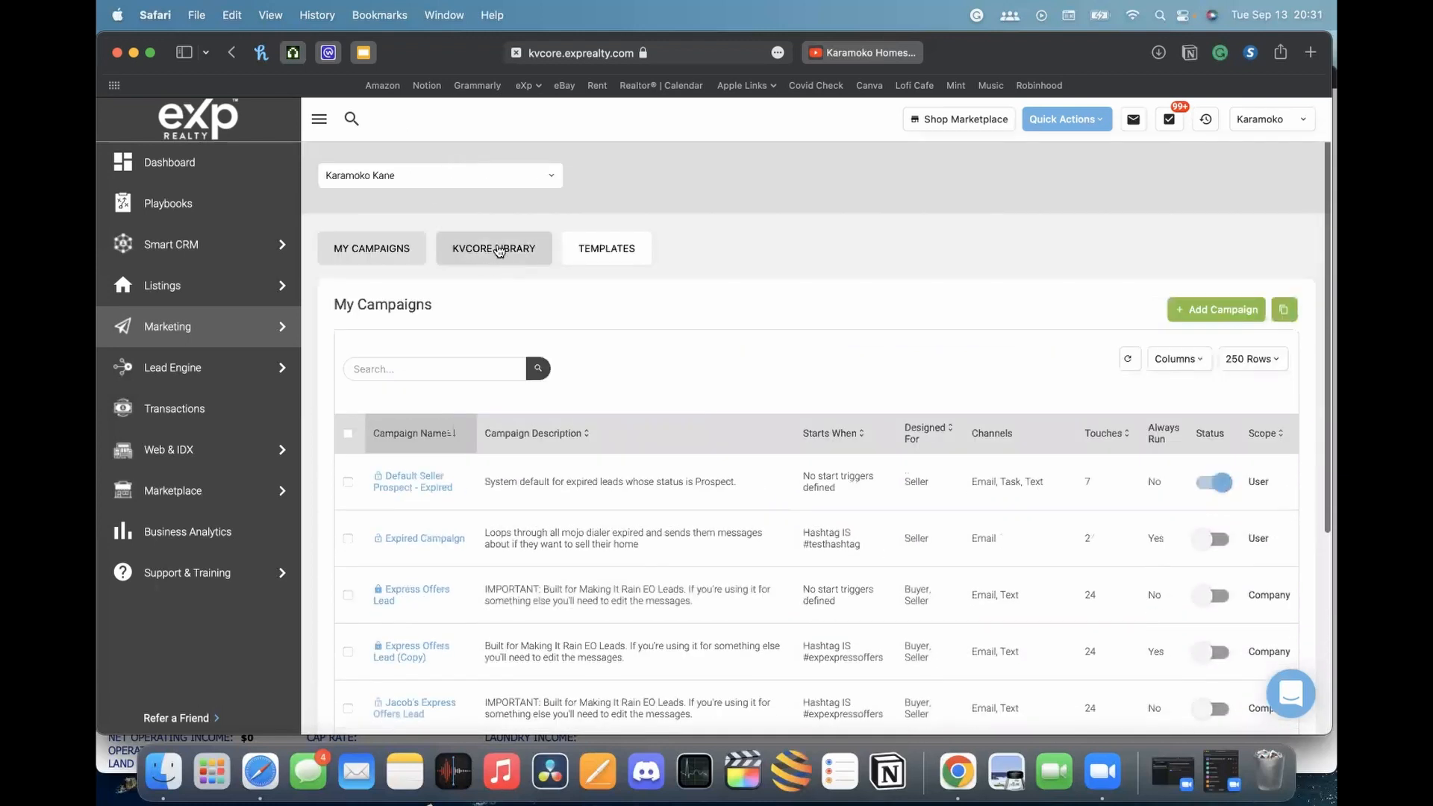
click(482, 254)
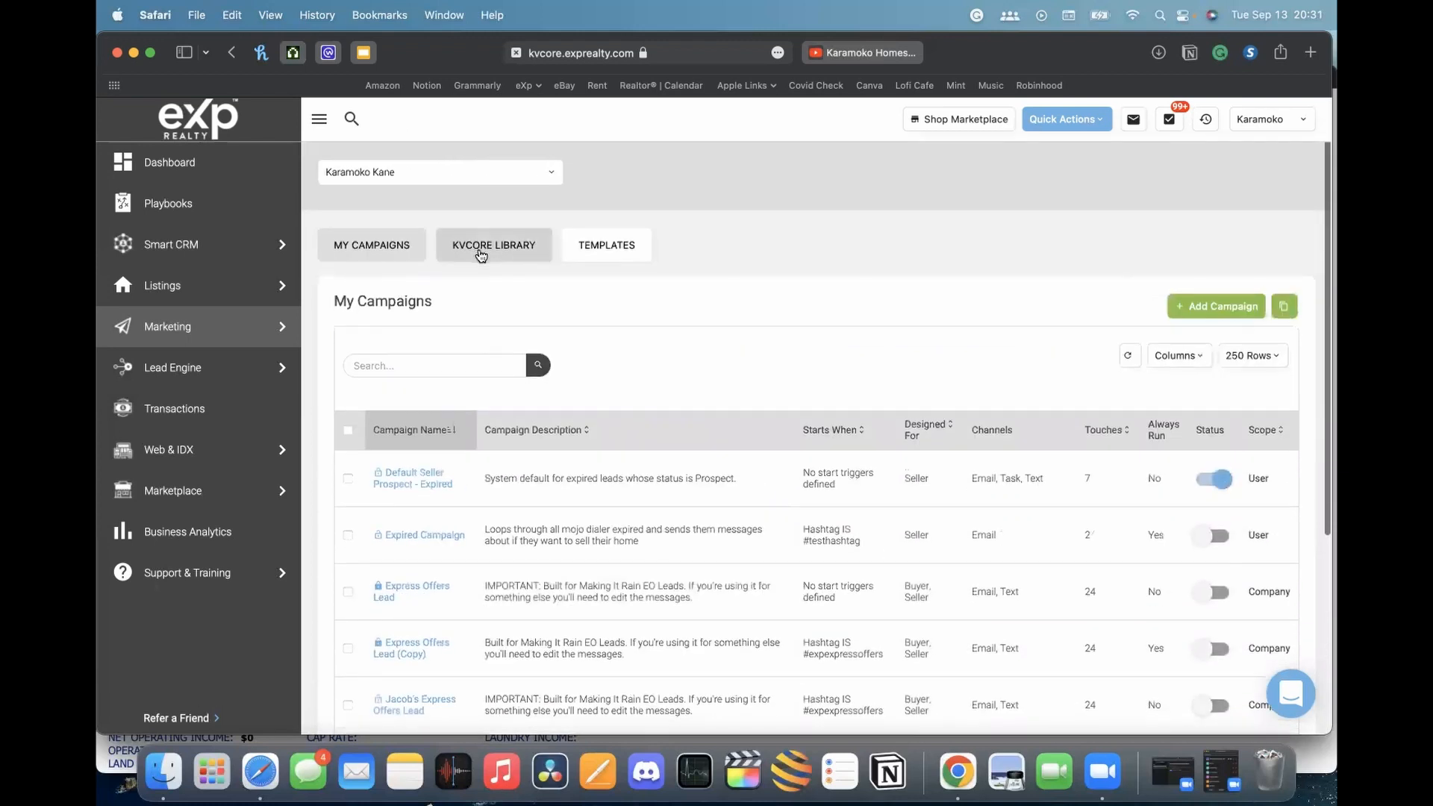
scroll(575, 512, down, 10)
scroll(575, 508, down, 15)
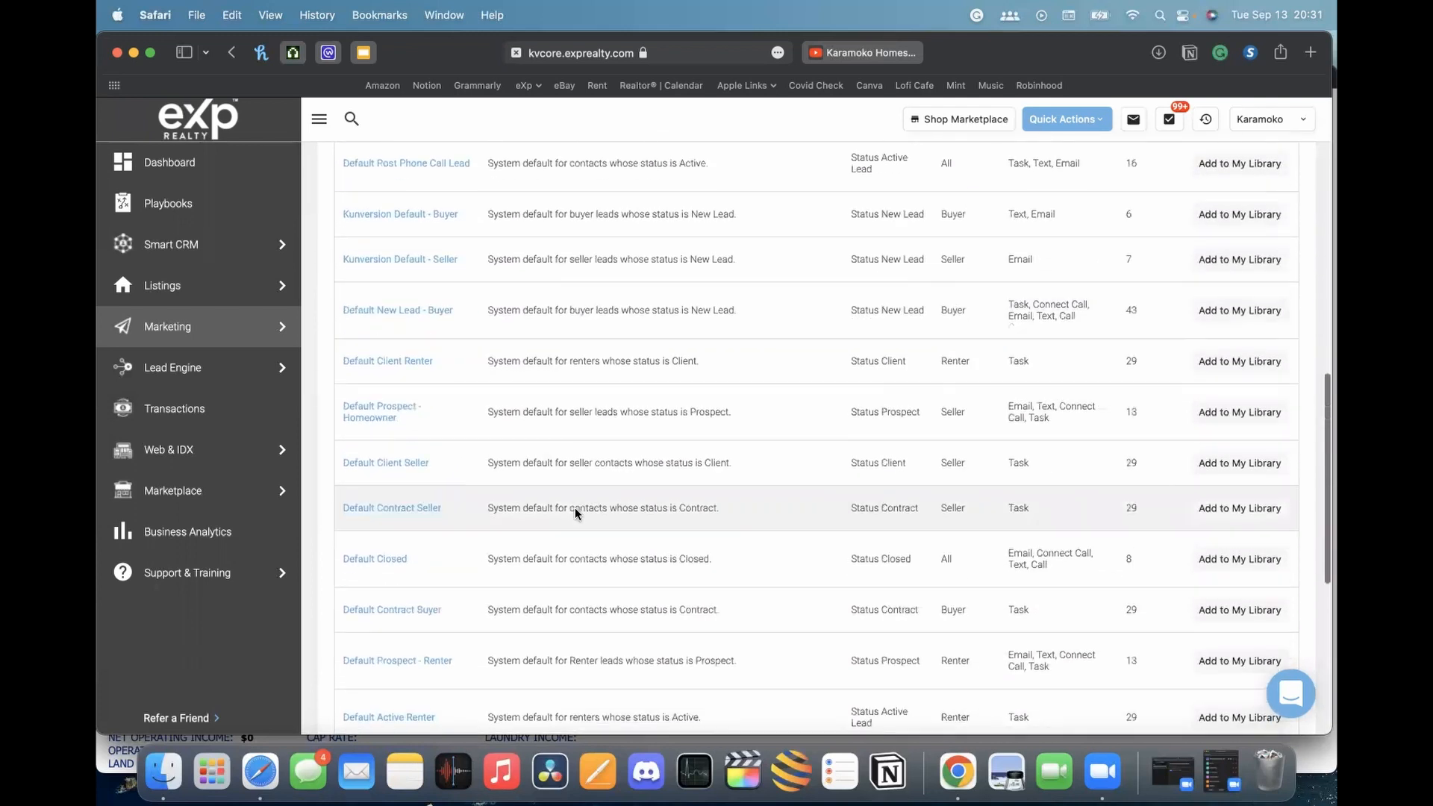
scroll(580, 509, up, 12)
scroll(580, 509, up, 10)
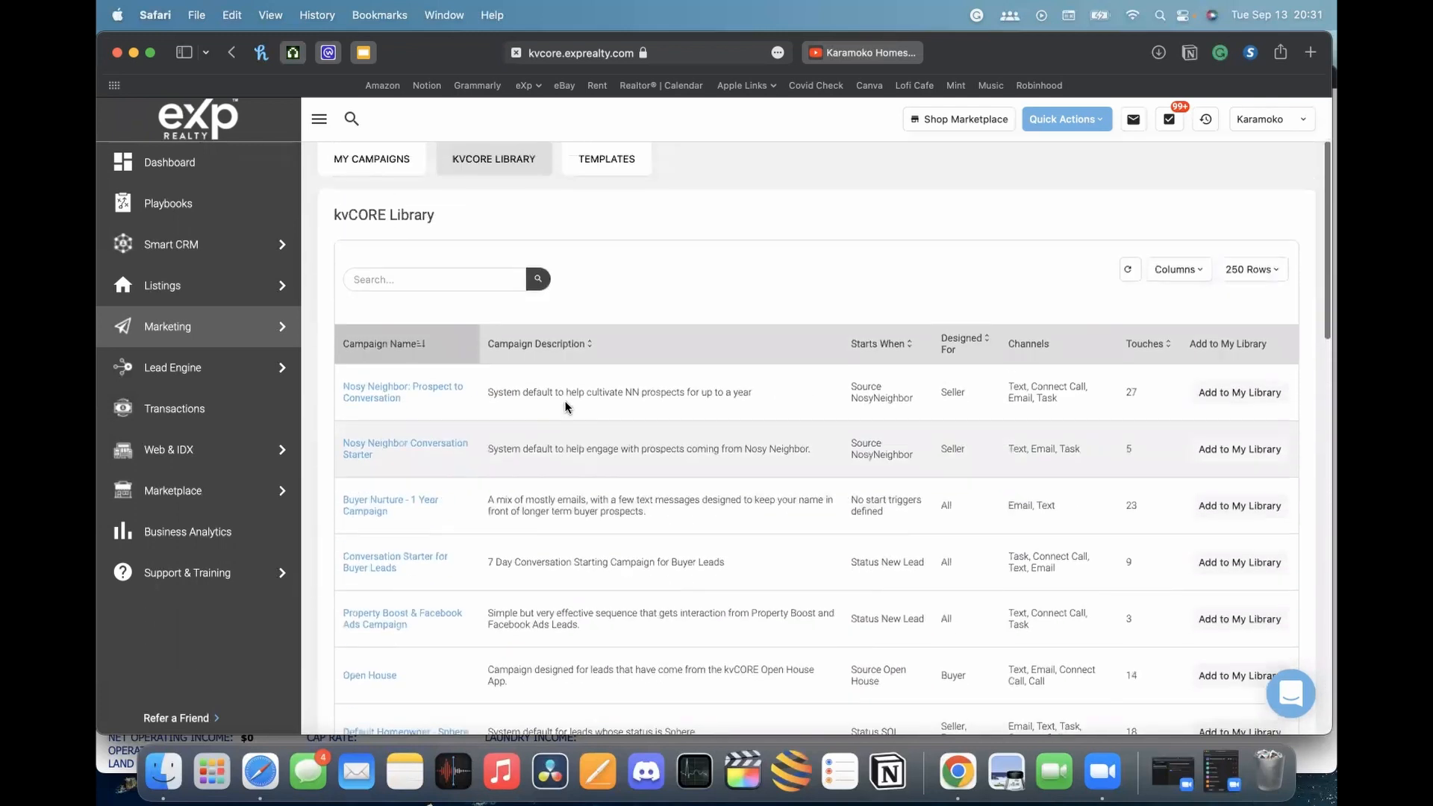
click(388, 248)
scroll(546, 407, down, 5)
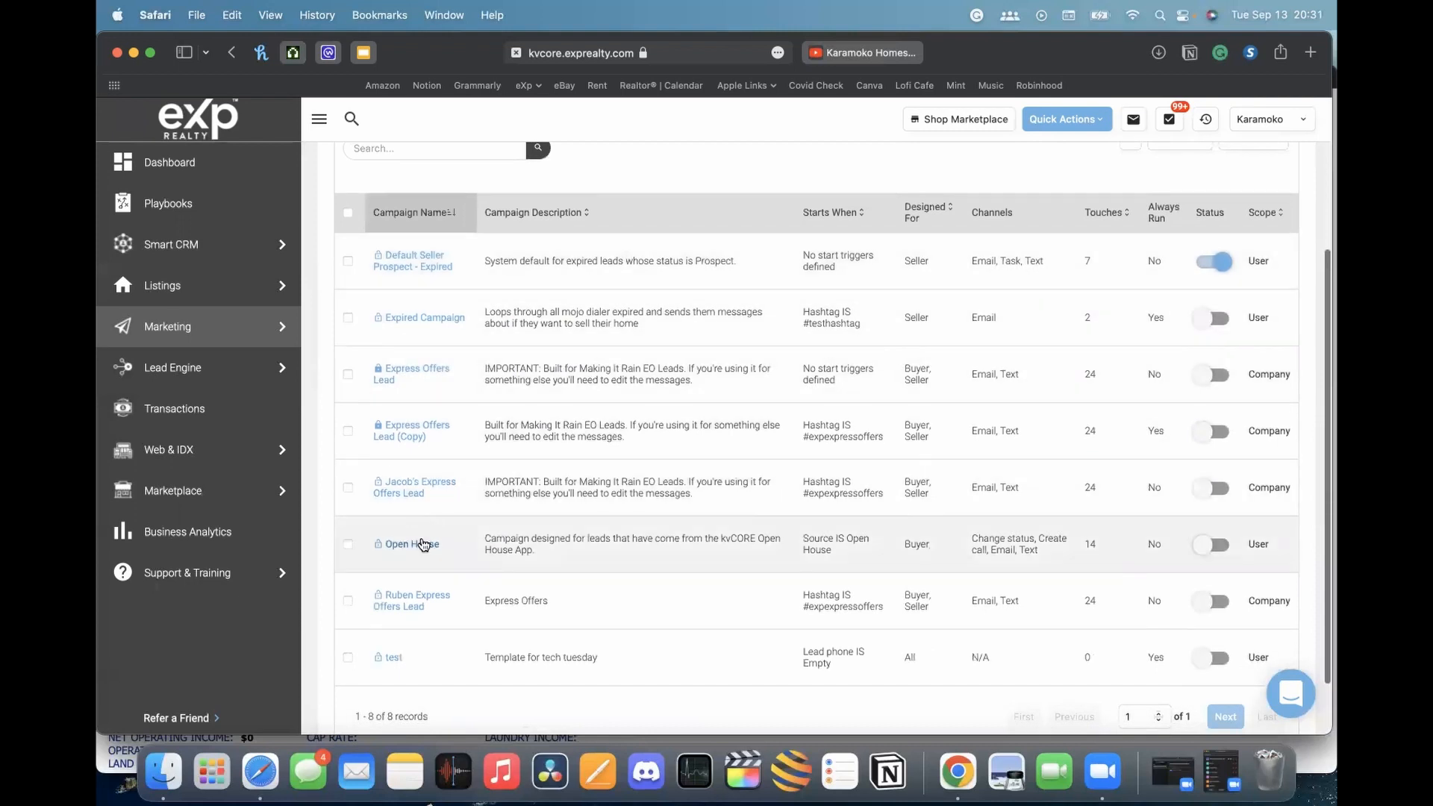
click(415, 546)
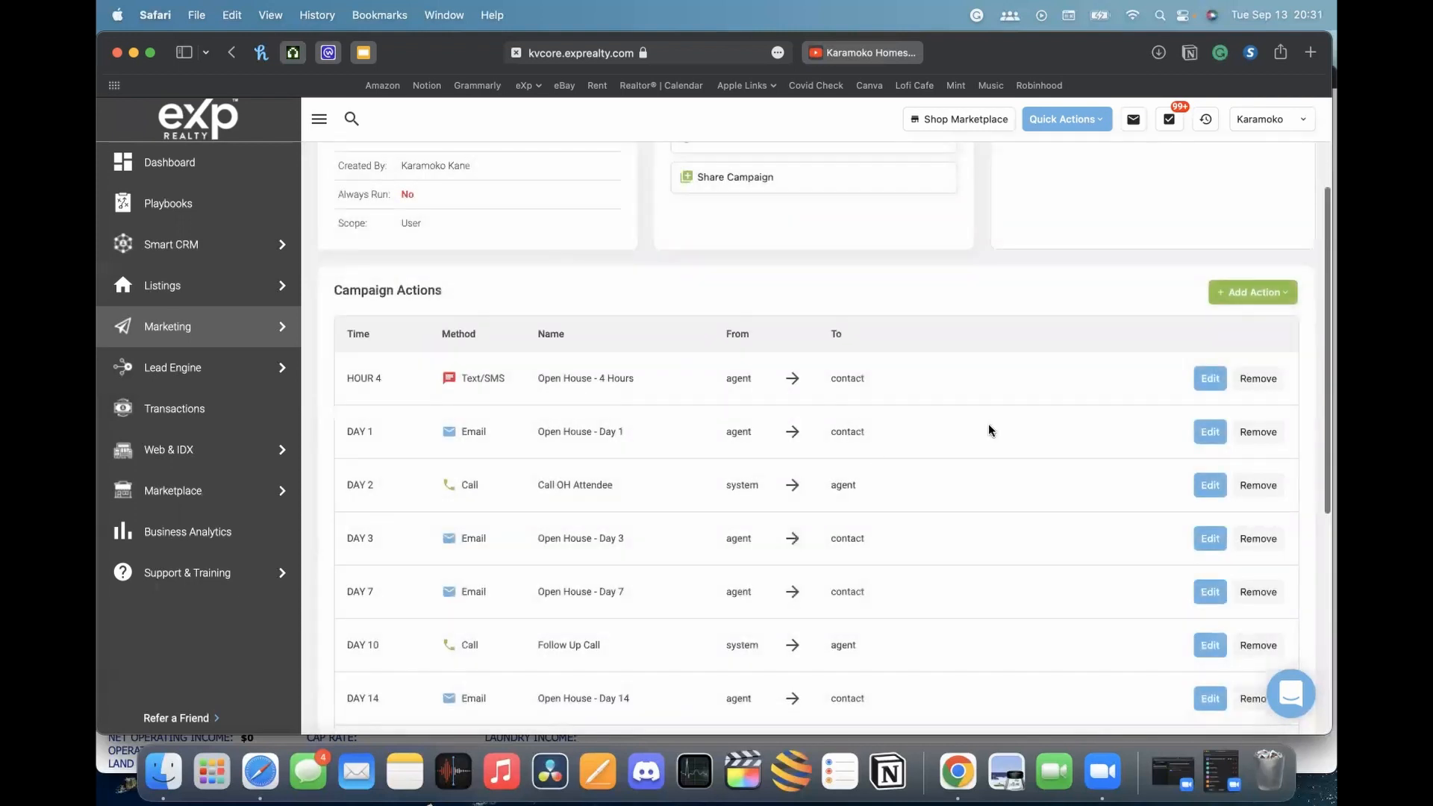
click(1210, 378)
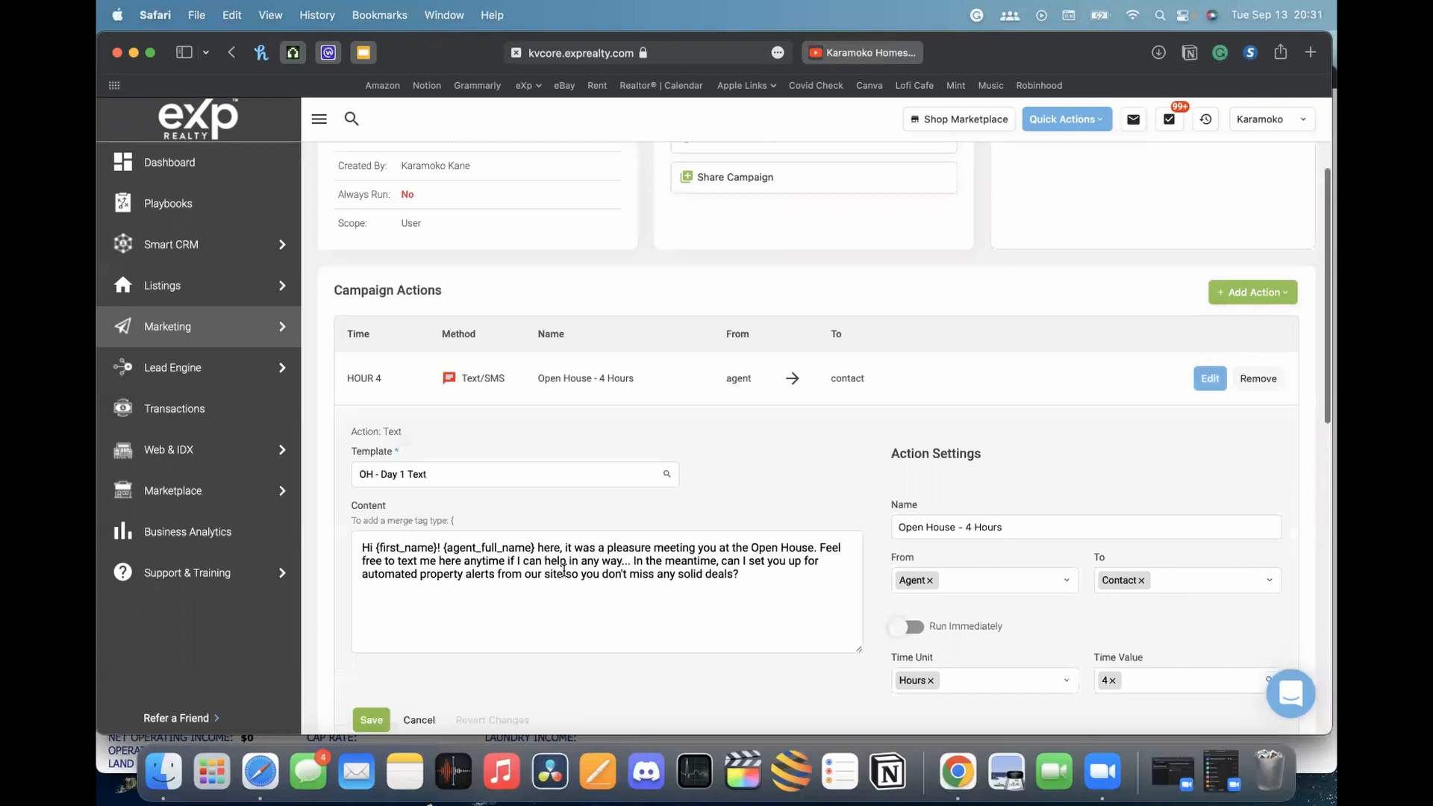
scroll(575, 579, down, 1)
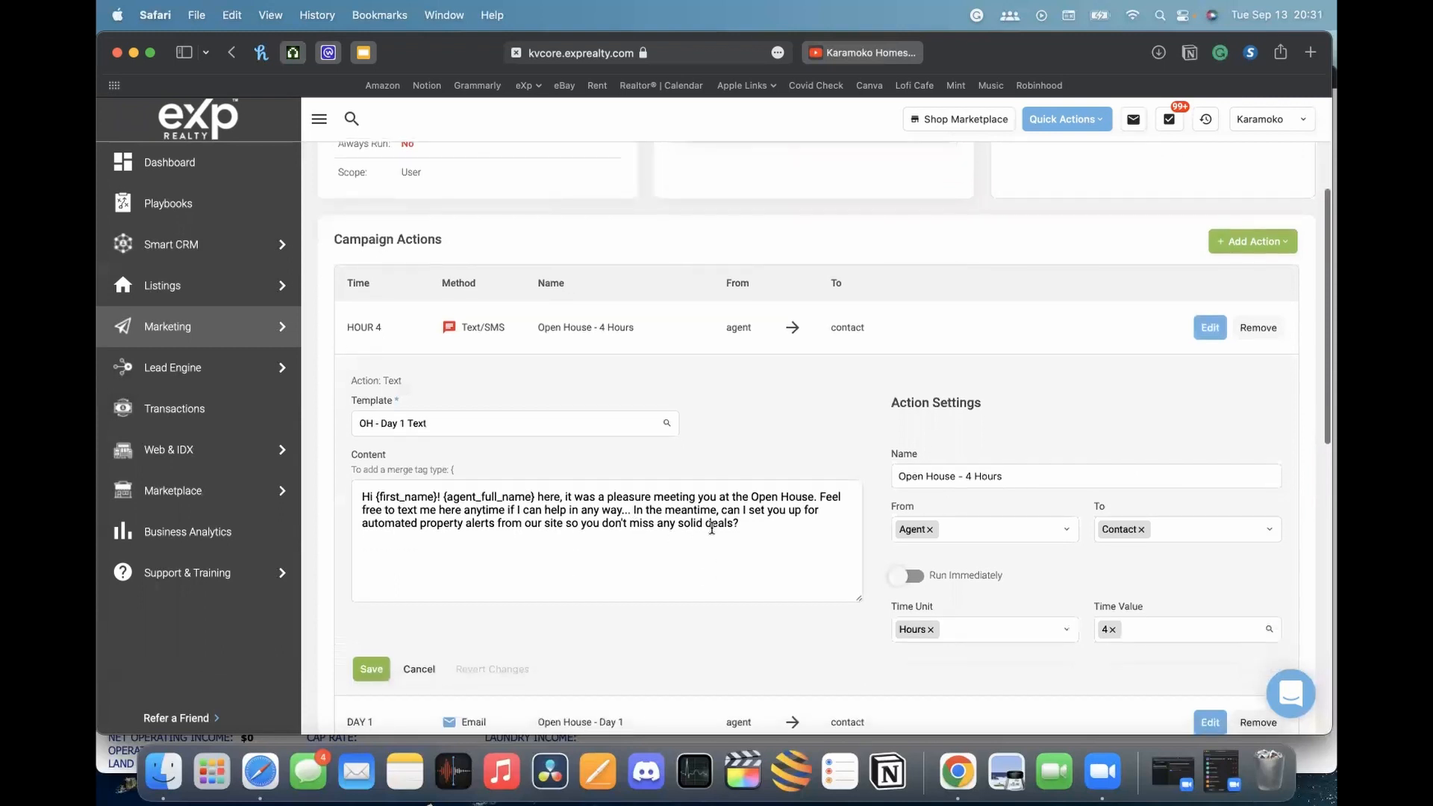
scroll(598, 521, down, 6)
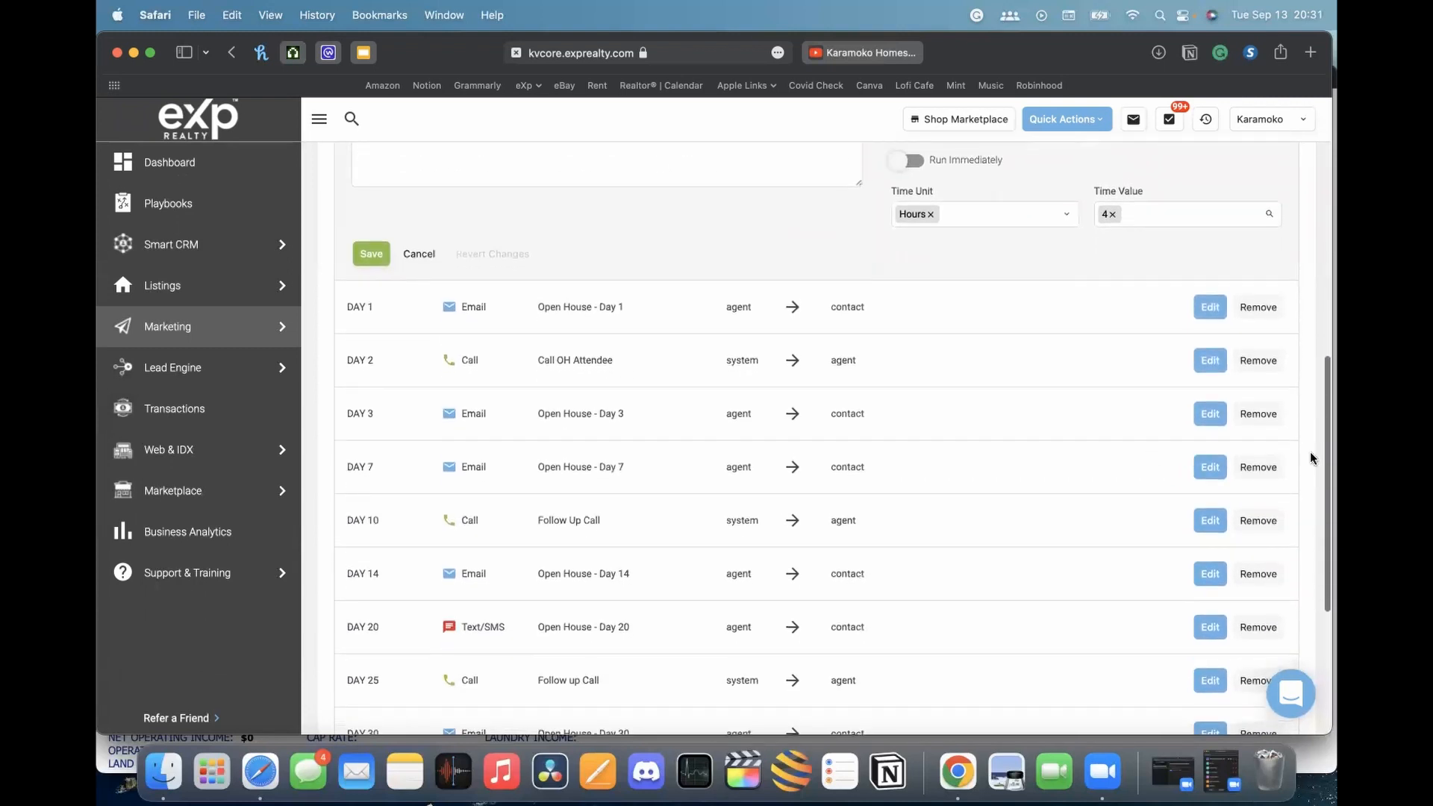
scroll(1164, 478, up, 4)
scroll(955, 419, up, 6)
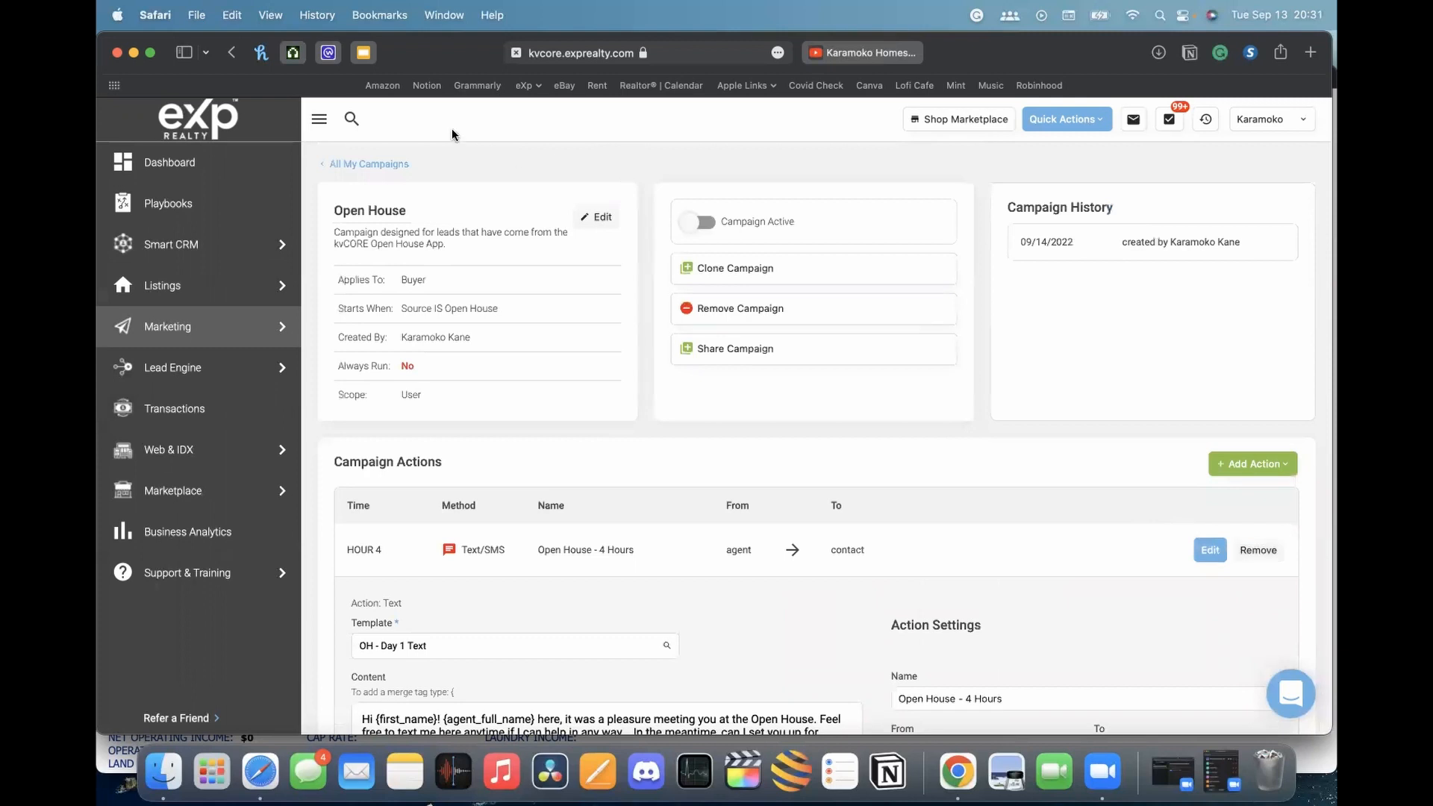
click(365, 163)
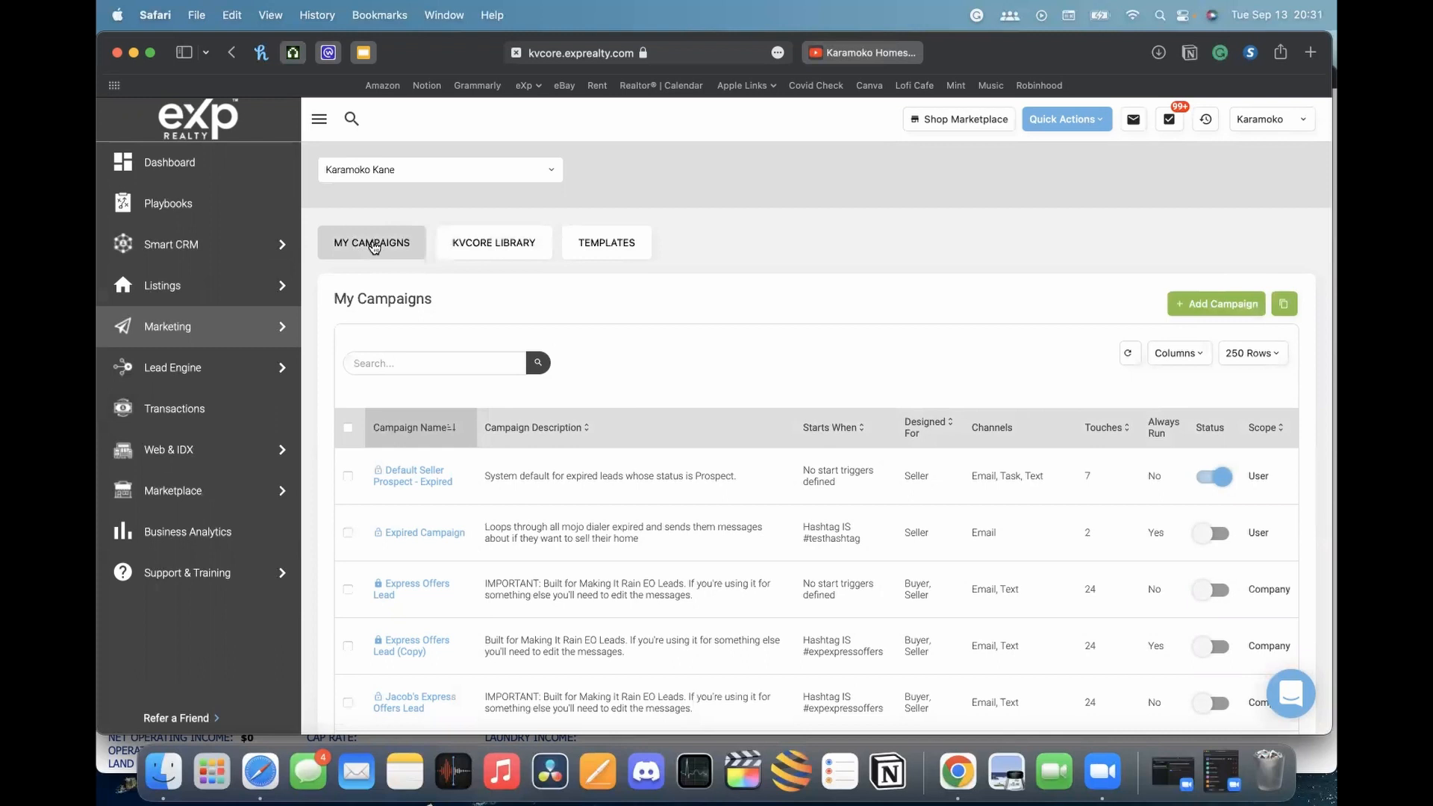
Begin a new campaign via Add Campaign and pick Lead is New under Start Campaign When
click(1196, 307)
scroll(809, 398, down, 2)
scroll(812, 400, up, 2)
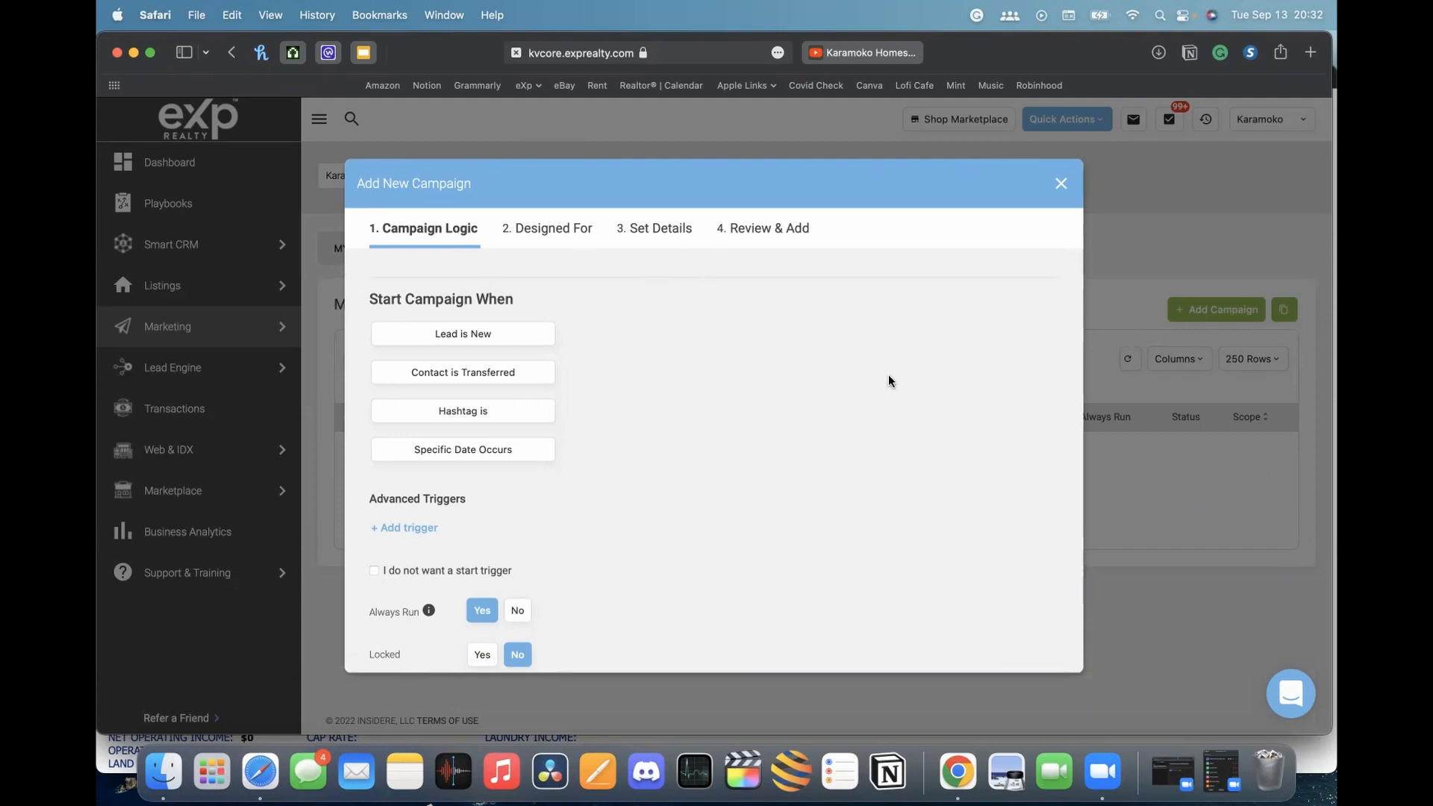
drag(371, 297, 477, 297)
click(500, 296)
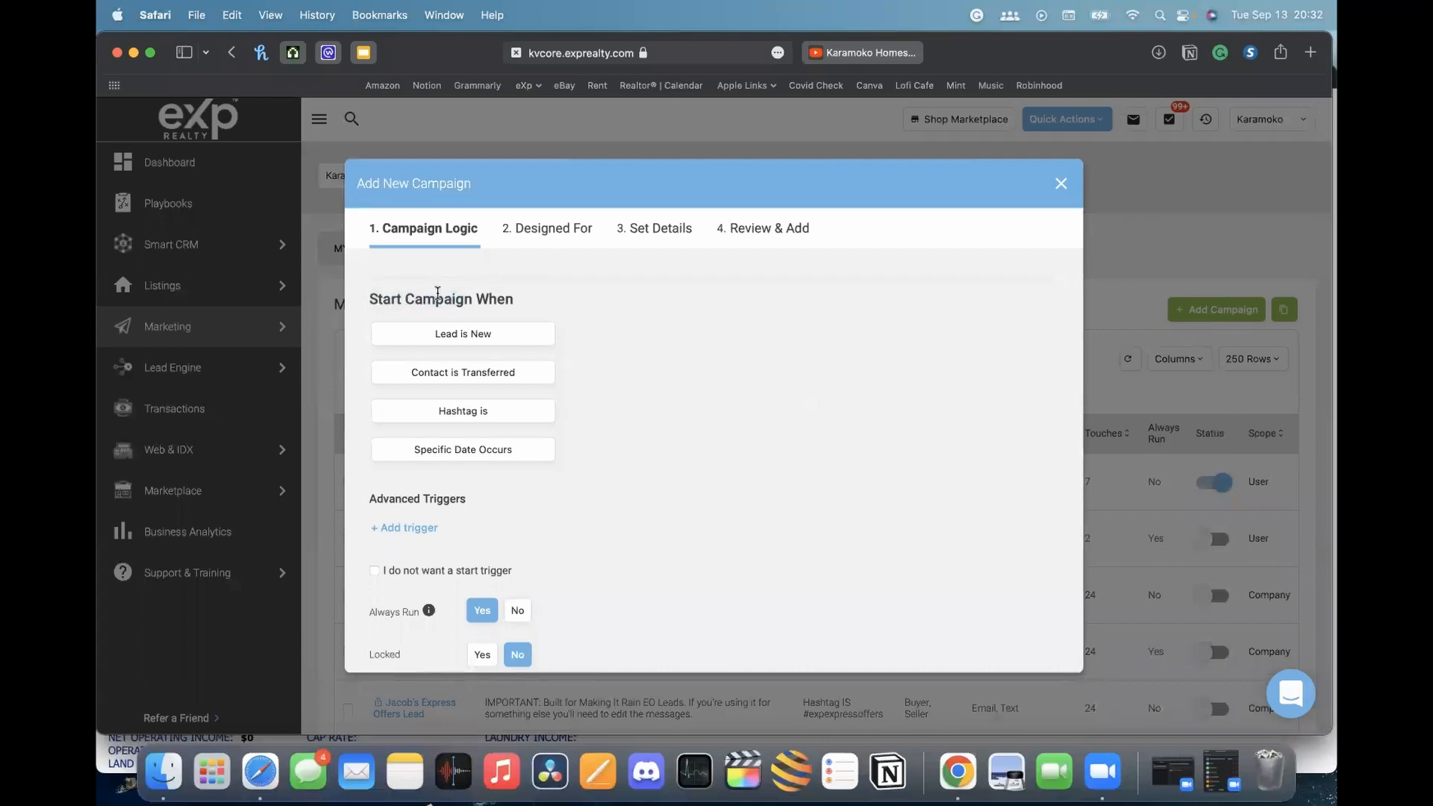
click(441, 339)
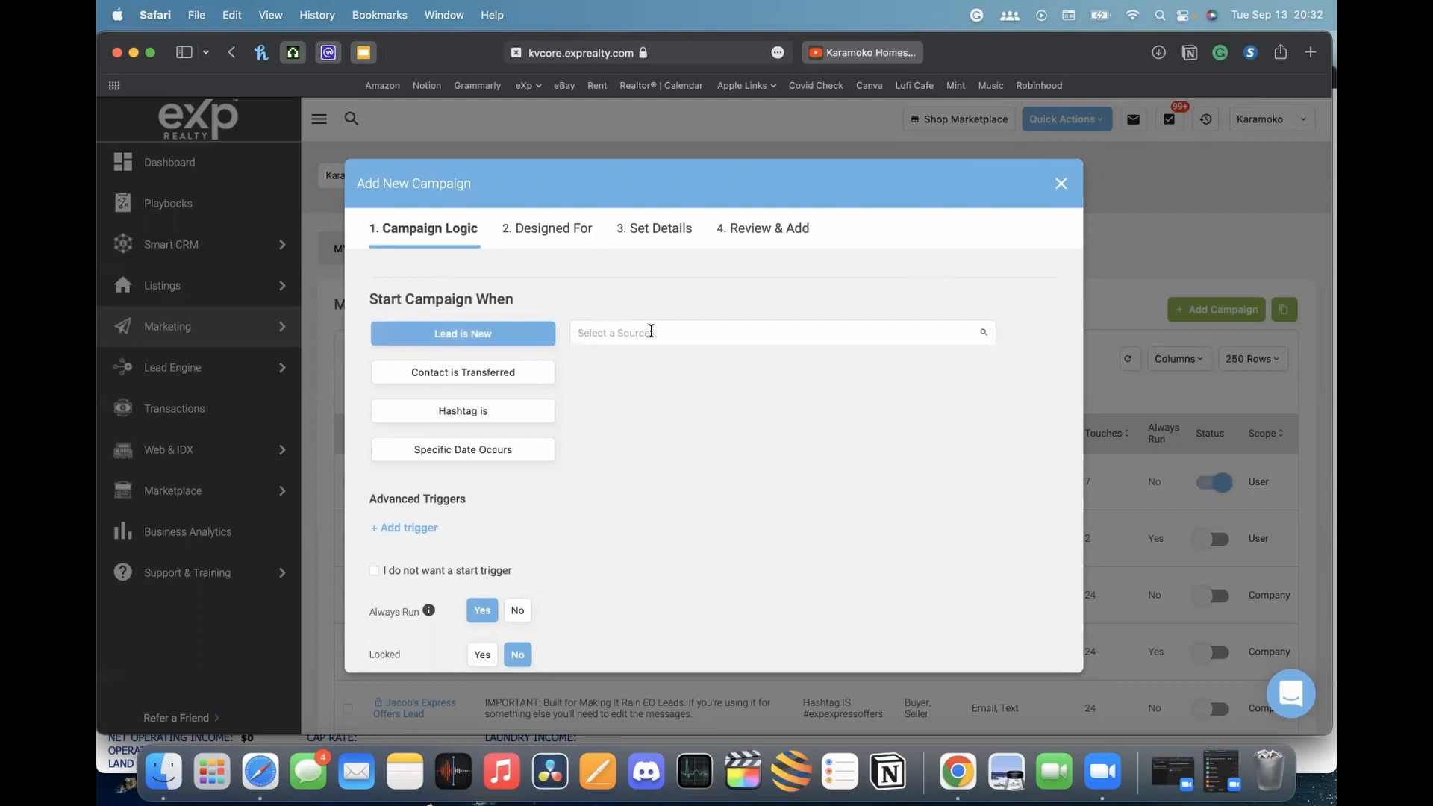
Try Contact is Transferred, set the start trigger to Hashtag is, then switch to the YouTube tab
click(651, 331)
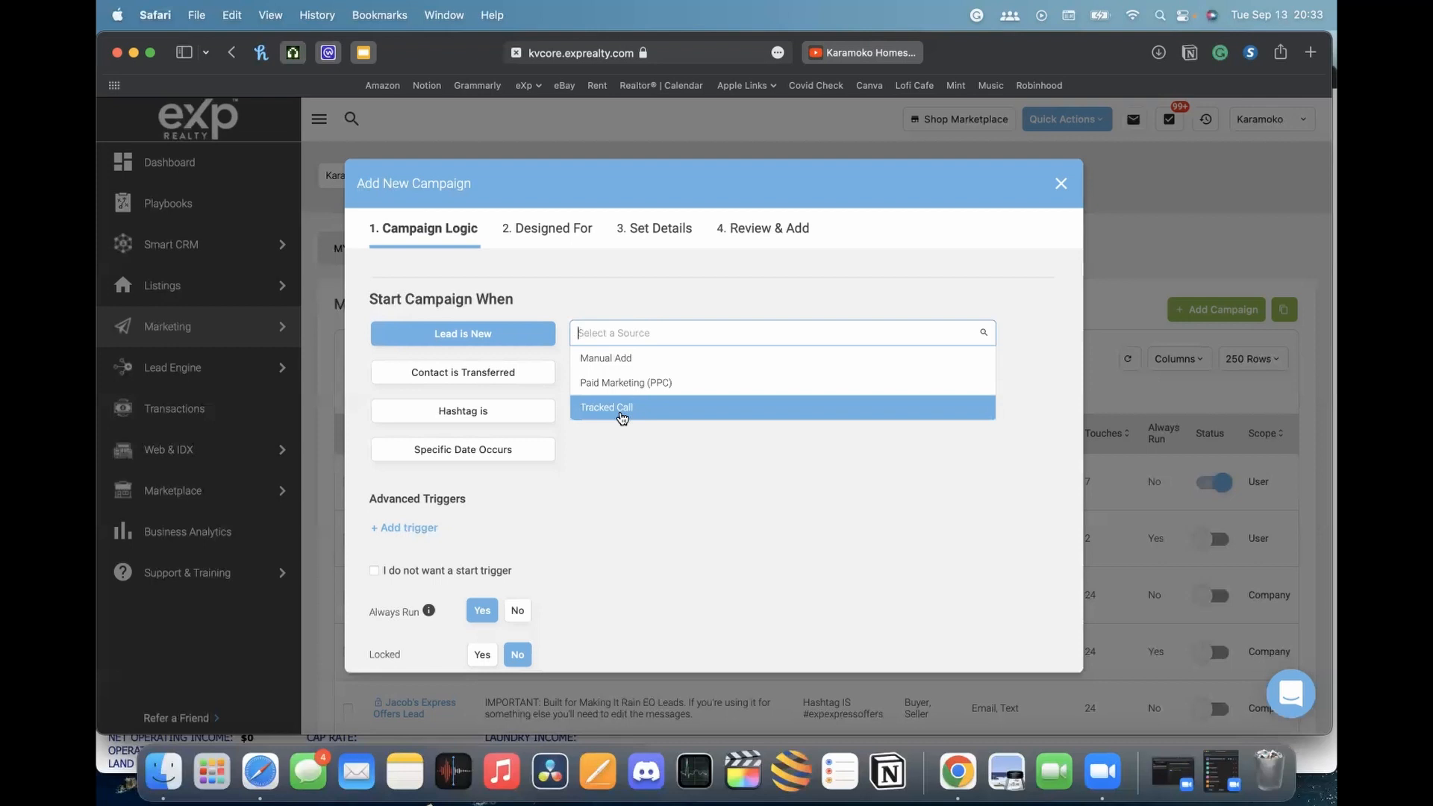
click(690, 499)
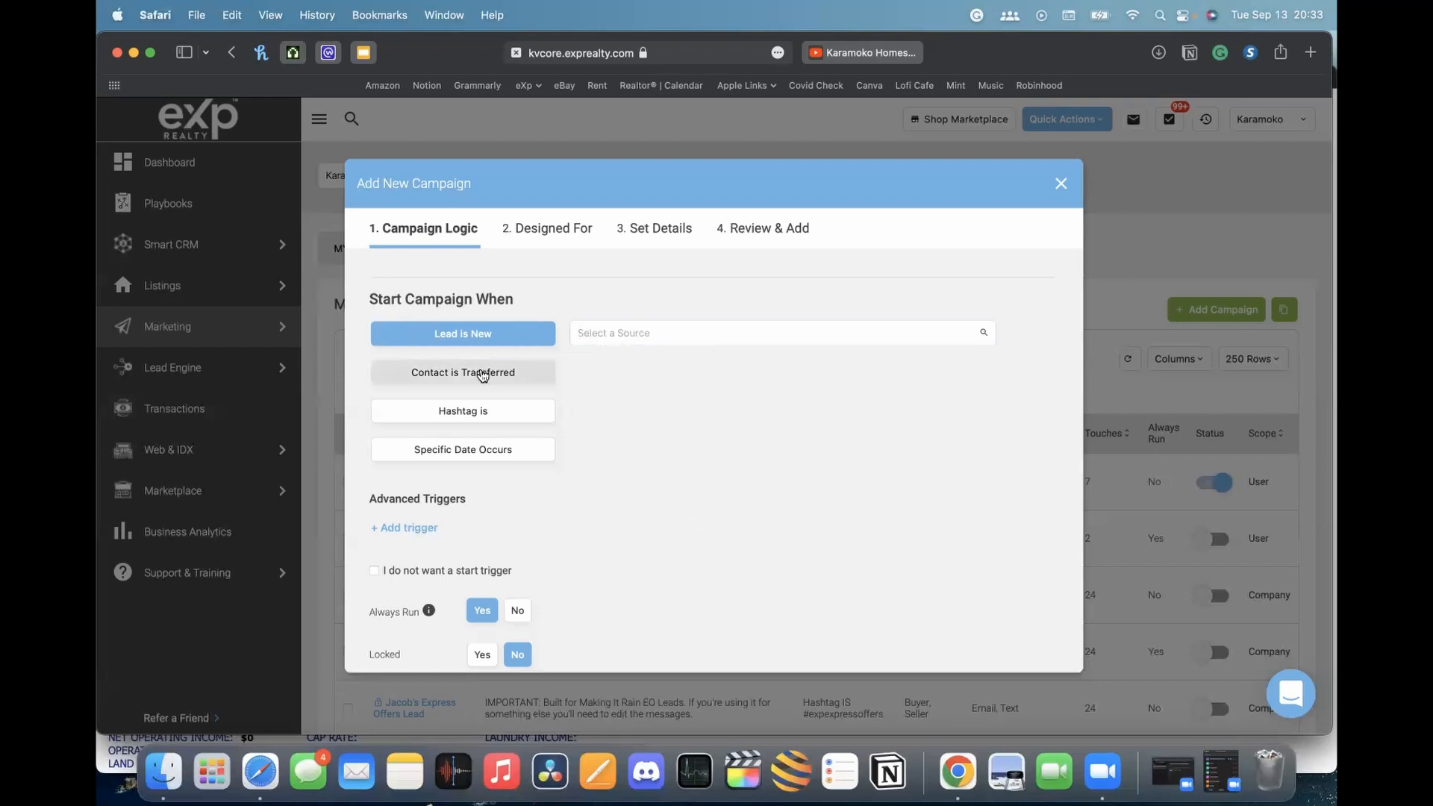
click(465, 377)
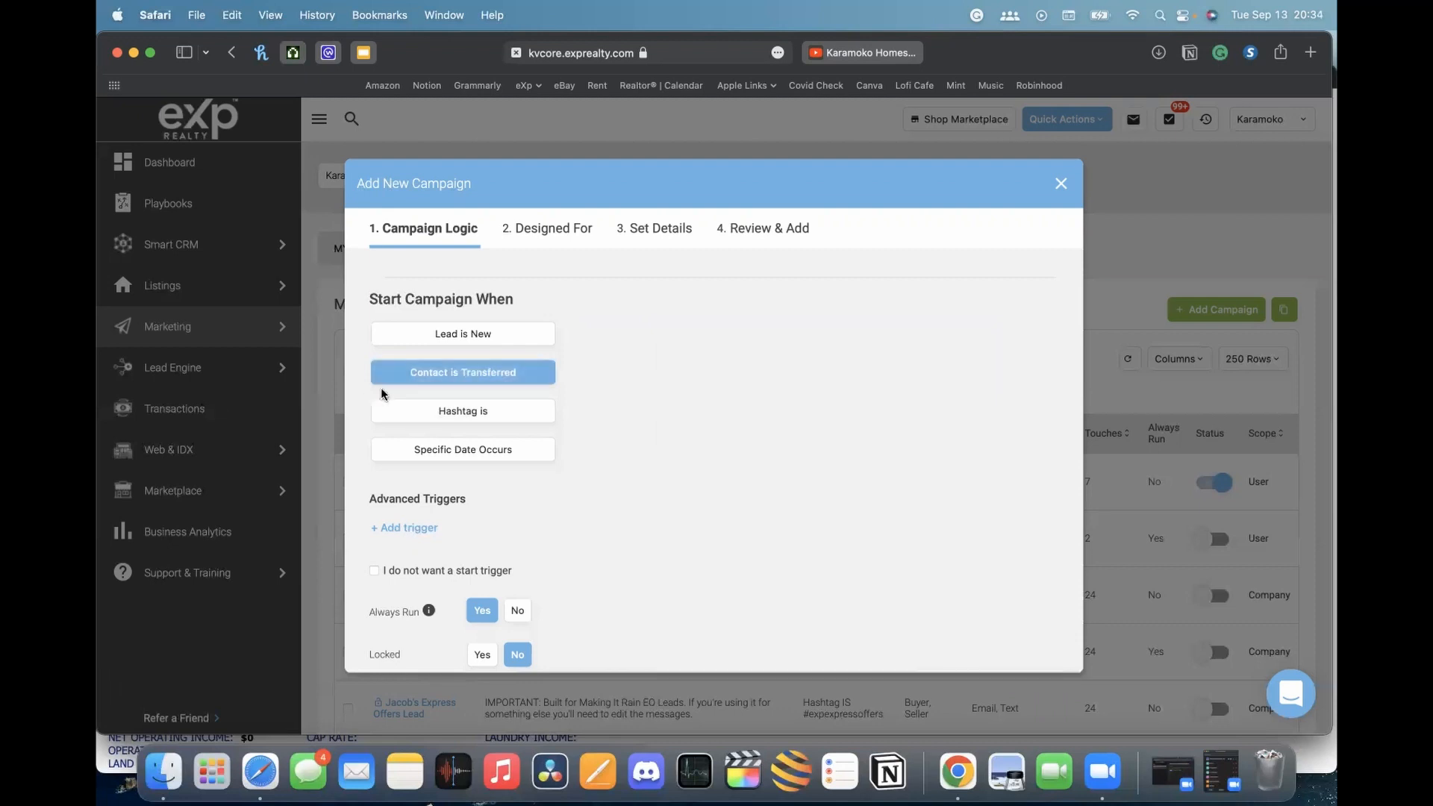
scroll(610, 375, down, 2)
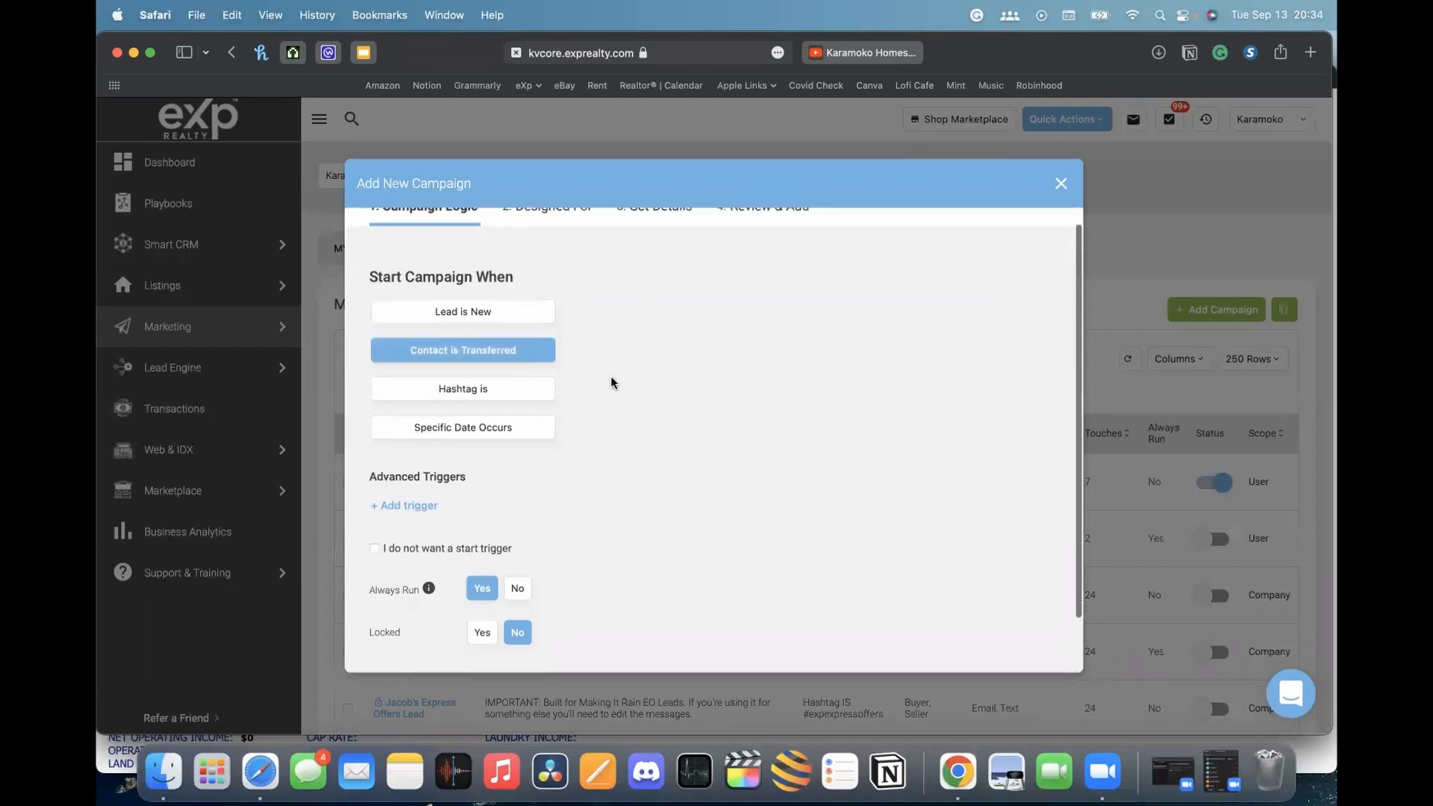
click(452, 359)
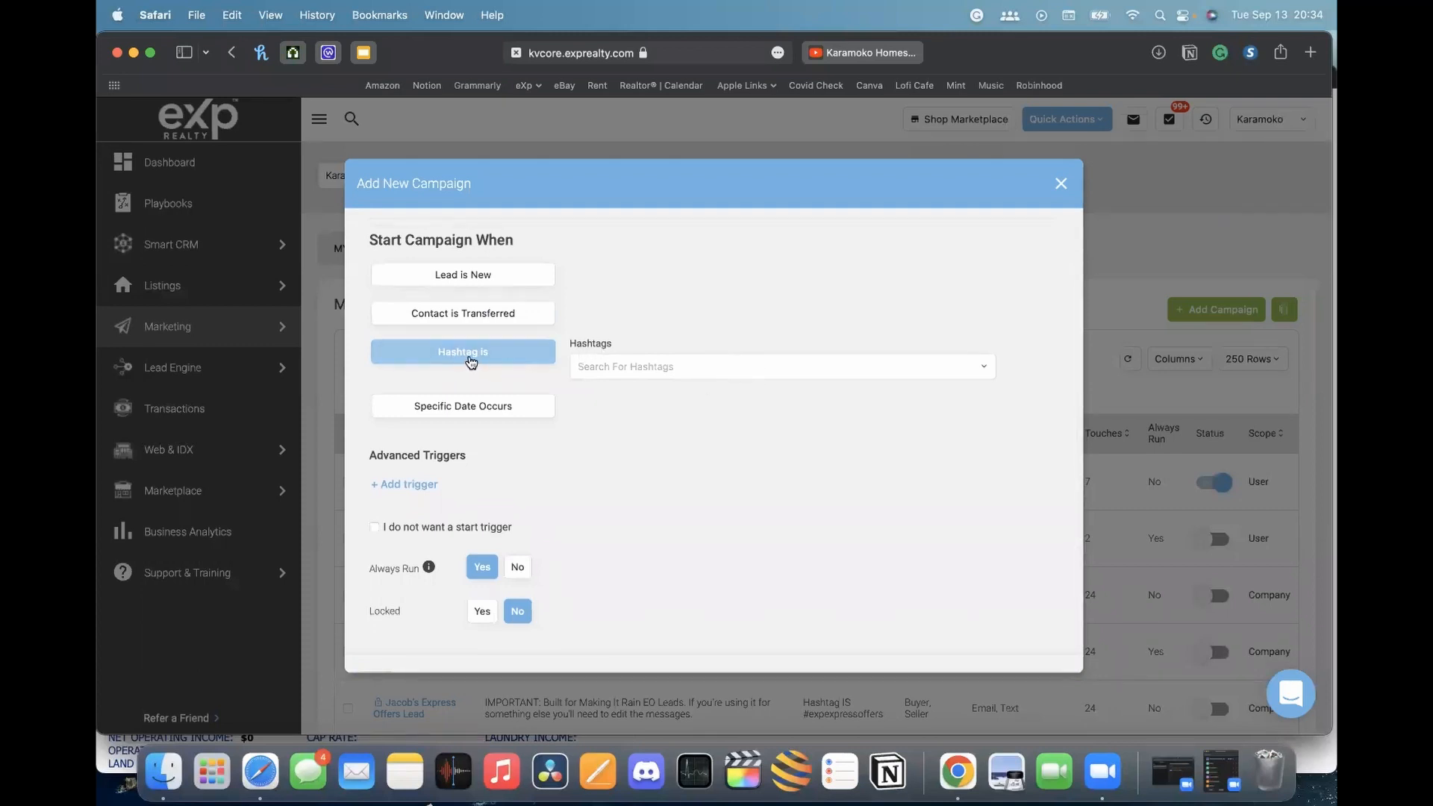
click(625, 367)
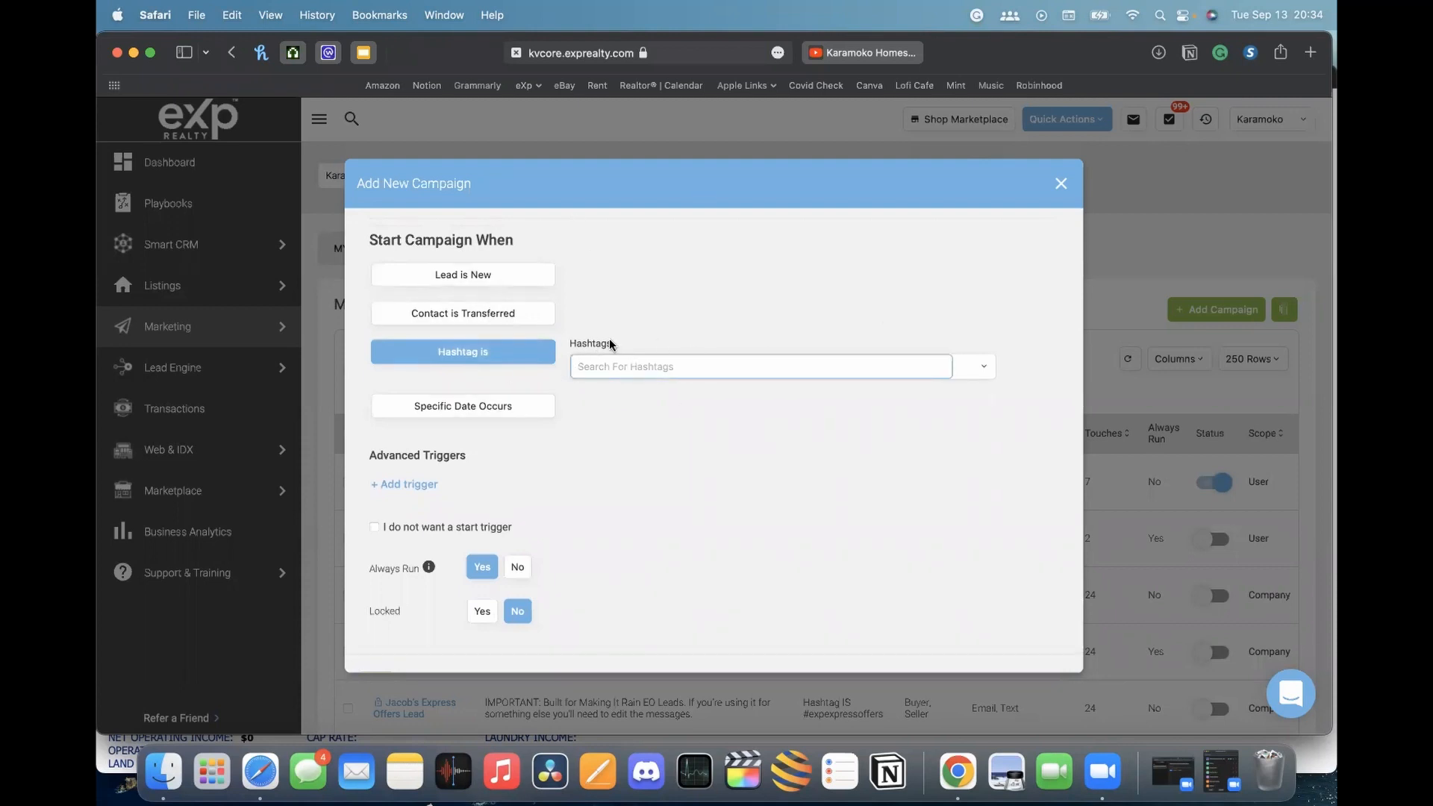
click(887, 58)
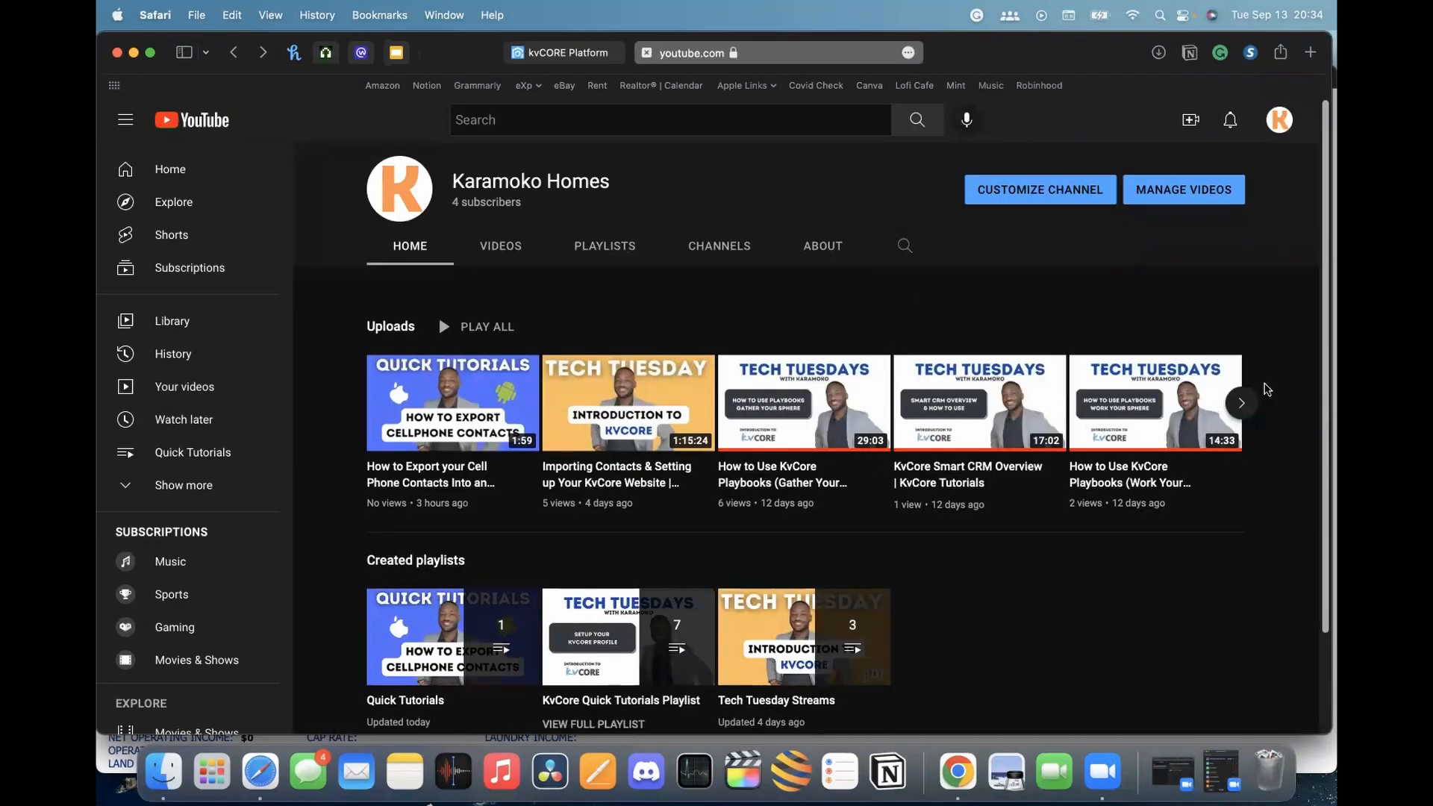
Page forward through the channel's uploads, then return to the kvCORE campaign dialog
click(1241, 403)
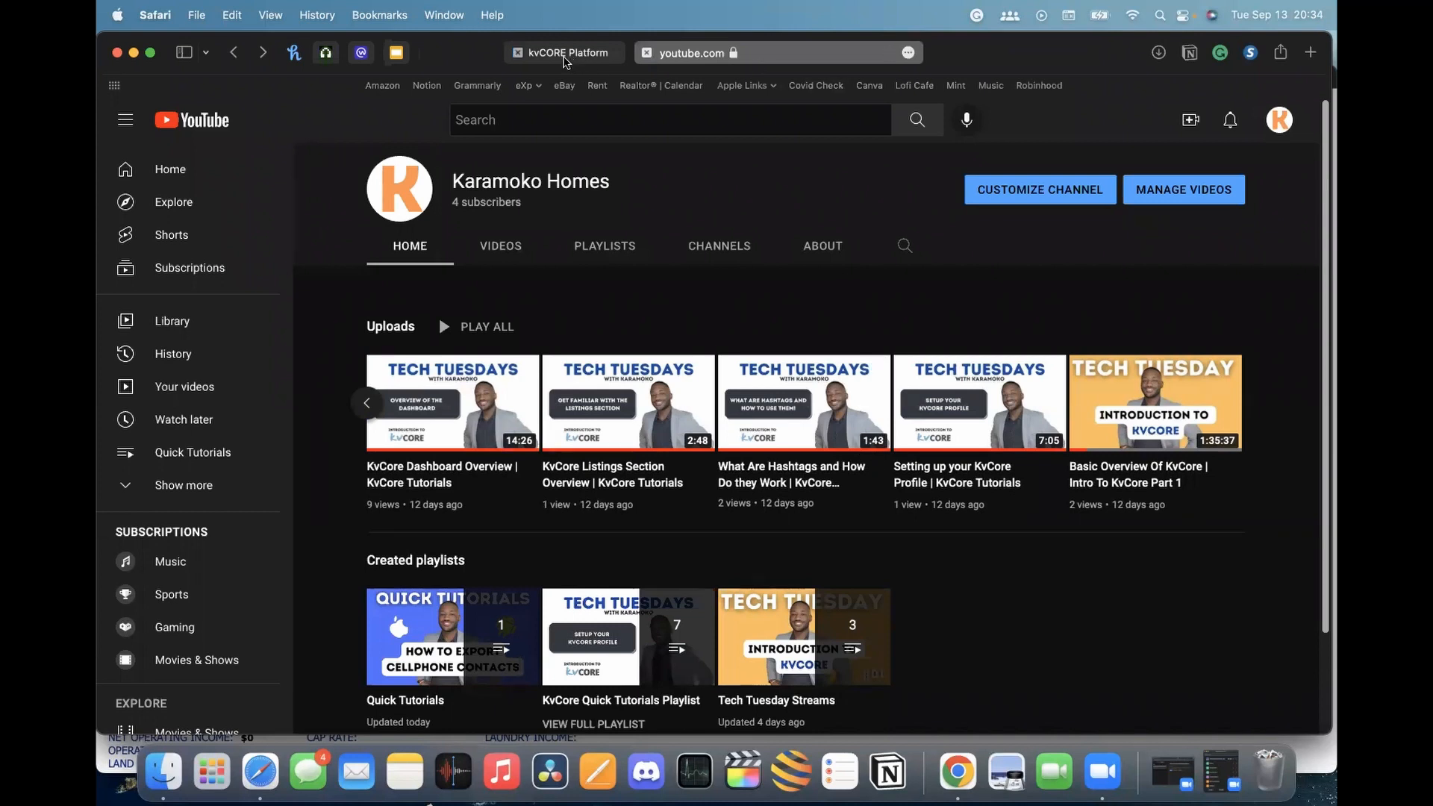
click(565, 54)
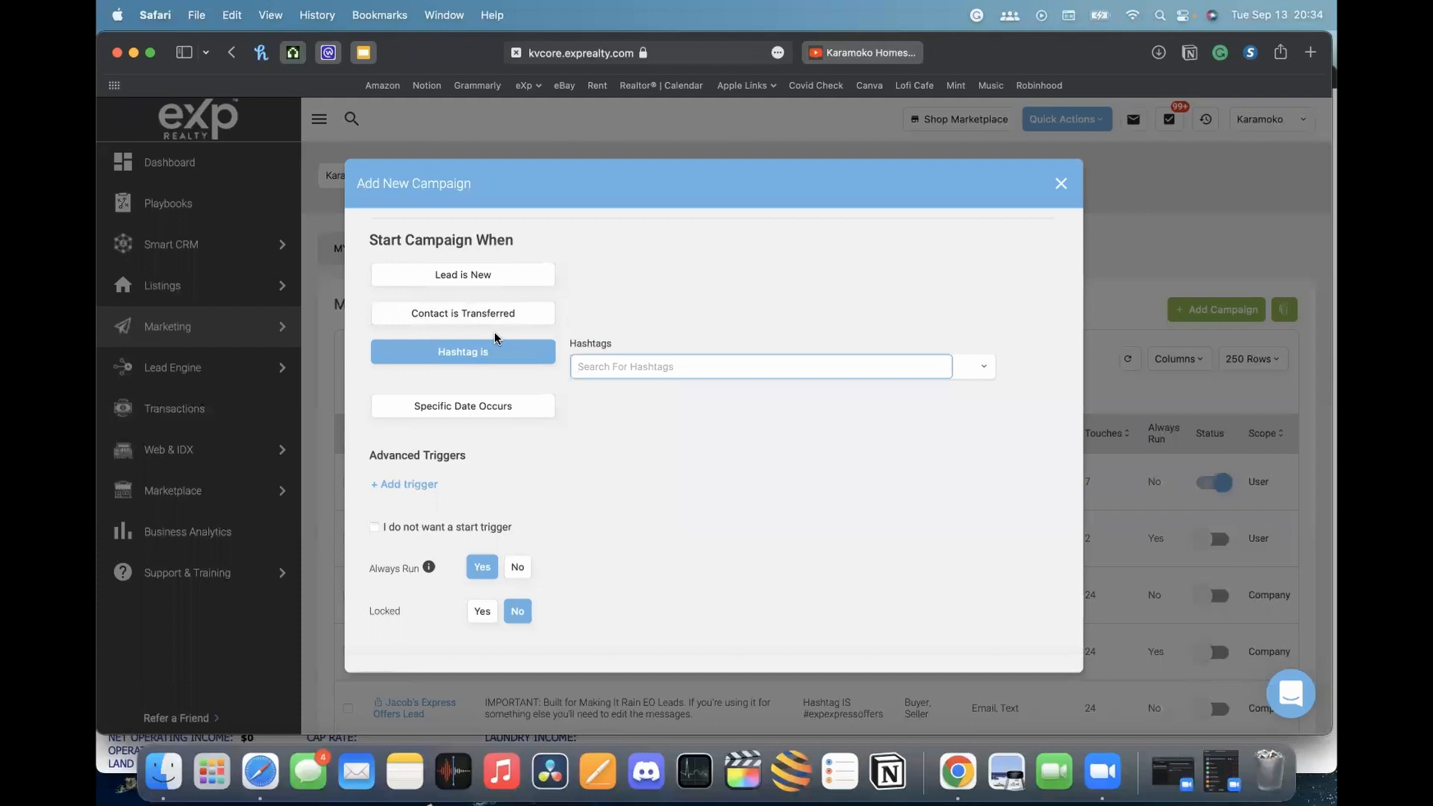
Clear the 'first' search text from the Hashtags box and close the hashtag list
text(first)
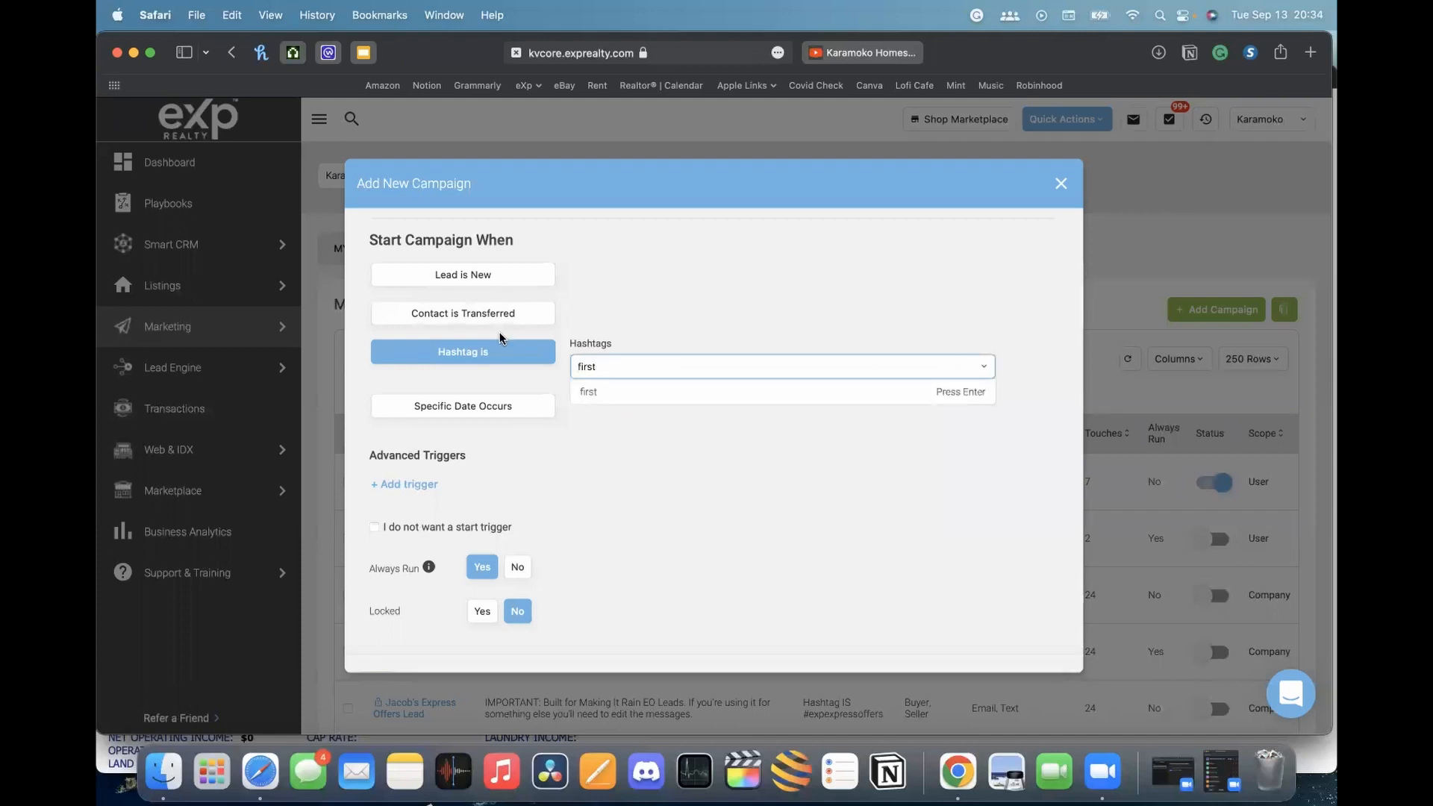
double_click(657, 366)
key(BackSpace)
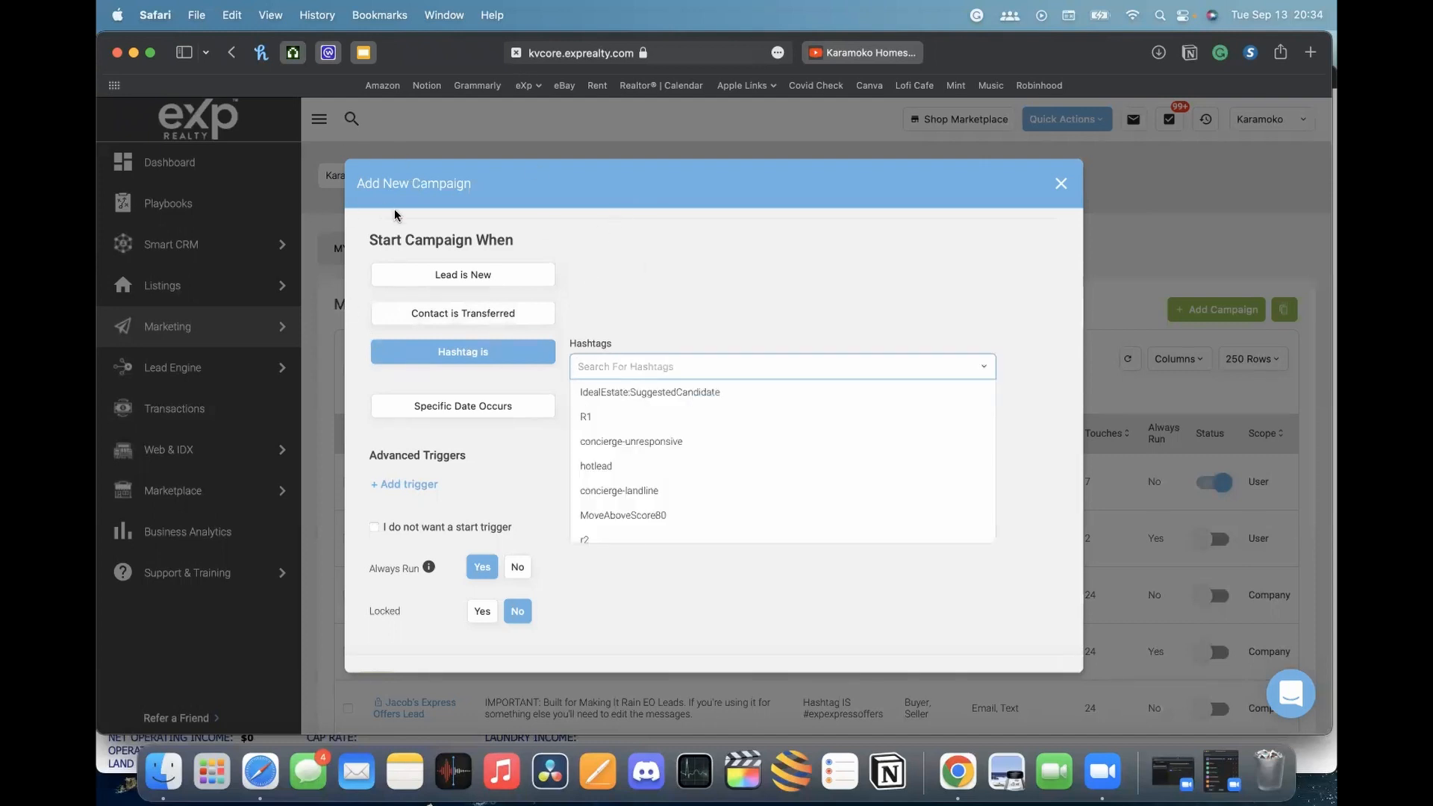
click(707, 267)
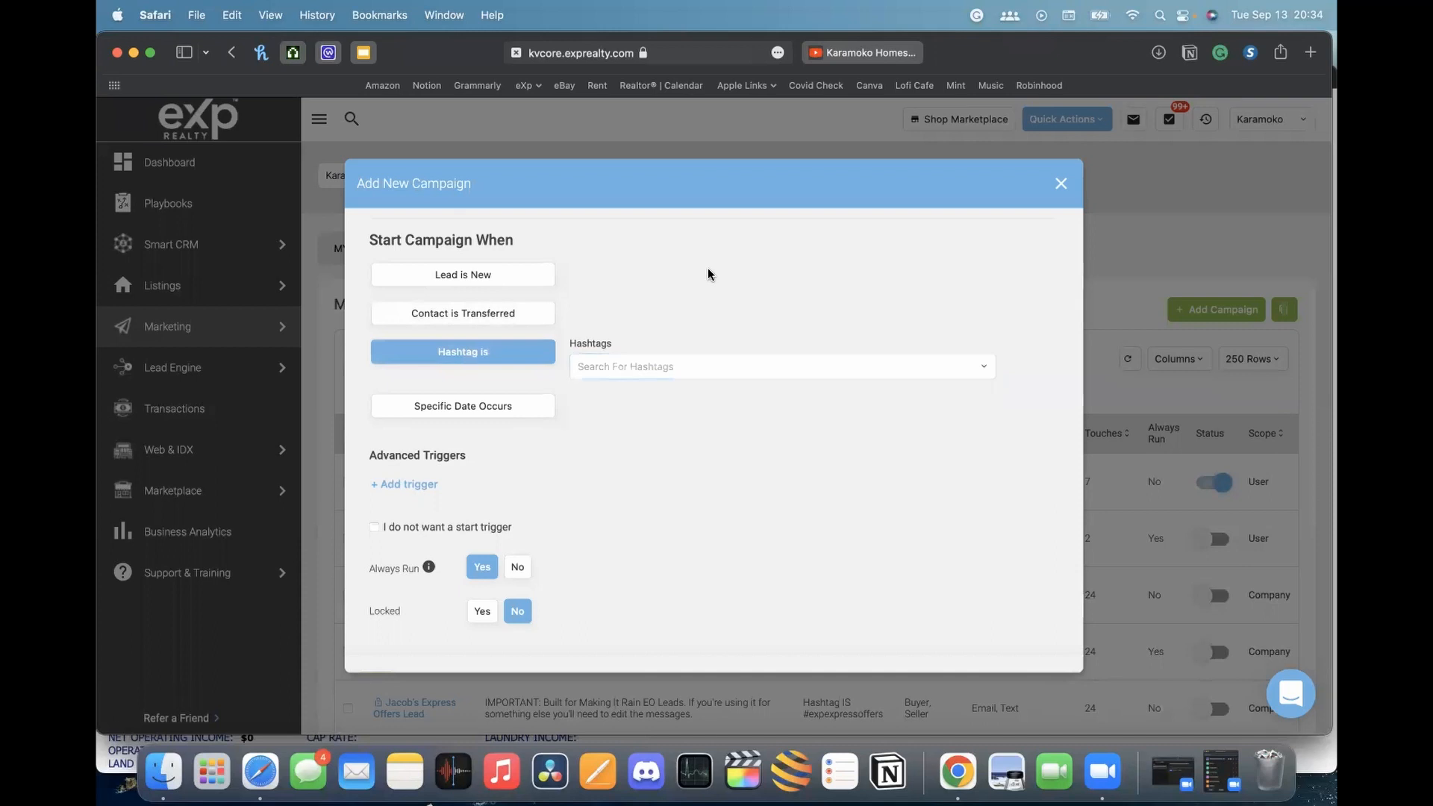
Change the start trigger to Specific Date Occurs with Birthday as the date type
scroll(593, 430, down, 1)
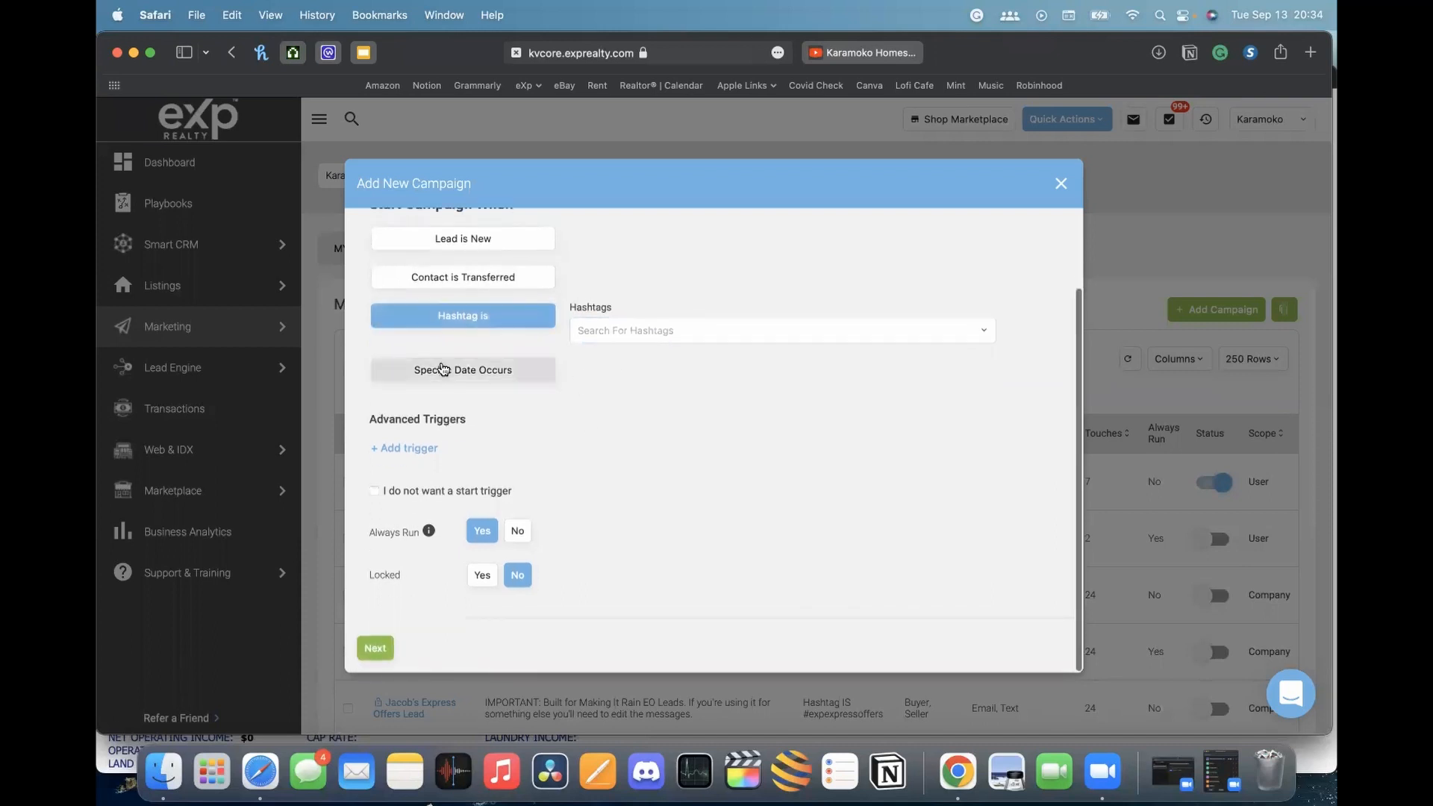
click(412, 362)
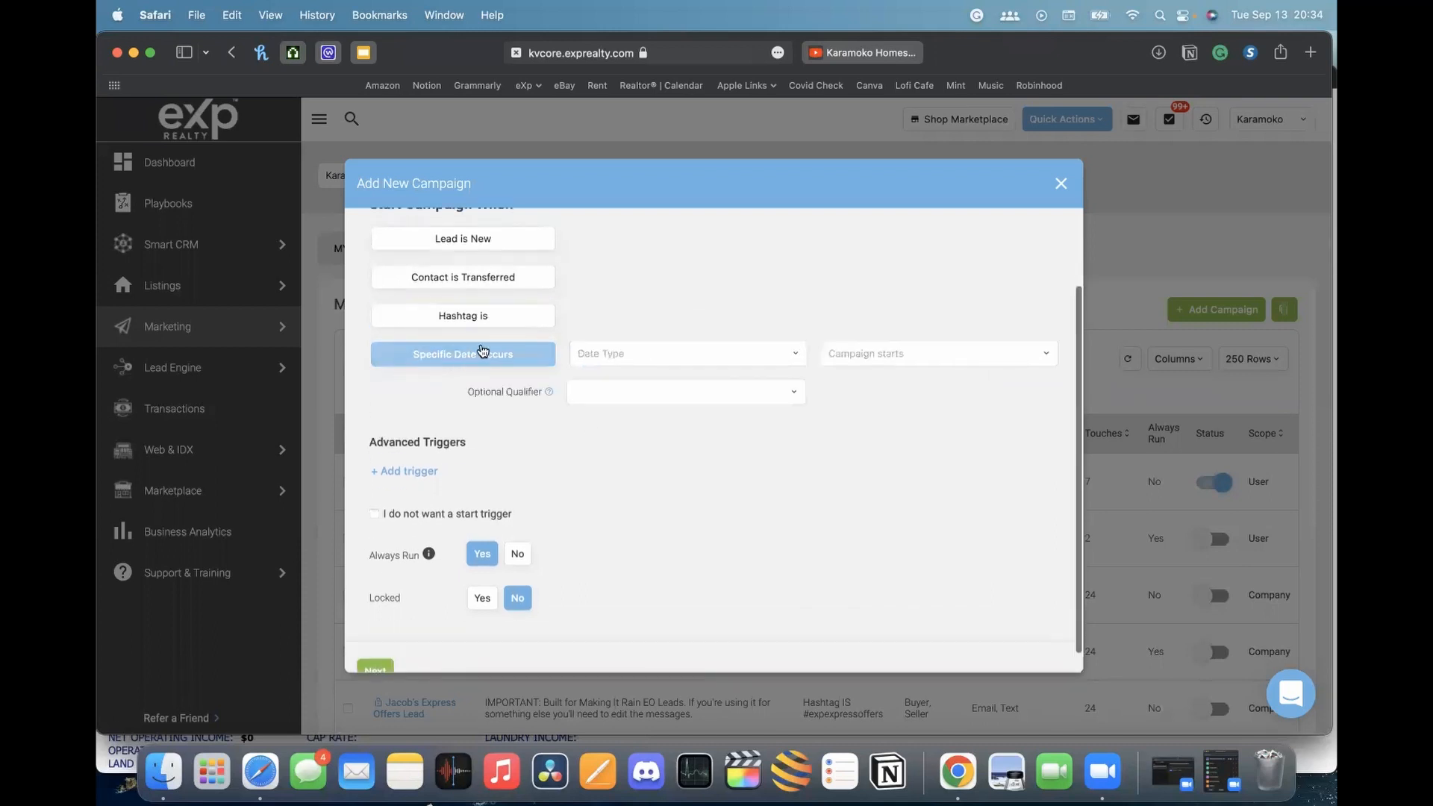
click(669, 355)
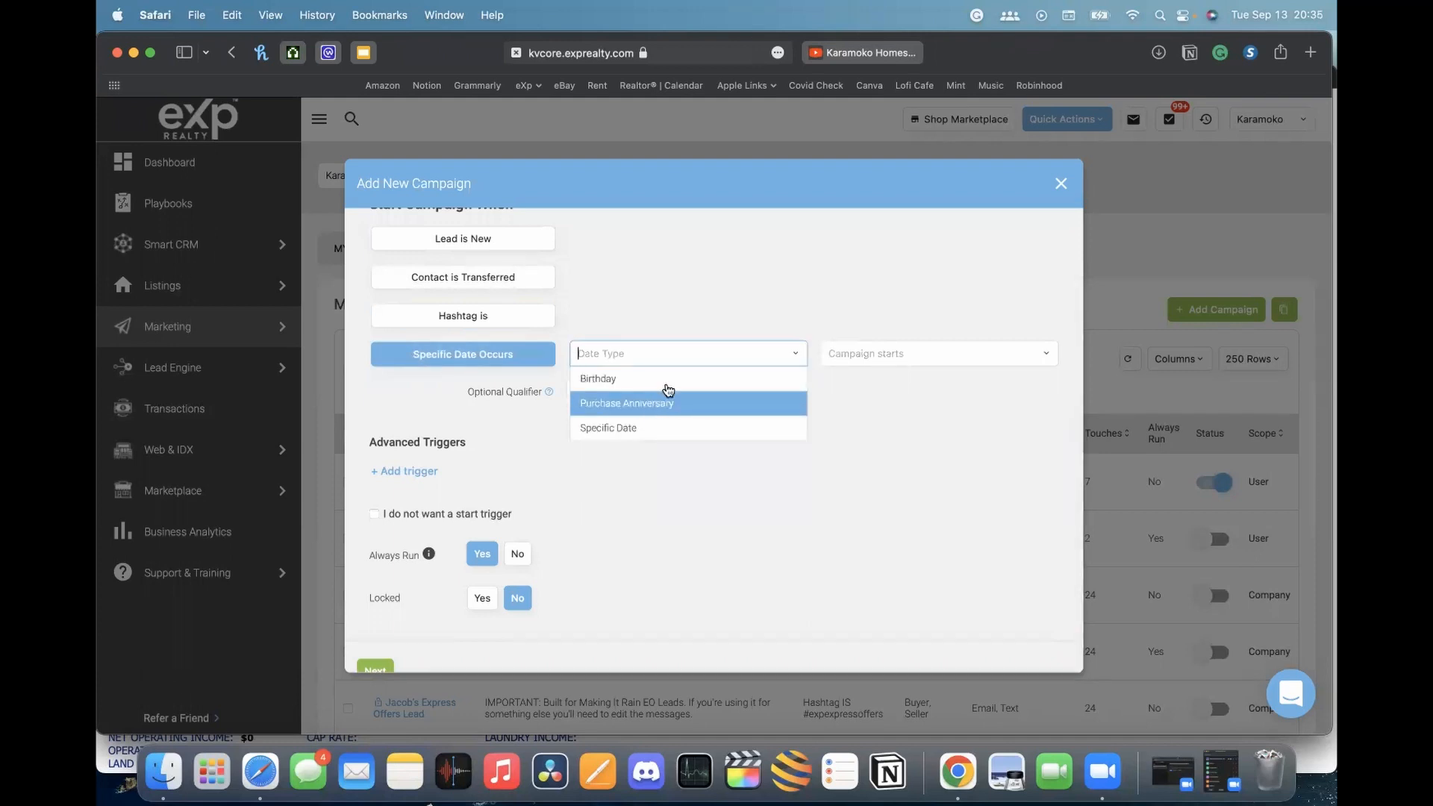
click(664, 381)
Try the Status IS NOT qualifier, then remove it, leaving no optional qualifier
click(922, 351)
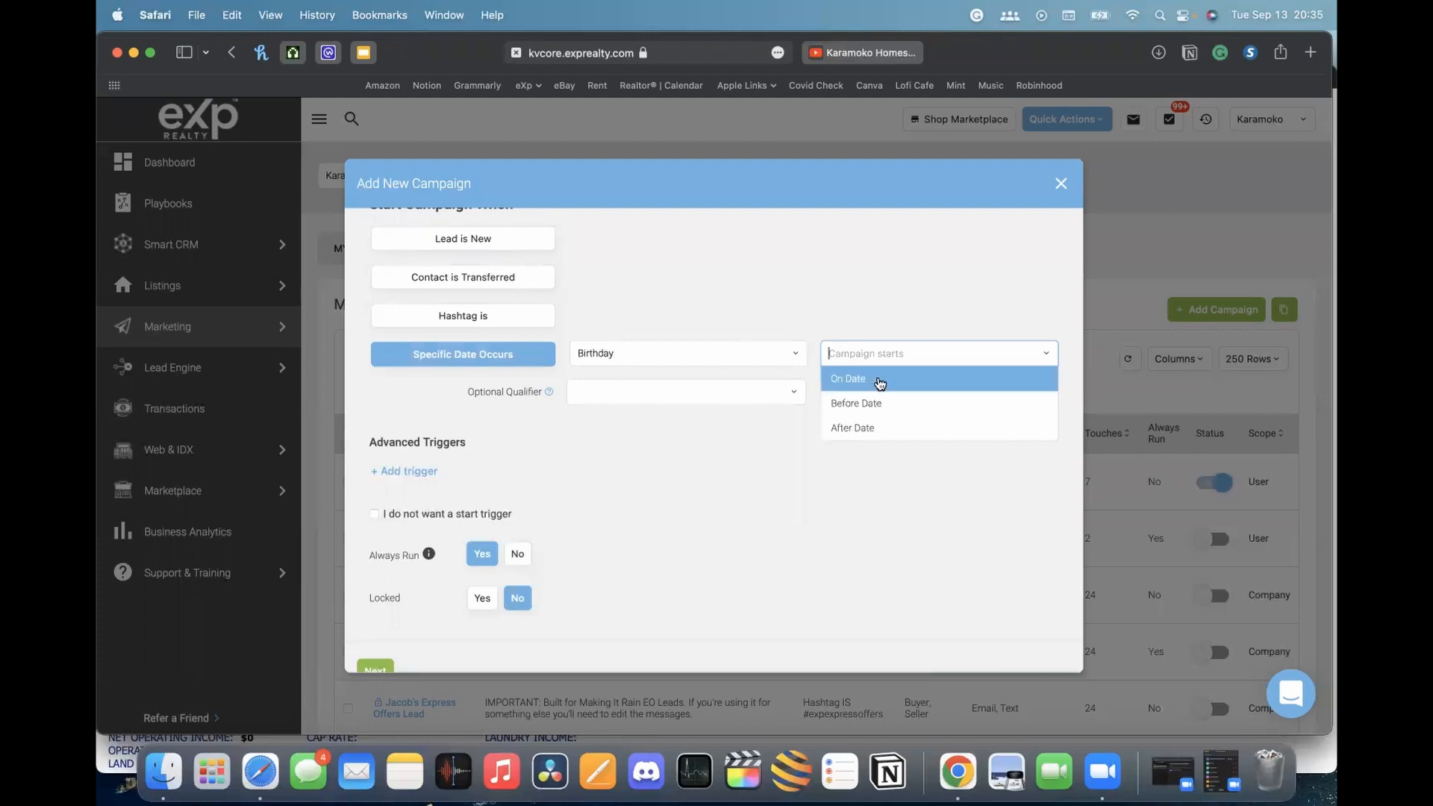
click(709, 391)
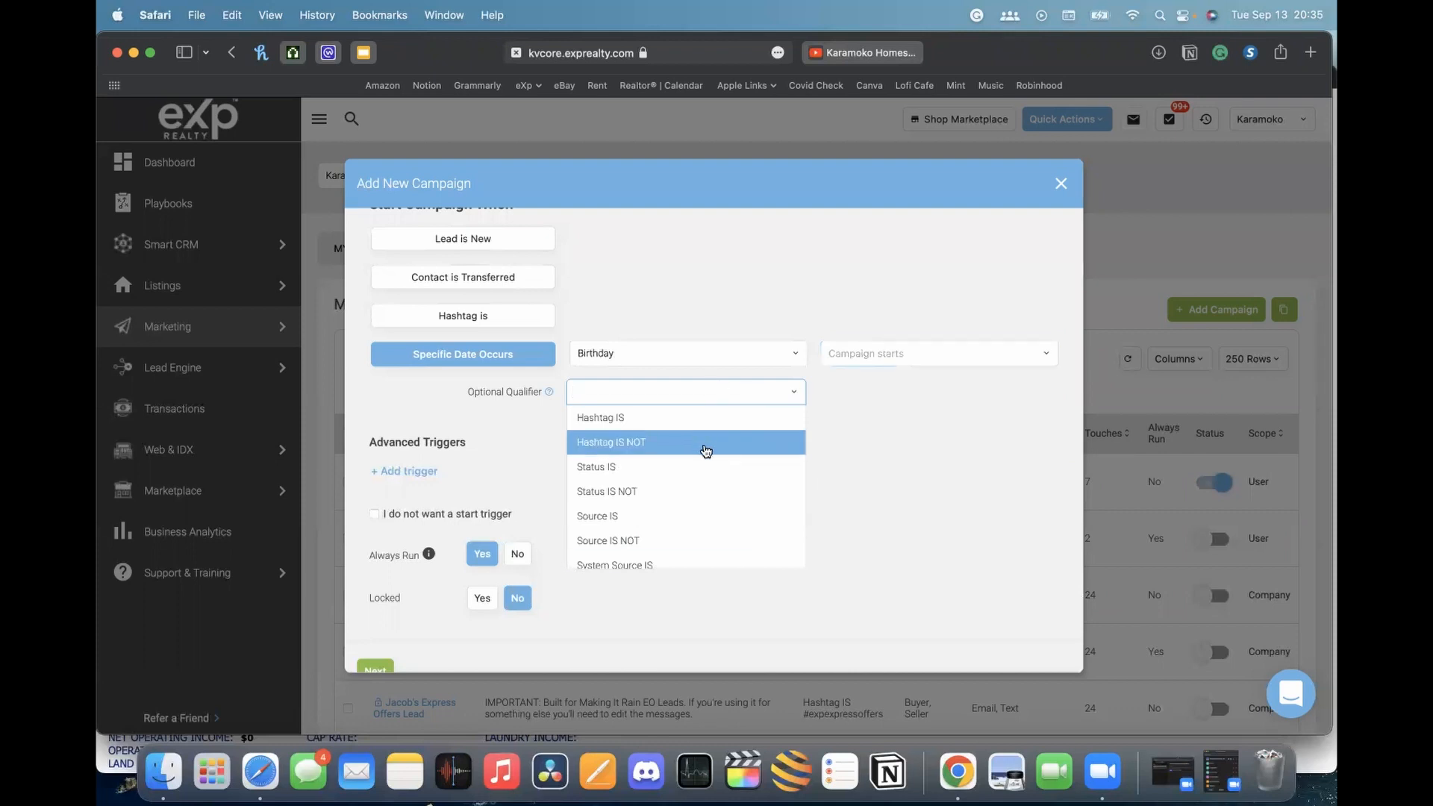
scroll(724, 479, down, 1)
scroll(678, 448, up, 2)
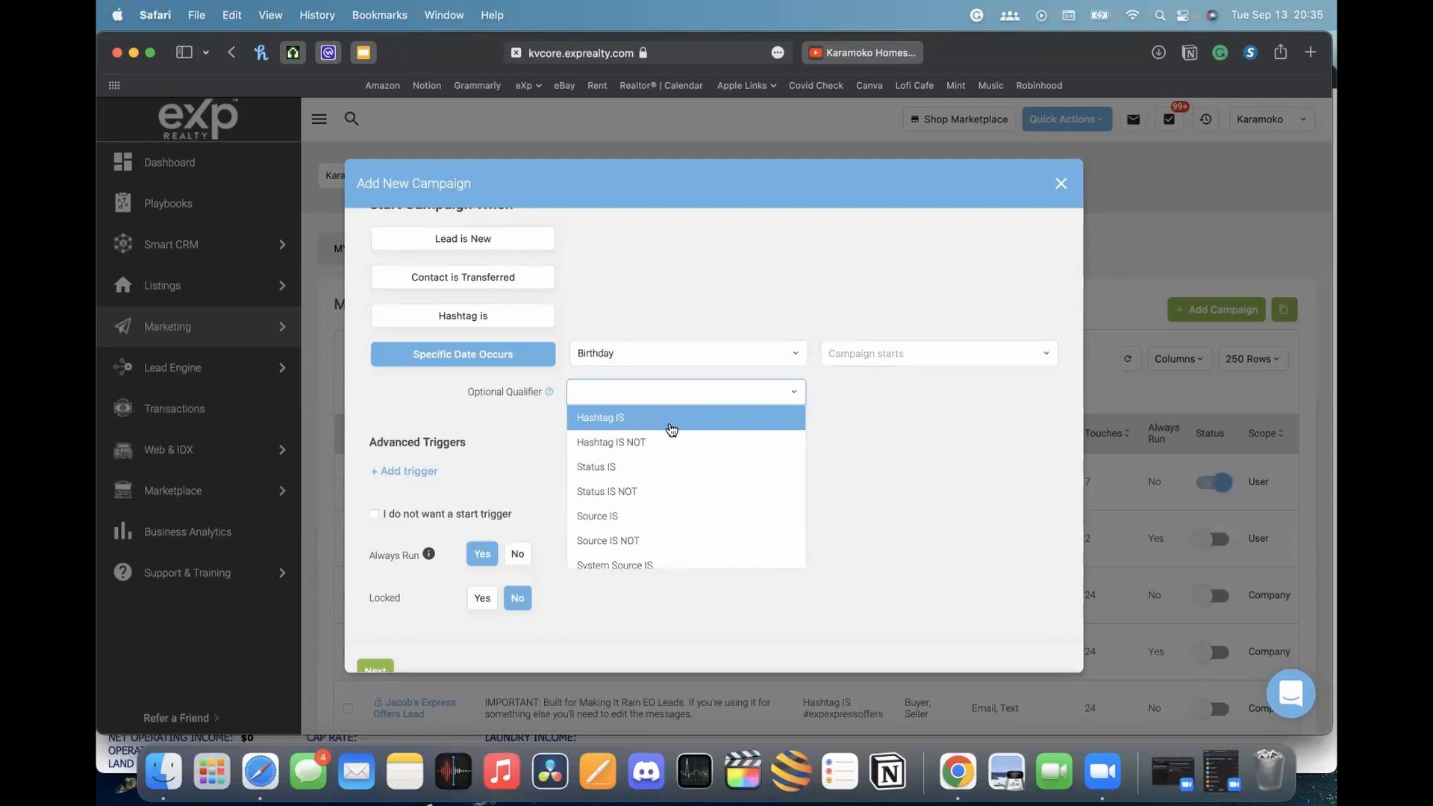
scroll(661, 463, down, 1)
scroll(663, 468, down, 1)
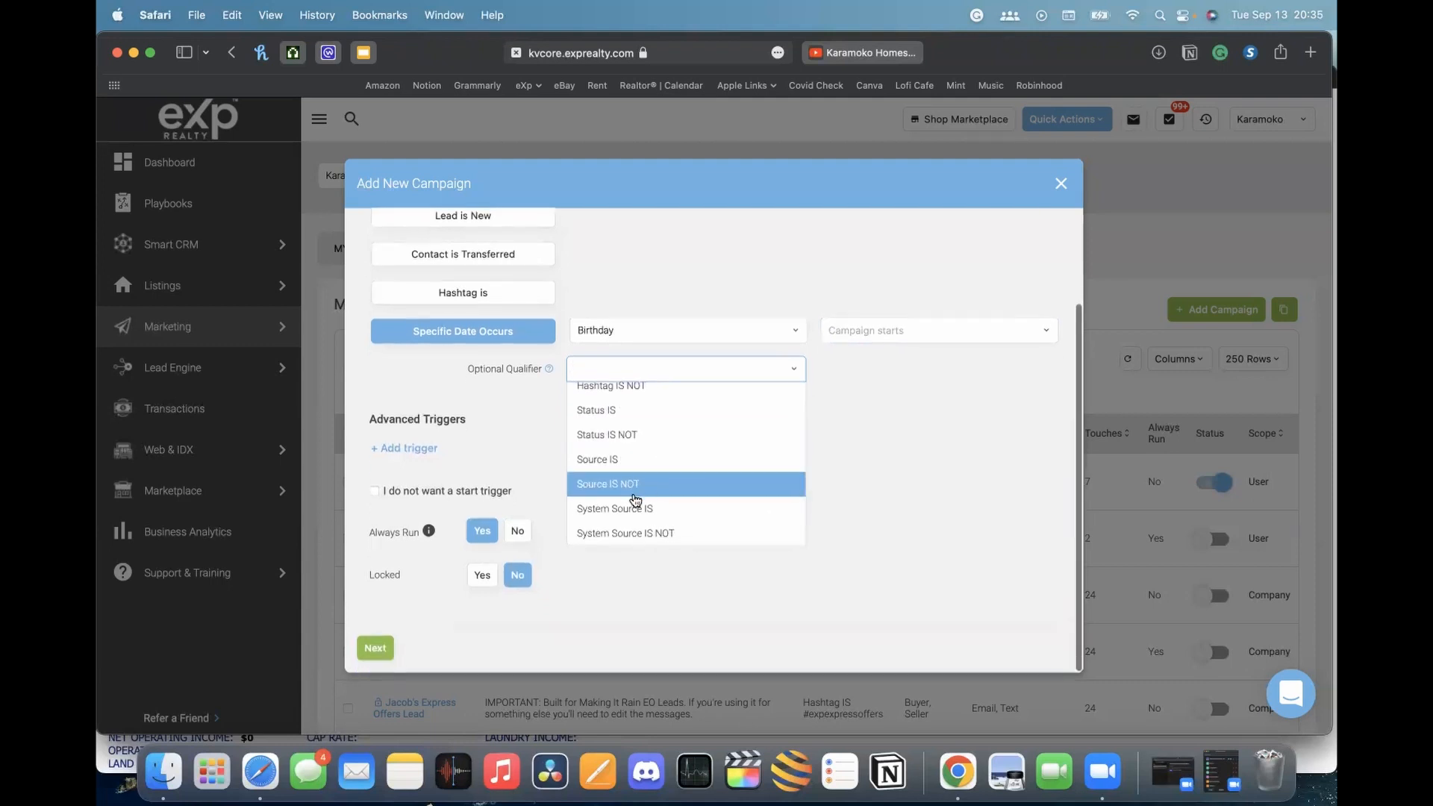
click(675, 435)
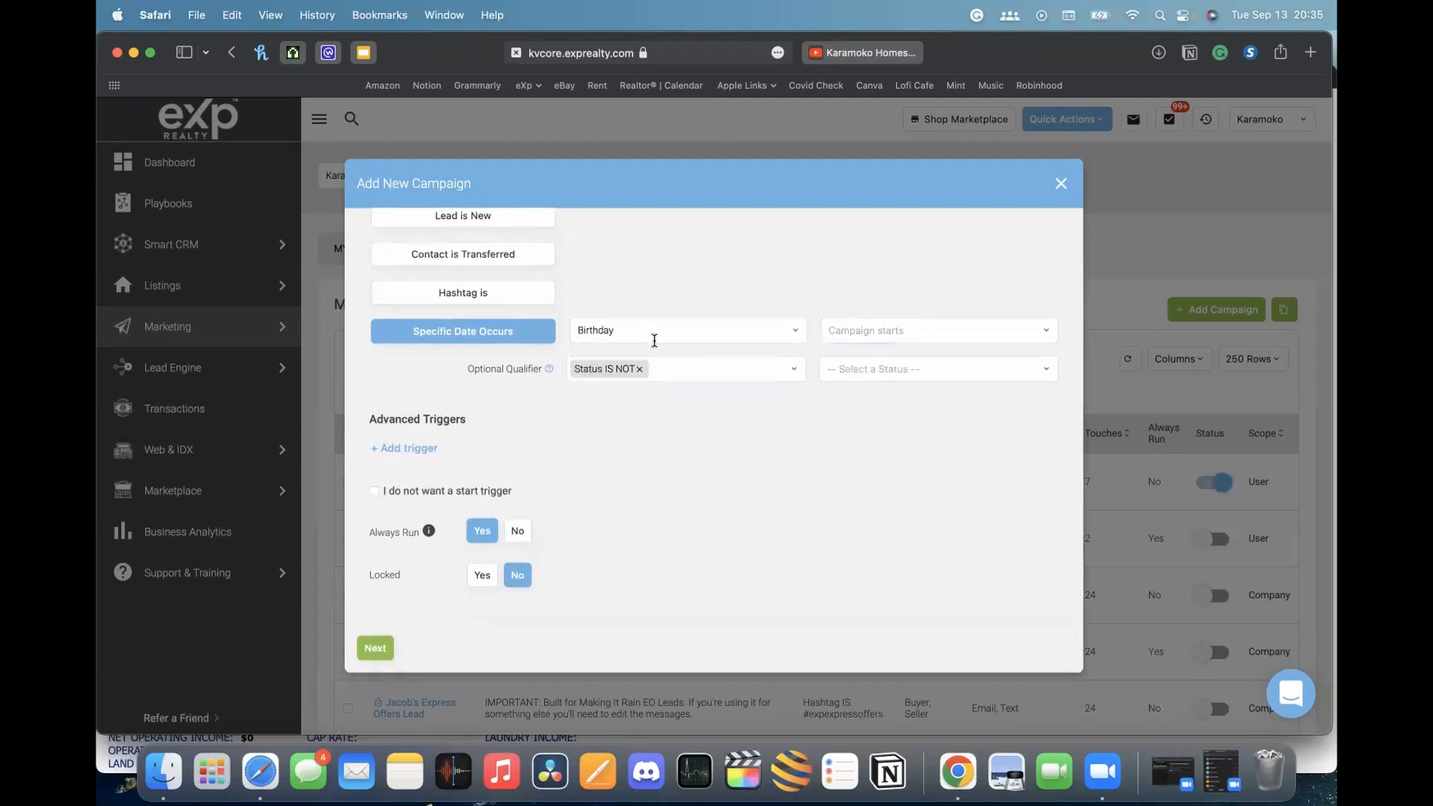
click(639, 369)
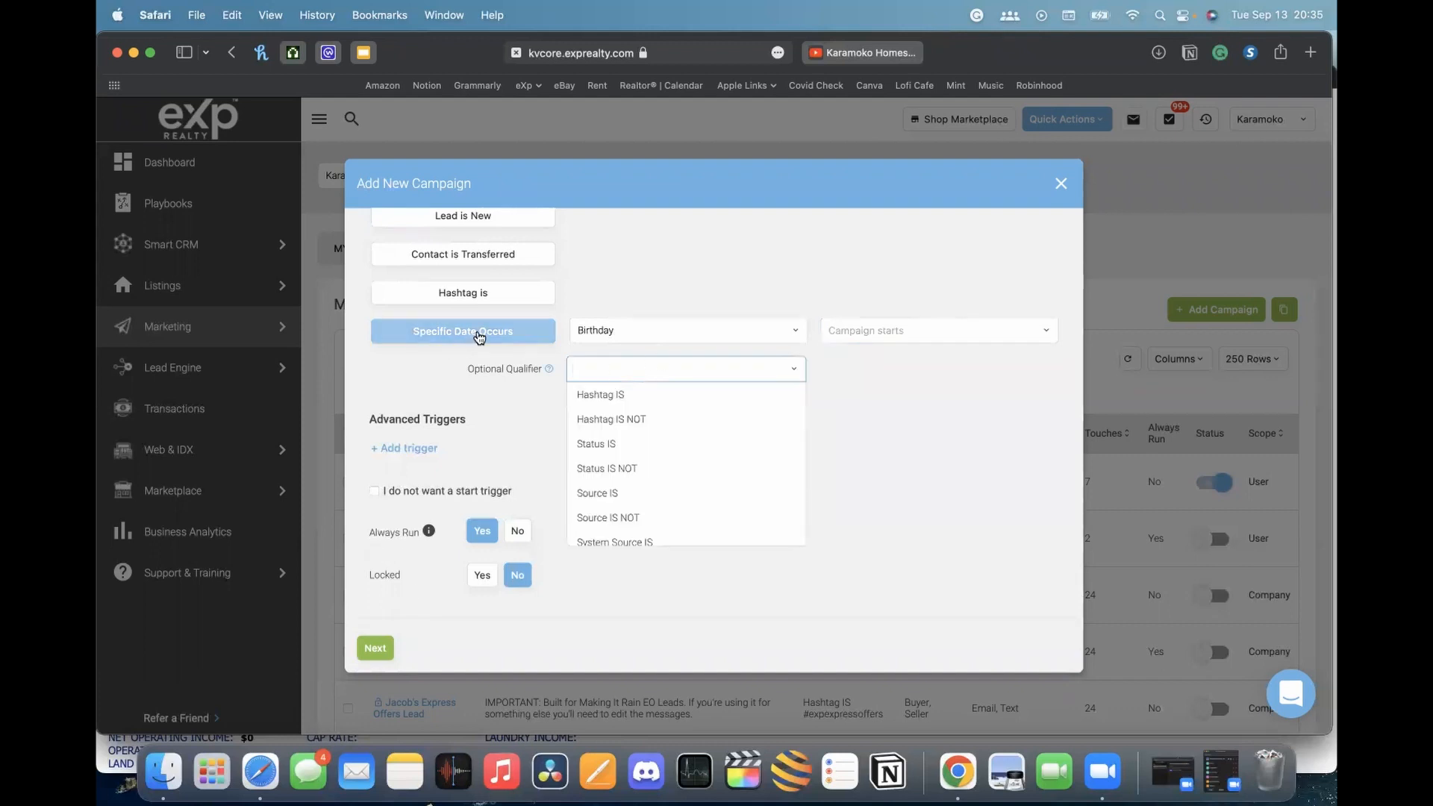
click(526, 323)
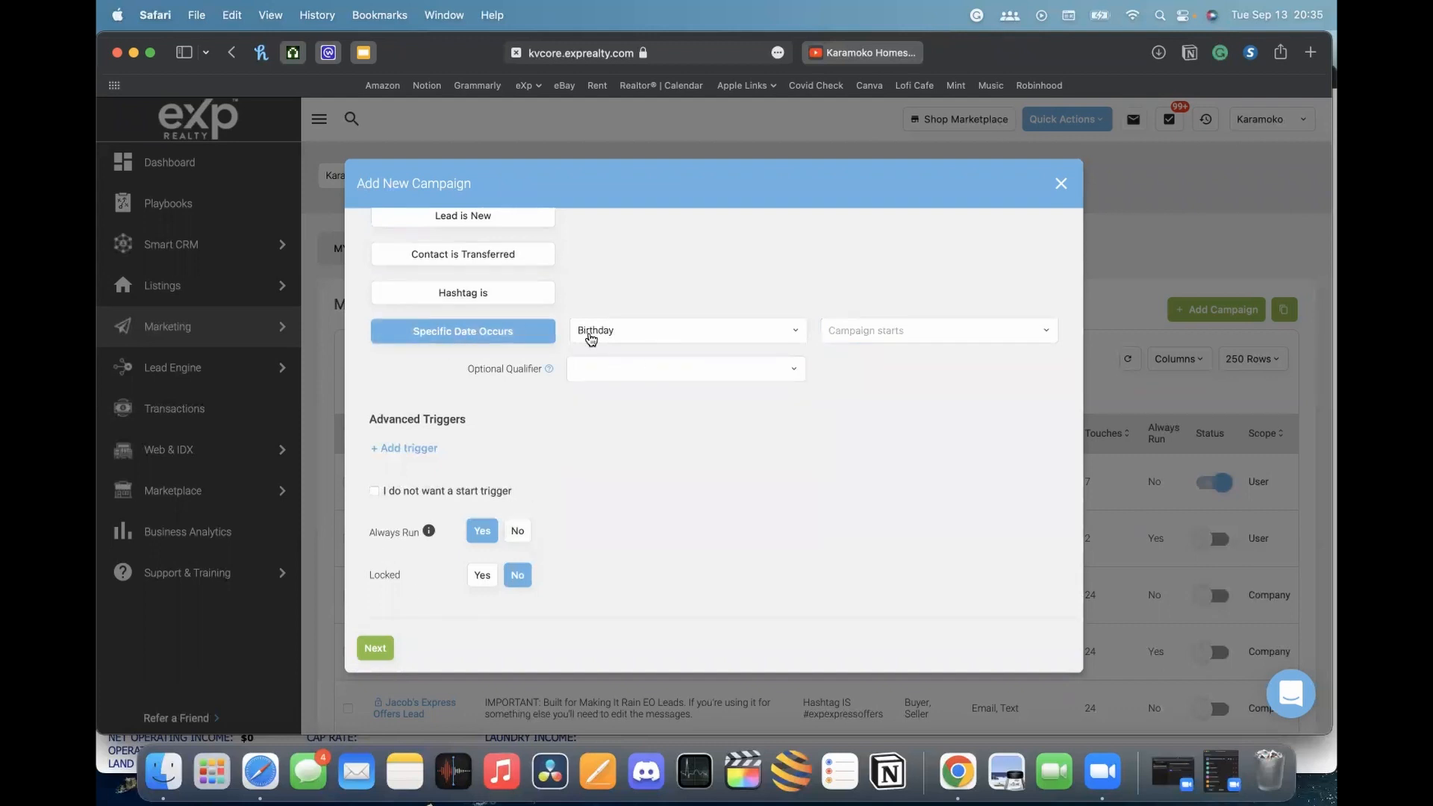
Add an advanced trigger trying Lead, then Assigned to Lender, and finally disable the start trigger
click(401, 448)
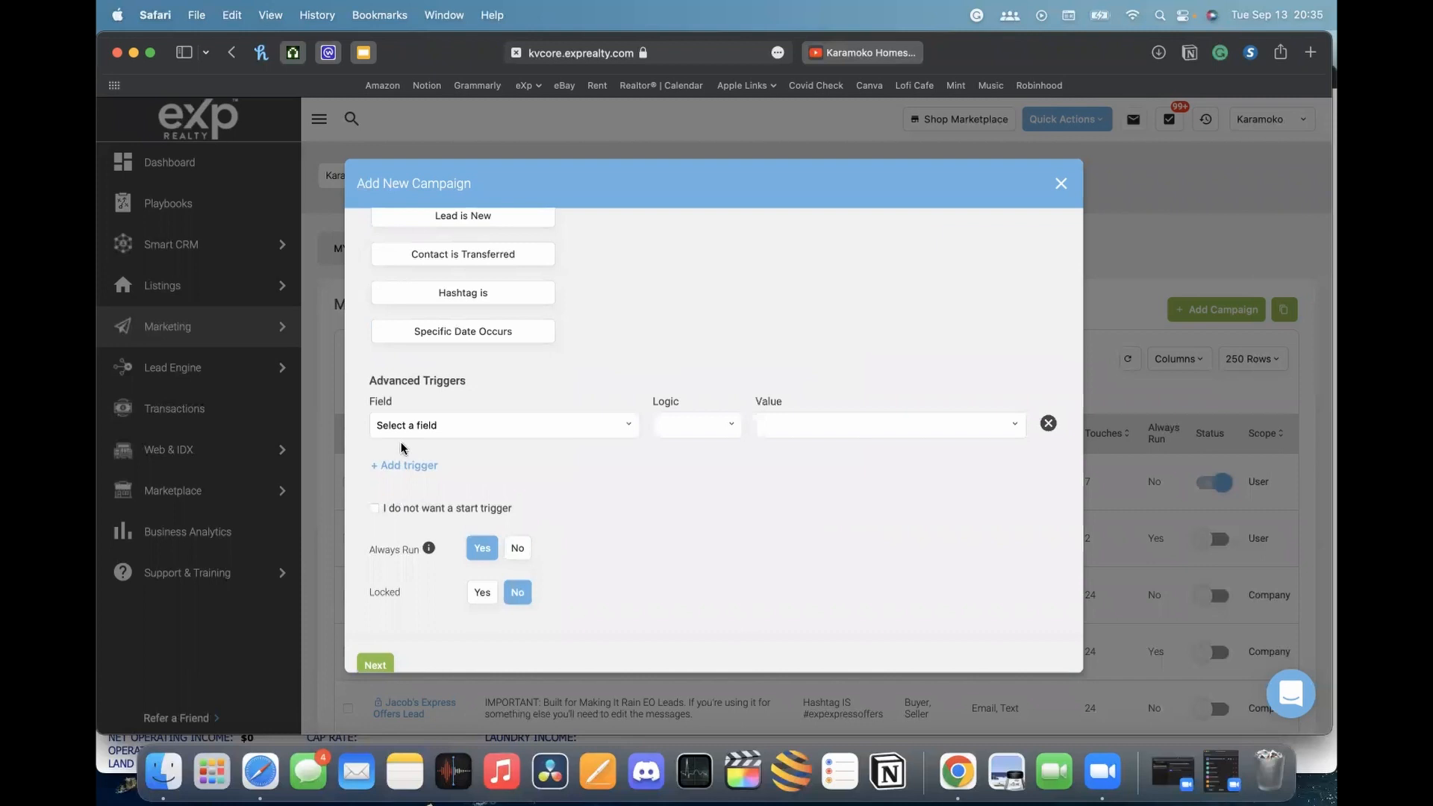
click(554, 430)
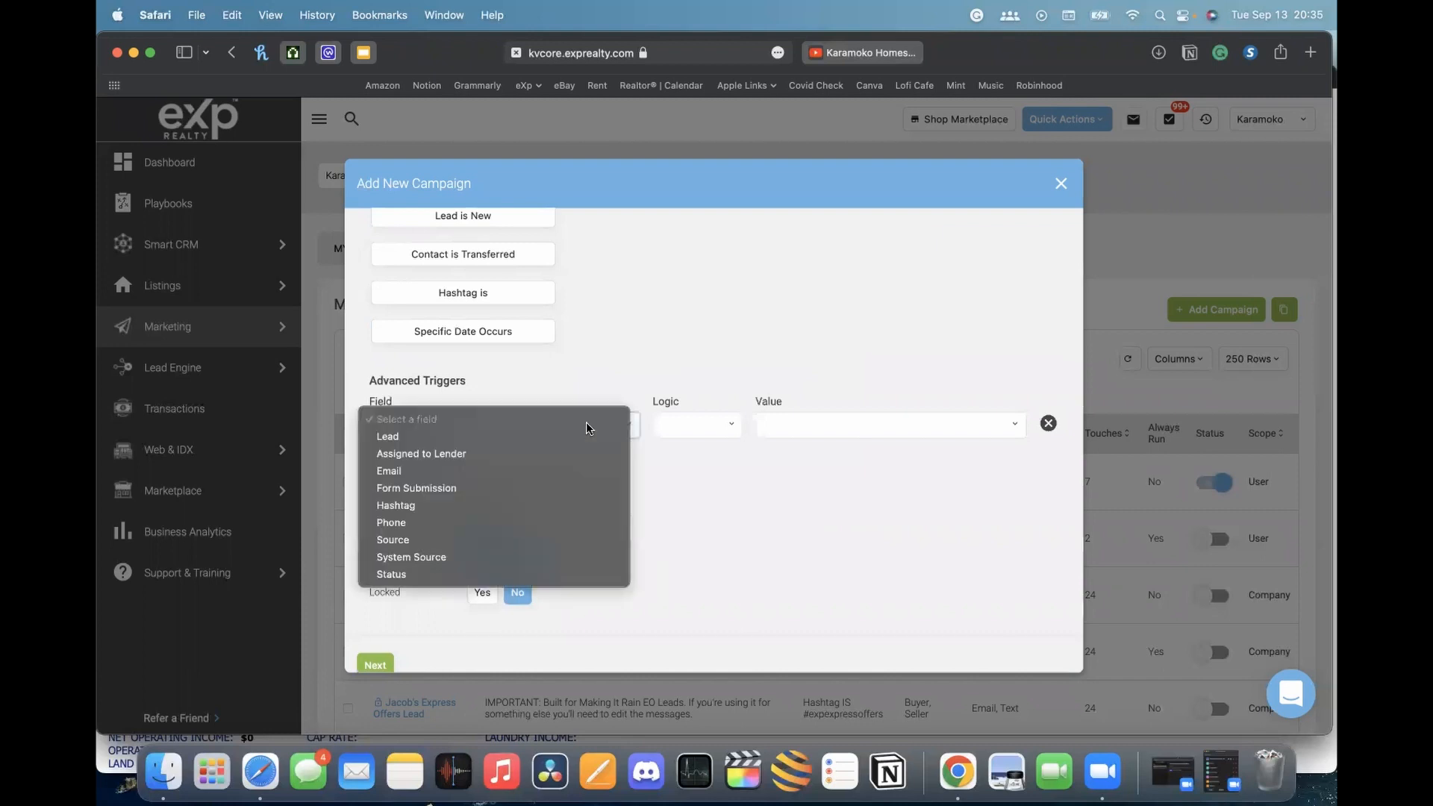
click(493, 436)
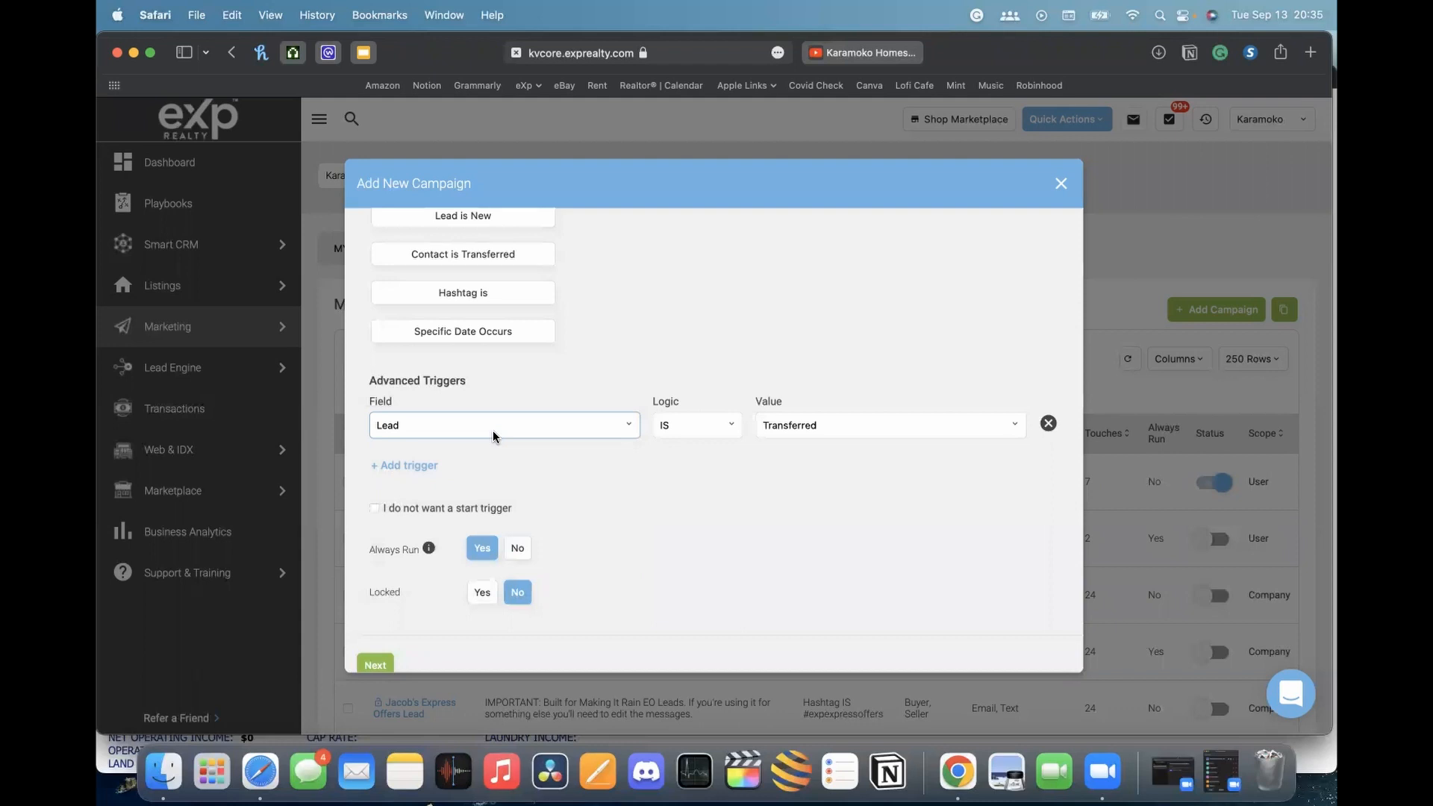
click(493, 436)
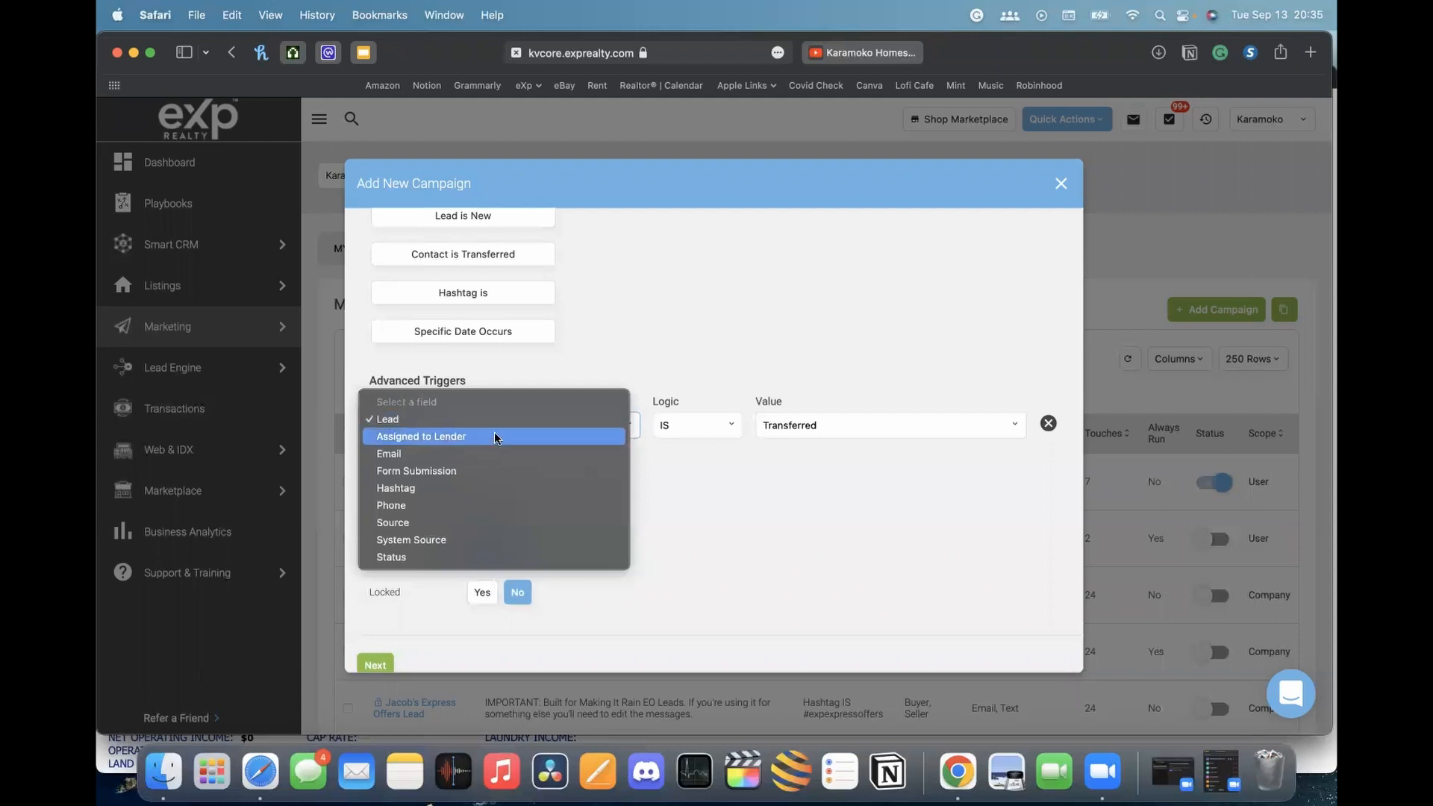
click(494, 436)
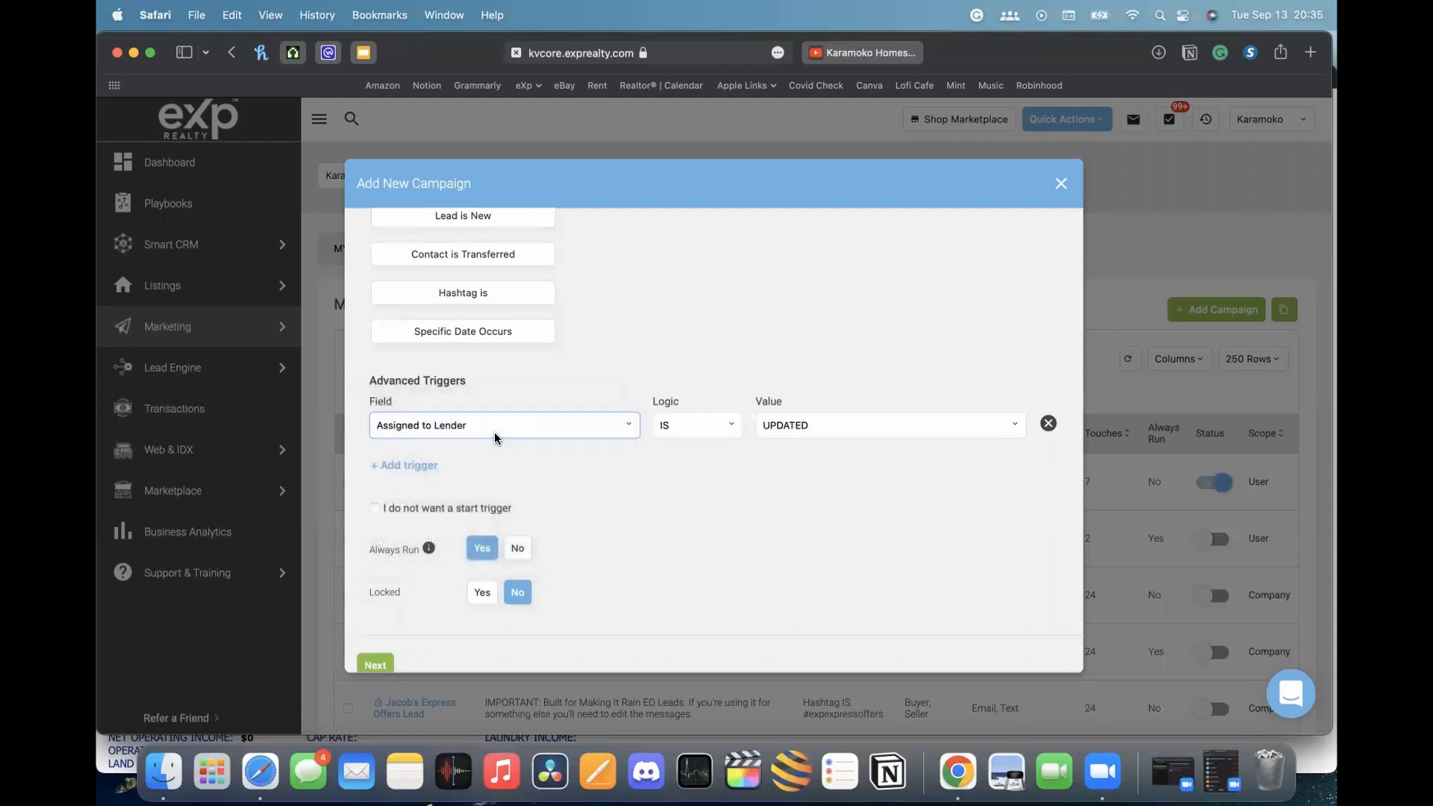
click(494, 432)
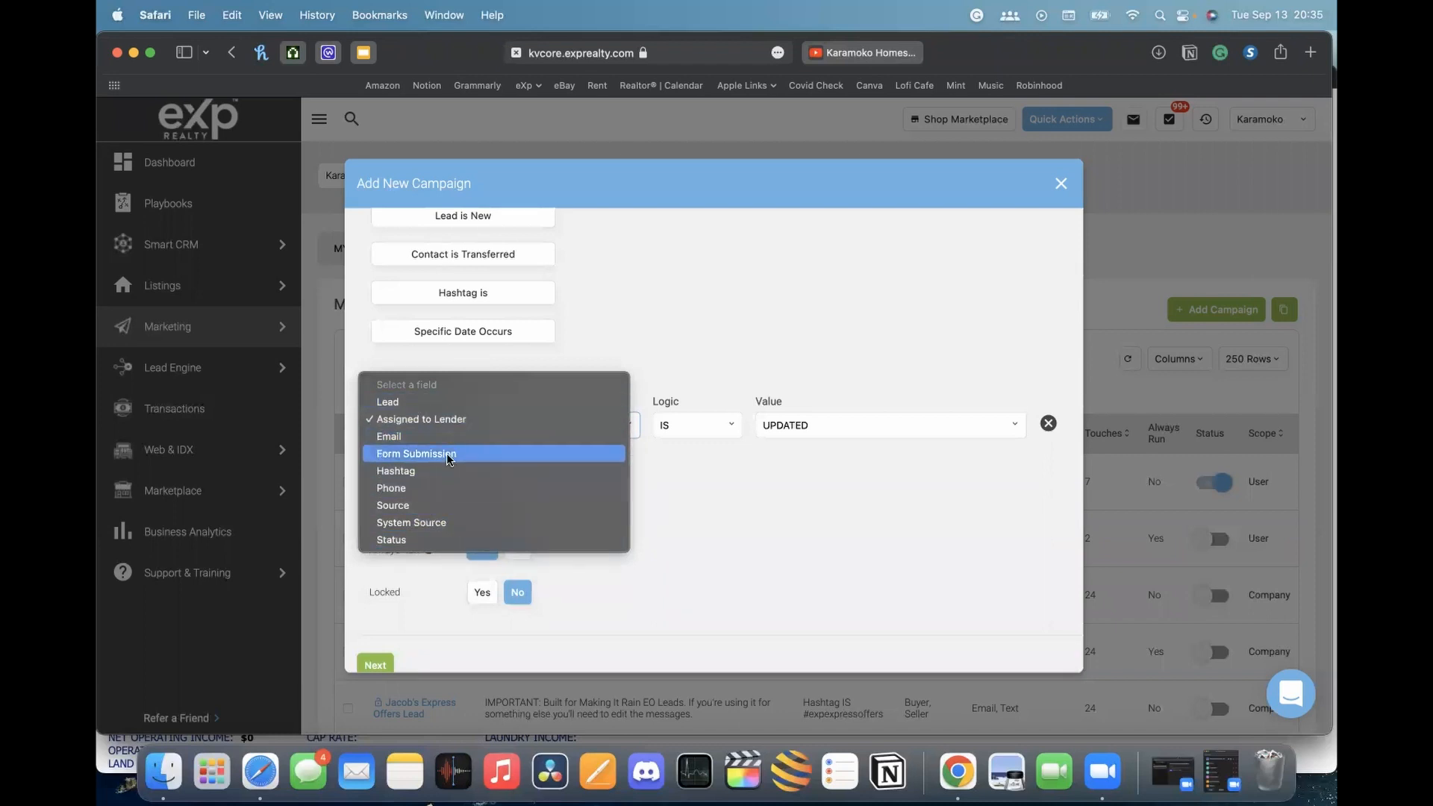
click(684, 512)
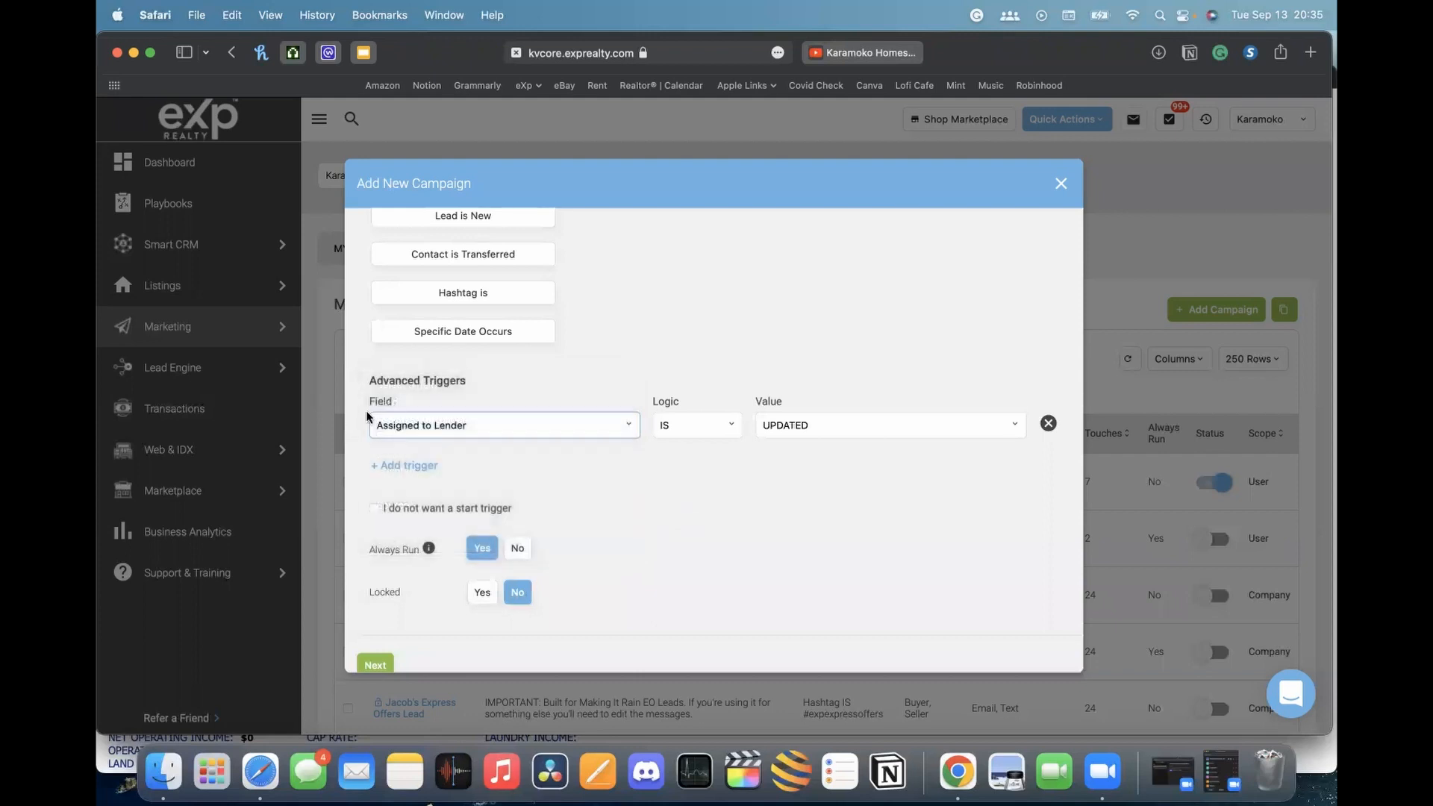
click(374, 509)
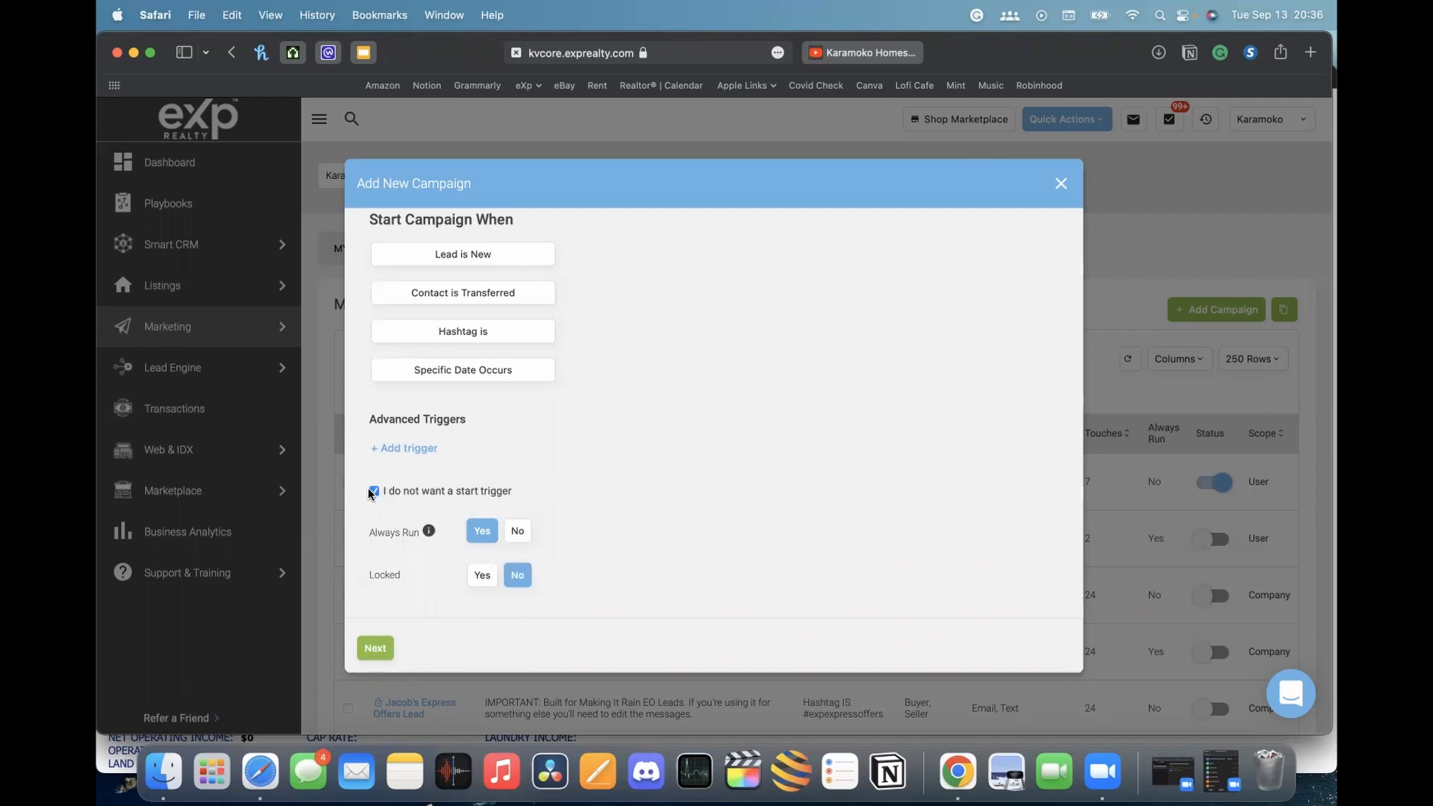
Set Always Run to No, toggle Locked back to No, and advance to Designed For
scroll(821, 492, down, 1)
mouse_move(424, 533)
click(517, 532)
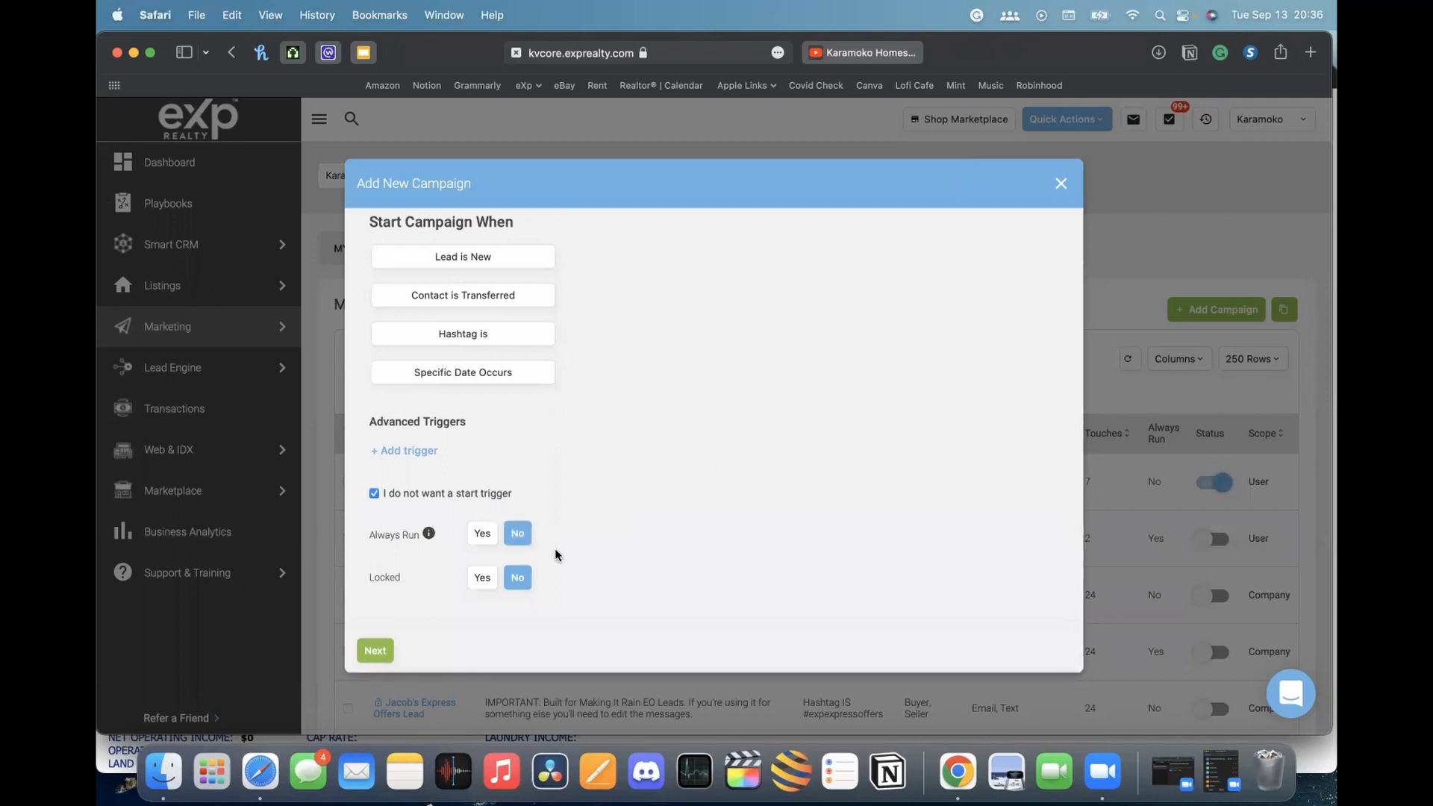
click(492, 582)
click(518, 578)
scroll(646, 455, up, 3)
scroll(647, 455, down, 3)
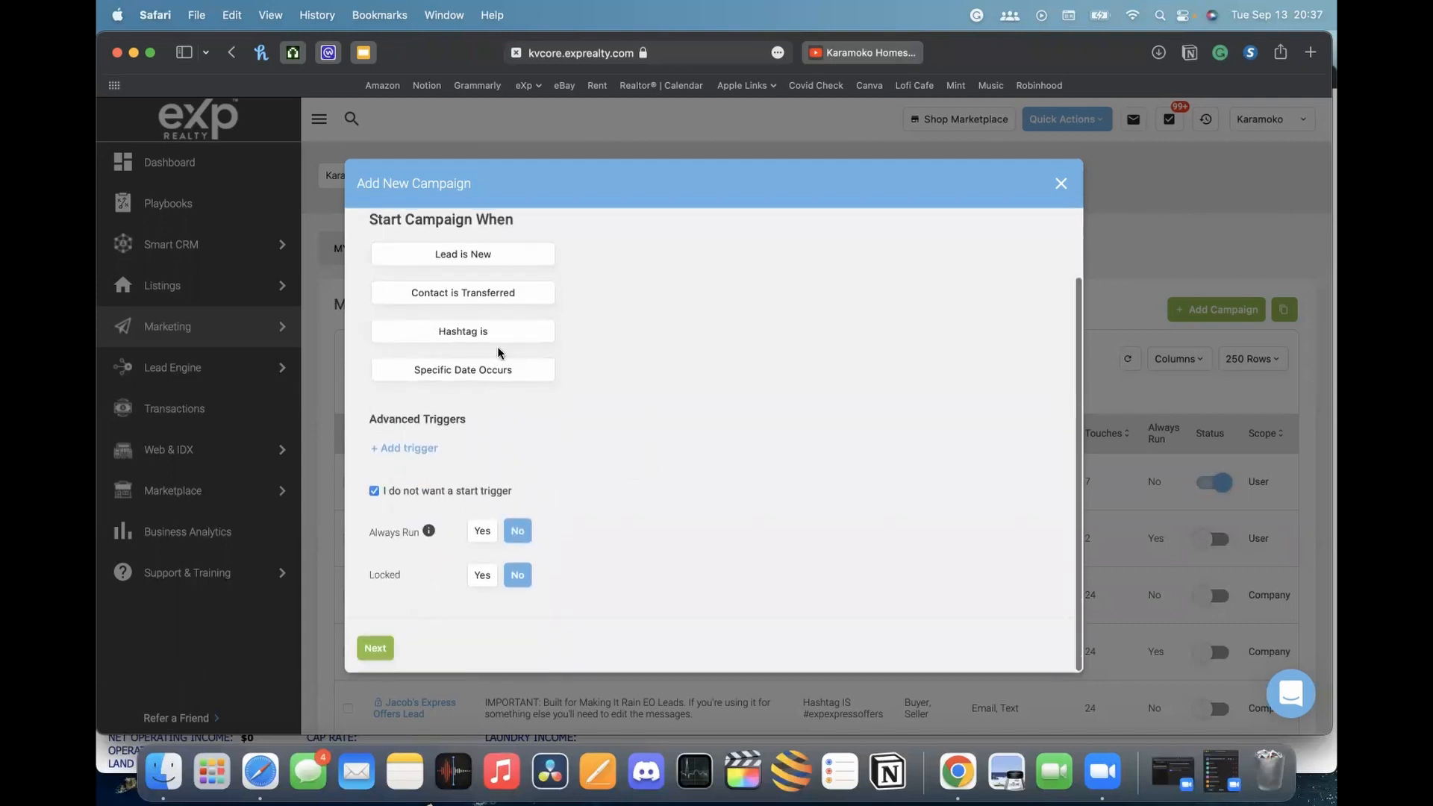
click(375, 647)
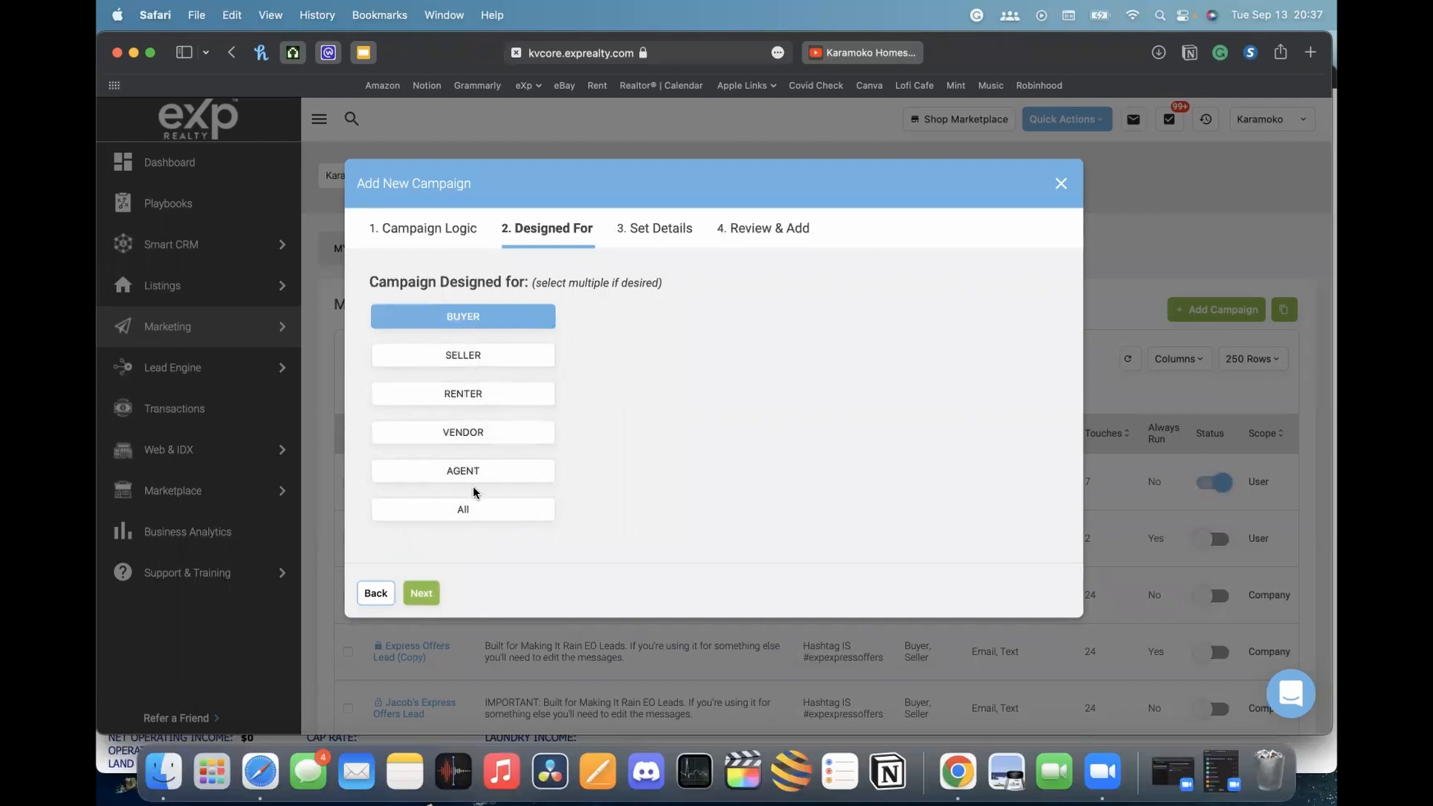
Toggle seller, agent and vendor audiences off, leaving only Buyer, then continue to details
click(468, 514)
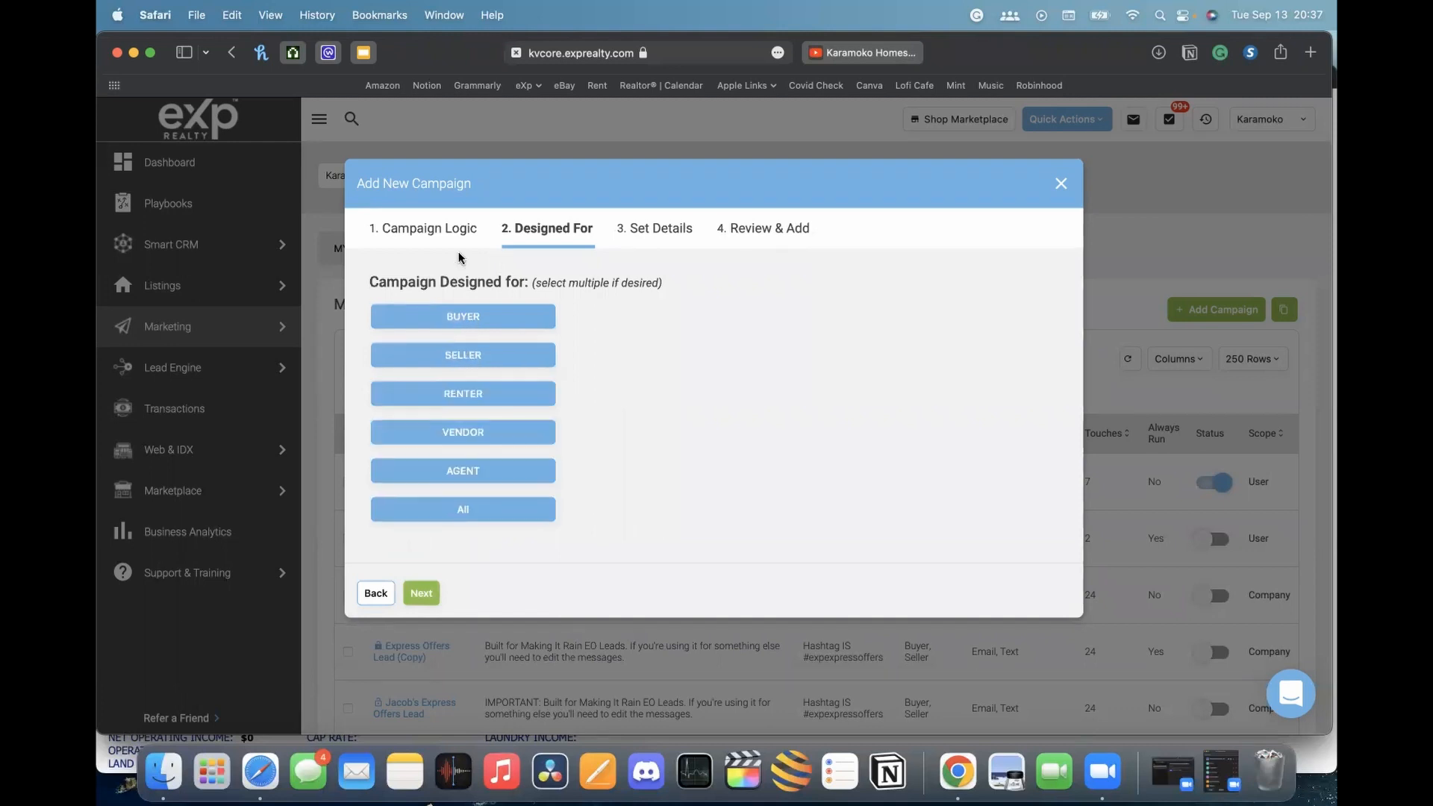
click(517, 329)
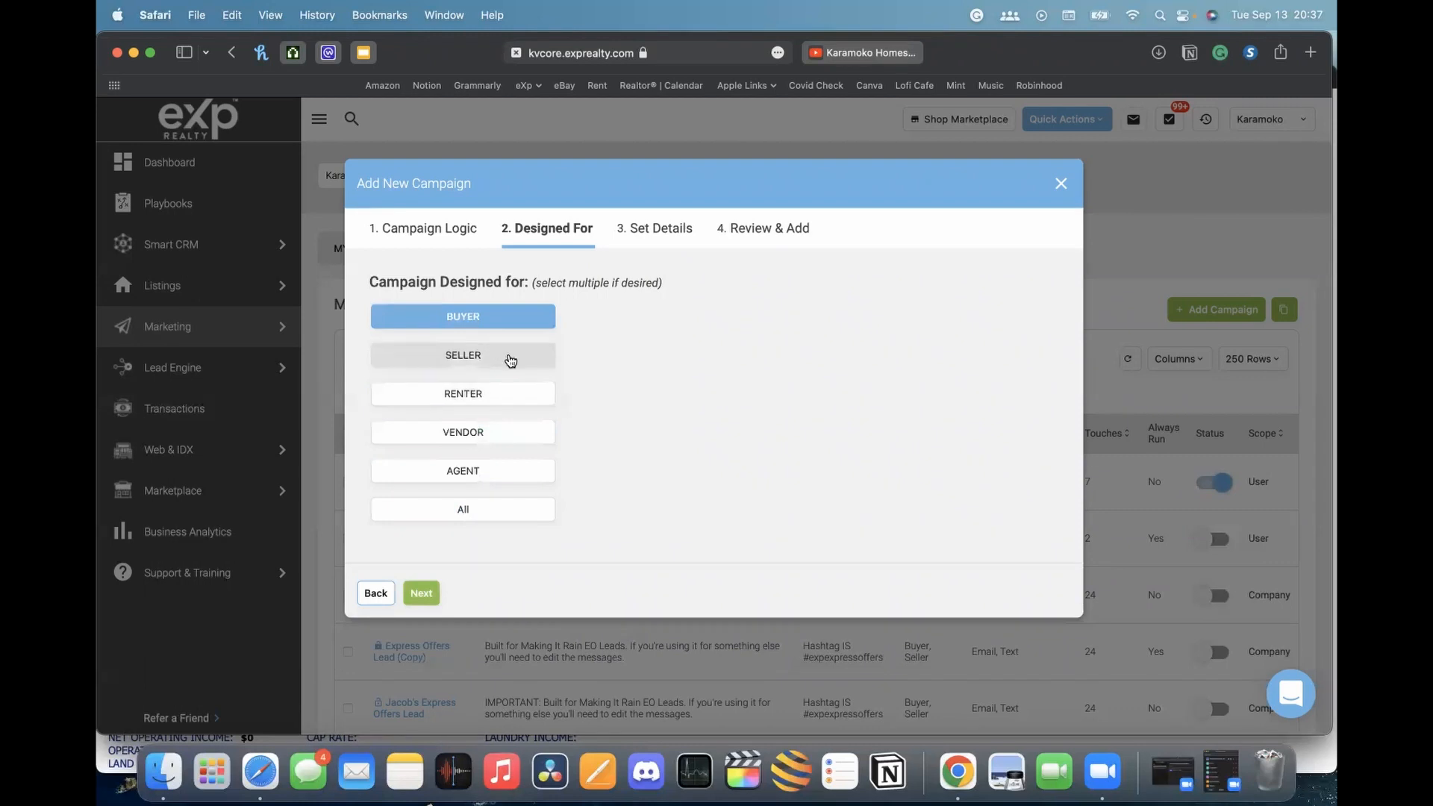
click(502, 359)
click(505, 468)
click(504, 446)
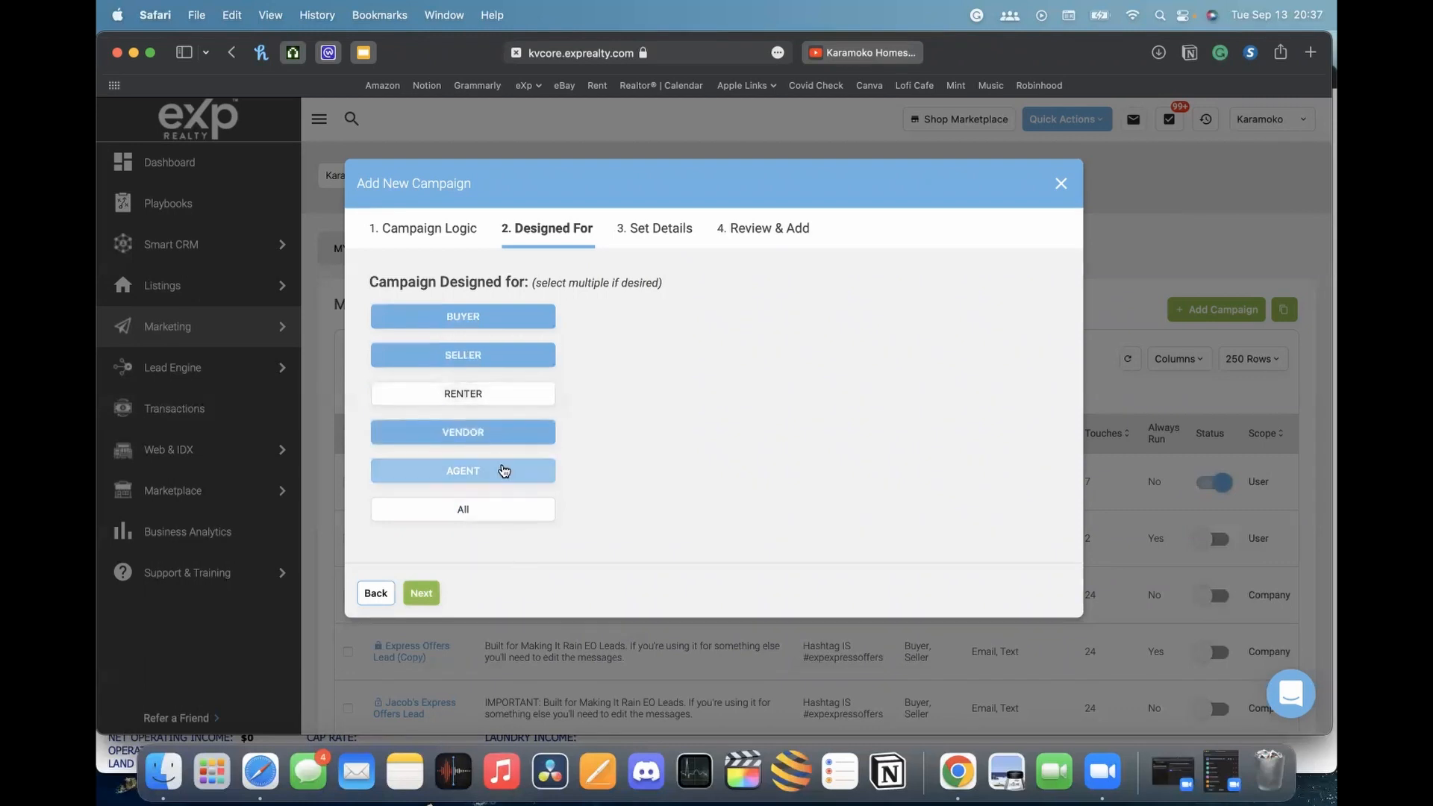
click(493, 479)
click(492, 434)
click(495, 358)
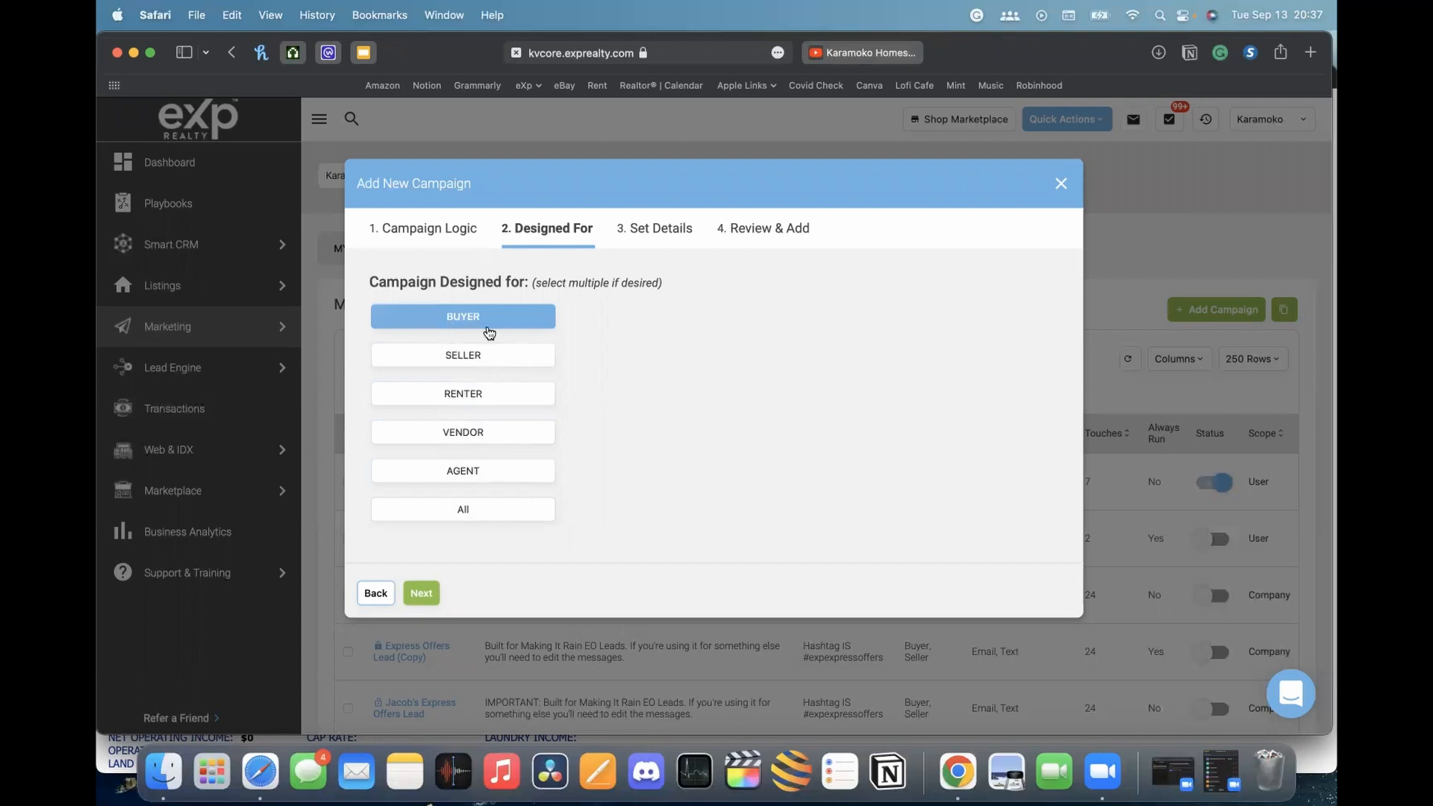
click(434, 322)
click(457, 323)
click(422, 595)
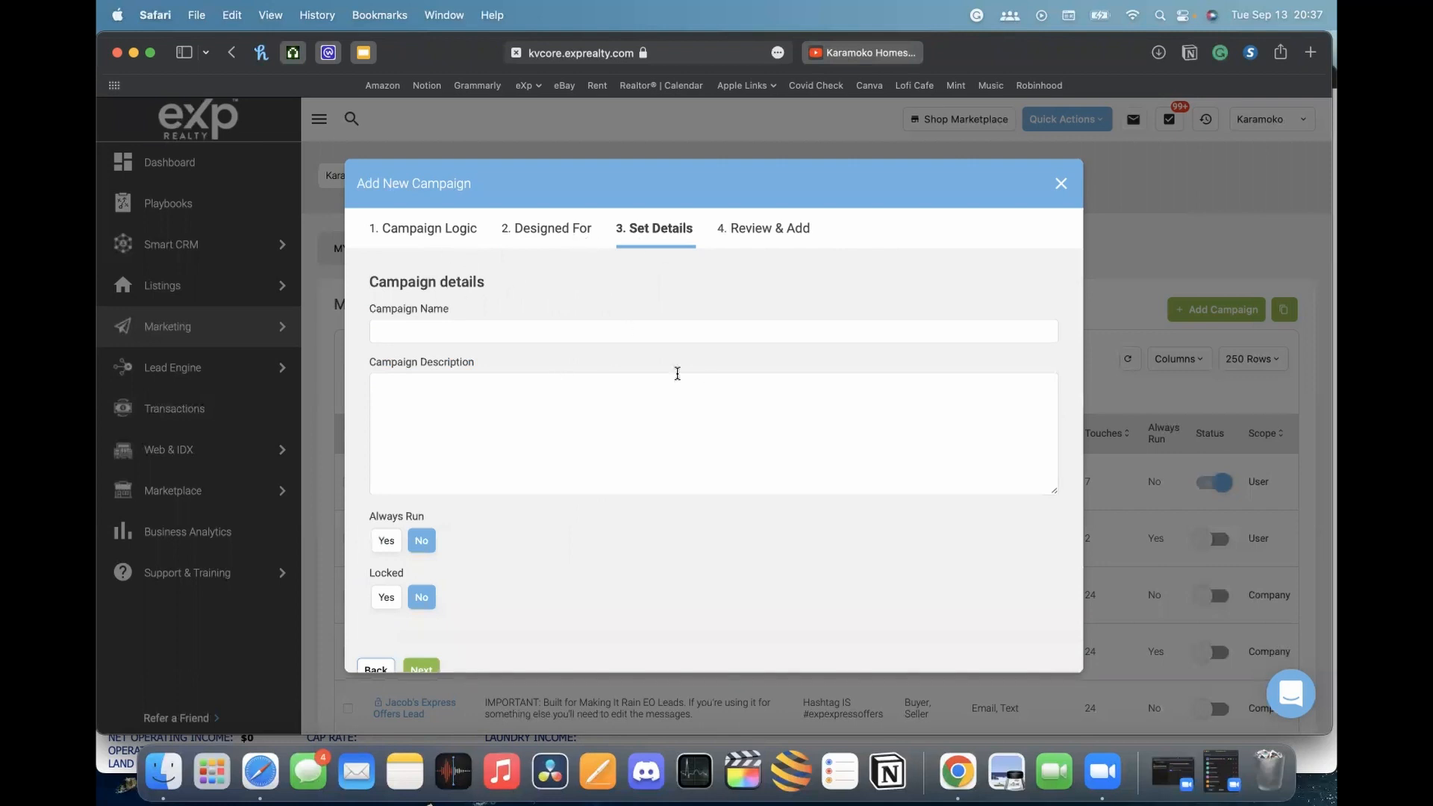
Name the campaign 'Tech Tuesday Open House', describe it as keeping in touch with open-house attendees
click(580, 333)
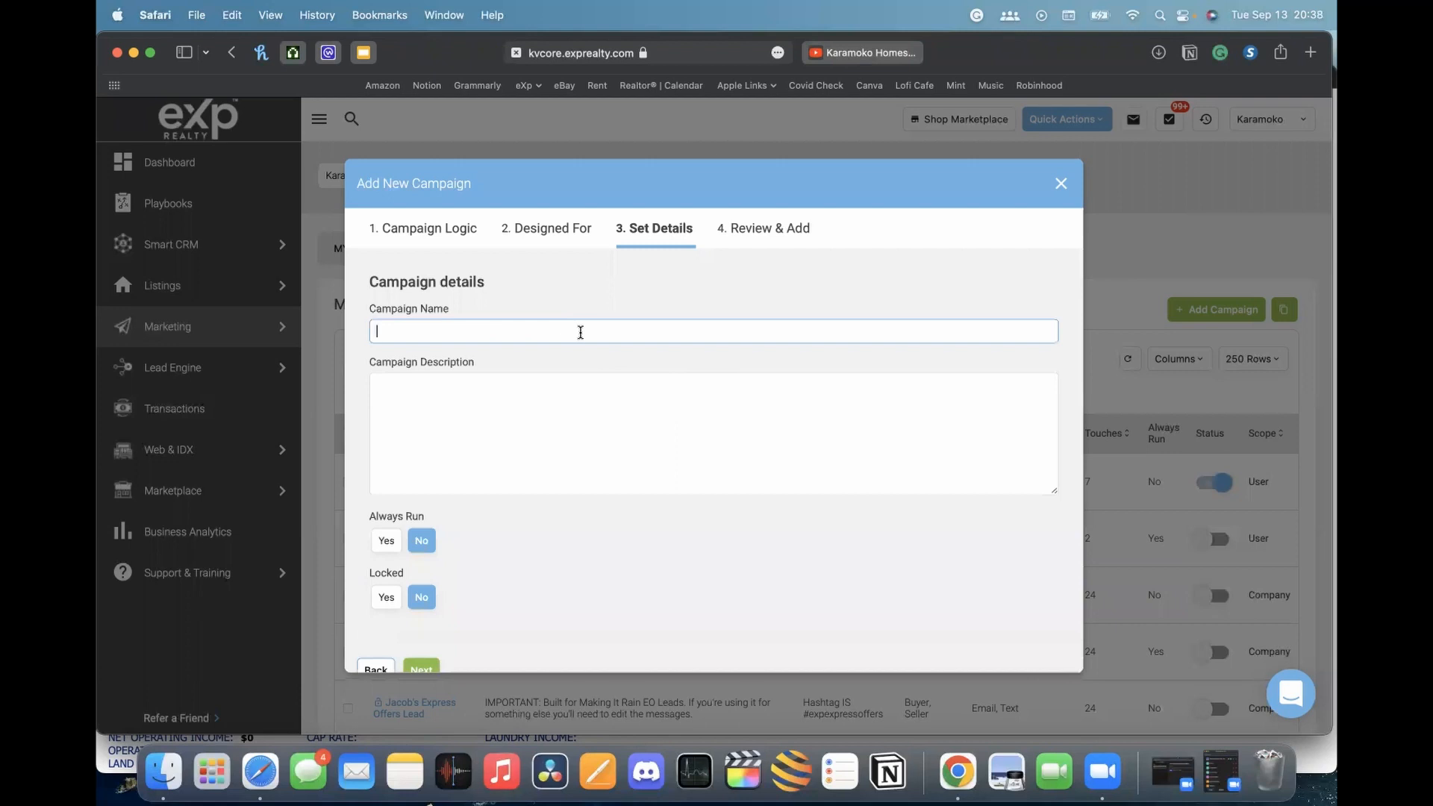
text(Tech Tuesday Open House)
click(532, 397)
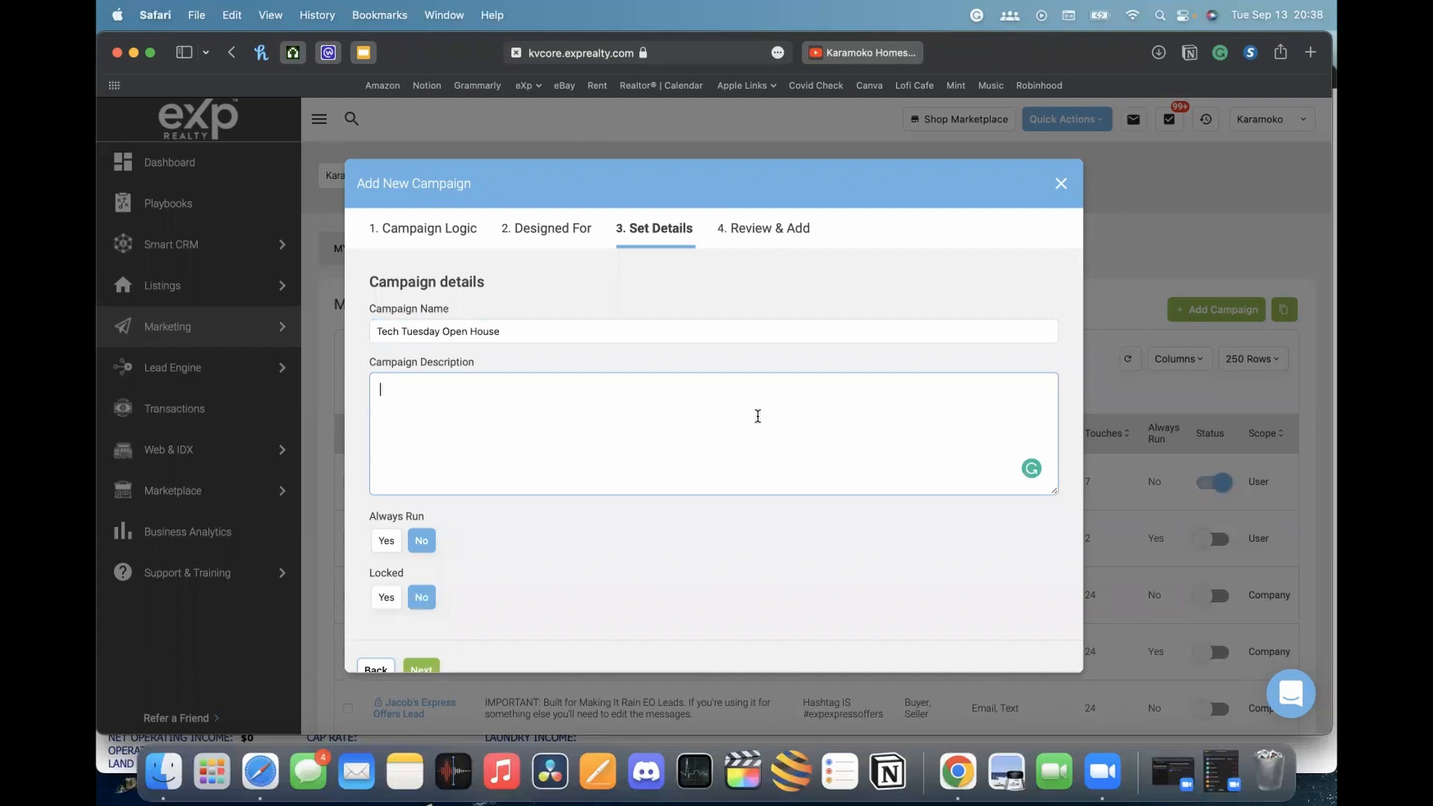
text(this smart campaign is desi)
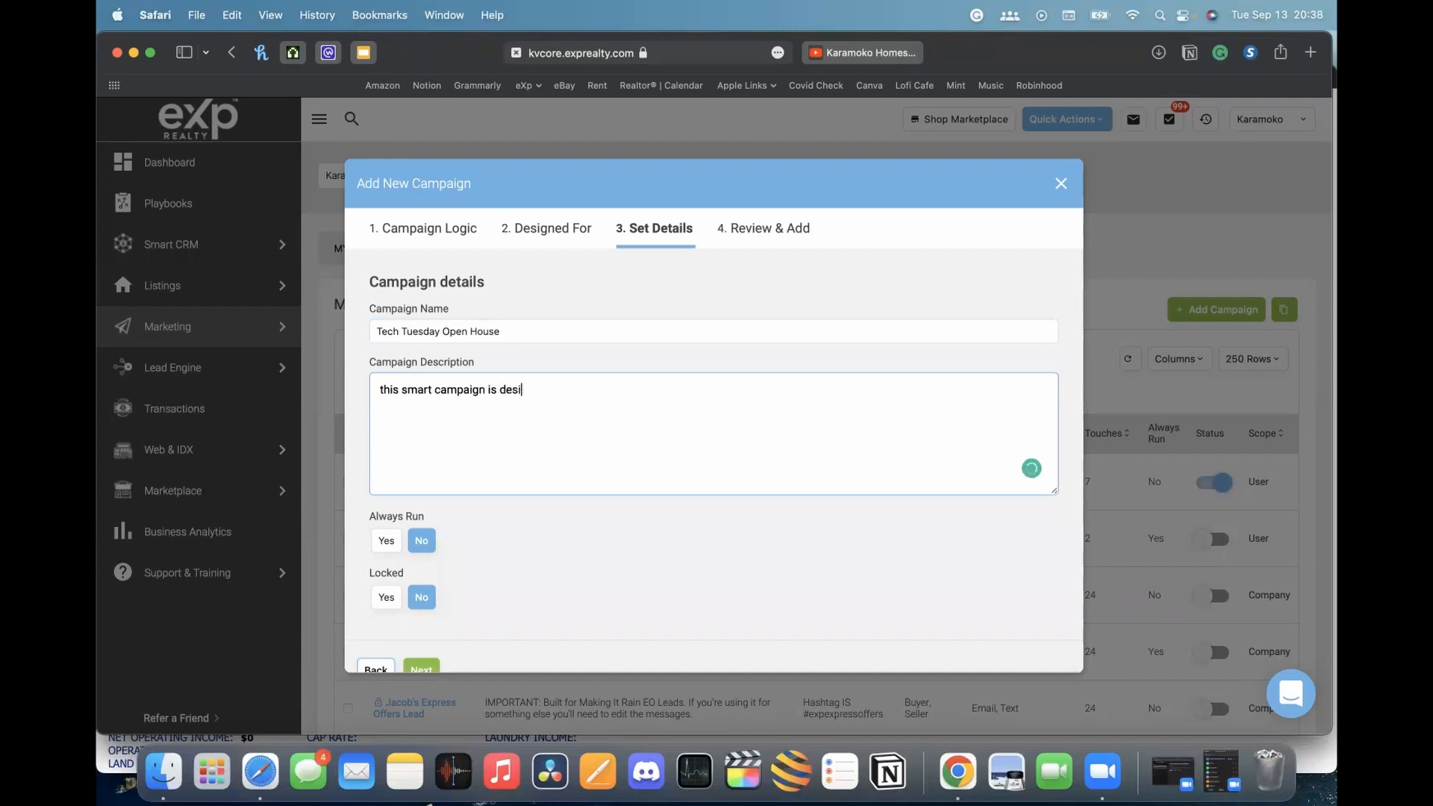
text(gned to keep in touch with people wh)
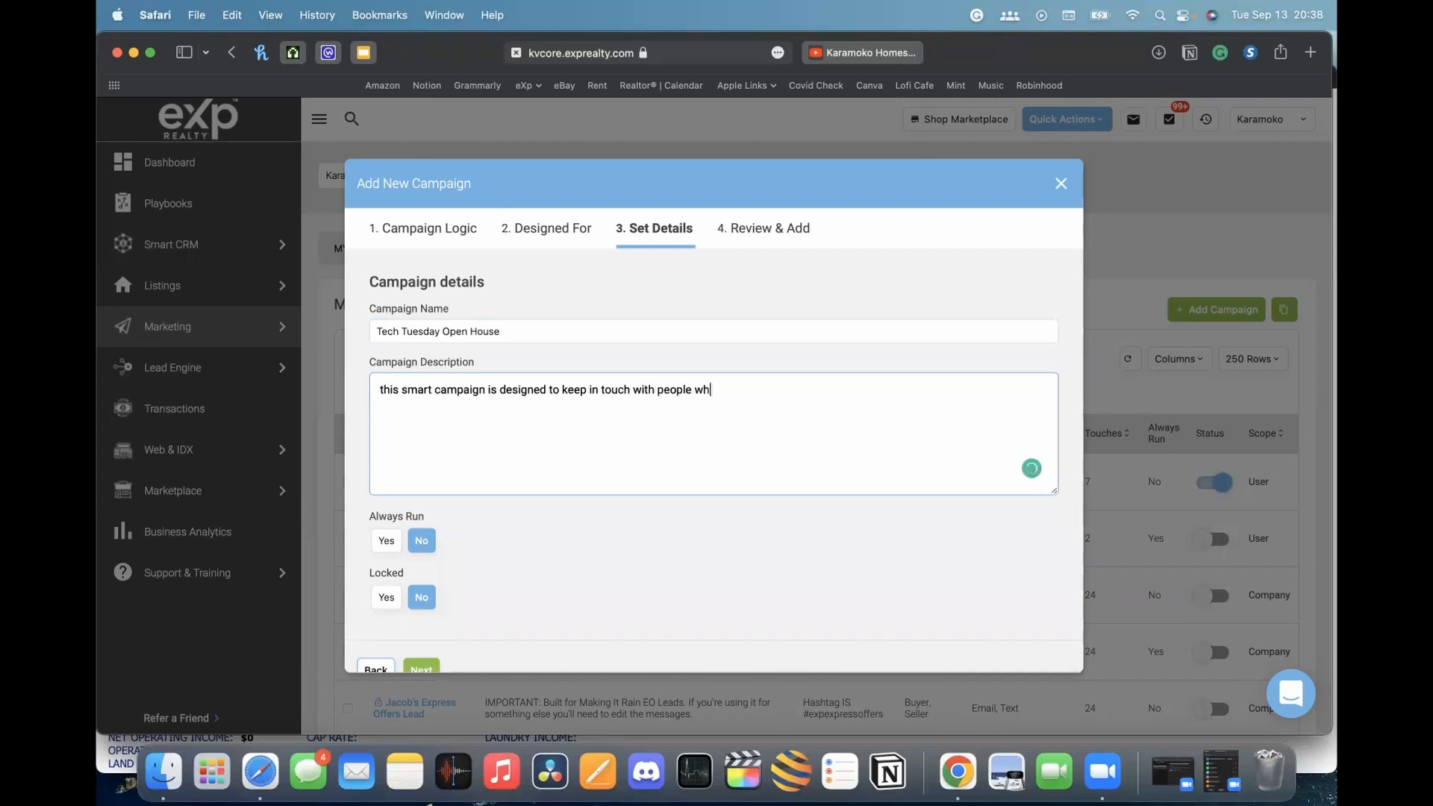
text(o attend my open houses.)
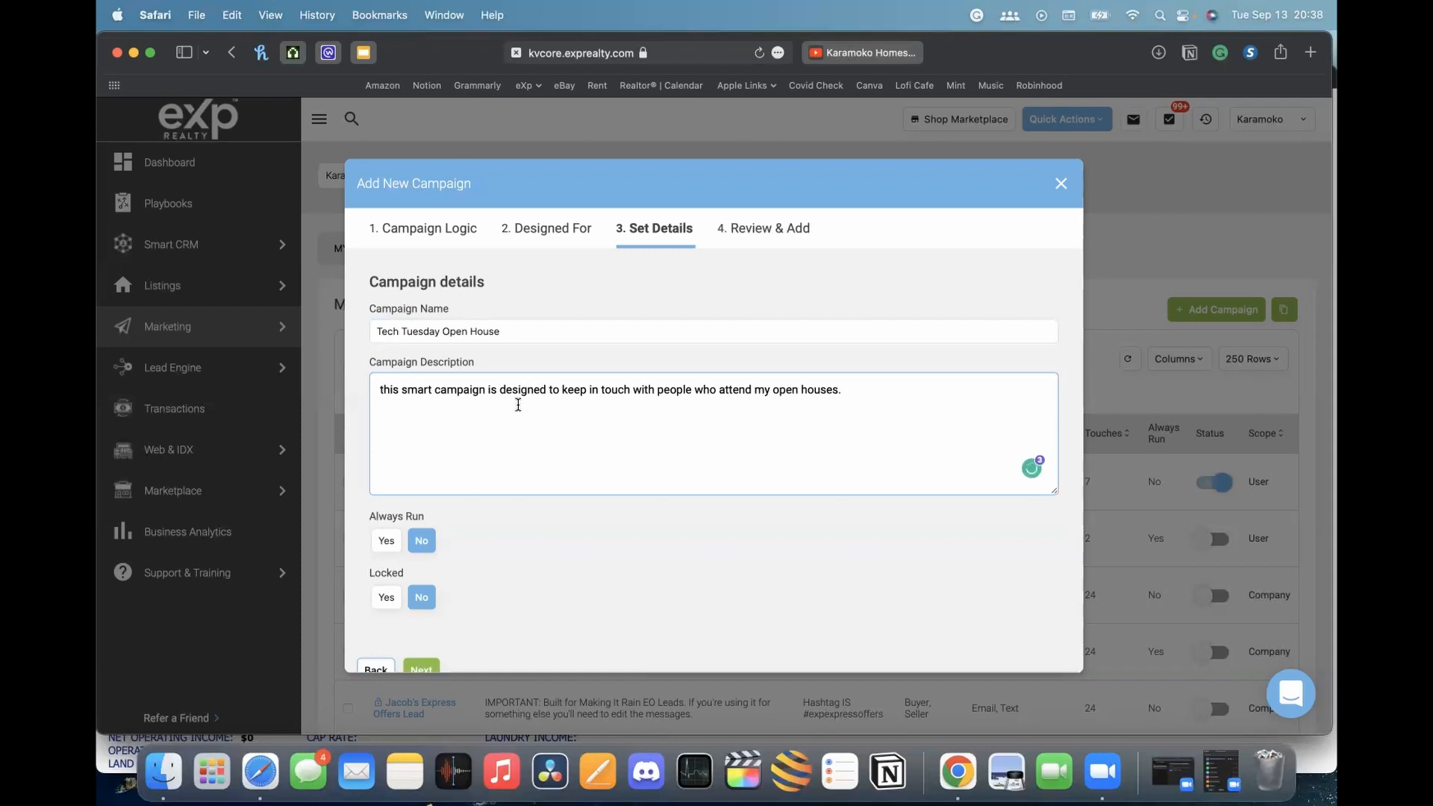
scroll(587, 384, down, 1)
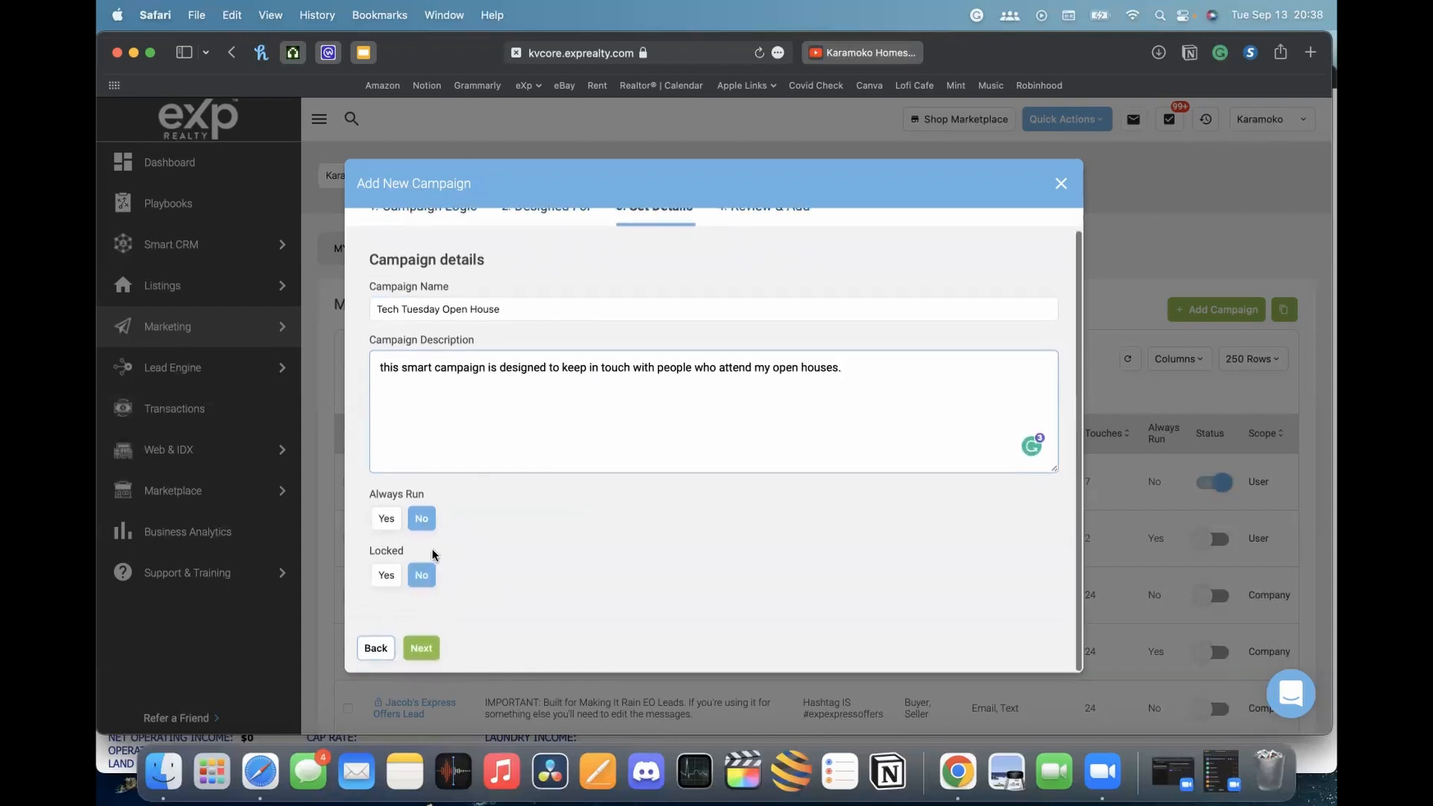
scroll(522, 590, up, 1)
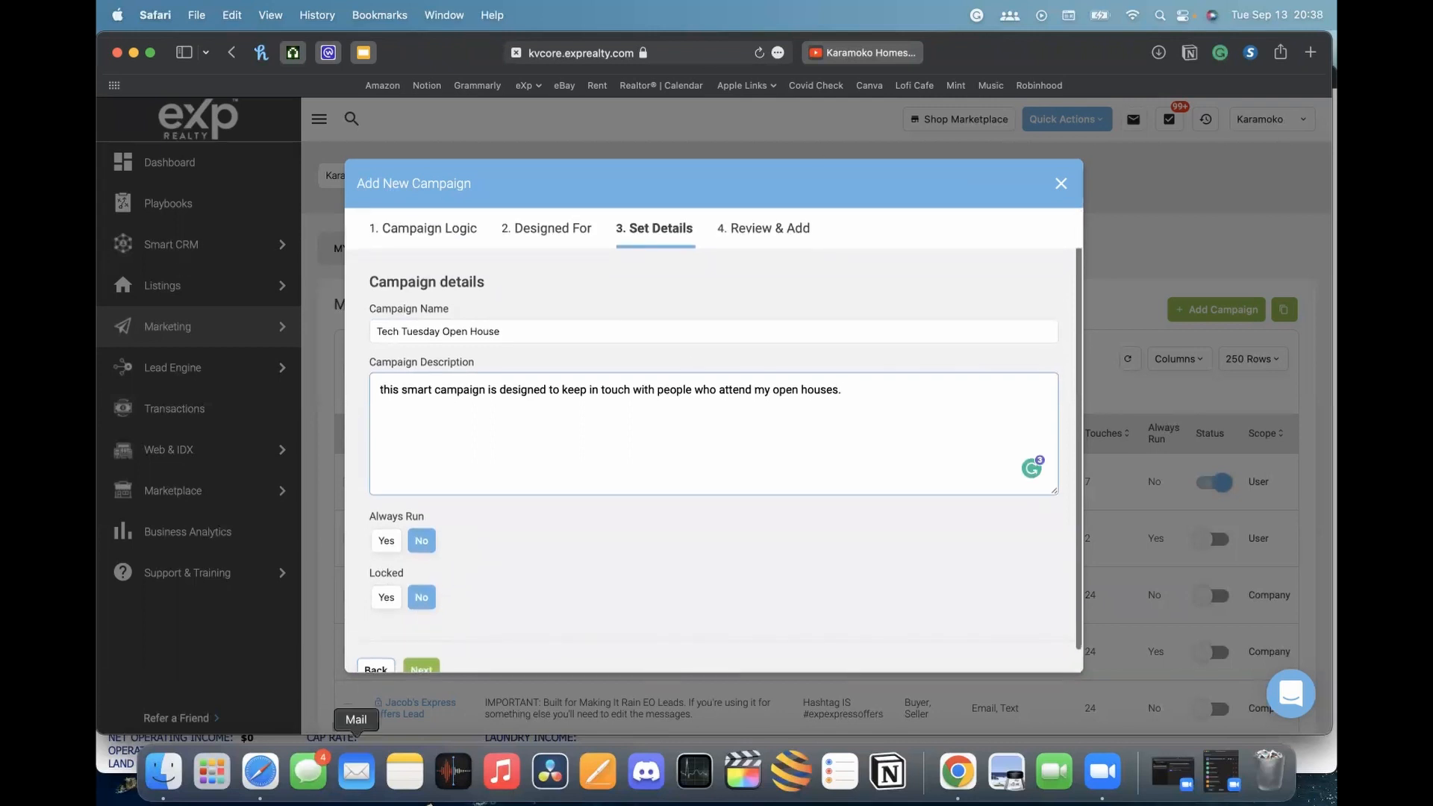
scroll(455, 624, down, 1)
click(421, 646)
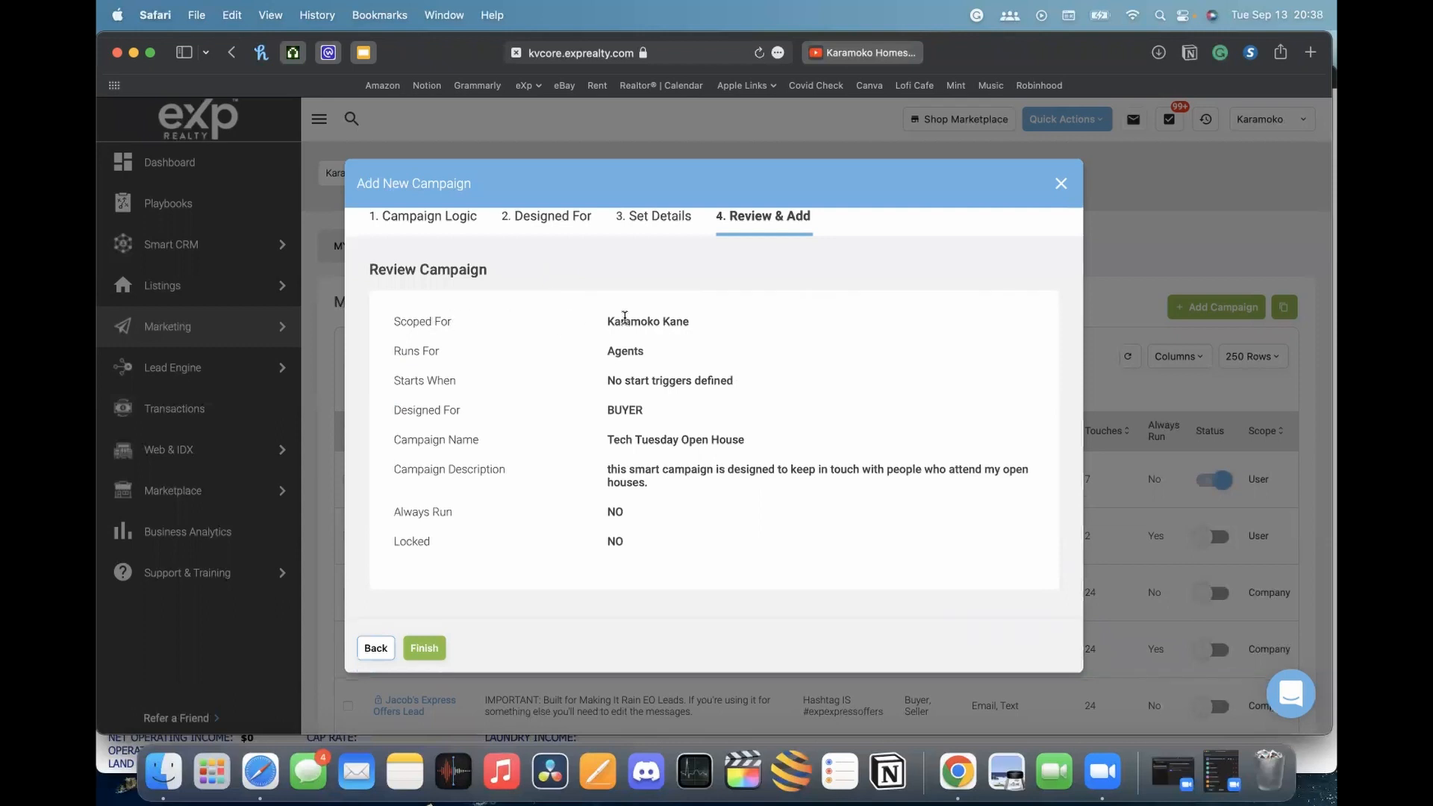
Check the owner and audience in the summary, then finish creating the campaign
drag(612, 321, 721, 321)
drag(606, 351, 707, 346)
click(693, 372)
click(424, 649)
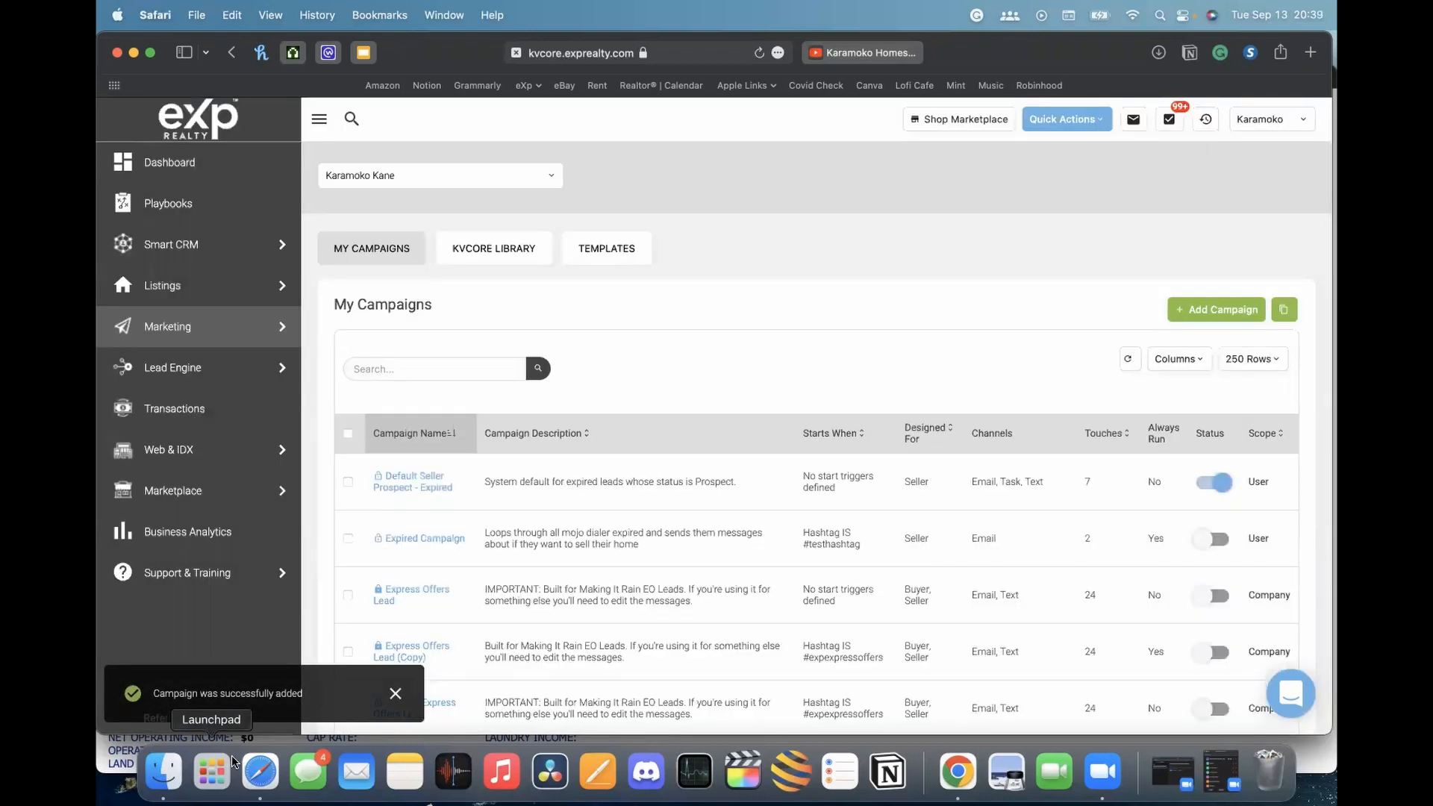
Scroll My Campaigns to the Tech Tuesday Open House row showing Buyer and 0 touches
scroll(746, 448, down, 5)
scroll(747, 448, up, 5)
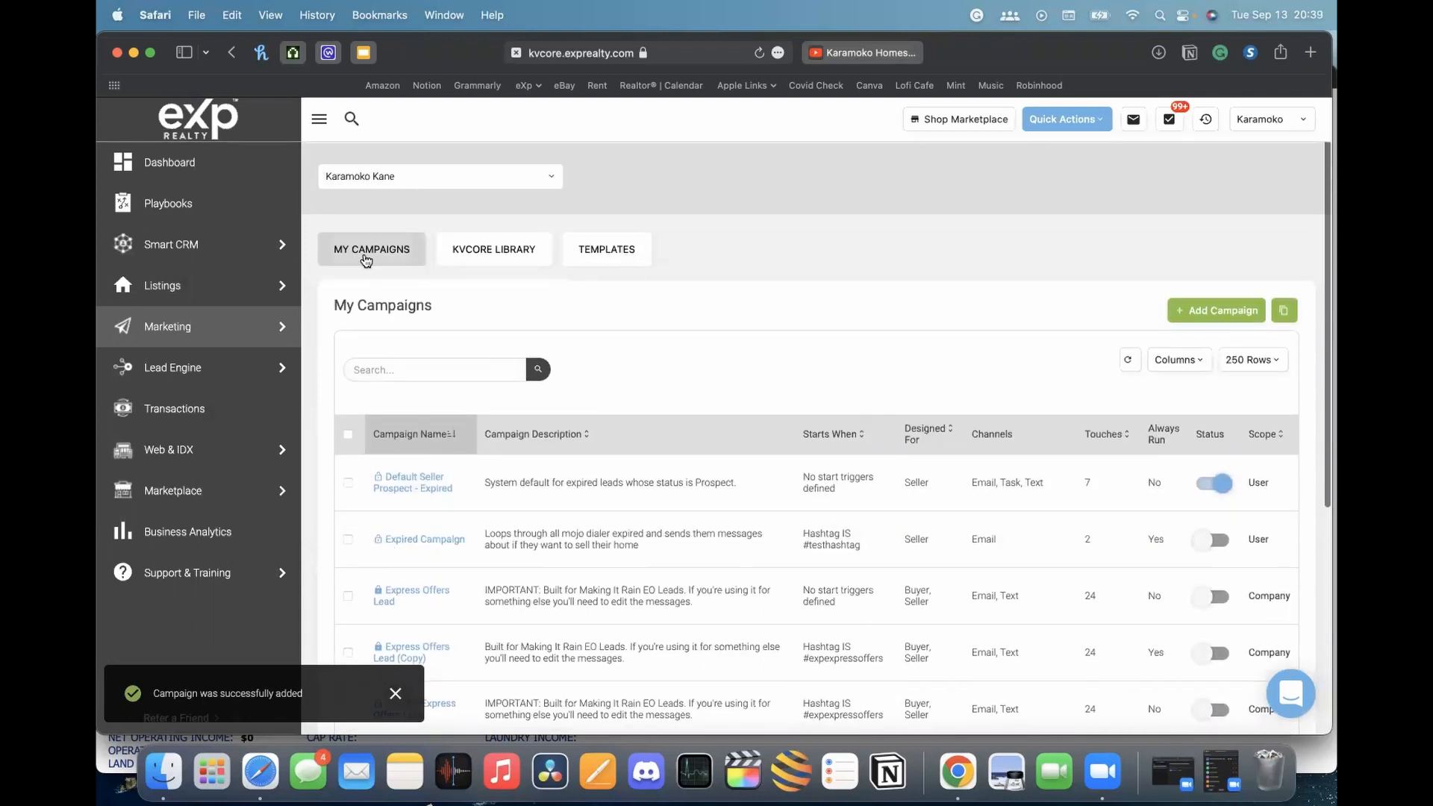
scroll(589, 543, down, 3)
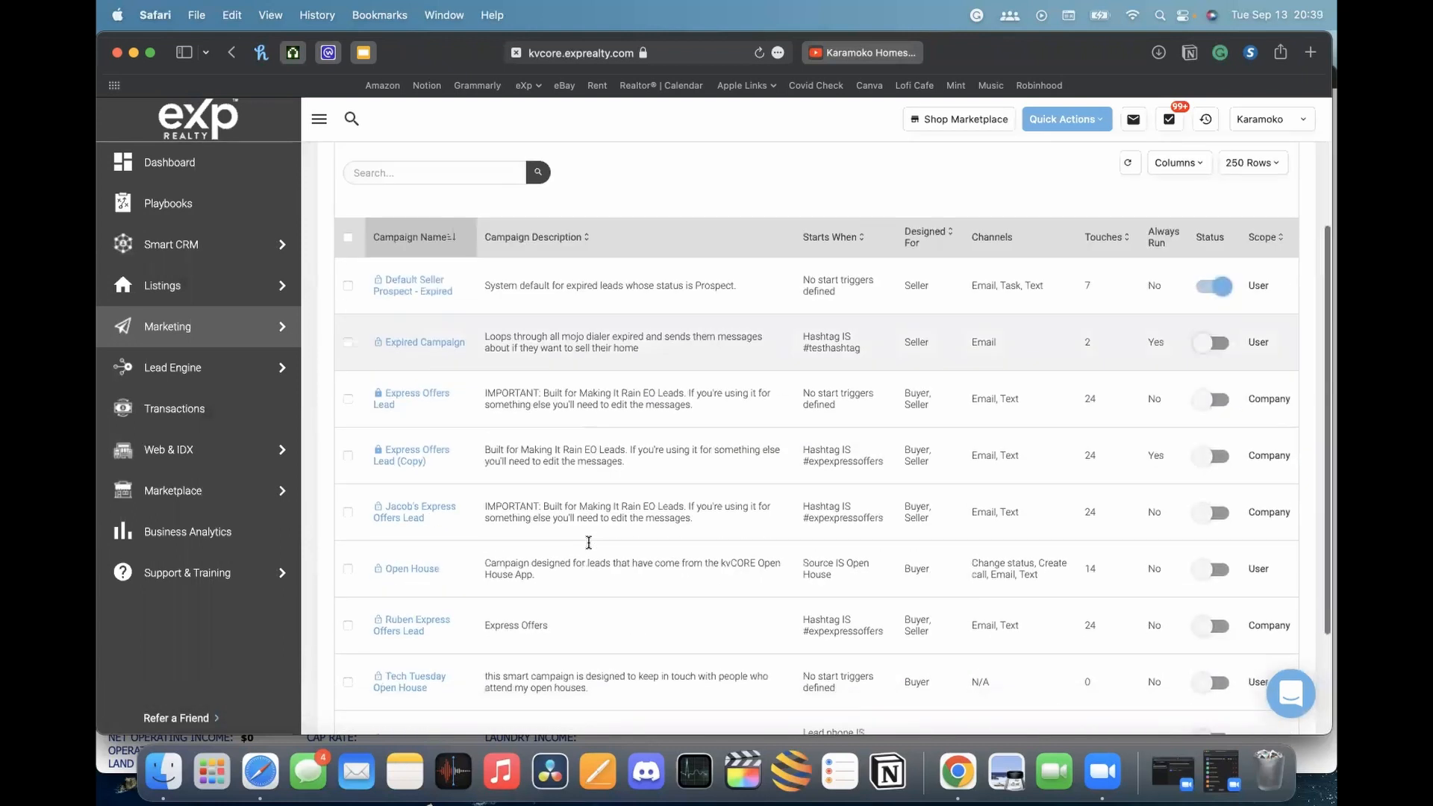
scroll(589, 543, down, 3)
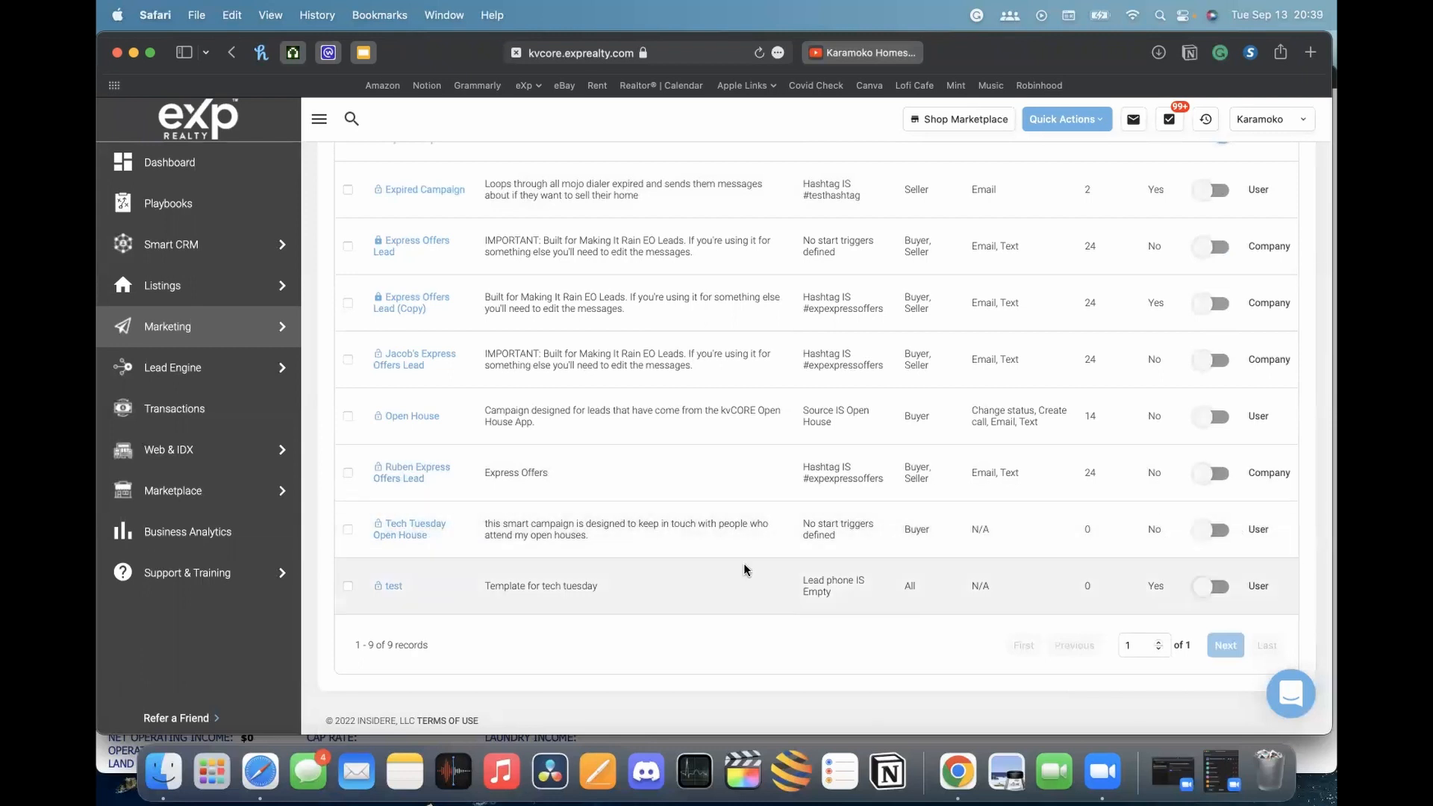
Open the Tech Tuesday Open House campaign and list the available action types
click(406, 536)
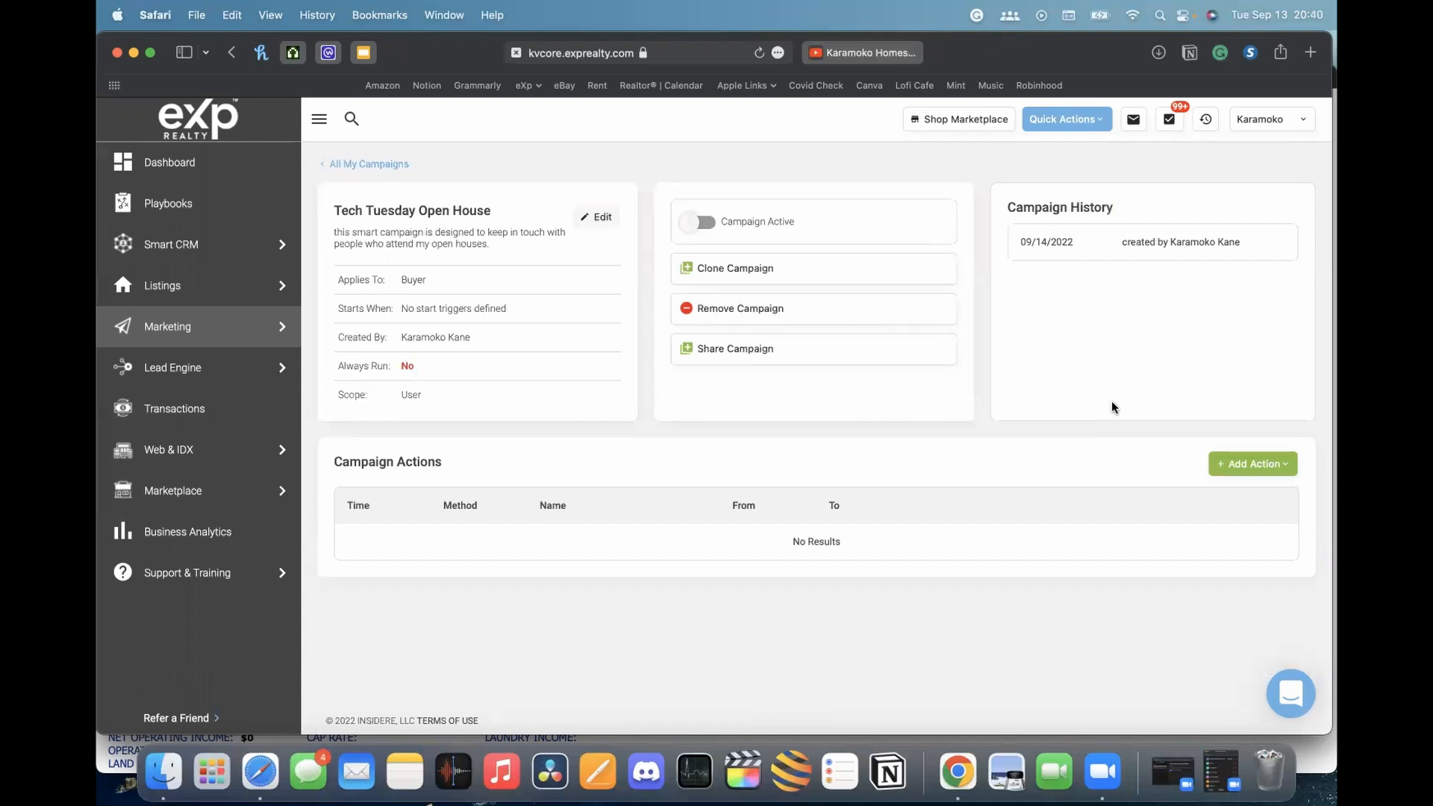
scroll(715, 427, down, 1)
click(1243, 468)
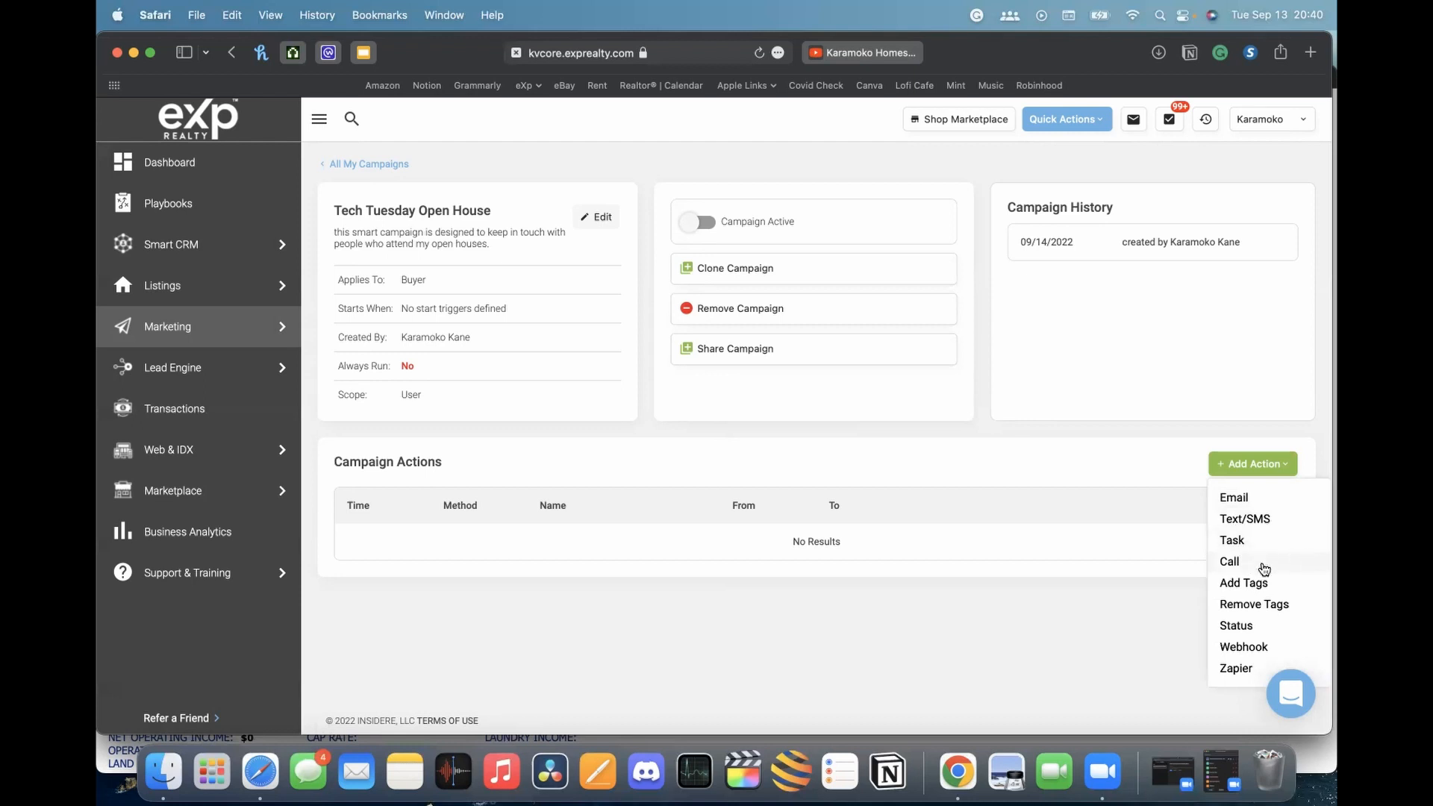
Add a Text/SMS action to the campaign and browse its saved text templates
click(1248, 522)
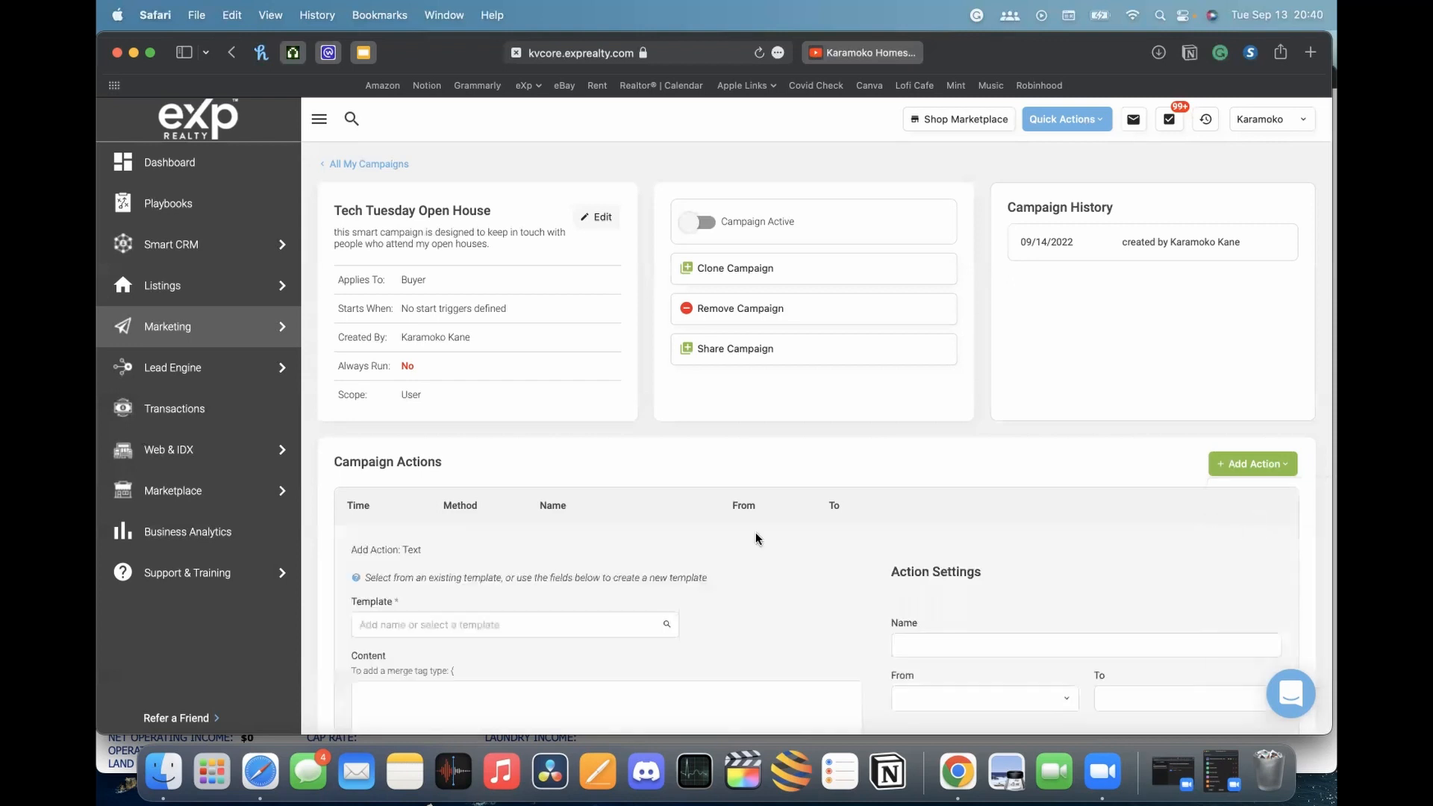
scroll(731, 523, down, 5)
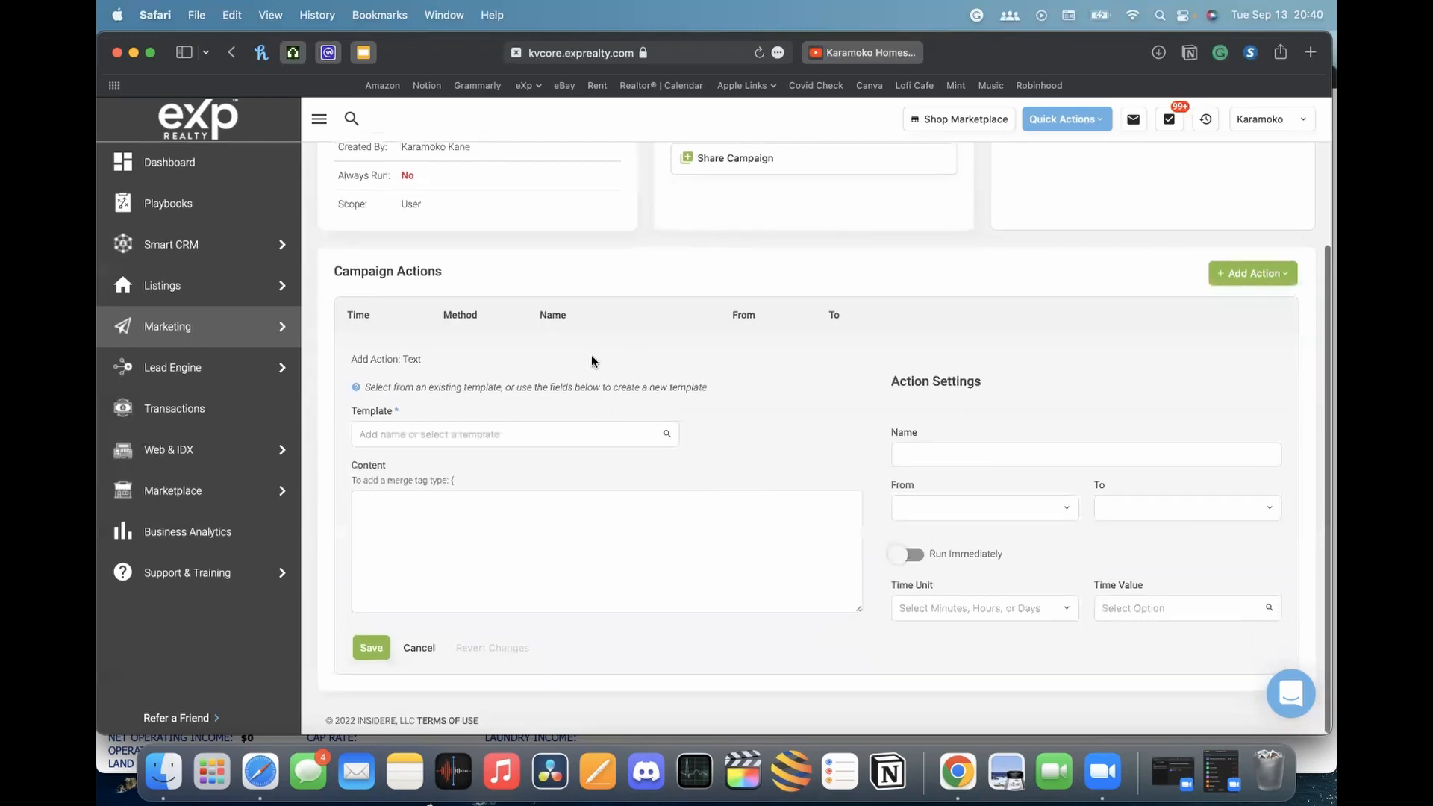
click(537, 433)
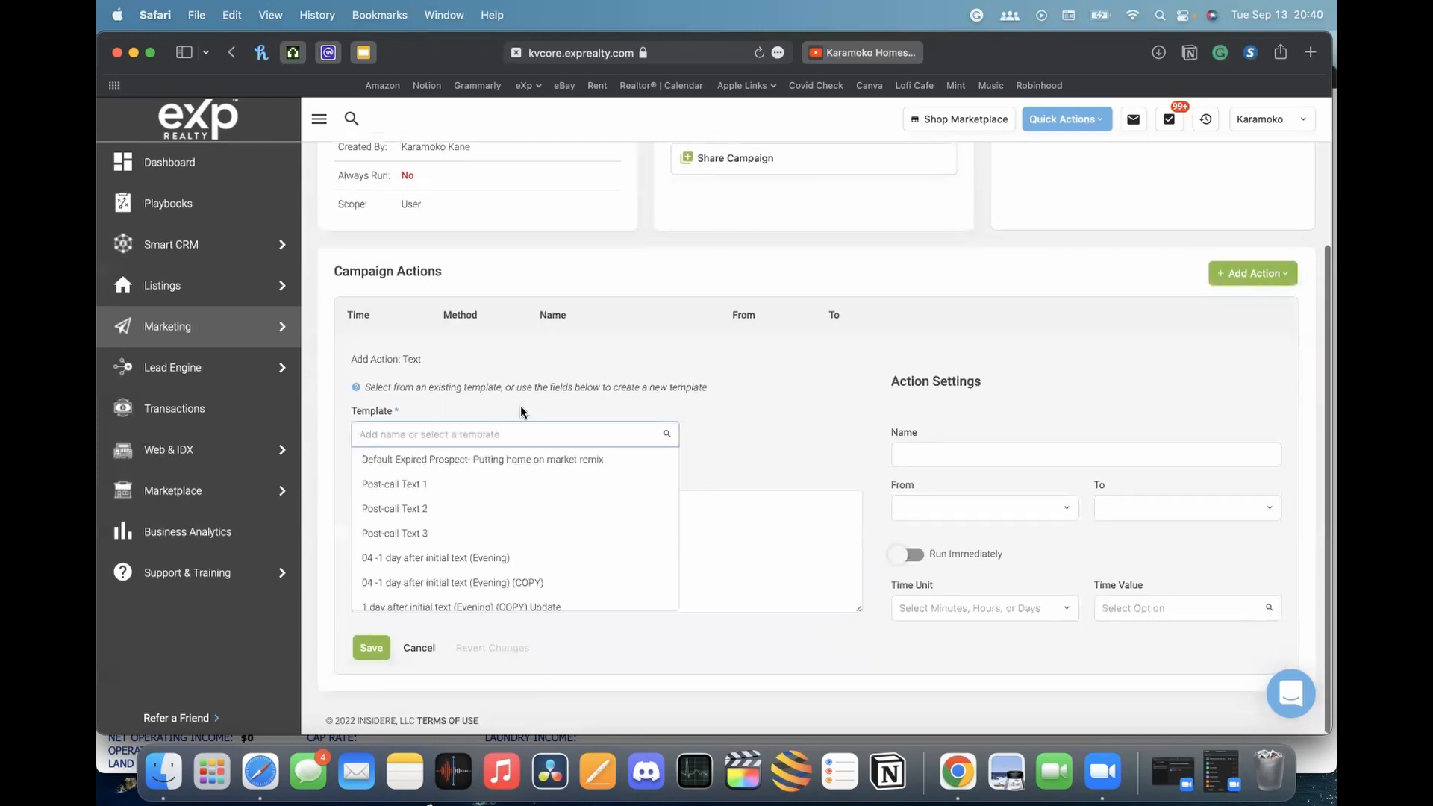
scroll(601, 377, up, 5)
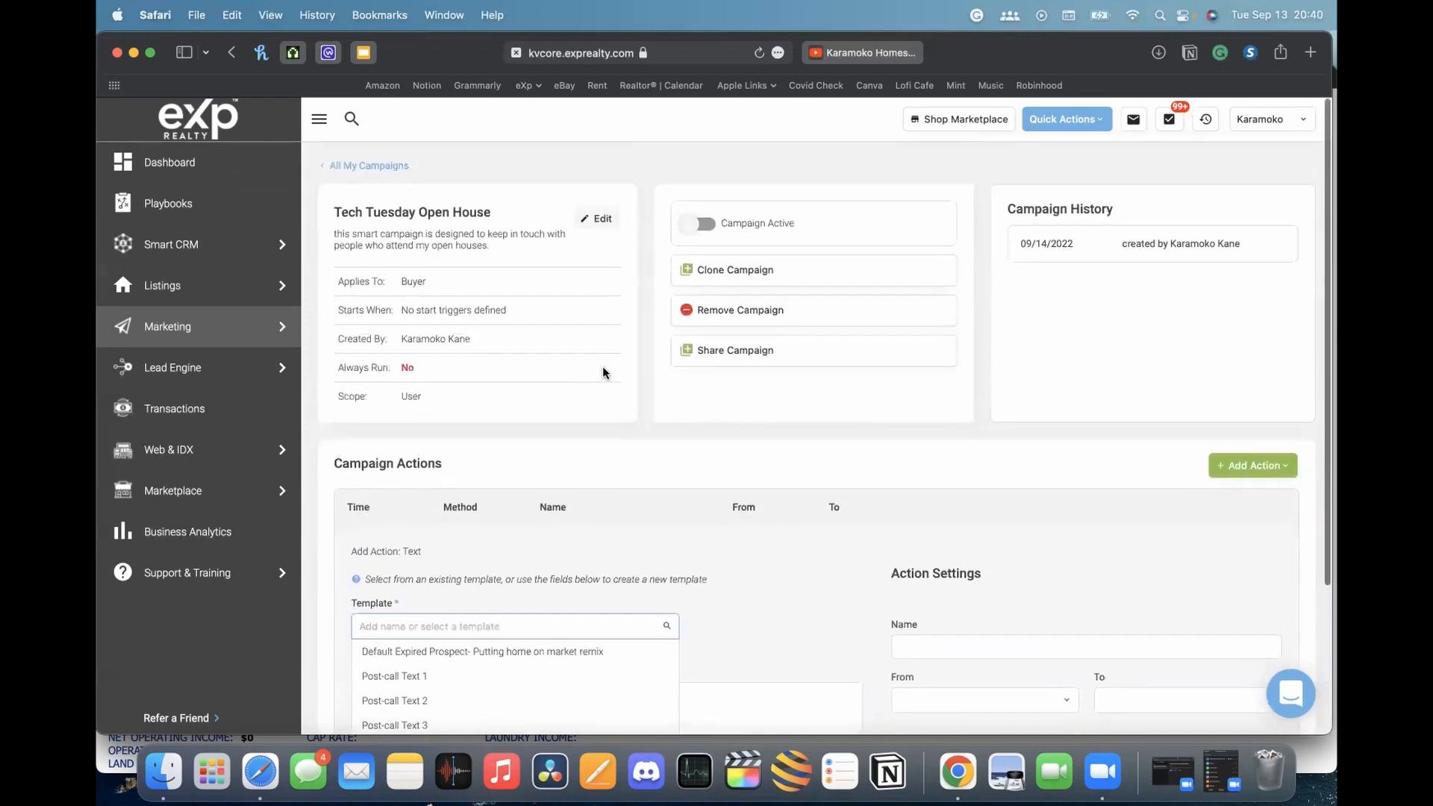
scroll(608, 415, down, 3)
click(803, 455)
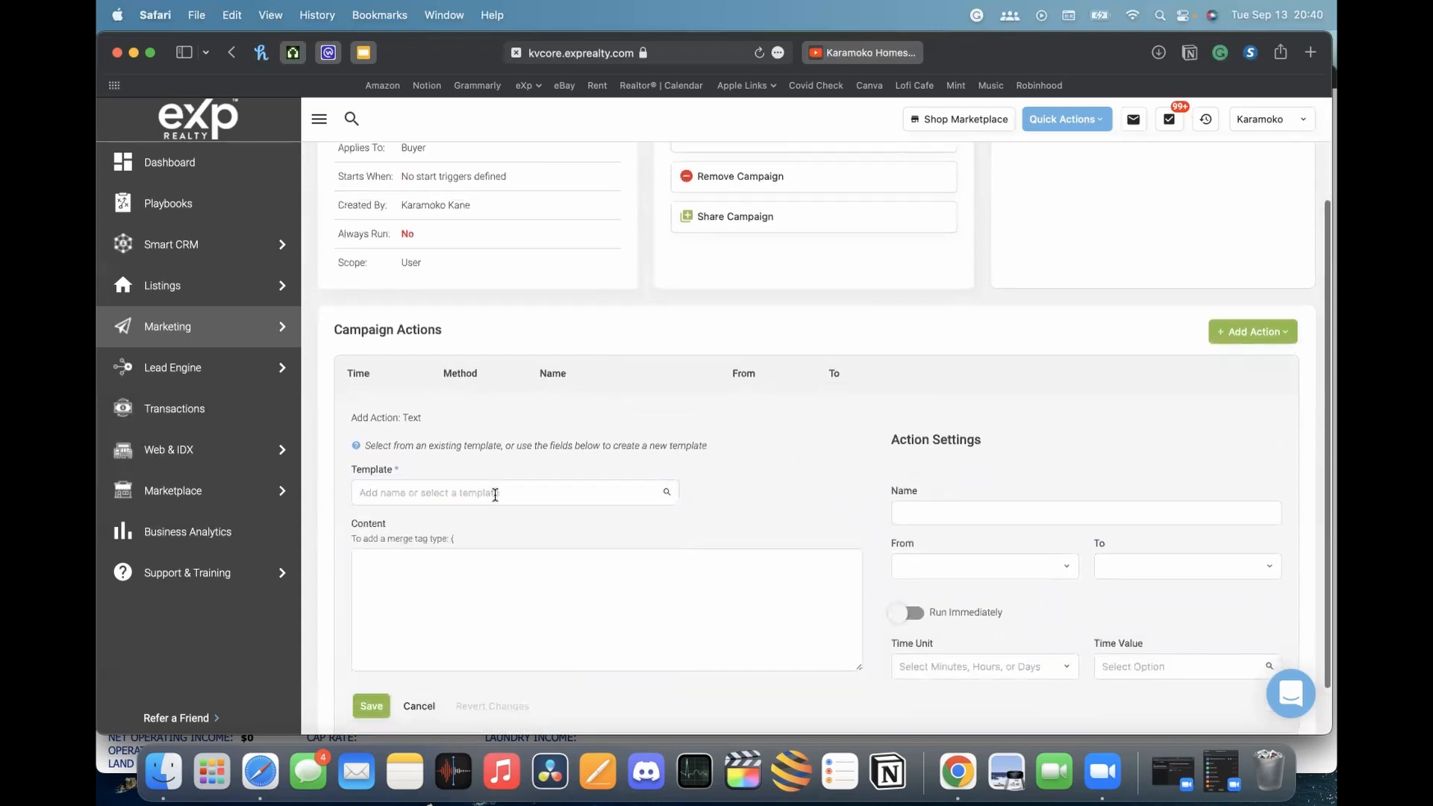
Load the 'Buyer - I got time' template and select its message text
click(506, 482)
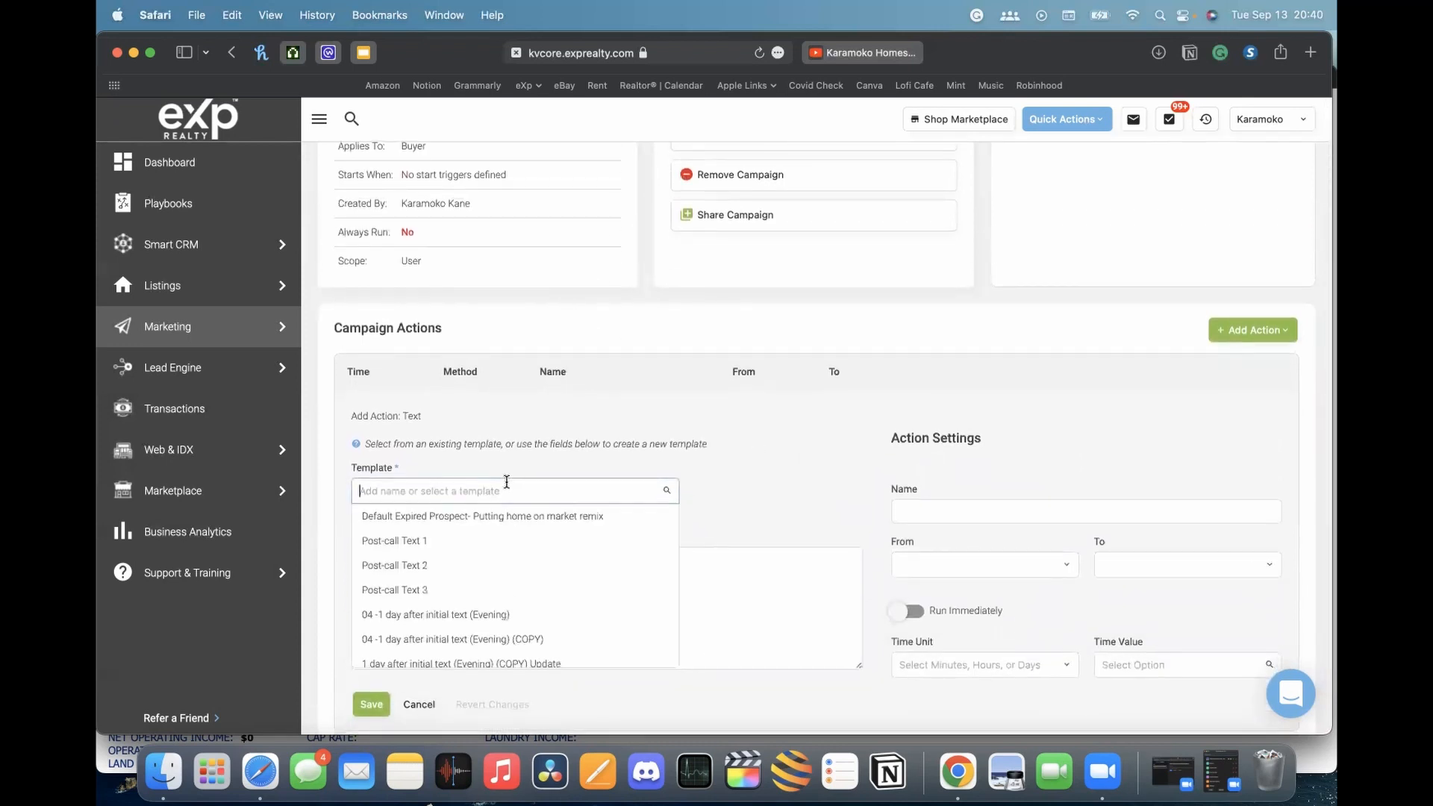
scroll(478, 575, down, 3)
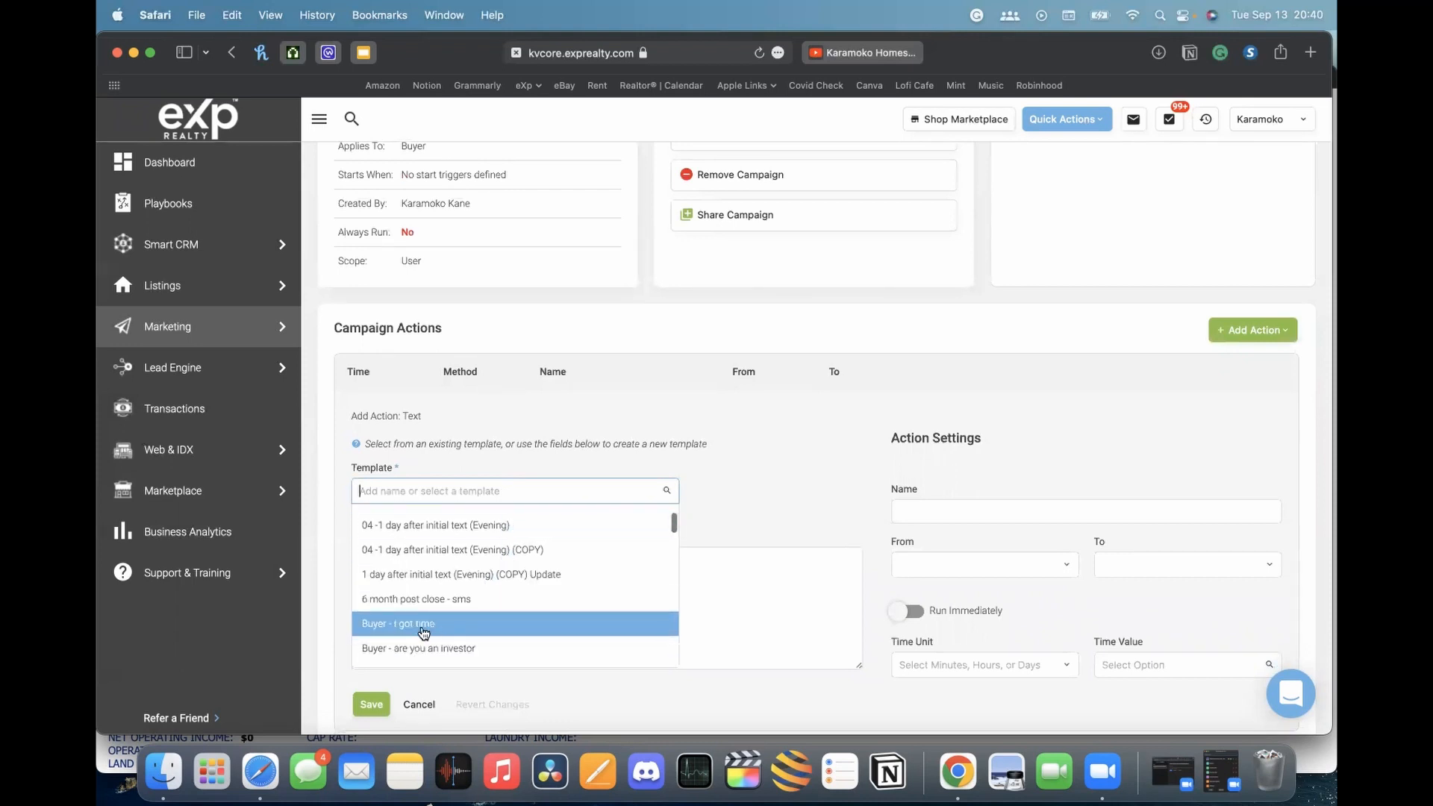
click(448, 626)
scroll(741, 451, down, 2)
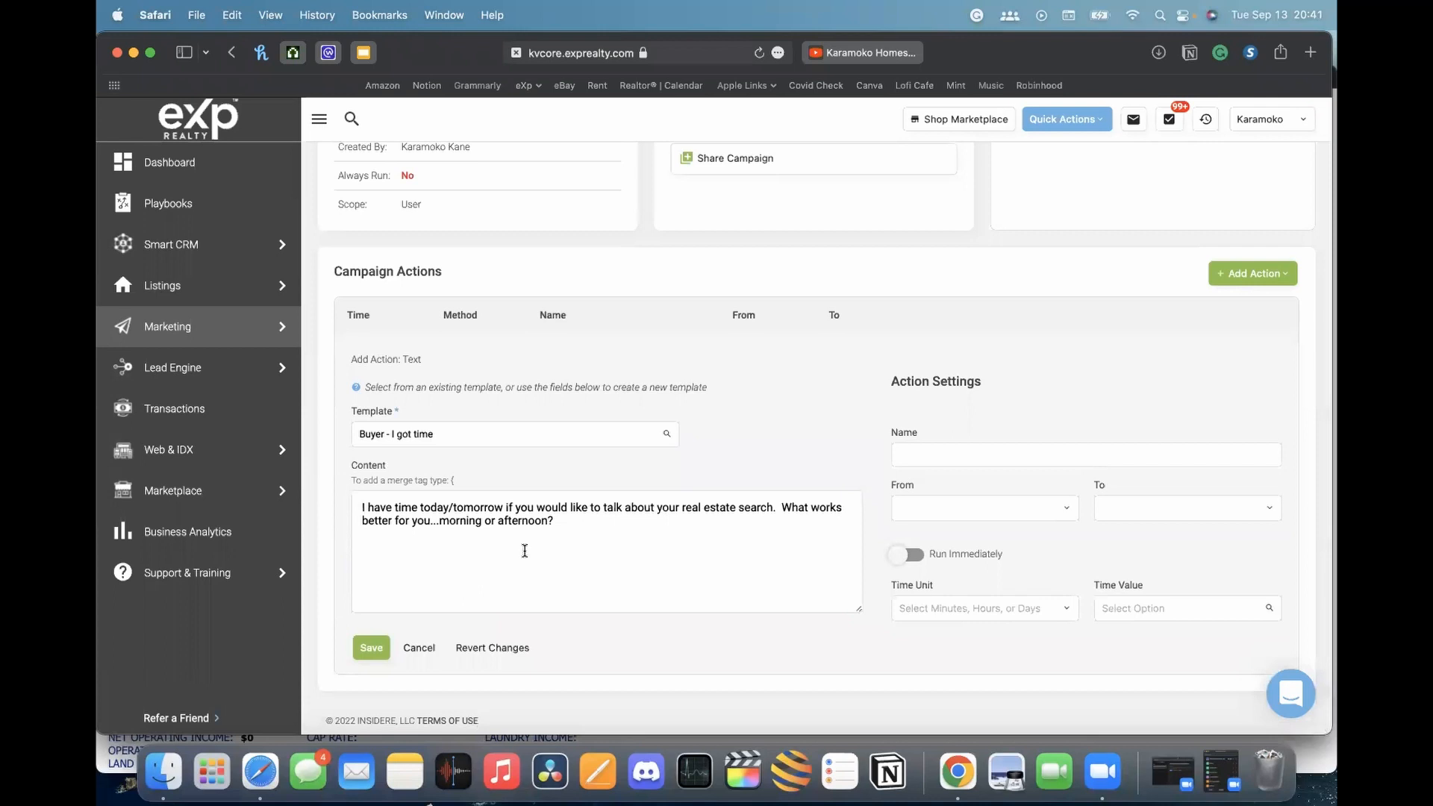
click(470, 431)
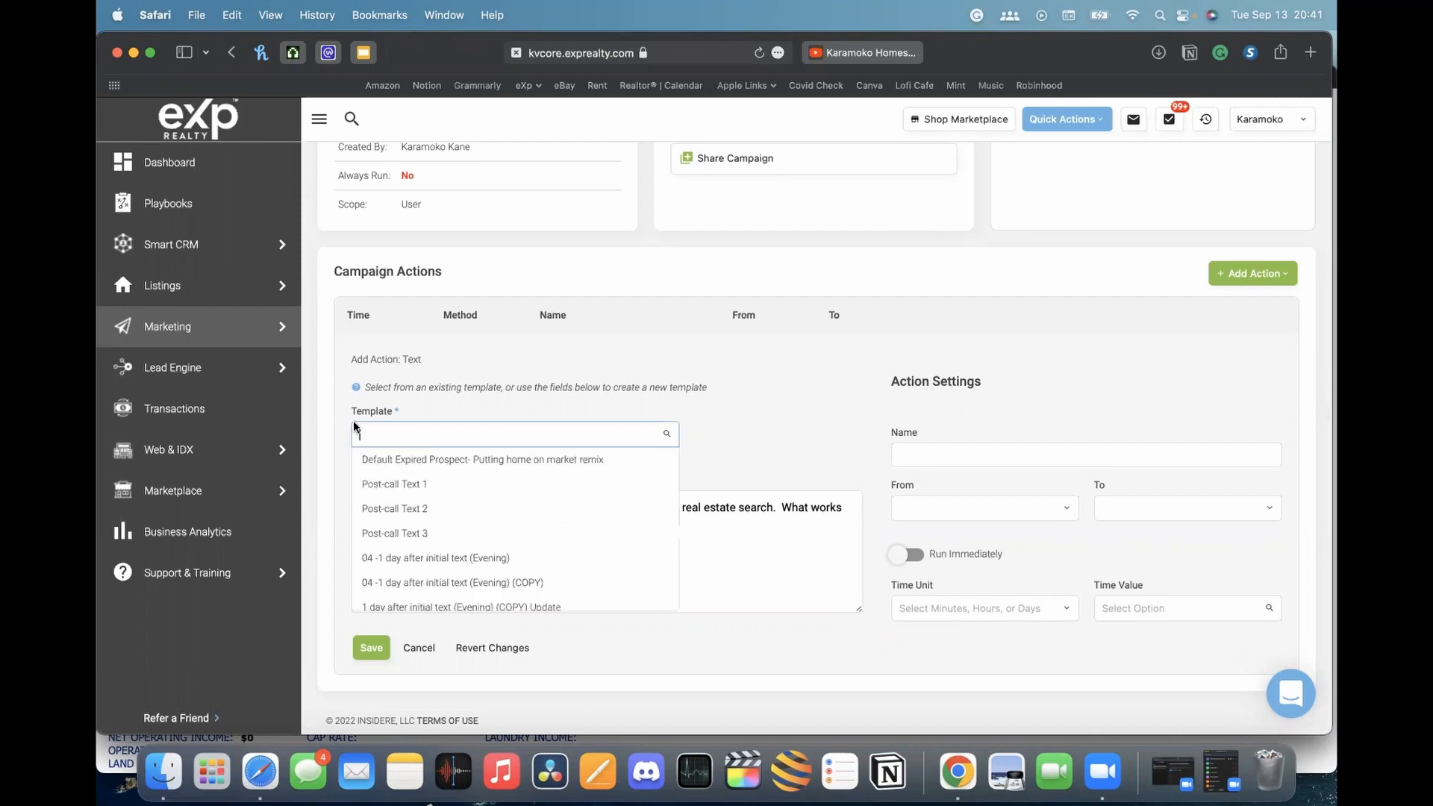
click(689, 565)
drag(689, 565, 165, 413)
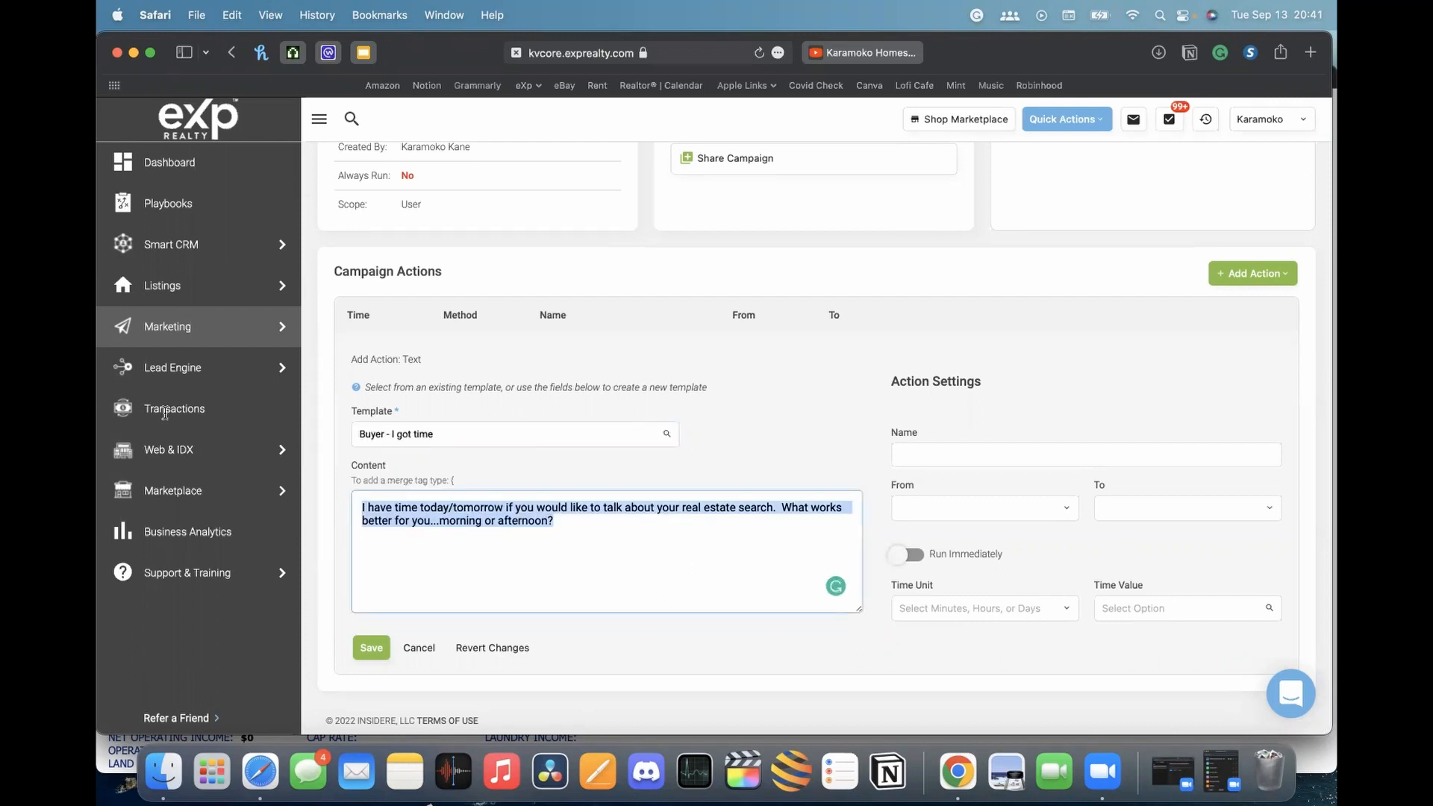
Replace the message with 'Hi... thank you for visiting my open house, can i be of any assistance'
key(BackSpace)
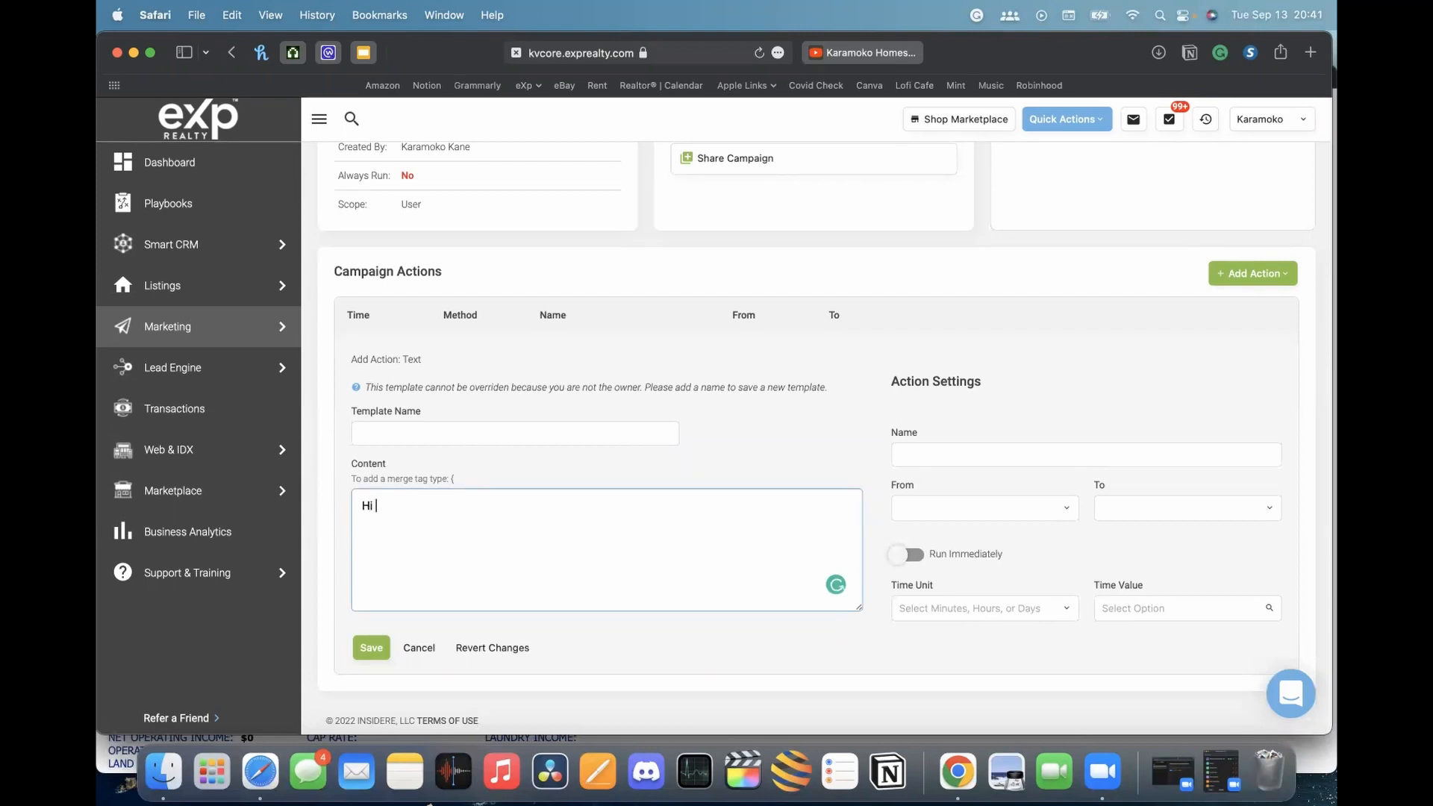
text(Hi... thank you for visiting my open house)
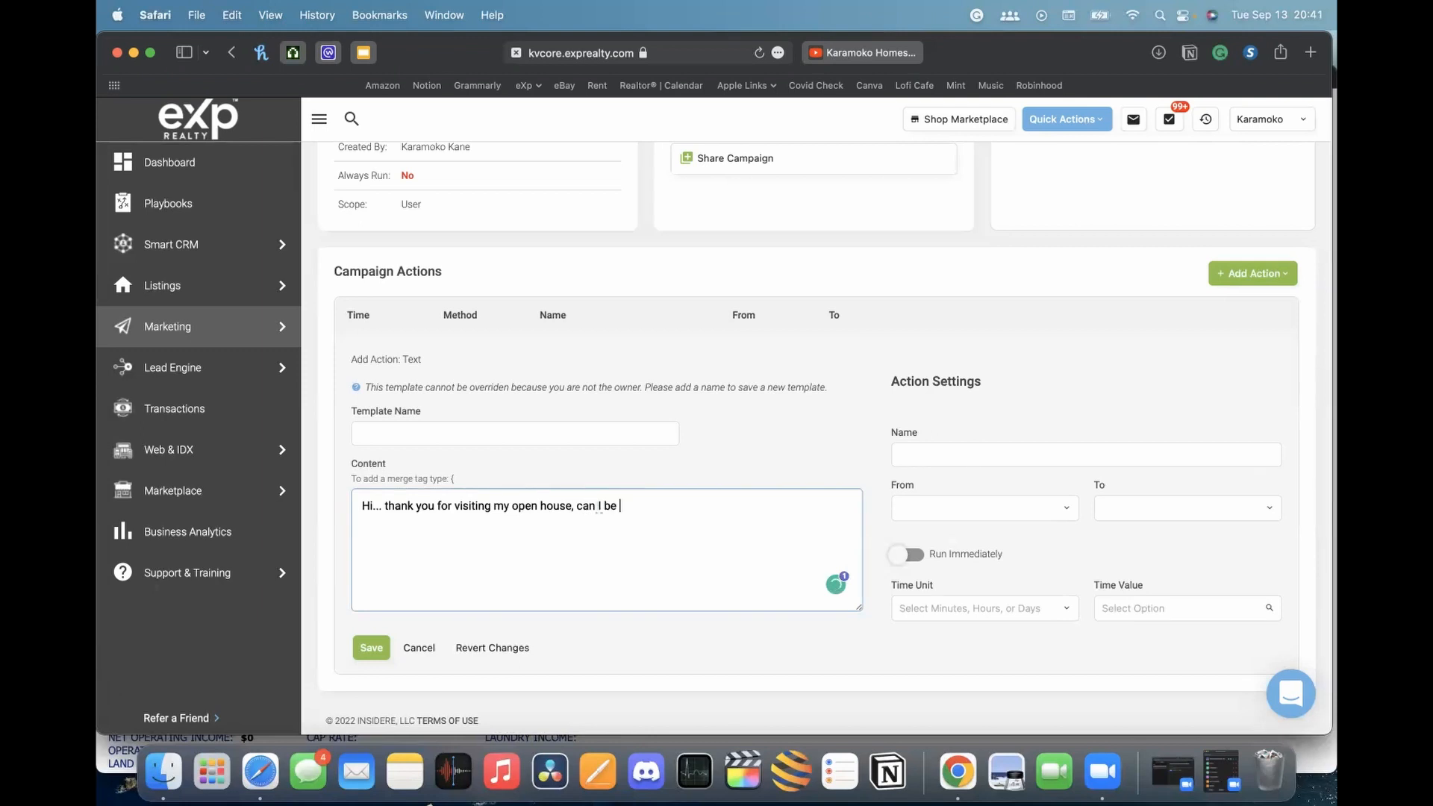
text(, can i be of any assutance)
double_click(698, 507)
text(assistance)
mouse_move(373, 508)
mouse_down()
mouse_move(397, 509)
mouse_move(369, 513)
mouse_up()
Insert the lead_first_name merge tag after 'Hi', then remove it again
text({)
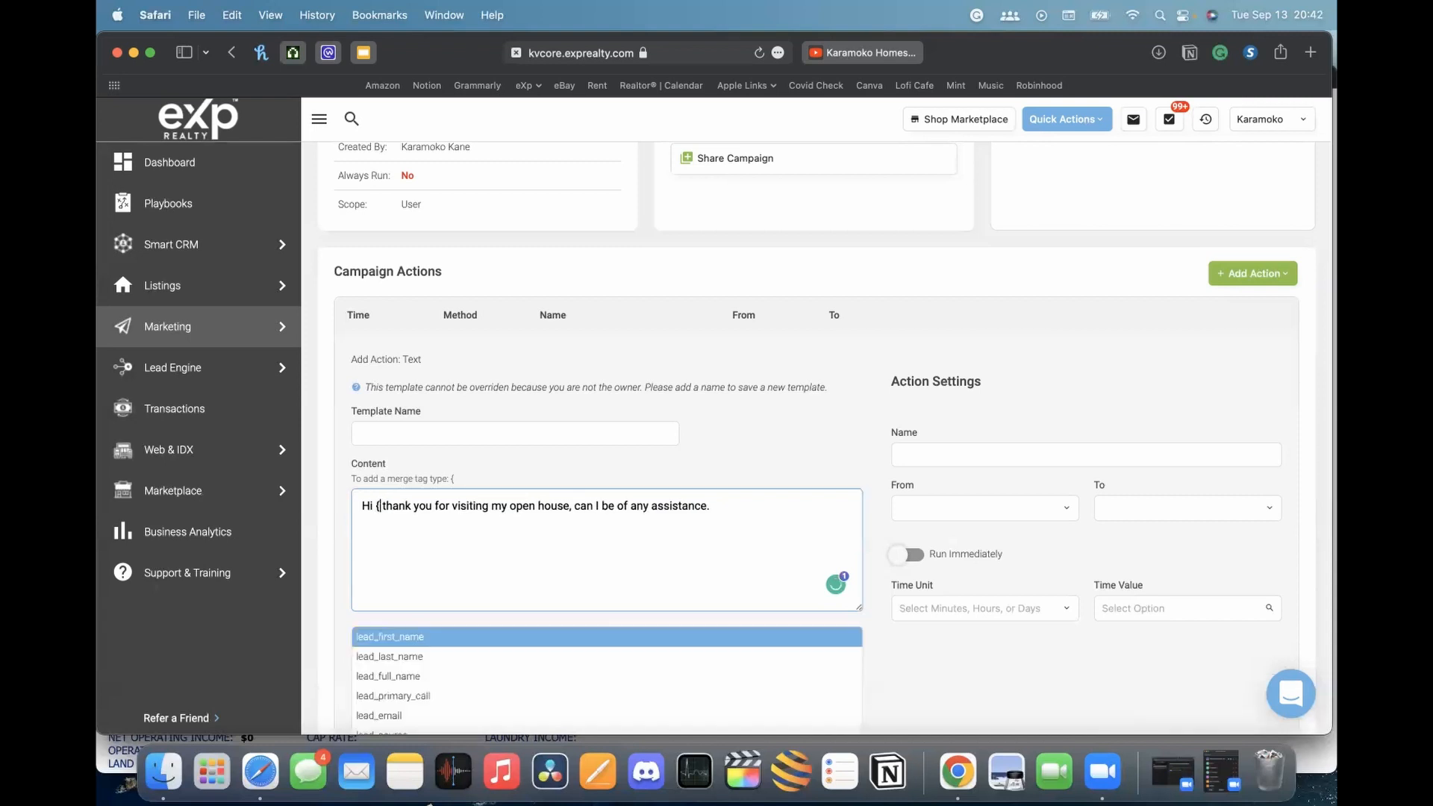
key(BackSpace)
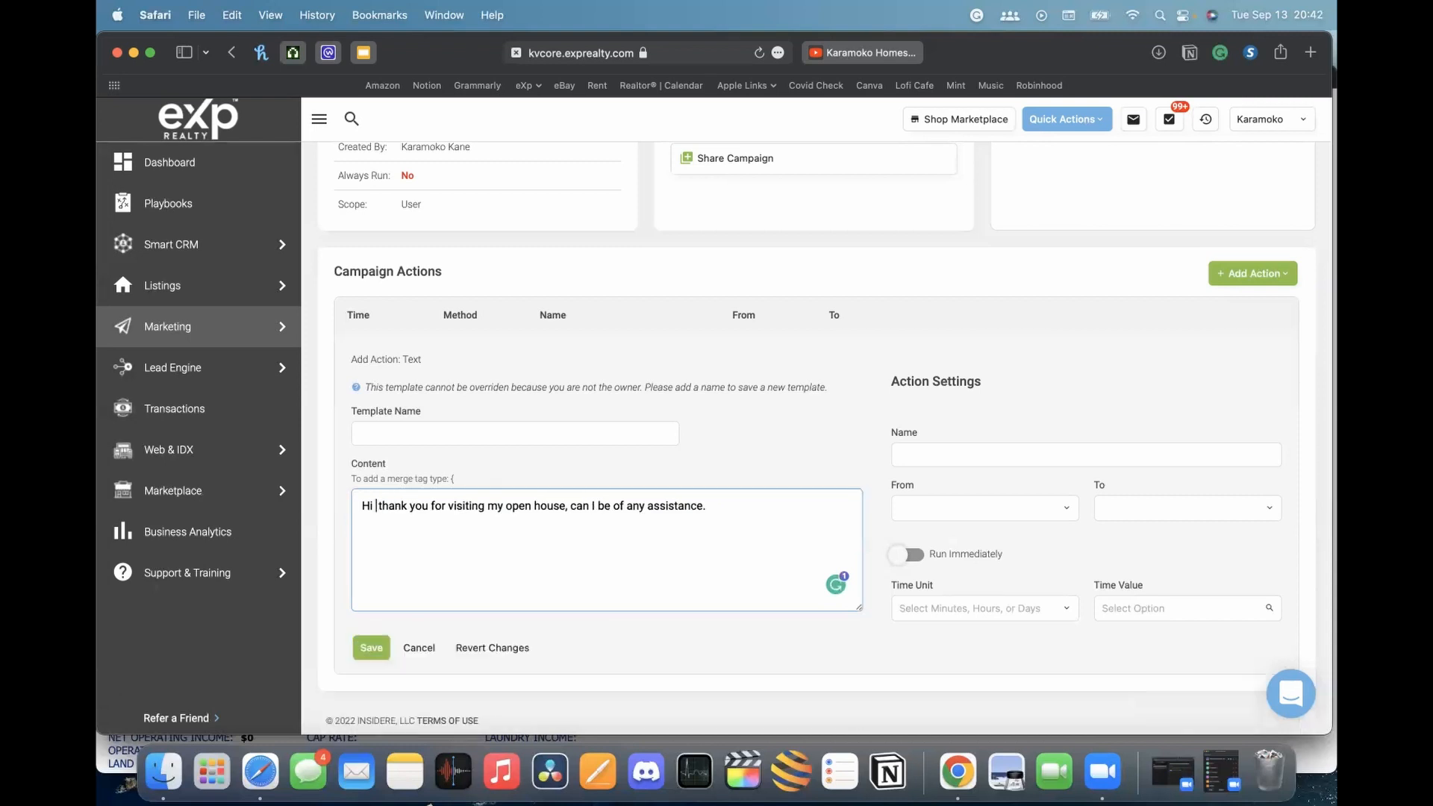
text({)
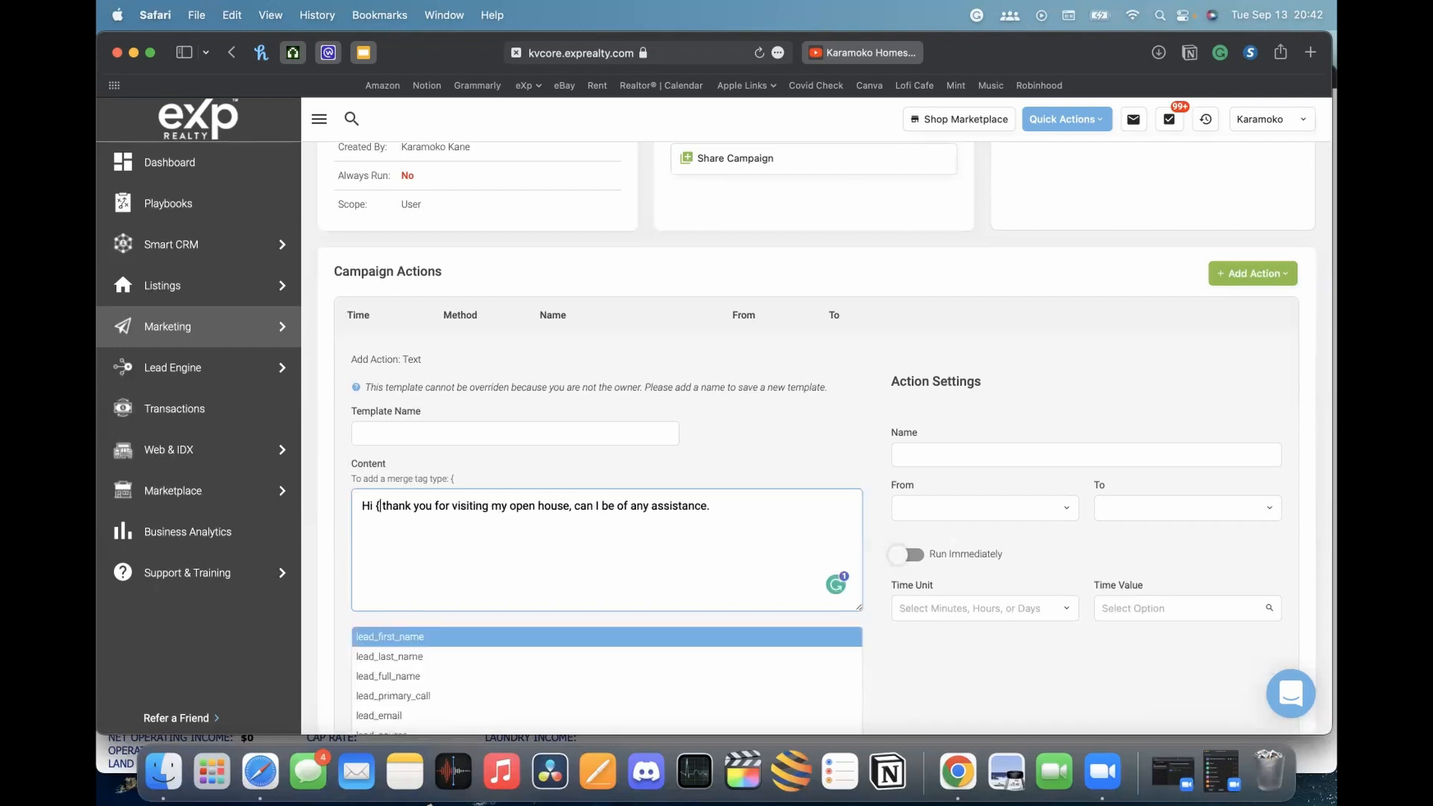
scroll(747, 522, down, 3)
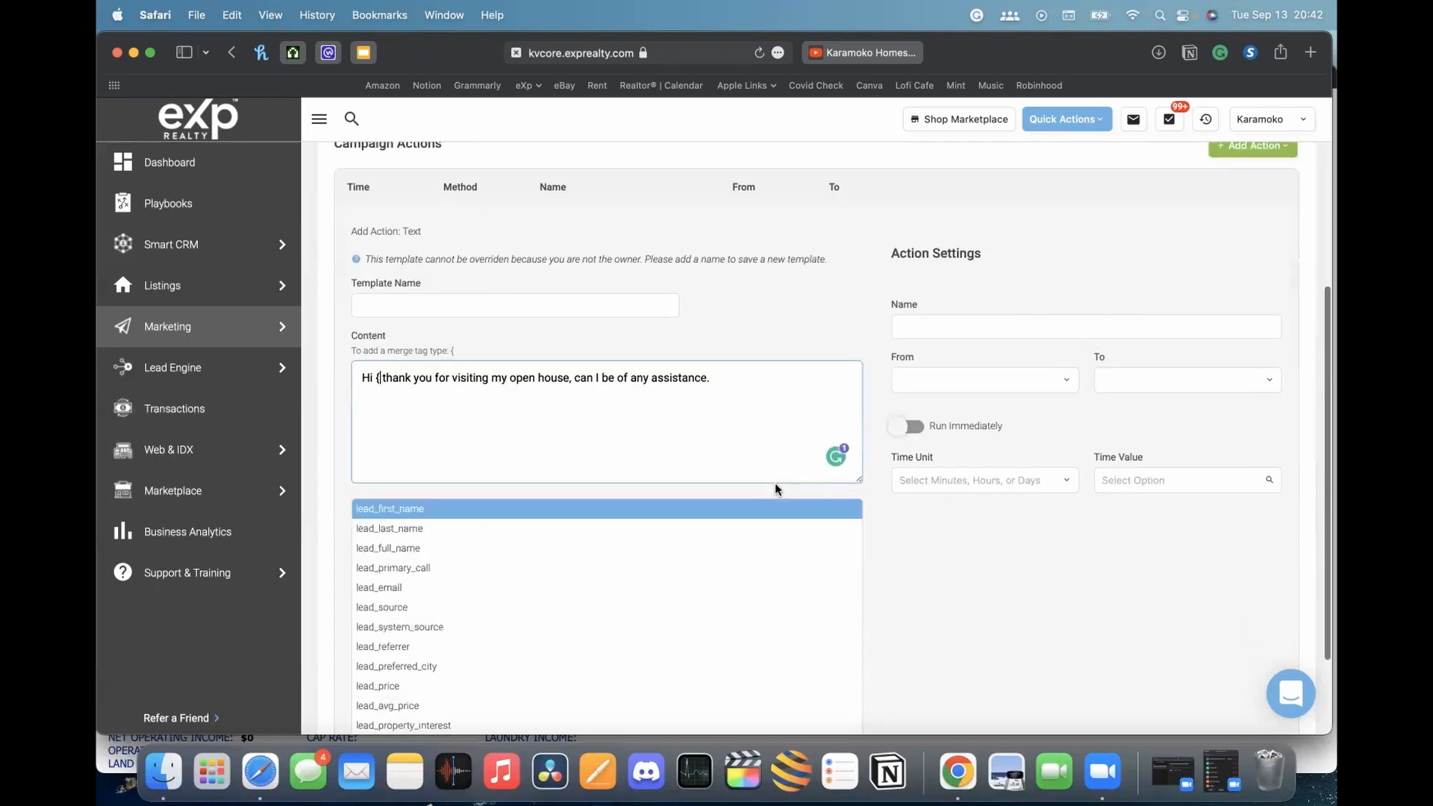
scroll(549, 568, down, 3)
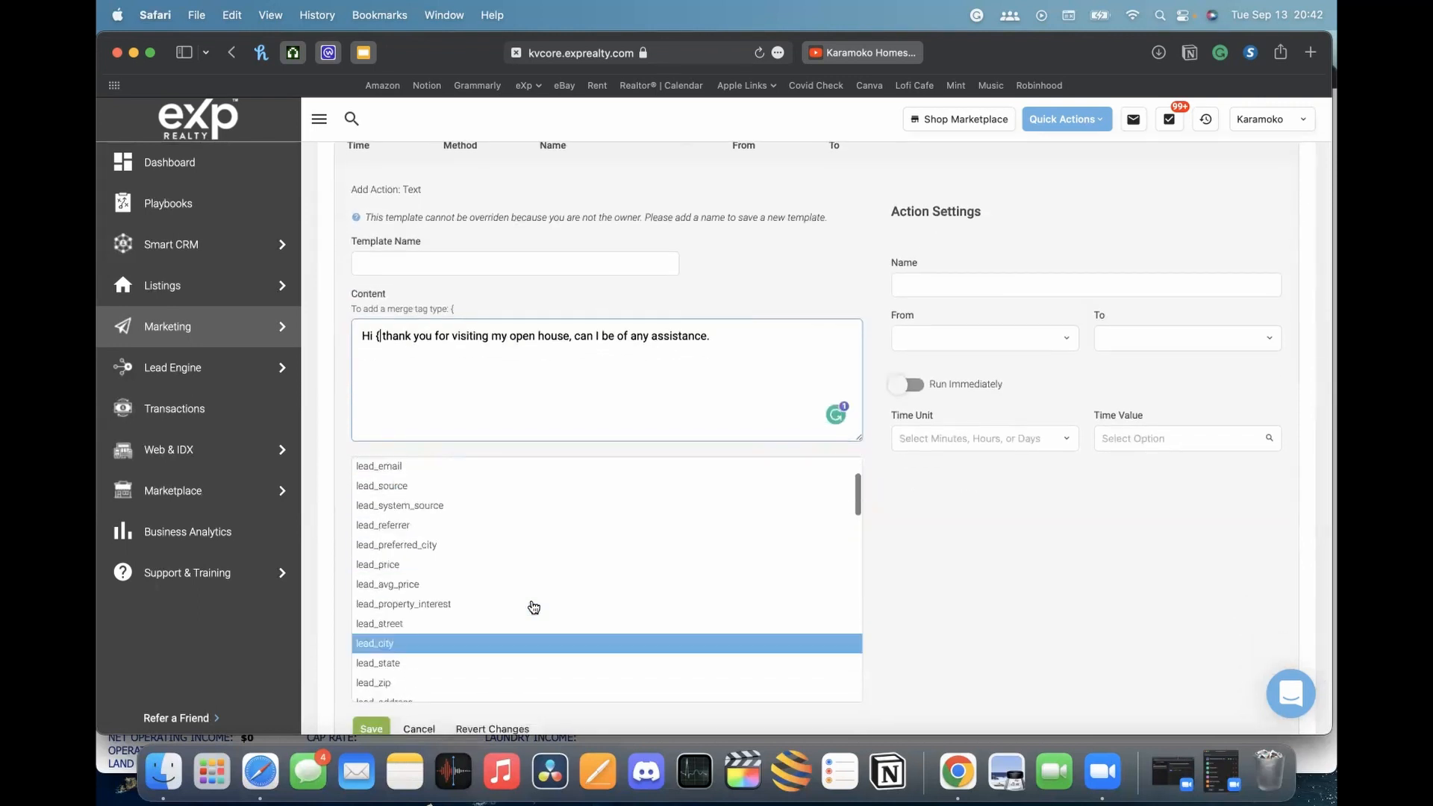
scroll(531, 601, up, 5)
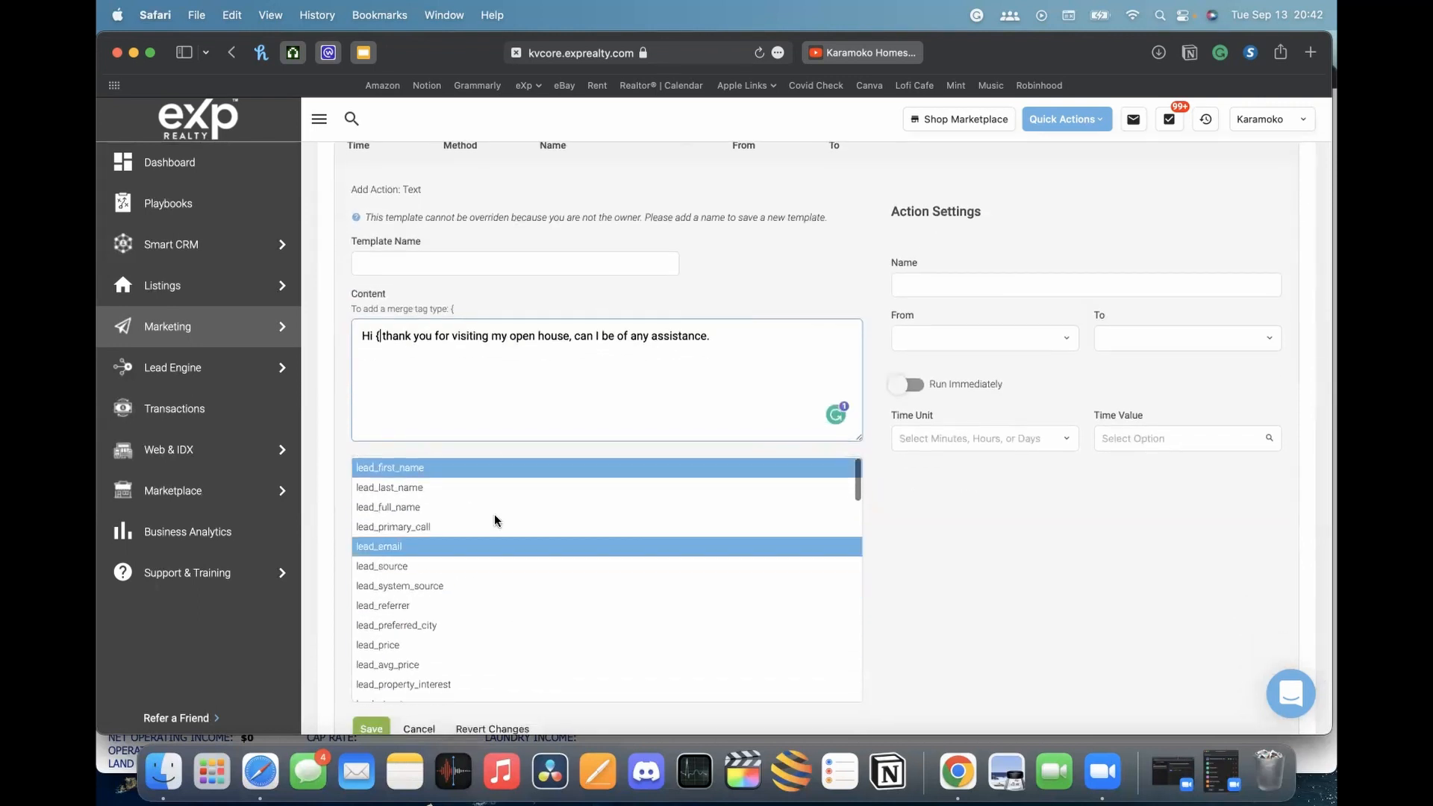
click(409, 474)
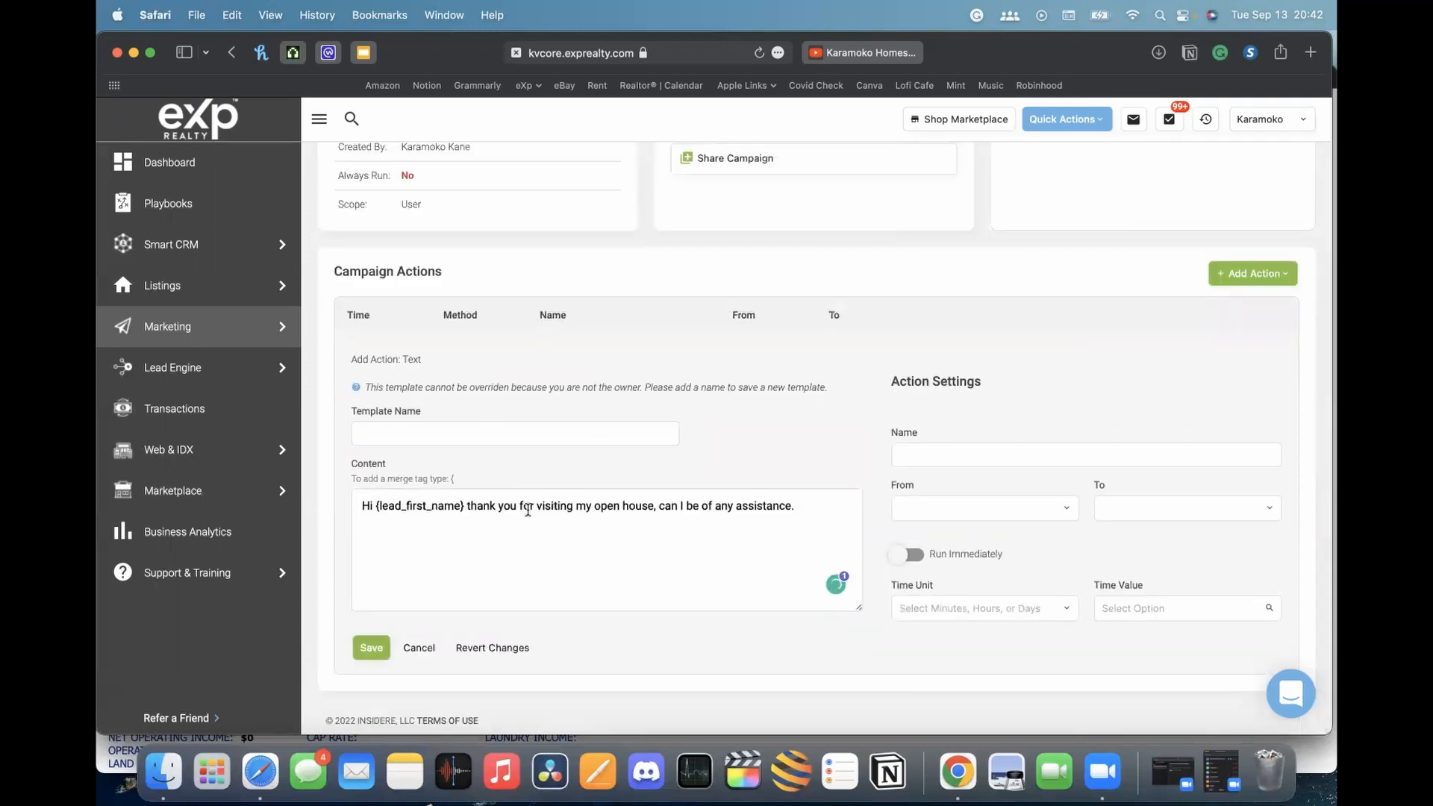
drag(376, 506, 462, 508)
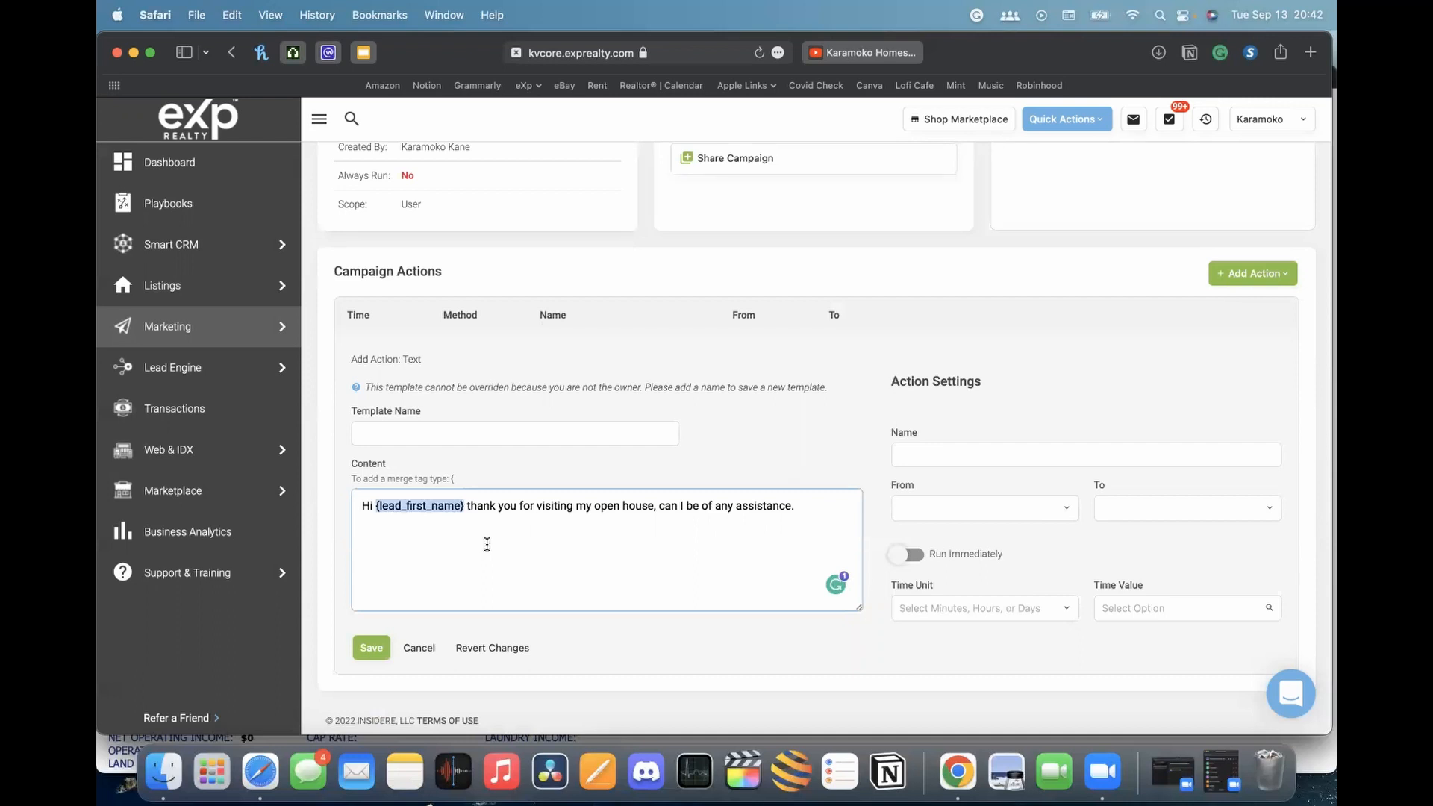
key(BackSpace)
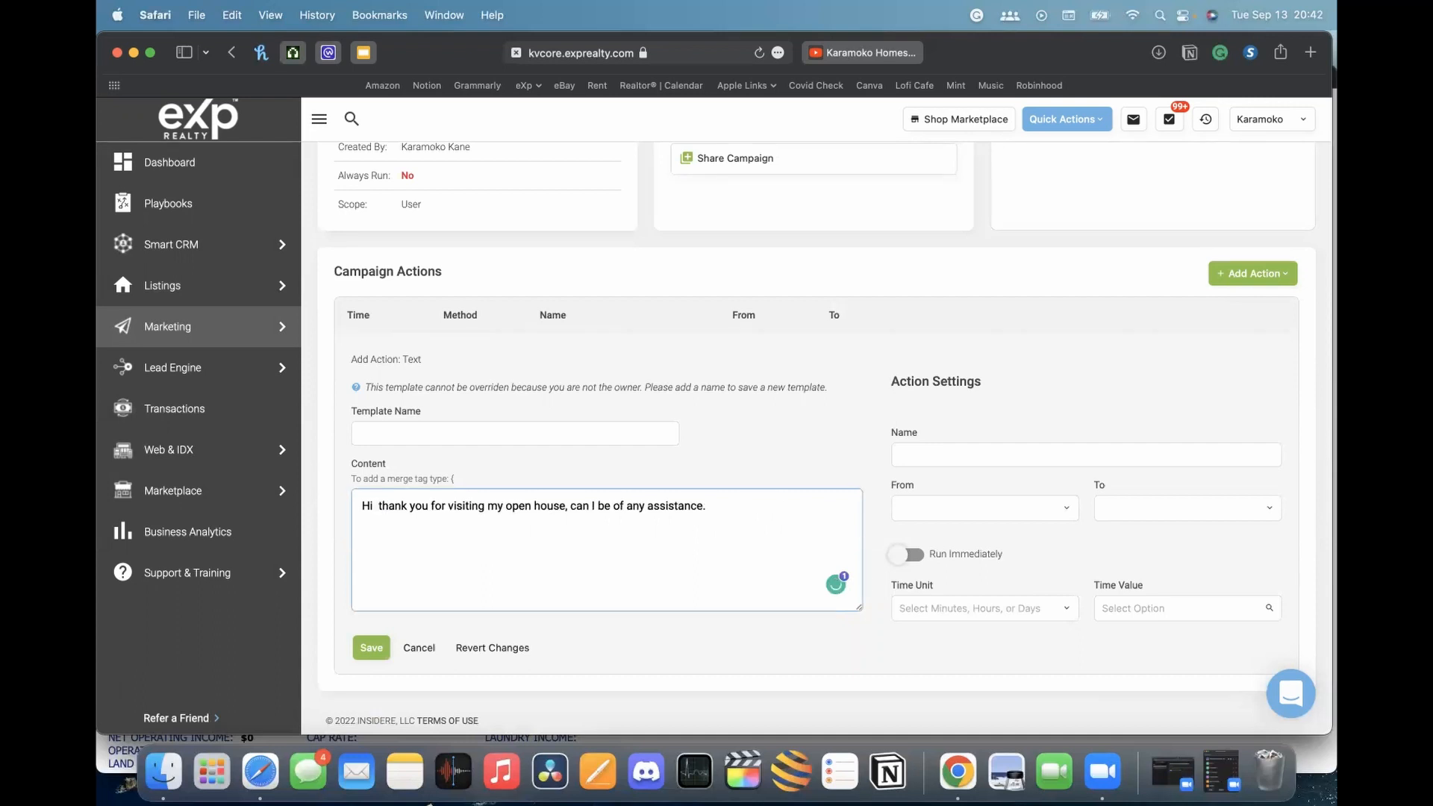
Insert the {lead_full_name} merge tag after 'Hi' in the message
text({)
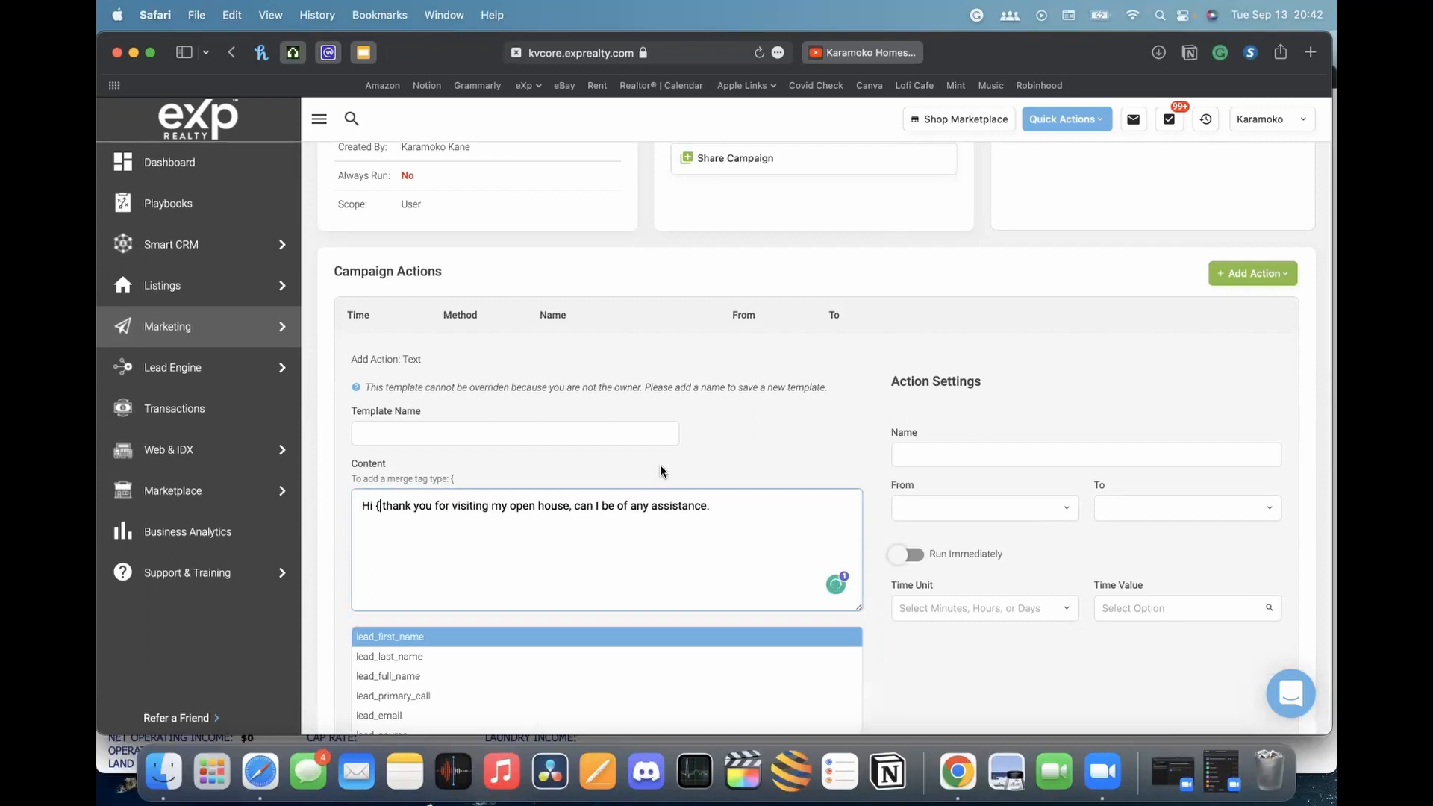
scroll(681, 465, down, 3)
scroll(680, 465, down, 2)
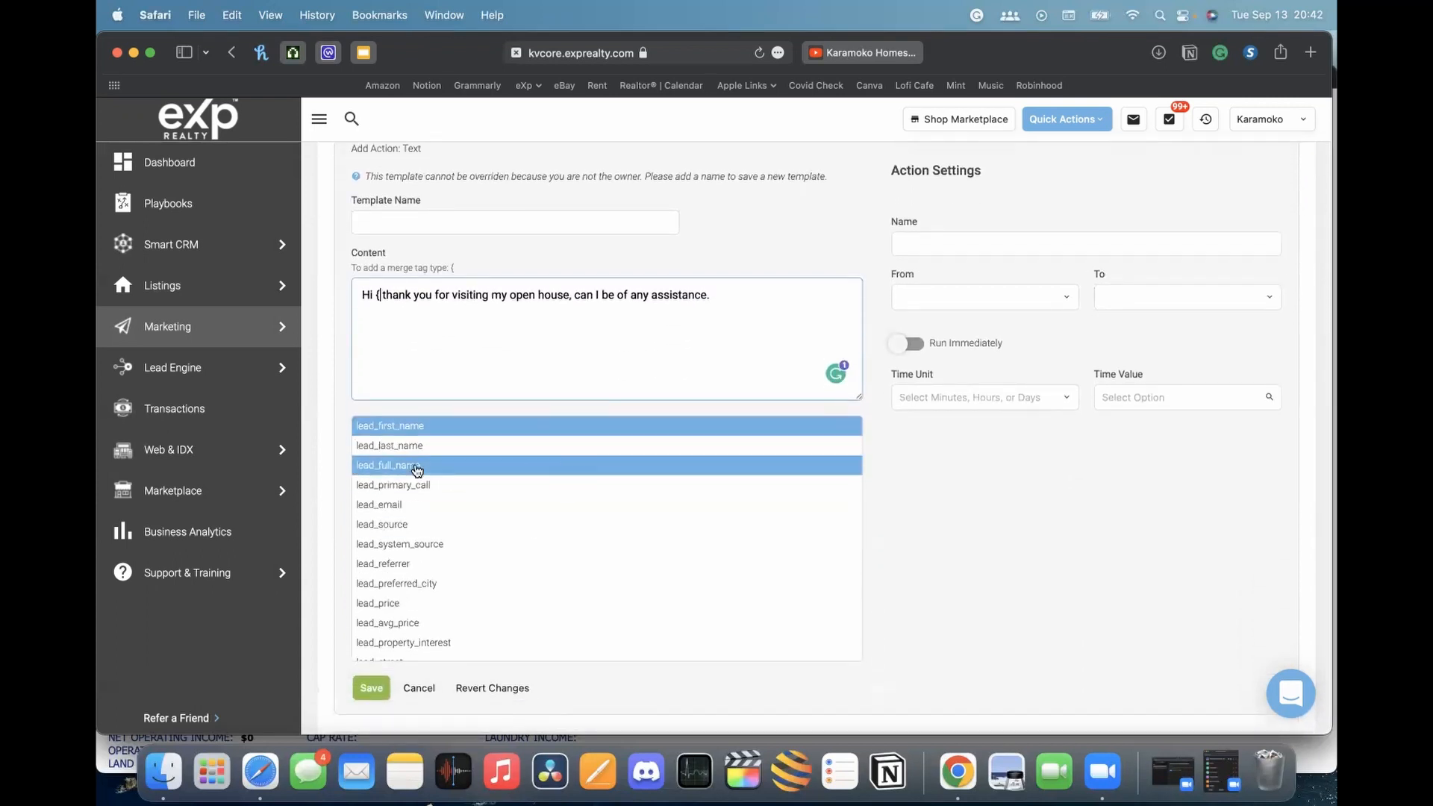
scroll(519, 536, down, 15)
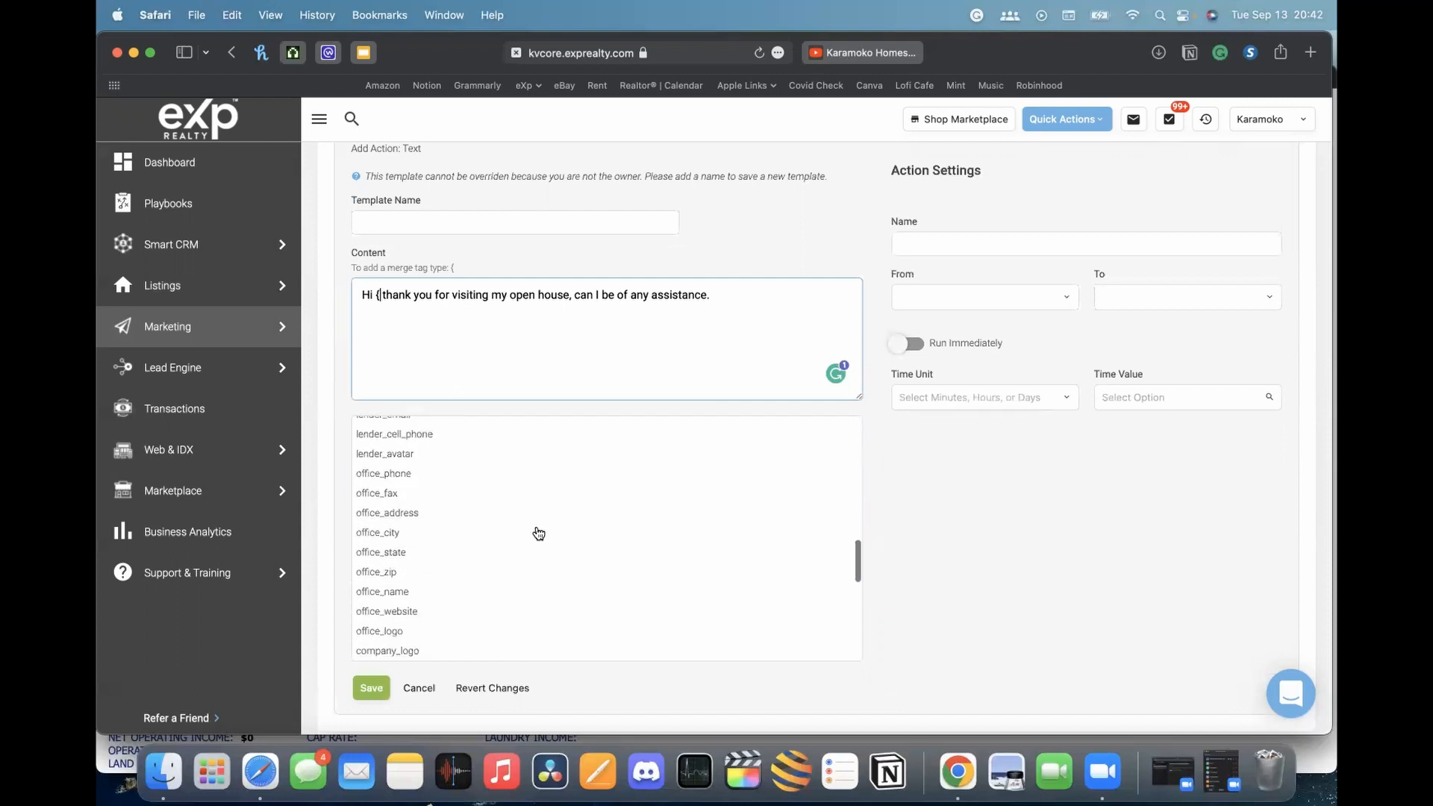
scroll(538, 533, down, 5)
scroll(640, 505, up, 10)
scroll(642, 504, up, 10)
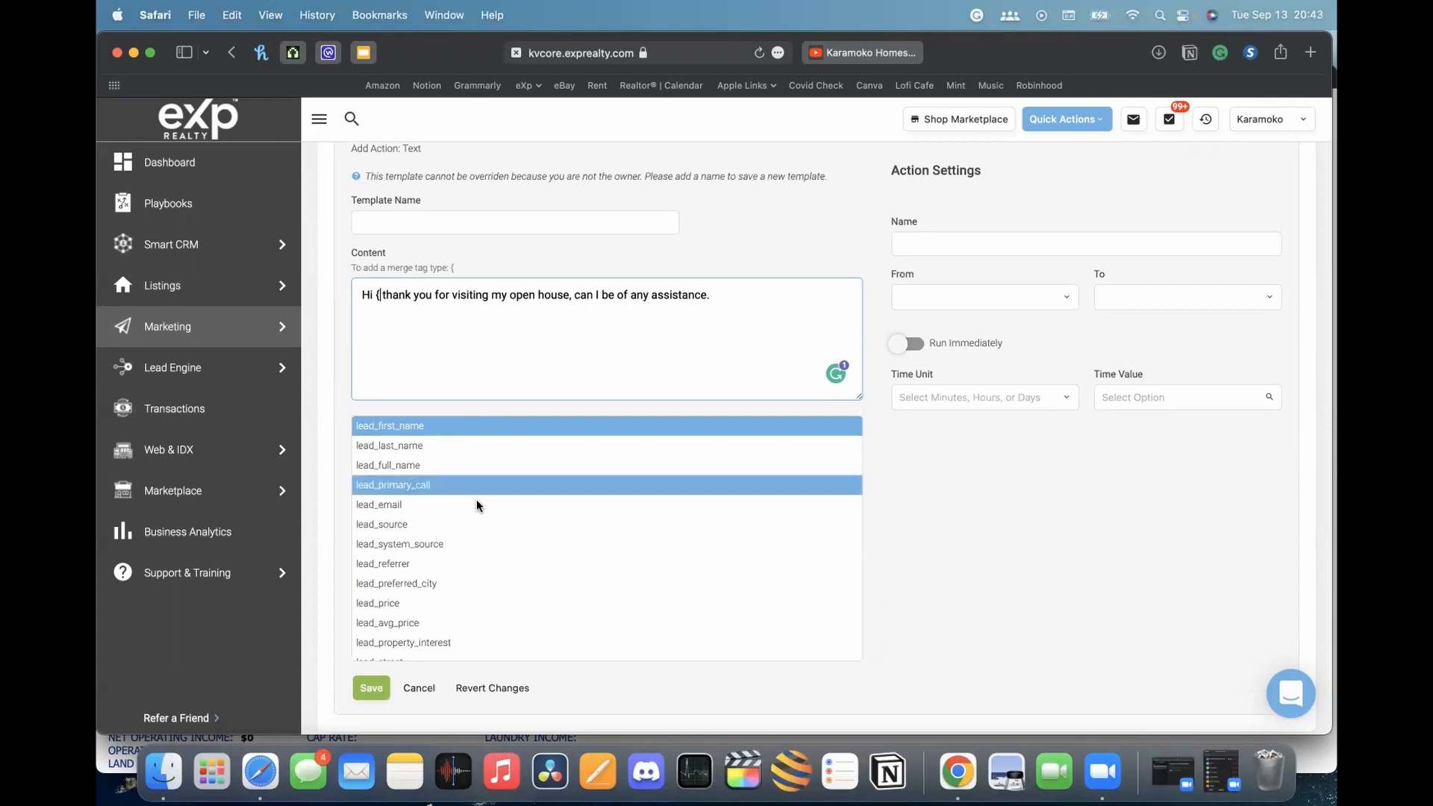
click(420, 465)
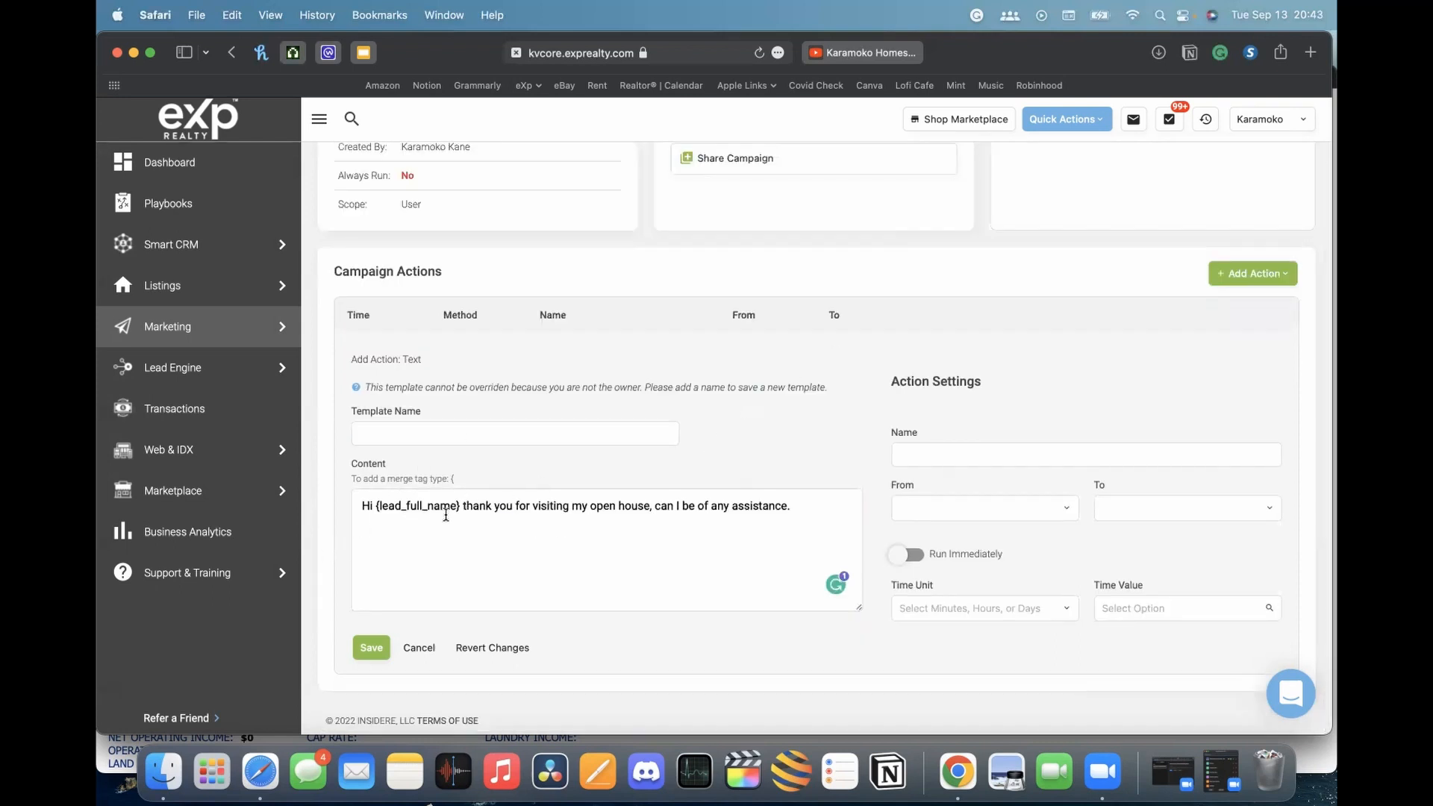
double_click(384, 508)
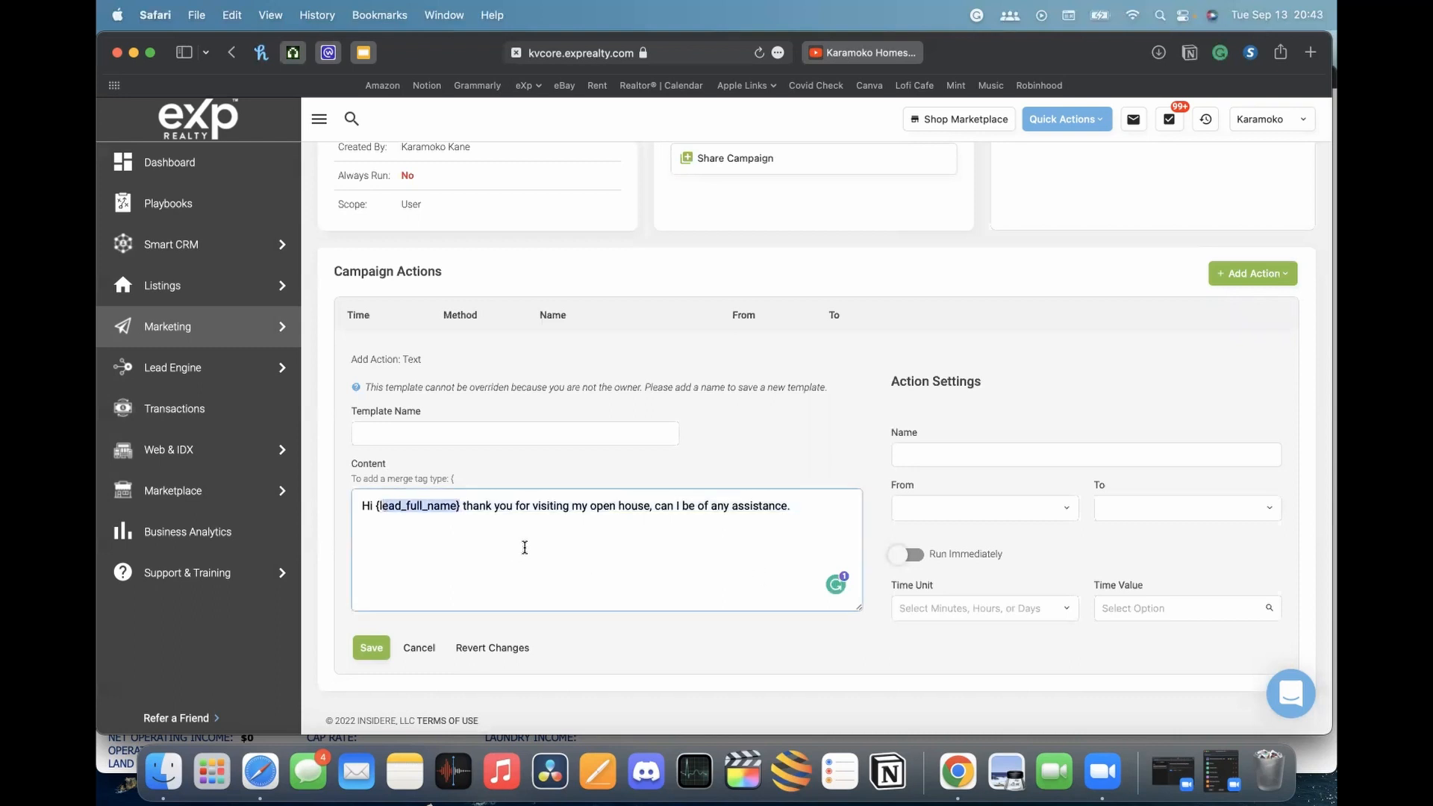
click(489, 512)
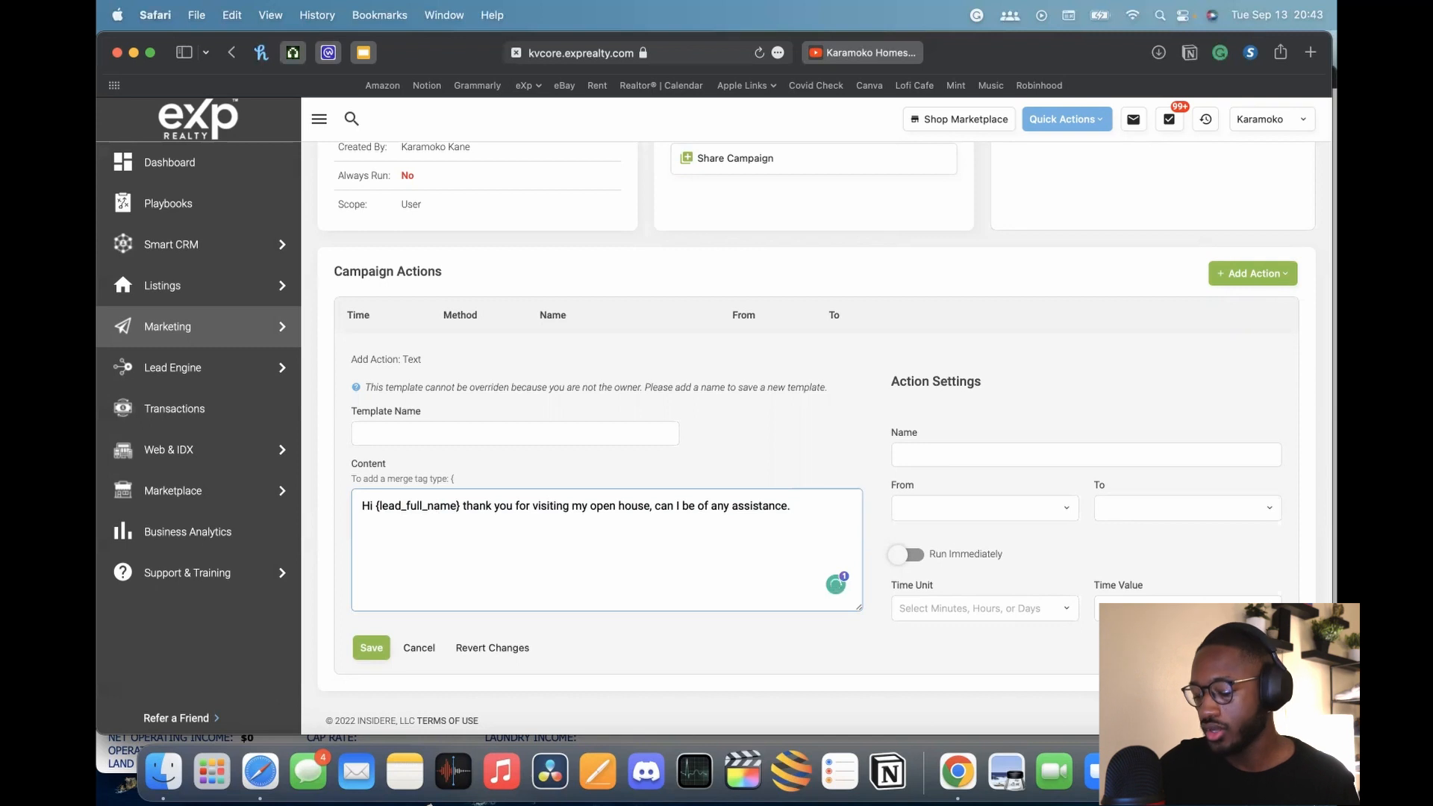
End the message with a question mark instead of a period
key(BackSpace)
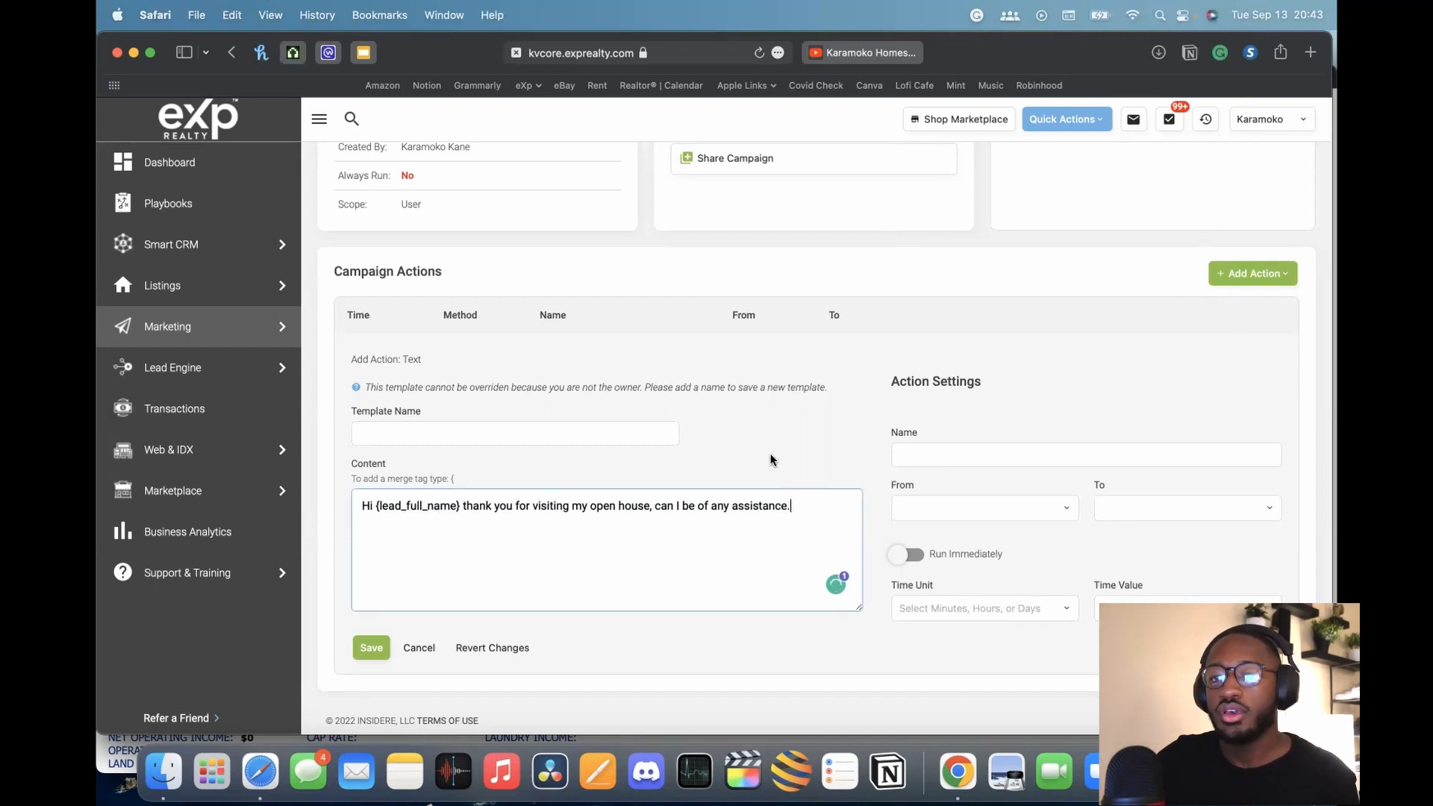
key(BackSpace)
text(?)
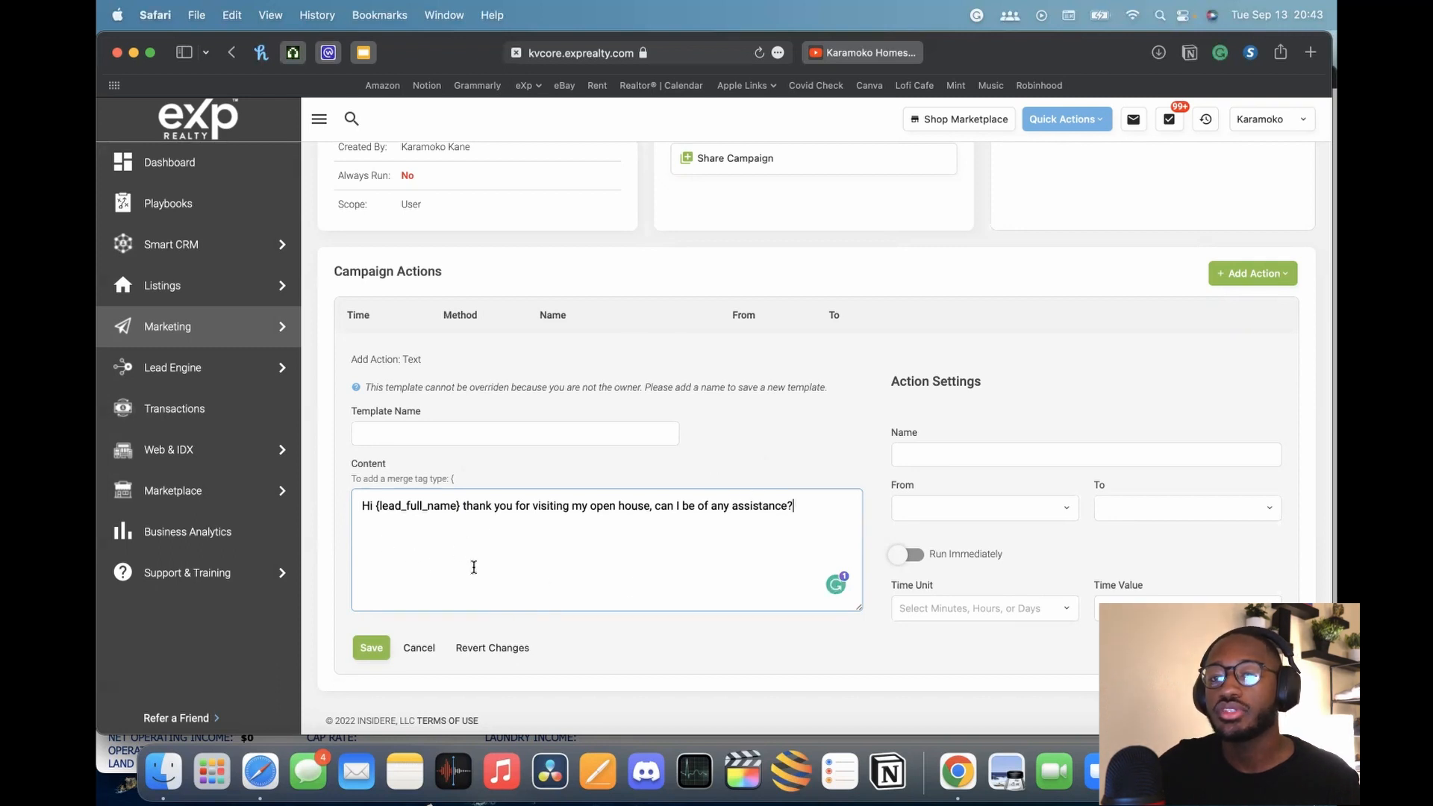
Name the text action 'Initial Point Contact'
click(1031, 451)
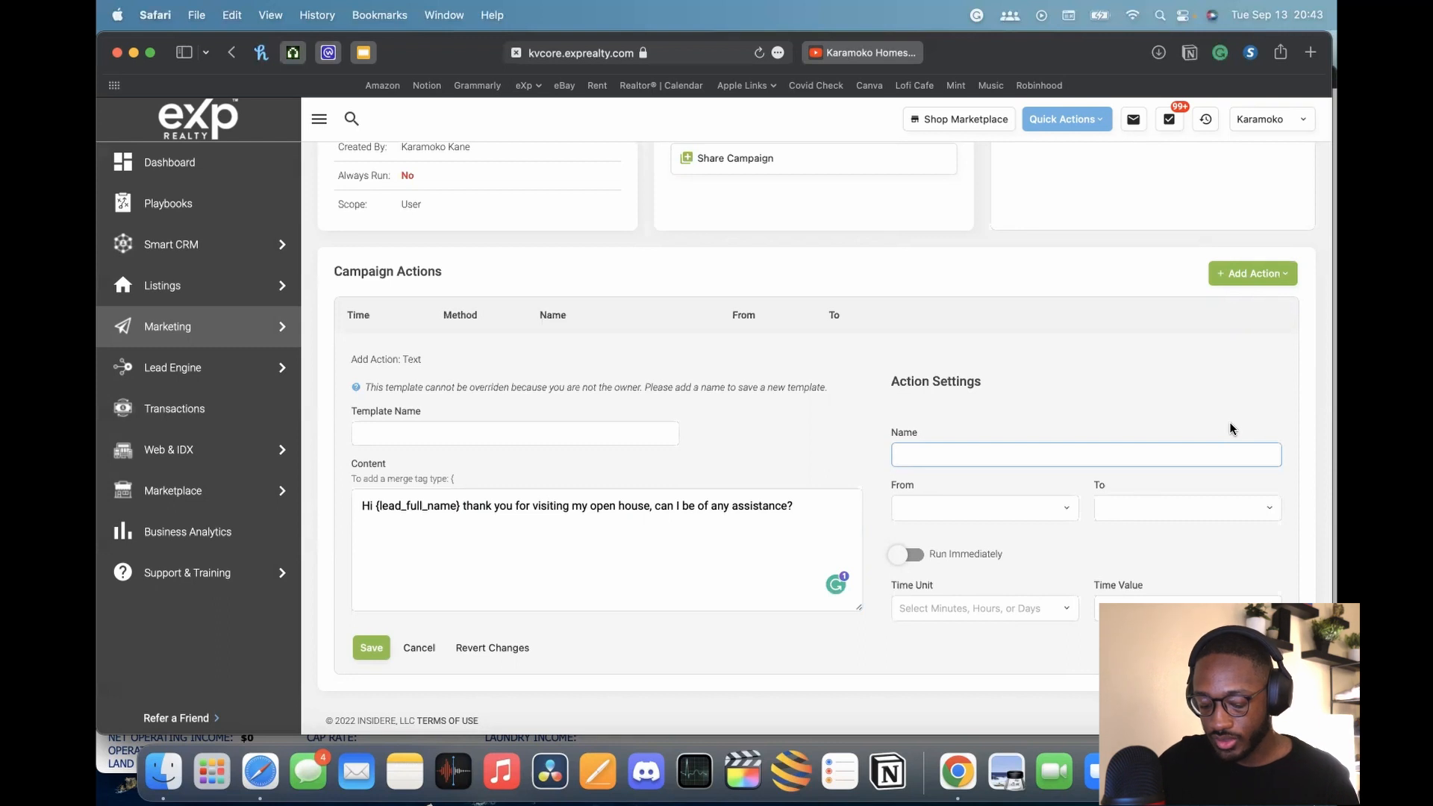
text(Initial)
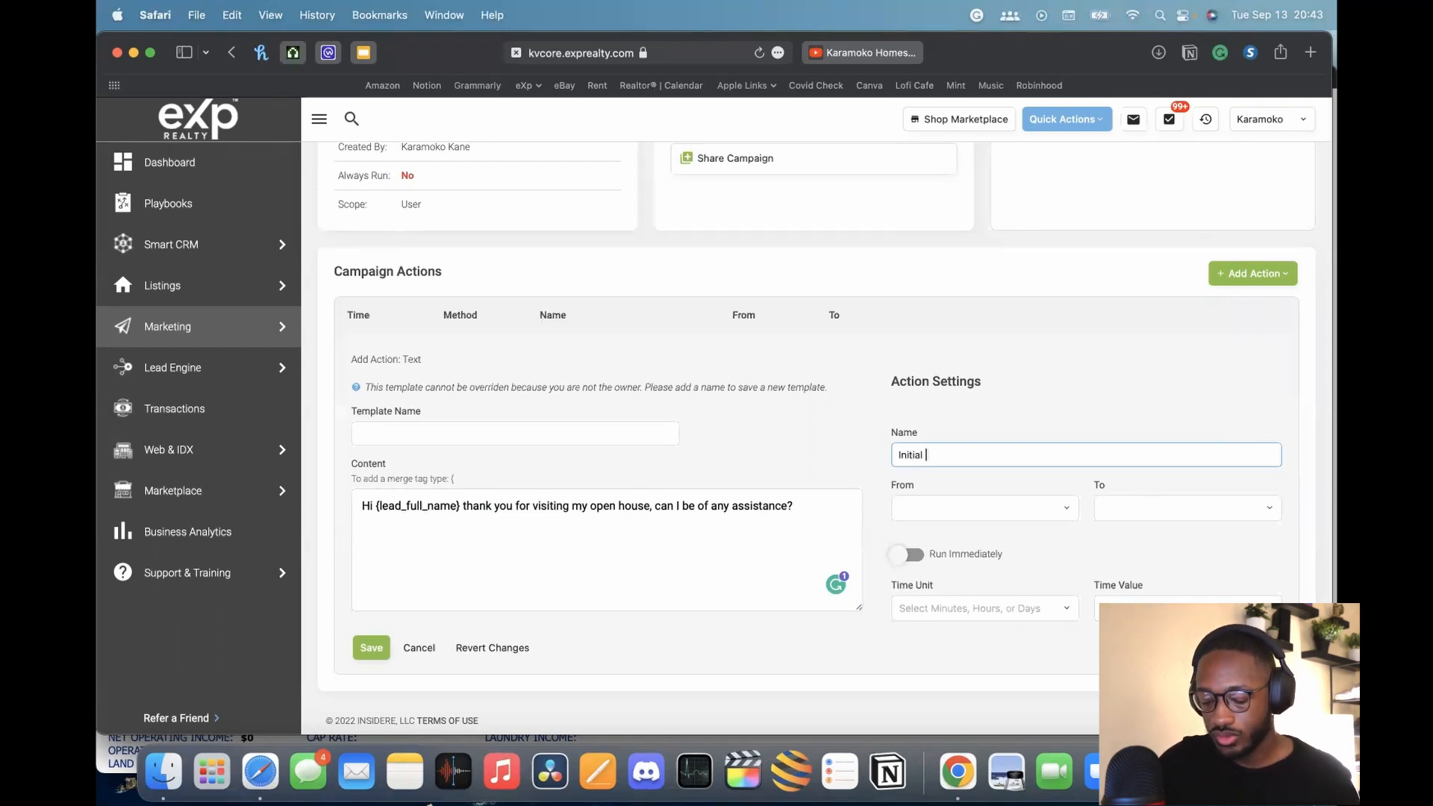
text( Point )
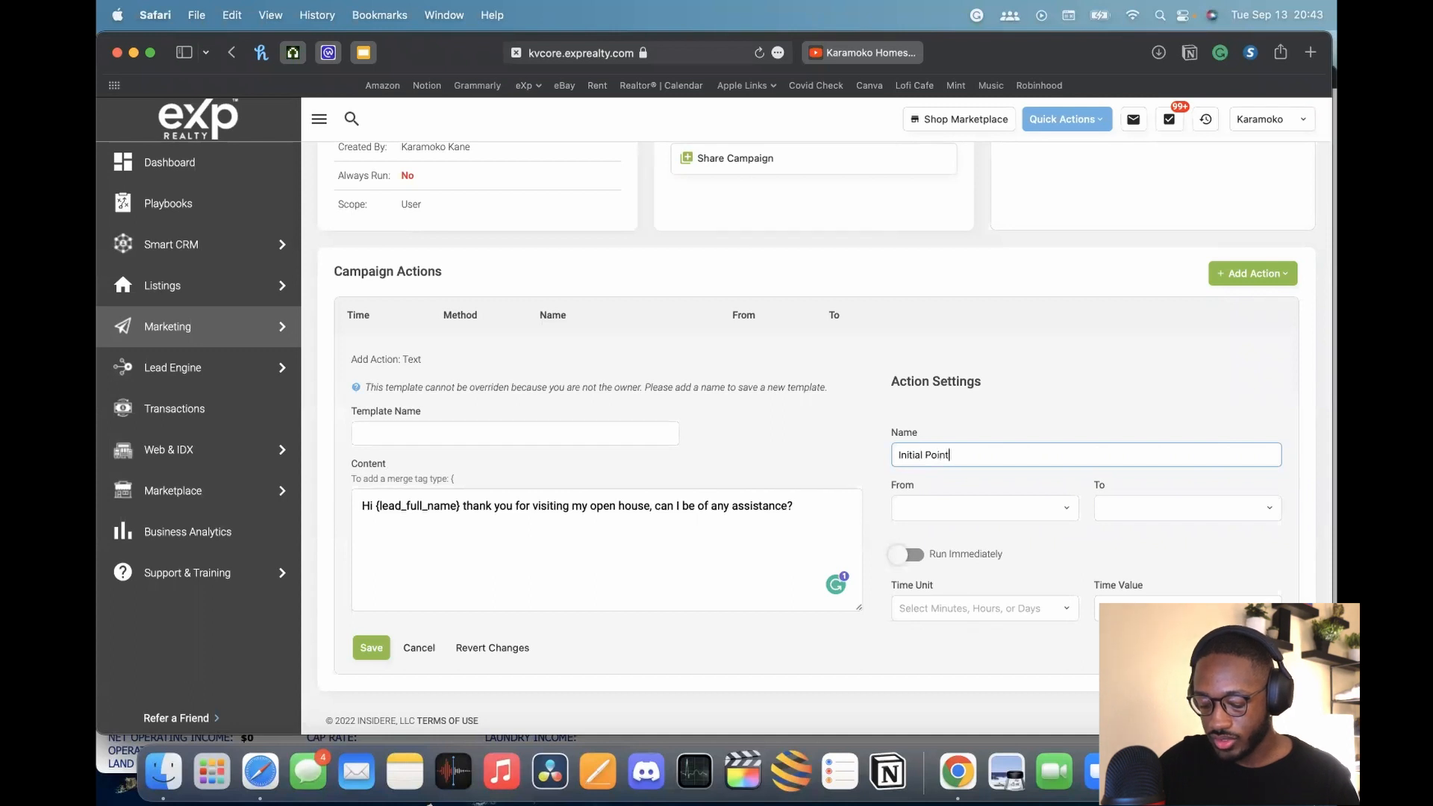
text(contact)
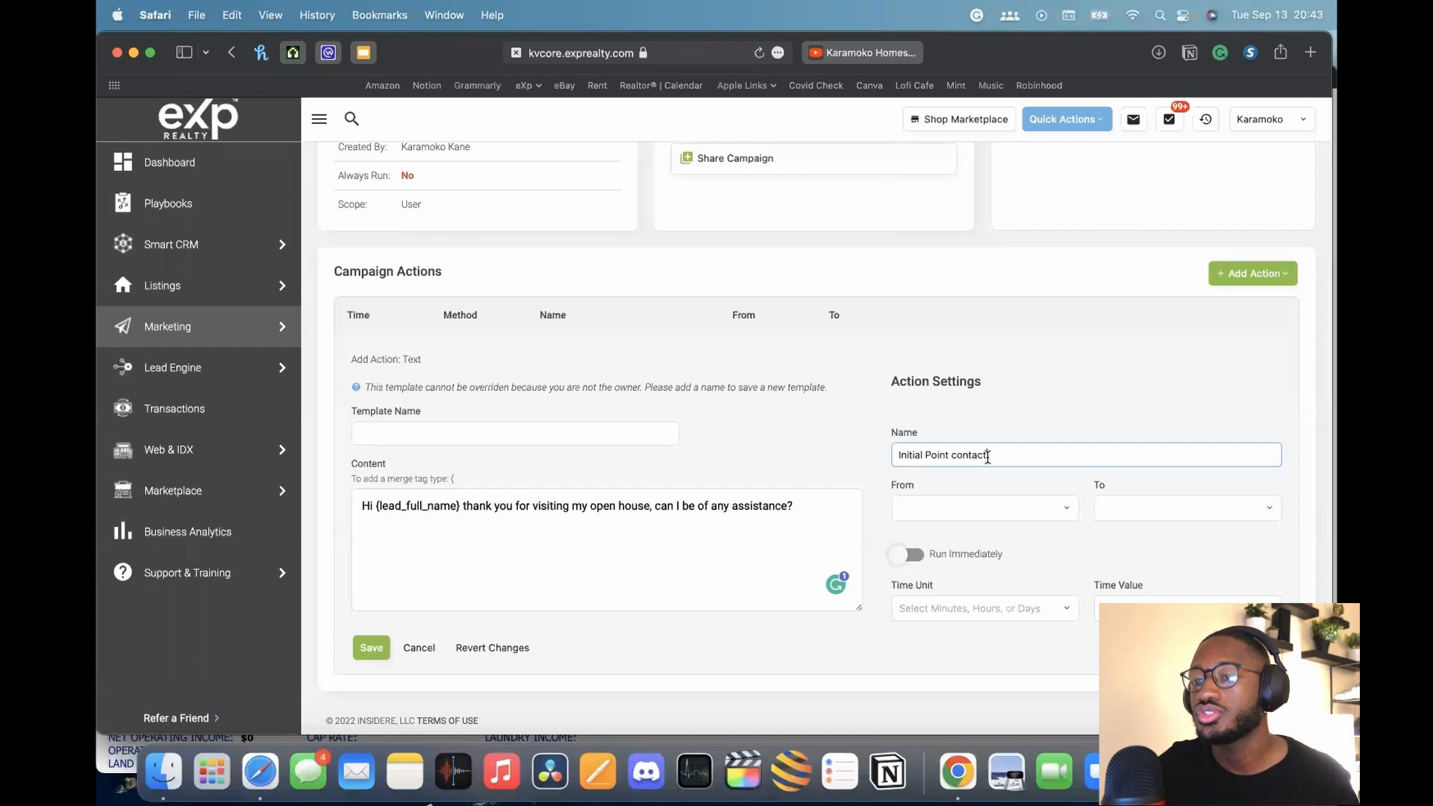
click(958, 455)
key(BackSpace)
text(C)
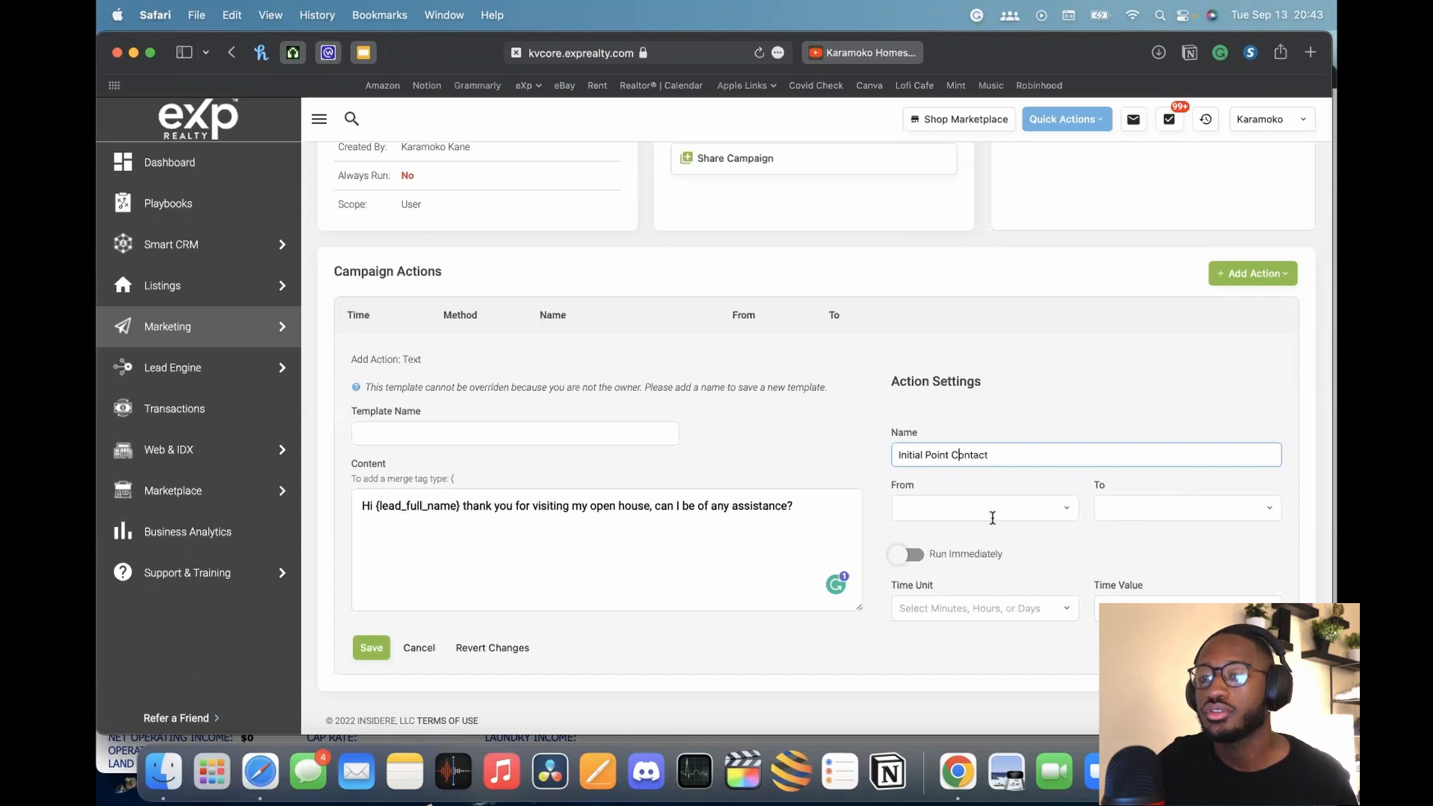
click(1040, 454)
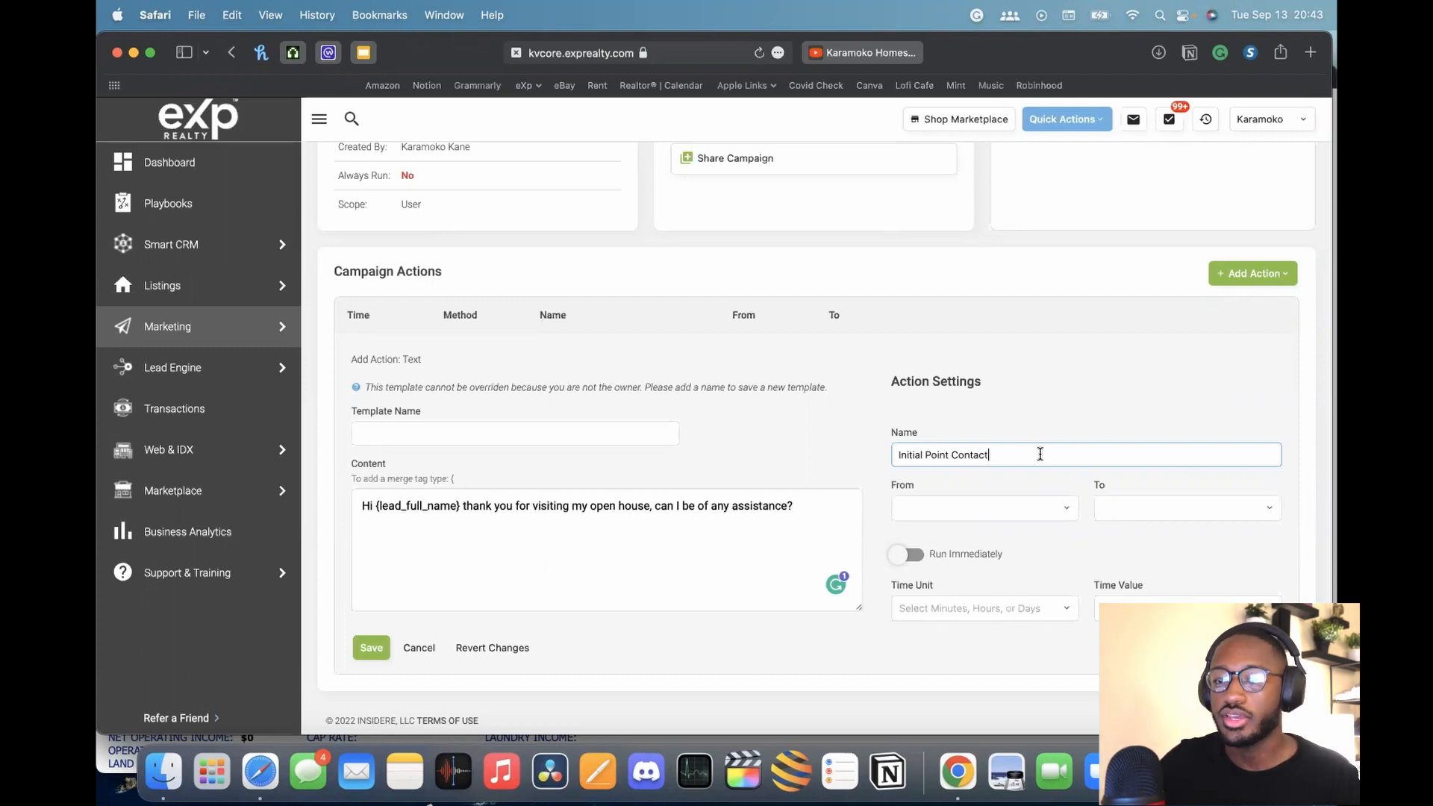
click(1023, 504)
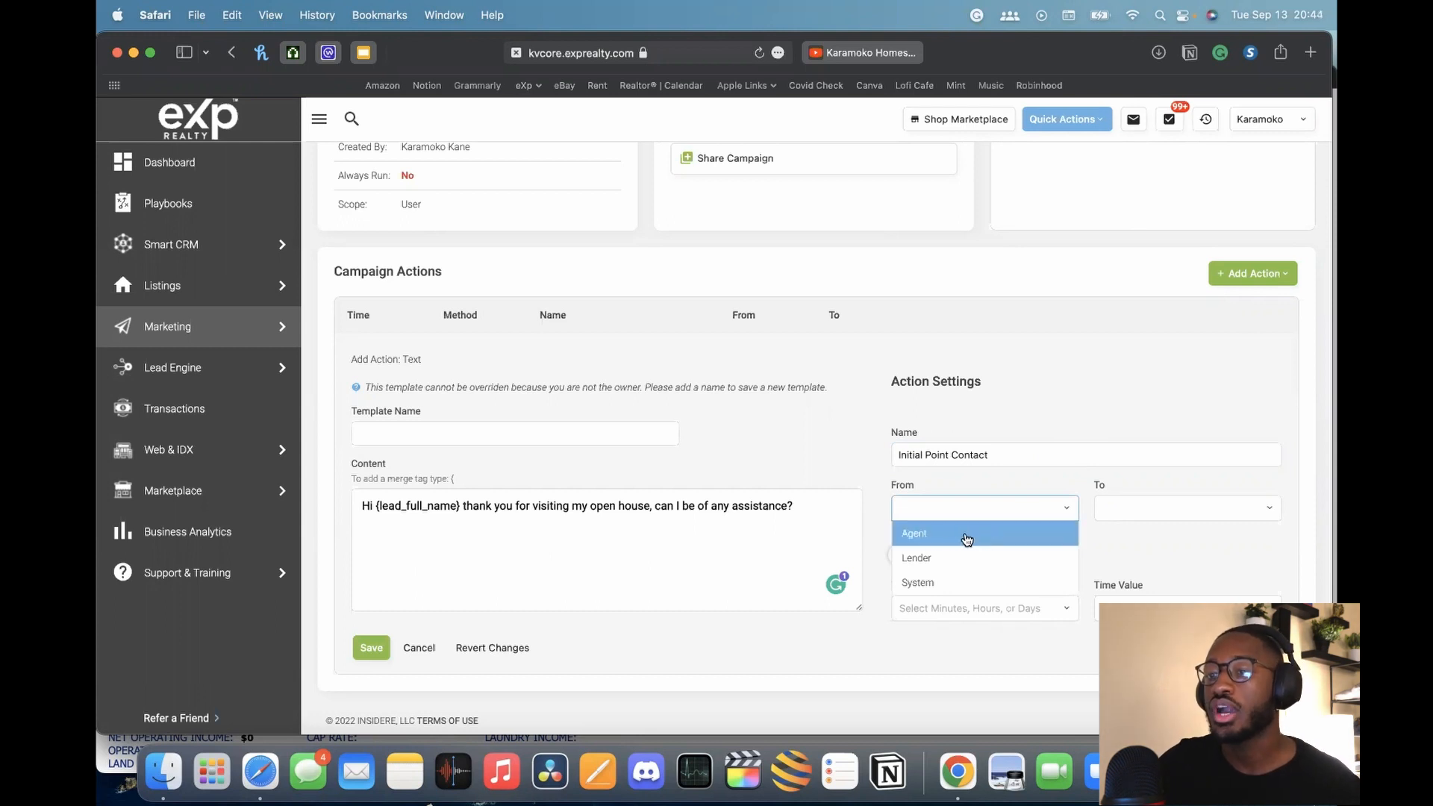
Send the text from the Agent, with the delay unit set to Hours
click(937, 535)
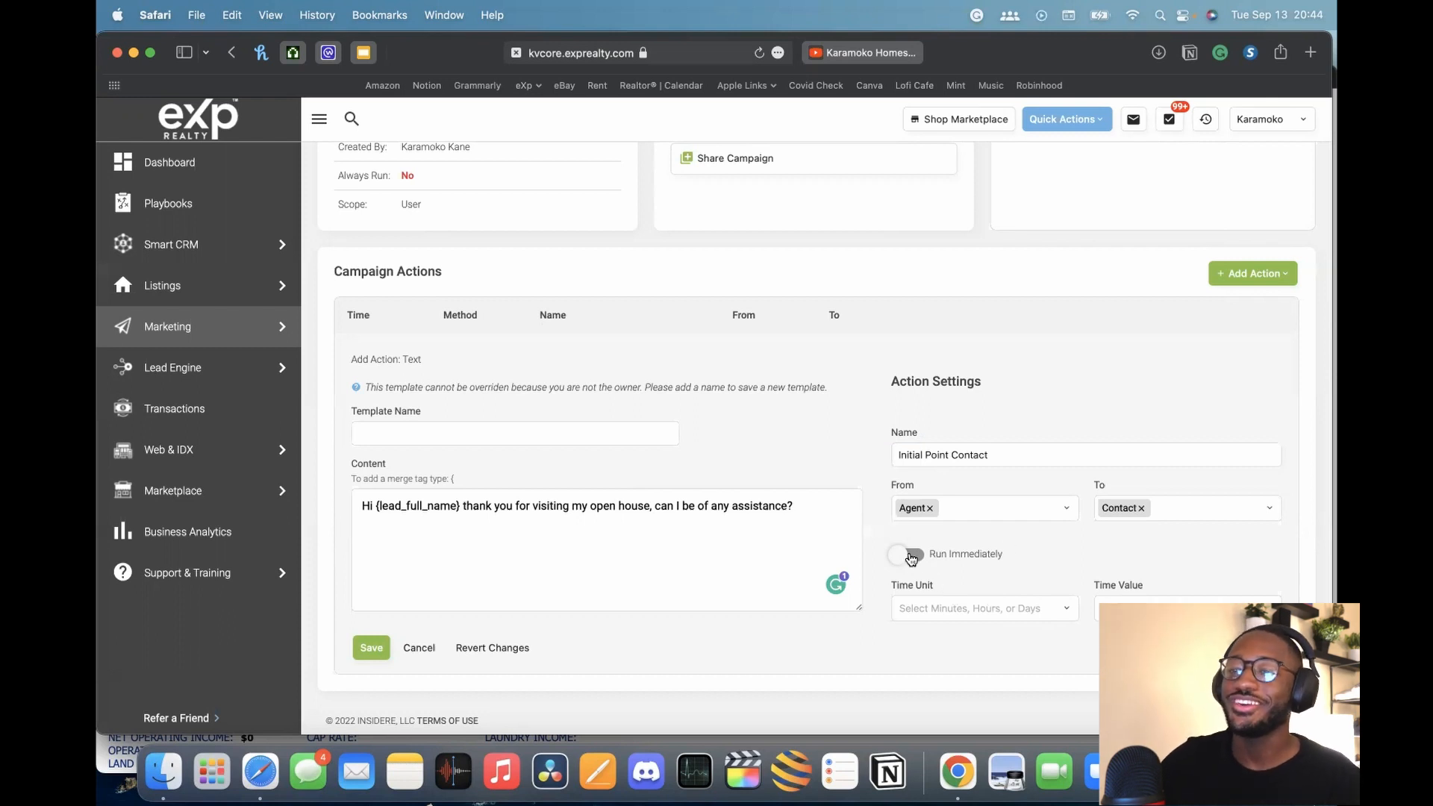
click(991, 608)
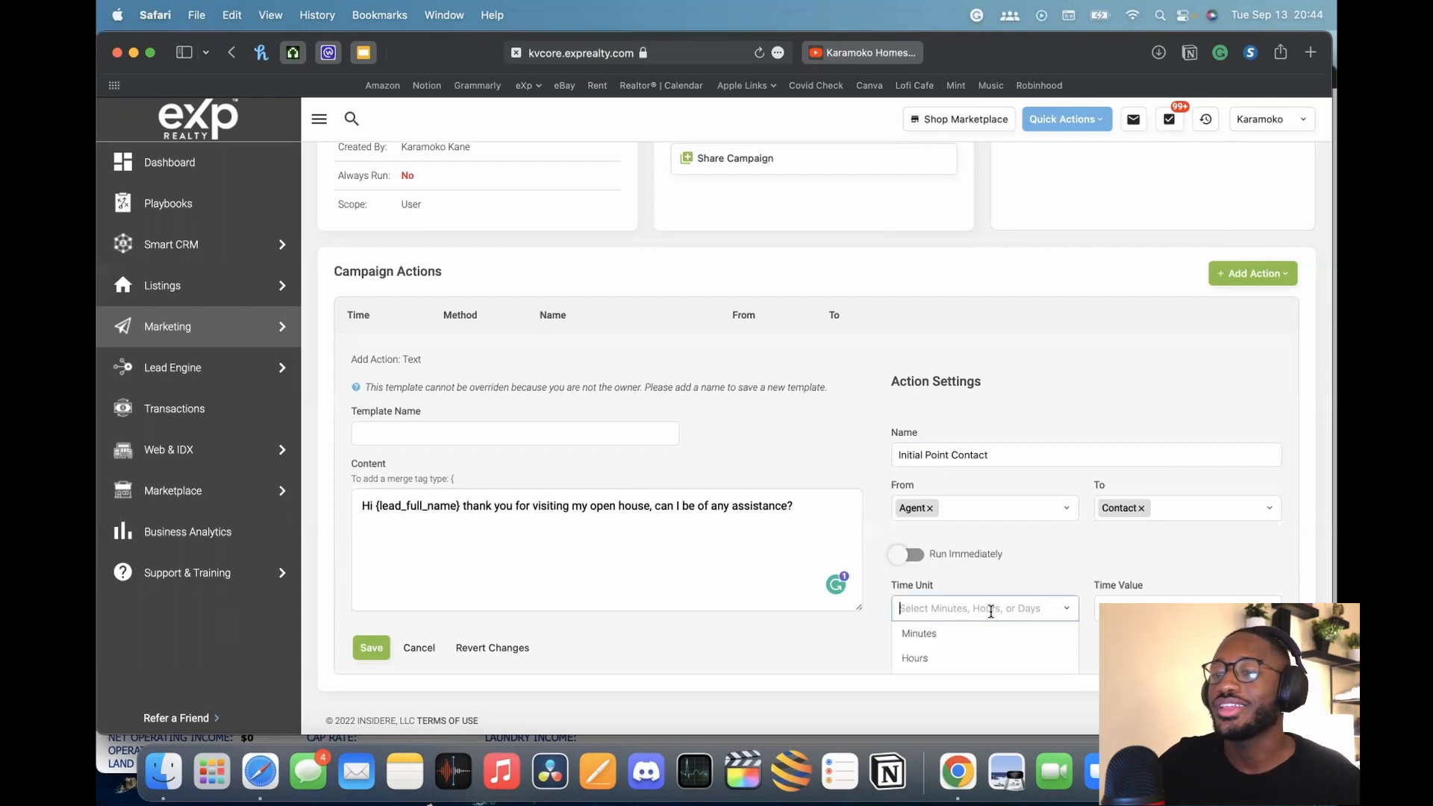
click(948, 660)
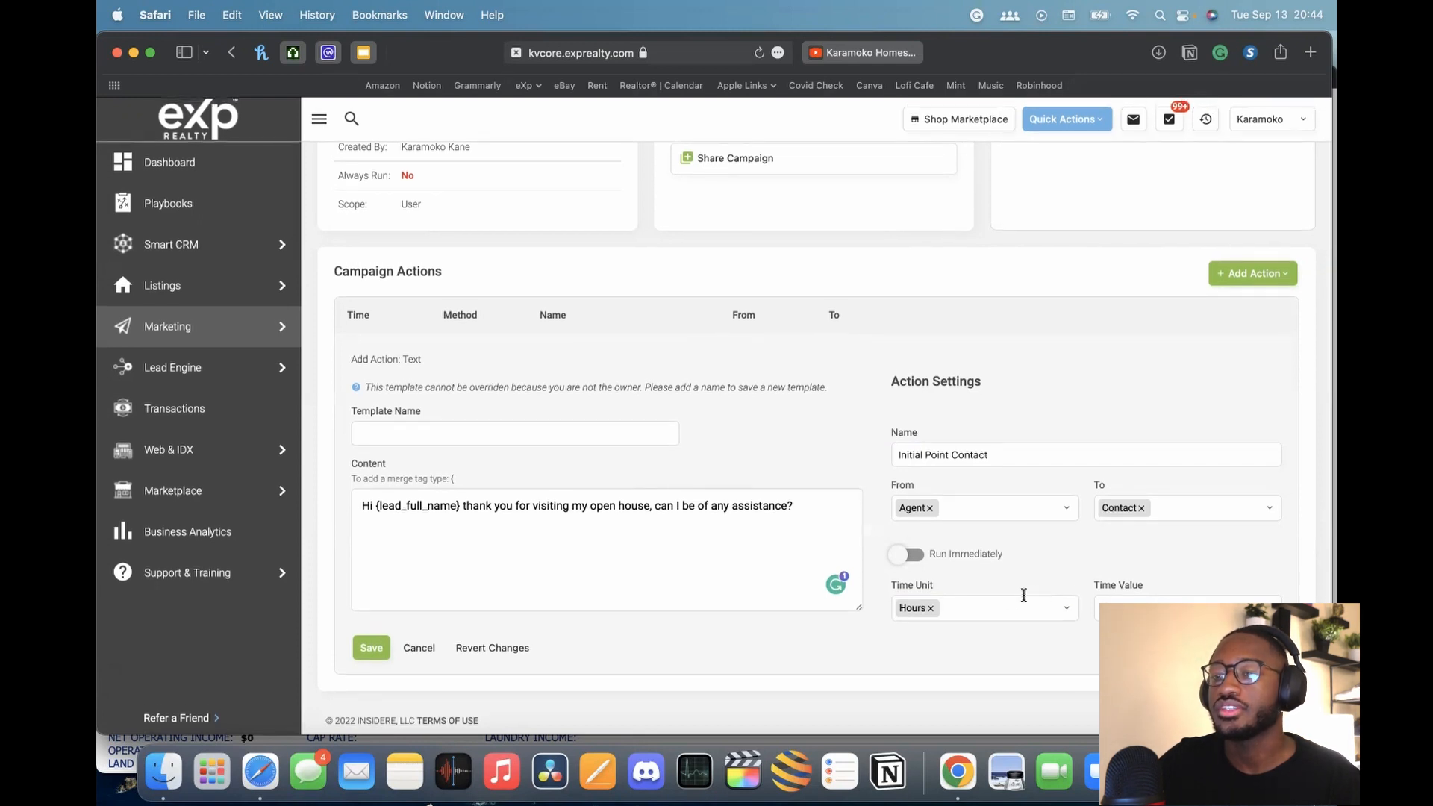
click(991, 610)
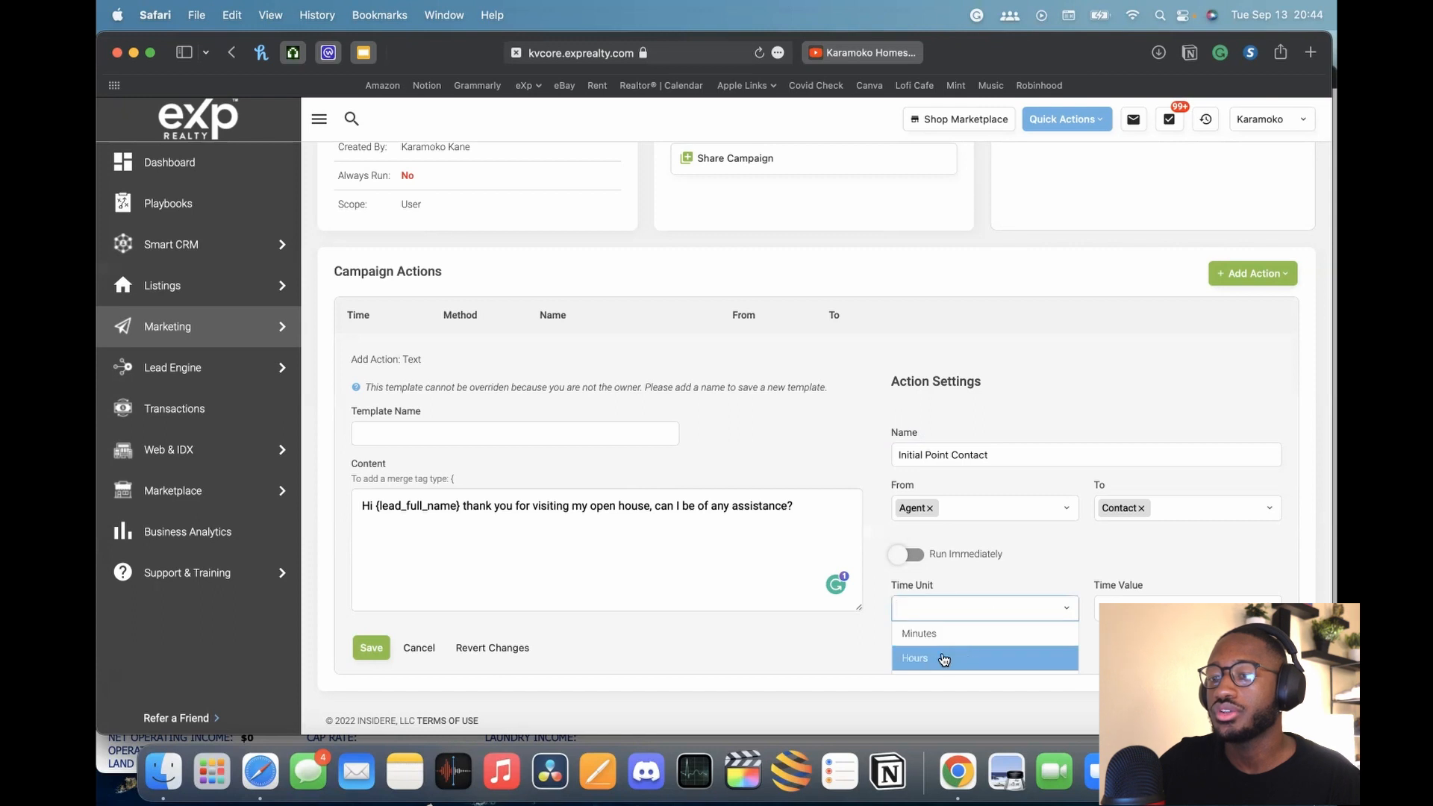
click(945, 659)
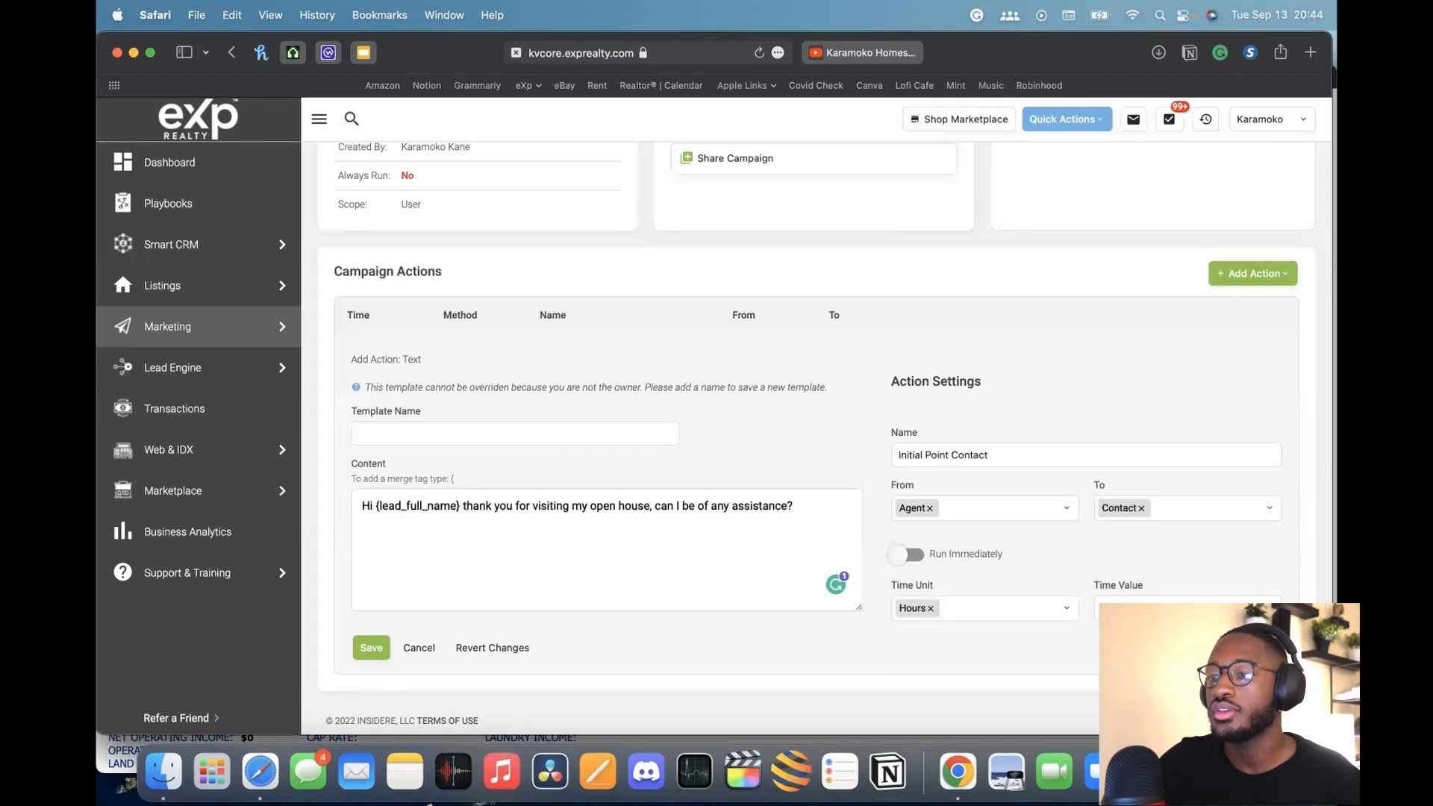
click(1119, 602)
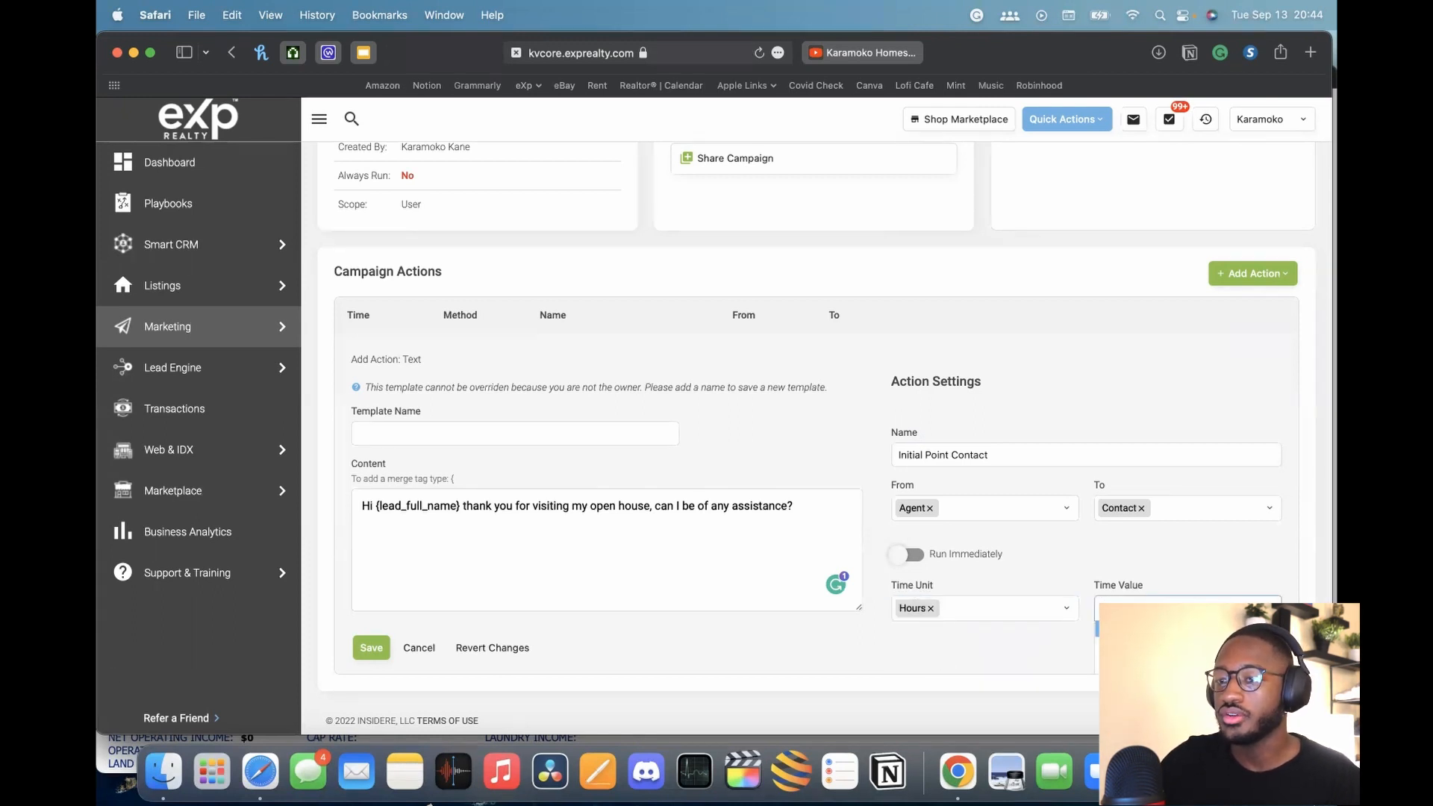
scroll(1083, 562, up, 1)
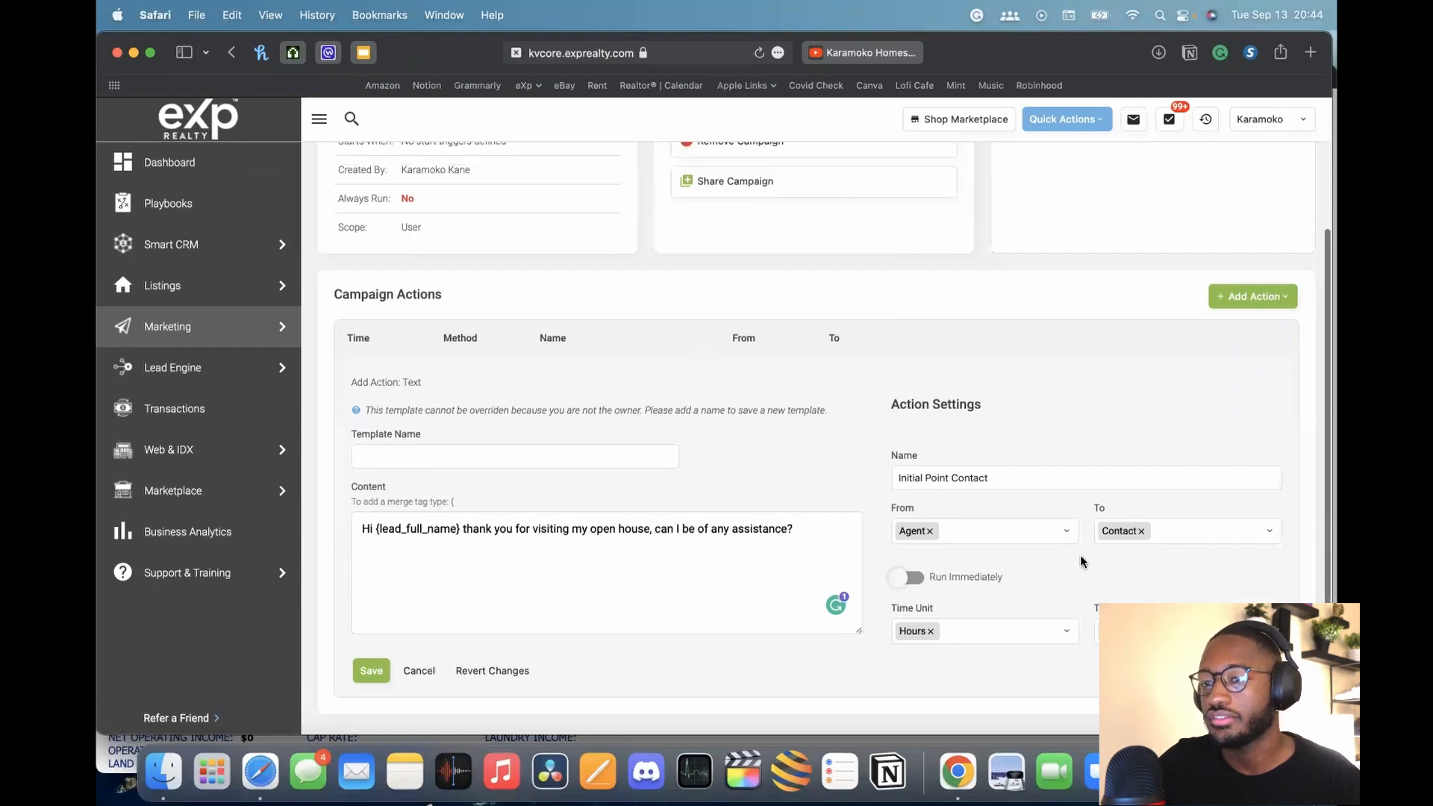
scroll(1082, 557, down, 1)
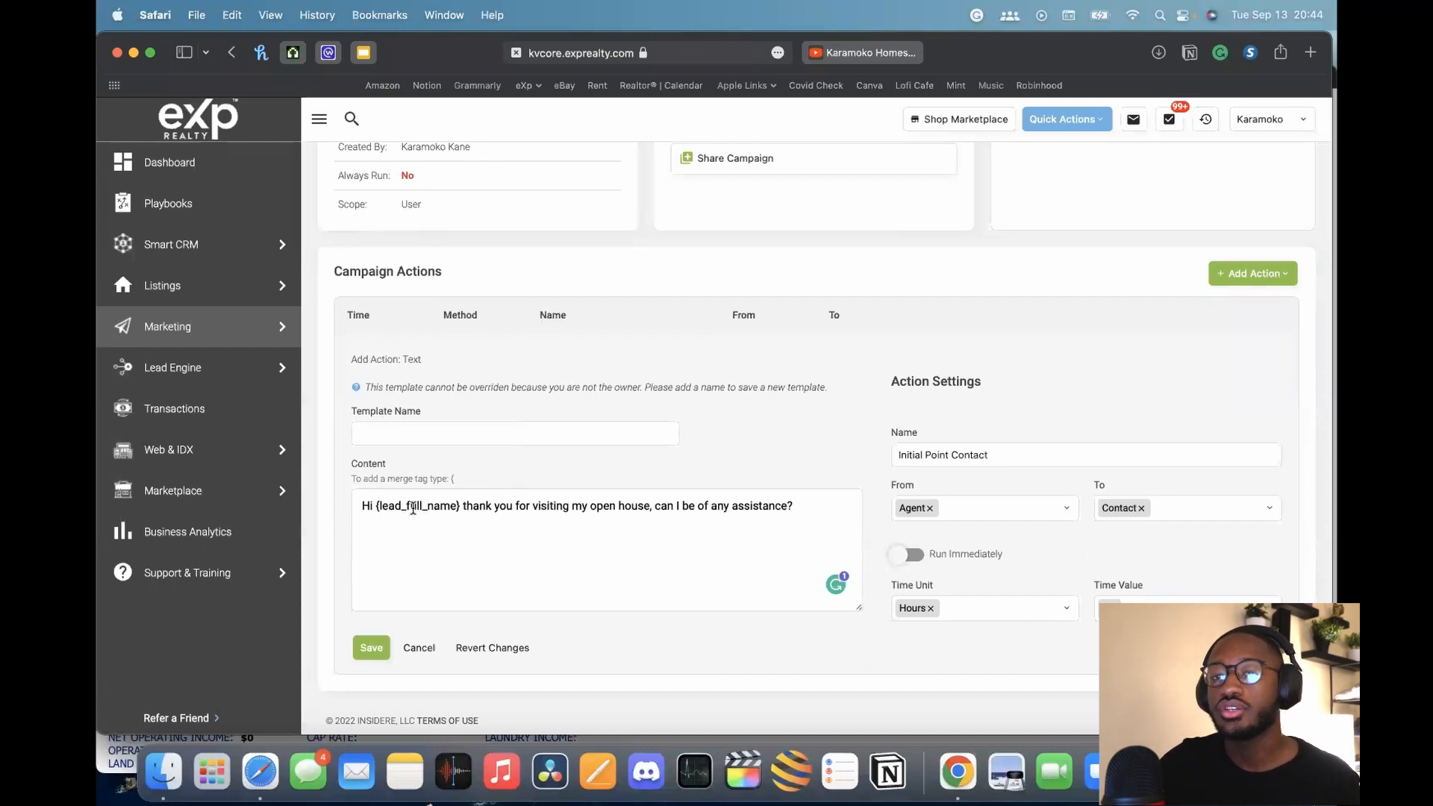
Review the greeting message and the action name 'Initial Point Contact'
drag(374, 506, 794, 508)
drag(910, 454, 992, 455)
click(993, 454)
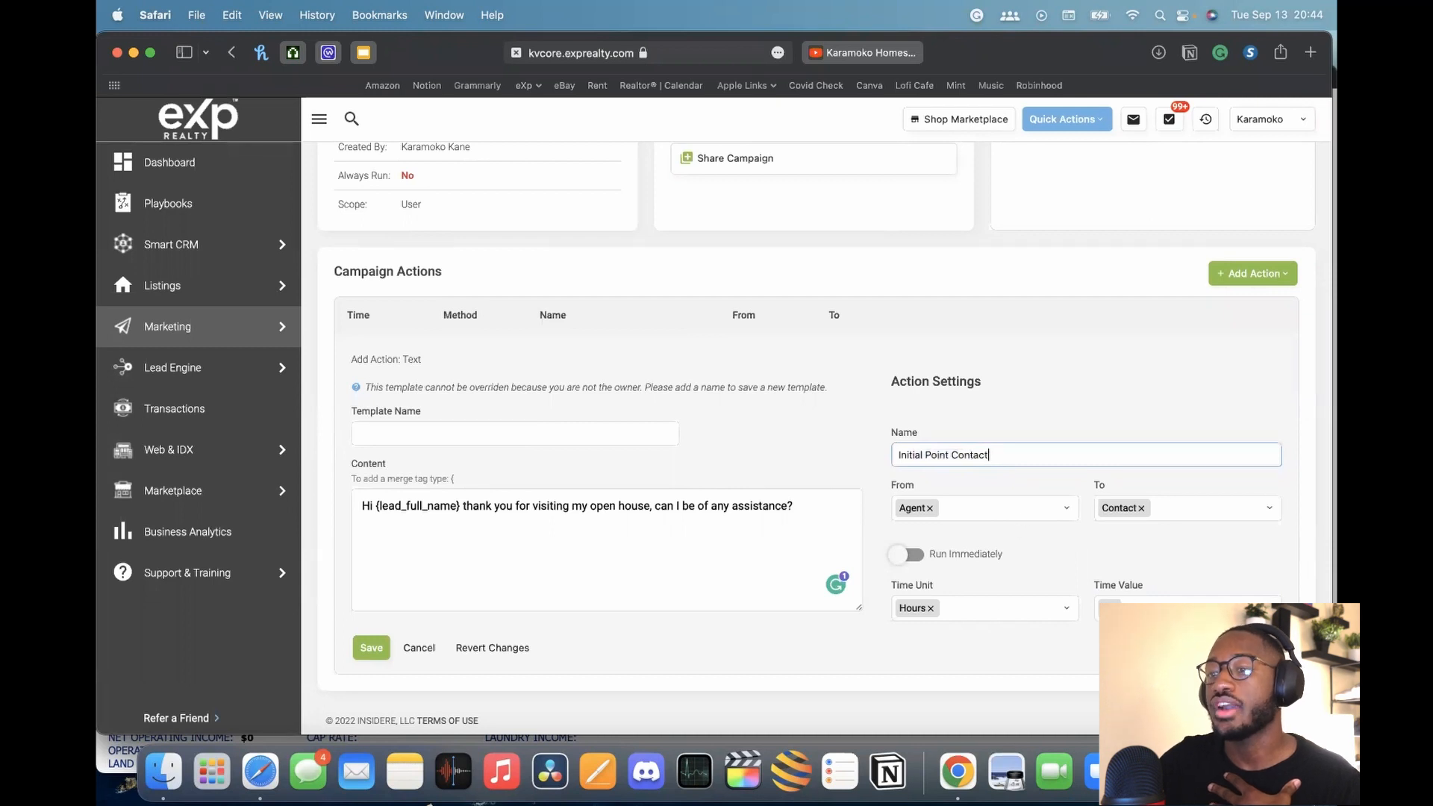
scroll(842, 354, up, 3)
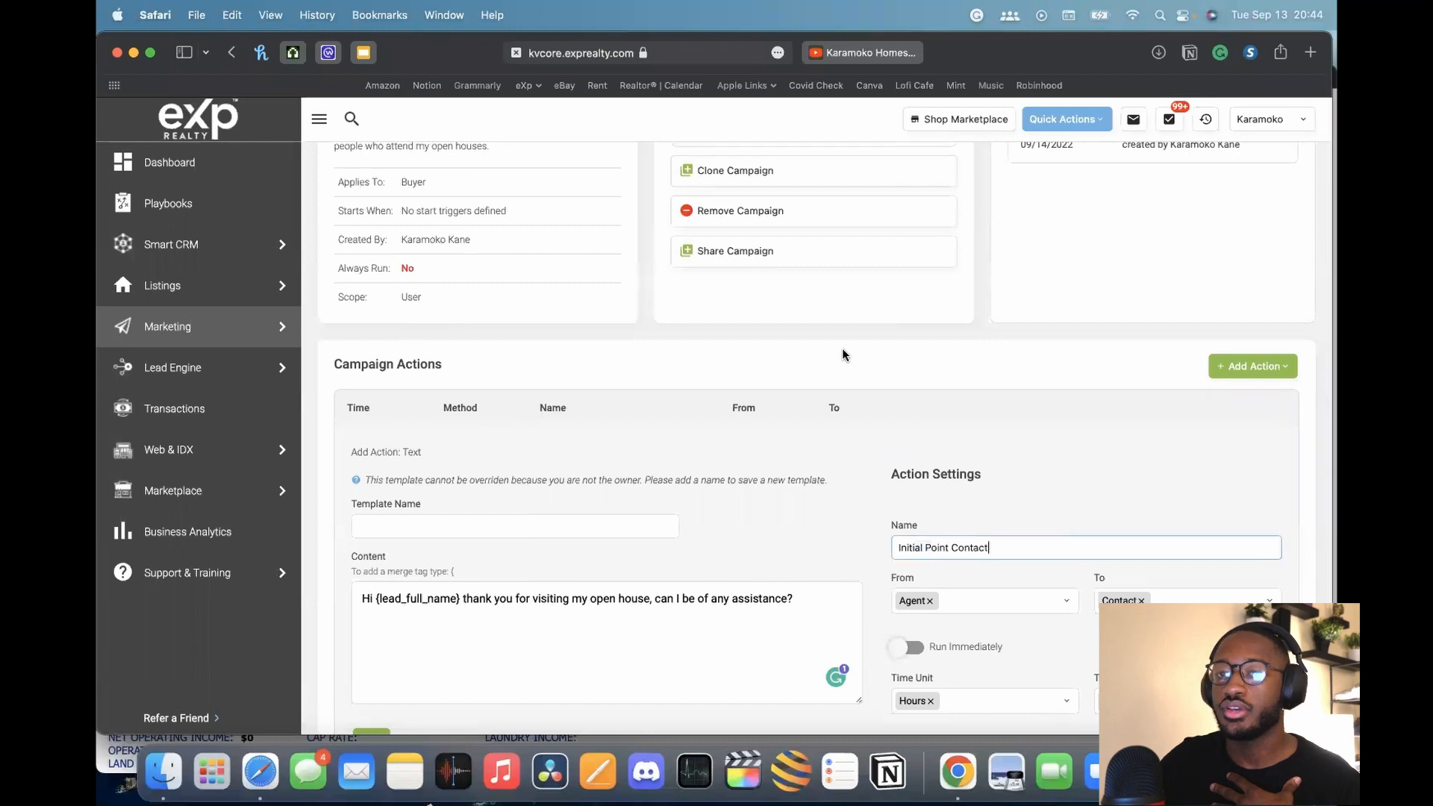
scroll(842, 353, down, 3)
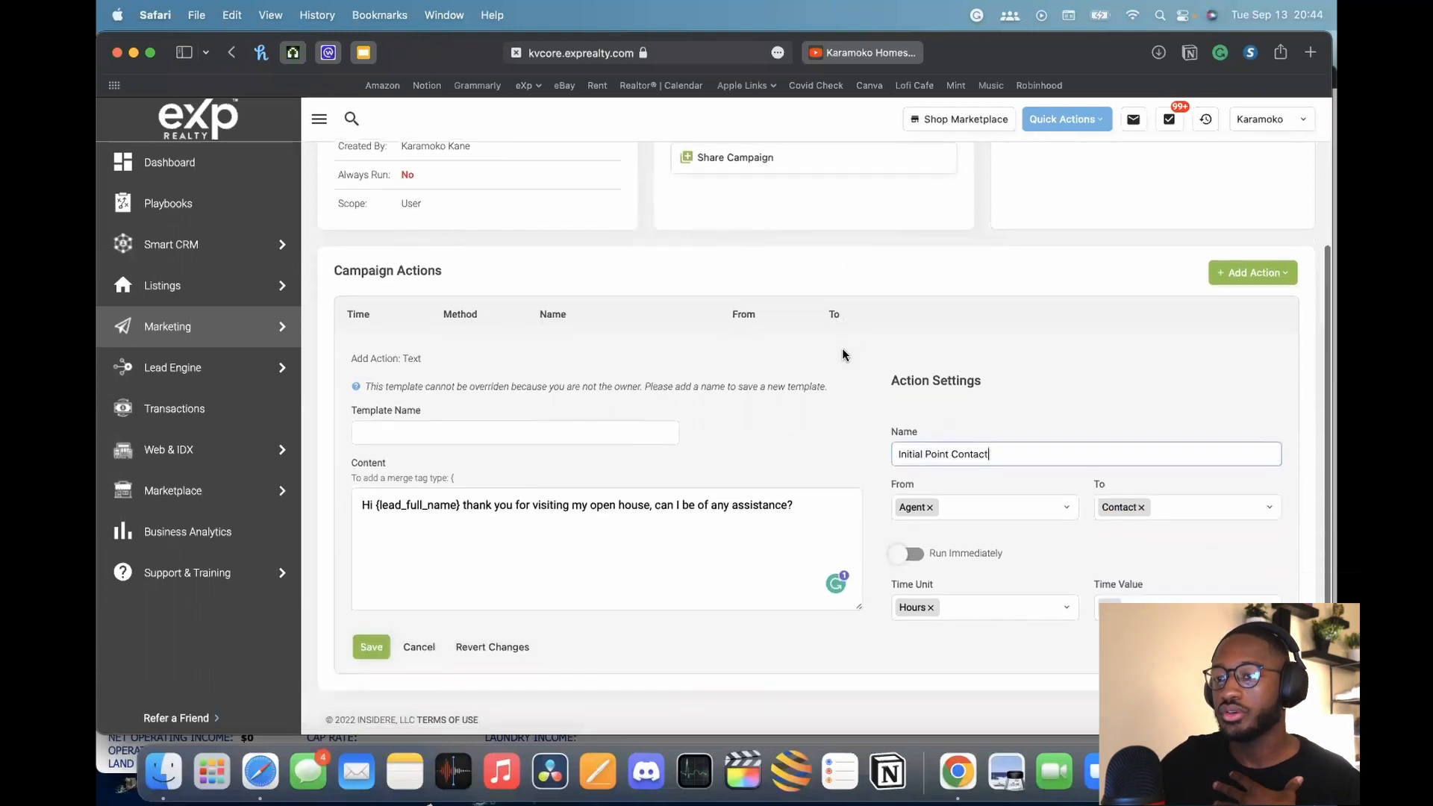
Save the action with the template name 'Initial Point of contact - 5 Hours'
click(374, 646)
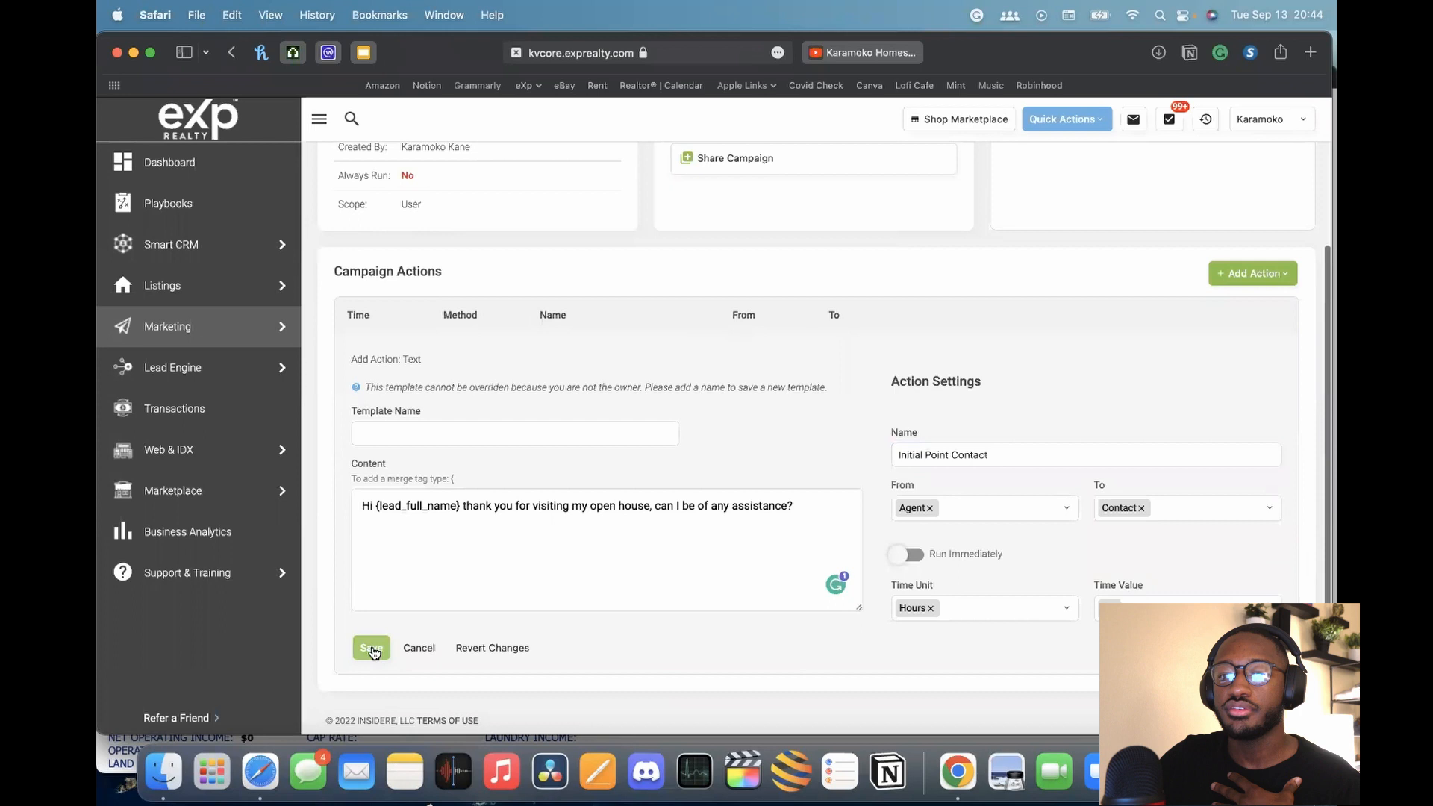
click(497, 428)
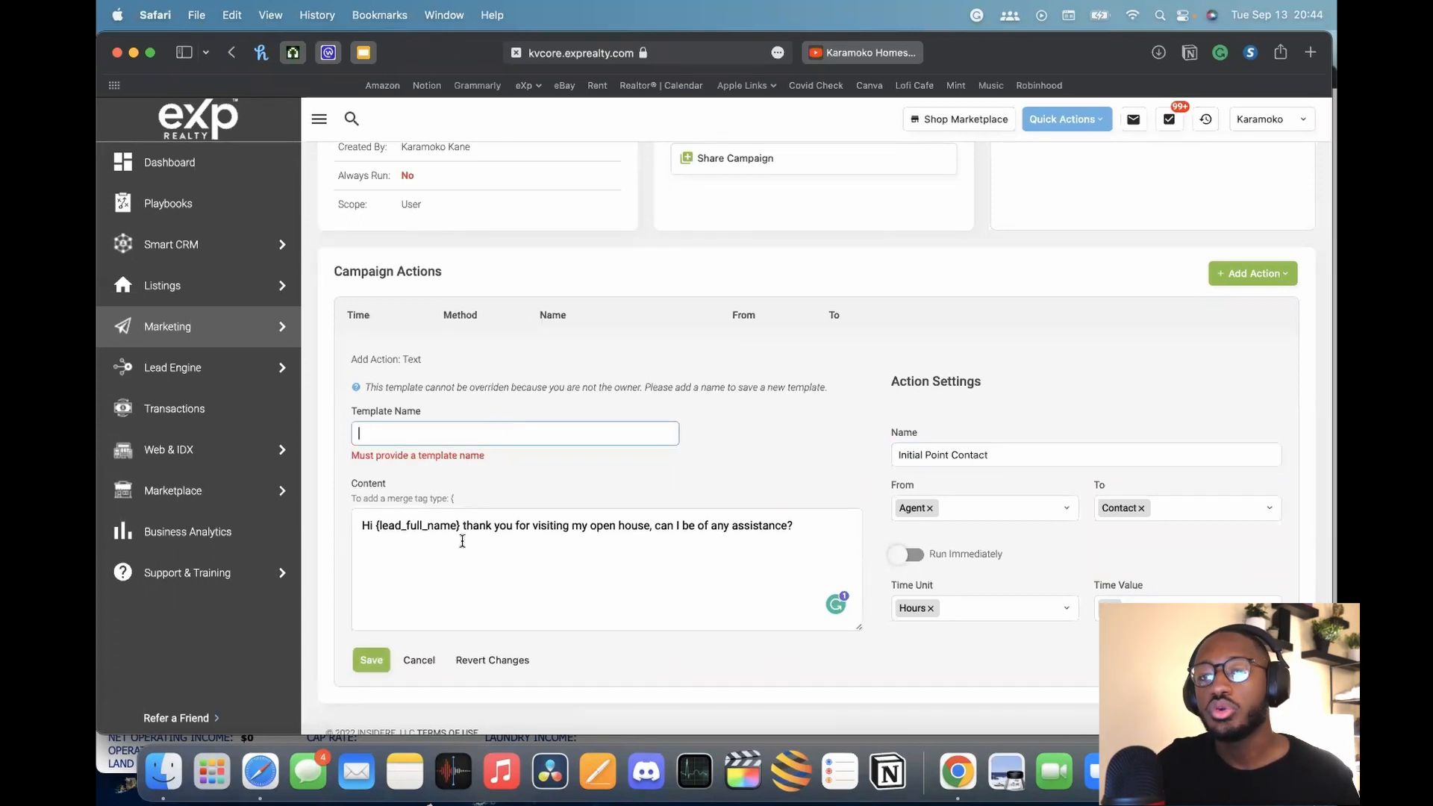
text(Init)
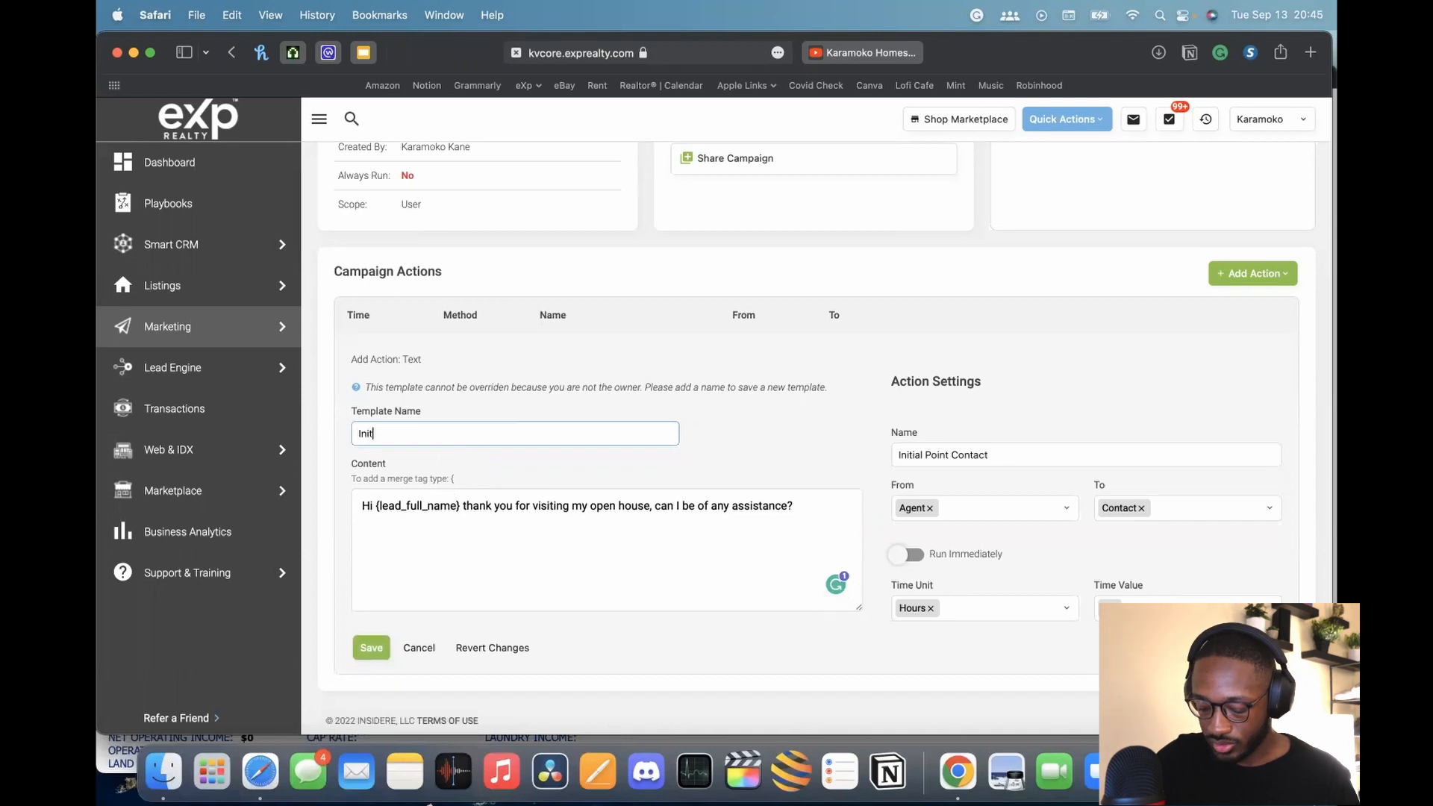
text(ial Point of contact -)
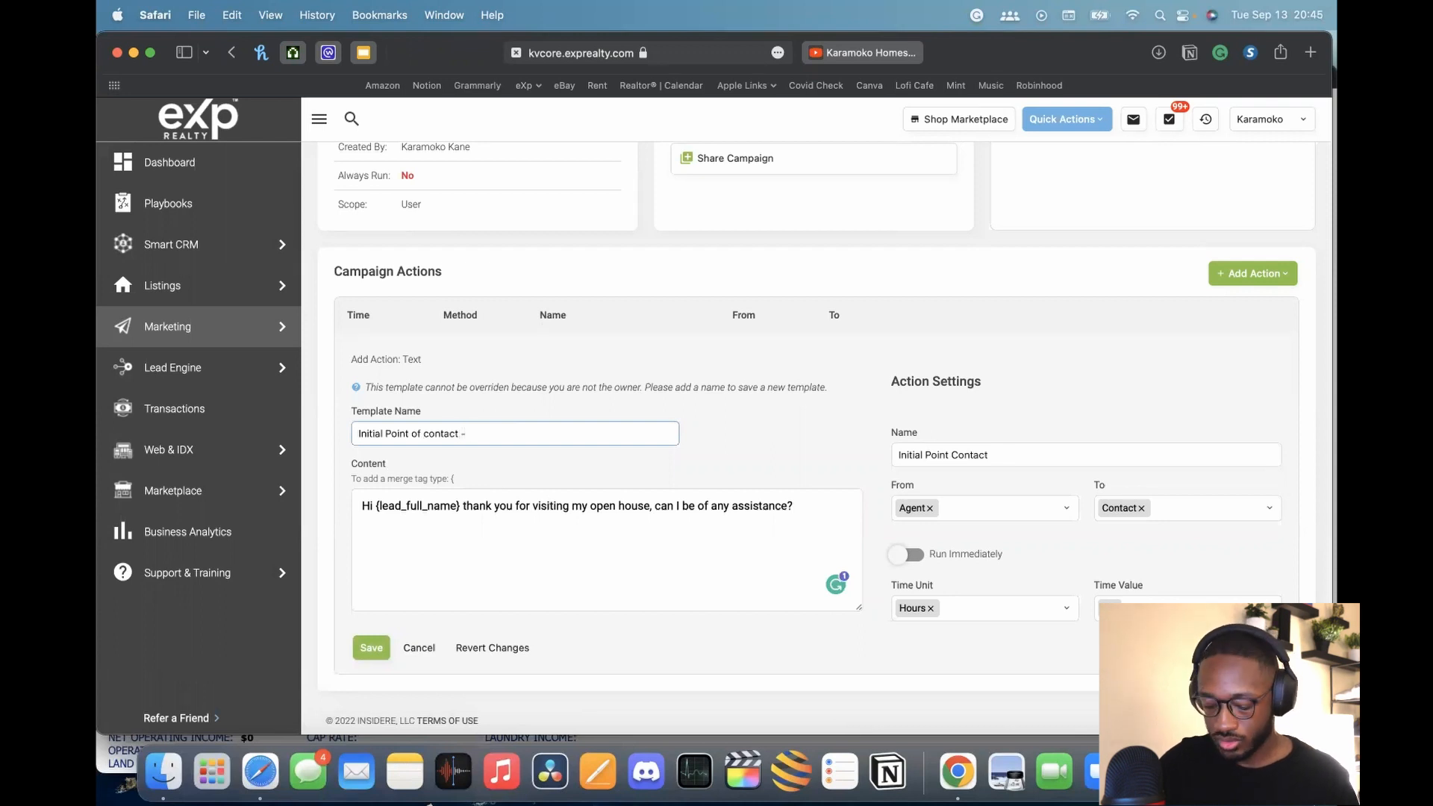
text( 5)
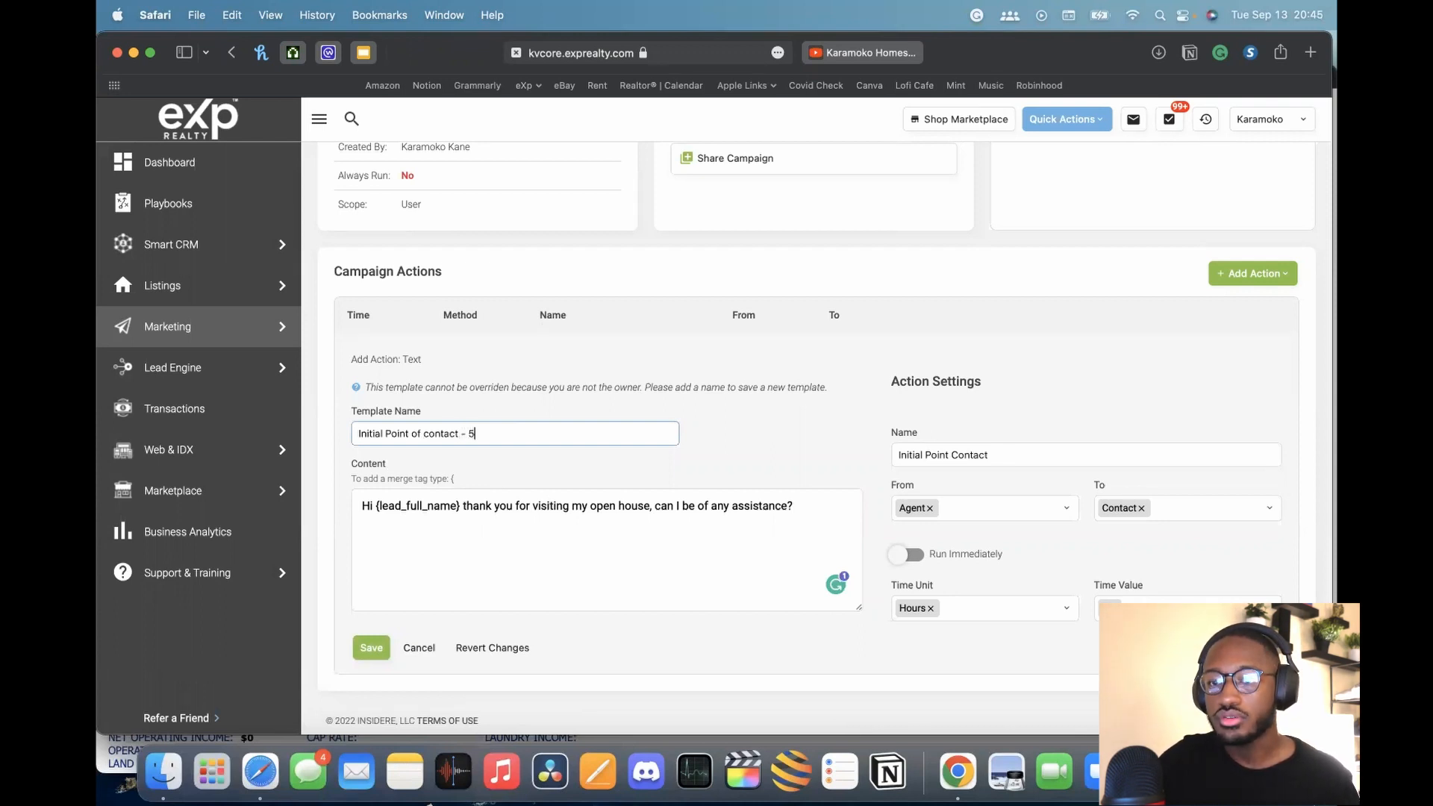
text( Hous)
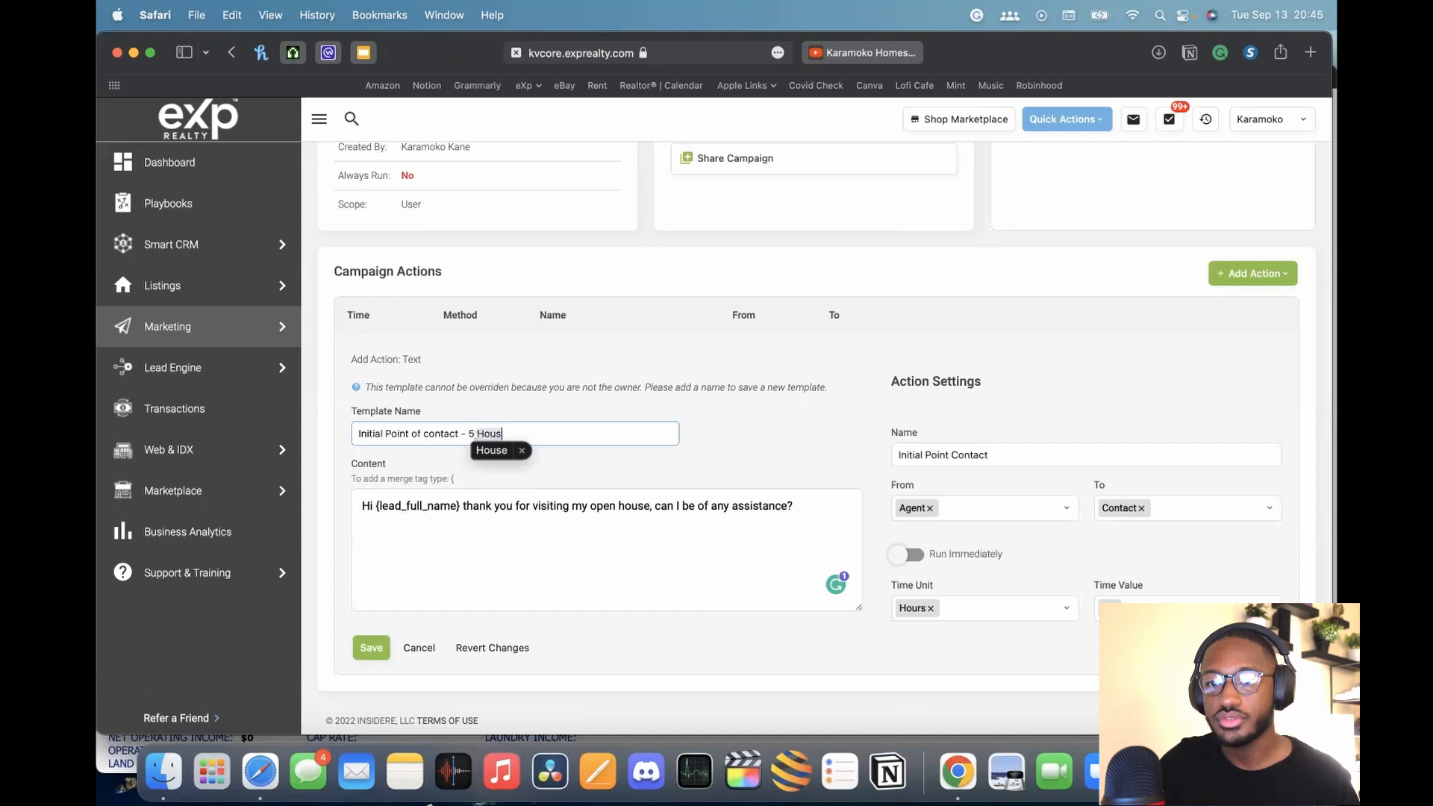
key(BackSpace)
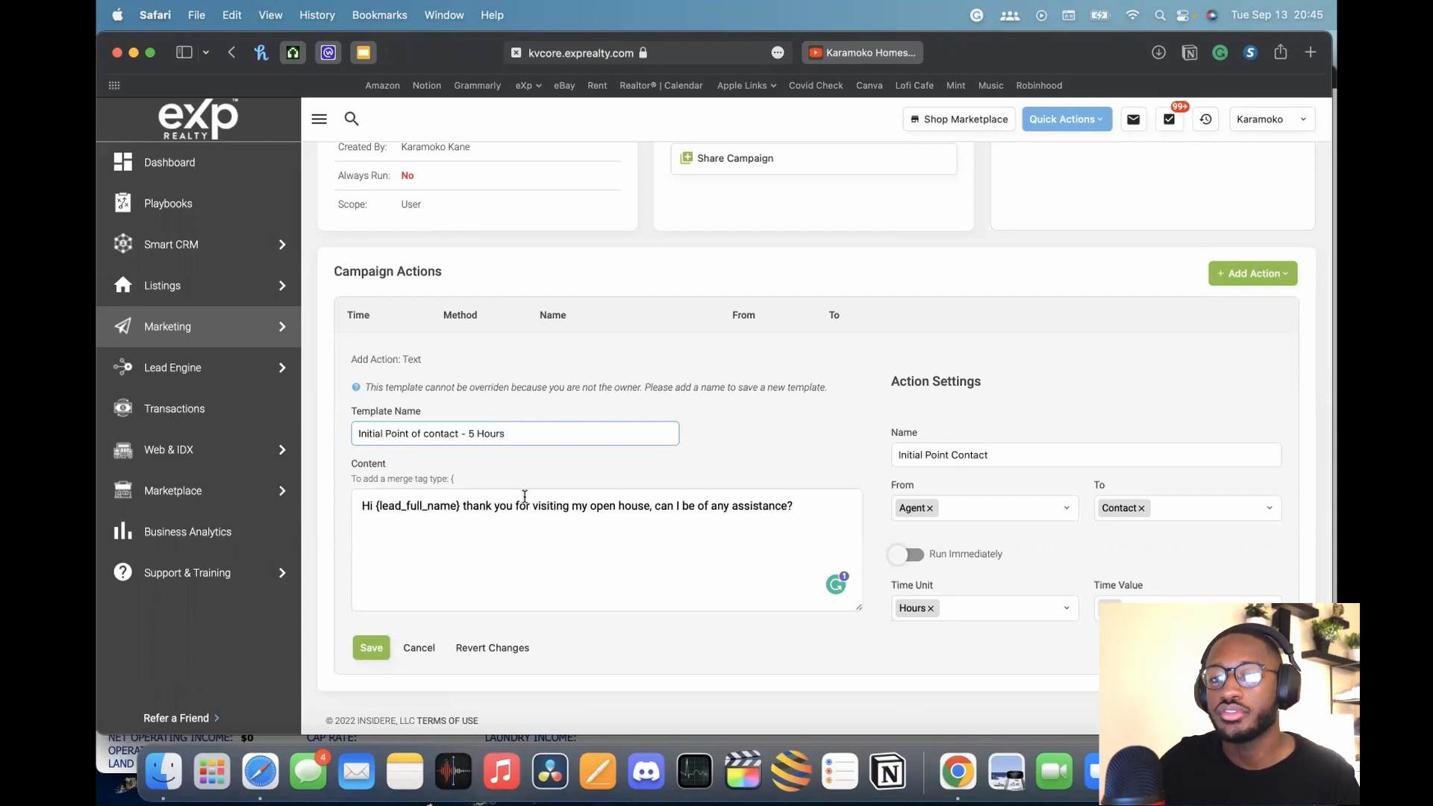
click(373, 656)
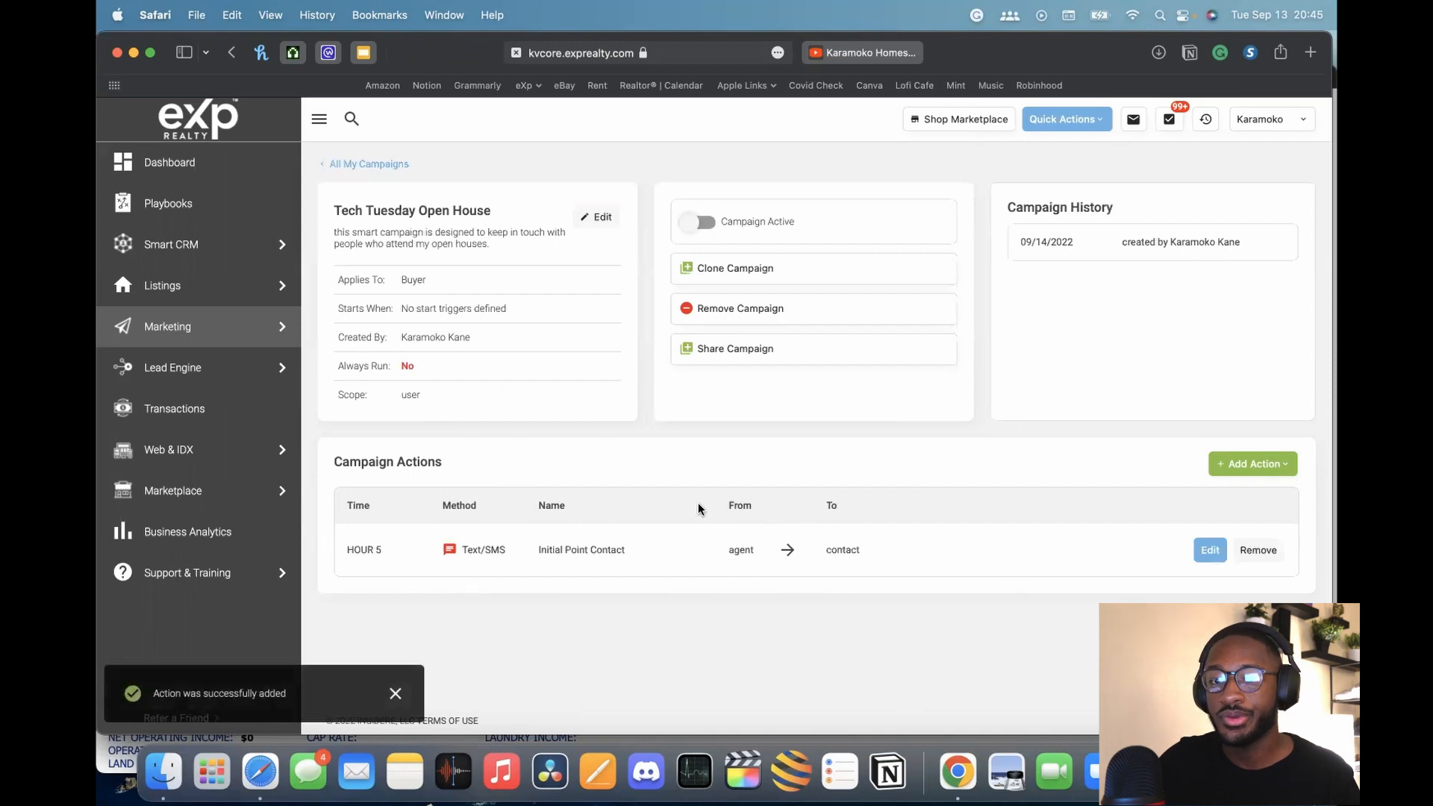
Start a new Text/SMS action and search its templates for 'initial'
click(1254, 466)
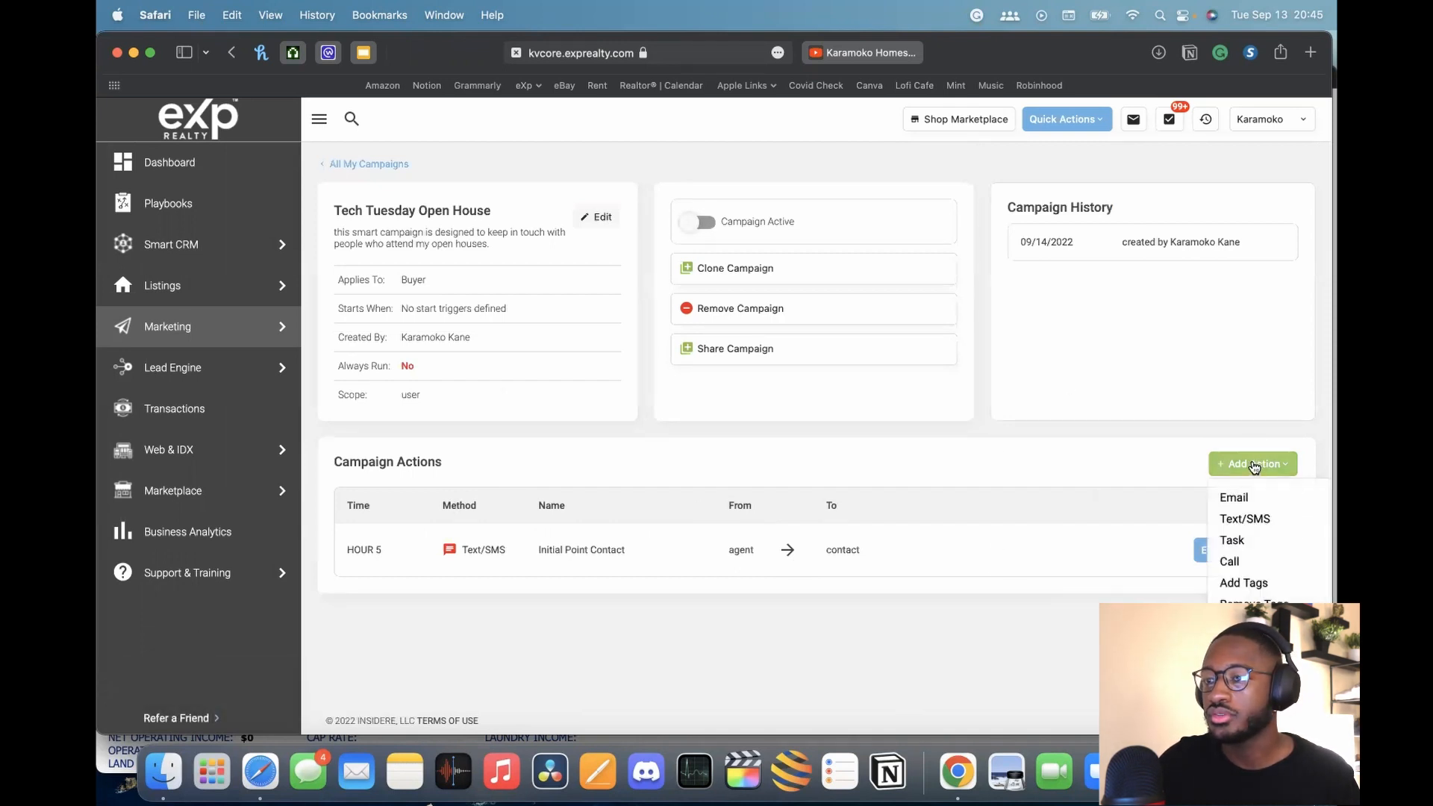
click(1232, 522)
scroll(841, 482, down, 3)
click(426, 463)
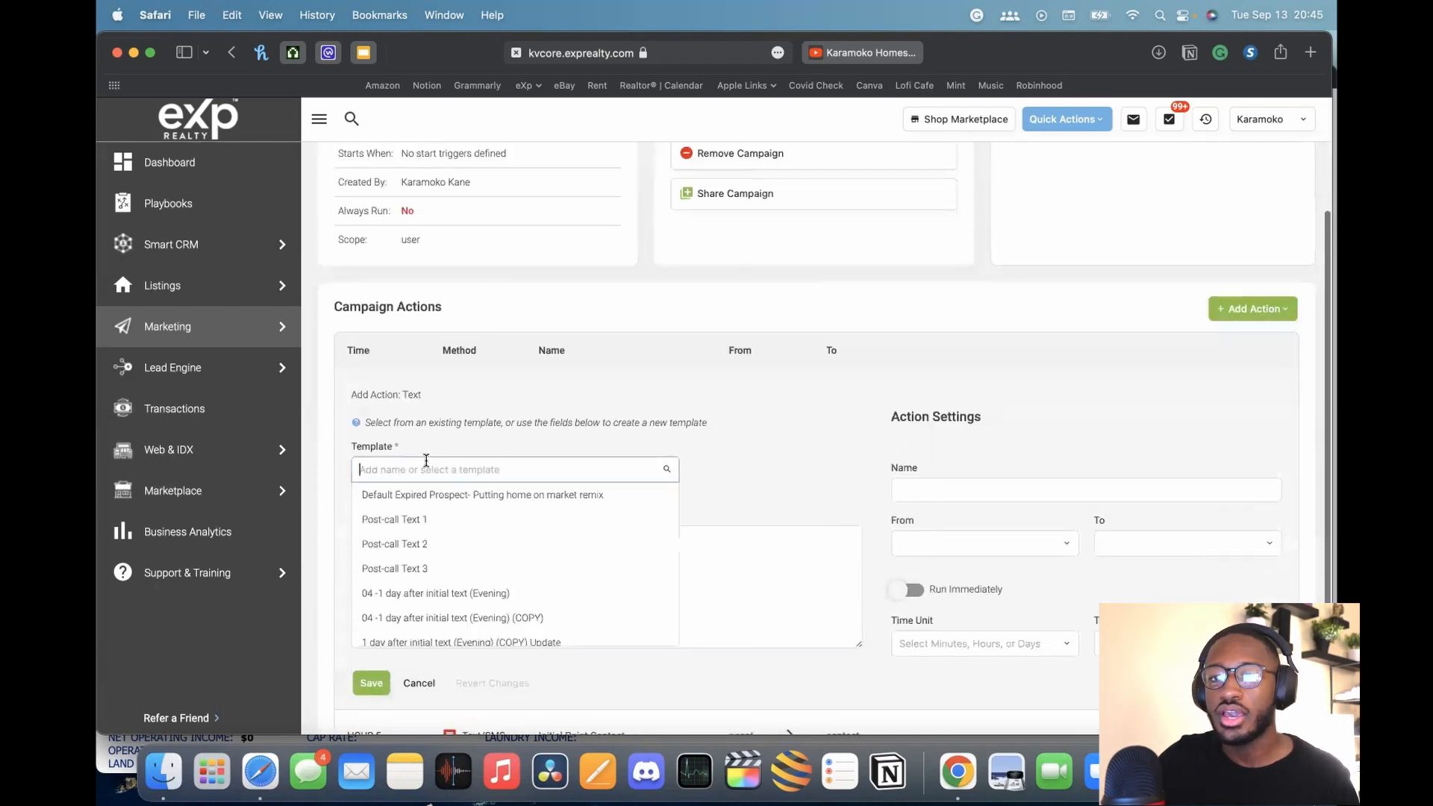
text(initial poin)
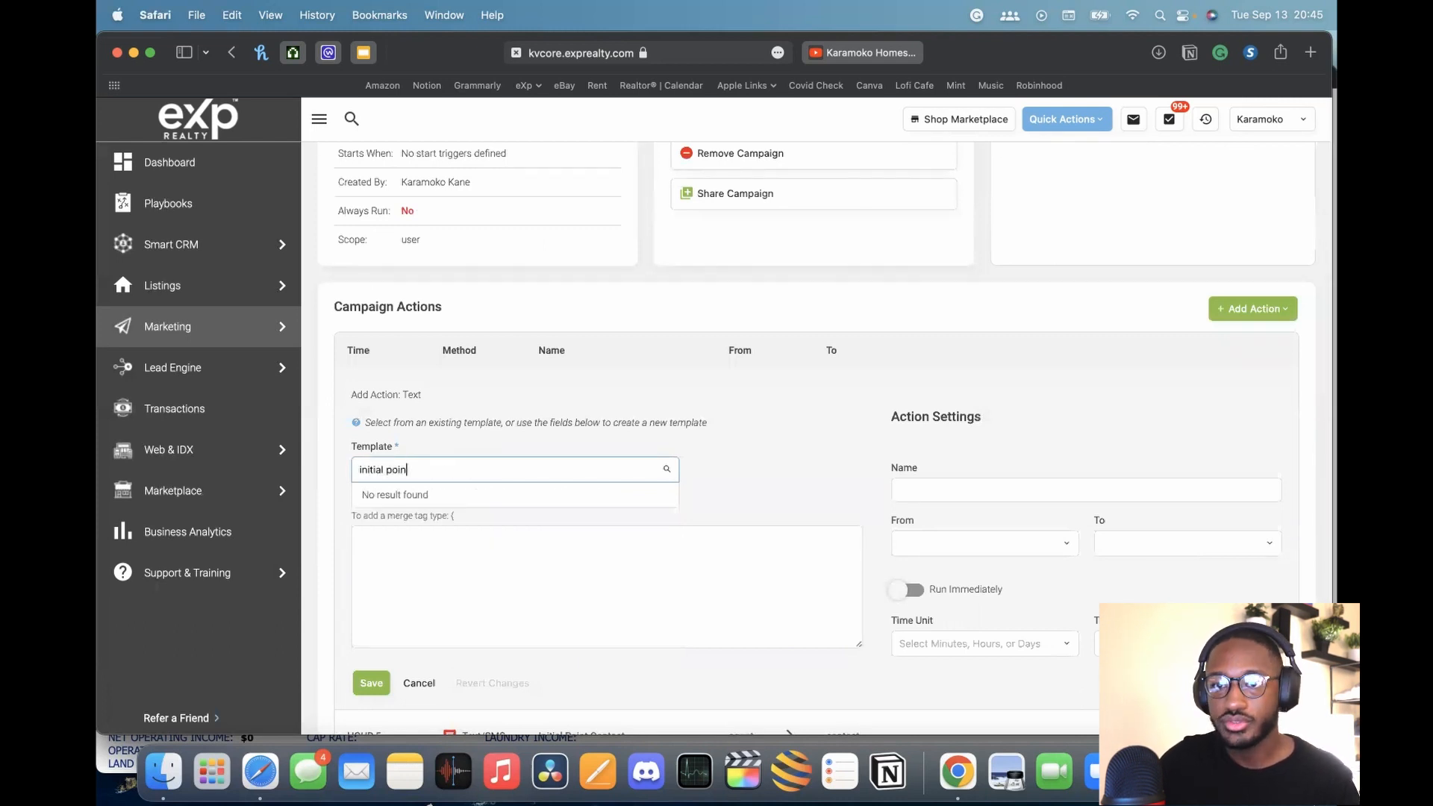
key(BackSpace)
key(BackSpace)
key(BackSpace)
key(BackSpace)
key(BackSpace)
key(BackSpace)
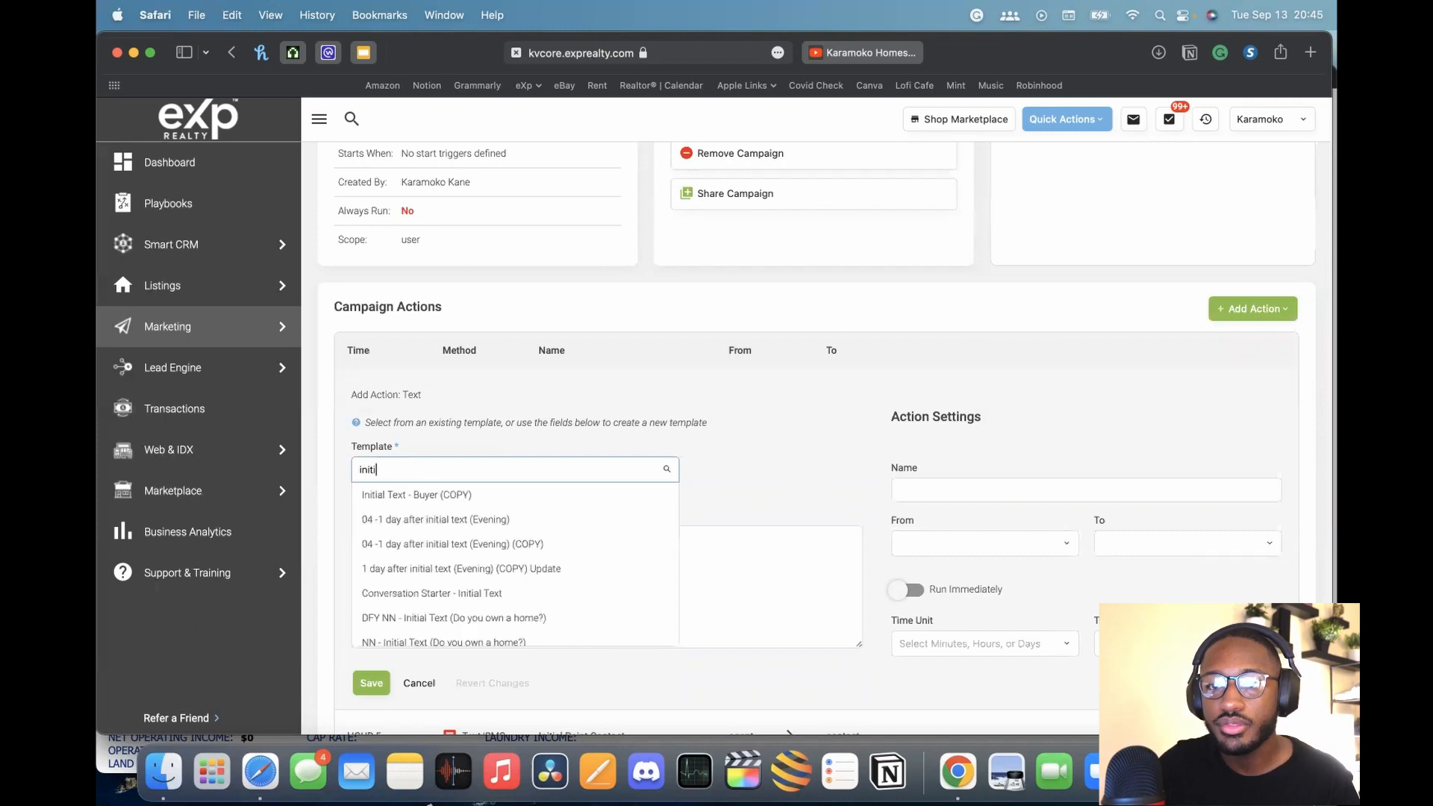
key(BackSpace)
key(BackSpace)
key(BackSpace)
text(init)
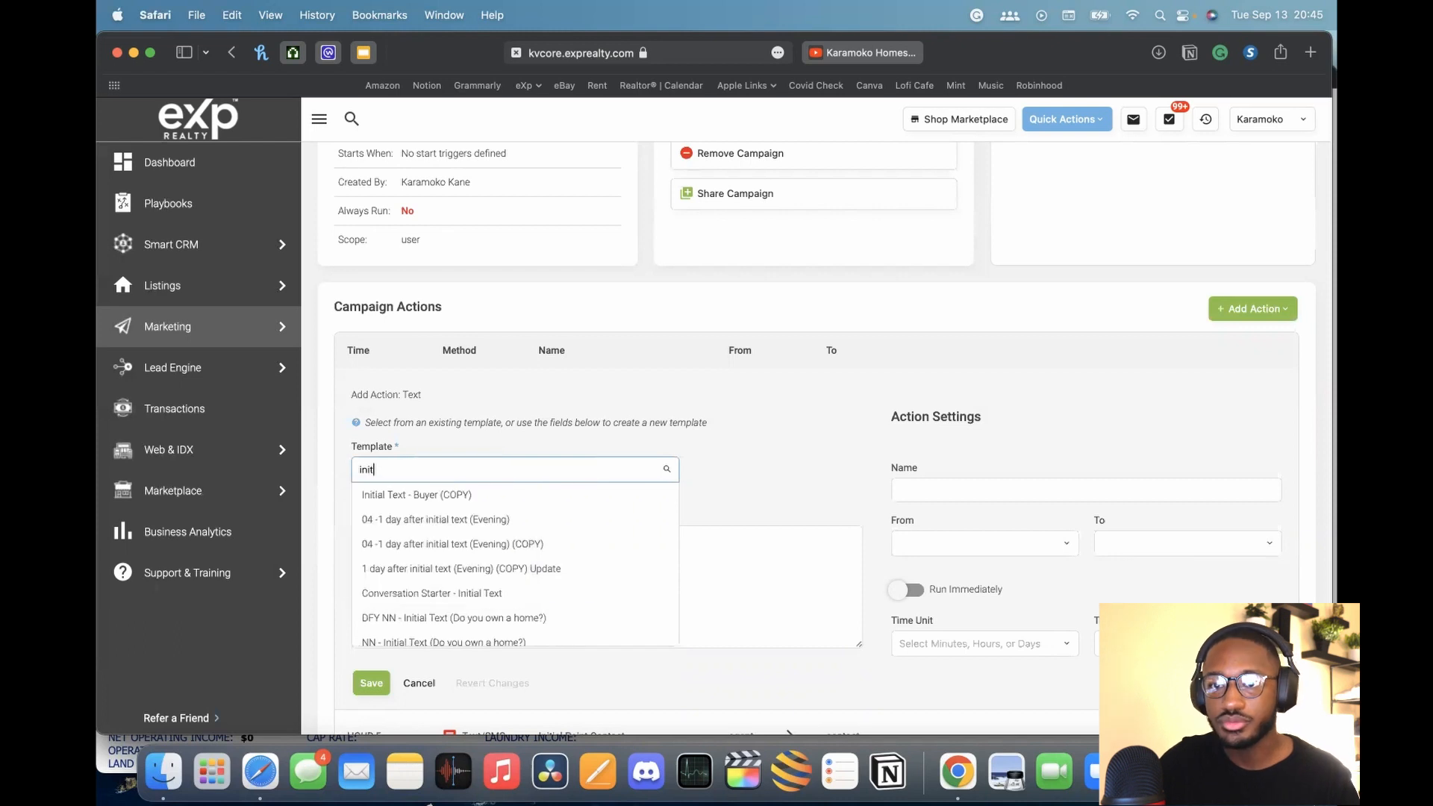
text(ial)
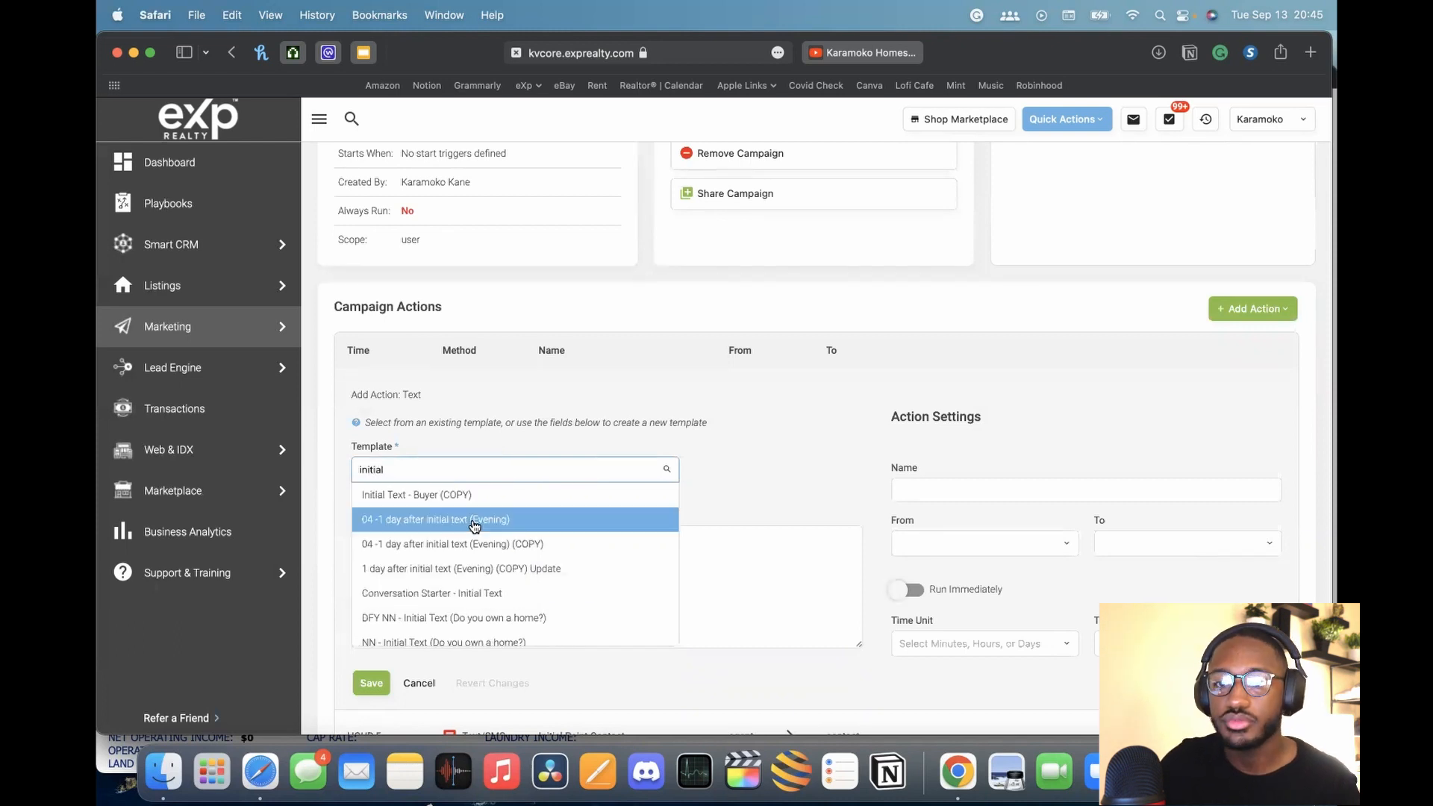
scroll(458, 556, down, 1)
scroll(459, 564, up, 5)
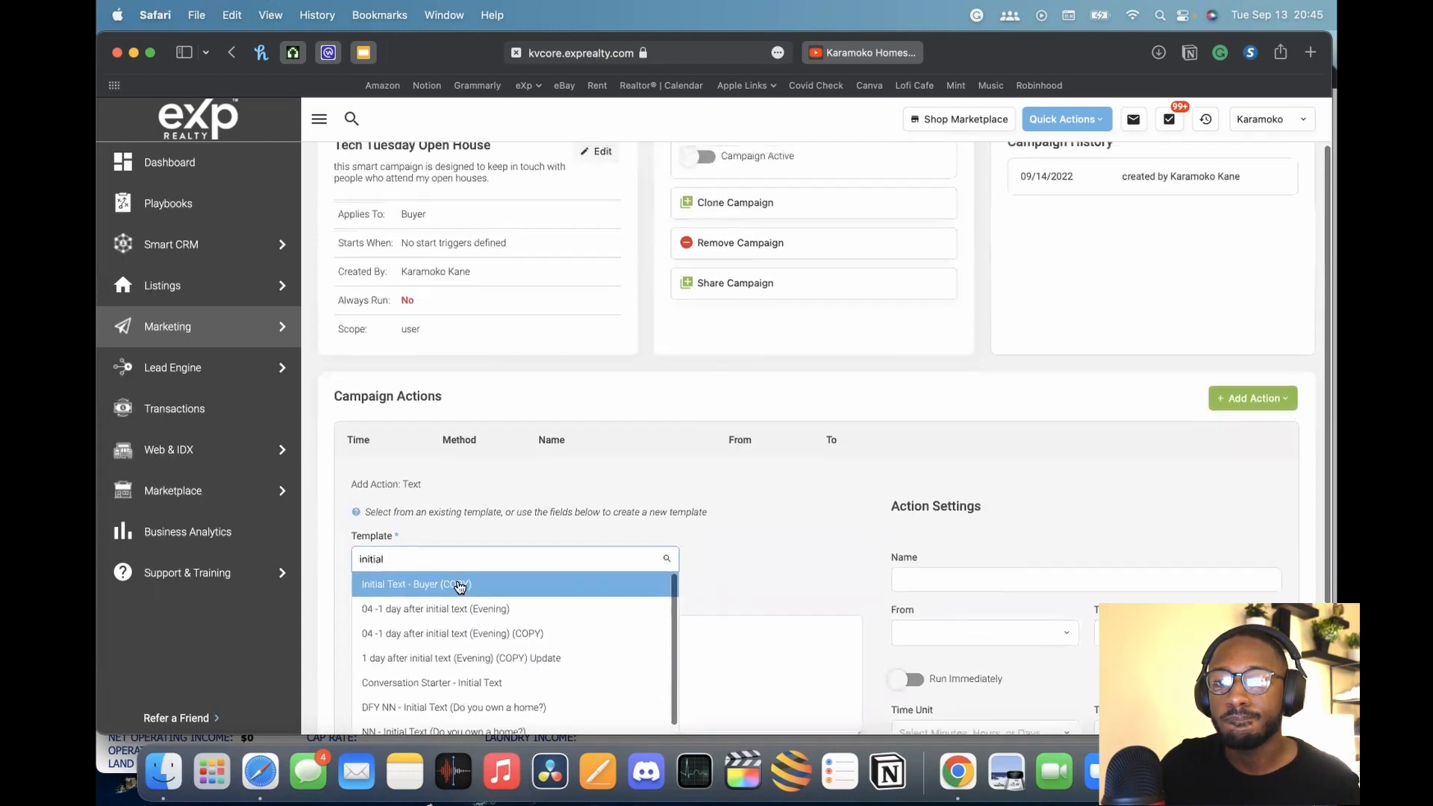
scroll(727, 504, down, 3)
Search the templates for 'hour', then clear the search and close the list
double_click(550, 448)
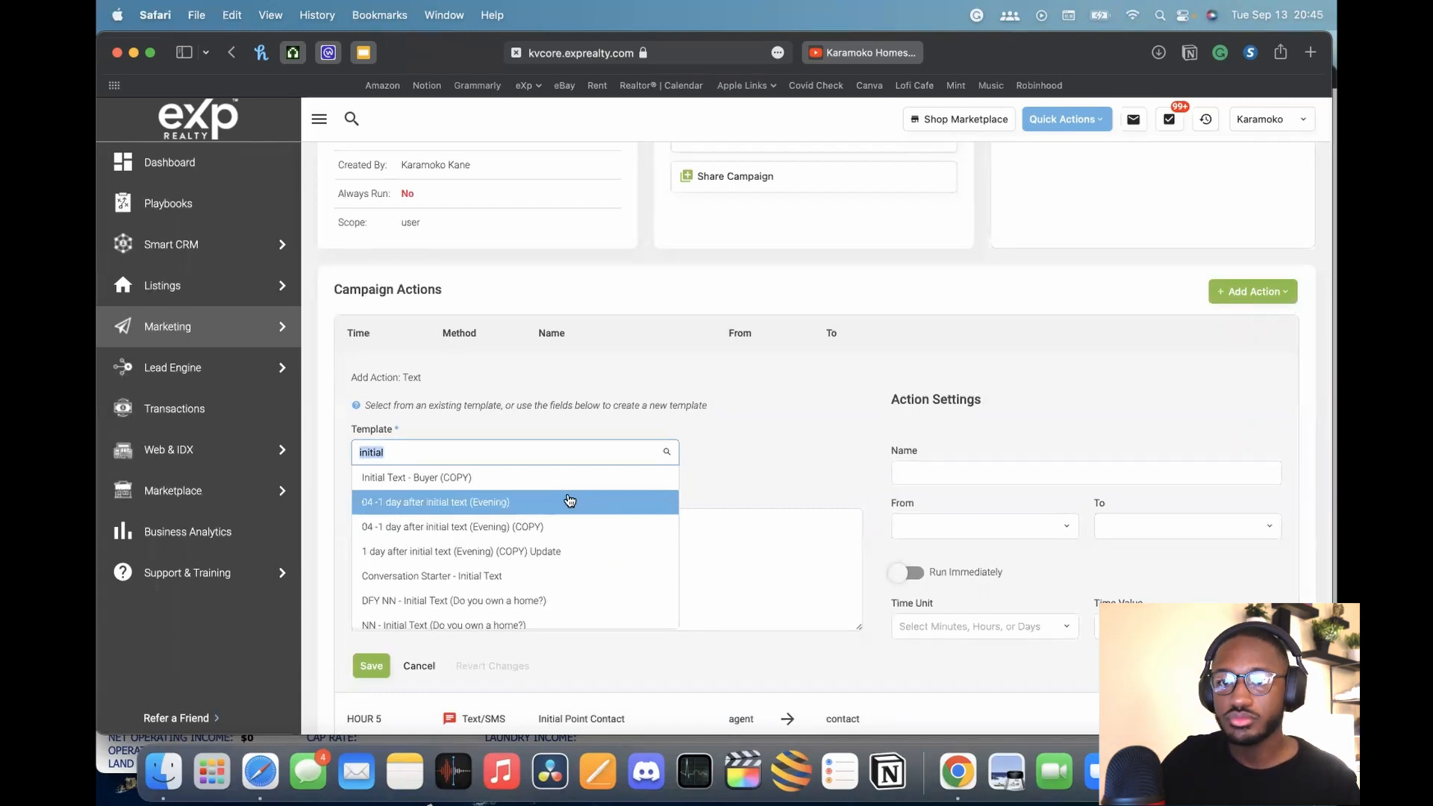
click(423, 454)
click(427, 457)
text(hour)
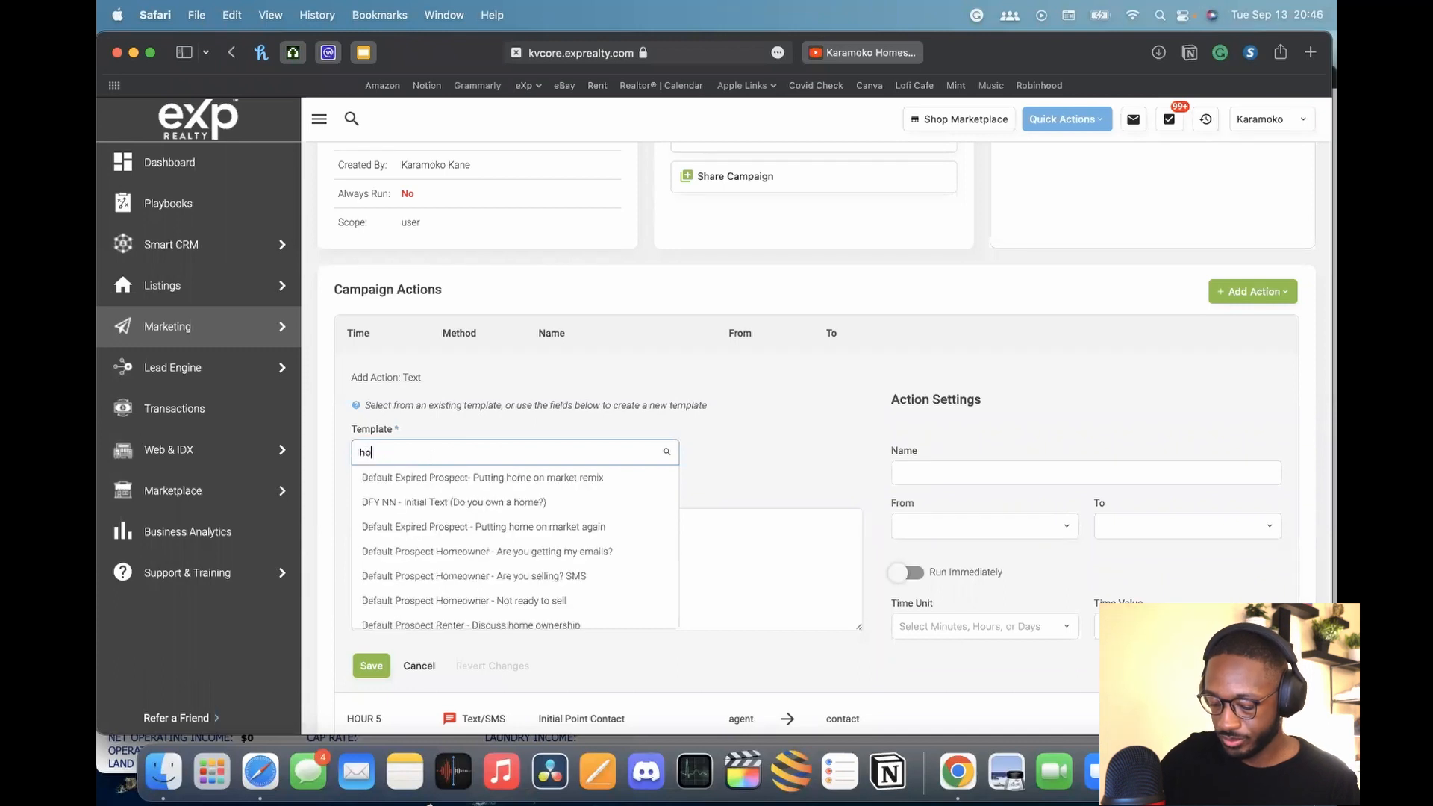
key(BackSpace)
key(BackSpace)
key(BackSpace)
key(BackSpace)
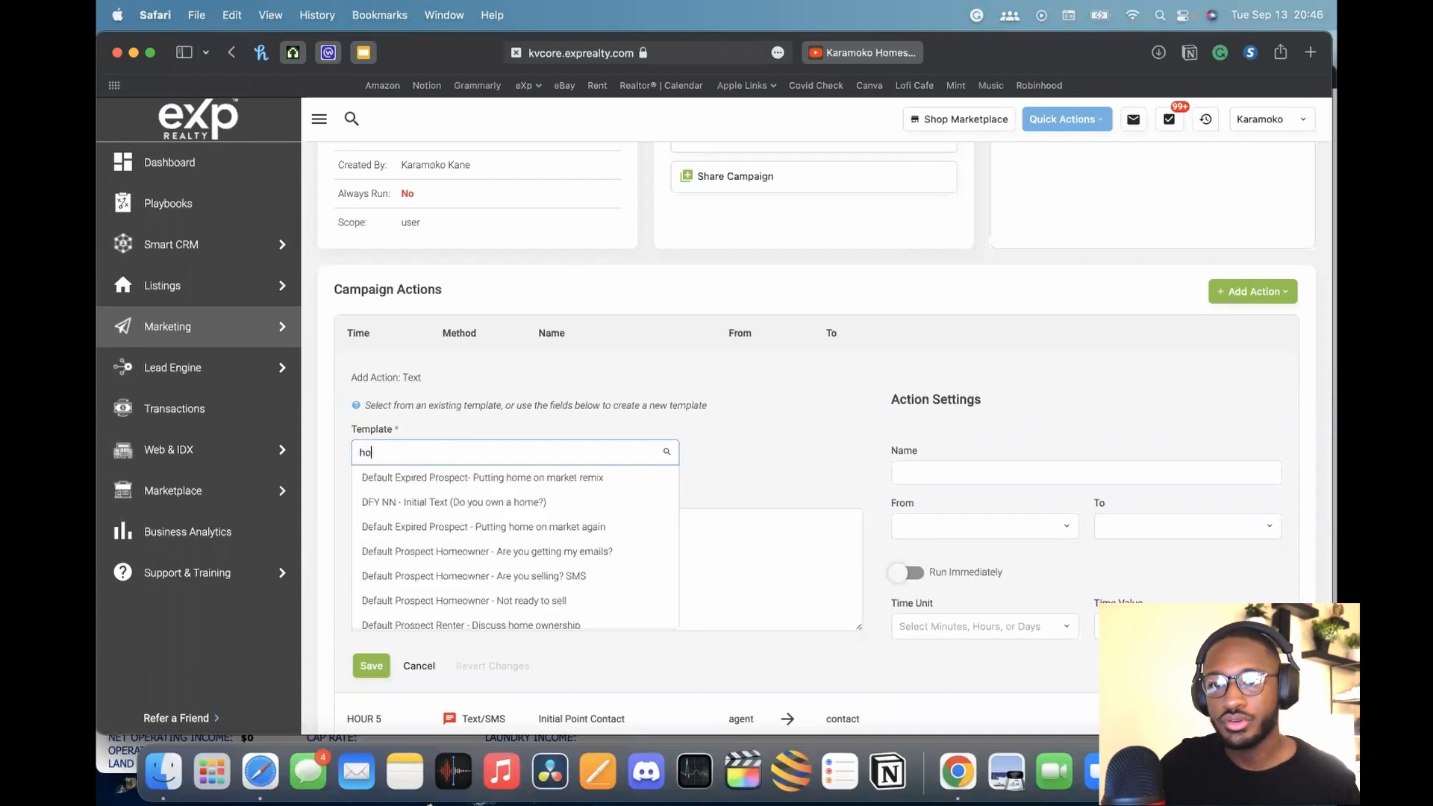
click(681, 385)
scroll(1057, 324, up, 2)
scroll(1057, 324, down, 2)
scroll(1057, 324, down, 2)
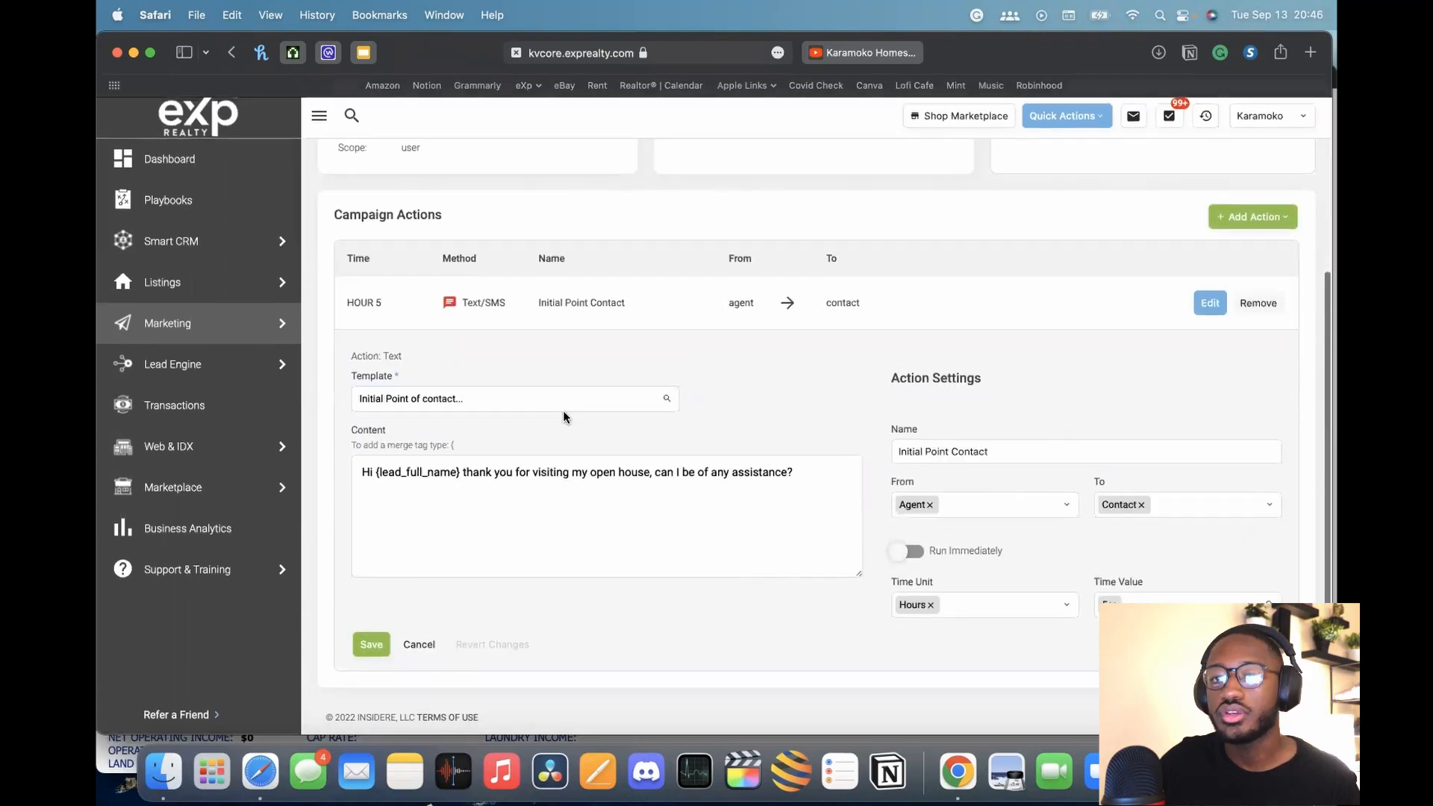
Cancel the action's edit panel without changing its template
click(478, 403)
click(743, 409)
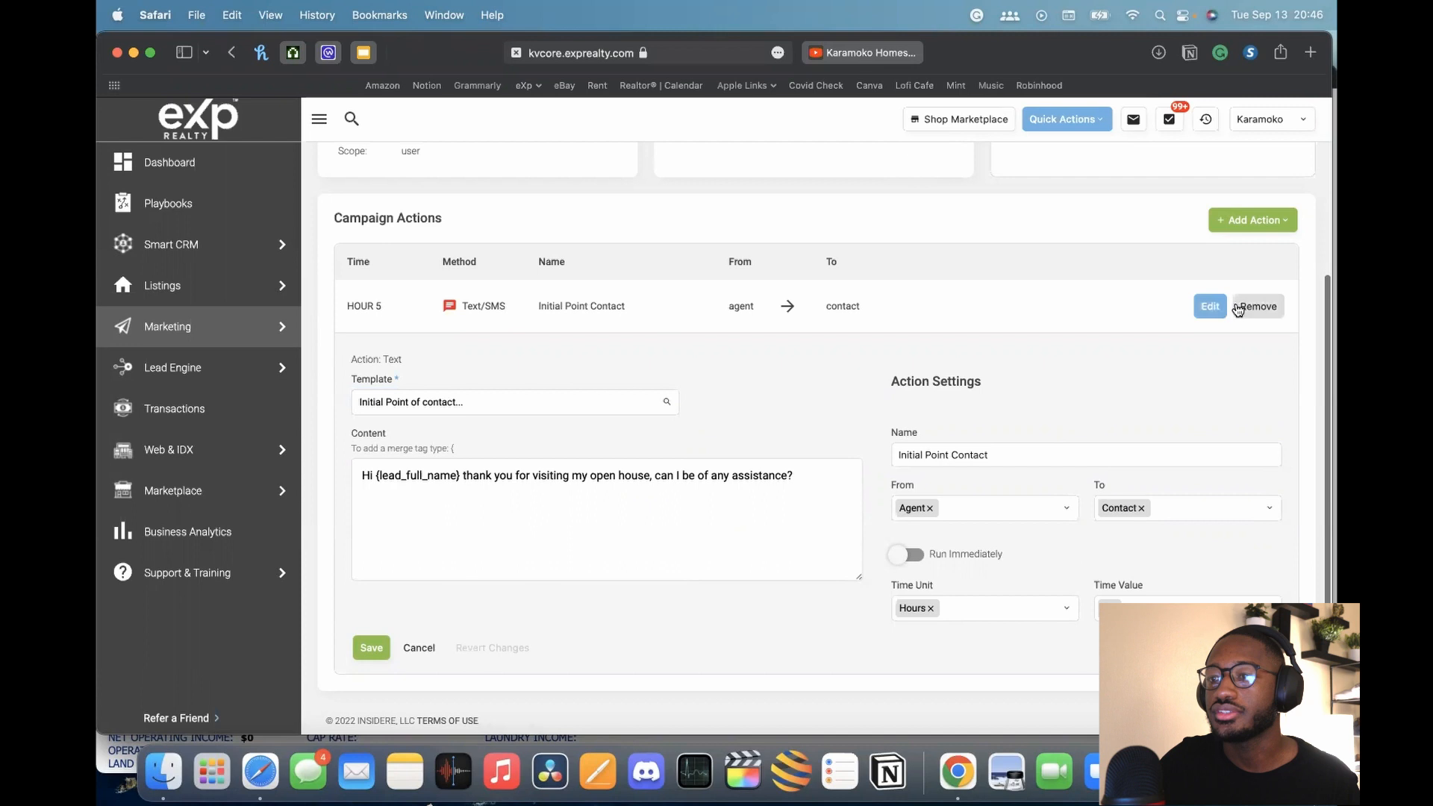
scroll(1068, 333, up, 3)
scroll(1068, 333, up, 4)
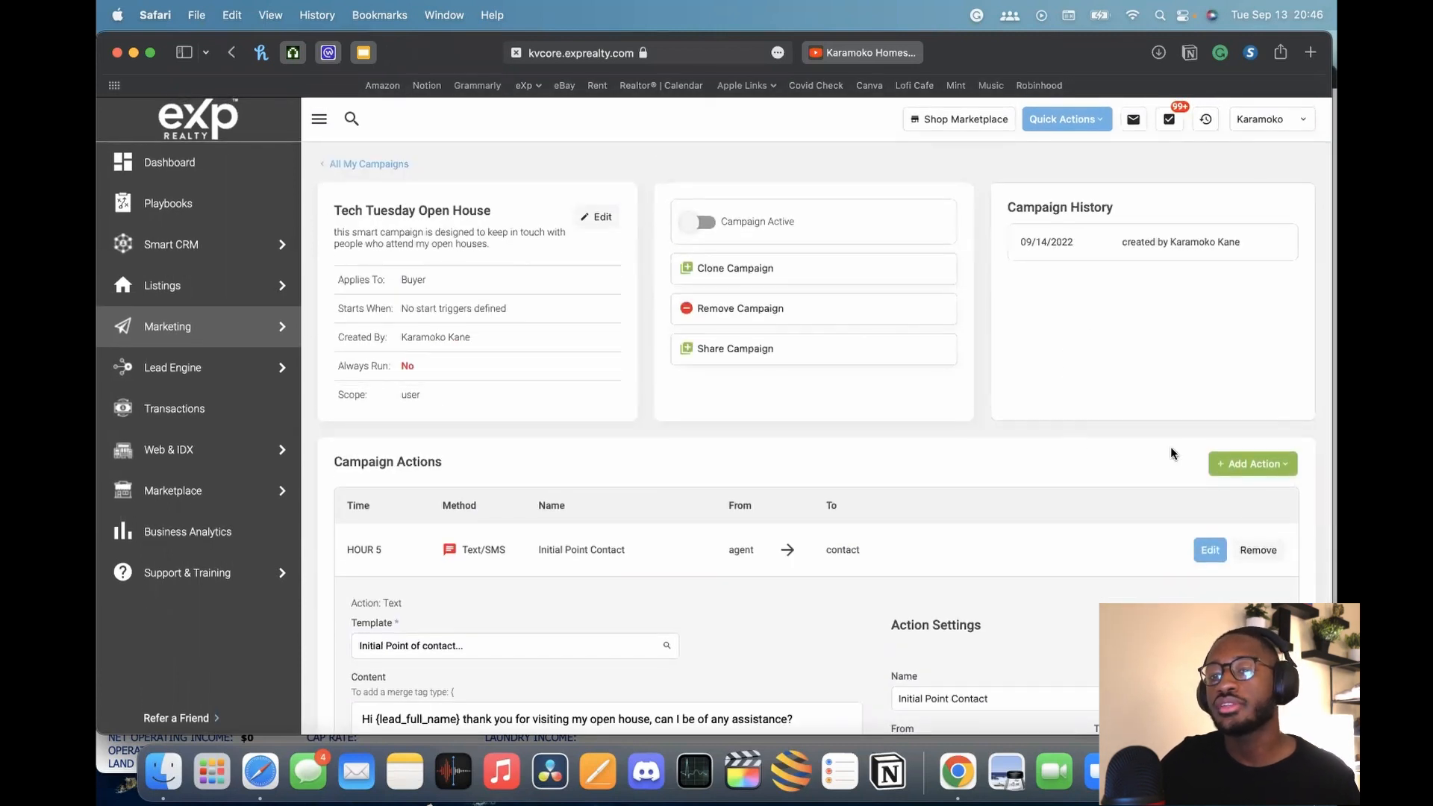
scroll(980, 483, down, 3)
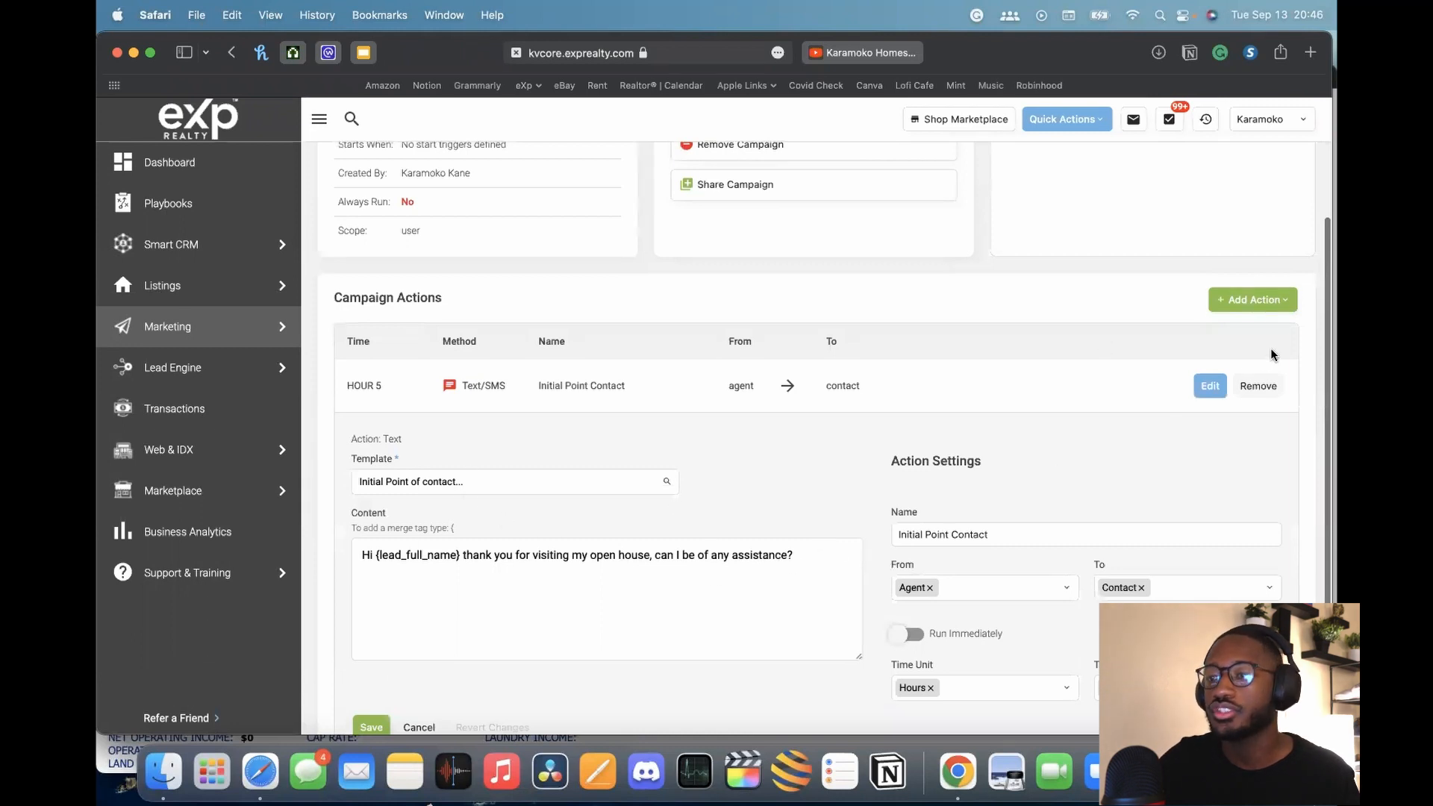
scroll(747, 538, down, 2)
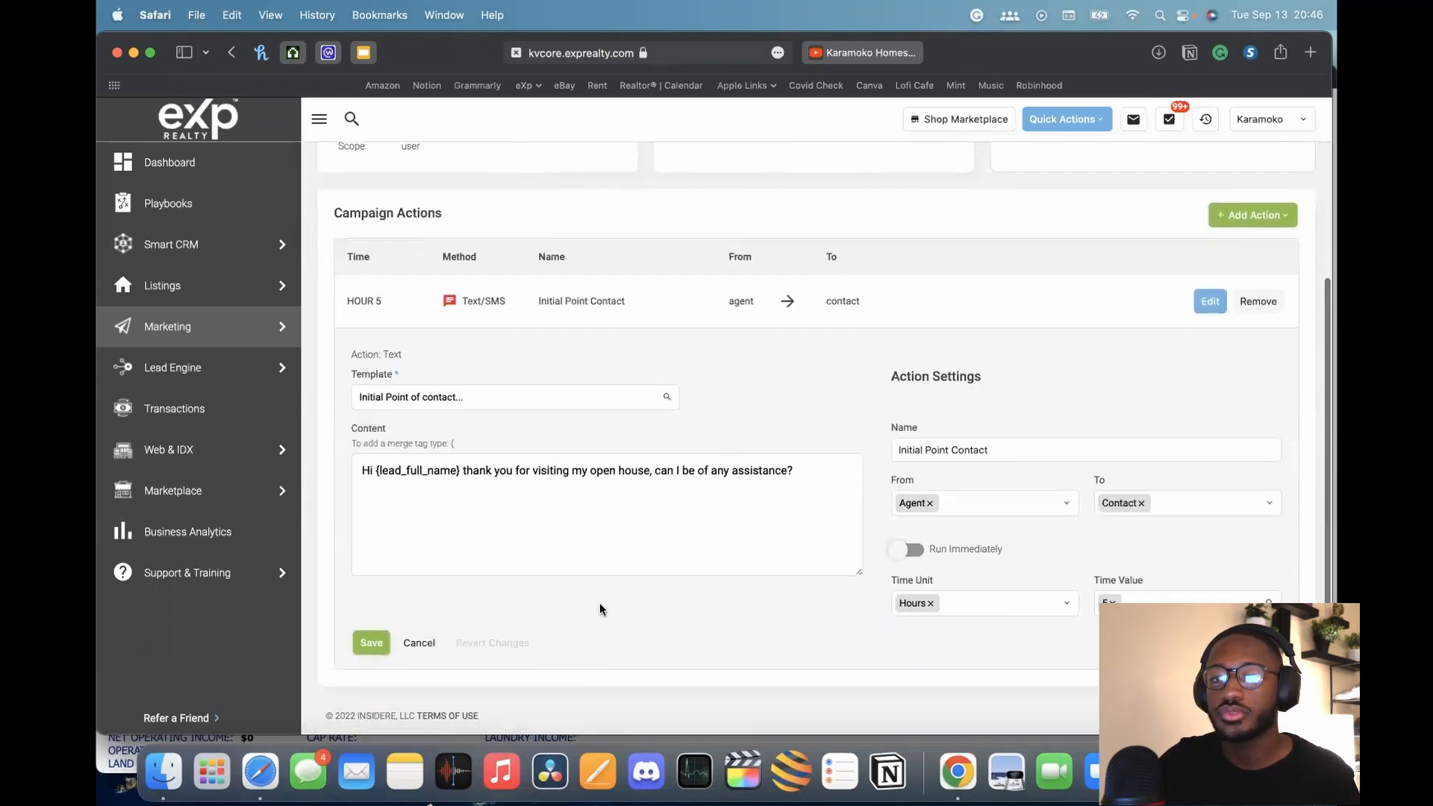
click(411, 650)
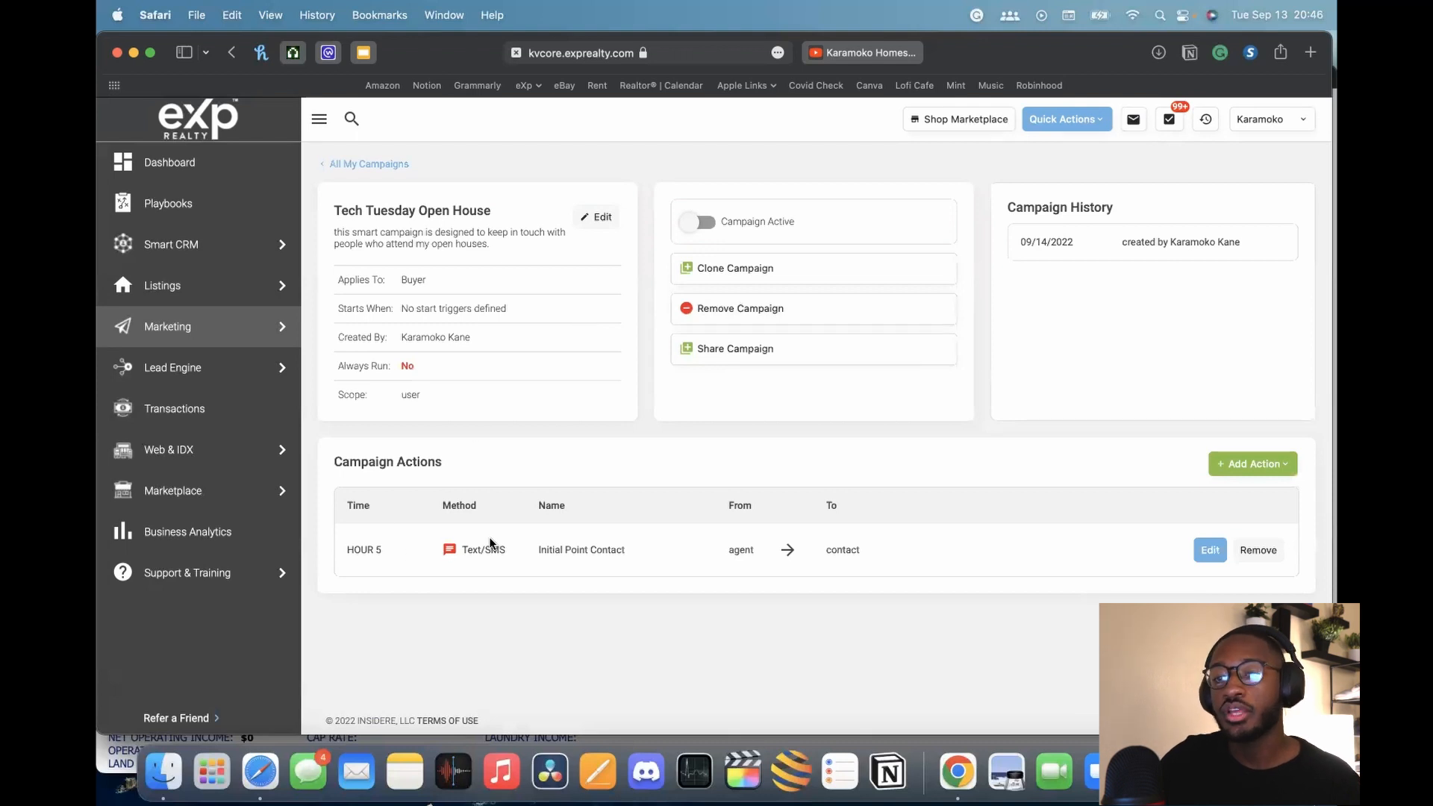
Open the Hour 5 'Initial Point Contact' action for editing and cancel again
click(1211, 551)
scroll(614, 594, down, 5)
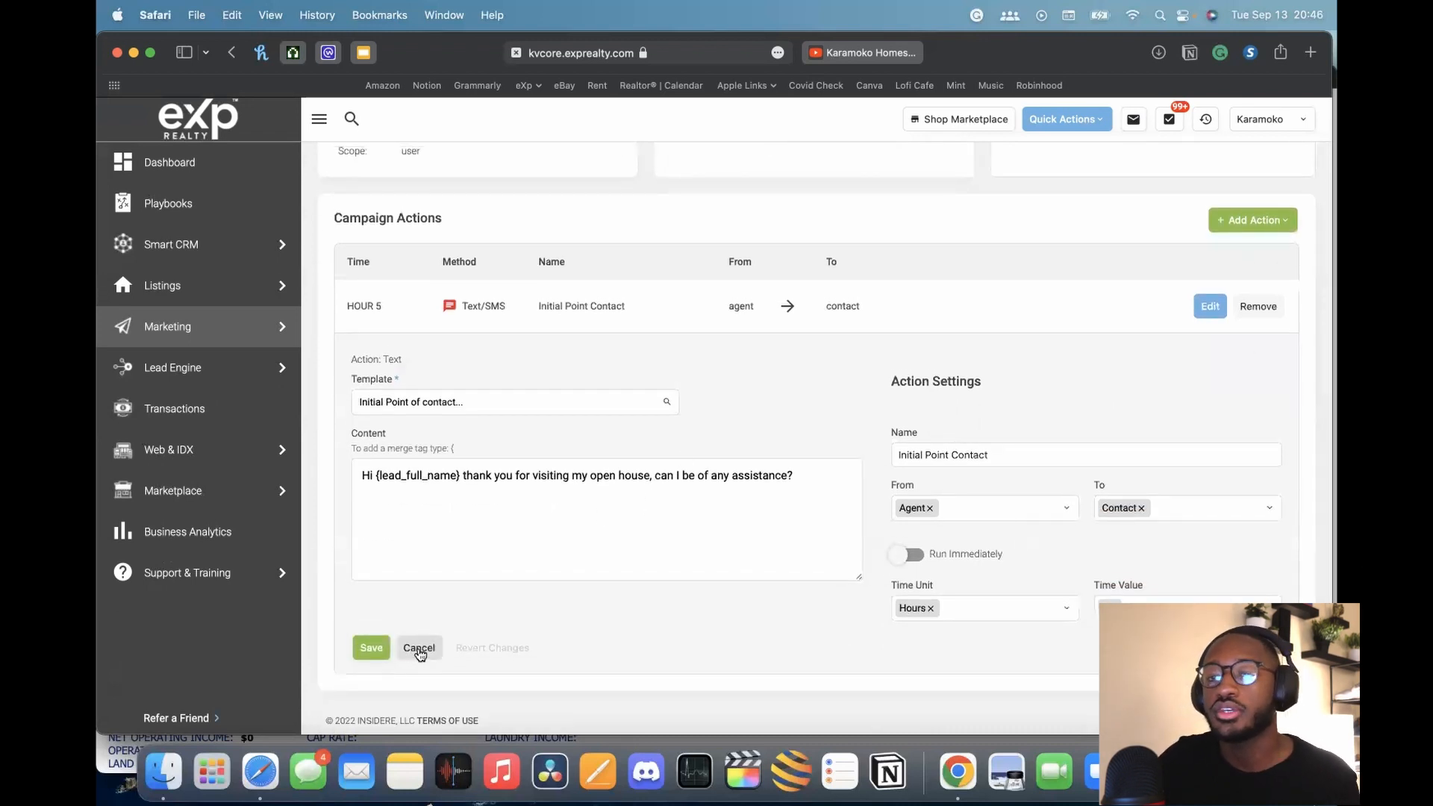
click(419, 650)
click(1248, 465)
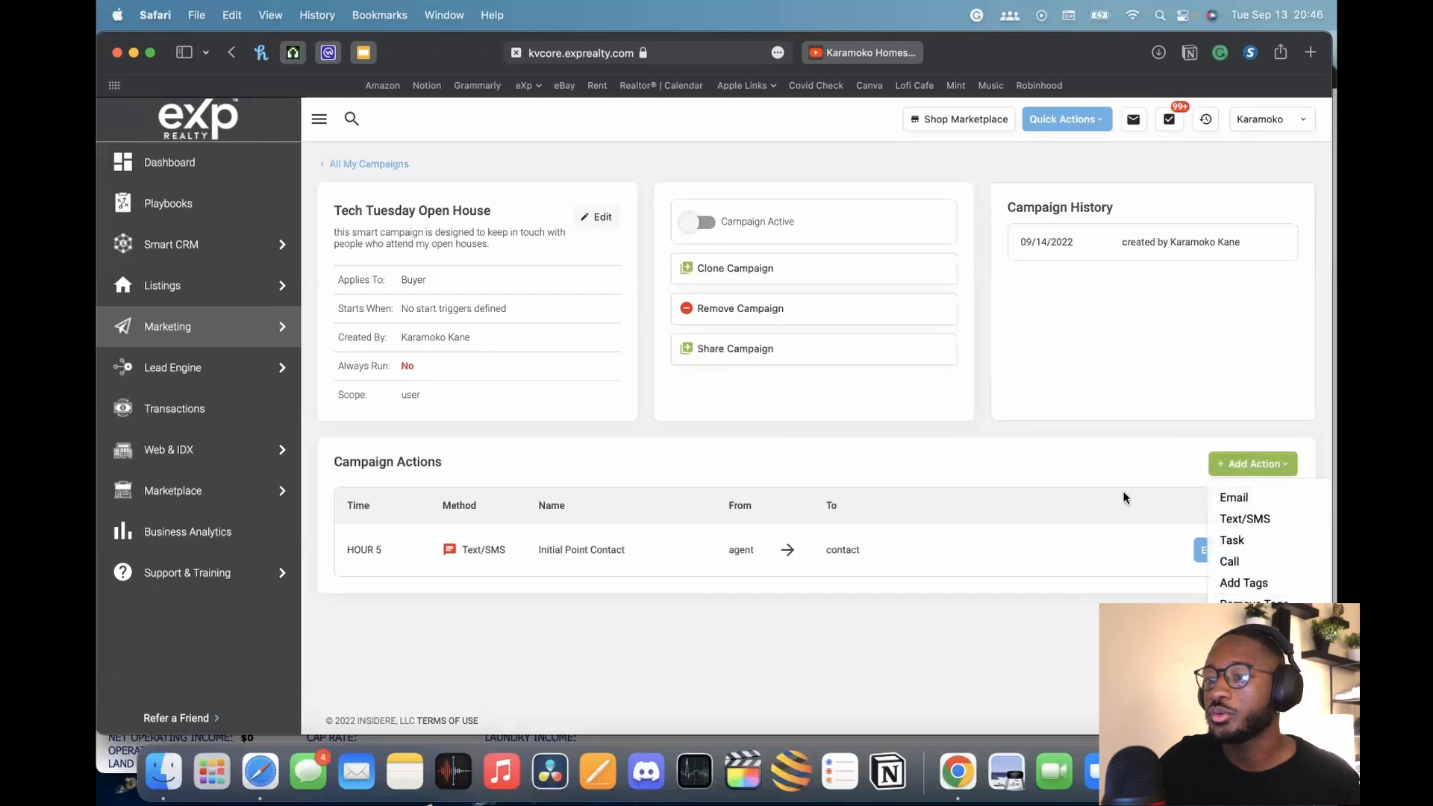
Add an email action delayed by 1 day
click(1251, 498)
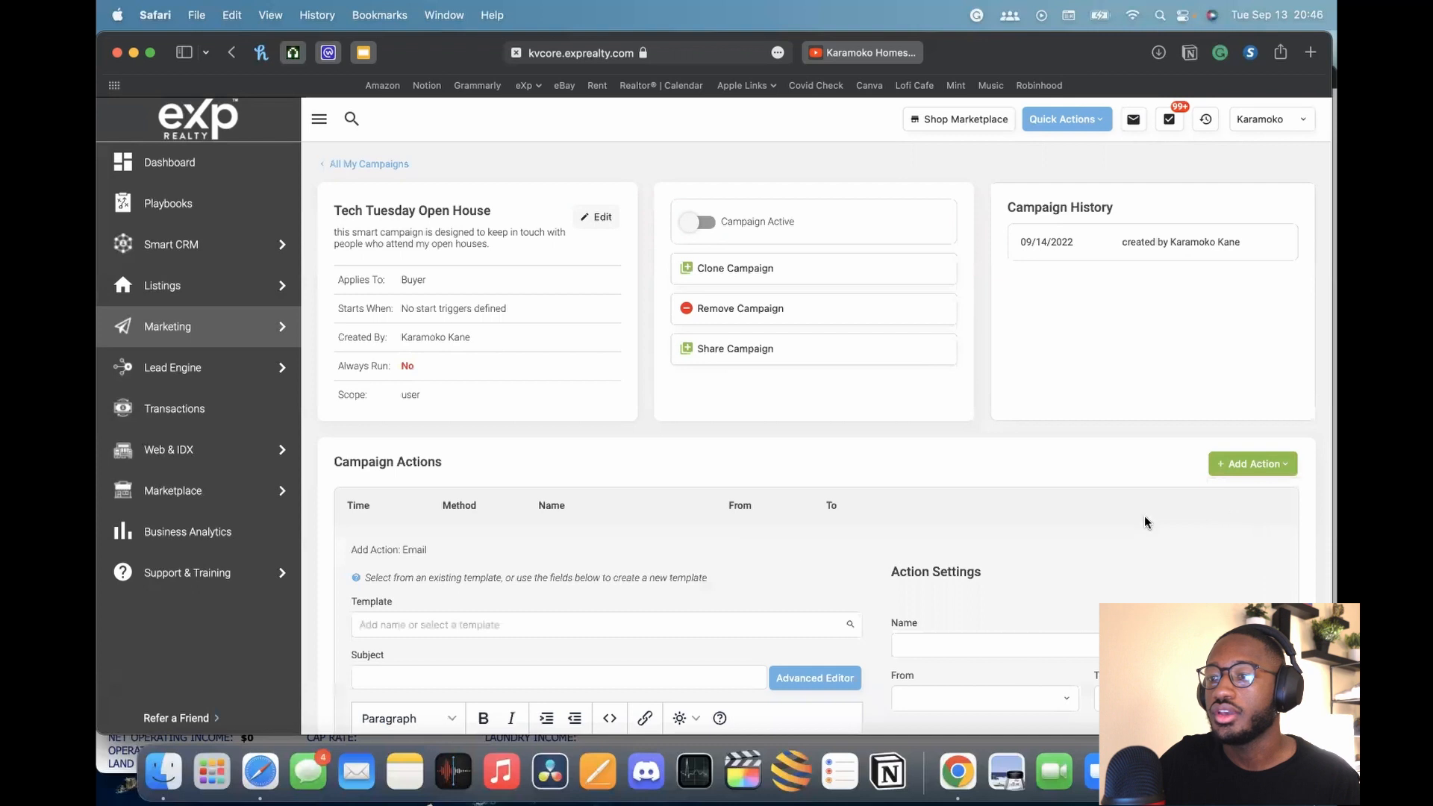
scroll(814, 521, down, 5)
scroll(815, 521, up, 2)
scroll(815, 521, down, 2)
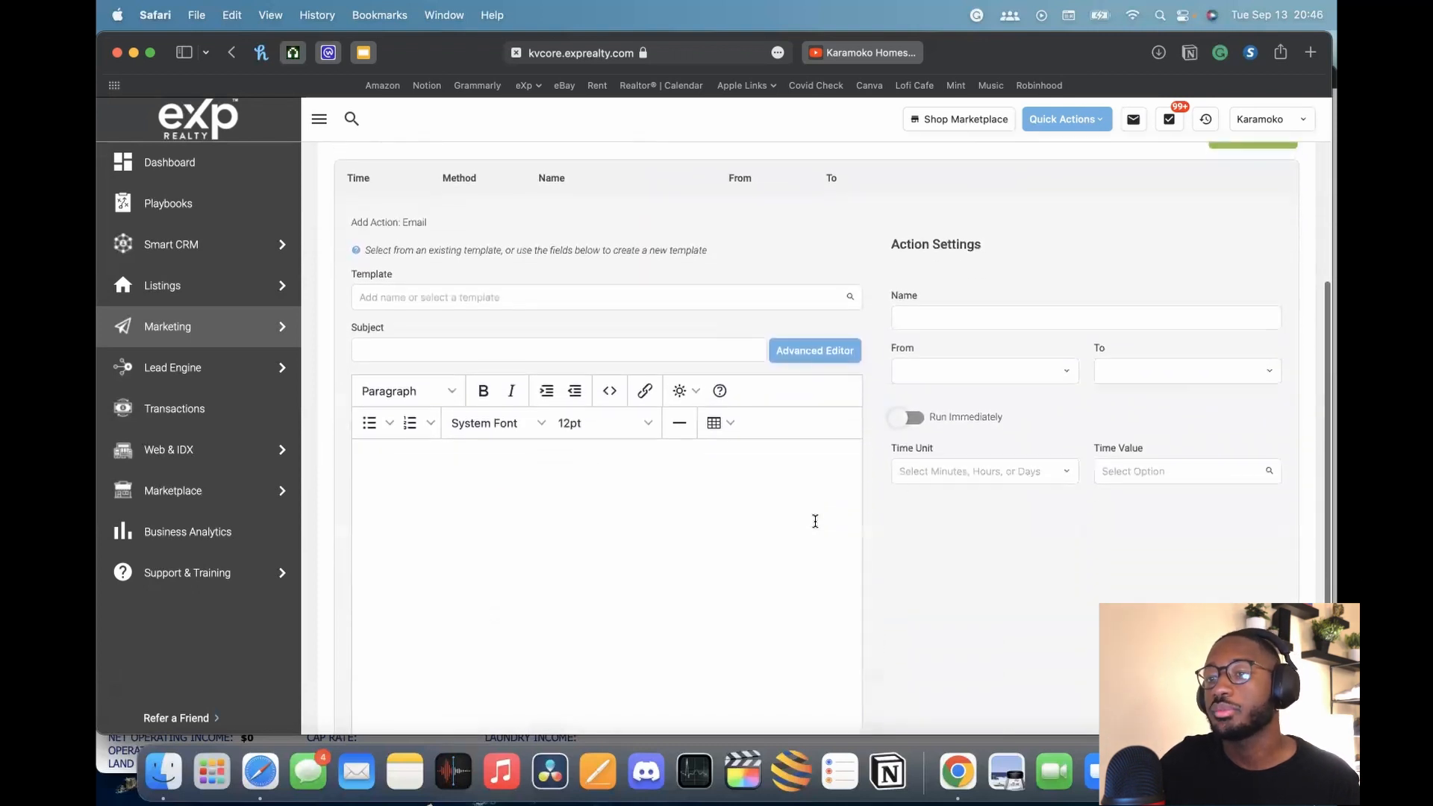
click(964, 476)
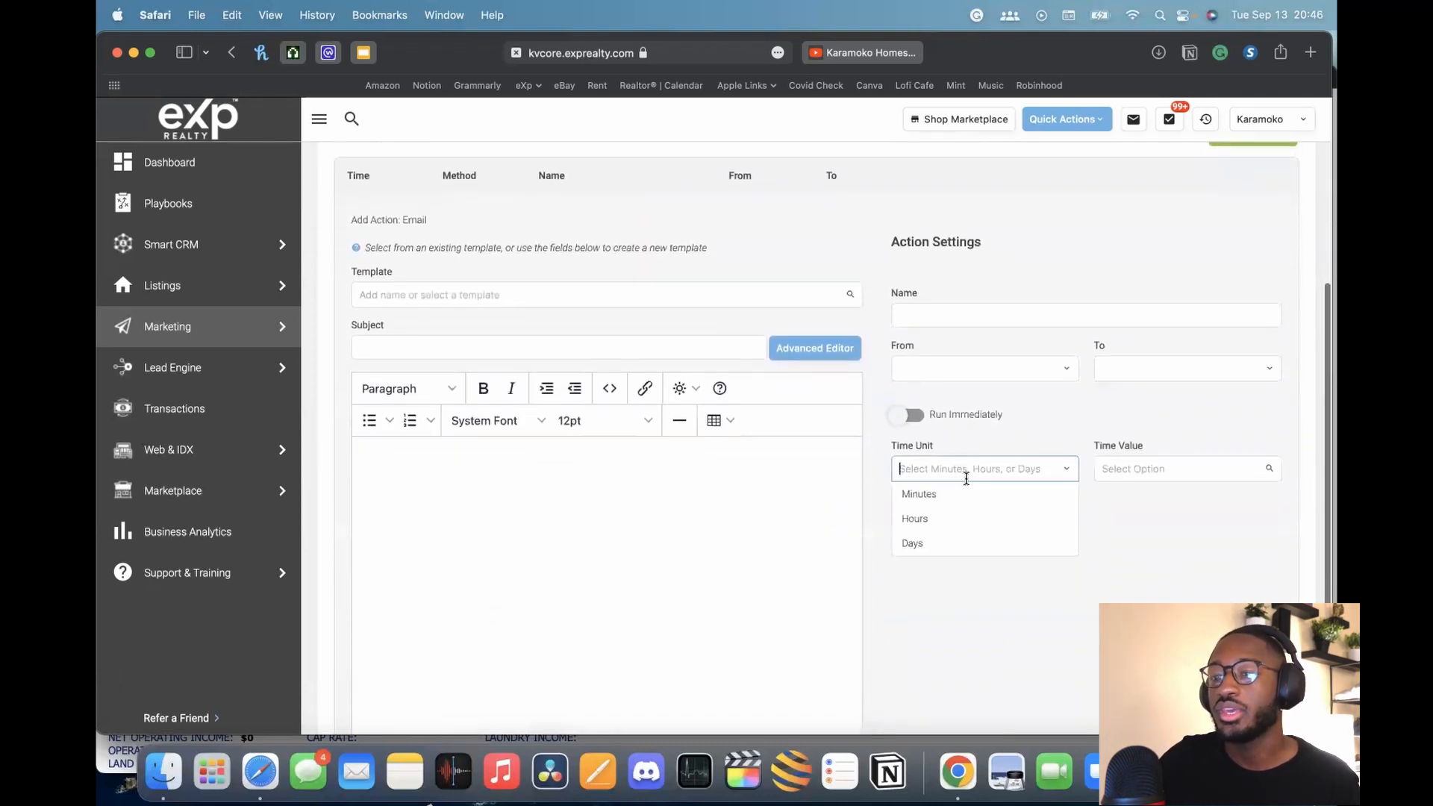
click(952, 545)
click(1128, 476)
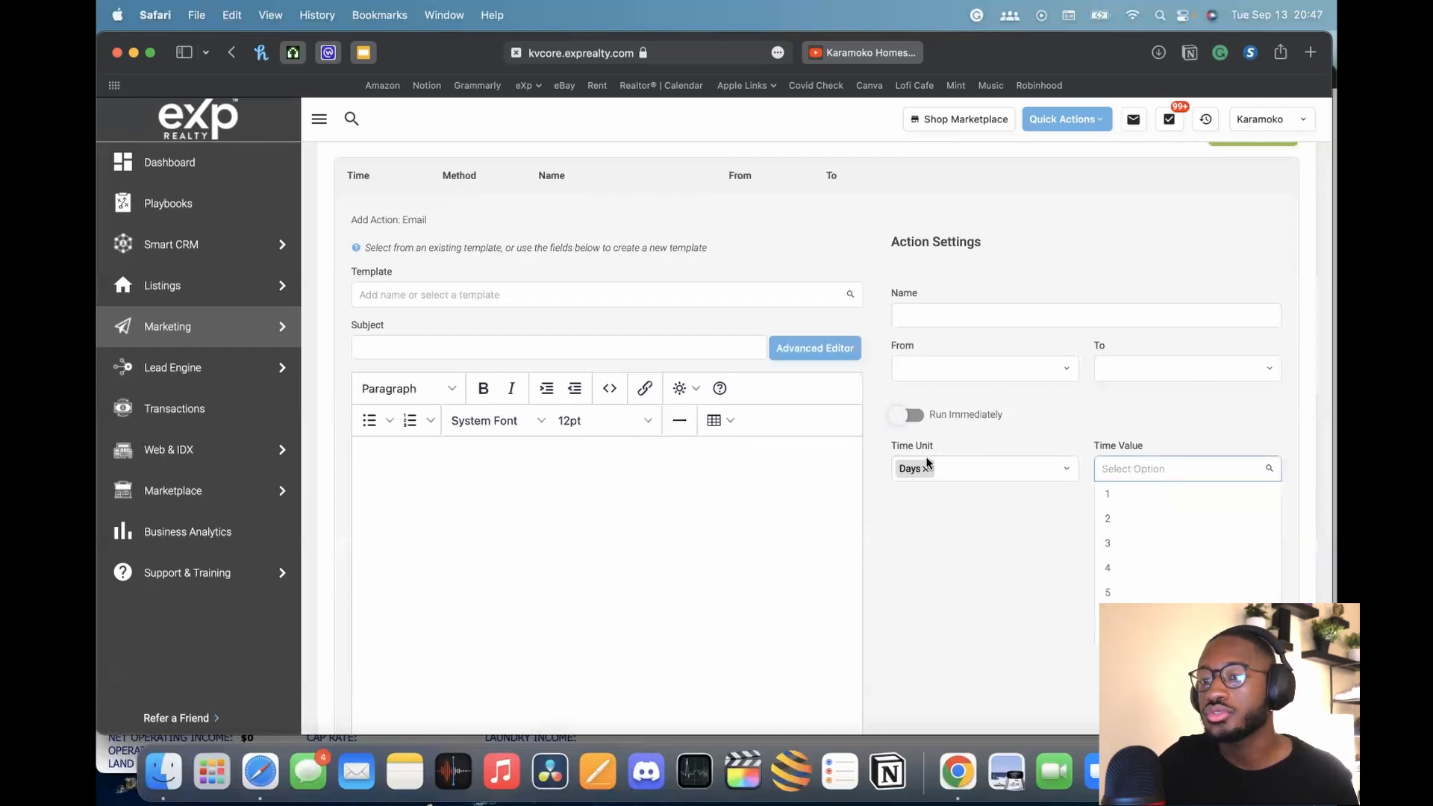
click(1112, 495)
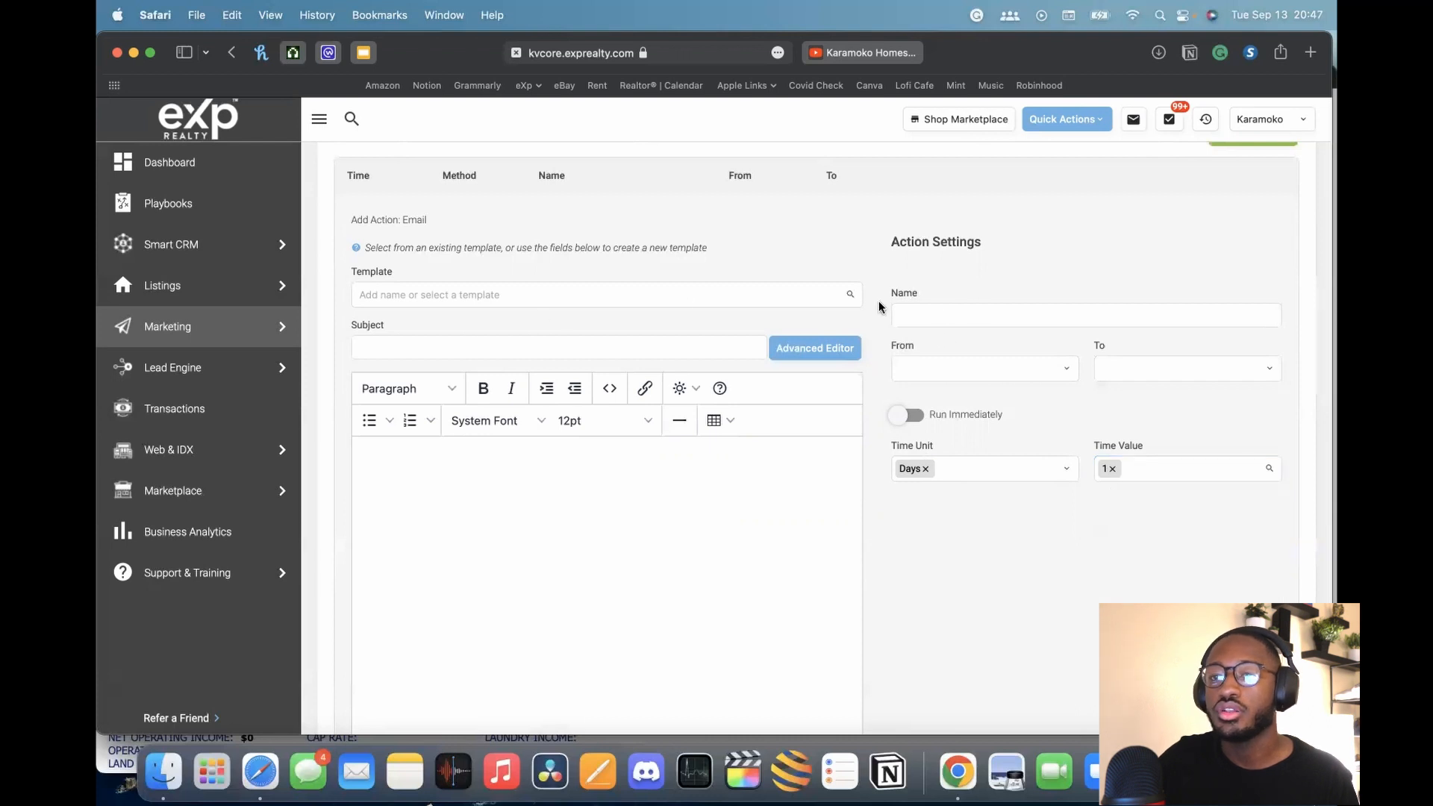
Enter '2nd point of contact' as the email template name
click(576, 289)
text(2)
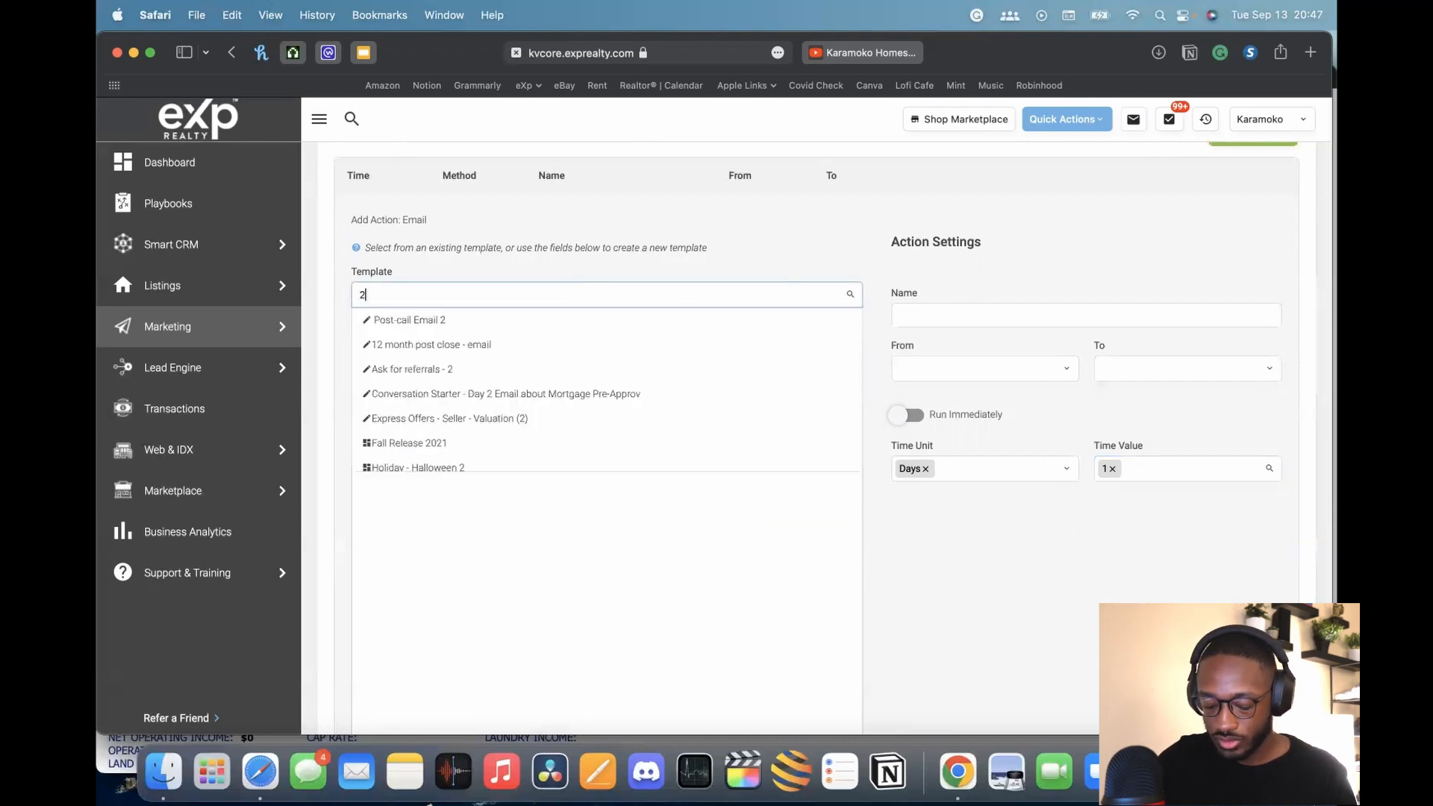
text(nd po)
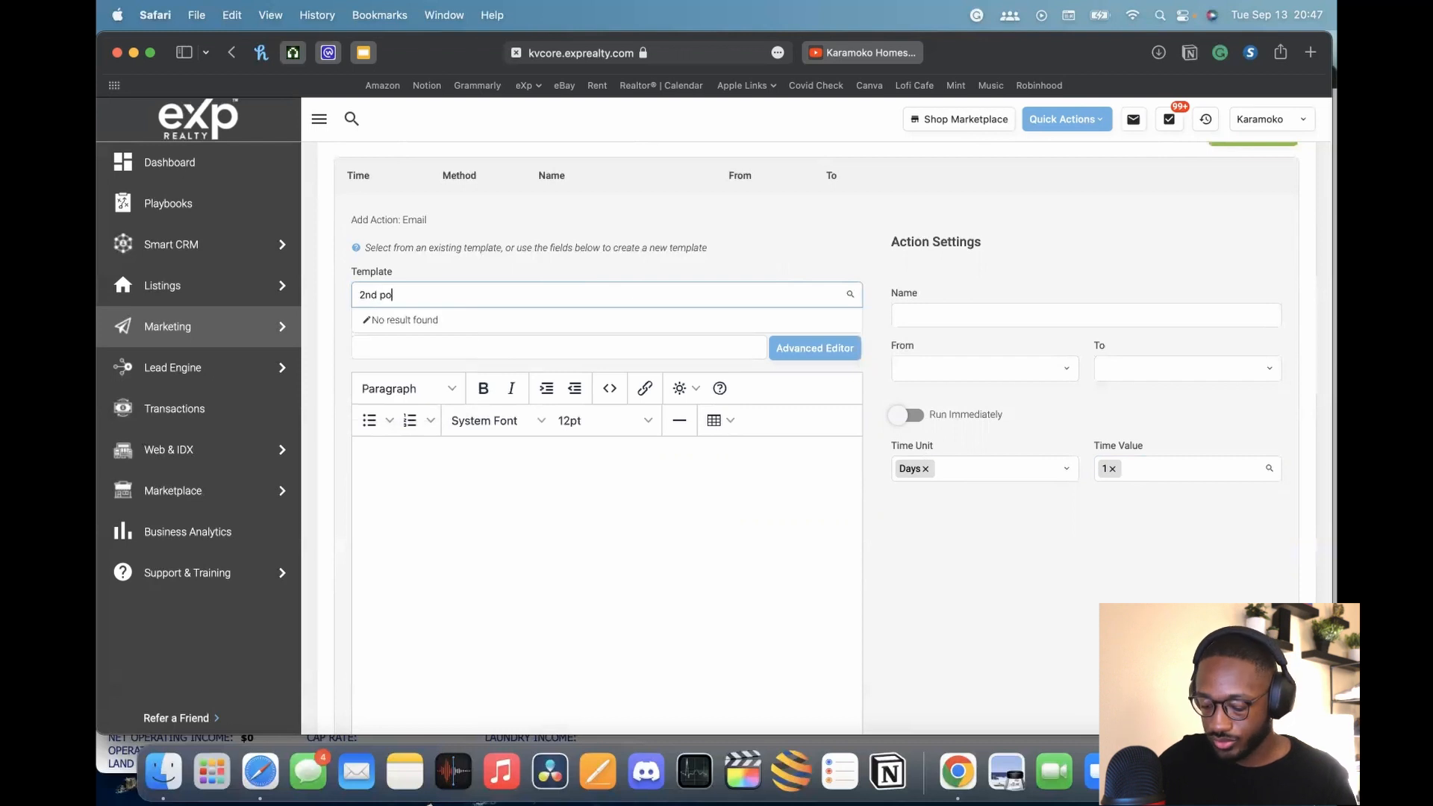
text(int of contac)
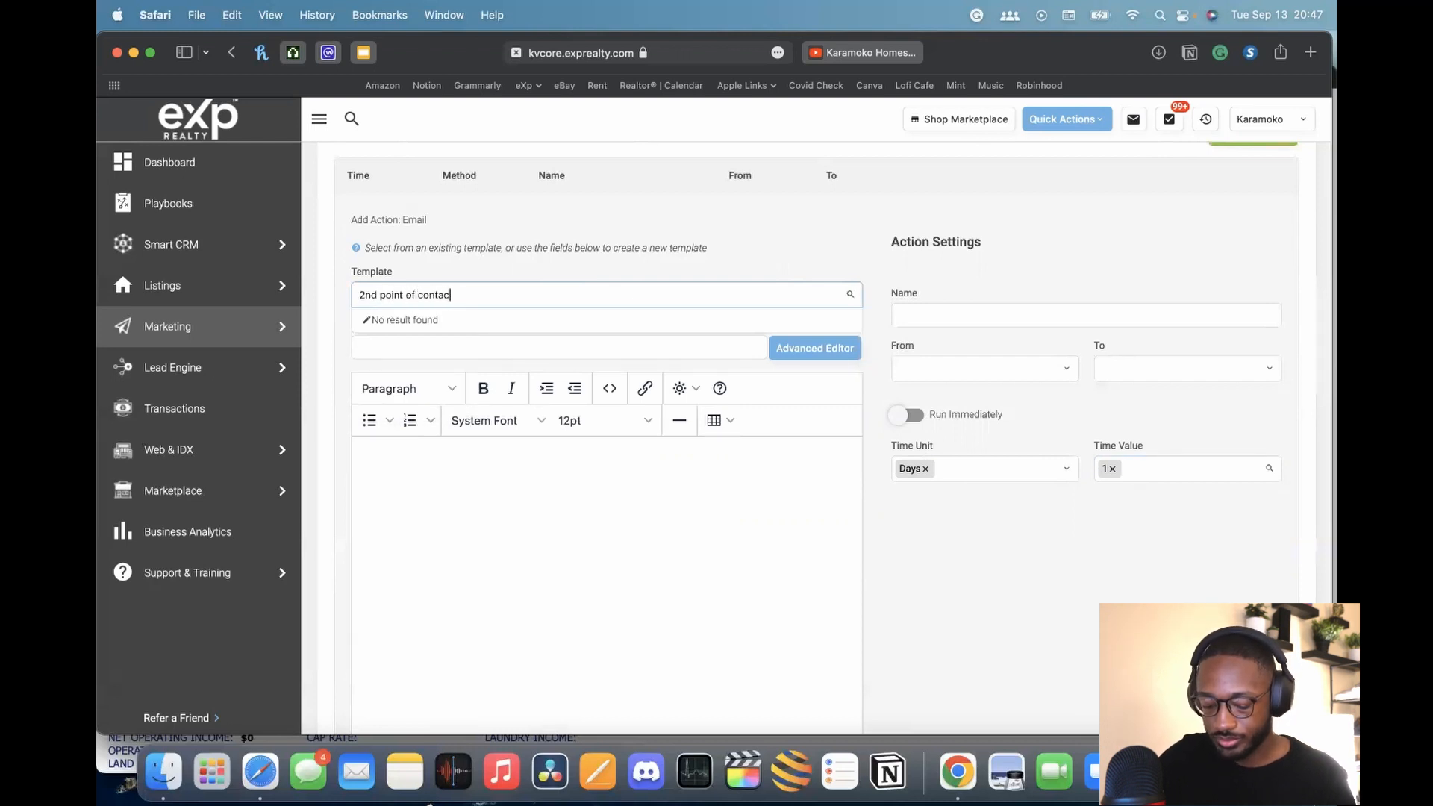
text(t)
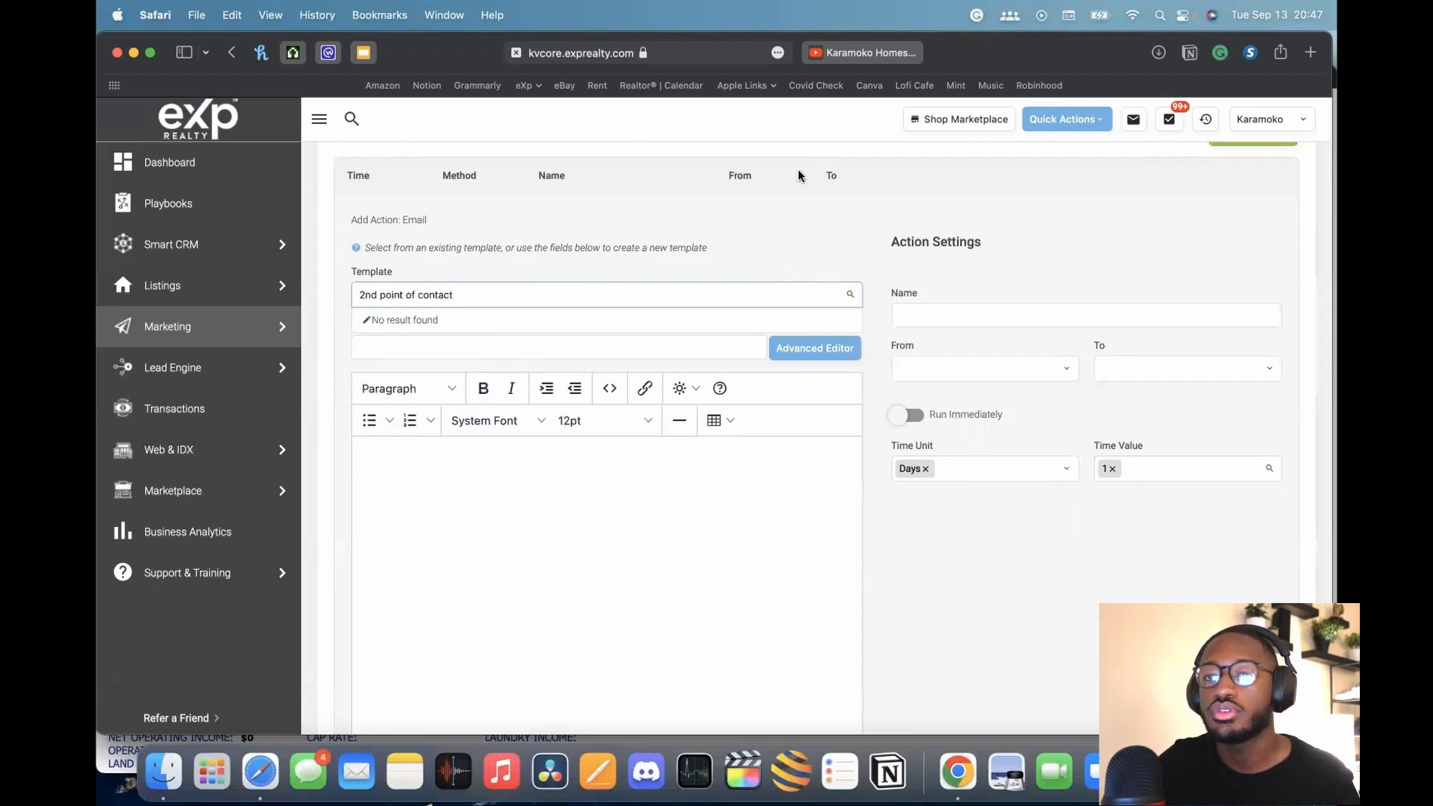
click(749, 228)
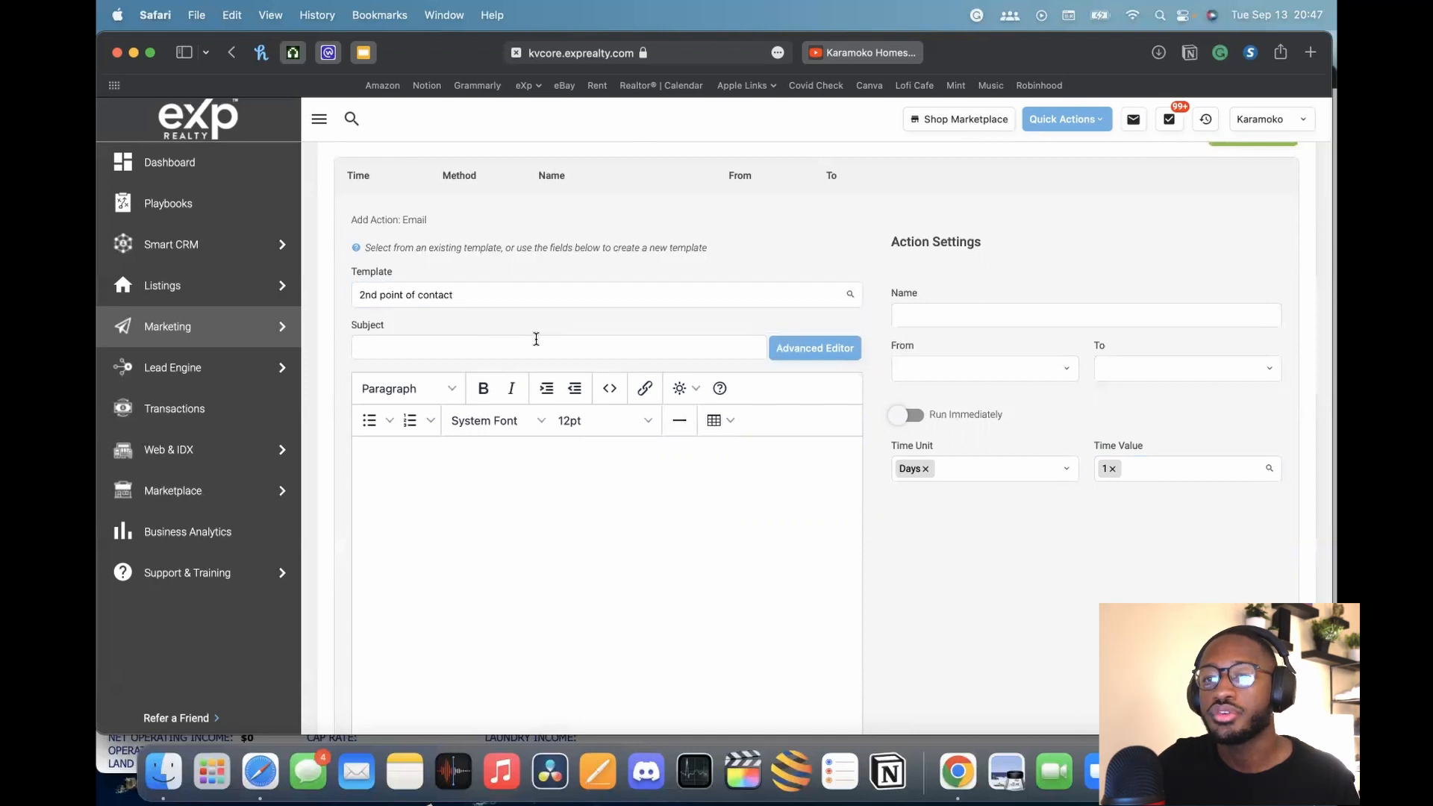
scroll(537, 218, down, 1)
Set the email subject to 'Opinion on Open House'
click(433, 296)
scroll(987, 244, up, 5)
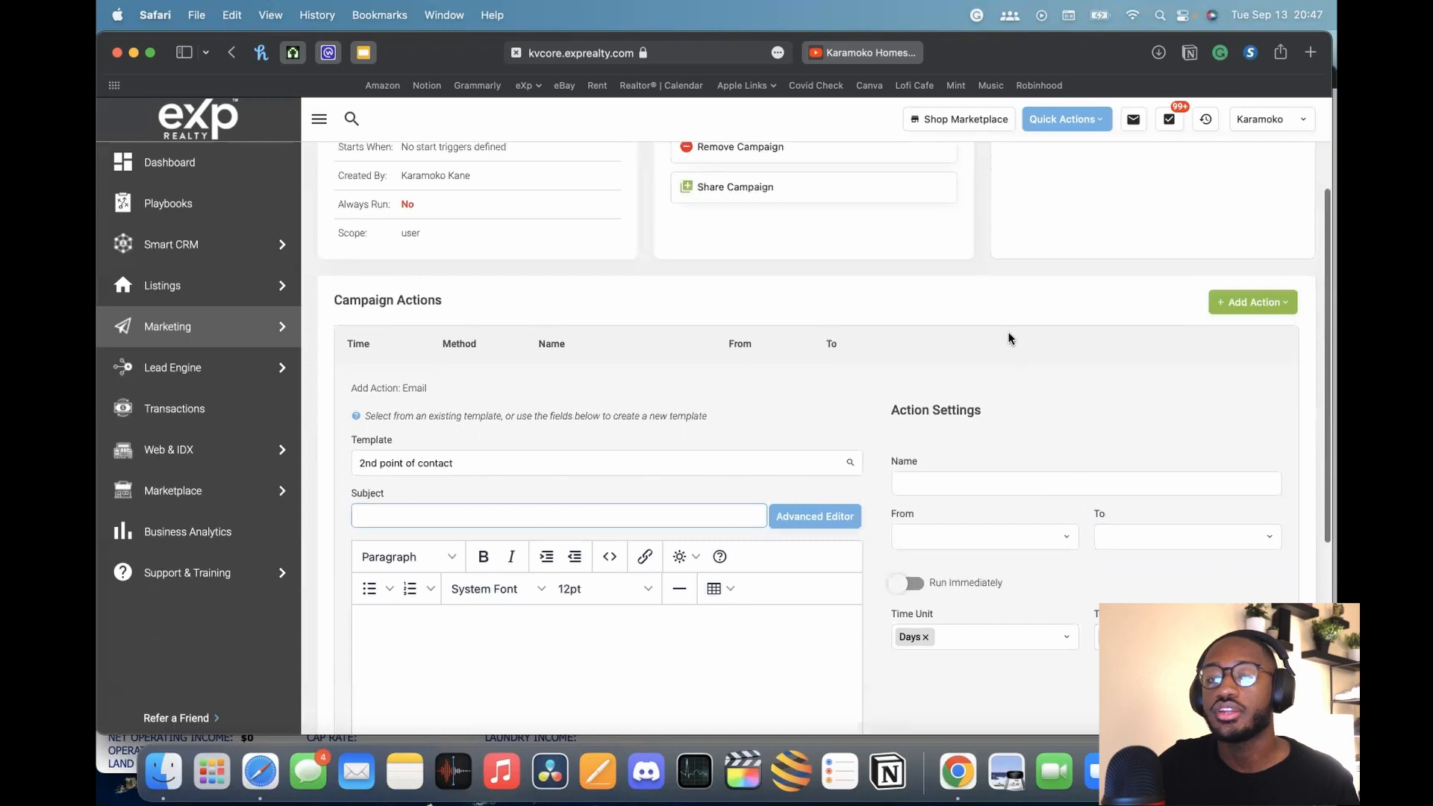
scroll(1008, 339, down, 2)
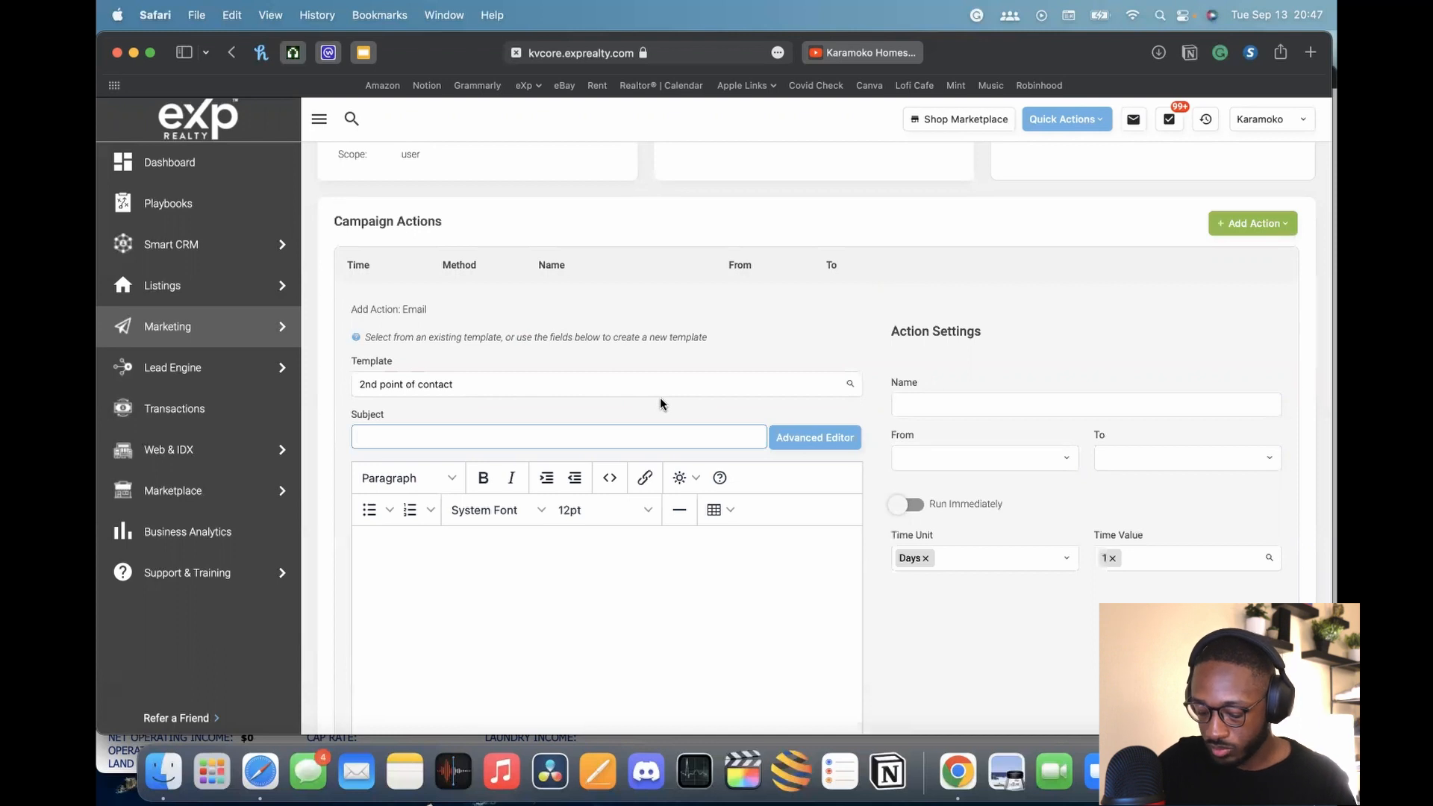
text(Feed)
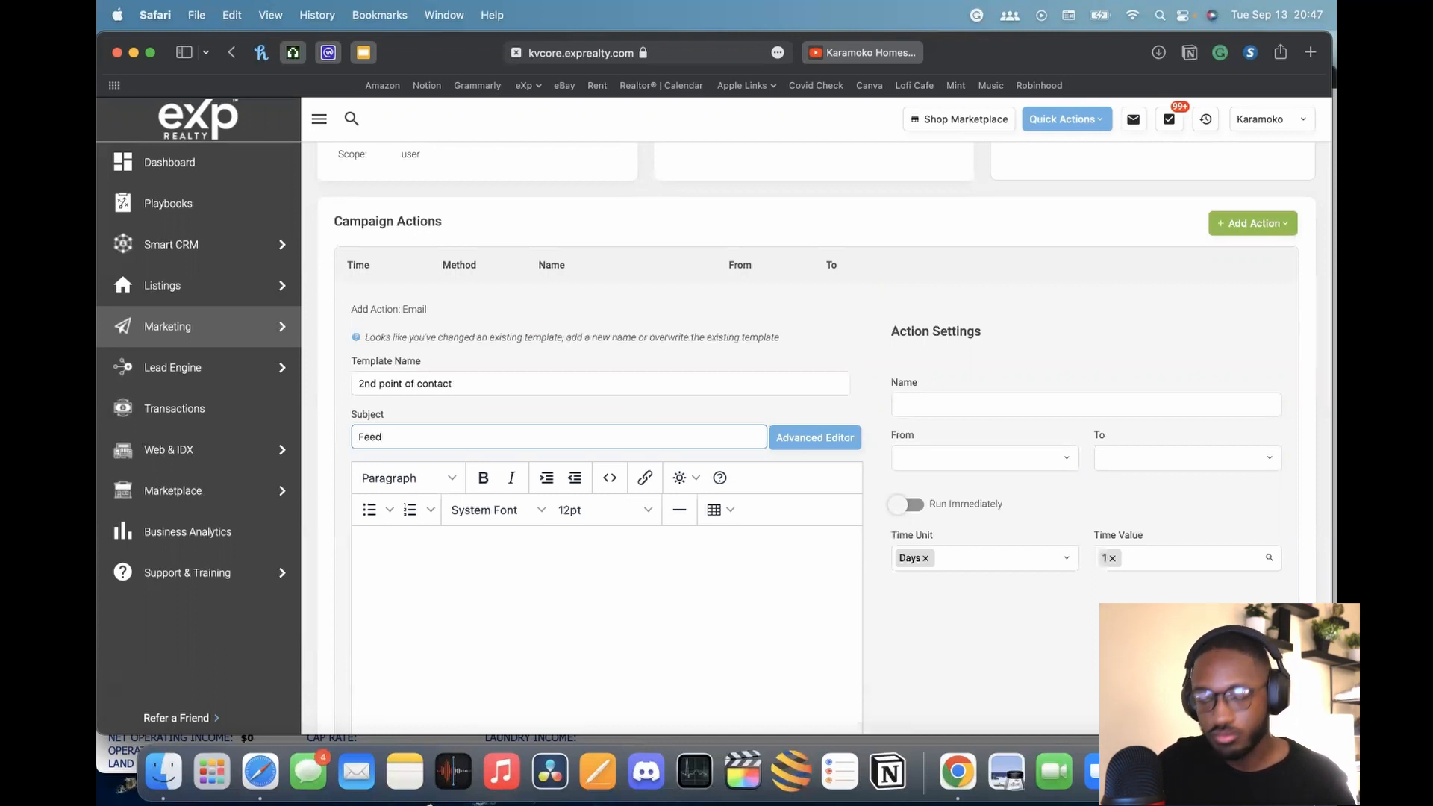
key(BackSpace)
key(BackSpace)
key(BackSpace)
key(BackSpace)
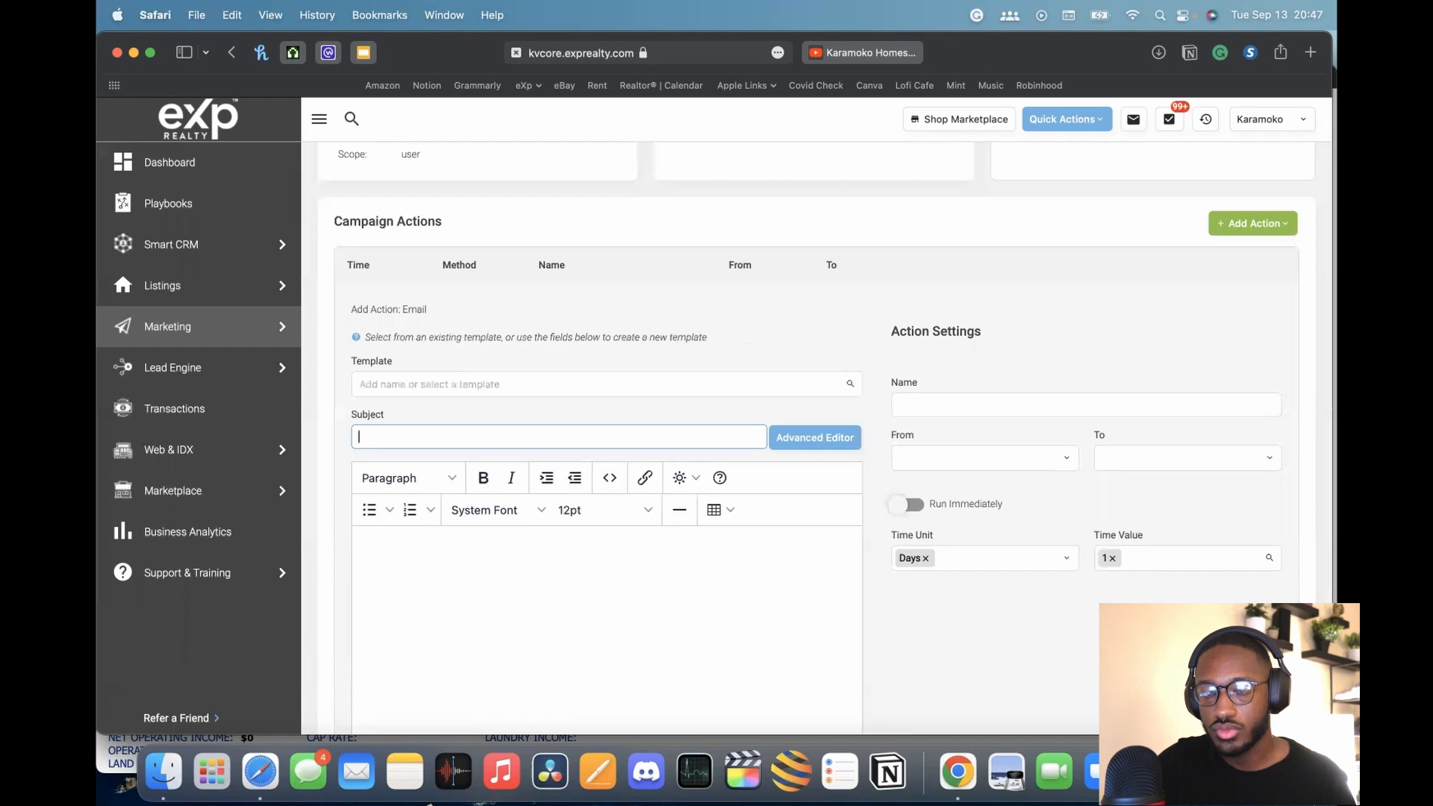
text(Feedback on)
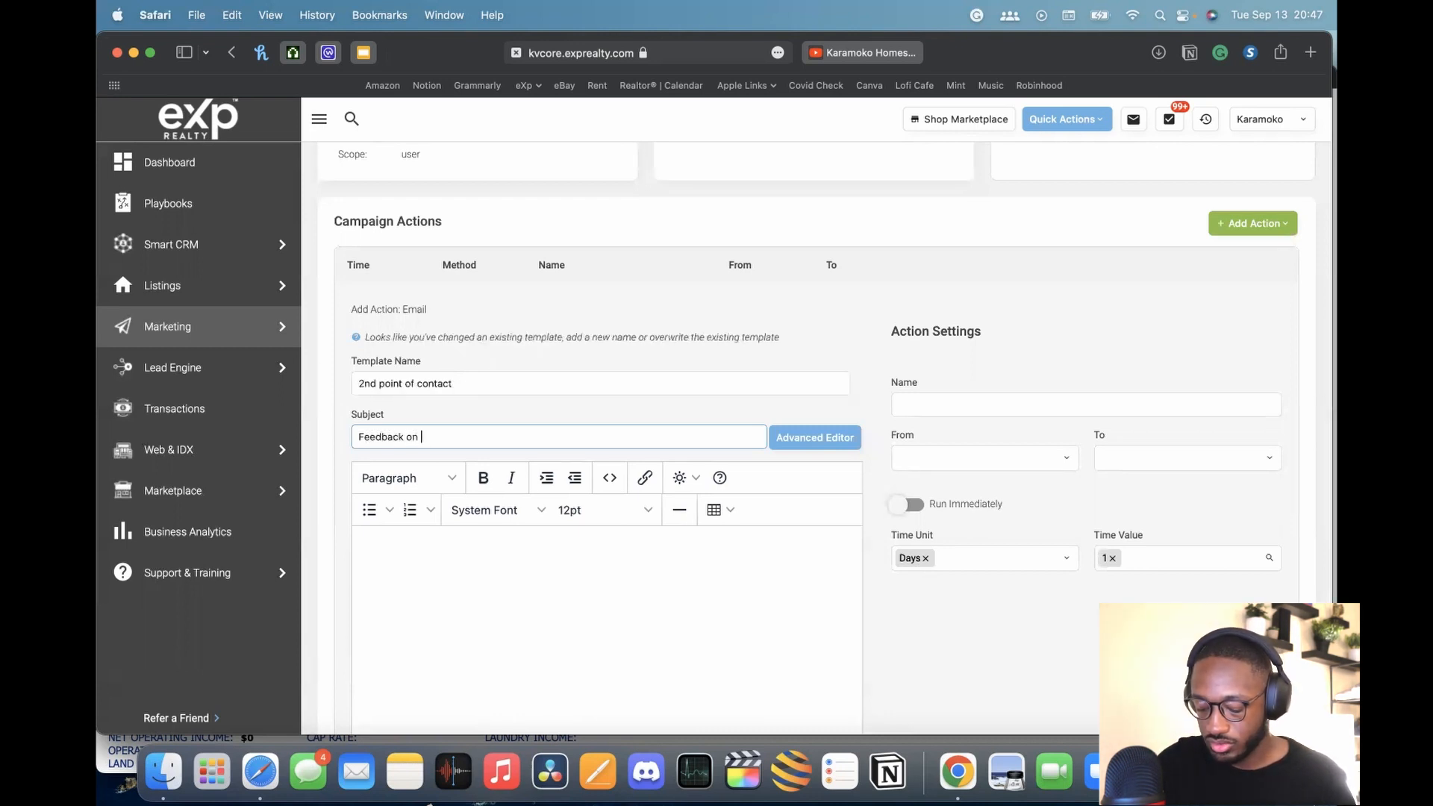
key(super+BackSpace)
text(Opi)
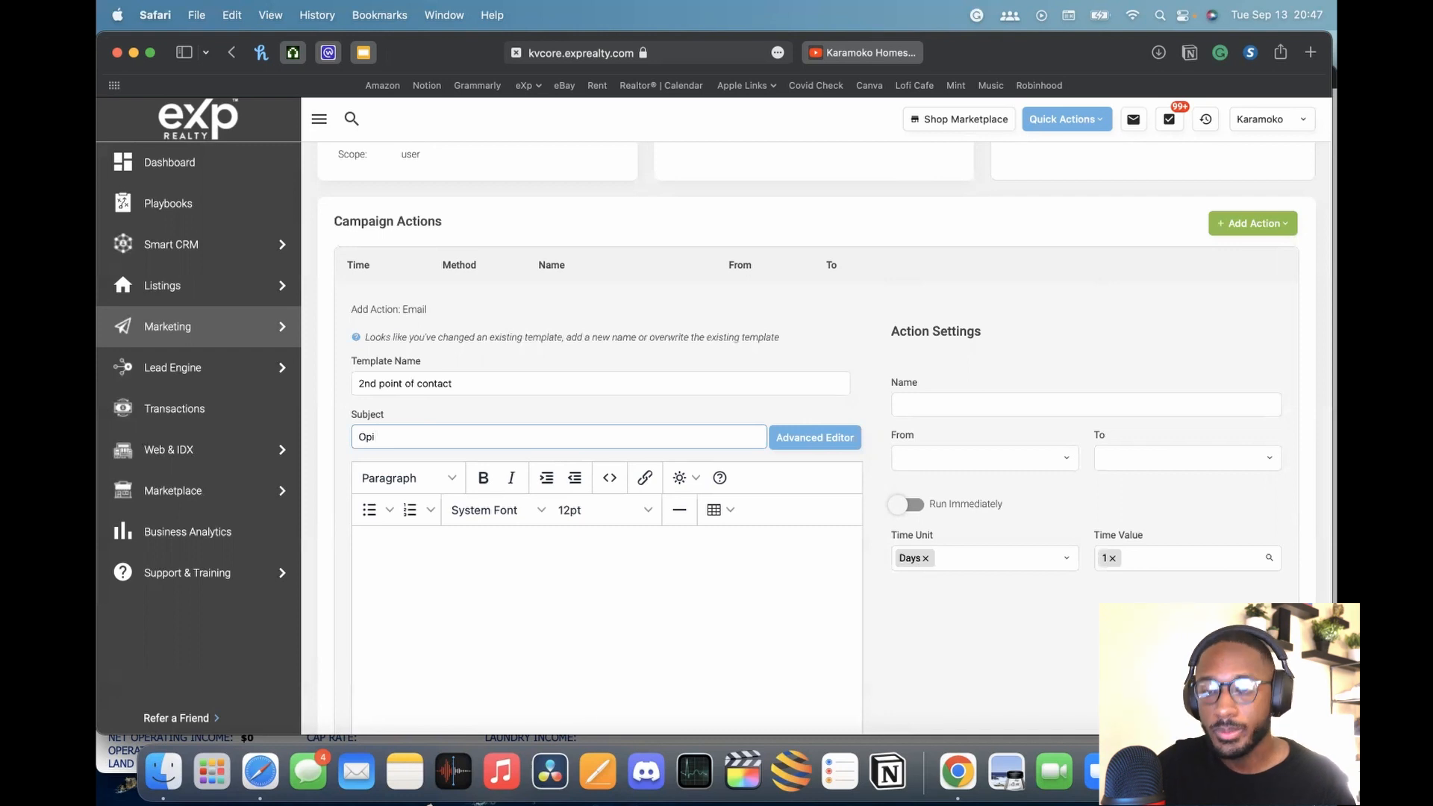
text(nion on )
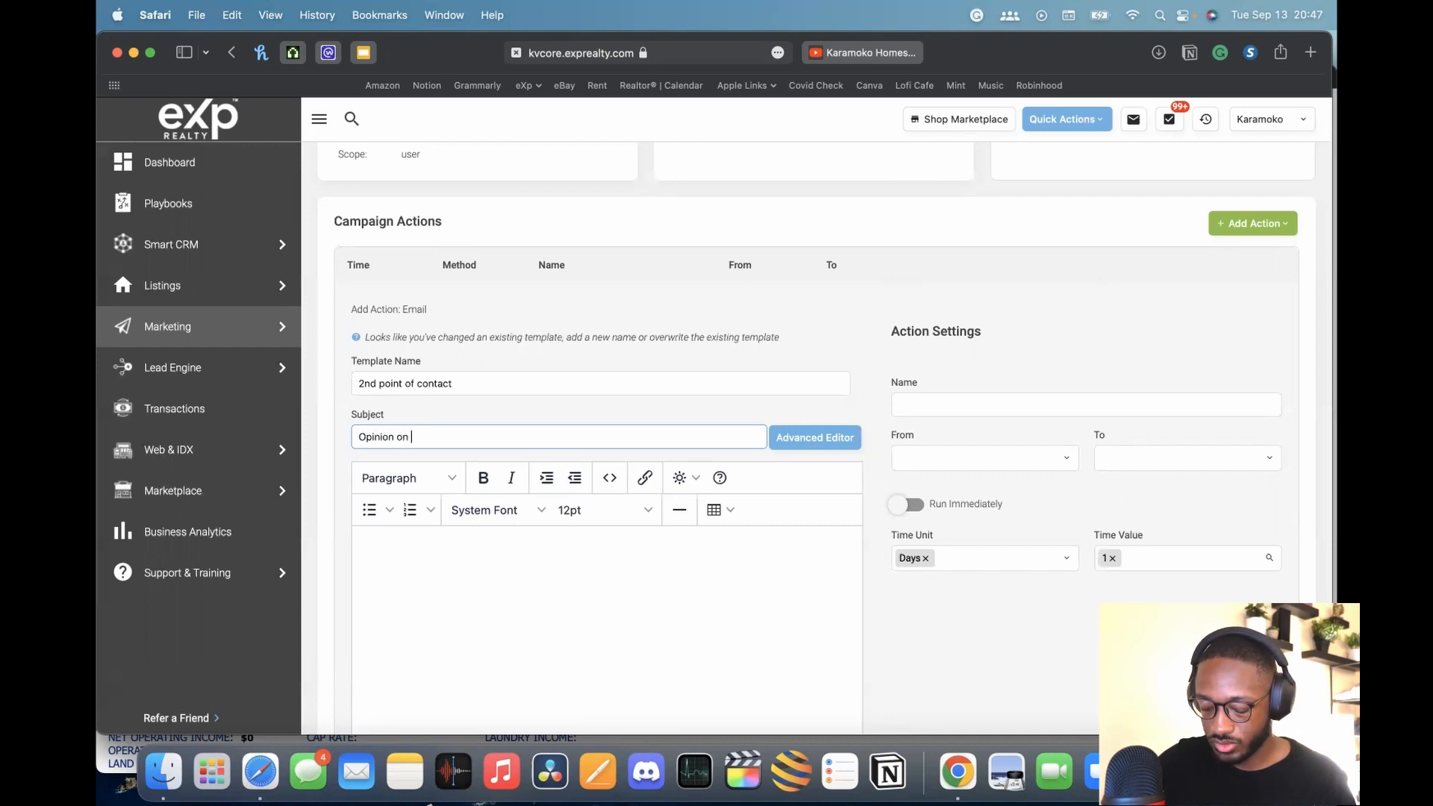
text(Open House)
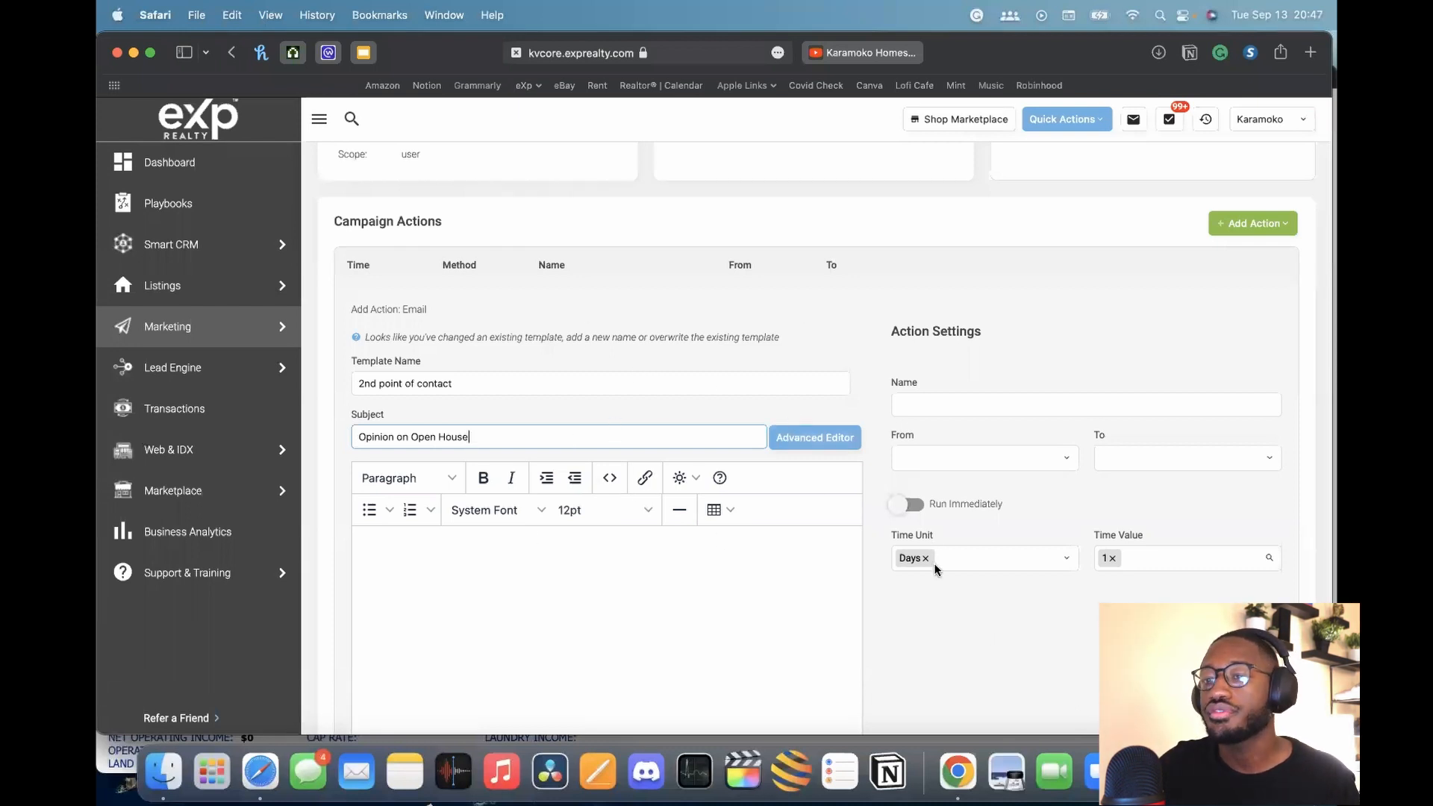
Begin the email body with 'Hey' followed by a sample name
click(583, 565)
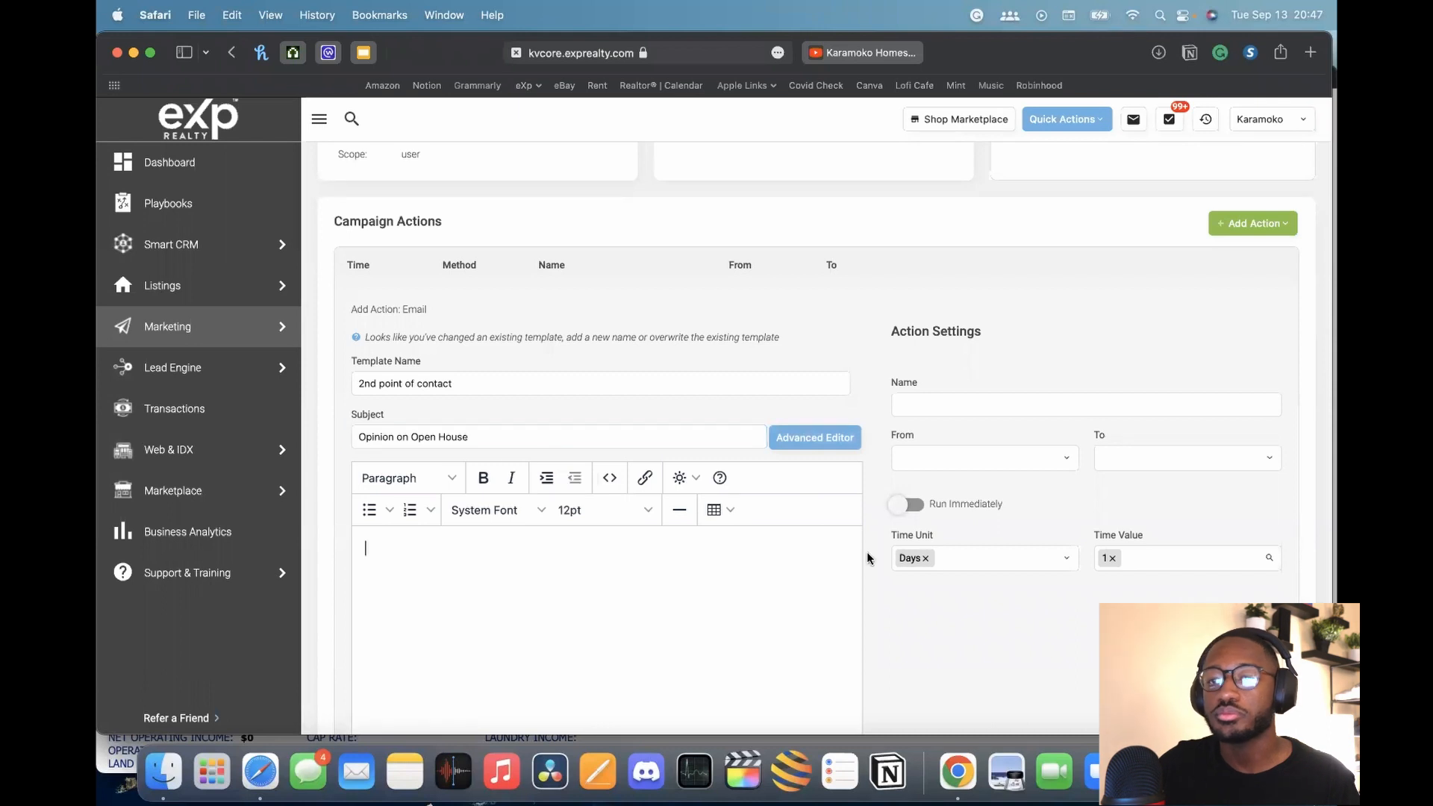
text(Hey Frank)
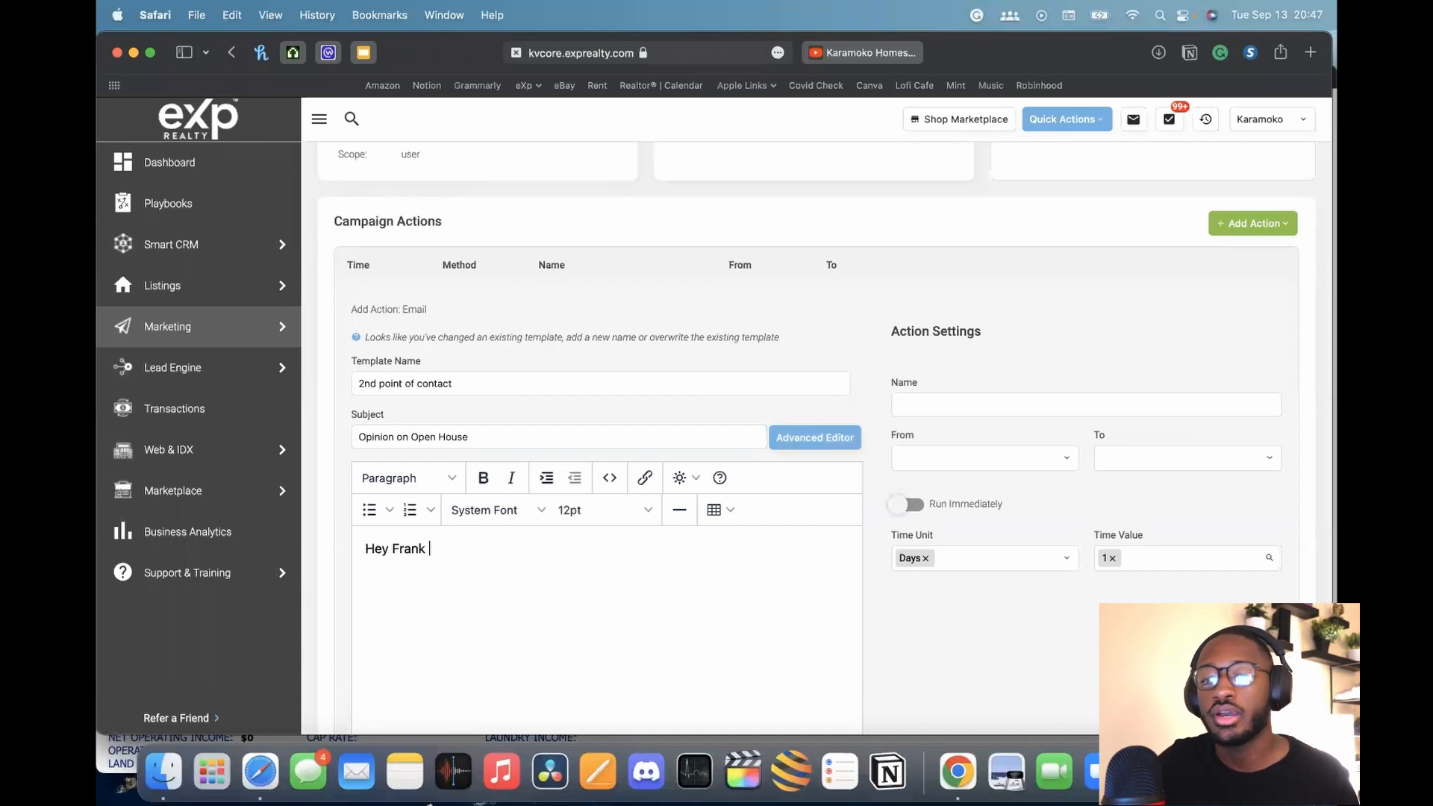
scroll(686, 626, down, 1)
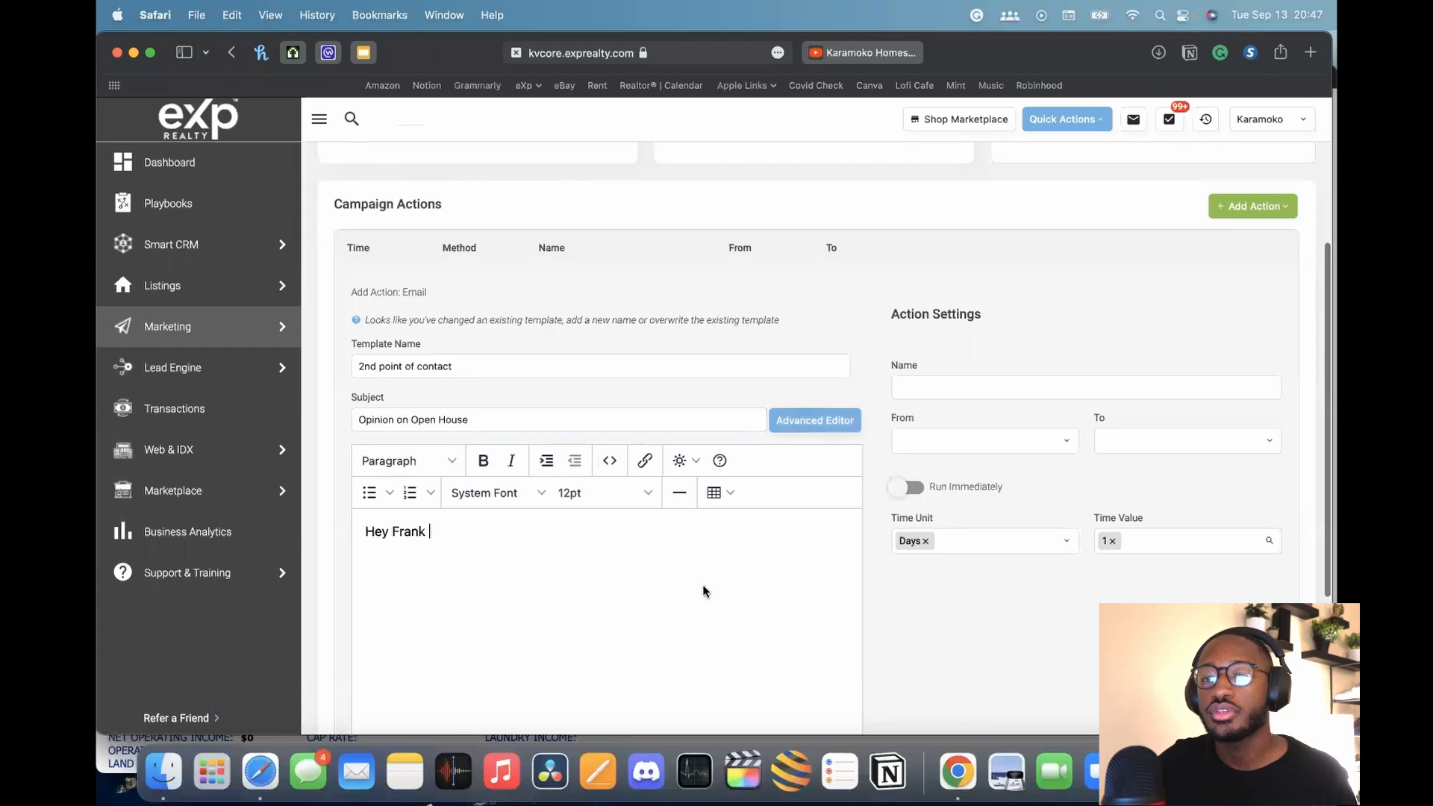
scroll(470, 590, down, 4)
scroll(486, 590, down, 2)
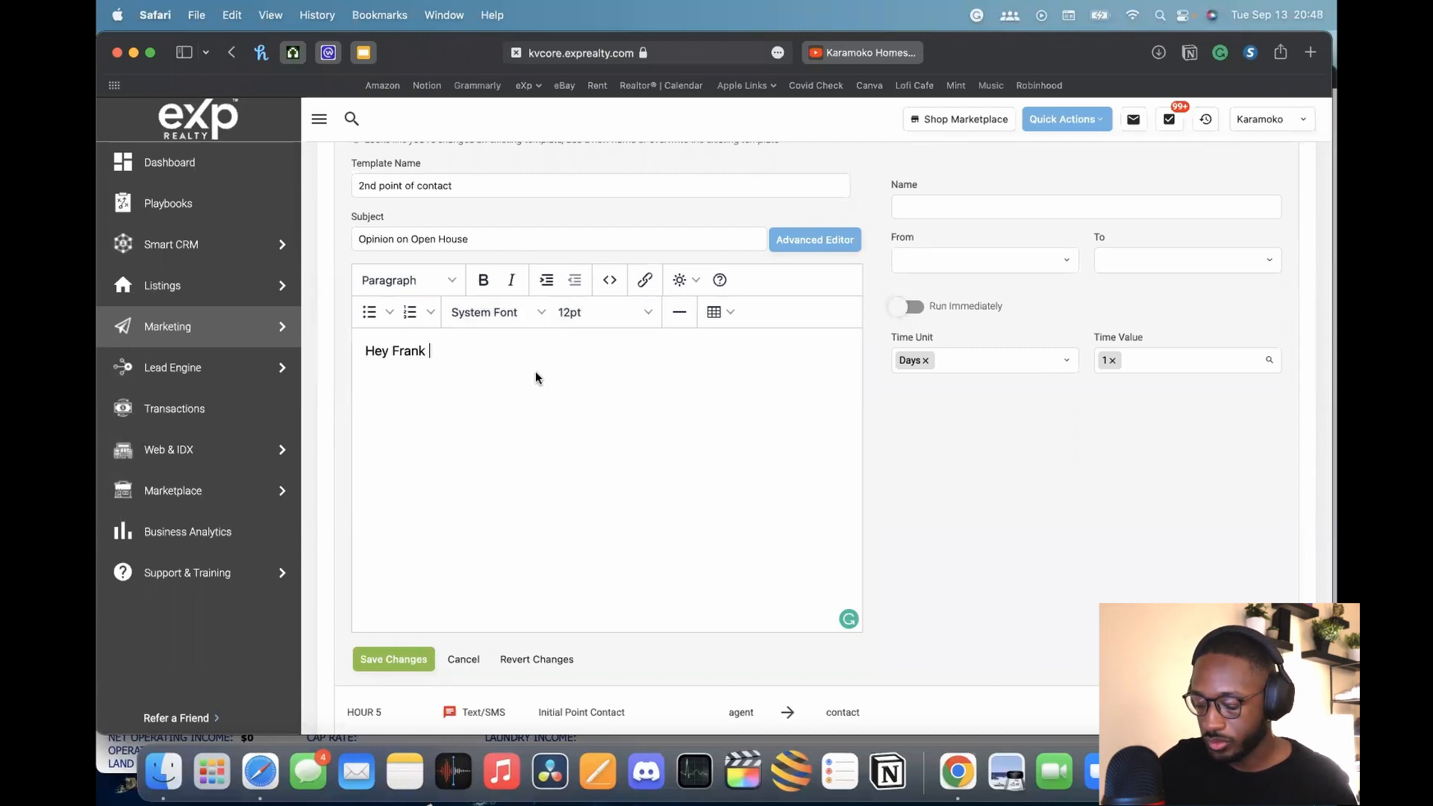
text({)
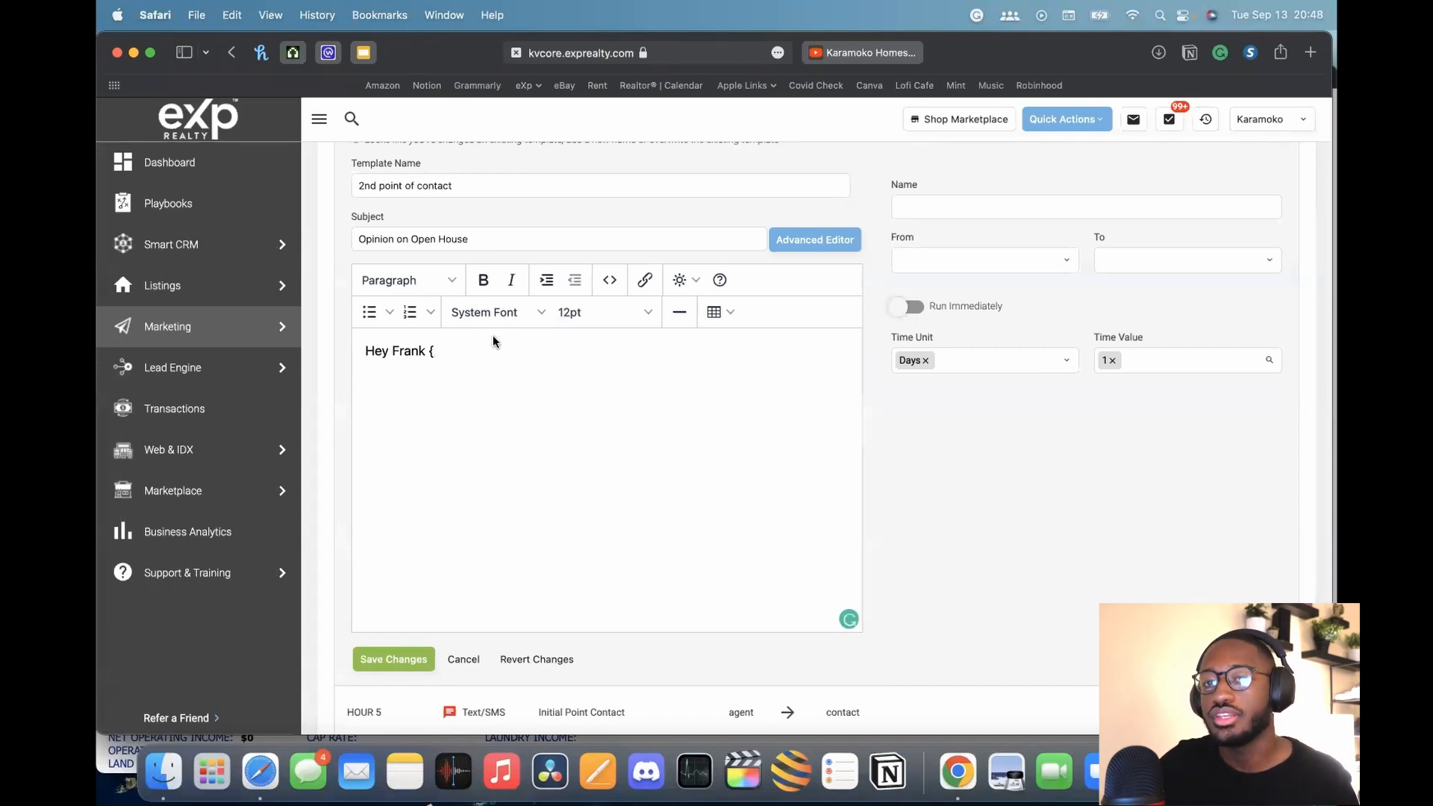
key(BackSpace)
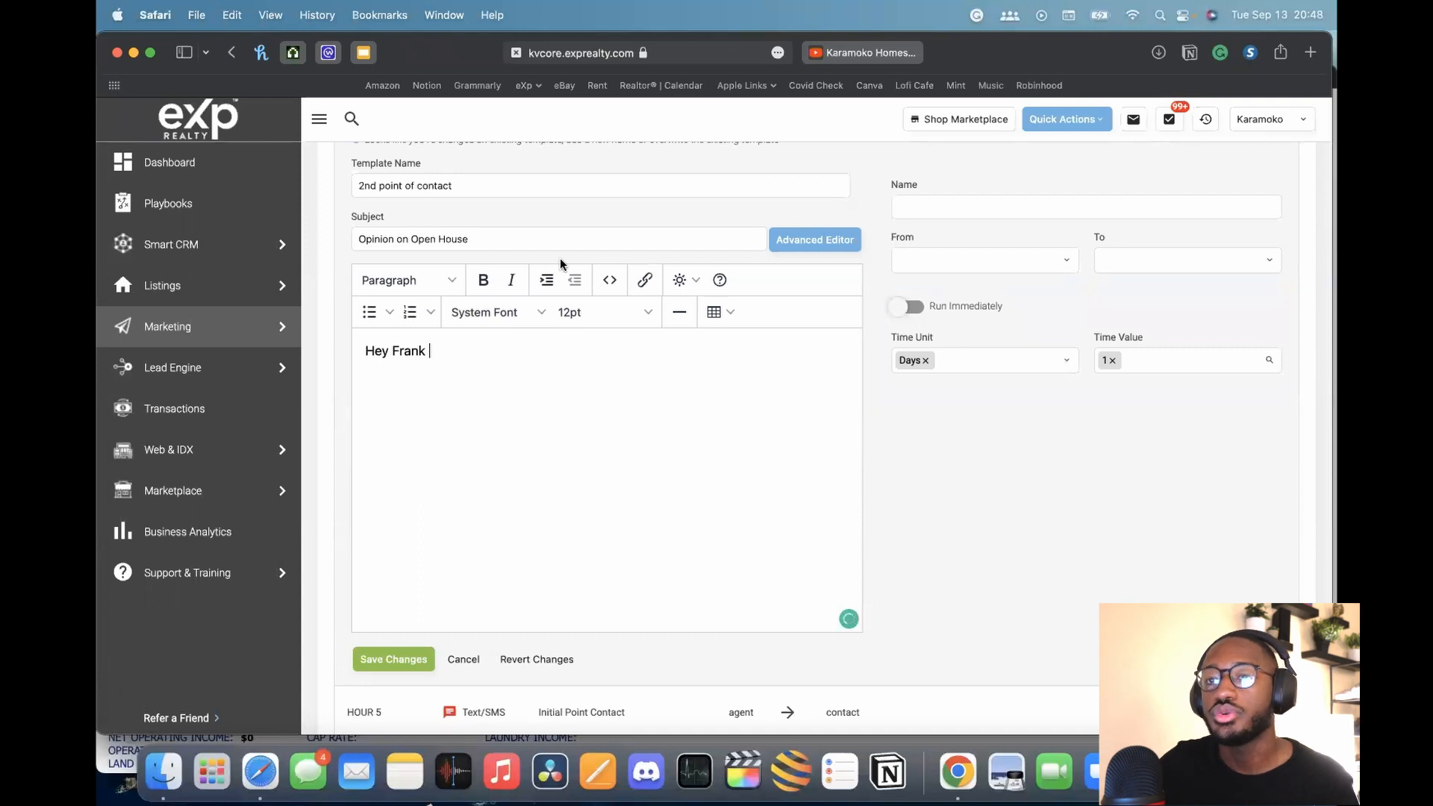
Insert the Lead > Full Name merge field, deleting the sample name and filler text
click(681, 281)
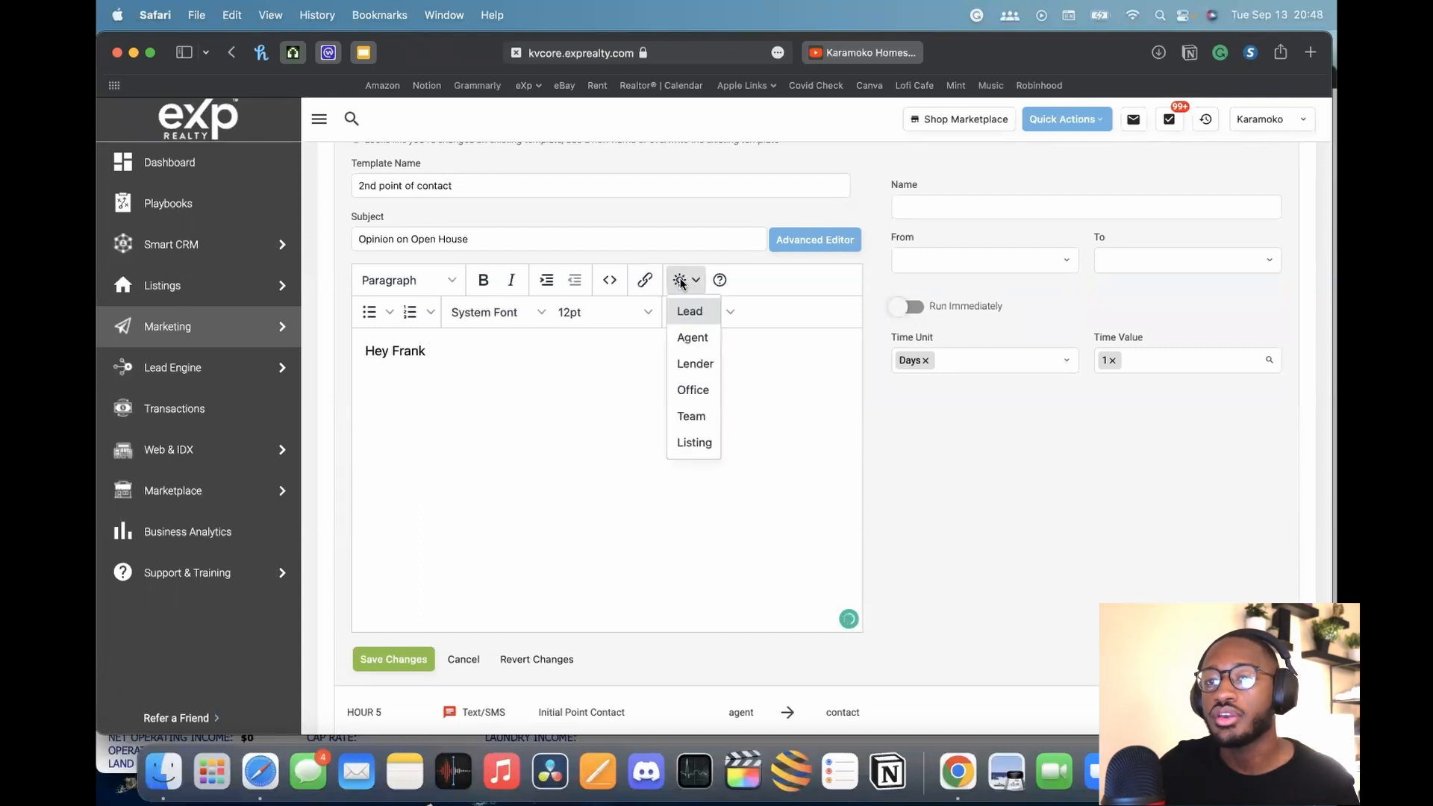
mouse_move(686, 312)
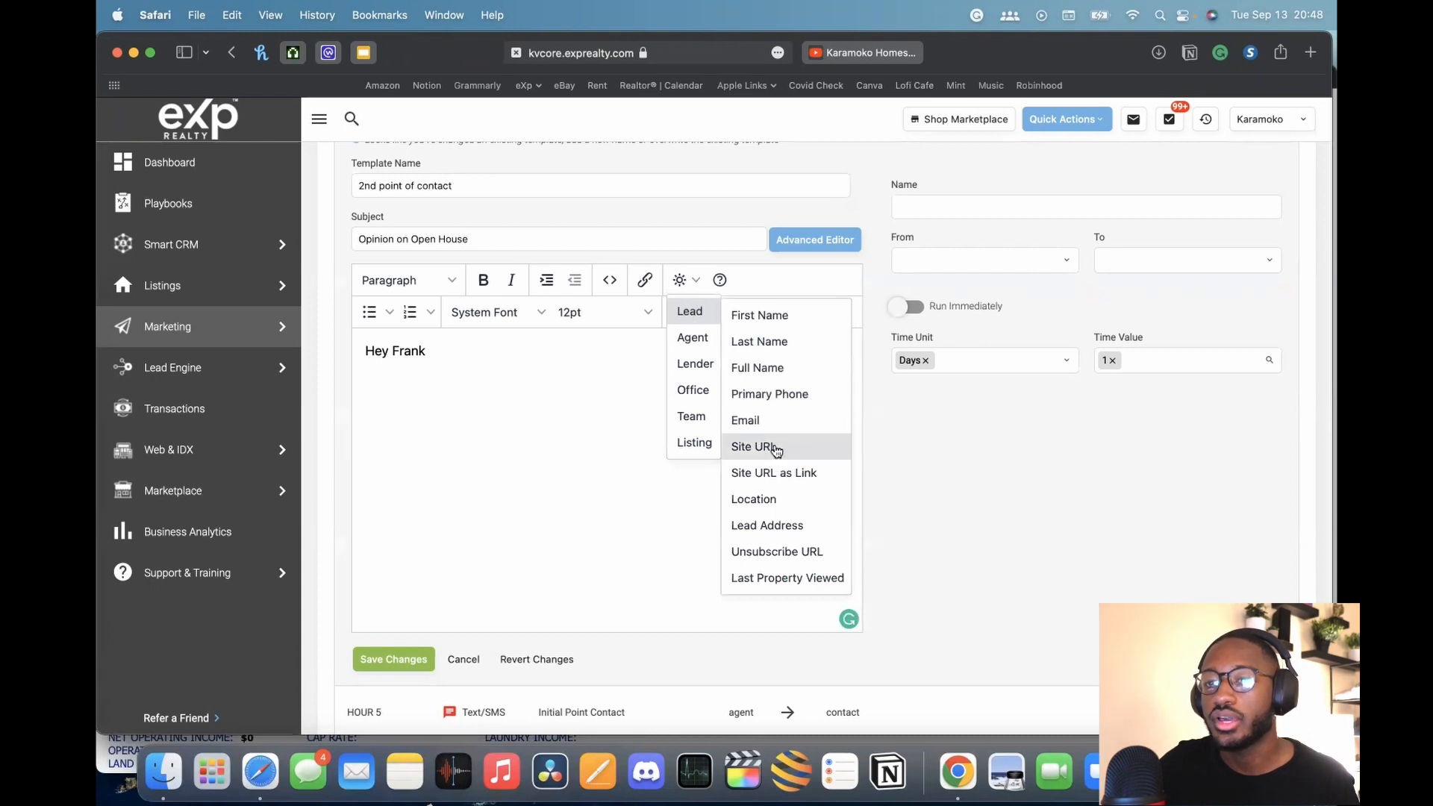
click(758, 368)
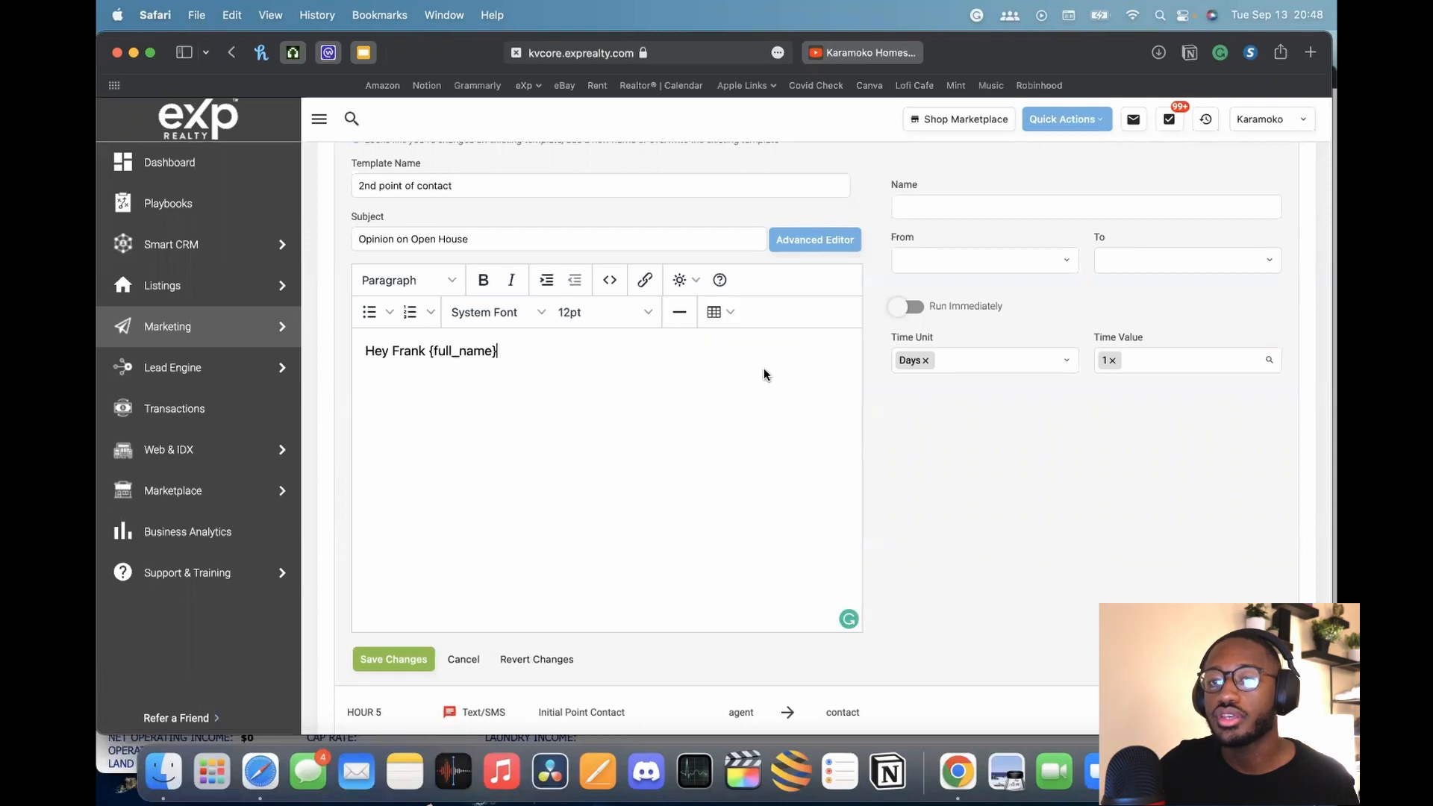
double_click(409, 351)
key(BackSpace)
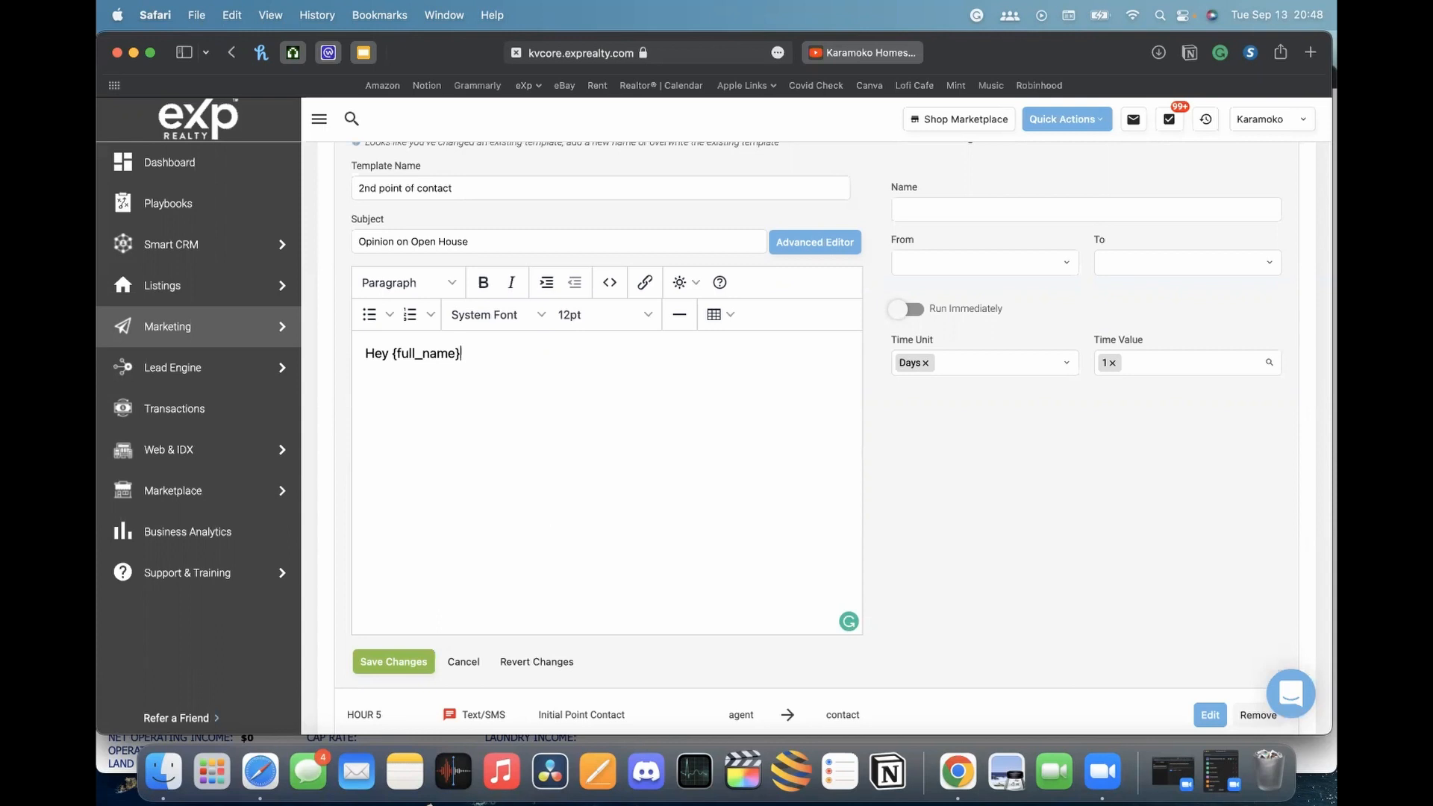
text(lorem ip)
key(BackSpace)
key(BackSpace)
key(BackSpace)
key(BackSpace)
key(BackSpace)
key(BackSpace)
key(BackSpace)
key(BackSpace)
scroll(1077, 500, up, 3)
Name the new email action 'Day 1 Email', set its sender to Agent, and save it
click(1051, 378)
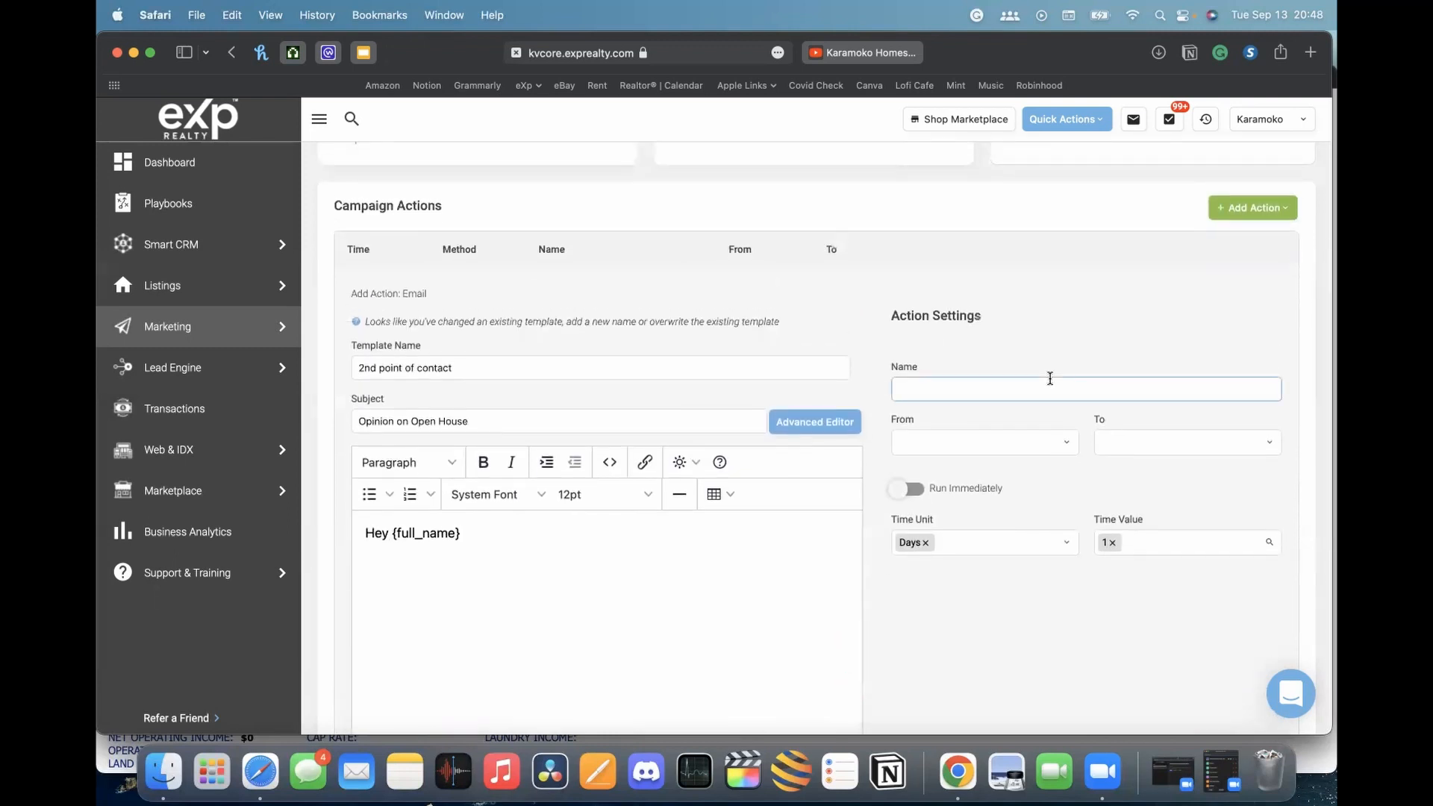
text(Day 1 Email)
click(1013, 447)
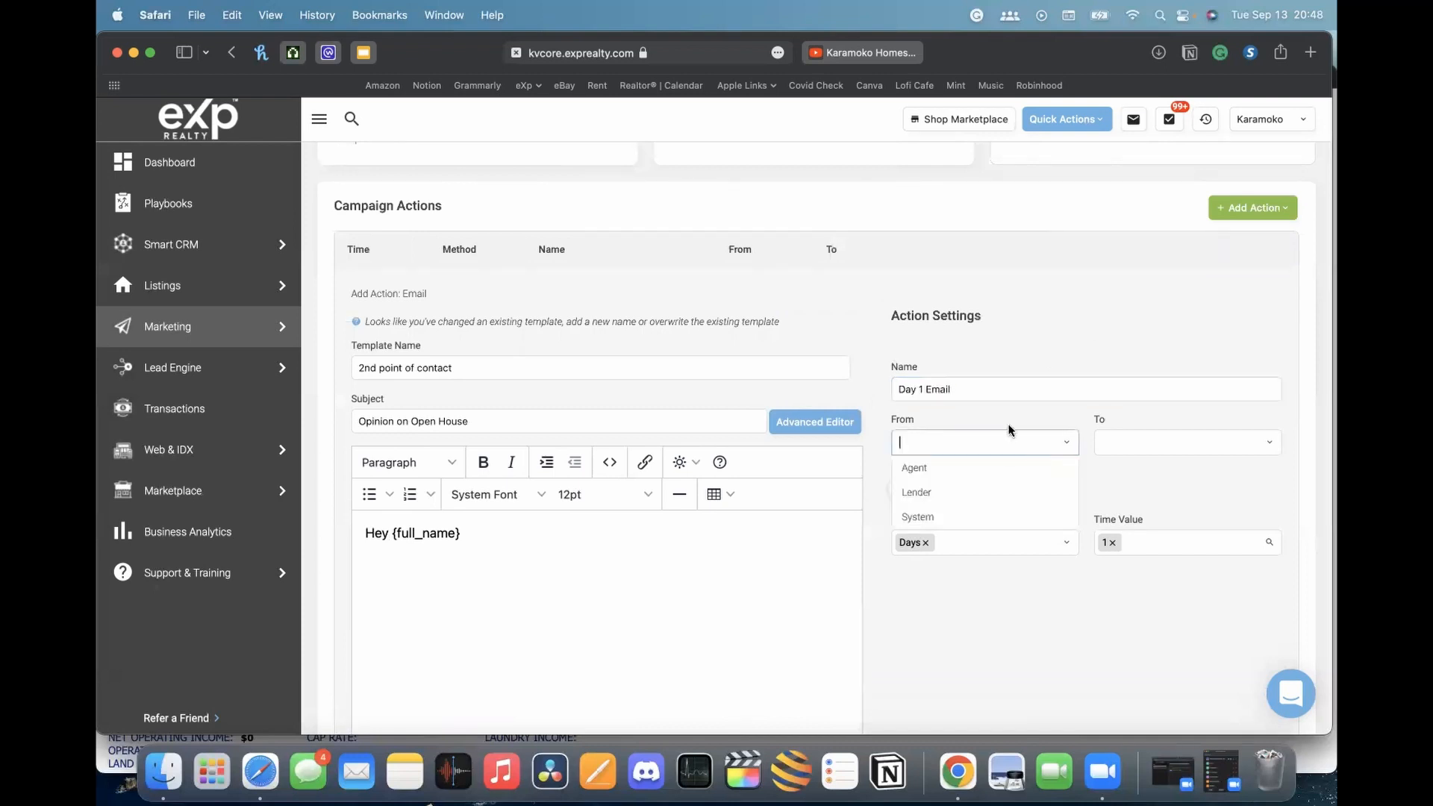
click(979, 468)
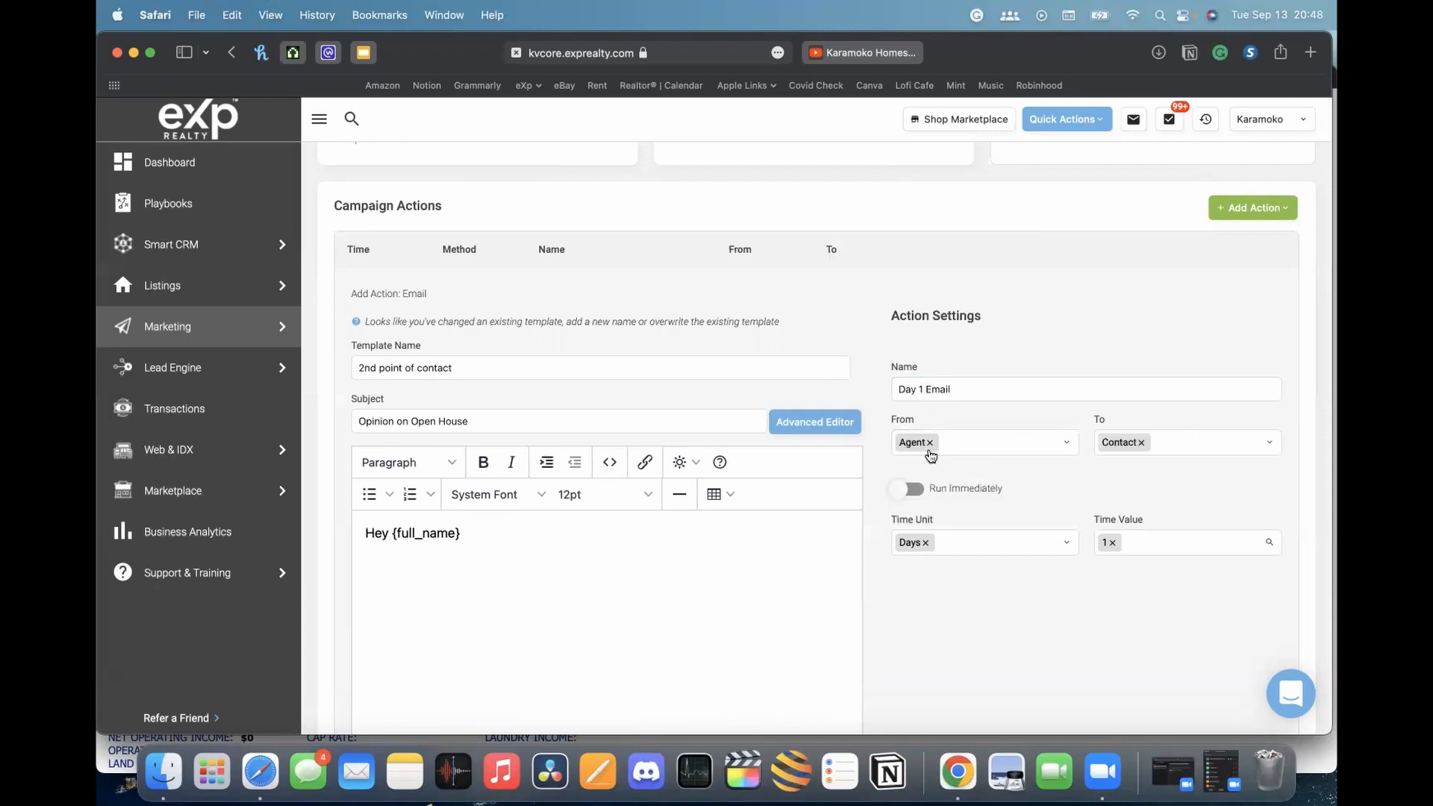
scroll(1137, 487, down, 5)
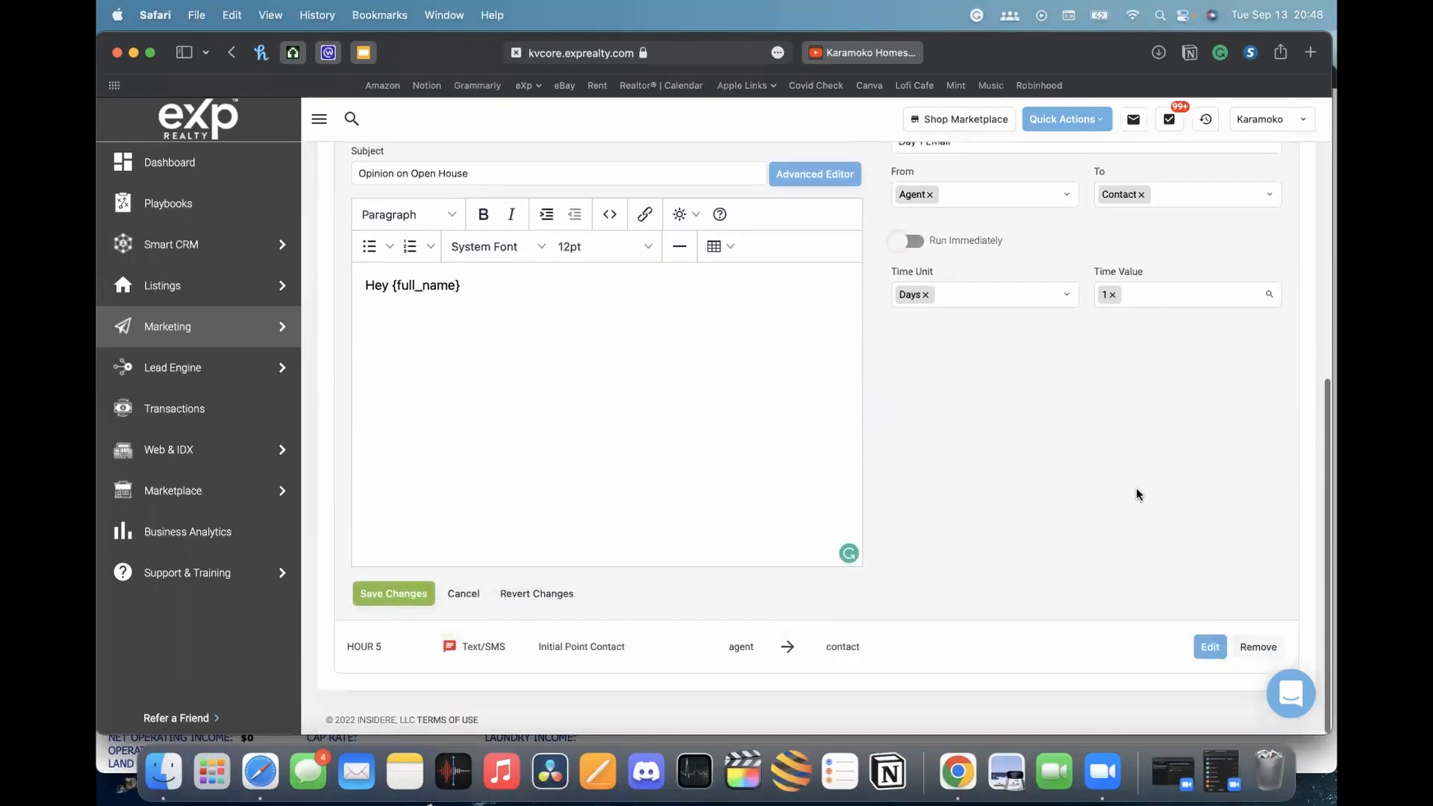
click(379, 593)
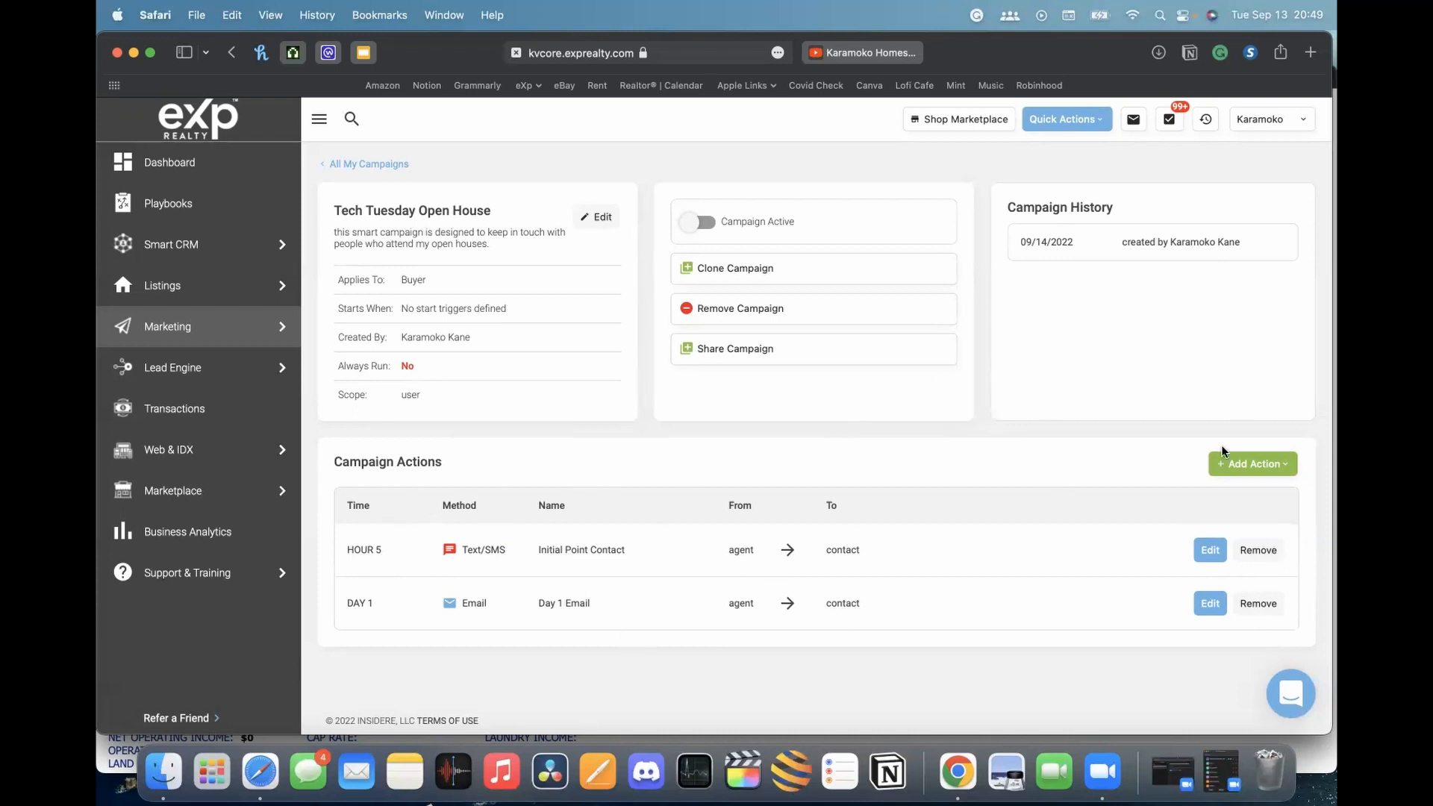
Add a Call action, set as a Task Reminder, and place the cursor in its Content box
click(1267, 463)
scroll(1225, 357, down, 1)
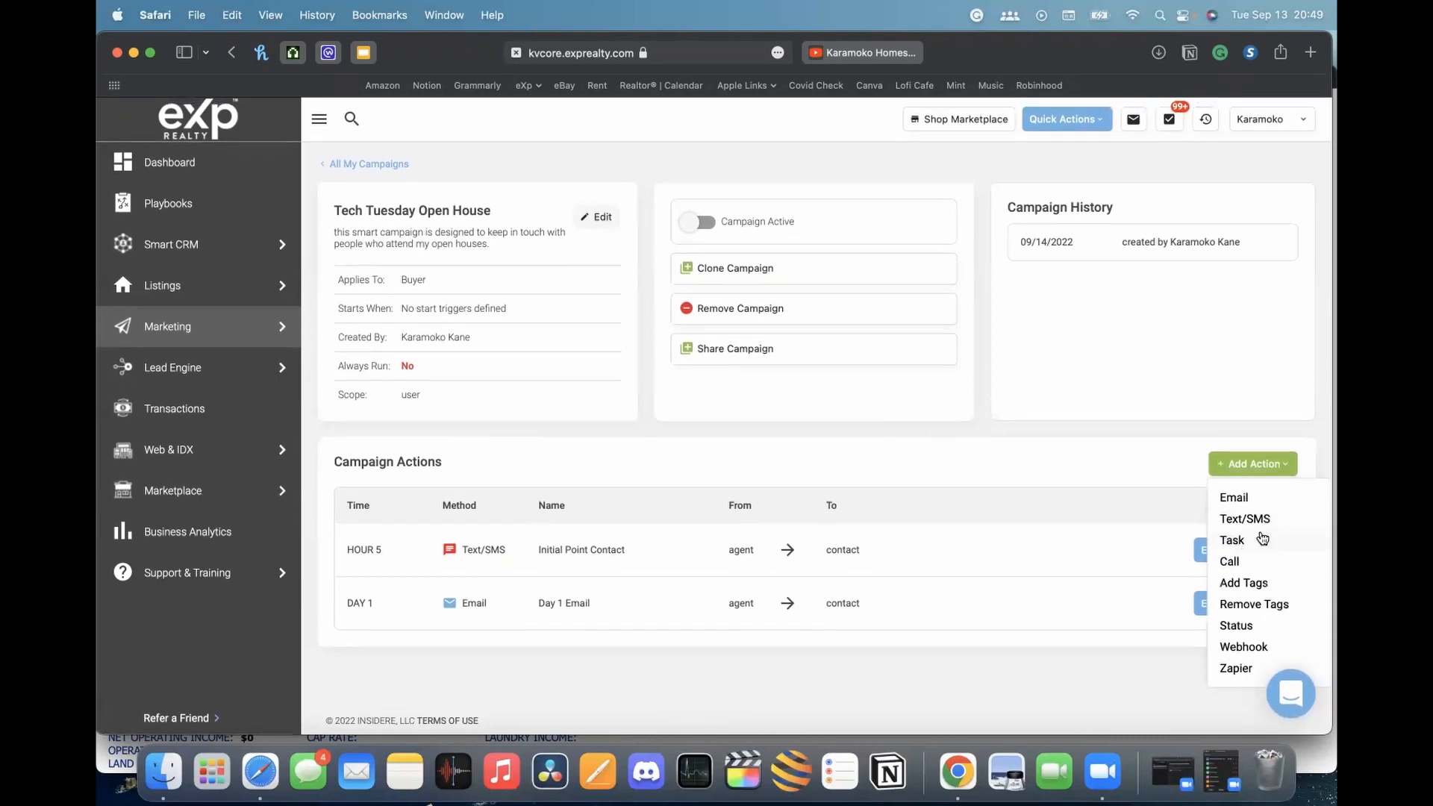
click(1236, 563)
scroll(1179, 515, down, 5)
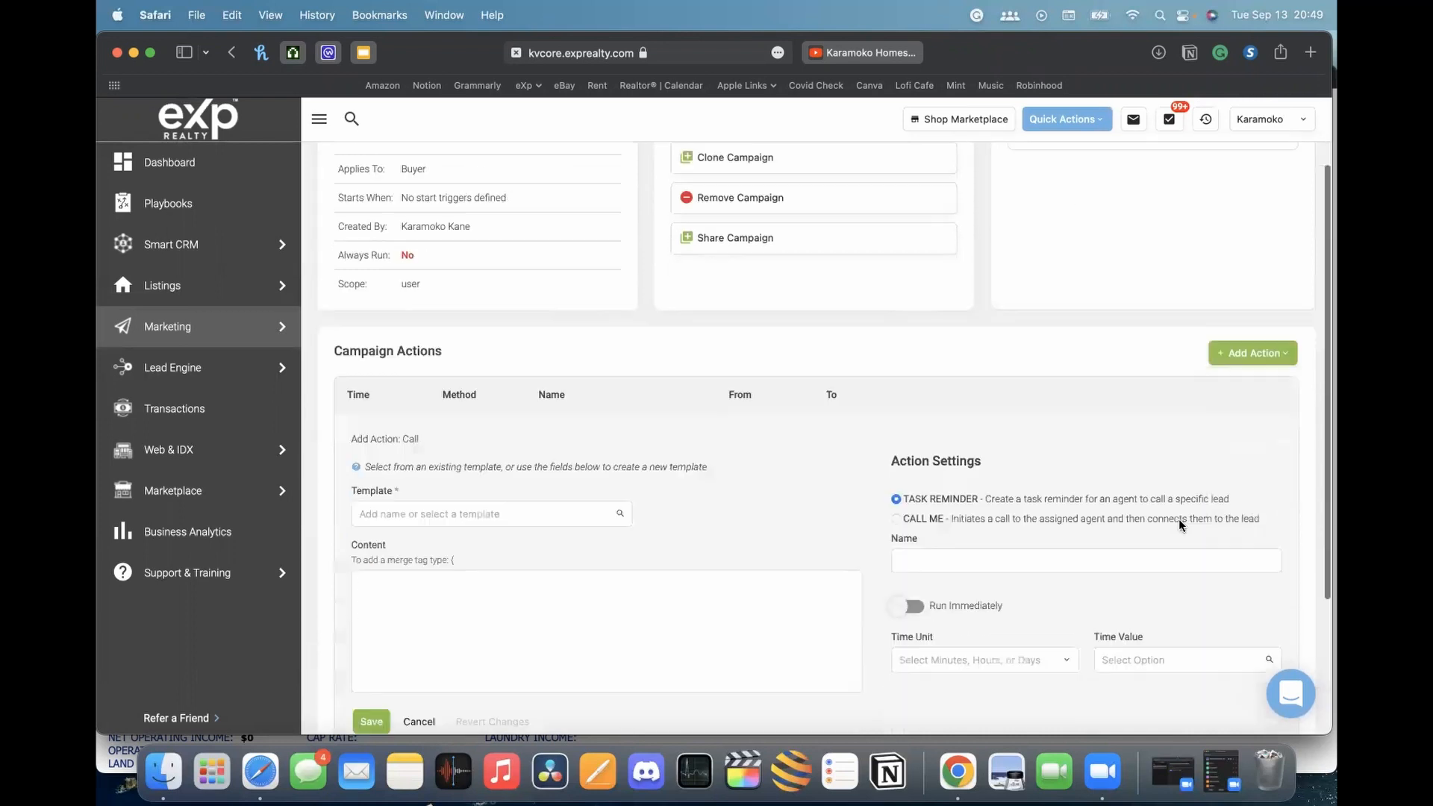
scroll(1194, 432, down, 1)
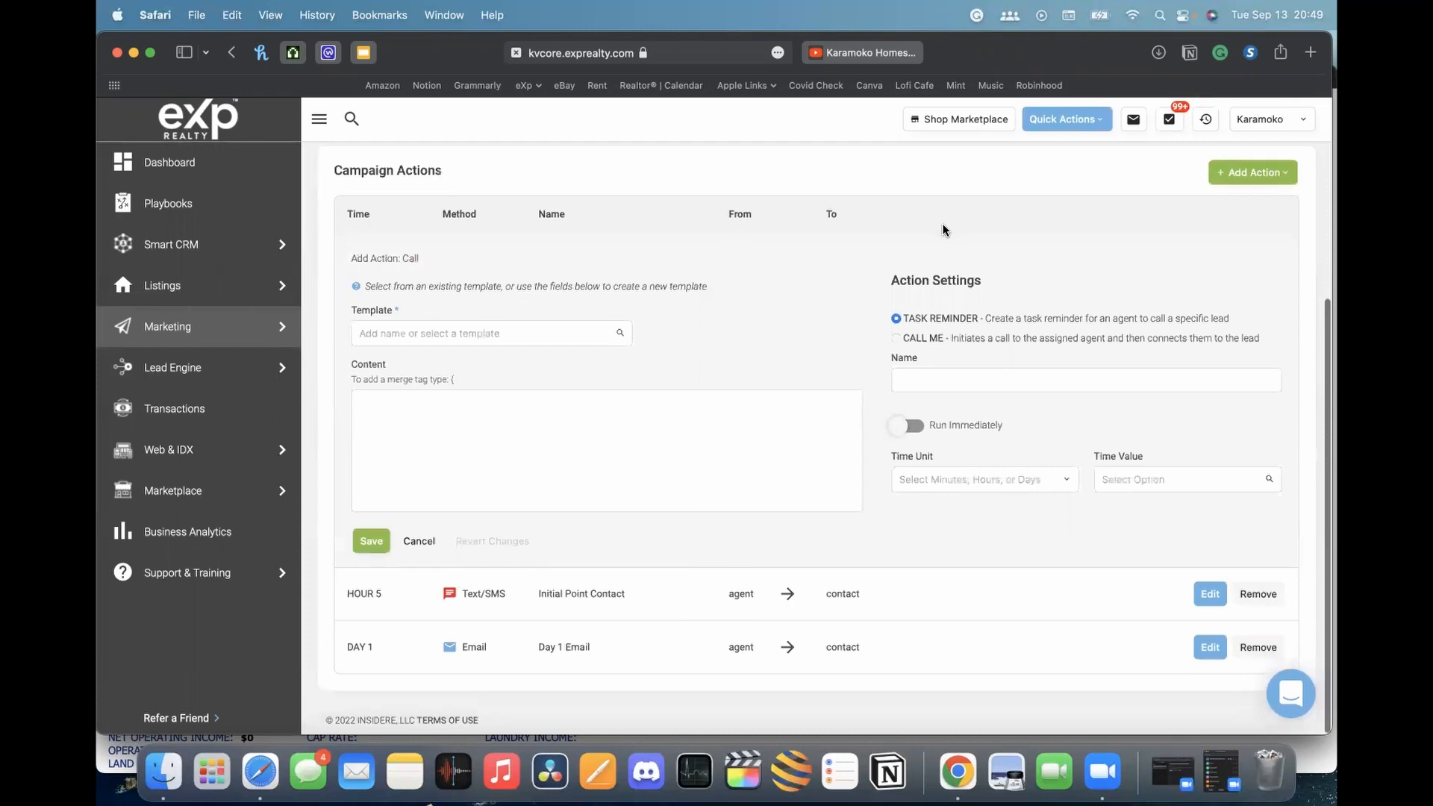
scroll(1168, 254, up, 2)
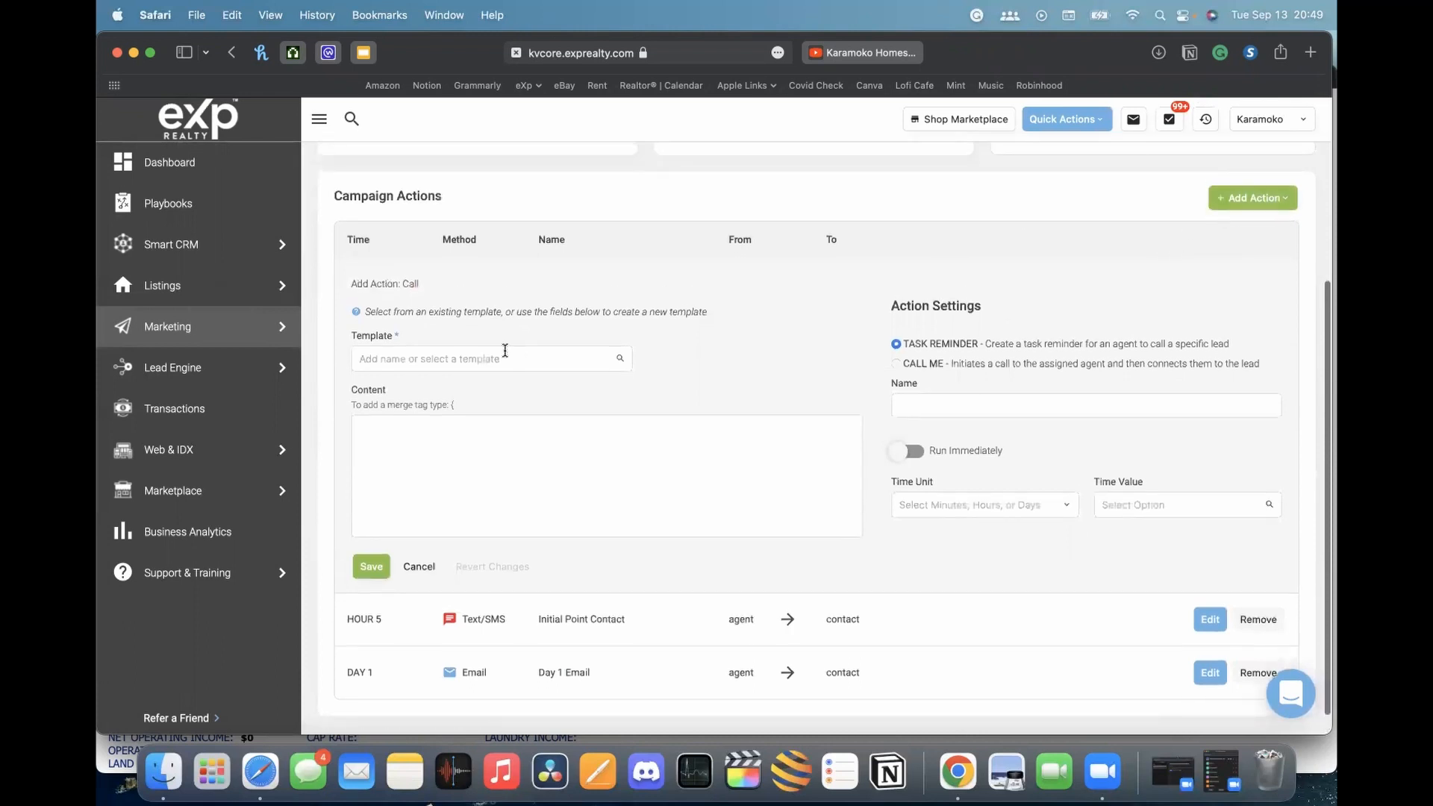
click(473, 452)
scroll(1097, 477, down, 1)
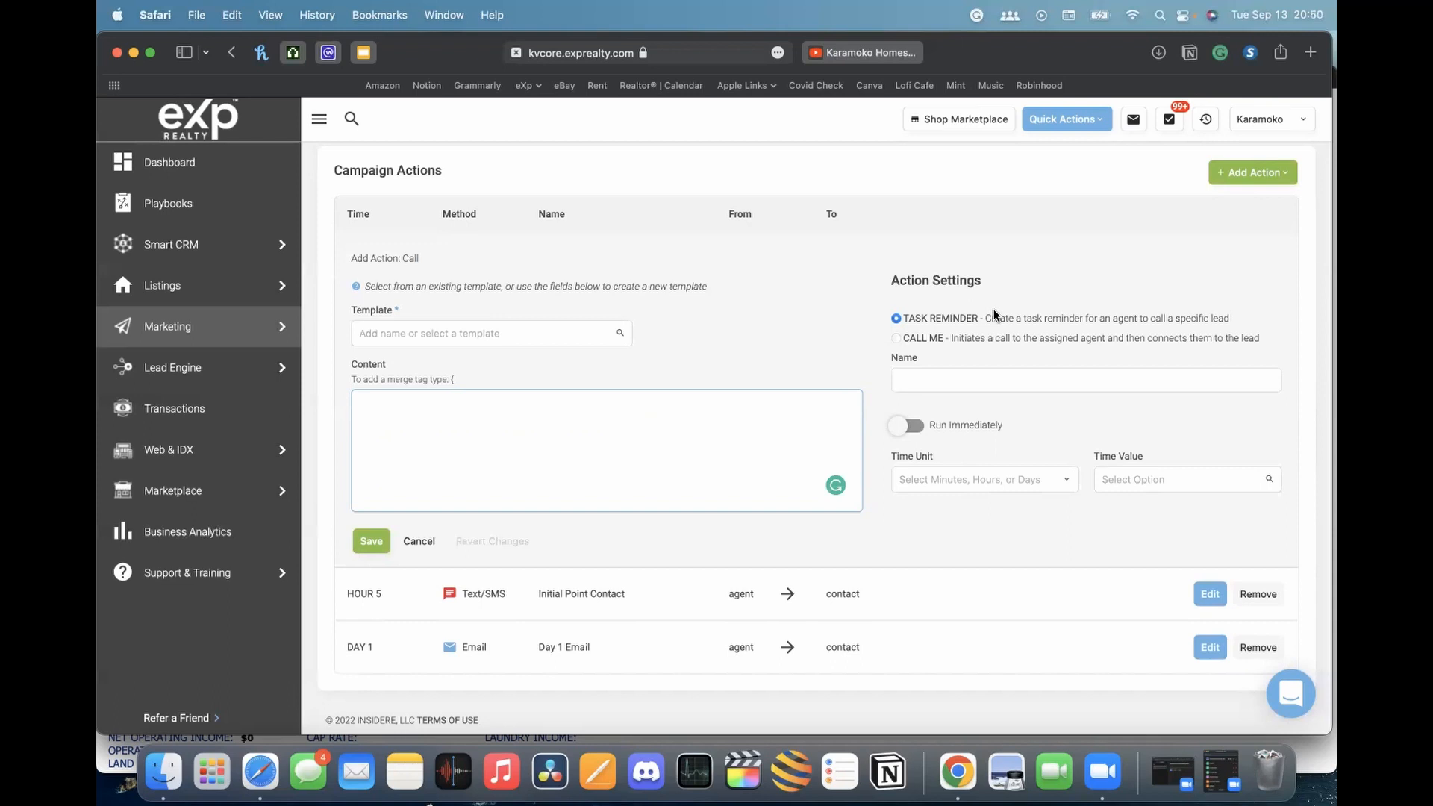
click(896, 338)
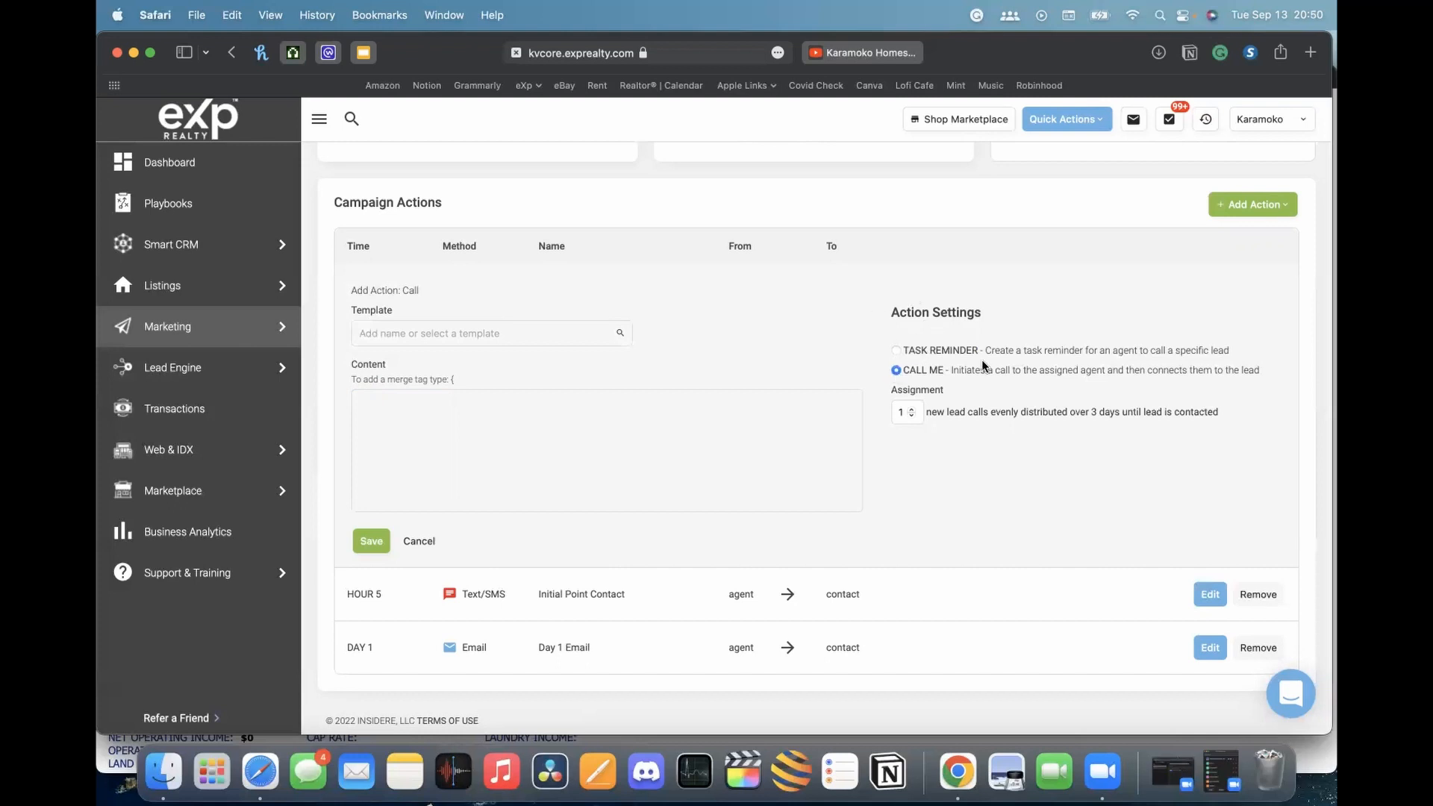
click(896, 350)
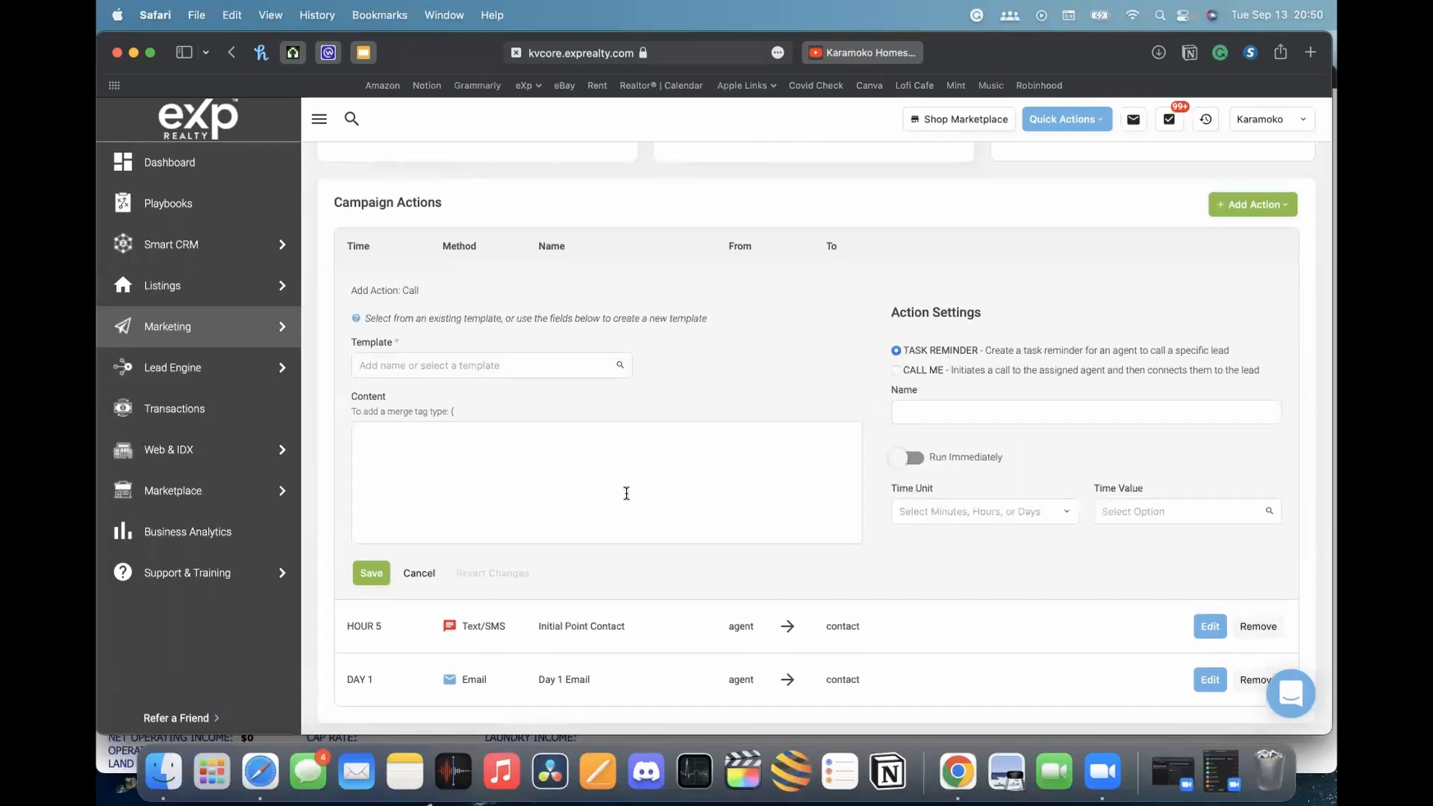
click(489, 364)
click(635, 433)
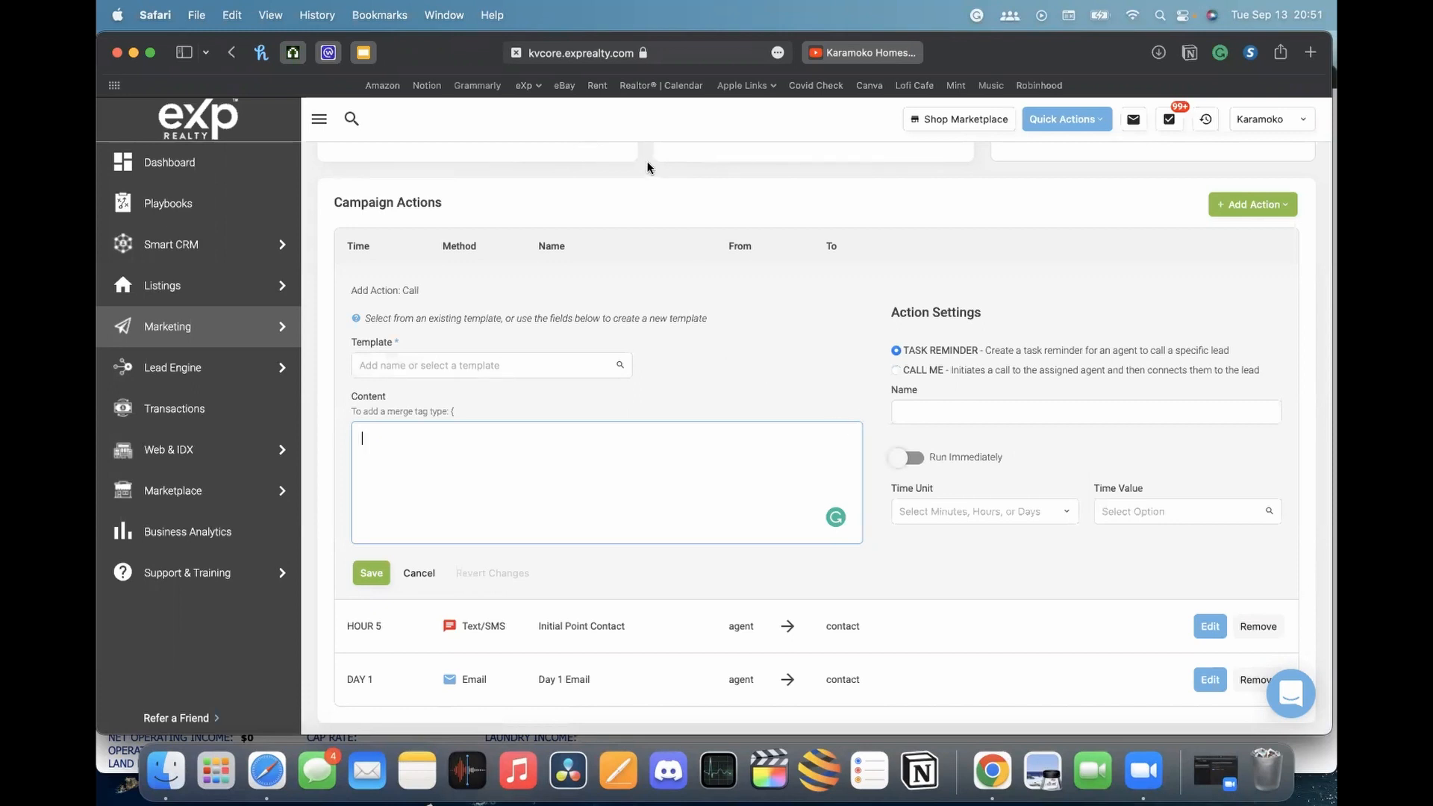
Write the call reminder content 'remember to call the contact', accepting Grammarly's fix
click(490, 514)
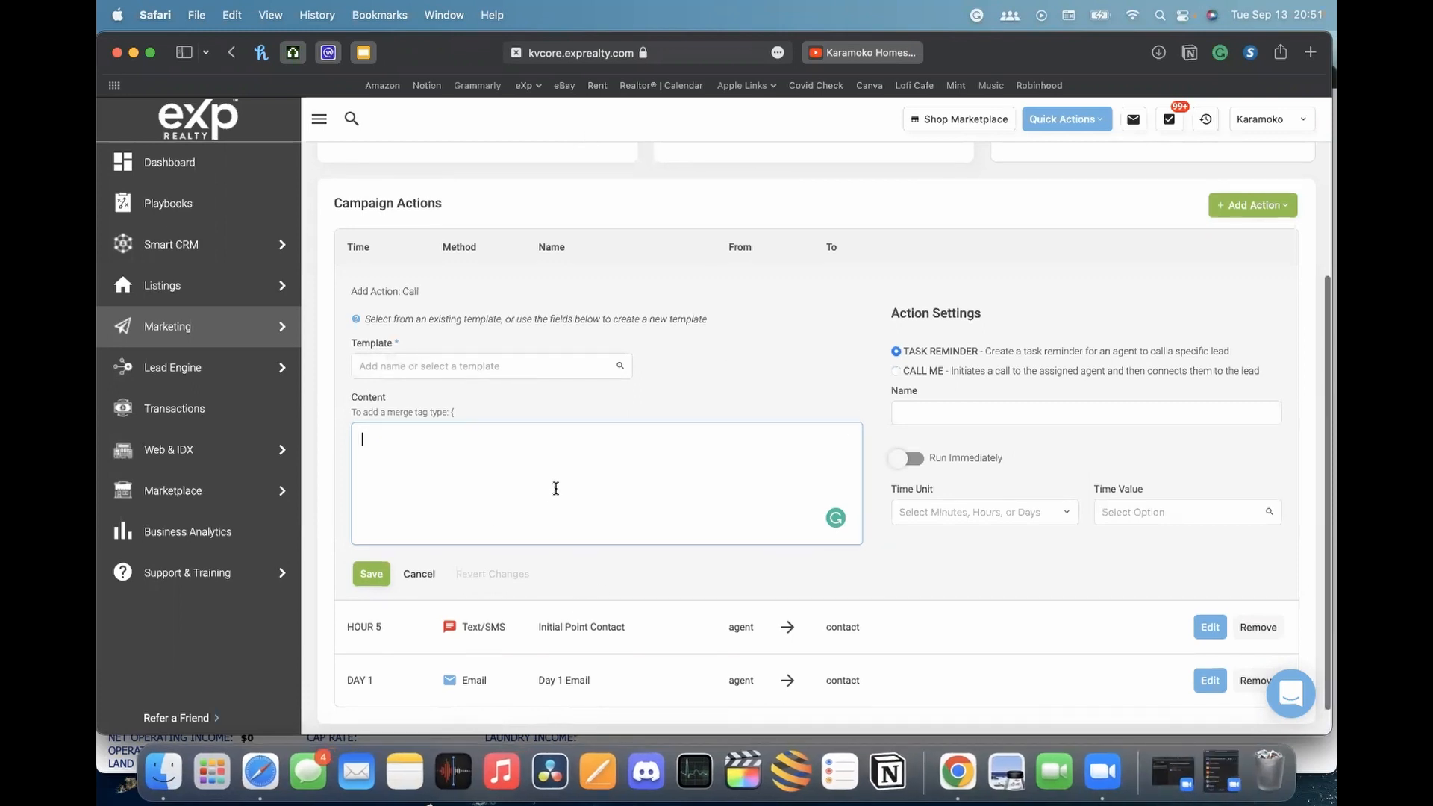
text(remembe)
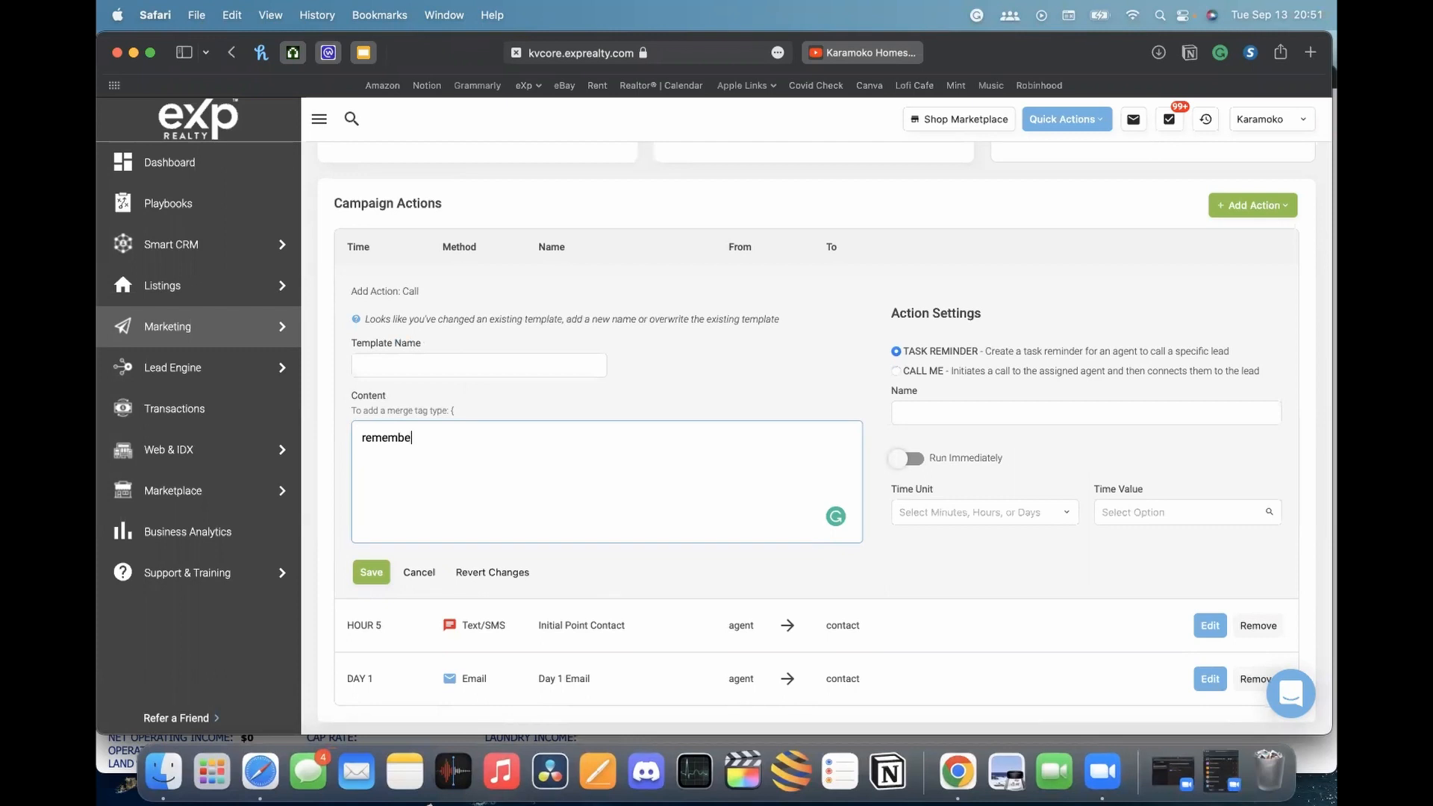
text(r to call contact)
click(662, 406)
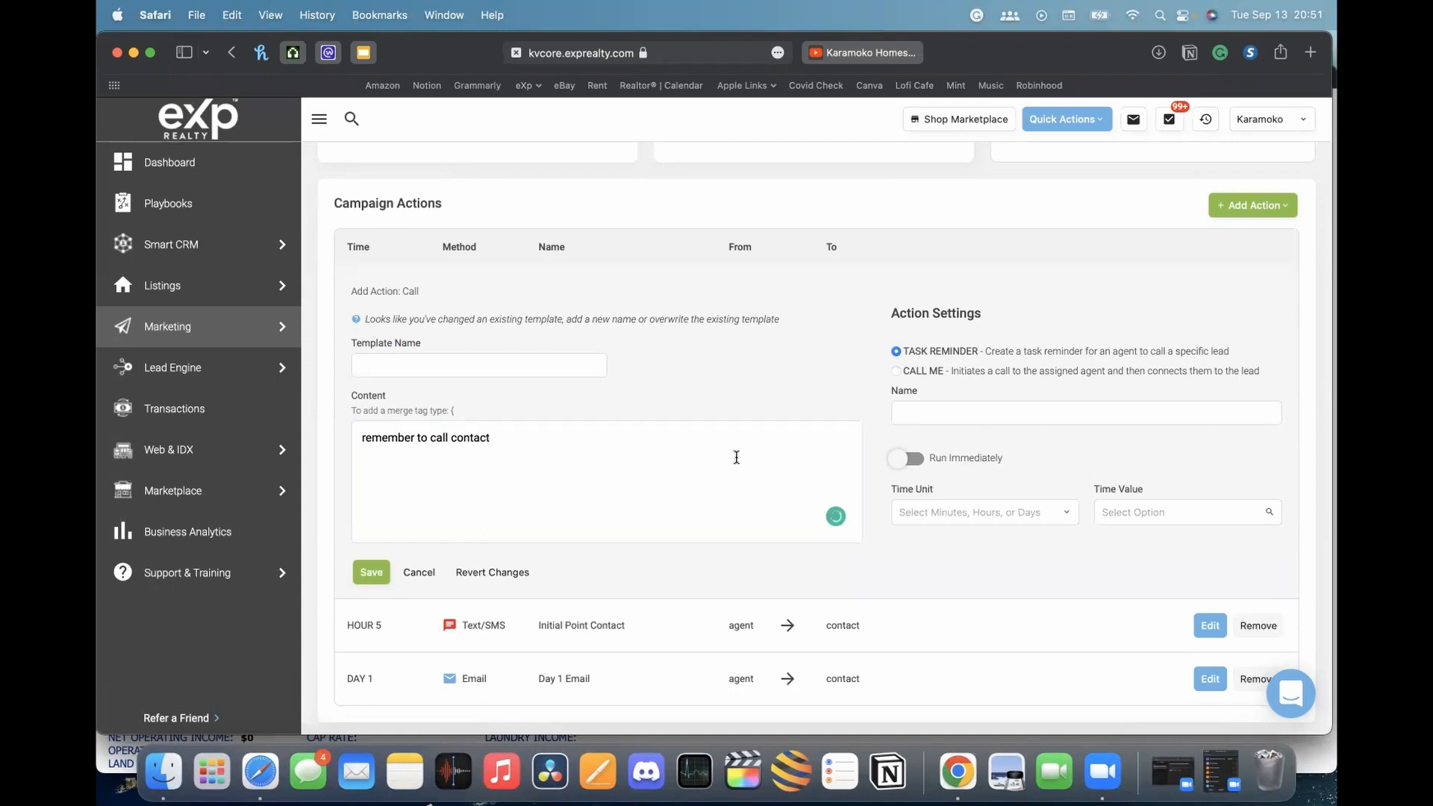
mouse_move(459, 432)
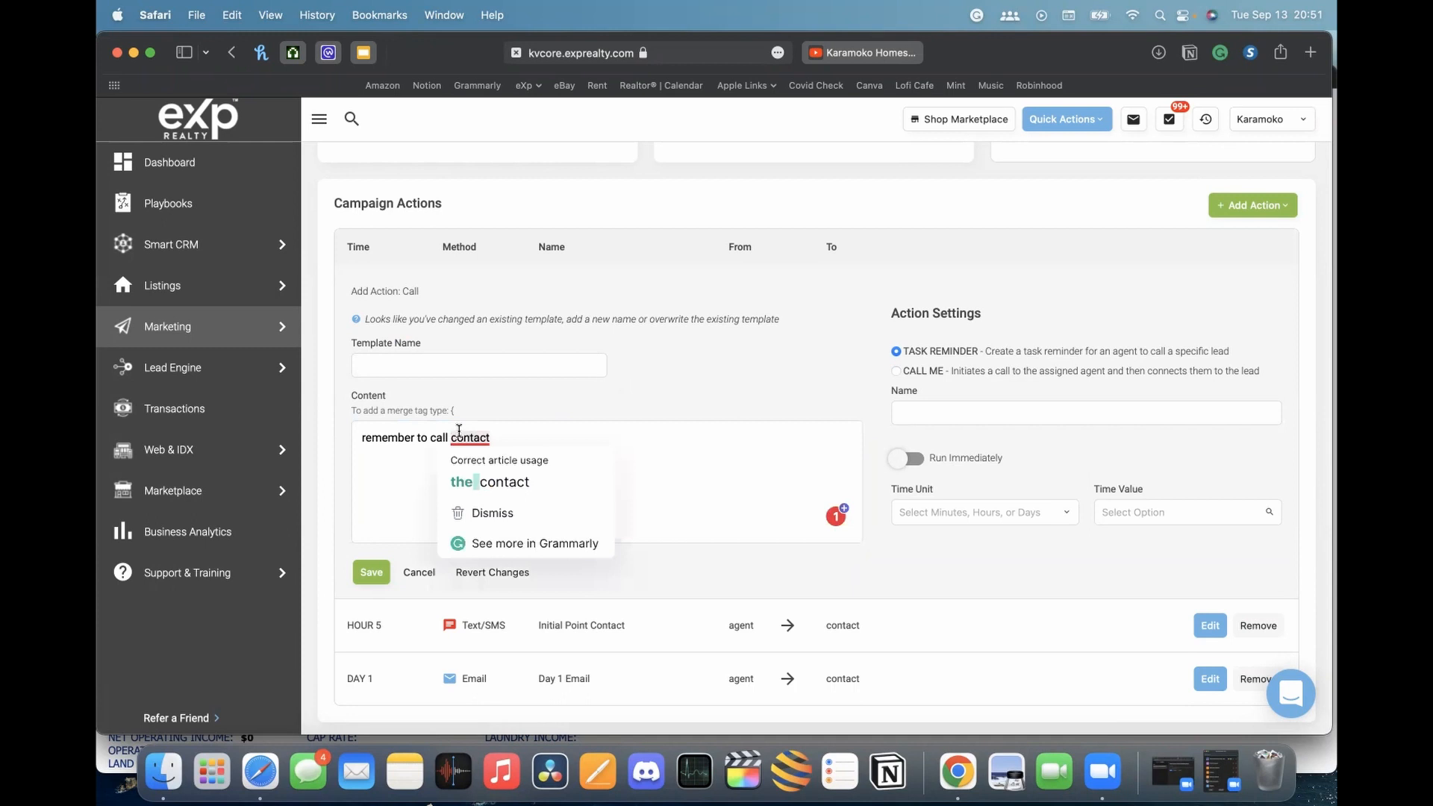
click(471, 482)
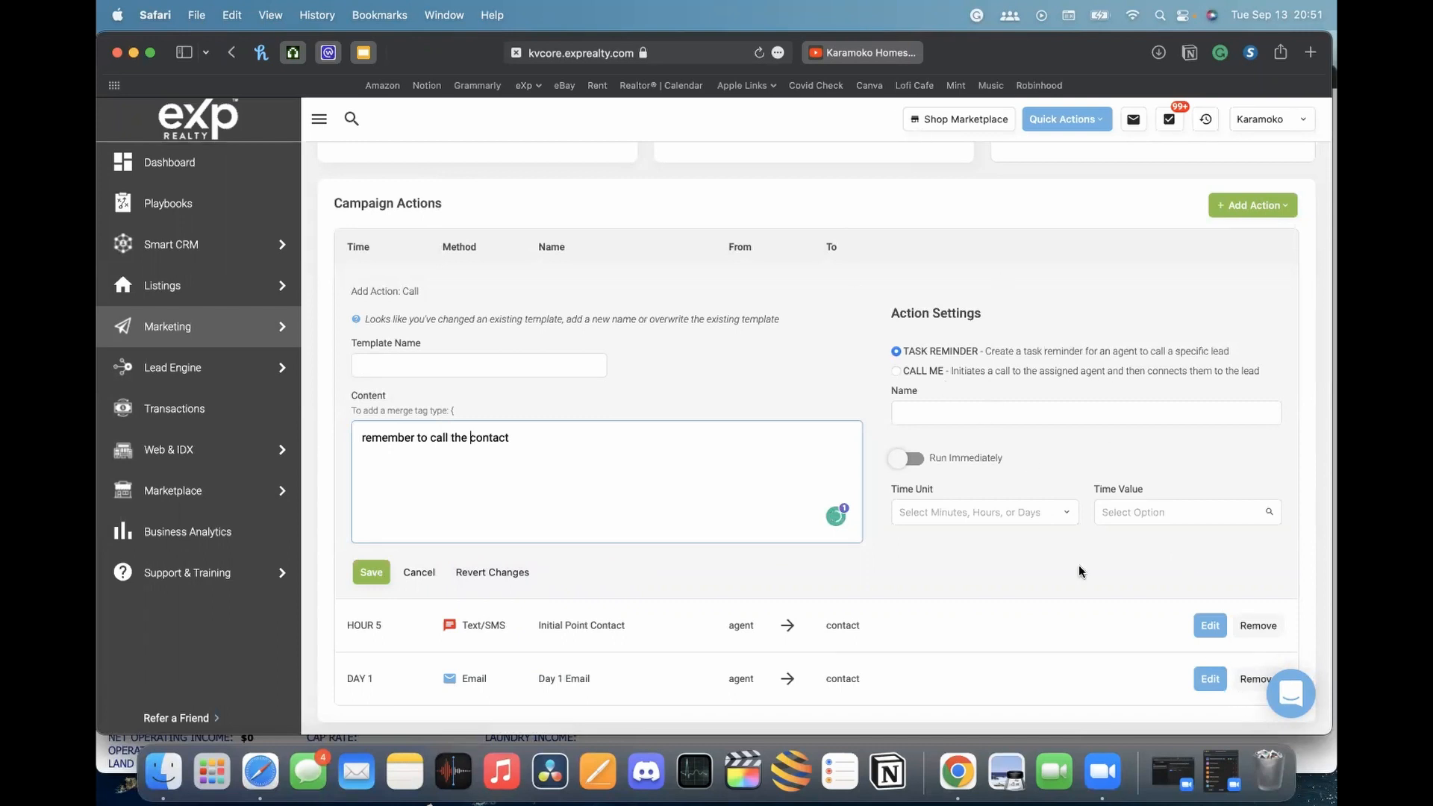
scroll(724, 338, down, 1)
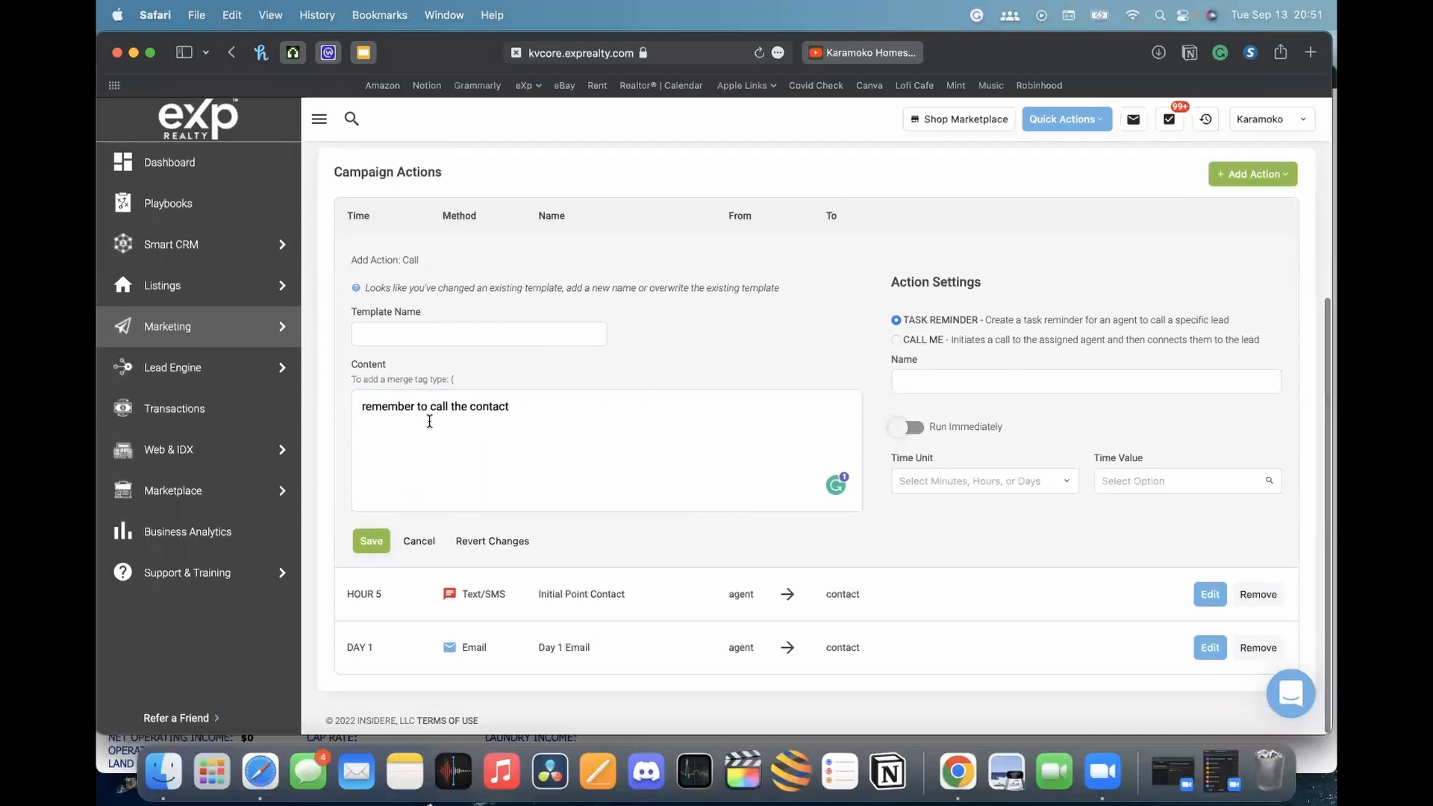
Use 'call prospect' as the template and action name, with a delay of 2 Days
click(929, 377)
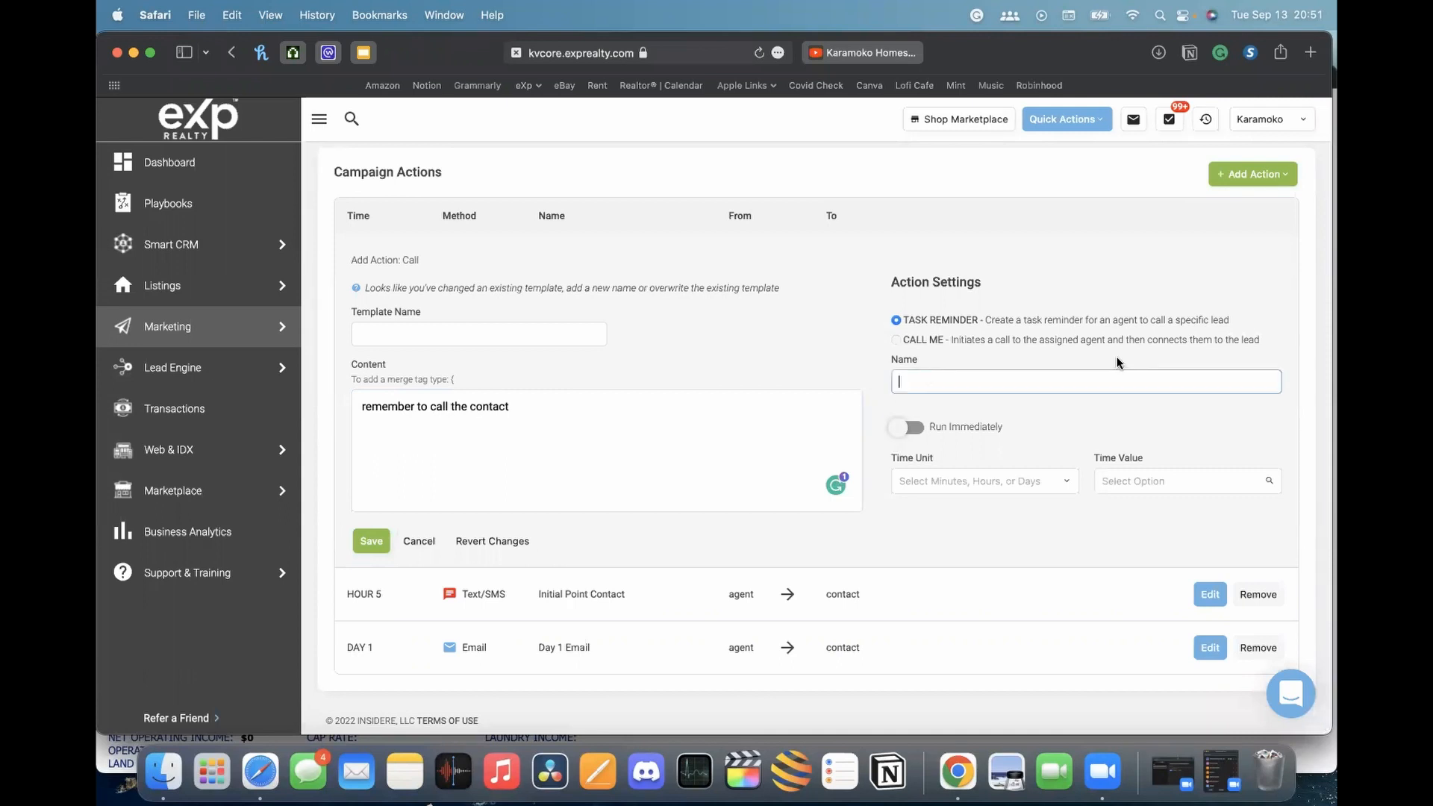
click(530, 329)
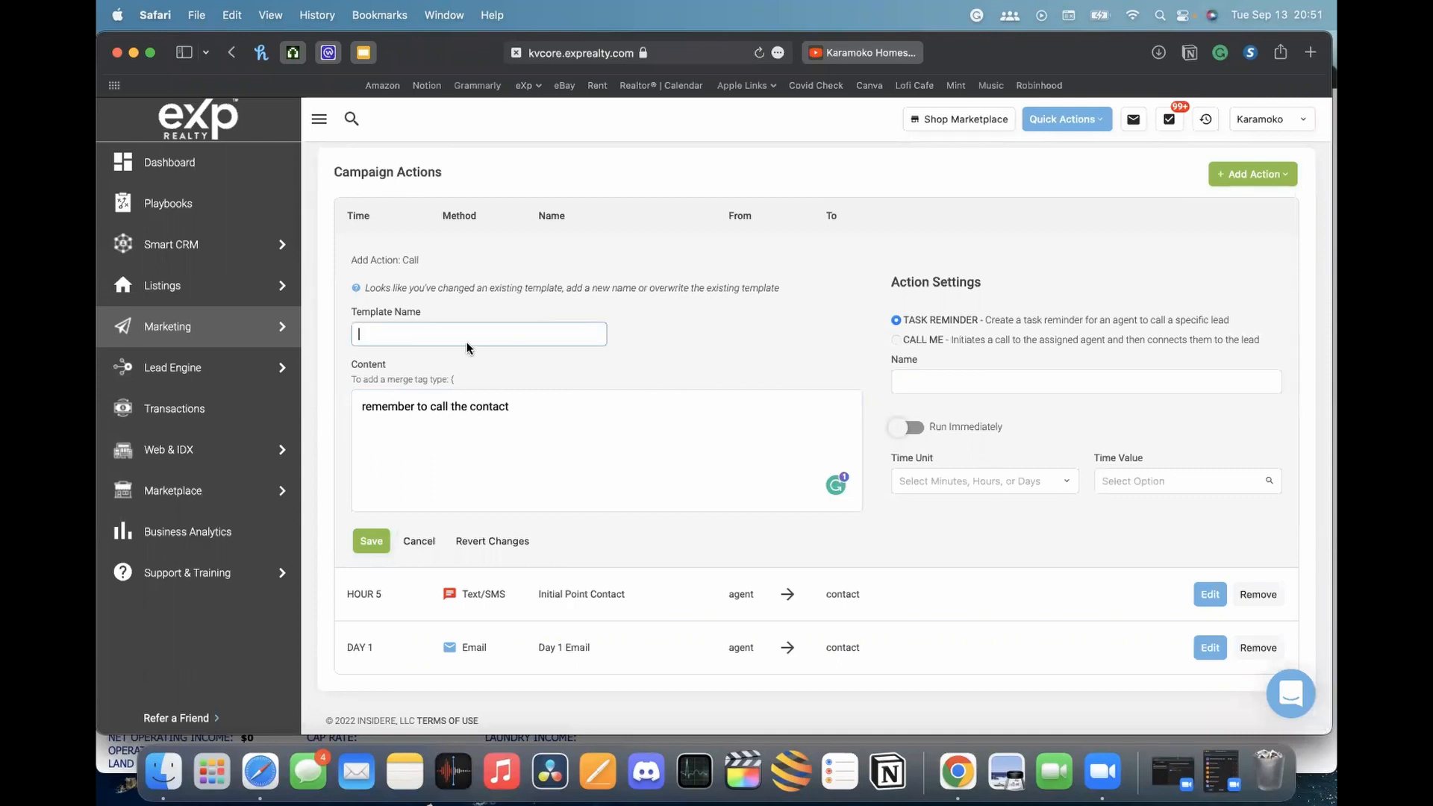
text(call prospect)
drag(451, 336, 196, 339)
key(super+c)
click(1087, 382)
key(super+v)
click(944, 482)
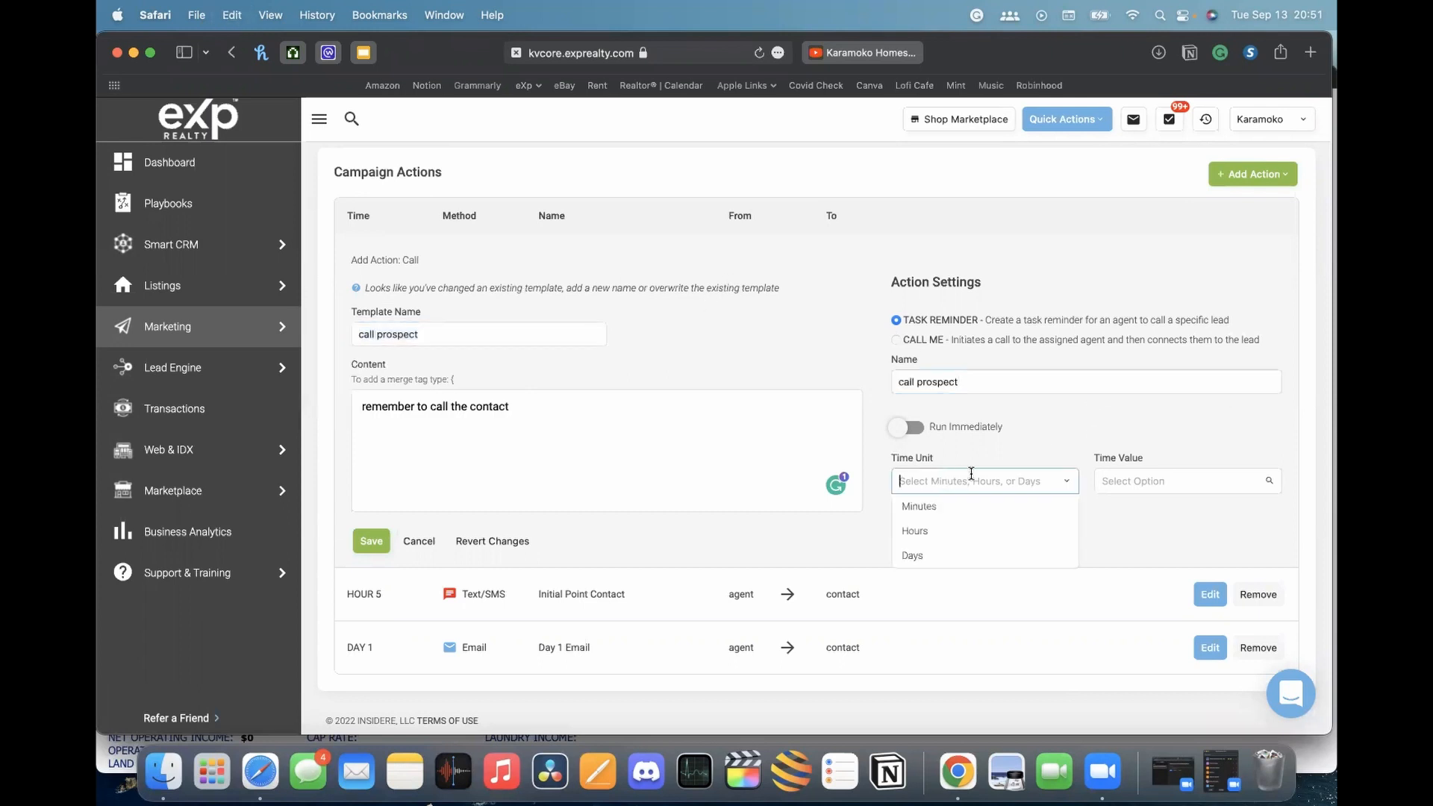
click(933, 553)
click(1171, 478)
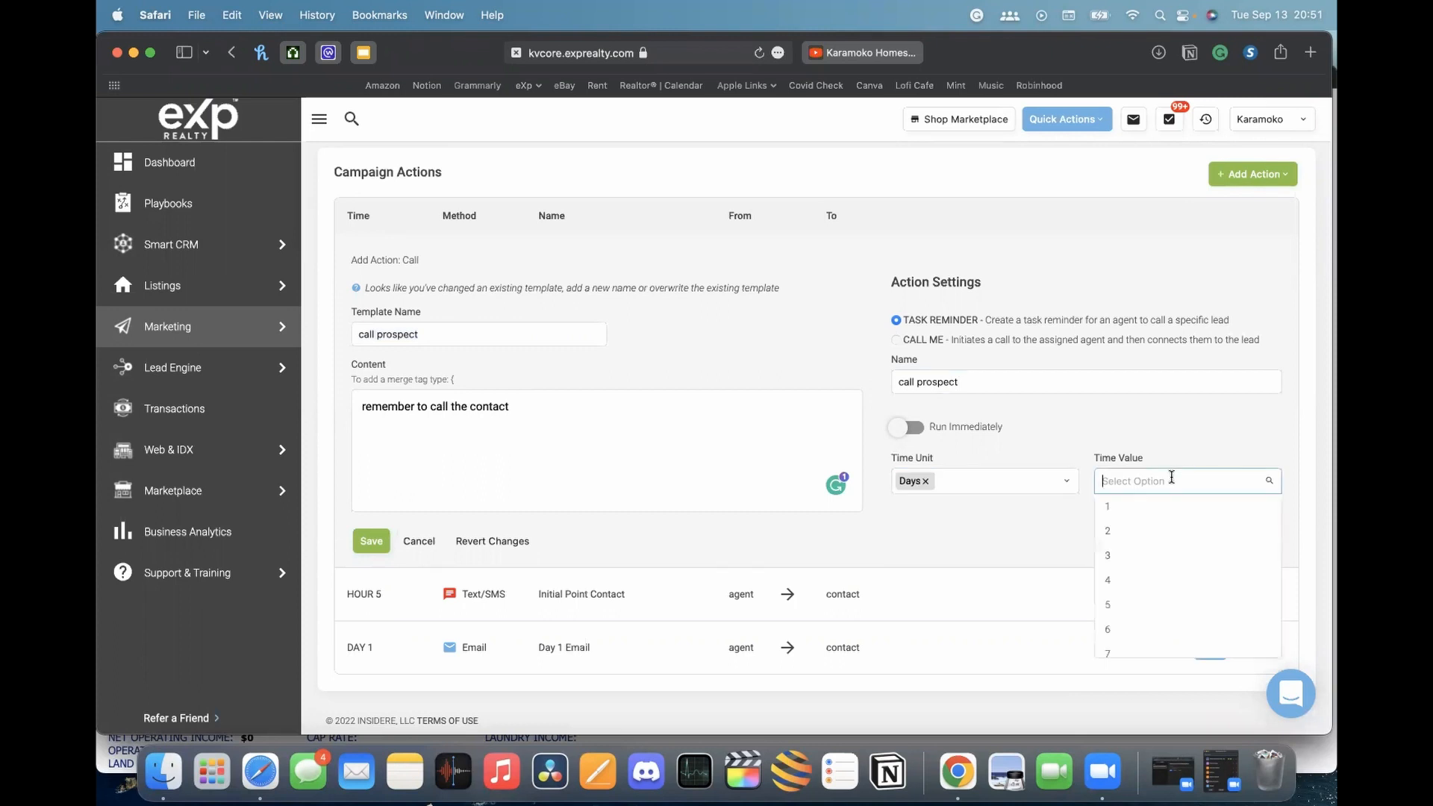
click(1134, 536)
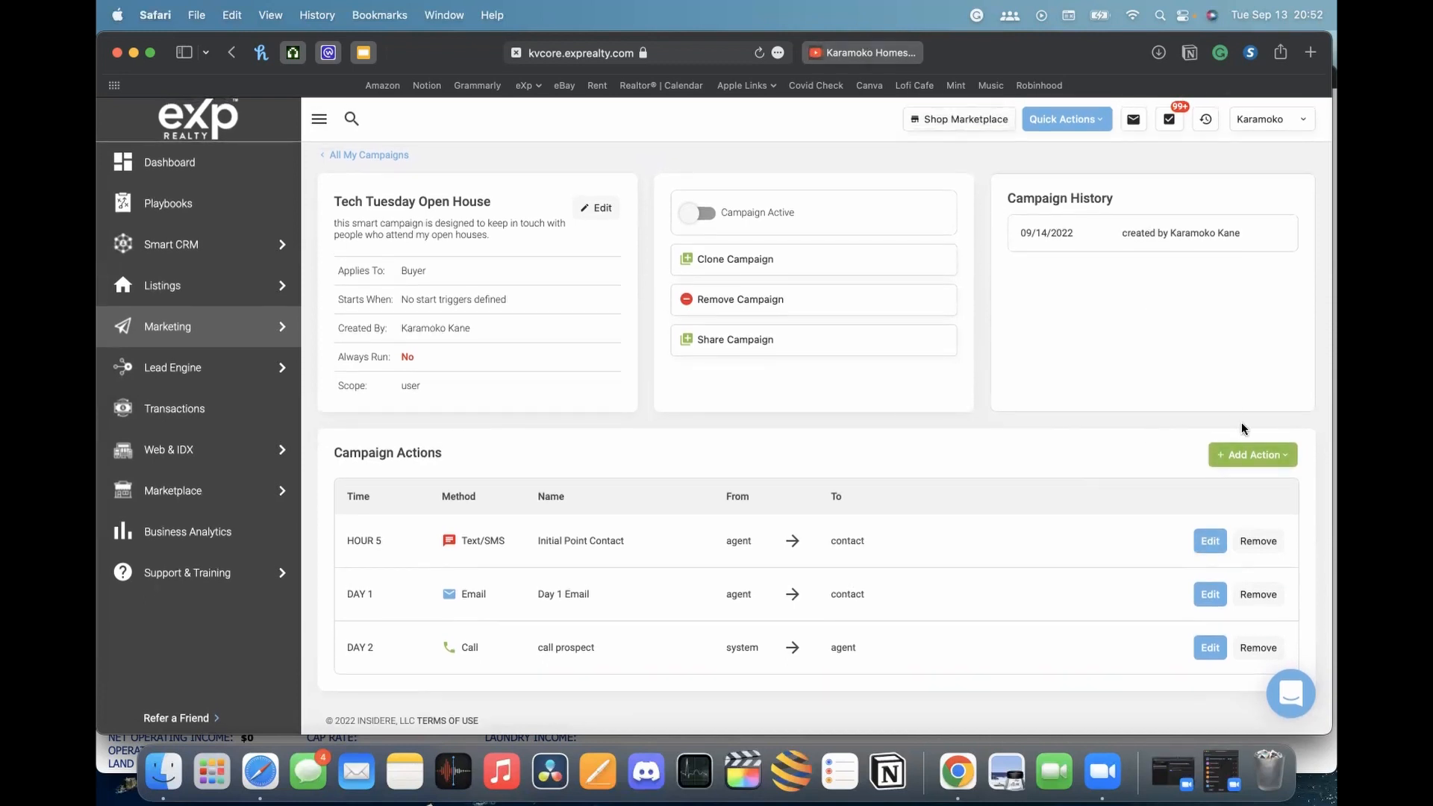
click(1276, 455)
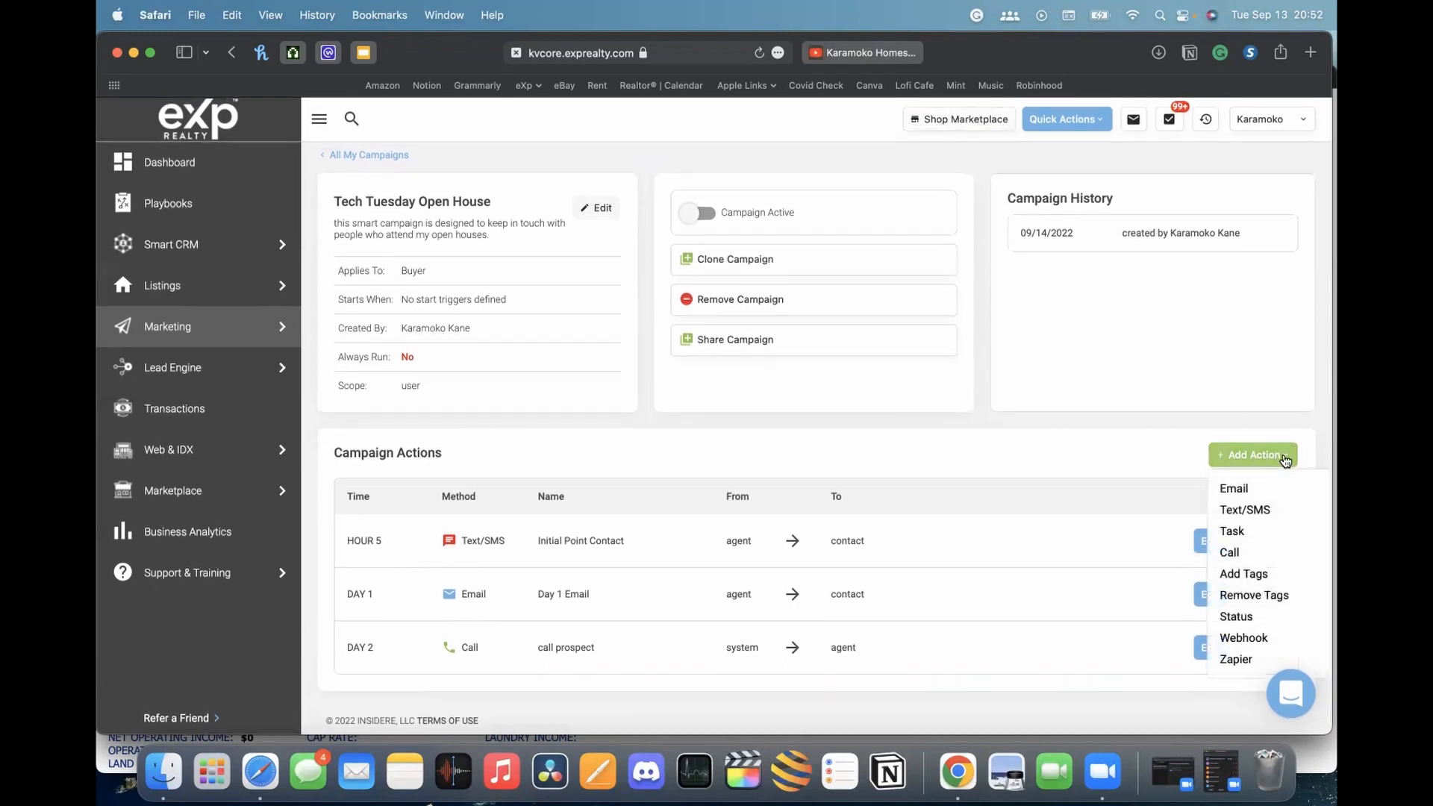
click(1275, 402)
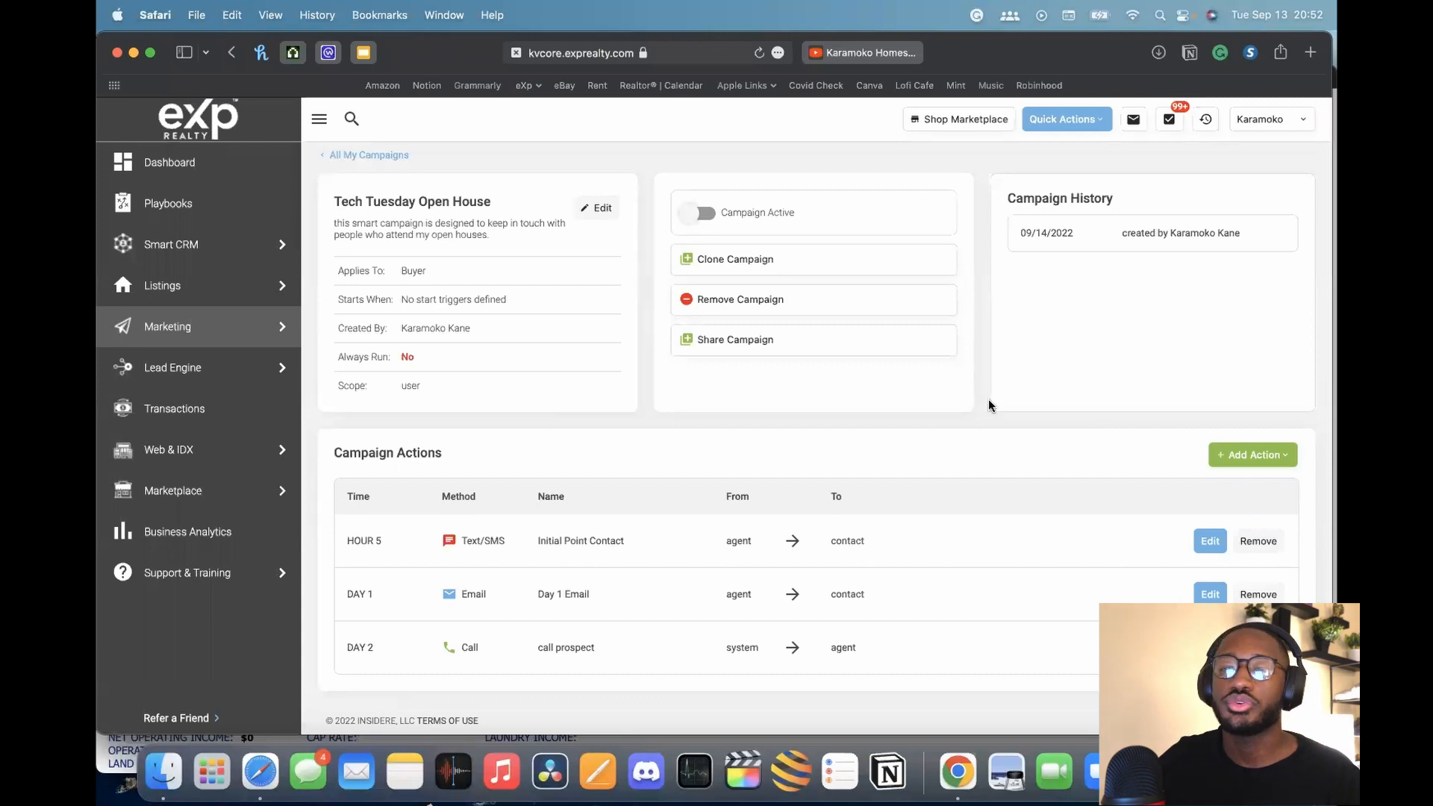
click(1223, 456)
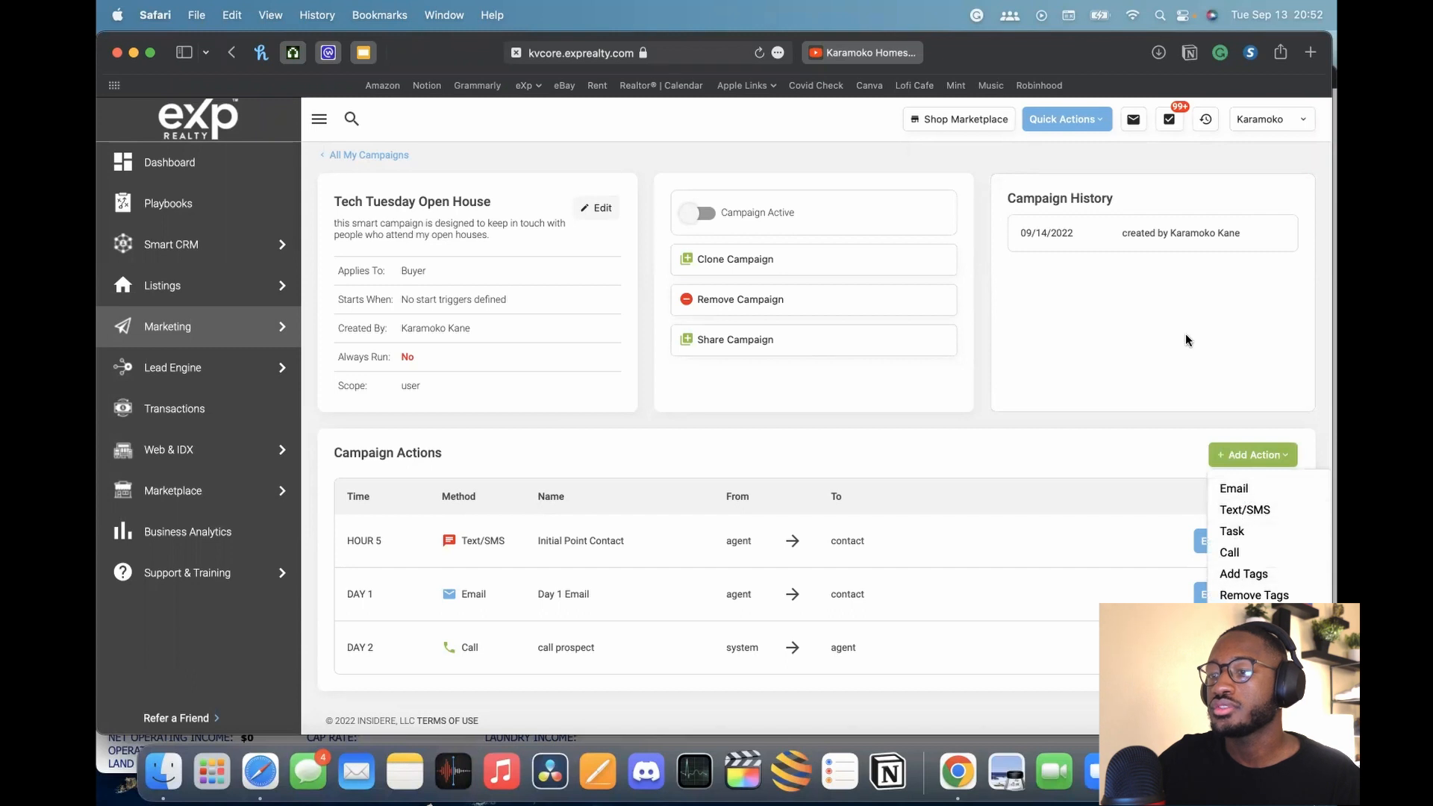
click(1120, 348)
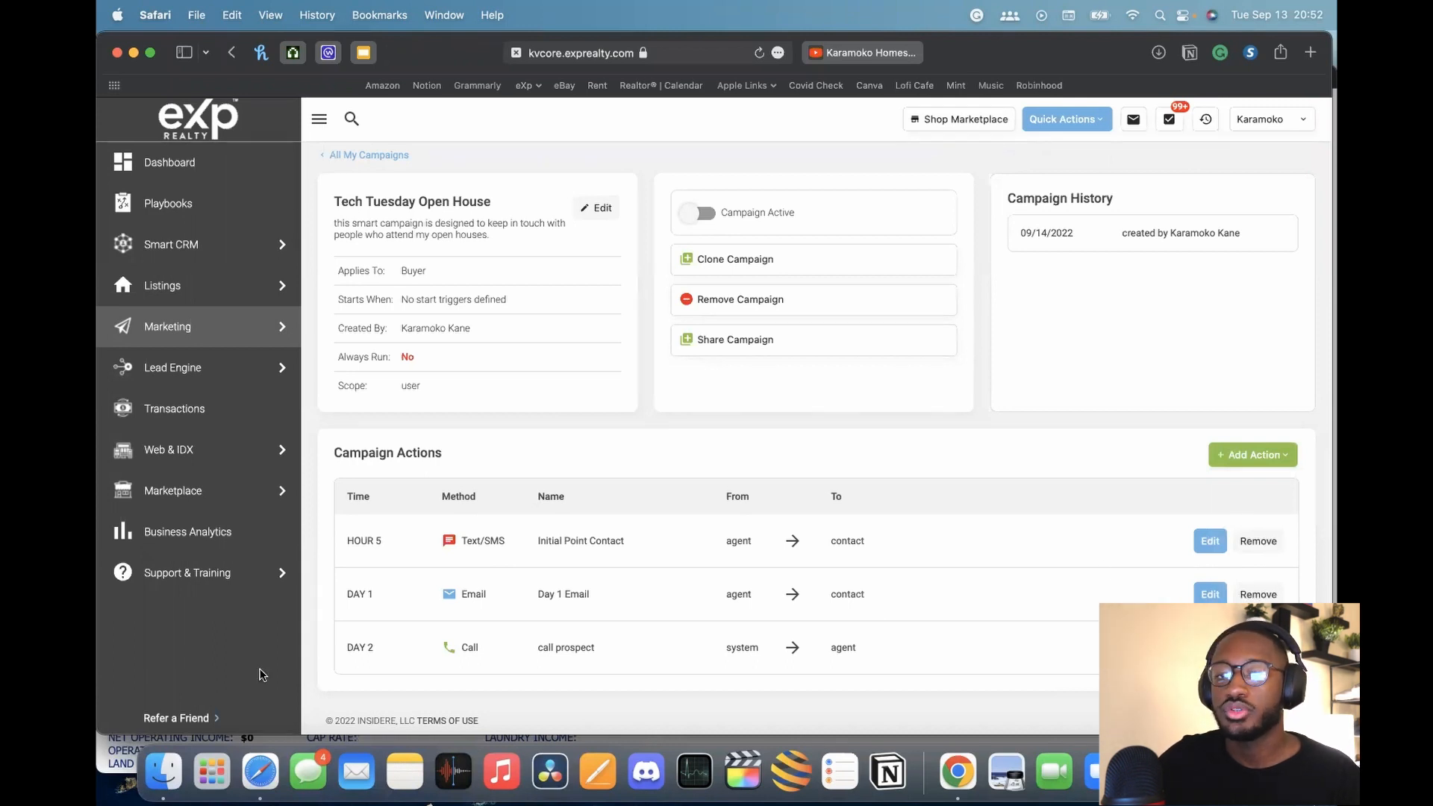
drag(239, 735, 239, 758)
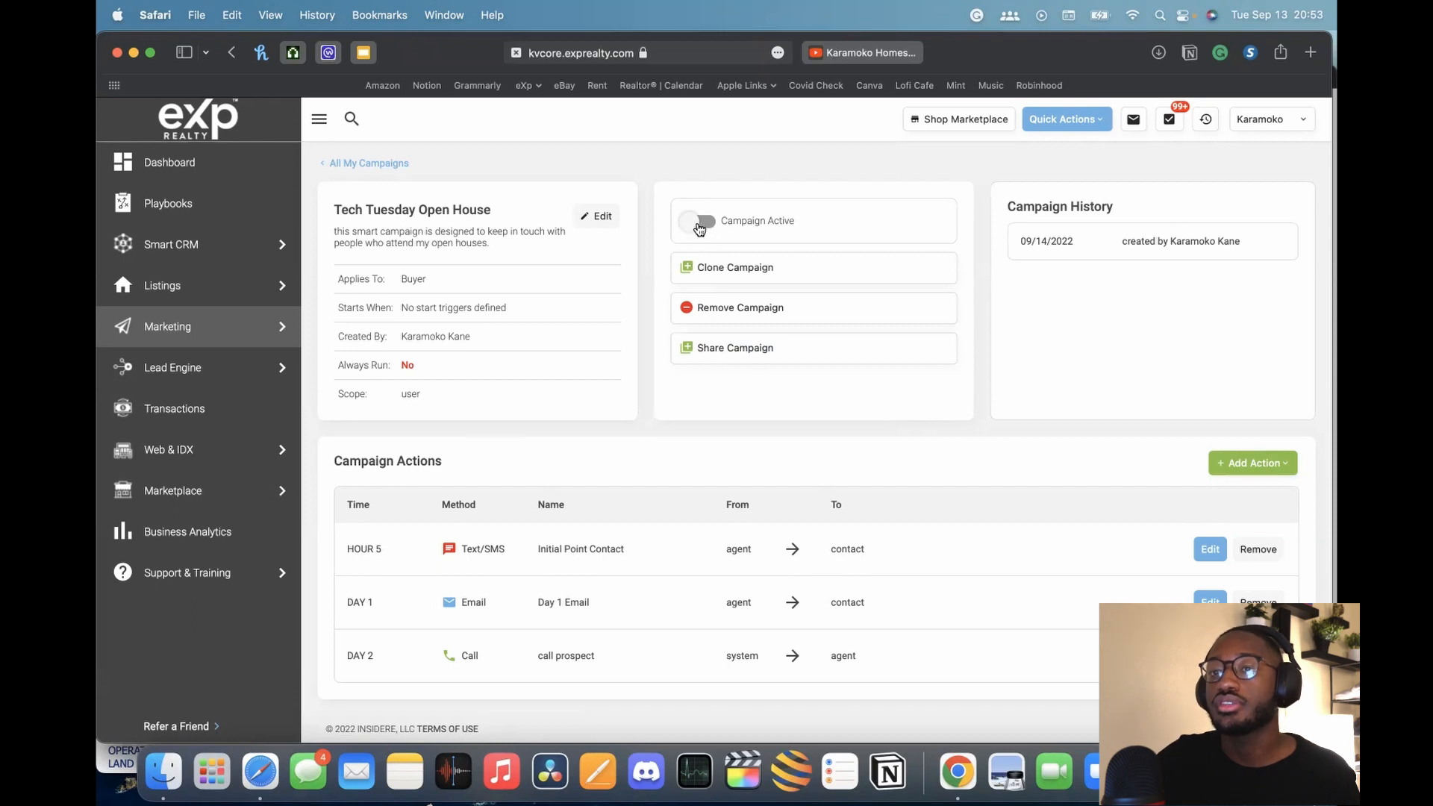
Activate the Tech Tuesday Open House campaign, then open and discard its edit settings without changes
click(701, 228)
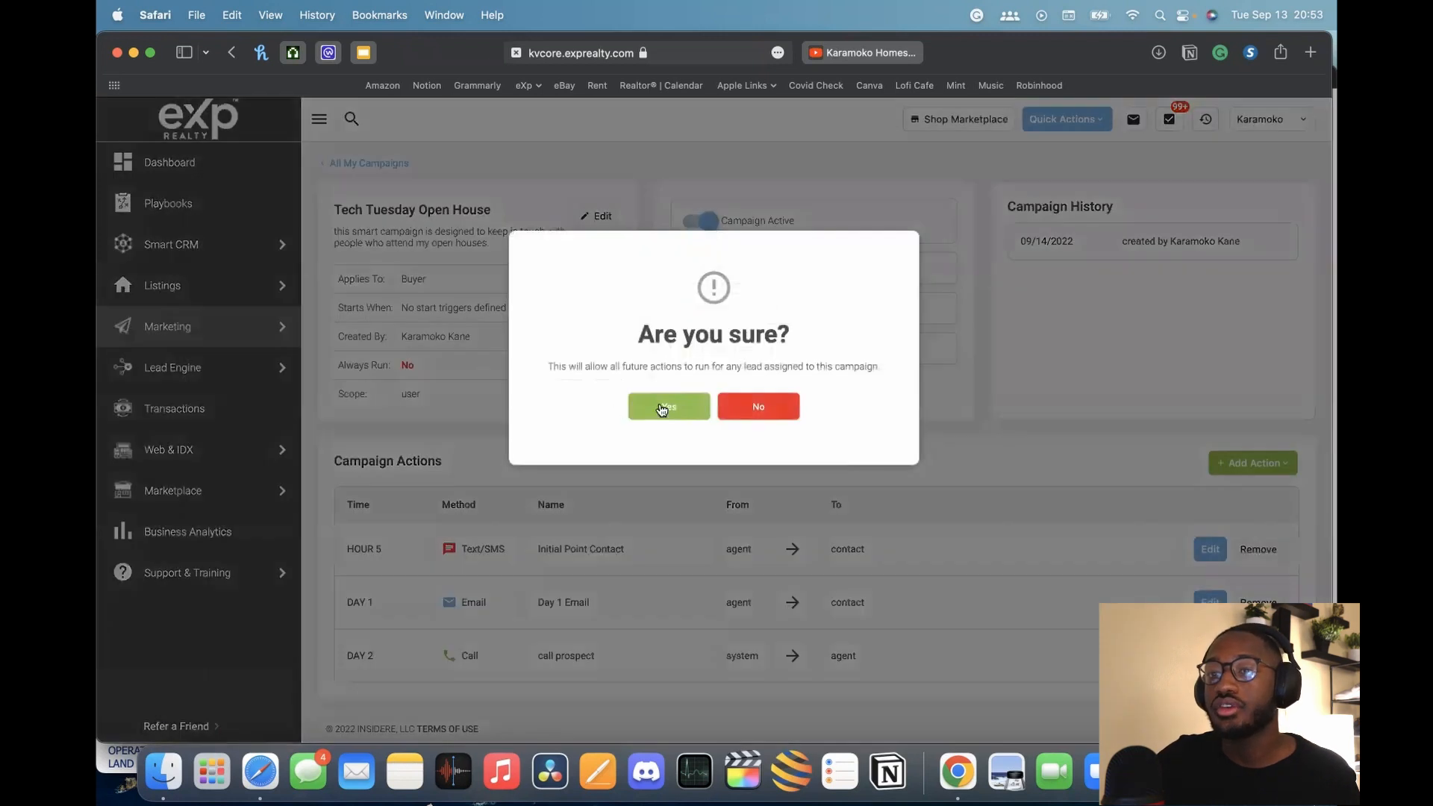
click(664, 406)
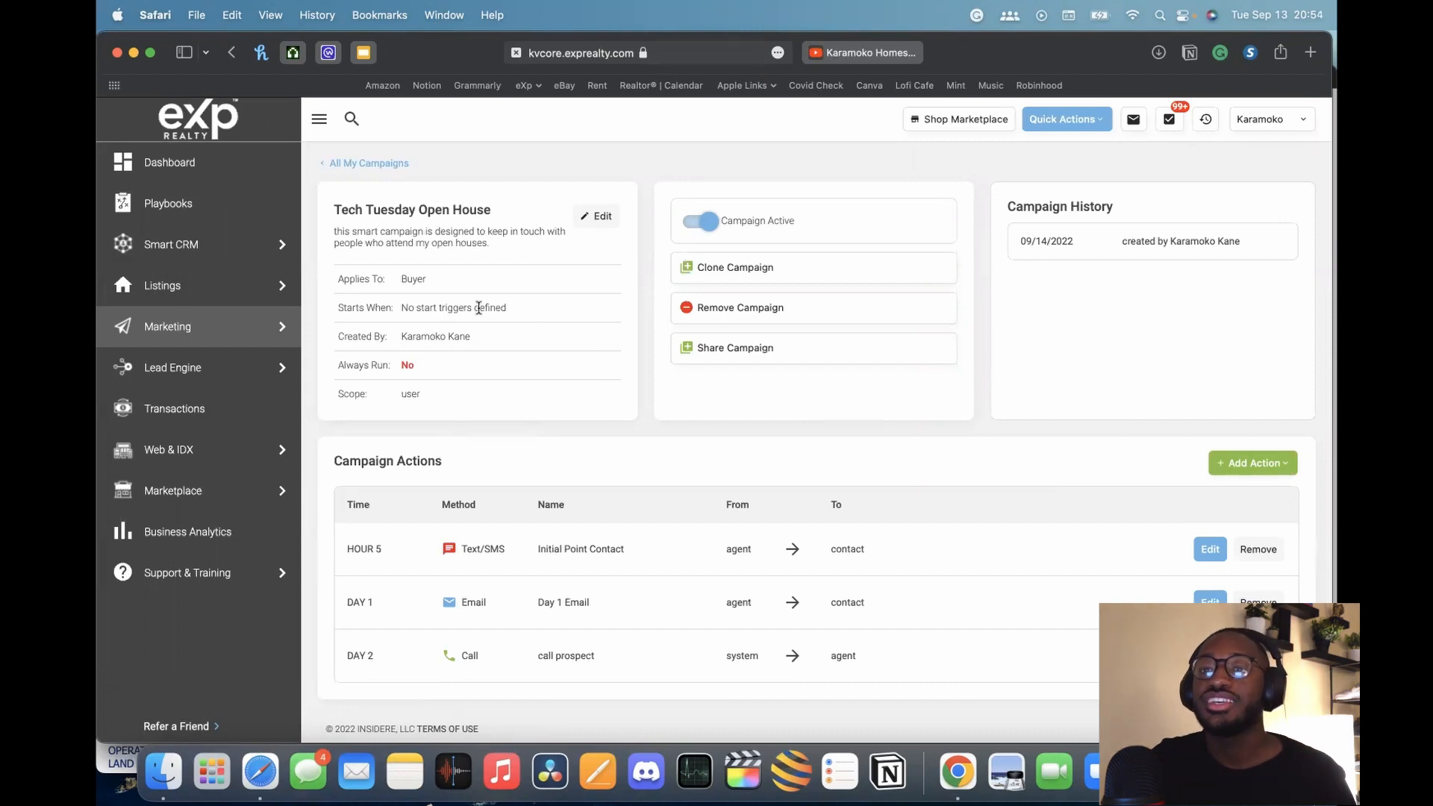
drag(401, 309, 506, 308)
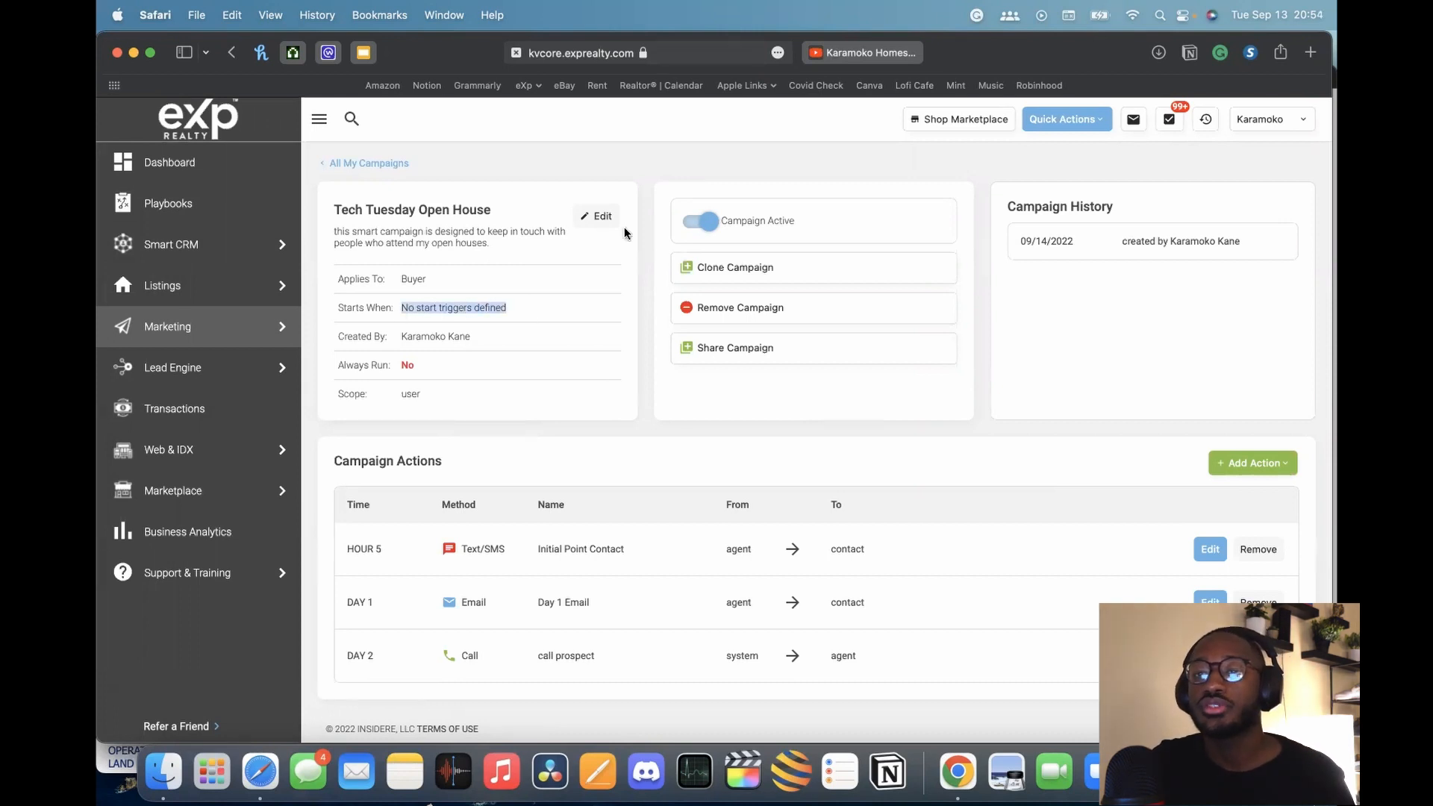
click(596, 216)
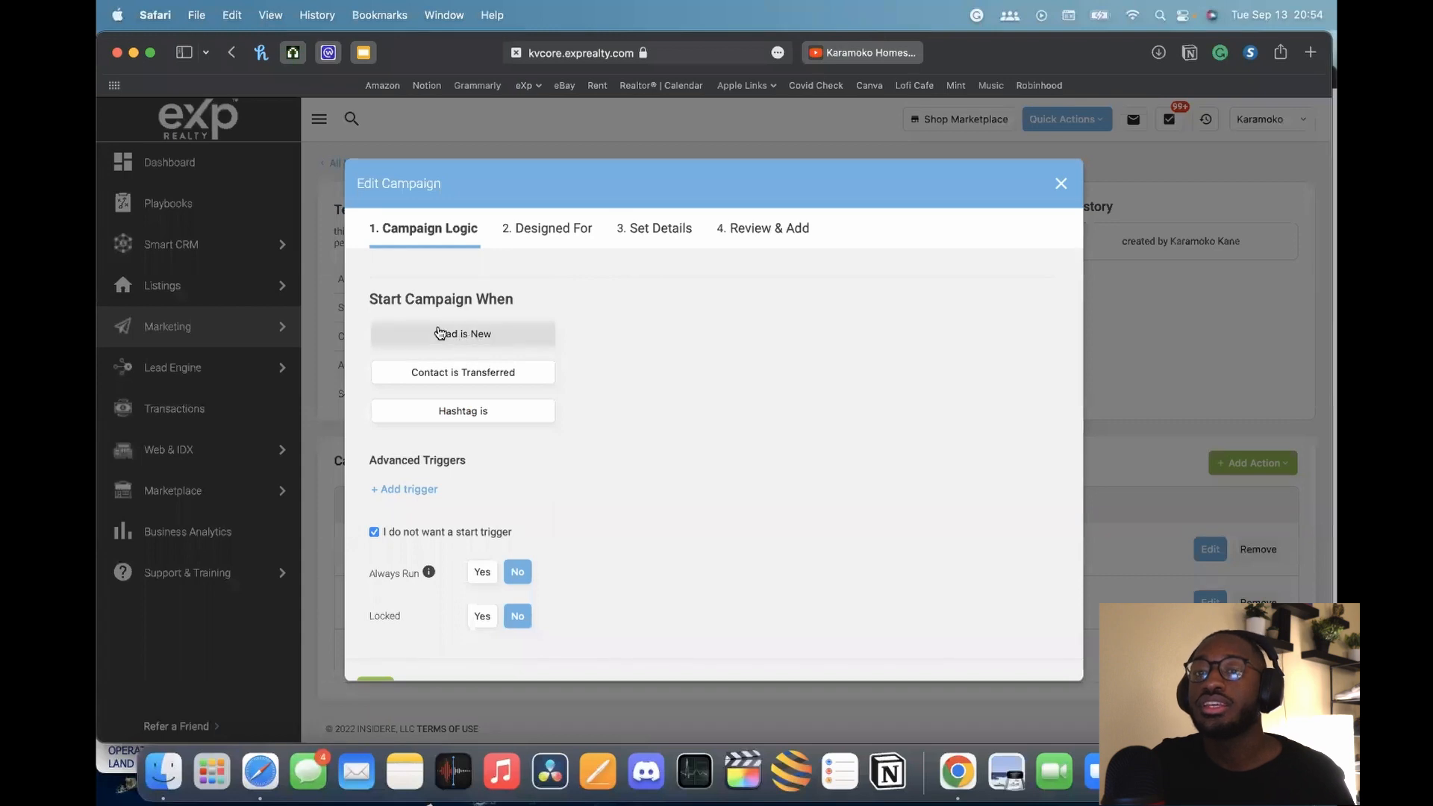
click(1060, 184)
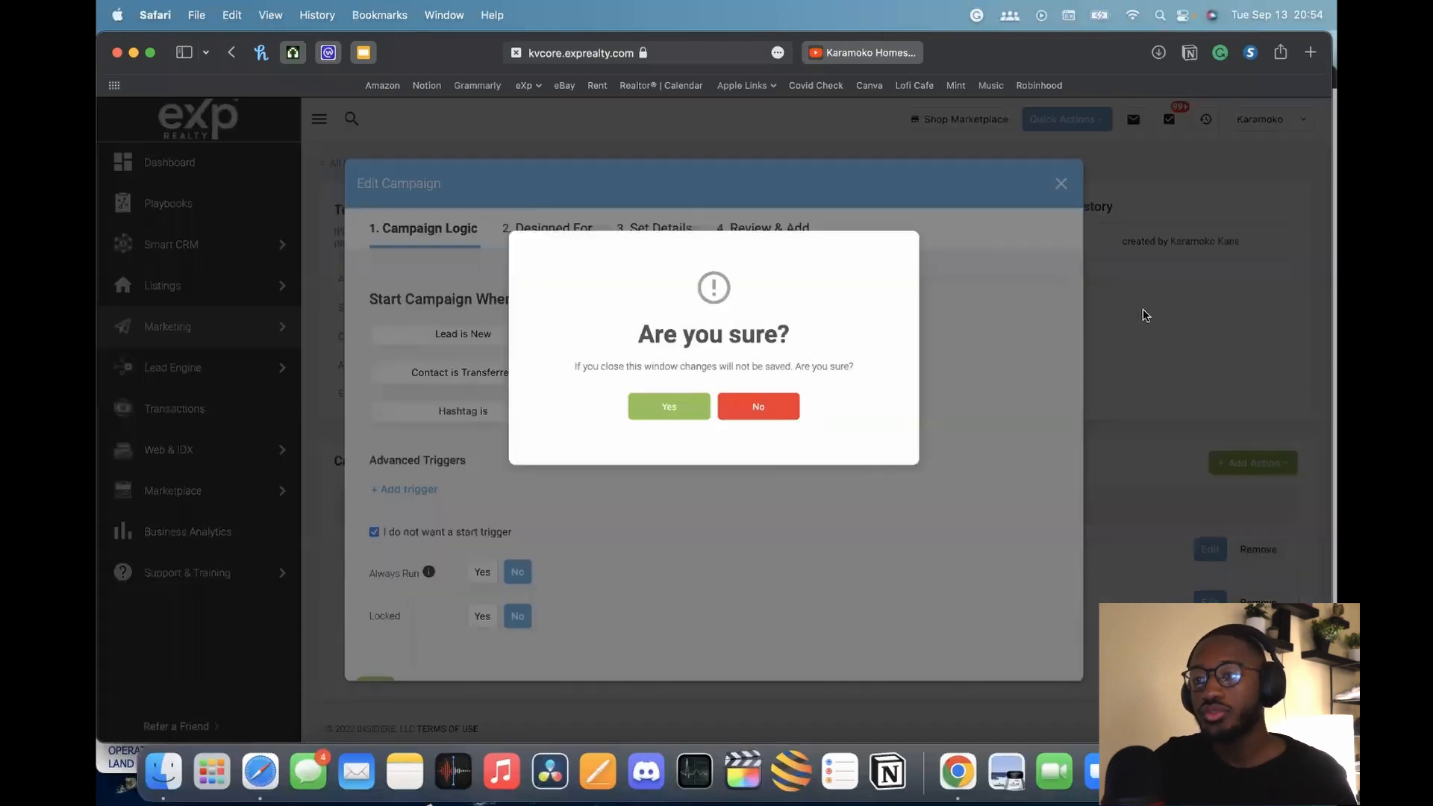
click(655, 408)
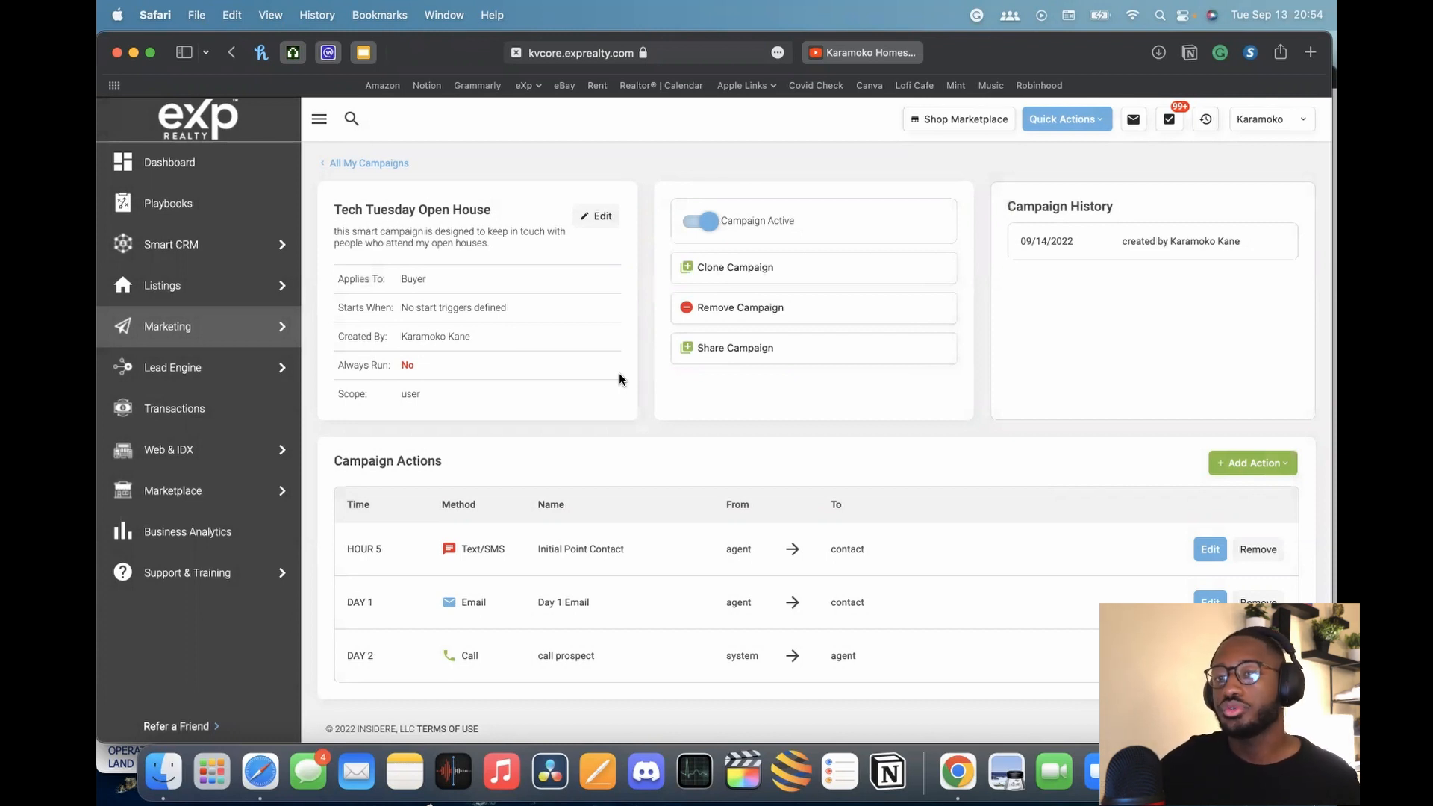
mouse_move(212, 266)
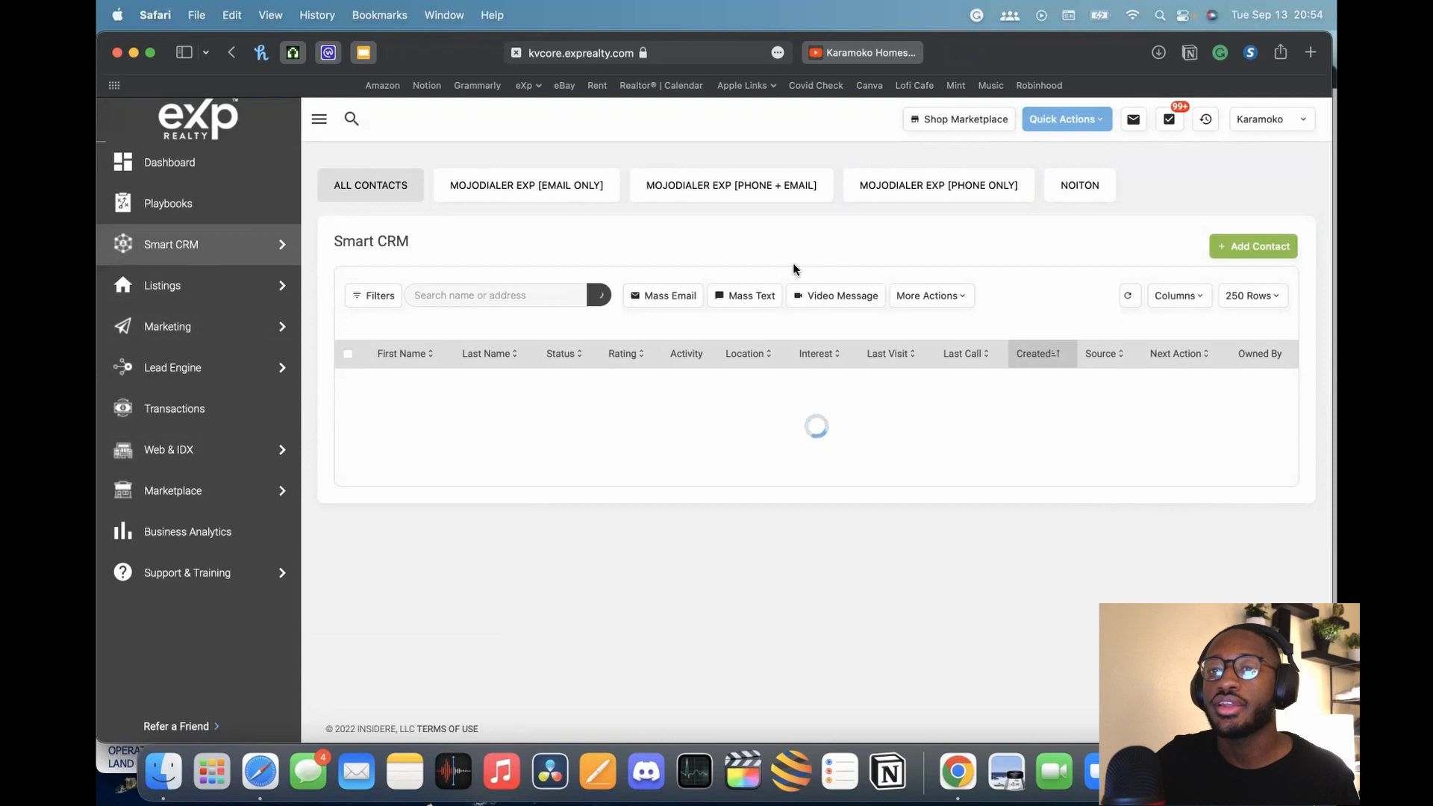
Open a test contact and add the Tech Tuesday Open House campaign to its Active Campaigns
scroll(664, 388, down, 5)
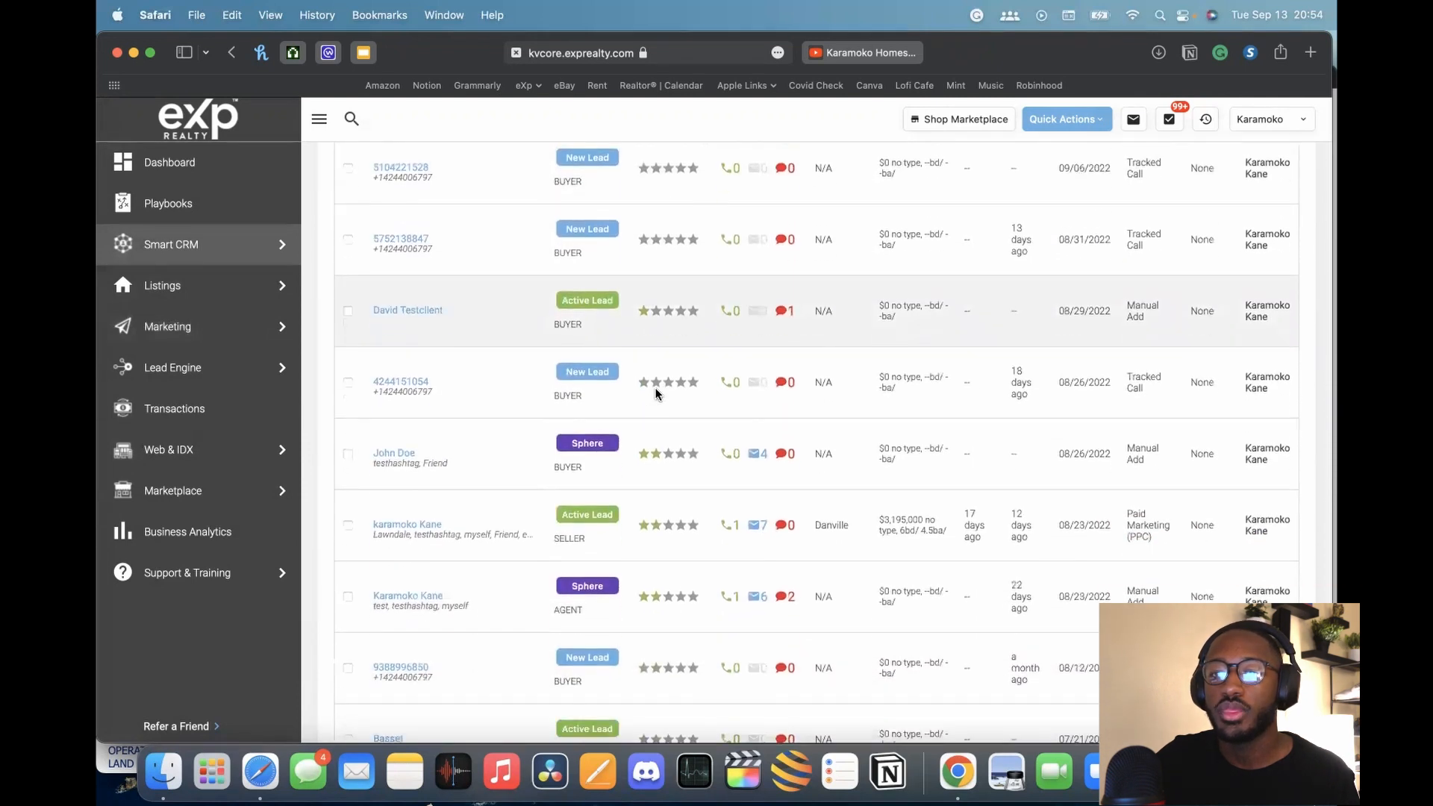
click(396, 453)
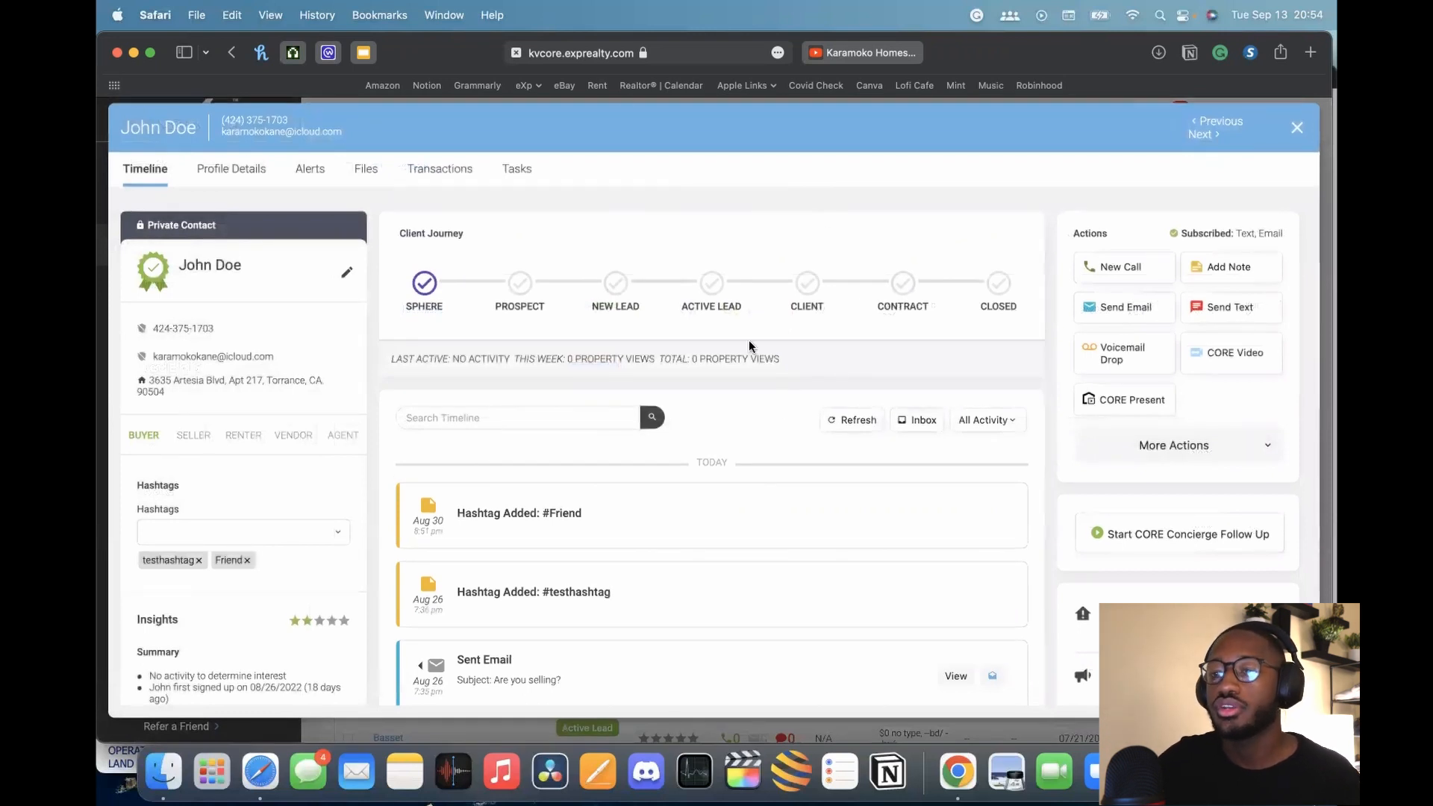
scroll(1198, 377, down, 3)
scroll(1194, 377, down, 2)
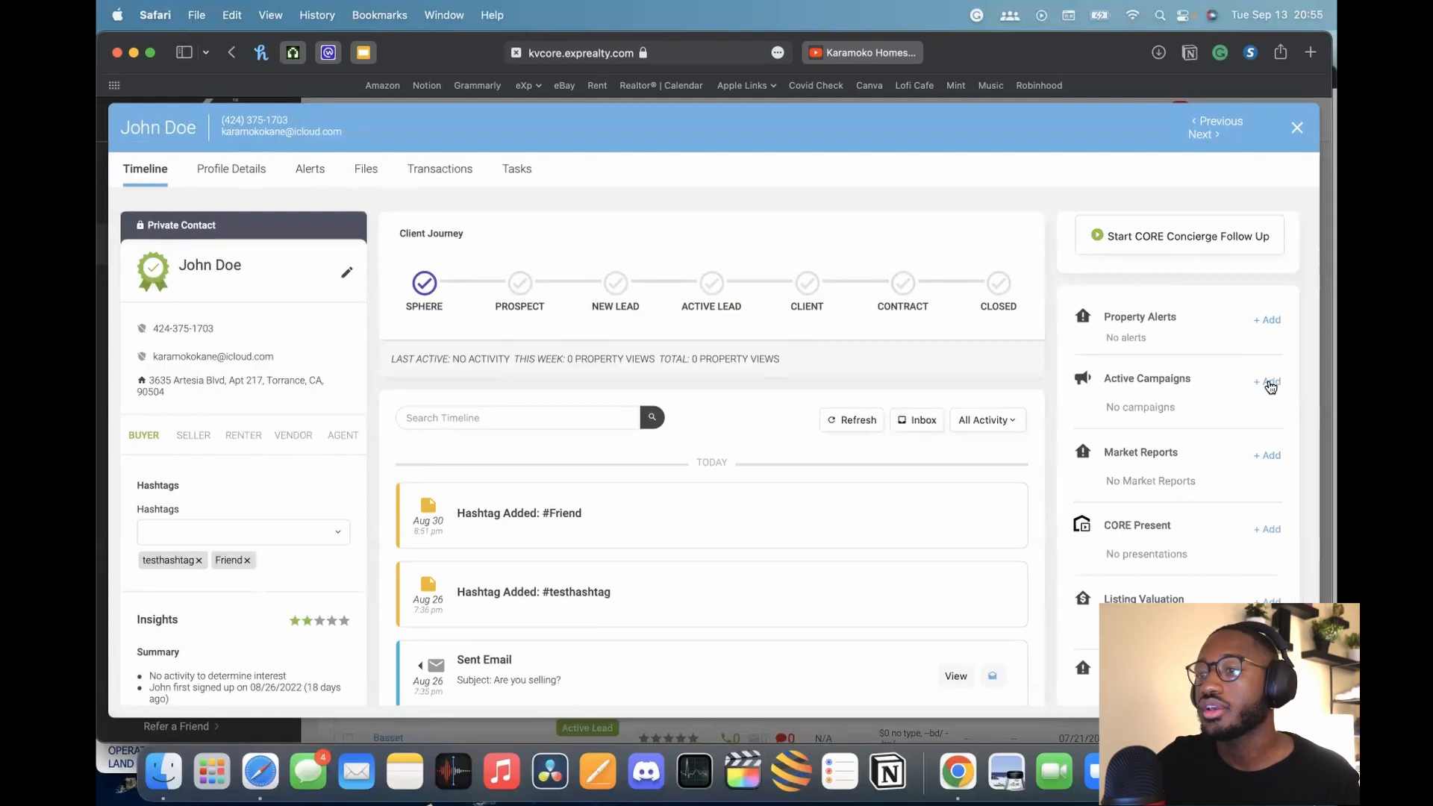
click(1272, 383)
click(1193, 410)
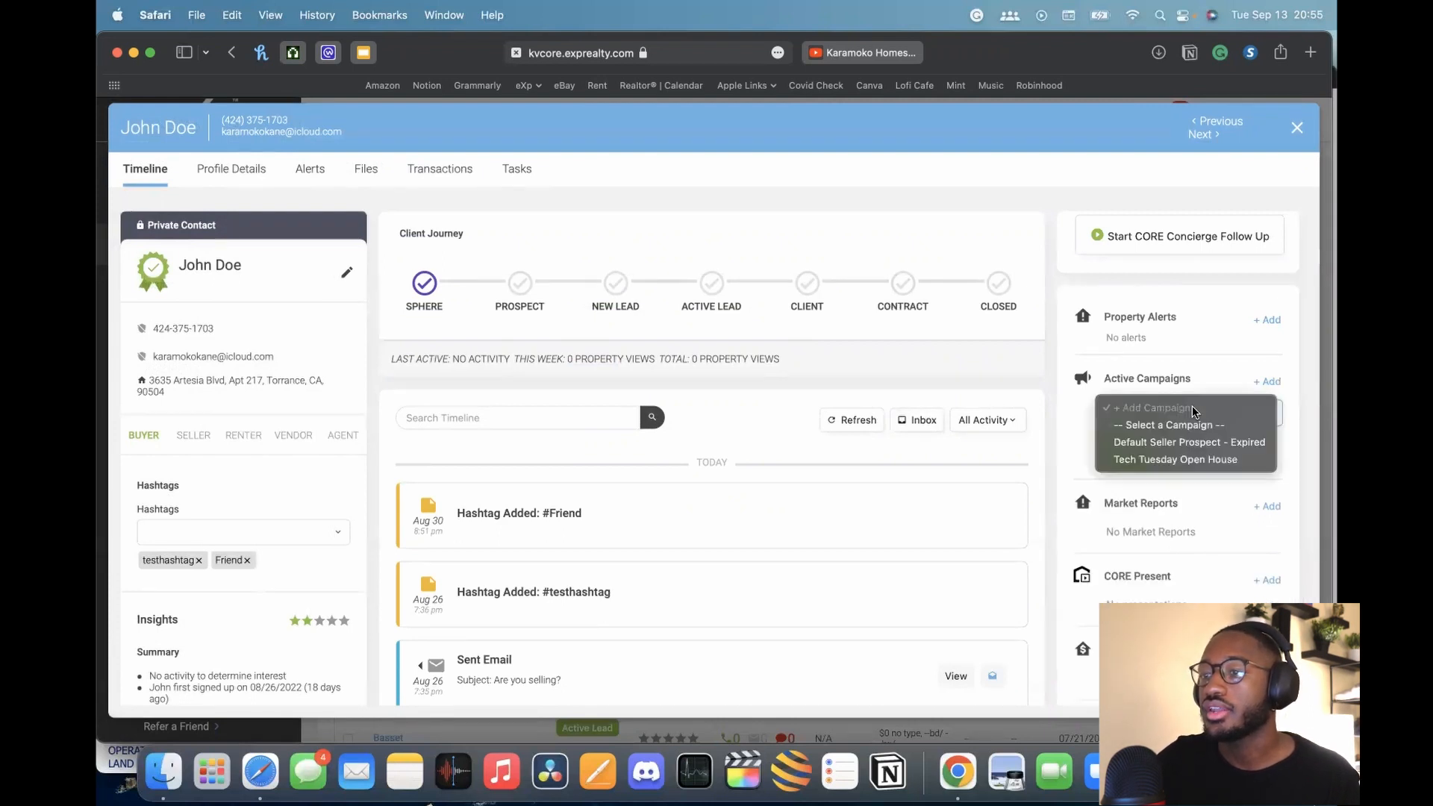
click(1183, 460)
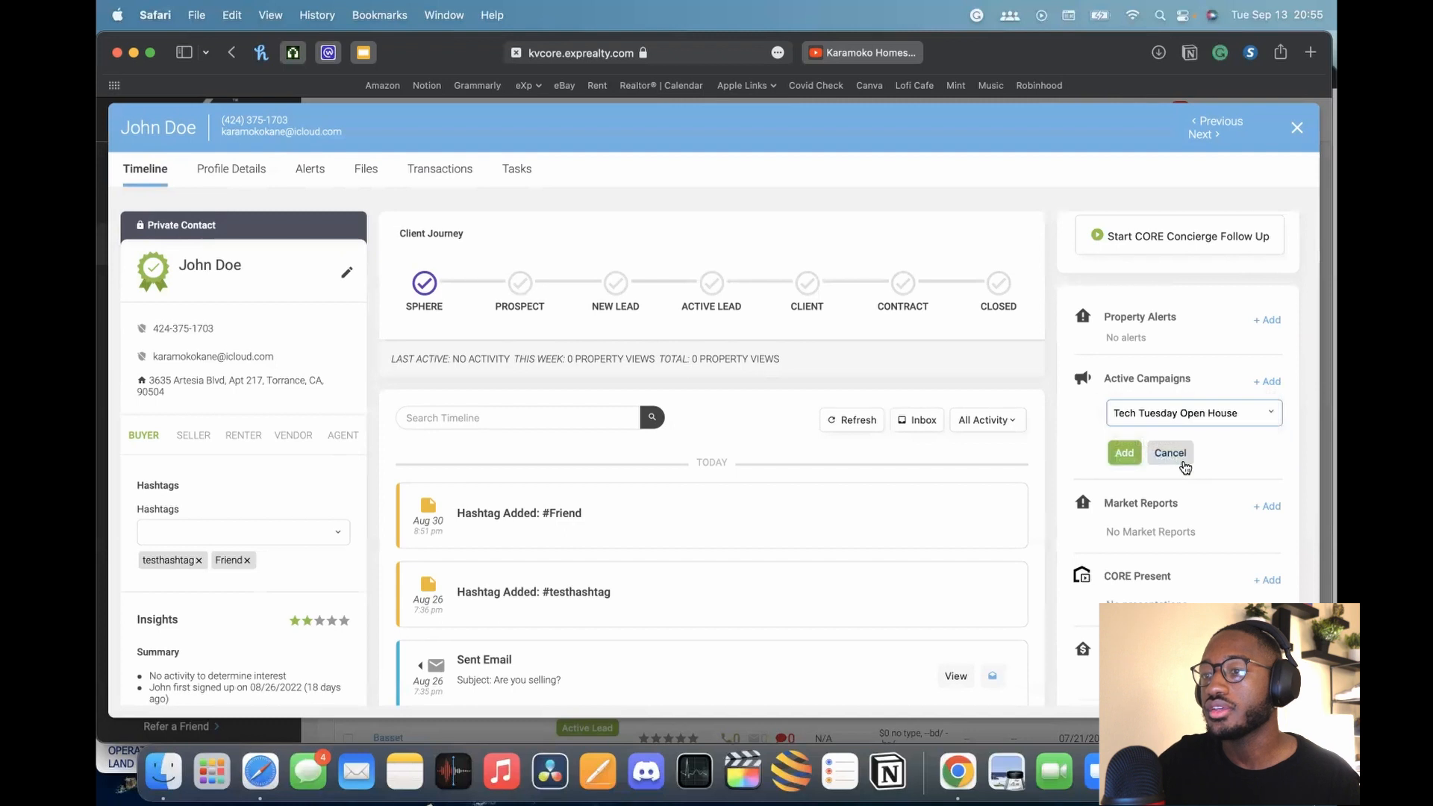
click(1124, 454)
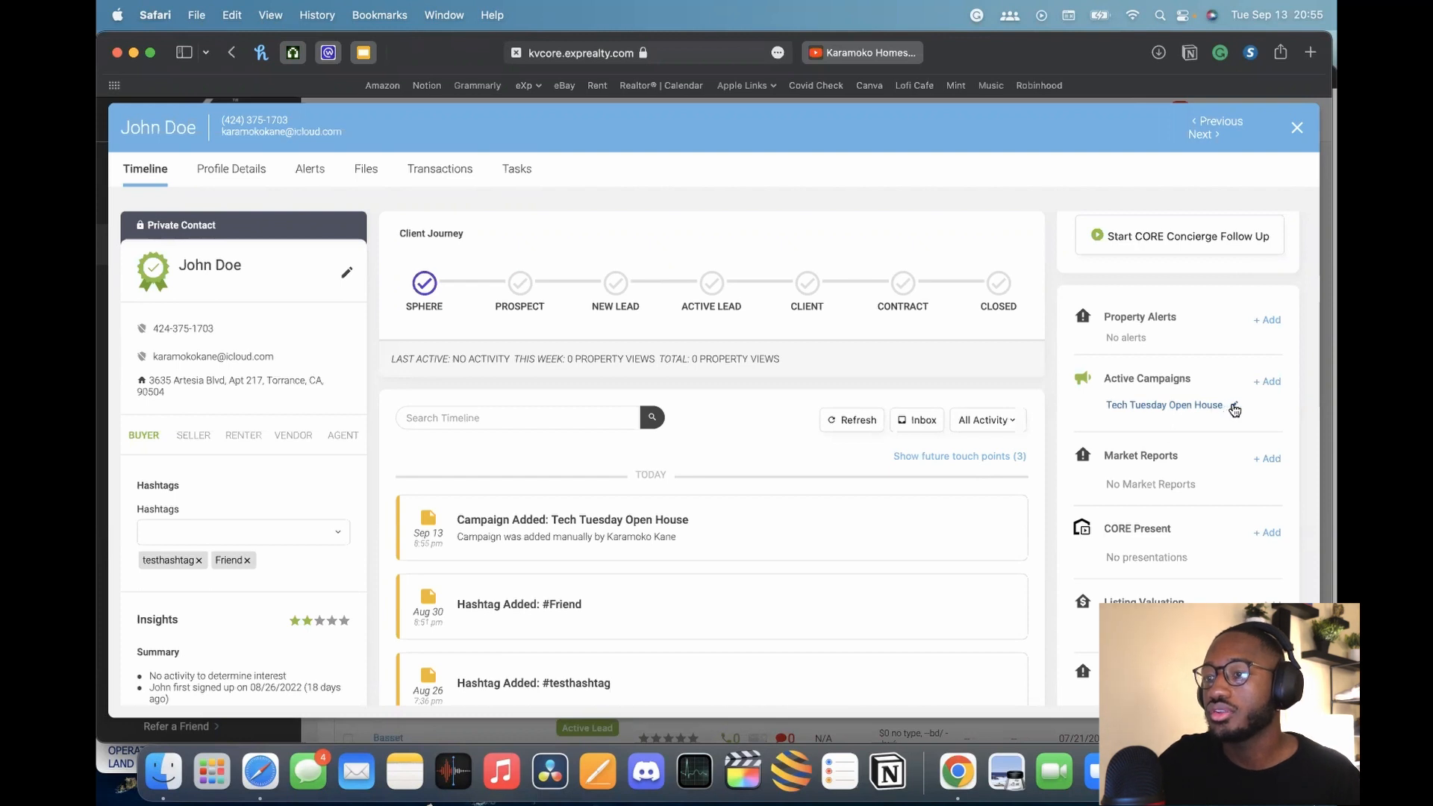
click(1235, 406)
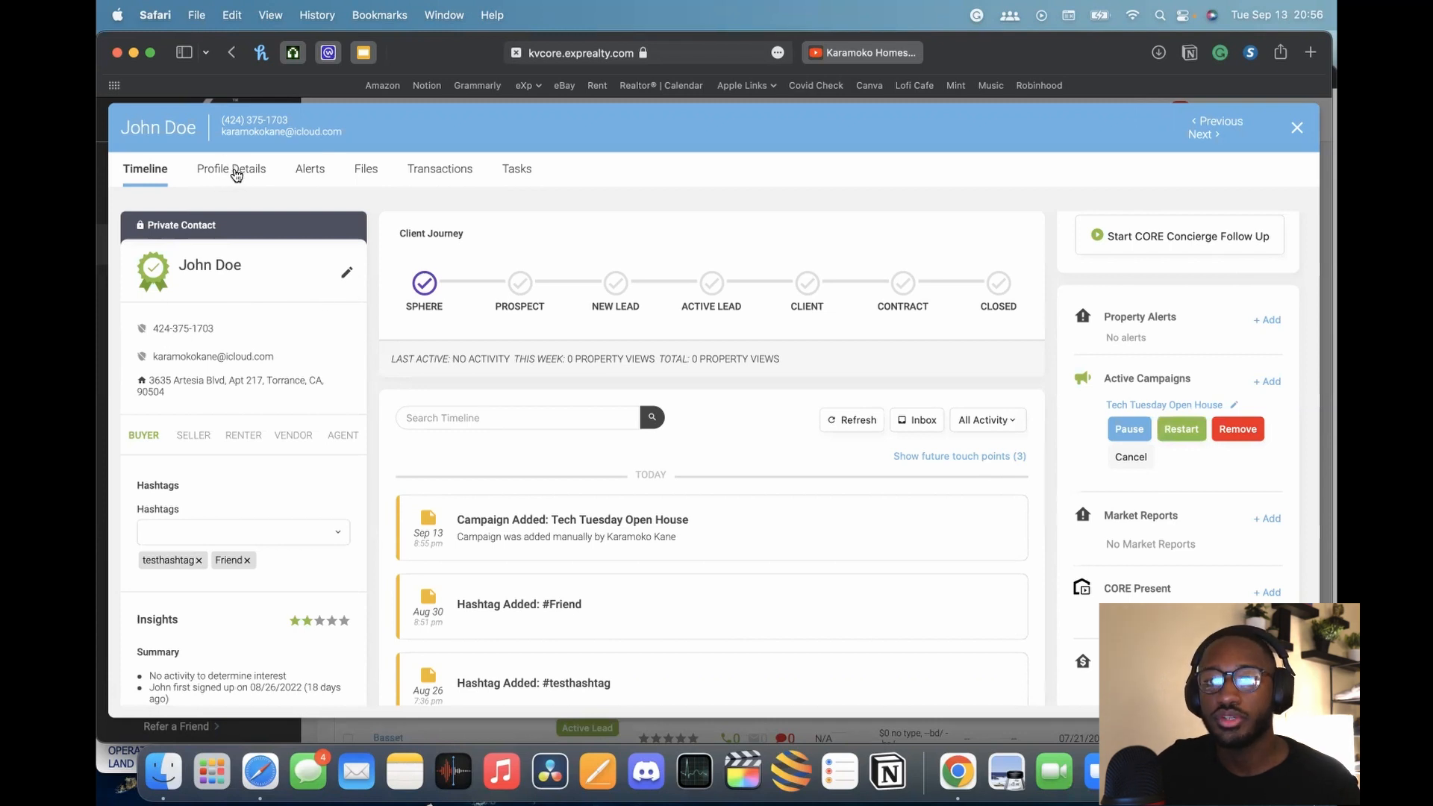
Check the contact's Profile Details, then remove Tech Tuesday Open House from its Timeline campaigns
click(234, 171)
scroll(251, 408, down, 2)
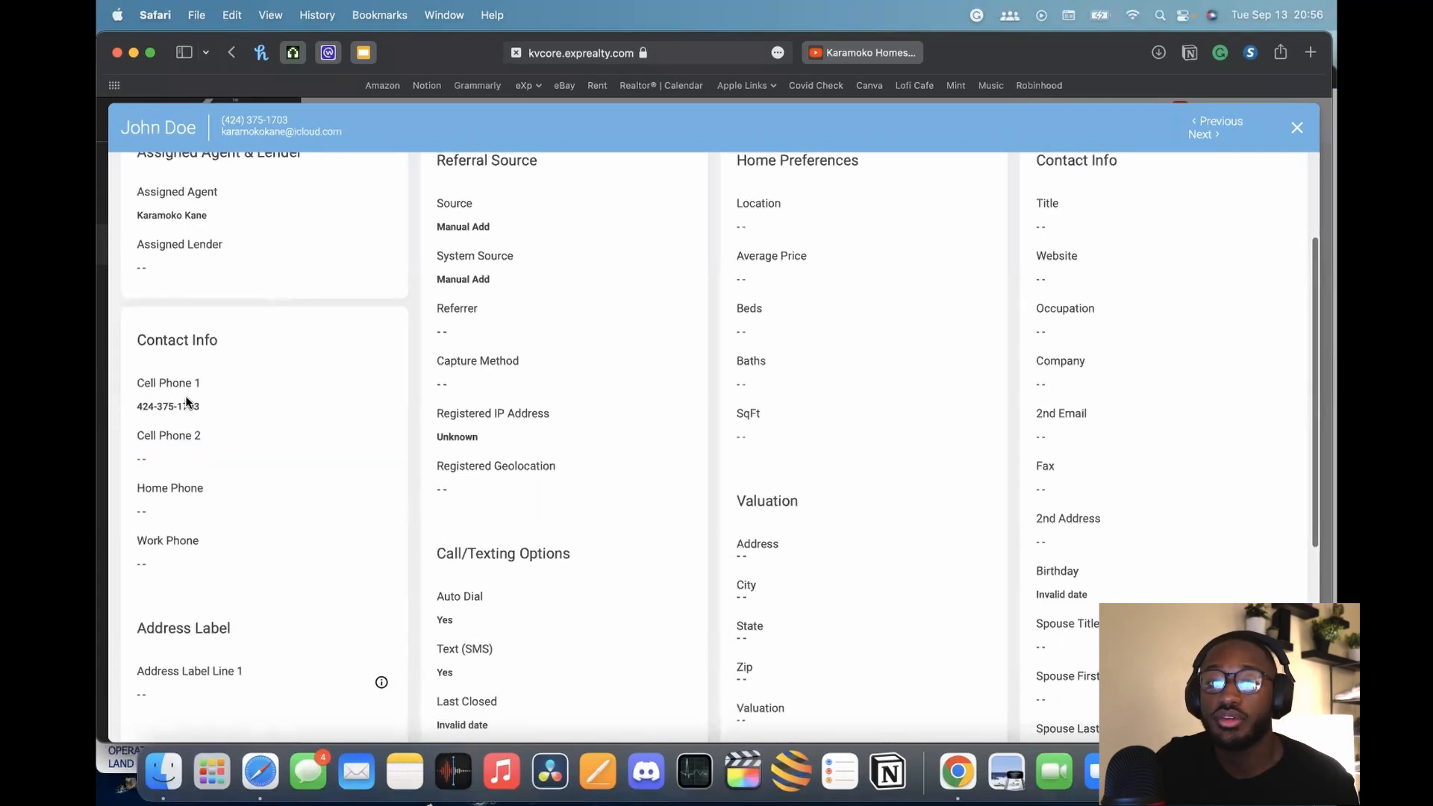
scroll(202, 378, up, 1)
scroll(202, 377, up, 2)
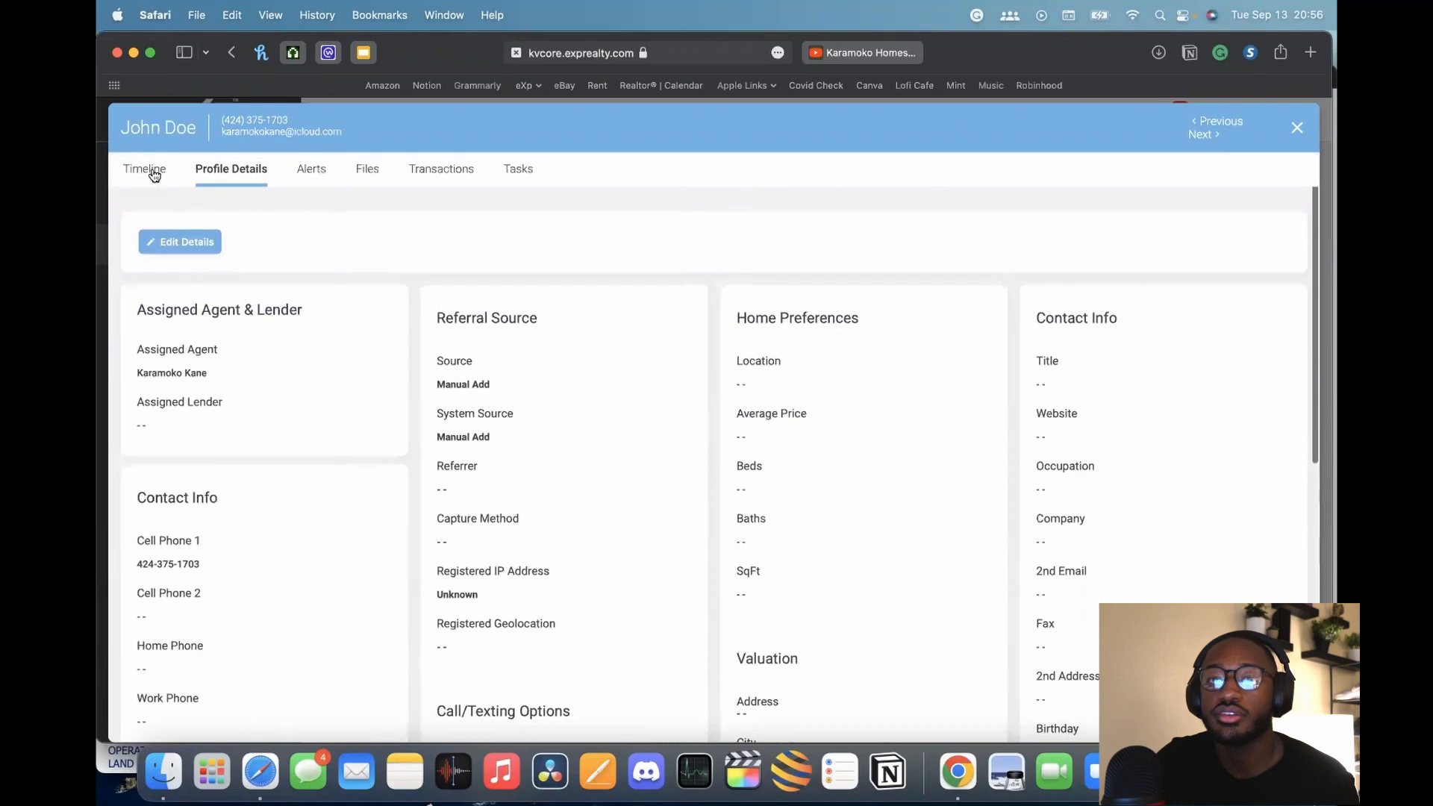
click(154, 173)
scroll(1132, 474, down, 3)
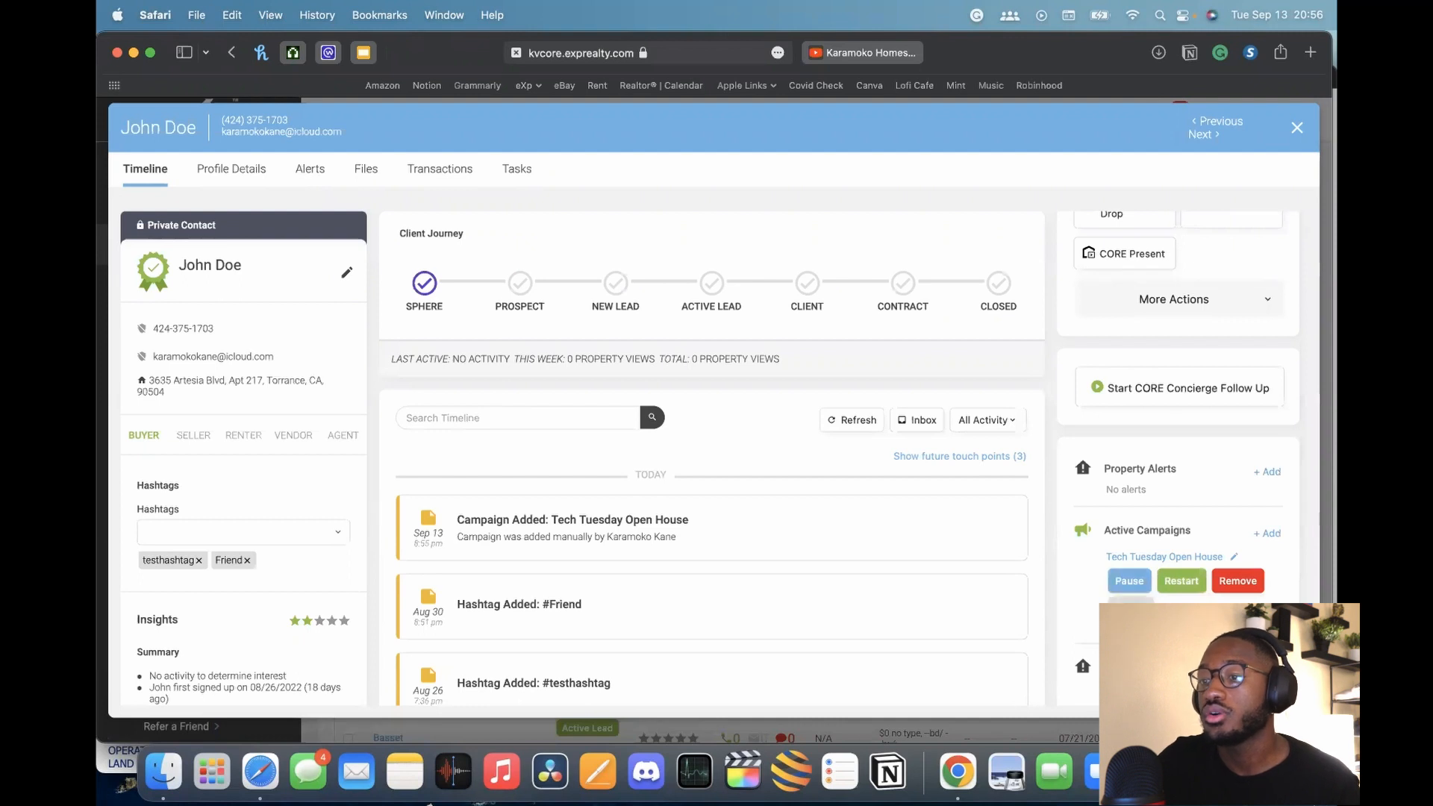
click(1238, 582)
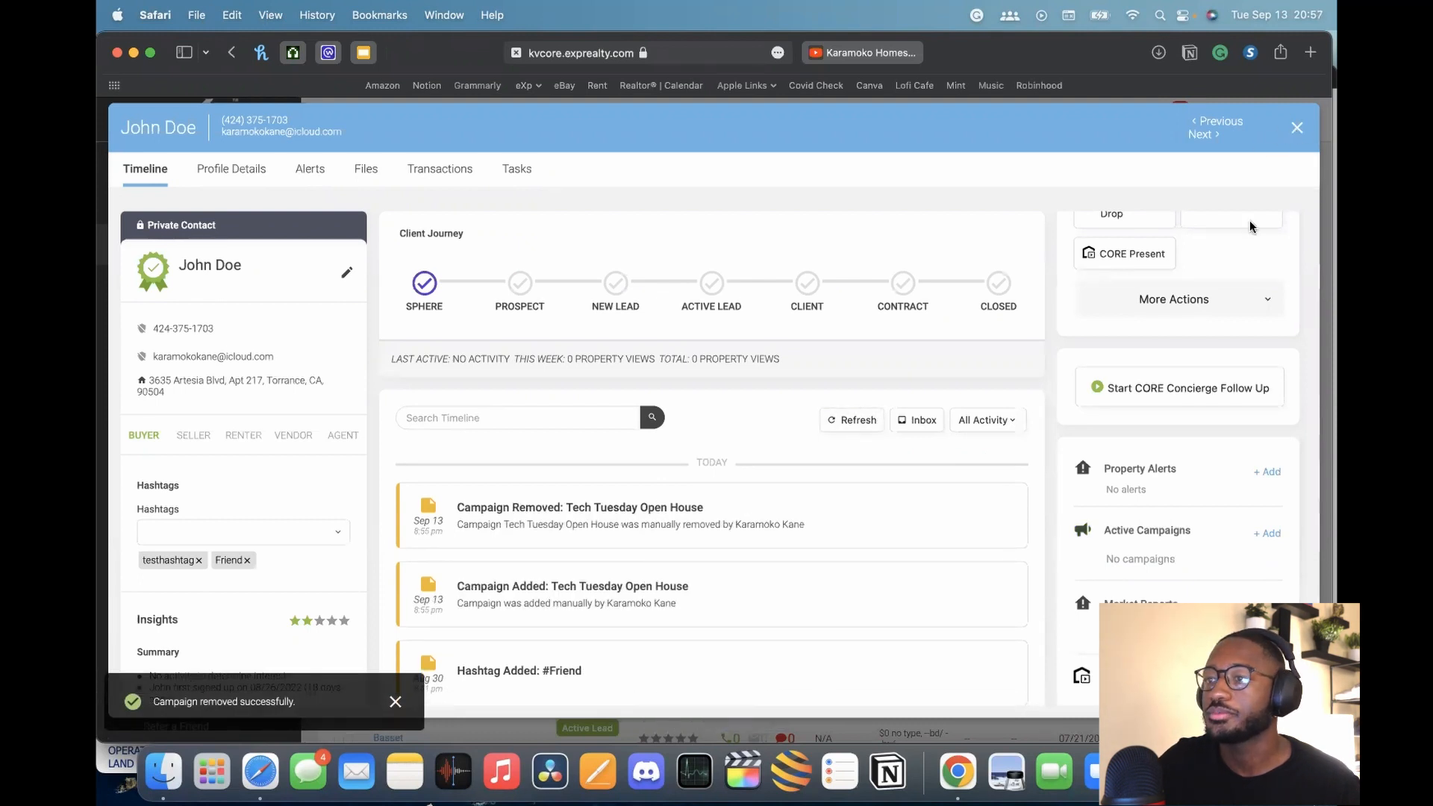
Close the contact record and go to Marketing > Smart Campaigns
click(1298, 131)
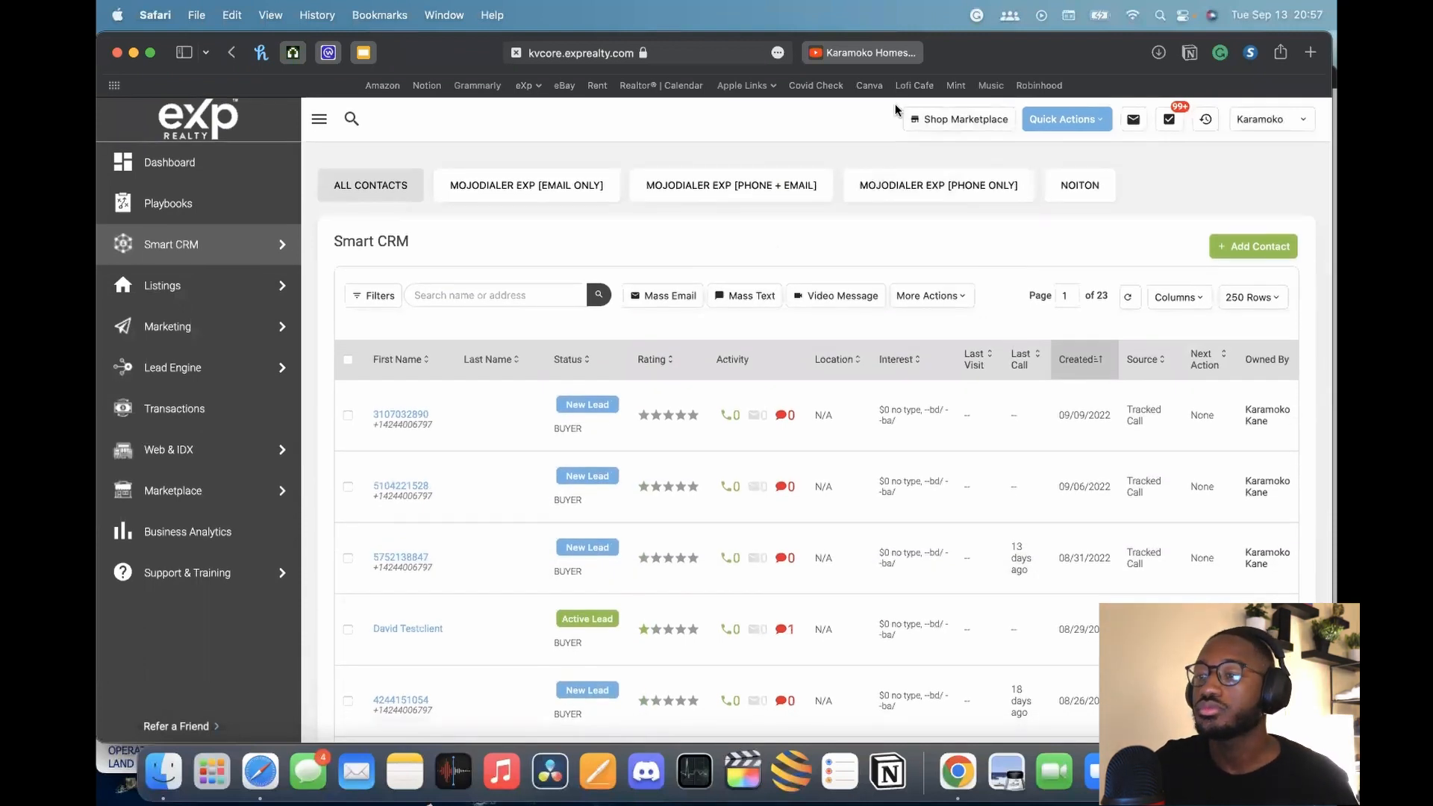
mouse_move(210, 336)
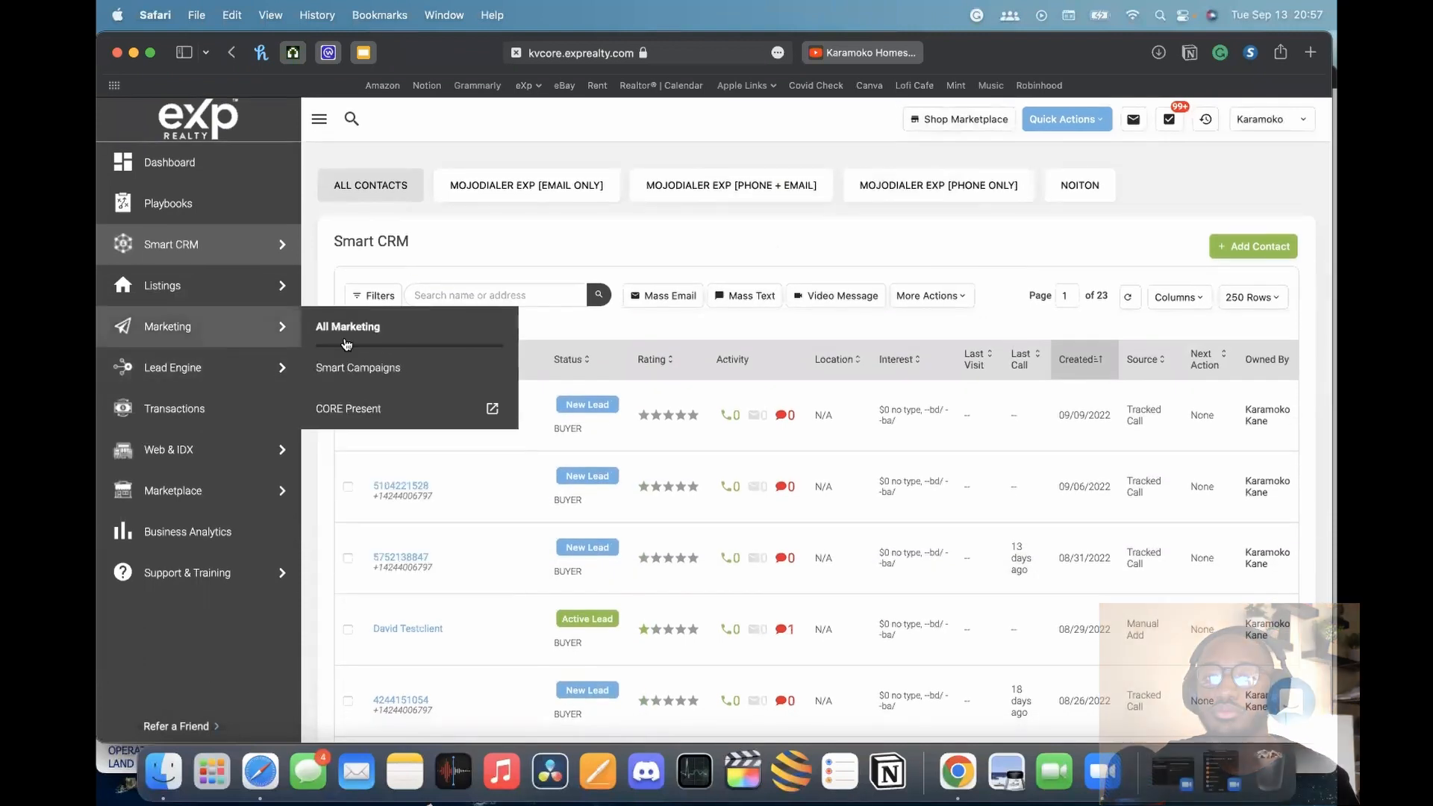
click(359, 369)
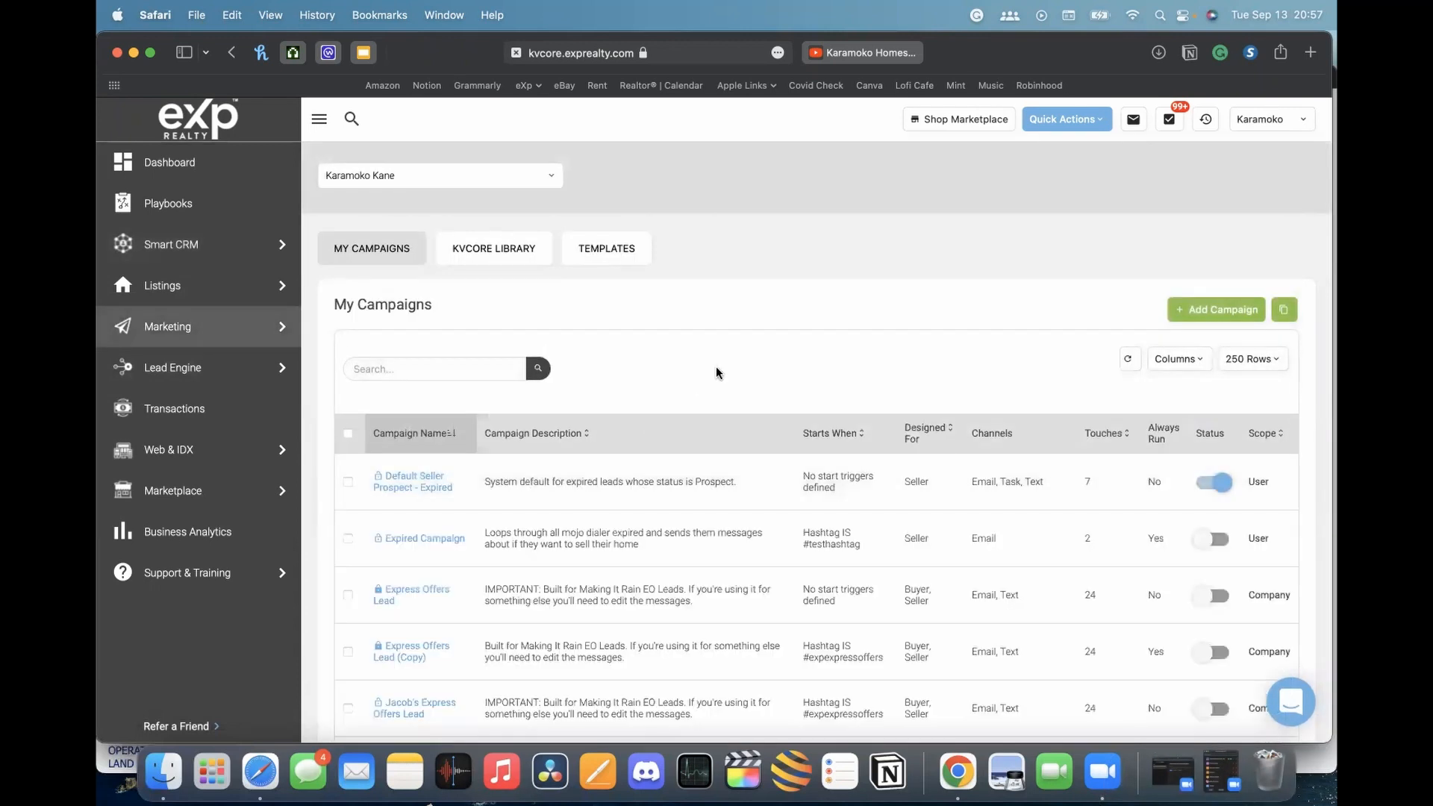
scroll(720, 371, down, 5)
scroll(726, 369, down, 3)
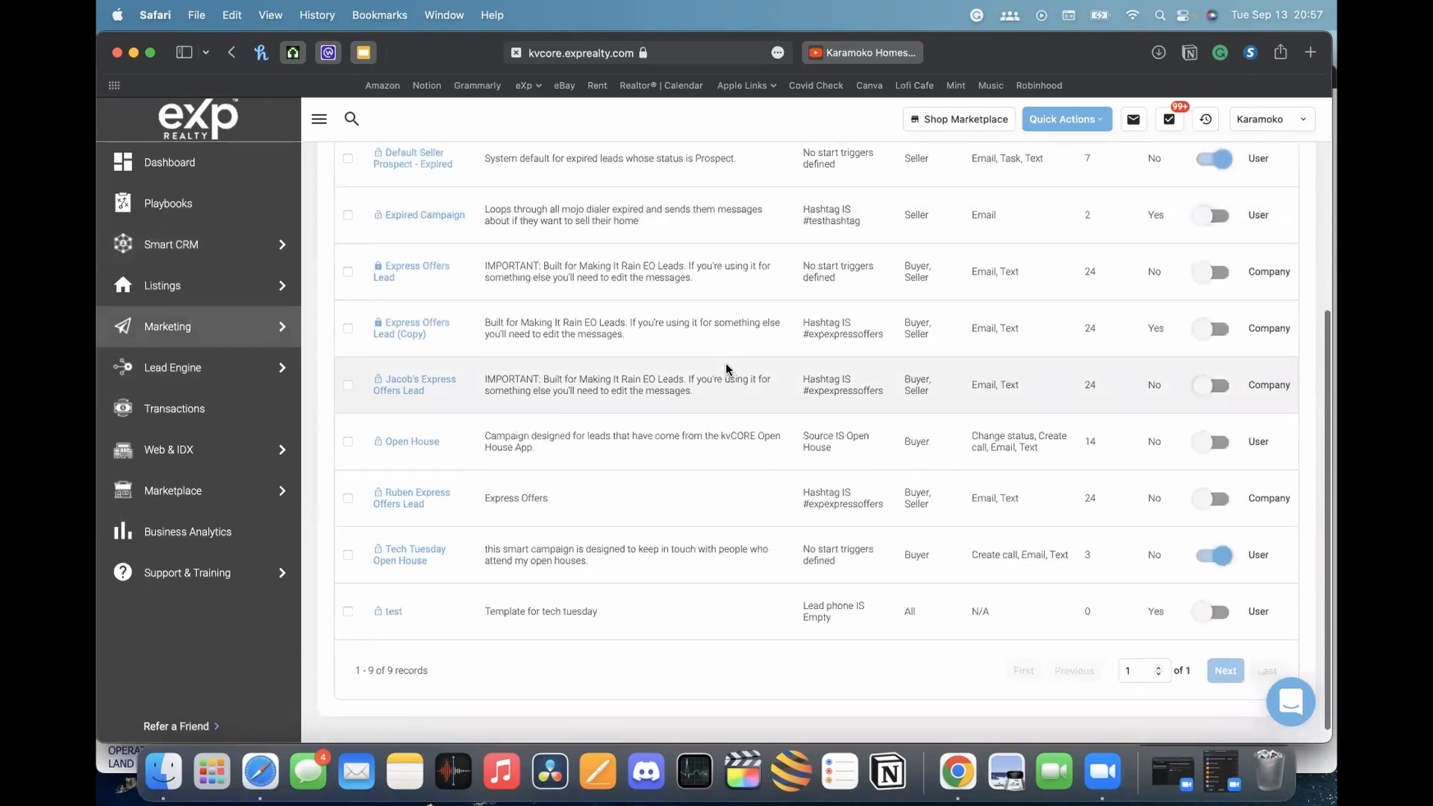
scroll(726, 369, up, 6)
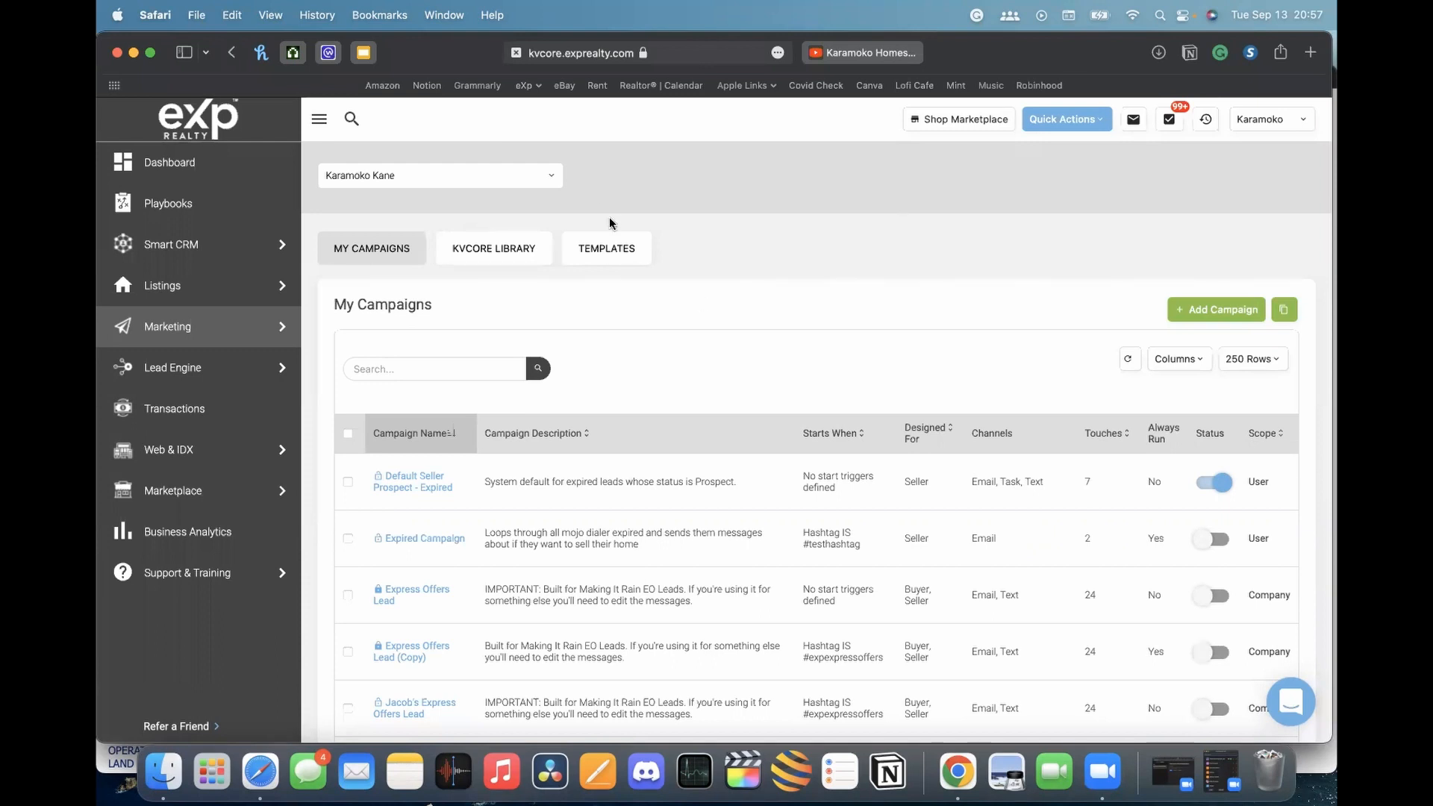
Switch from the kvCORE Library tab to the Templates tab listing saved email templates
click(476, 257)
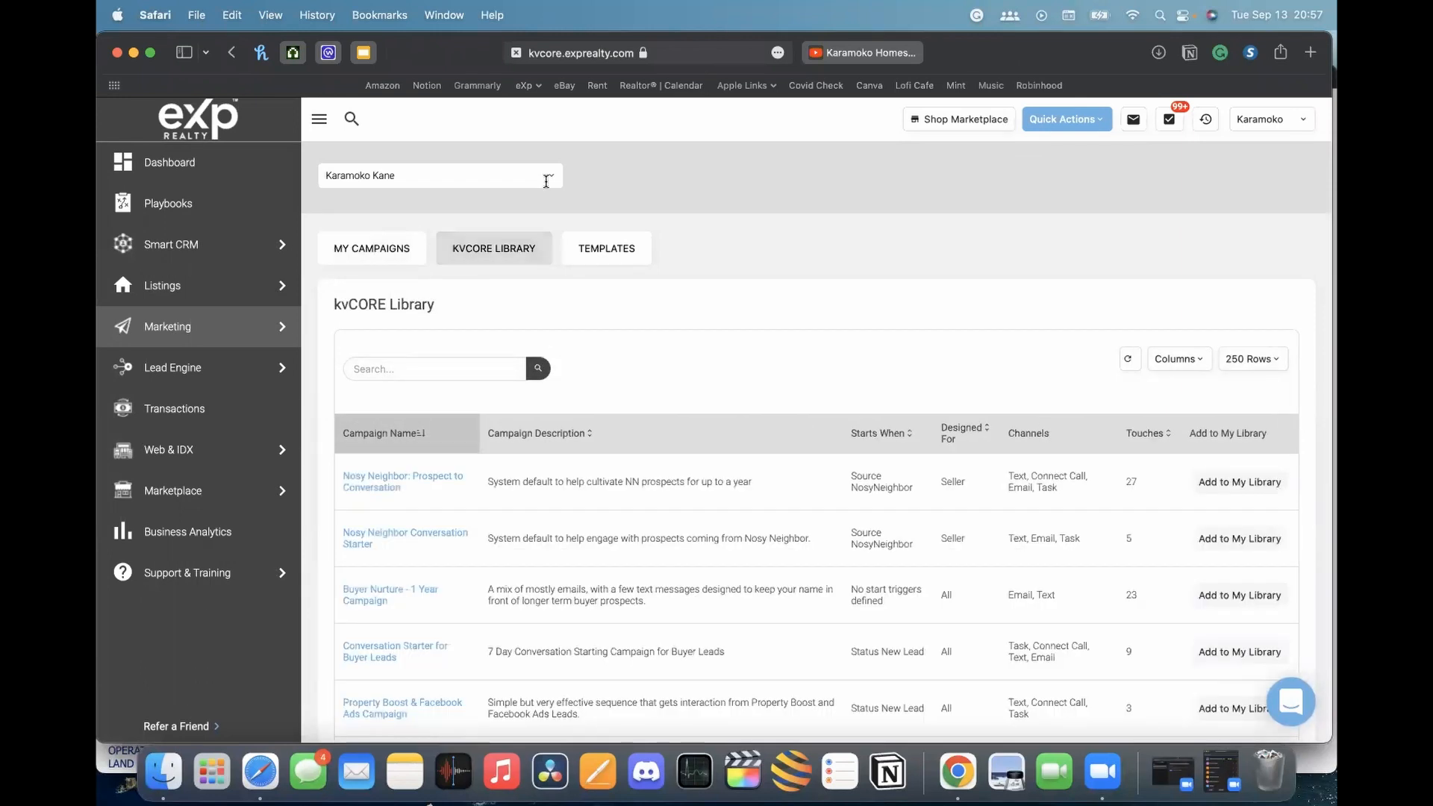
click(609, 249)
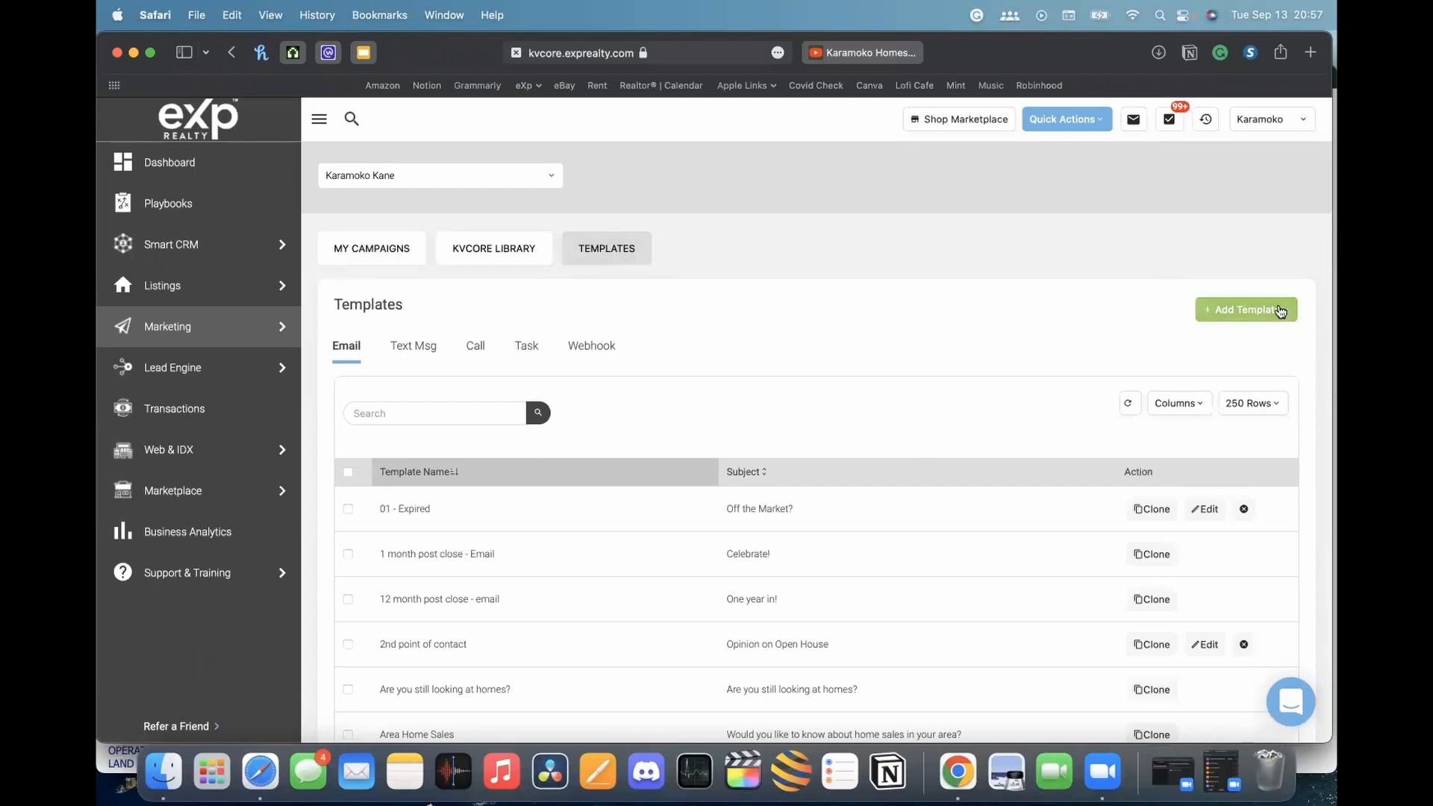
Choose Text Template from the Add Template menu to start a new SMS template
click(1229, 313)
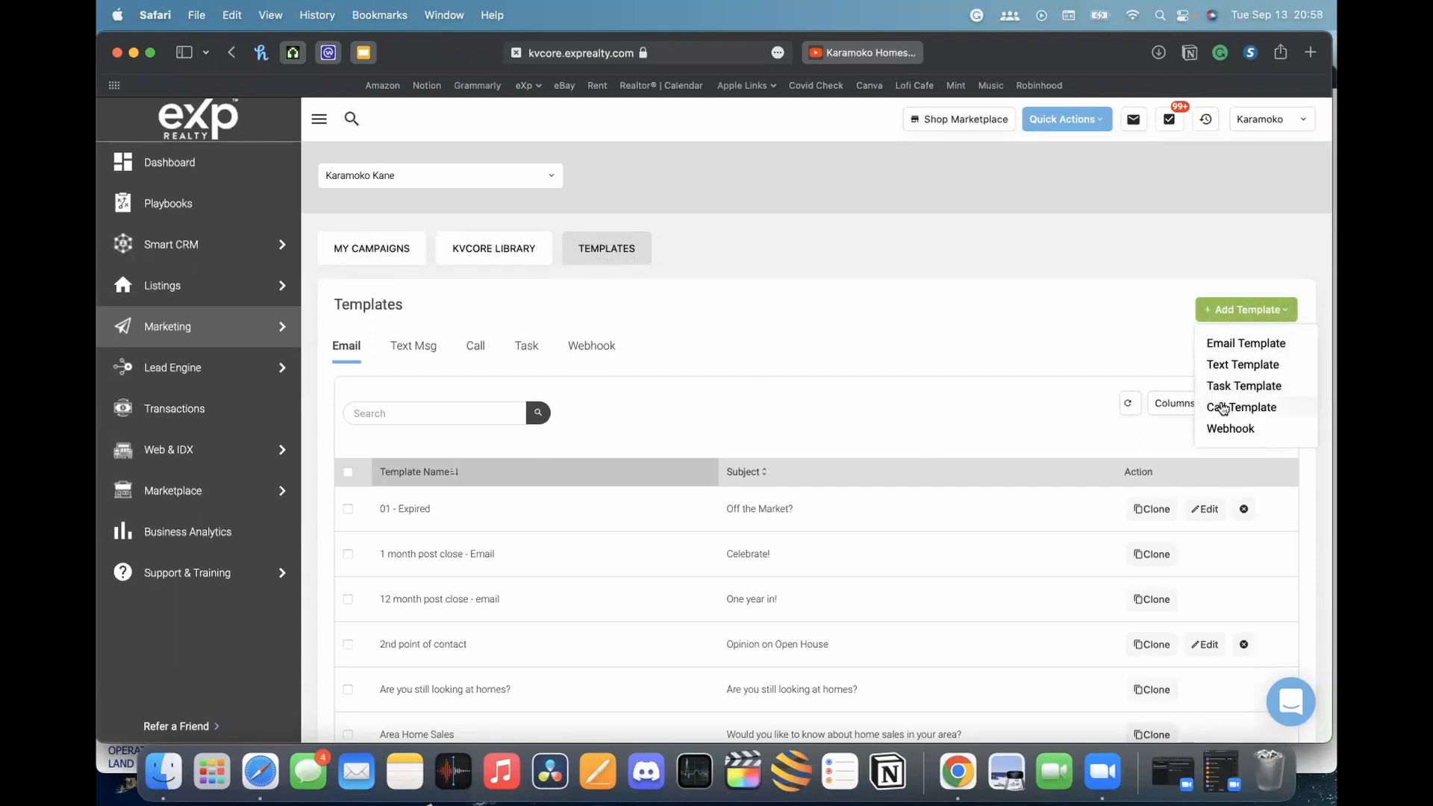
click(993, 253)
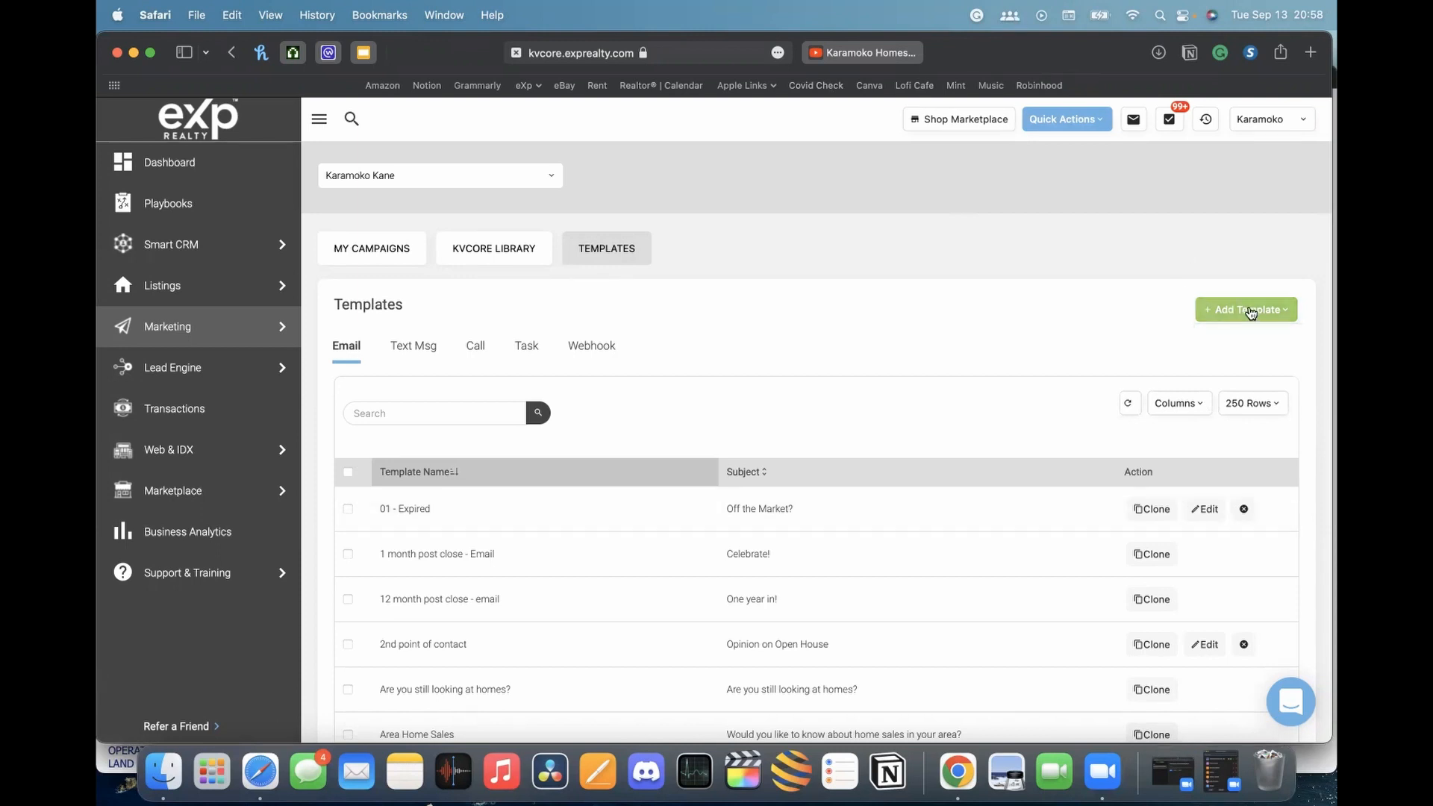
click(1270, 310)
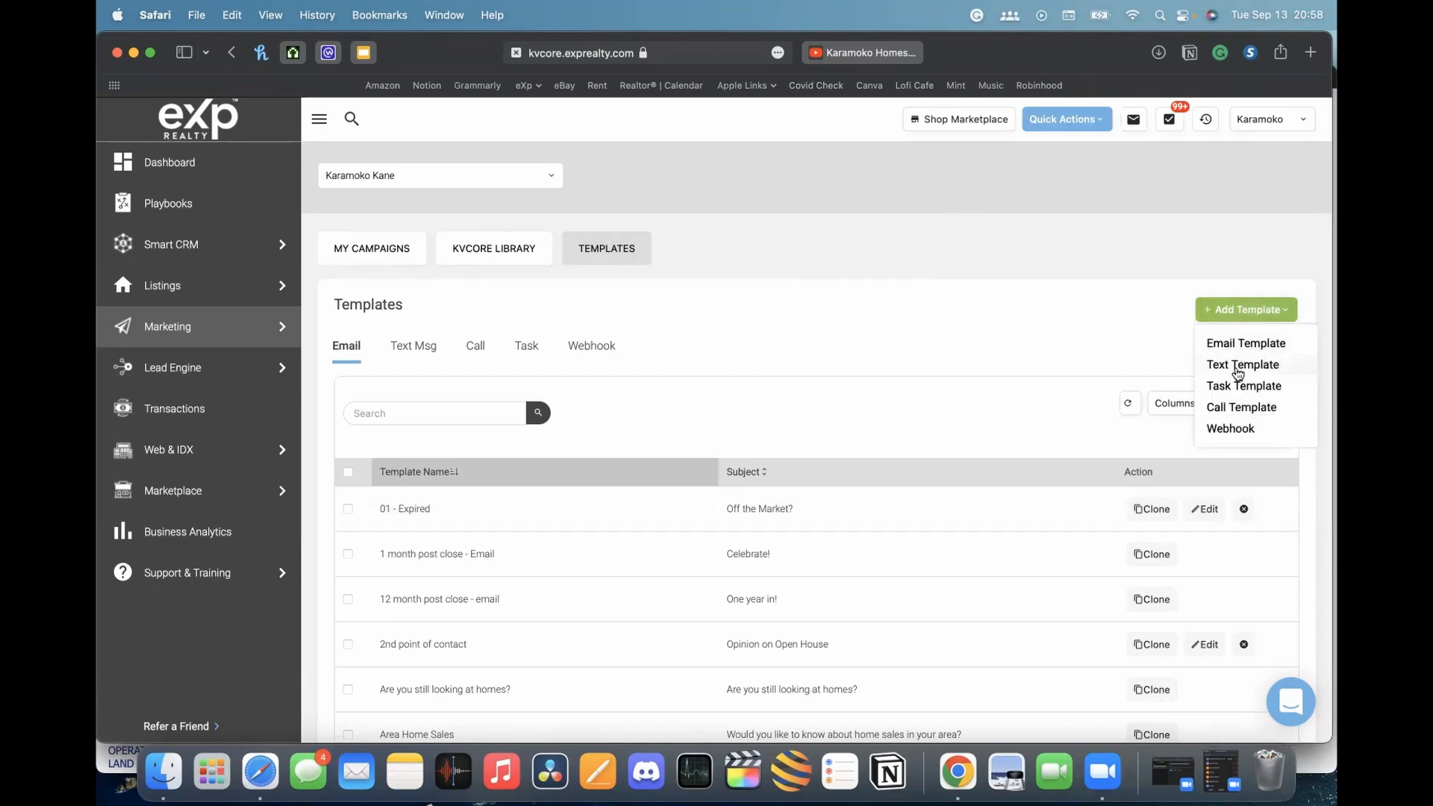
click(1239, 366)
Name it 'This is just a test' with content 'This is a text template that I can reuse {lead_first_name}'
click(330, 329)
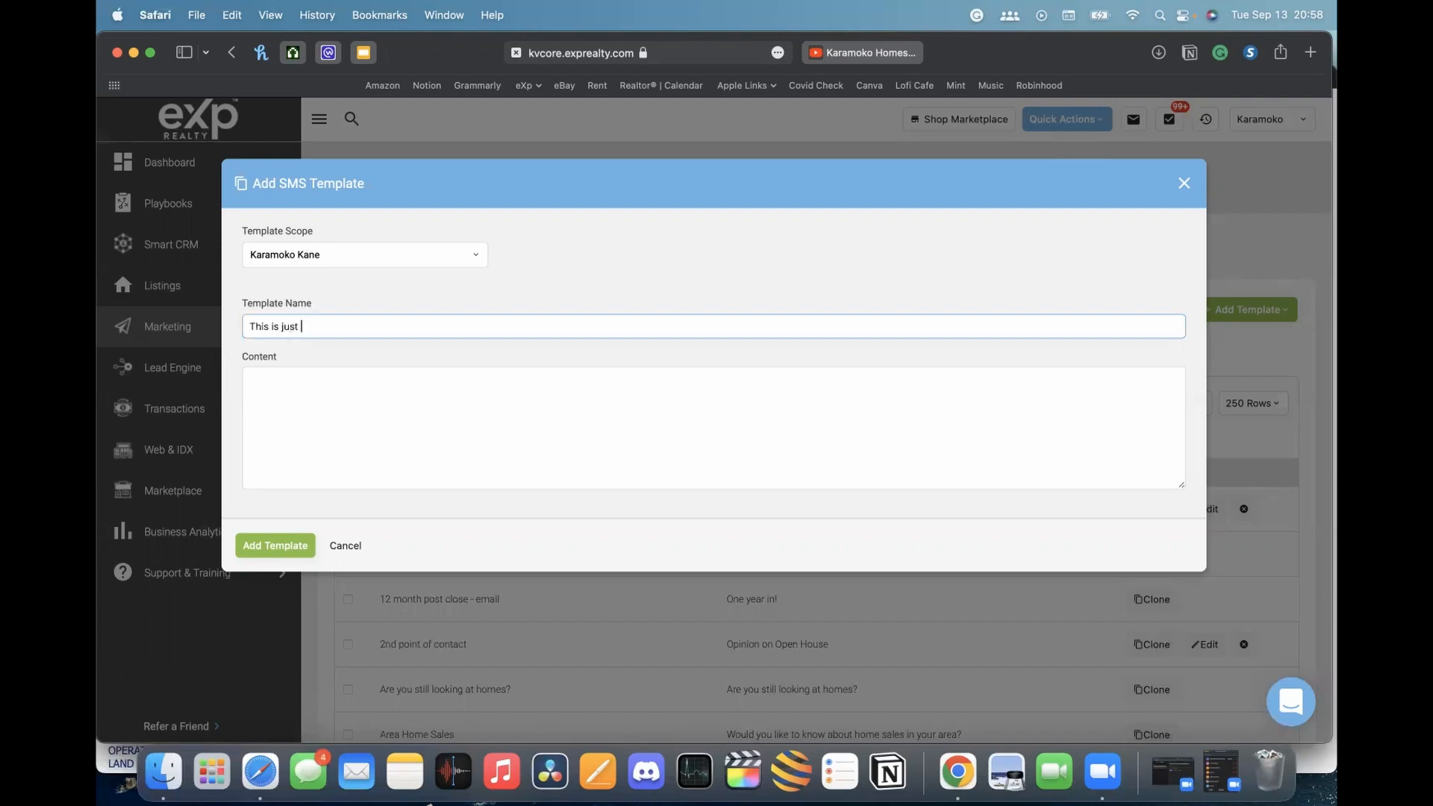
click(358, 448)
text(Th)
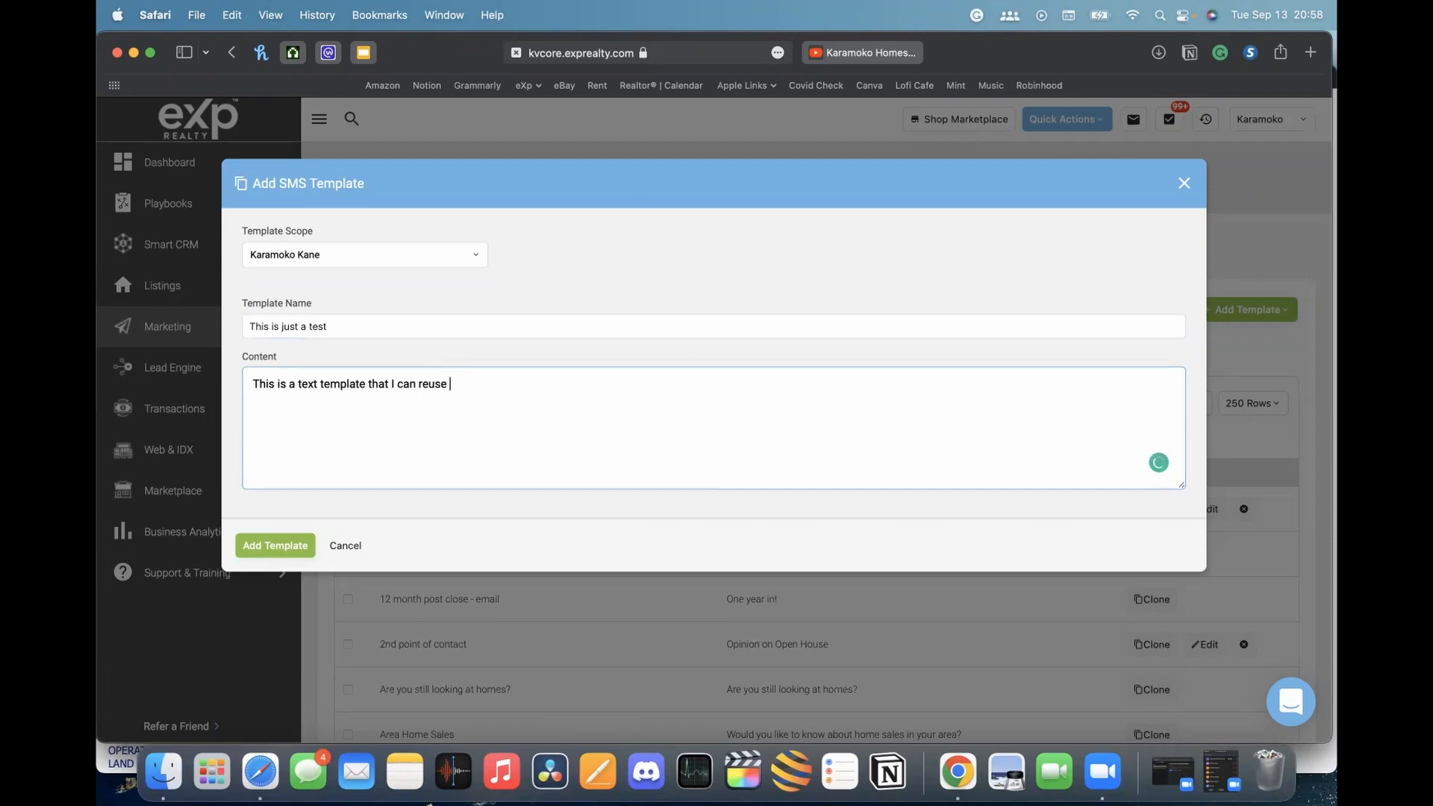
text({)
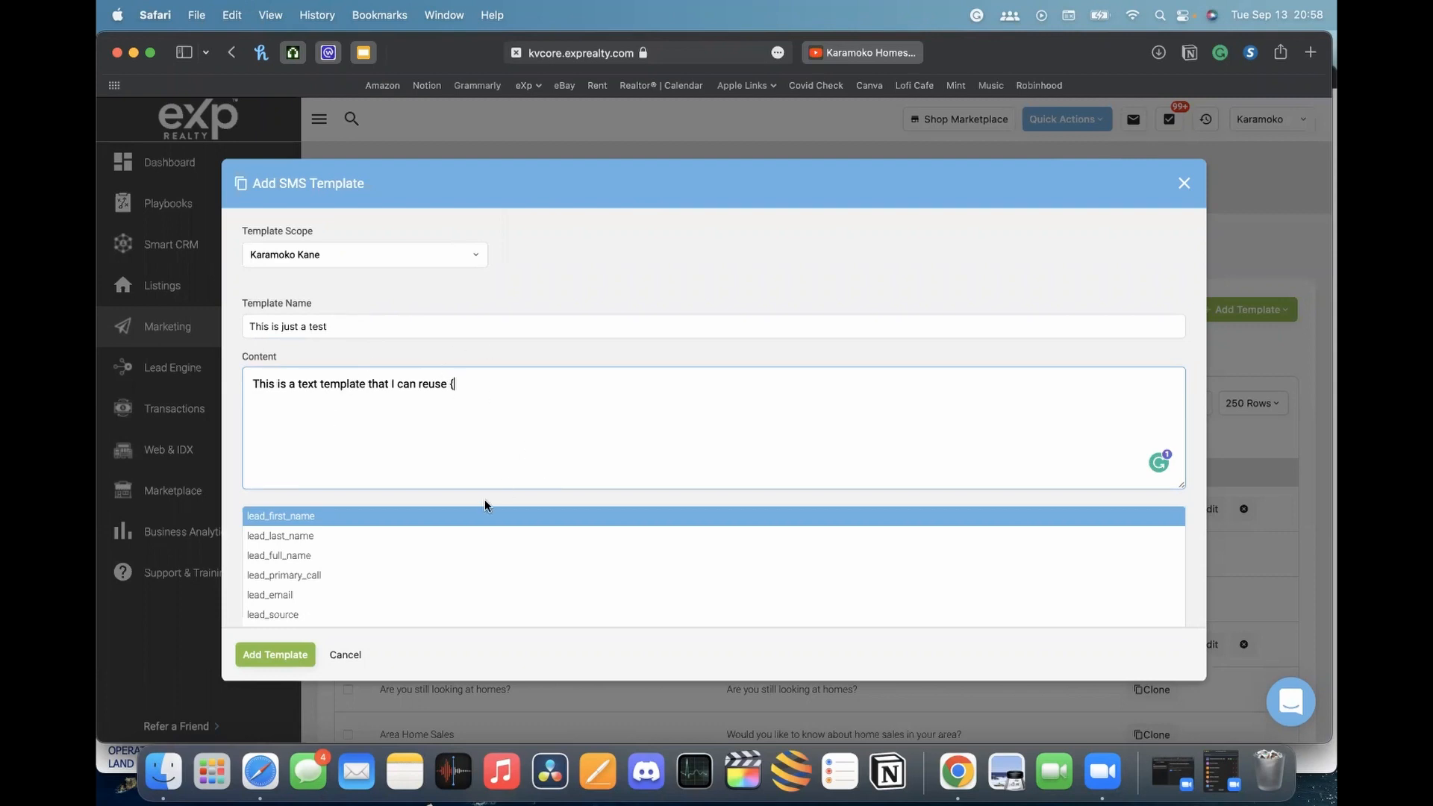
scroll(341, 561, down, 1)
scroll(341, 561, down, 2)
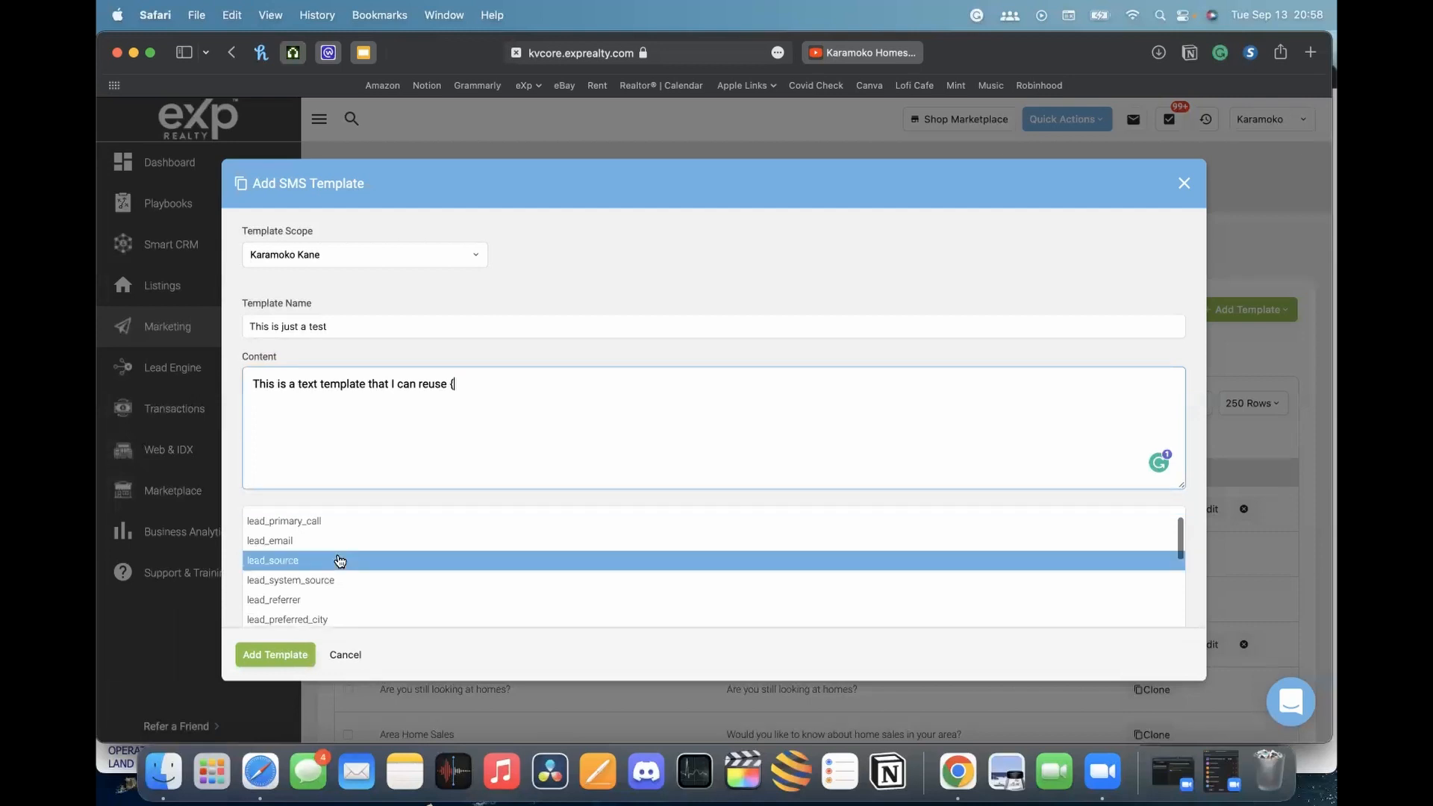
scroll(345, 559, up, 1)
scroll(342, 557, up, 2)
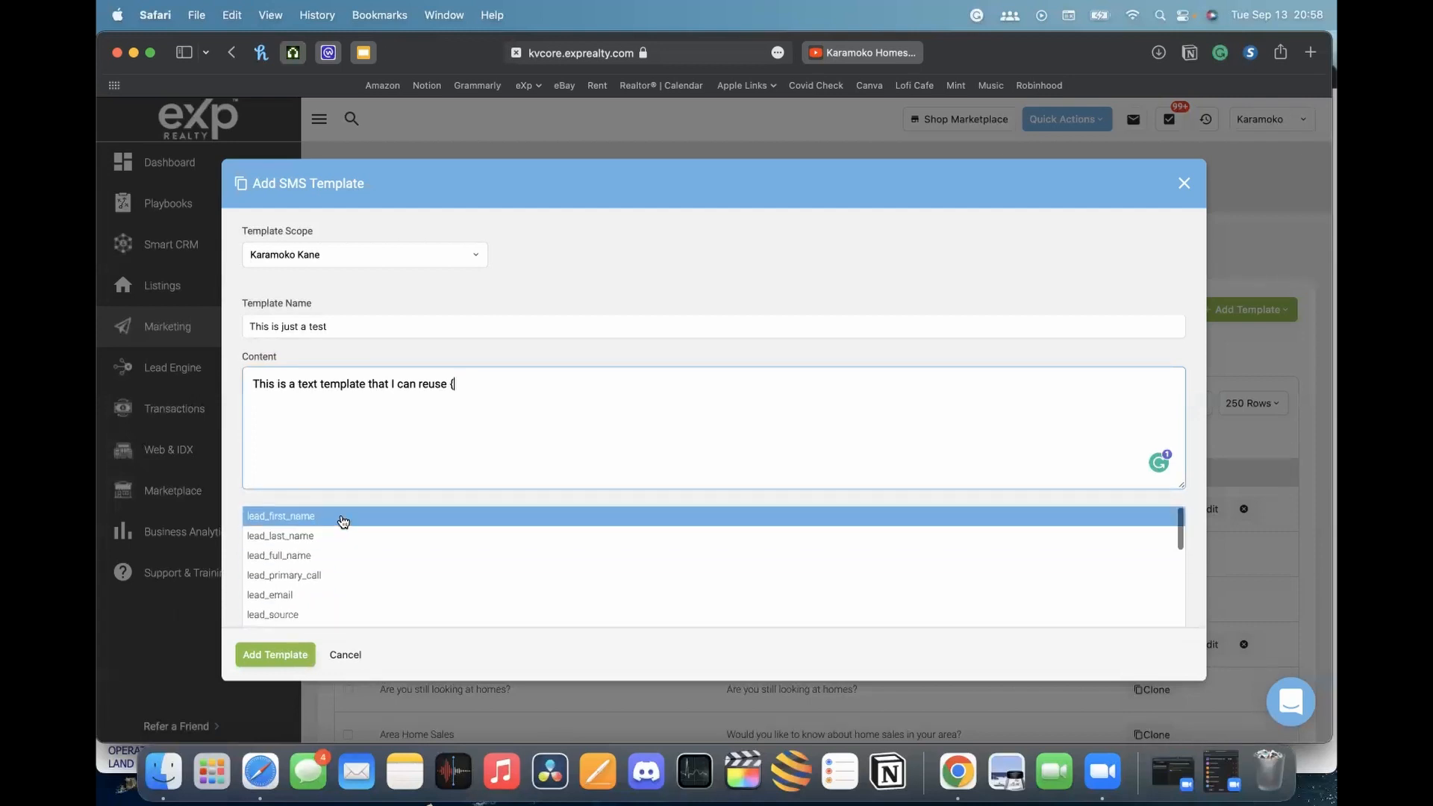
click(340, 517)
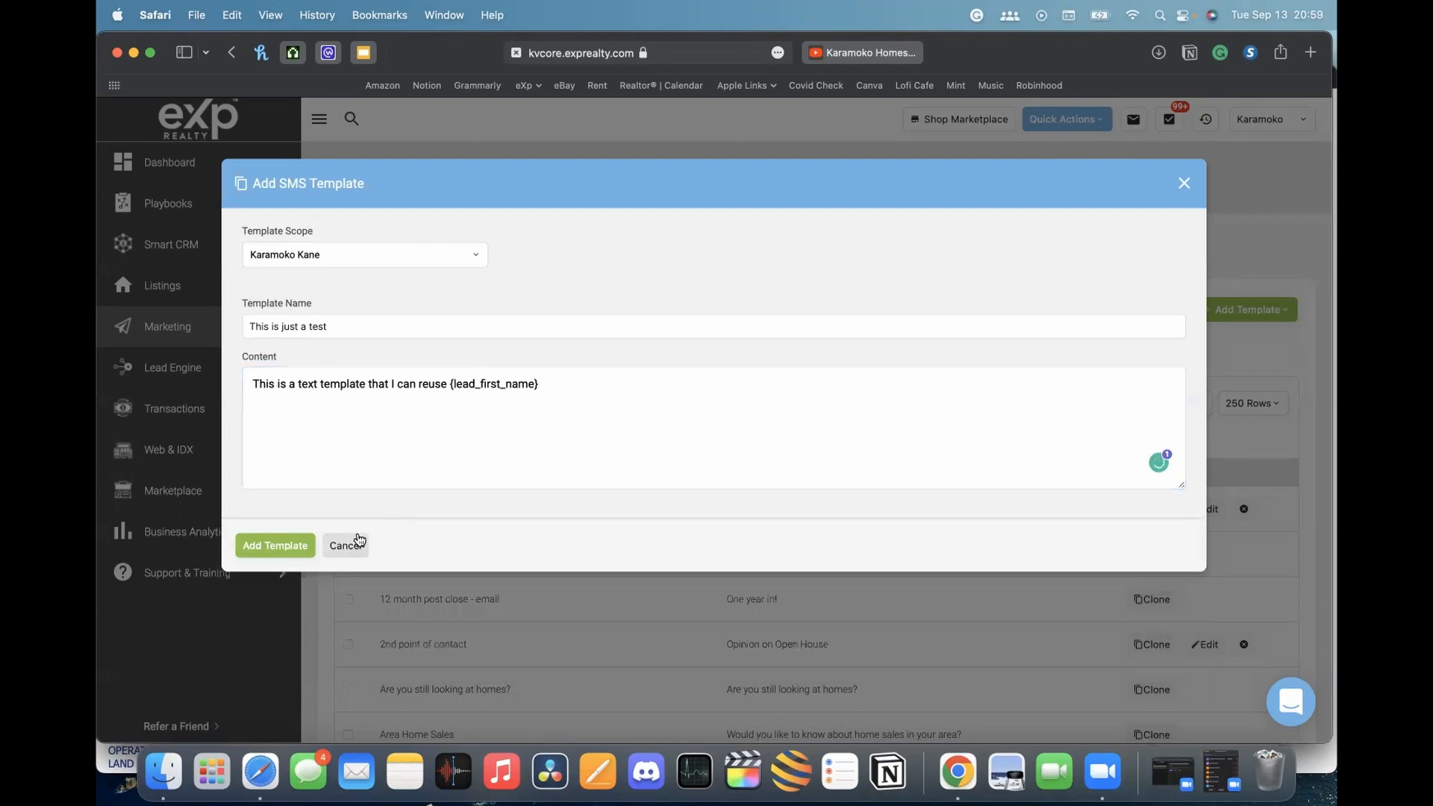
Save the SMS template and scroll through the refreshed Templates list
click(273, 548)
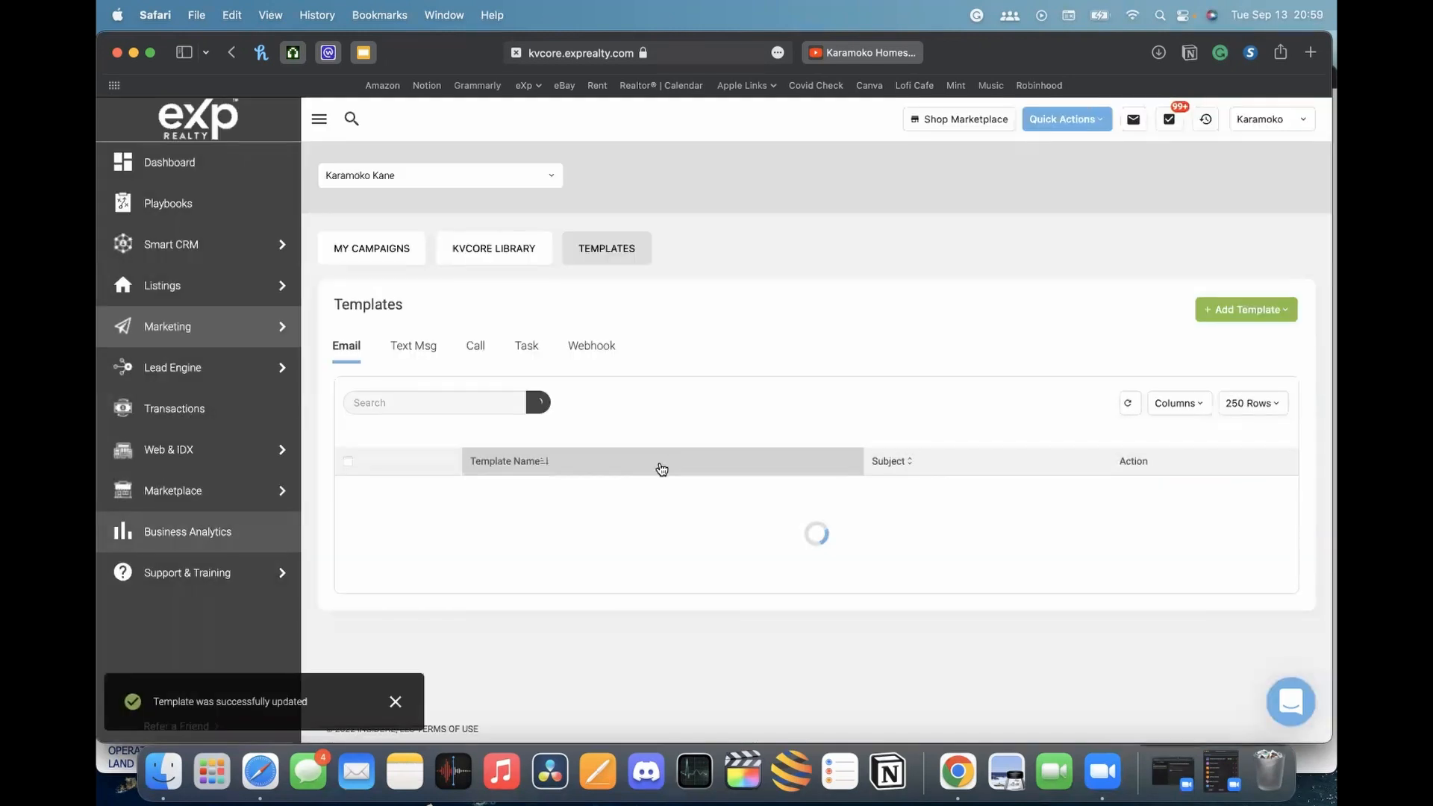
scroll(733, 392, down, 1)
scroll(732, 392, down, 10)
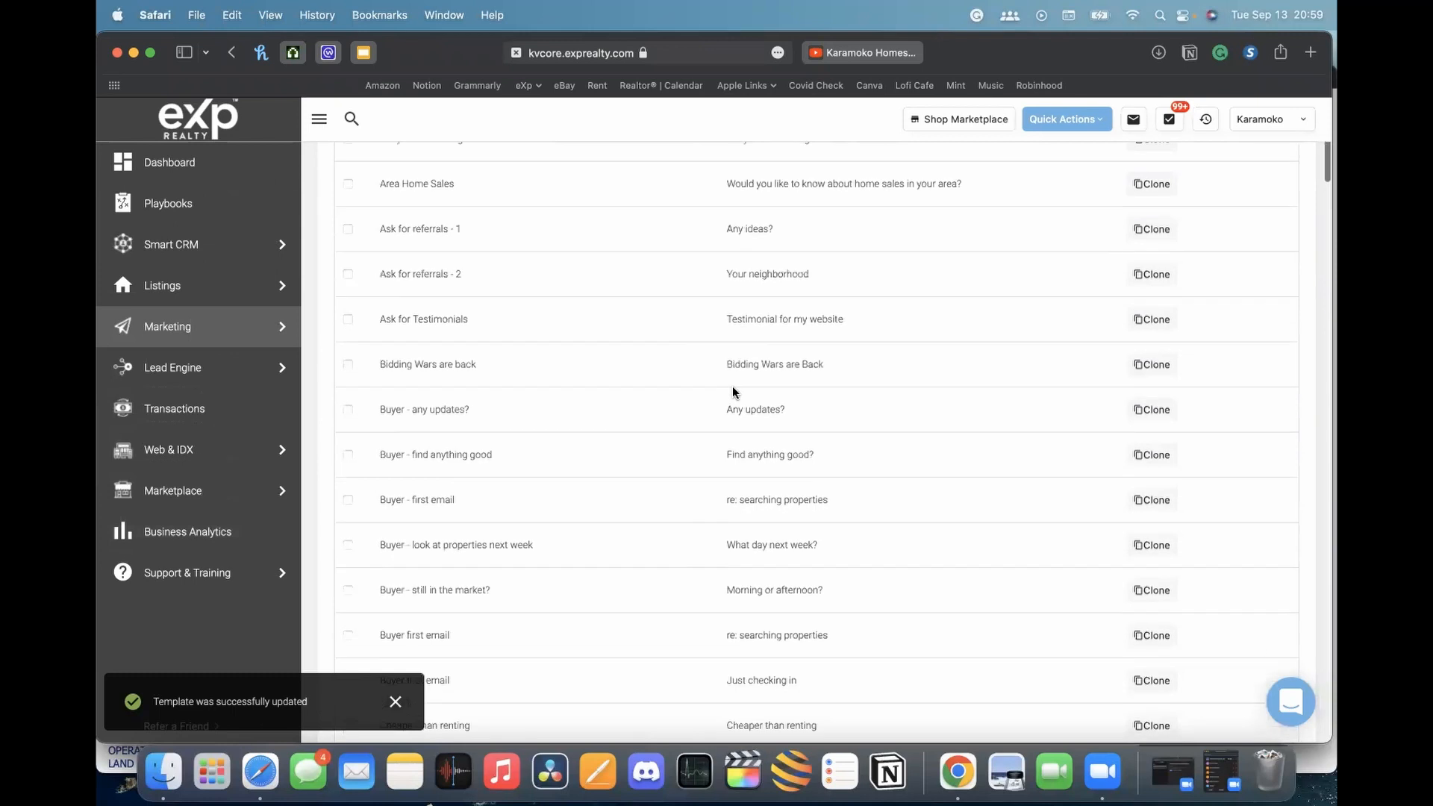
scroll(732, 392, up, 8)
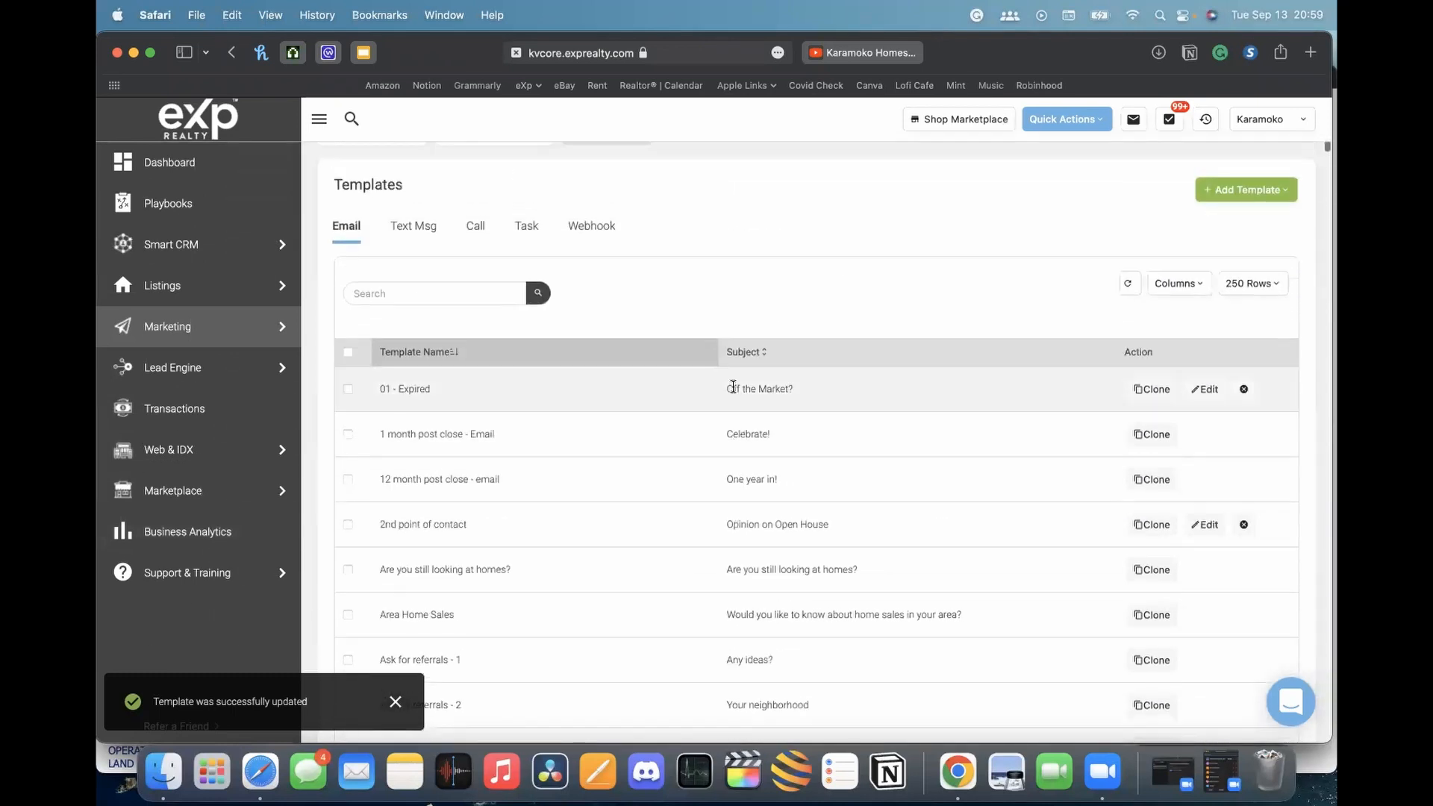
scroll(612, 508, down, 5)
scroll(612, 513, down, 5)
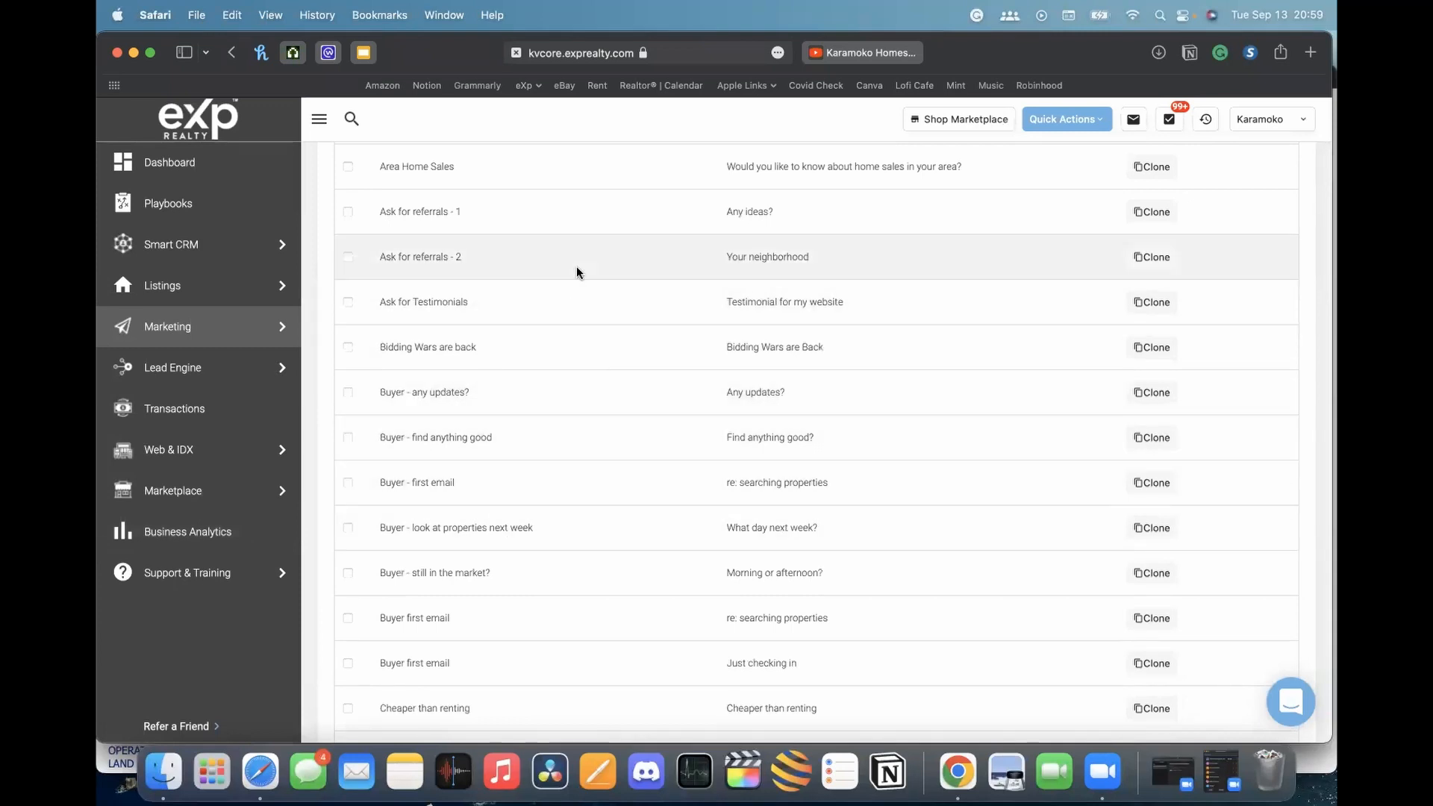
scroll(577, 272, up, 10)
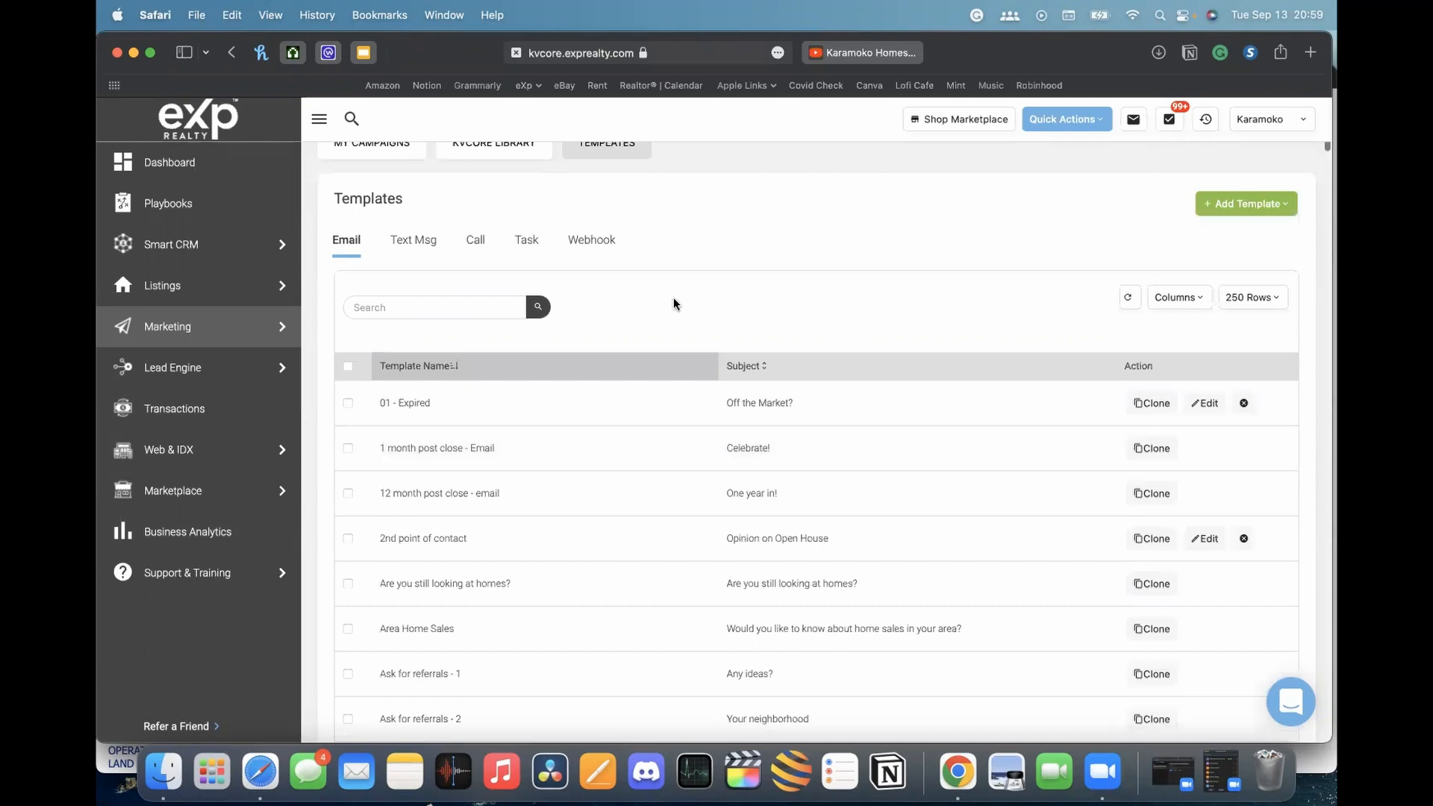
scroll(640, 295, up, 3)
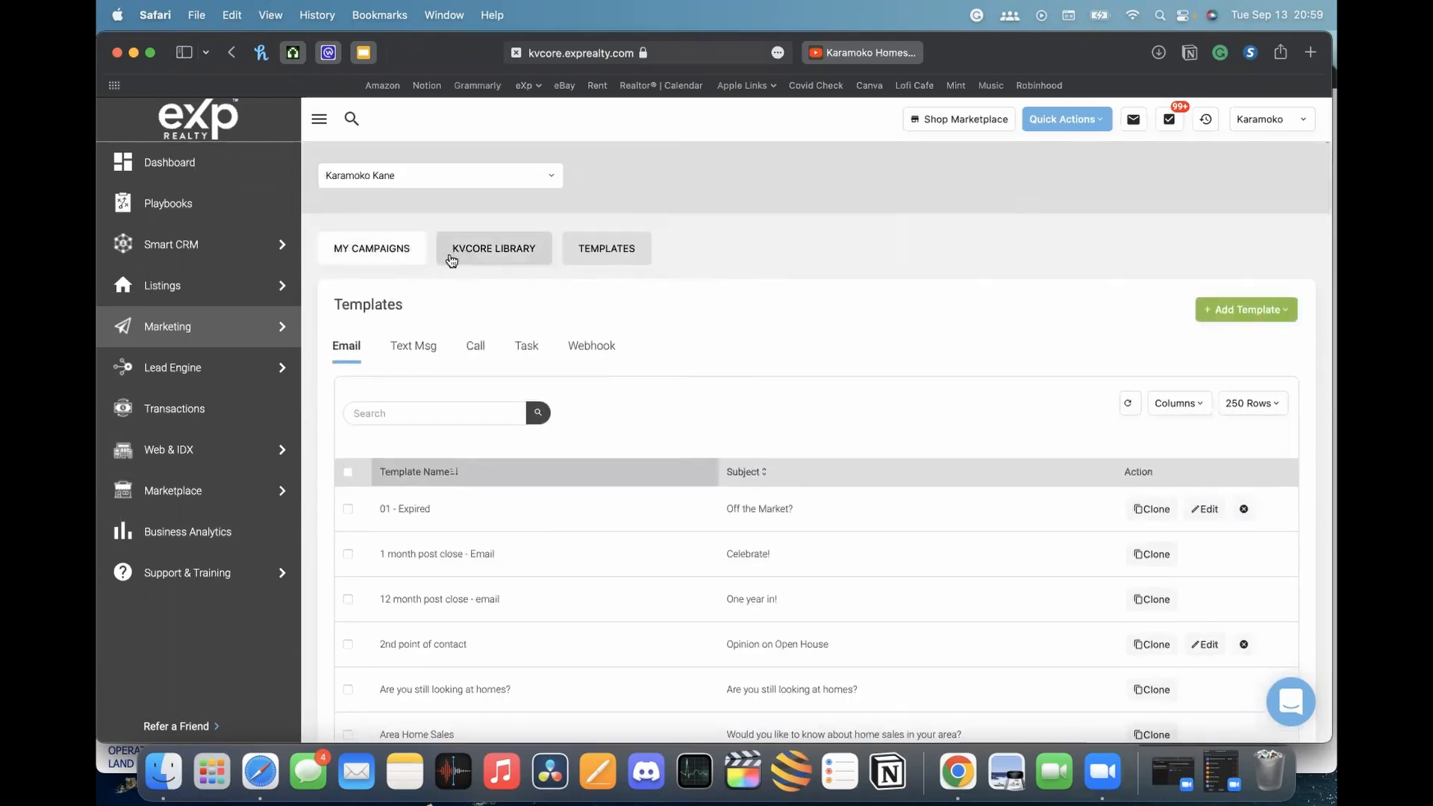
Return to the My Campaigns list and scroll down it
click(354, 248)
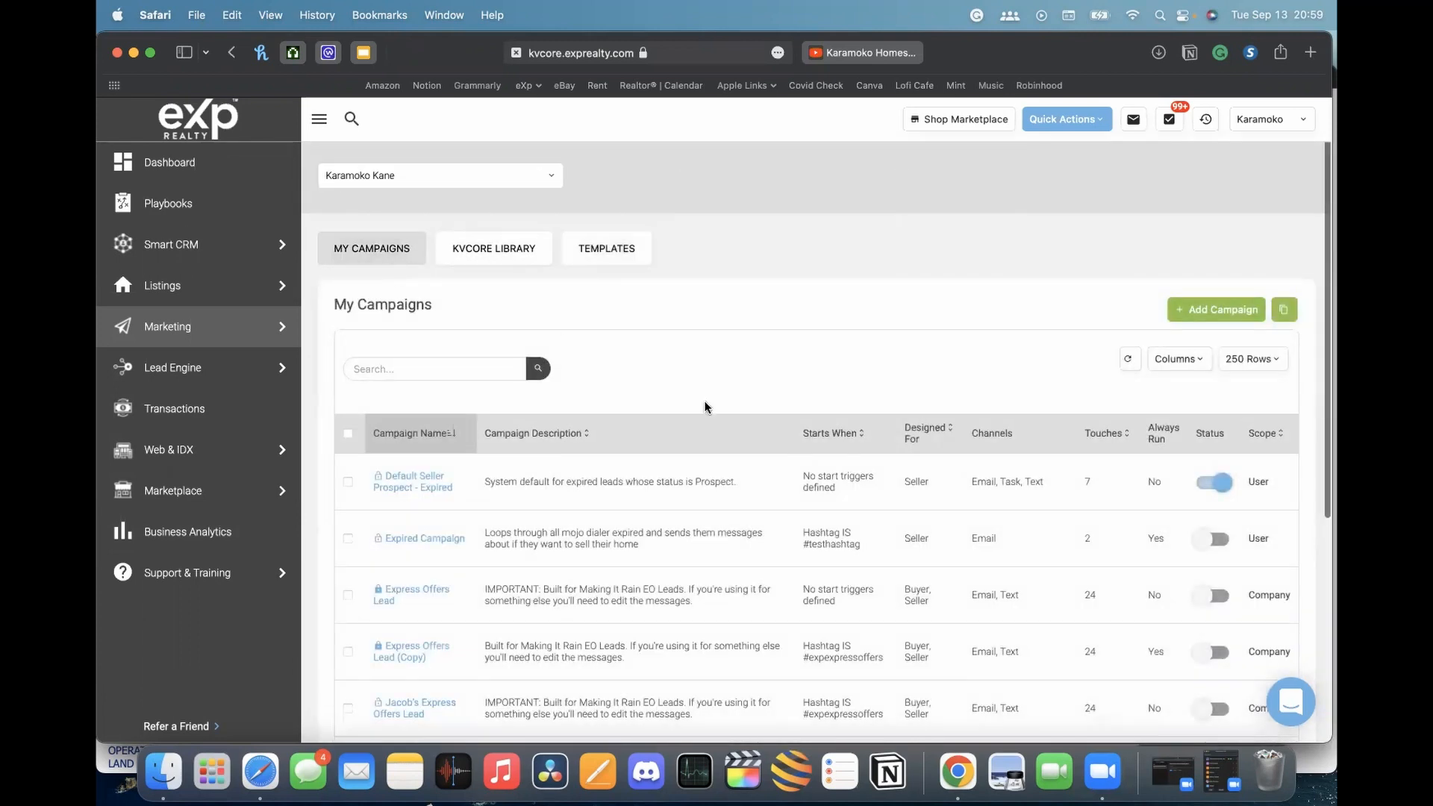
scroll(707, 406, down, 8)
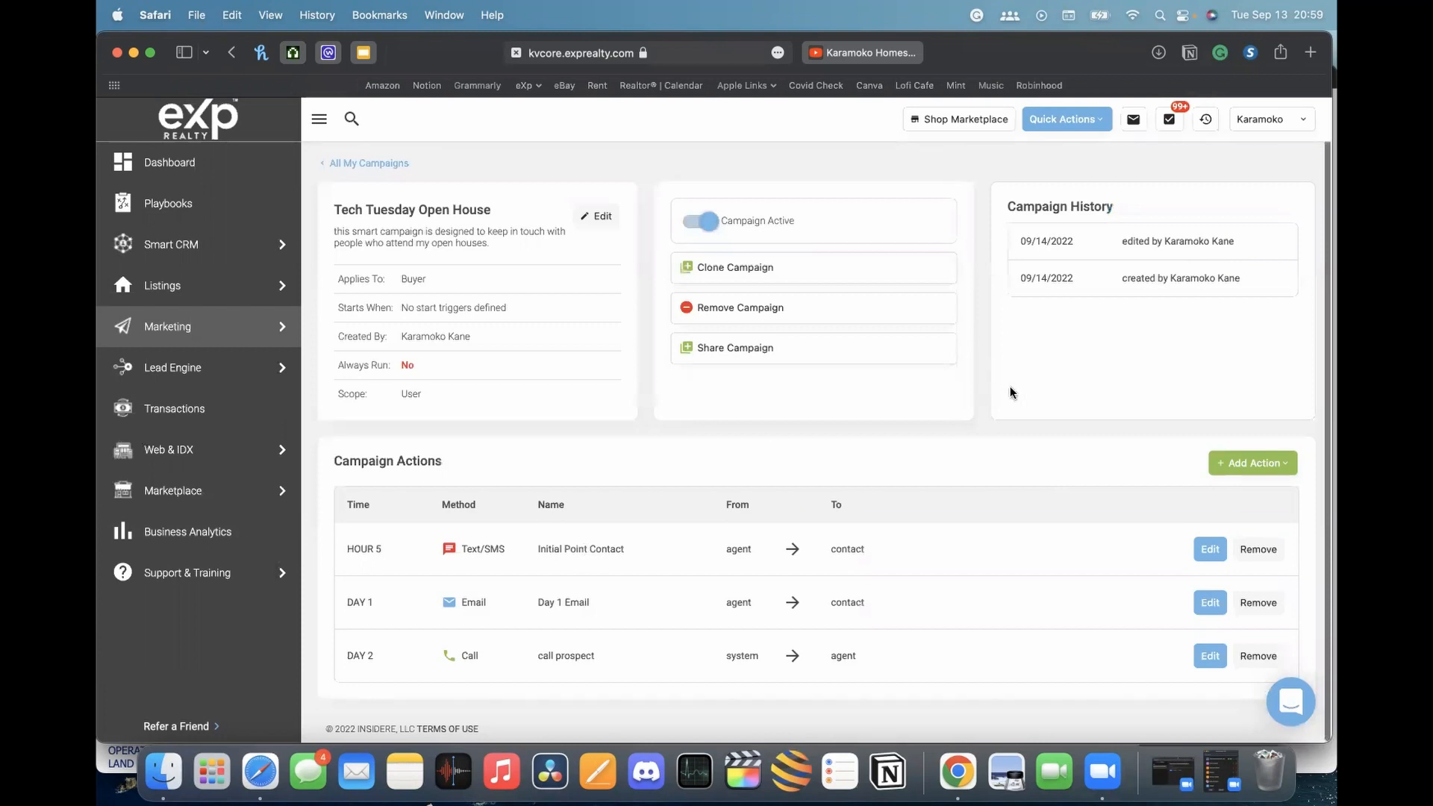
click(1239, 469)
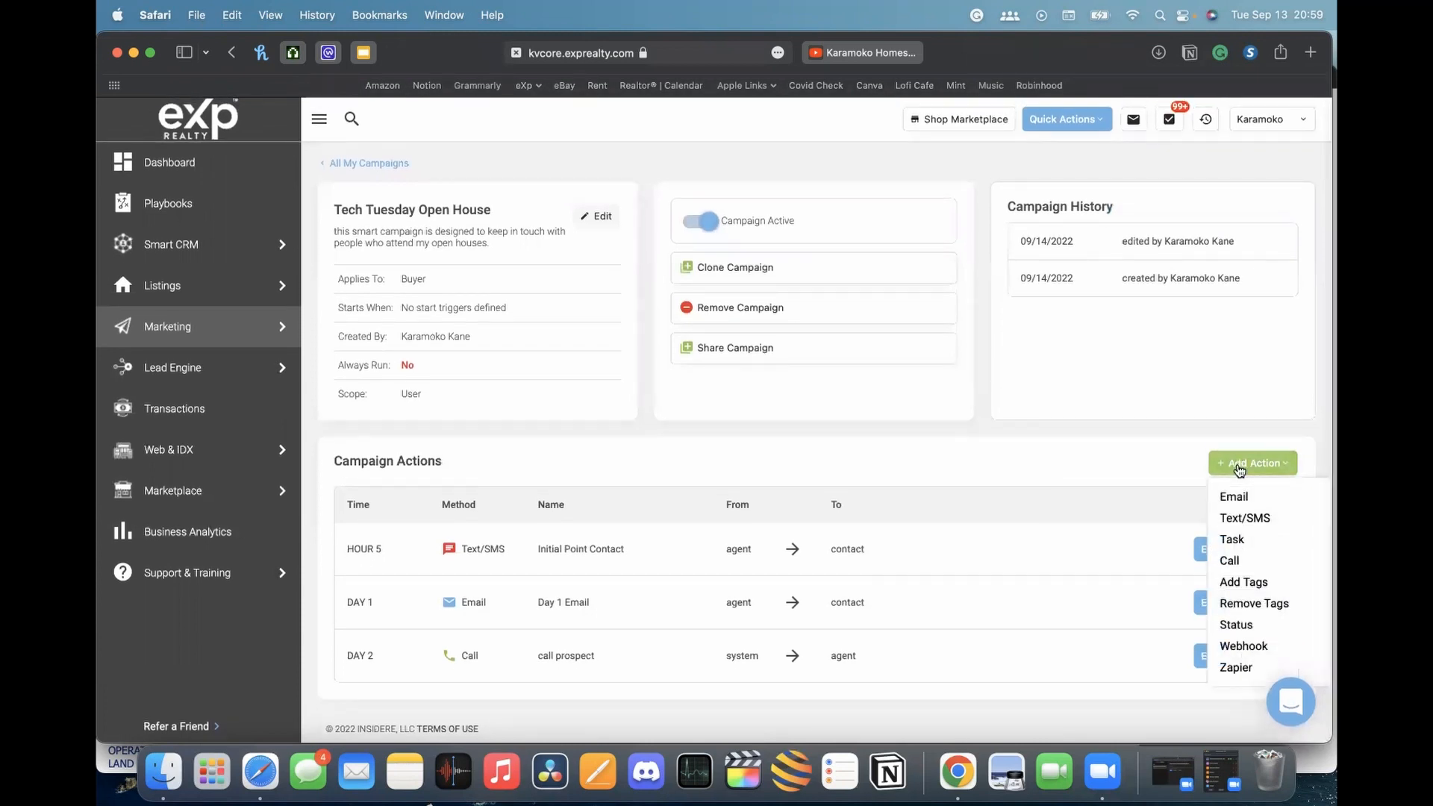
click(1252, 520)
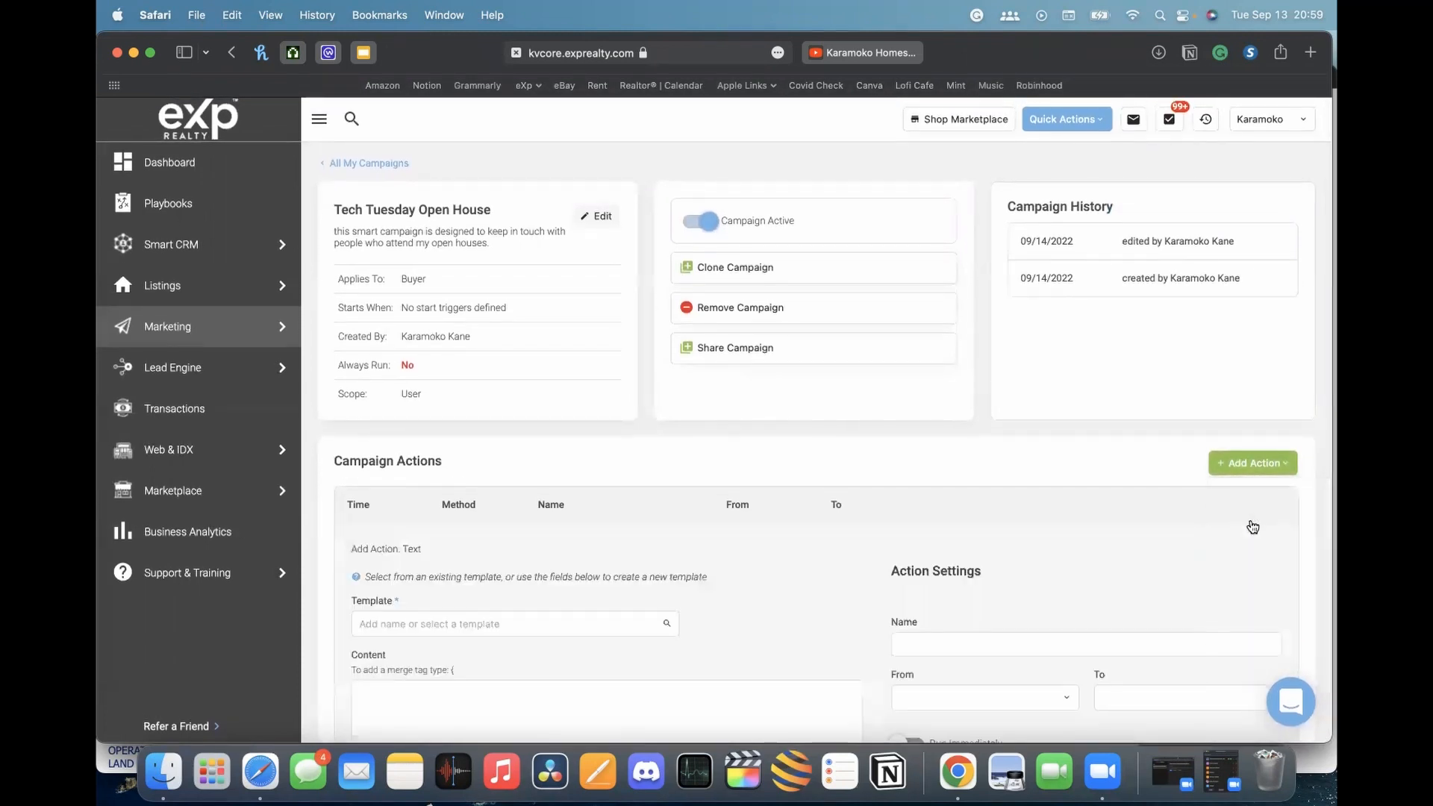
scroll(679, 361, down, 5)
click(431, 453)
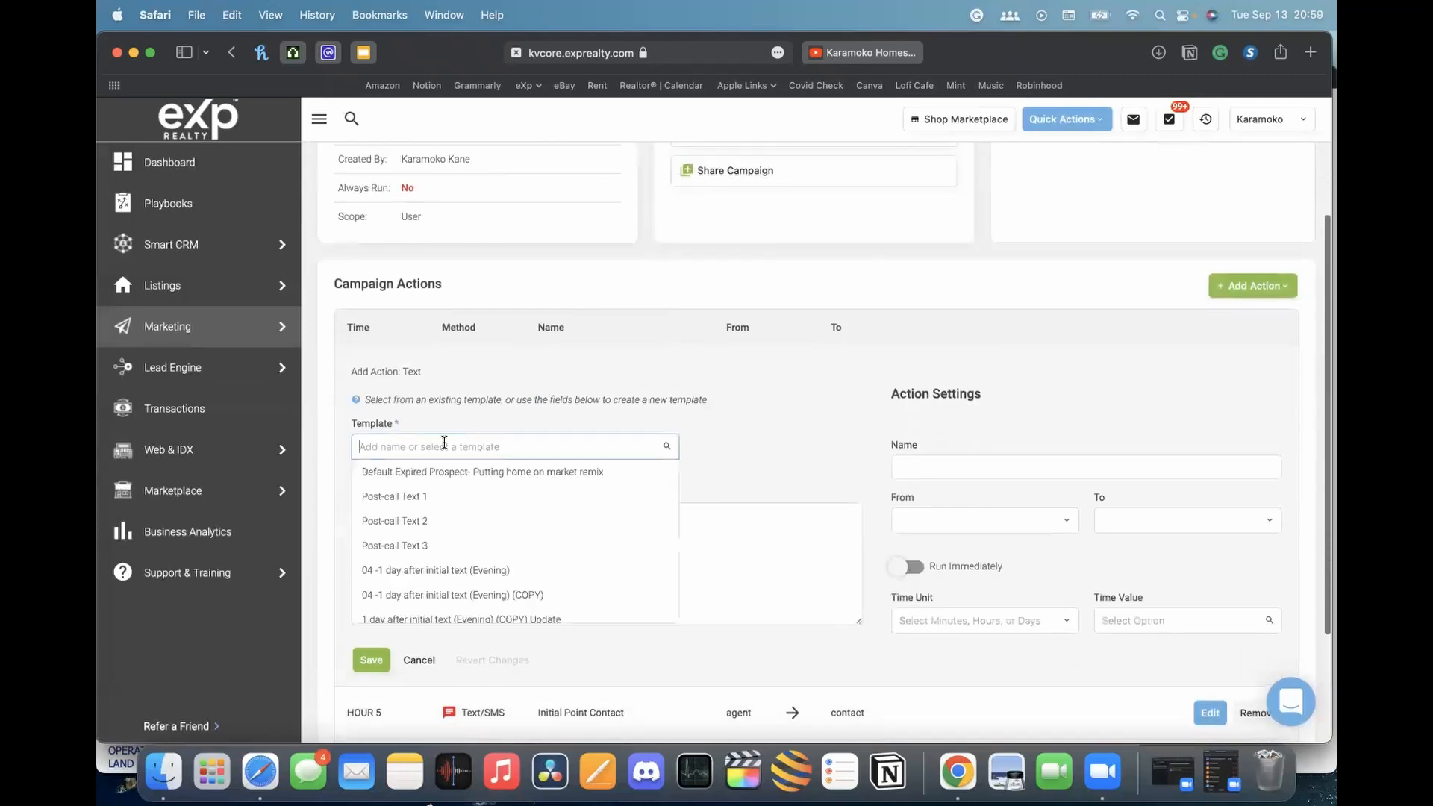
text(this)
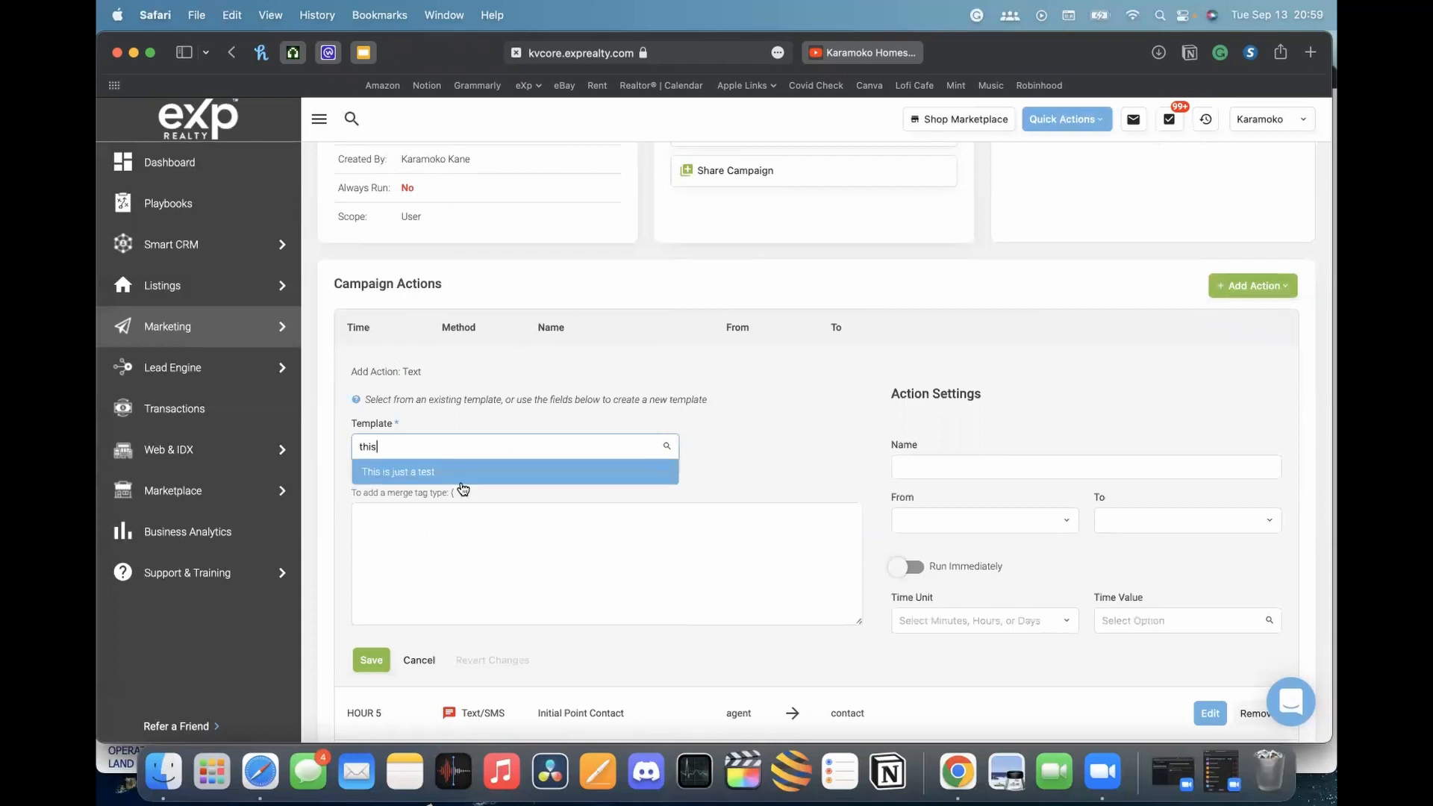
click(462, 476)
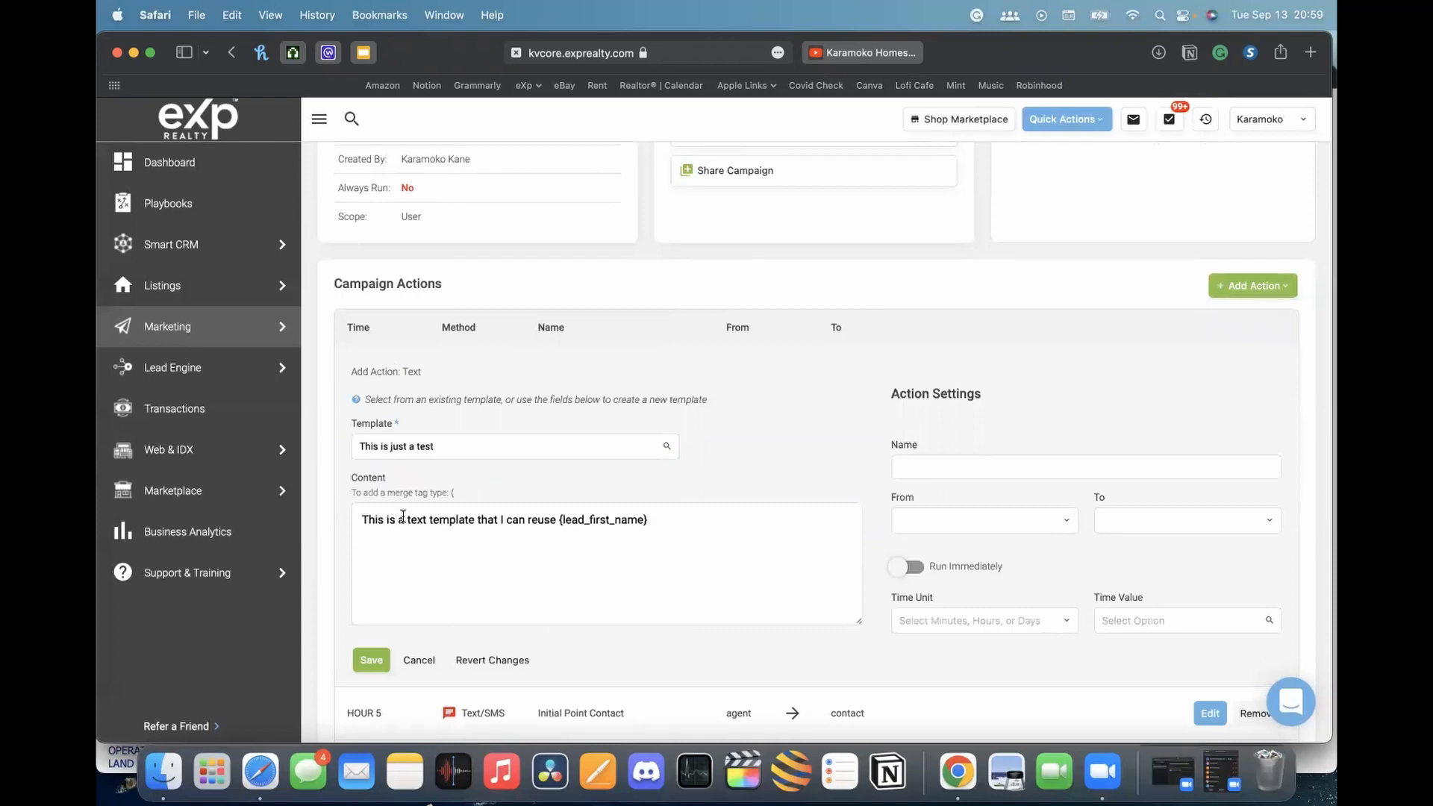
triple_click(432, 513)
click(768, 531)
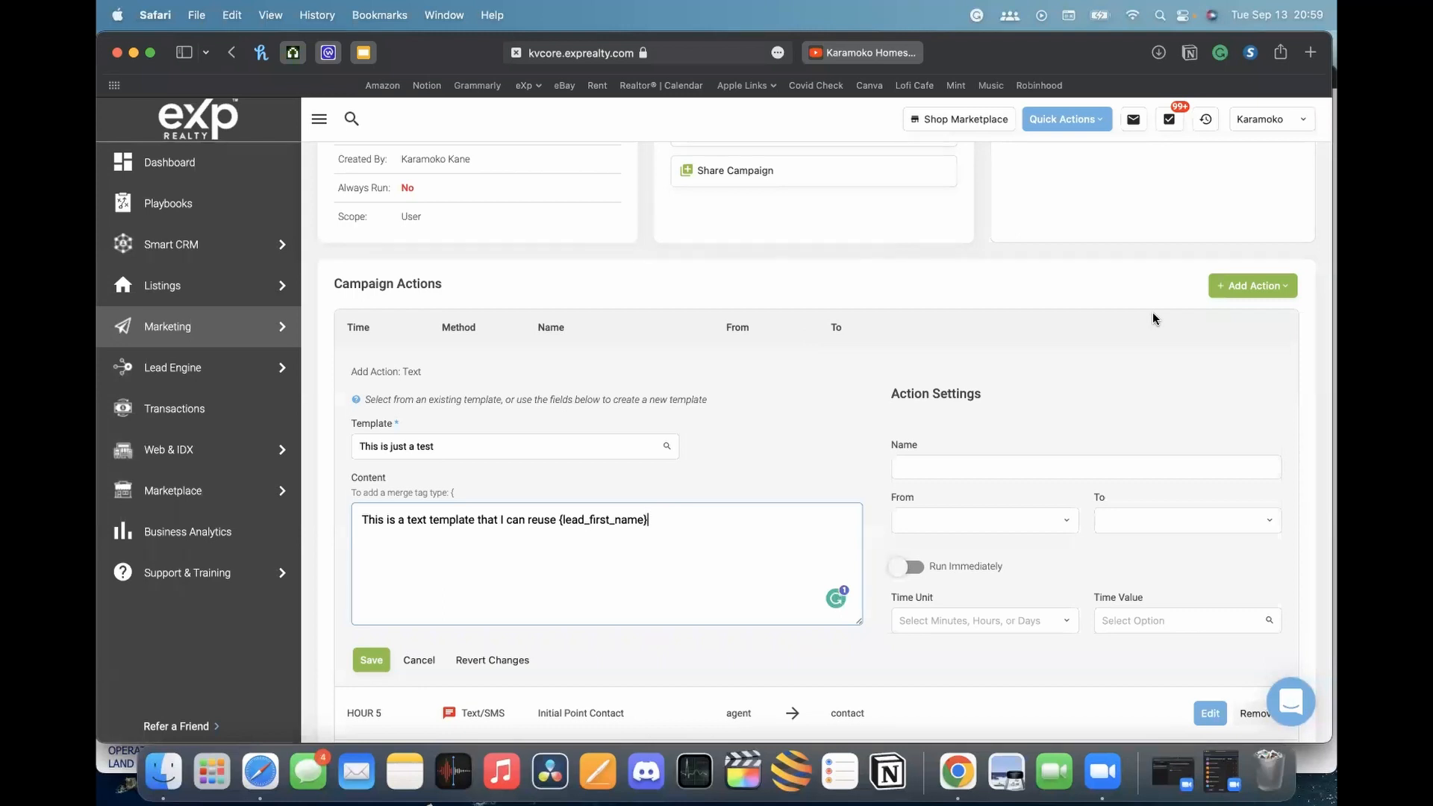
scroll(809, 407, down, 4)
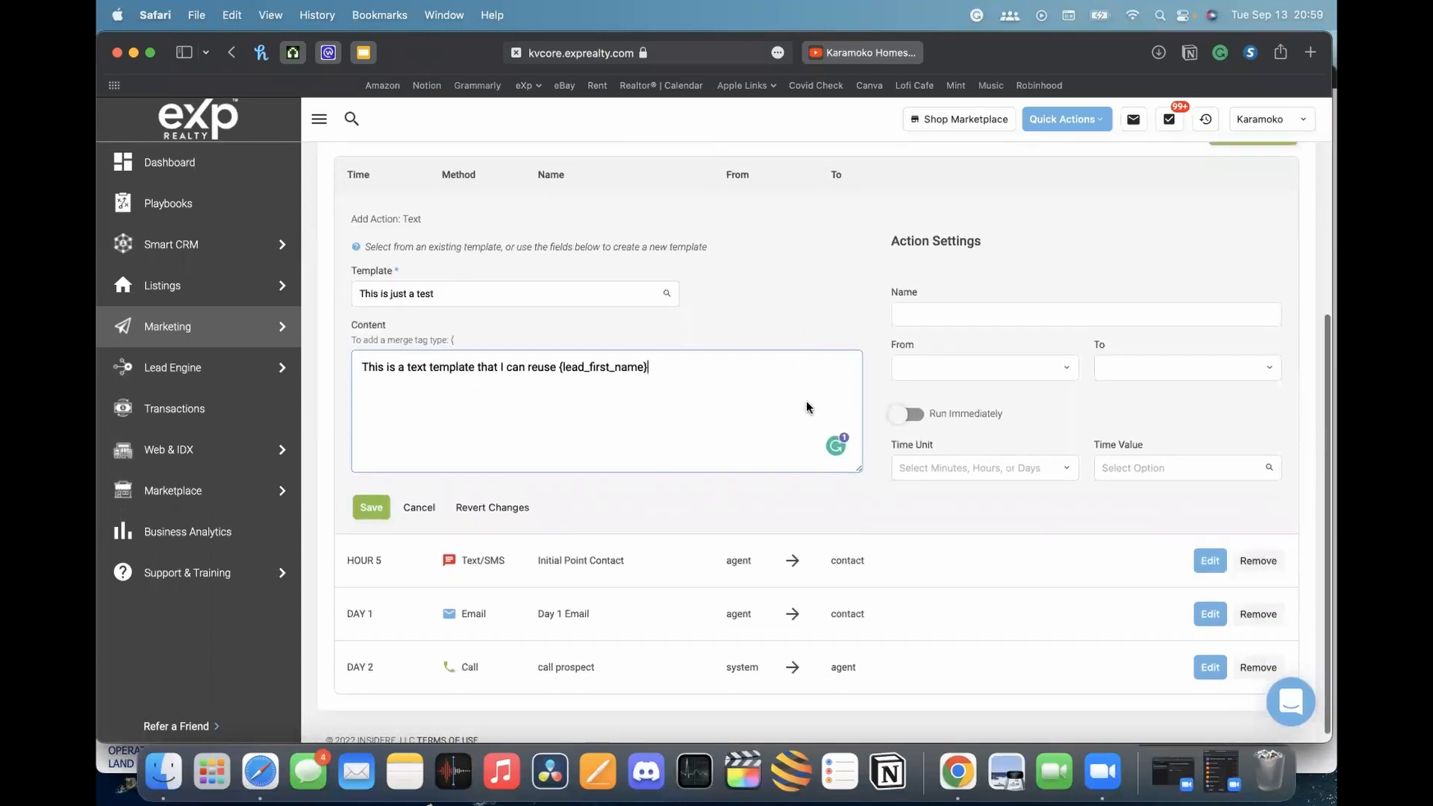
scroll(807, 403, up, 3)
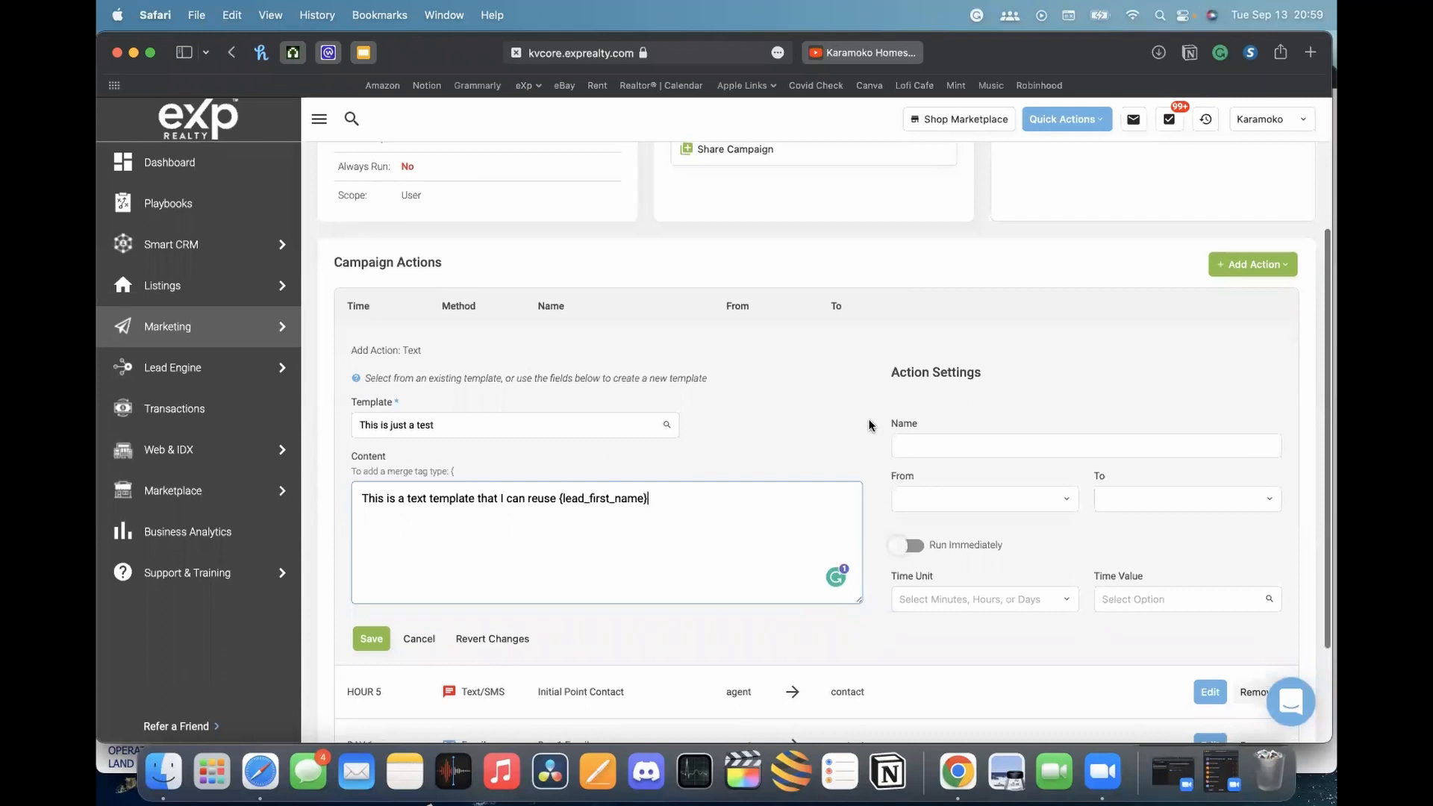
scroll(733, 243, up, 3)
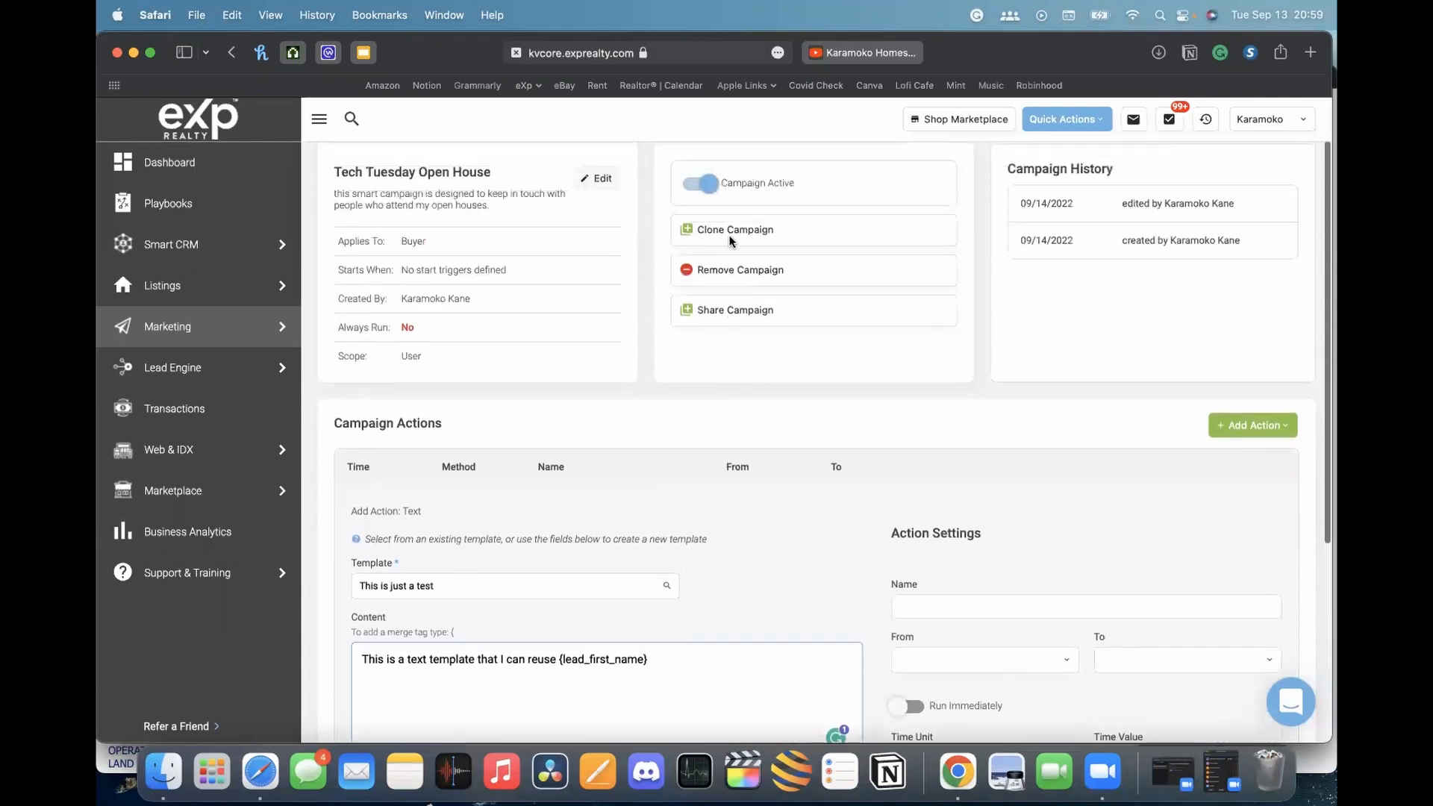
scroll(709, 565, up, 1)
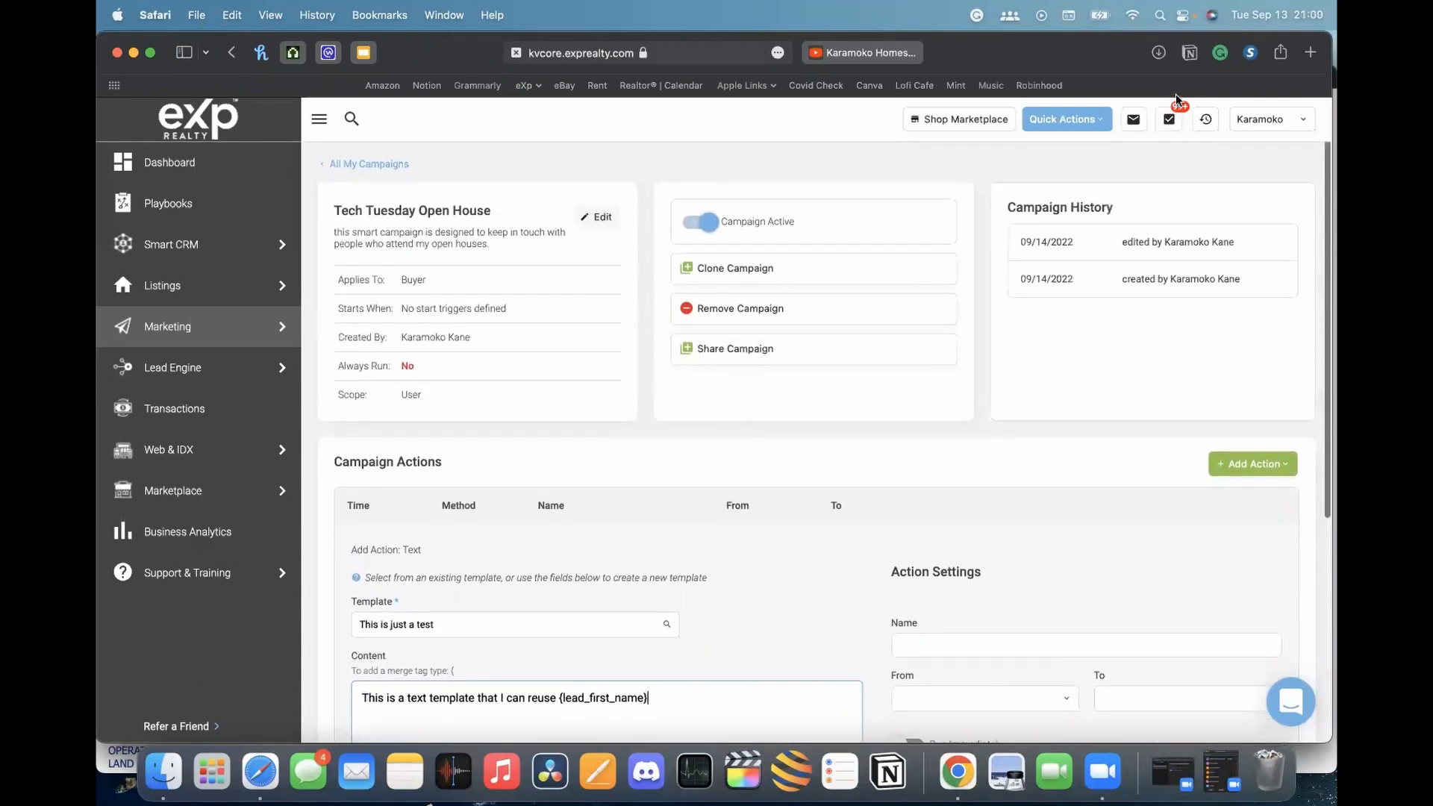
scroll(929, 540, down, 1)
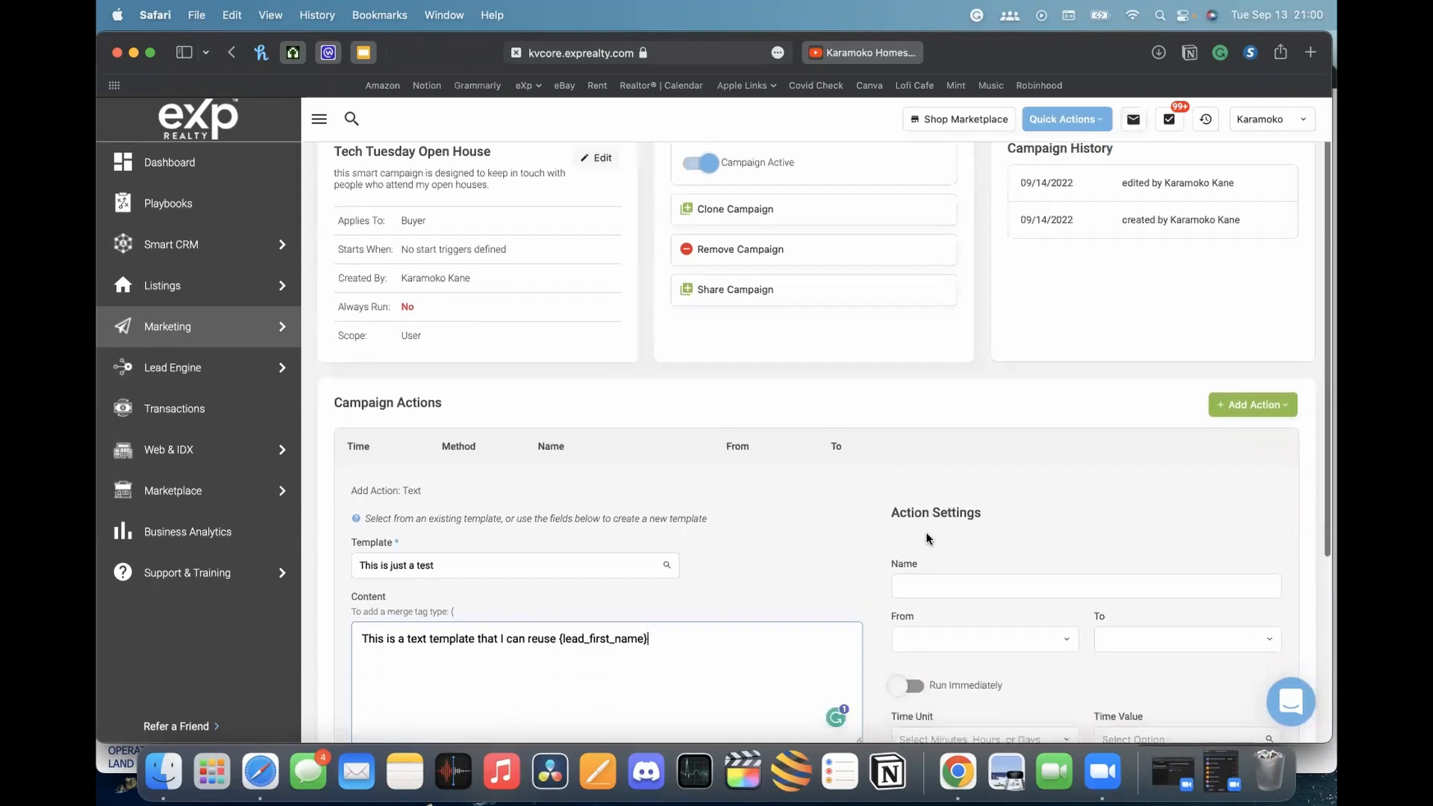
scroll(997, 503, down, 2)
scroll(941, 429, down, 2)
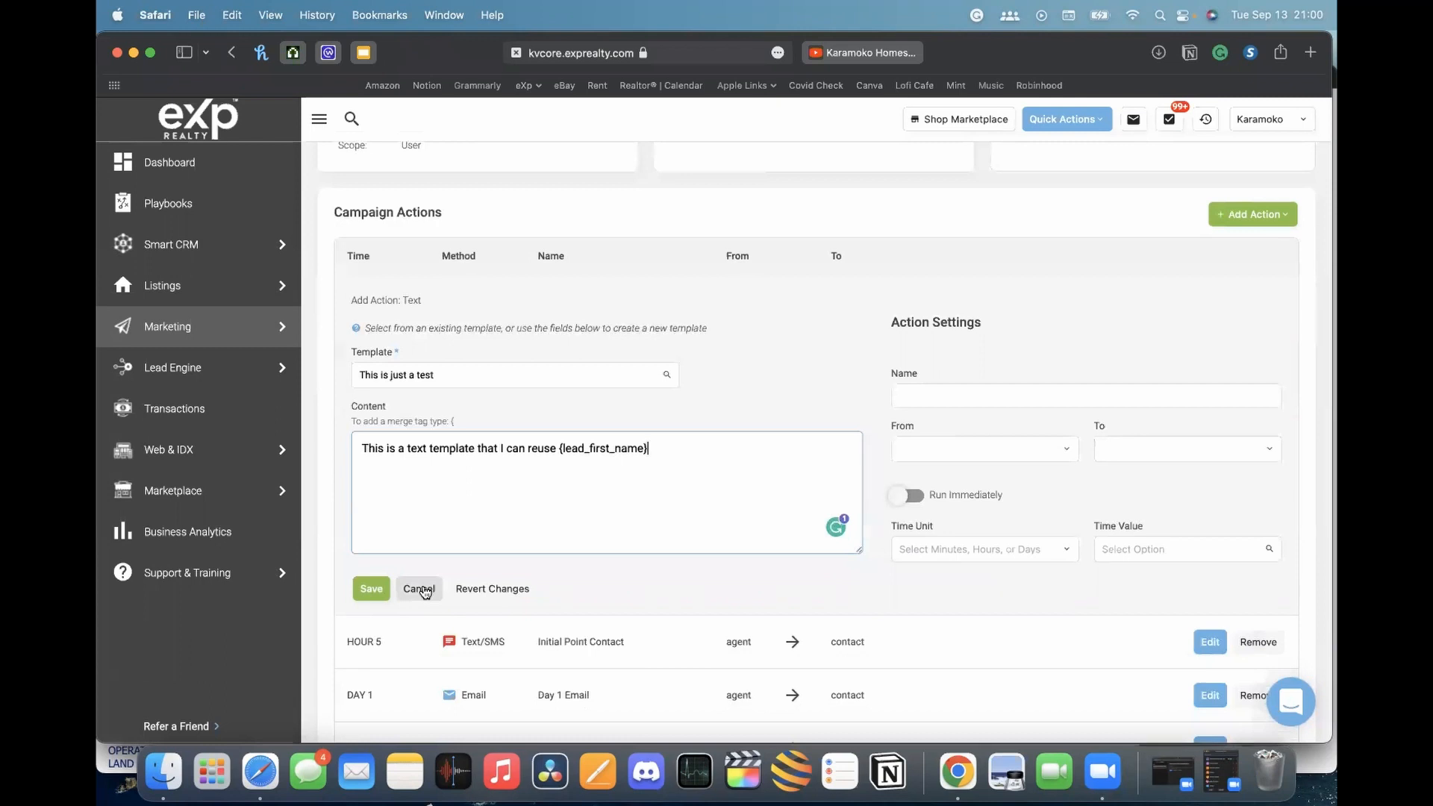
click(420, 589)
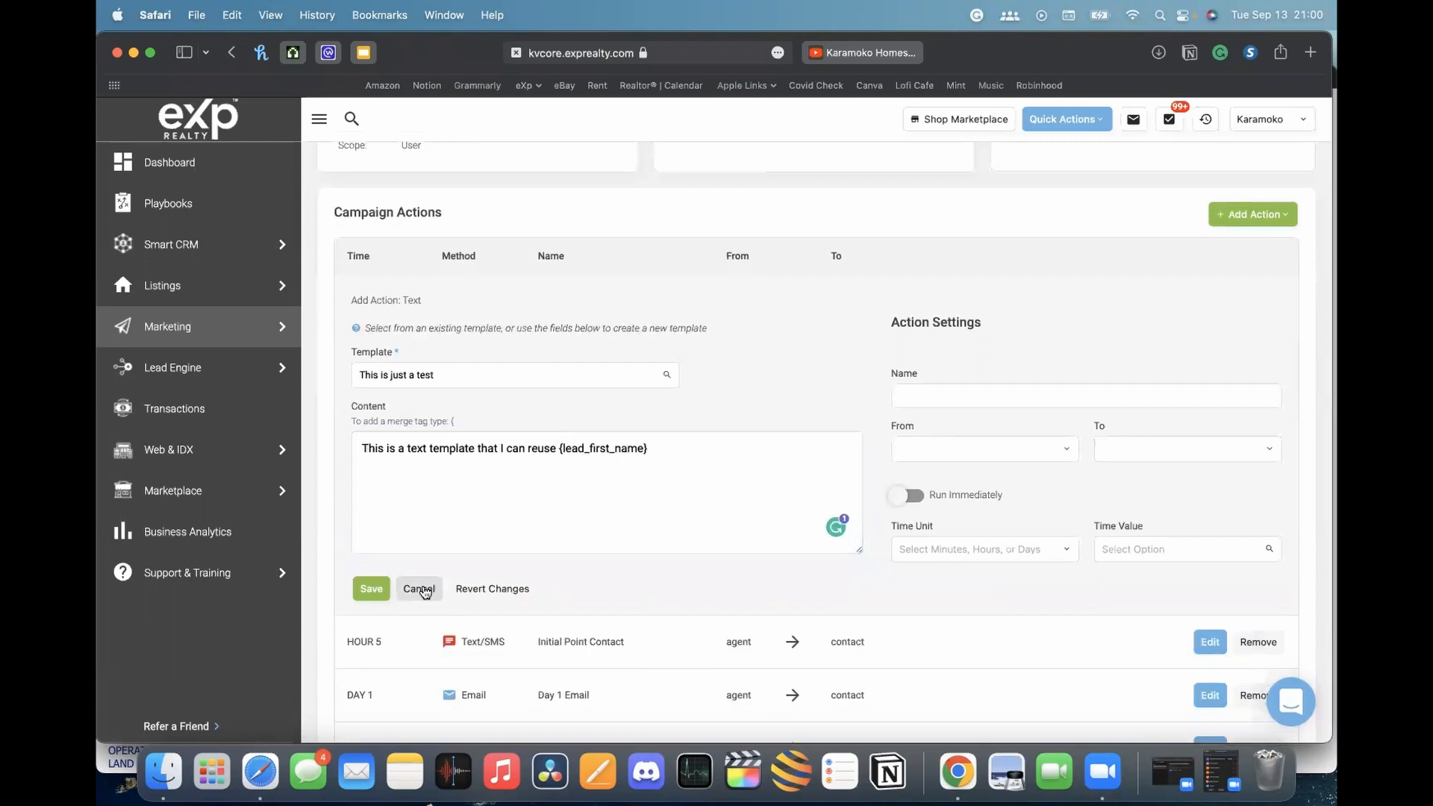
click(684, 408)
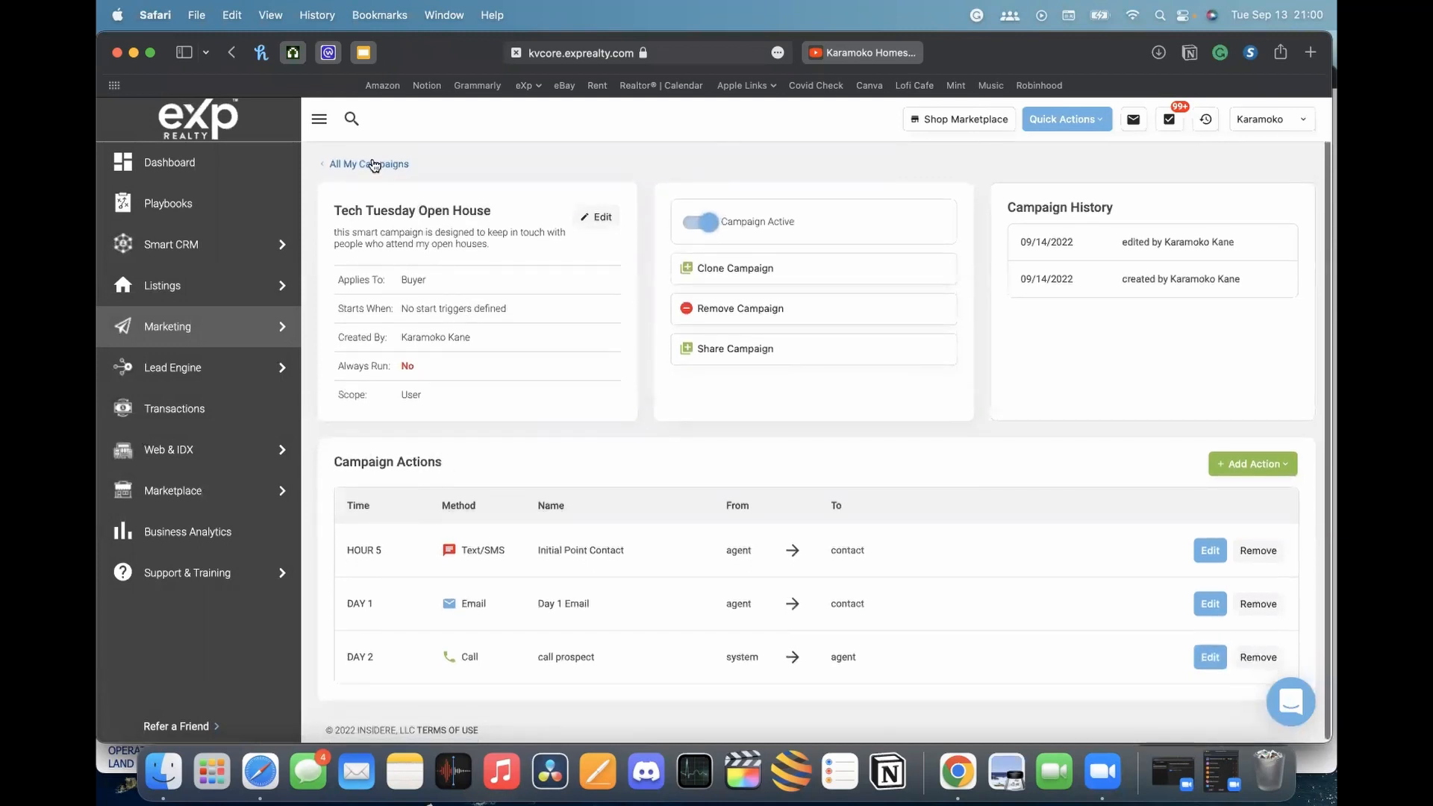
Browse the 27 prebuilt kvCORE Library campaigns, such as Open House and Buyer Nurture - 1 Year
click(373, 163)
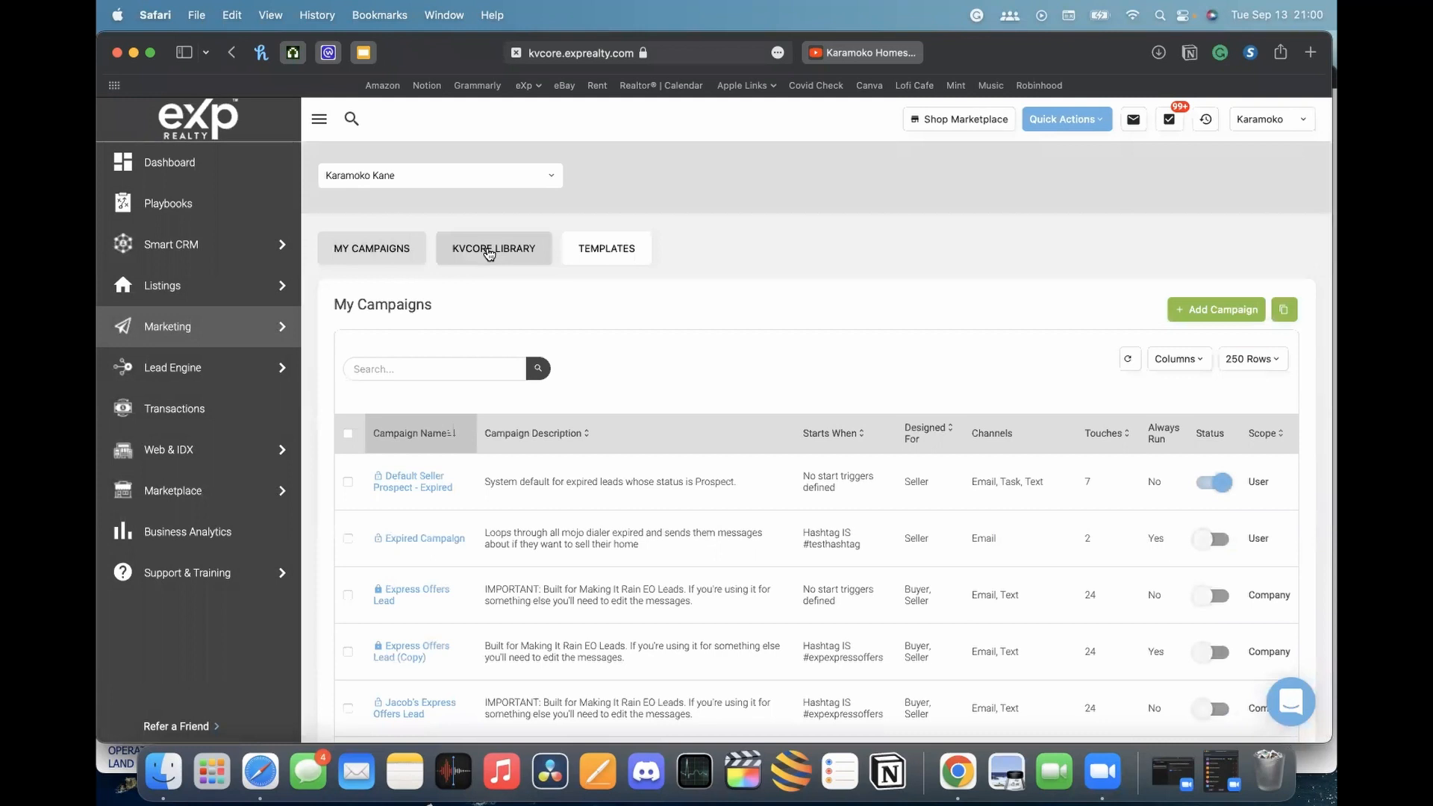
click(489, 254)
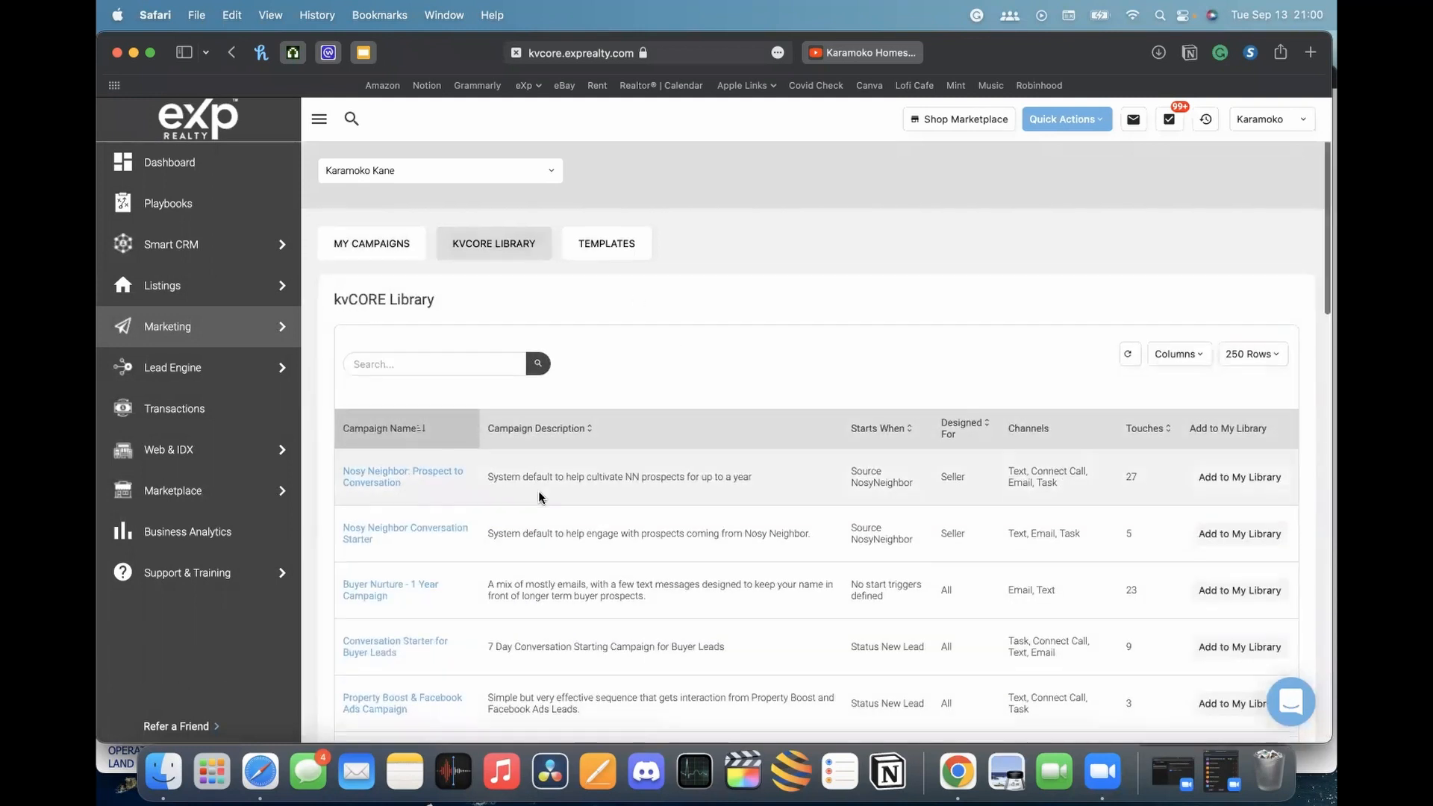
scroll(541, 498, down, 4)
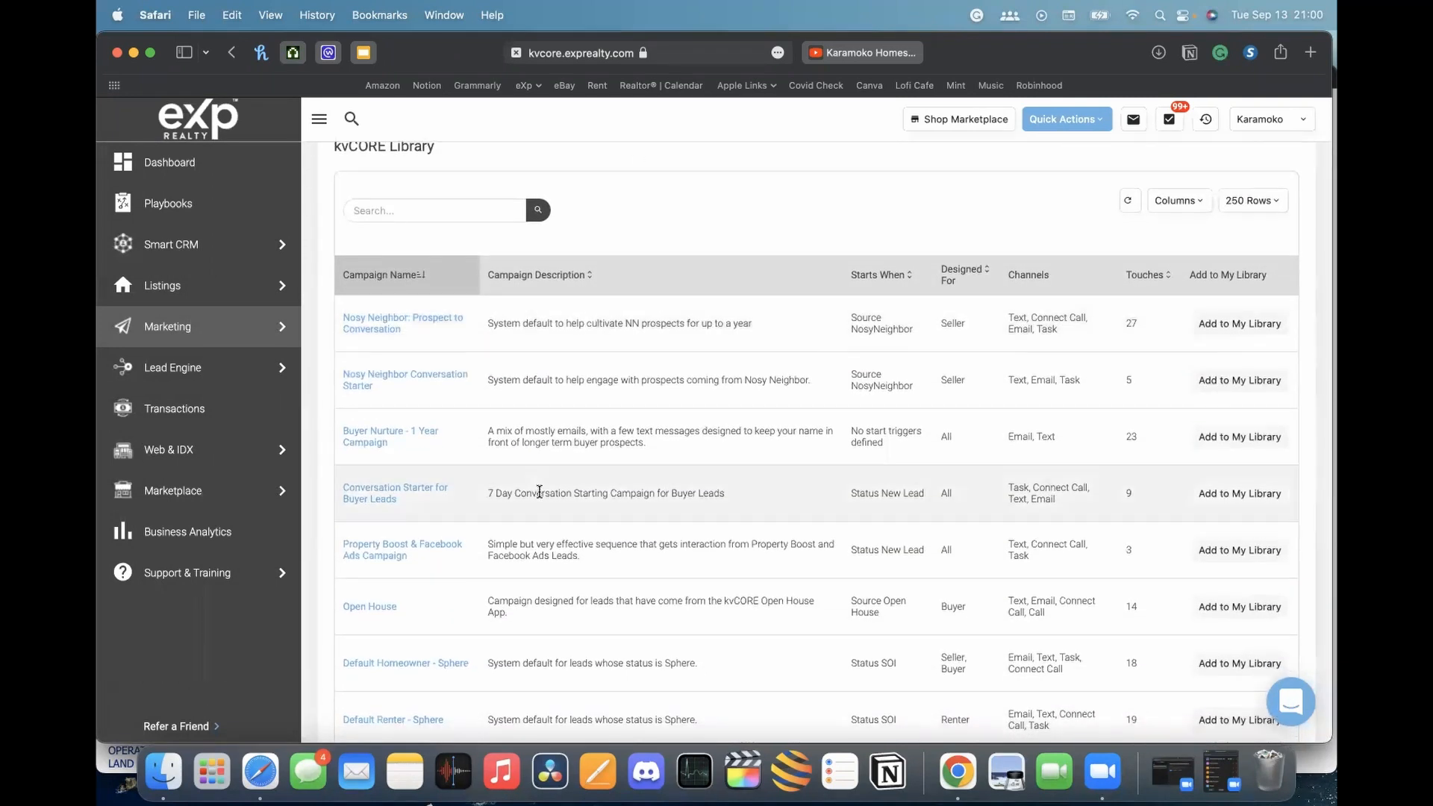
scroll(540, 492, down, 4)
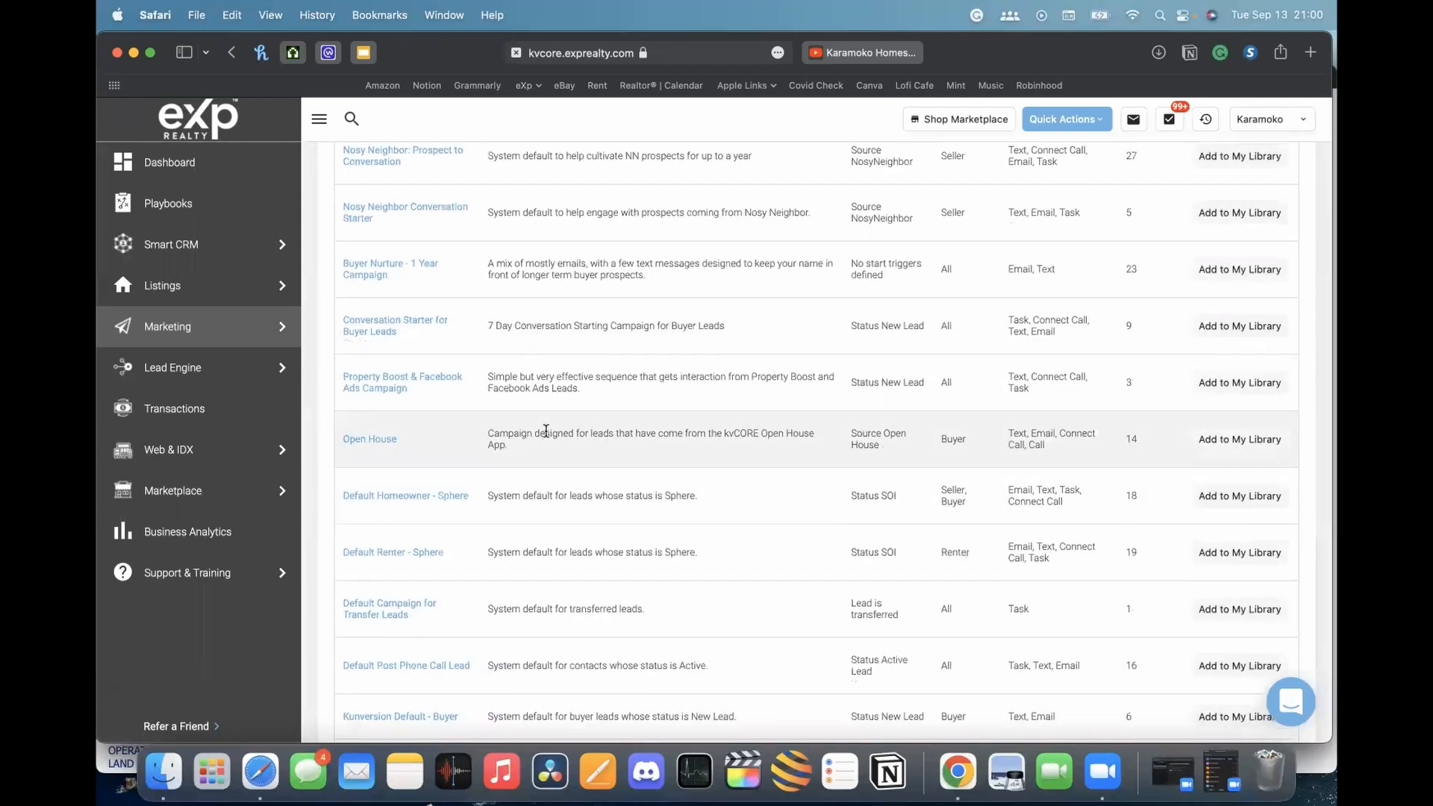
scroll(457, 448, up, 3)
scroll(430, 415, down, 20)
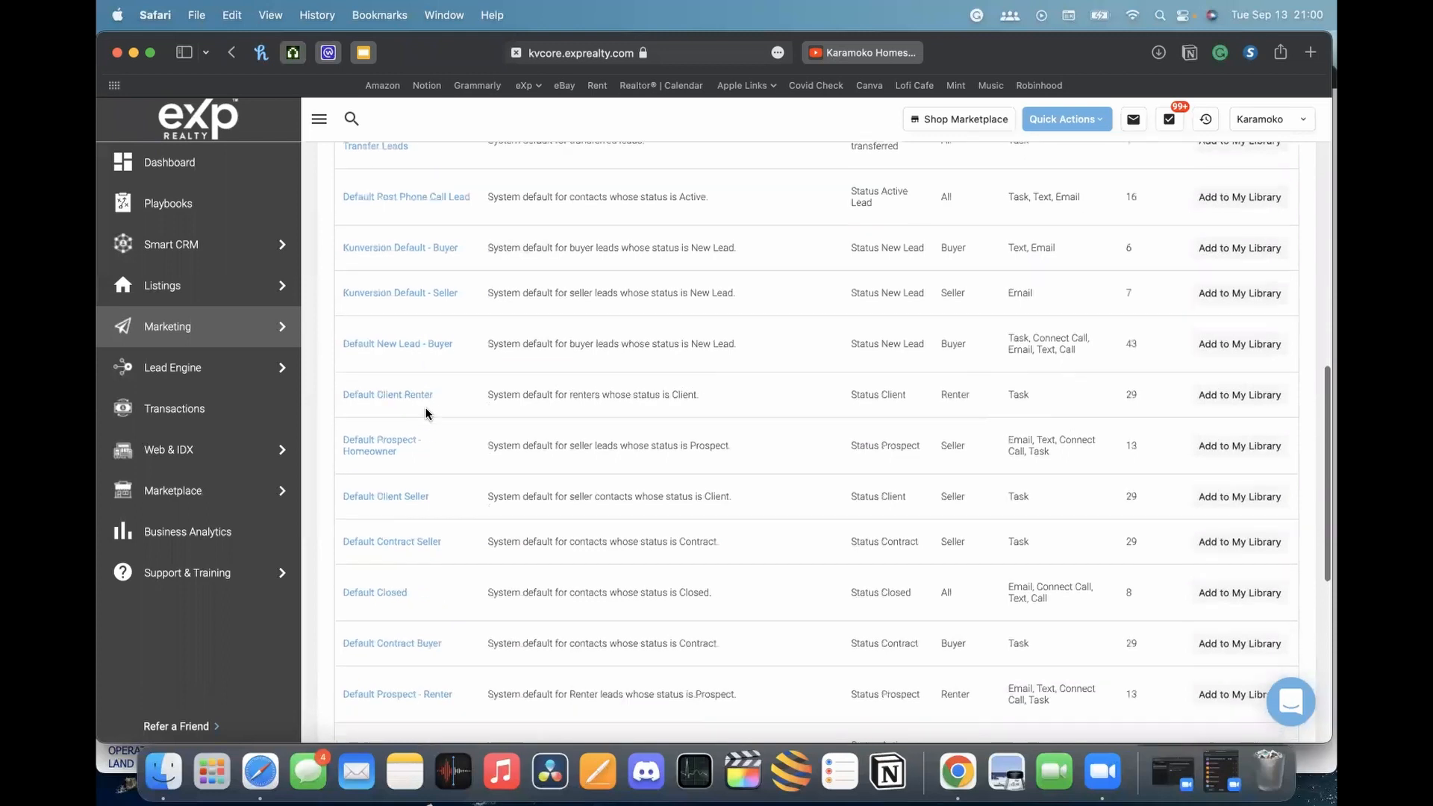
scroll(425, 413, down, 6)
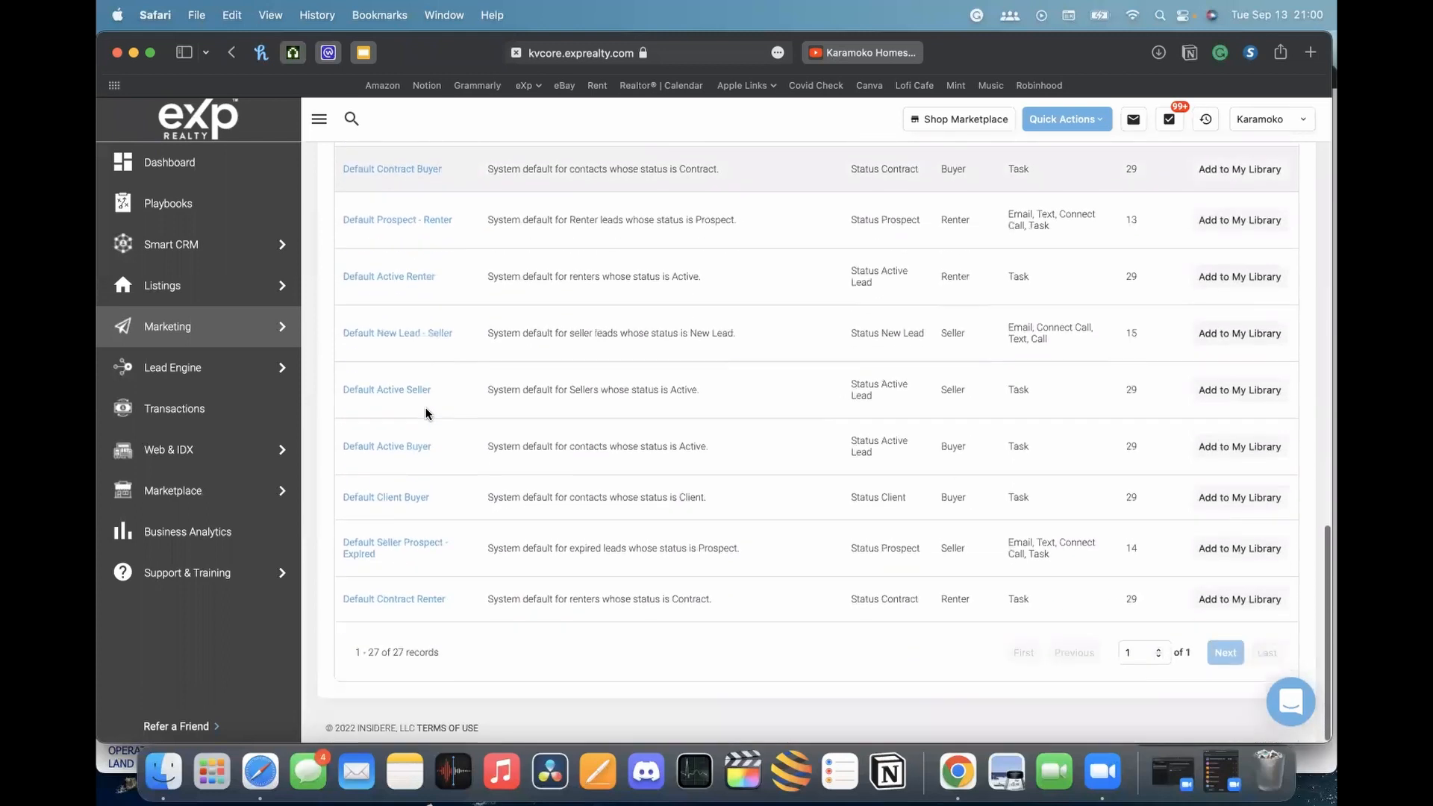
scroll(392, 556, up, 6)
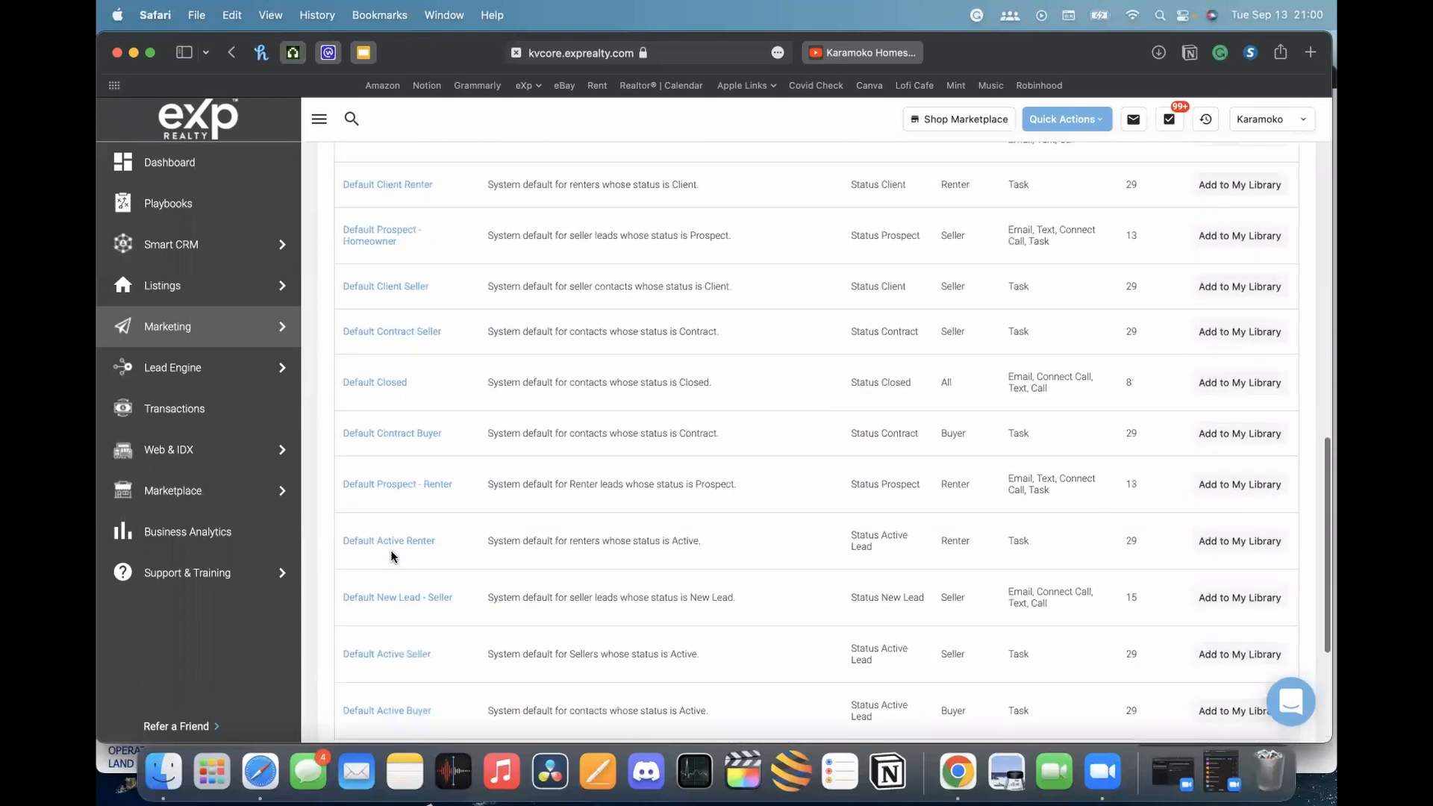
scroll(391, 556, up, 8)
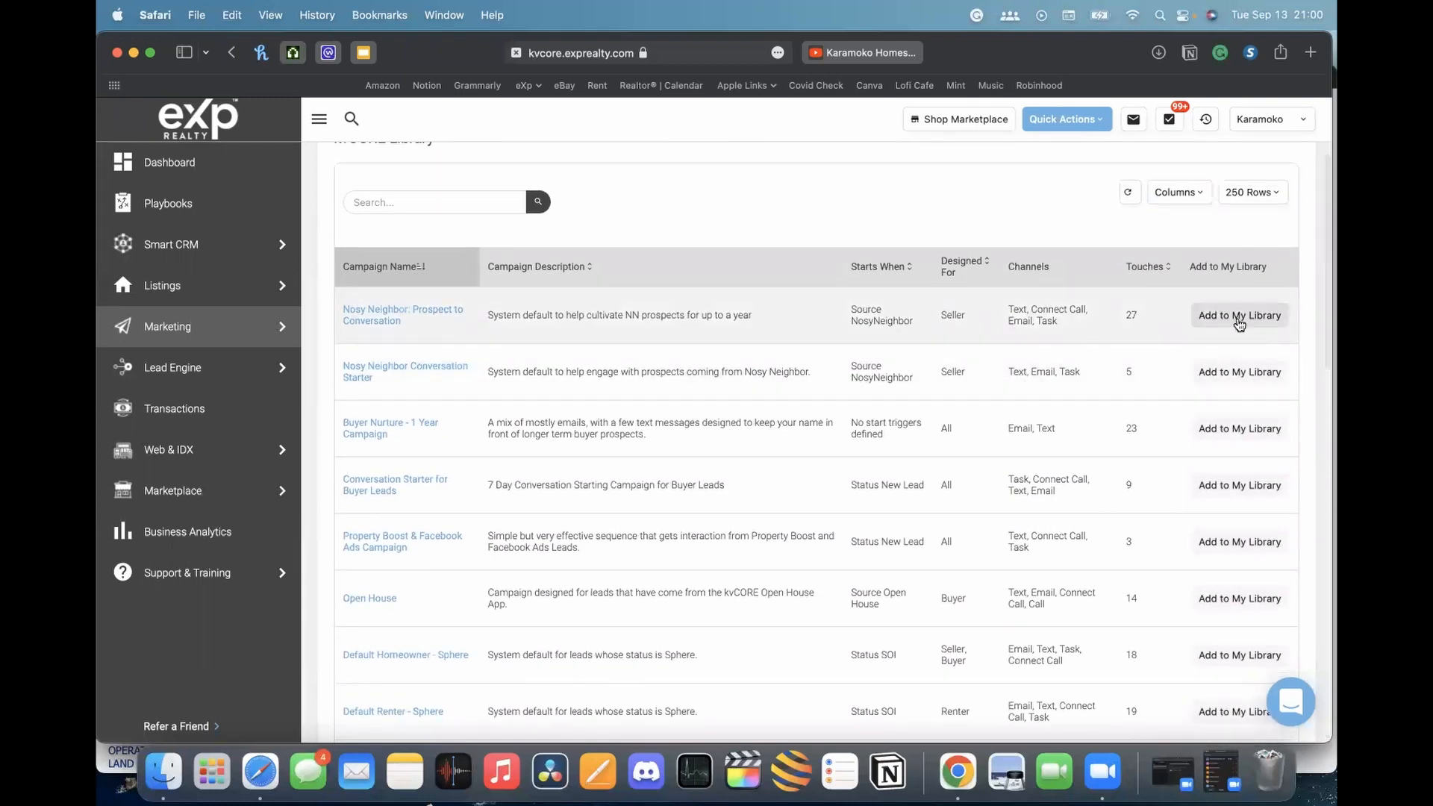
scroll(675, 336, up, 3)
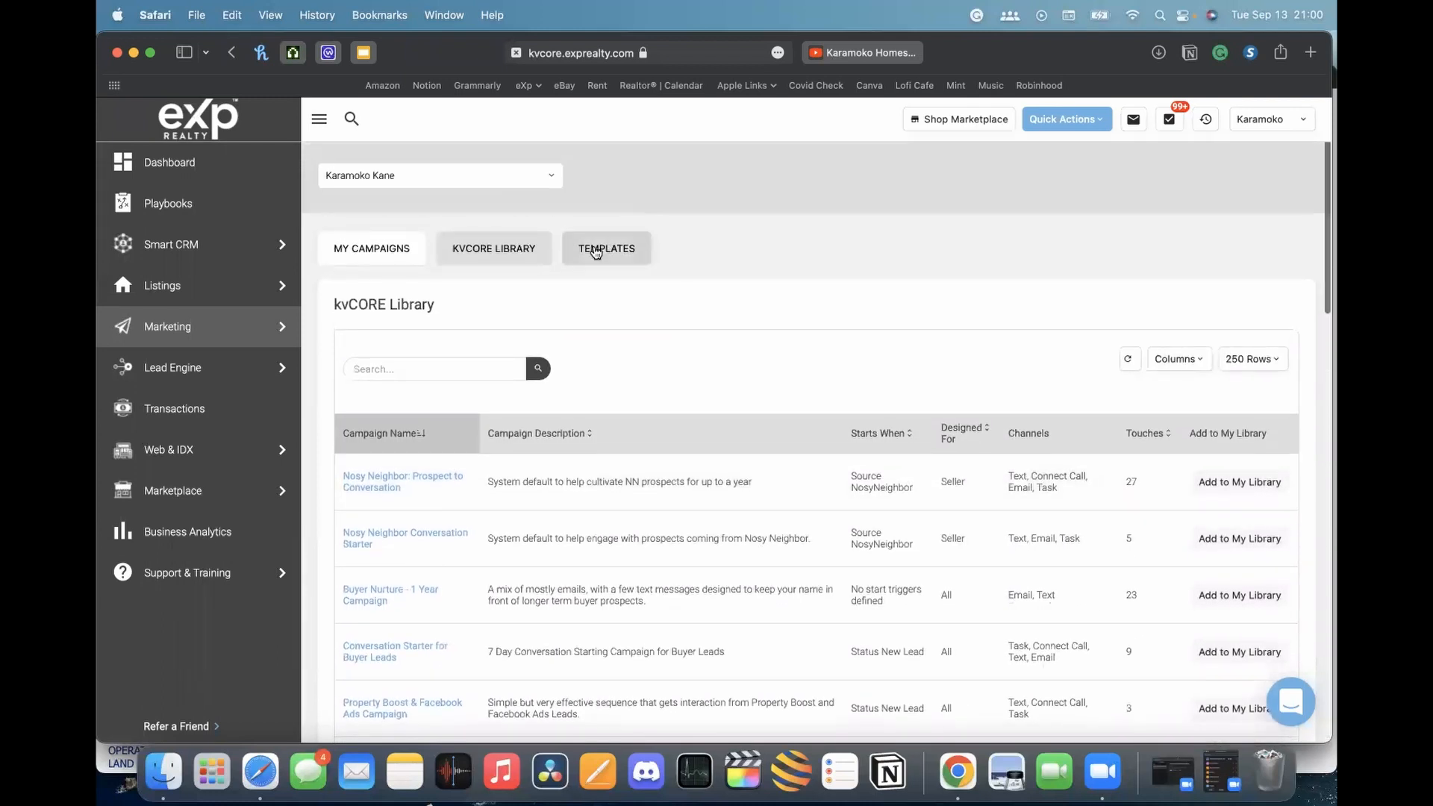
Glance at the saved message templates, then go back to My Campaigns
click(606, 249)
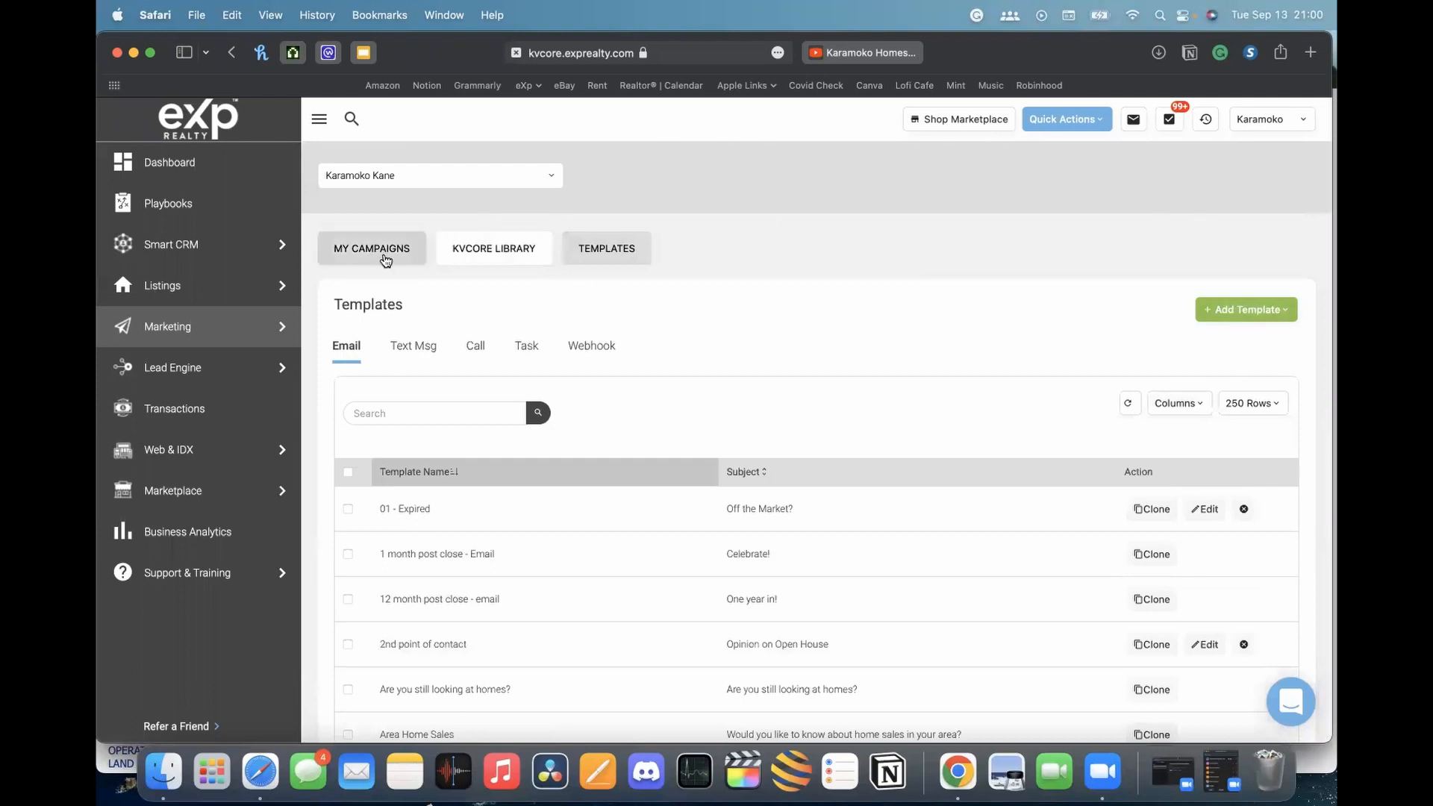
click(385, 261)
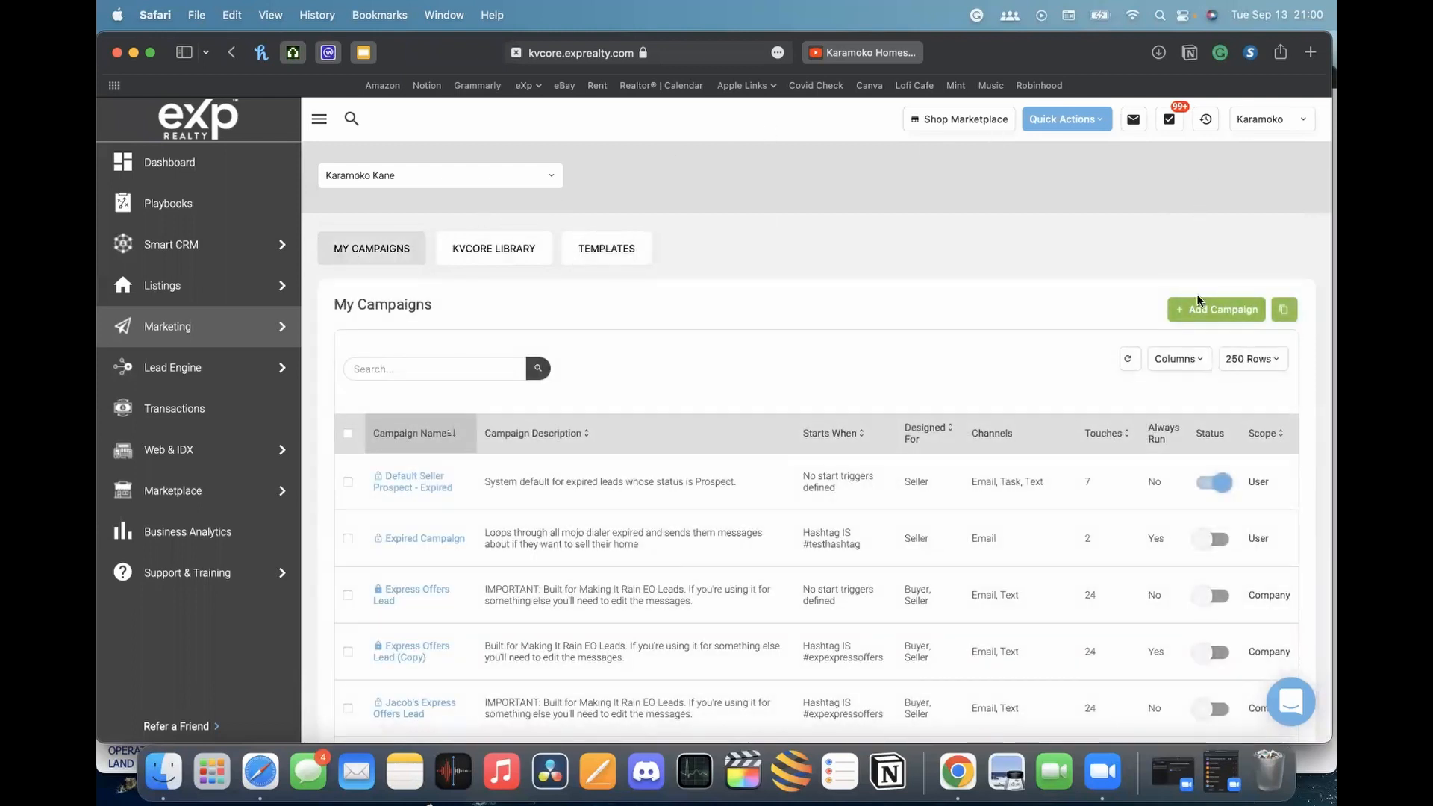
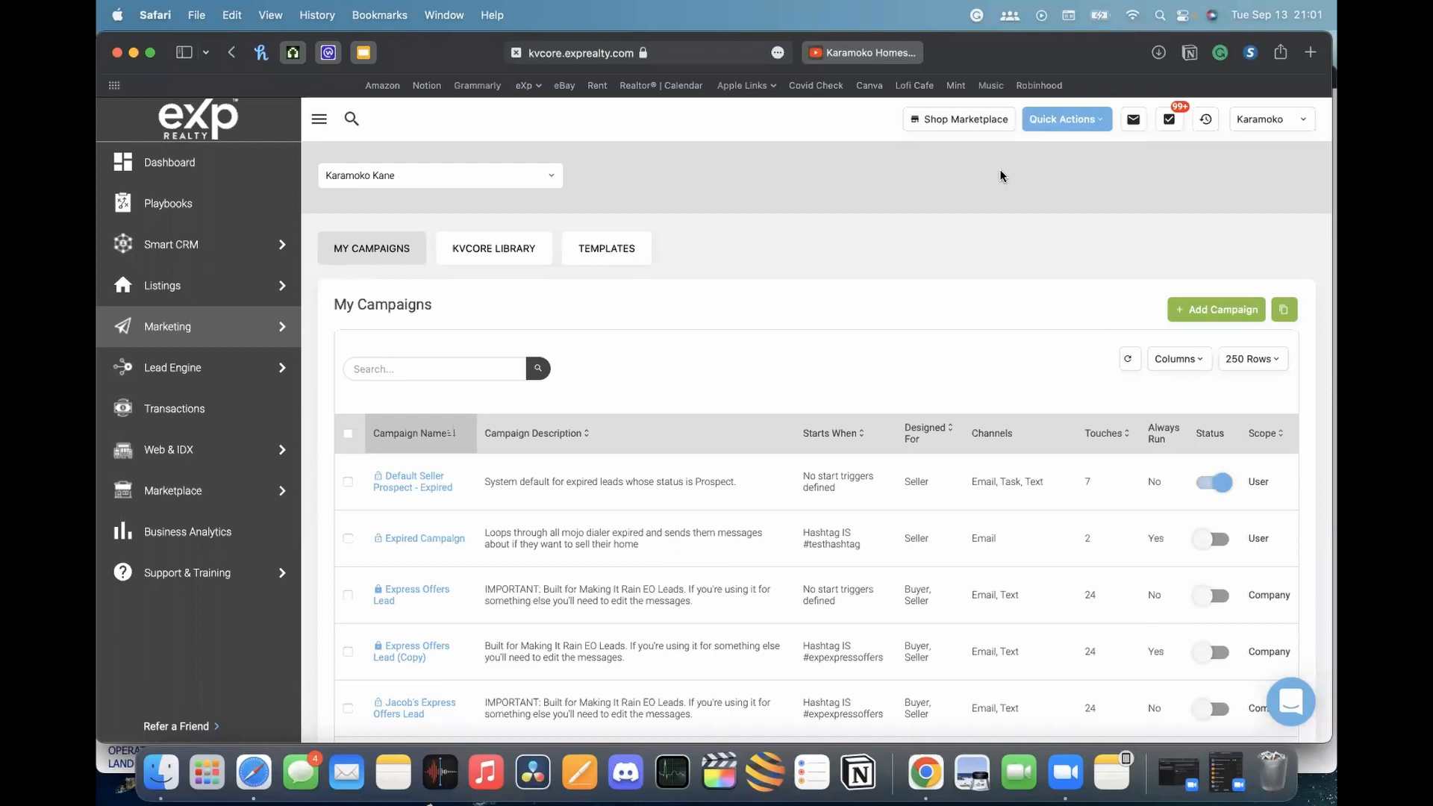
Open a new Safari tab beside the kvCORE My Campaigns page
scroll(1088, 212, down, 1)
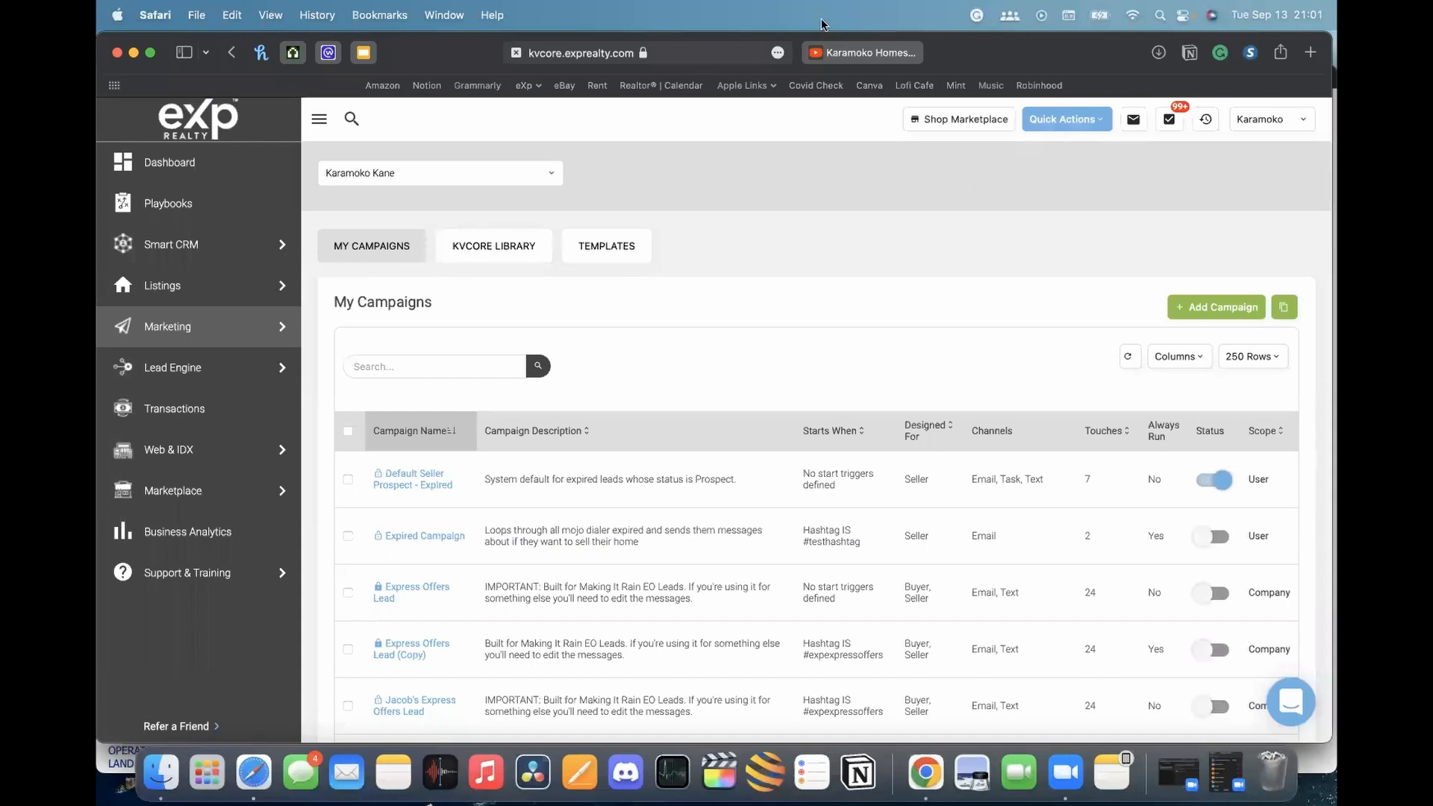
click(702, 54)
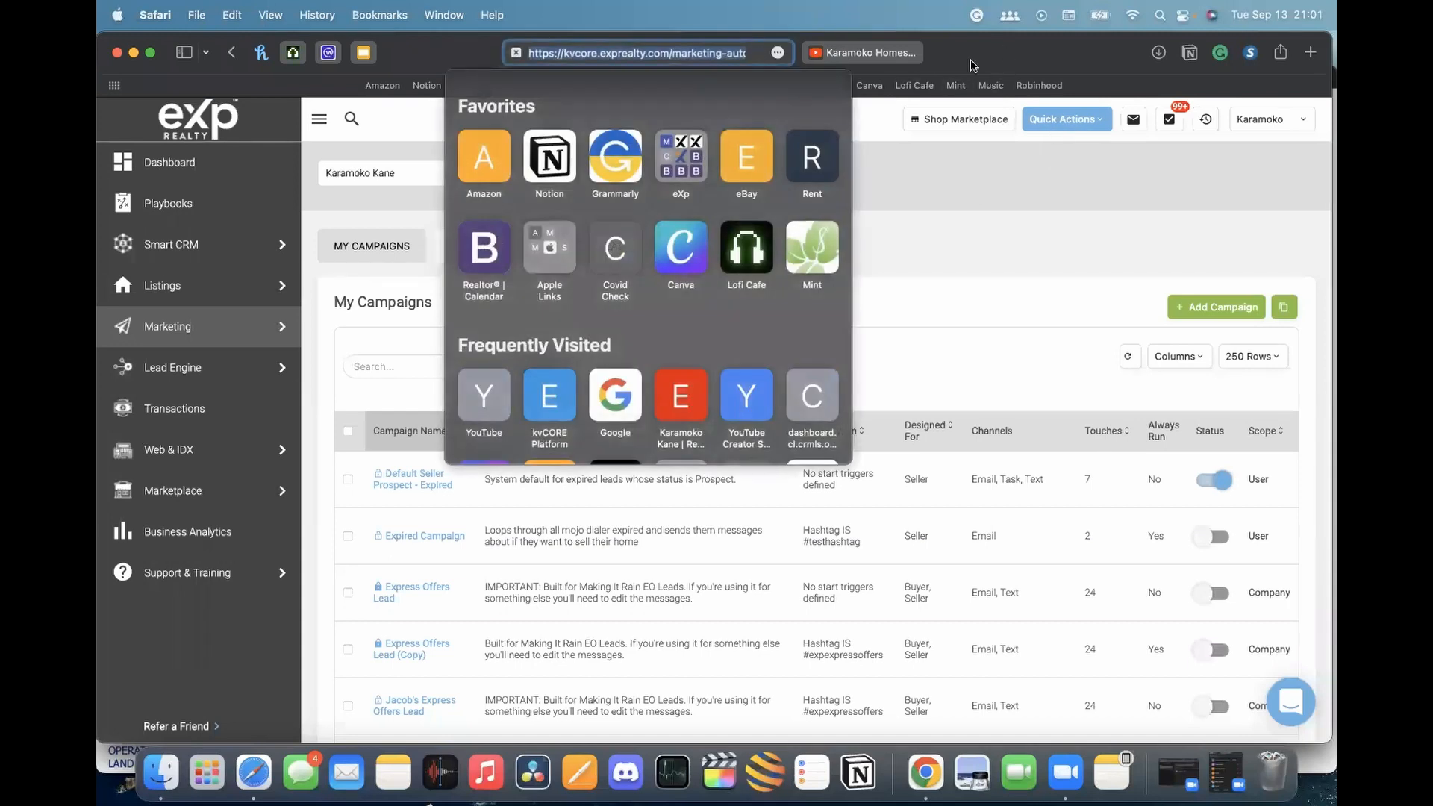
click(910, 33)
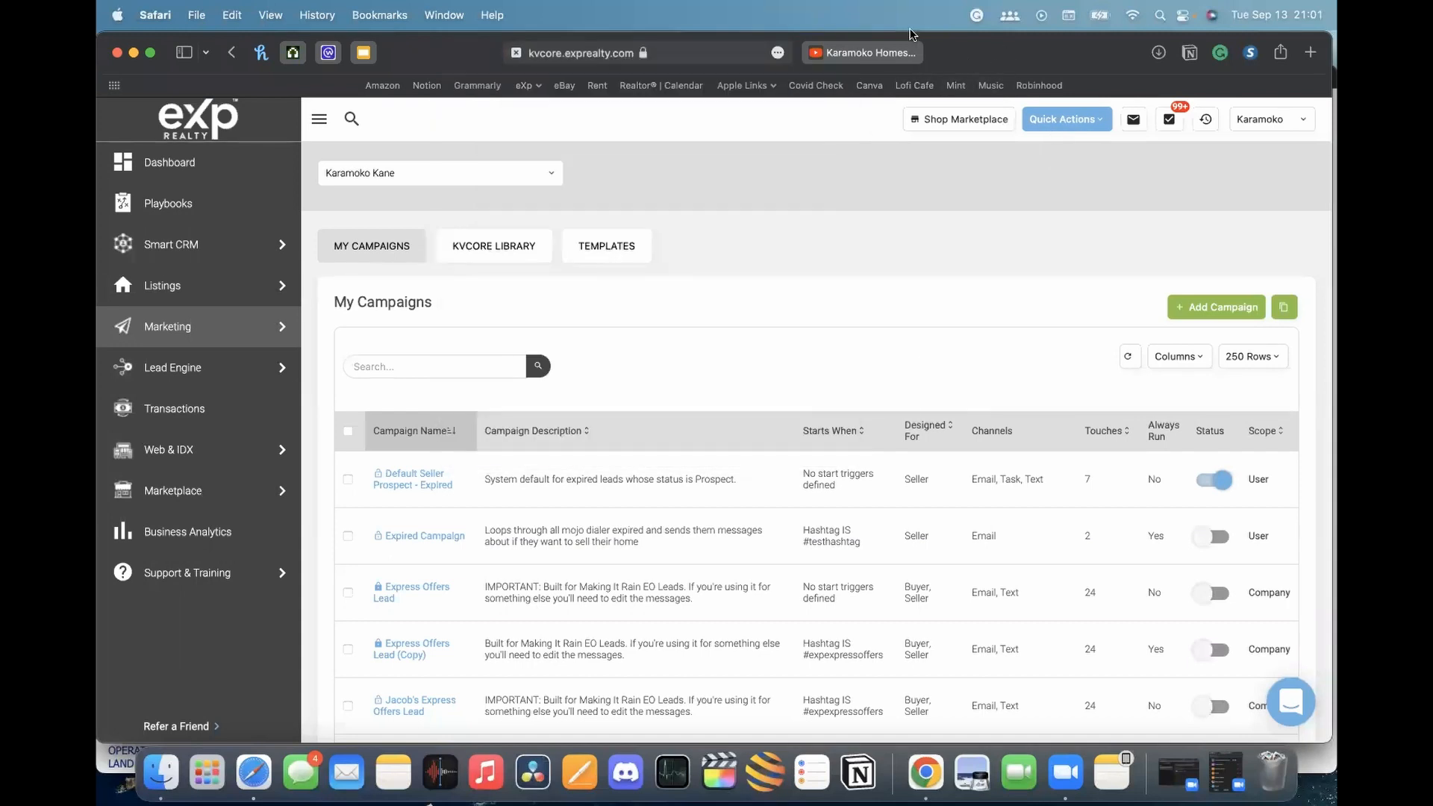
key(super+t)
Go to canva.com and copy its web address
text(can)
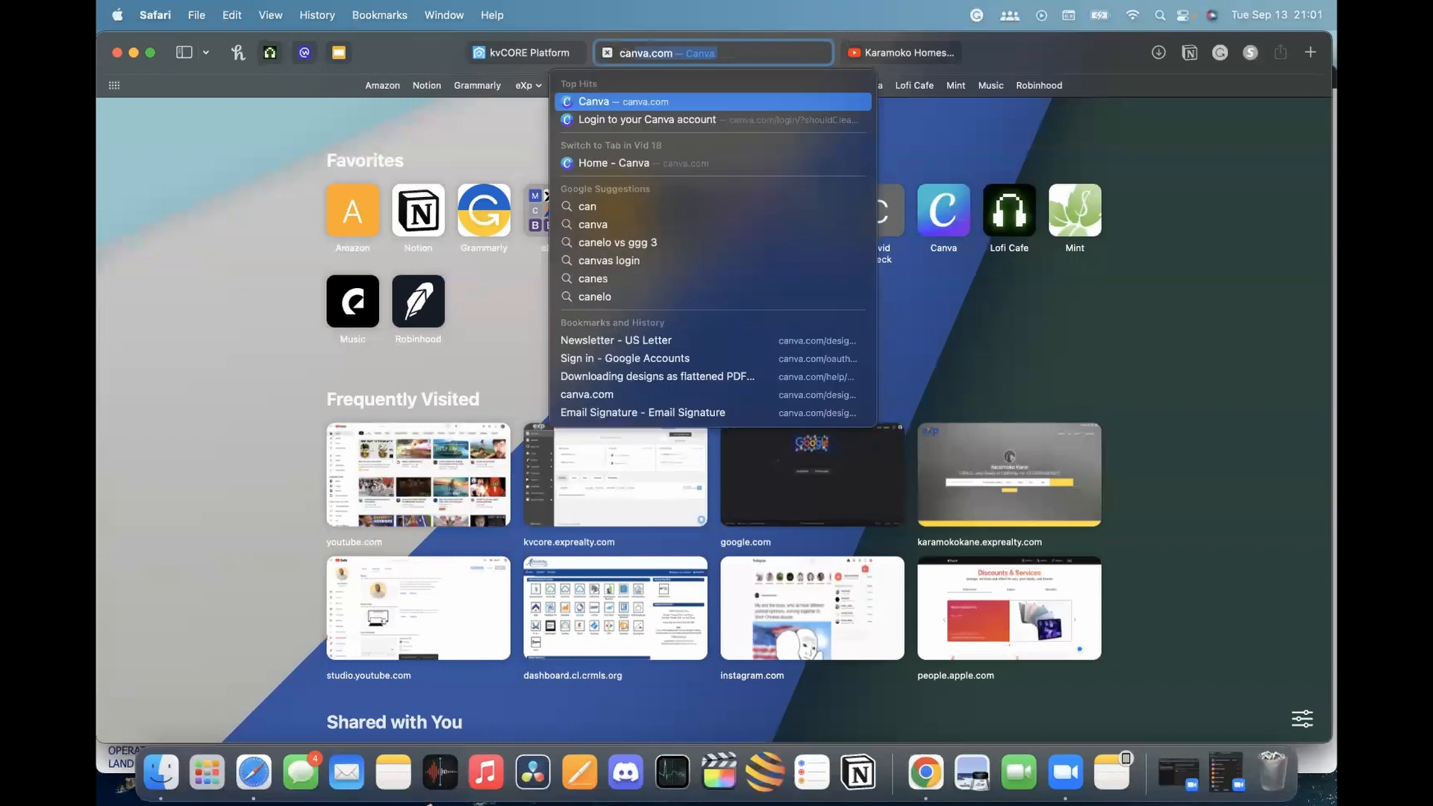
key(Return)
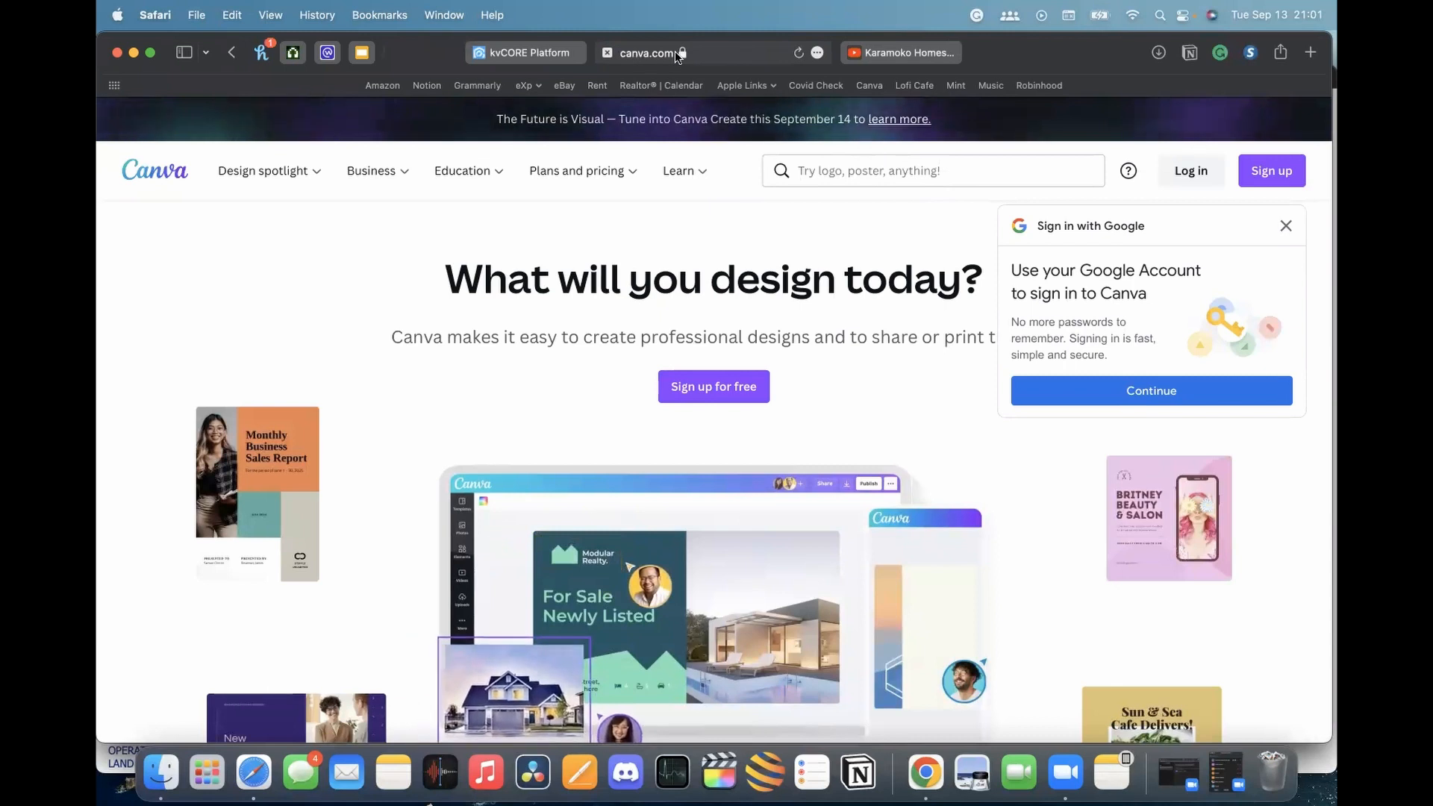
click(709, 49)
key(super+c)
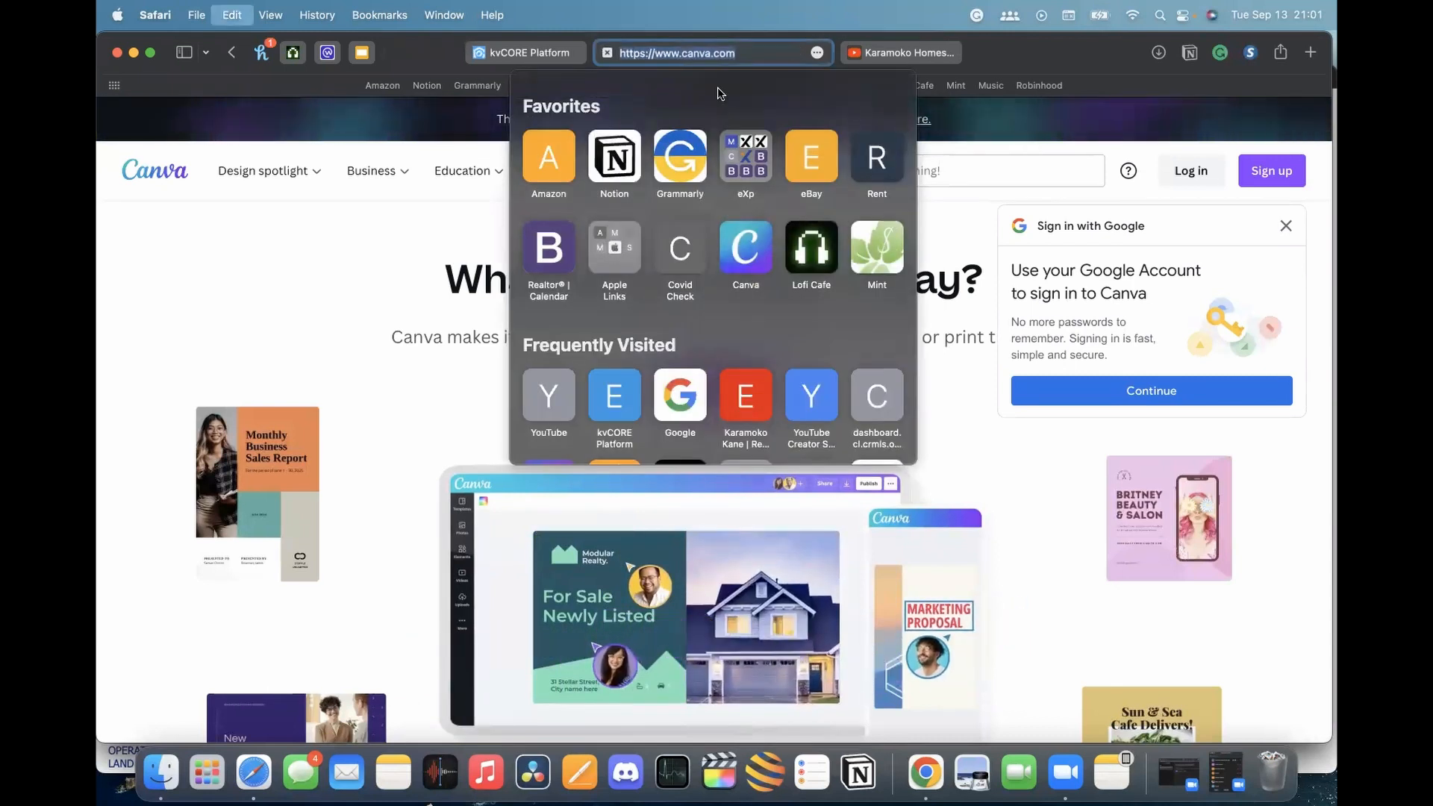
click(311, 224)
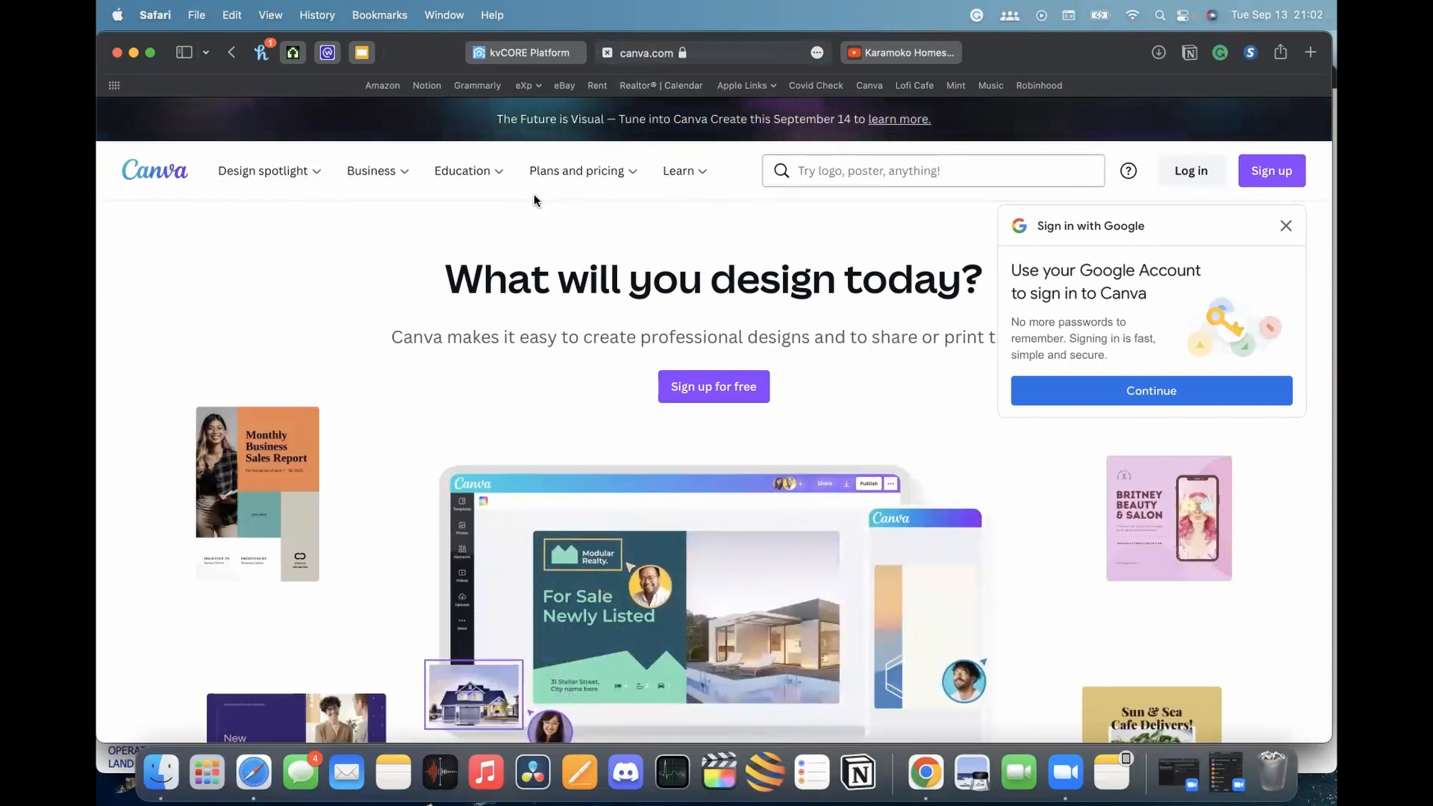
Log in to Canva with the Google account
click(1203, 177)
click(589, 323)
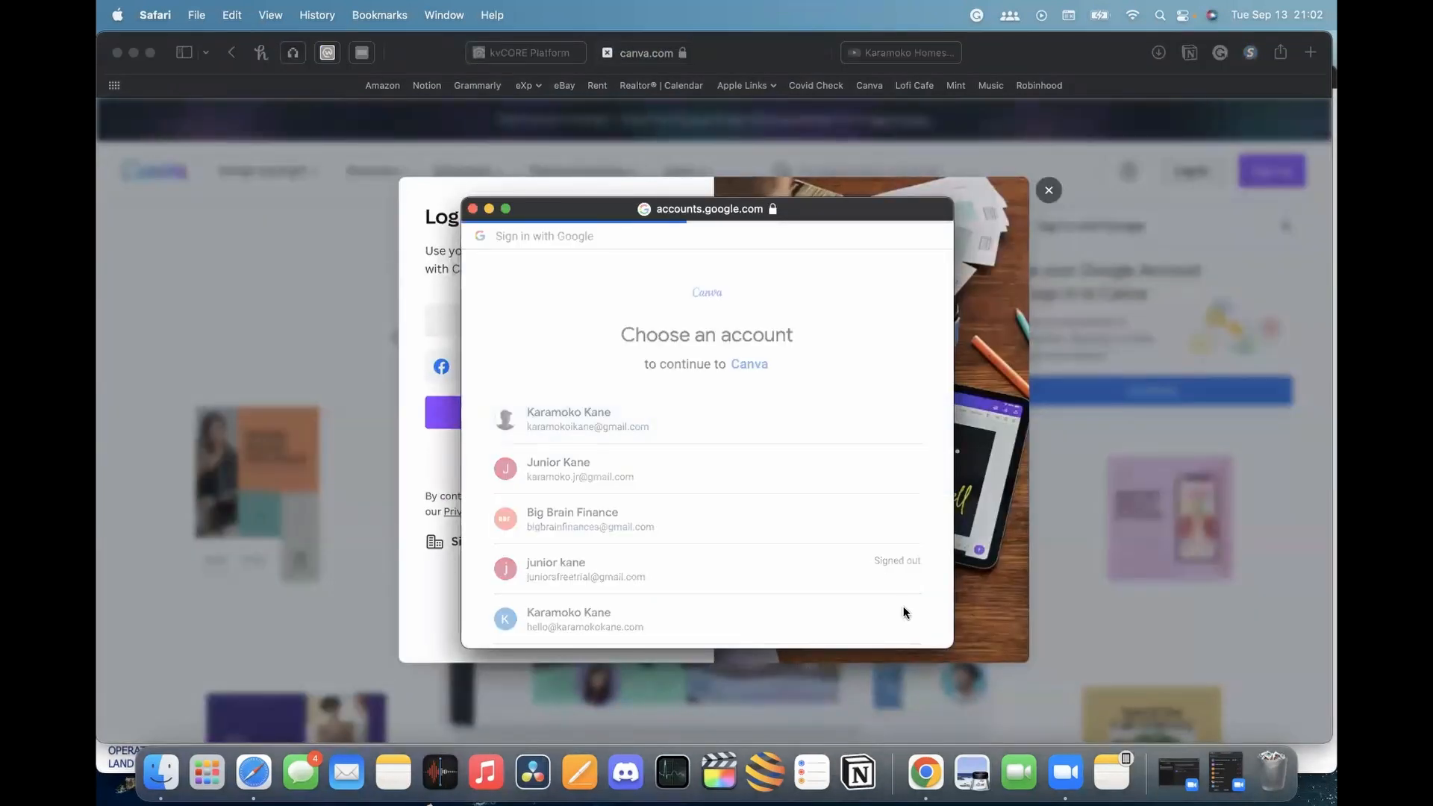
click(903, 599)
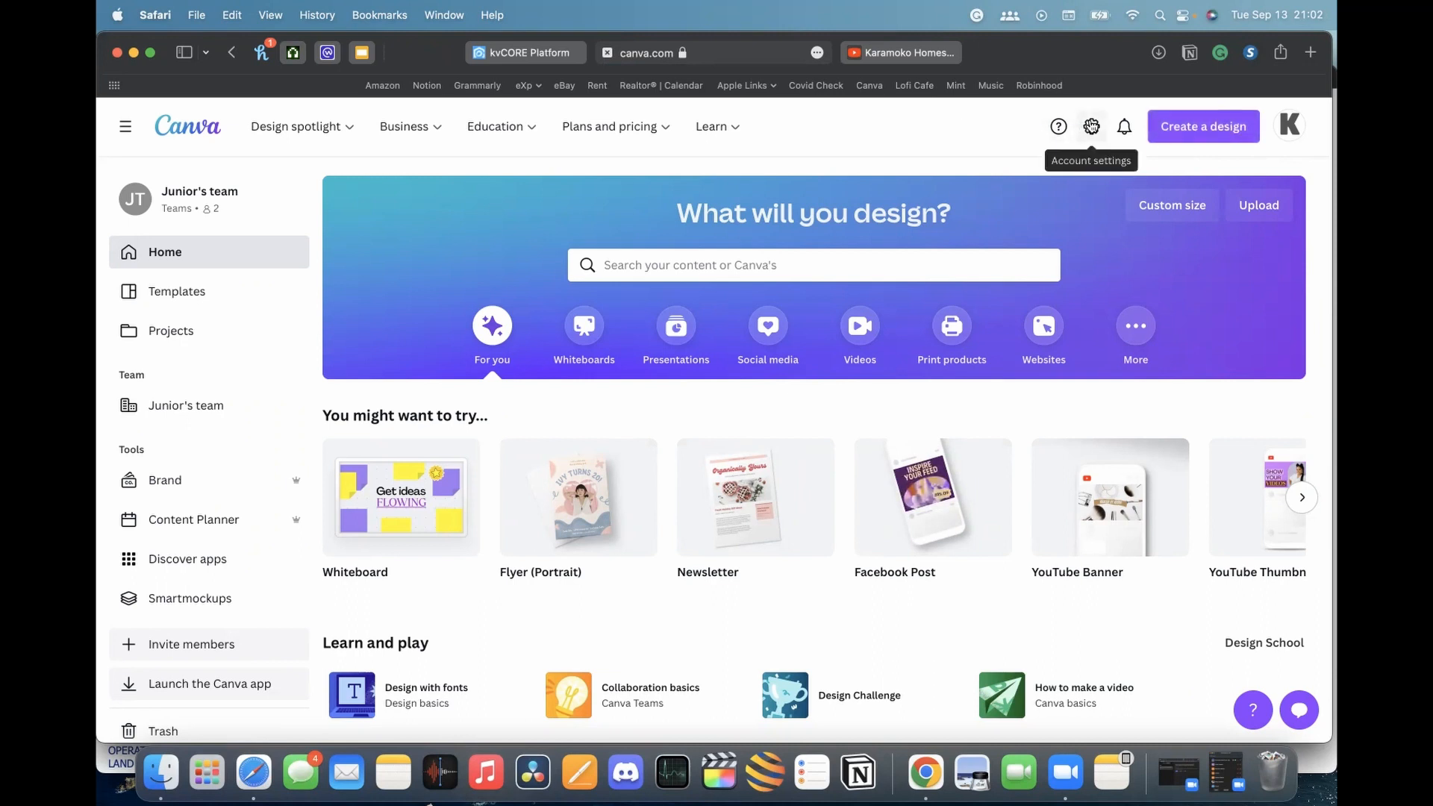
Search Create a design for 'instagram' and 'news', then clear the search
click(1187, 127)
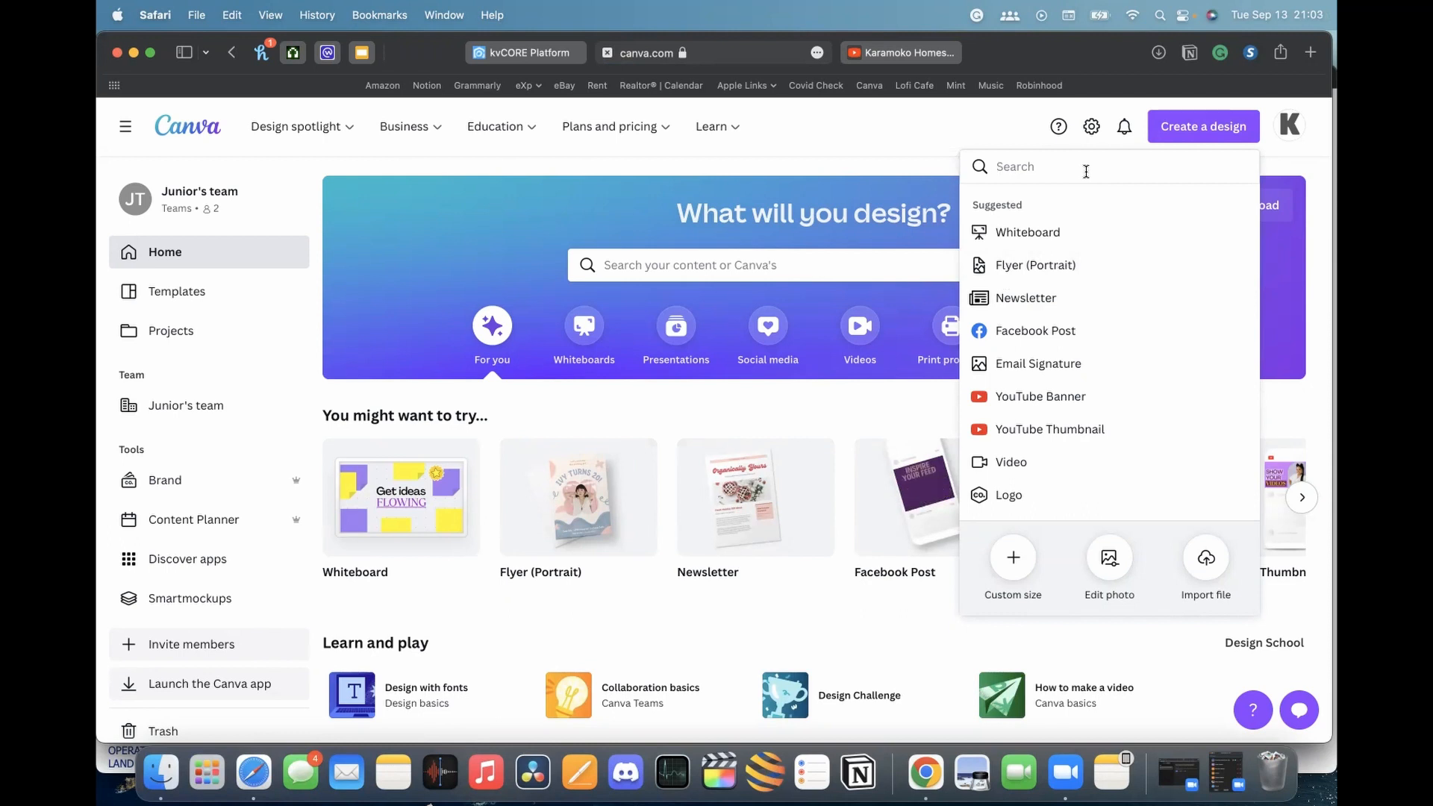
click(1031, 124)
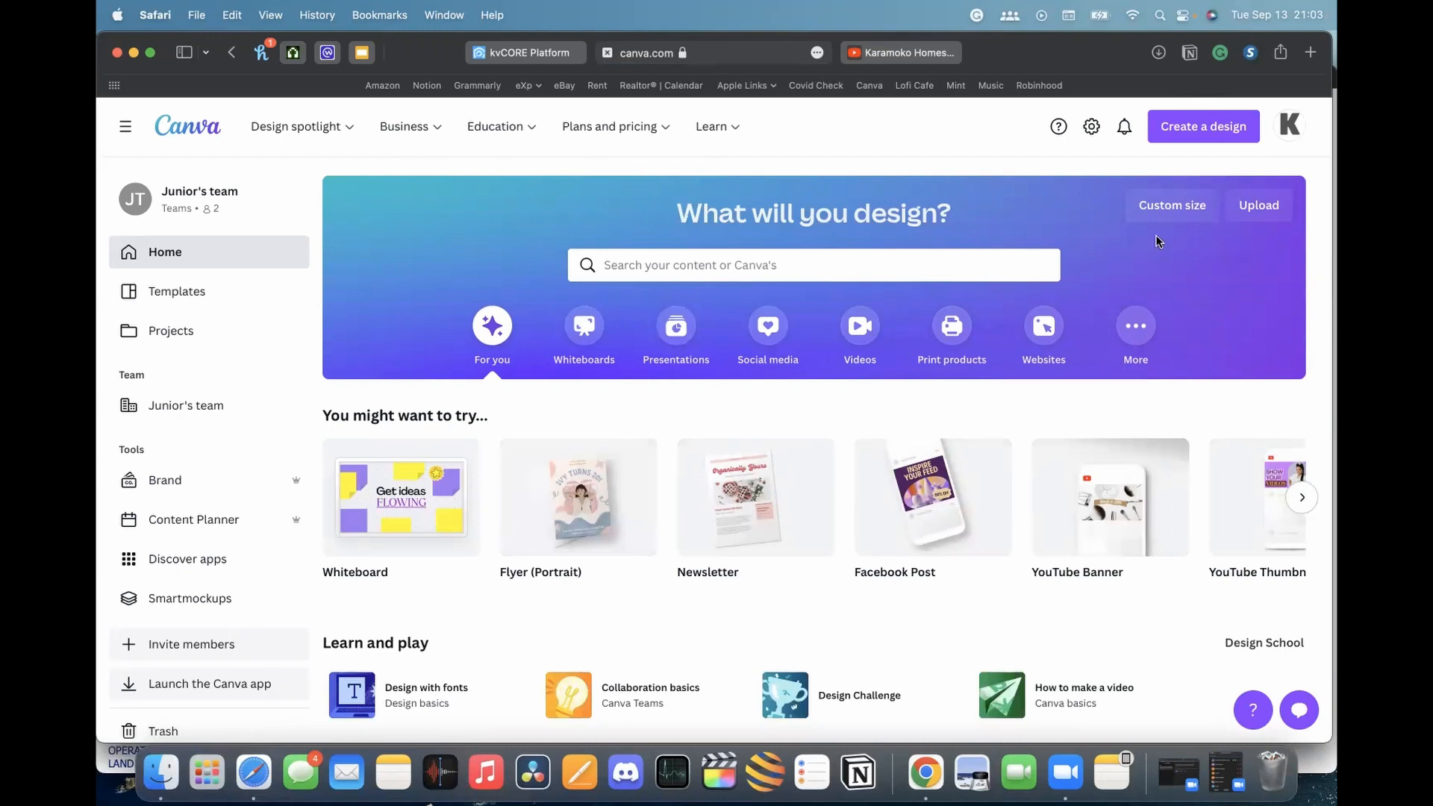
click(1210, 133)
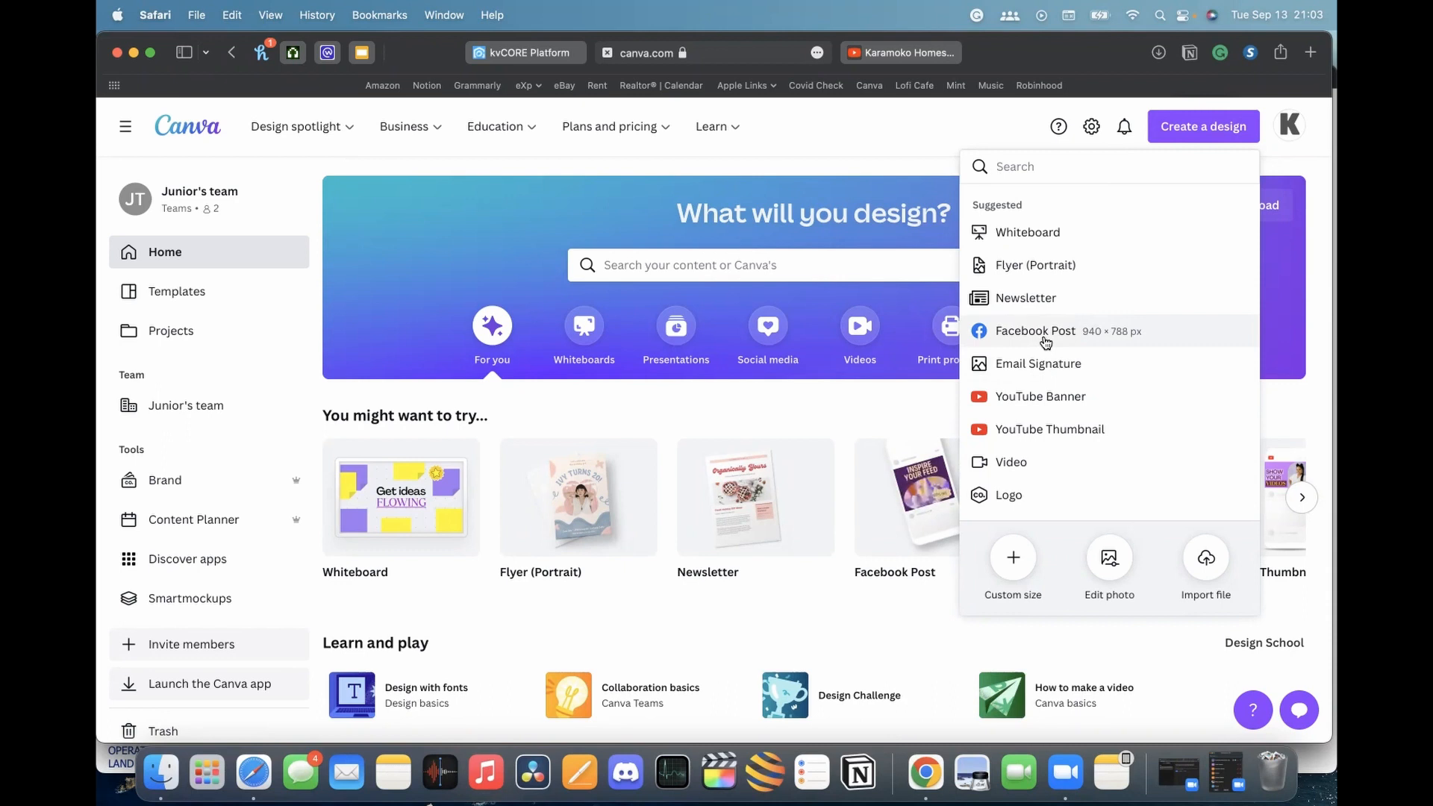
text(instagram)
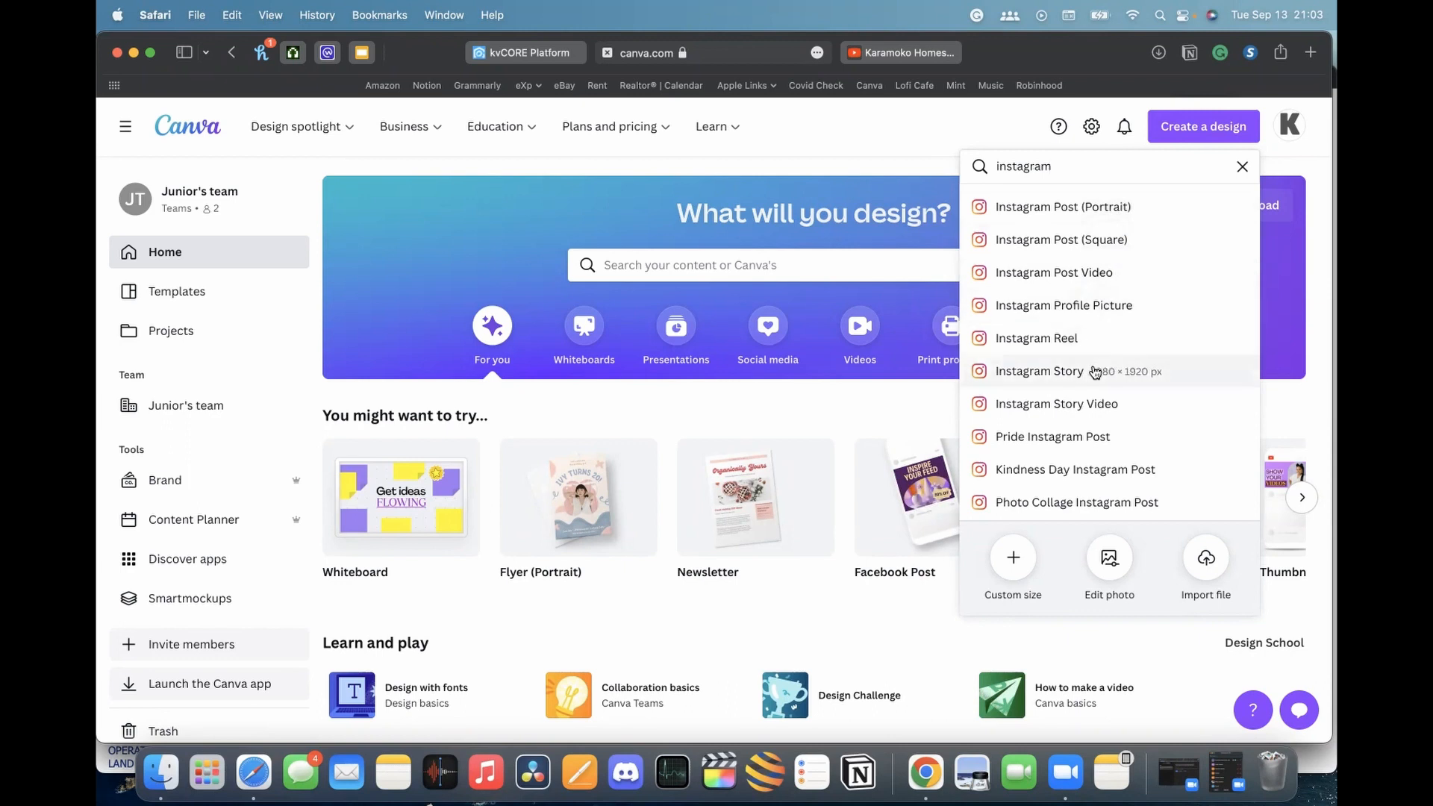
double_click(1097, 170)
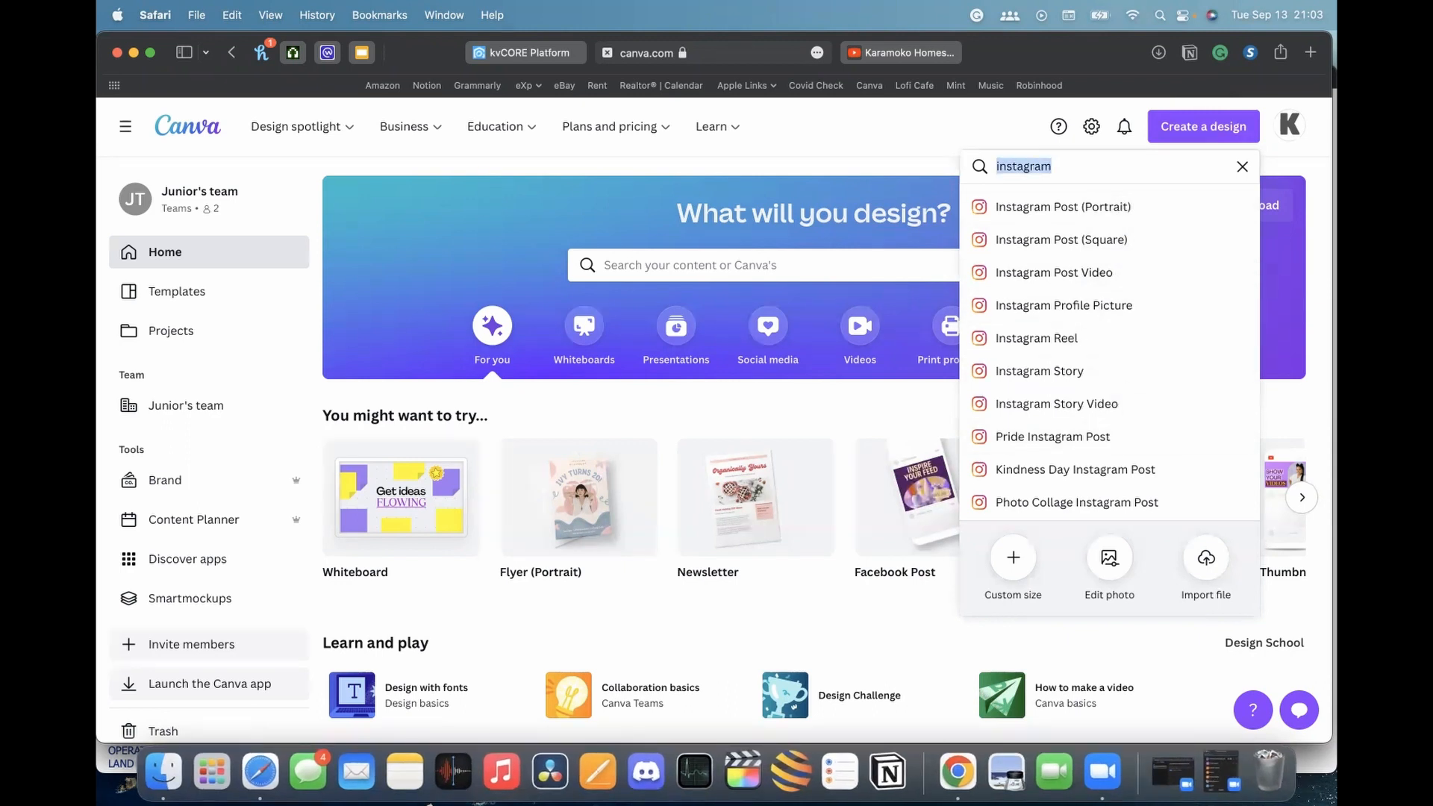
key(BackSpace)
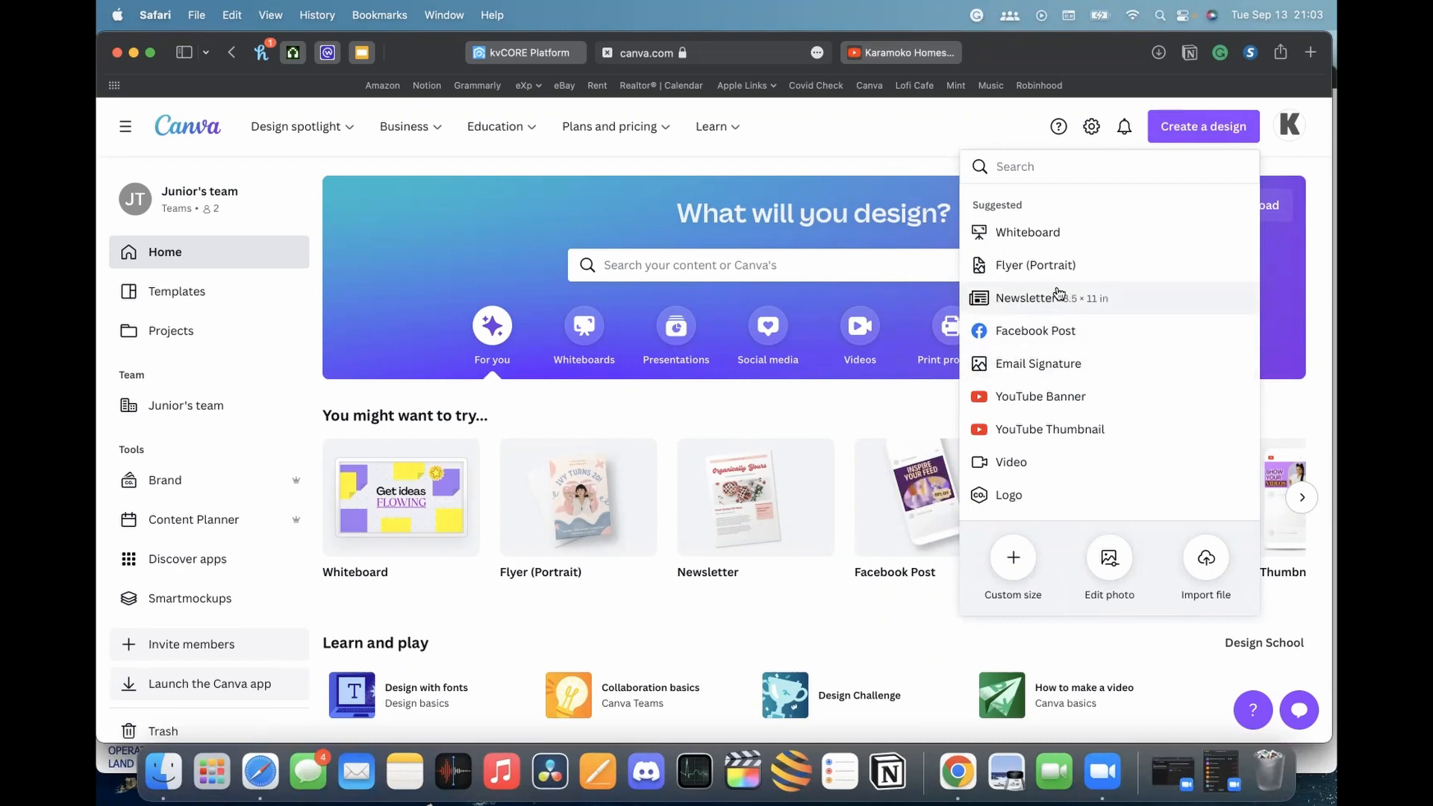
text(news)
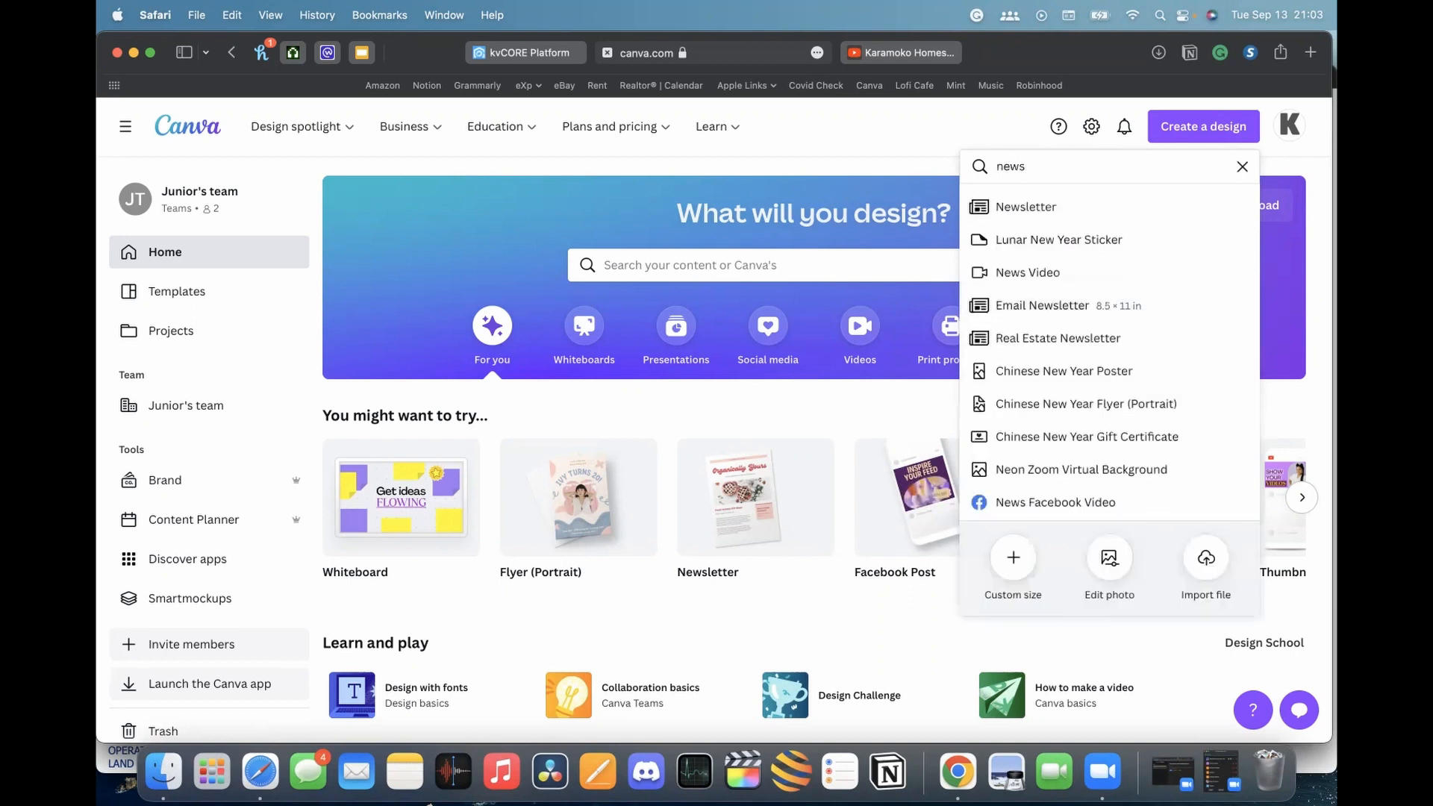
scroll(1056, 301, down, 1)
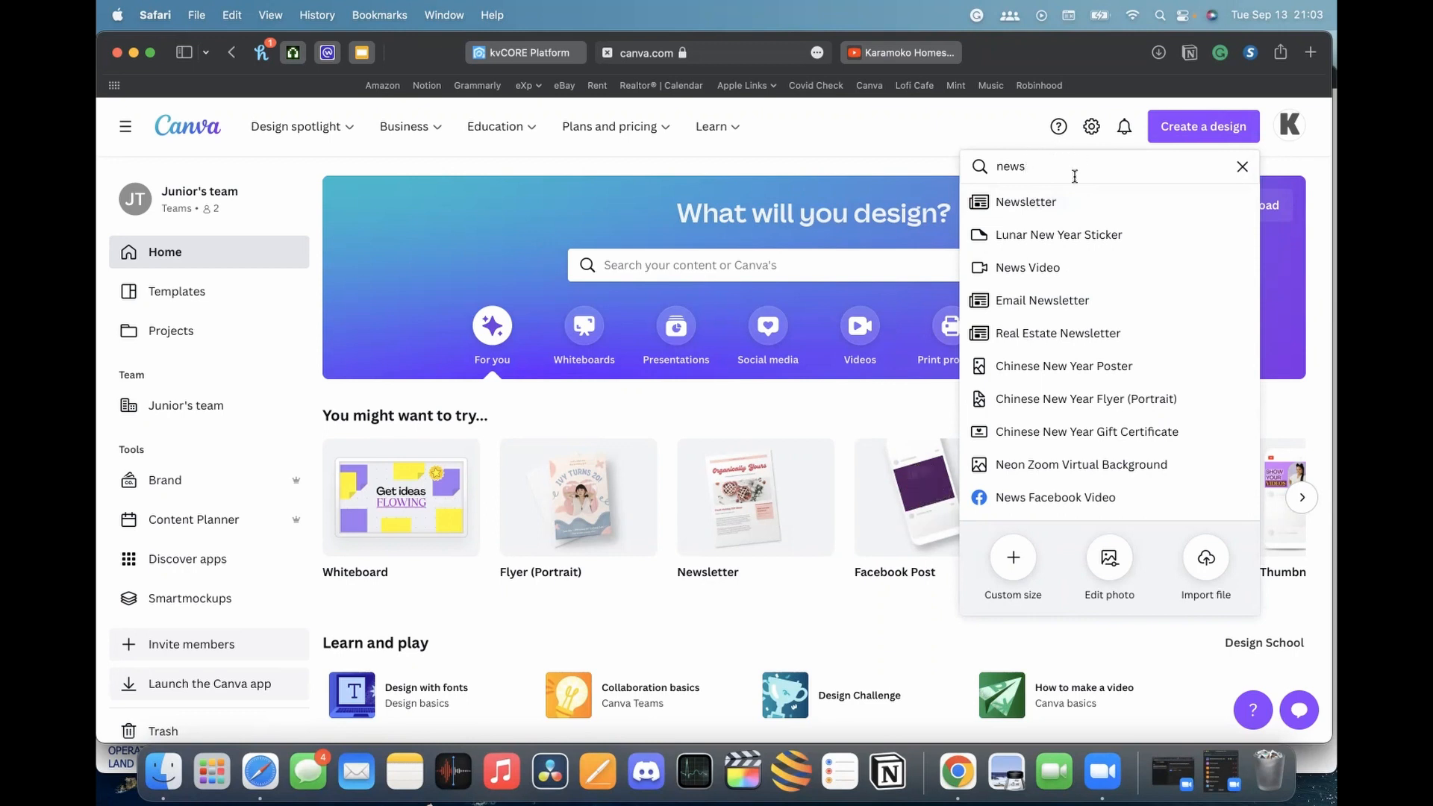
click(1241, 164)
scroll(676, 618, down, 4)
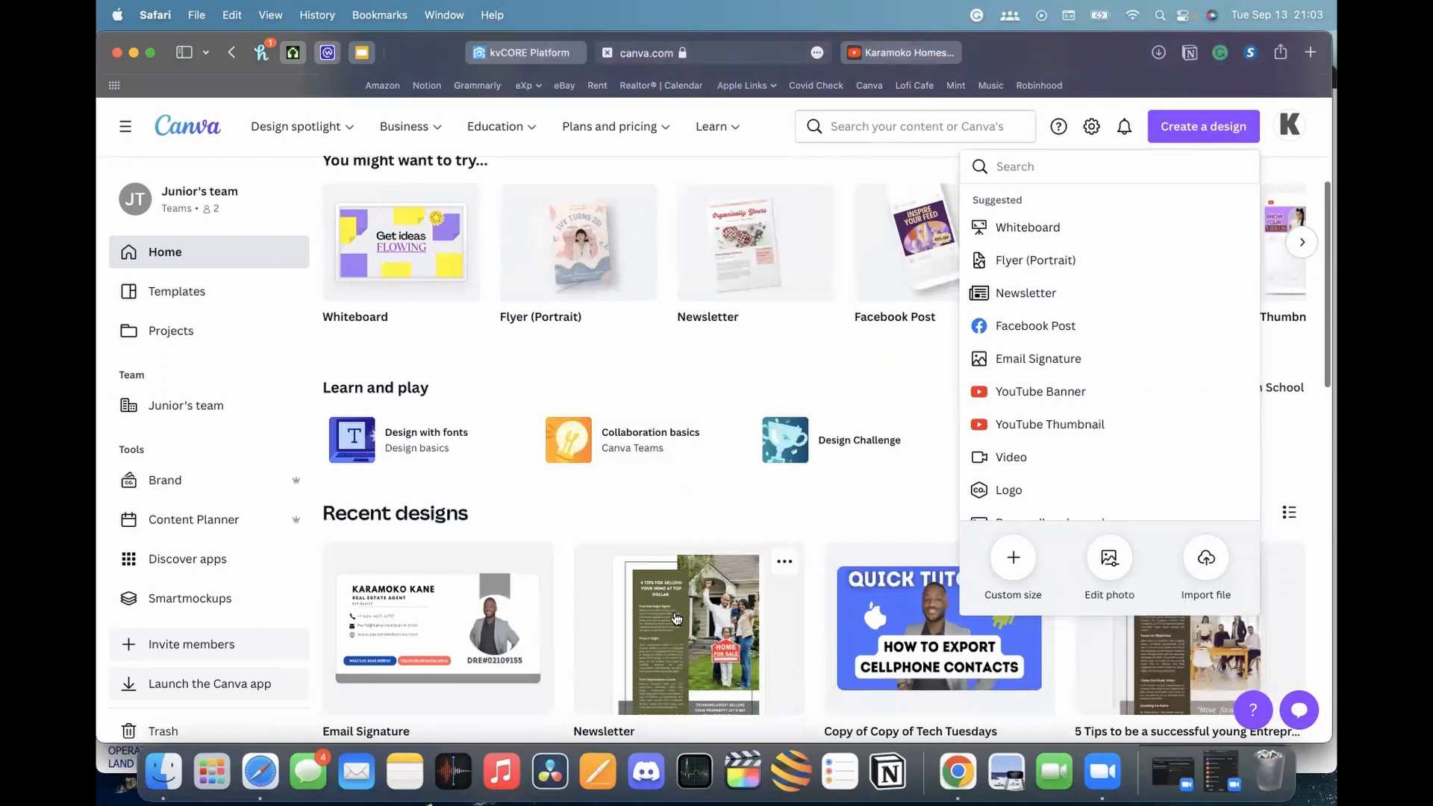
Open the recent Newsletter design from the home page
click(676, 618)
scroll(674, 619, up, 4)
scroll(684, 614, down, 3)
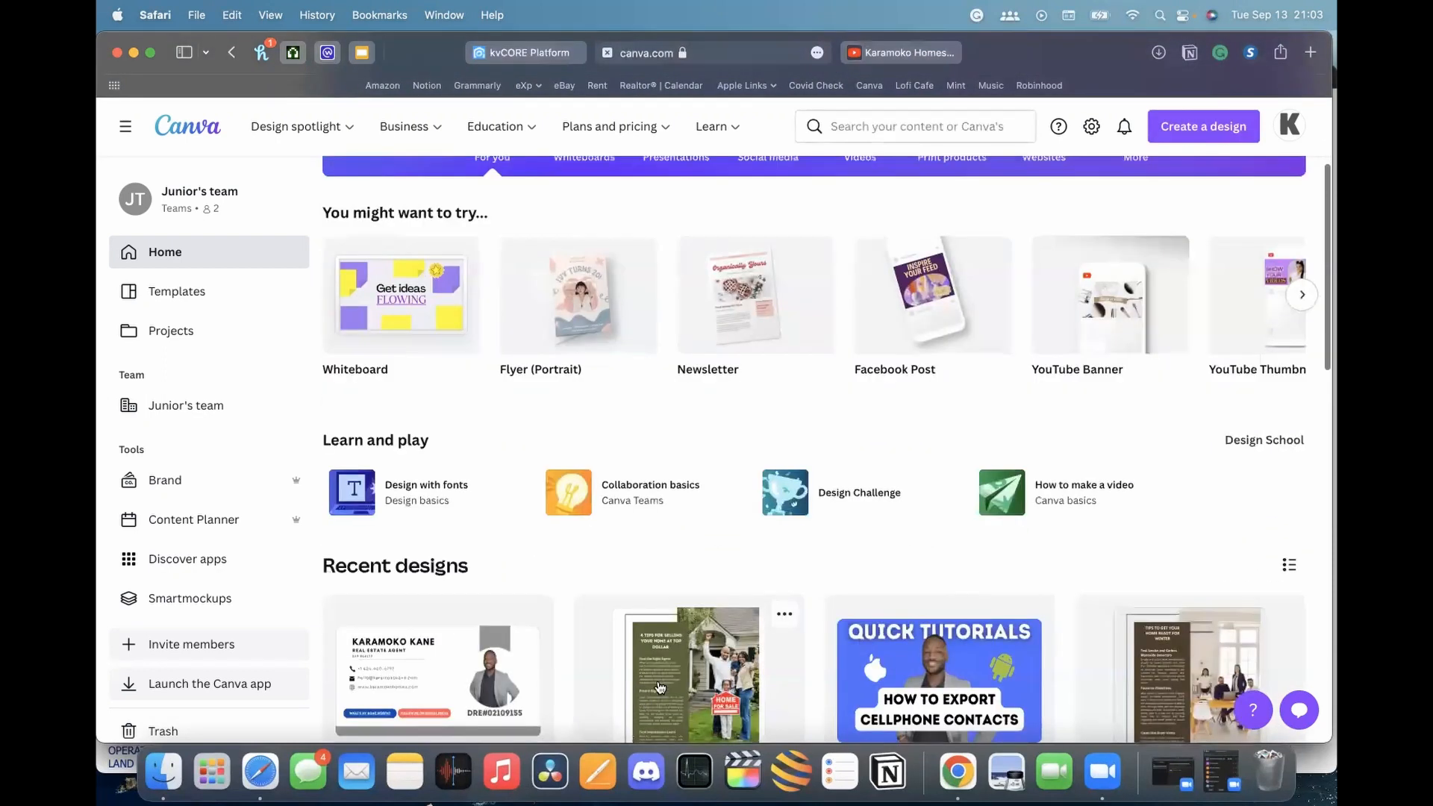
click(660, 687)
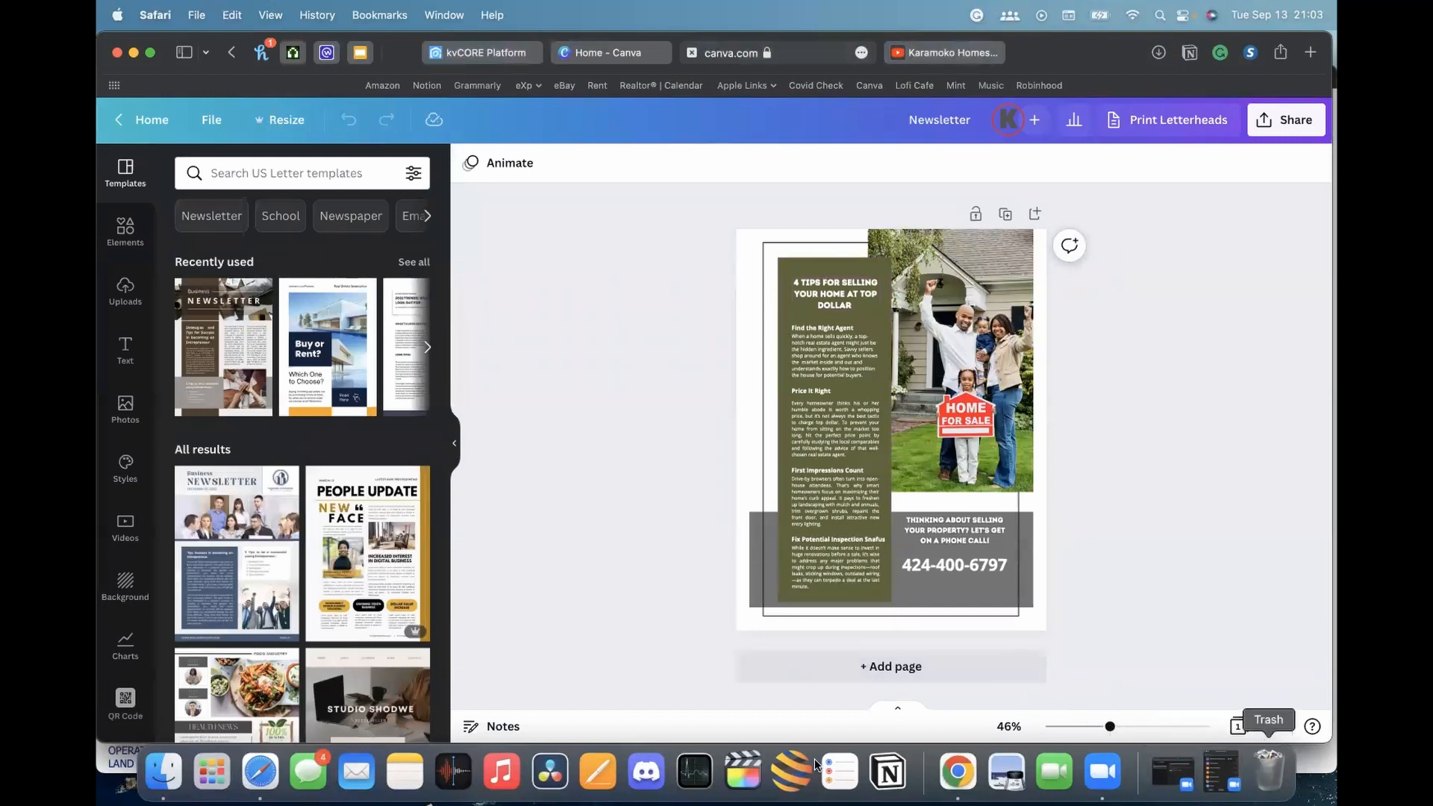
Zoom in on the newsletter, check its phone-number banner, then return to kvCORE
drag(1110, 726, 1146, 726)
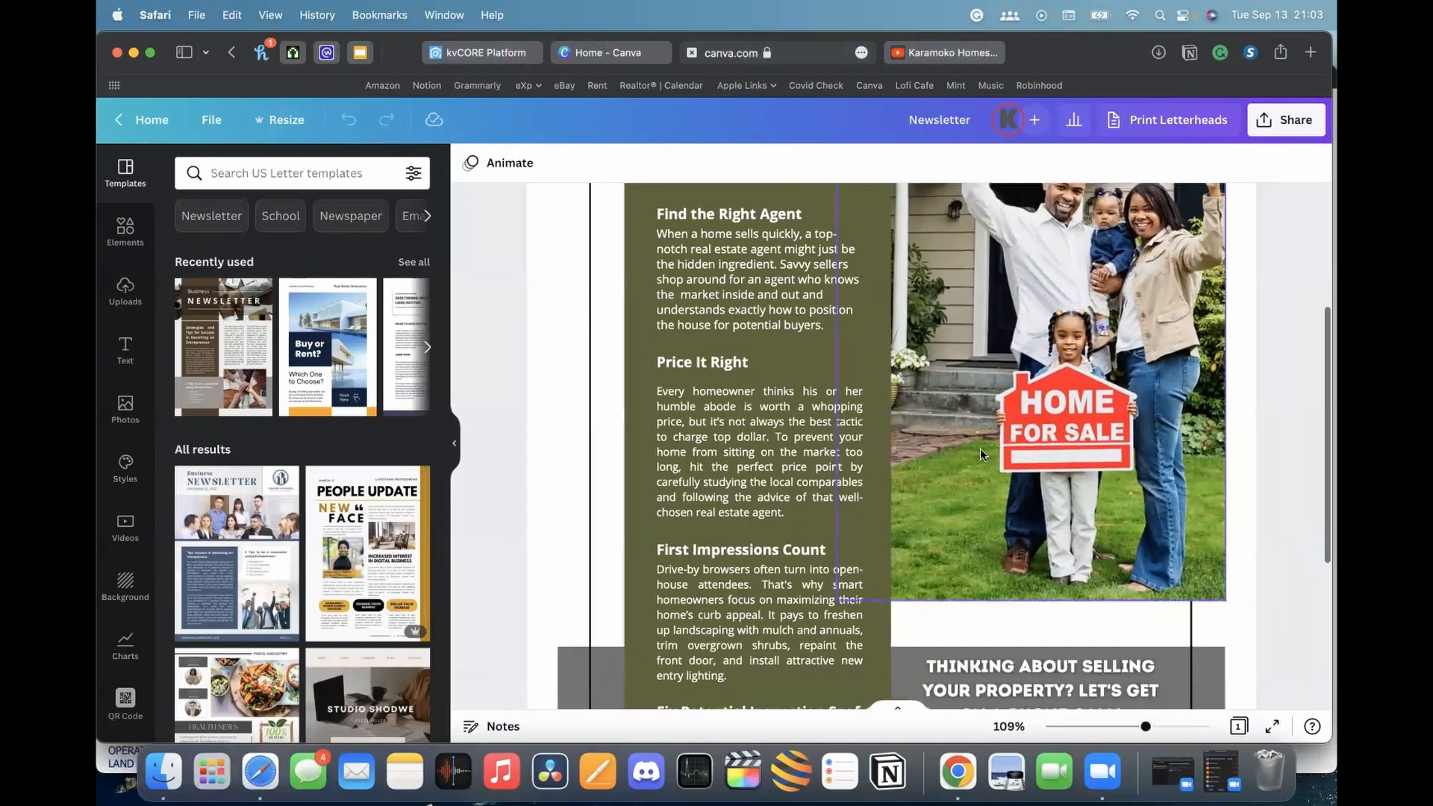
scroll(985, 448, up, 4)
scroll(990, 447, down, 1)
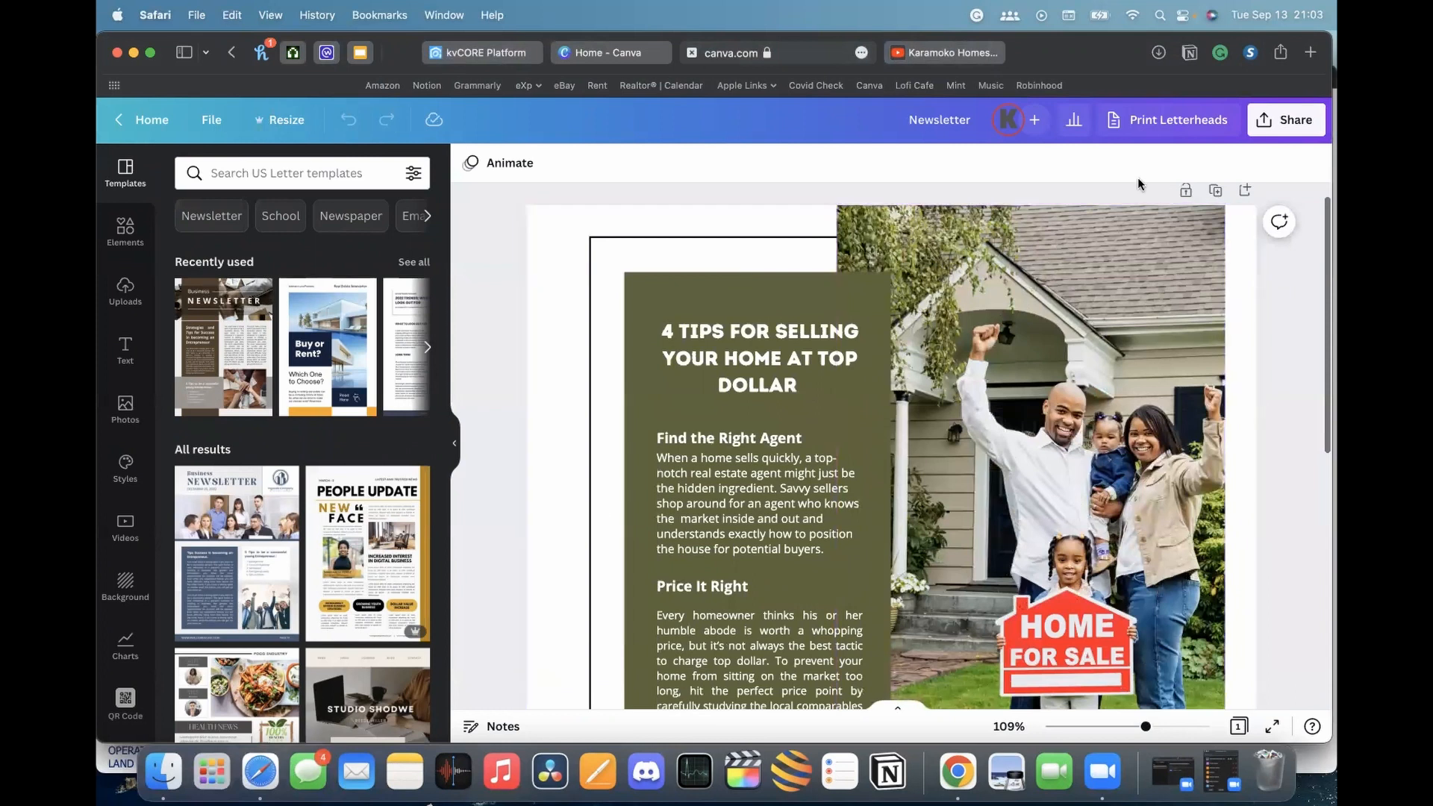
scroll(1066, 256, down, 2)
scroll(1066, 256, down, 10)
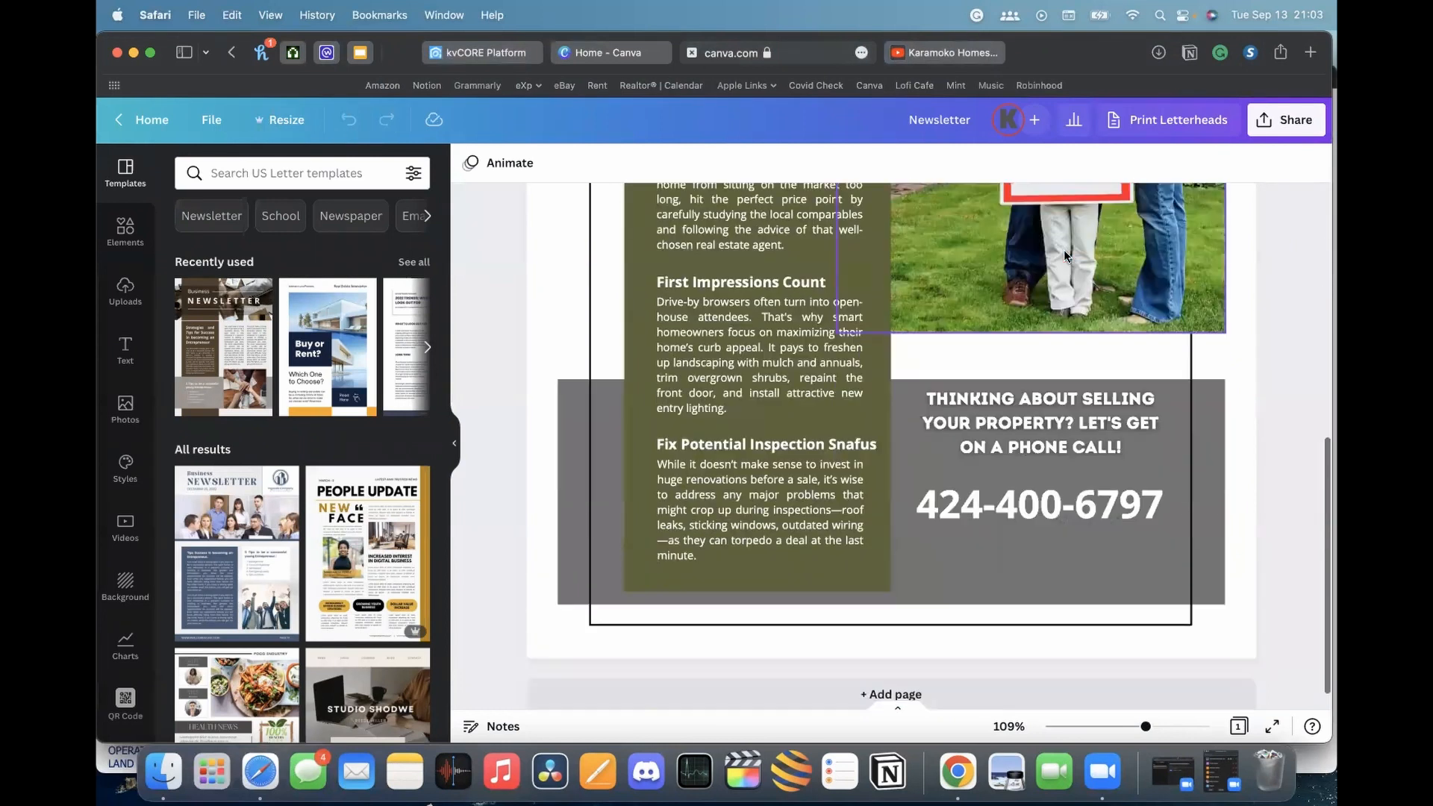
scroll(1065, 256, up, 15)
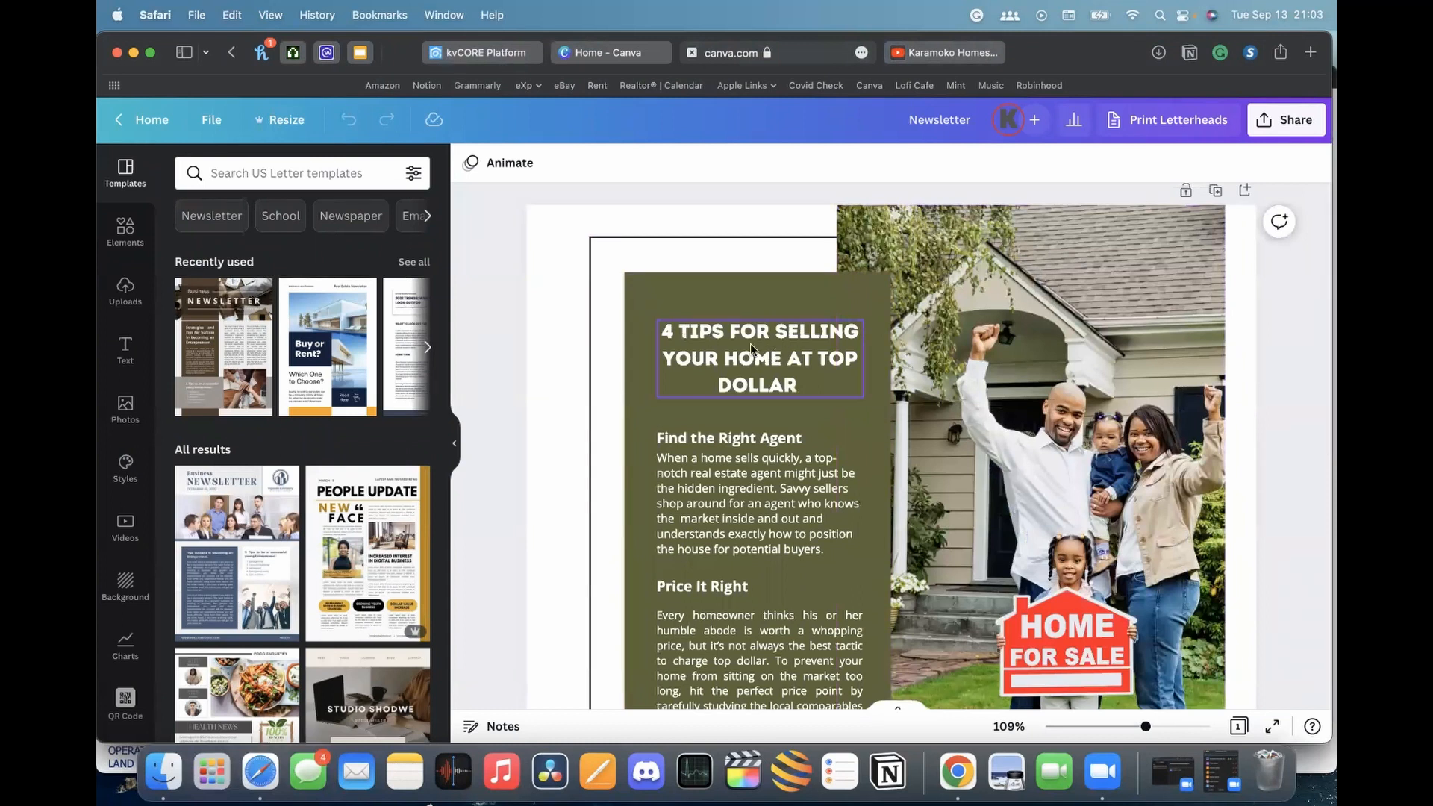
scroll(994, 441, down, 3)
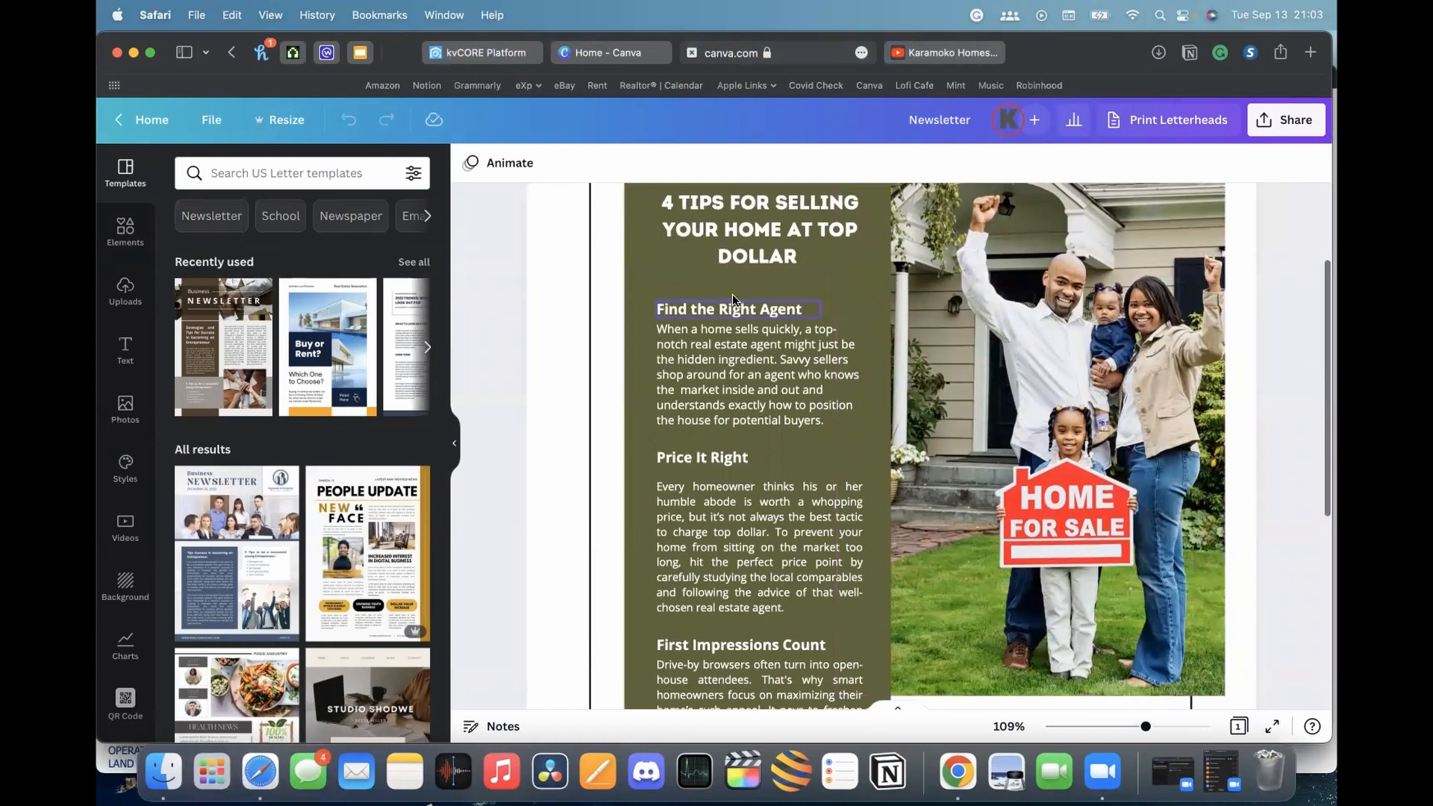
scroll(773, 373, down, 3)
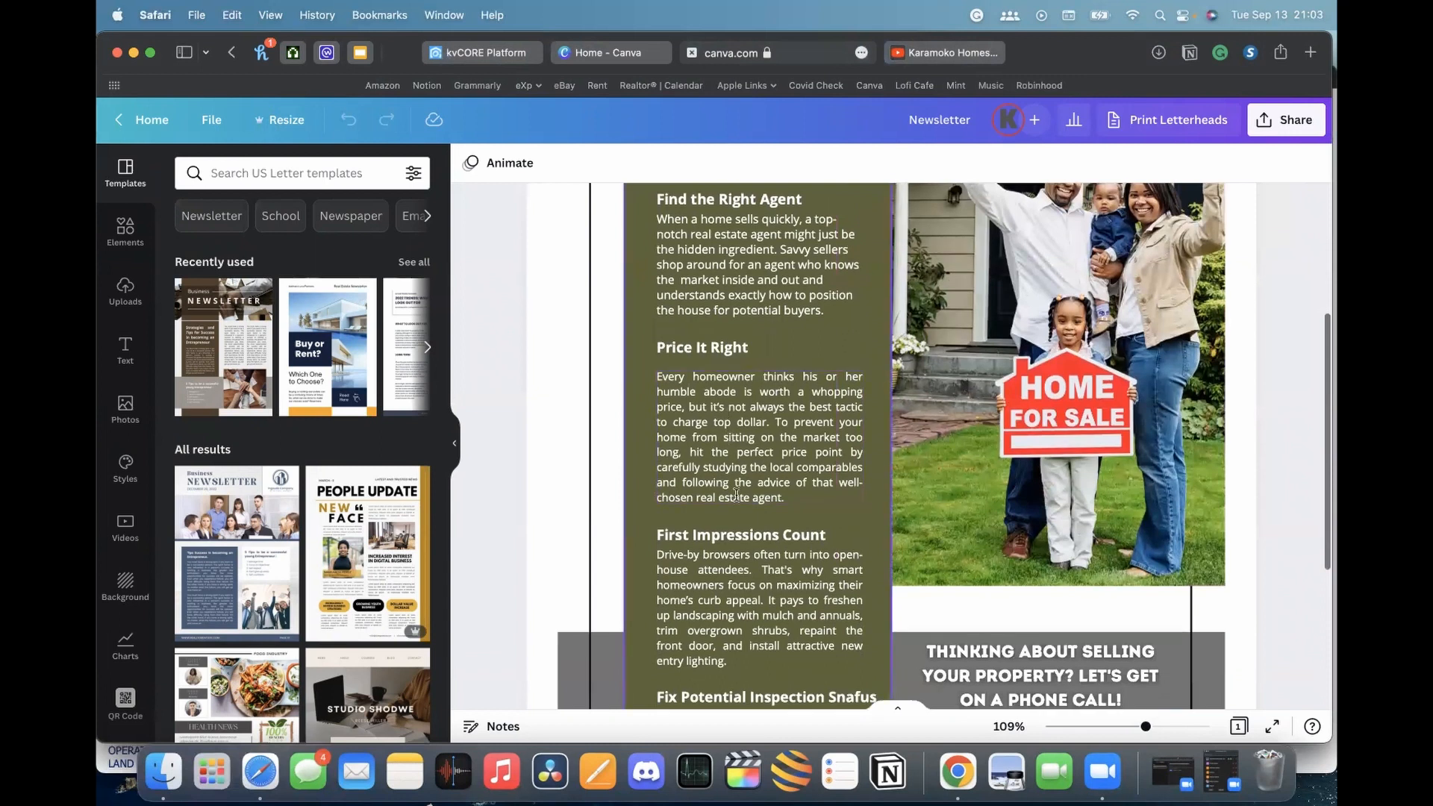
scroll(779, 473, down, 5)
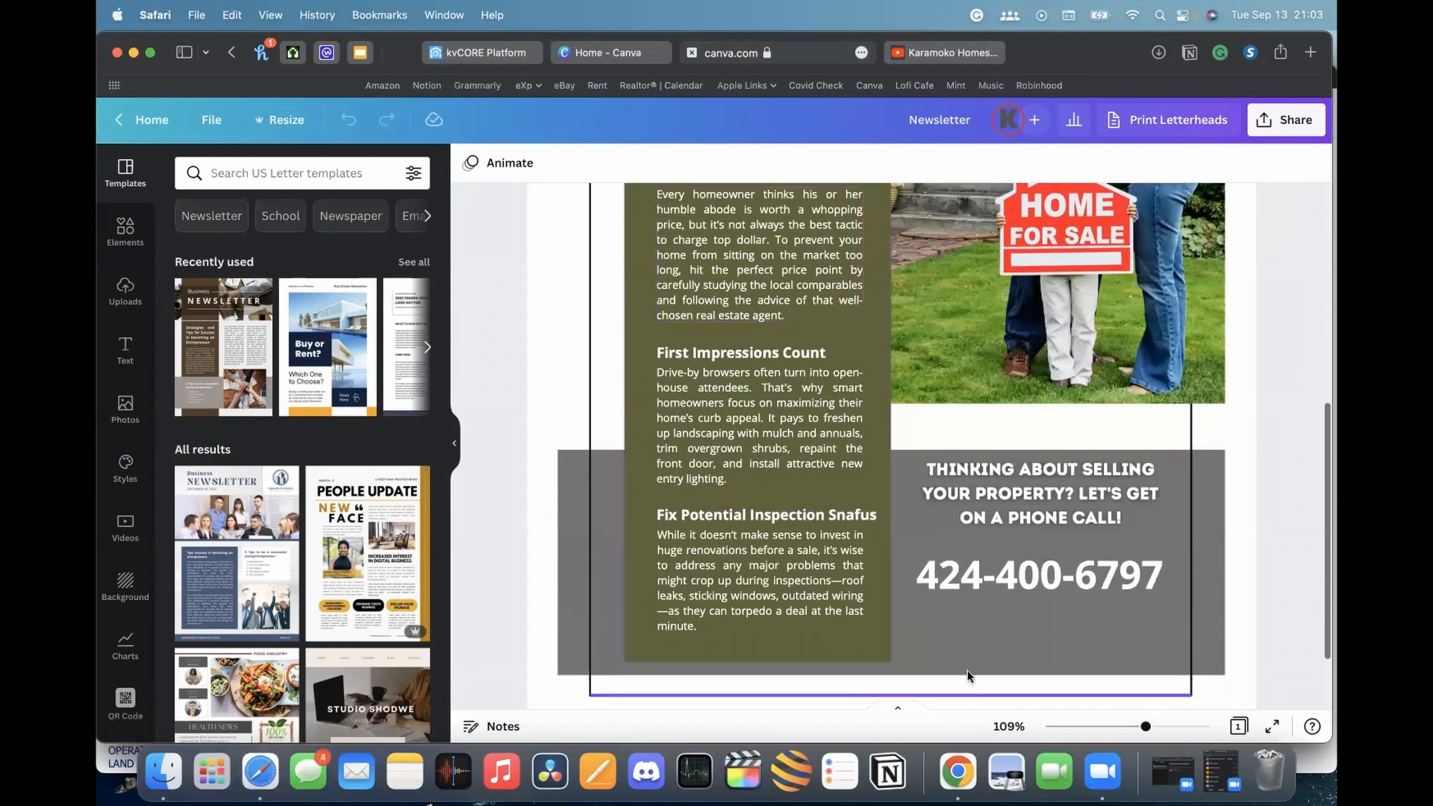
click(1051, 573)
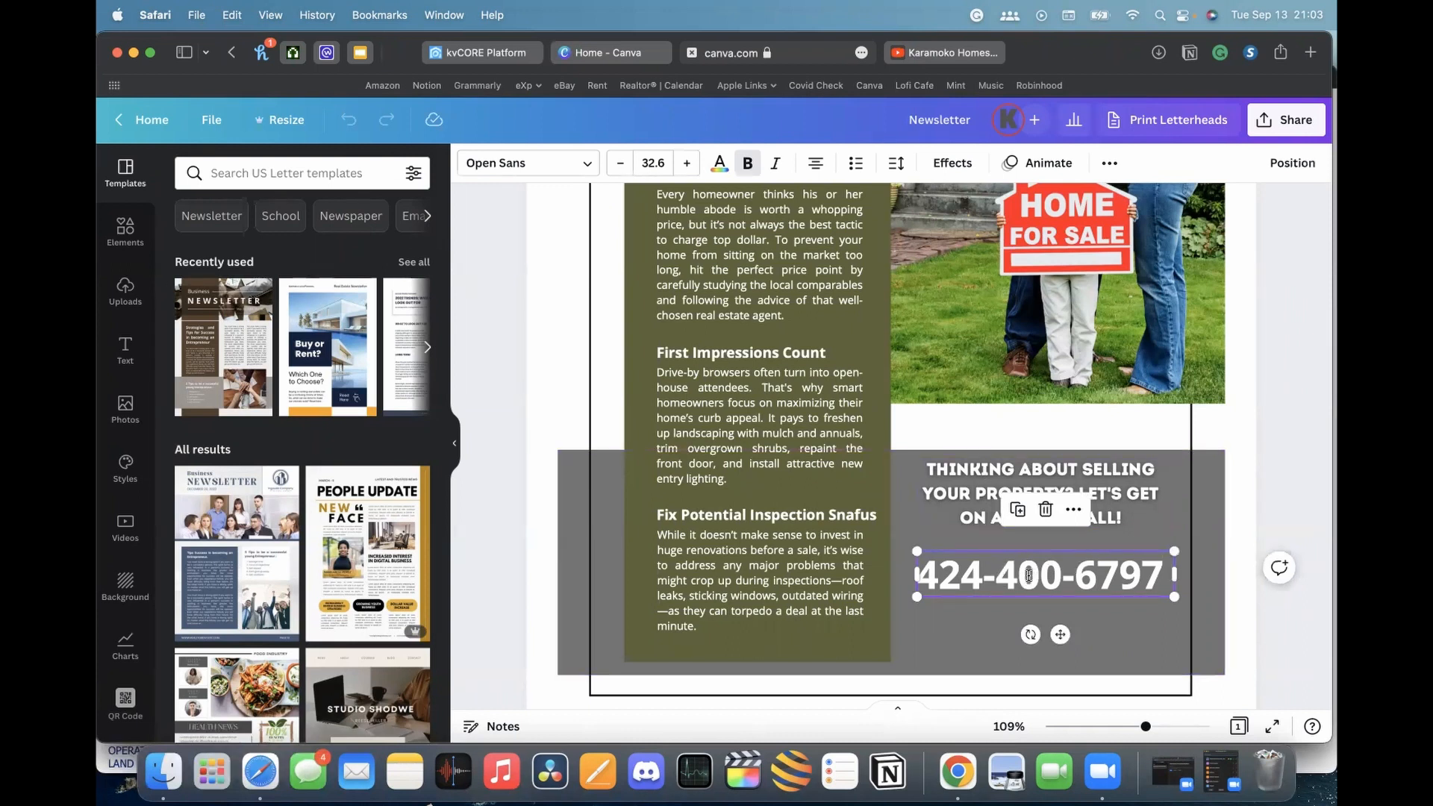
click(492, 54)
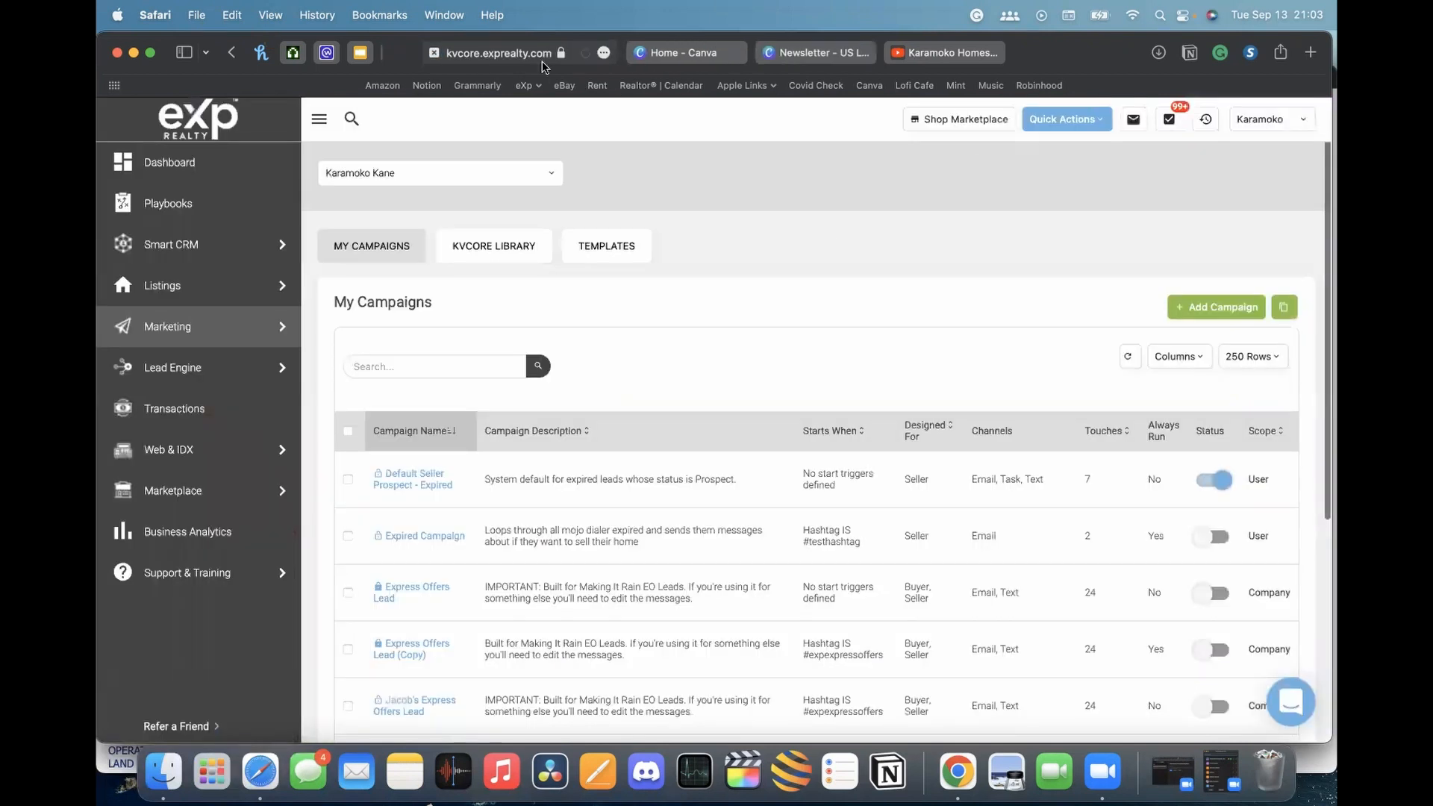
Open the kvCORE account menu, then switch back to the Canva newsletter tab
click(1278, 123)
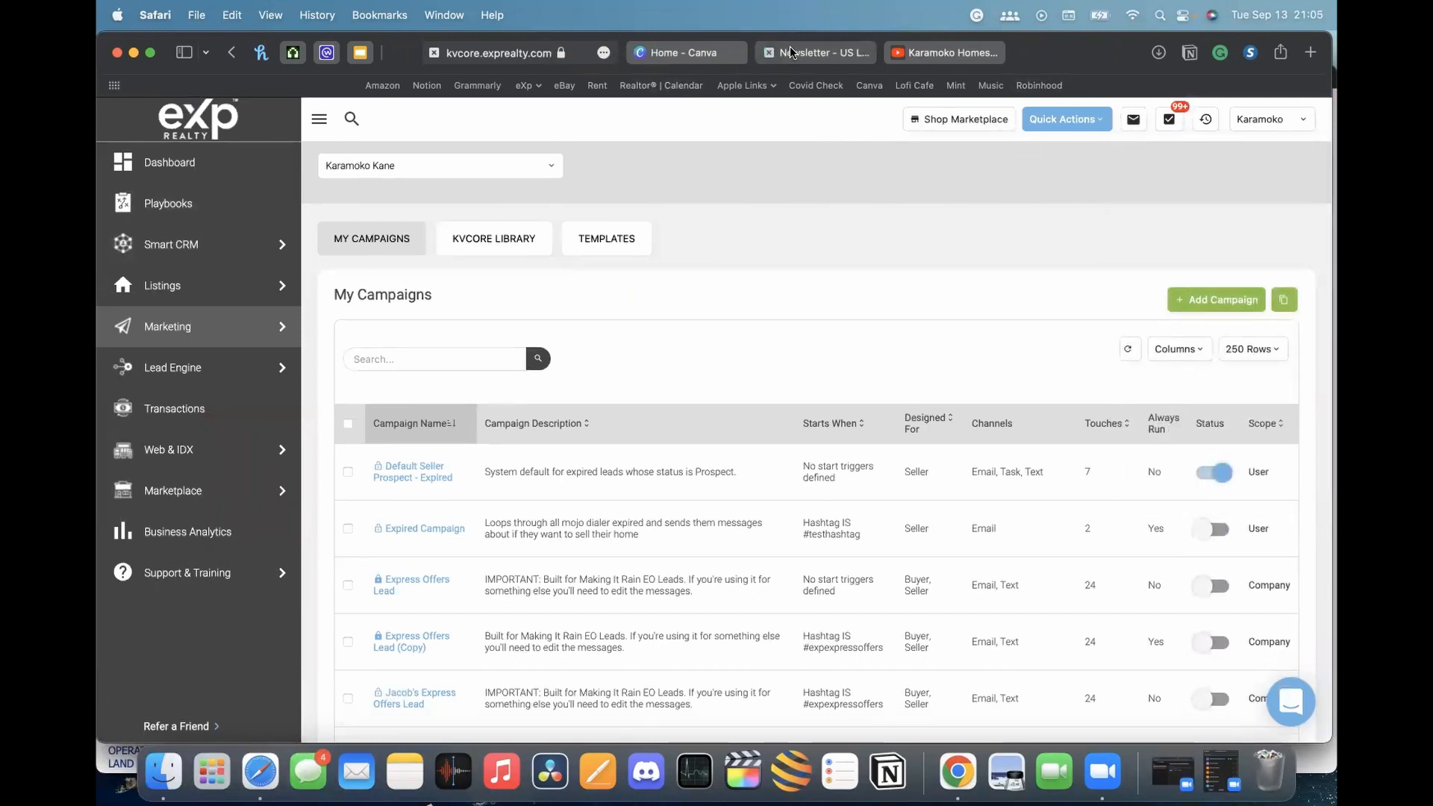
click(819, 50)
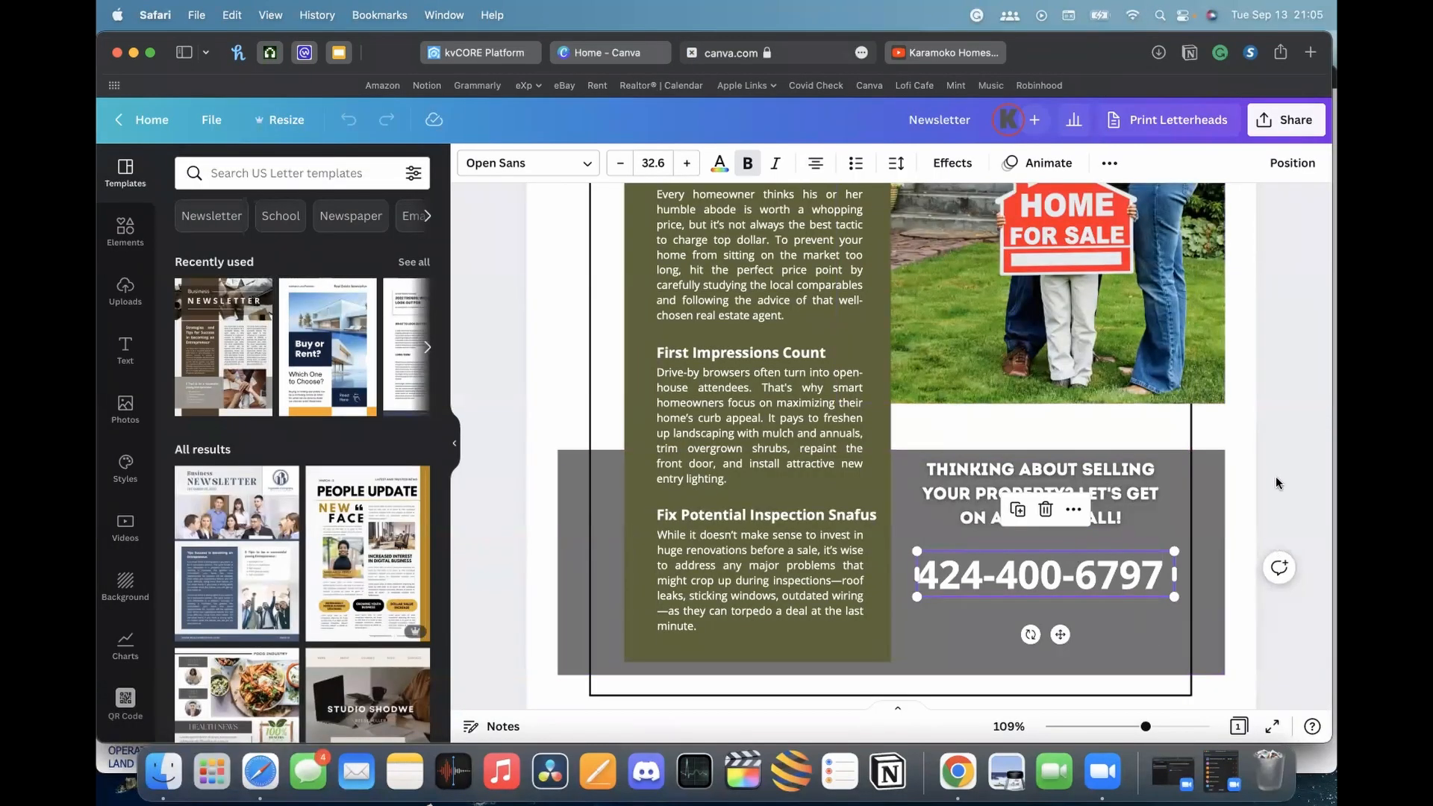
click(1257, 533)
scroll(1113, 522, up, 6)
scroll(1112, 523, down, 5)
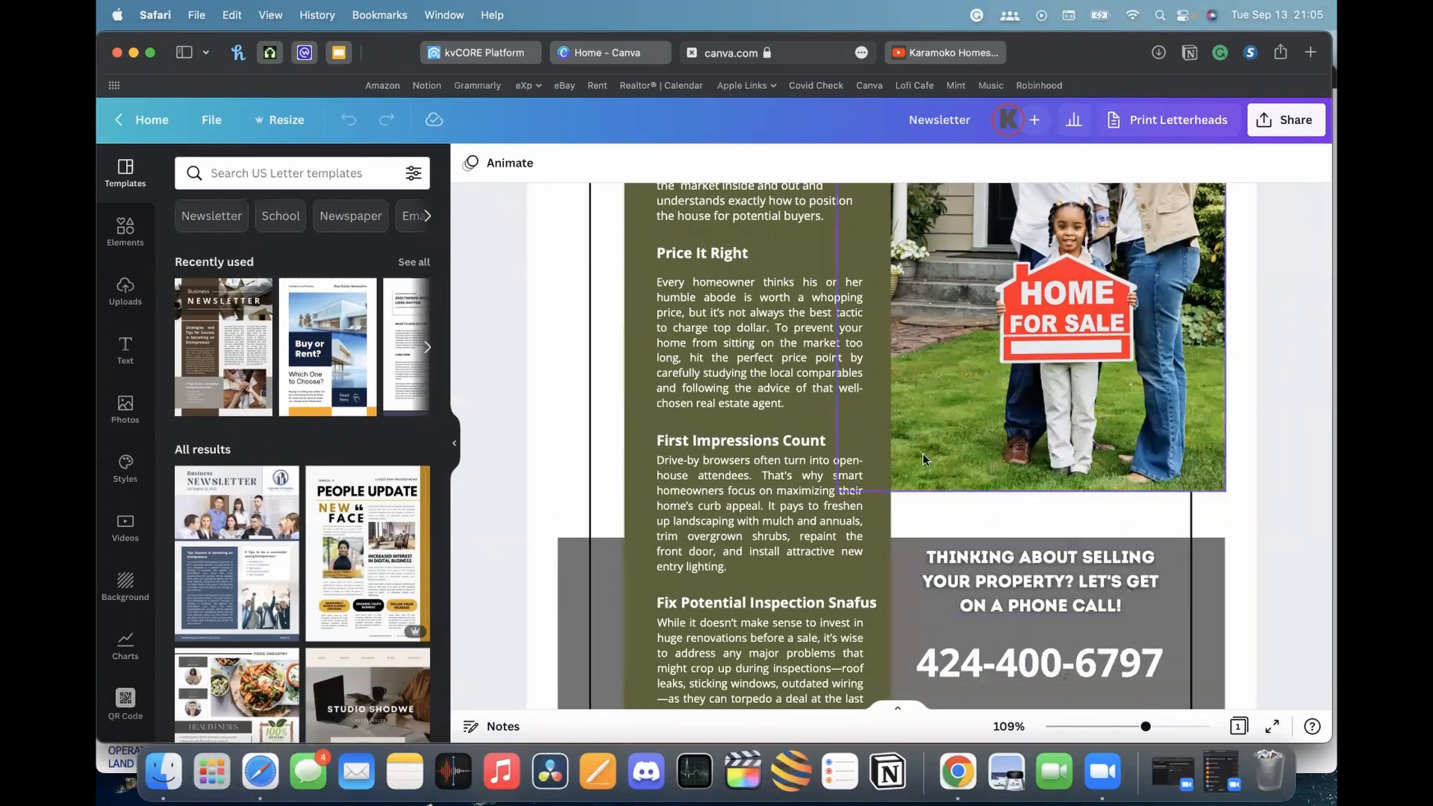
click(1061, 657)
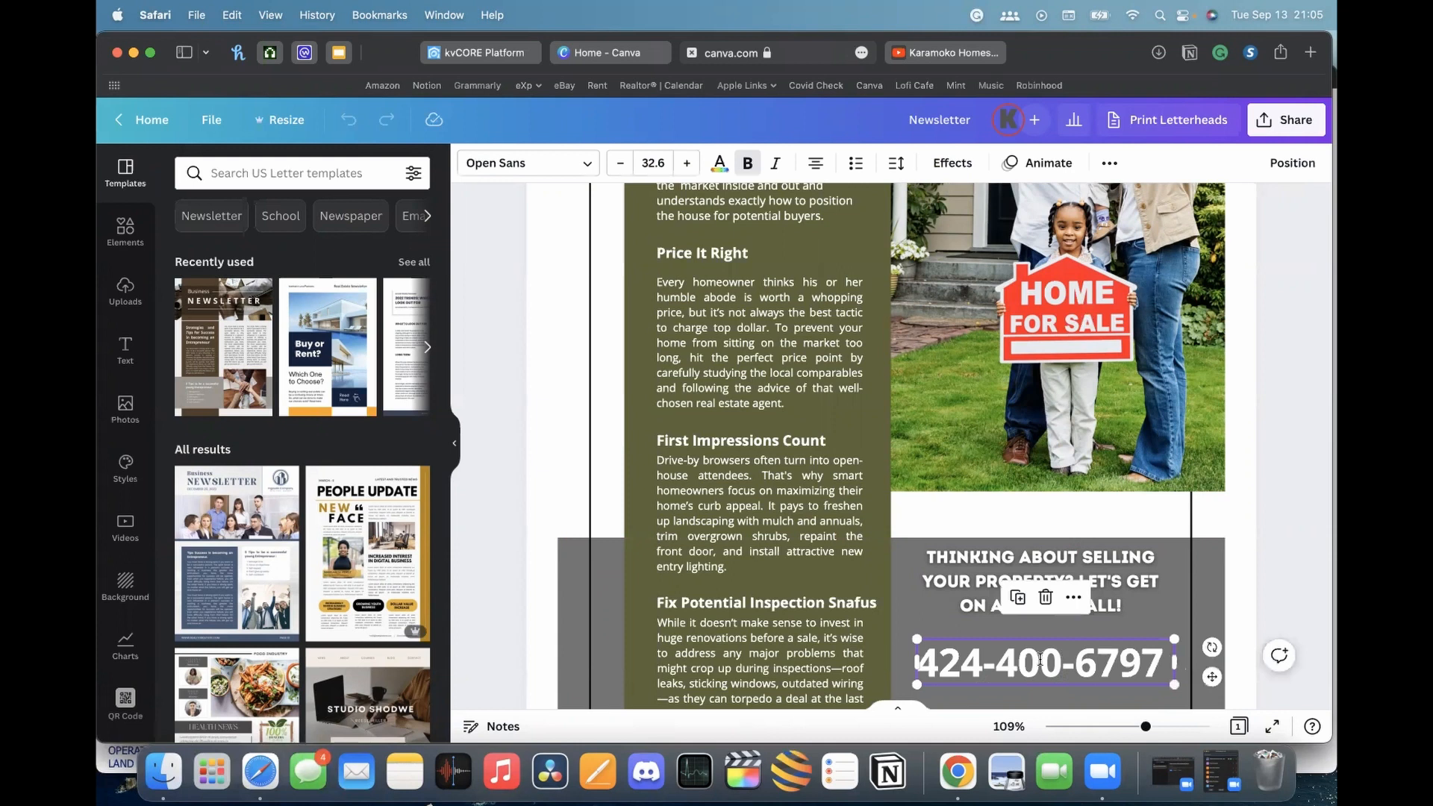
click(1275, 575)
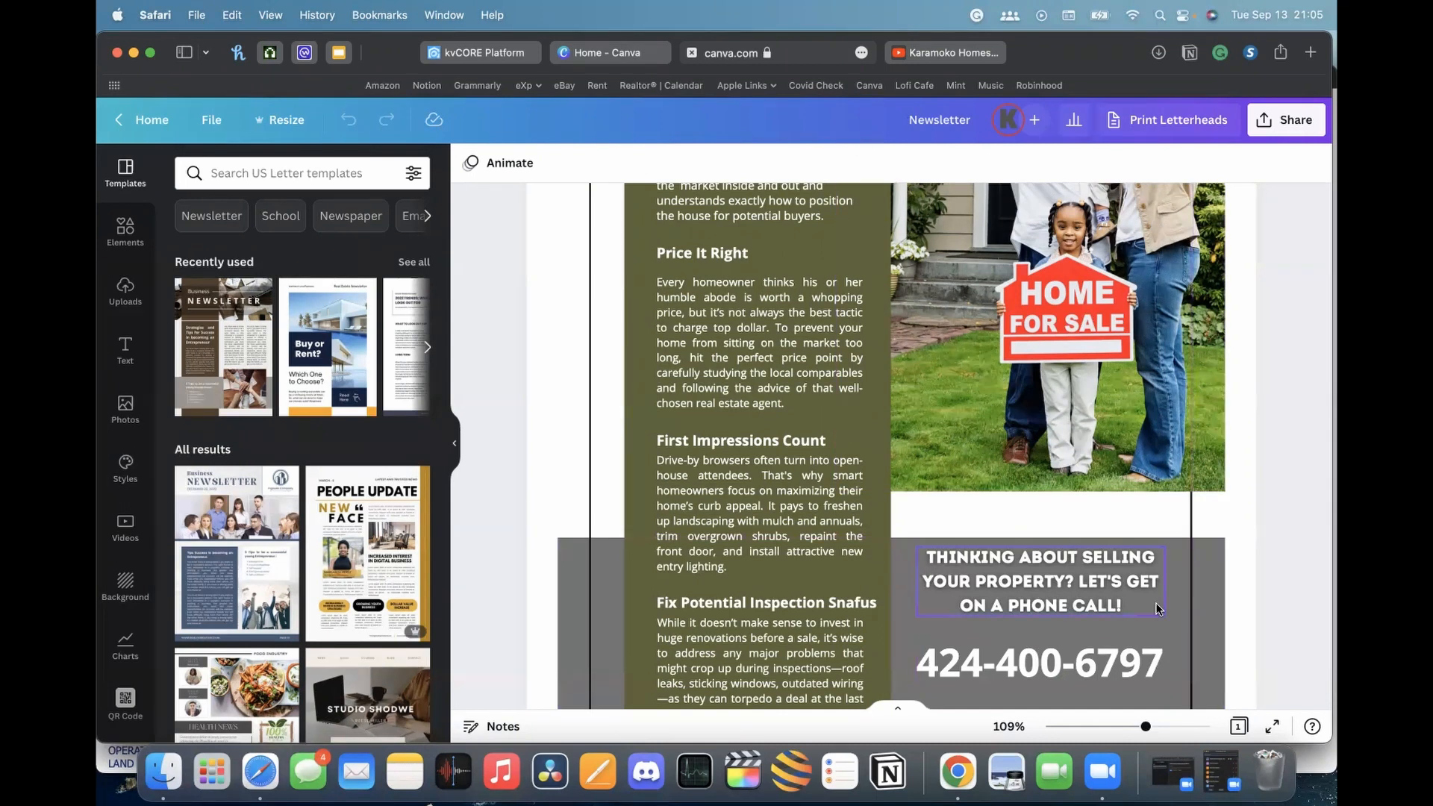
click(1037, 669)
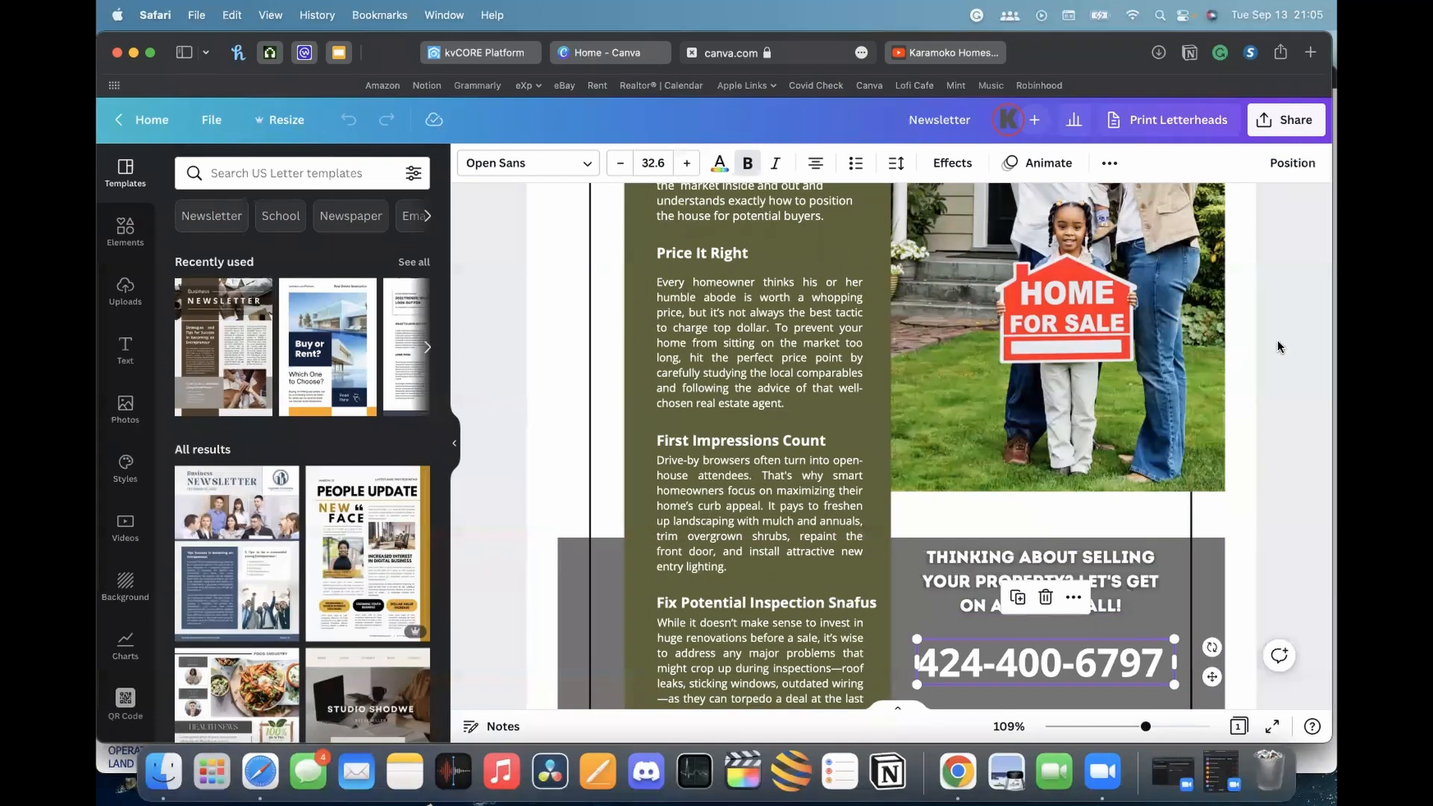
scroll(1232, 427, down, 2)
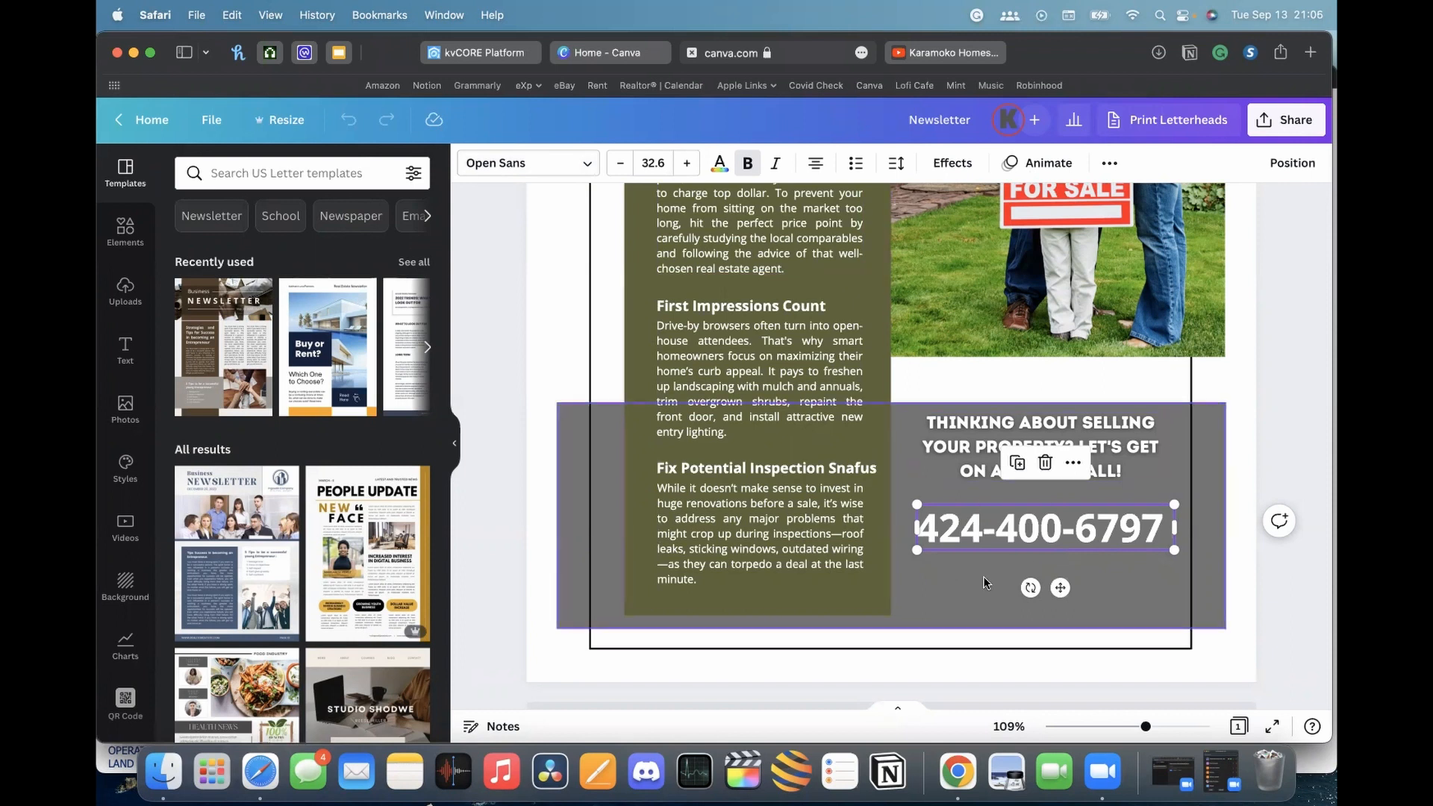
double_click(926, 527)
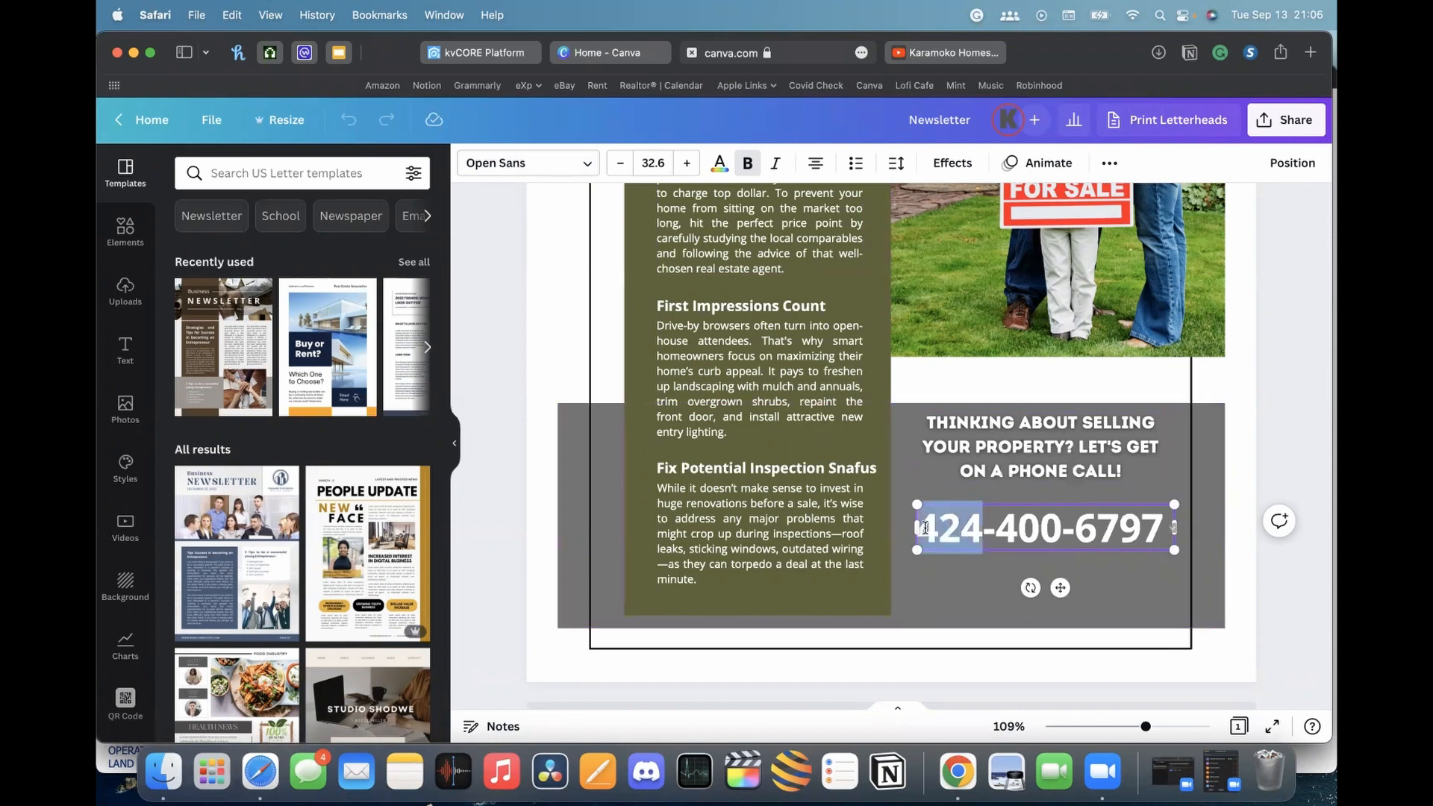
click(1017, 523)
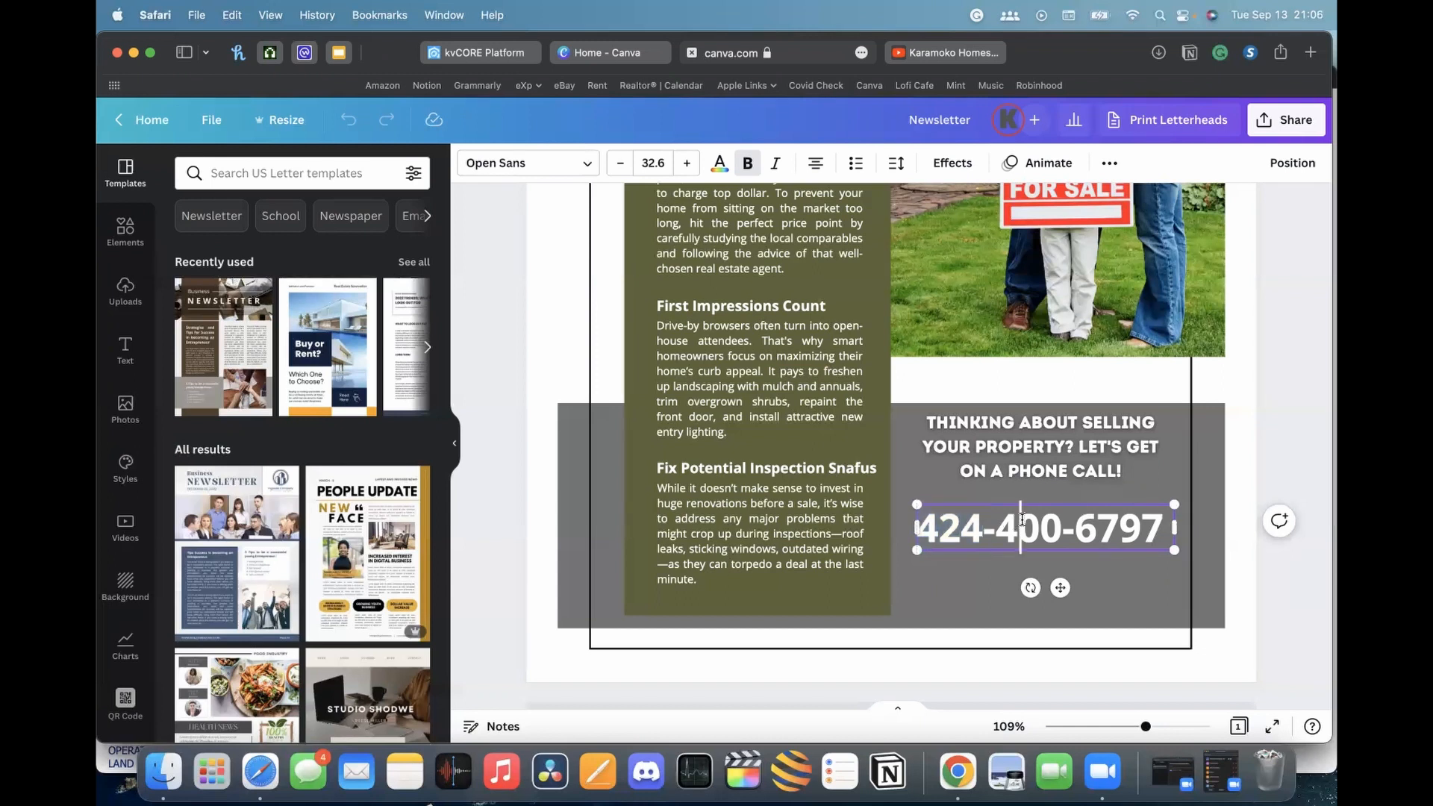
Scroll through the newsletter and add a blank second page after it
scroll(1027, 519, up, 1)
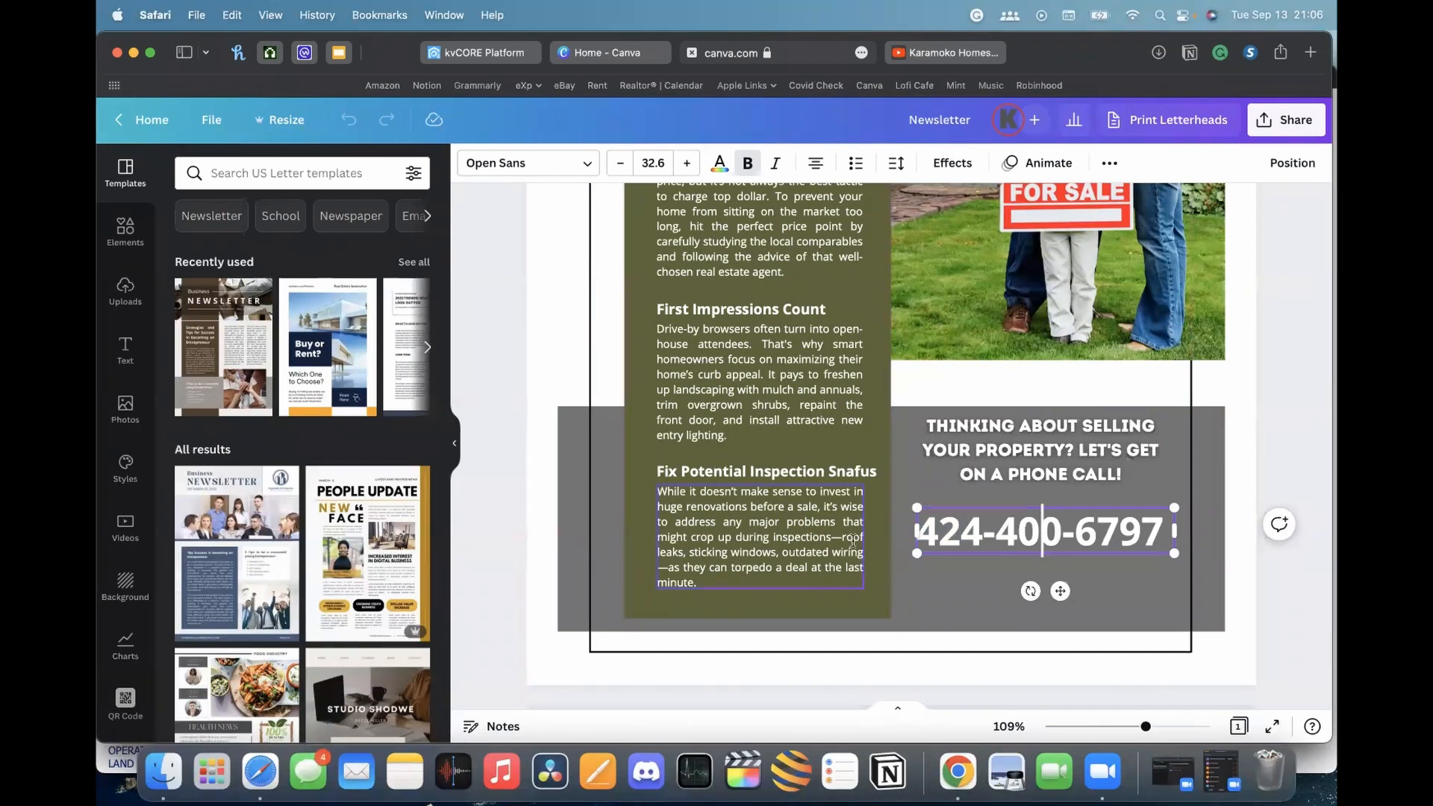
scroll(993, 457, up, 5)
scroll(993, 457, up, 2)
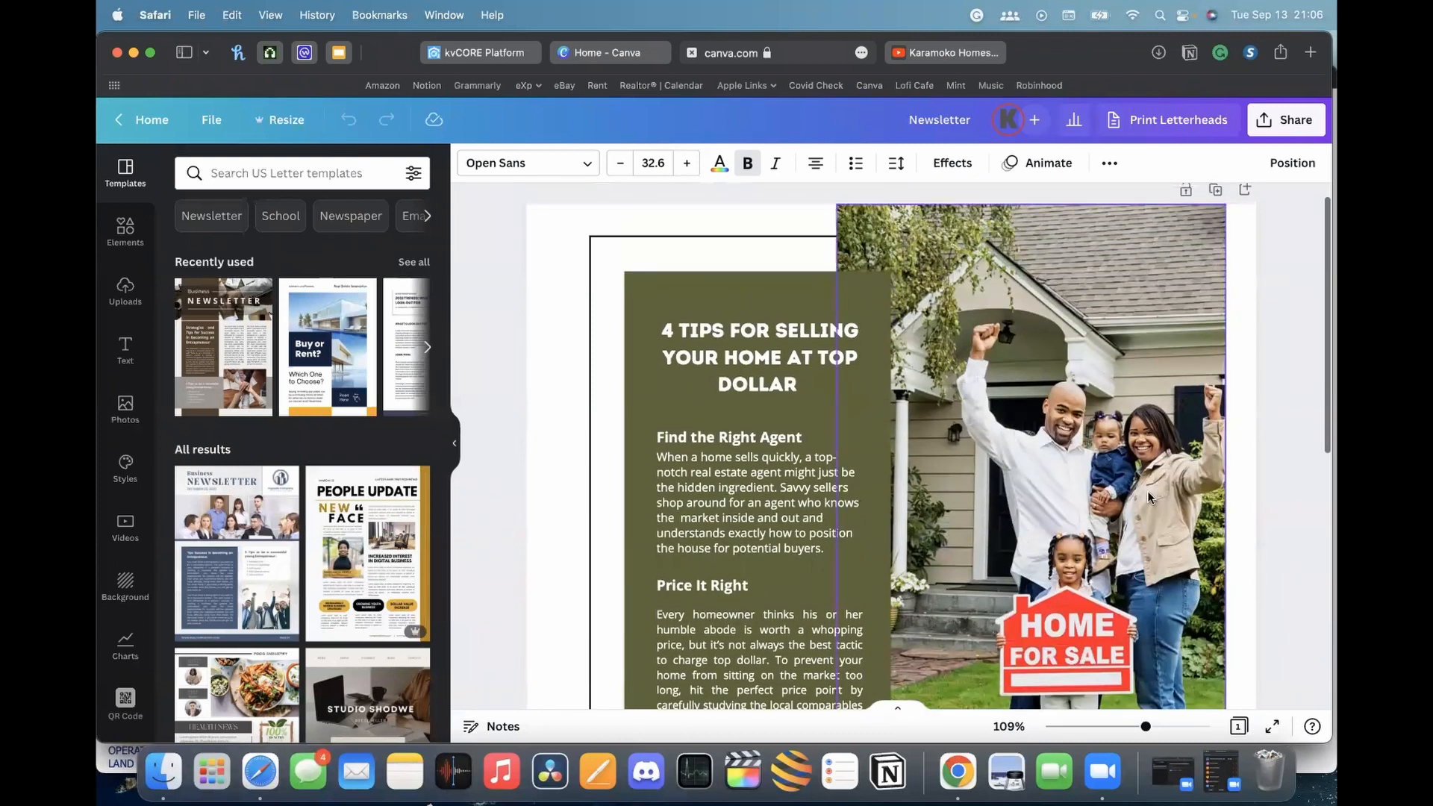
scroll(1031, 374, down, 2)
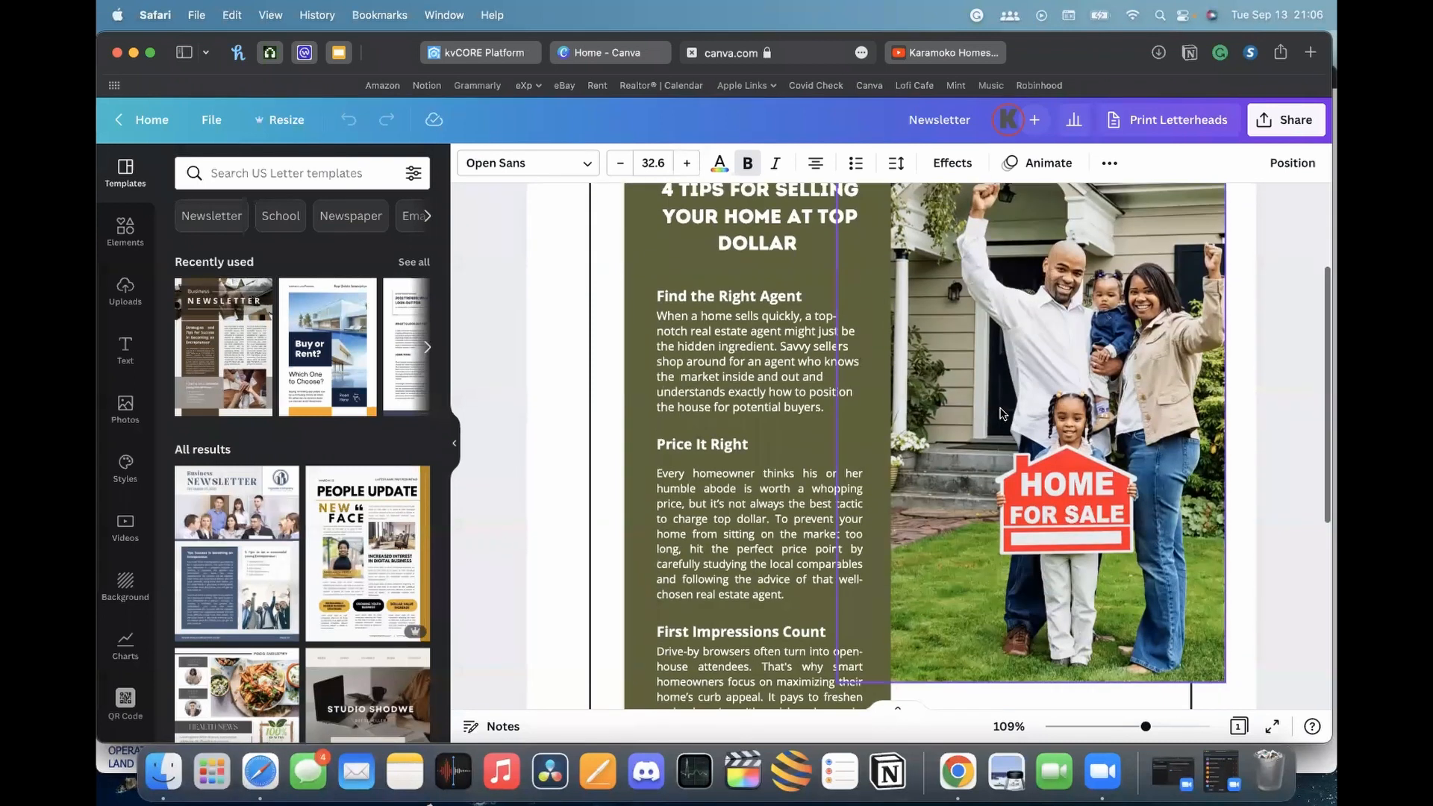
scroll(1001, 413, up, 1)
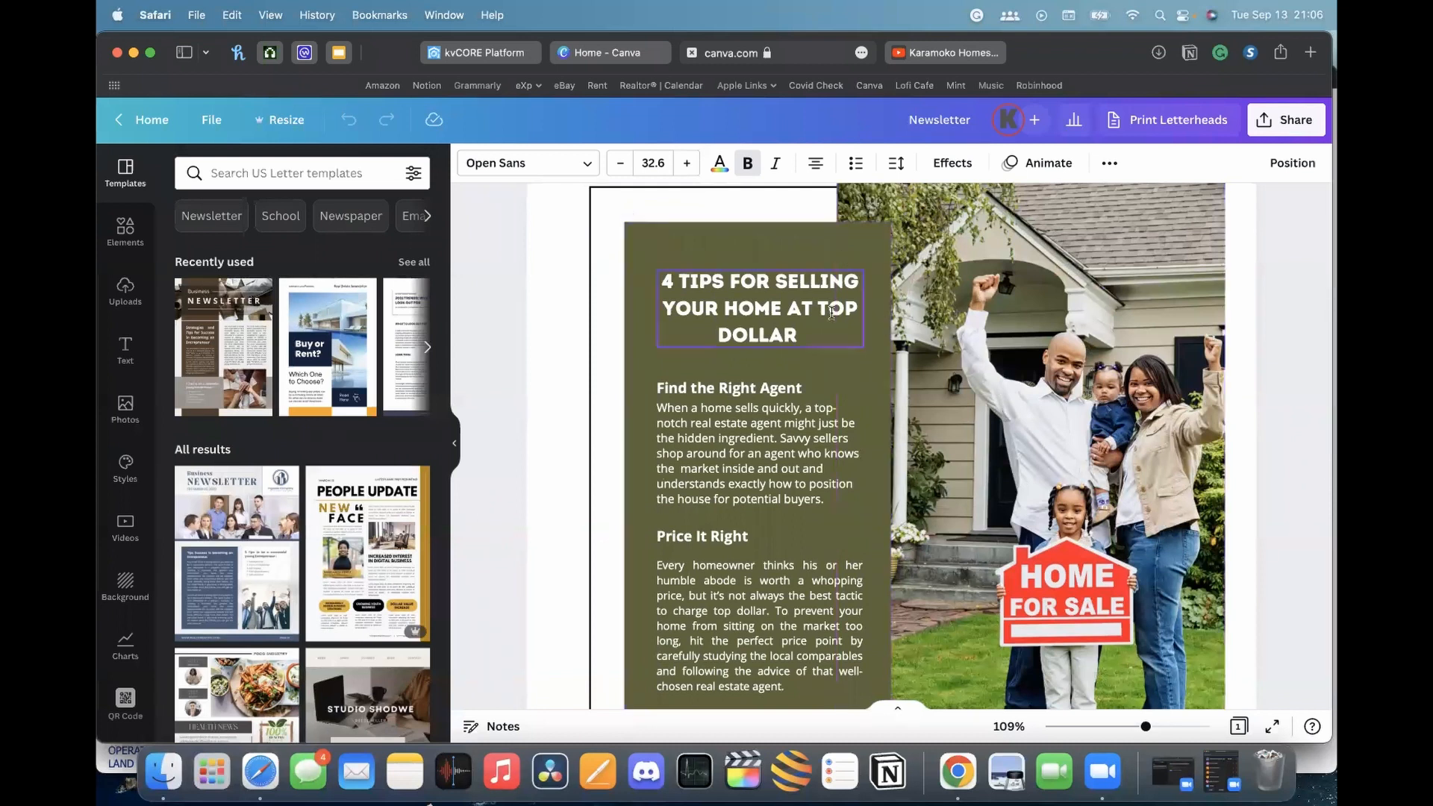
scroll(1000, 362, down, 5)
scroll(1043, 366, up, 5)
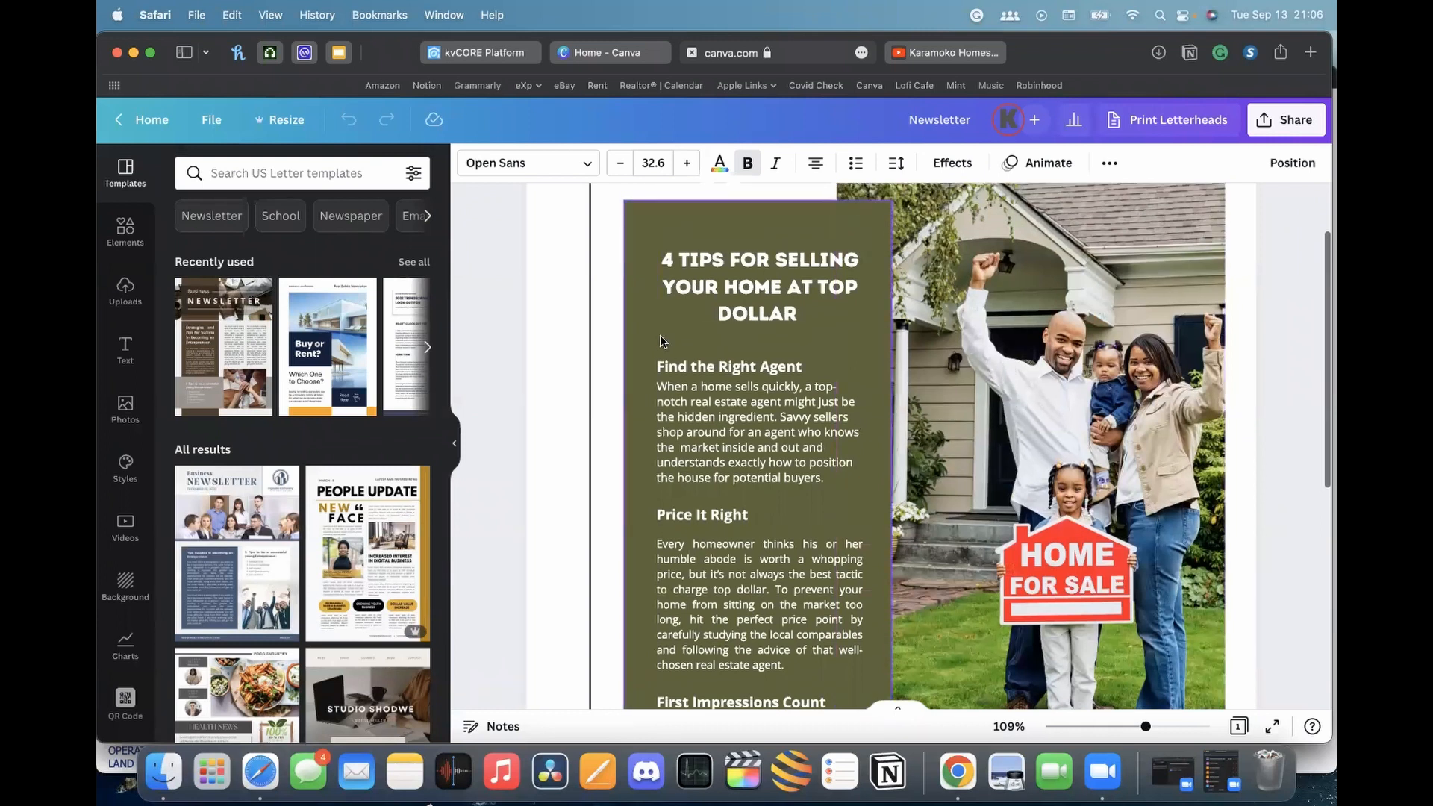
scroll(1060, 388, down, 2)
scroll(1060, 388, up, 3)
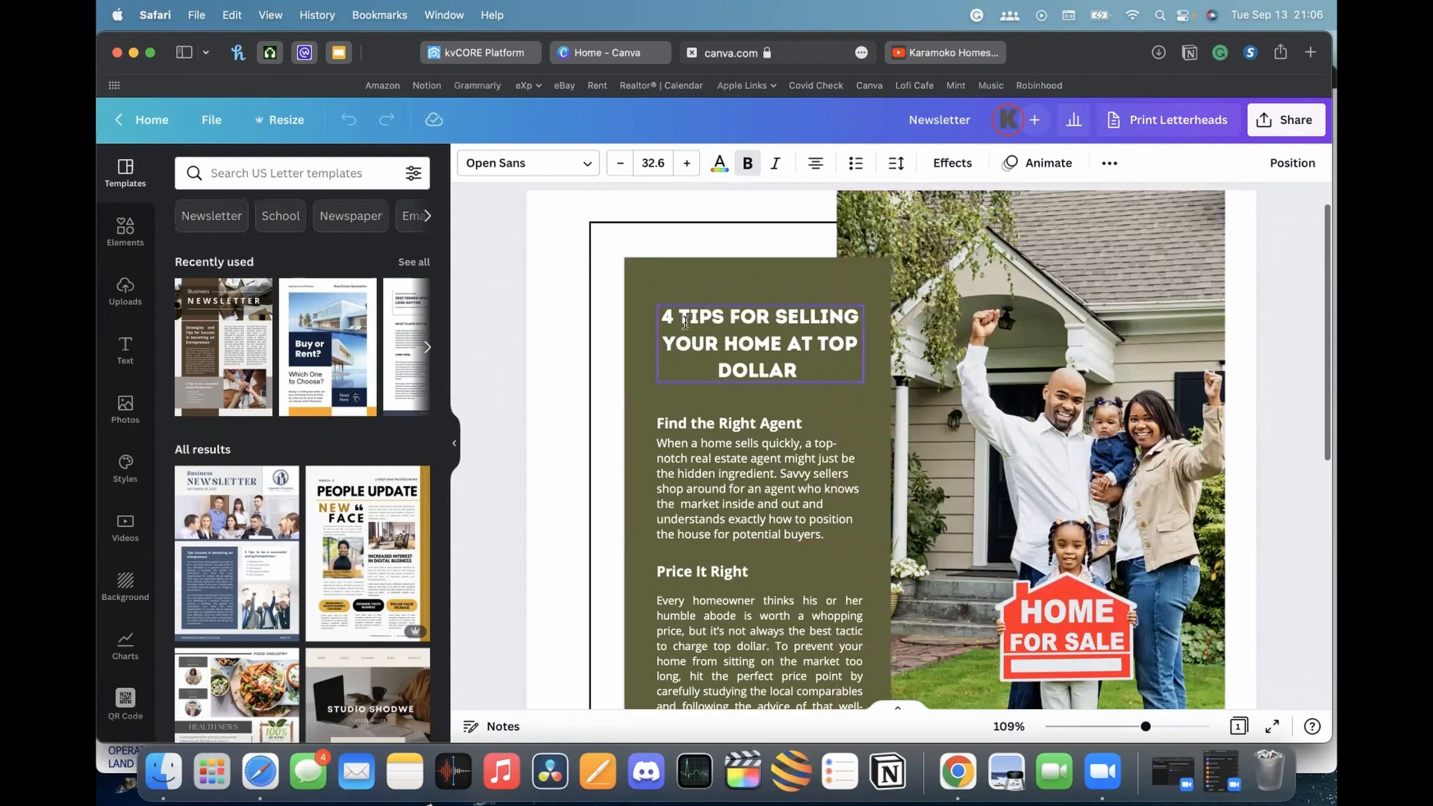
scroll(685, 323, down, 7)
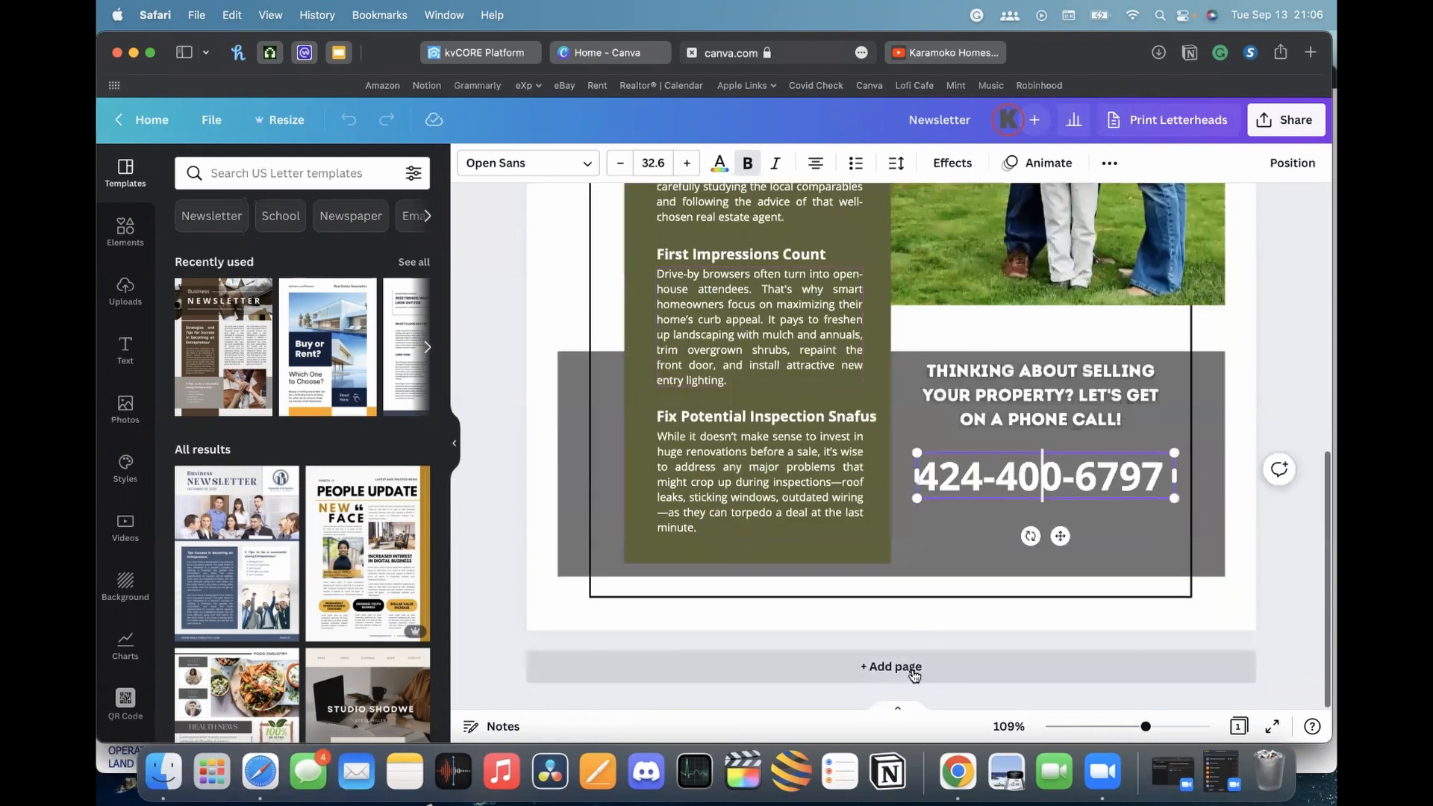
click(913, 666)
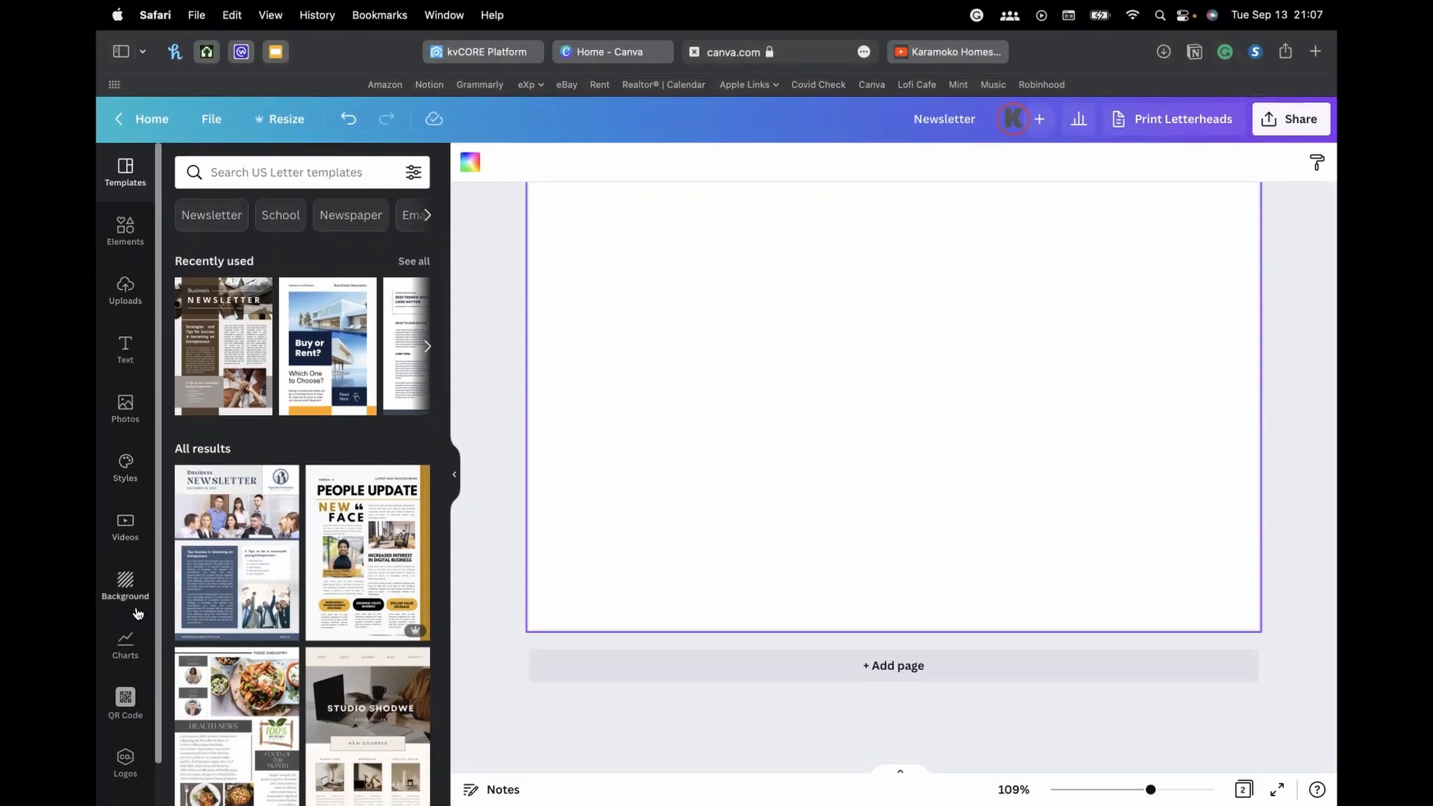
Browse the sidebar and start a search in the US Letter templates
scroll(125, 688, down, 2)
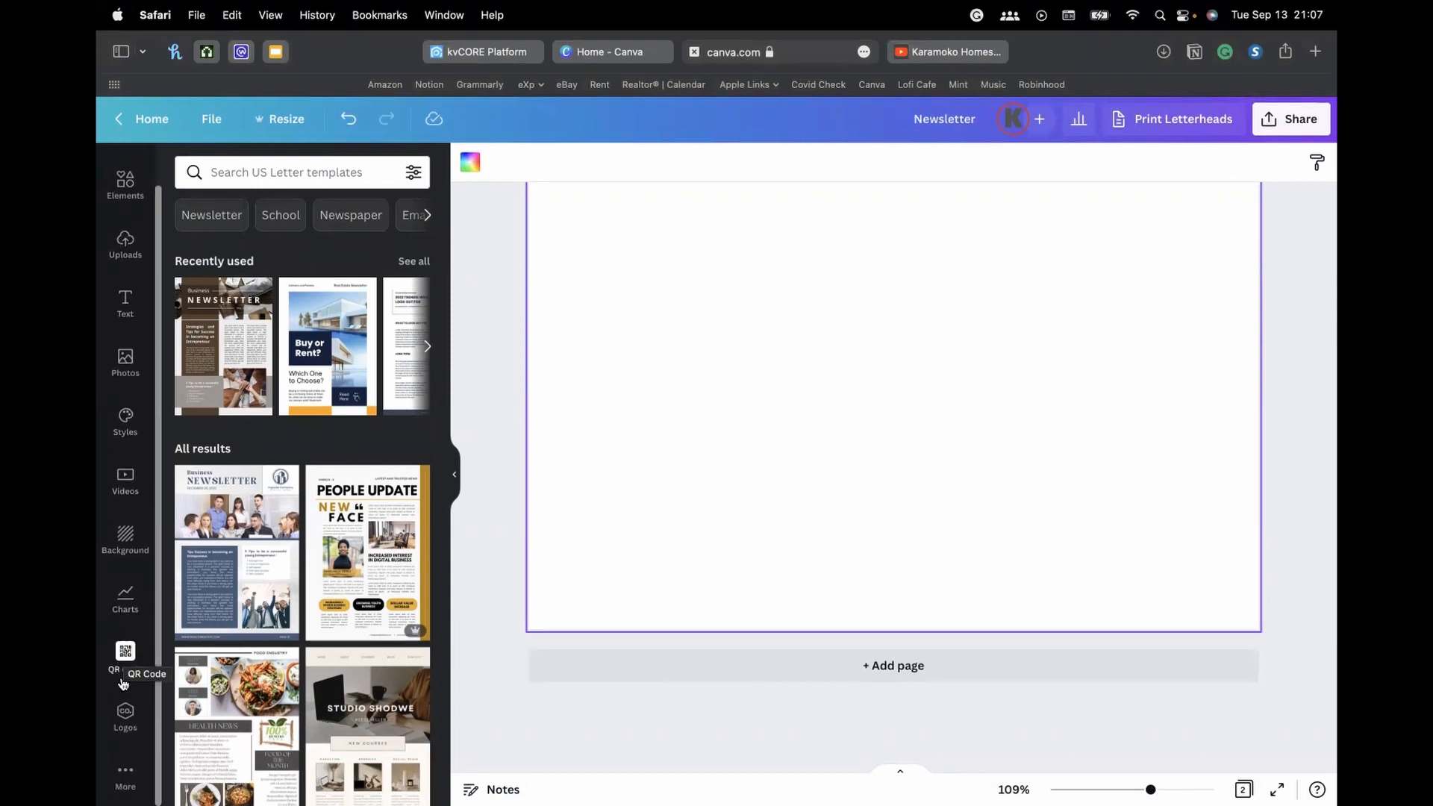
scroll(125, 671, up, 2)
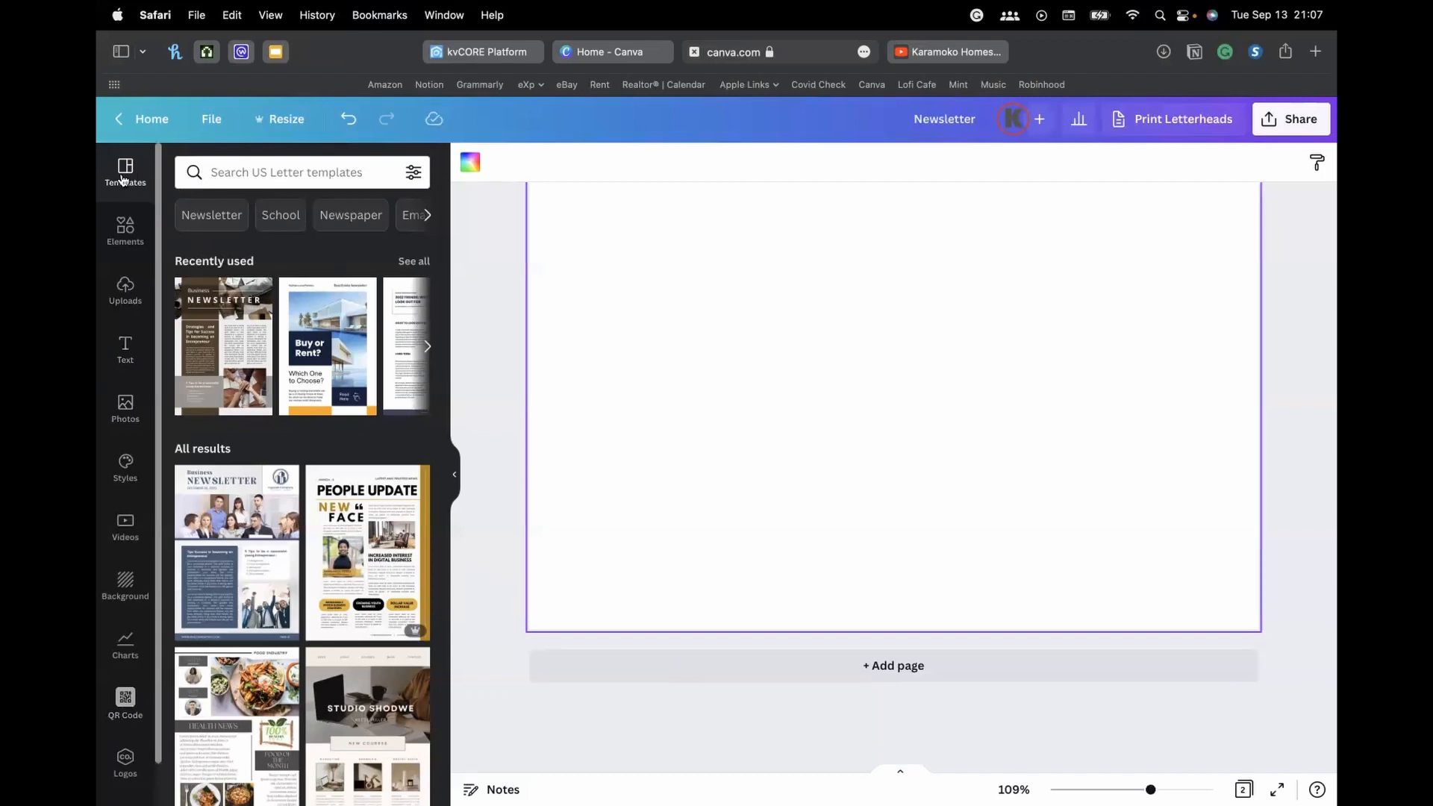
click(299, 178)
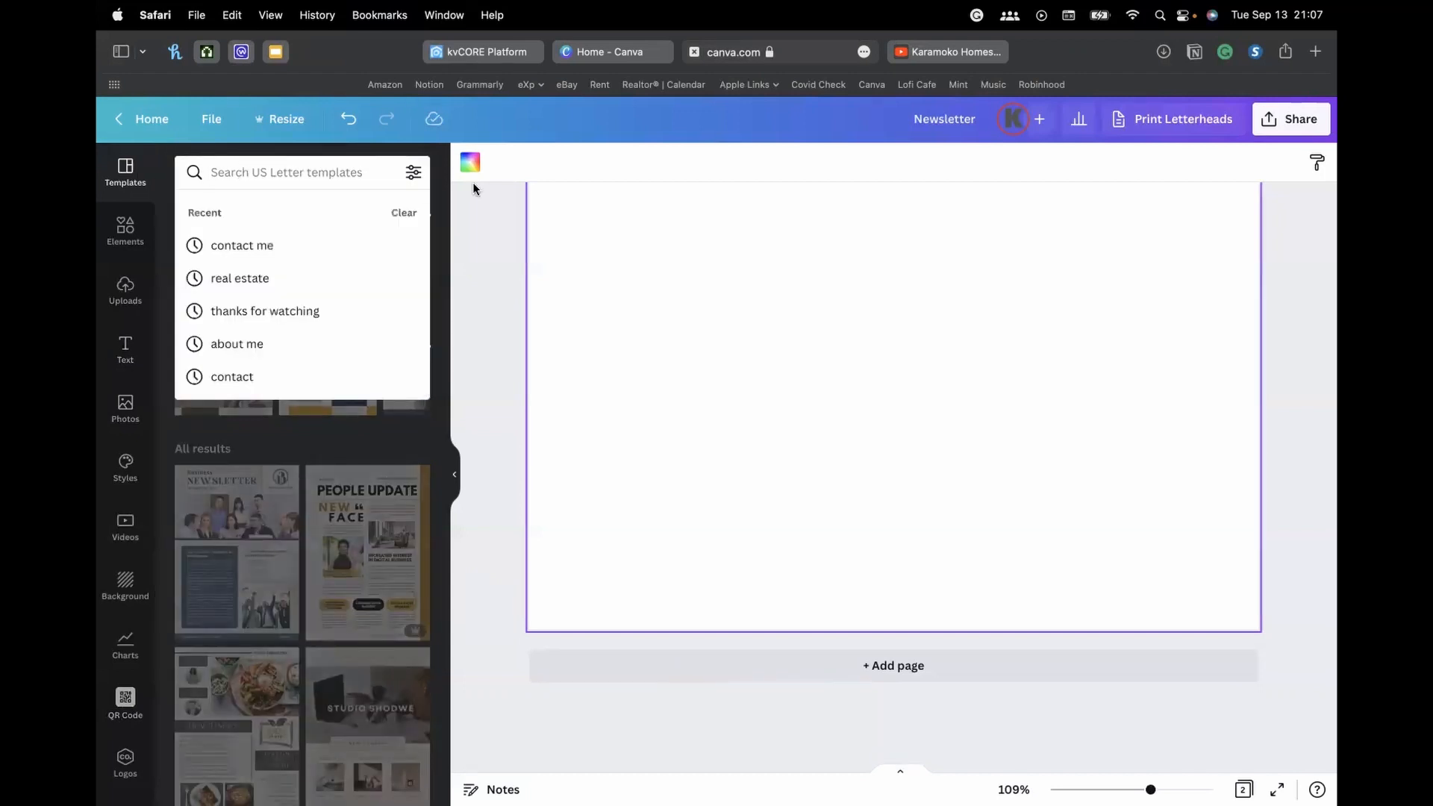
Search templates for 'newsletter' and open the Pastel Brown Minimalist Fashion Newspaper template
text(new)
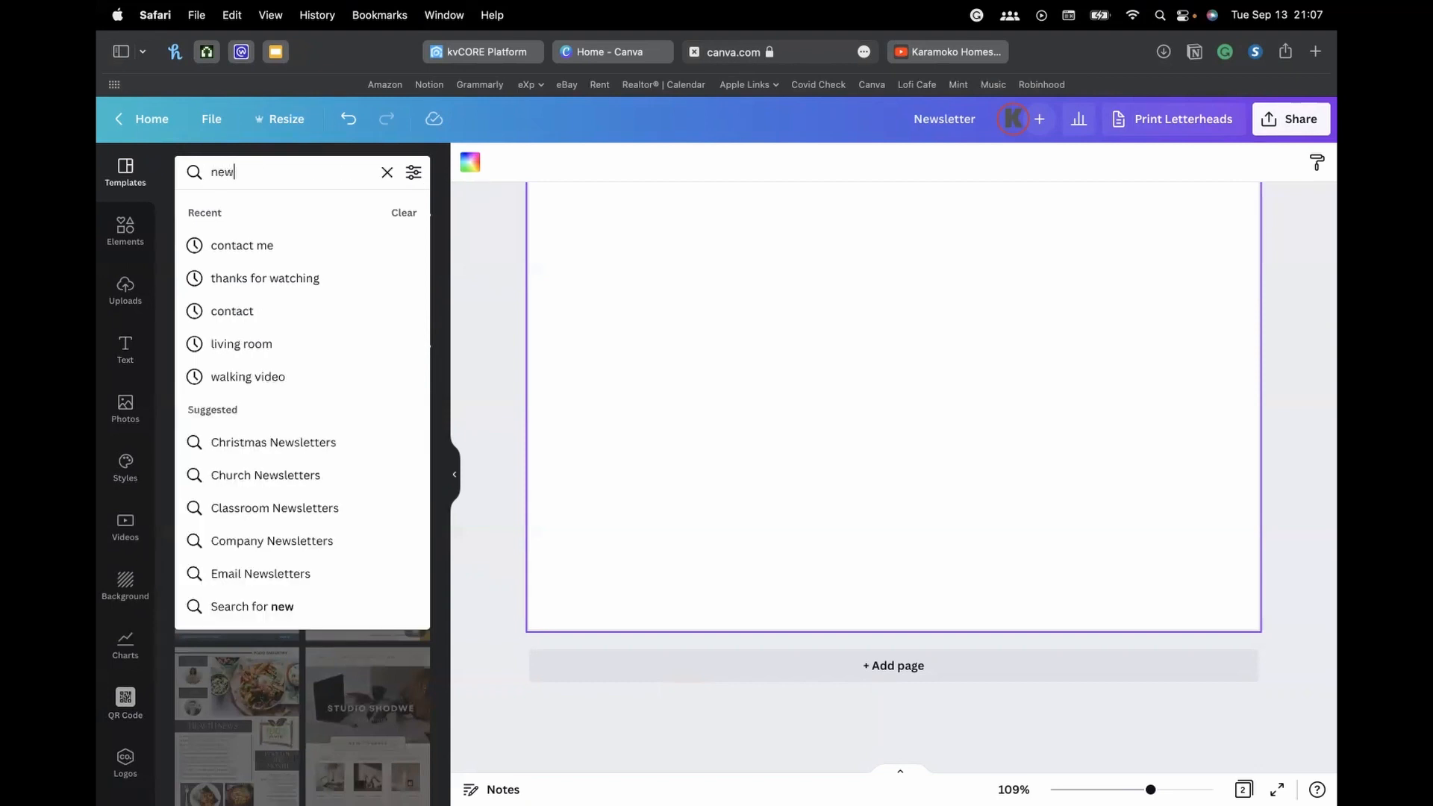
text(sl)
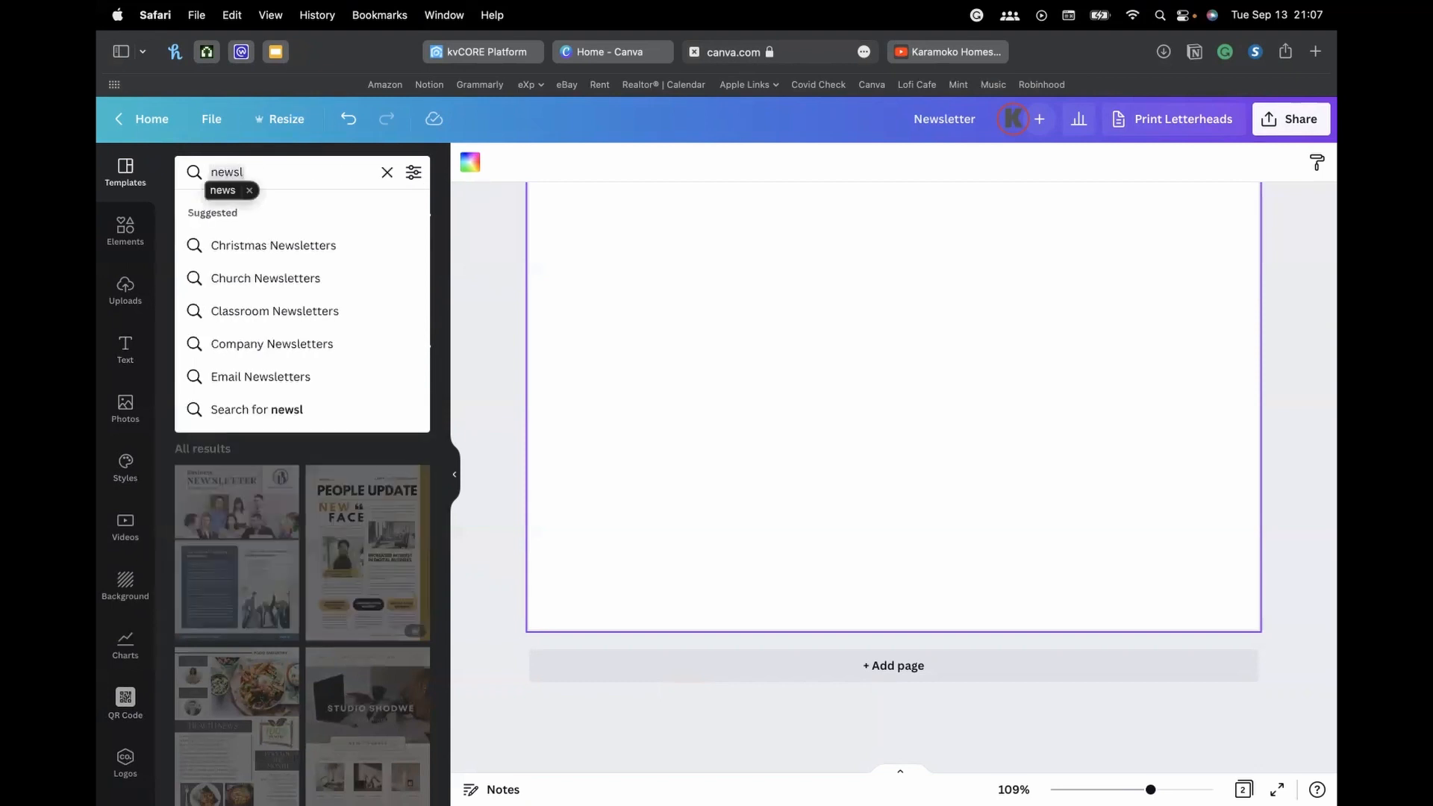
text(etter)
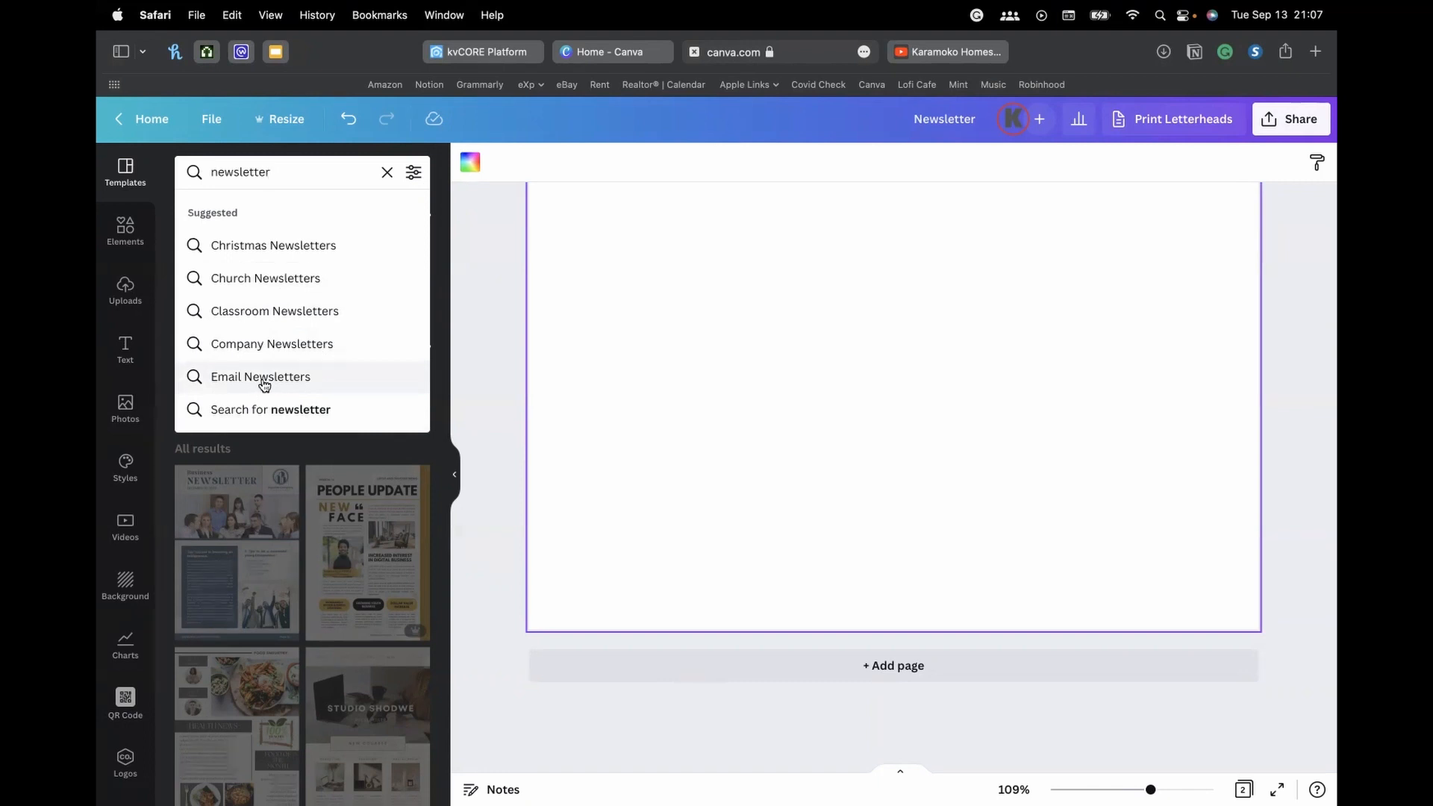
key(Return)
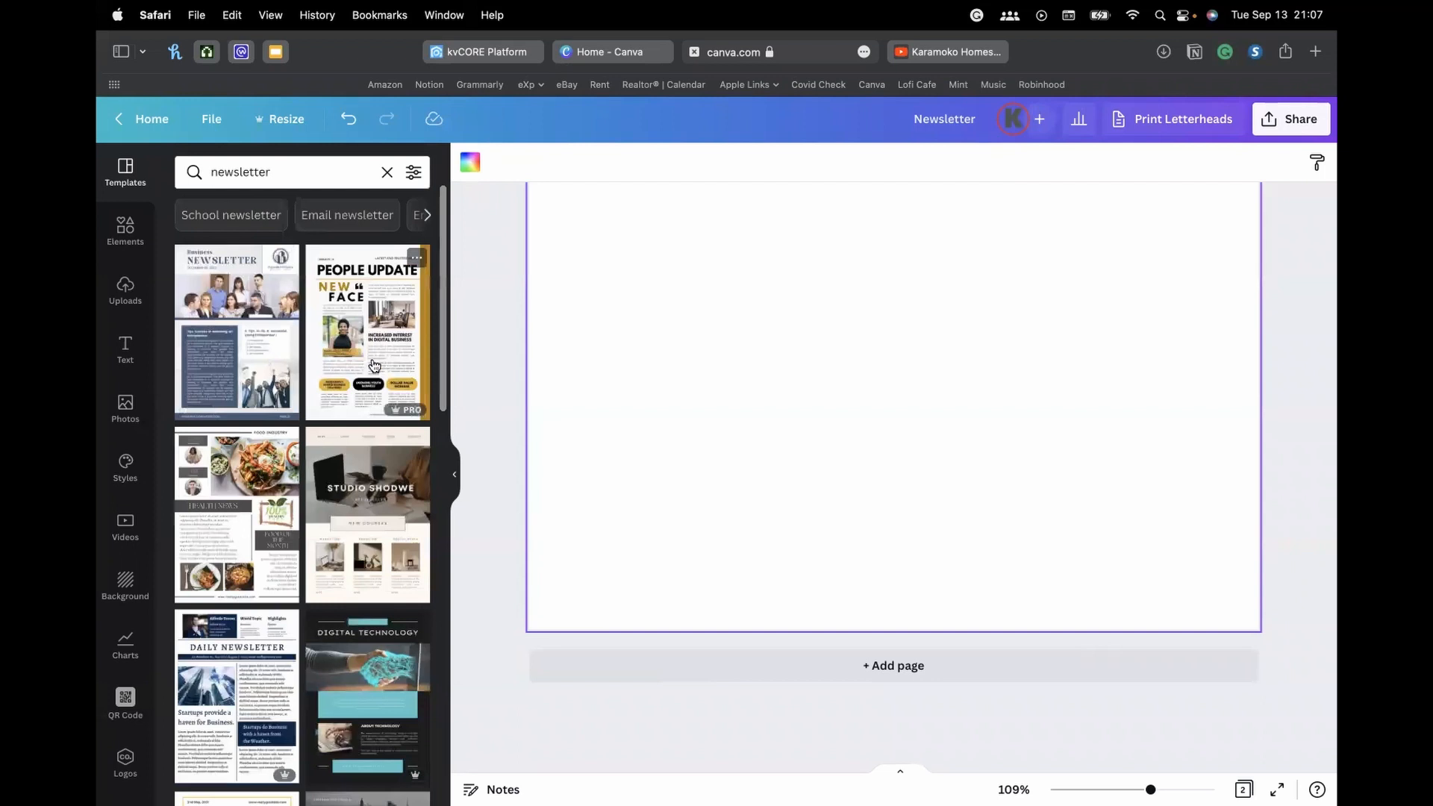
scroll(373, 366, down, 10)
scroll(374, 363, down, 6)
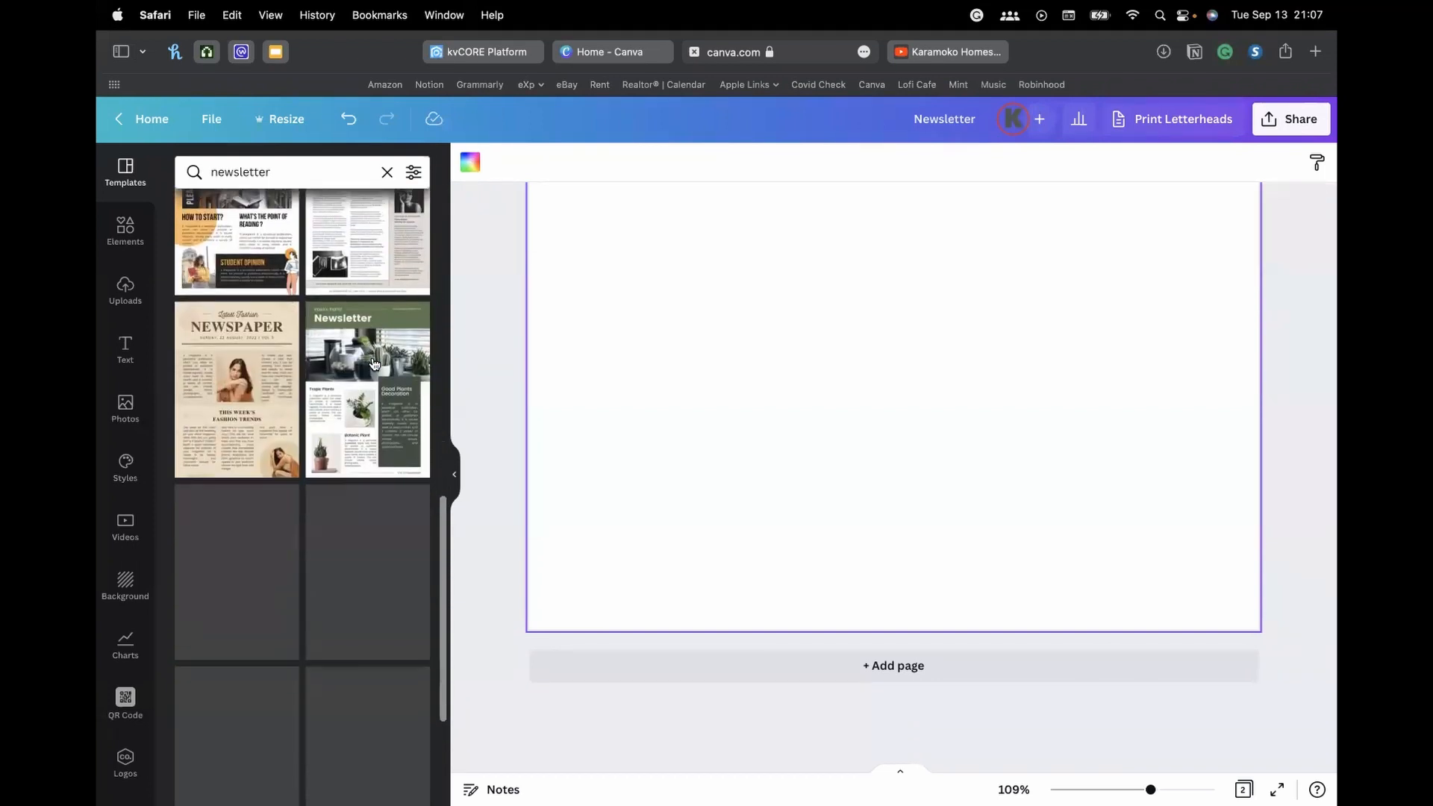
scroll(345, 401, down, 8)
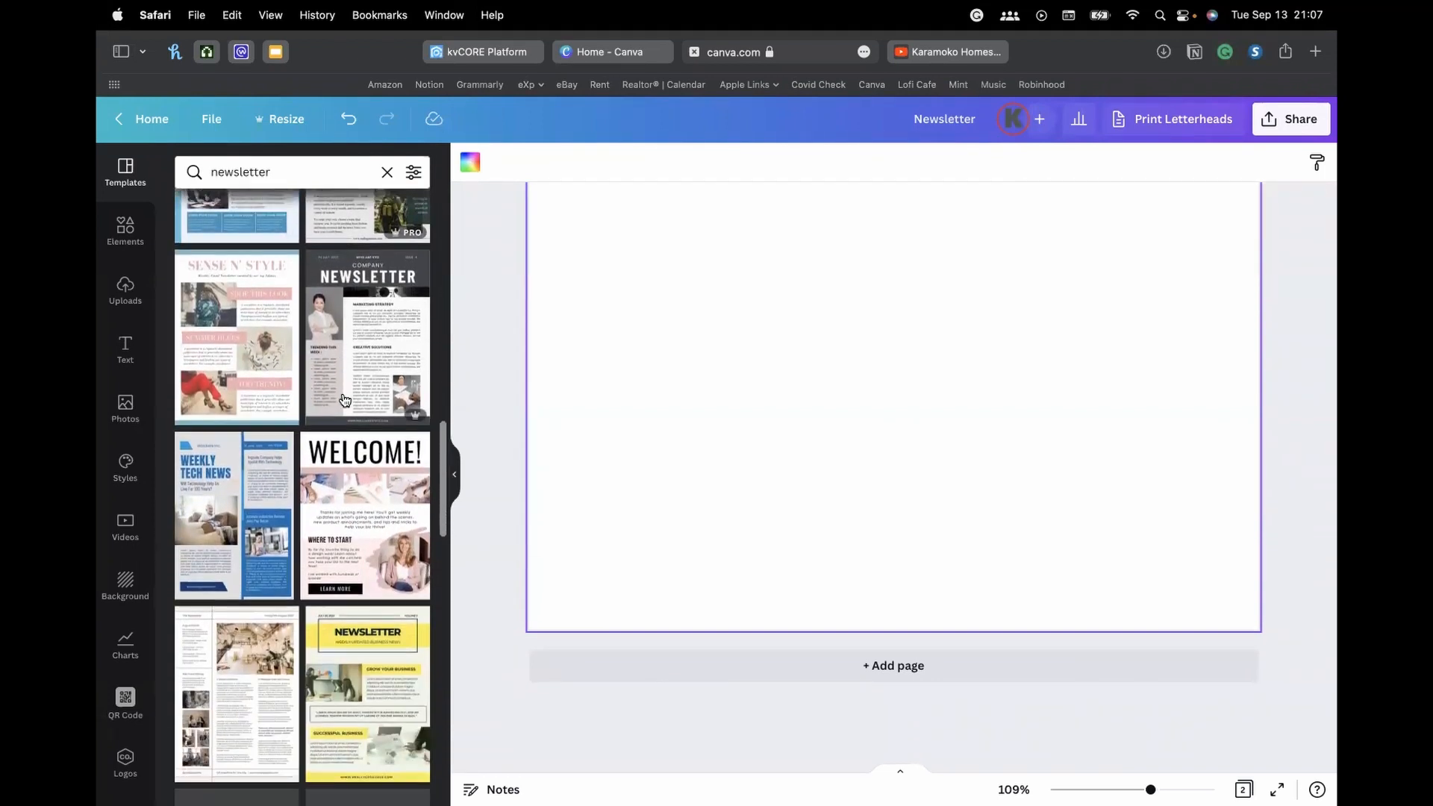
scroll(337, 434, down, 10)
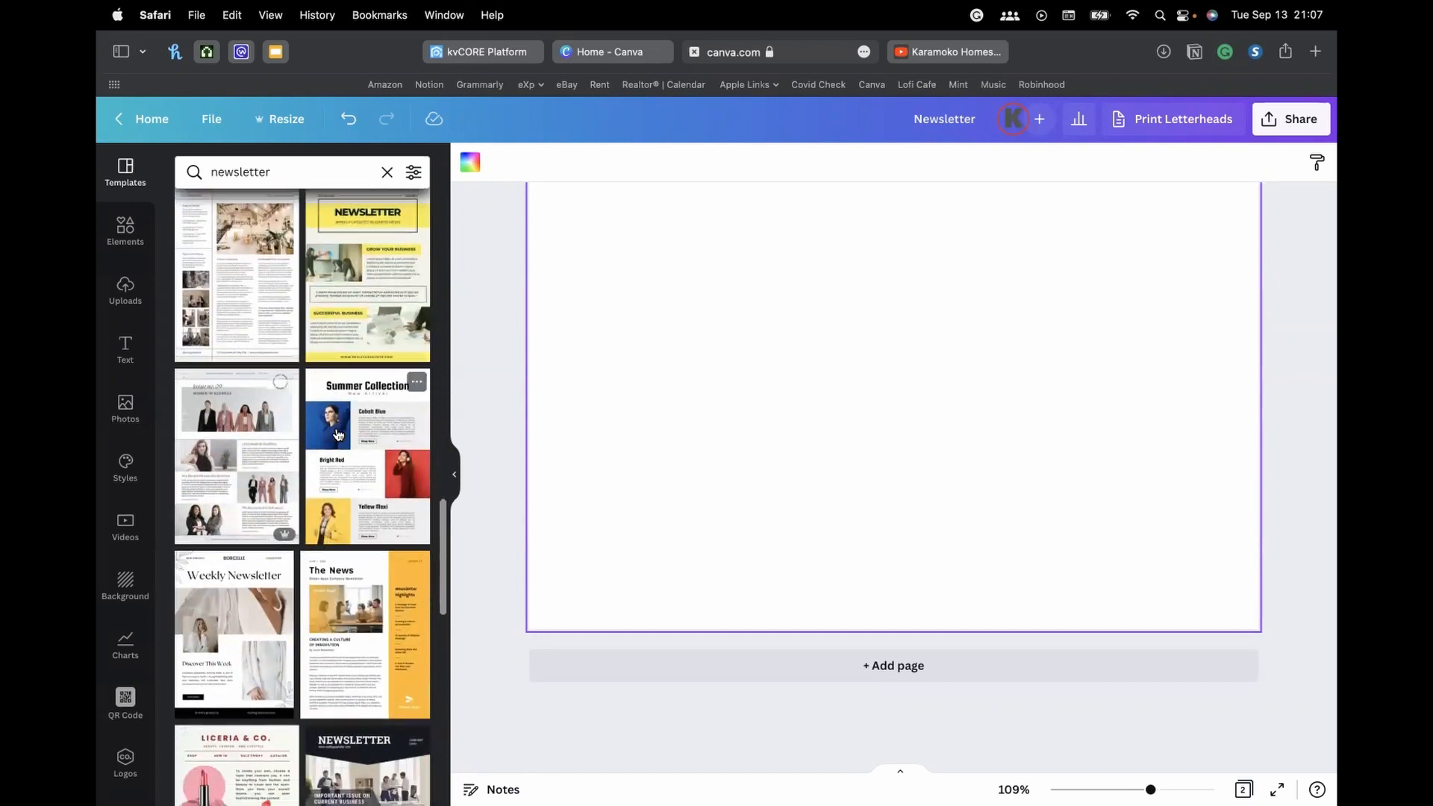
scroll(337, 433, up, 12)
scroll(783, 411, up, 10)
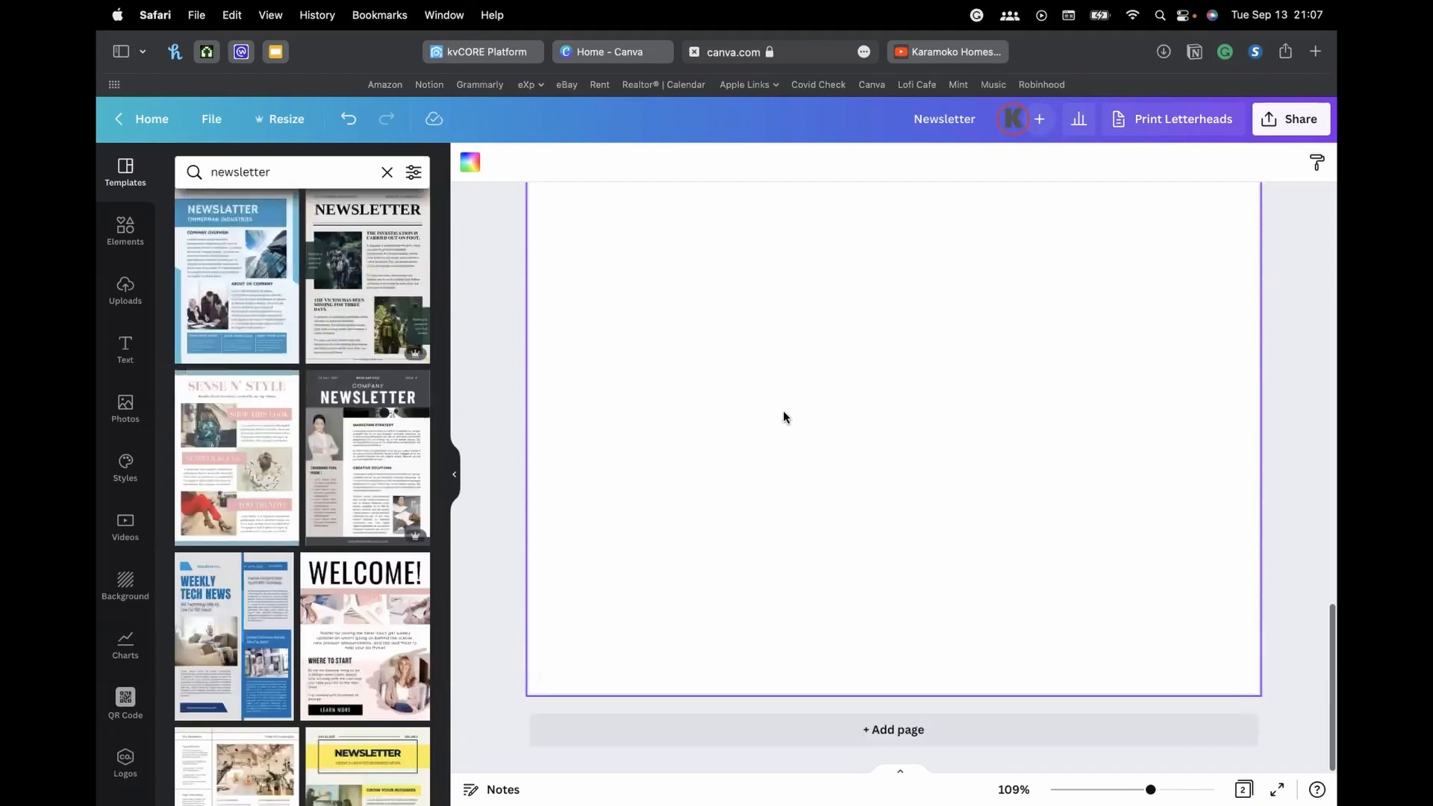
scroll(344, 430, up, 5)
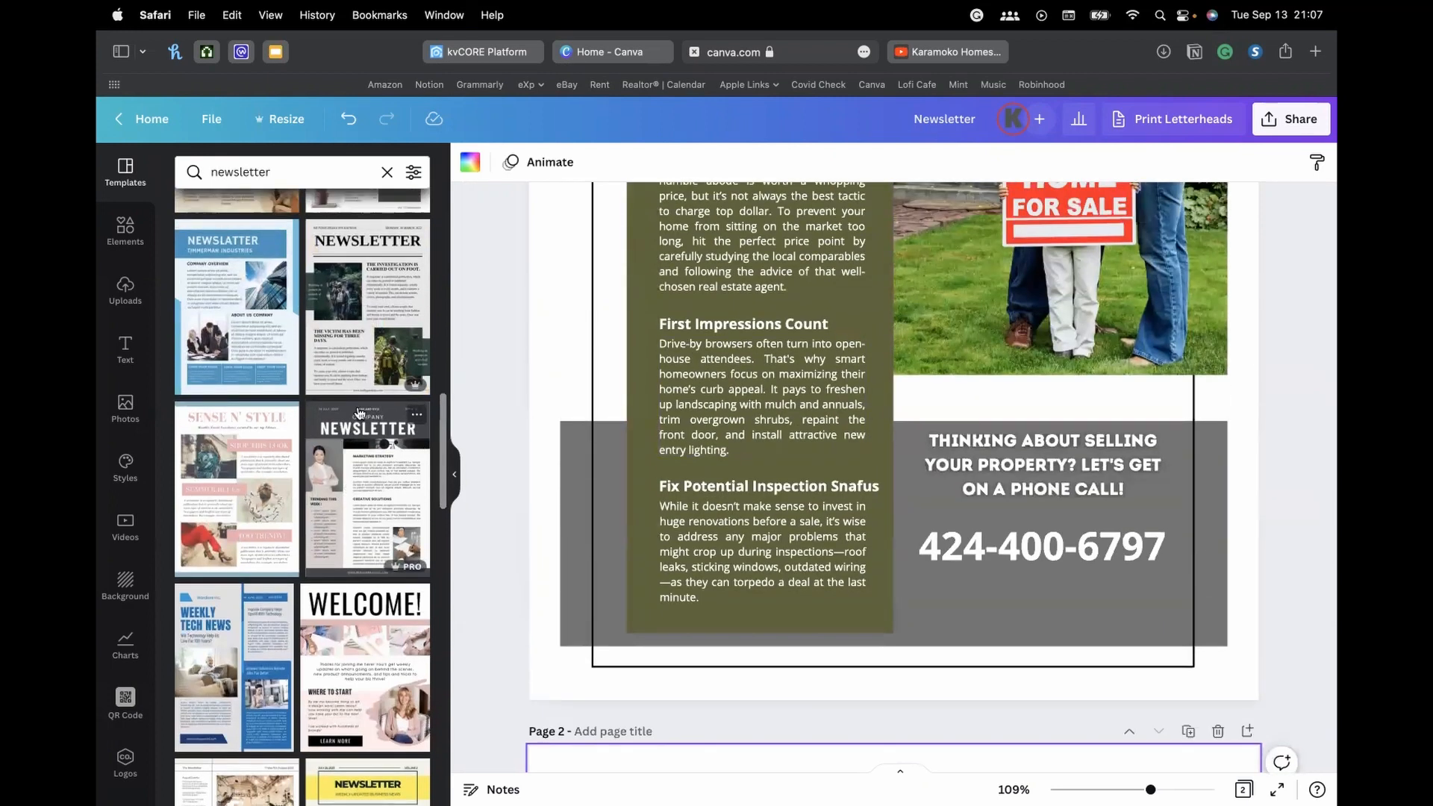
scroll(355, 377, up, 5)
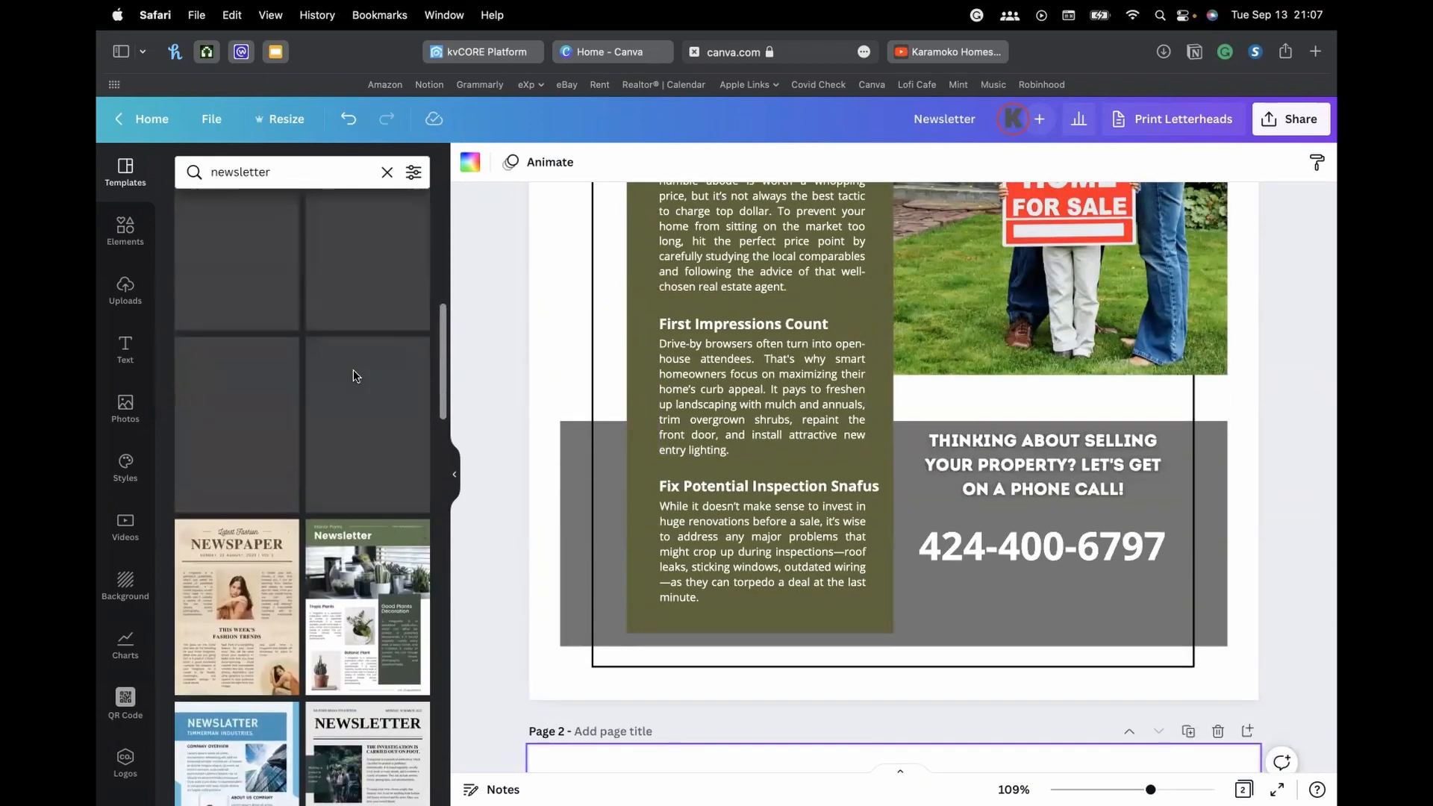
scroll(352, 370, up, 4)
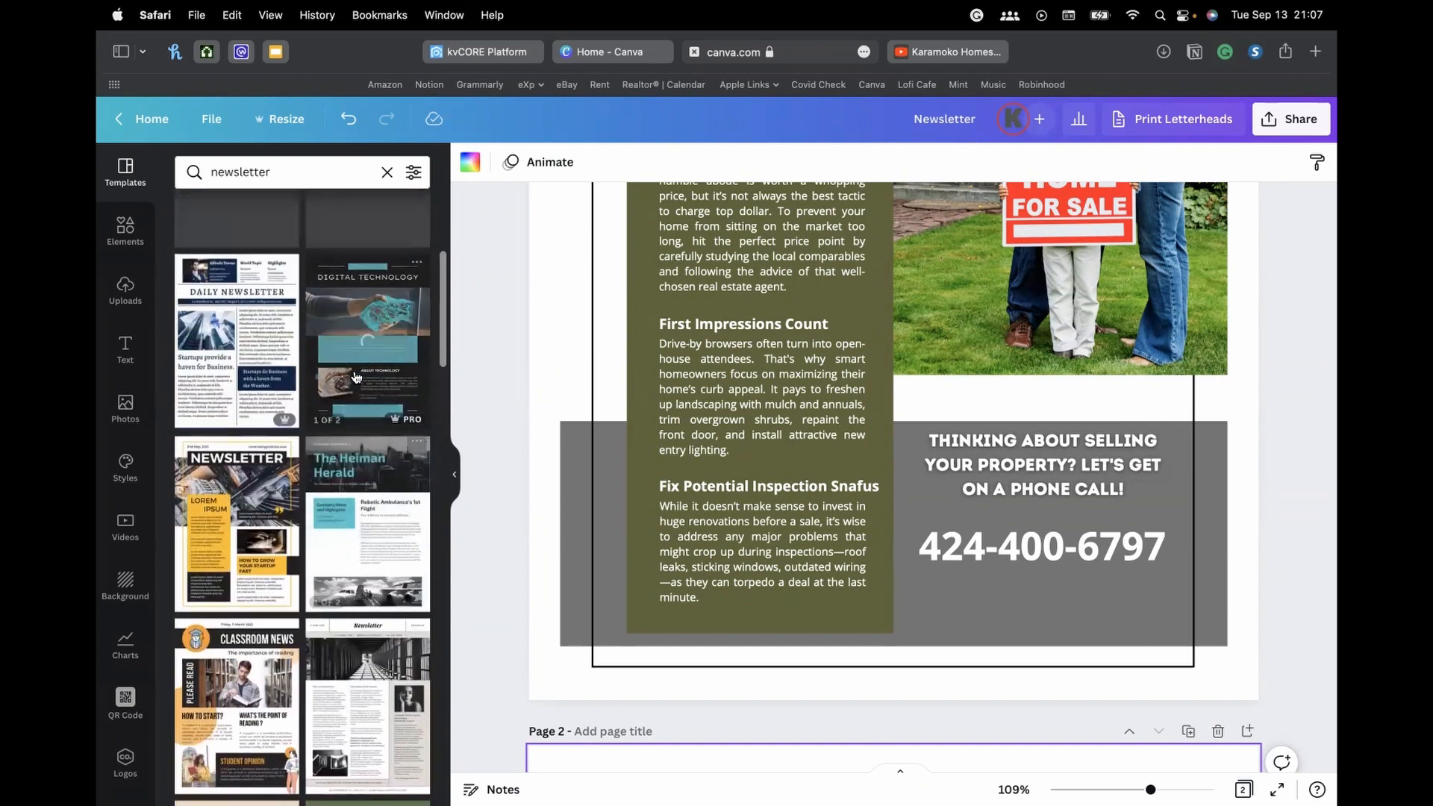
scroll(348, 515, up, 4)
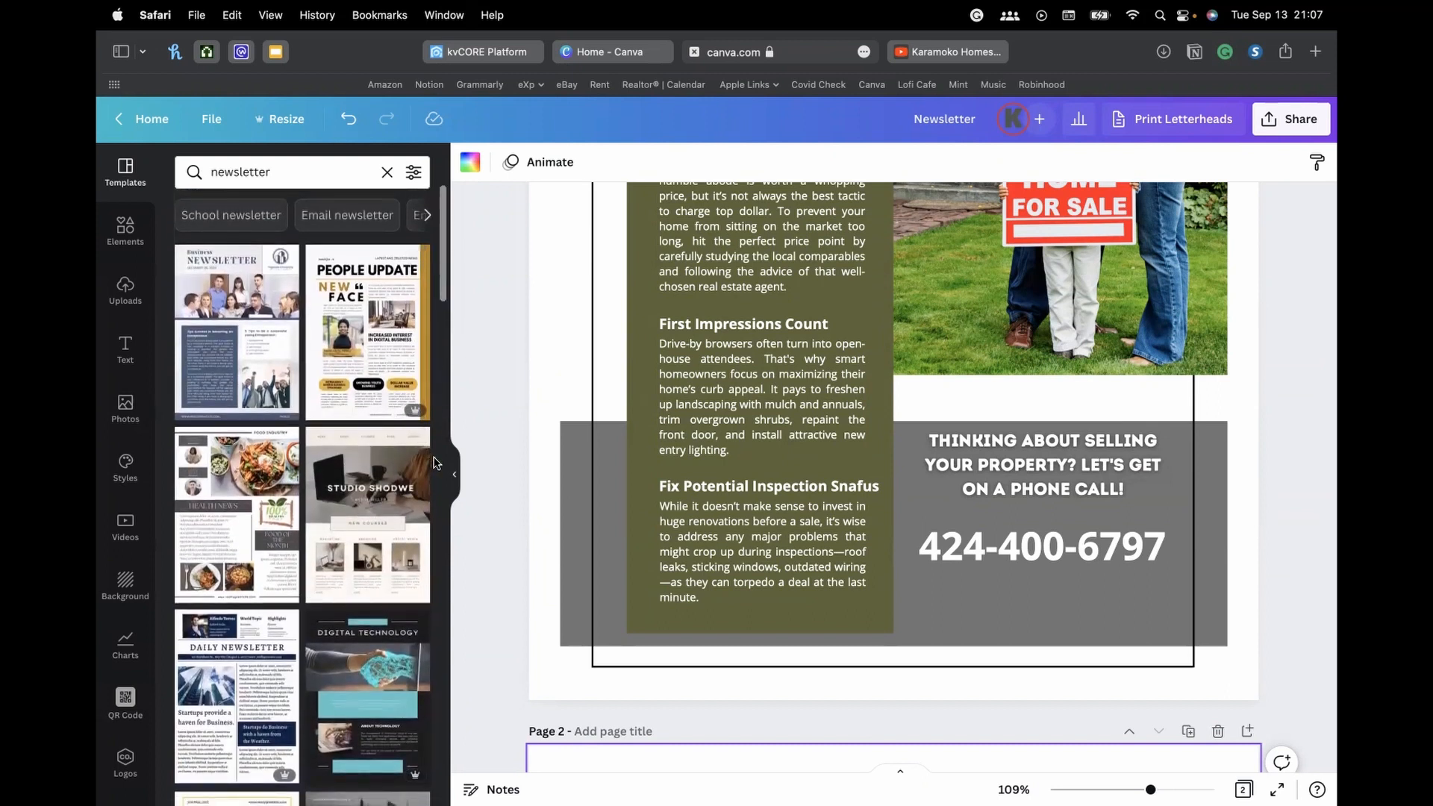
scroll(353, 493, down, 15)
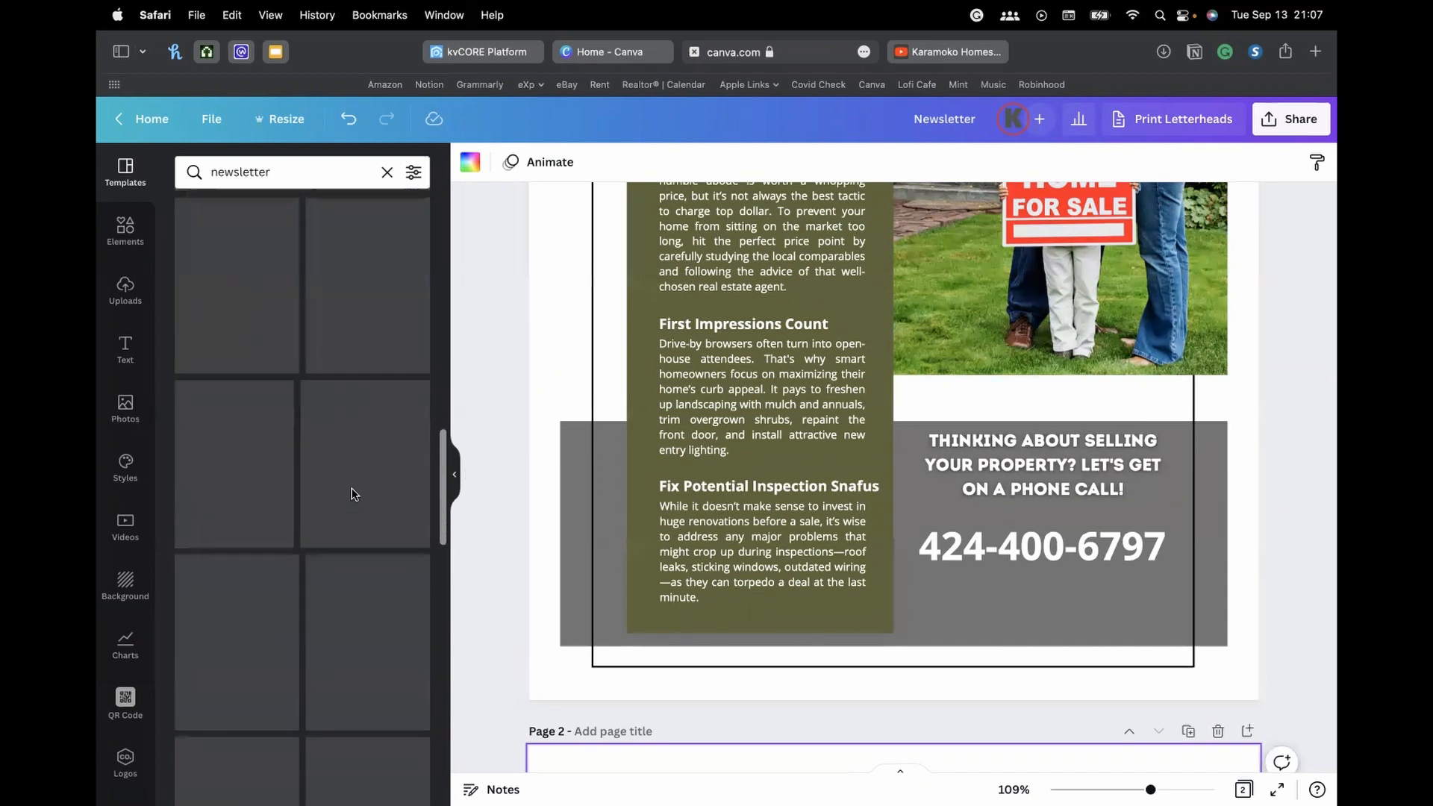
scroll(353, 494, down, 5)
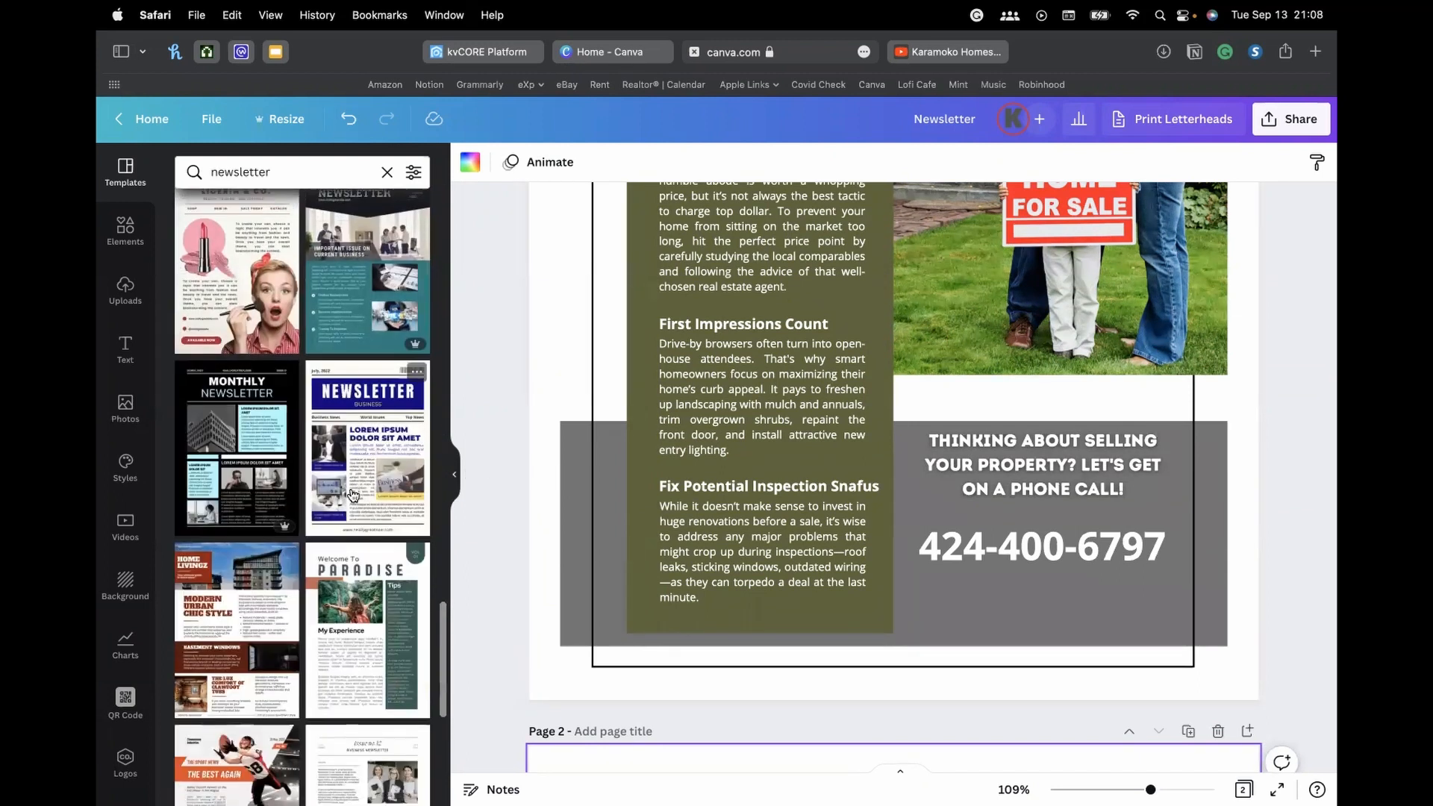
scroll(353, 494, down, 3)
scroll(353, 494, down, 10)
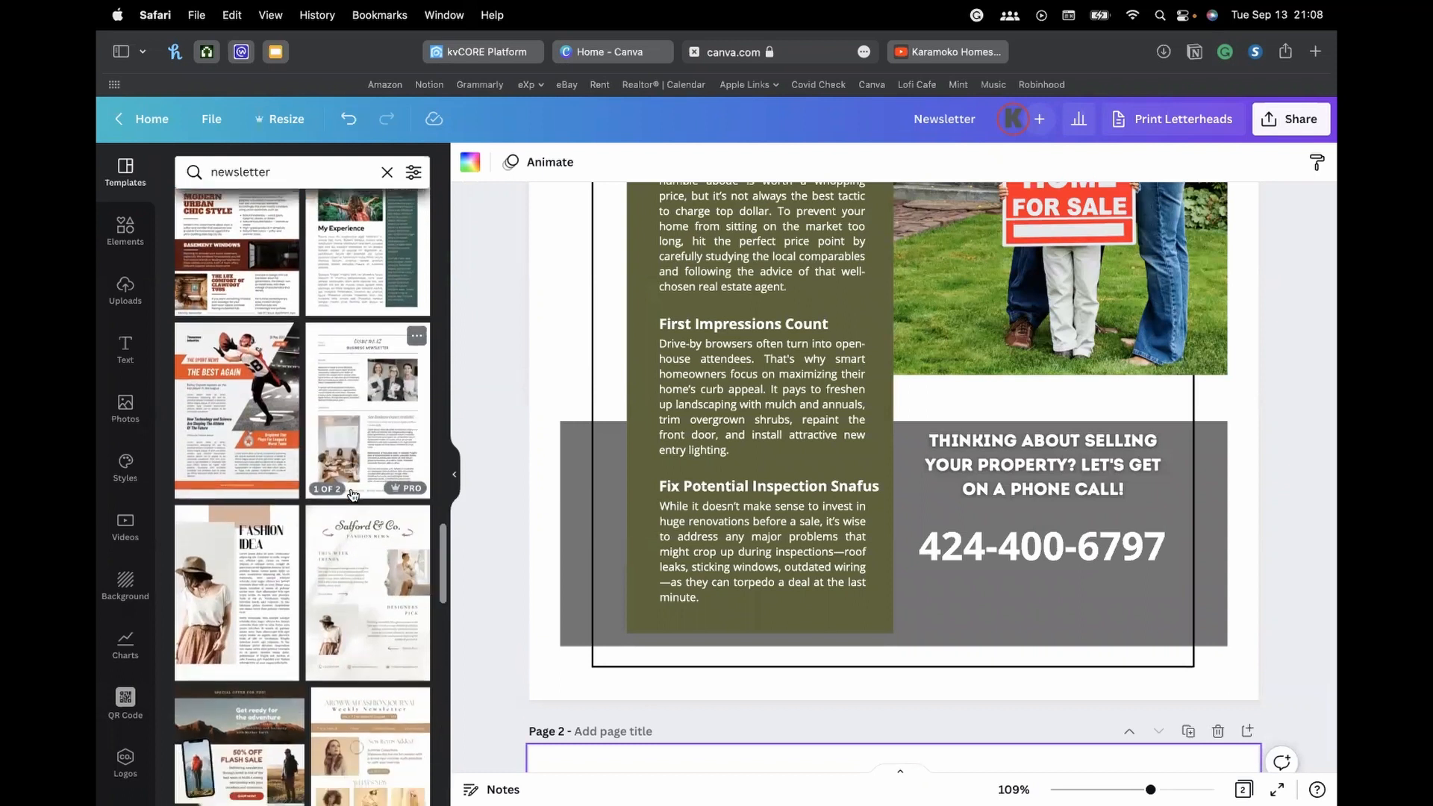
scroll(353, 494, down, 5)
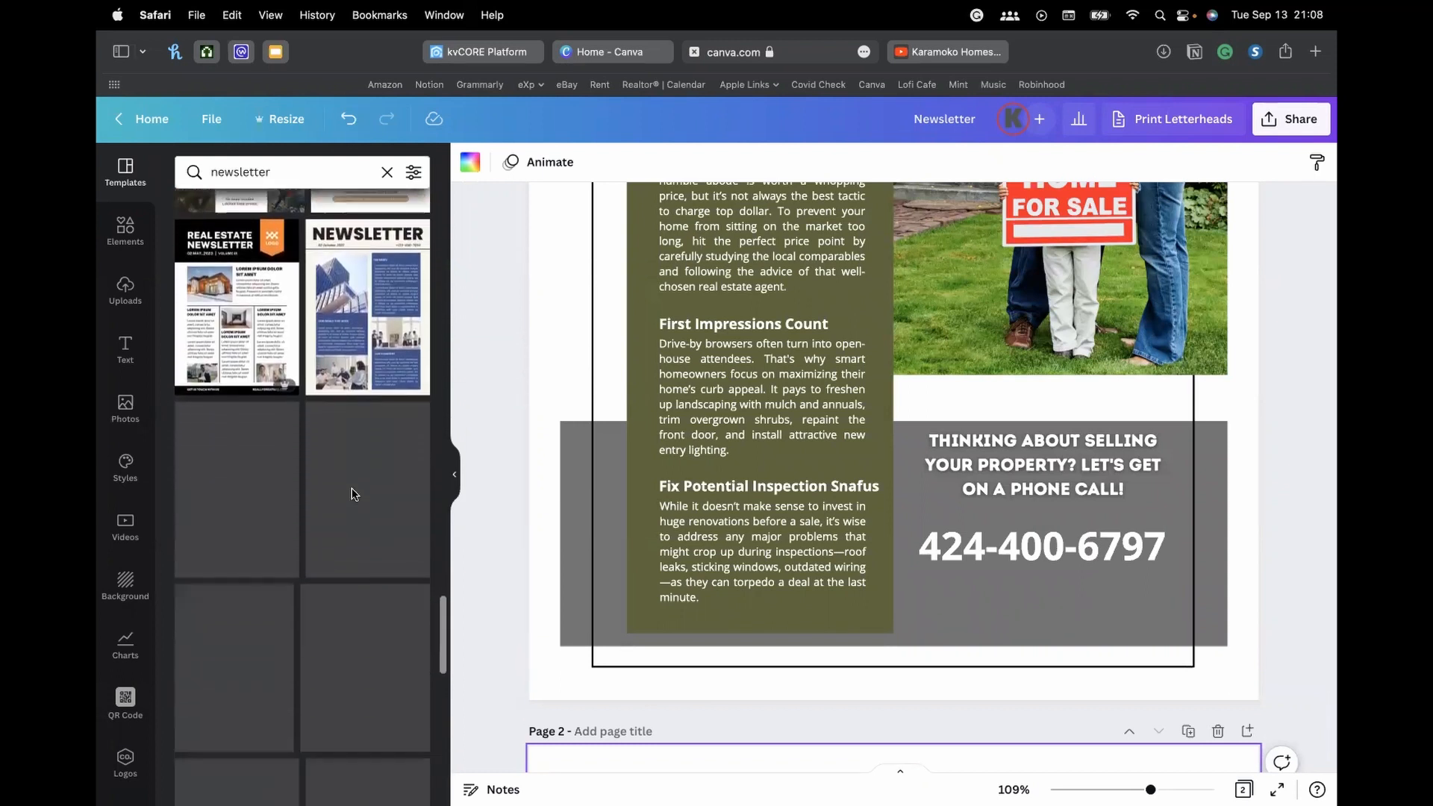
scroll(353, 494, down, 10)
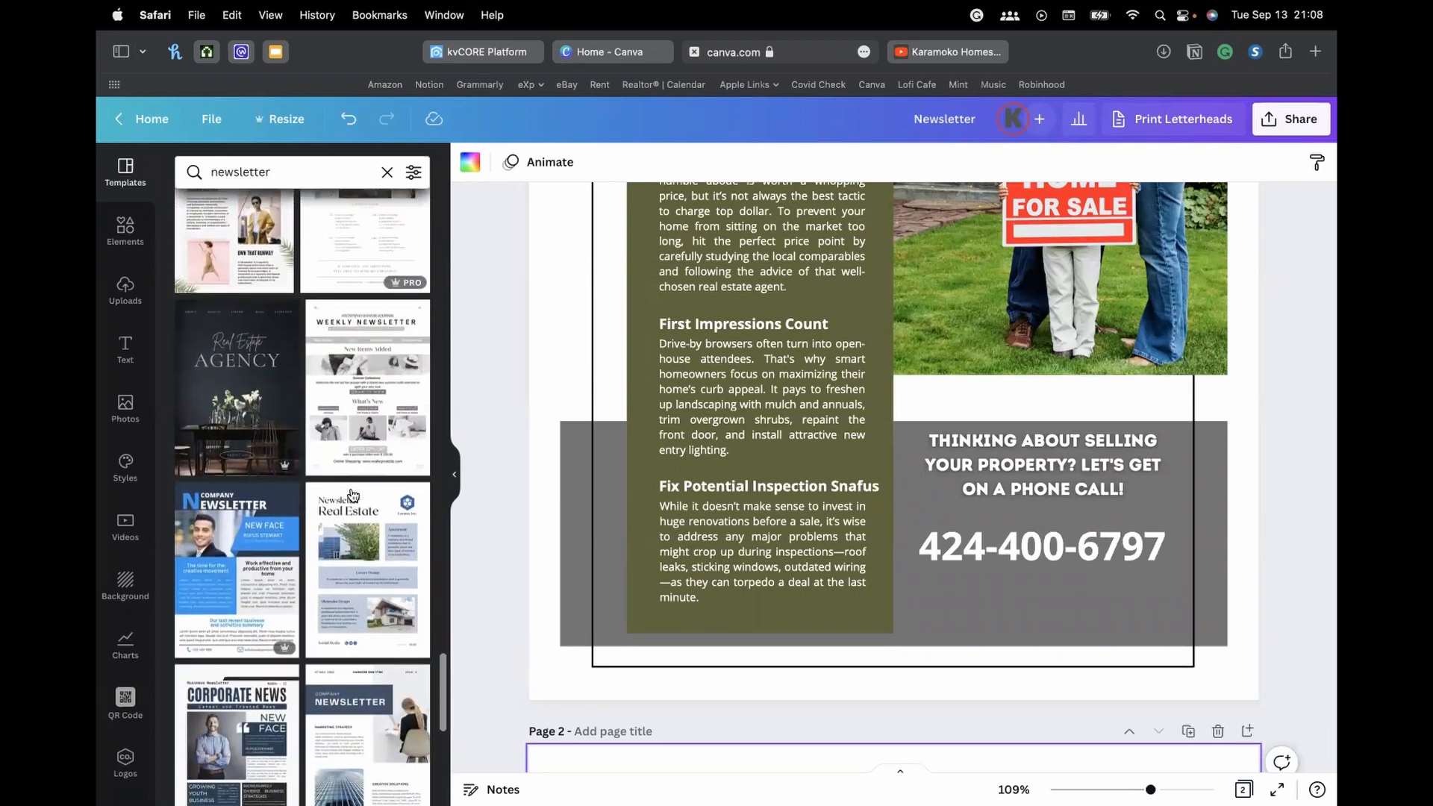
scroll(355, 496, down, 5)
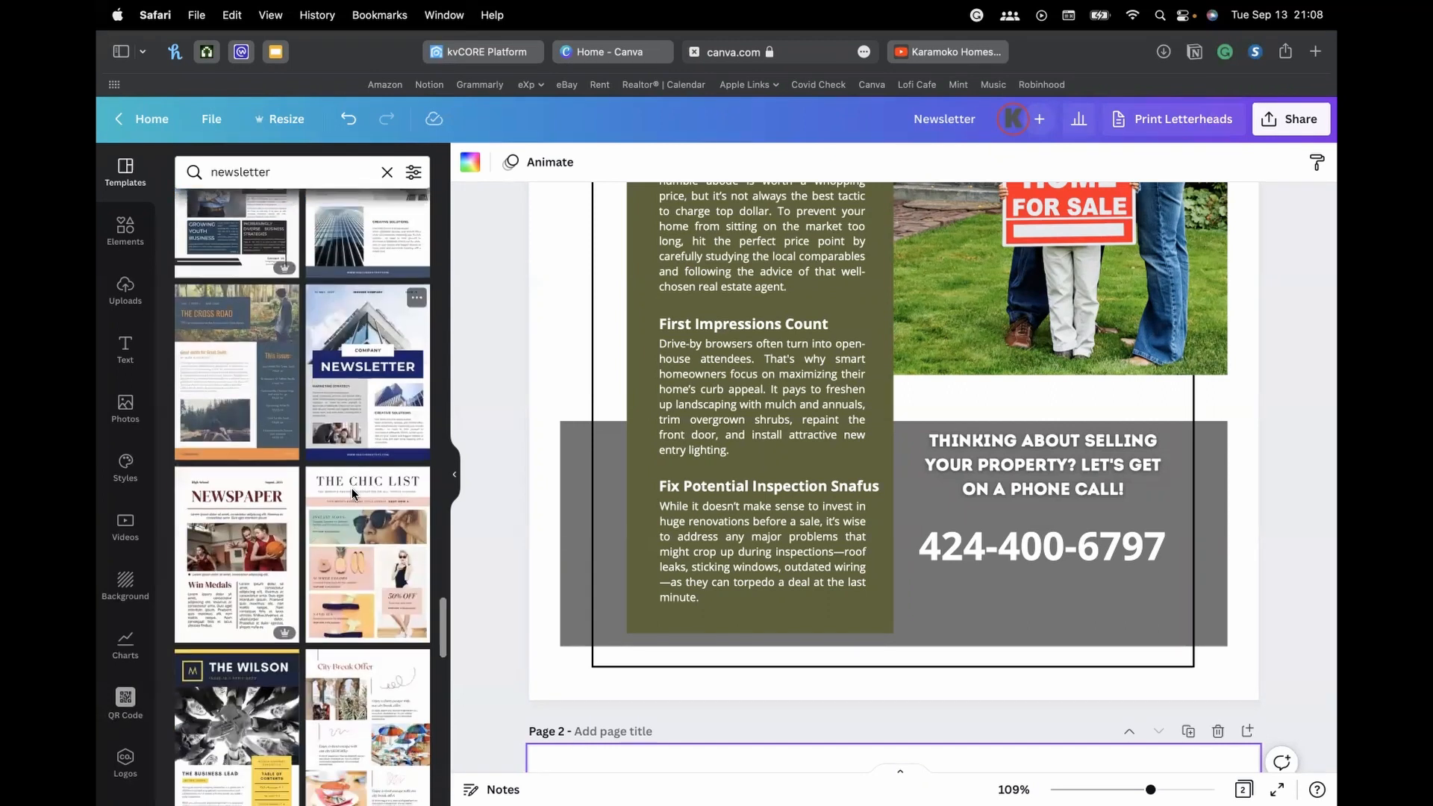
scroll(354, 496, down, 10)
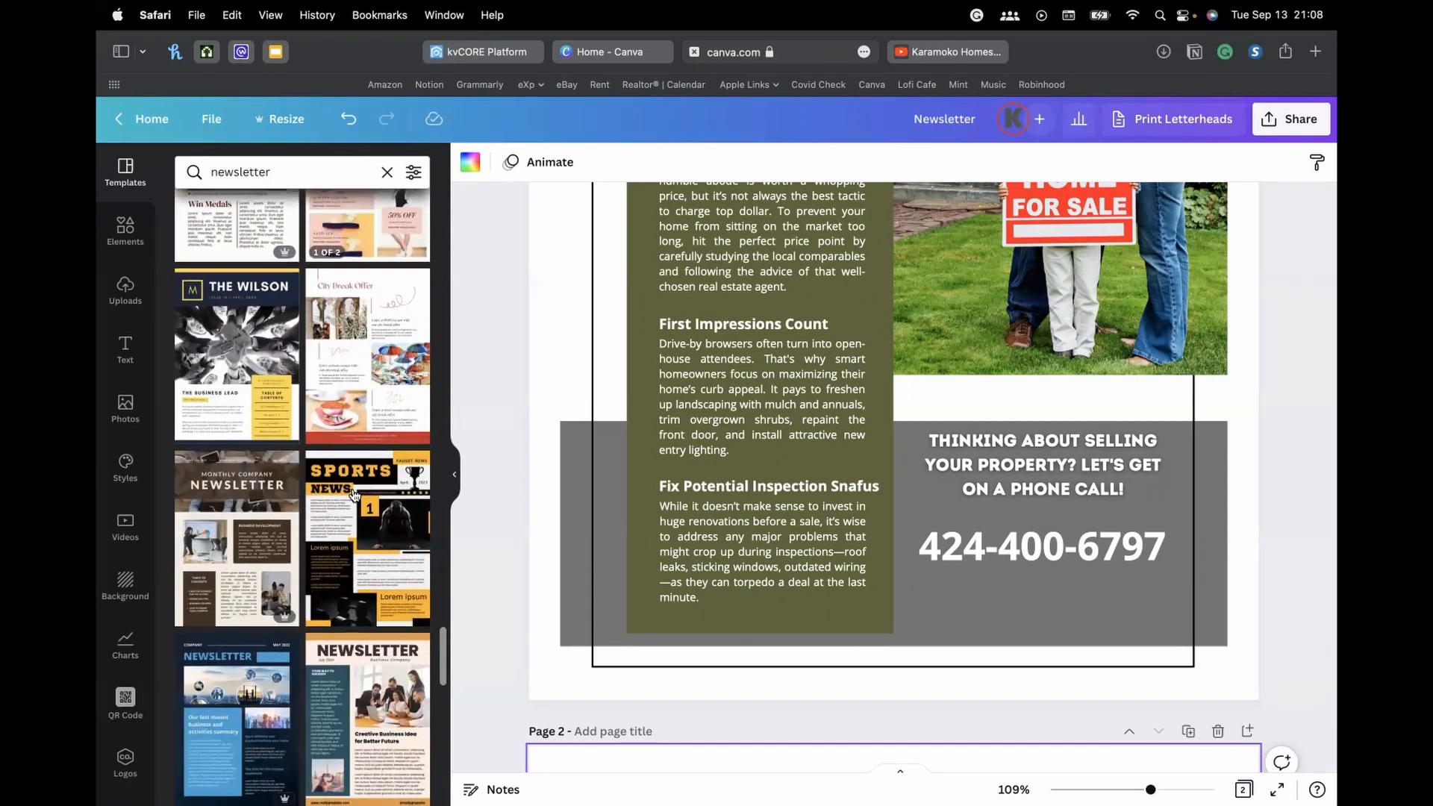
scroll(355, 496, down, 10)
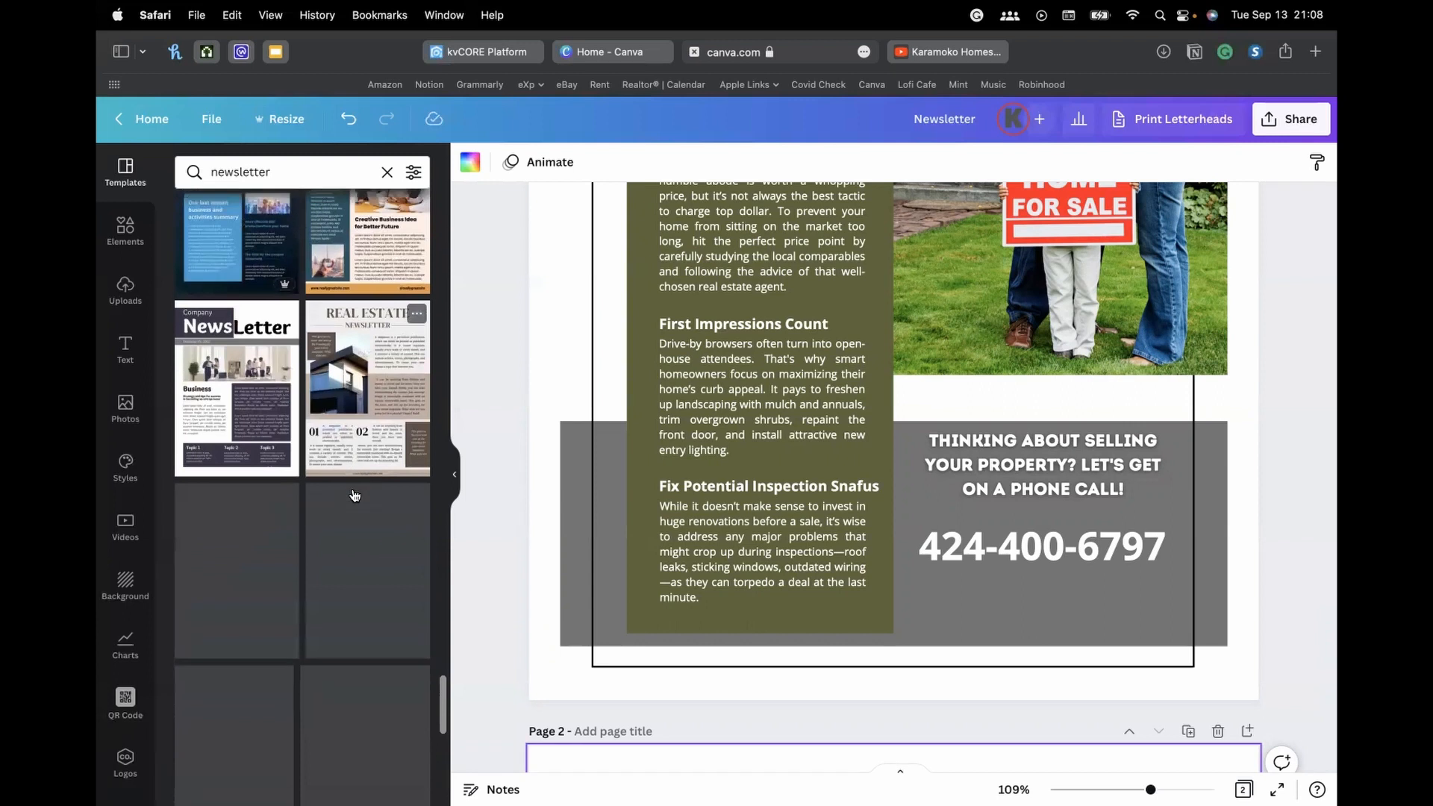
scroll(354, 495, down, 8)
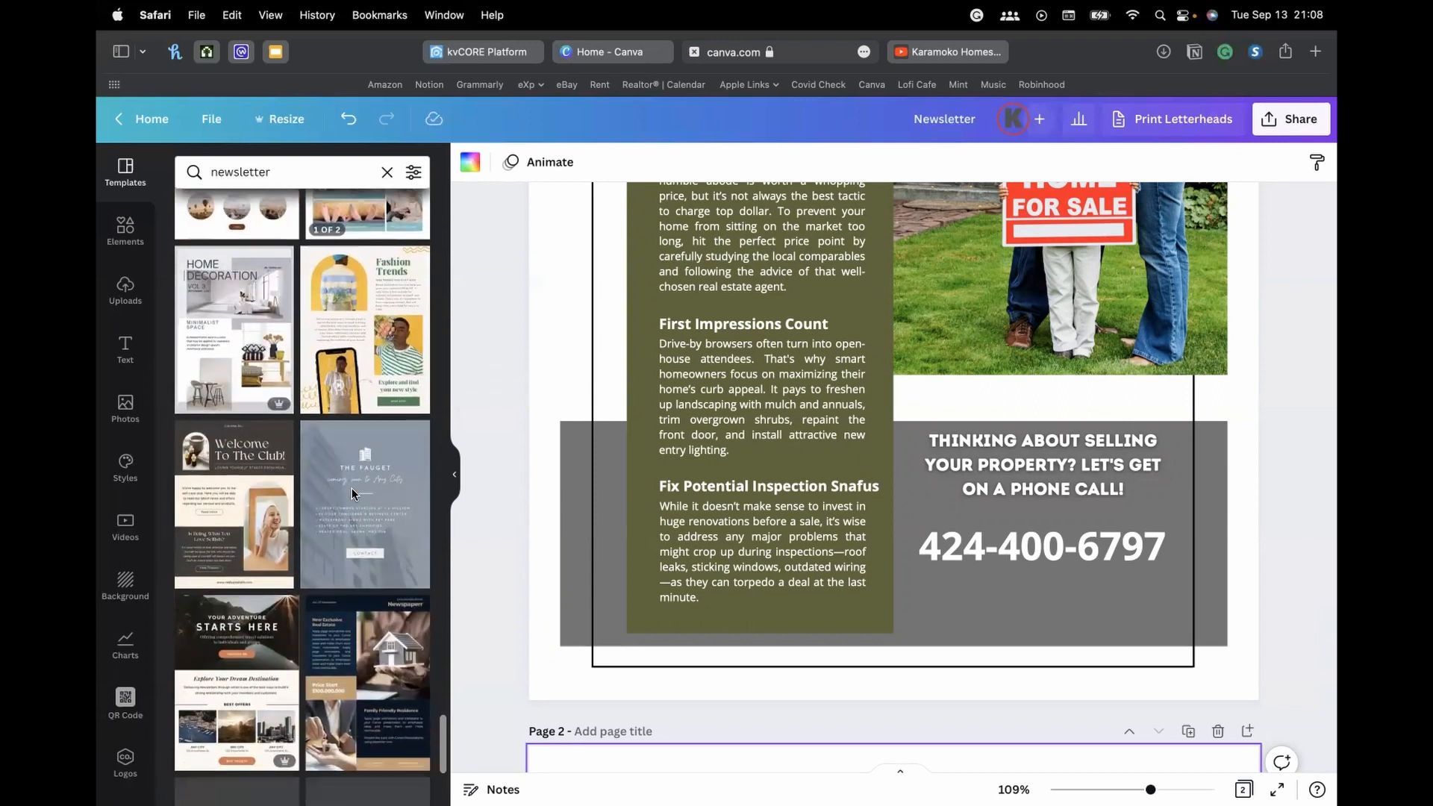
scroll(354, 495, down, 6)
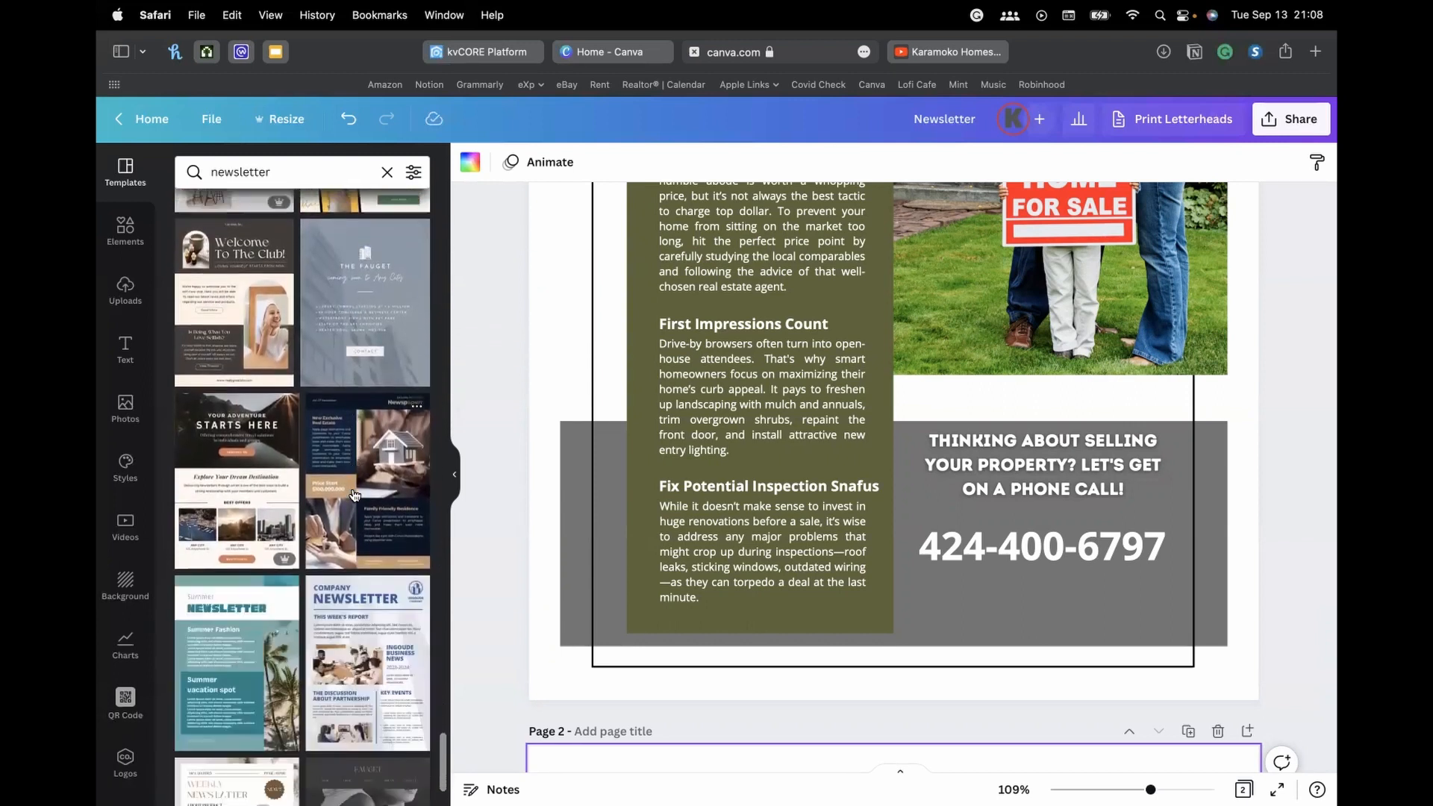
scroll(355, 496, down, 8)
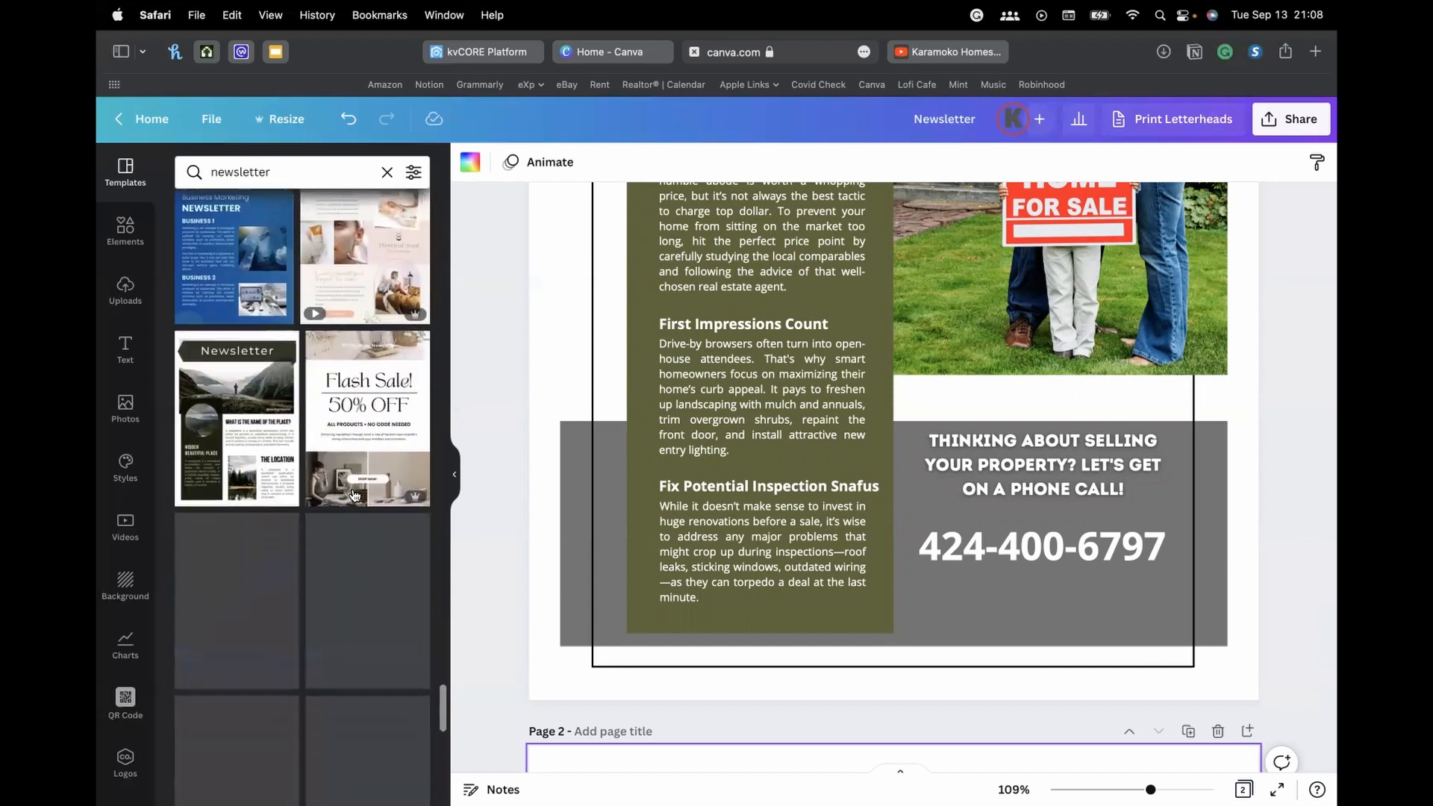
scroll(357, 463, up, 20)
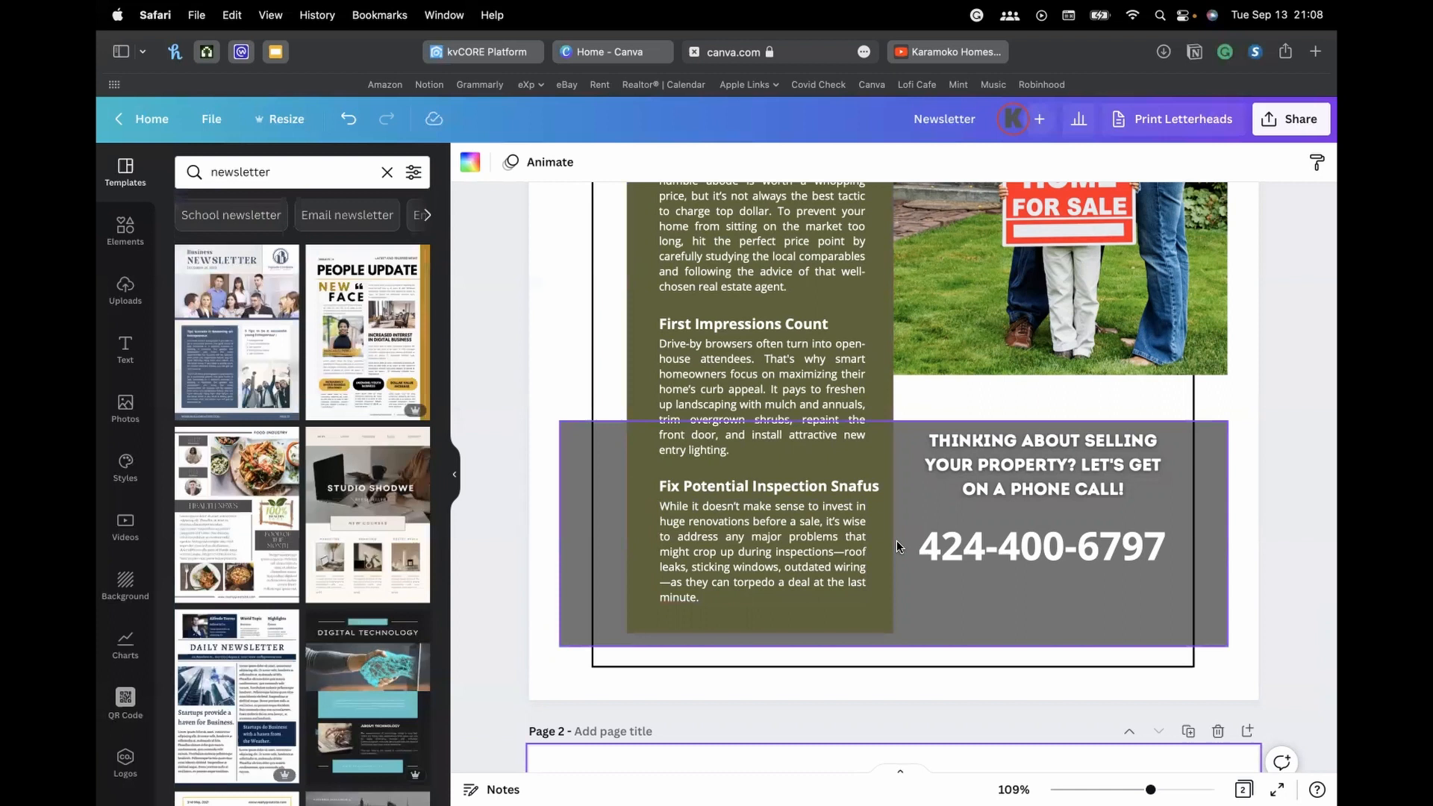
scroll(1195, 440, up, 5)
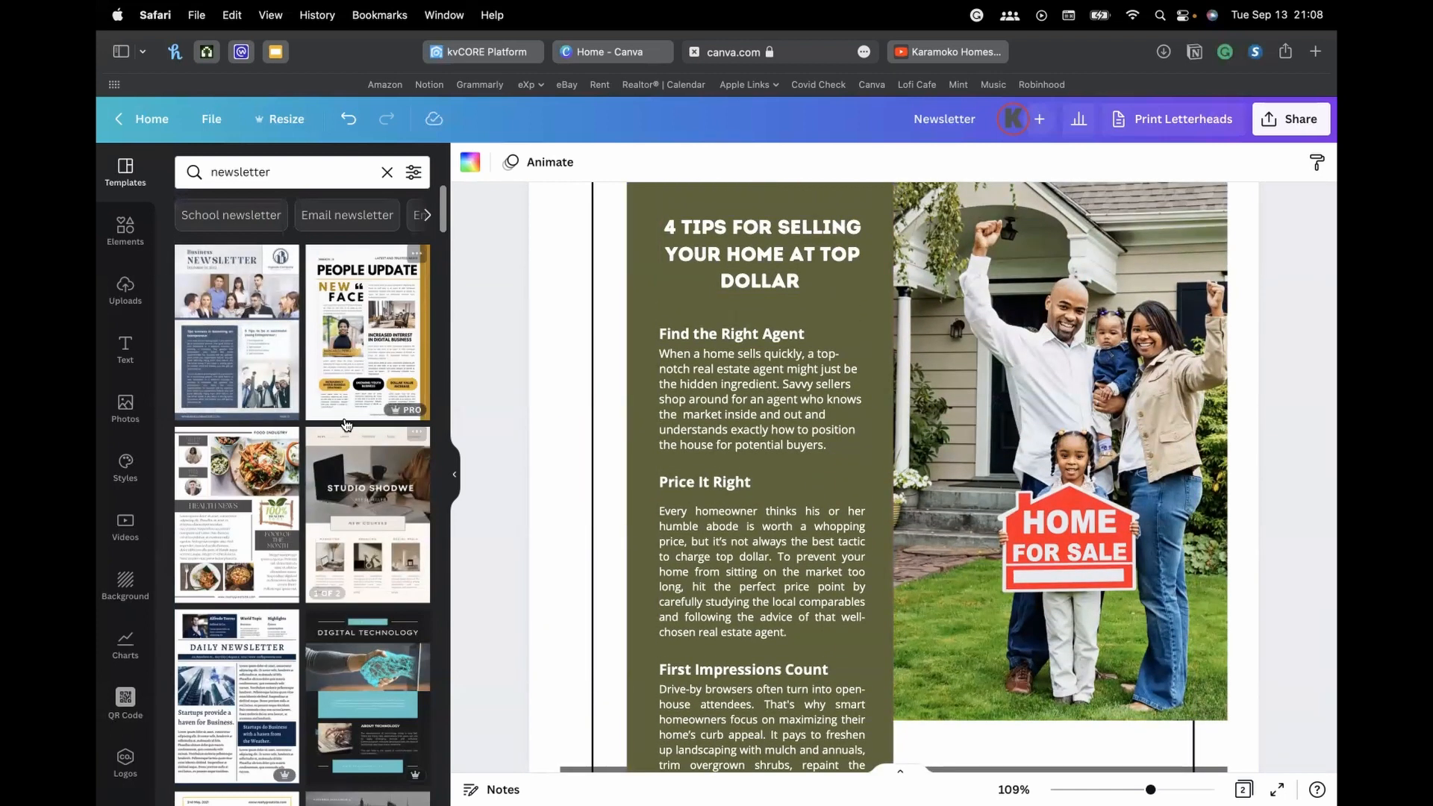
scroll(334, 463, down, 3)
scroll(360, 347, down, 3)
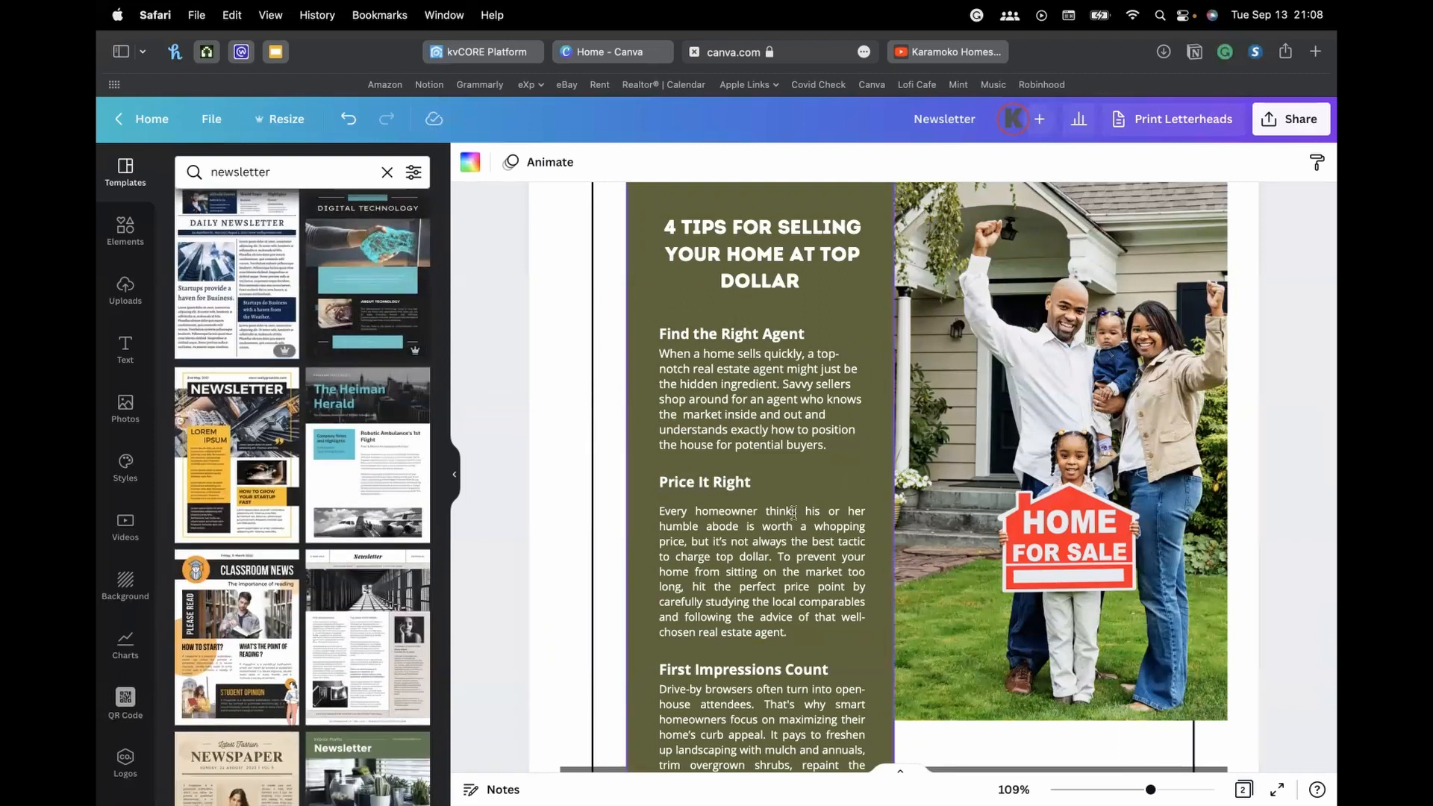
scroll(901, 505, down, 2)
scroll(901, 505, down, 1)
scroll(432, 540, down, 4)
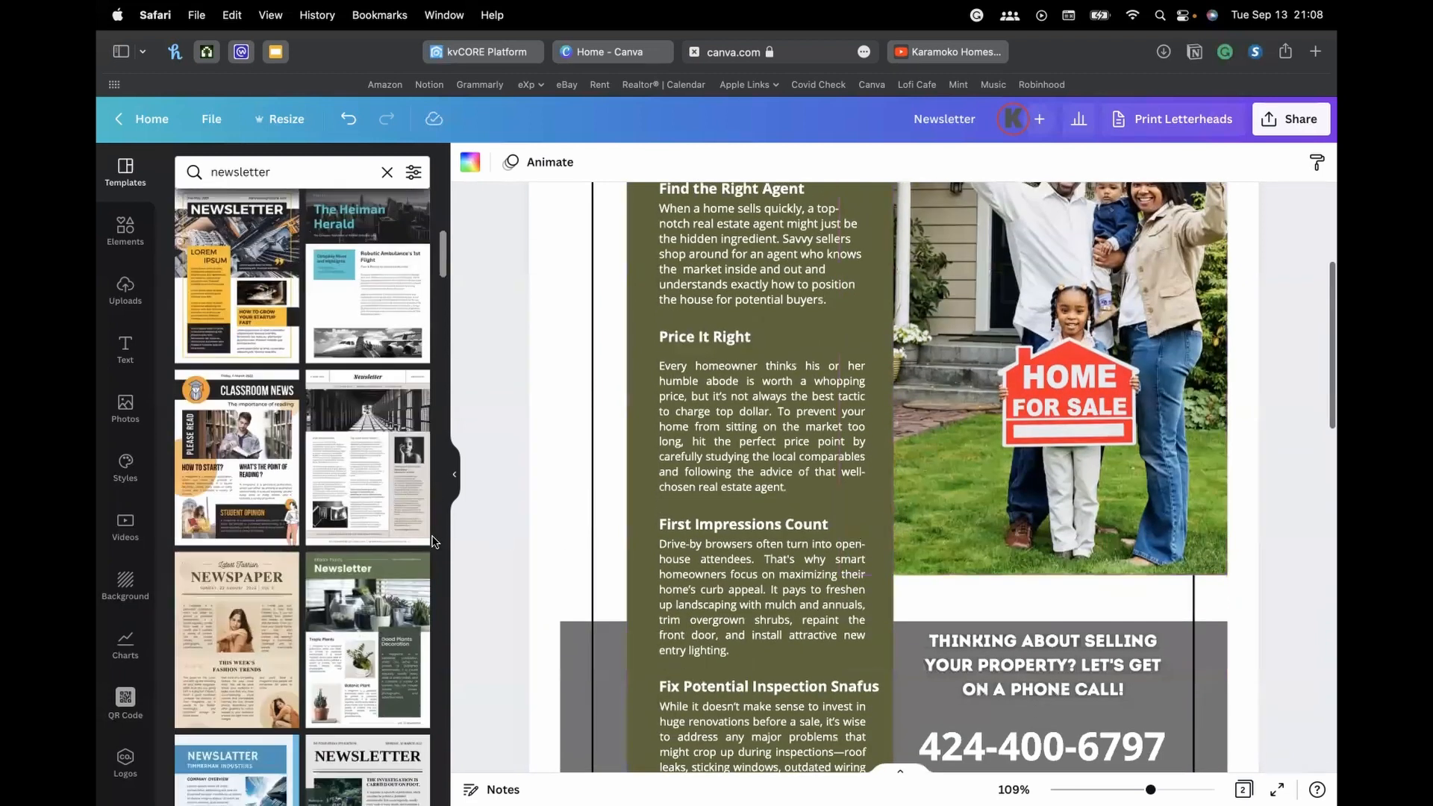
scroll(344, 565, down, 3)
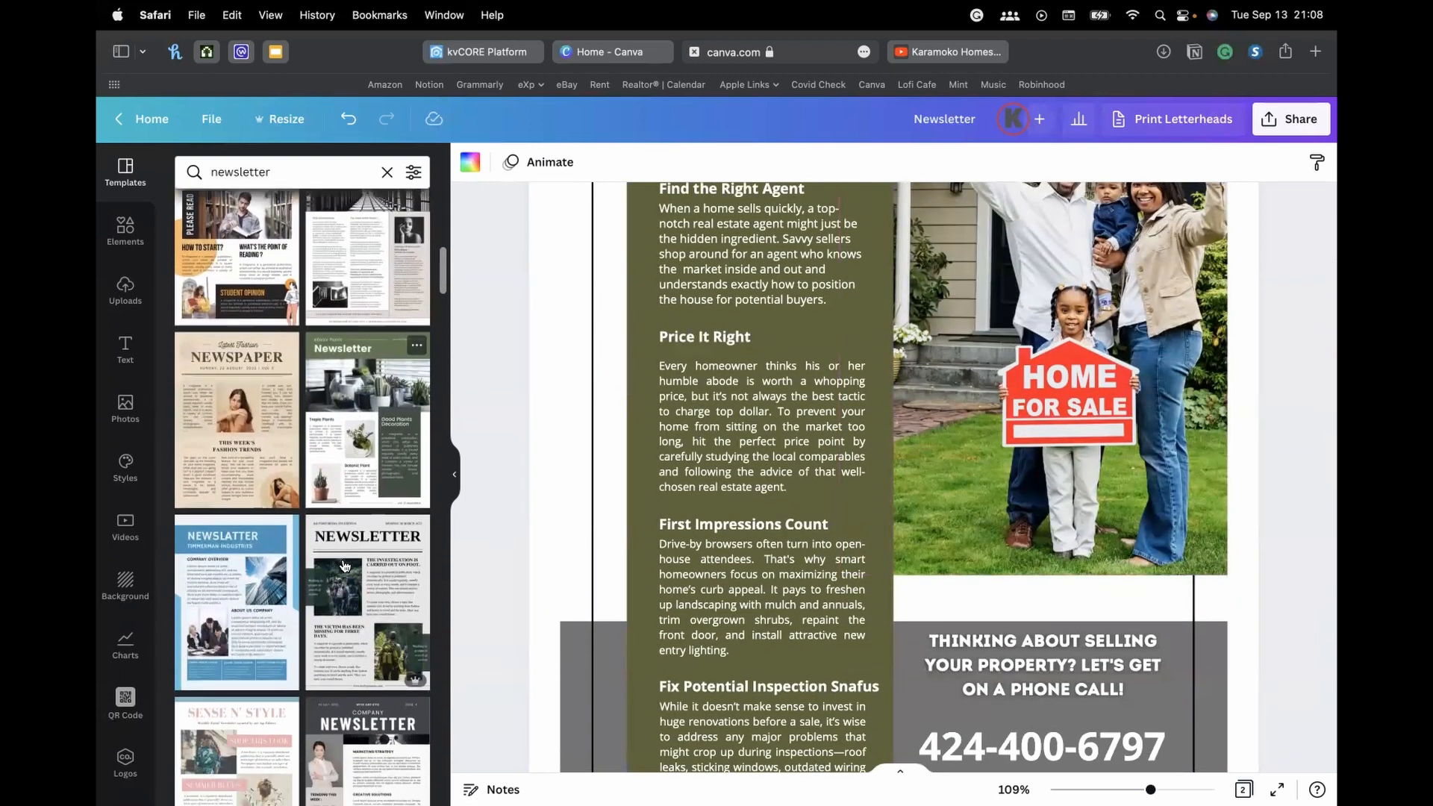
scroll(688, 467, down, 8)
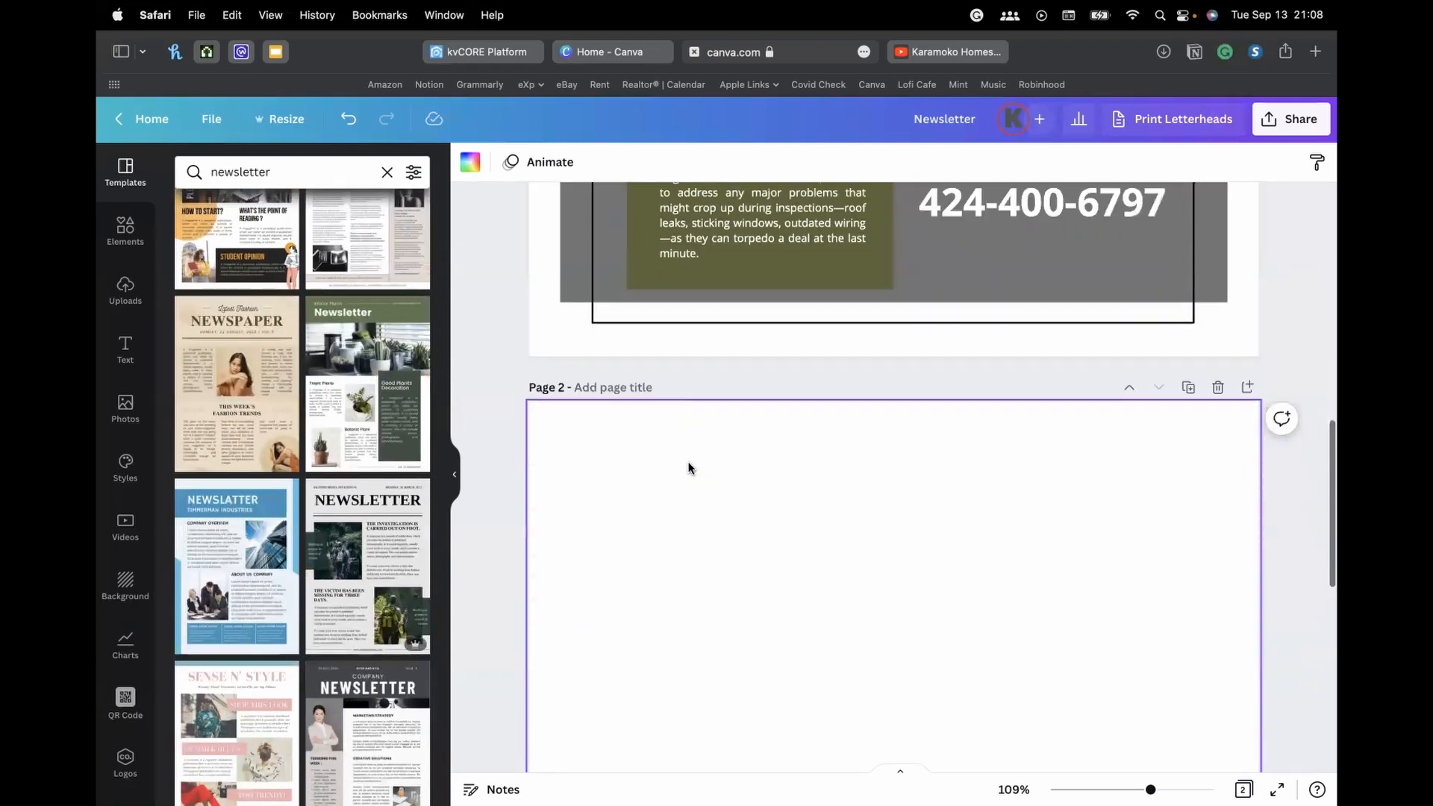
click(245, 385)
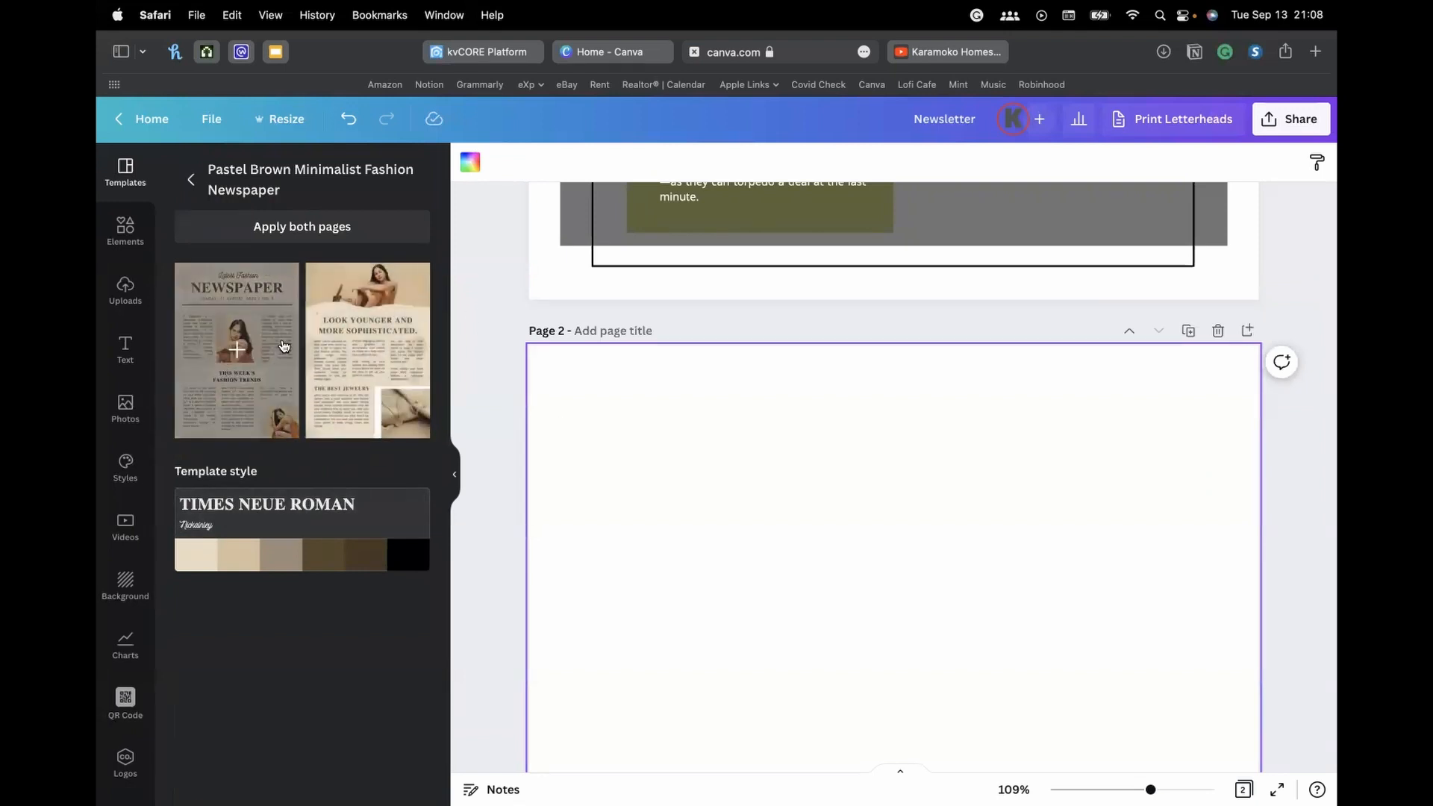
Apply the newspaper front page to Page 2 and start editing its Latest Fashion tagline
scroll(809, 445, up, 15)
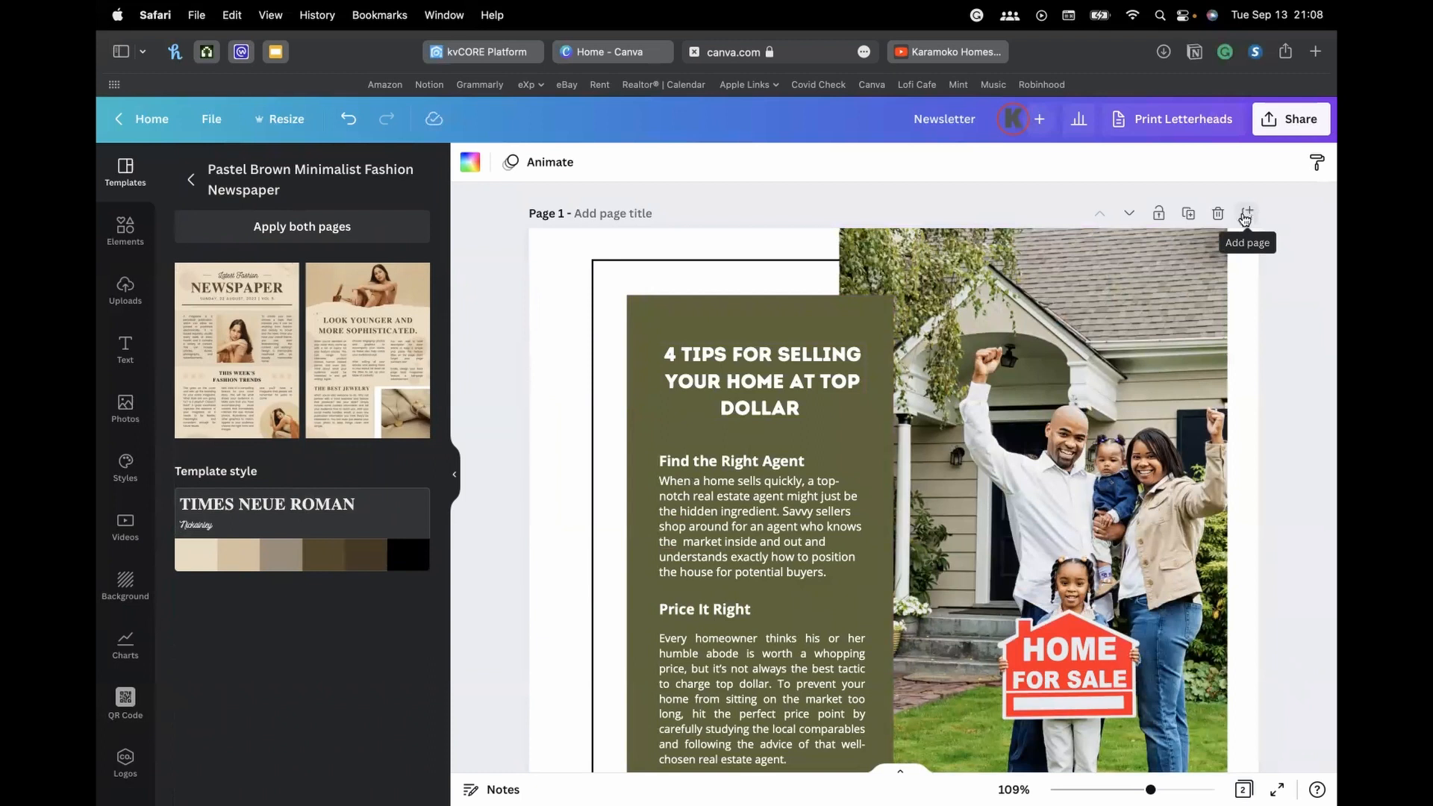
scroll(1249, 216, down, 15)
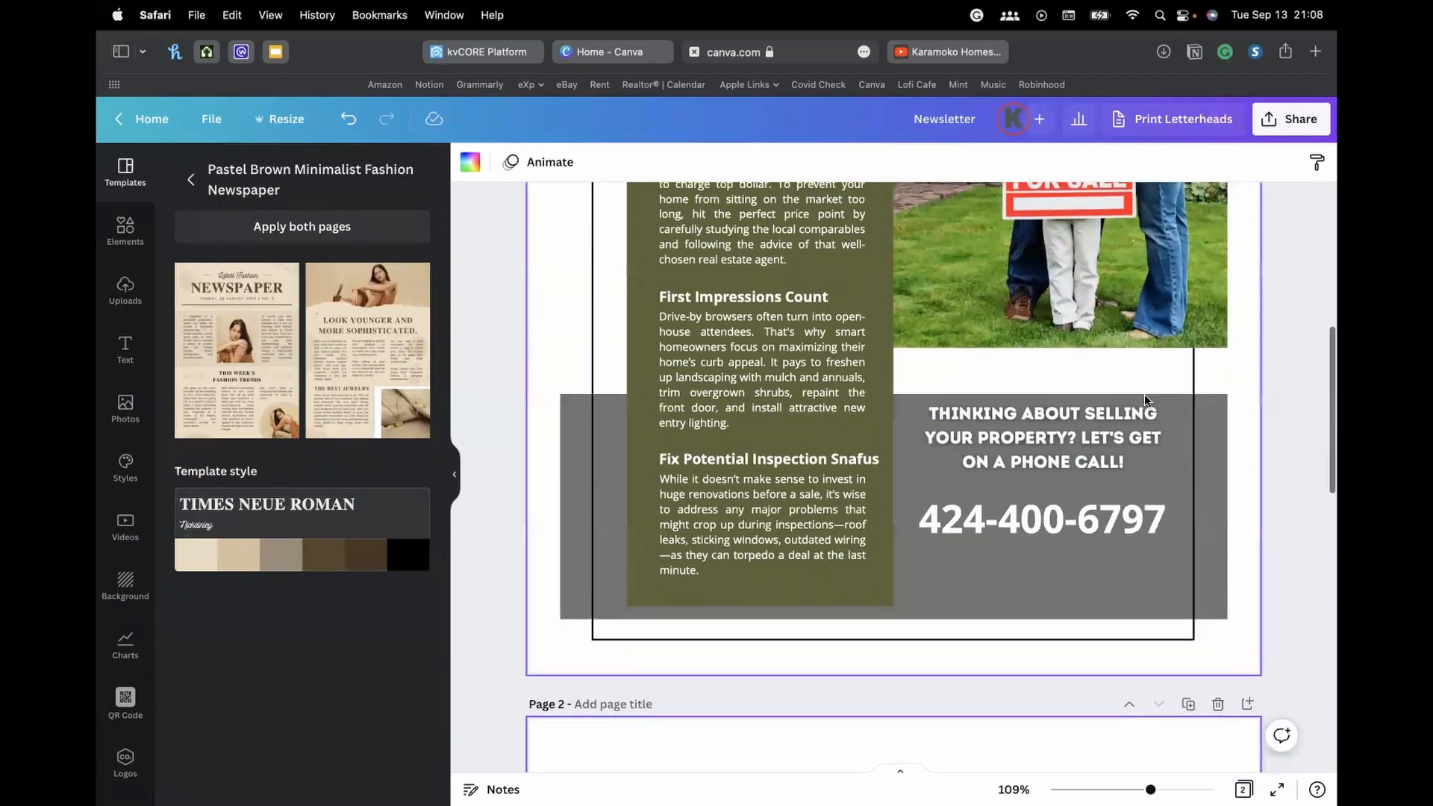
click(237, 351)
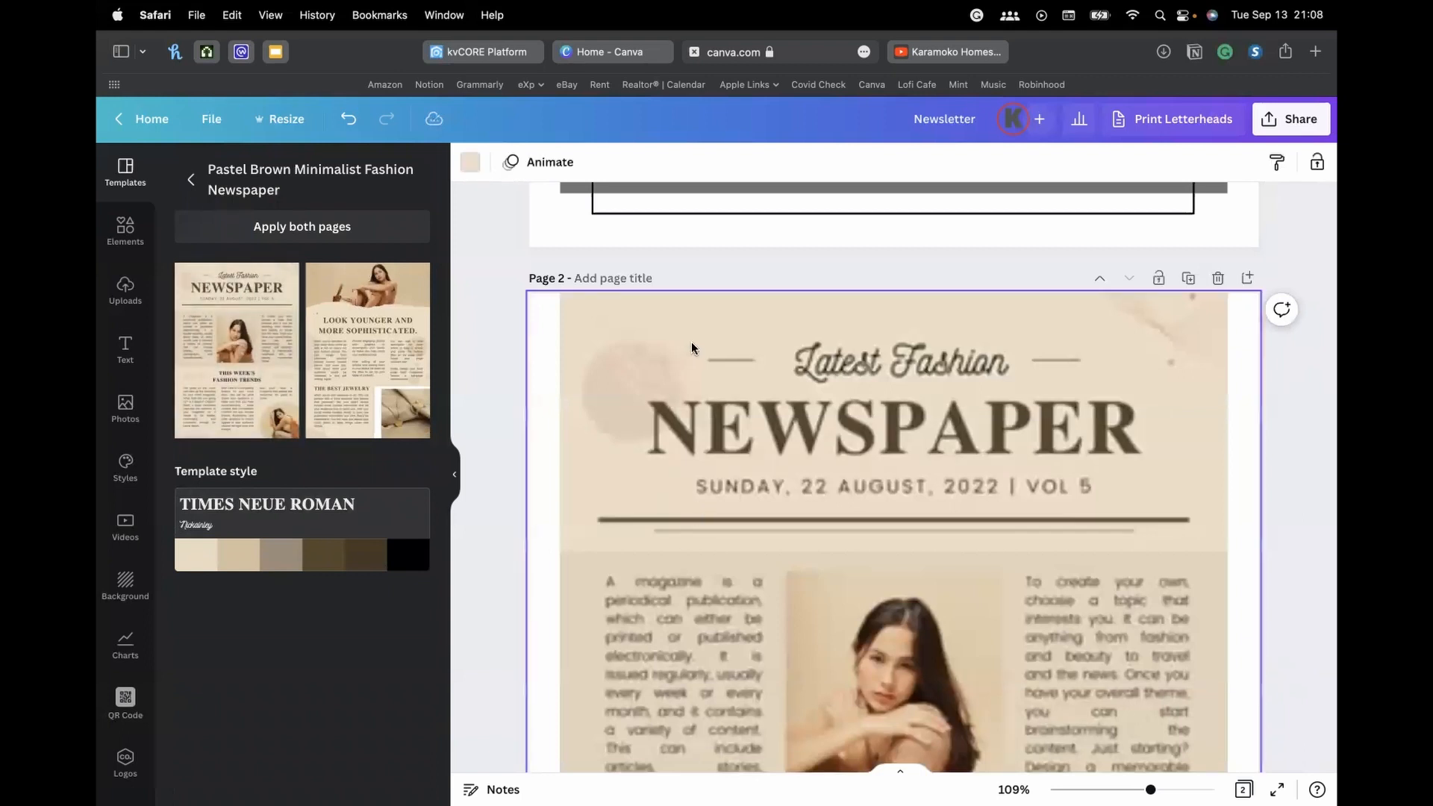
scroll(505, 369, down, 3)
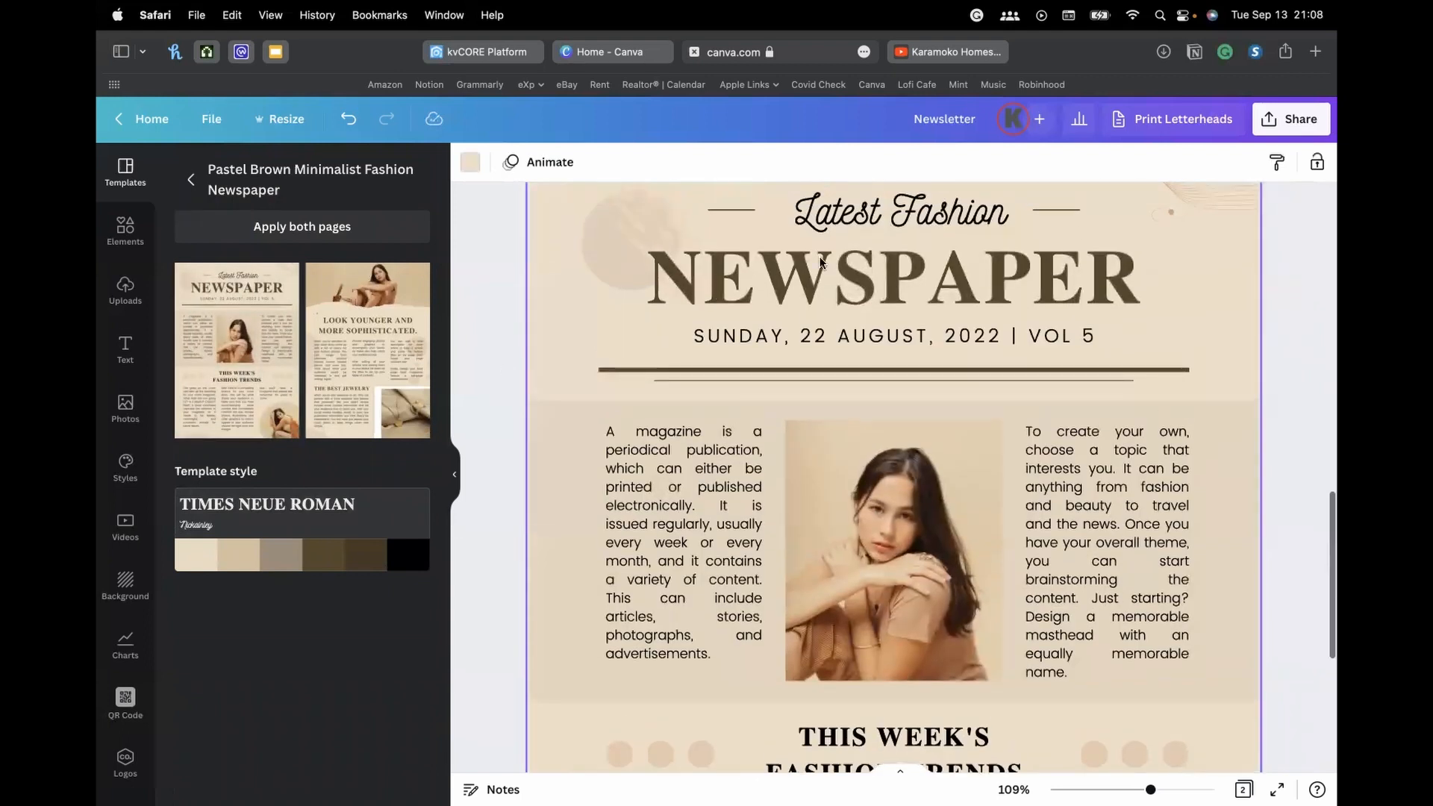
click(901, 307)
scroll(955, 489, up, 4)
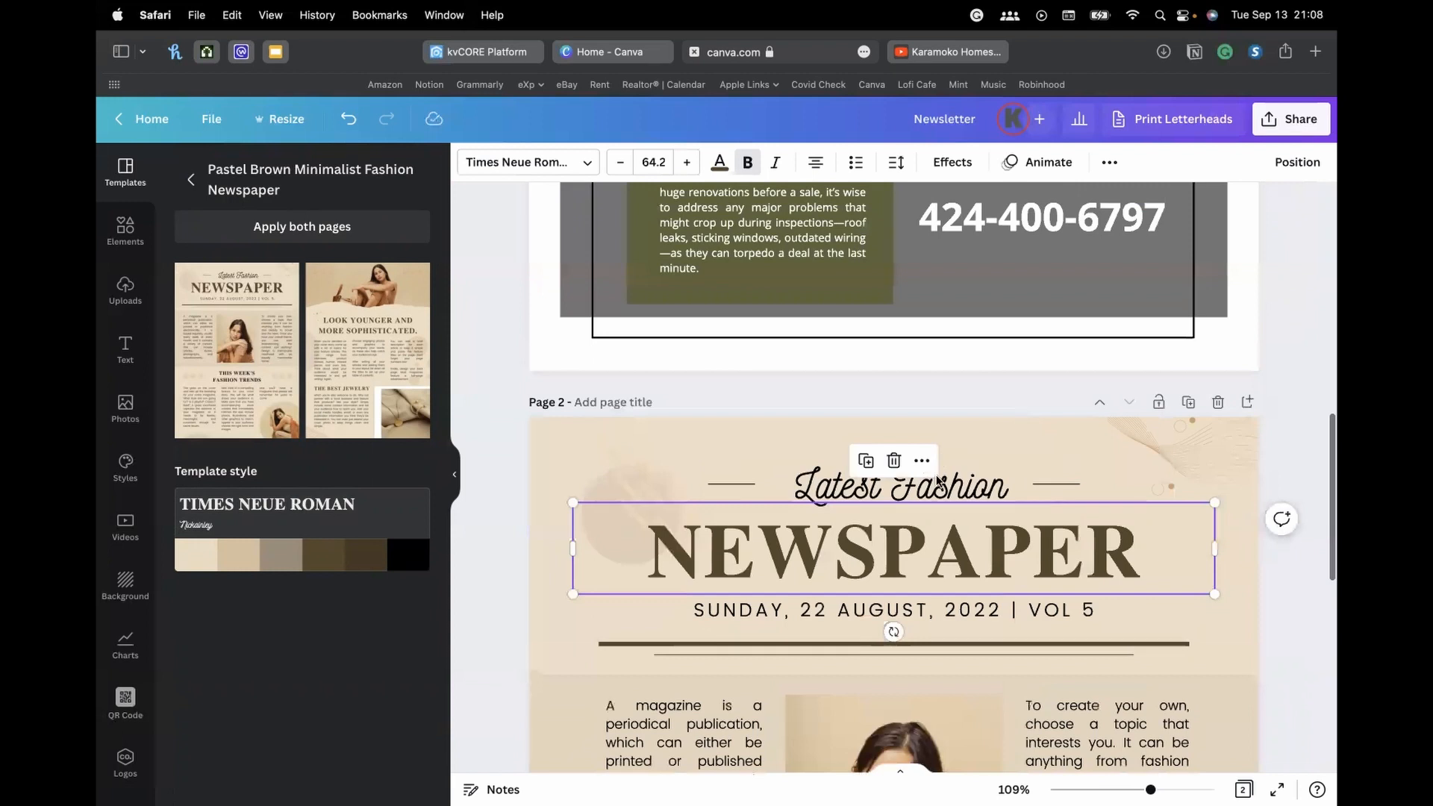
click(956, 489)
click(957, 489)
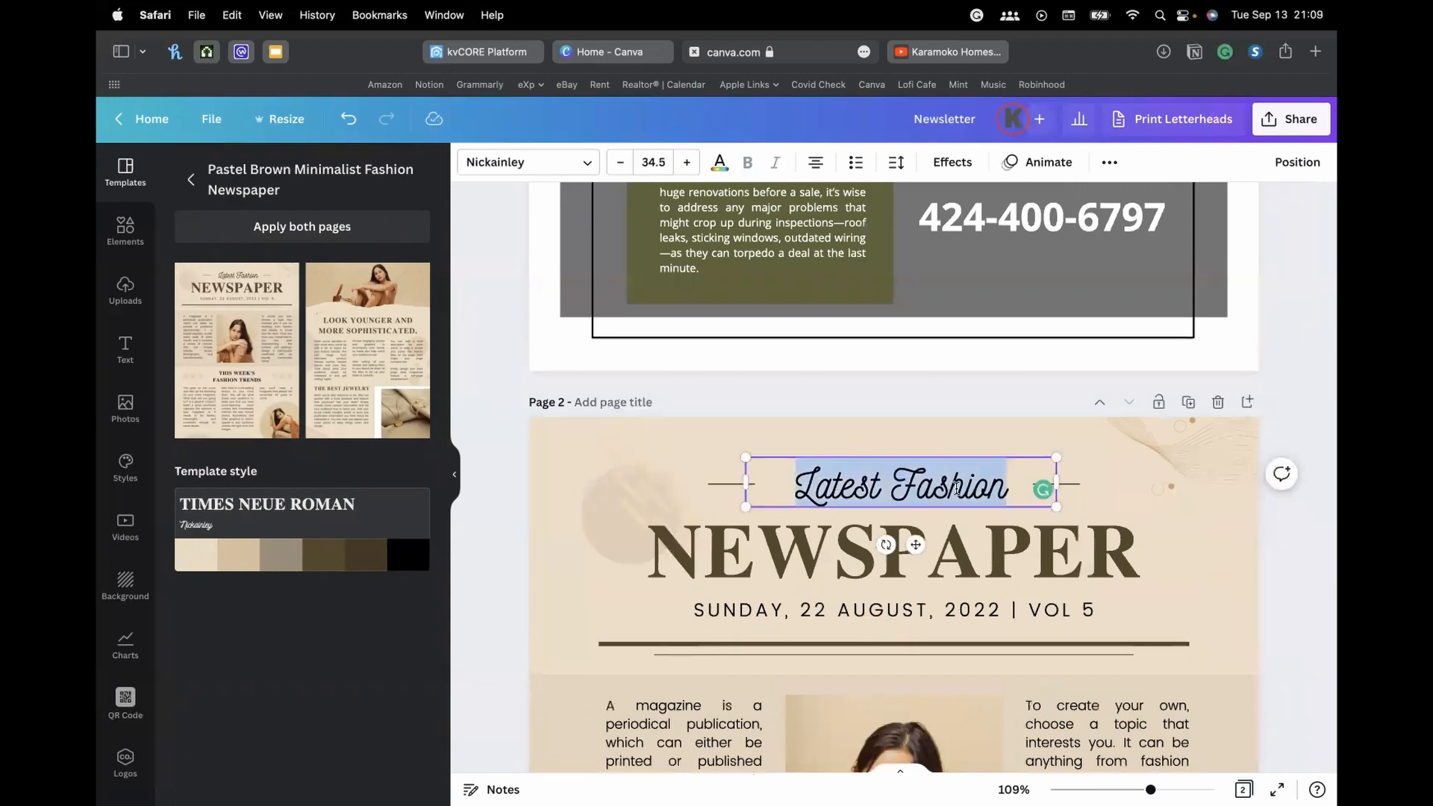
Replace the Latest Fashion tagline with the real-estate business name
text(karamoo)
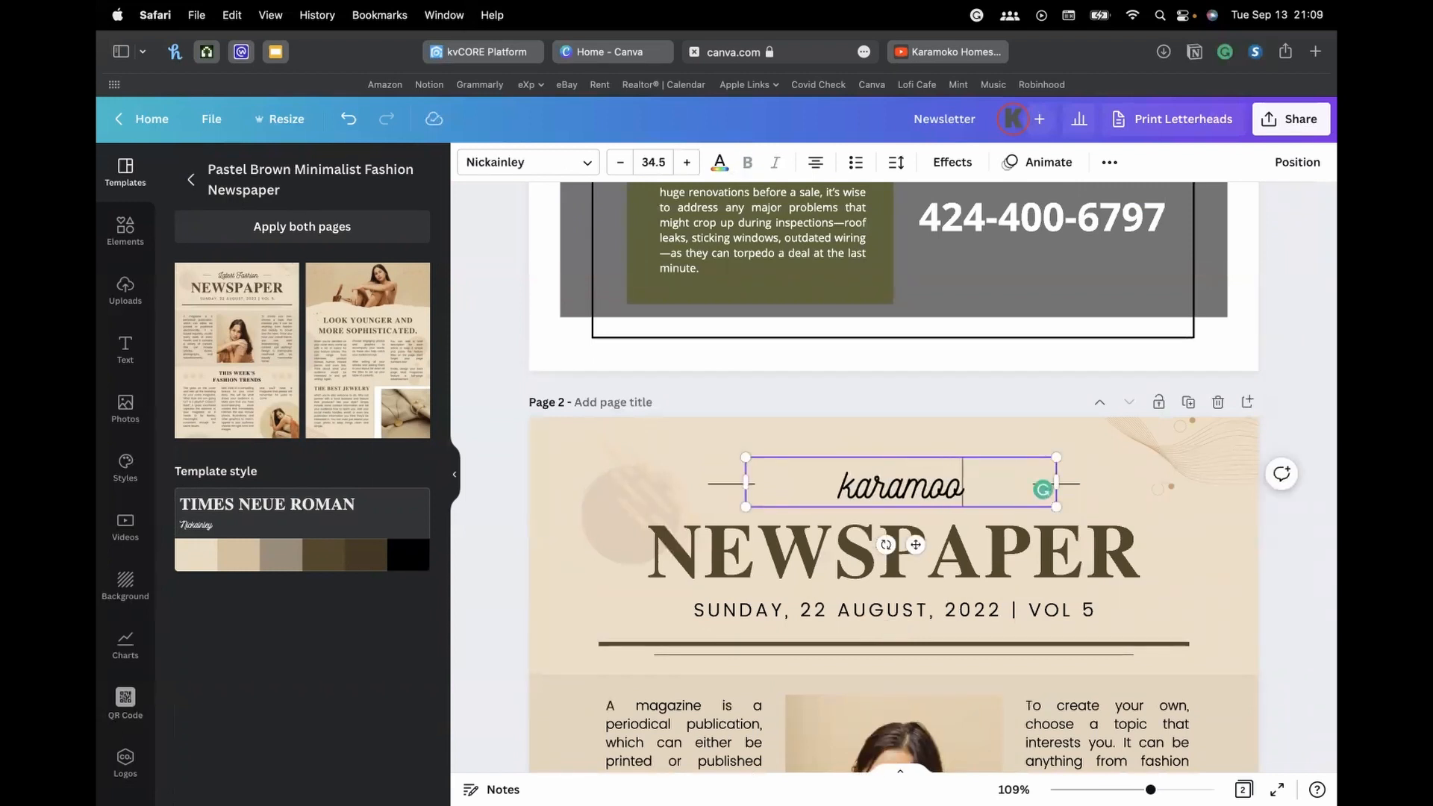
key(BackSpace)
text(ko r)
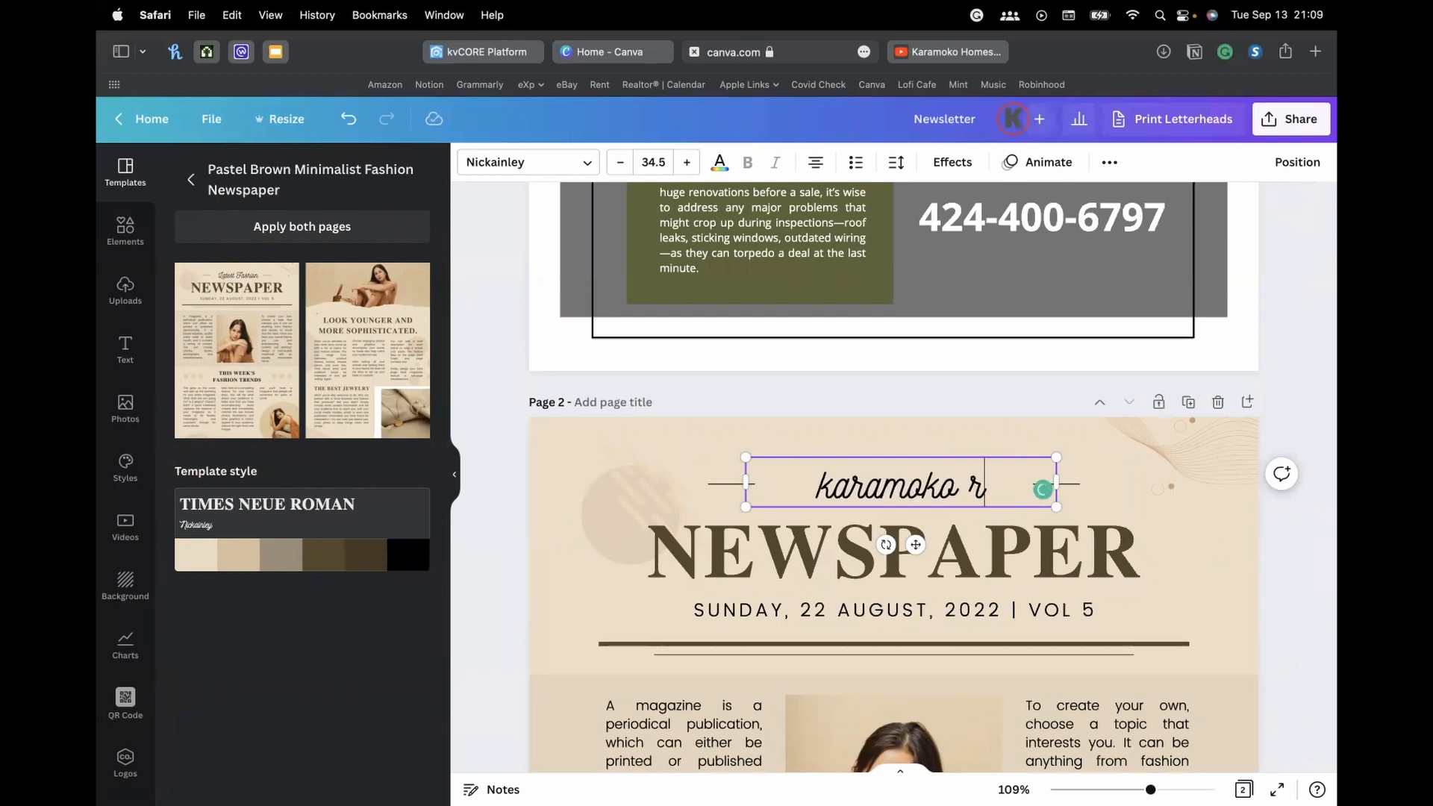
text(eal estat)
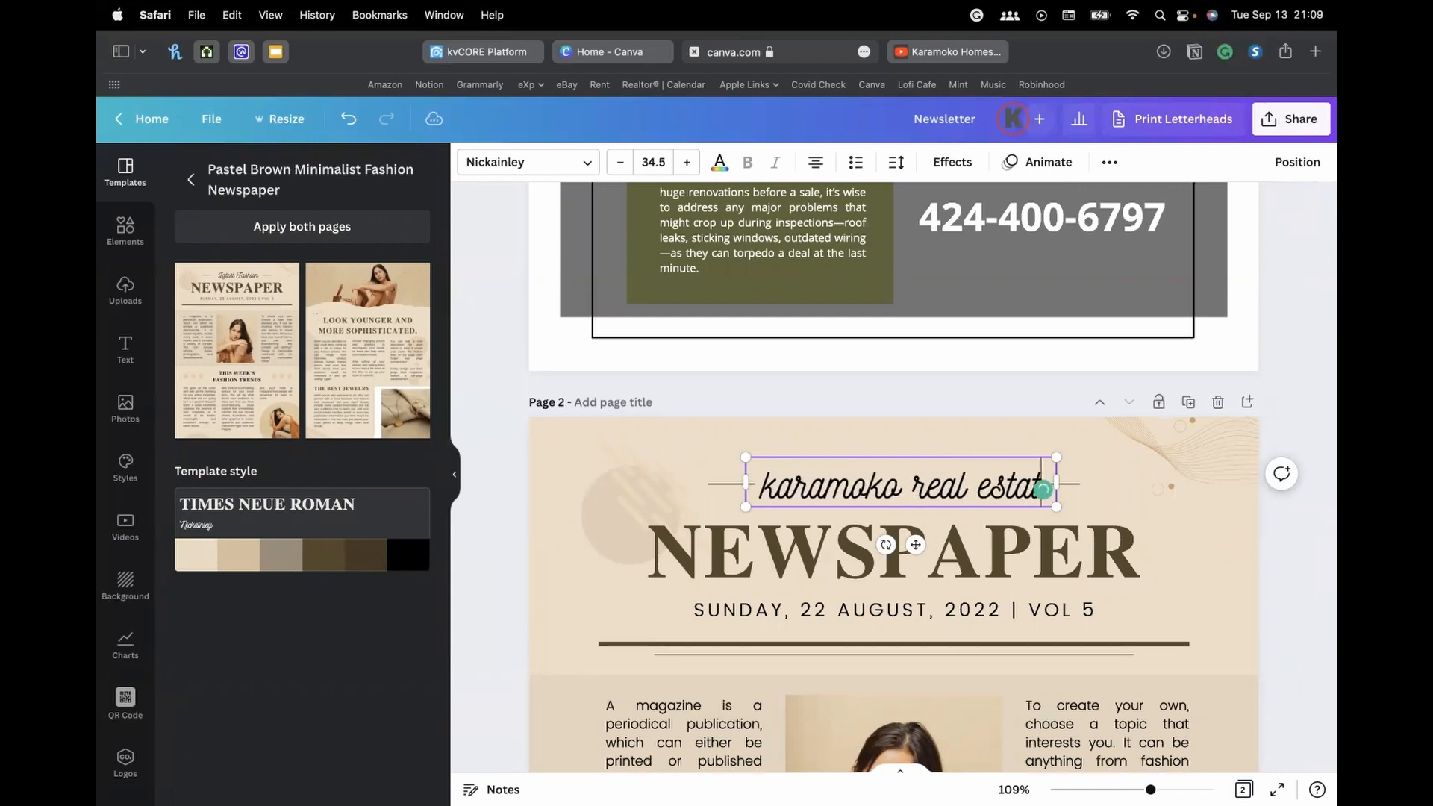
text(e)
Retype the left column's opening words as 'what' and look over the page's photos
scroll(670, 527, down, 3)
click(671, 527)
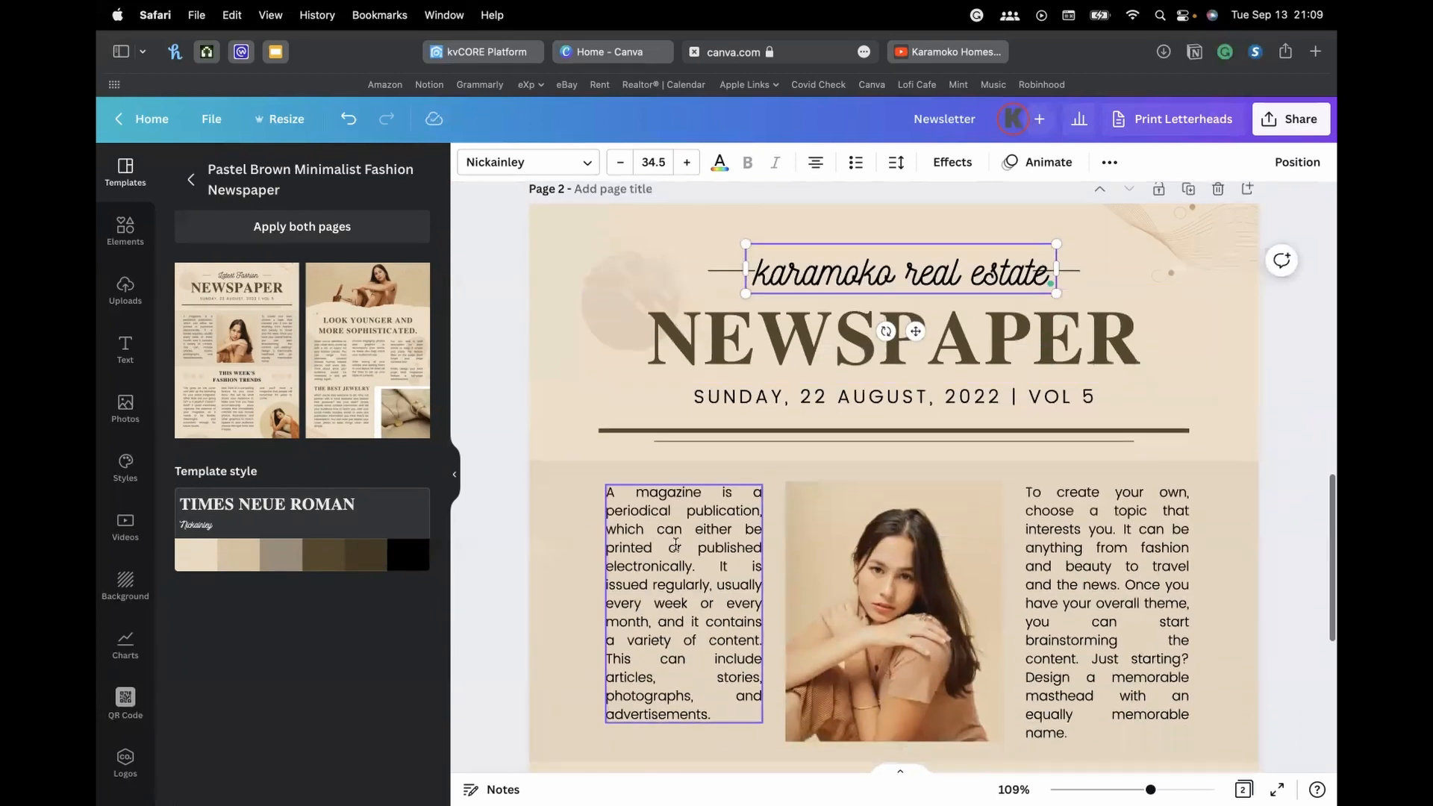
drag(670, 527, 694, 552)
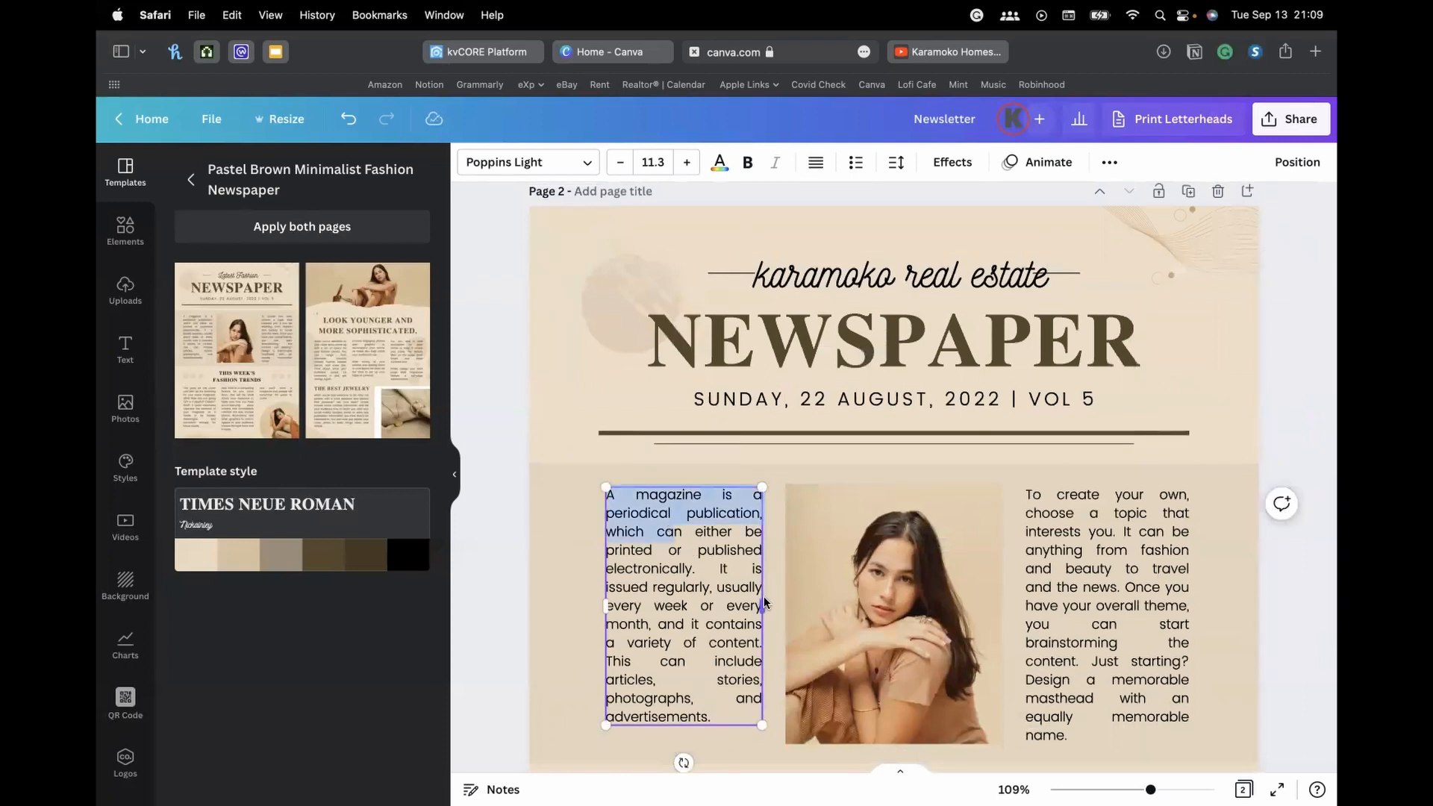
text(what ever n either be)
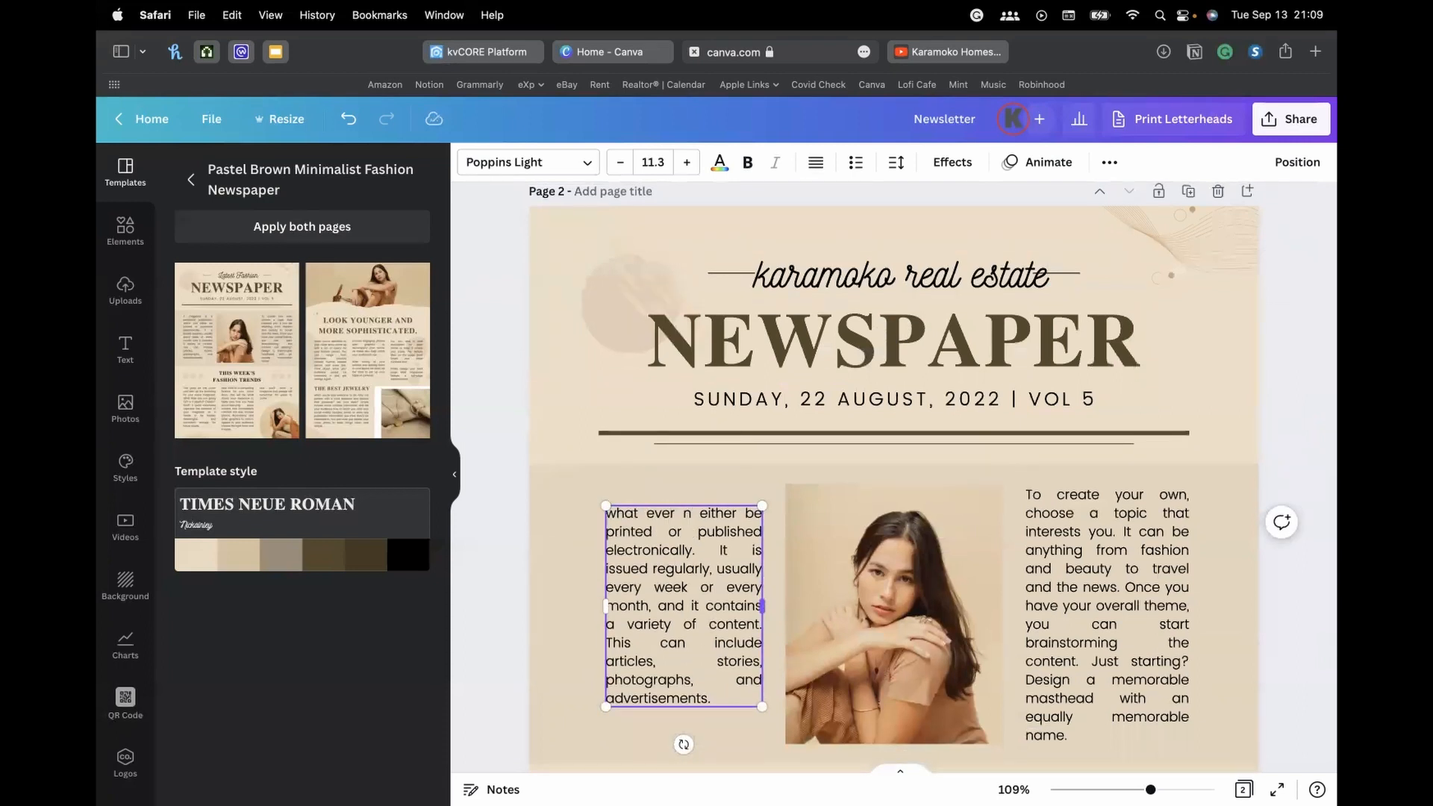
scroll(875, 407, down, 5)
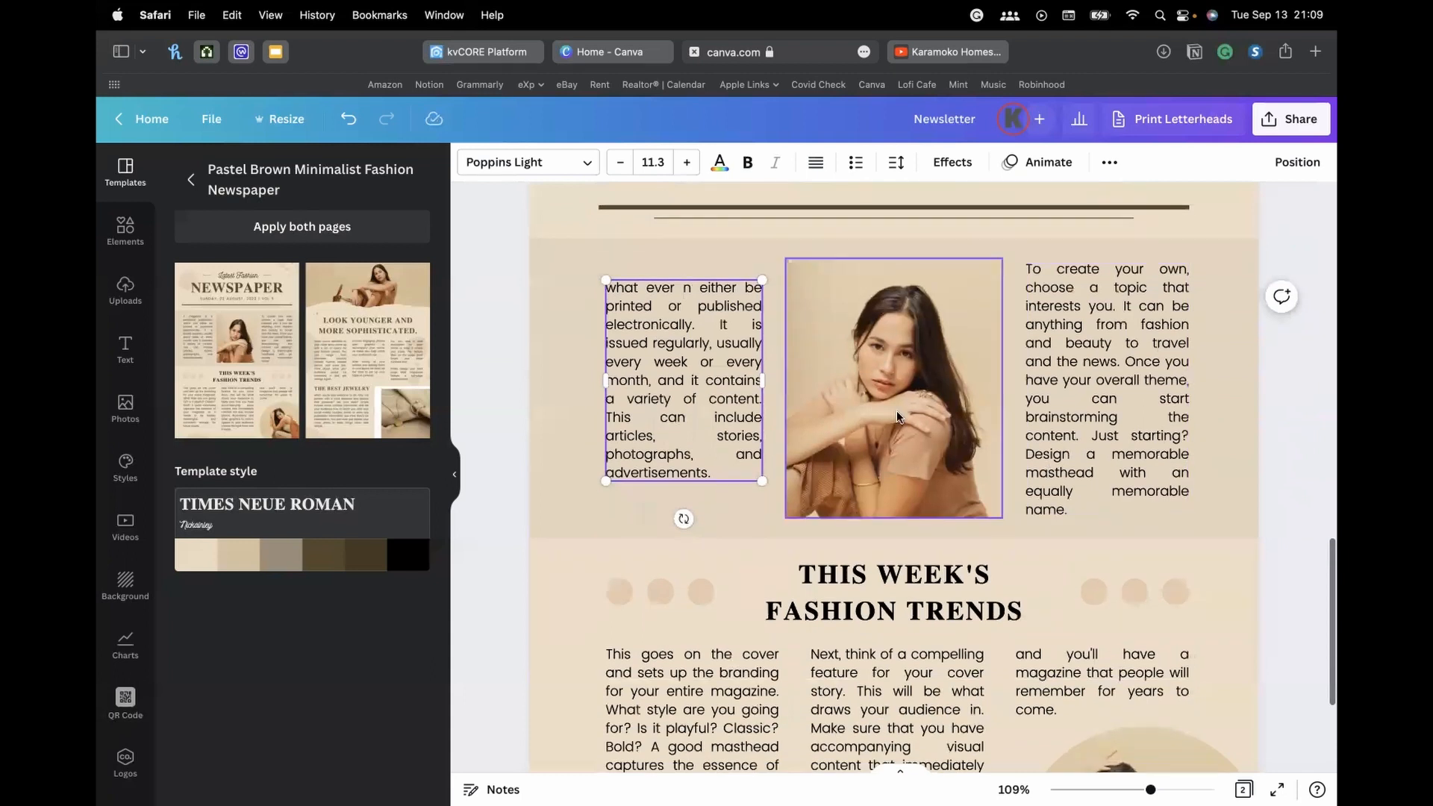
click(898, 414)
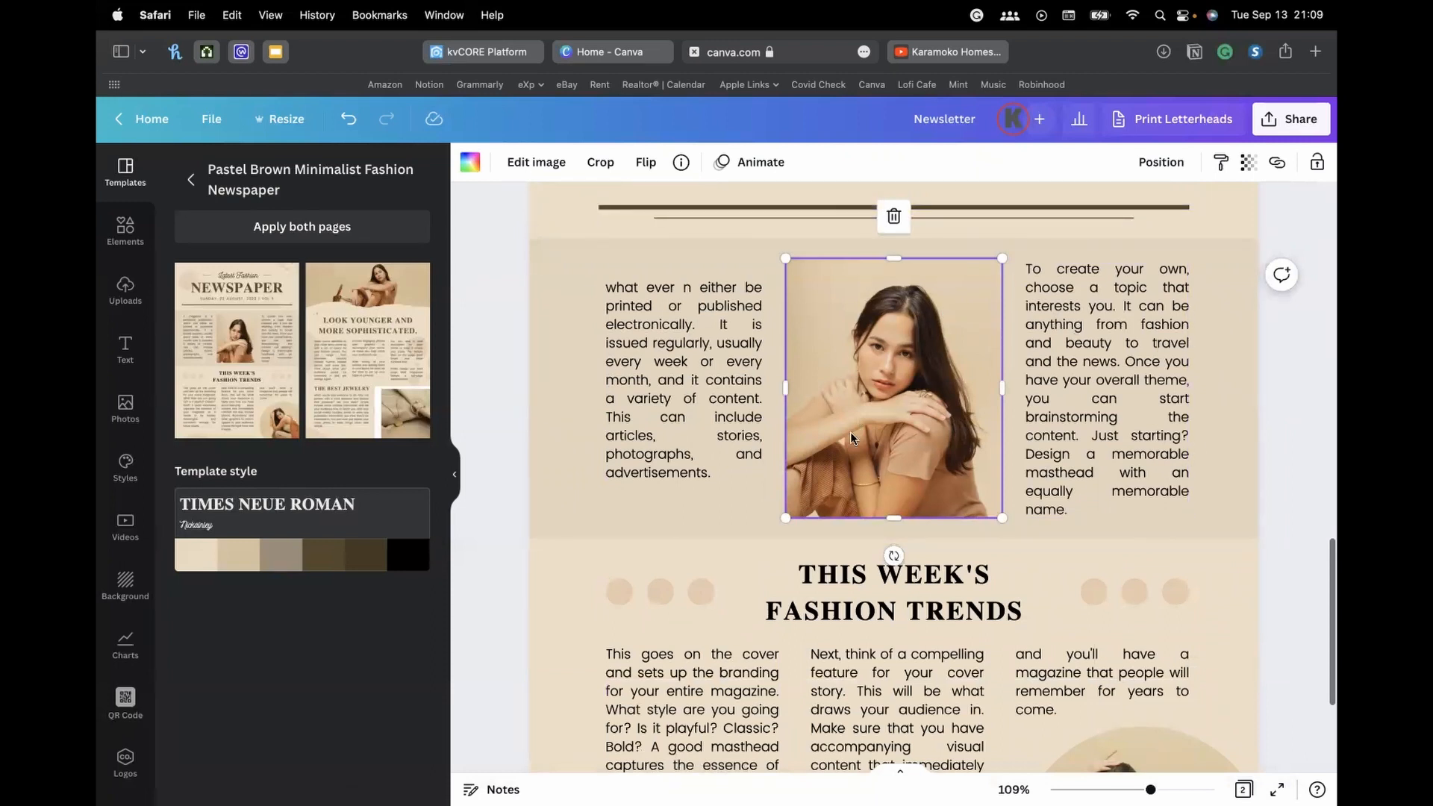
scroll(863, 426, down, 3)
click(1137, 620)
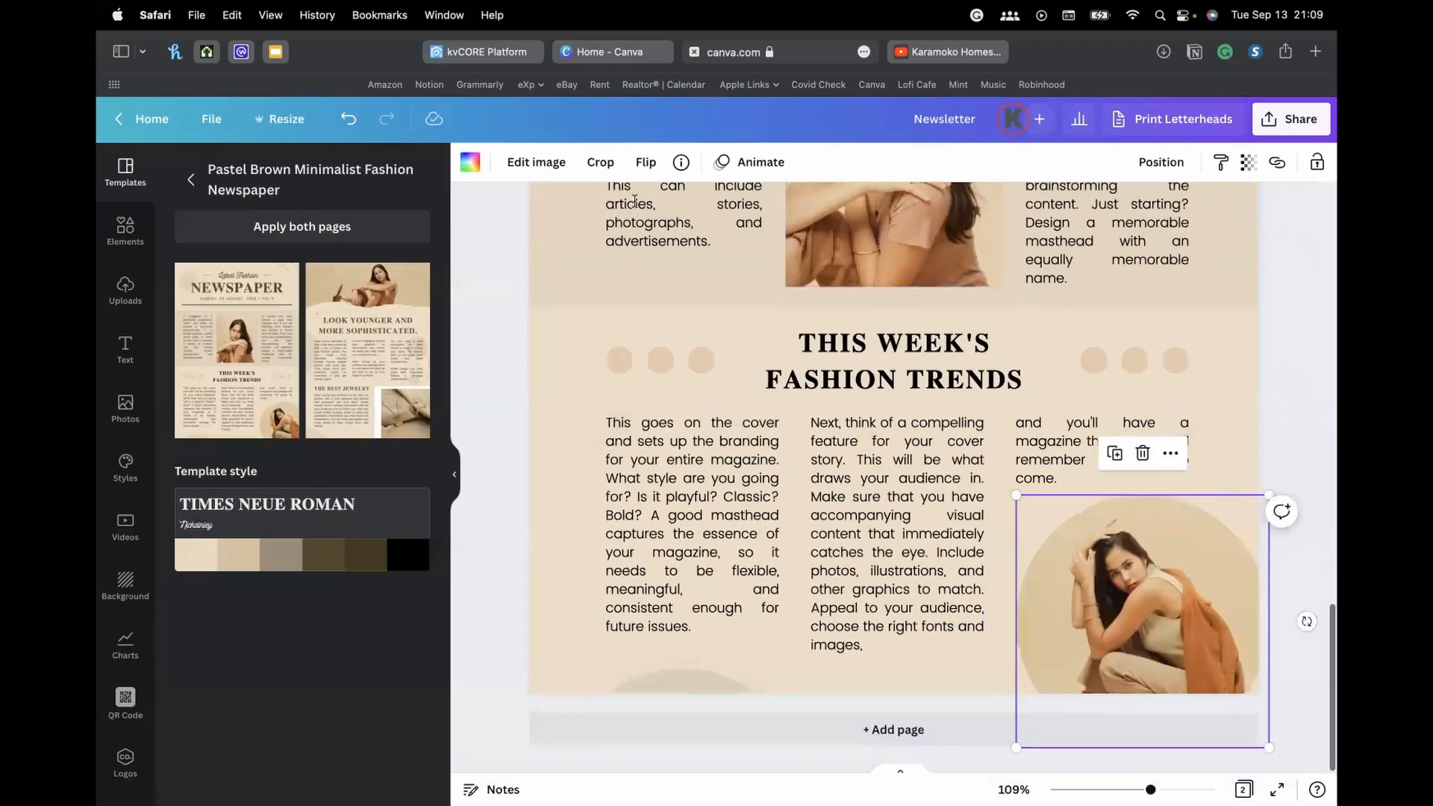
scroll(954, 448, up, 4)
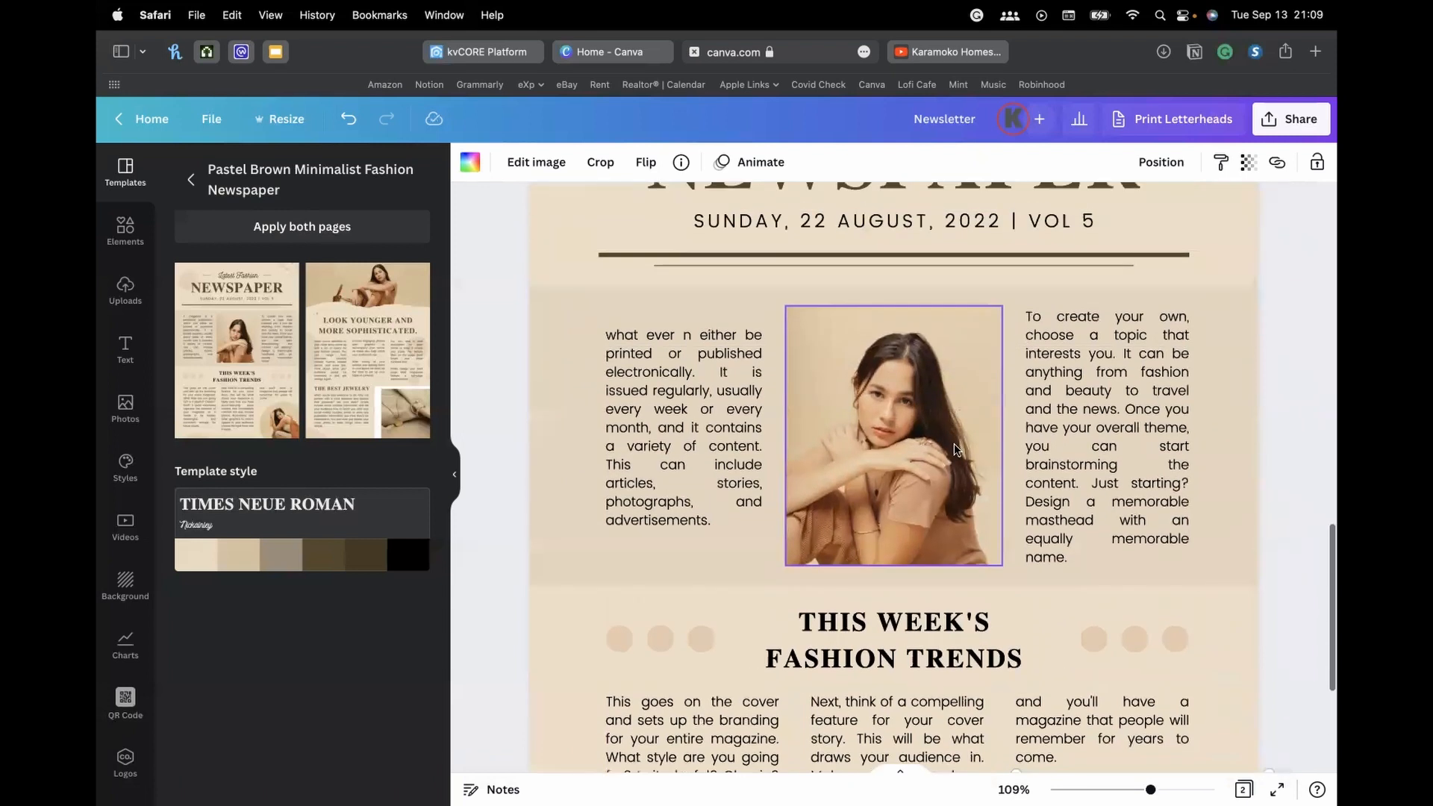
scroll(955, 441, up, 6)
scroll(957, 437, down, 3)
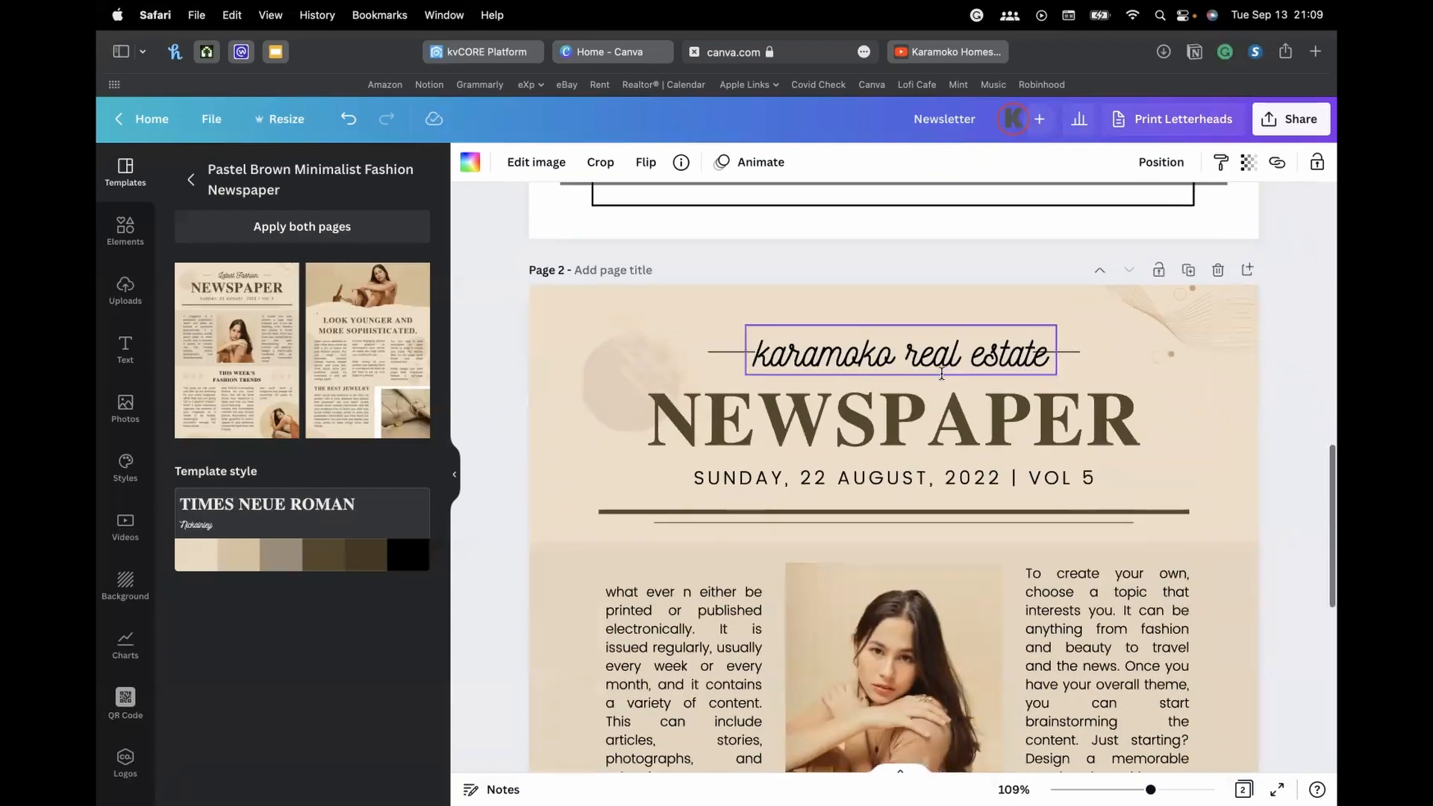
scroll(926, 418, up, 5)
Return to the newsletter template results and add a blank Page 3 after the newspaper page
click(191, 180)
scroll(286, 282, down, 10)
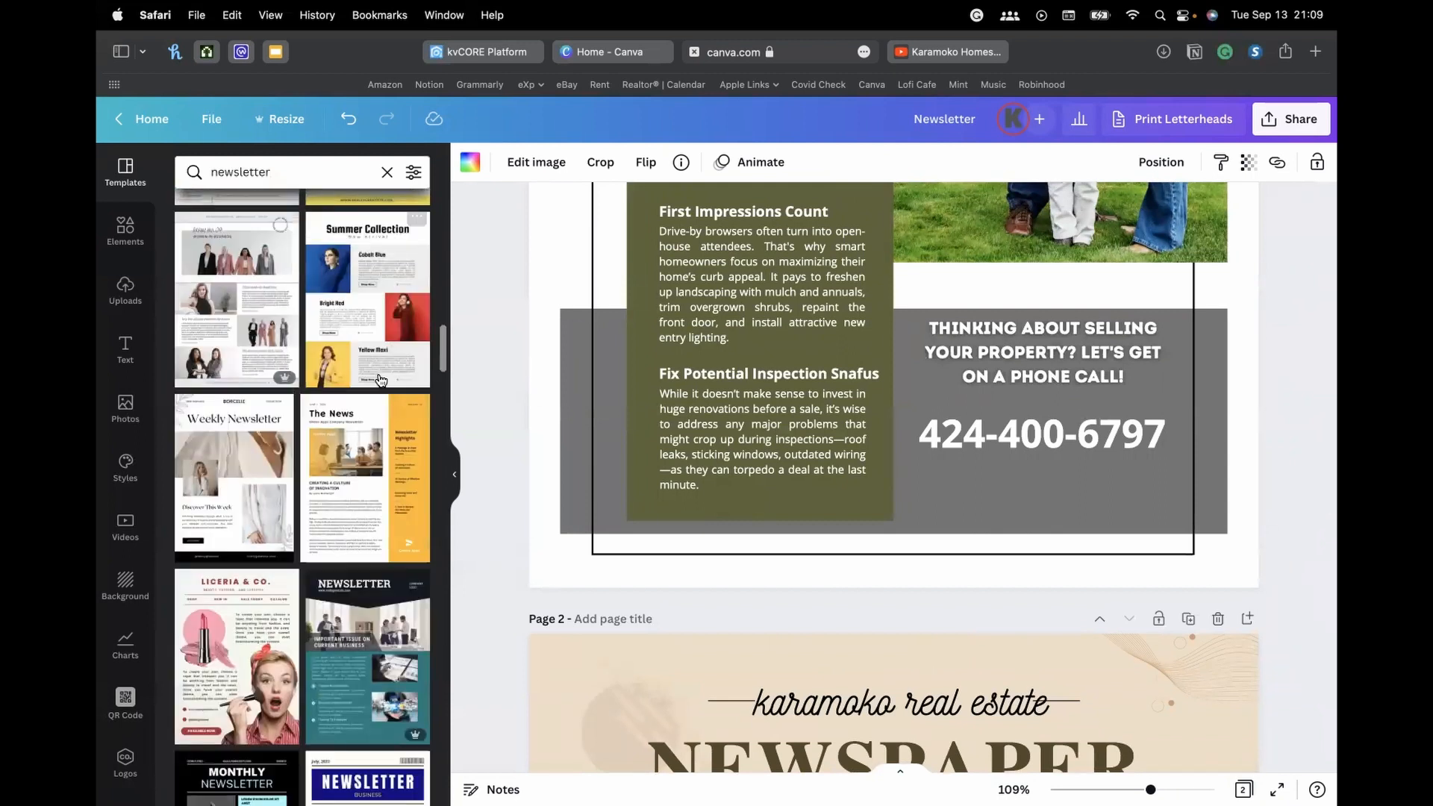
scroll(560, 418, up, 10)
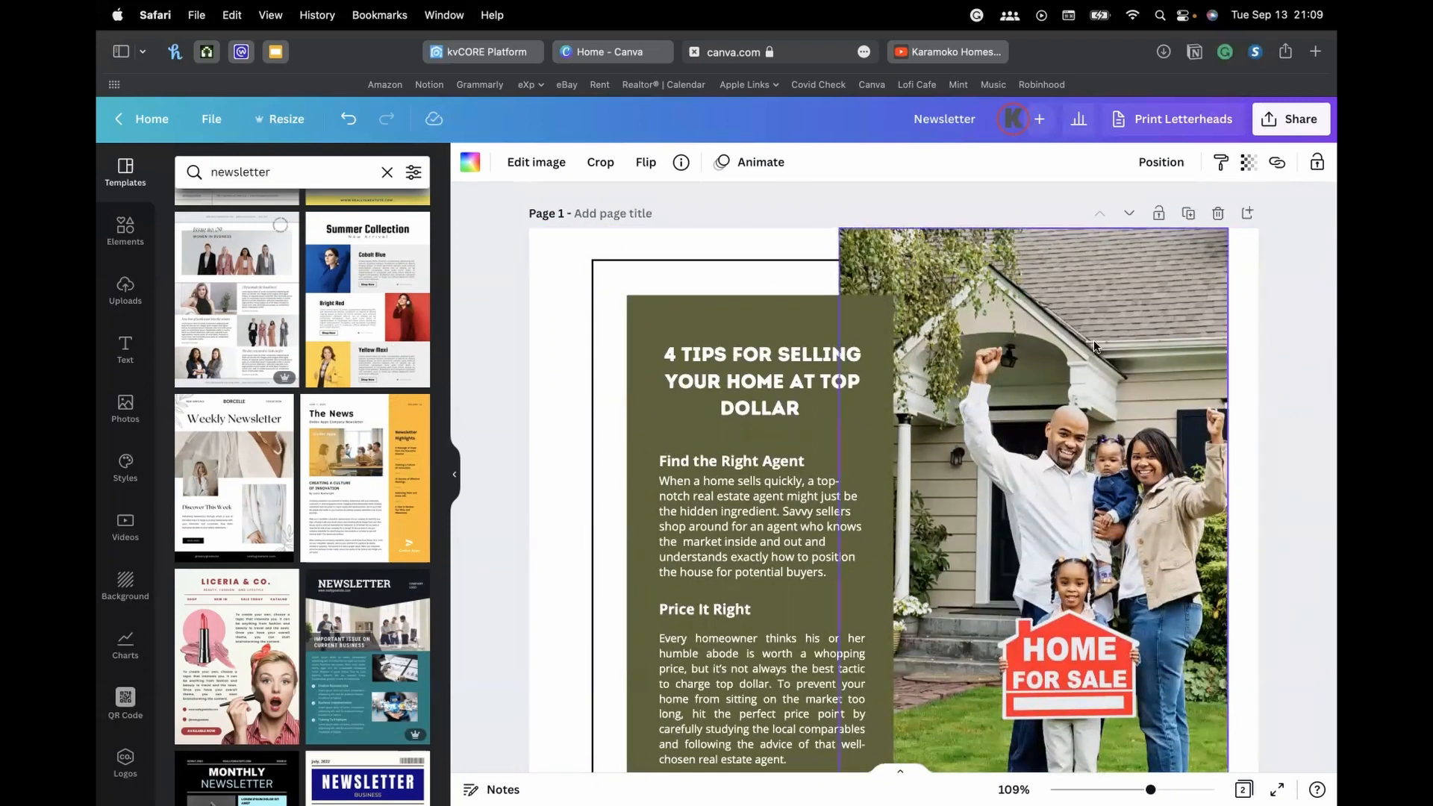
scroll(686, 384, down, 15)
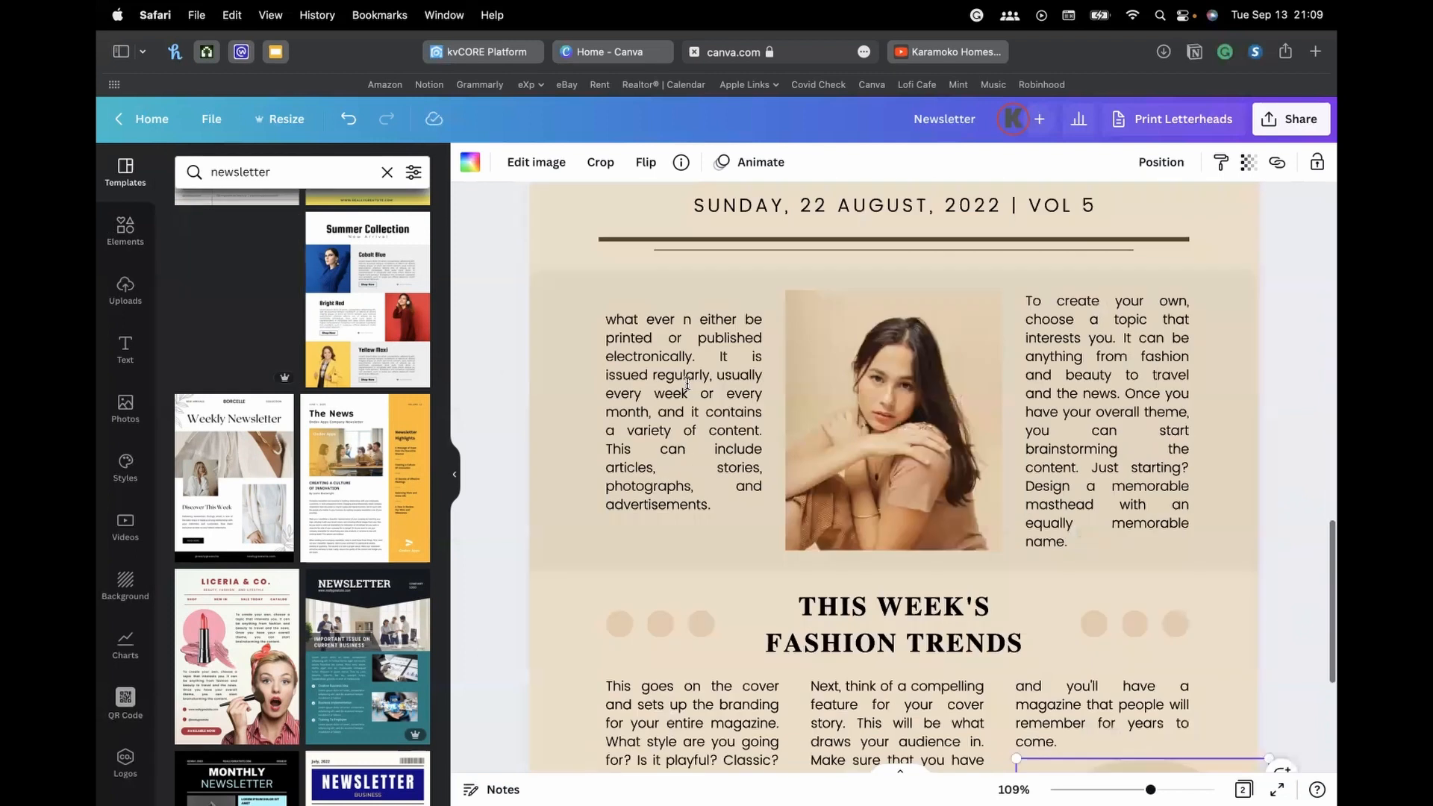
scroll(1100, 449, up, 8)
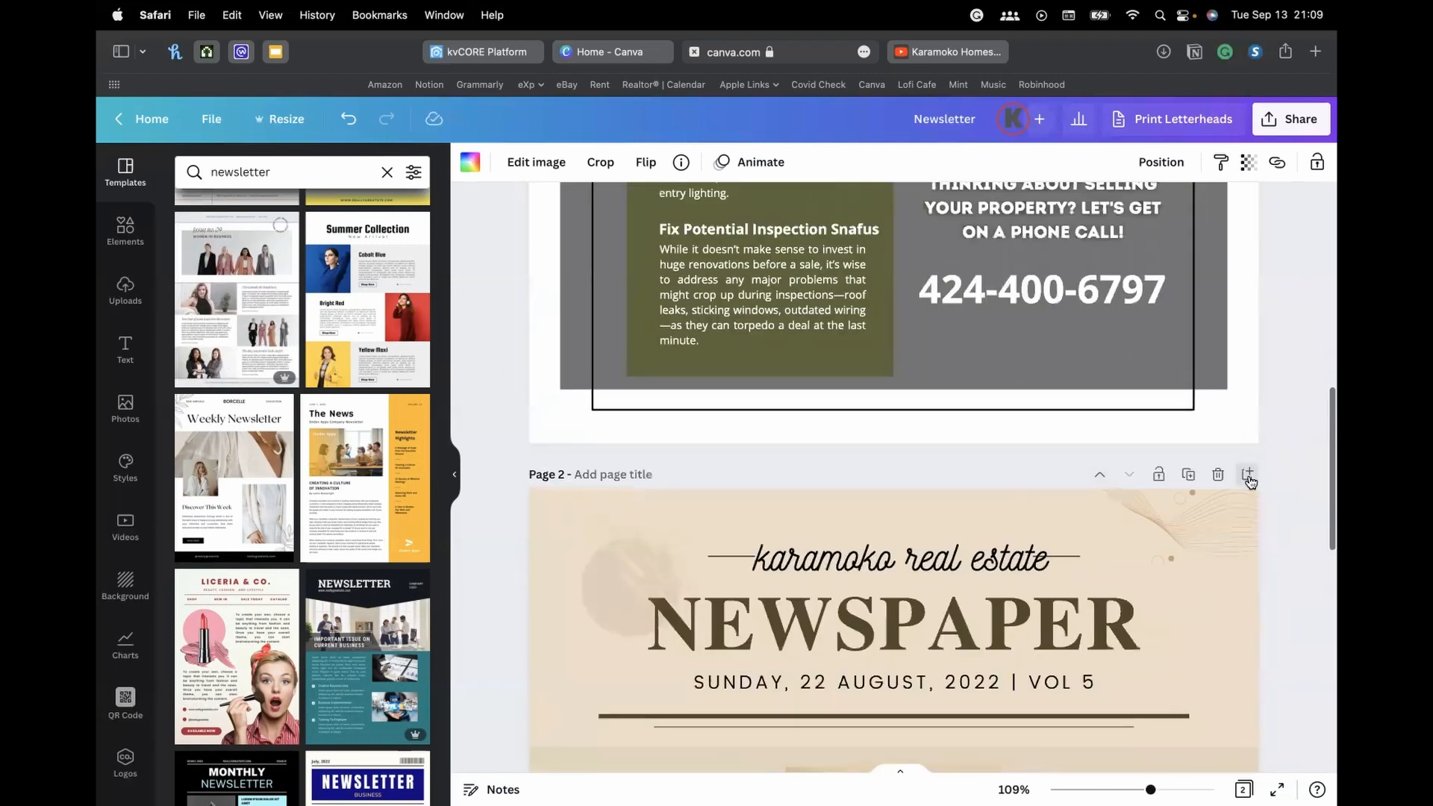
click(1249, 475)
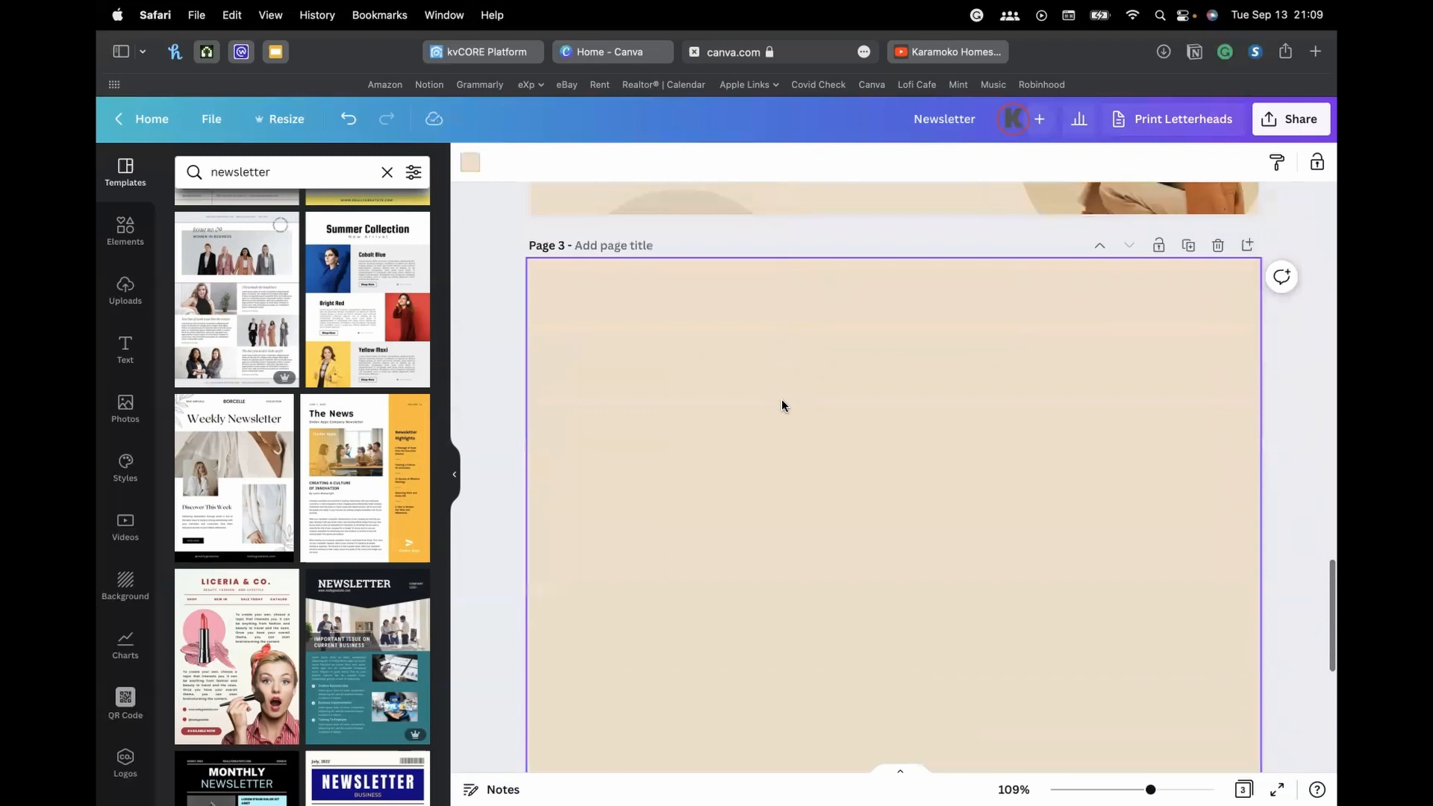
Add a square from Elements, centre it, and stretch it into a wide rectangle
click(125, 232)
click(198, 411)
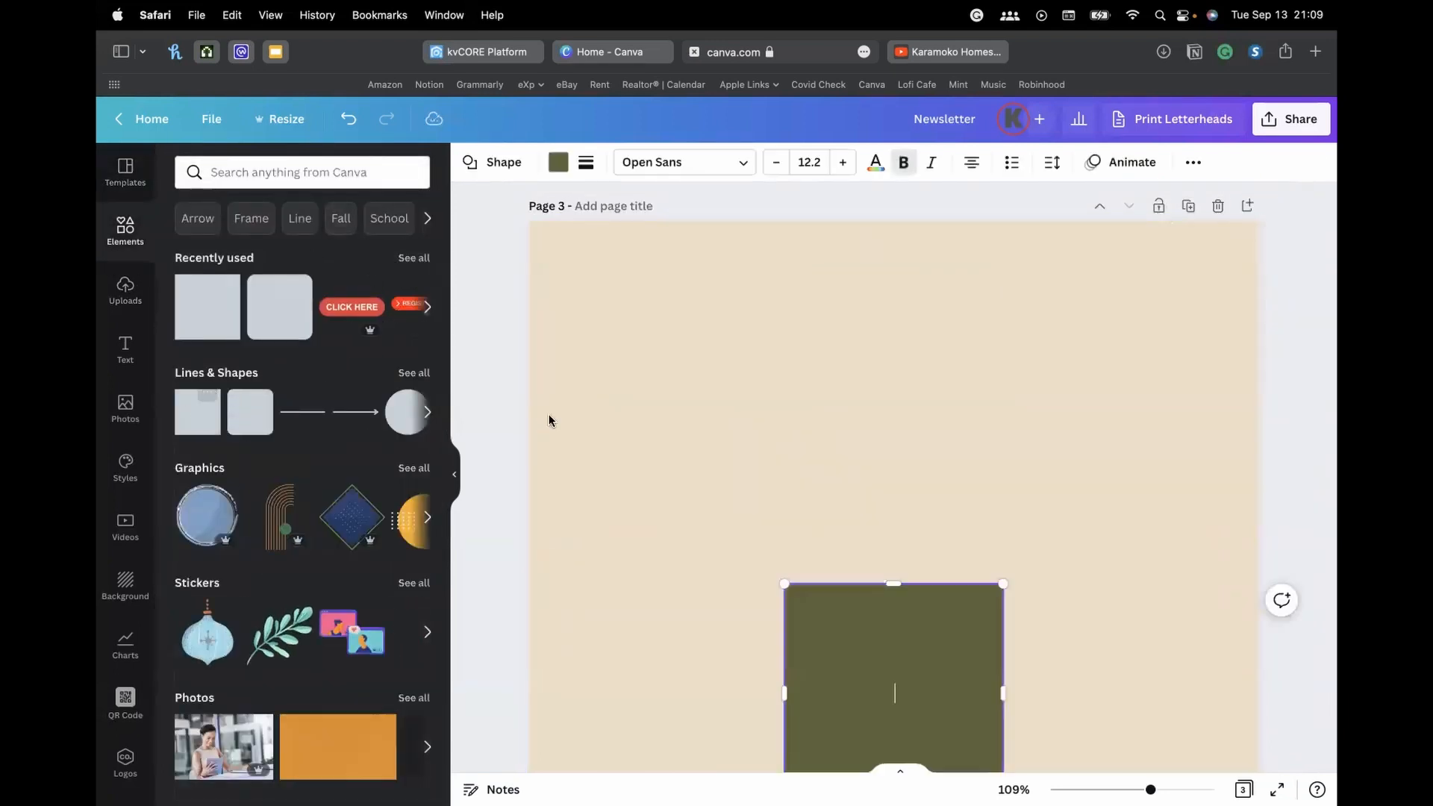
drag(931, 669, 822, 416)
drag(906, 445, 1097, 442)
Add the BAKED FRESH text combination and a heading reading 'junior' onto the rectangle
click(126, 348)
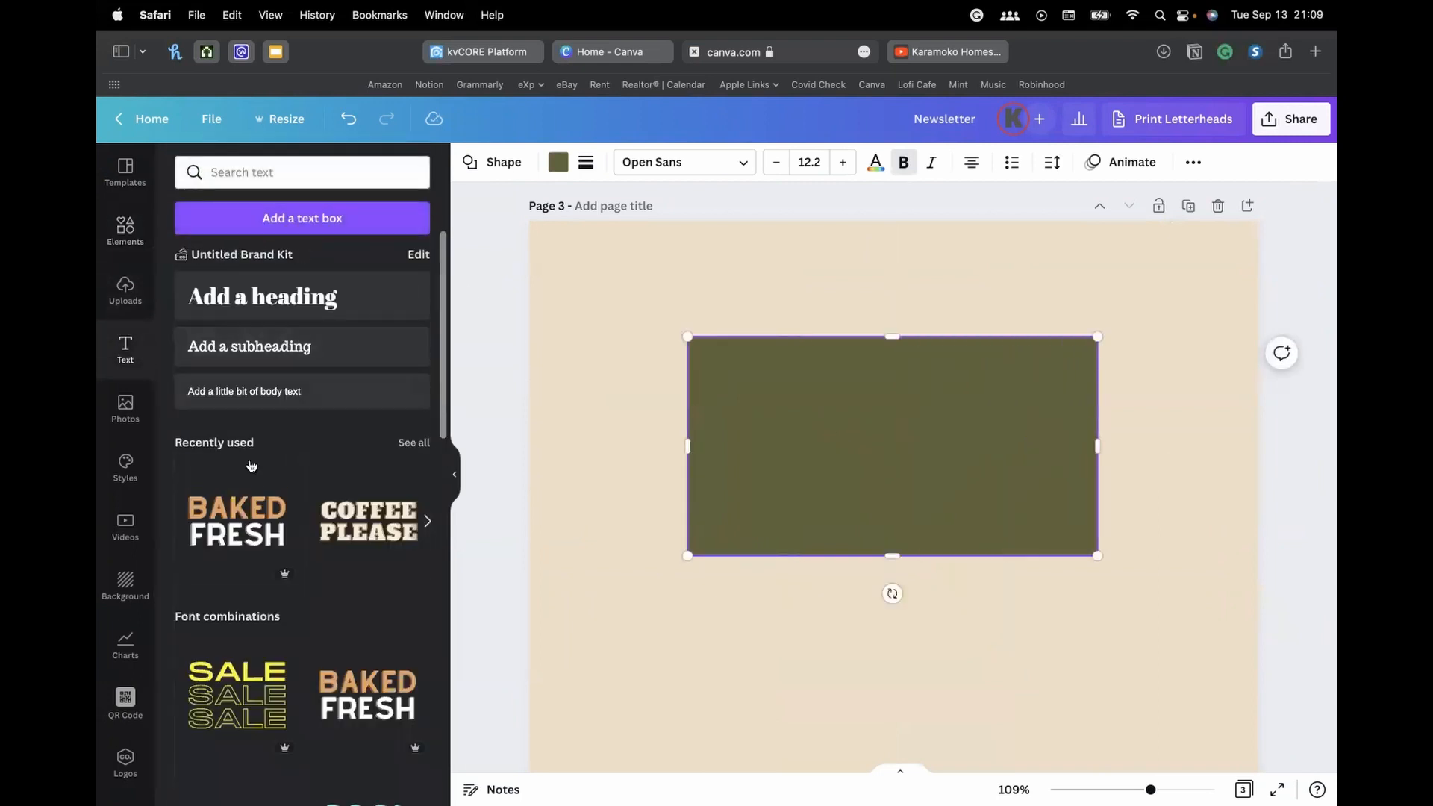
click(237, 523)
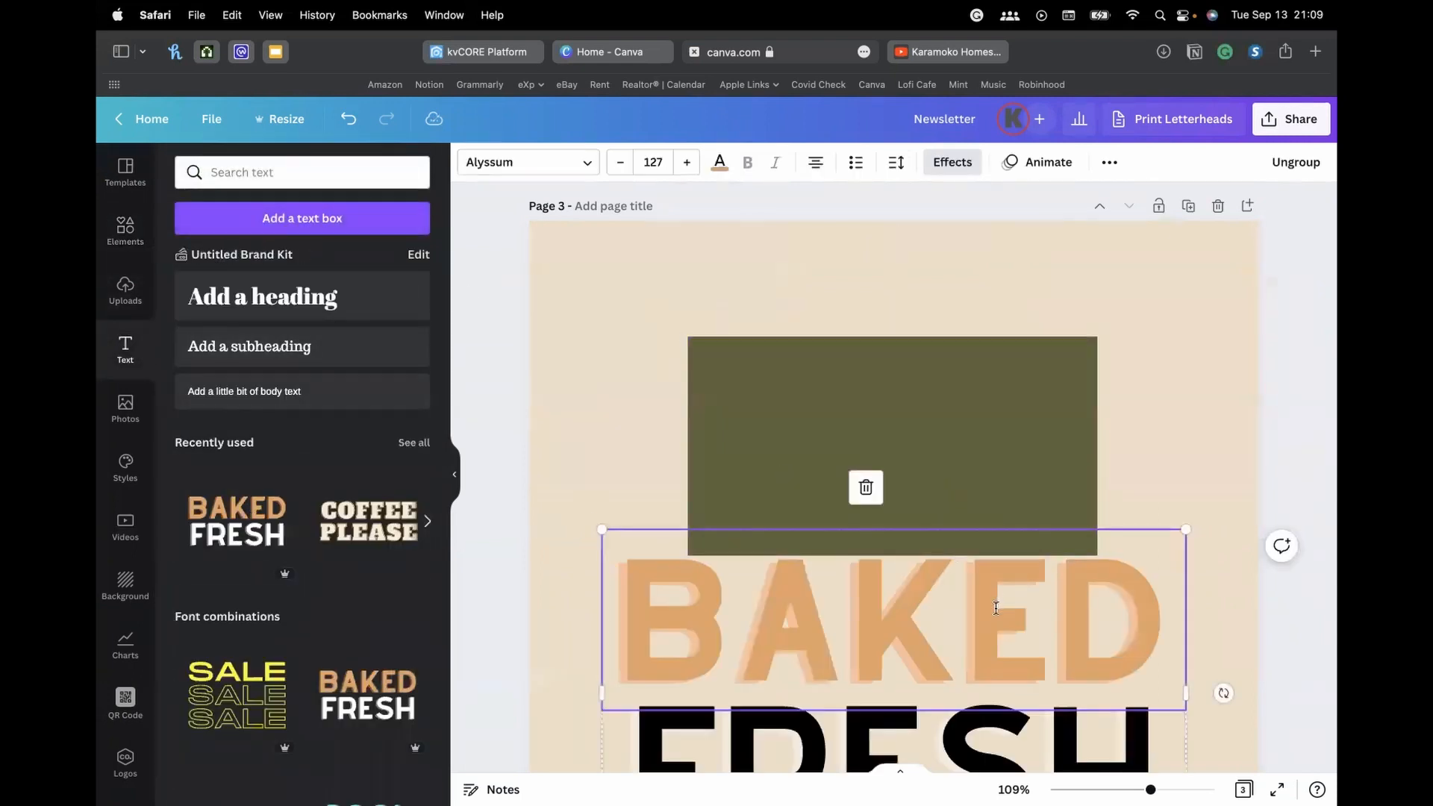
click(356, 306)
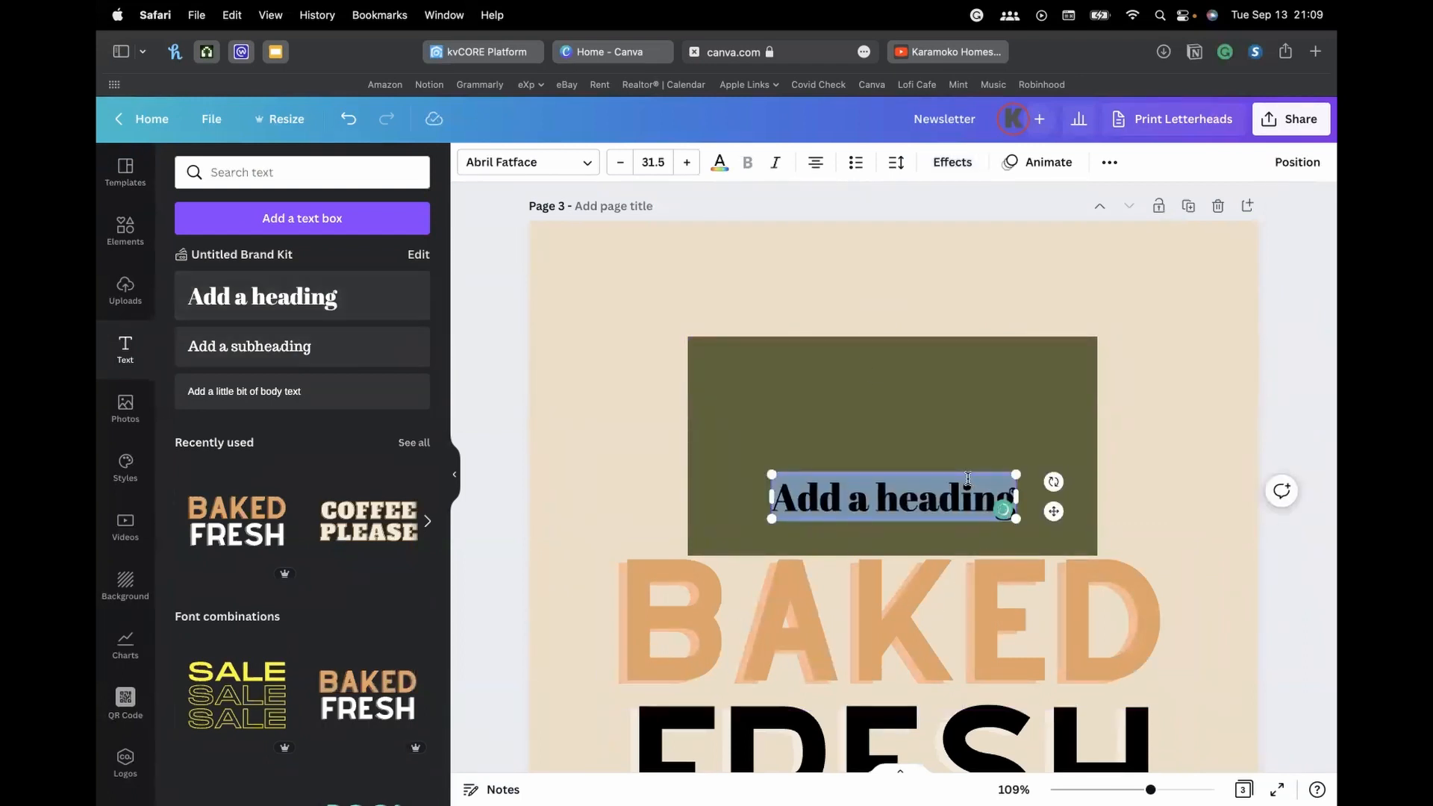
text(junior)
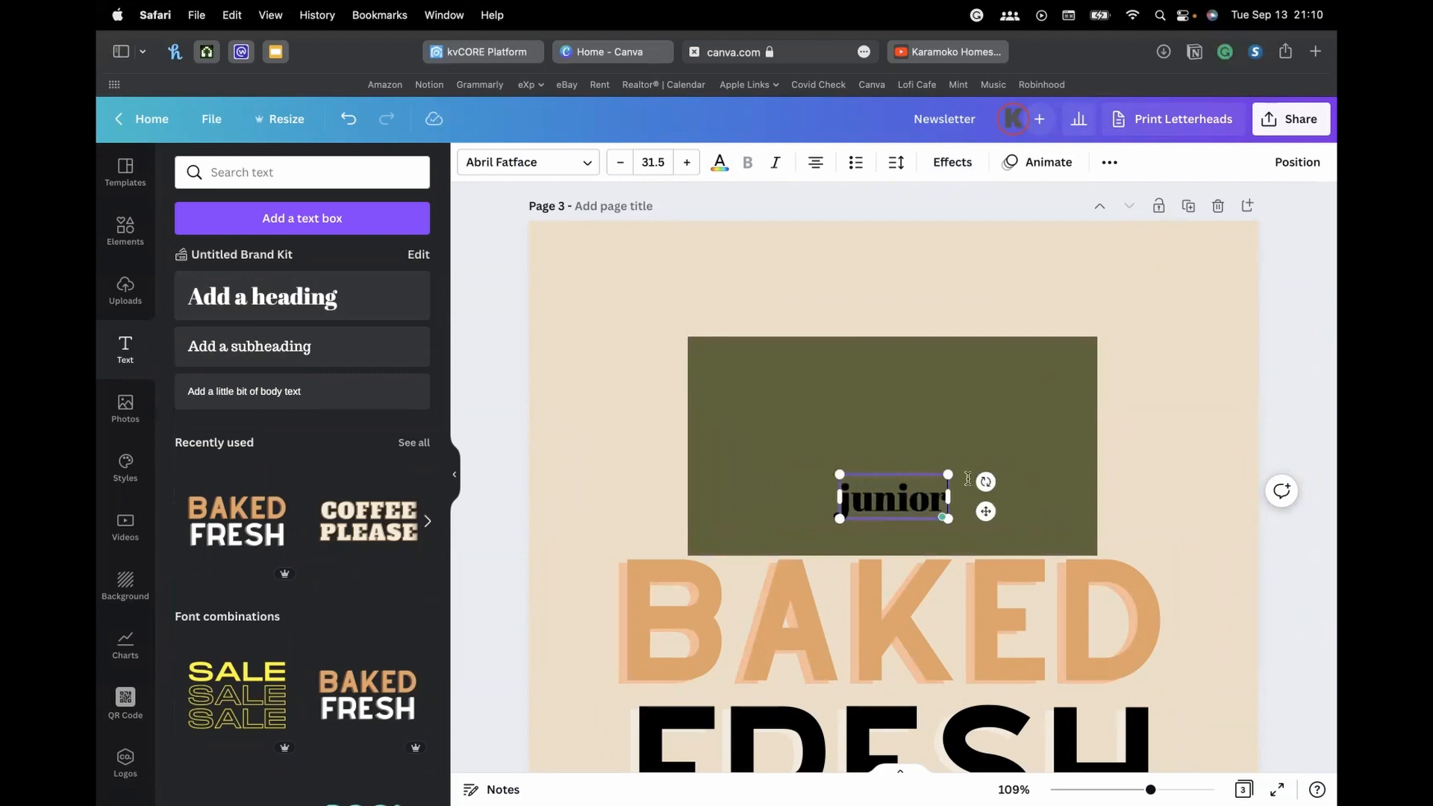
right_click(681, 370)
click(650, 323)
Delete the newspaper page and the draft third page, keeping only the tips page
scroll(683, 344, up, 15)
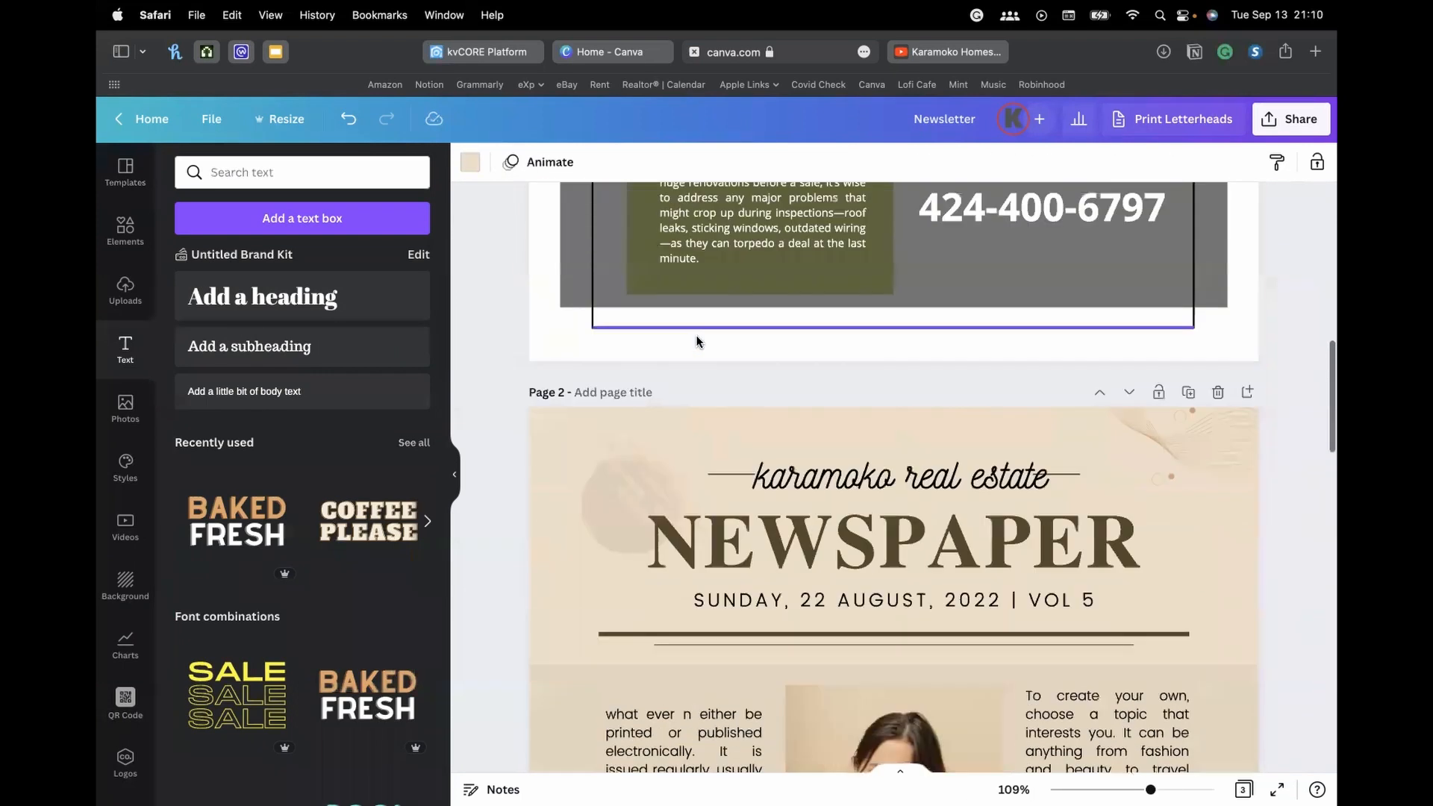
scroll(697, 337, down, 5)
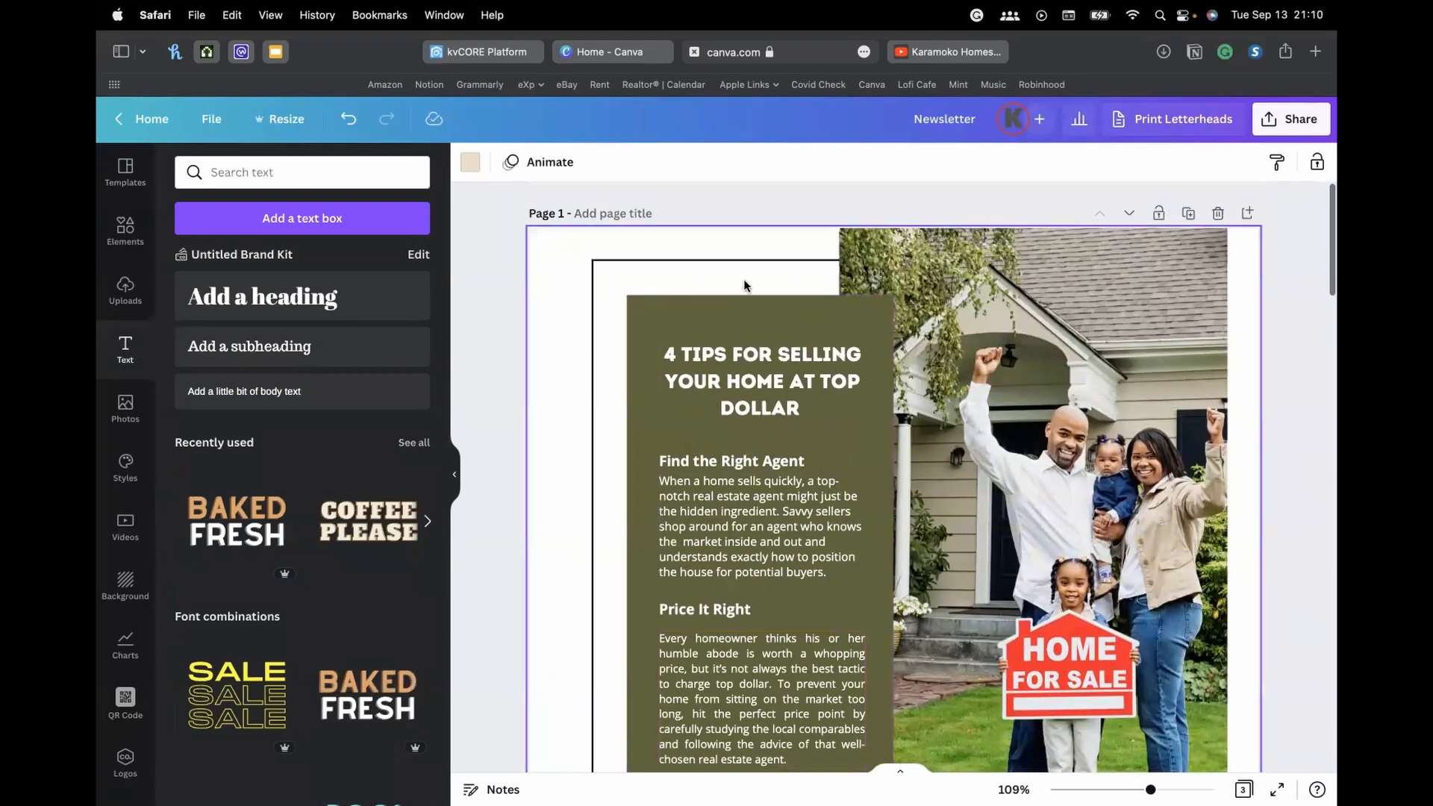
scroll(743, 361, down, 15)
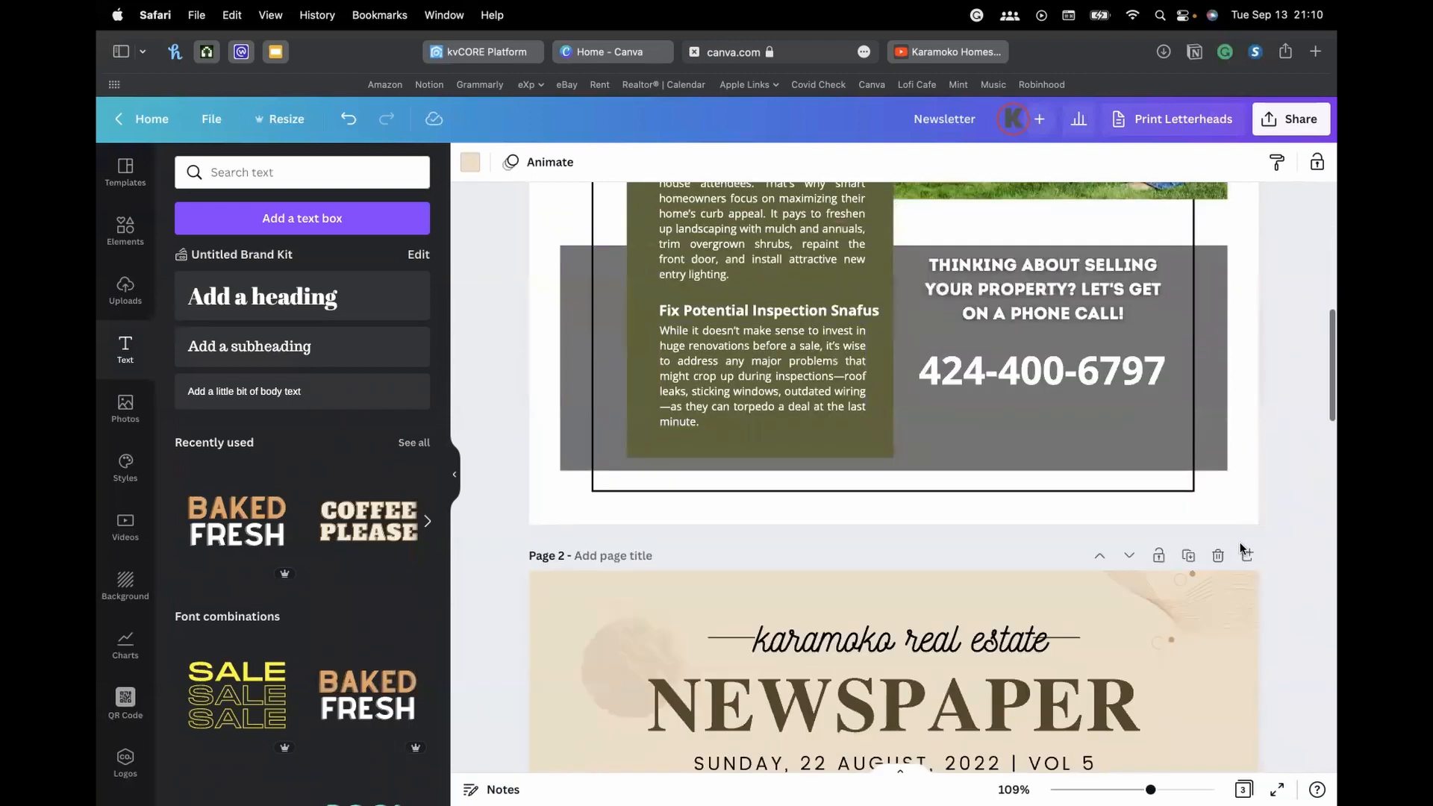
click(1218, 555)
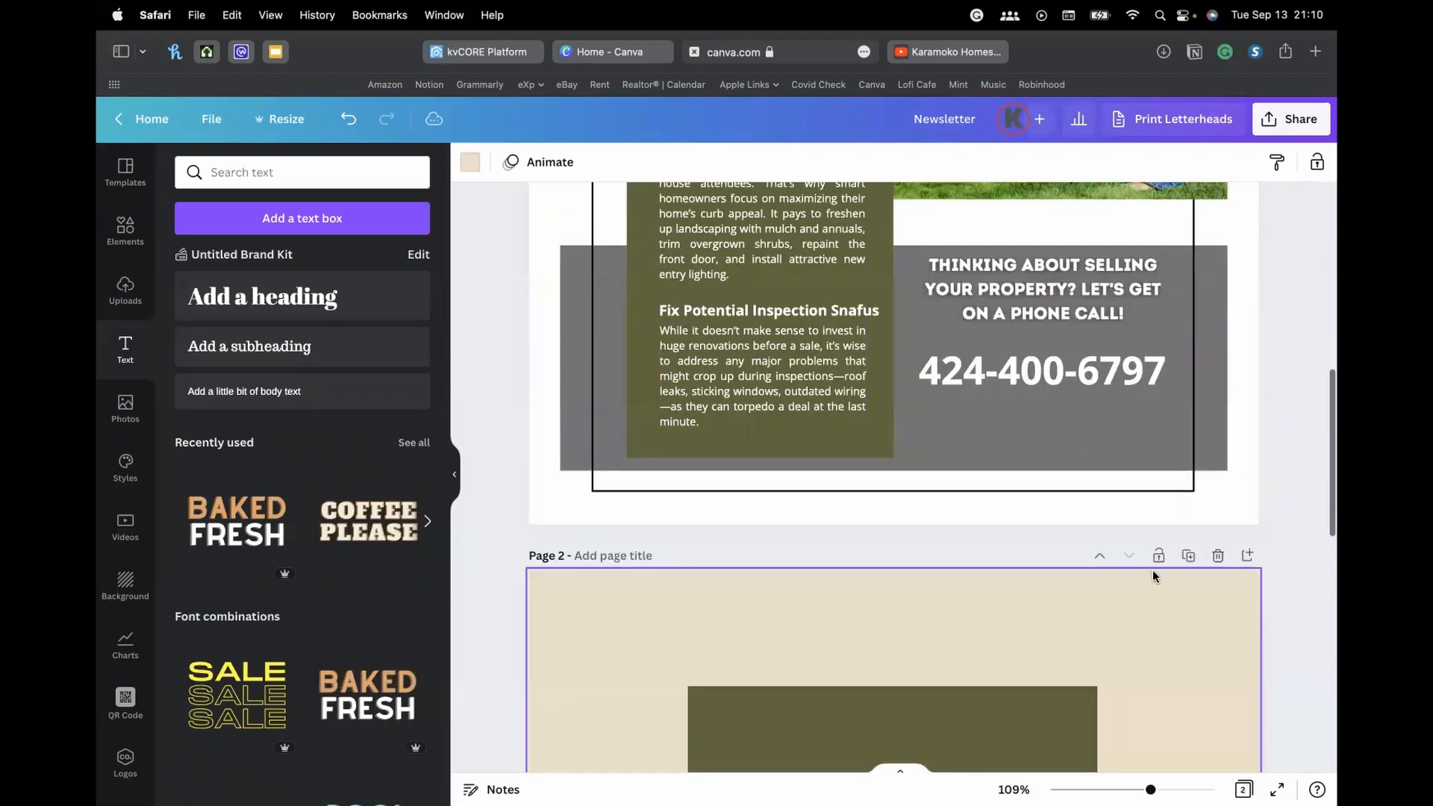
click(1219, 556)
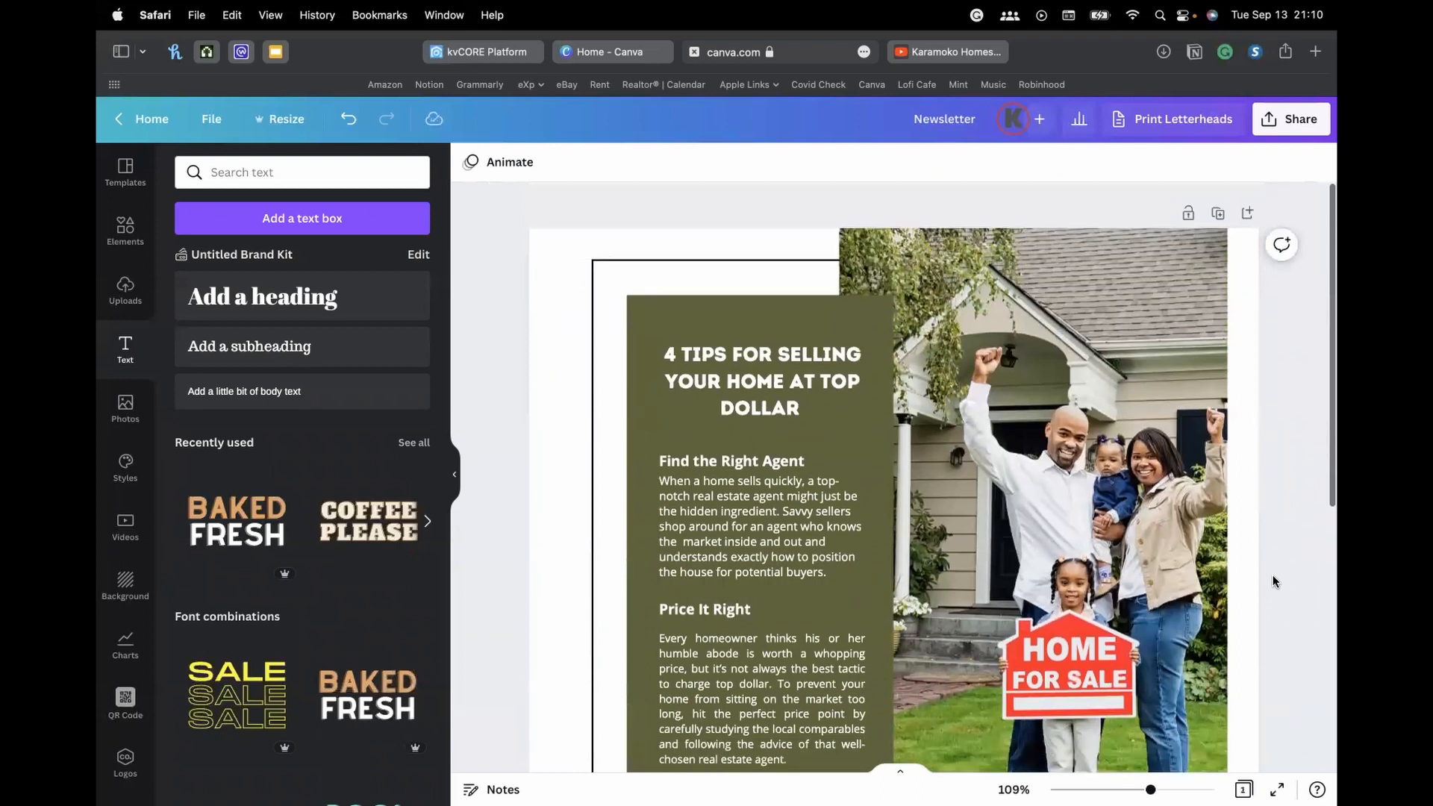
scroll(1063, 411, down, 2)
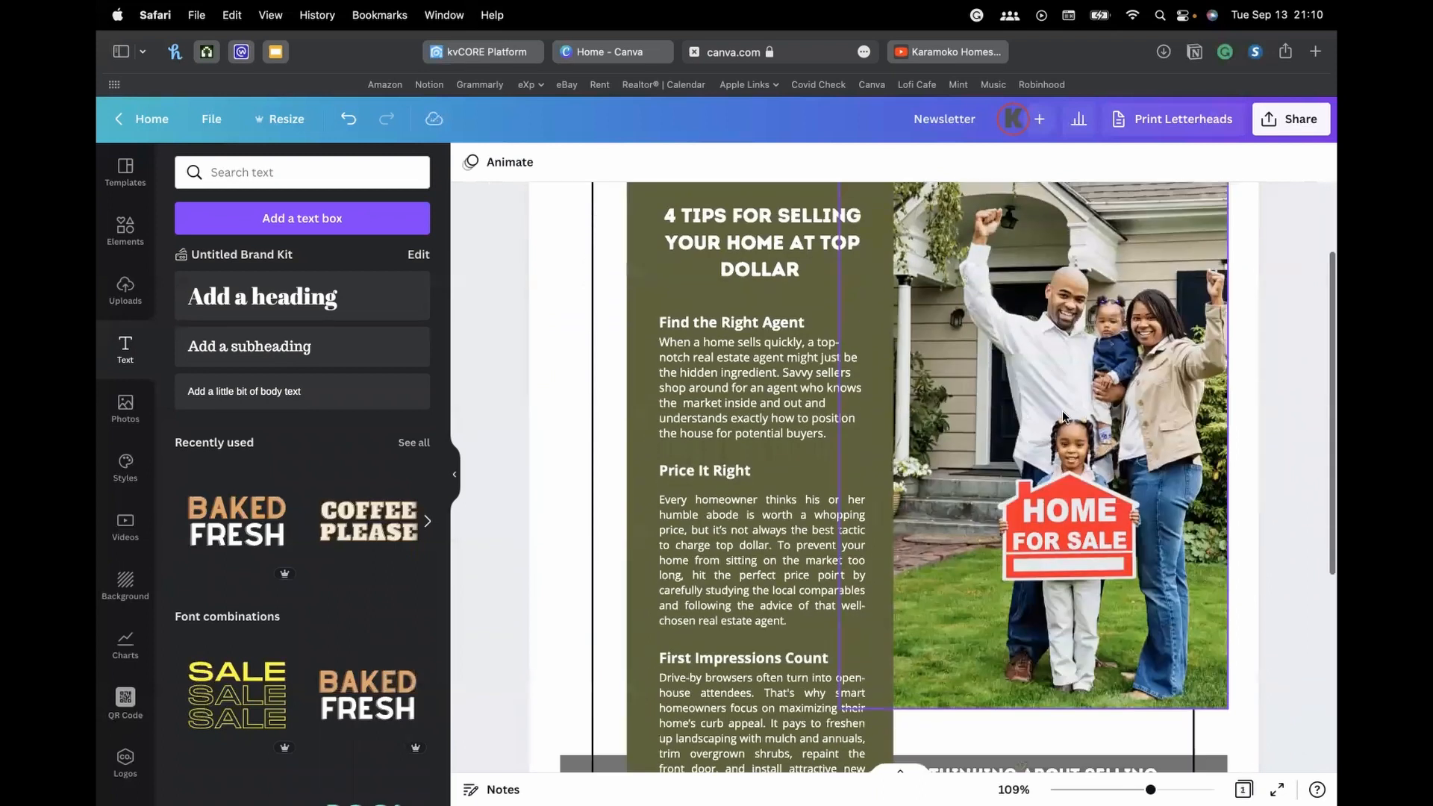
scroll(1063, 411, down, 3)
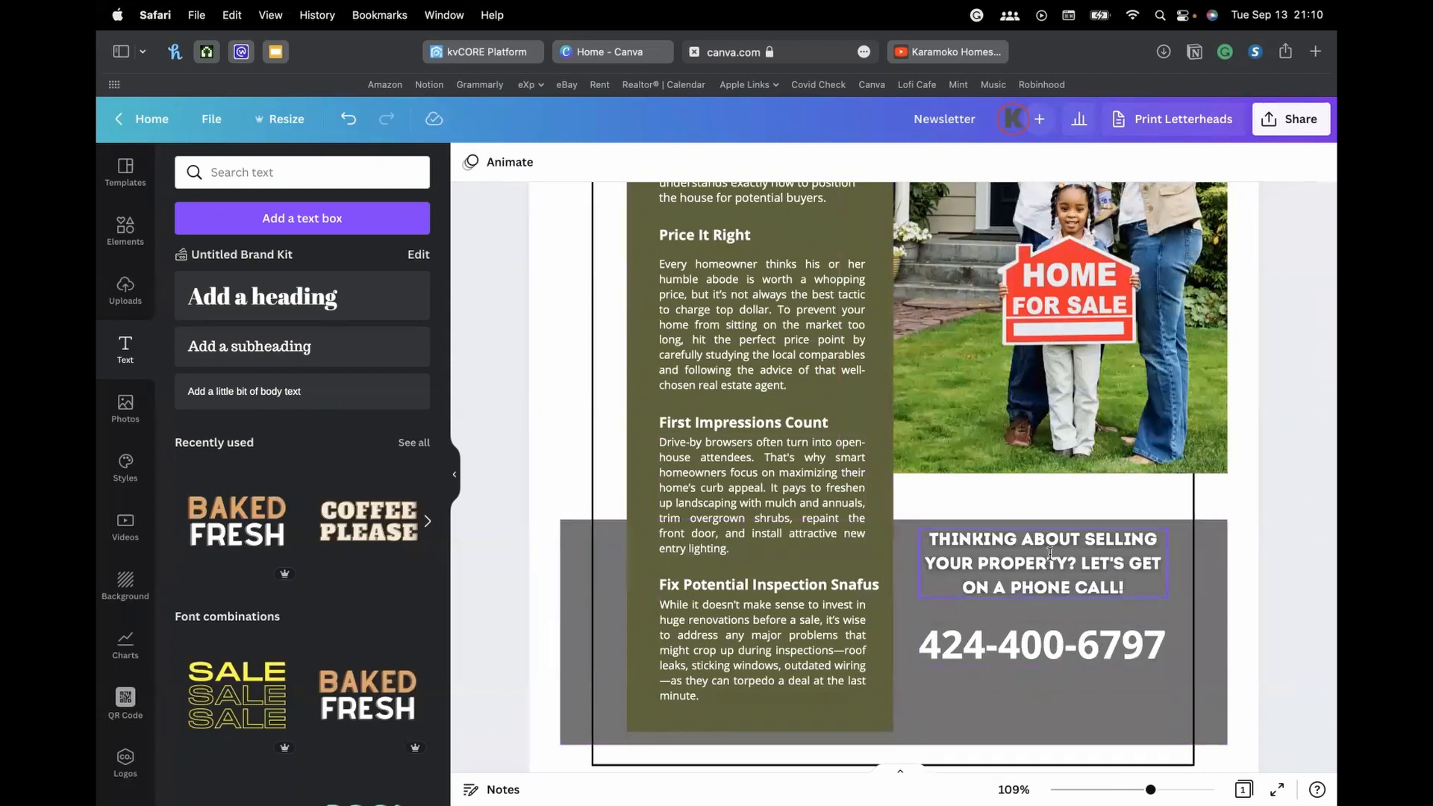
scroll(1051, 554, up, 1)
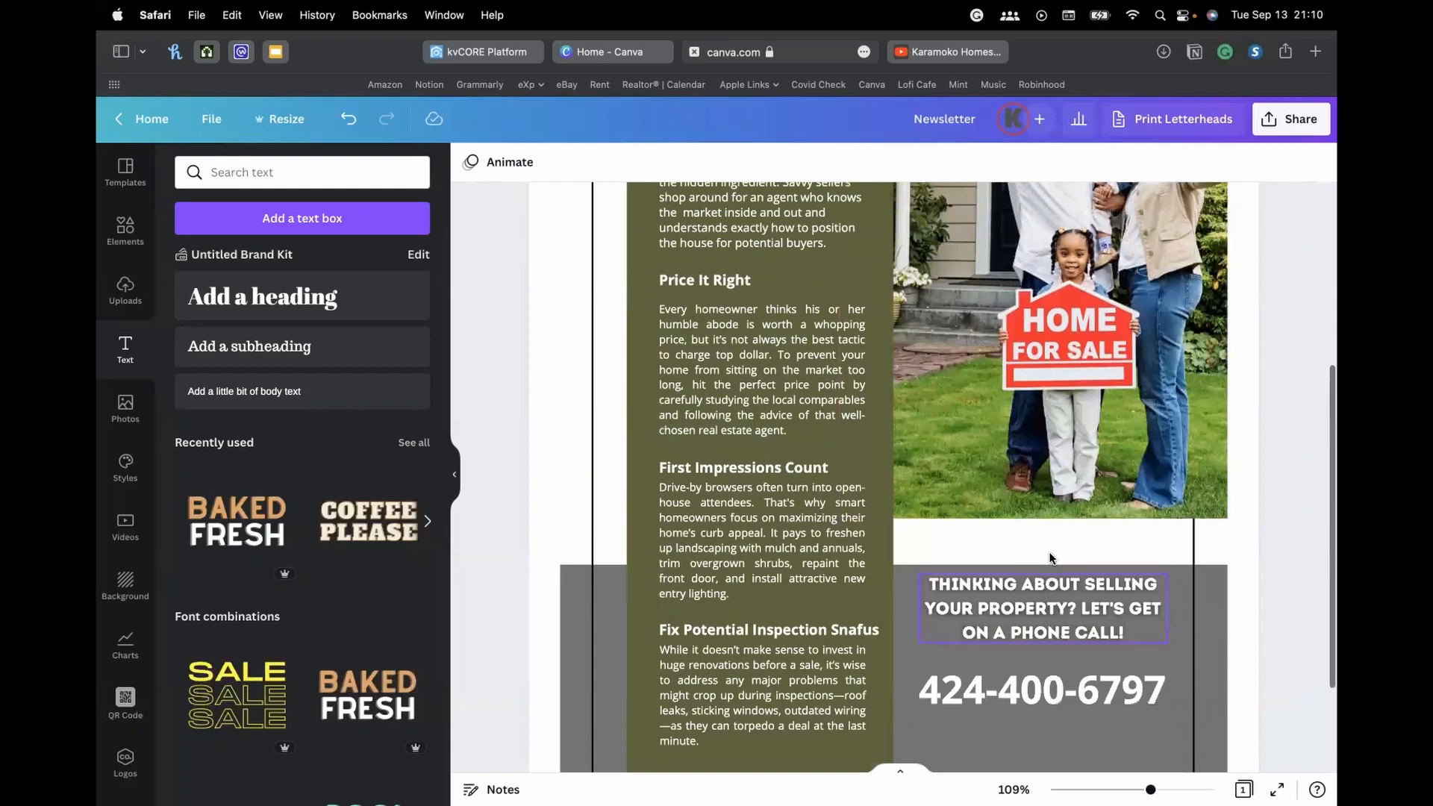
scroll(1051, 558, up, 5)
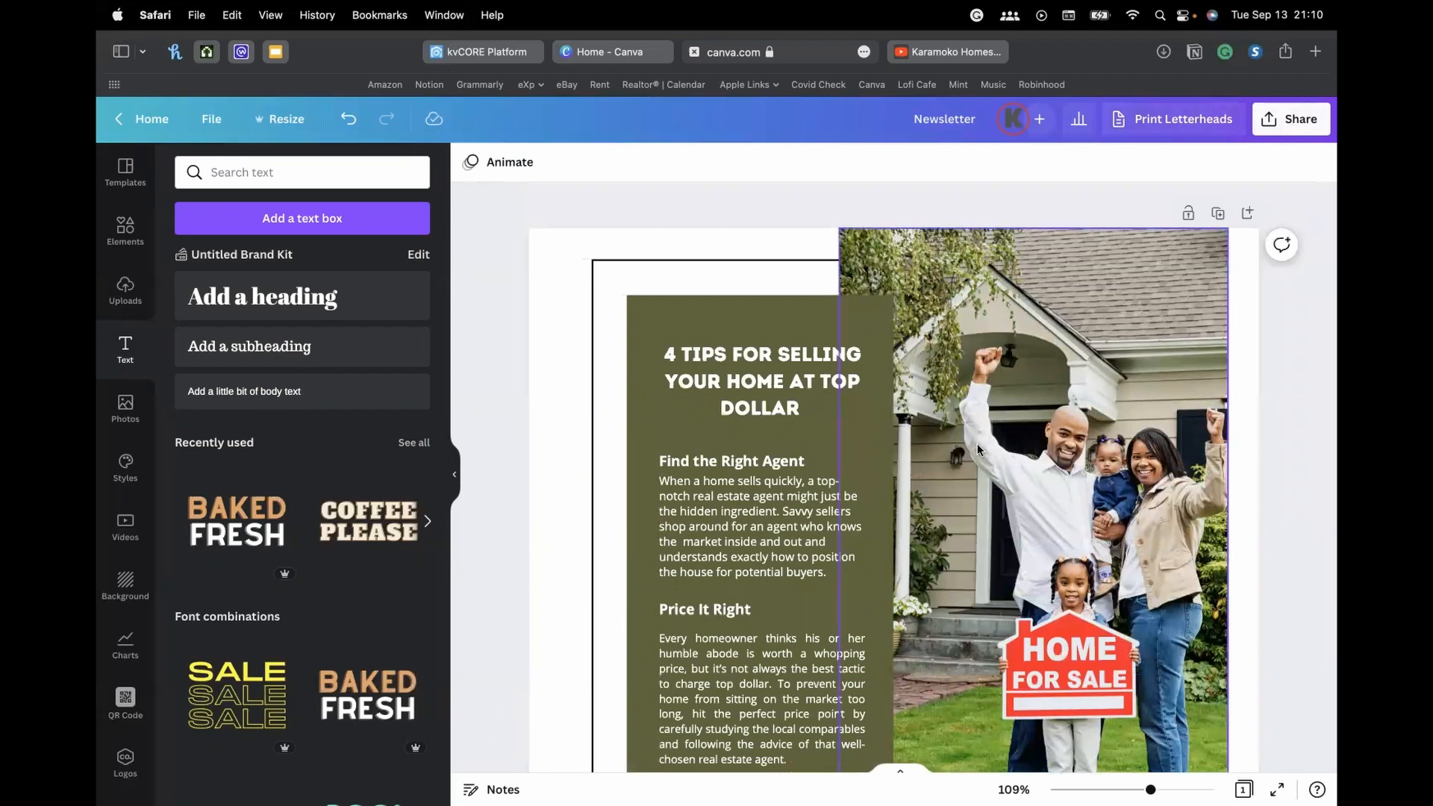
click(1284, 127)
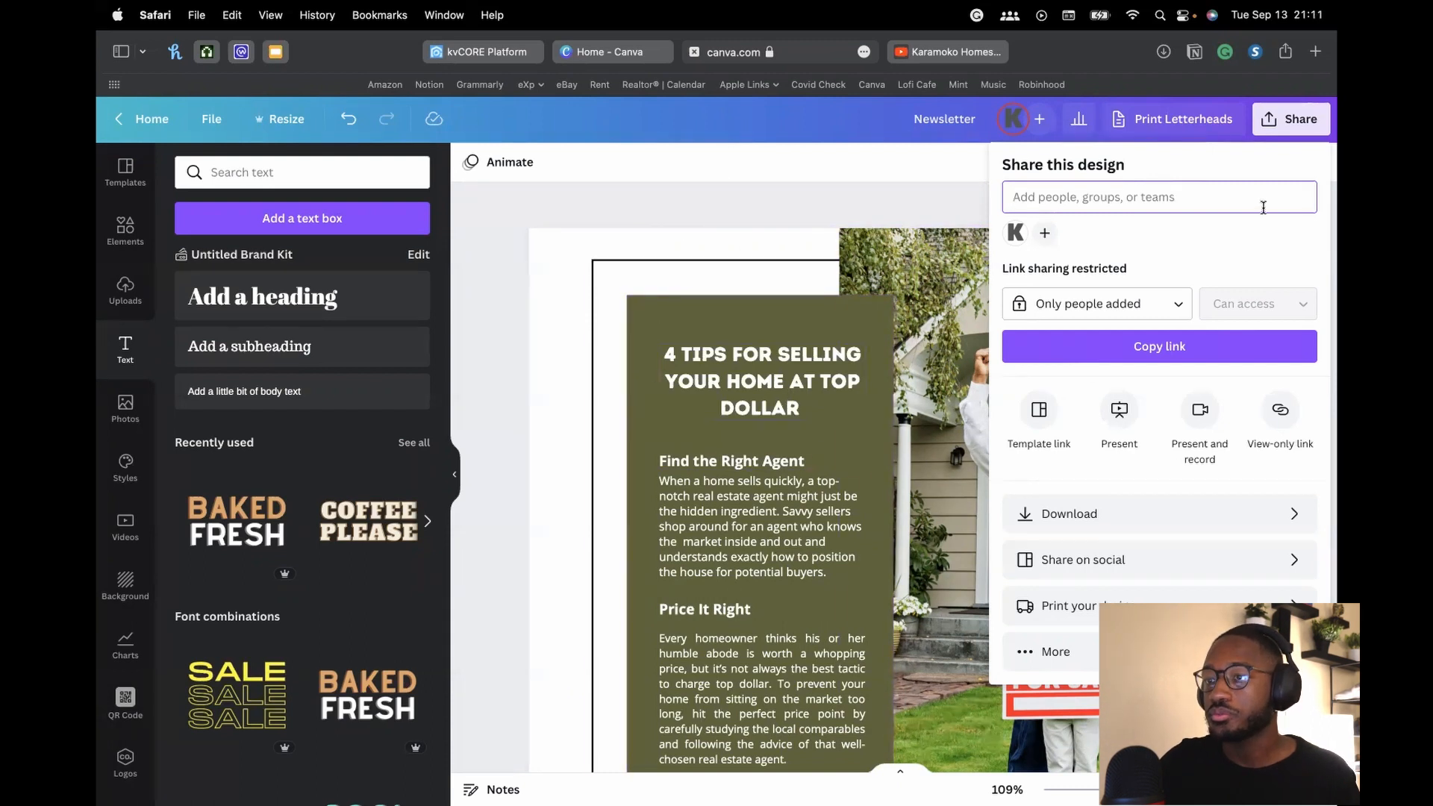
Reopen Share, choose Embed from all options, and copy the newsletter's HTML embed code
click(1290, 125)
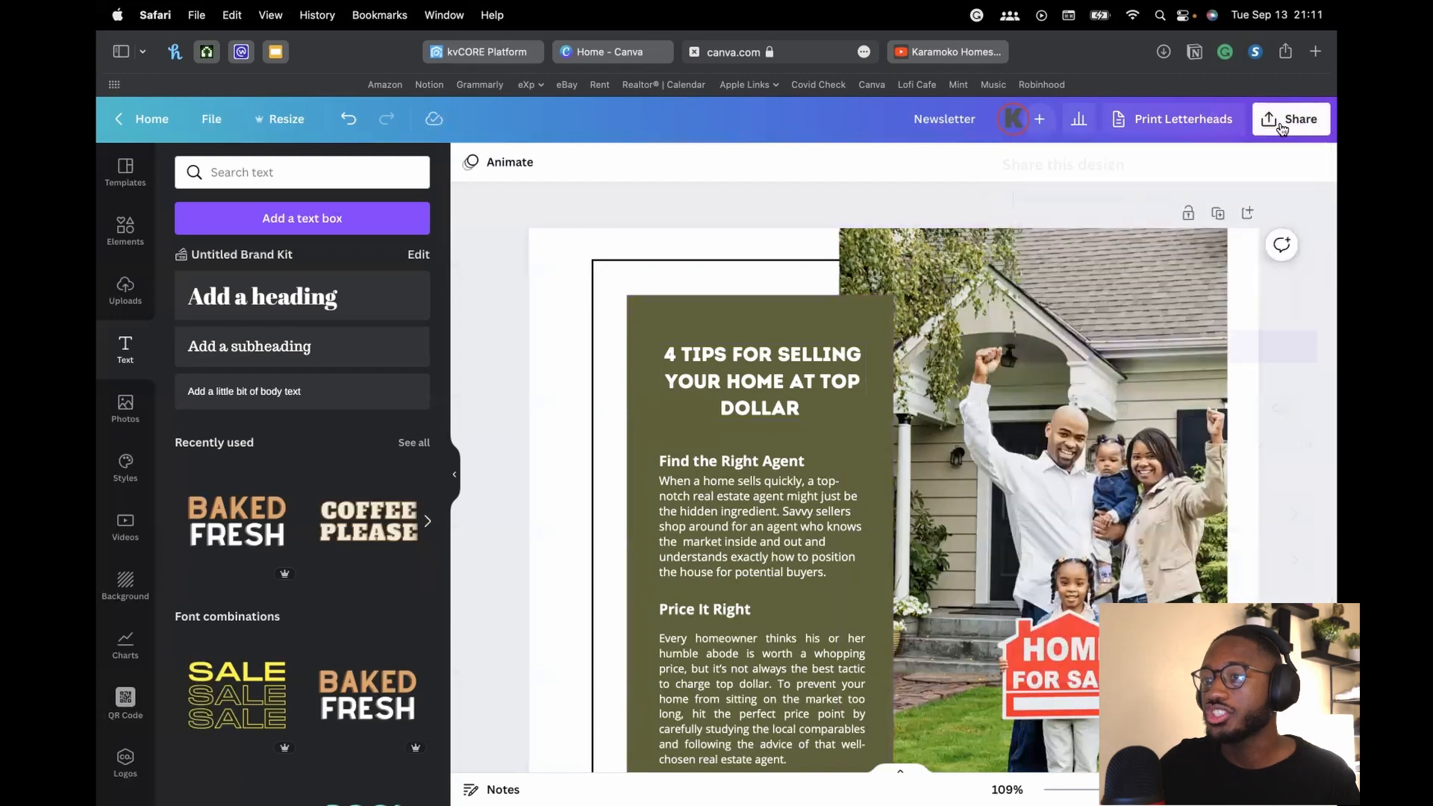
click(1294, 127)
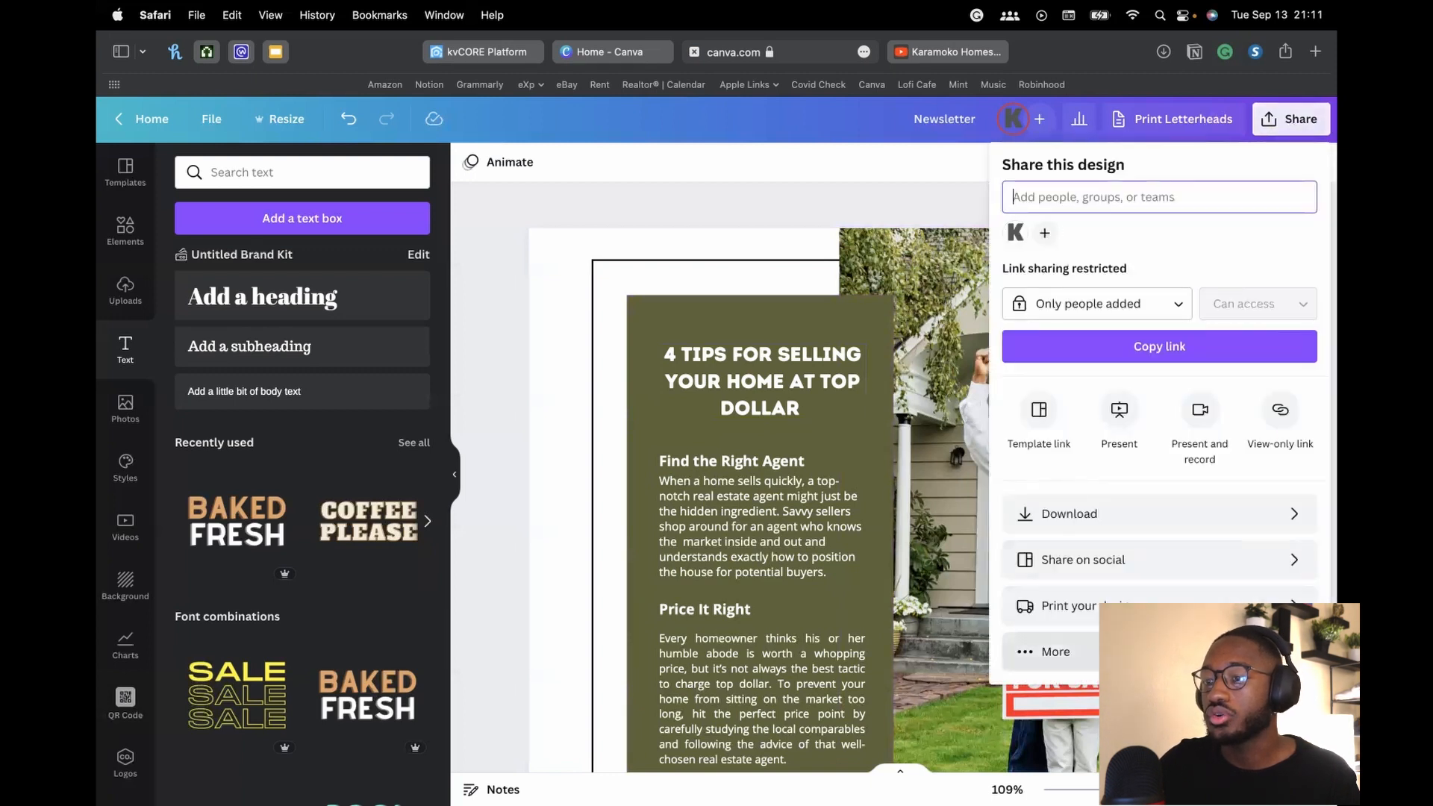
click(1059, 649)
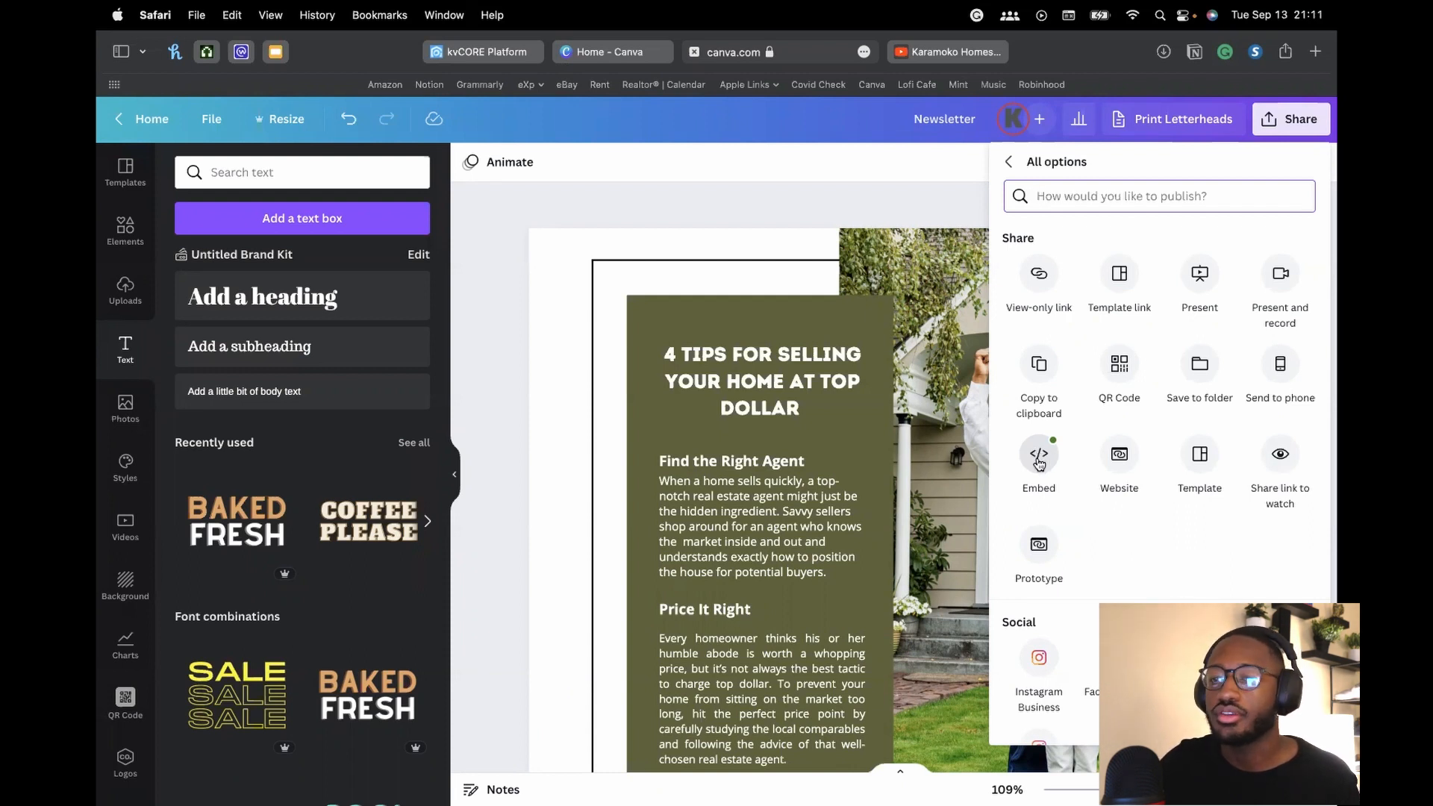
click(1041, 462)
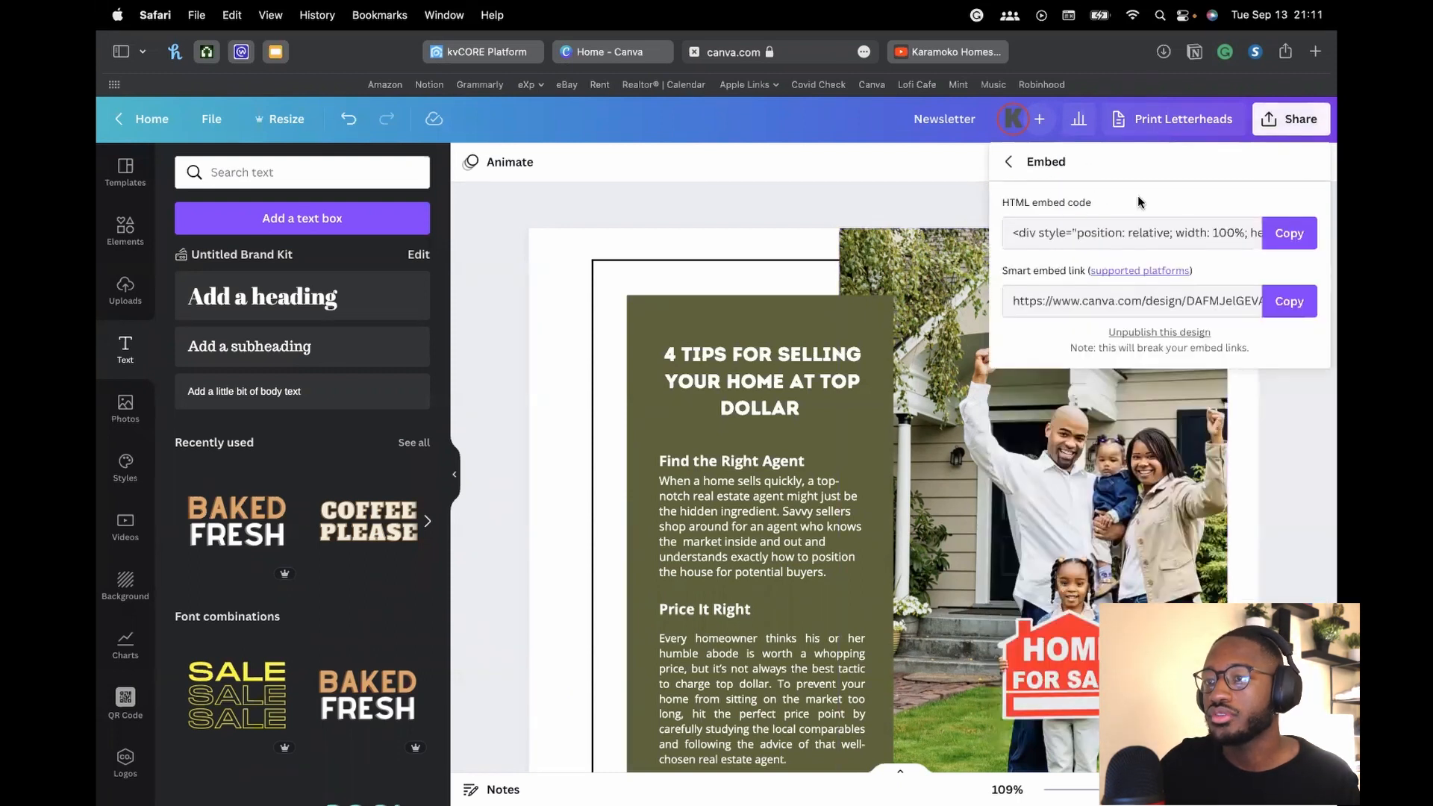
drag(1078, 233, 1155, 233)
click(1088, 233)
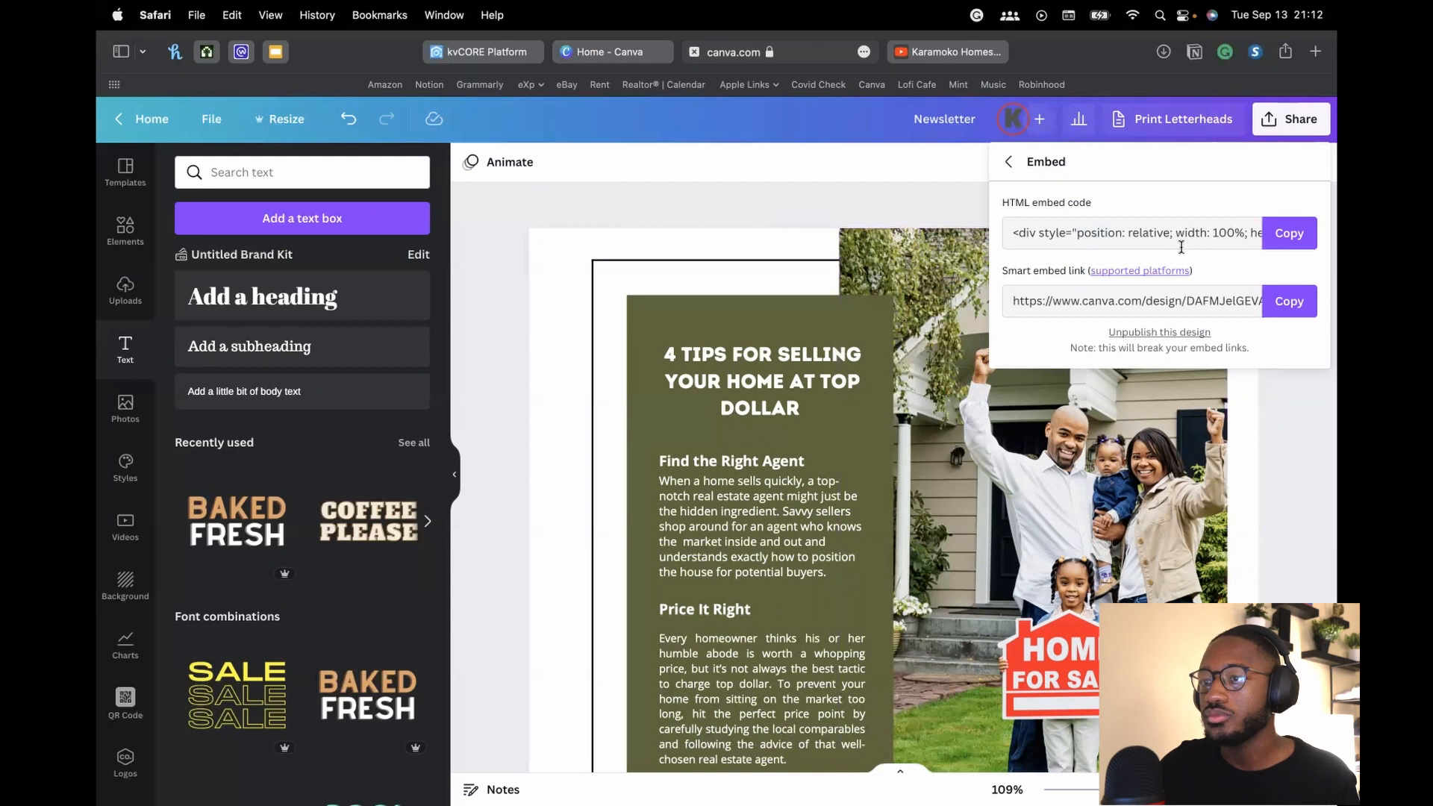
click(1272, 231)
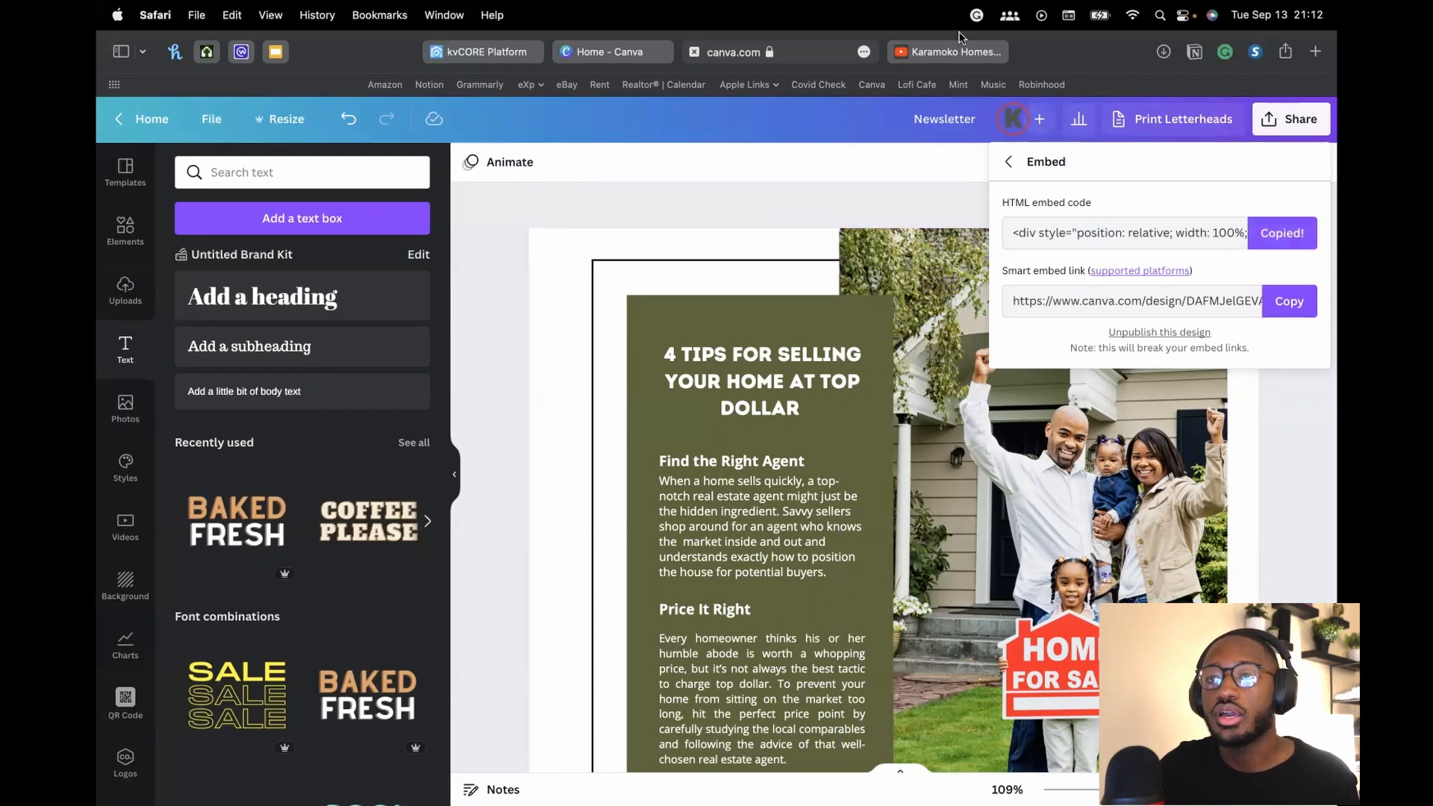
Switch to kvCORE, open Smart CRM, and filter contacts to Active Lead status
click(485, 52)
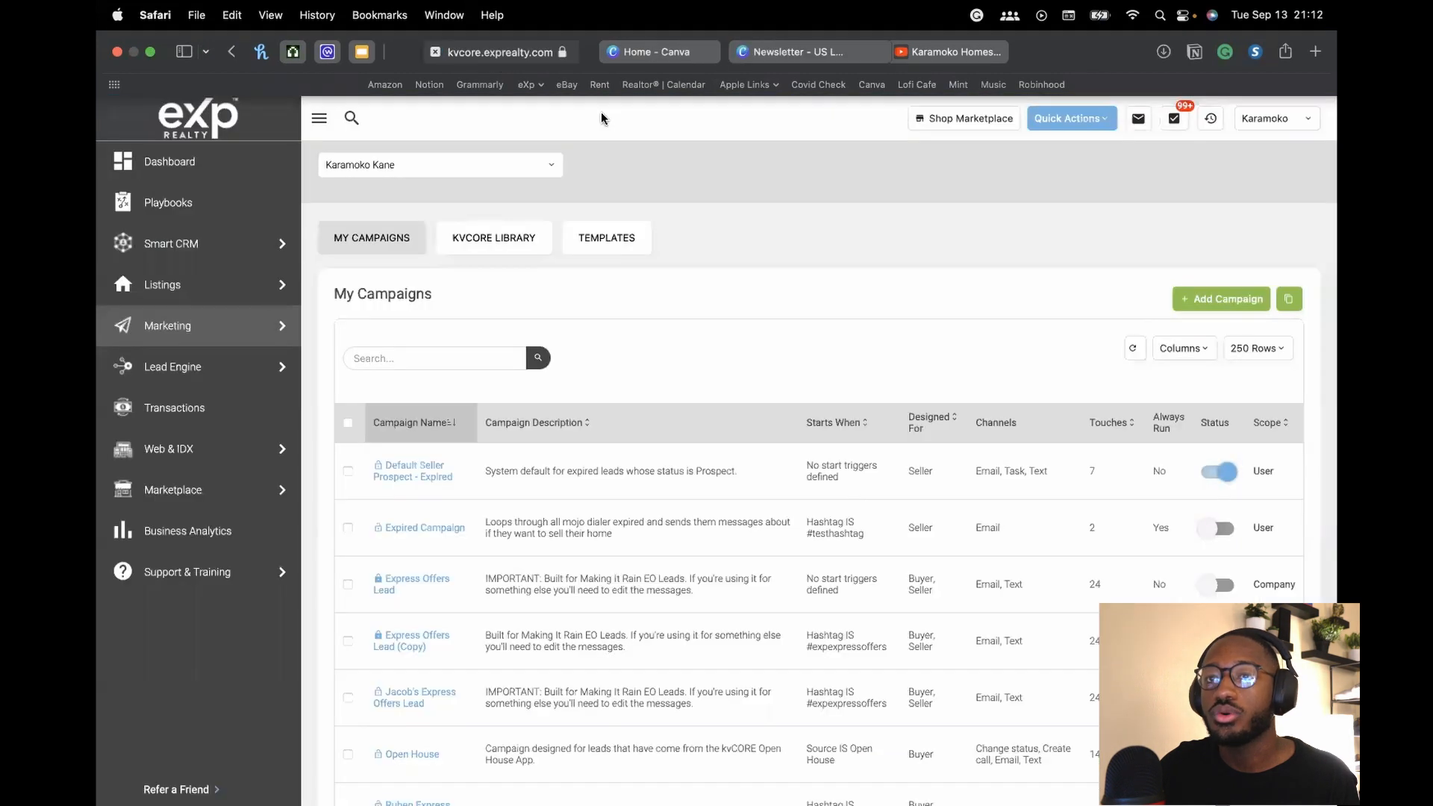
mouse_move(210, 257)
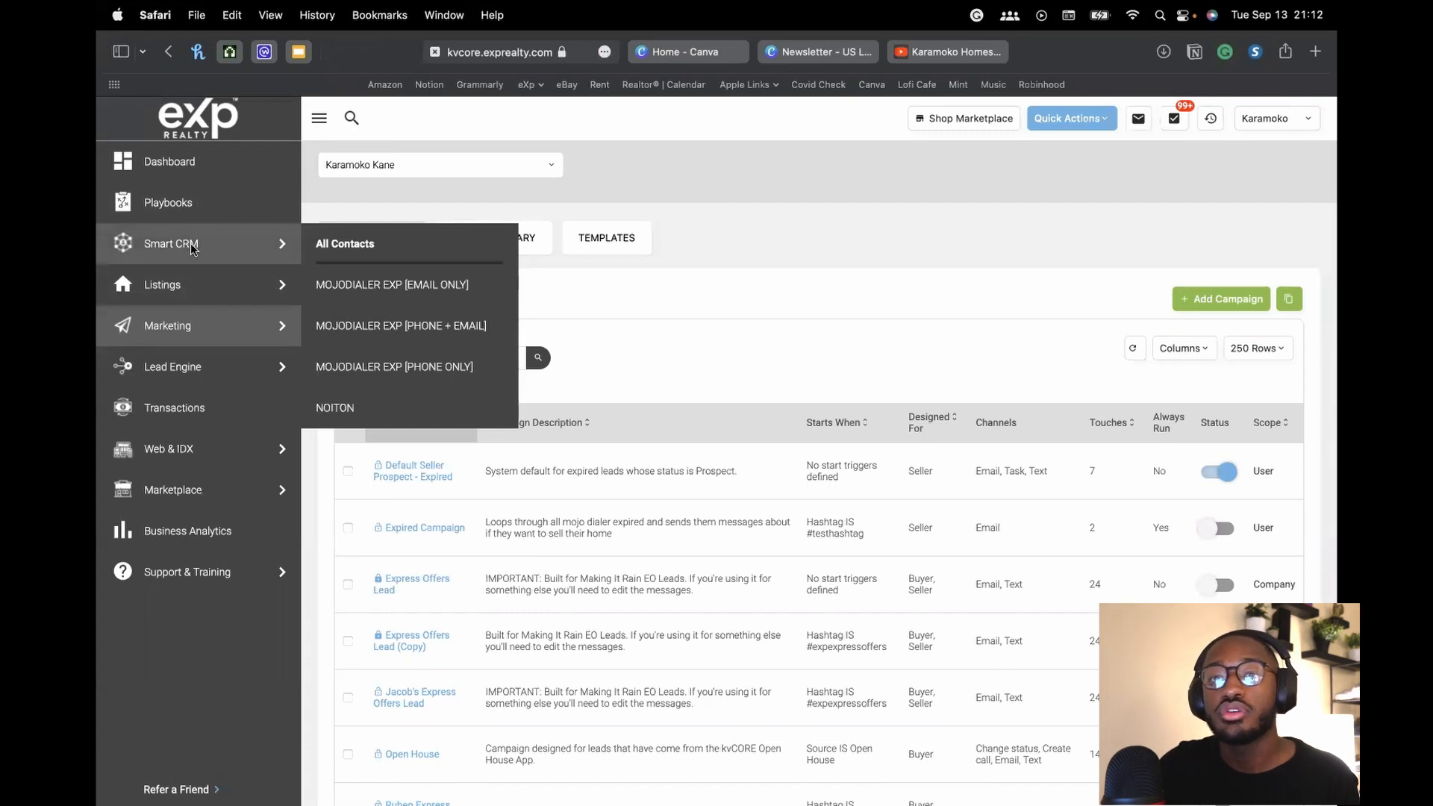
click(192, 248)
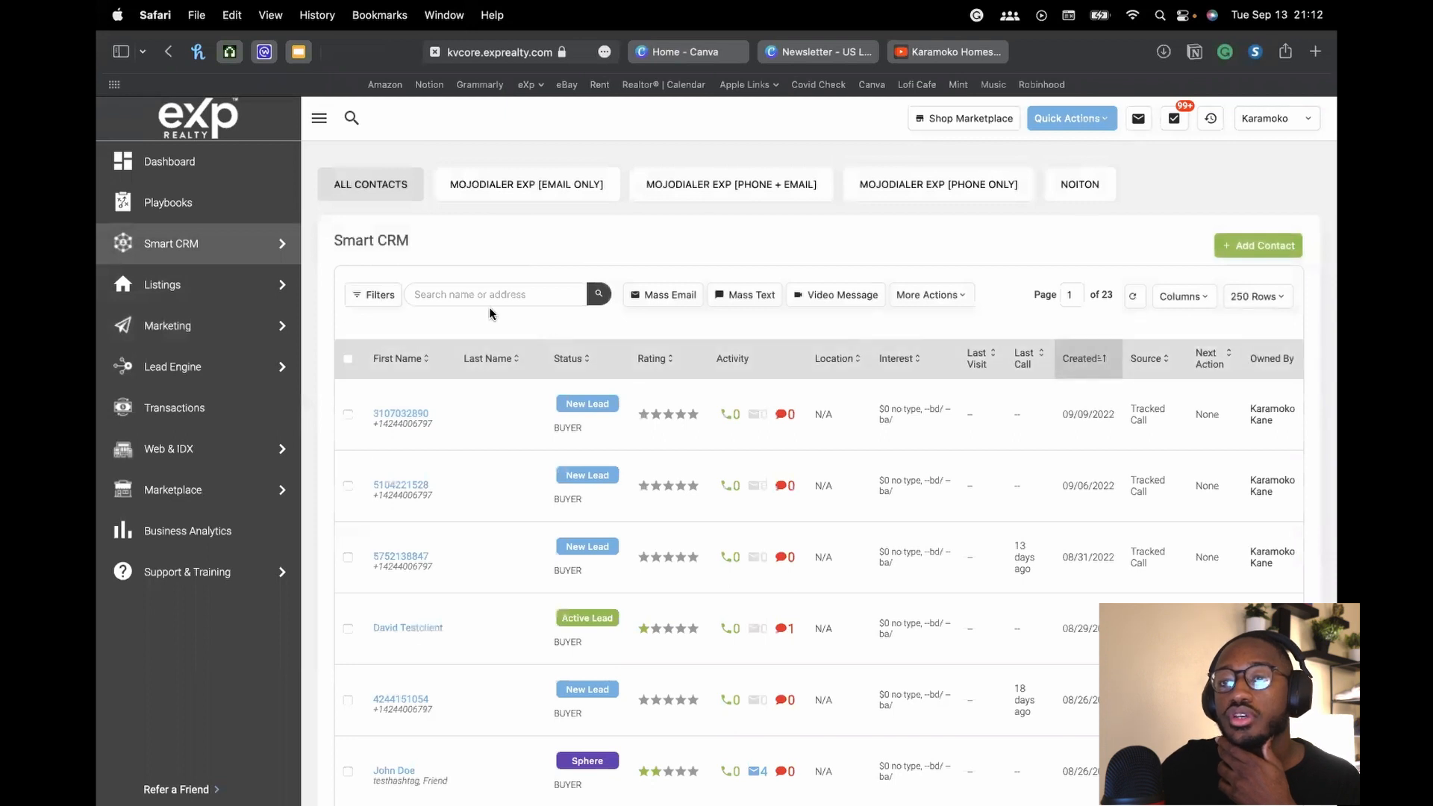
click(377, 295)
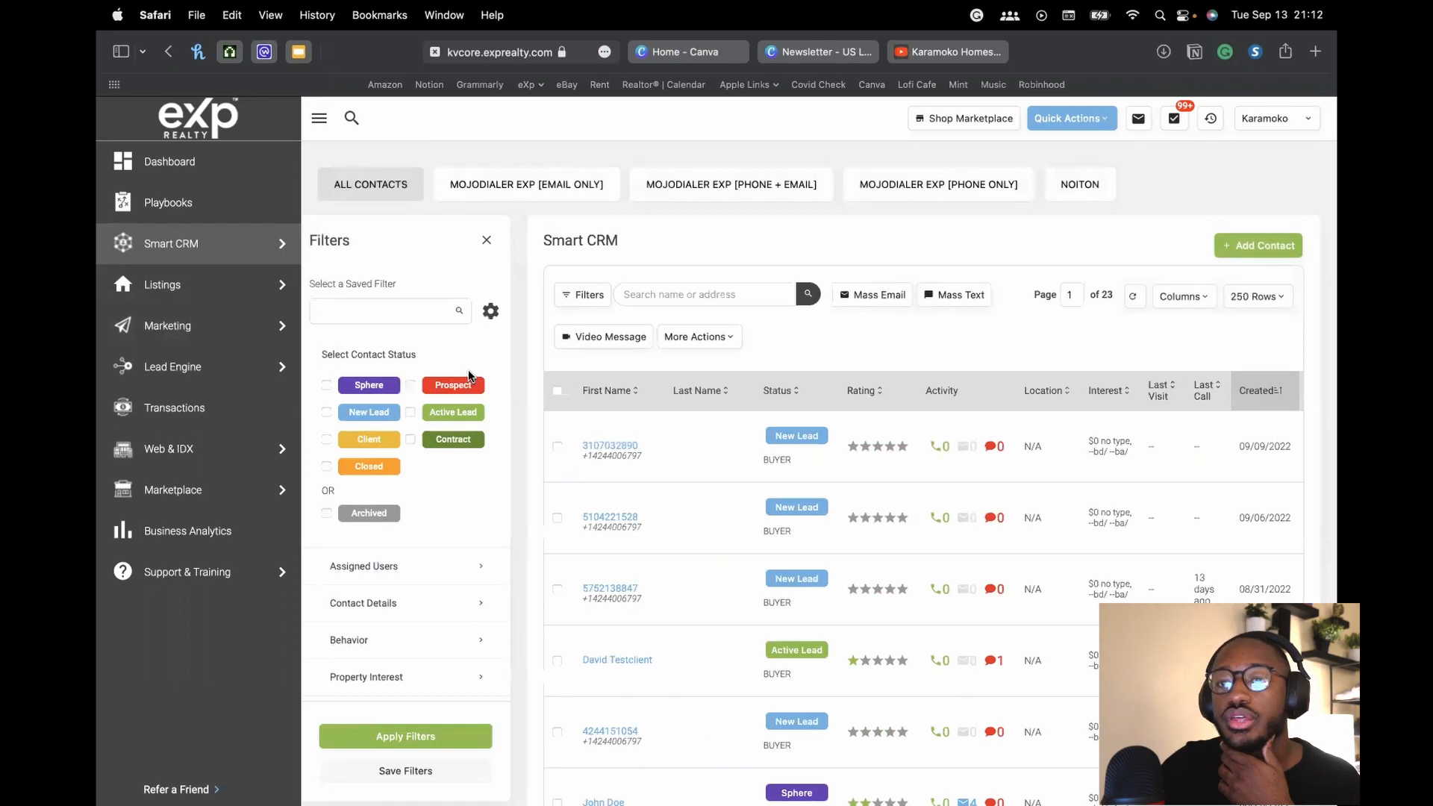
click(410, 413)
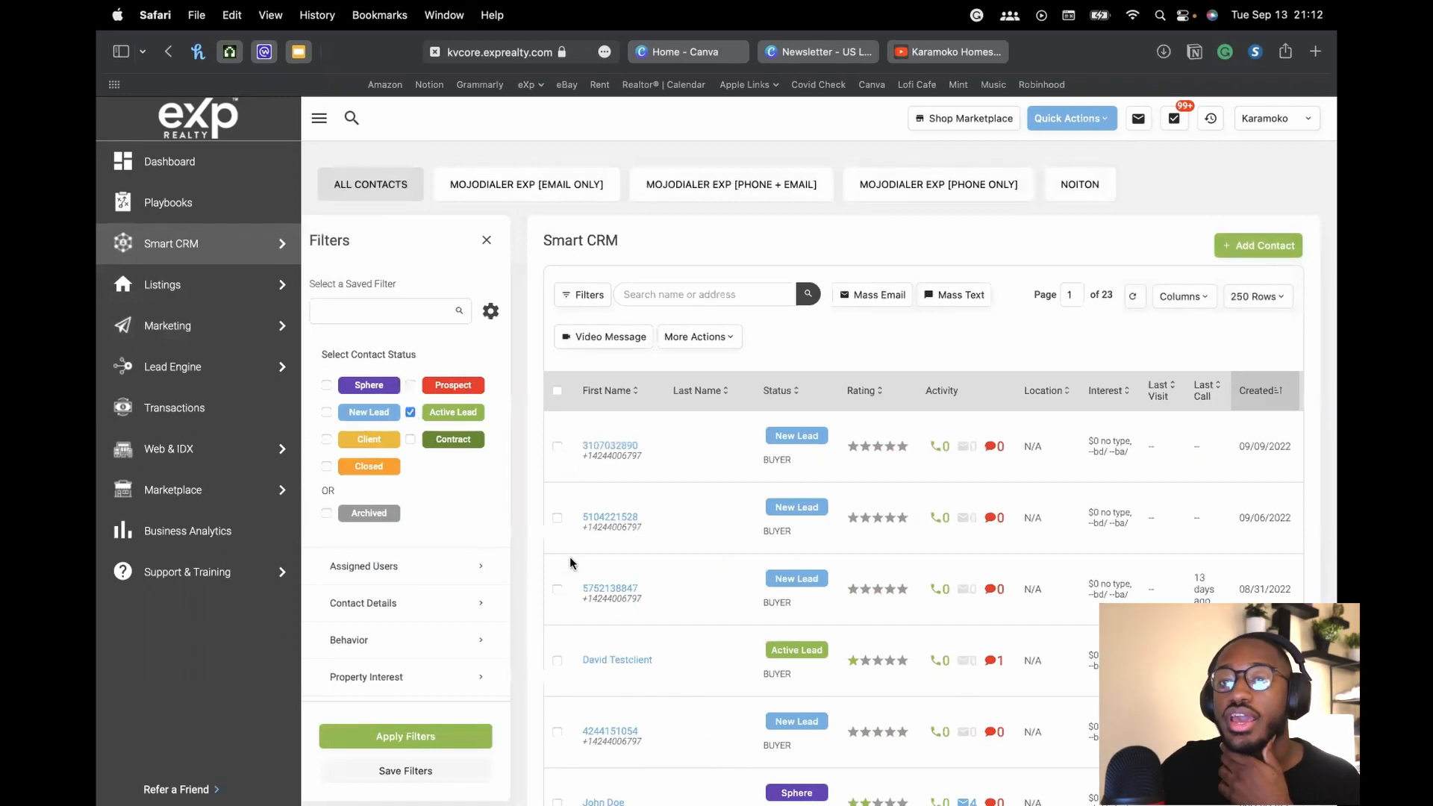
click(409, 739)
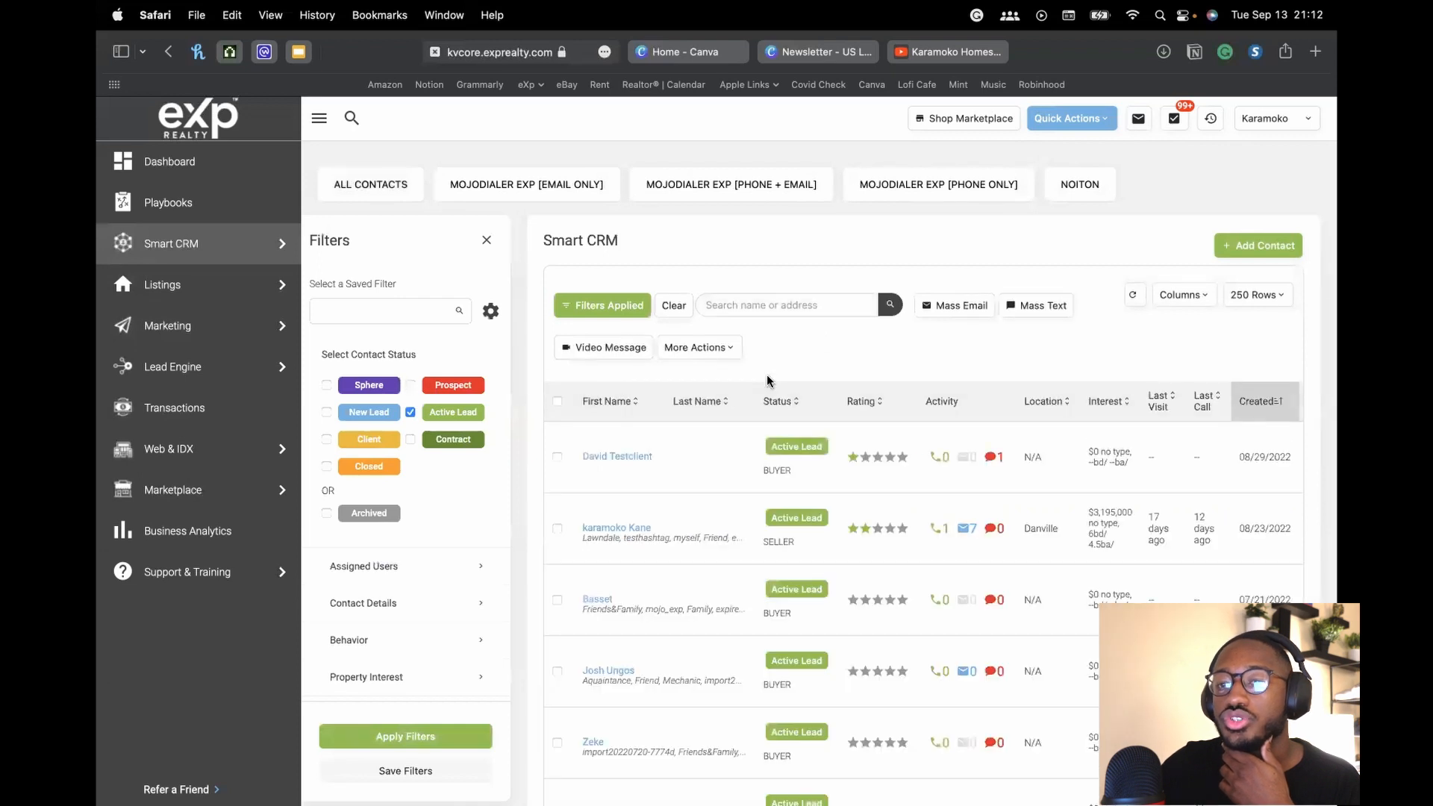
scroll(769, 381, down, 10)
Select all 18 Active Lead contacts, start a Mass Email, and paste the Canva embed HTML into its source
scroll(676, 379, up, 10)
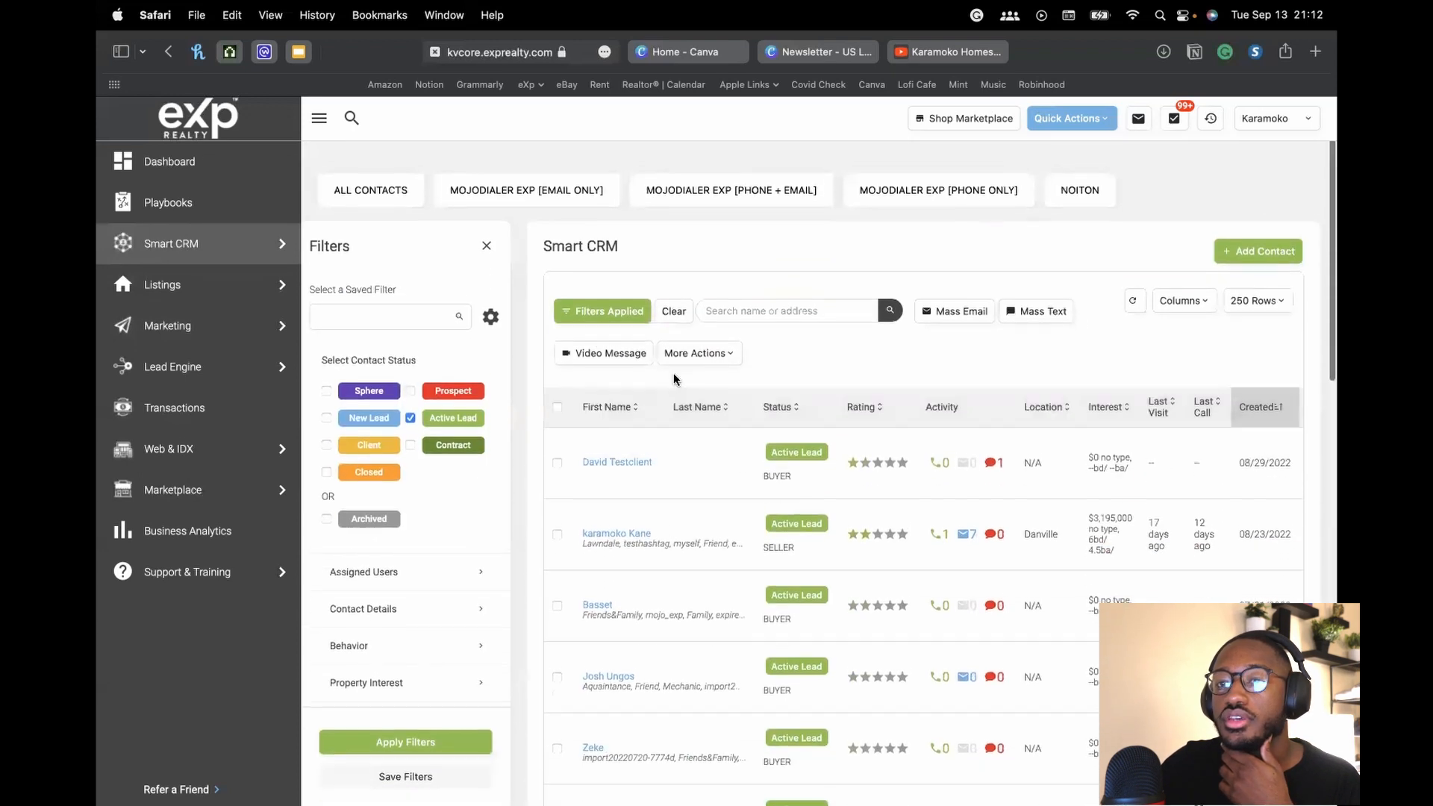
click(558, 403)
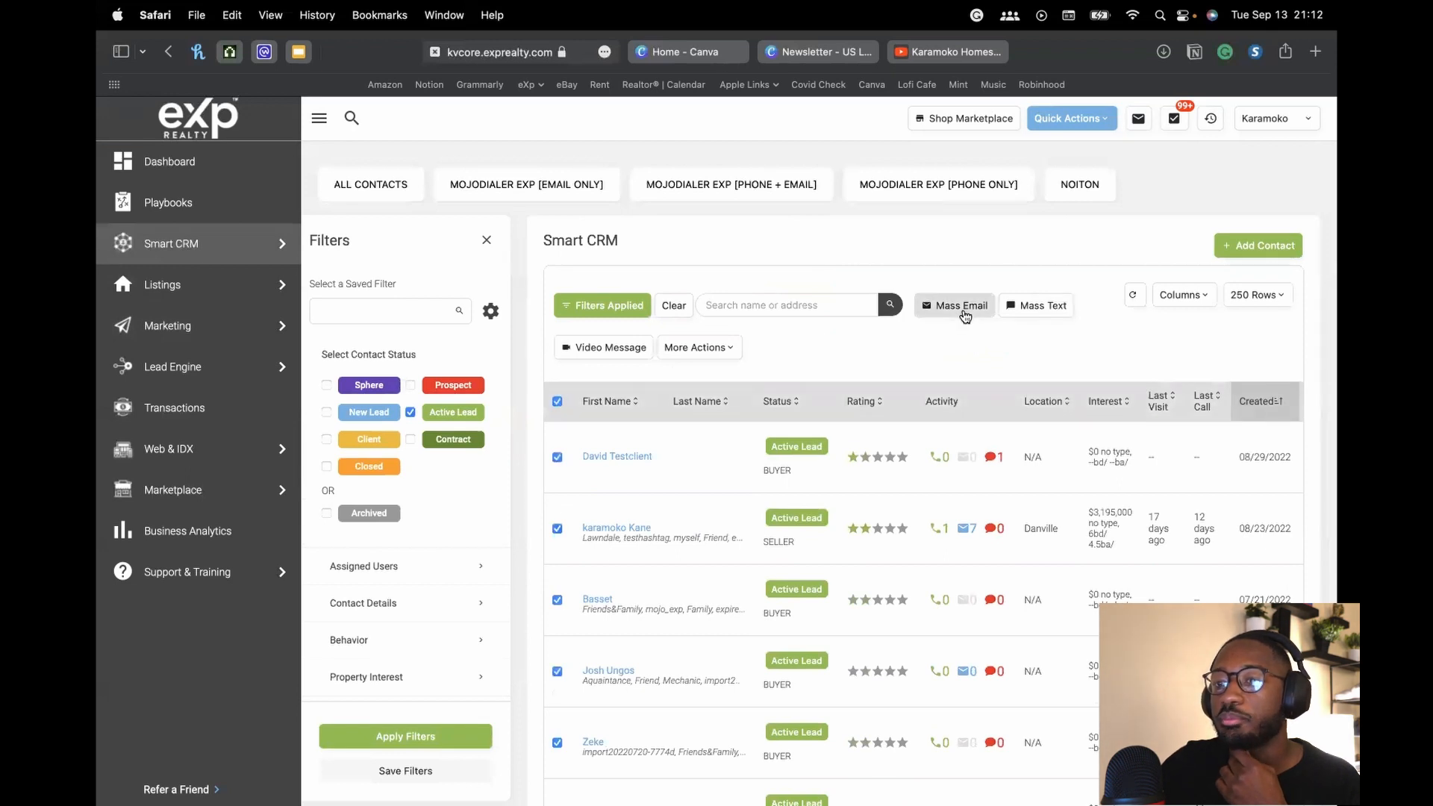
click(963, 308)
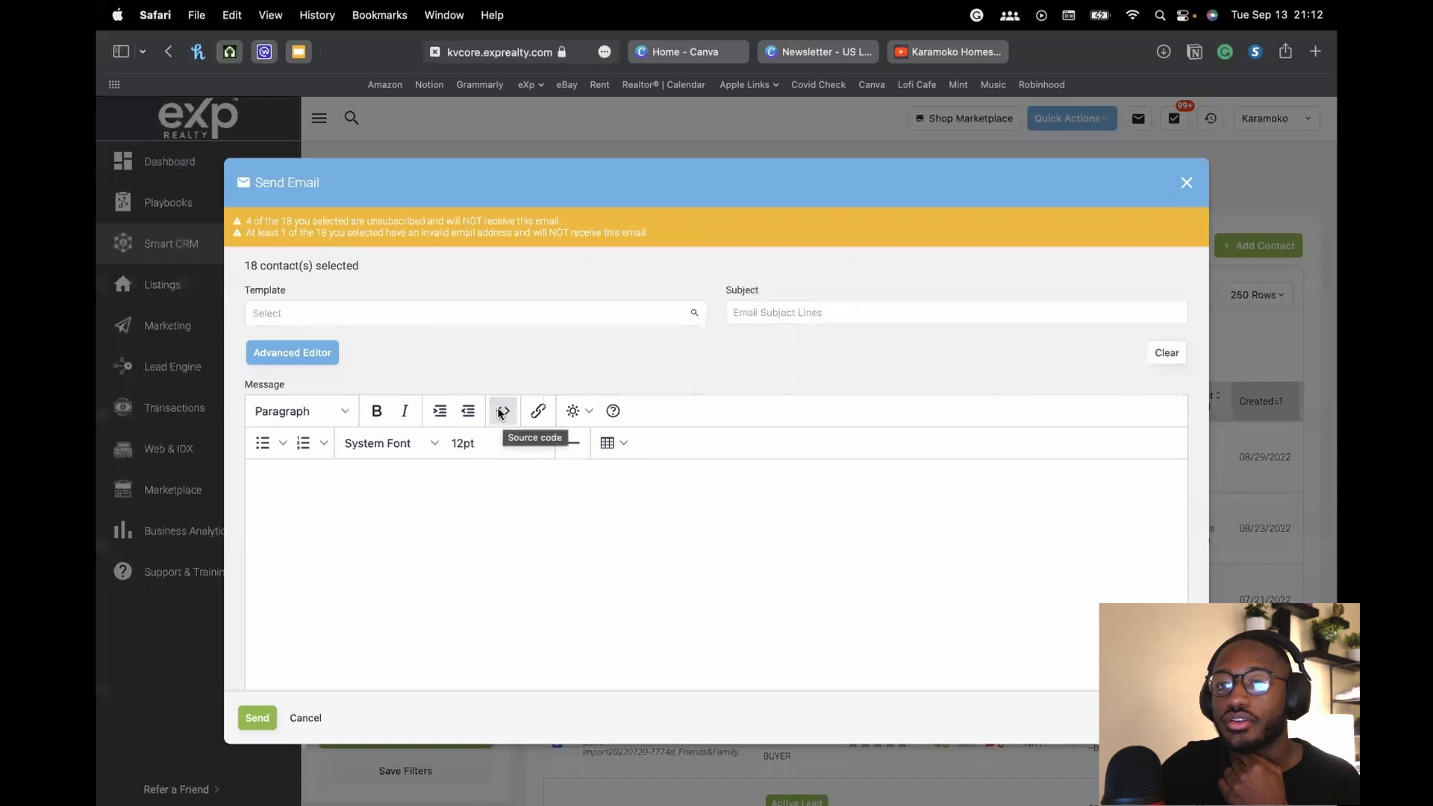
click(502, 412)
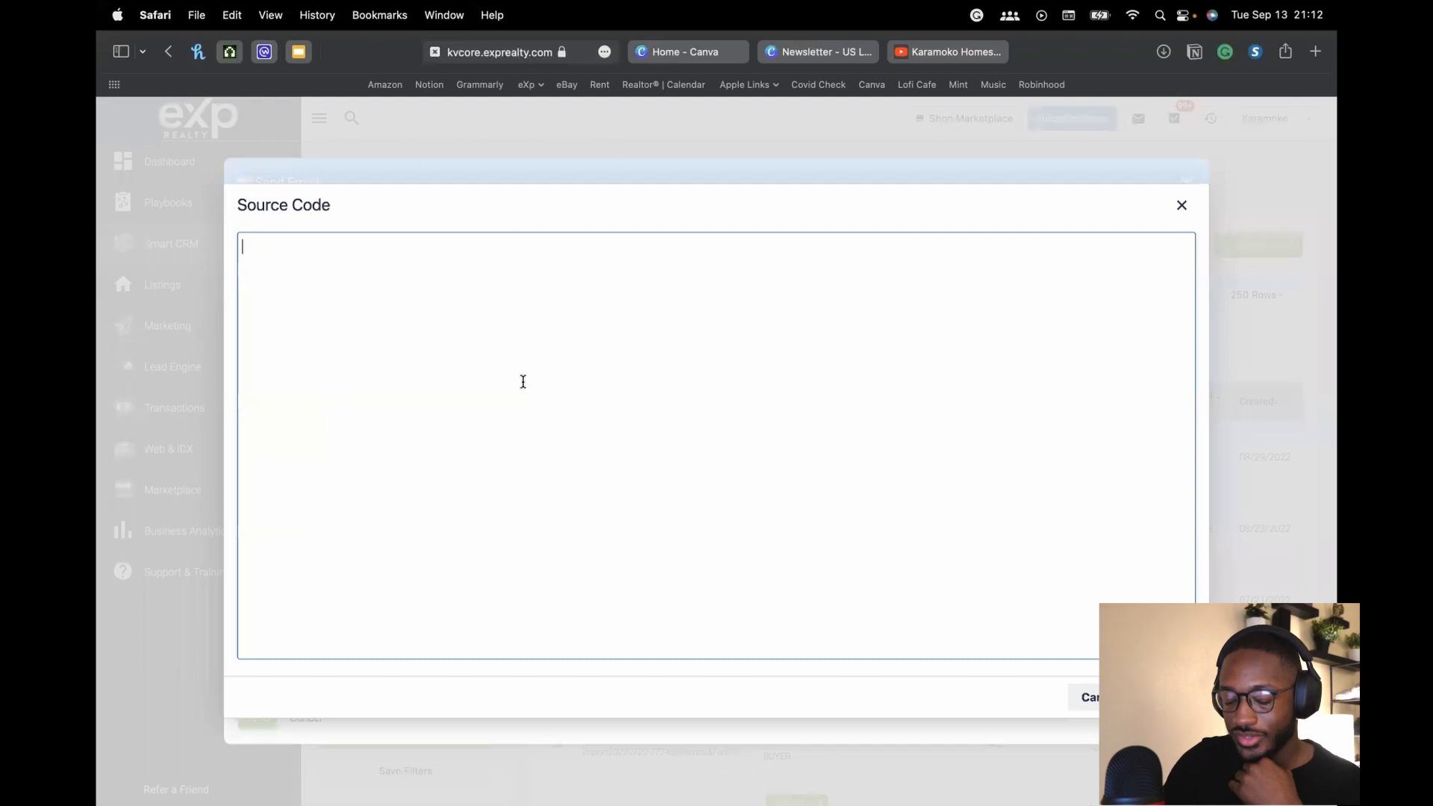
key(super+v)
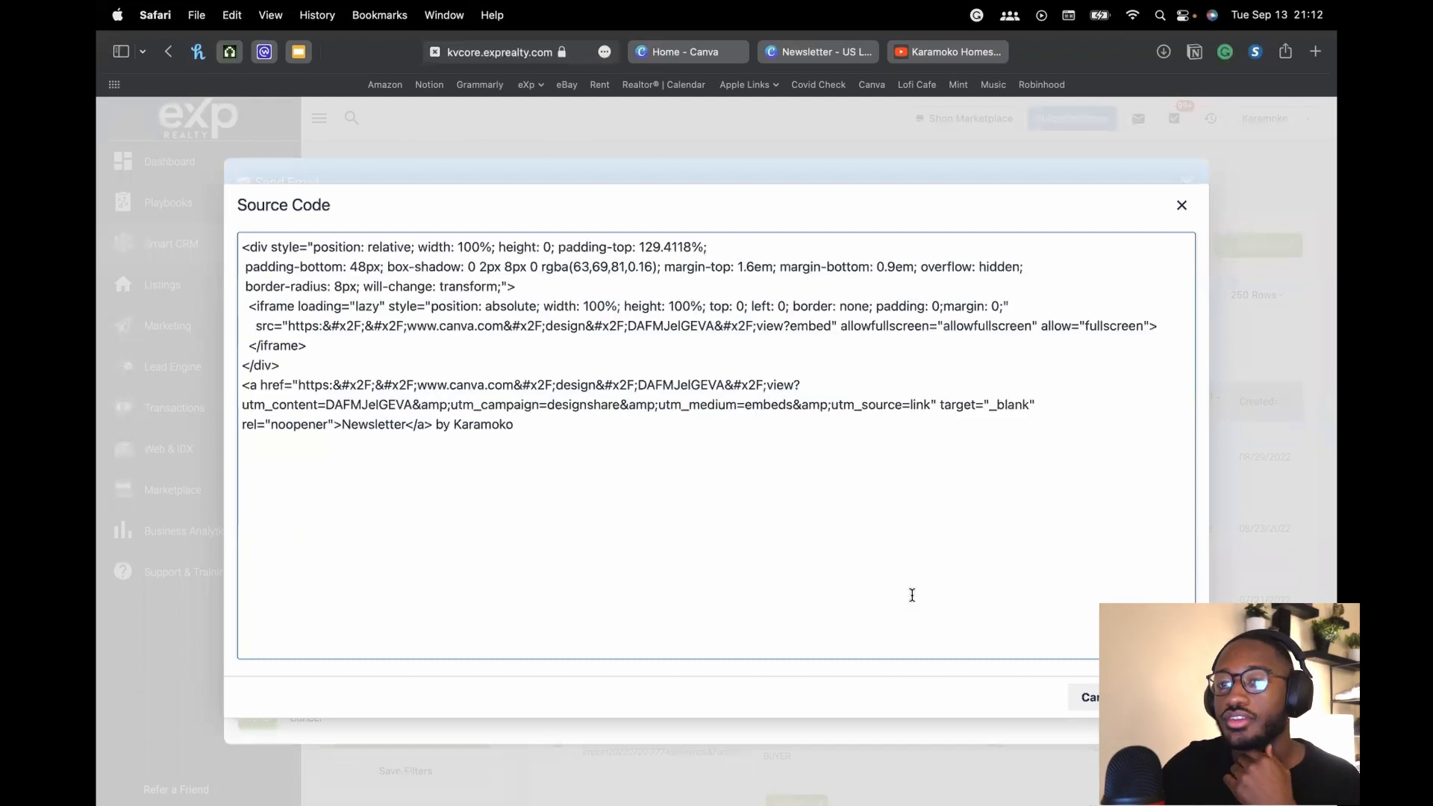
click(1161, 697)
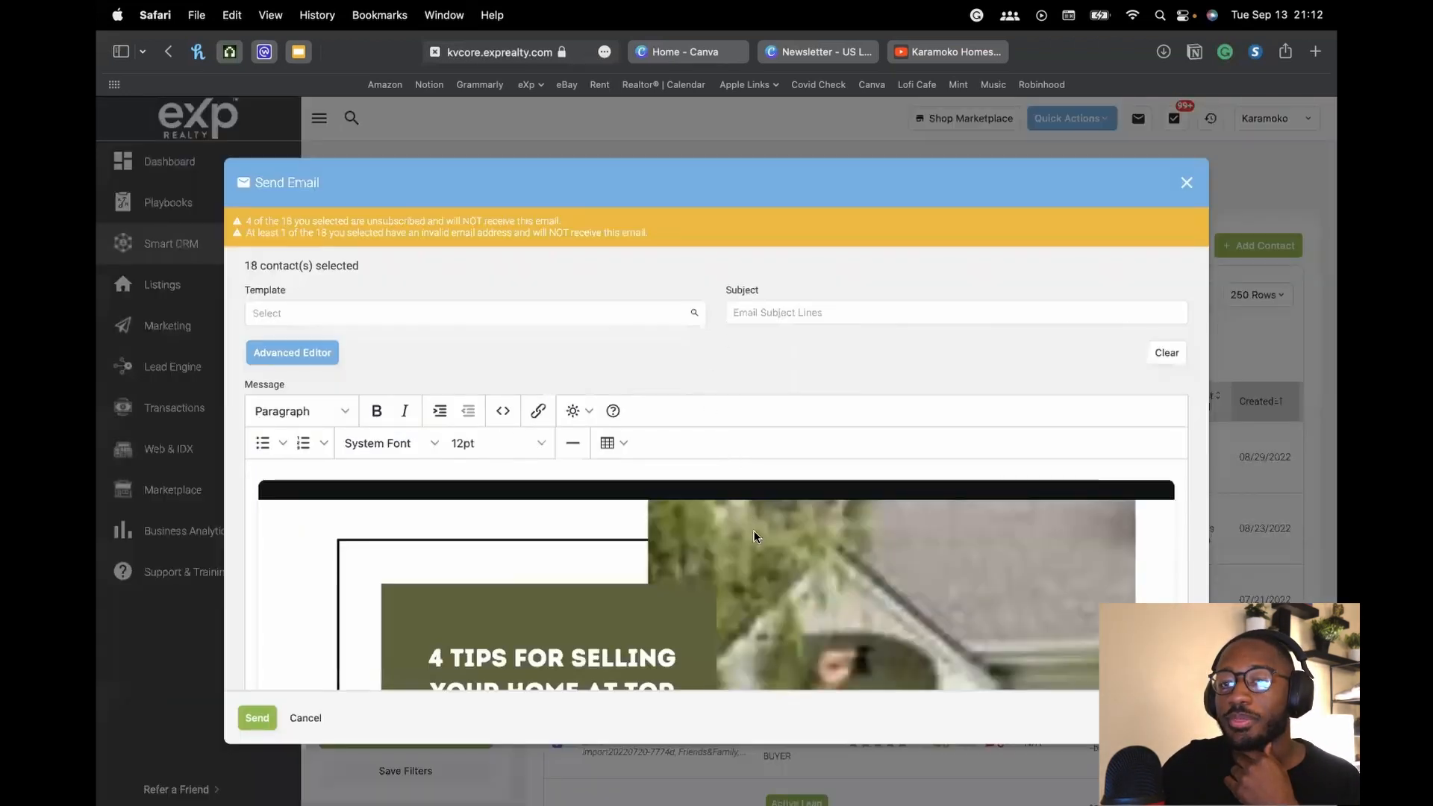
scroll(754, 533, down, 4)
scroll(755, 536, down, 8)
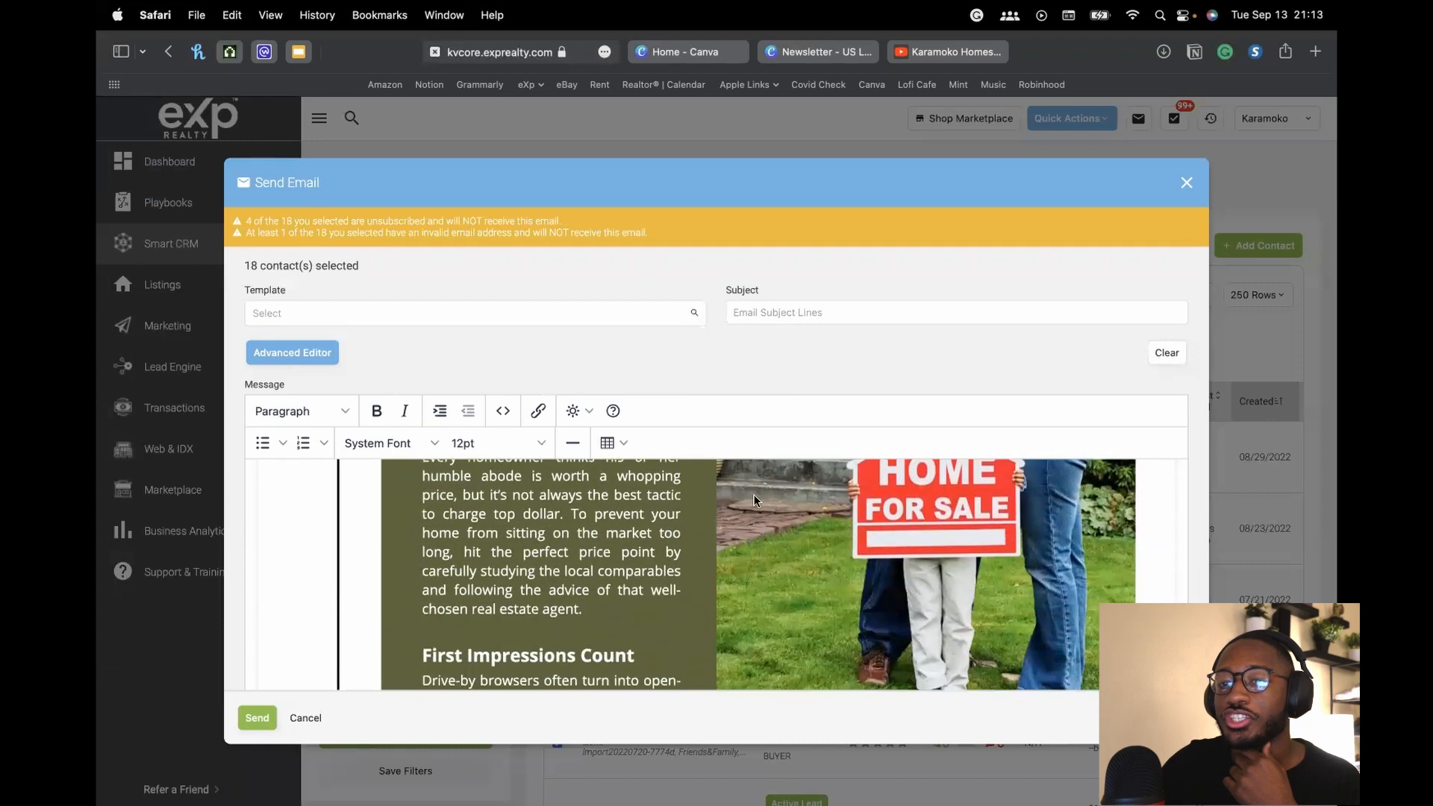
scroll(773, 387, down, 8)
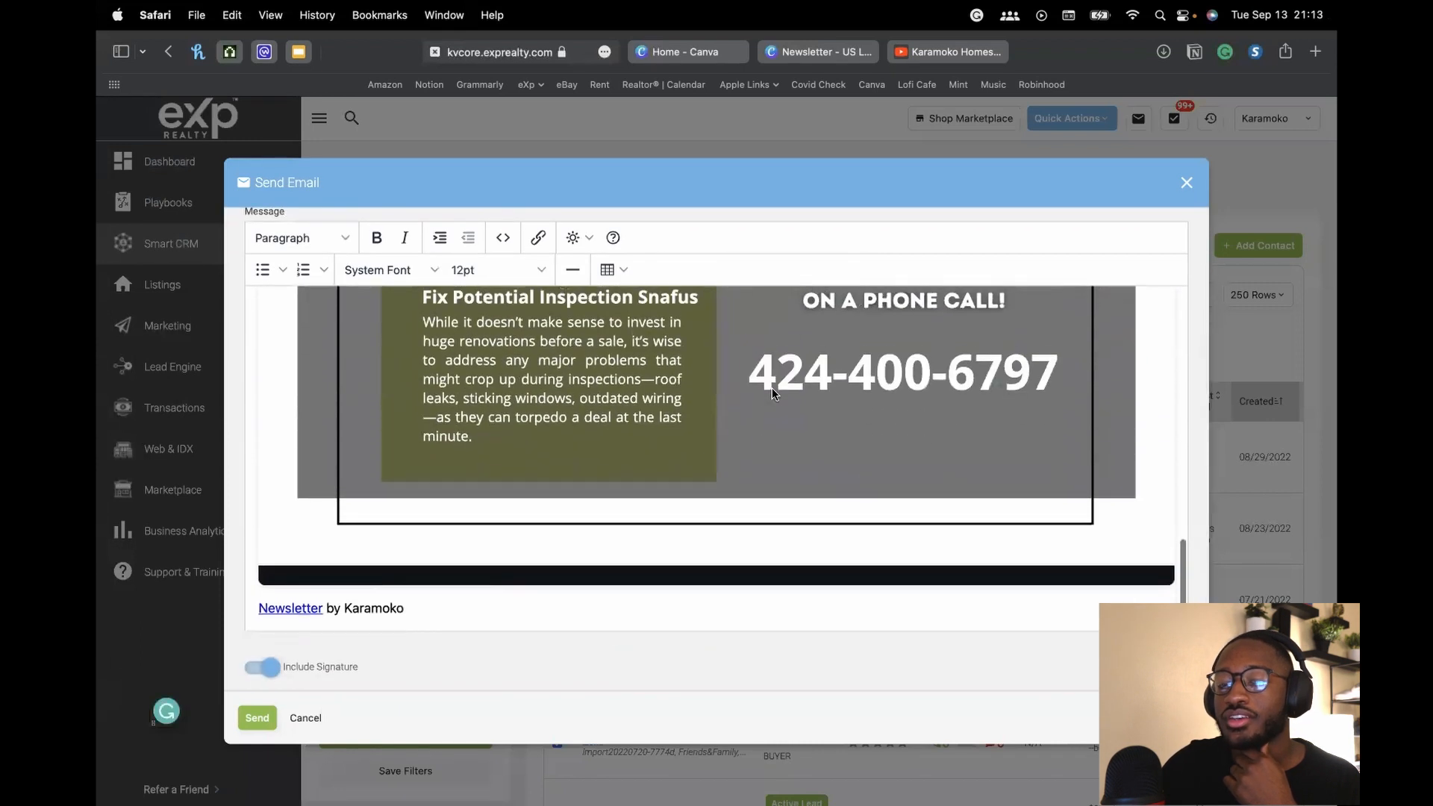
scroll(645, 410, up, 1)
scroll(634, 418, down, 1)
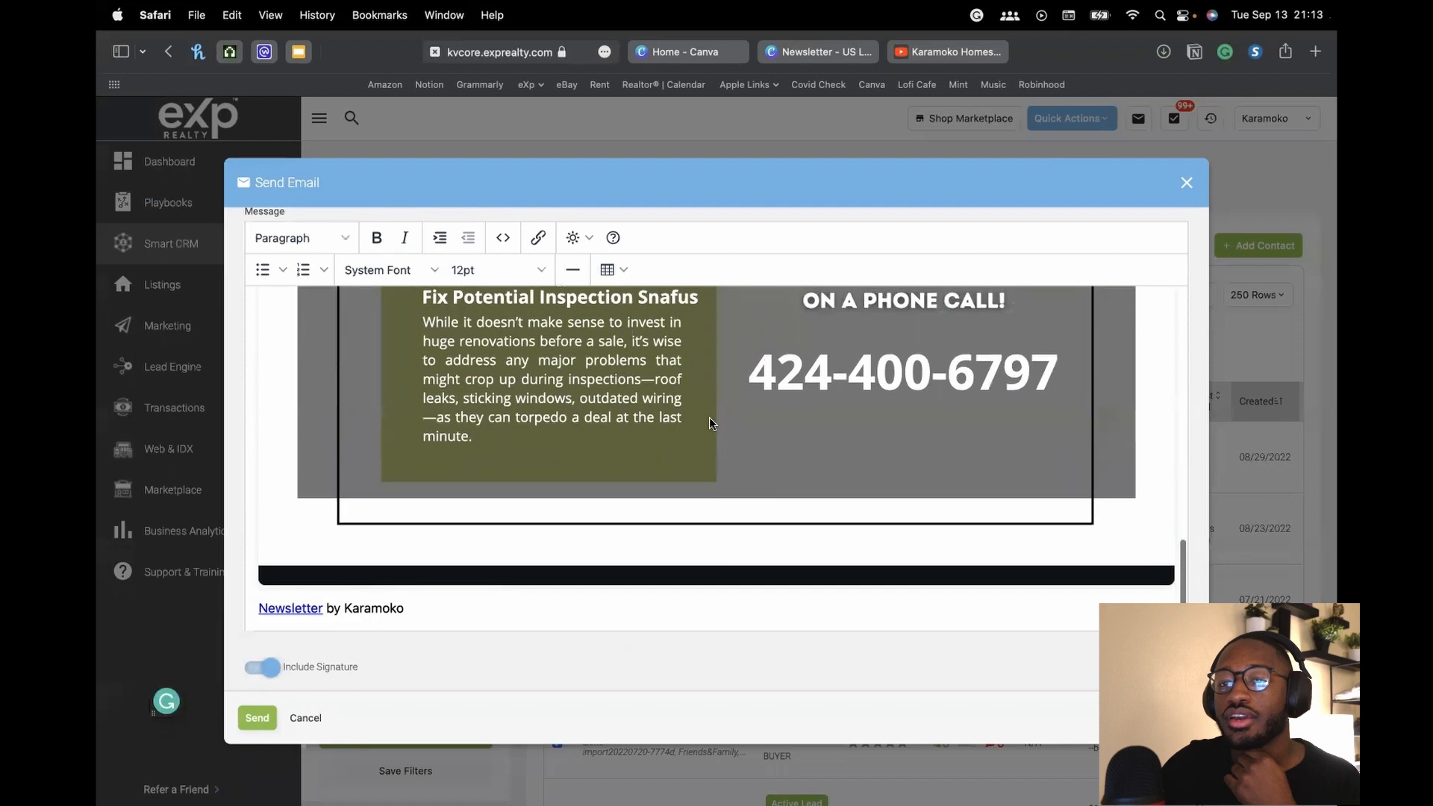
scroll(630, 425, up, 15)
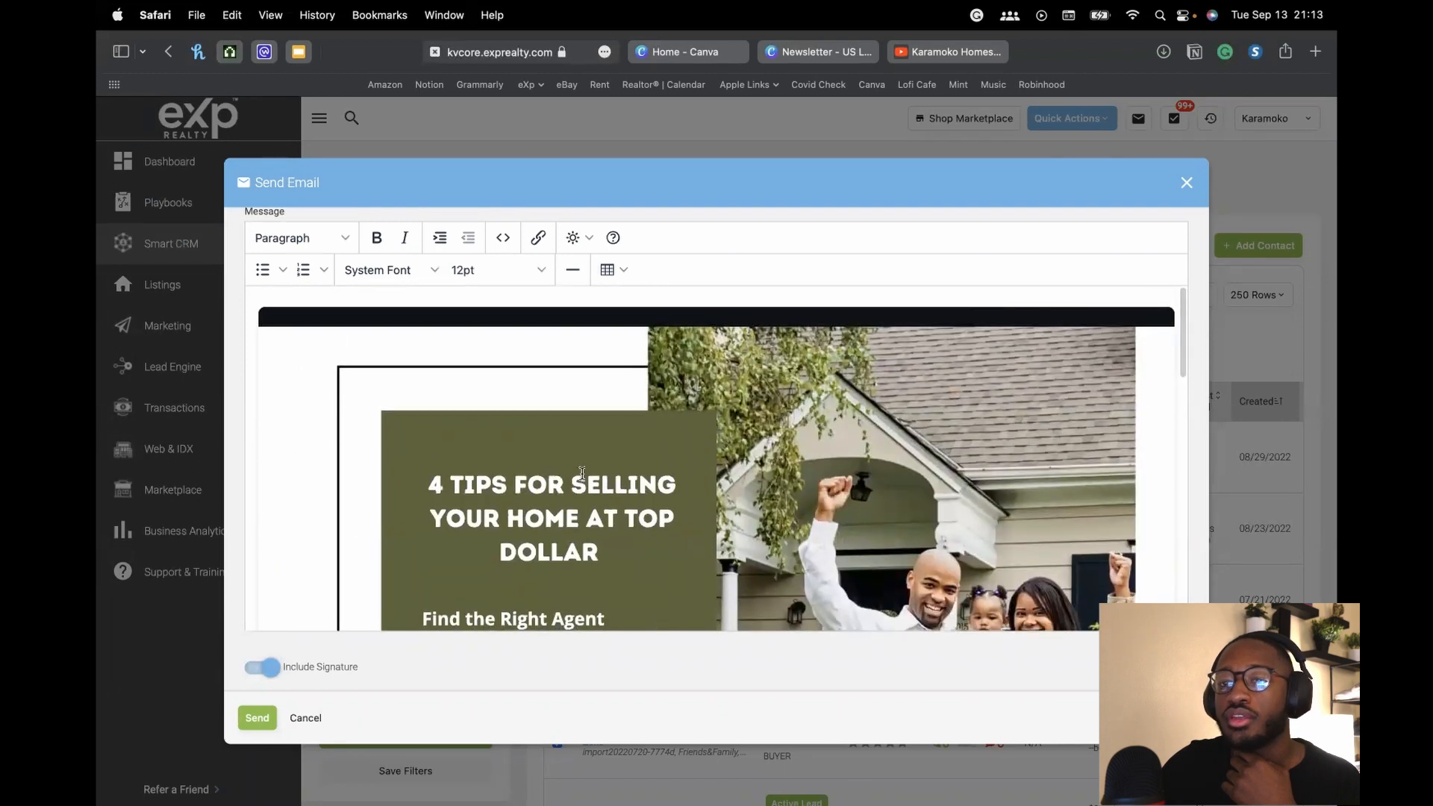
scroll(586, 345, down, 5)
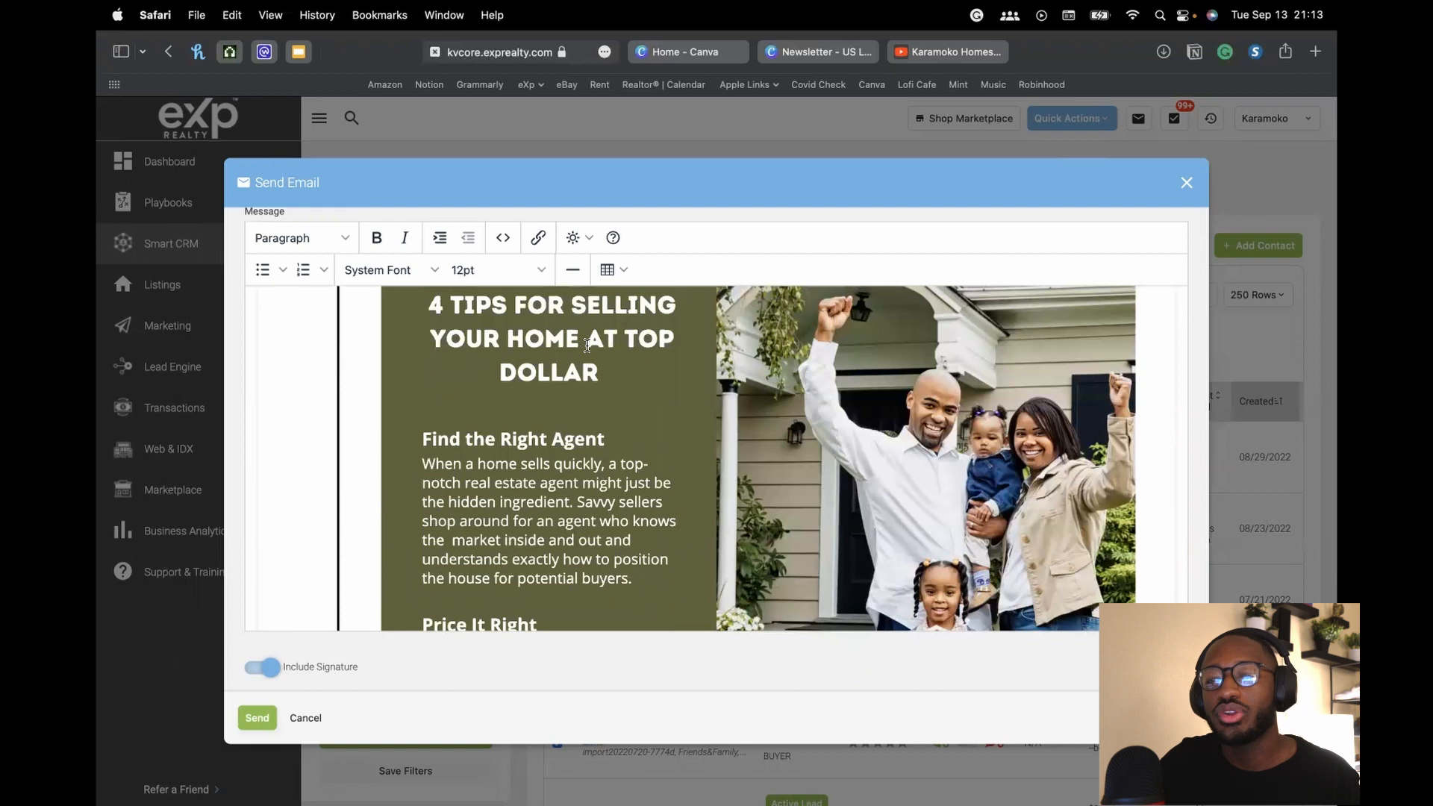
scroll(571, 415, down, 3)
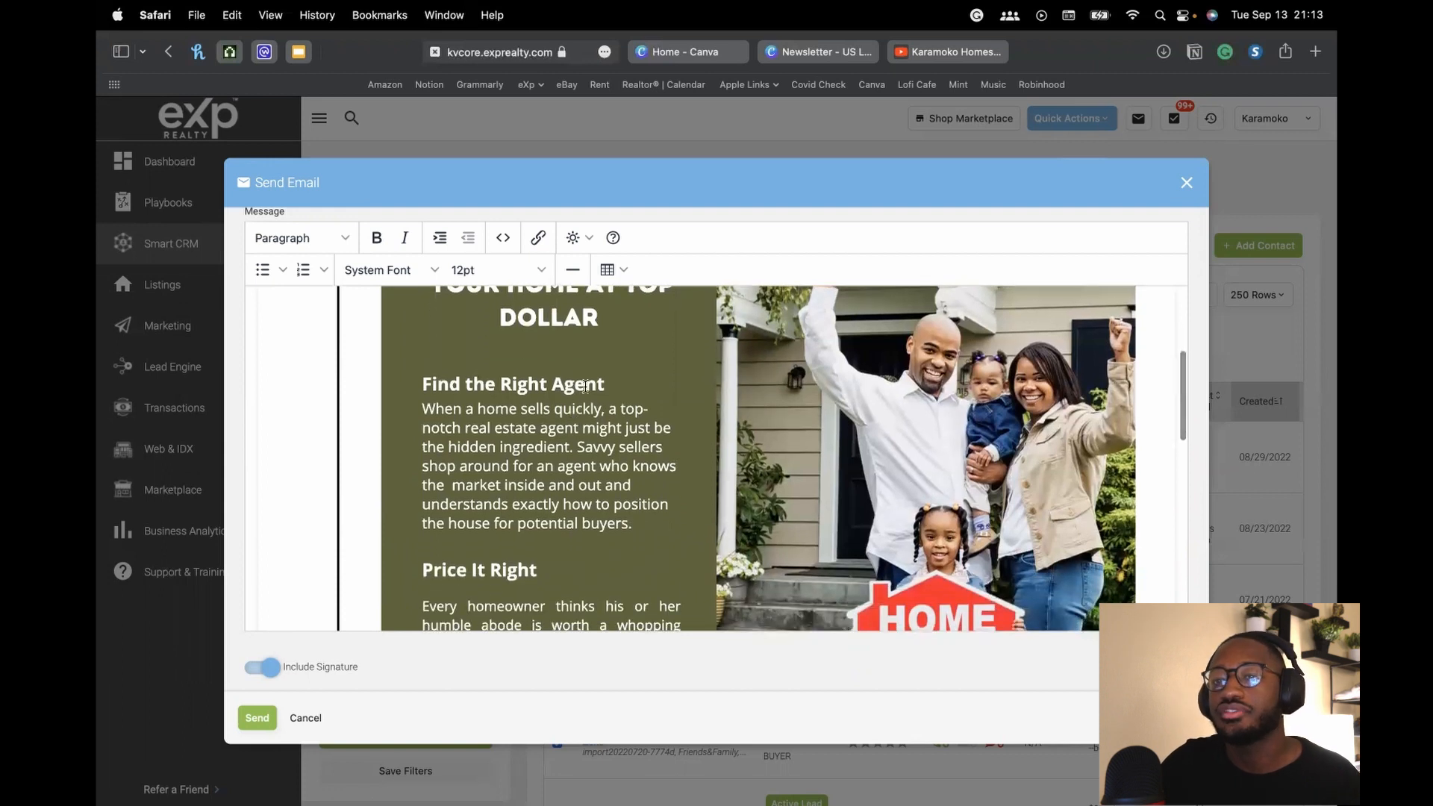
drag(433, 383, 535, 456)
scroll(539, 440, down, 4)
scroll(538, 440, down, 6)
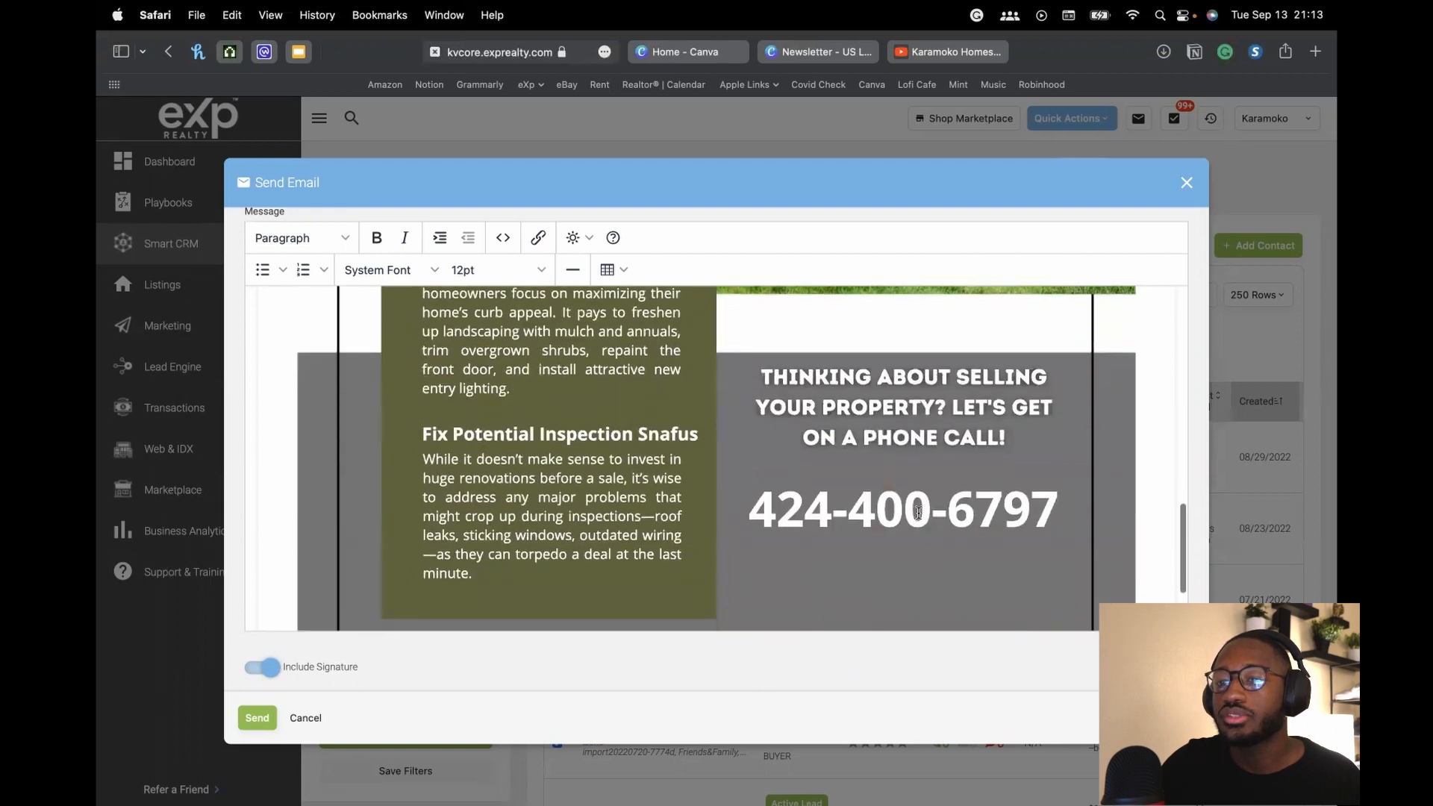
scroll(521, 354, up, 10)
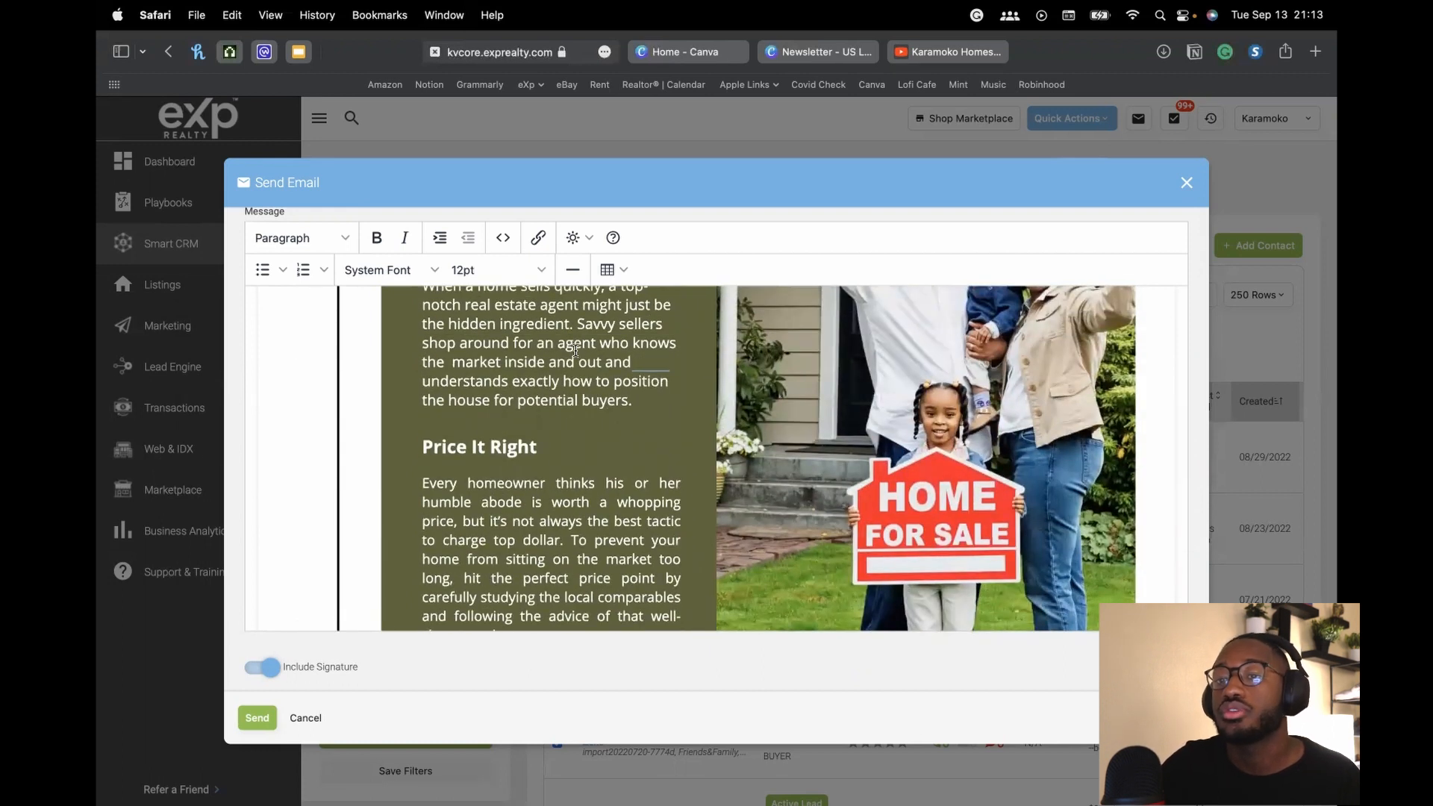
scroll(575, 351, down, 15)
Delete the newsletter's author credit line and stray test text from the message body
drag(416, 610, 223, 608)
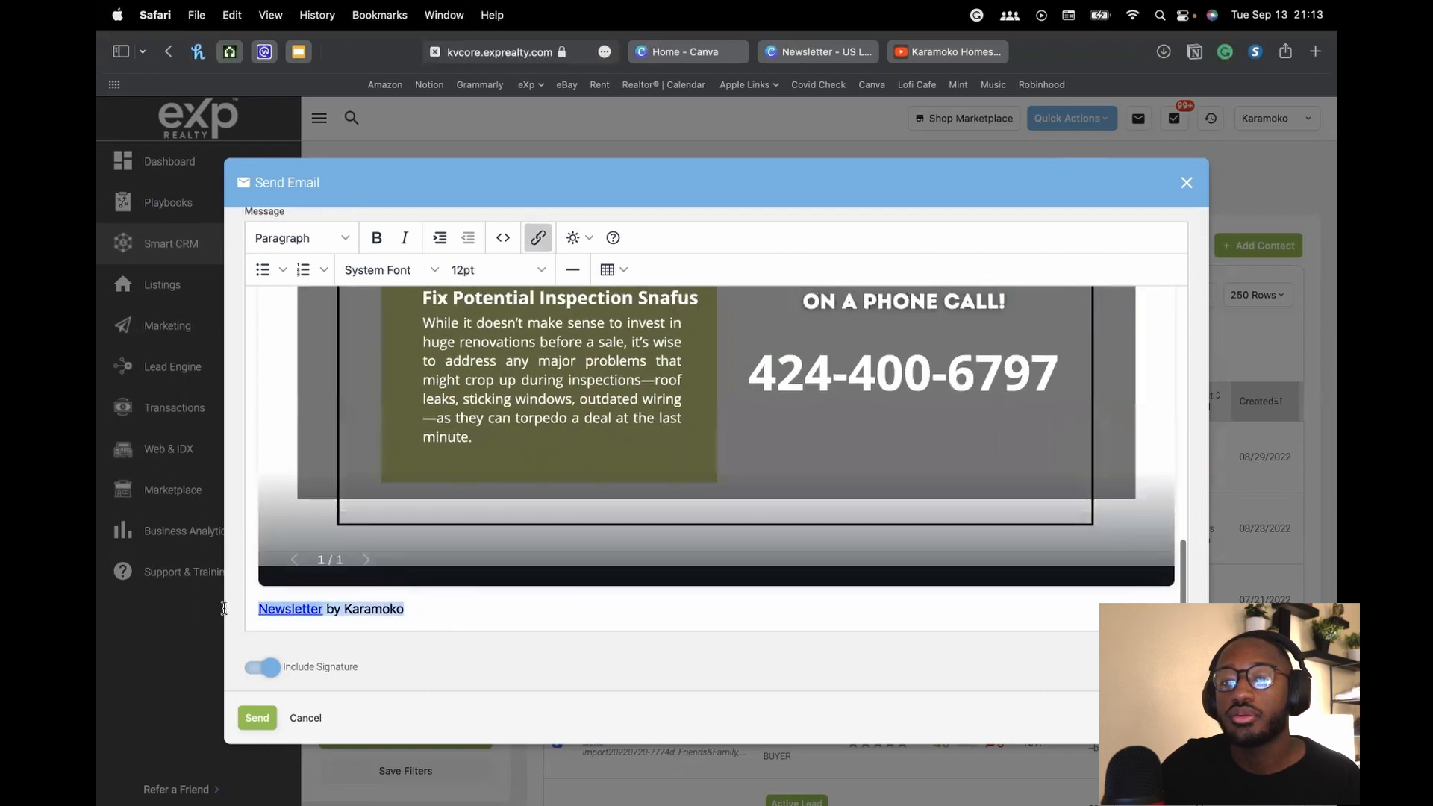
key(BackSpace)
text(hudueduhde)
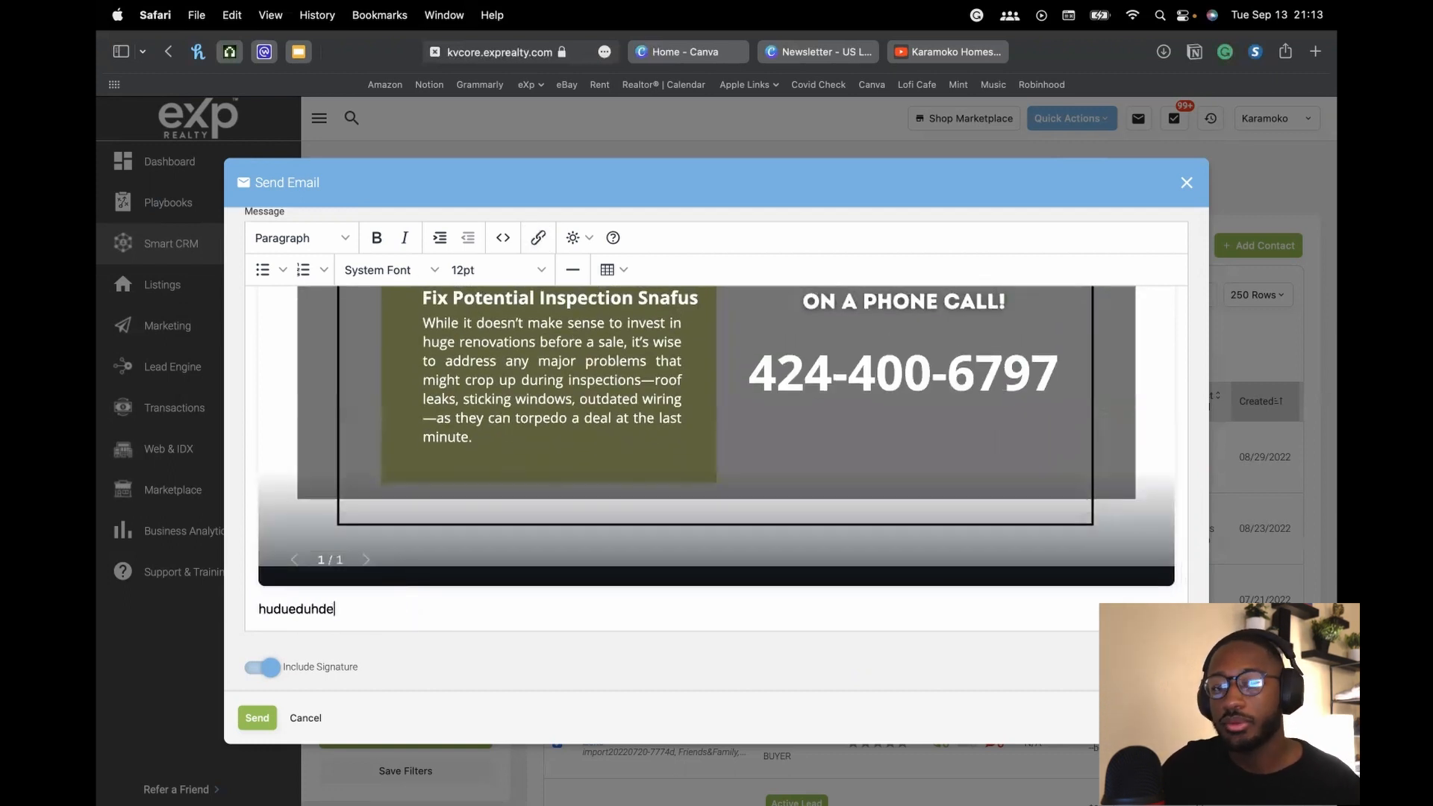
key(BackSpace)
key(BackSpace)
key(BackSpace)
key(BackSpace)
key(BackSpace)
key(BackSpace)
key(BackSpace)
key(BackSpace)
key(BackSpace)
key(BackSpace)
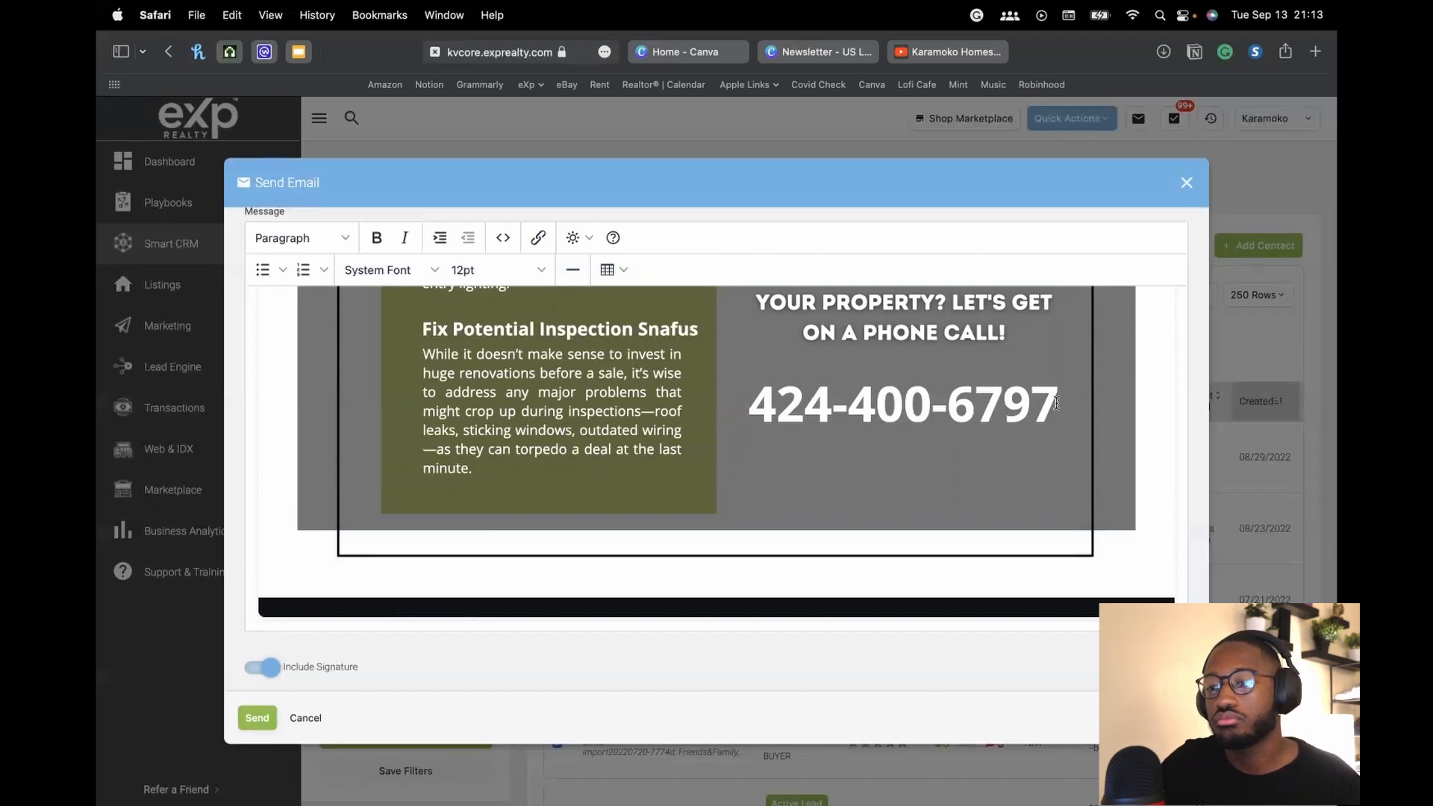
Scroll through the embedded newsletter to check it, then close the unsent email
mouse_move(1089, 545)
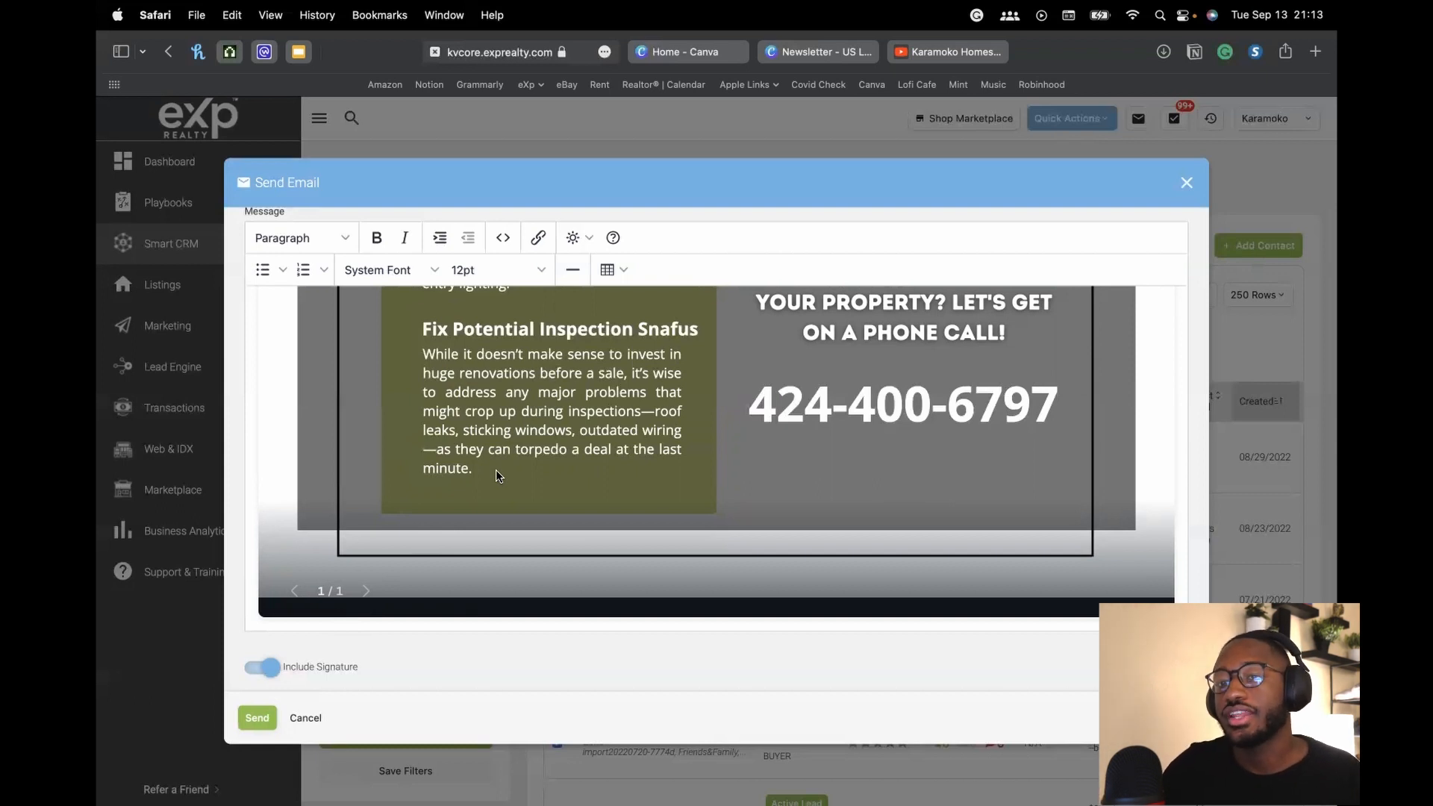
scroll(496, 469, up, 15)
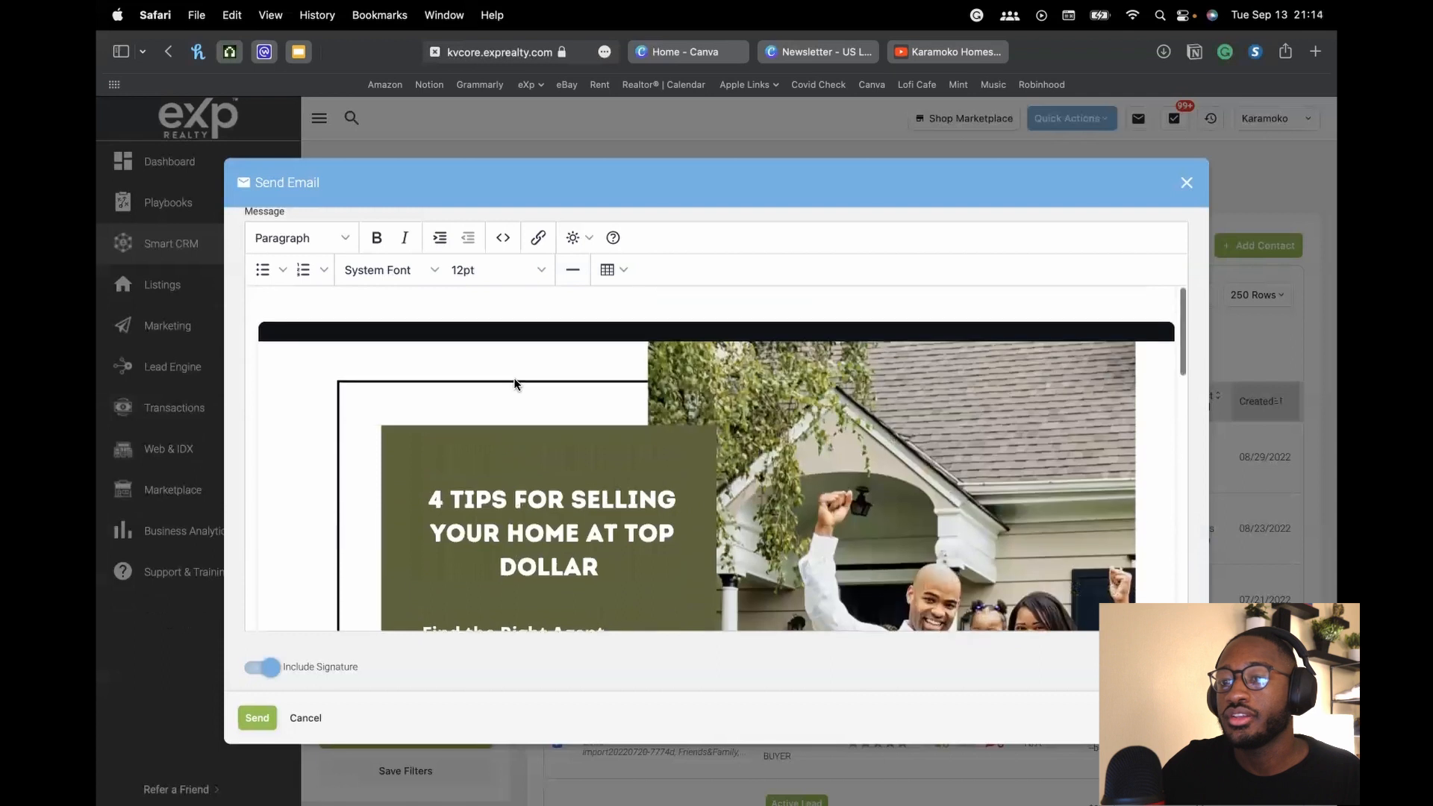
scroll(513, 379, down, 3)
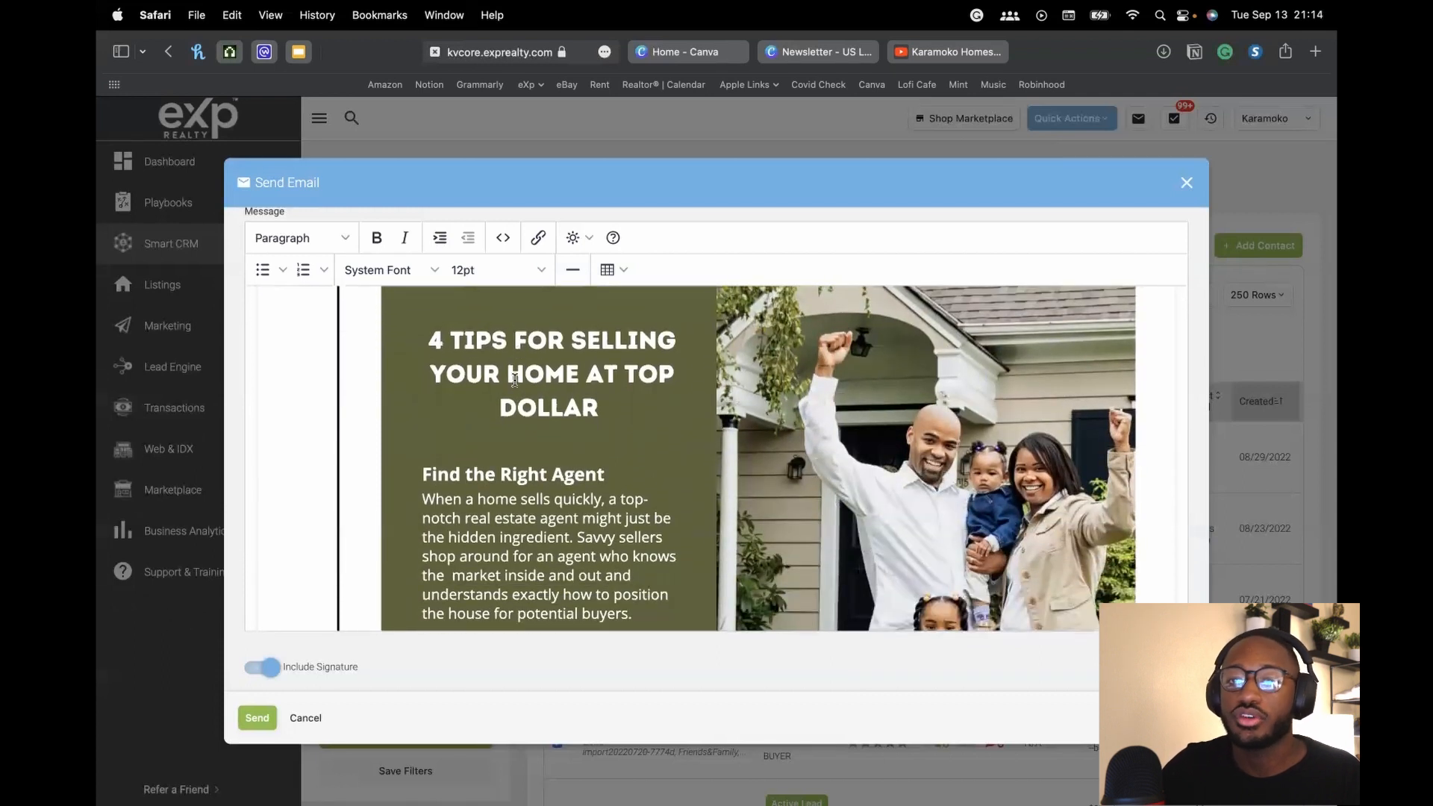
scroll(518, 353, down, 15)
scroll(528, 422, up, 5)
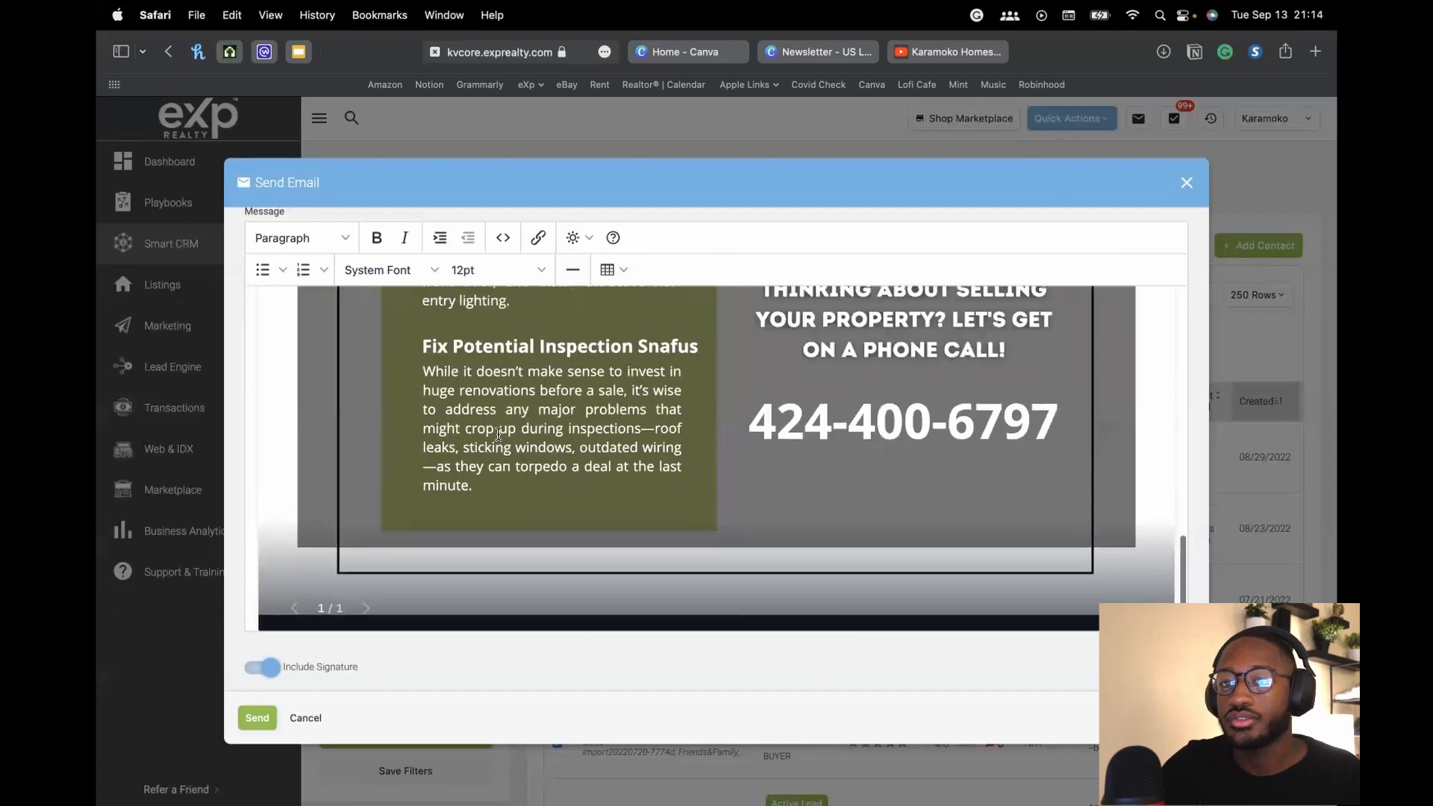
scroll(528, 421, up, 8)
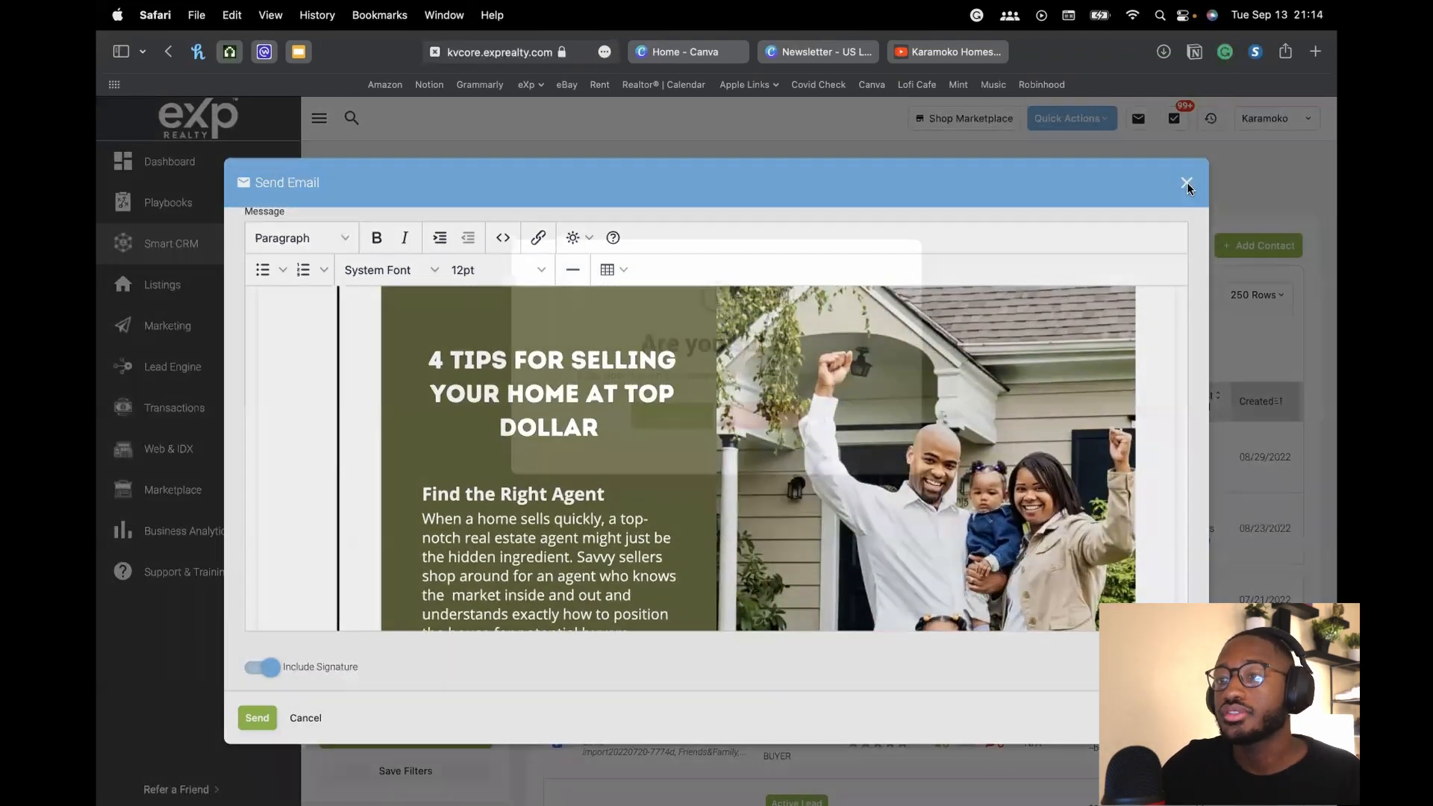
click(1187, 184)
Discard the email draft, then search Marketing's Hashtag Management for 'expired'
click(667, 415)
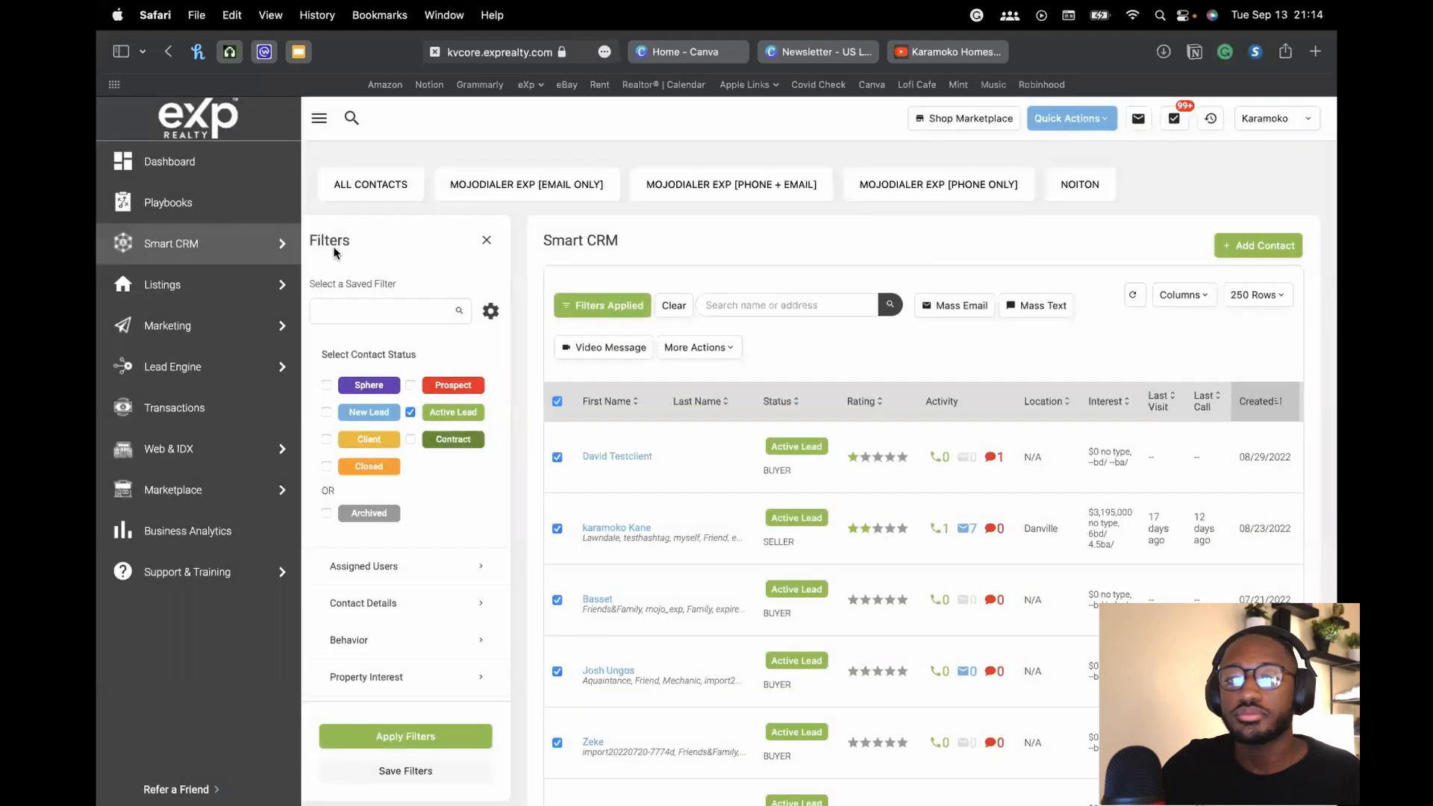
click(167, 330)
scroll(869, 452, down, 5)
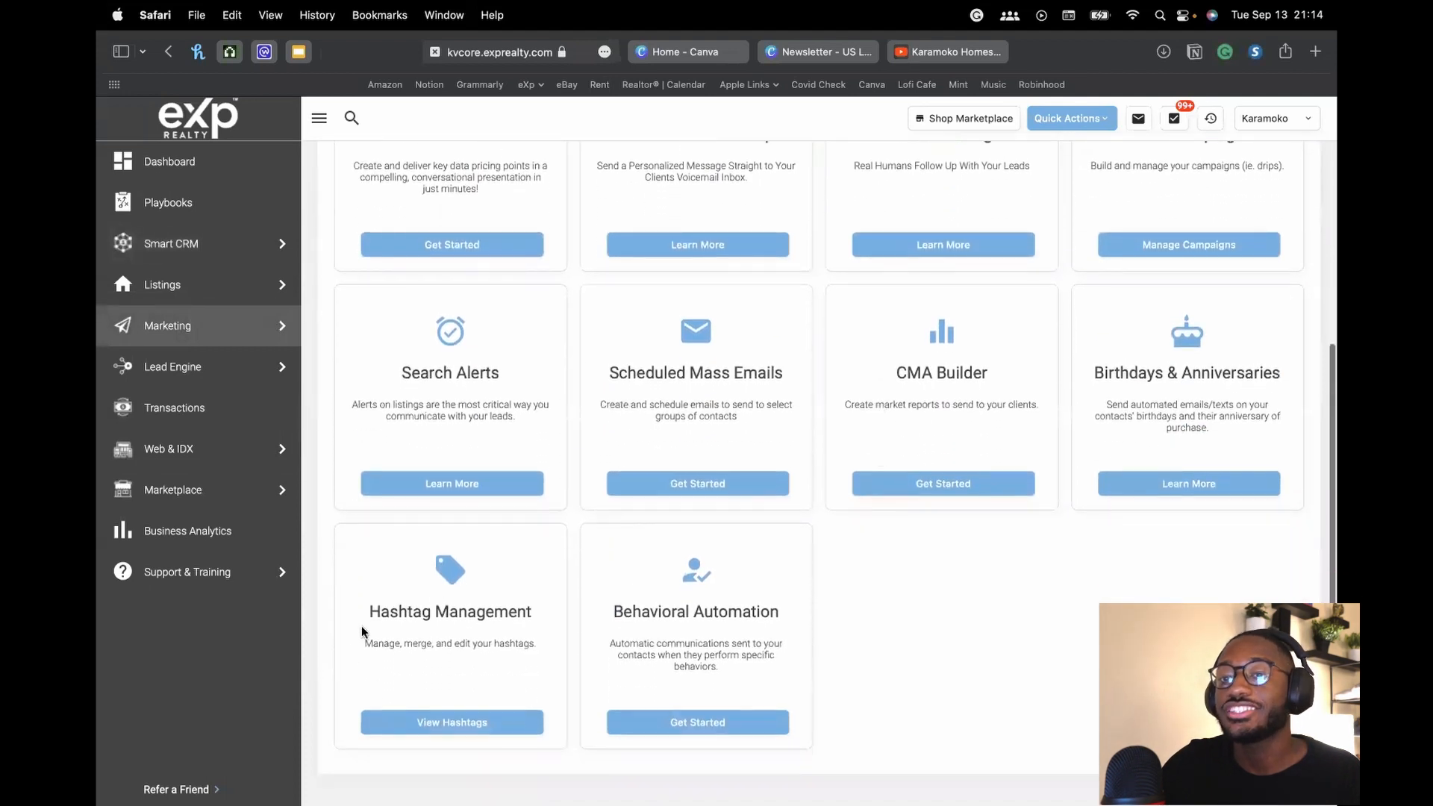
click(444, 723)
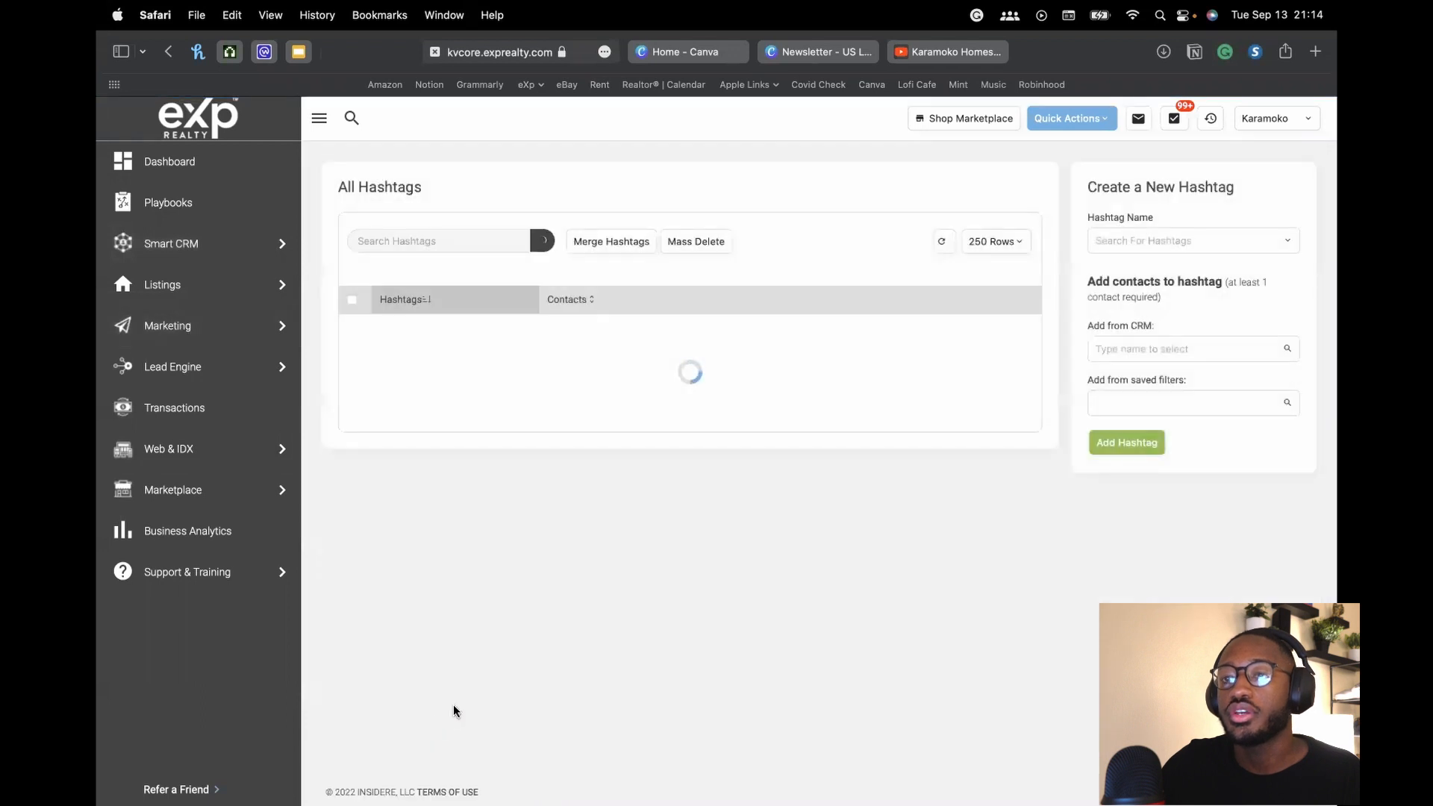
click(436, 254)
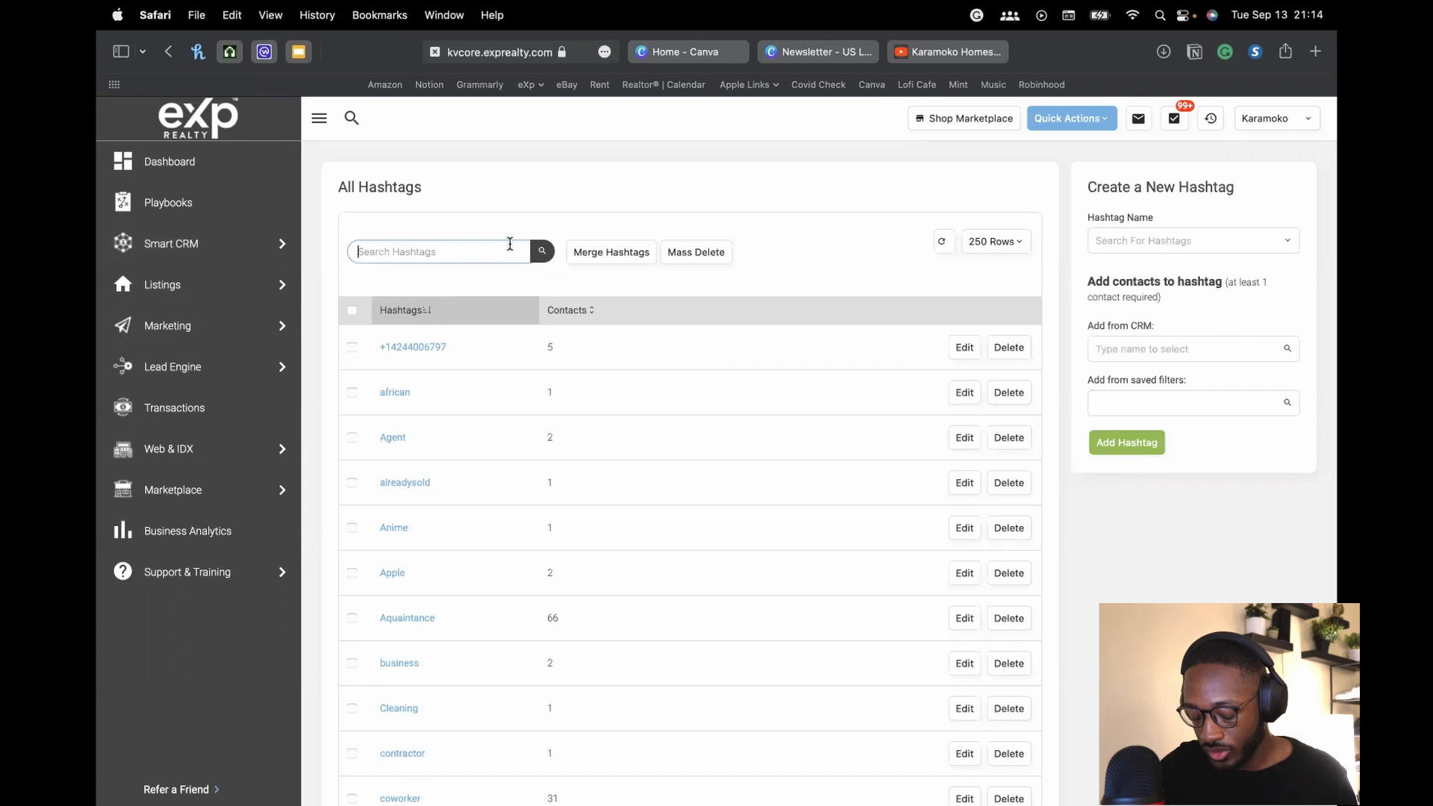
text(expired)
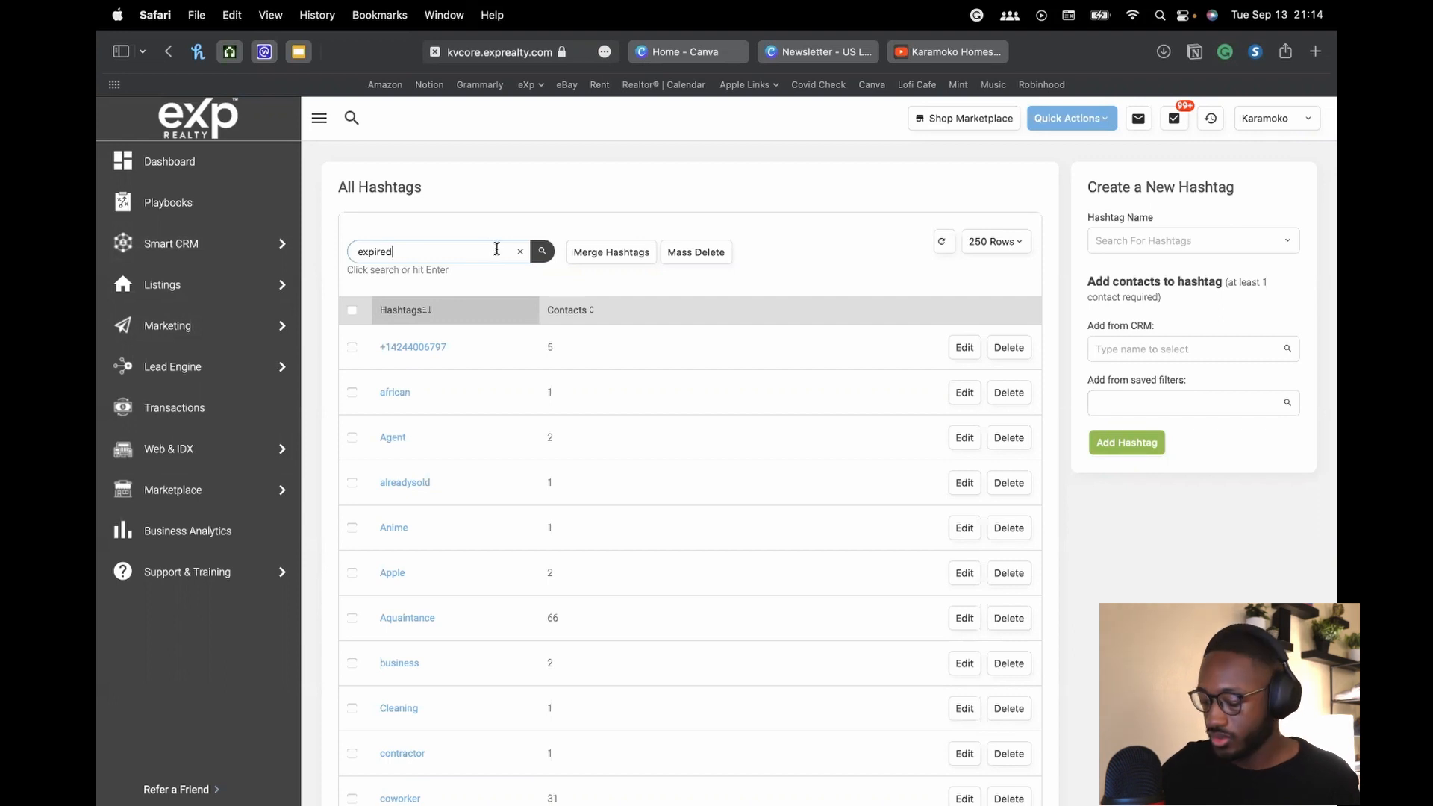
key(Return)
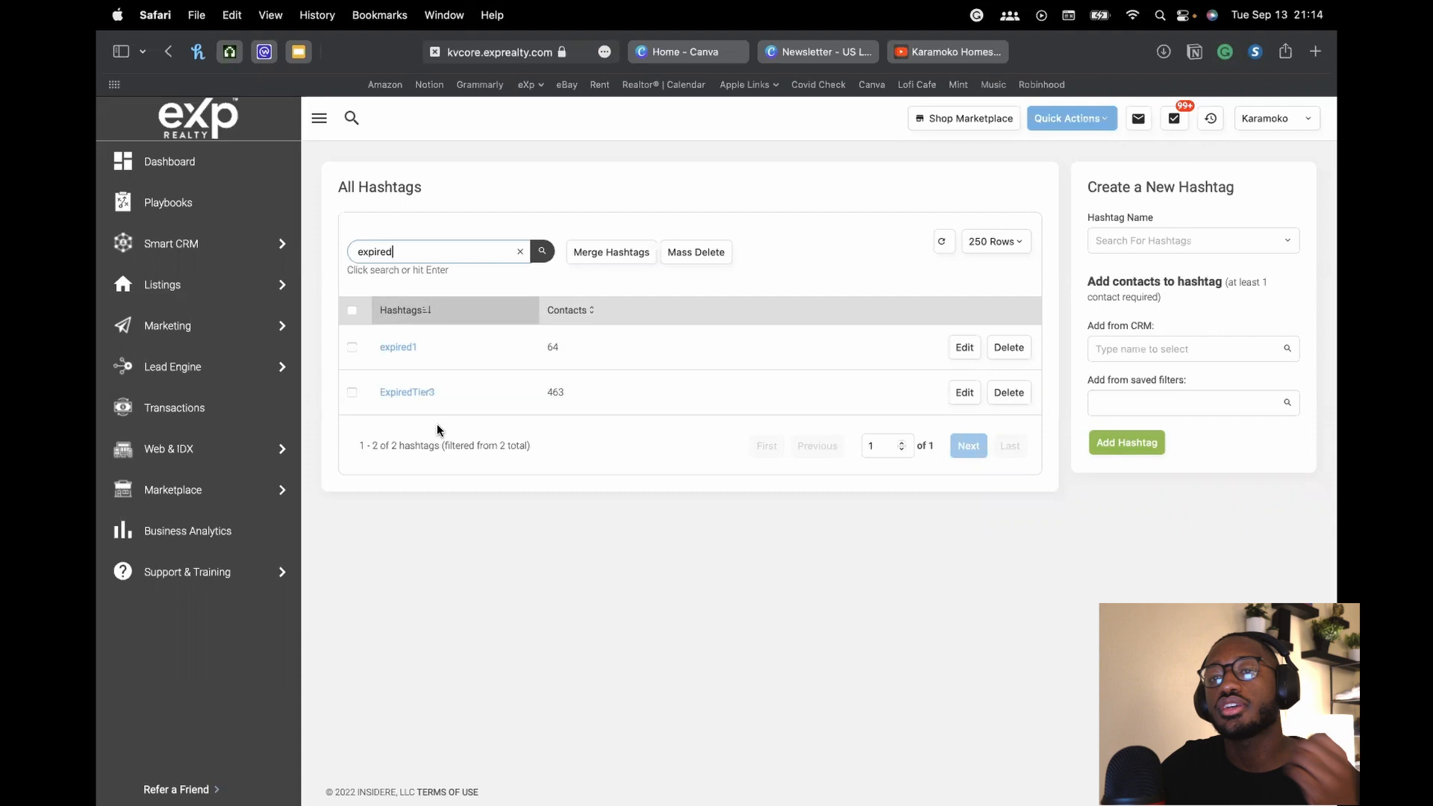
Tick ExpiredTier3, open and cancel its edit view, then go back to Smart CRM contacts
click(351, 393)
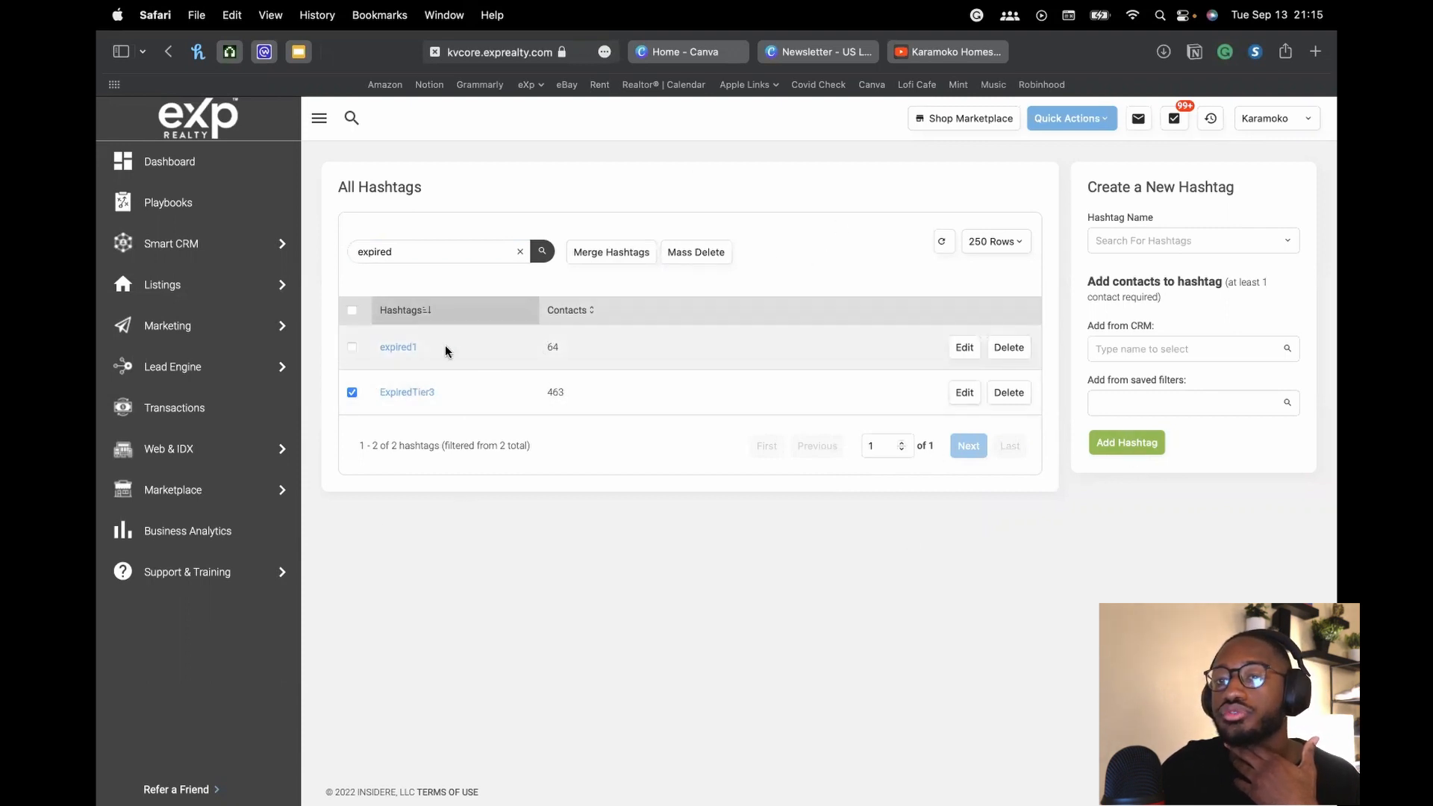
click(965, 393)
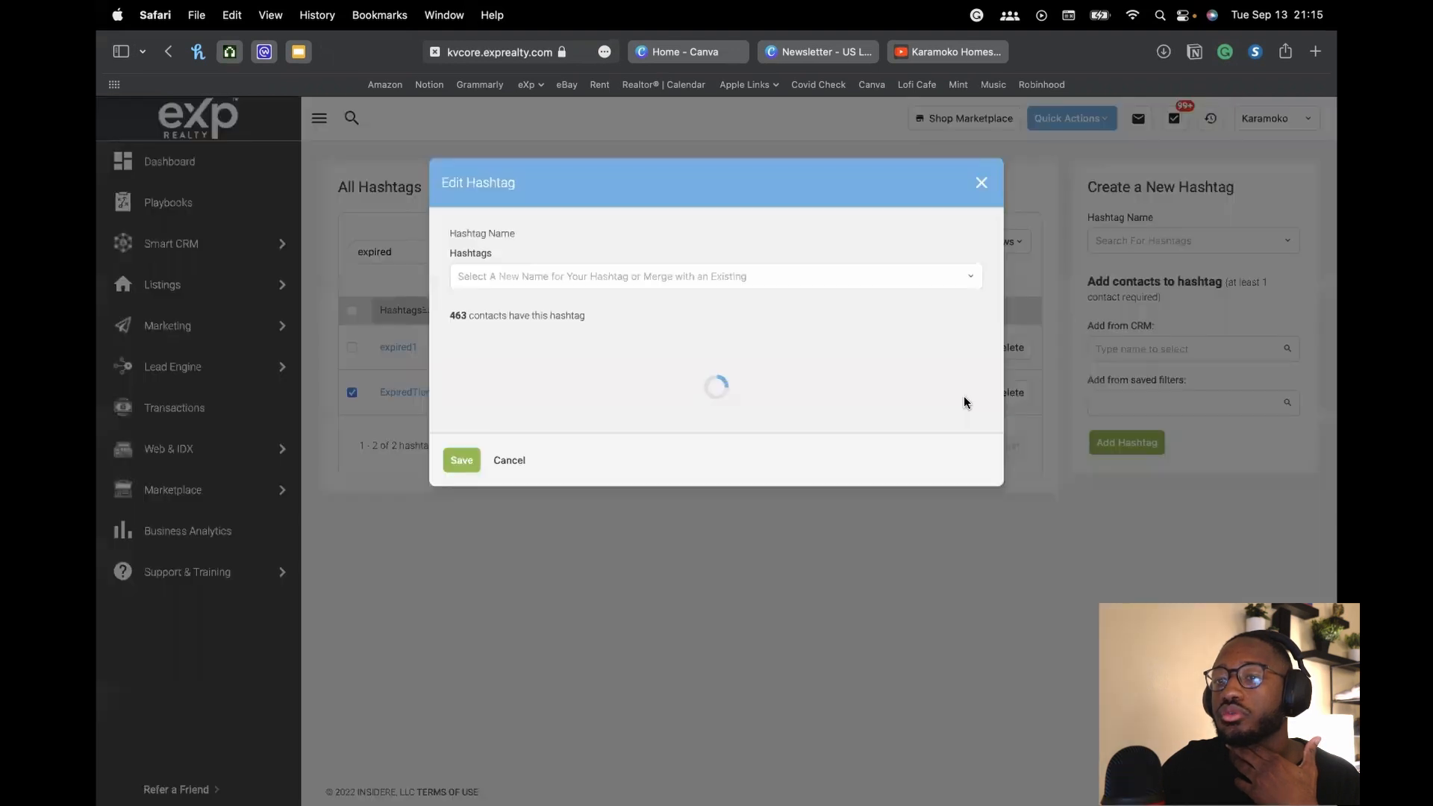
click(511, 279)
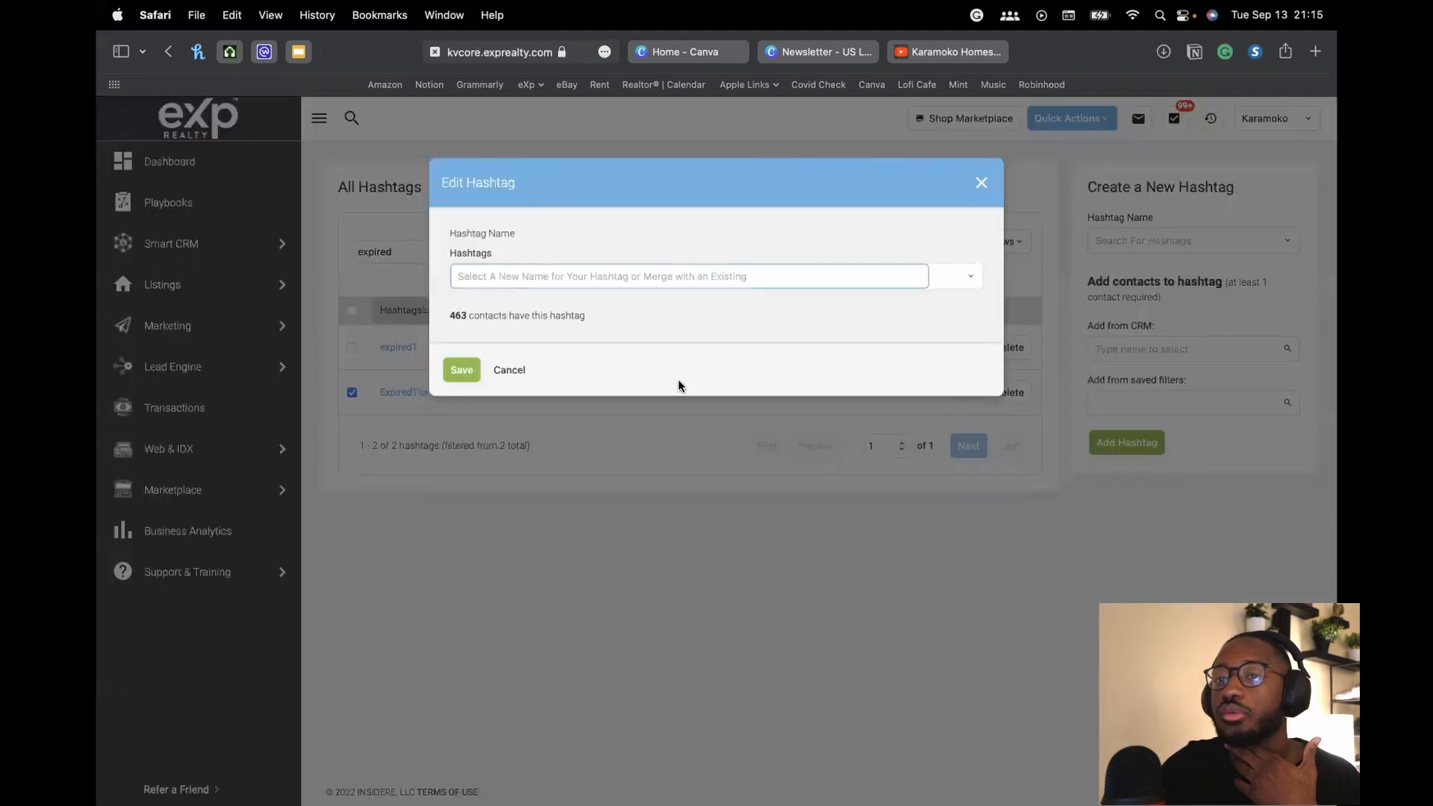
click(519, 372)
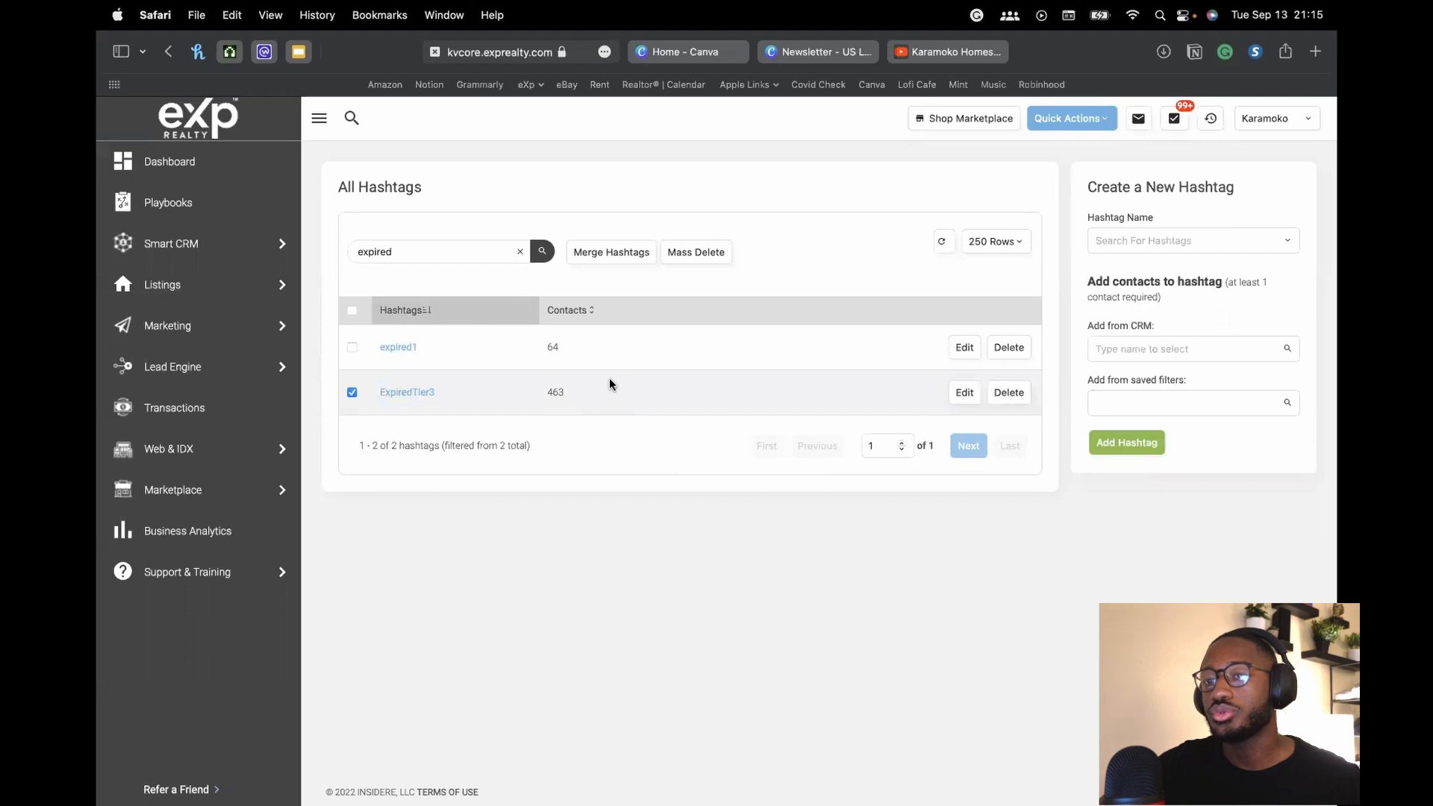
click(227, 257)
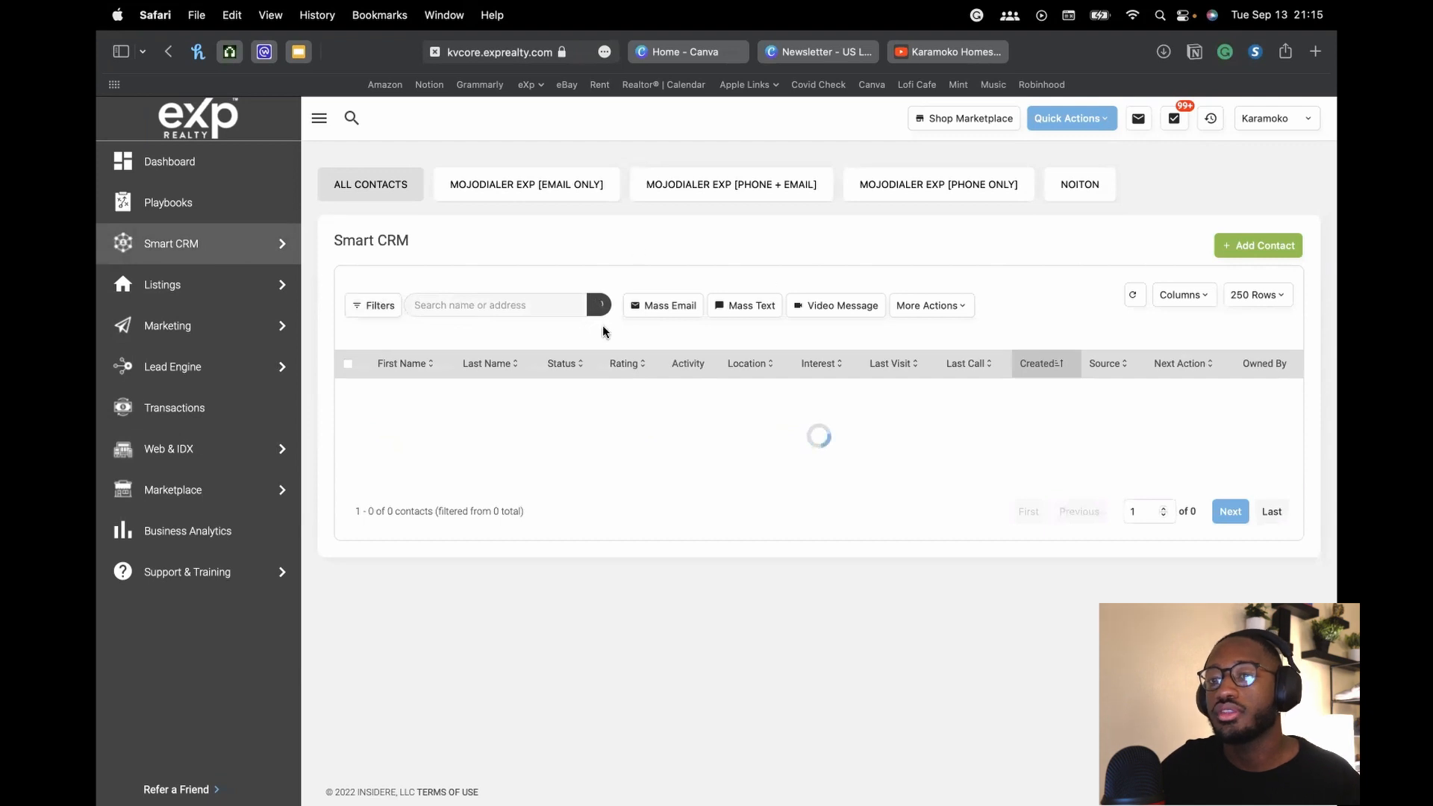
Attempt a mass email with no contacts selected, dismiss the warning, and open Lead Engine
click(657, 306)
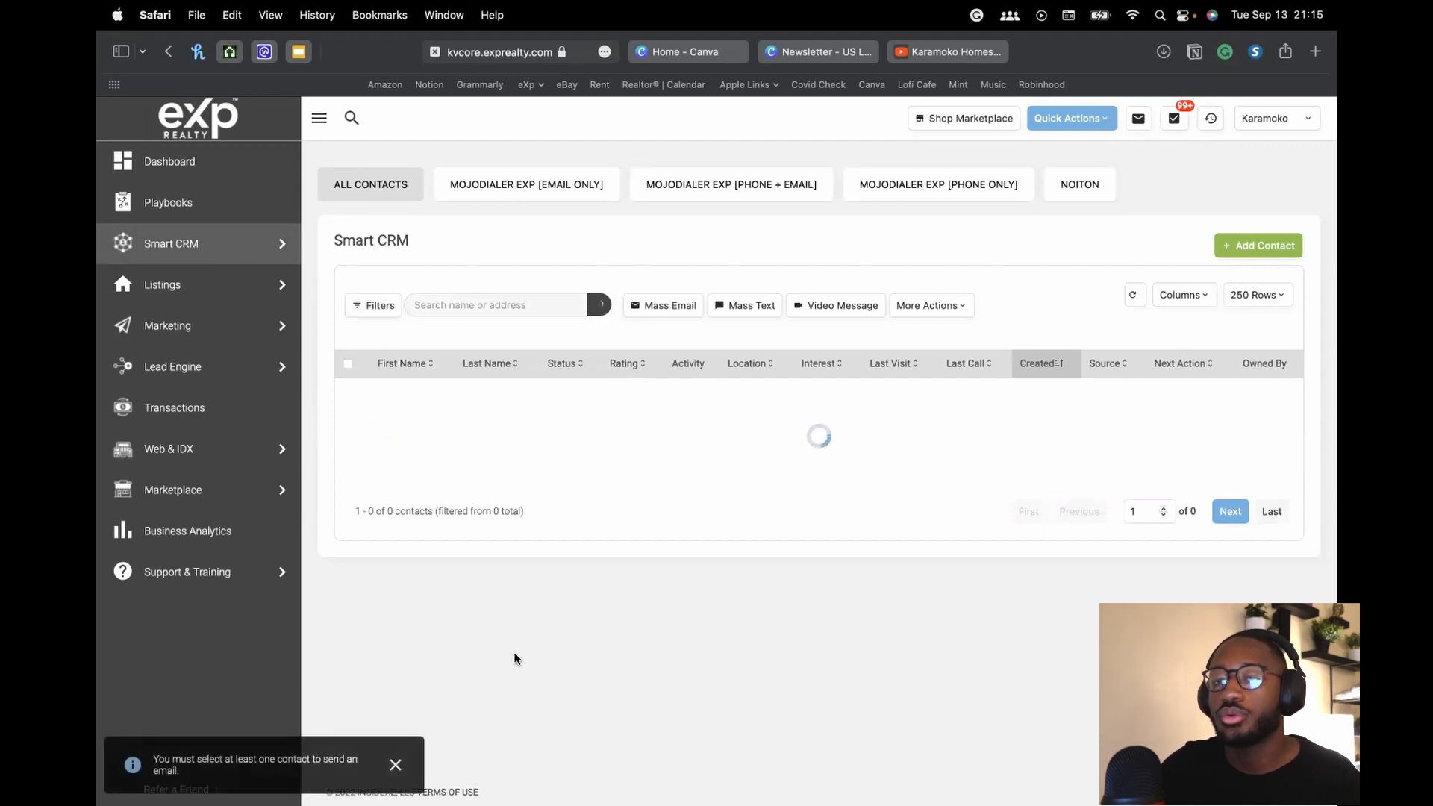
click(394, 769)
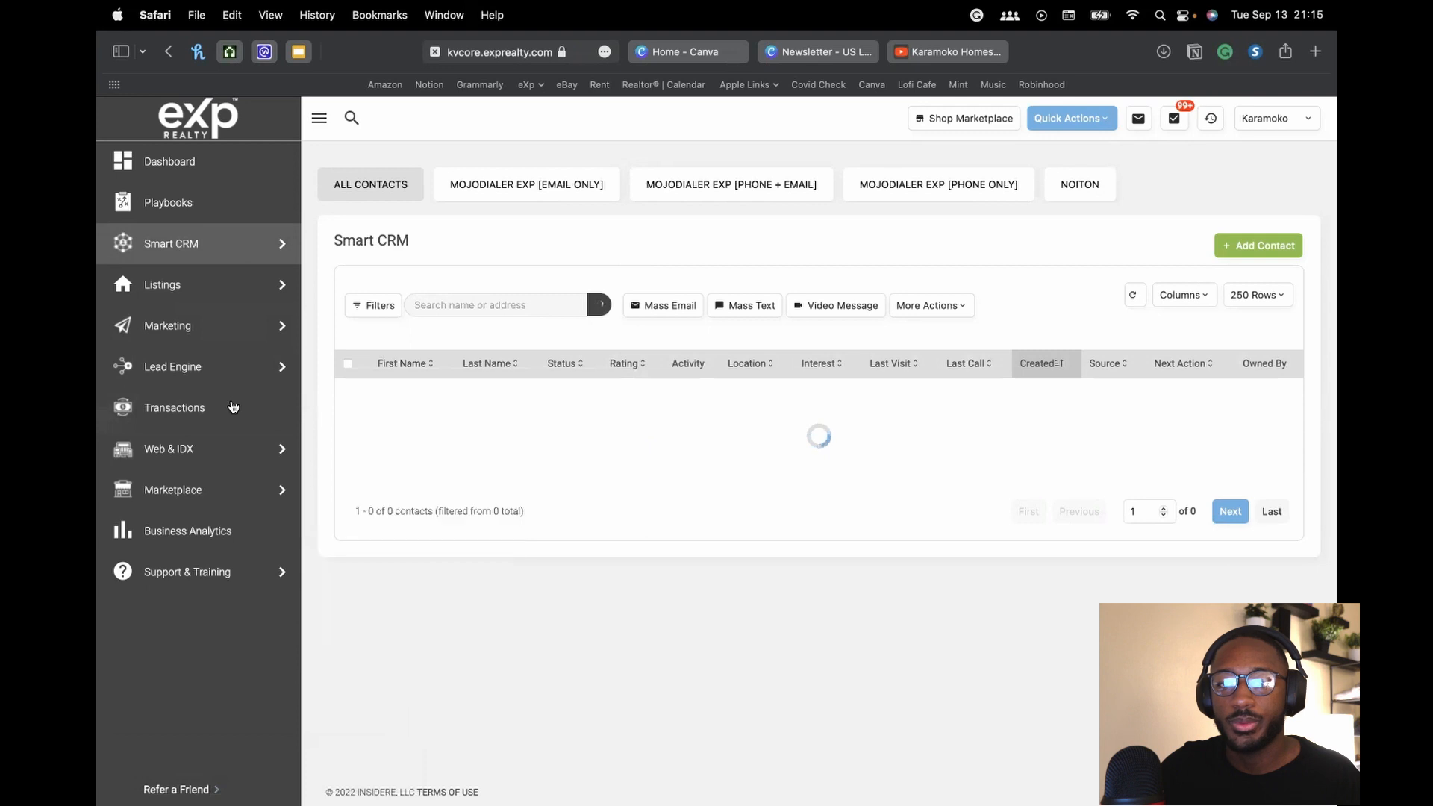
click(218, 369)
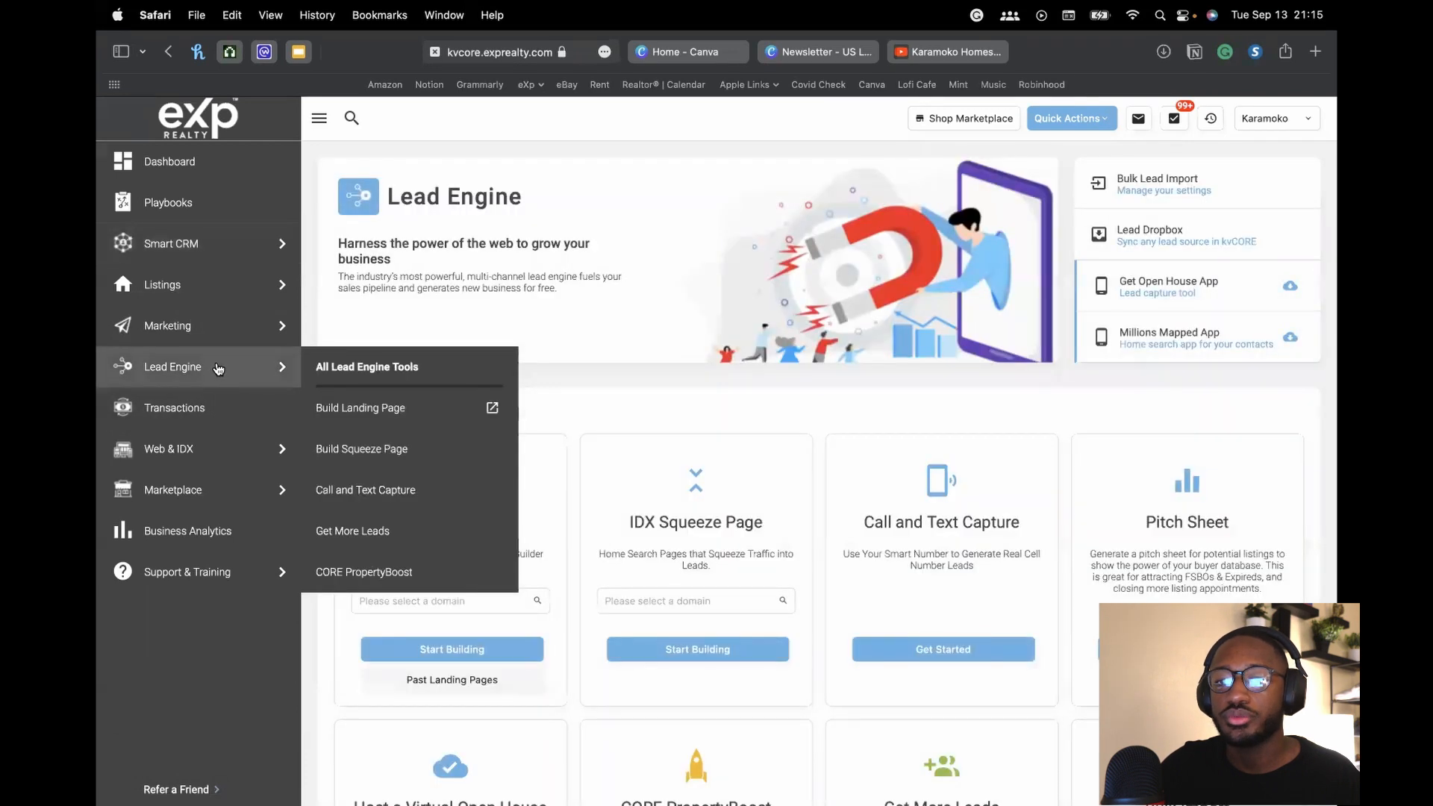
Revisit Marketing's Hashtag Management, return to the dashboard, and switch to Canva's home page
mouse_move(195, 289)
click(186, 328)
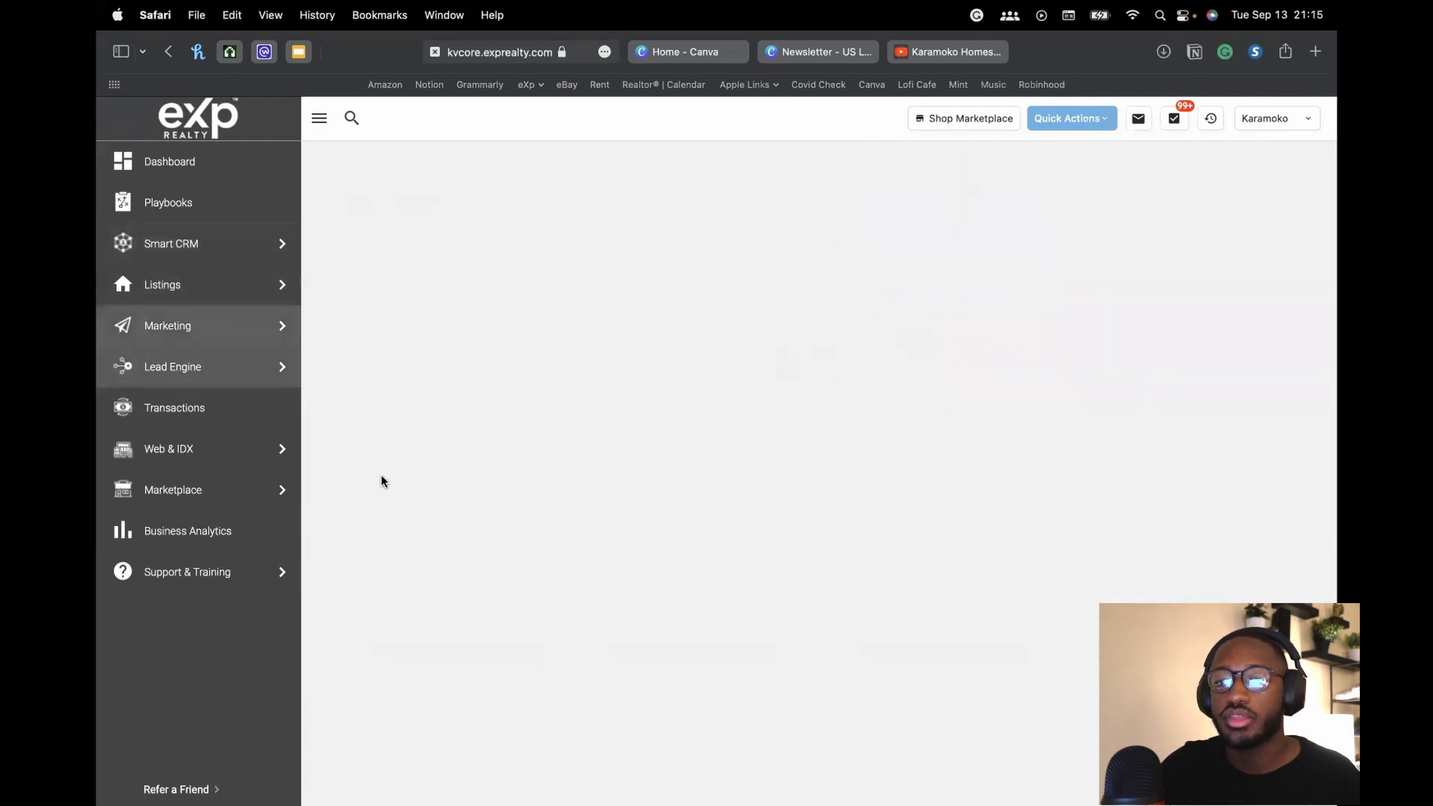
mouse_move(187, 334)
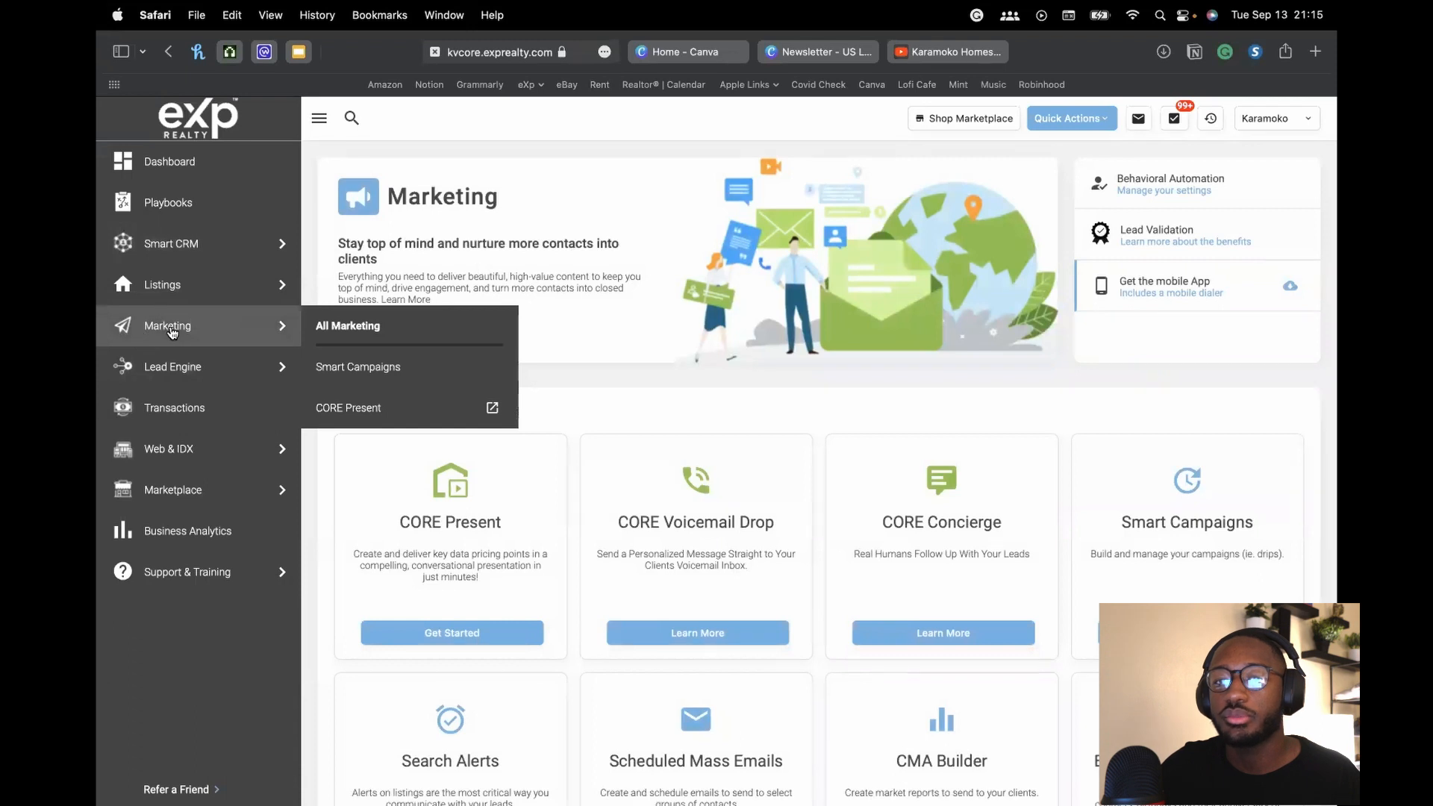
scroll(806, 503, down, 5)
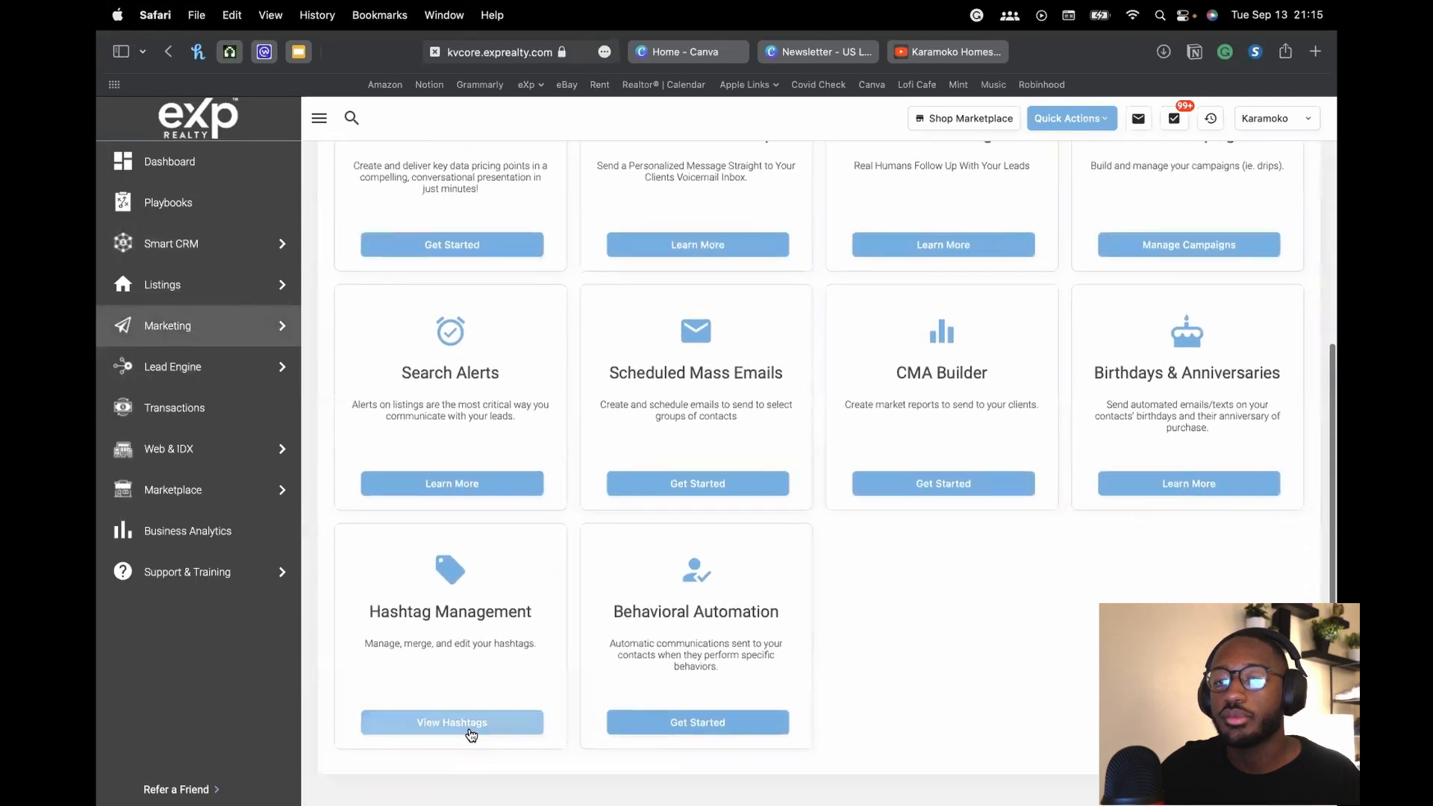
click(471, 728)
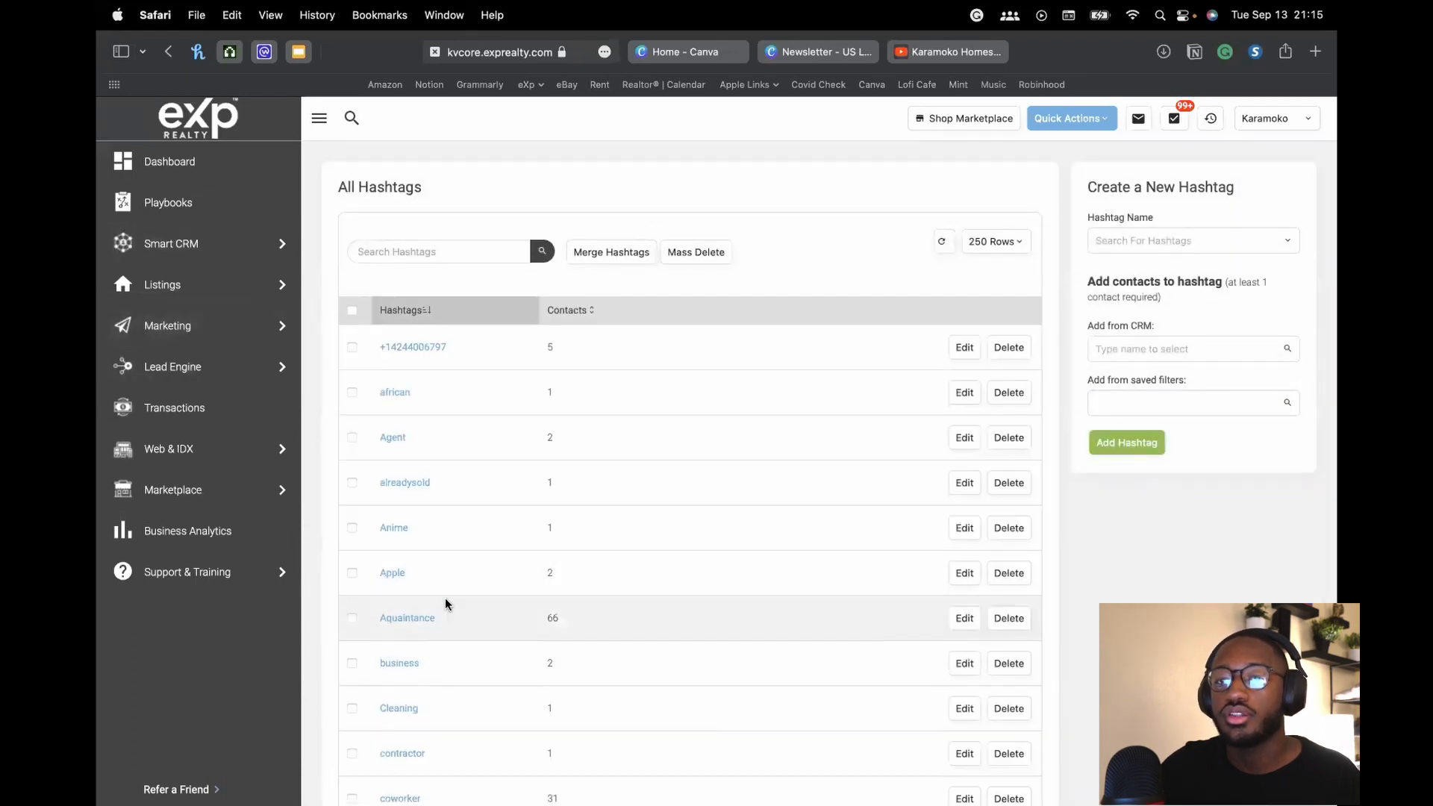
scroll(445, 599, down, 8)
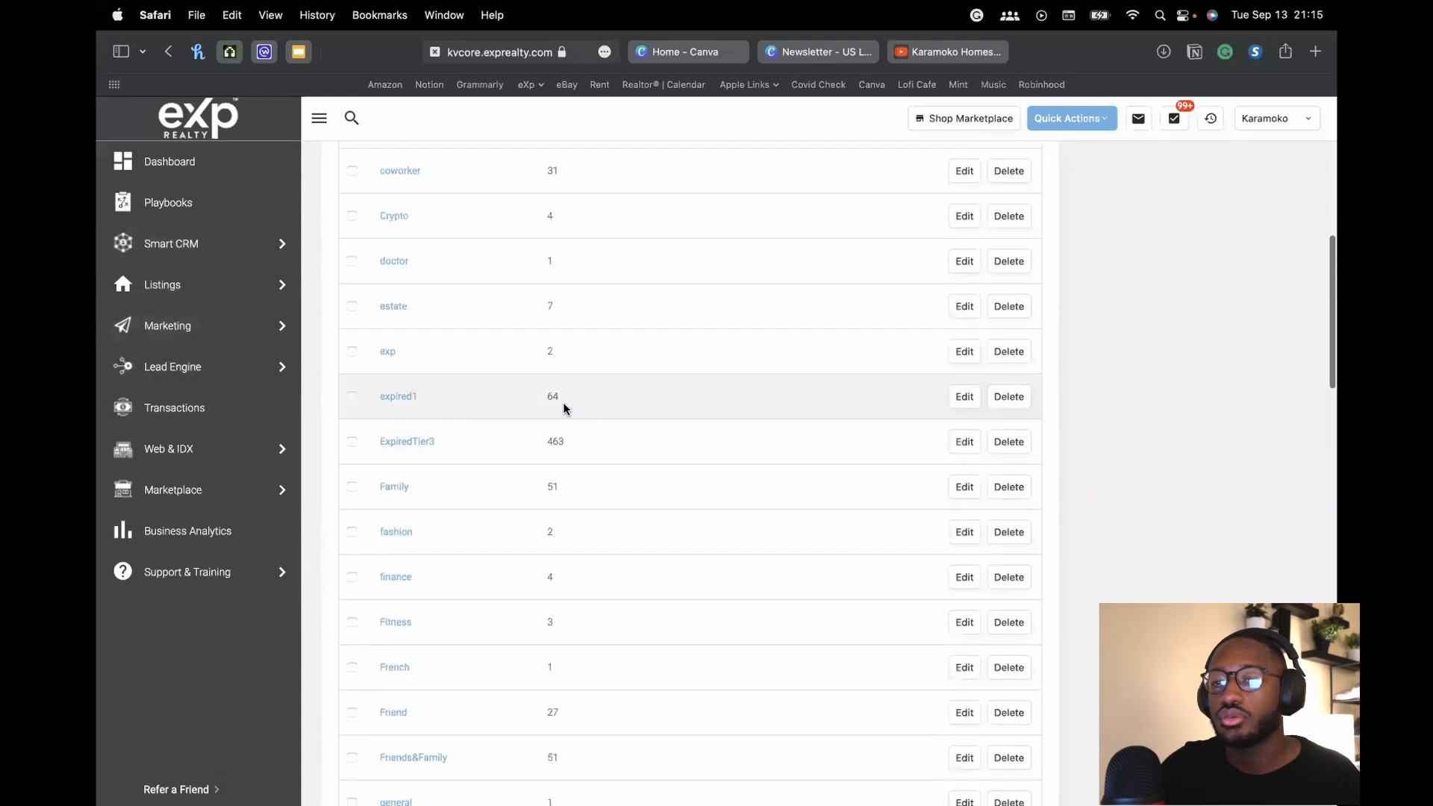
scroll(666, 517, down, 3)
scroll(745, 506, down, 6)
scroll(744, 509, up, 18)
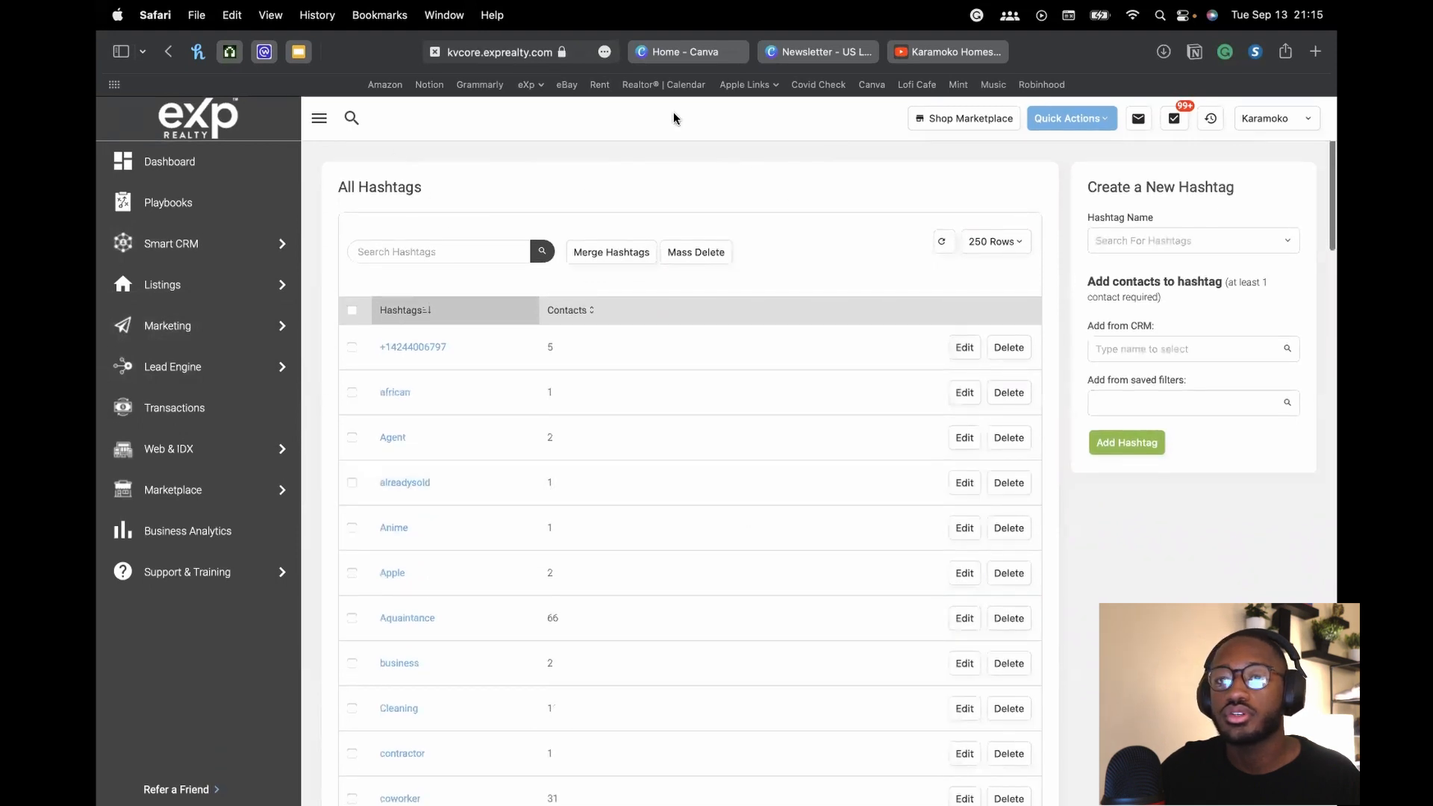
click(183, 174)
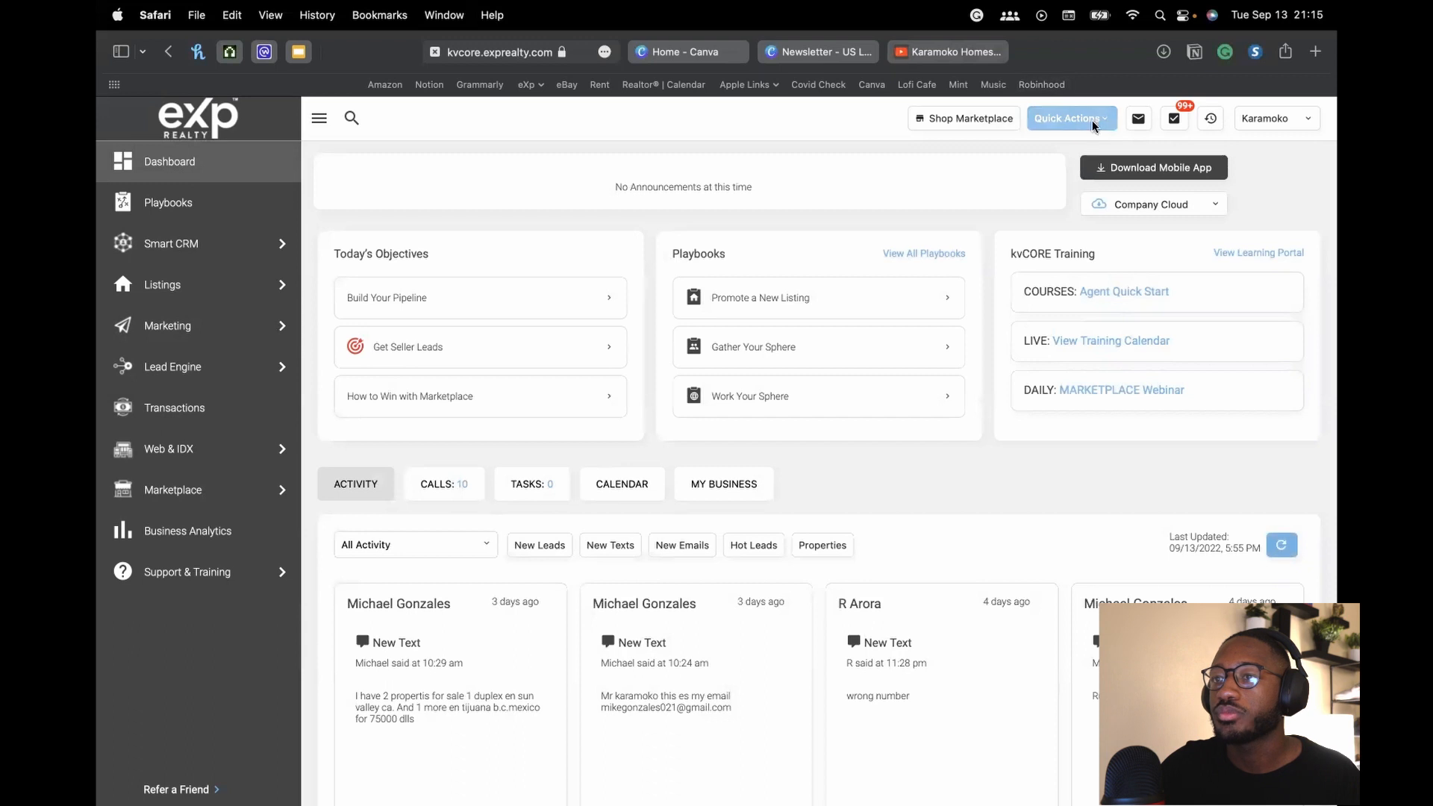
click(685, 52)
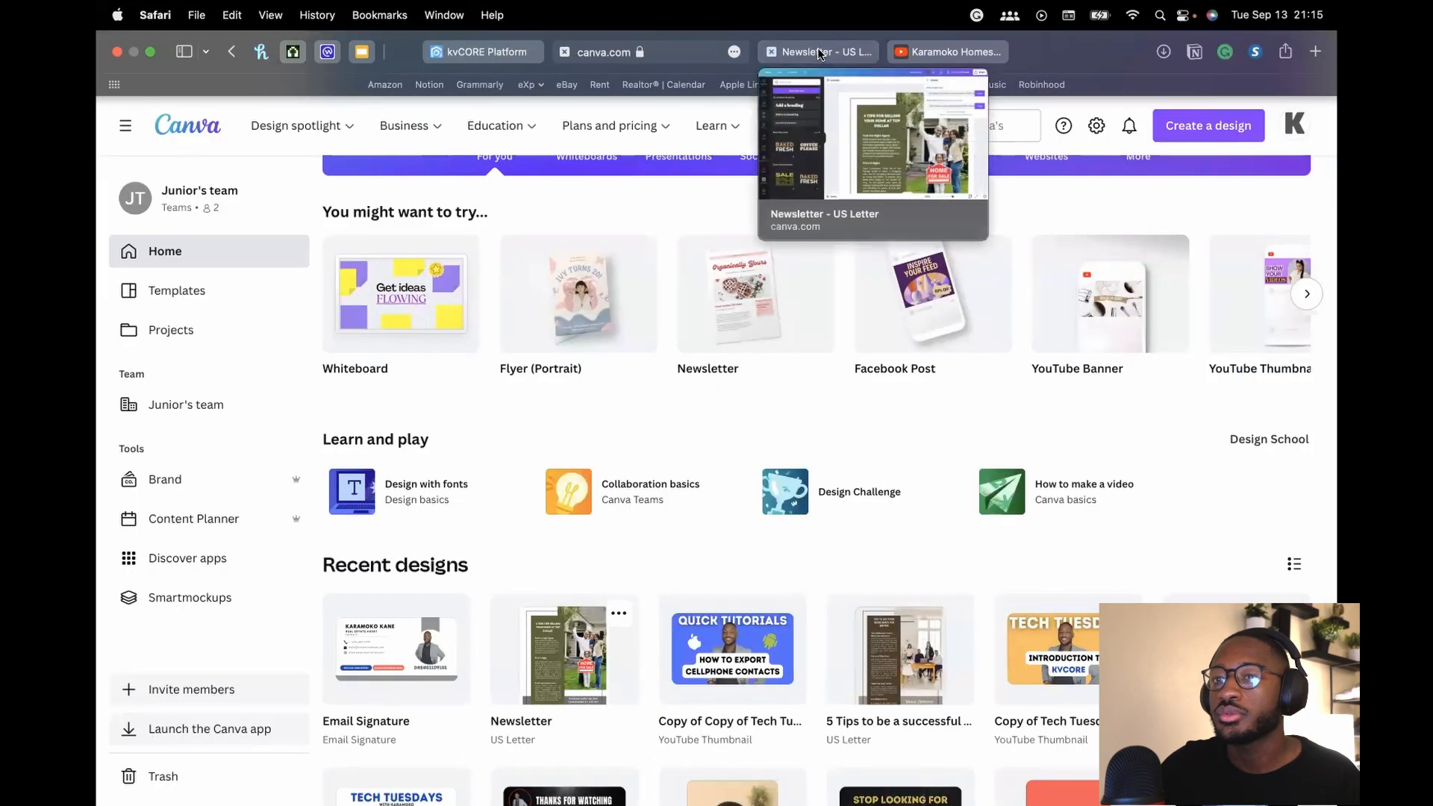
Cycle through the Newsletter, YouTube and kvCORE tabs, ending on the newsletter's Embed panel
click(821, 51)
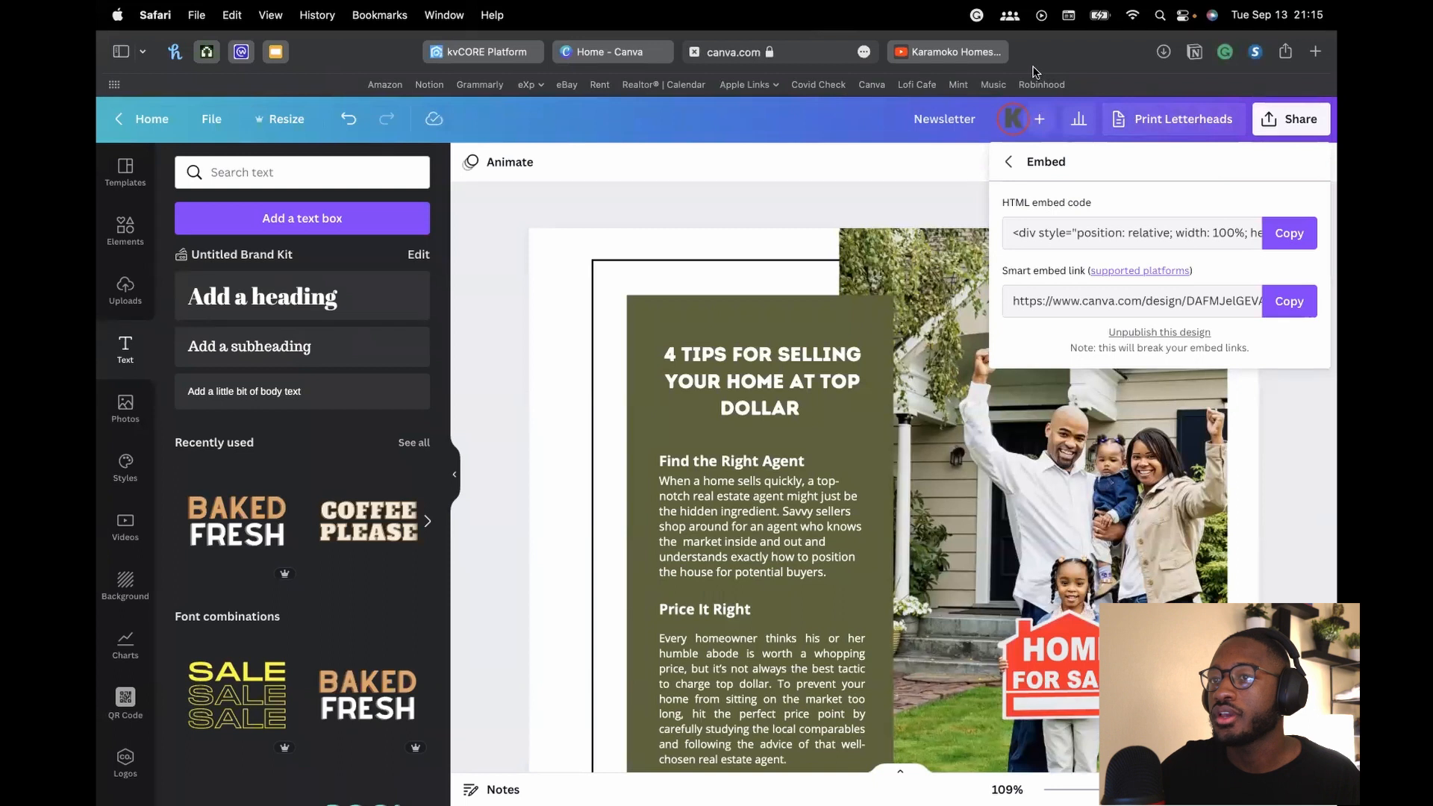
click(937, 52)
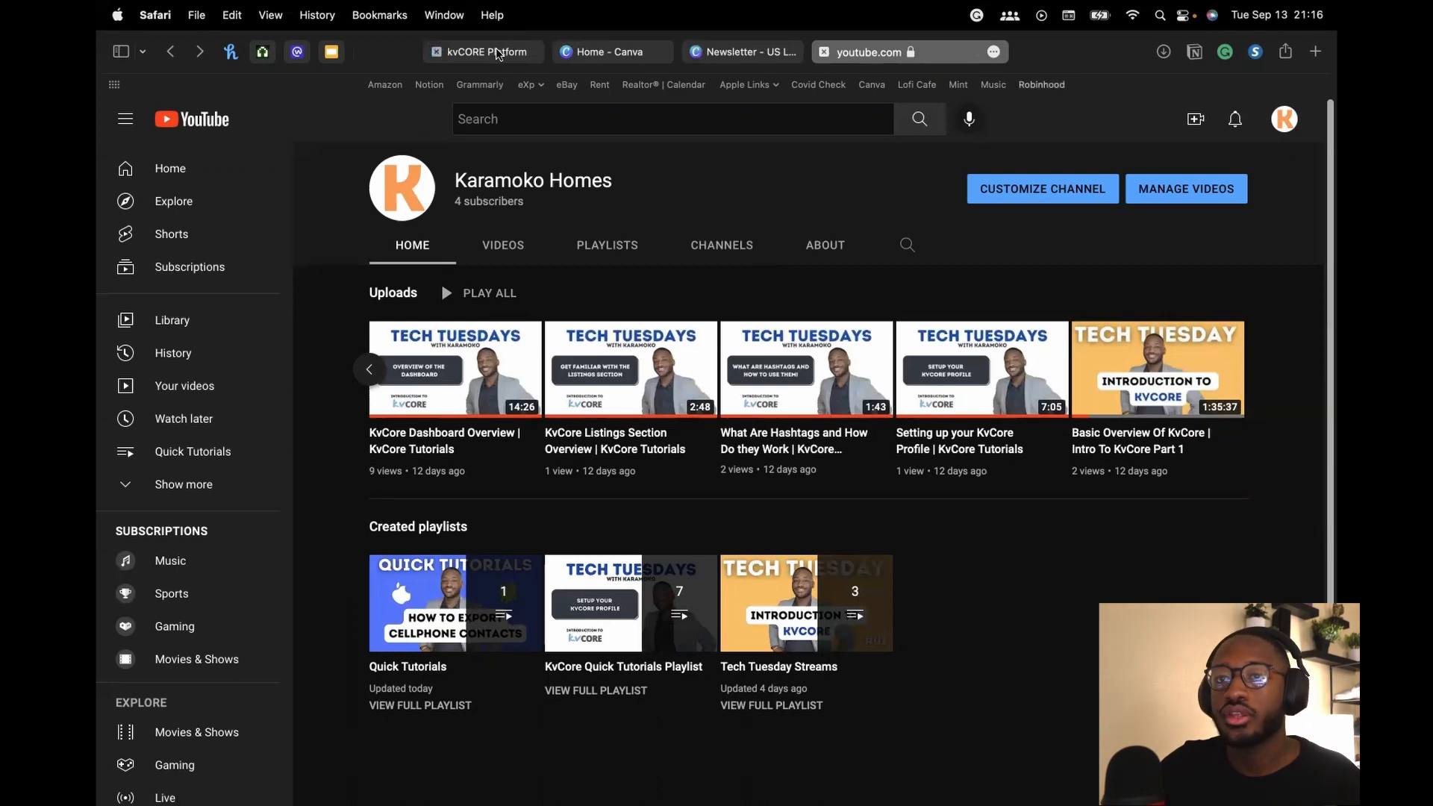
click(518, 54)
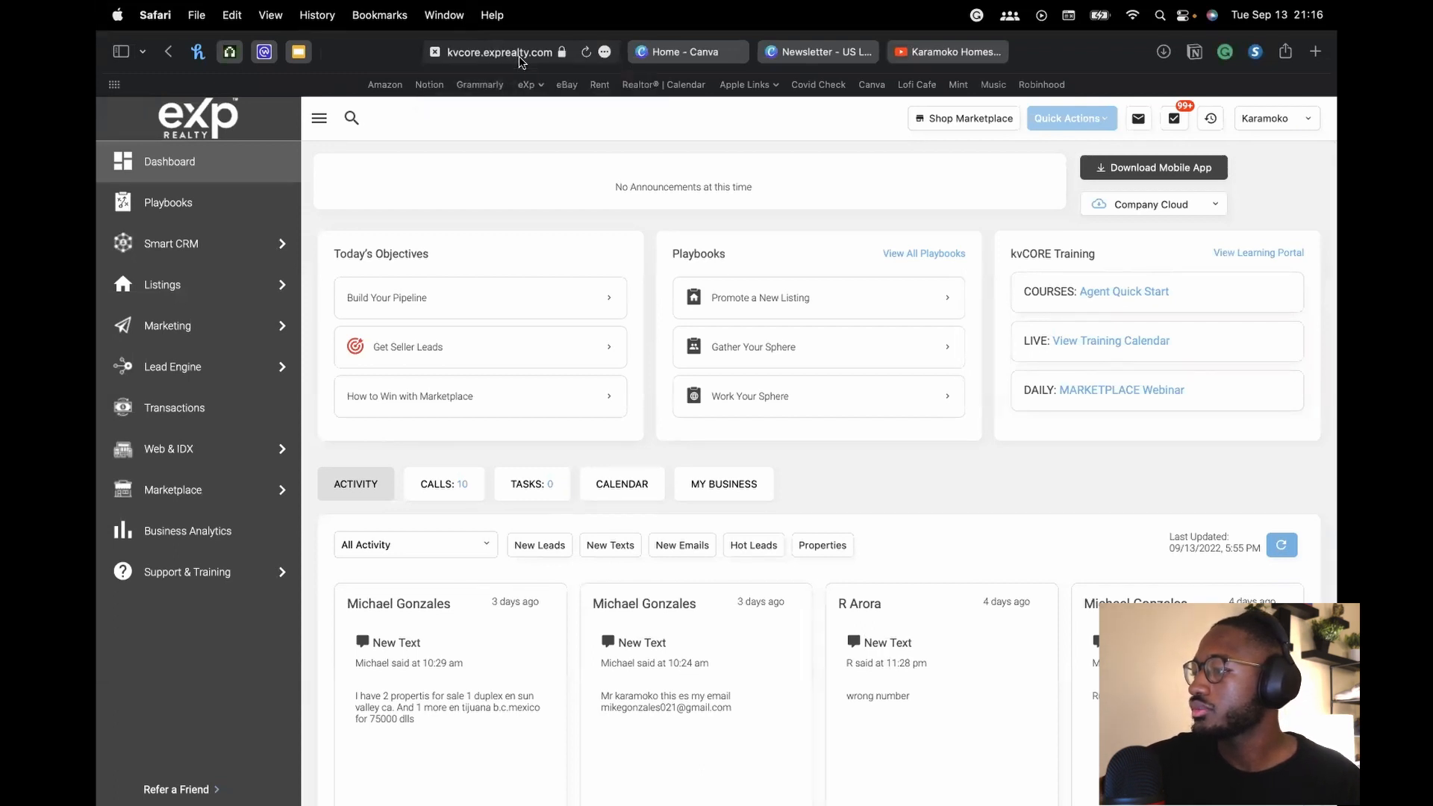
click(821, 52)
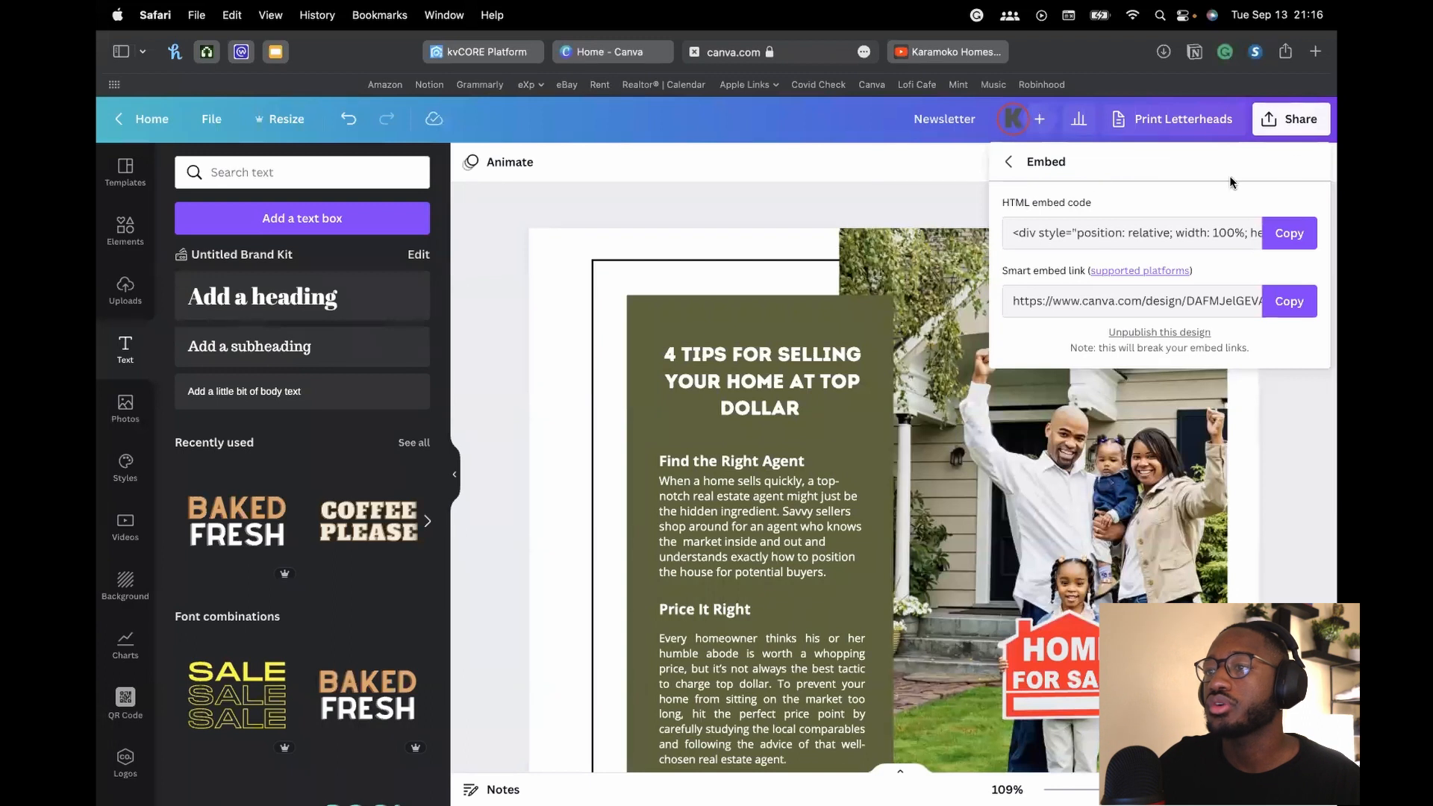
Close the embed and sharing options and add a new blank page to the newsletter
click(1008, 164)
click(956, 187)
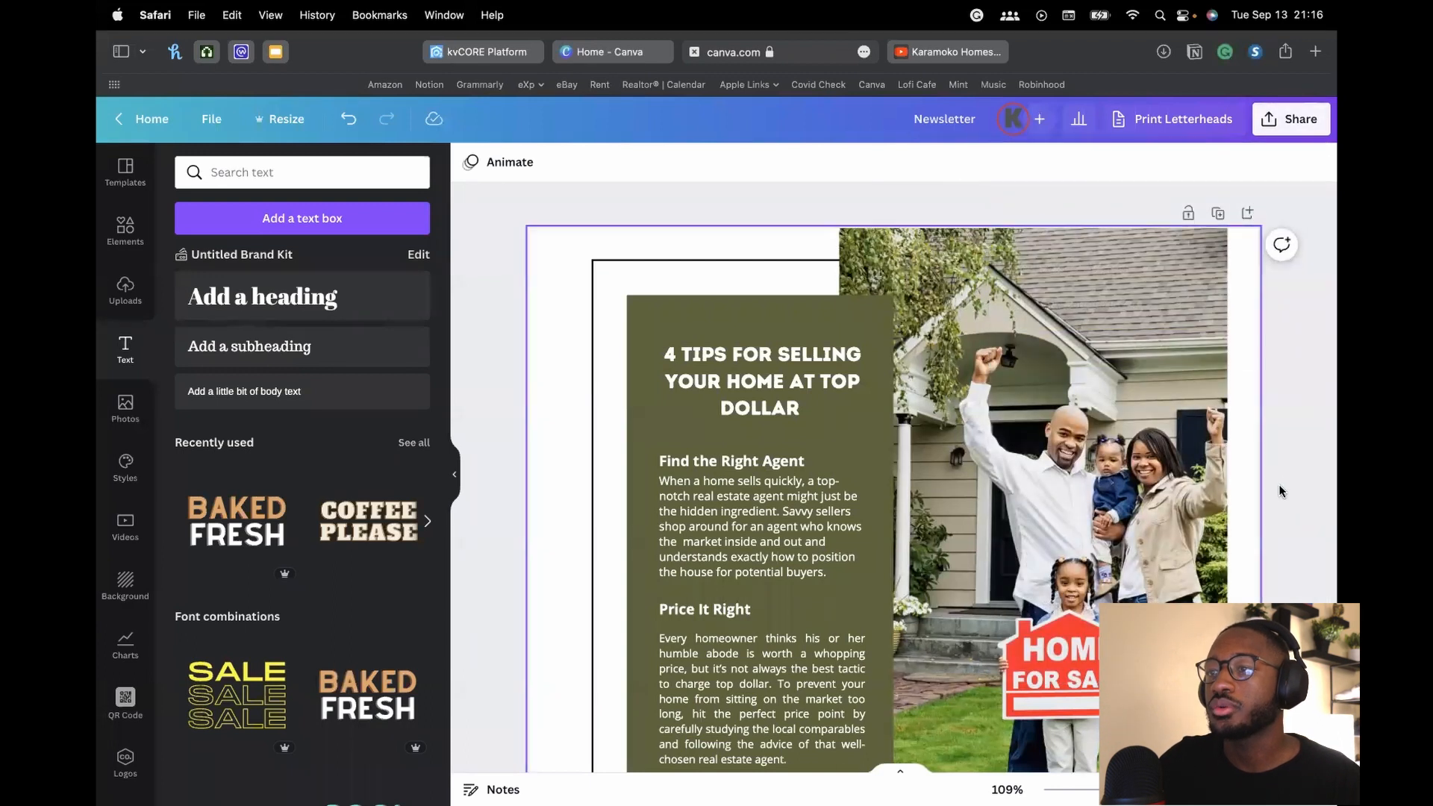
scroll(1281, 476, down, 4)
scroll(1281, 477, down, 3)
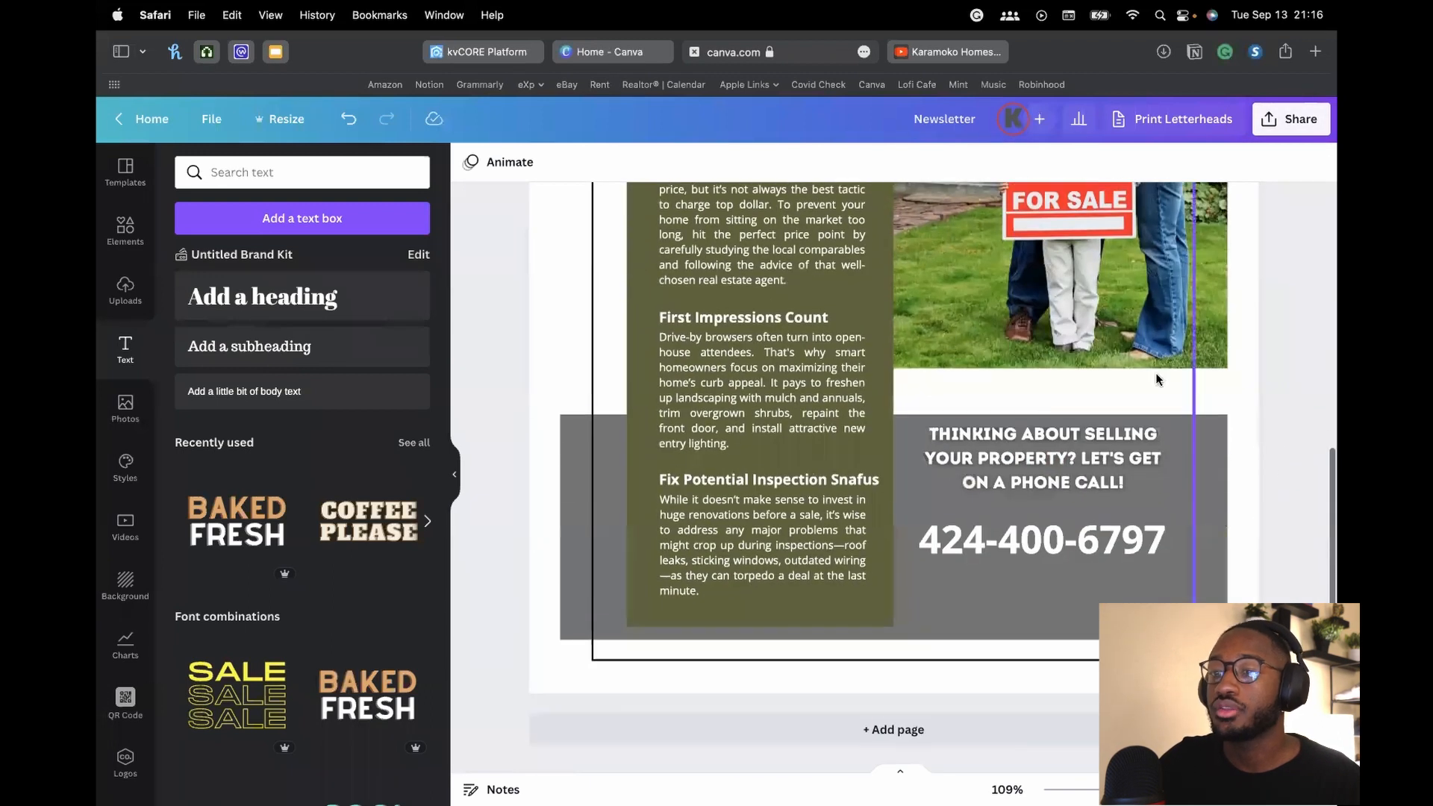
click(858, 730)
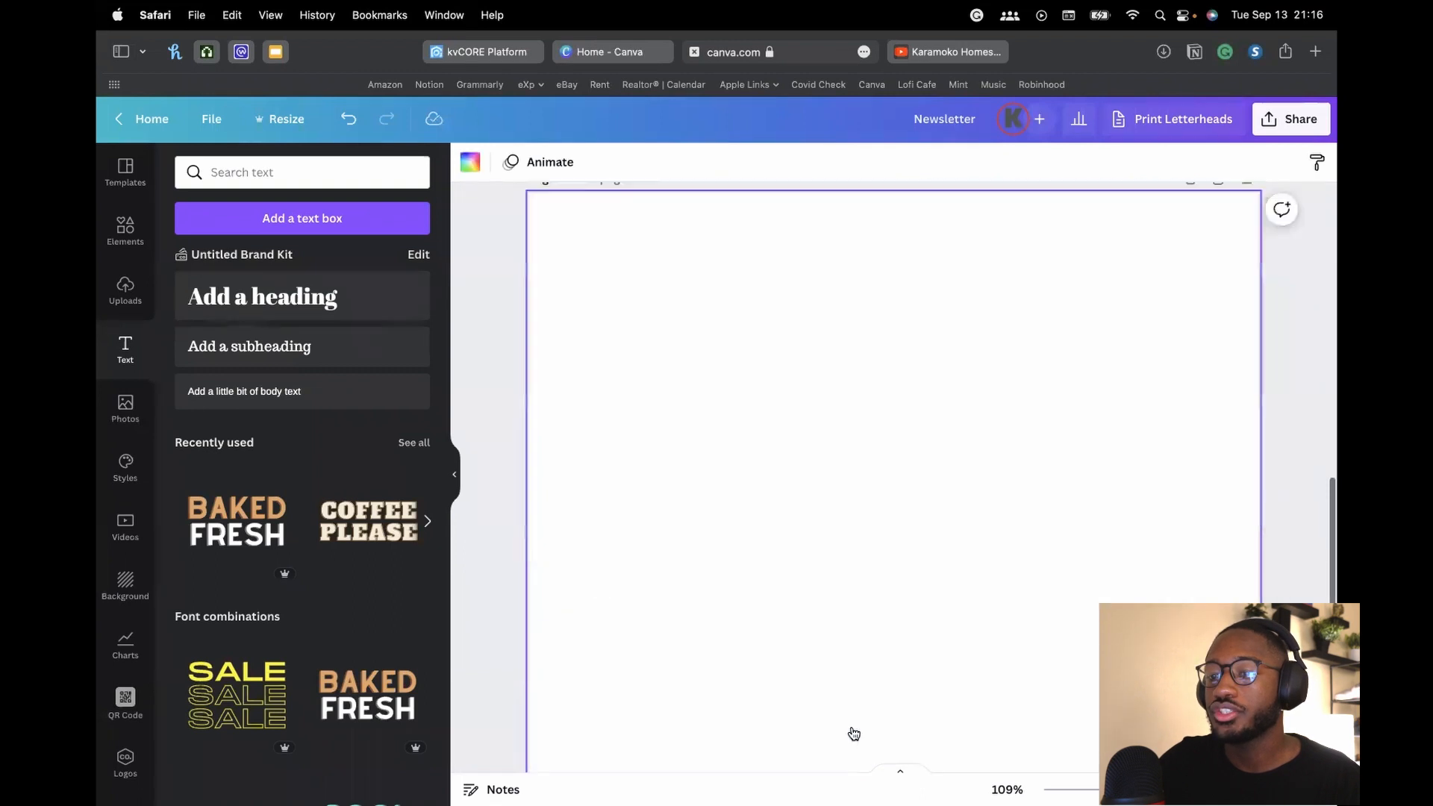
Generate a QR code for the agent's website address and place it on the blank page
scroll(135, 601, down, 1)
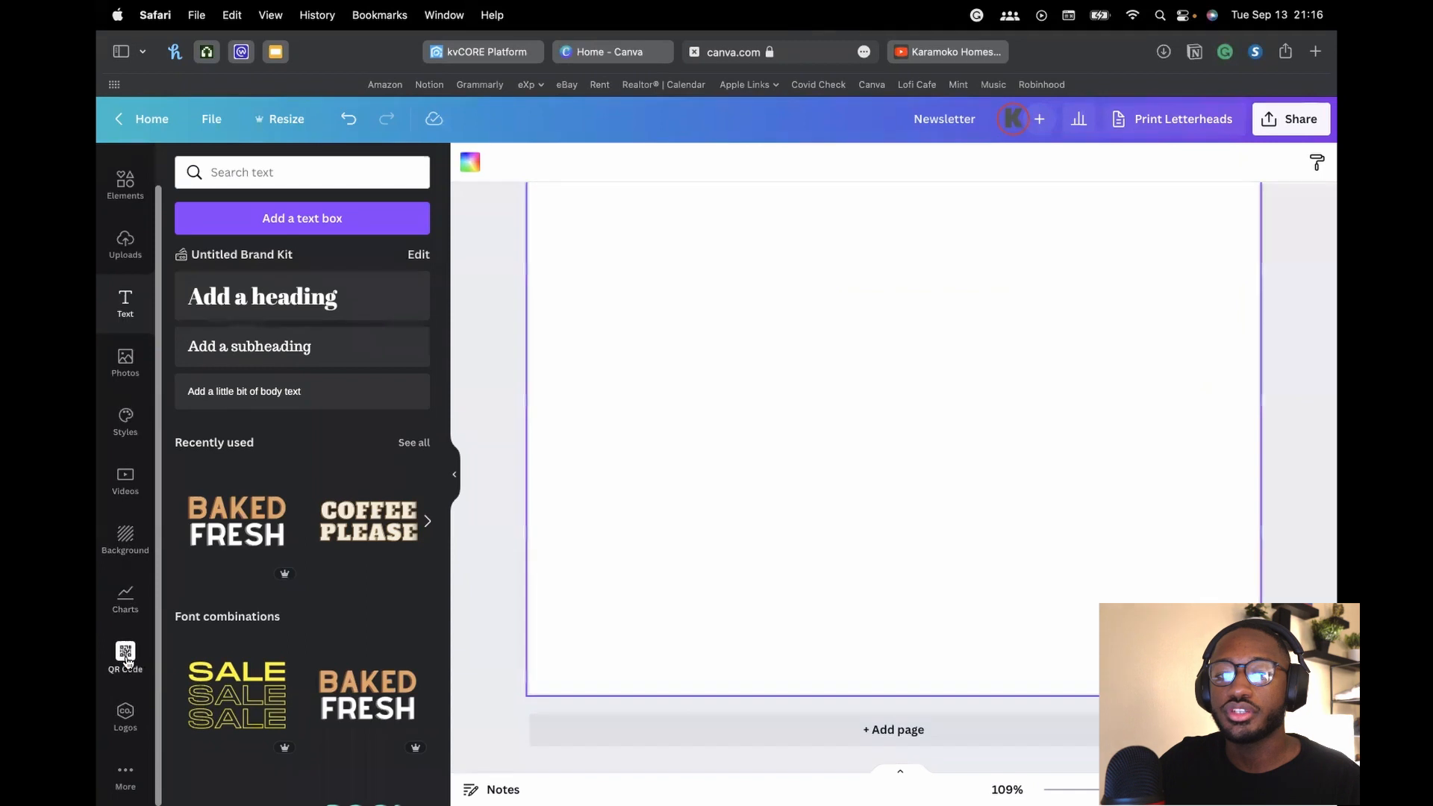
click(127, 657)
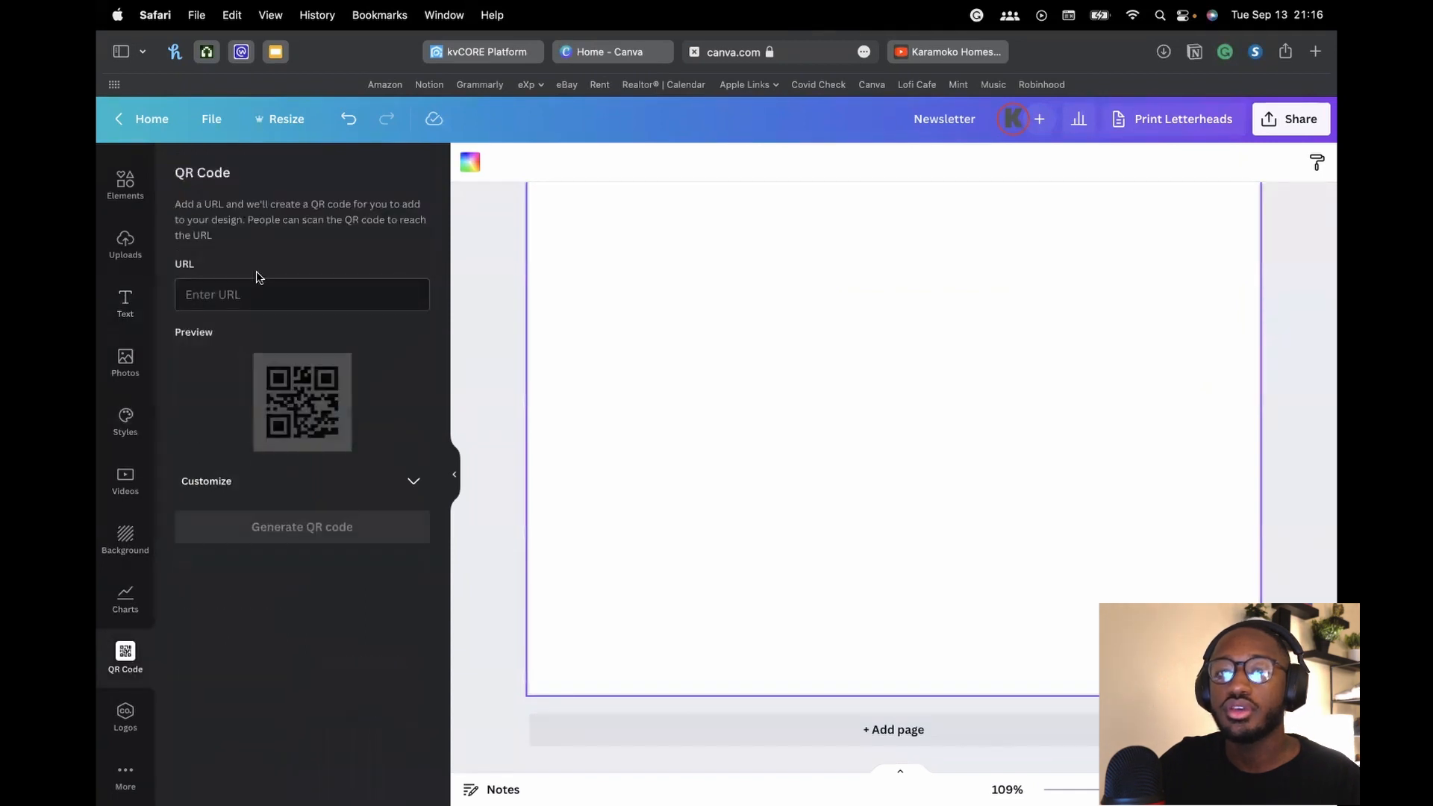
click(265, 296)
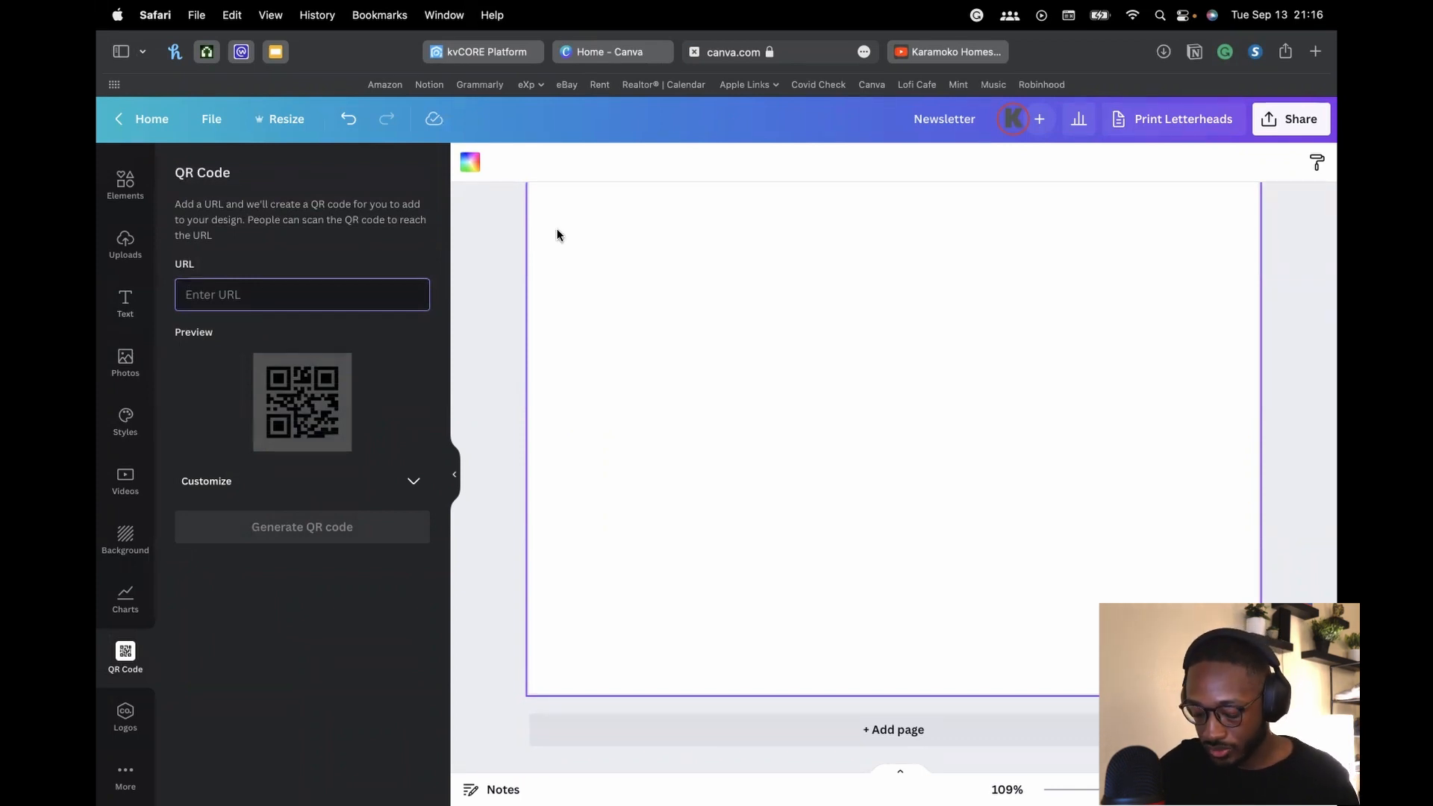
text(karamokokane)
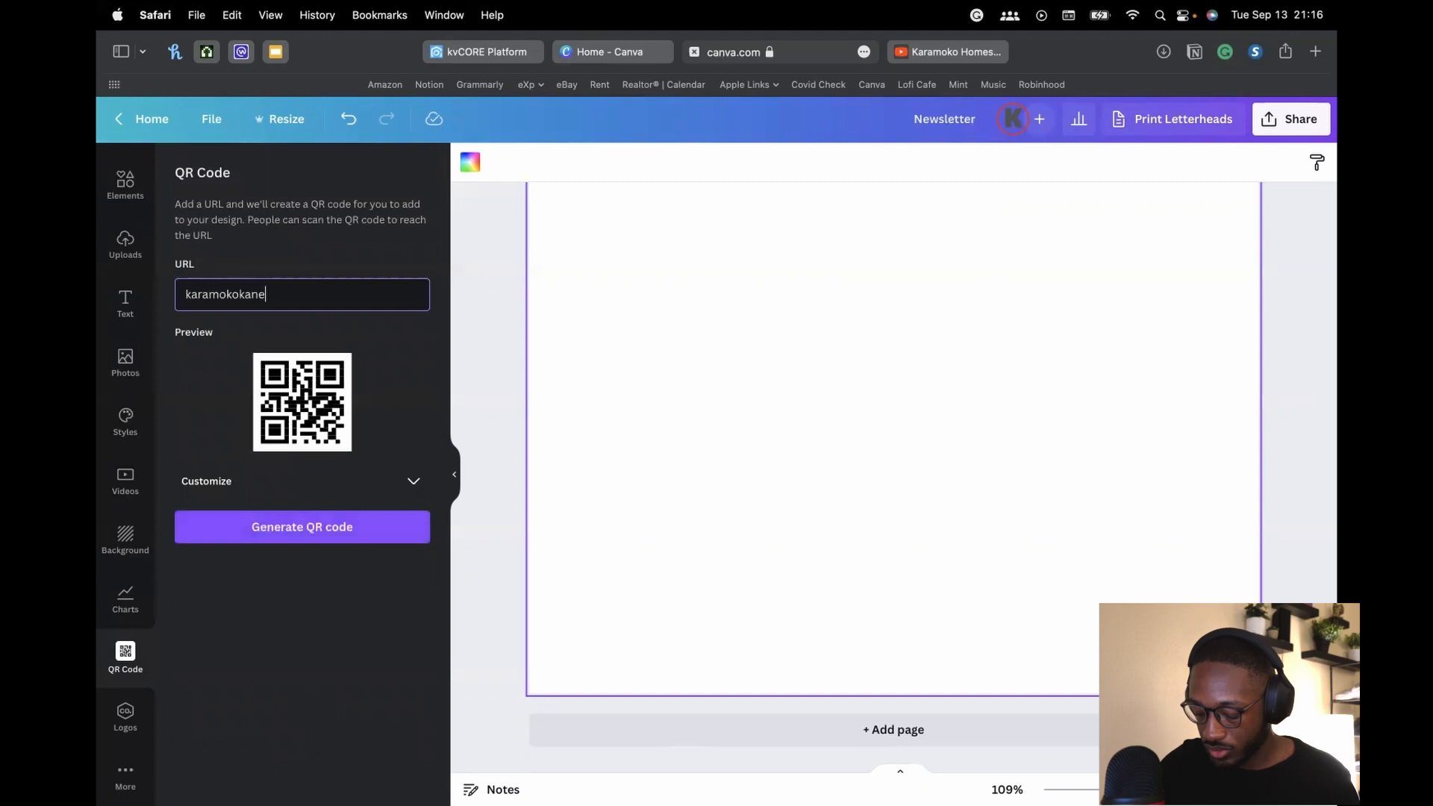
text(.com)
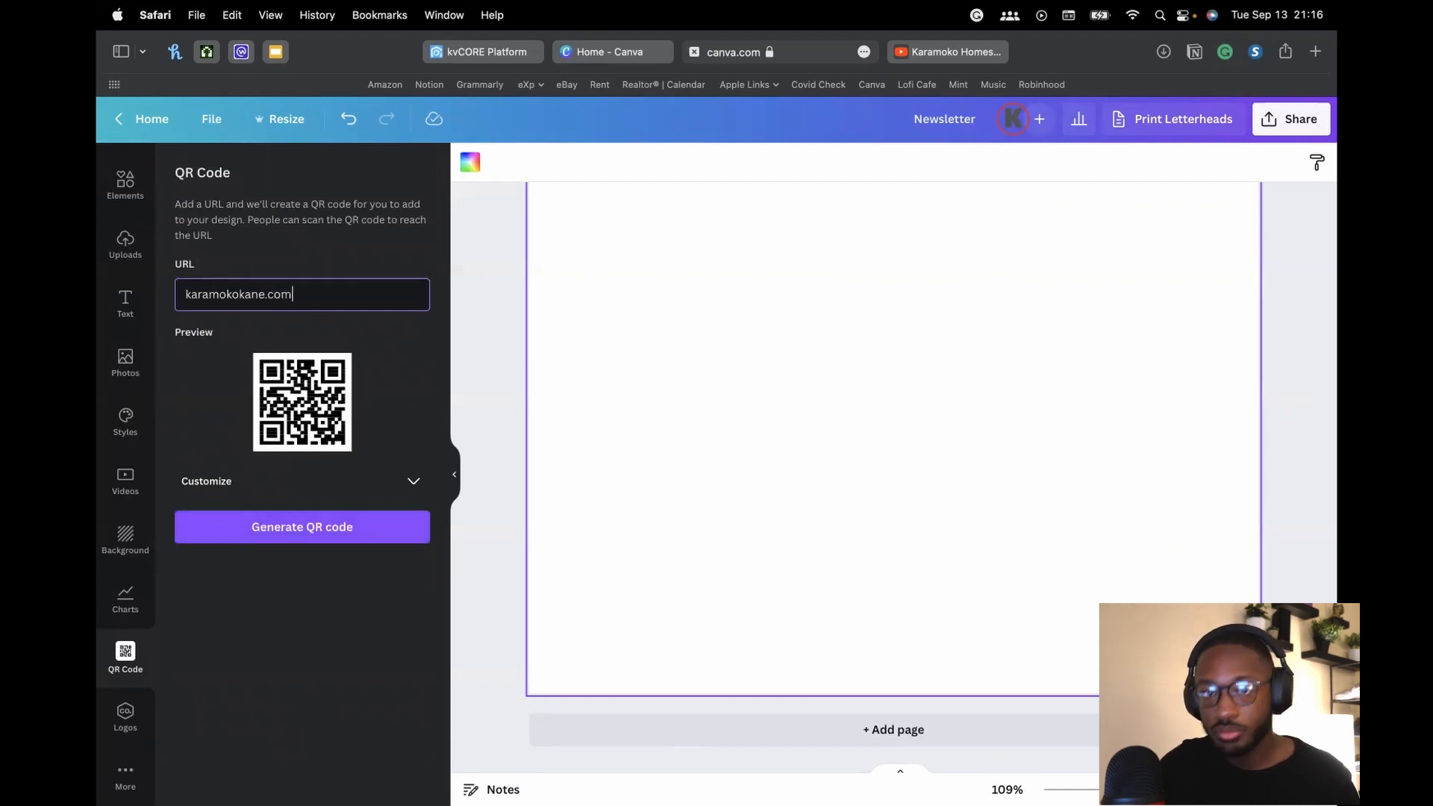
click(286, 537)
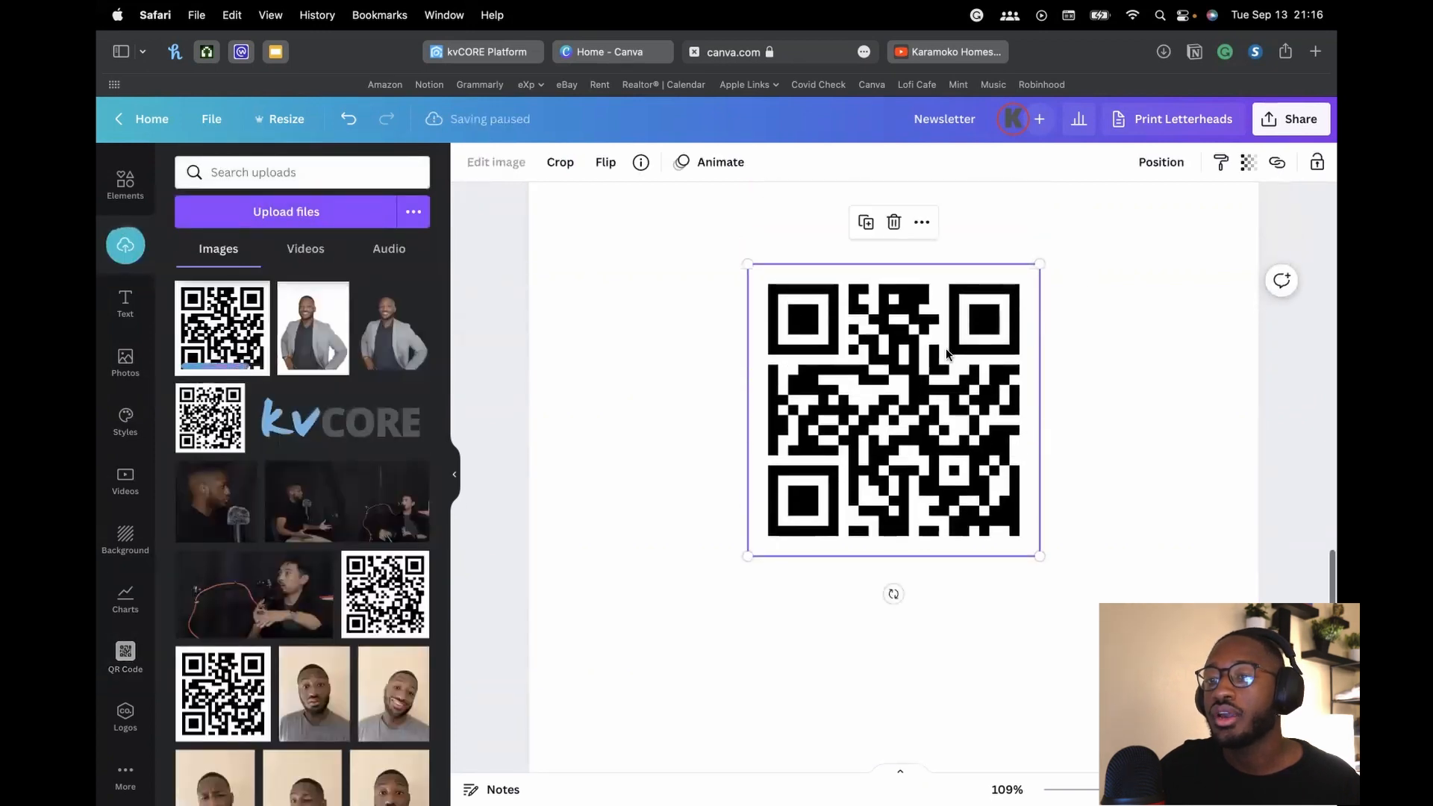
click(1106, 428)
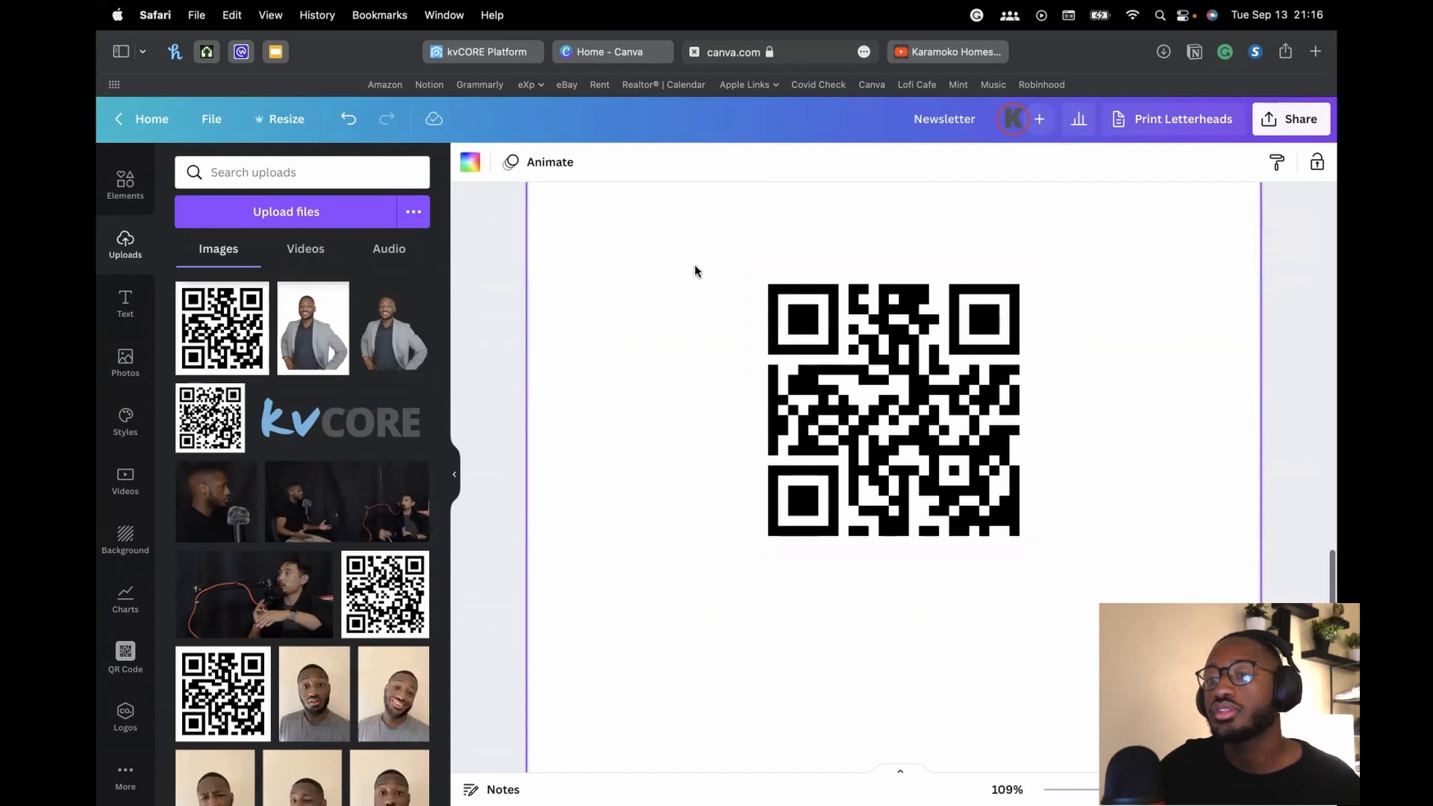
scroll(836, 388, up, 3)
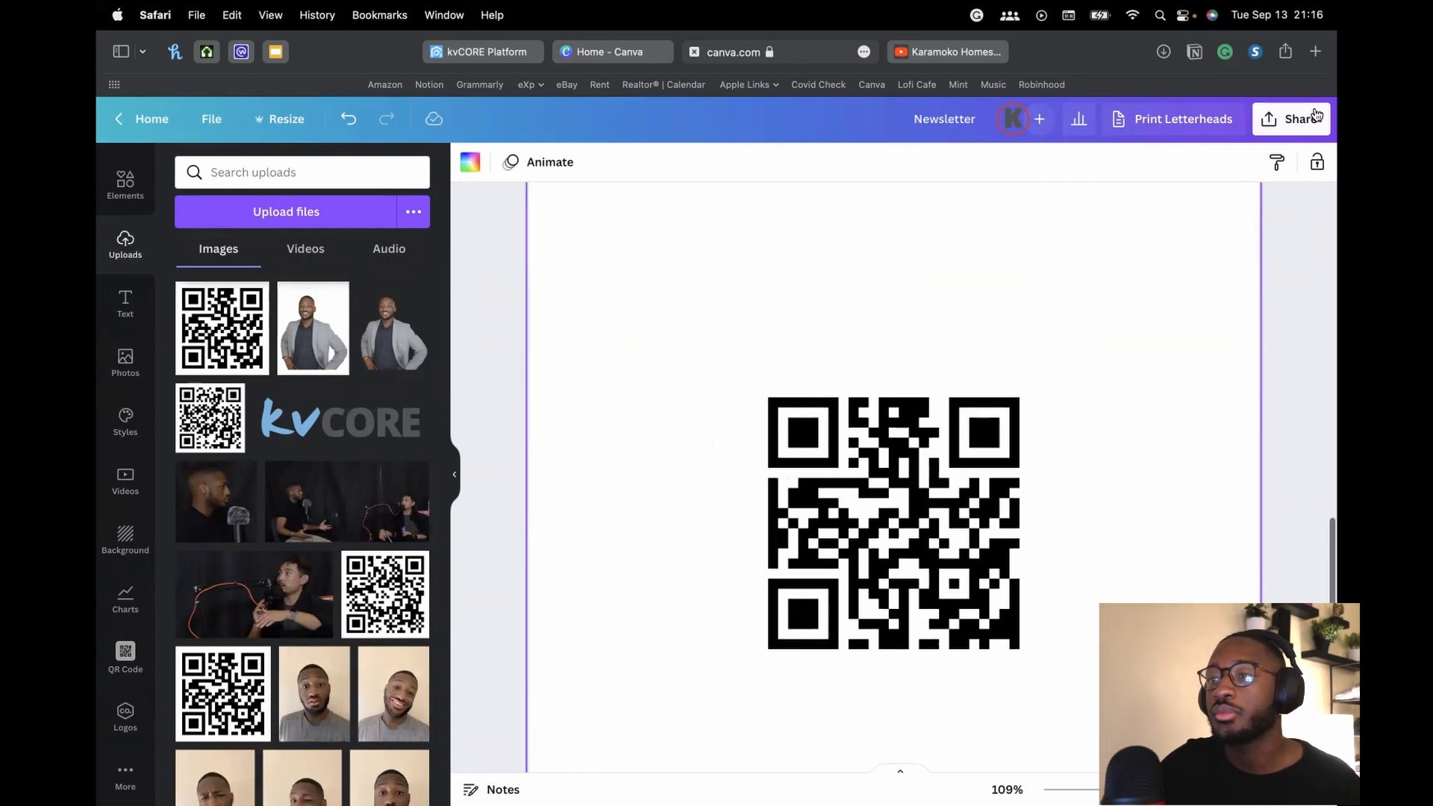
scroll(999, 401, up, 2)
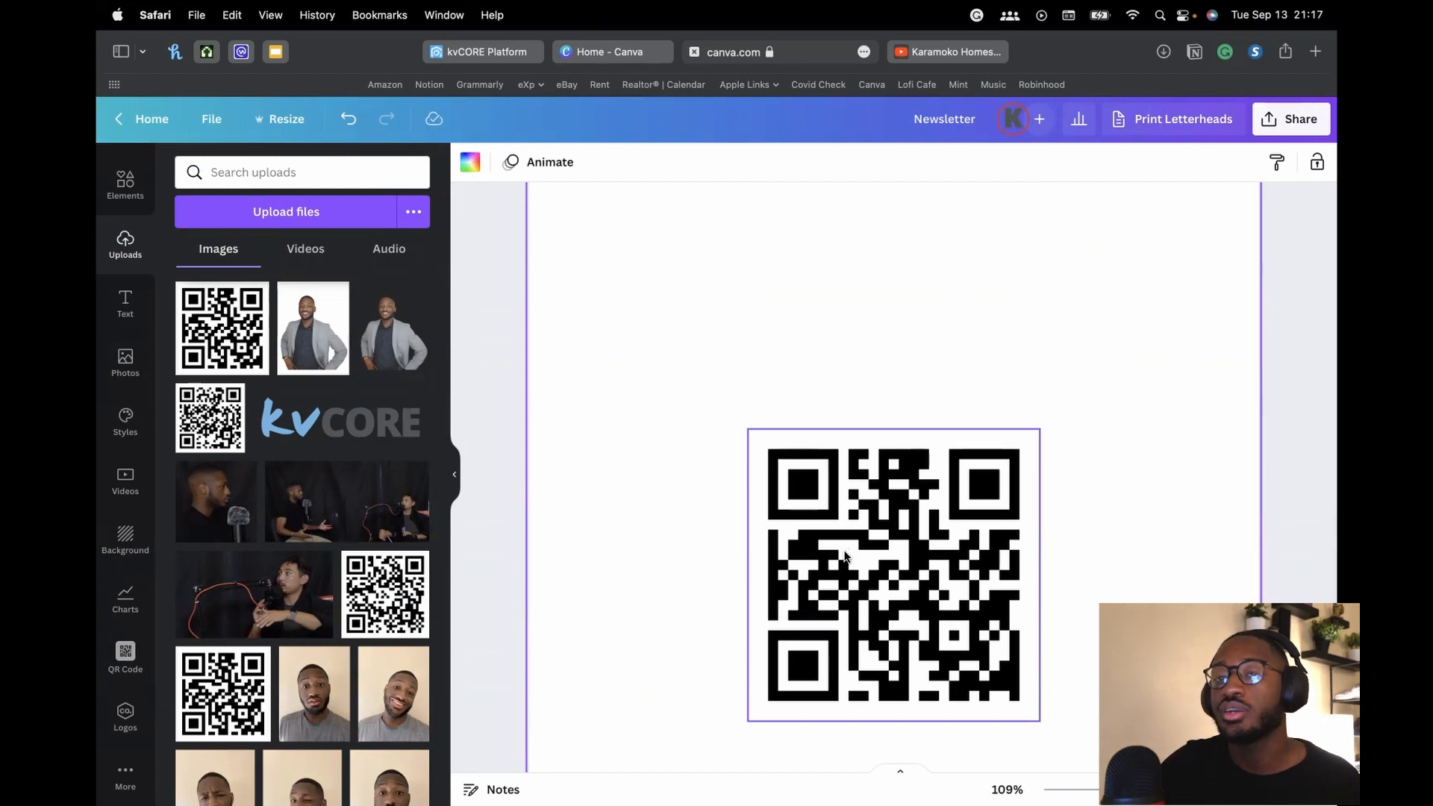
click(884, 547)
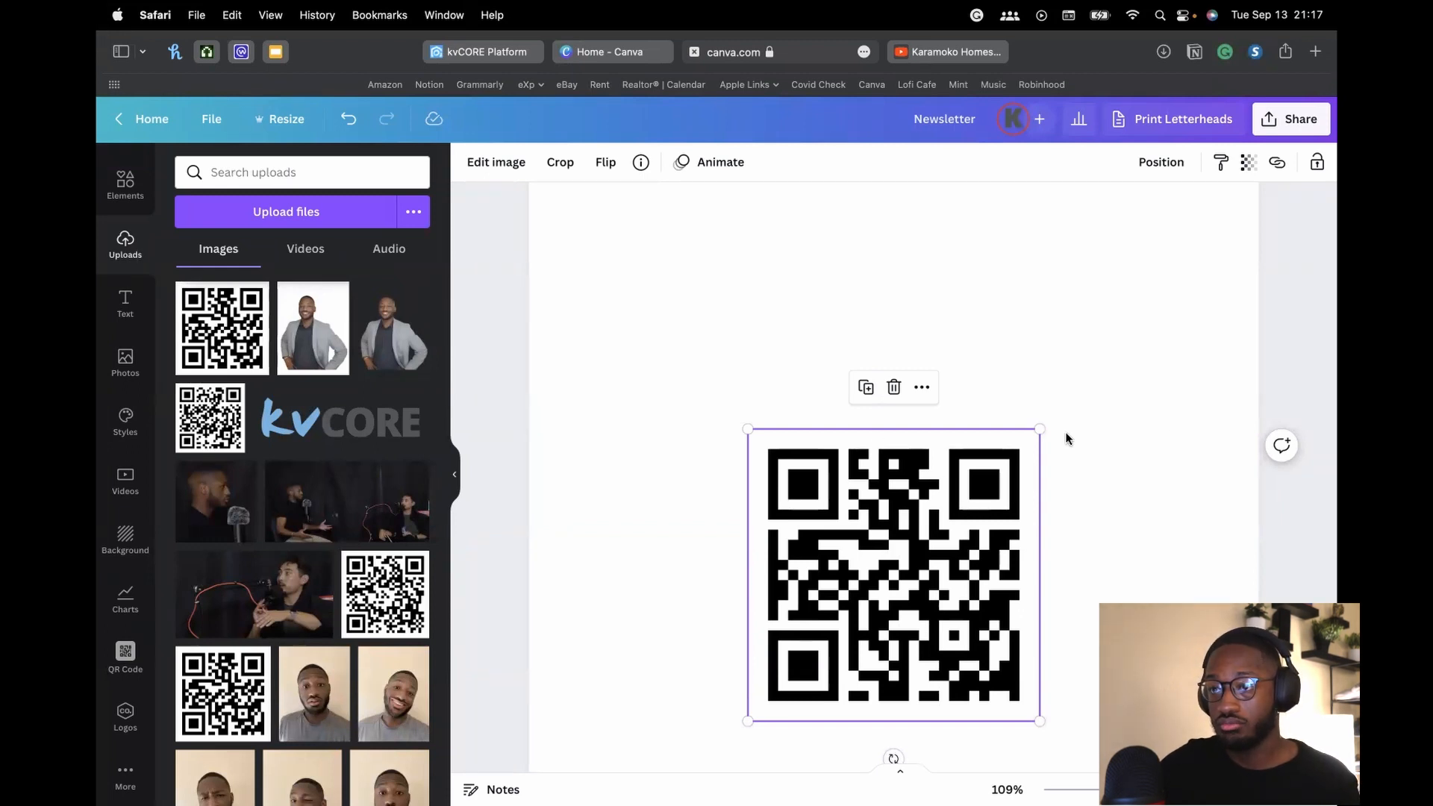
click(1118, 344)
scroll(1039, 275, up, 2)
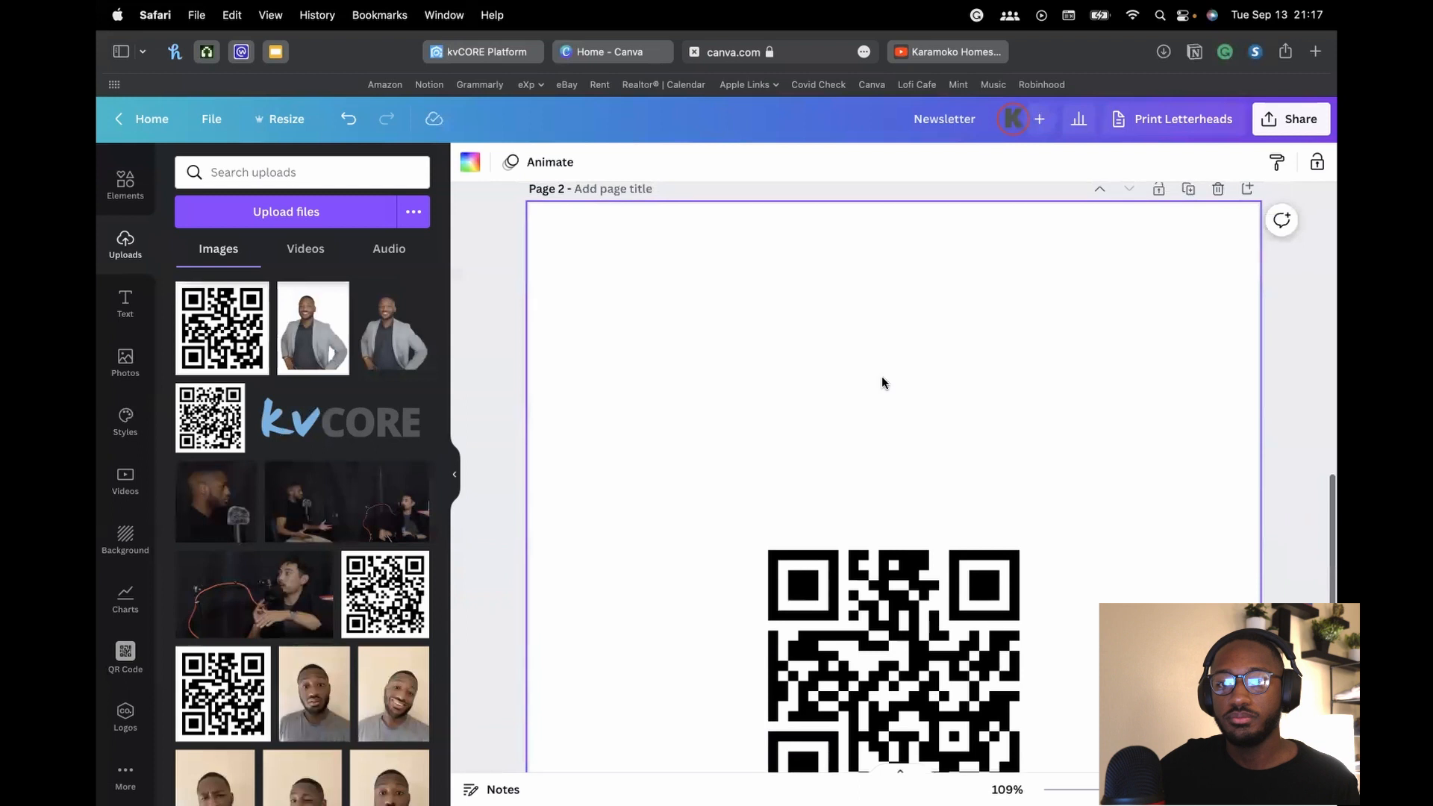
scroll(919, 410, down, 1)
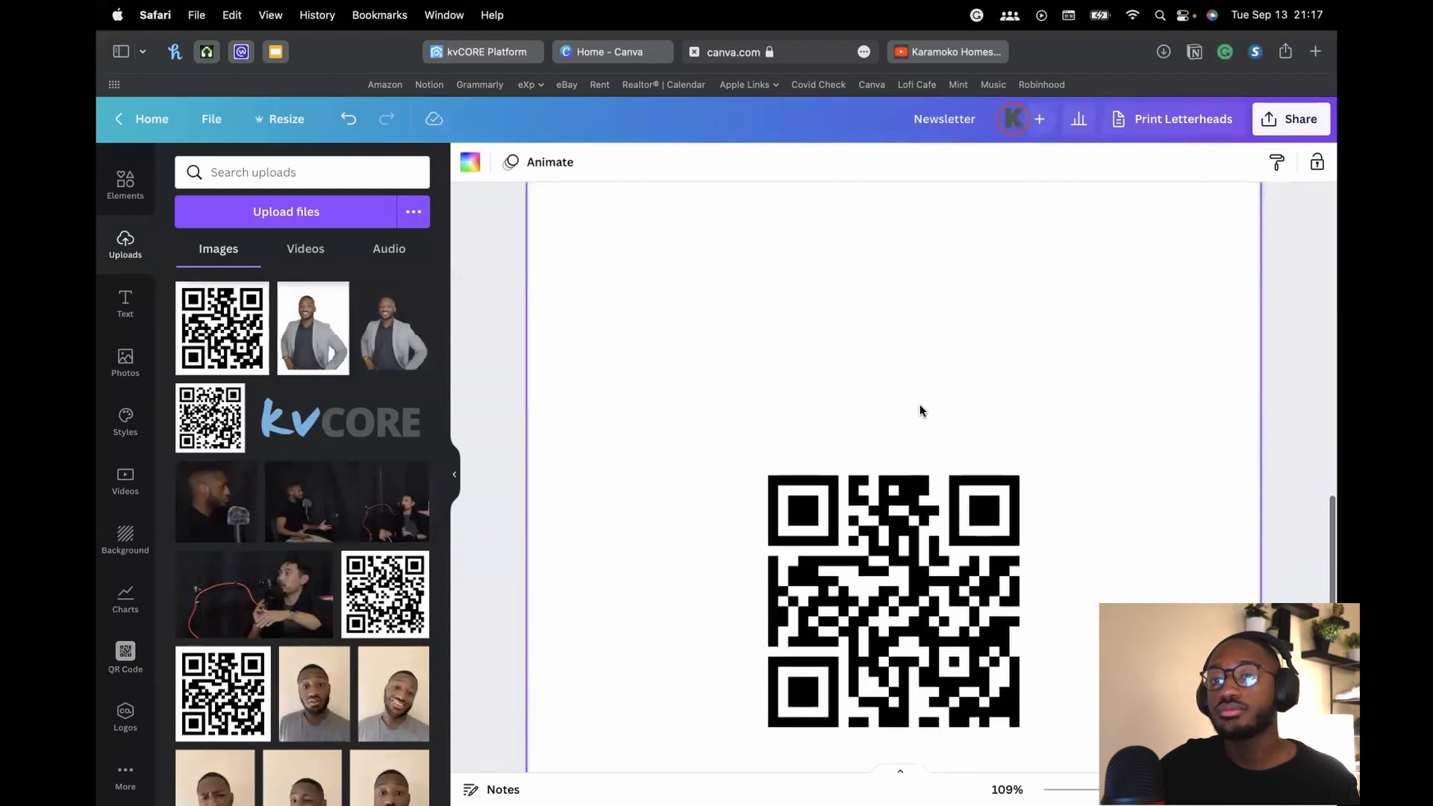
scroll(919, 408, up, 1)
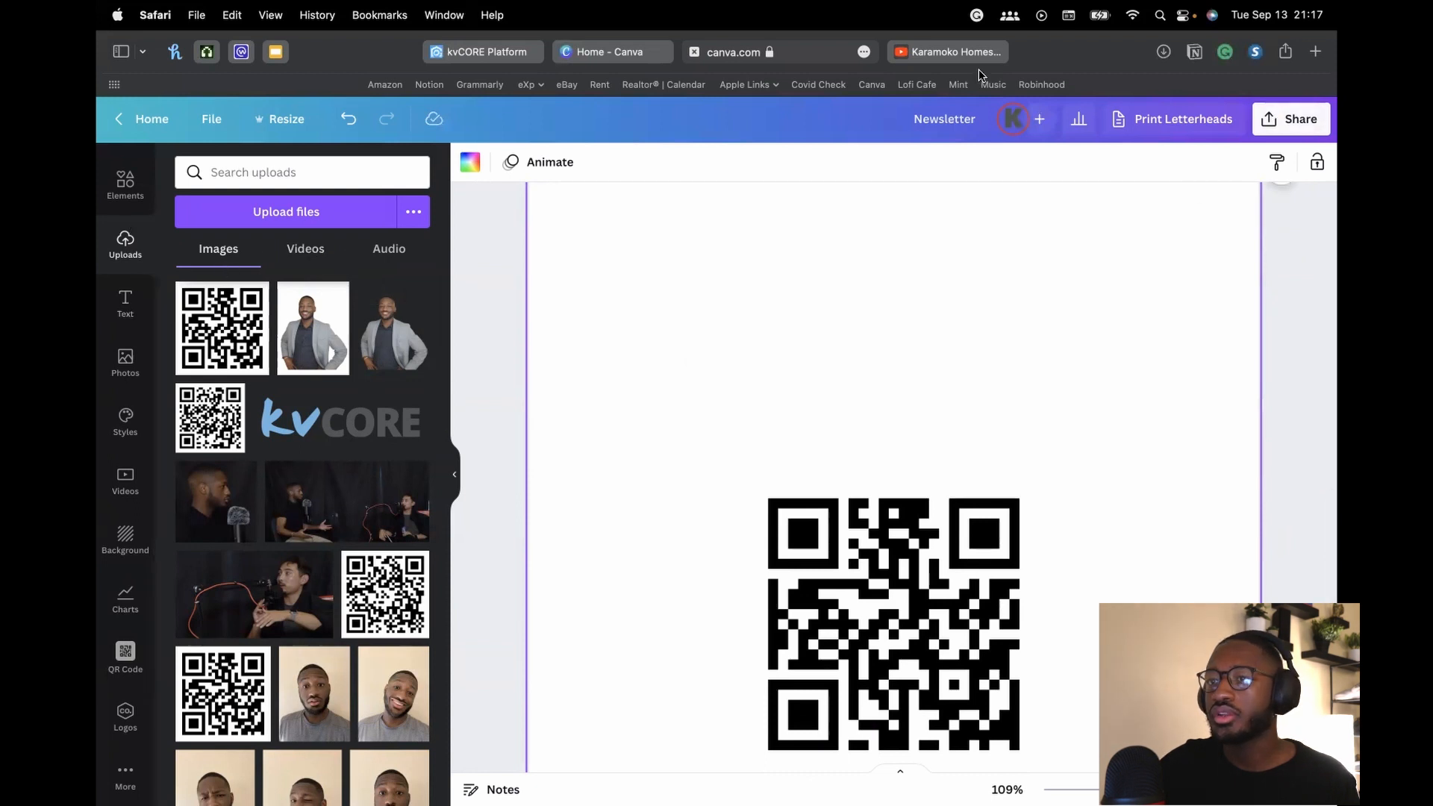
click(1310, 126)
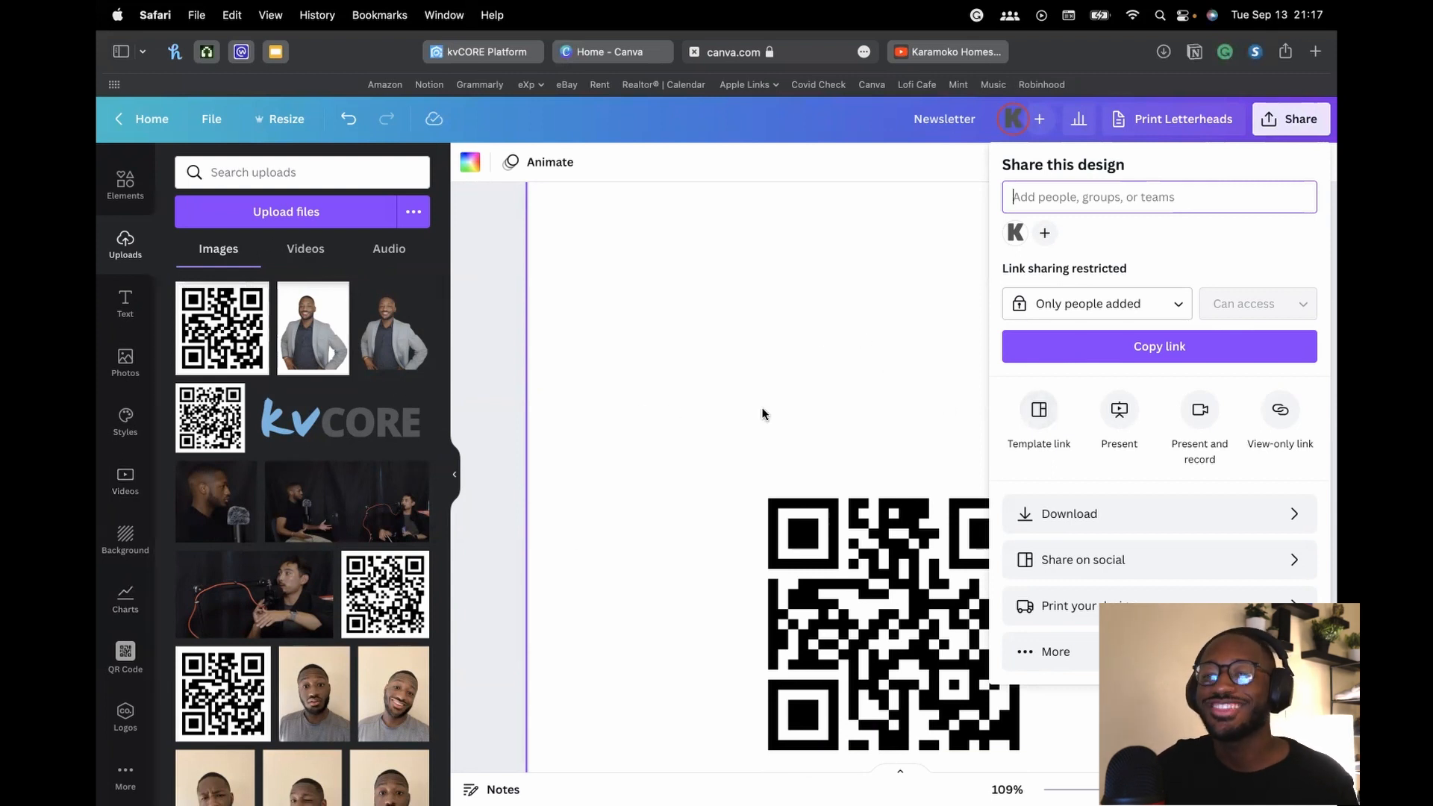
click(904, 318)
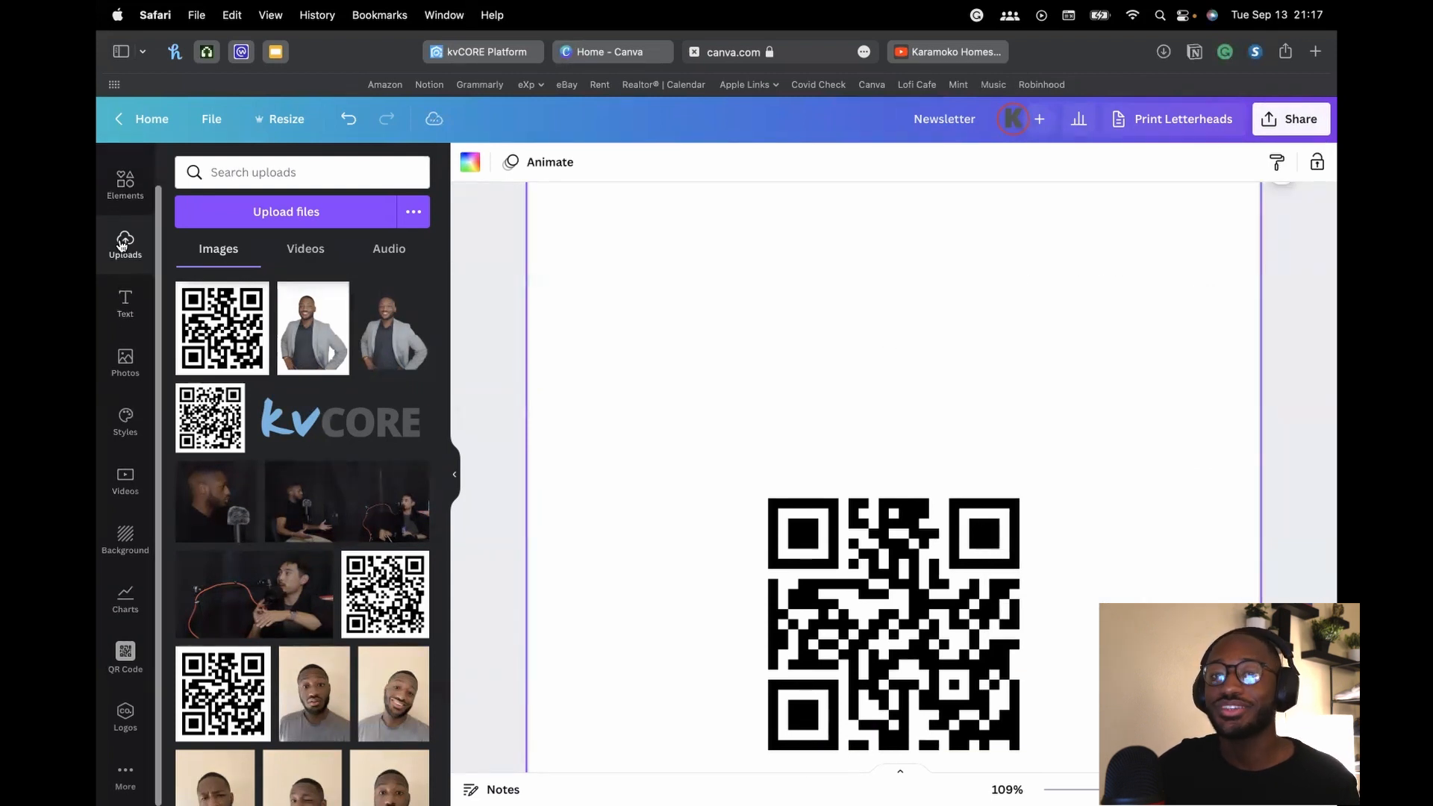
Browse the Elements library, then switch to the Templates panel
click(124, 183)
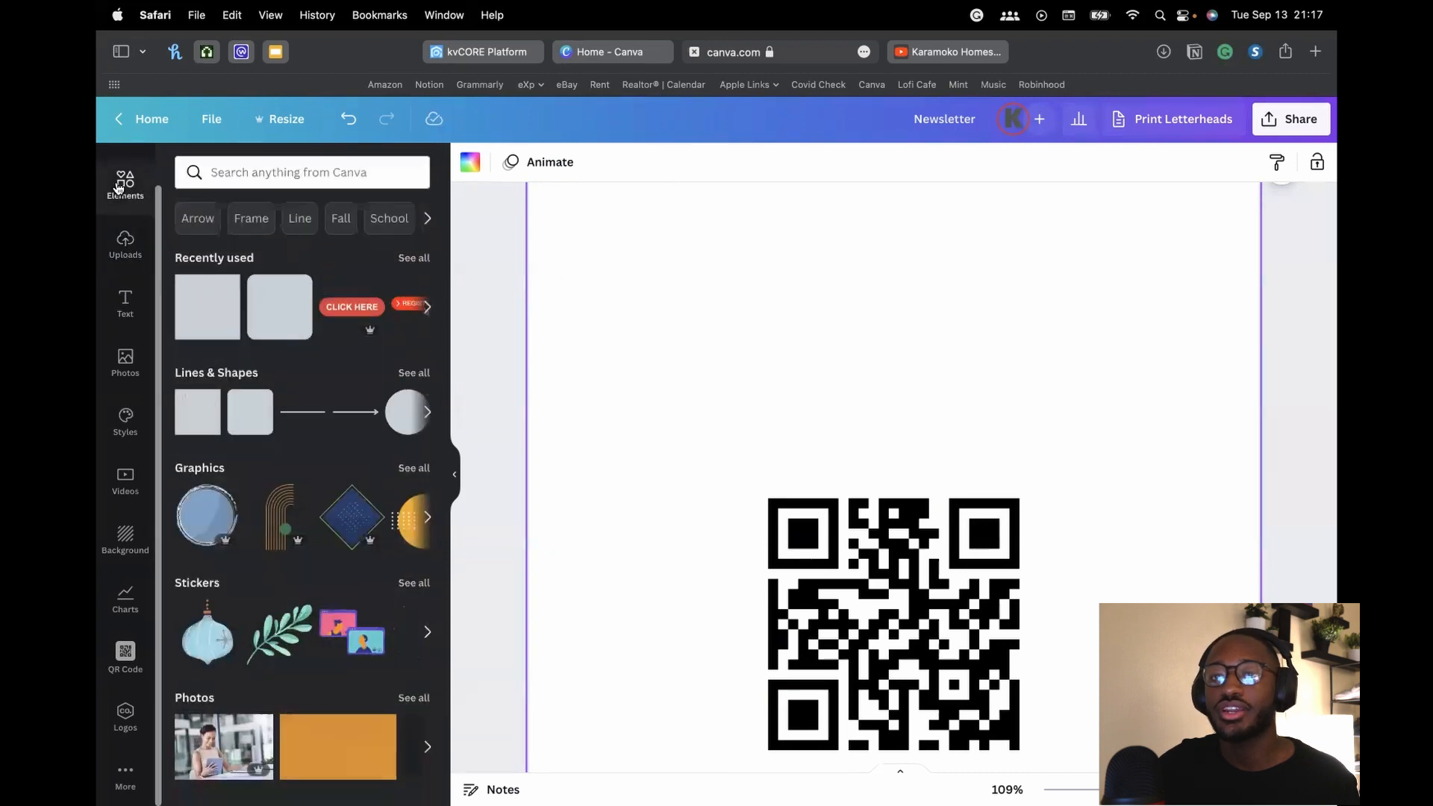
scroll(254, 418, down, 10)
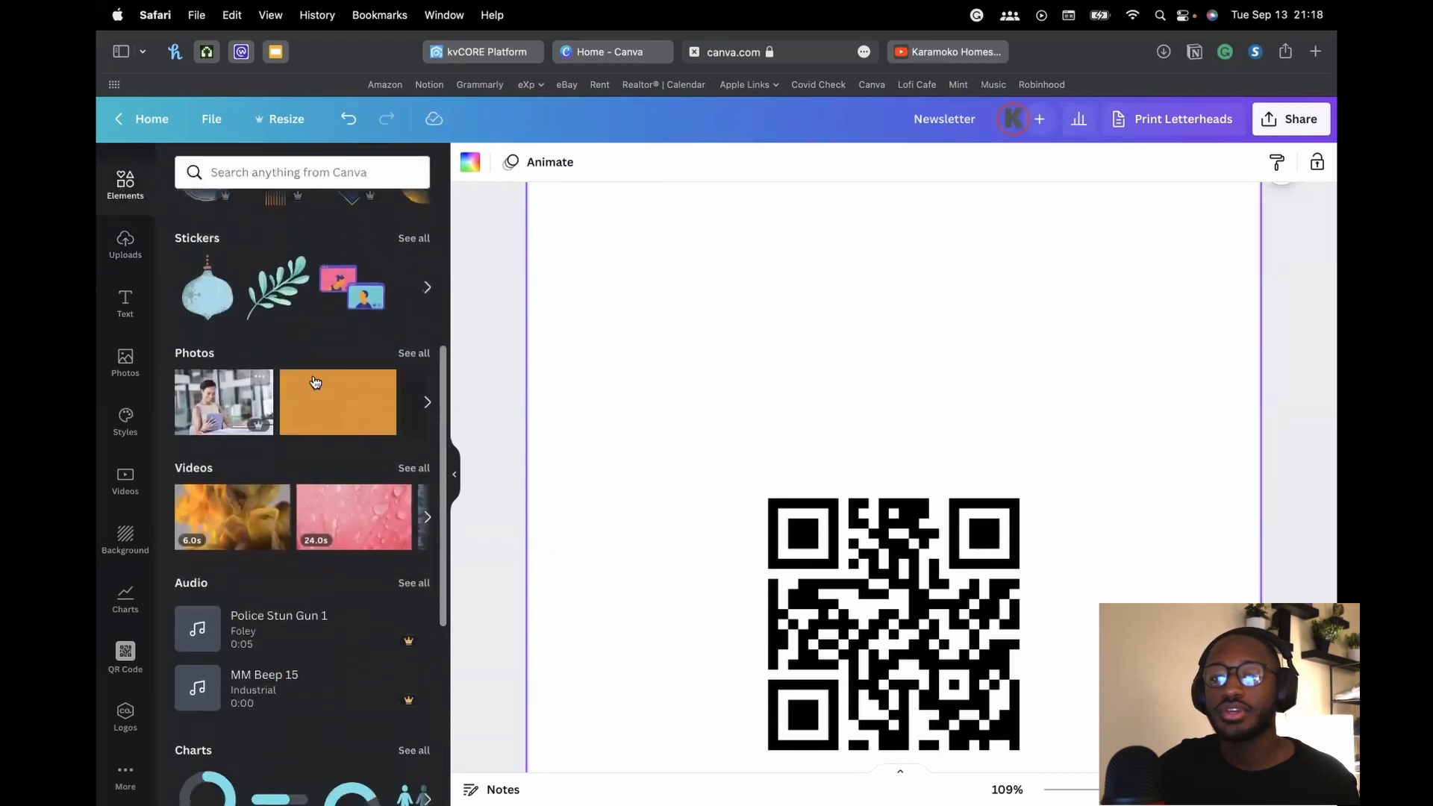
scroll(281, 468, down, 3)
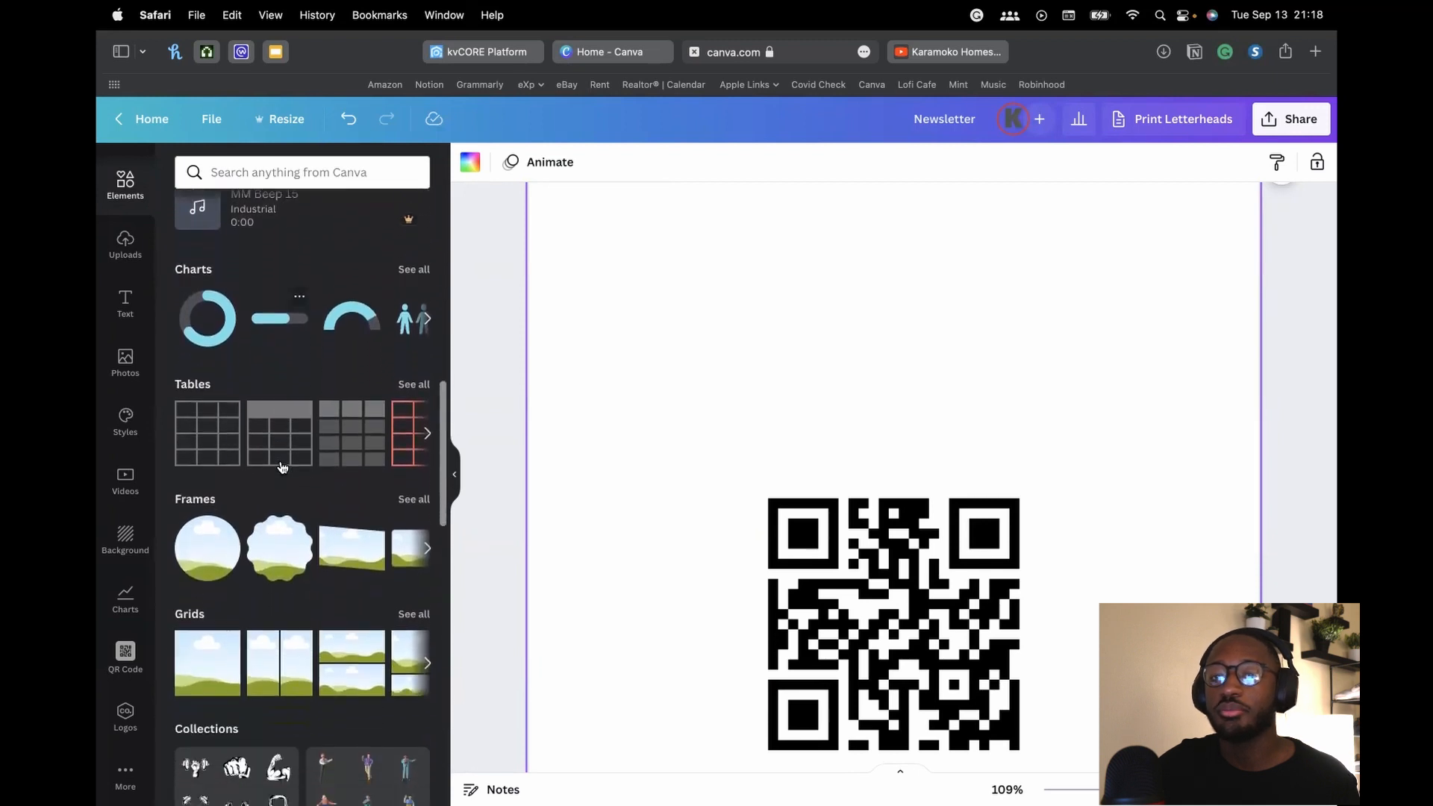
scroll(489, 392, up, 15)
scroll(497, 381, down, 1)
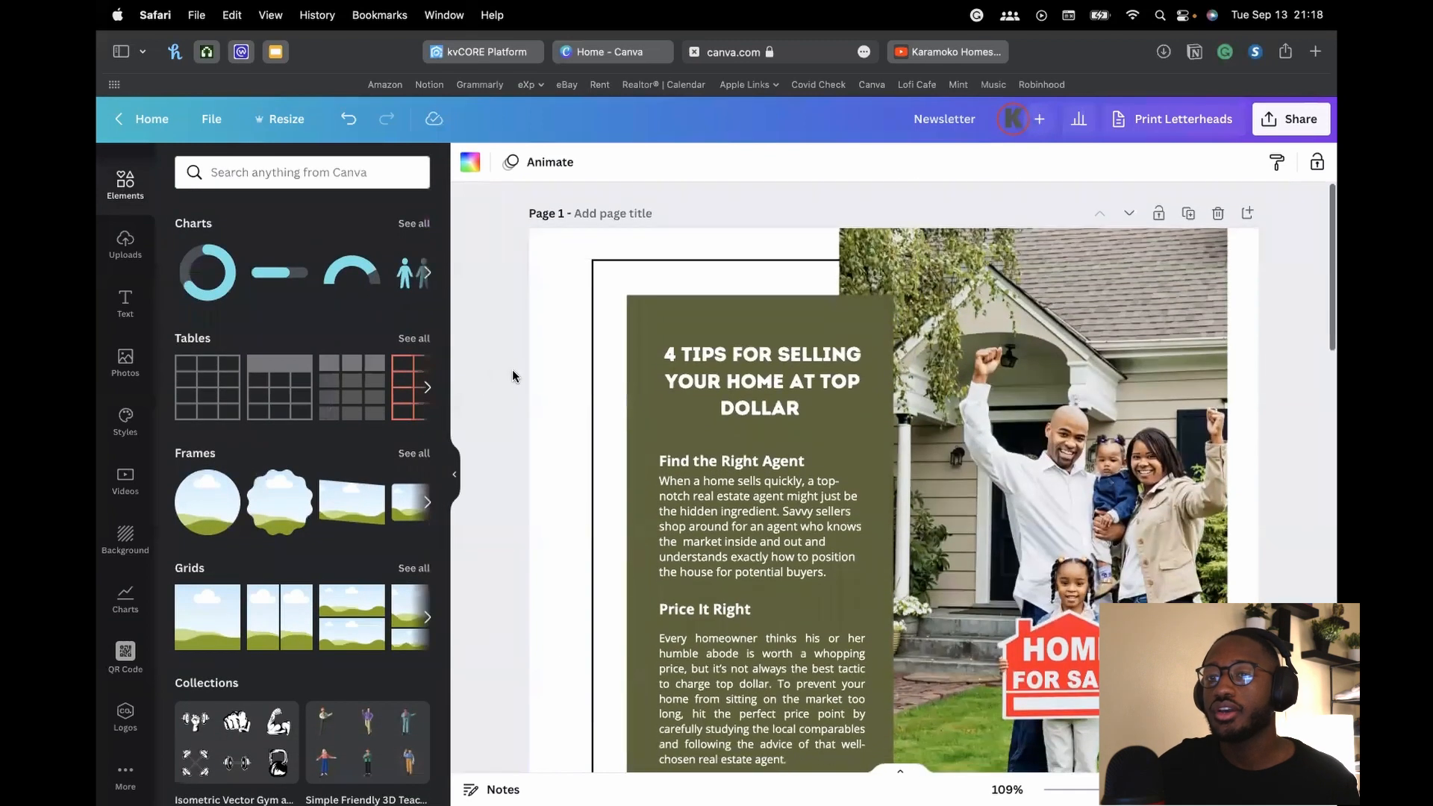
scroll(120, 181, up, 2)
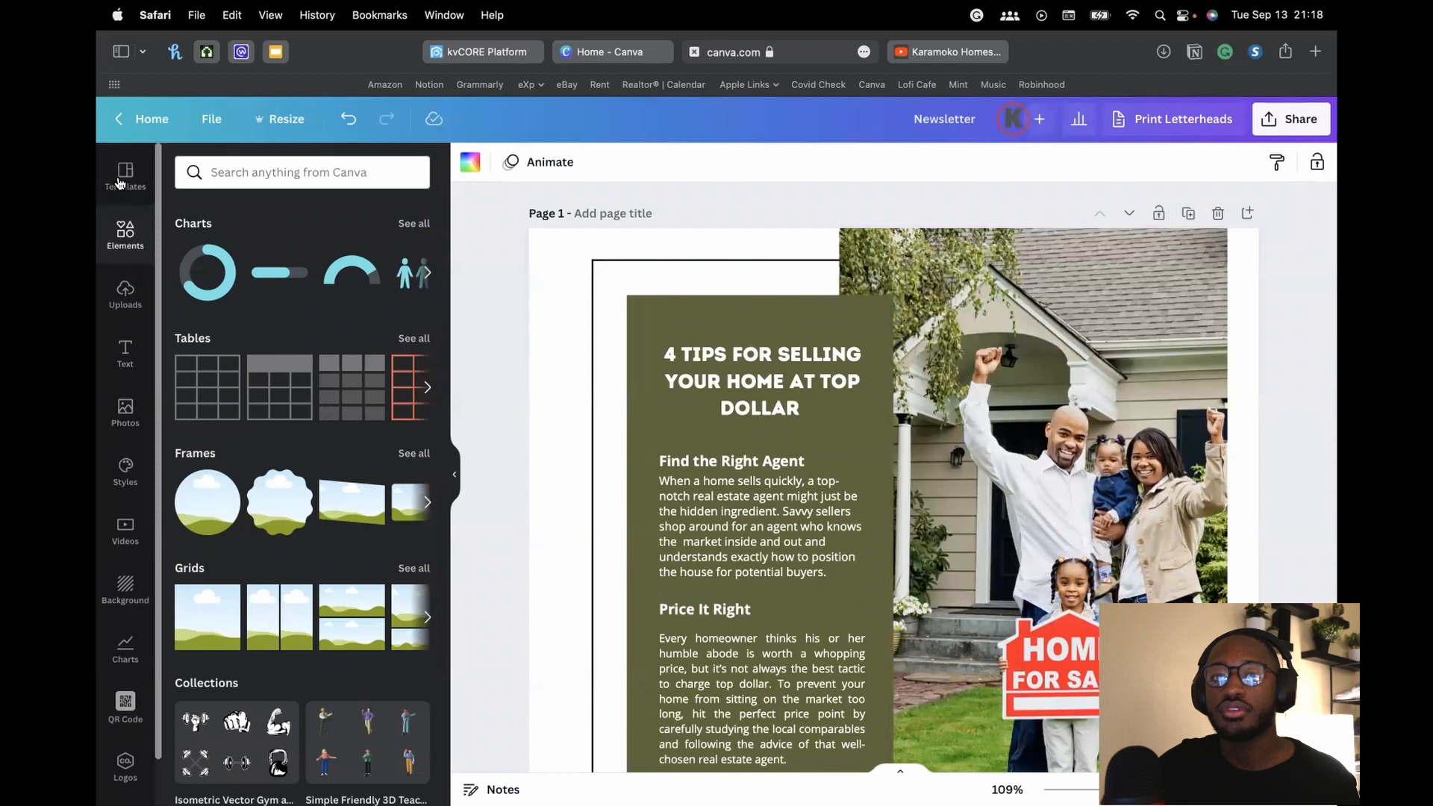
click(120, 182)
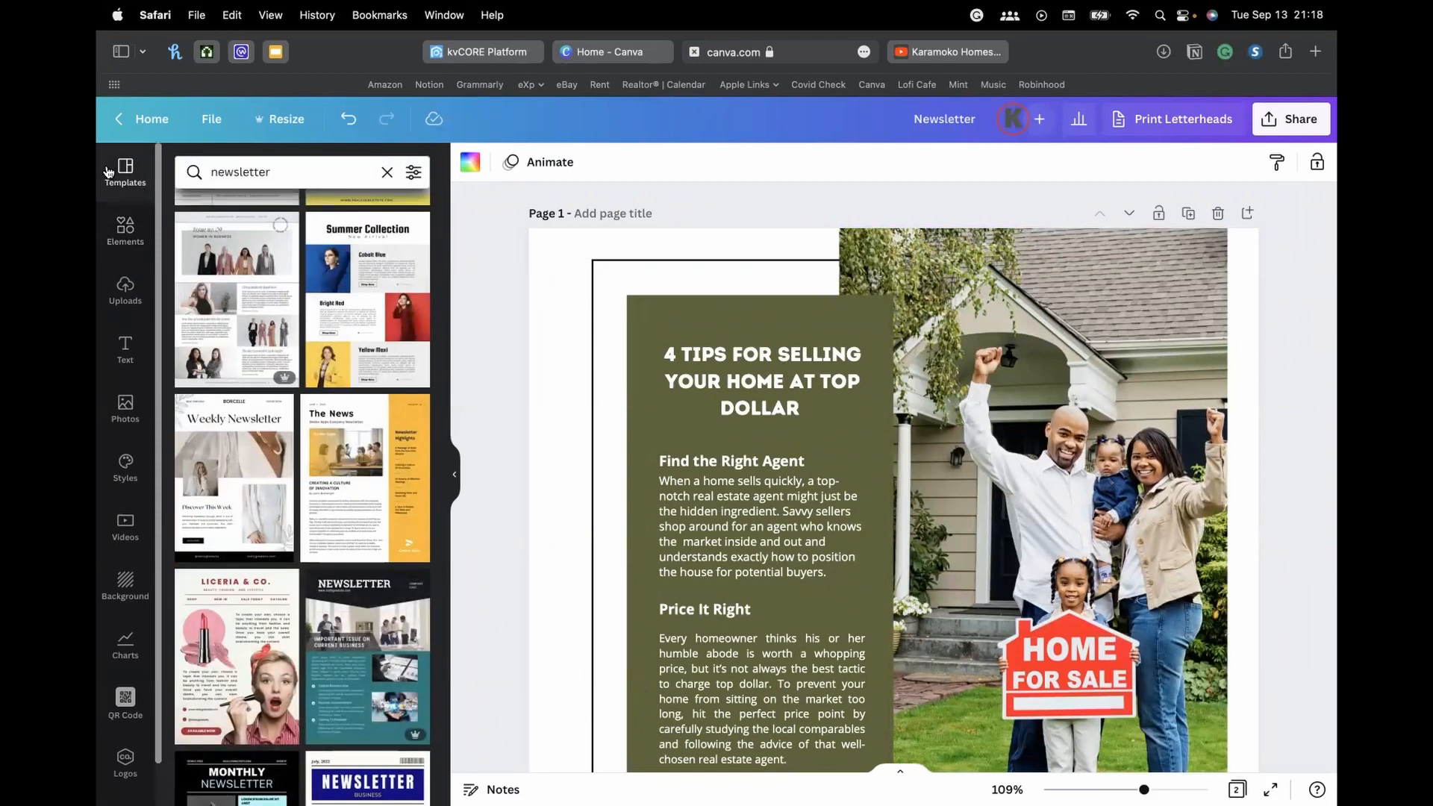
Search templates for 'email signature', narrow it to 'email', then clear the search
click(316, 176)
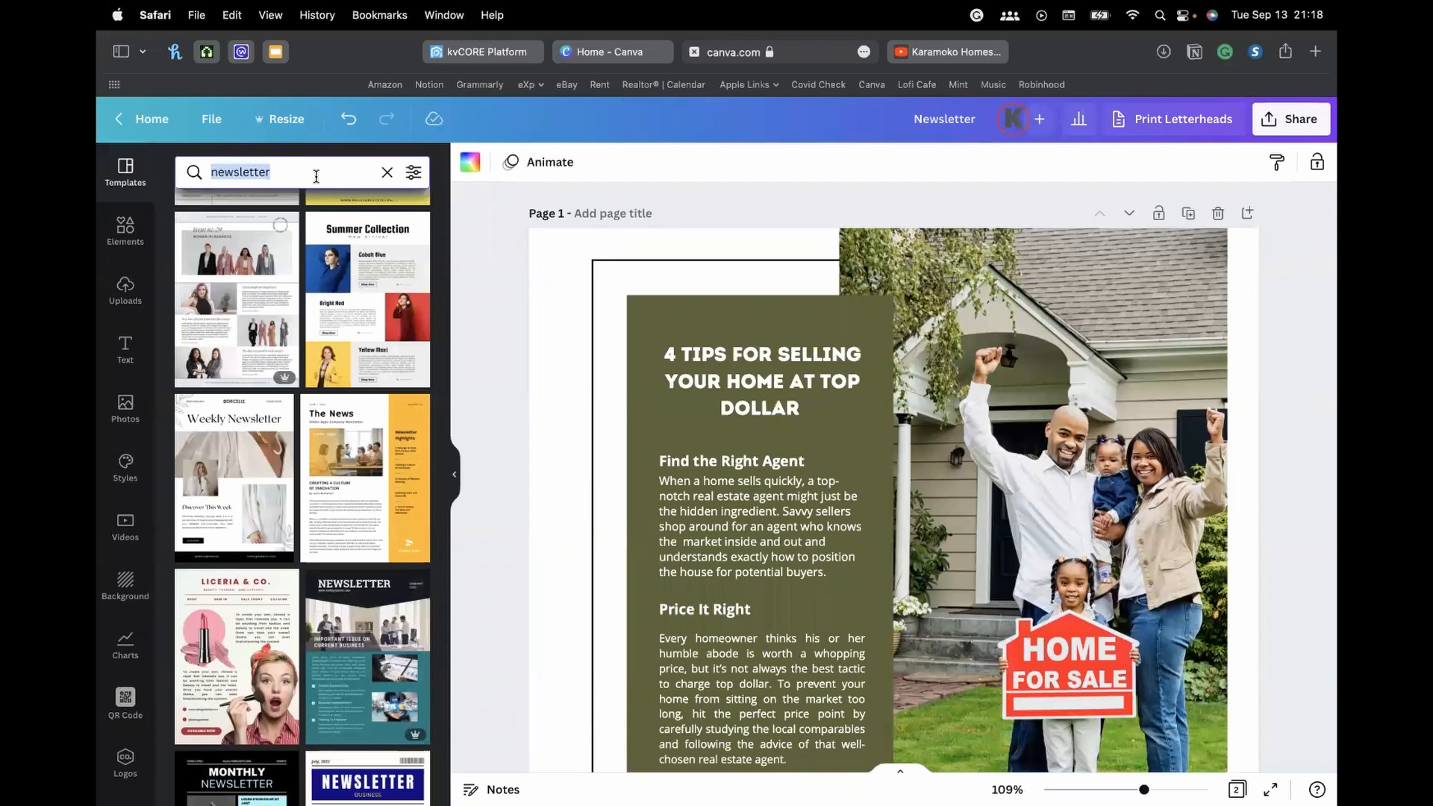
text(emai)
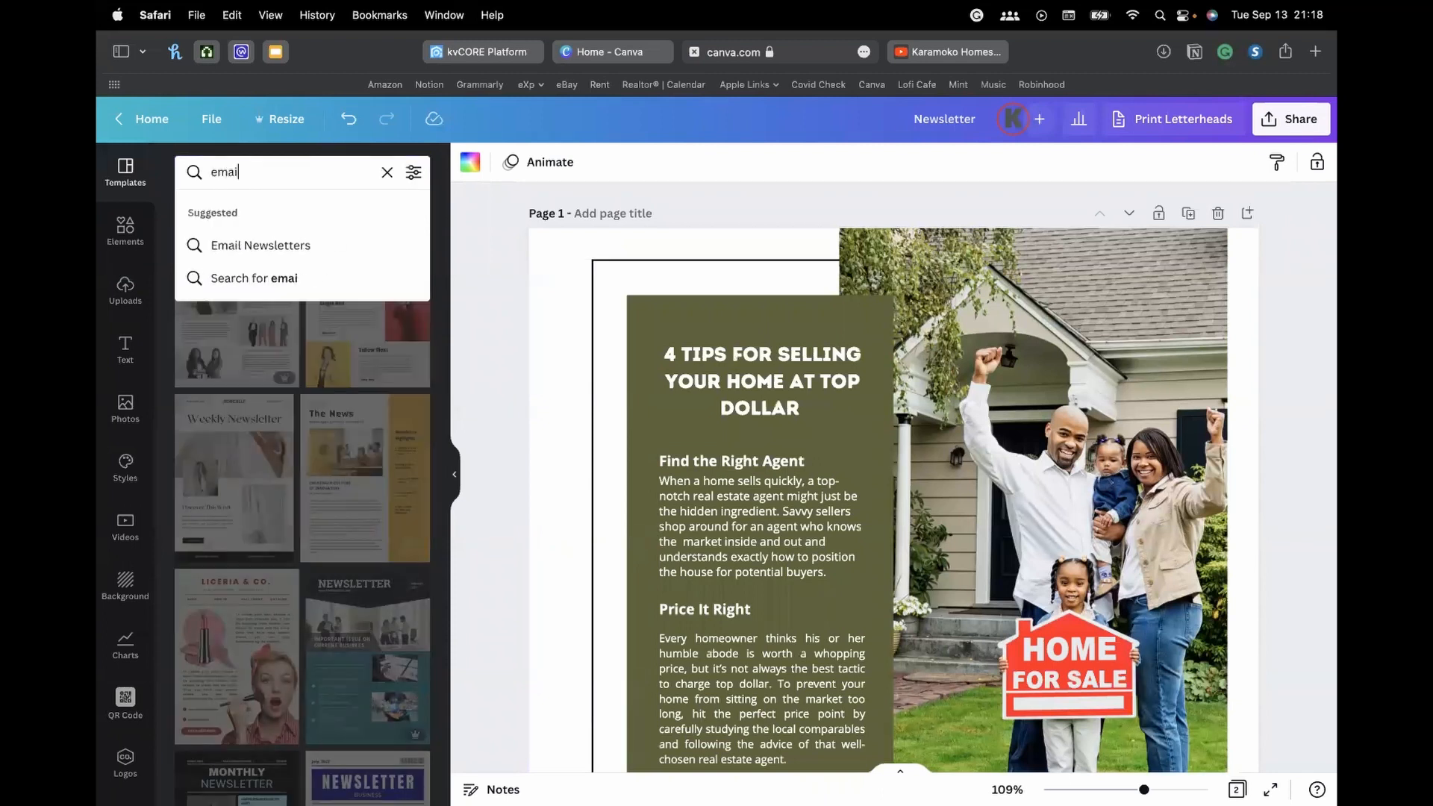
text(l signature)
key(Return)
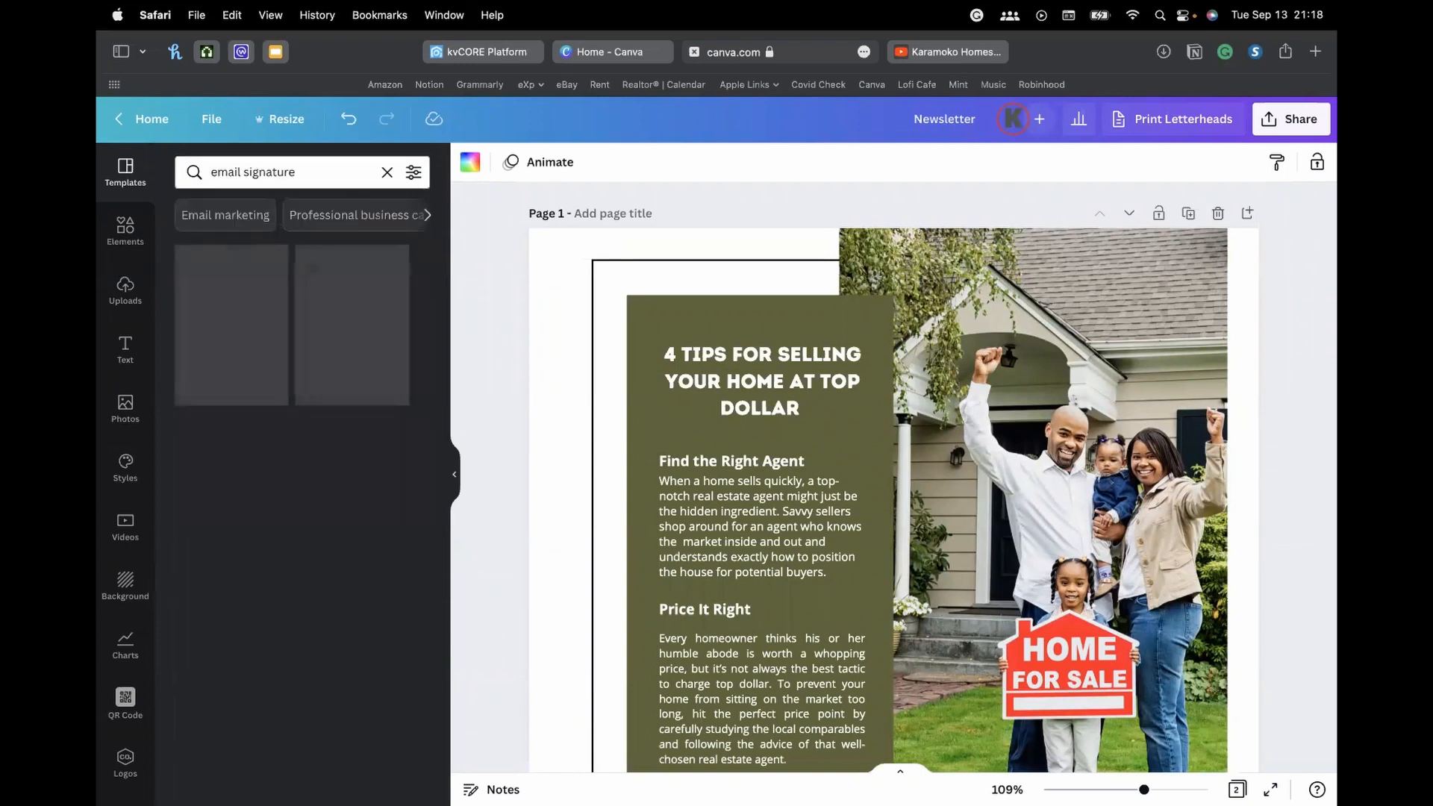
double_click(290, 172)
key(BackSpace)
key(BackSpace)
key(BackSpace)
key(BackSpace)
key(BackSpace)
key(BackSpace)
key(BackSpace)
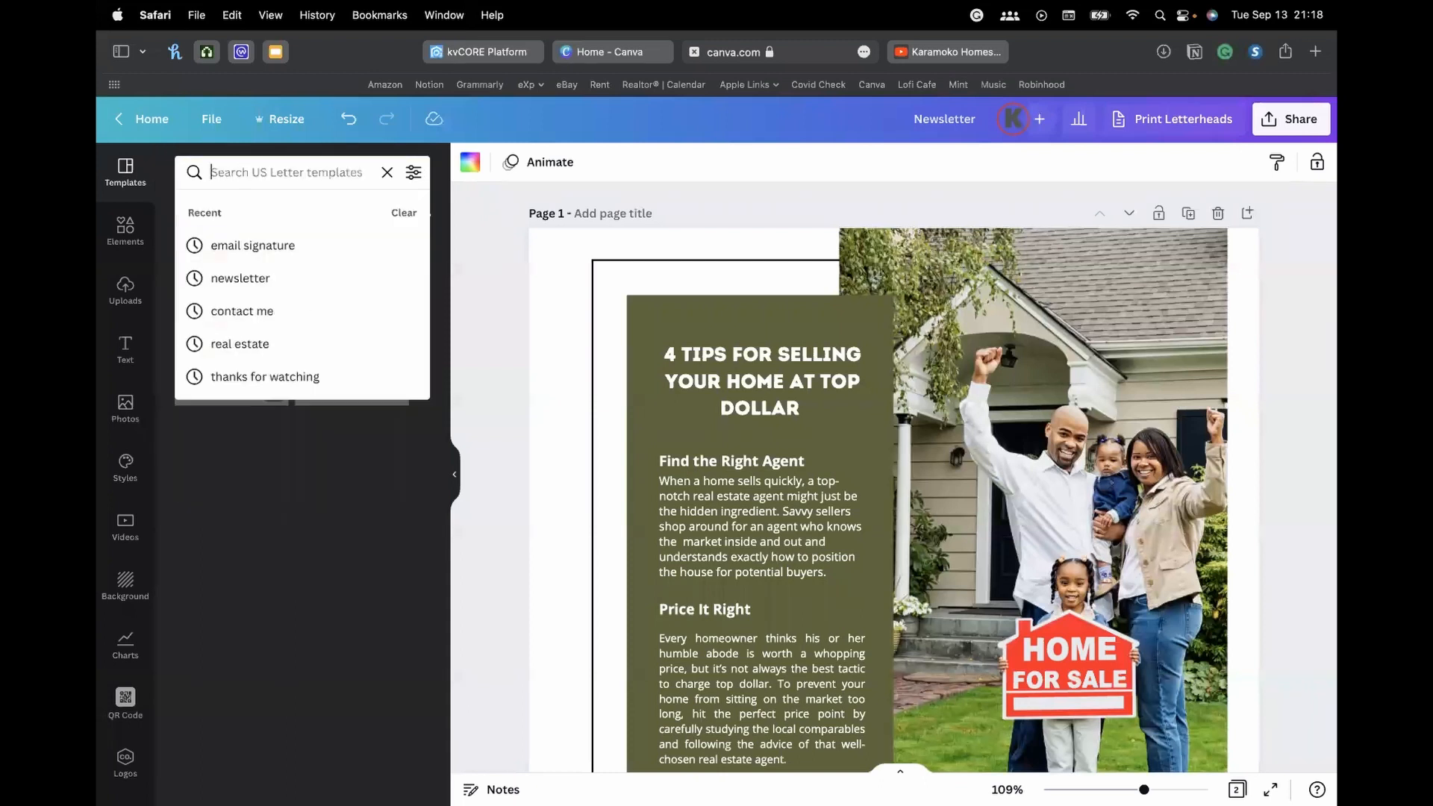
text(email)
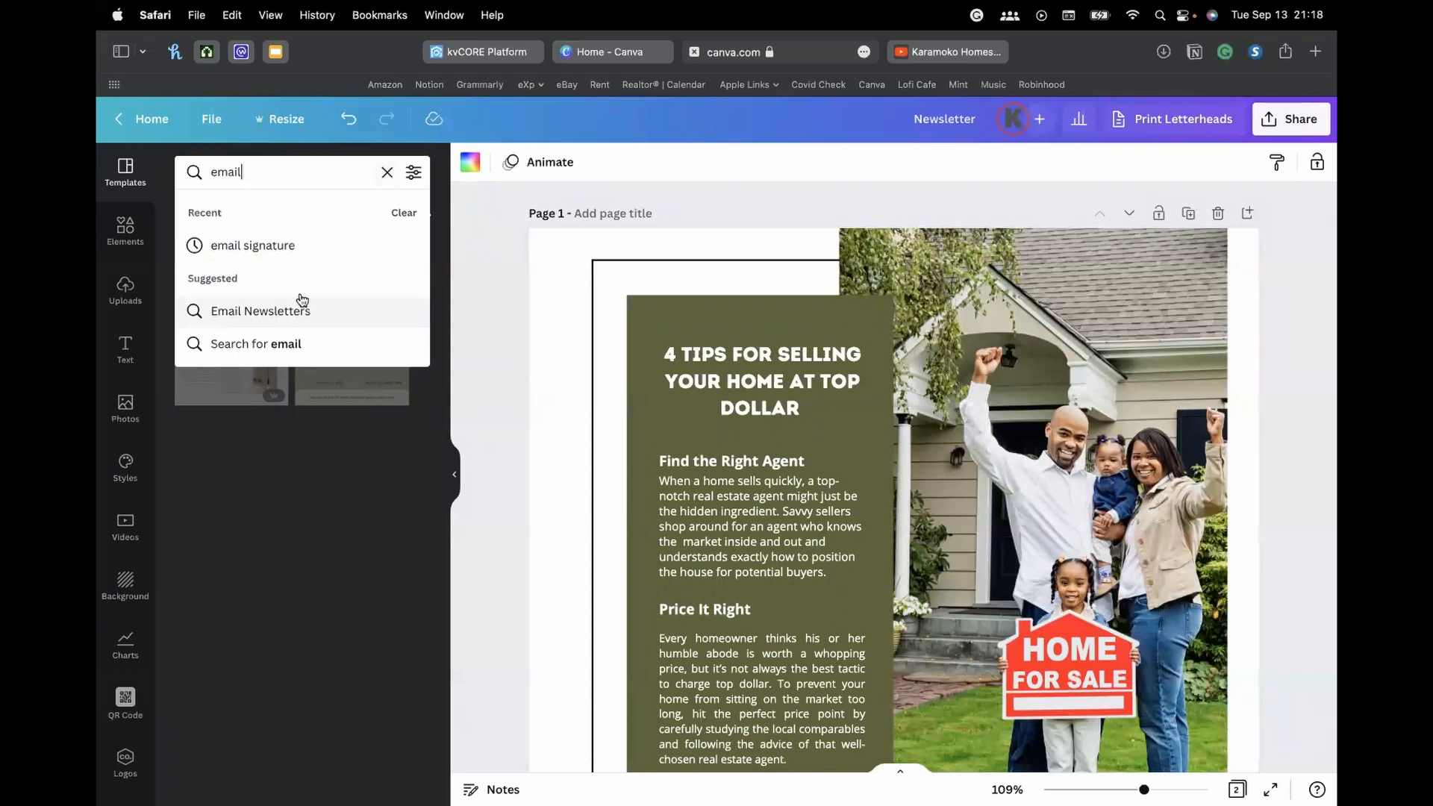
click(387, 173)
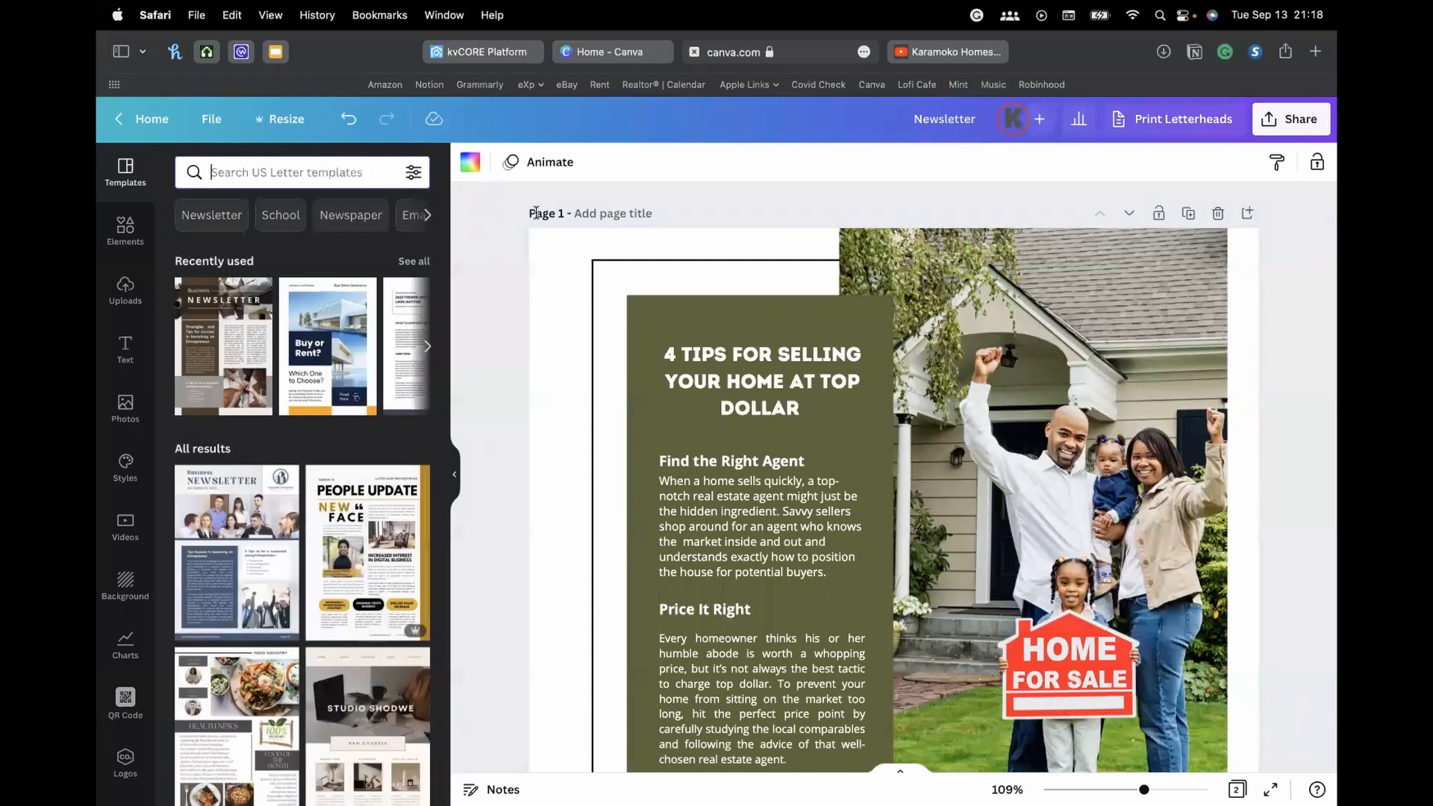
From the Canva home page, search 'email' and start a new 400 × 200 px Email Signature design
click(609, 47)
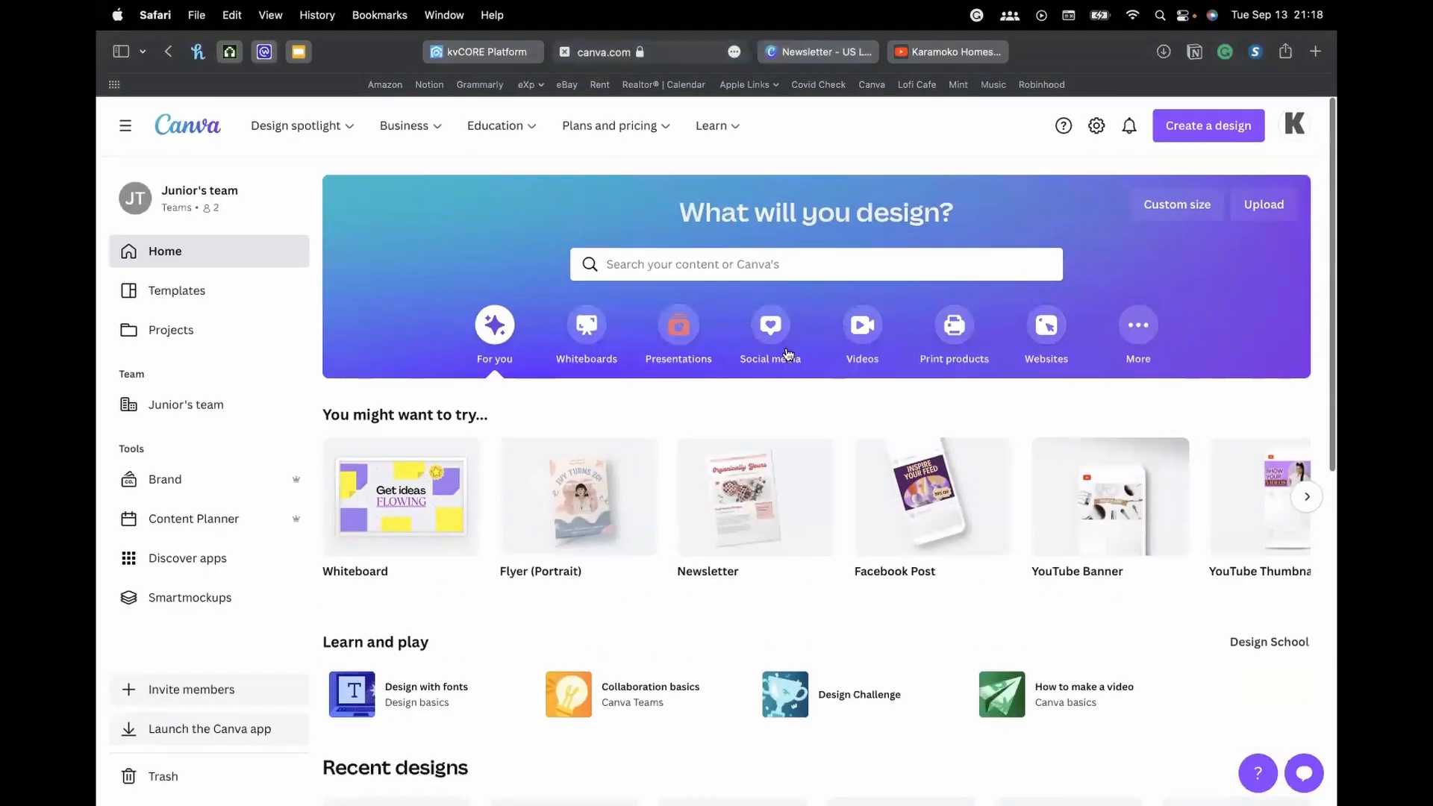
click(1187, 129)
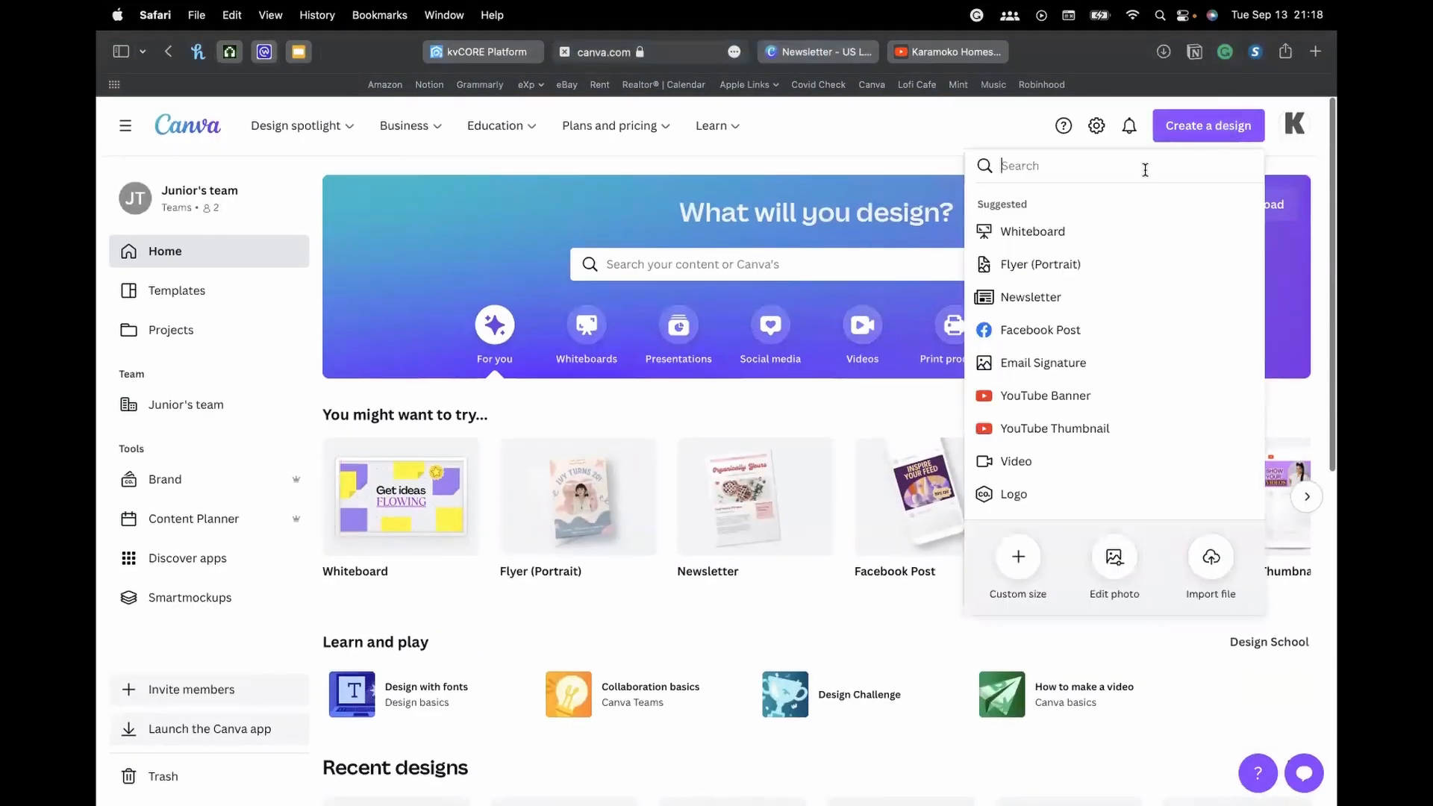
text(emai)
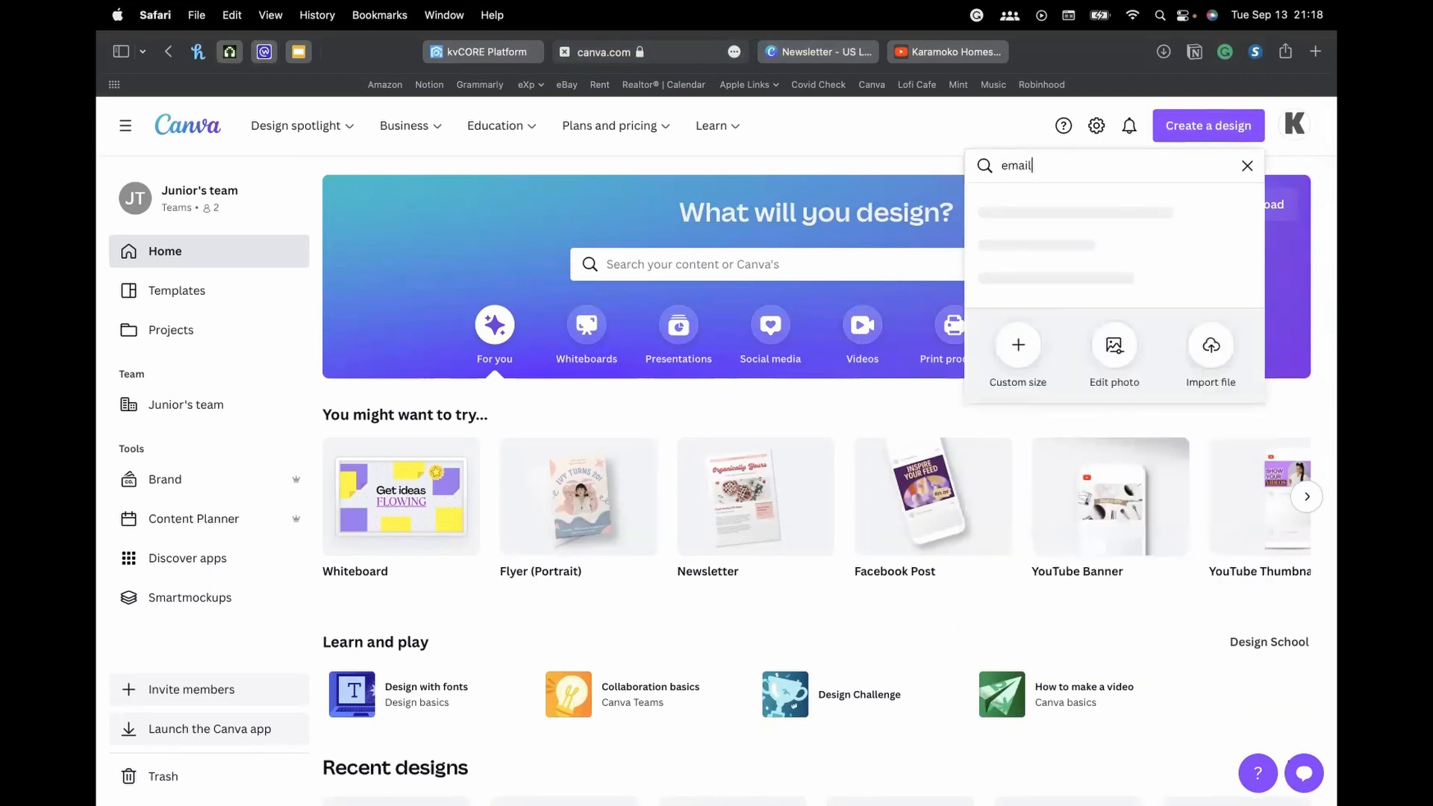
text(l)
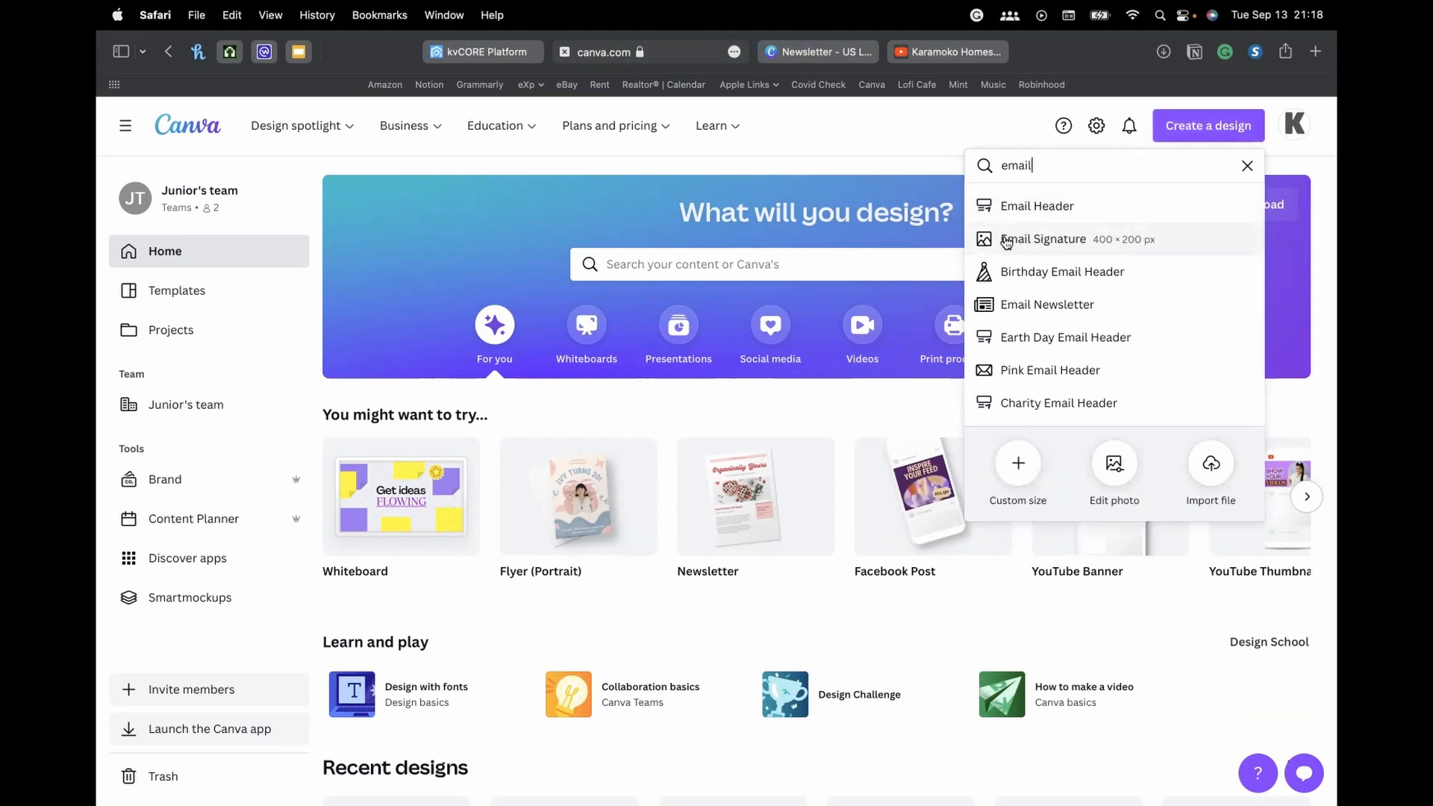
click(1052, 247)
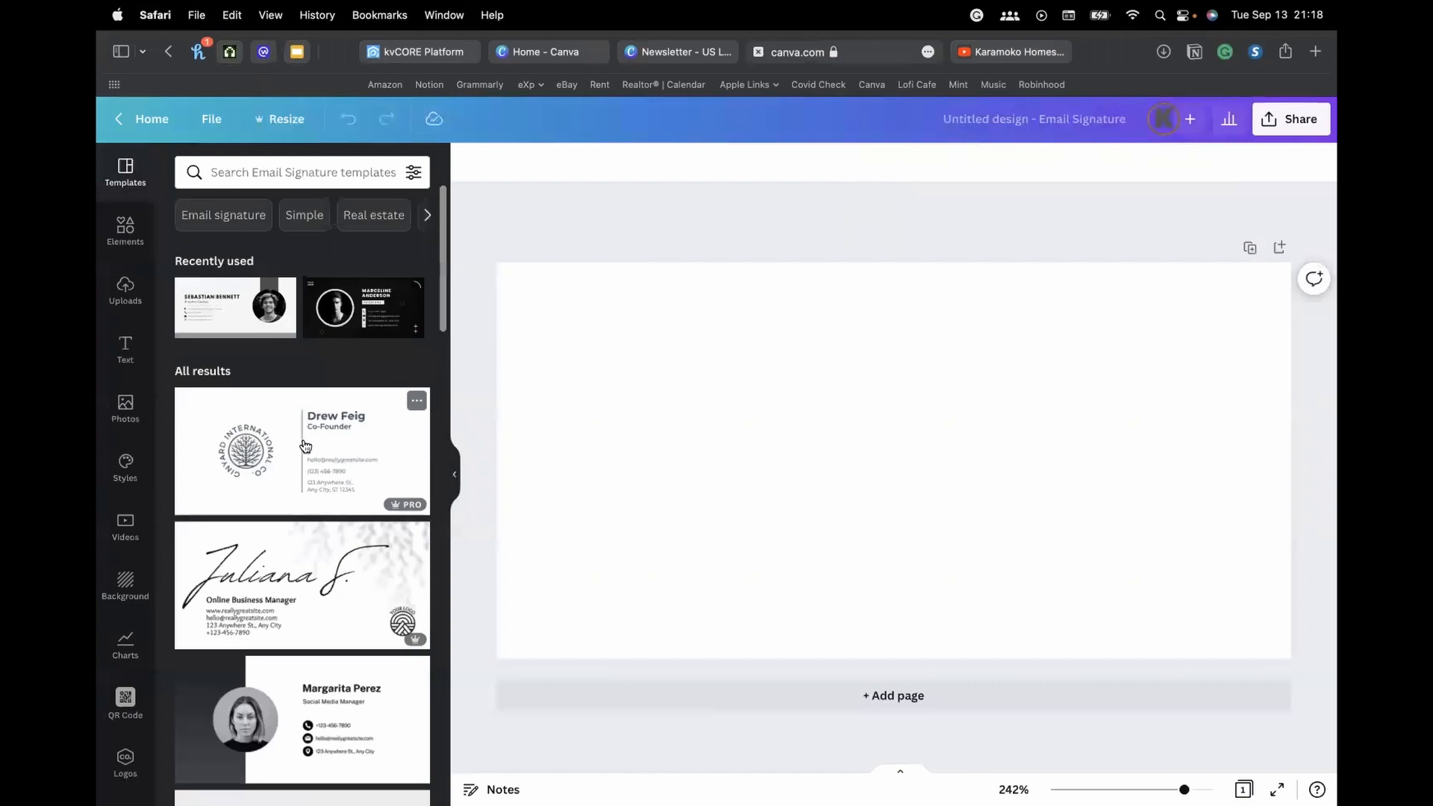
Browse the Email Signature templates, then return to the kvCORE dashboard
scroll(306, 446, down, 3)
scroll(306, 447, up, 2)
scroll(306, 446, up, 2)
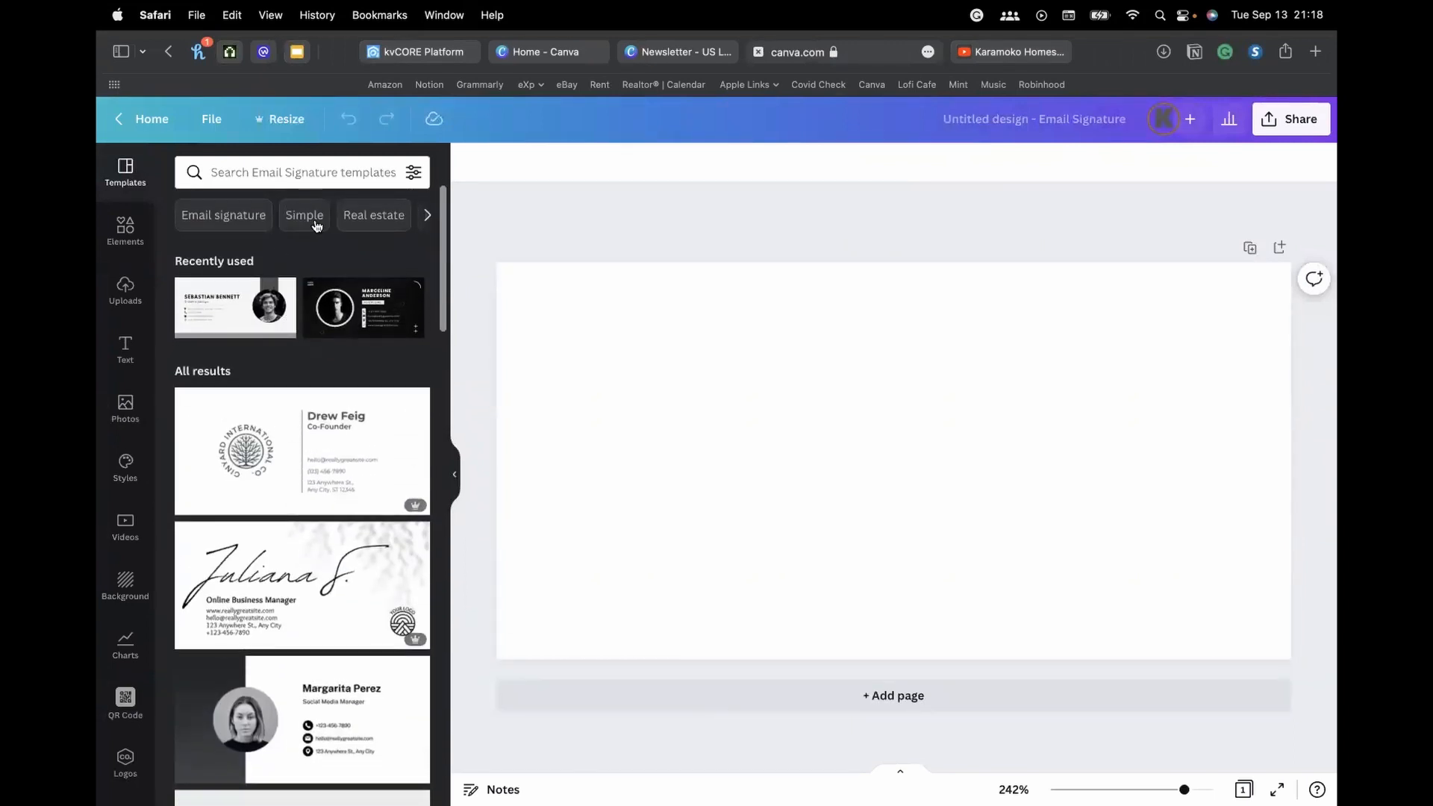
scroll(319, 422, down, 1)
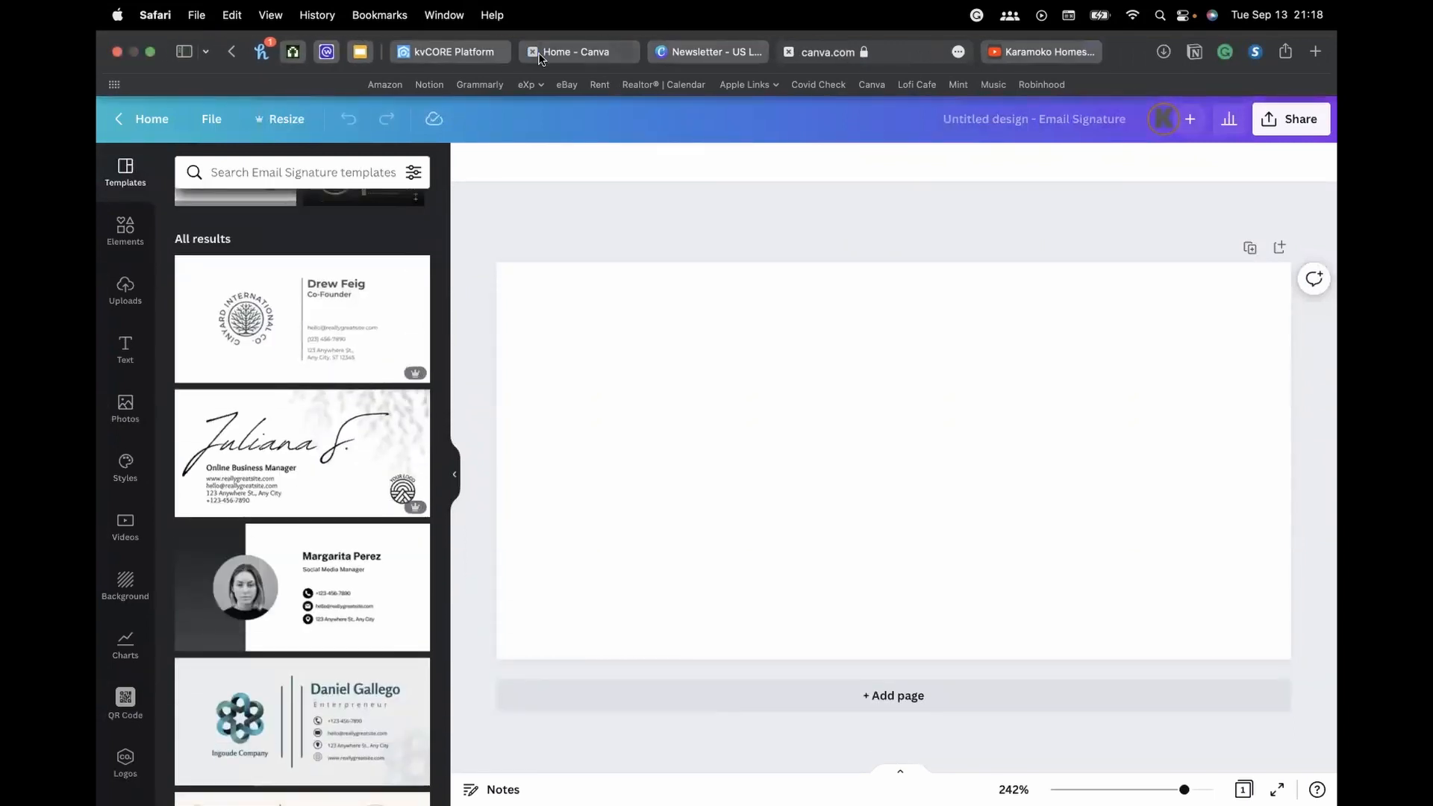
click(443, 52)
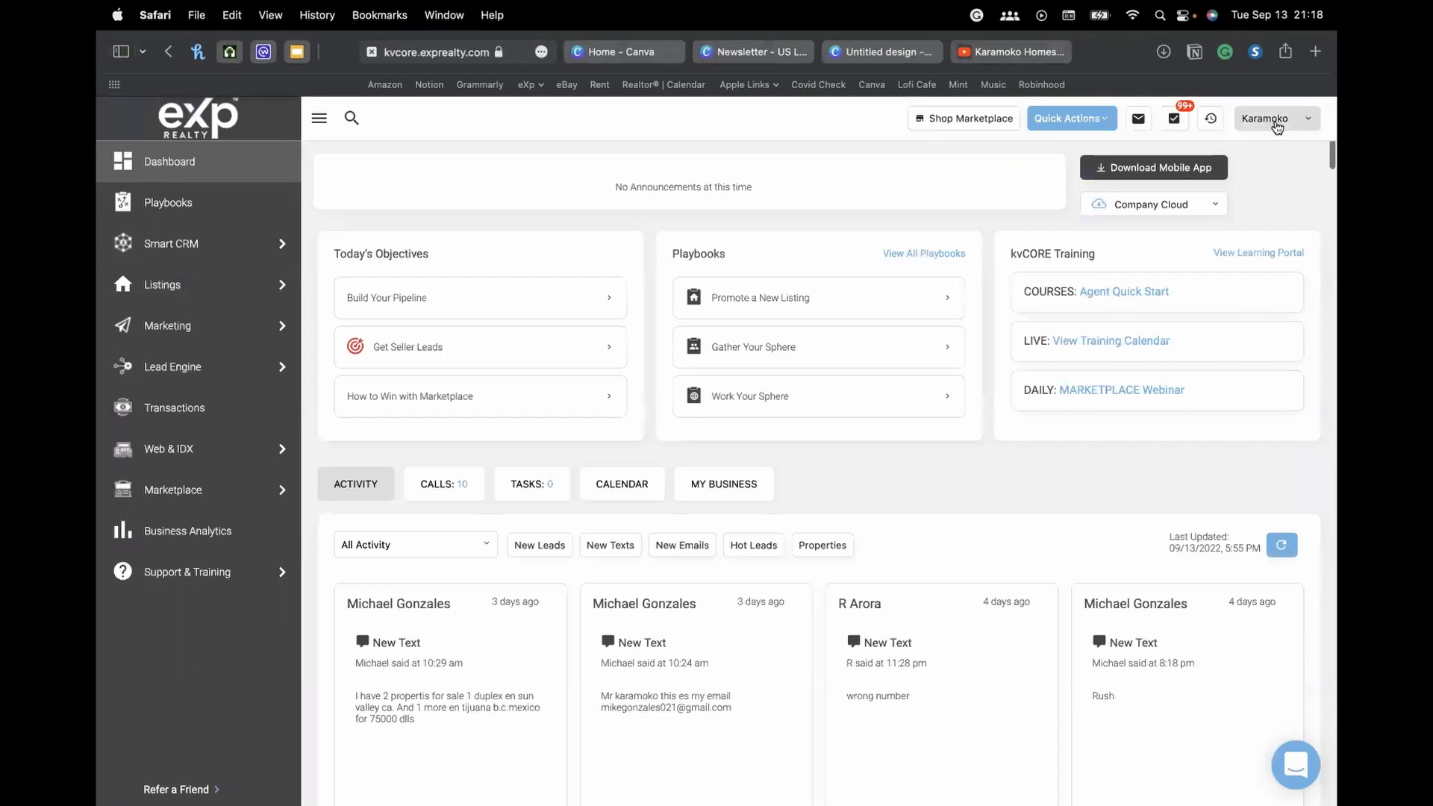
View the existing Signature card on kvCORE's My Profile page, then go back to the Email Signature design
click(1269, 120)
click(1226, 250)
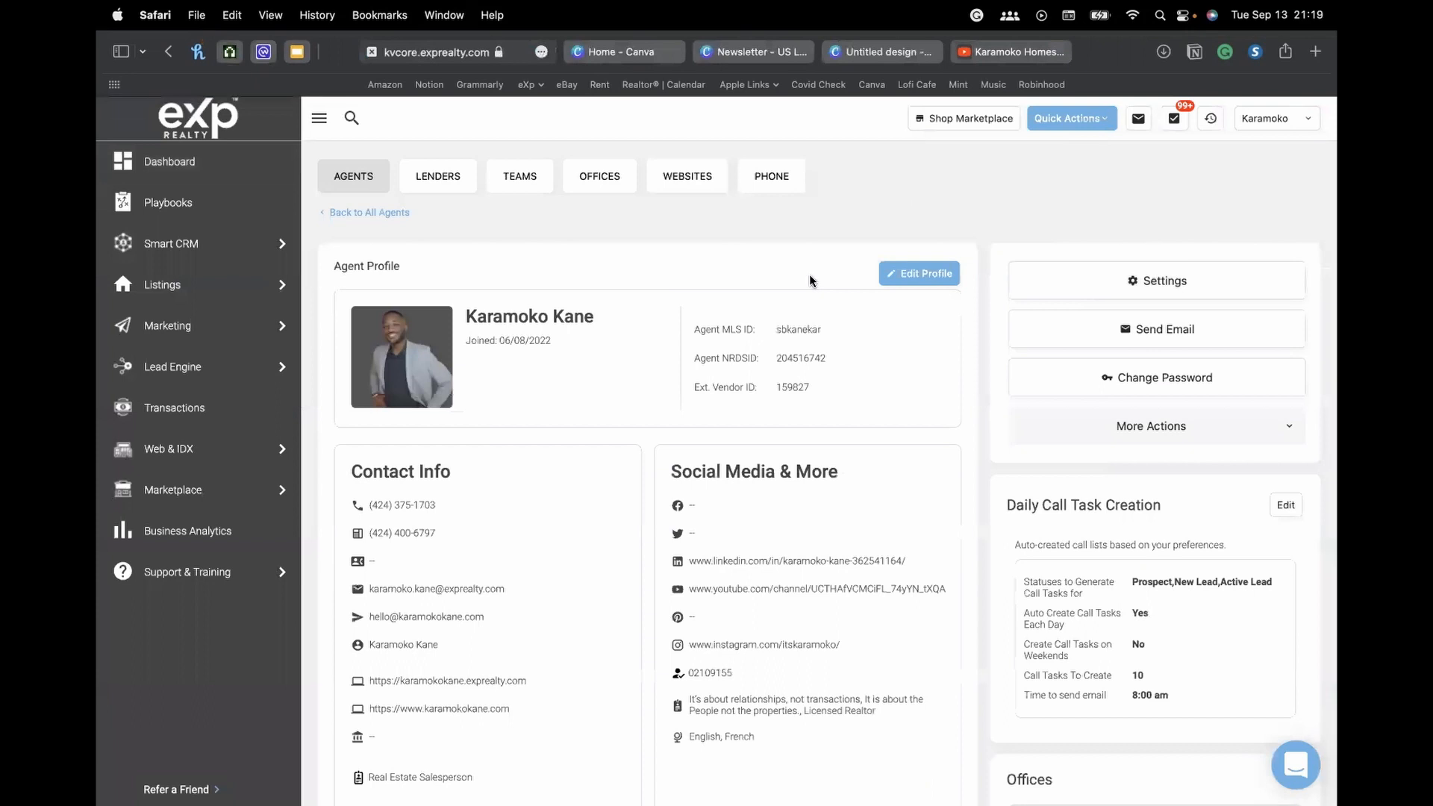
scroll(798, 291, down, 5)
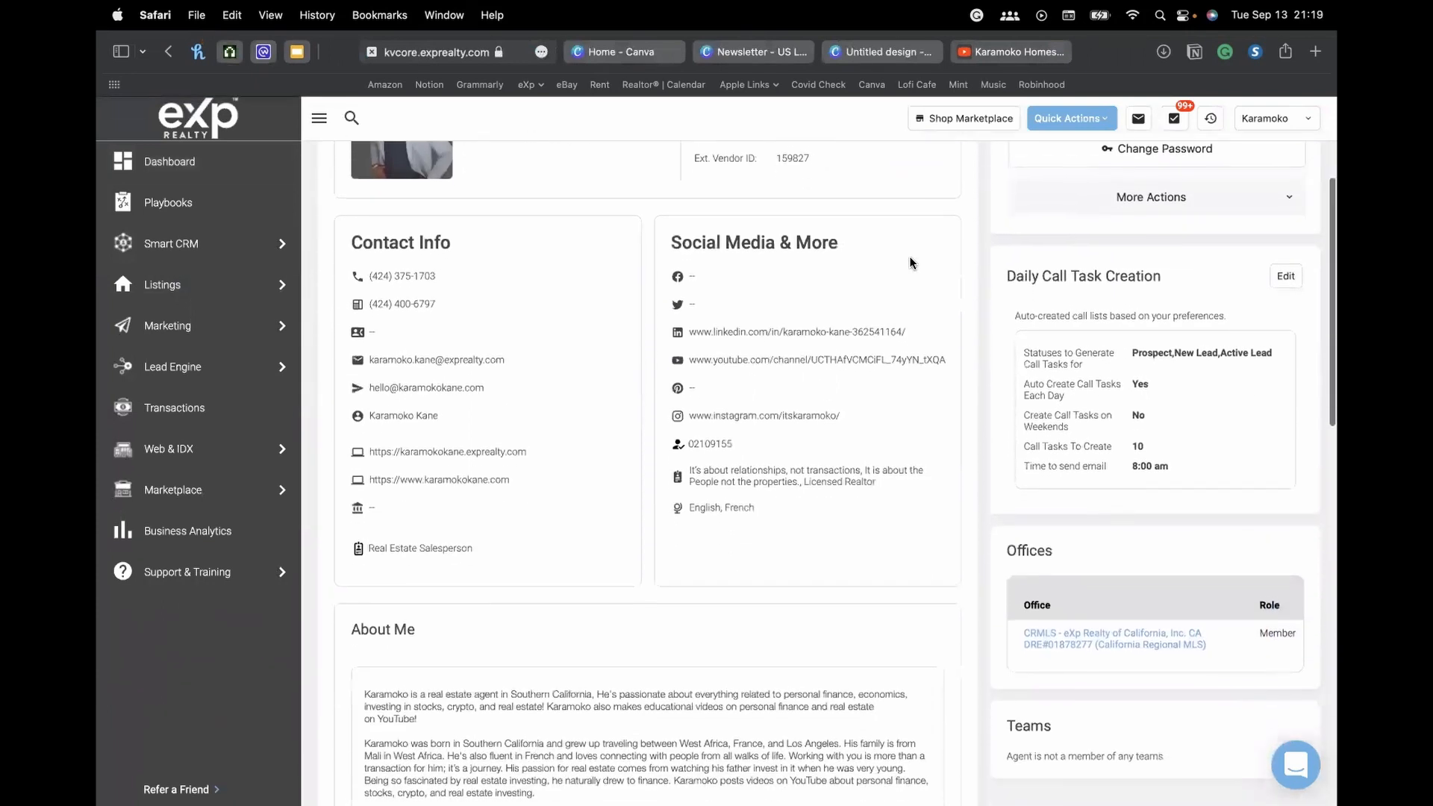
scroll(910, 262, down, 5)
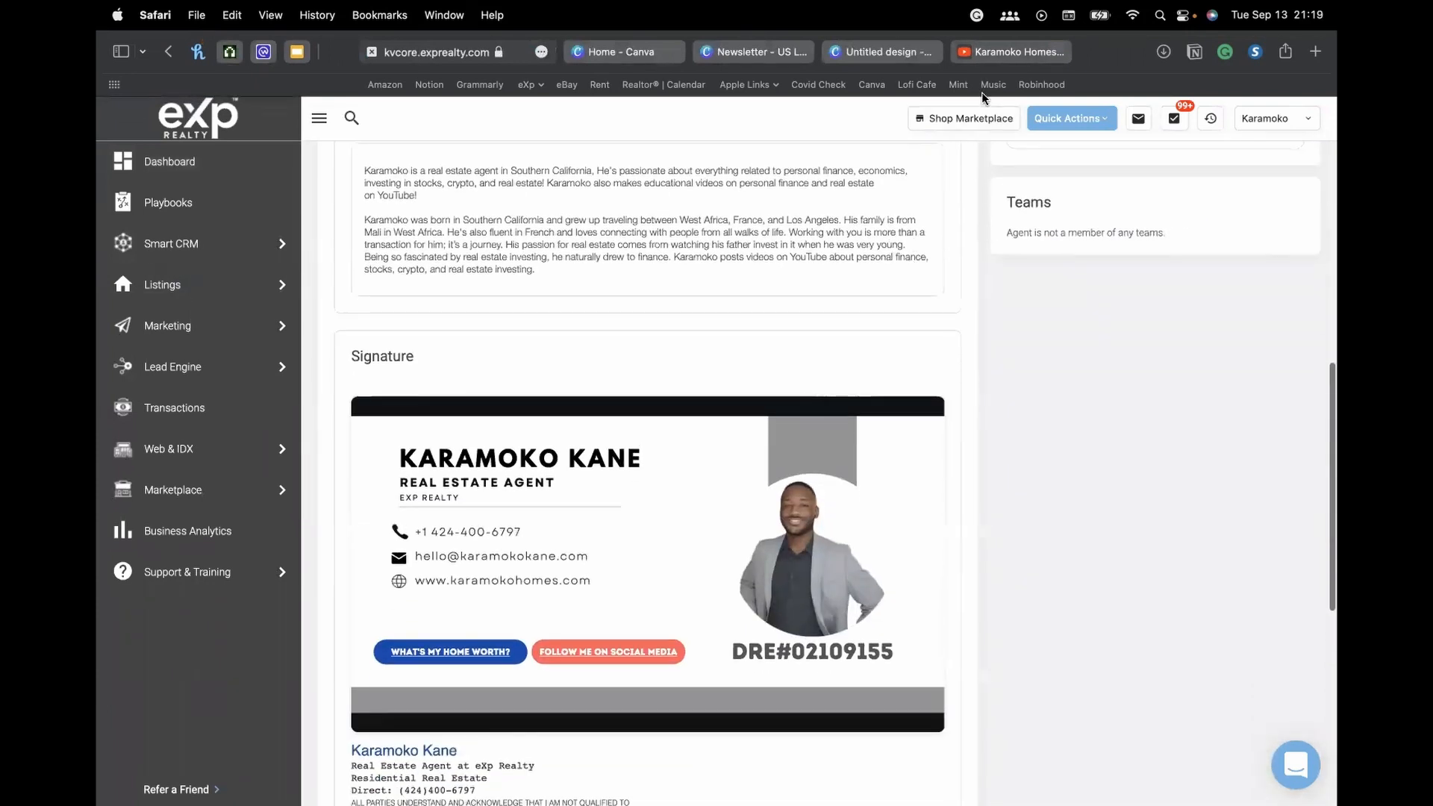
click(1035, 48)
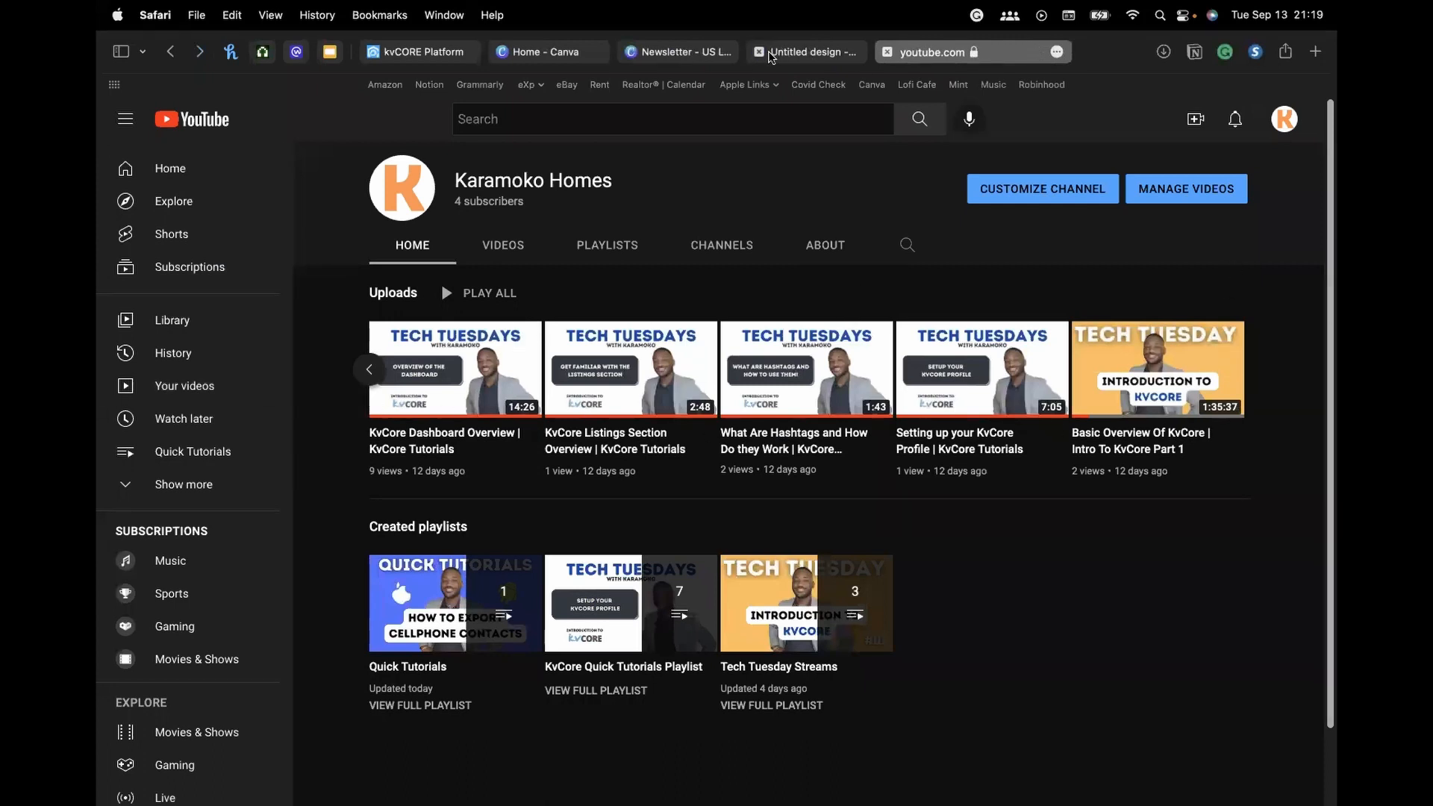
click(811, 53)
Apply the circular-logo contact template and replace its sample name with 'jujujujub'
click(685, 54)
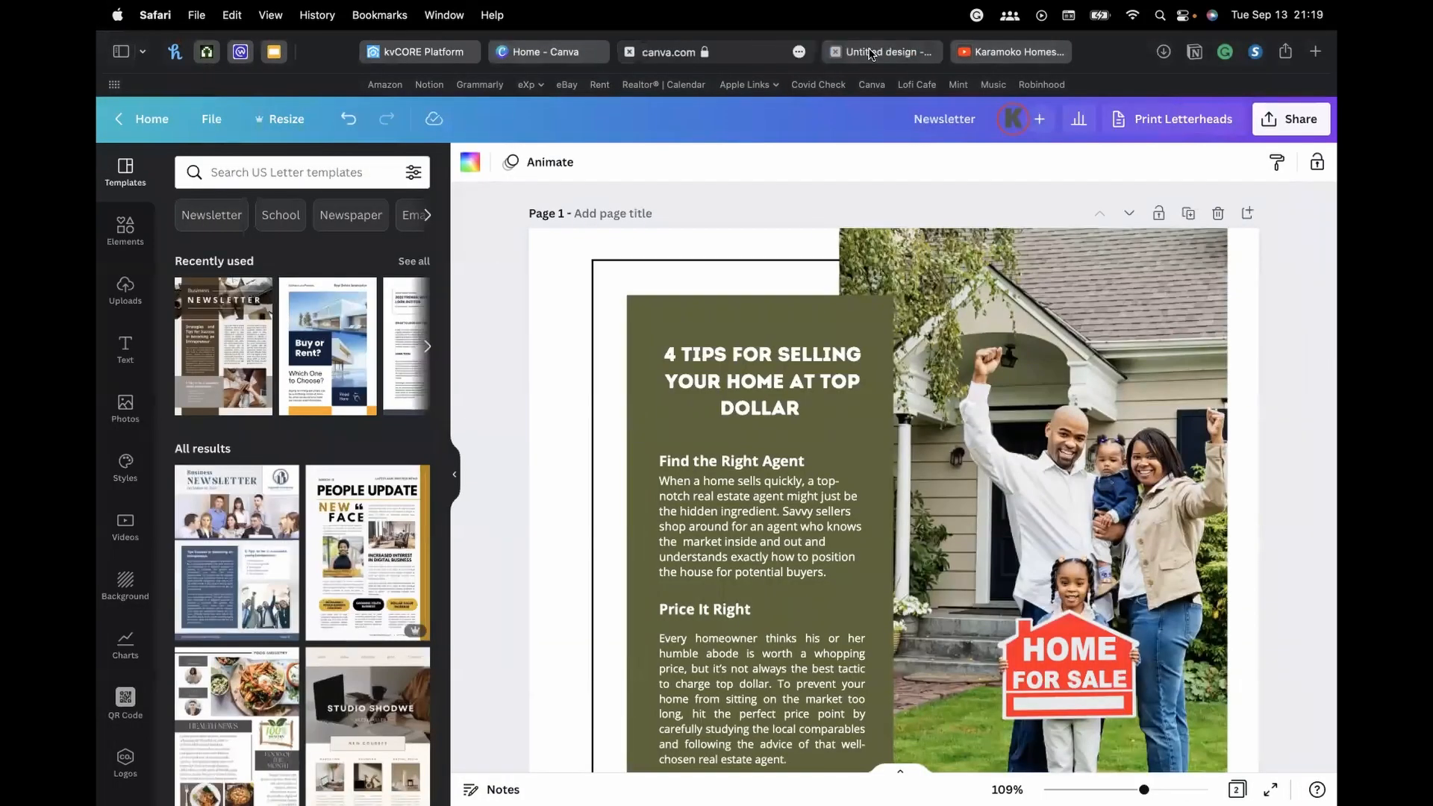
click(869, 54)
scroll(326, 429, up, 3)
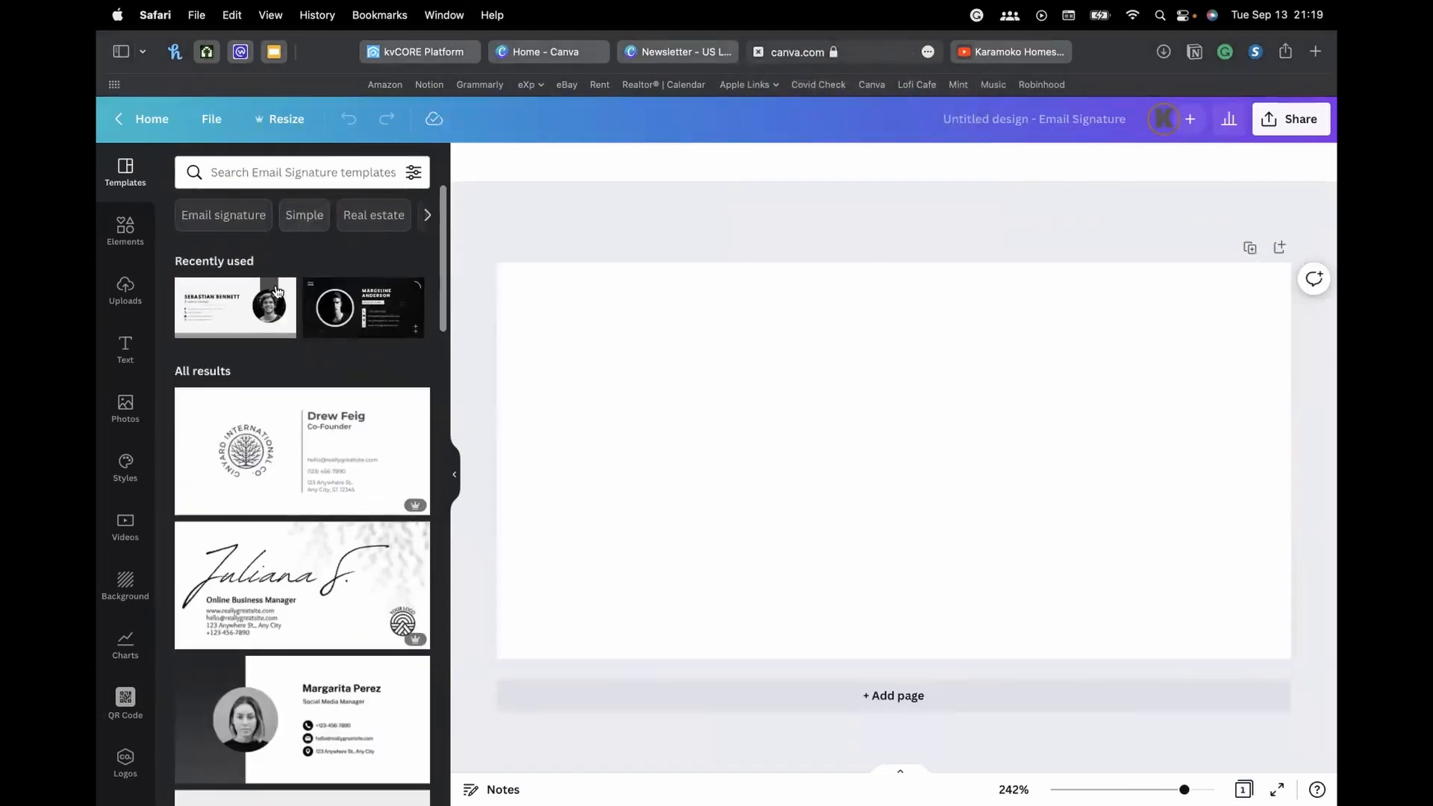
click(305, 440)
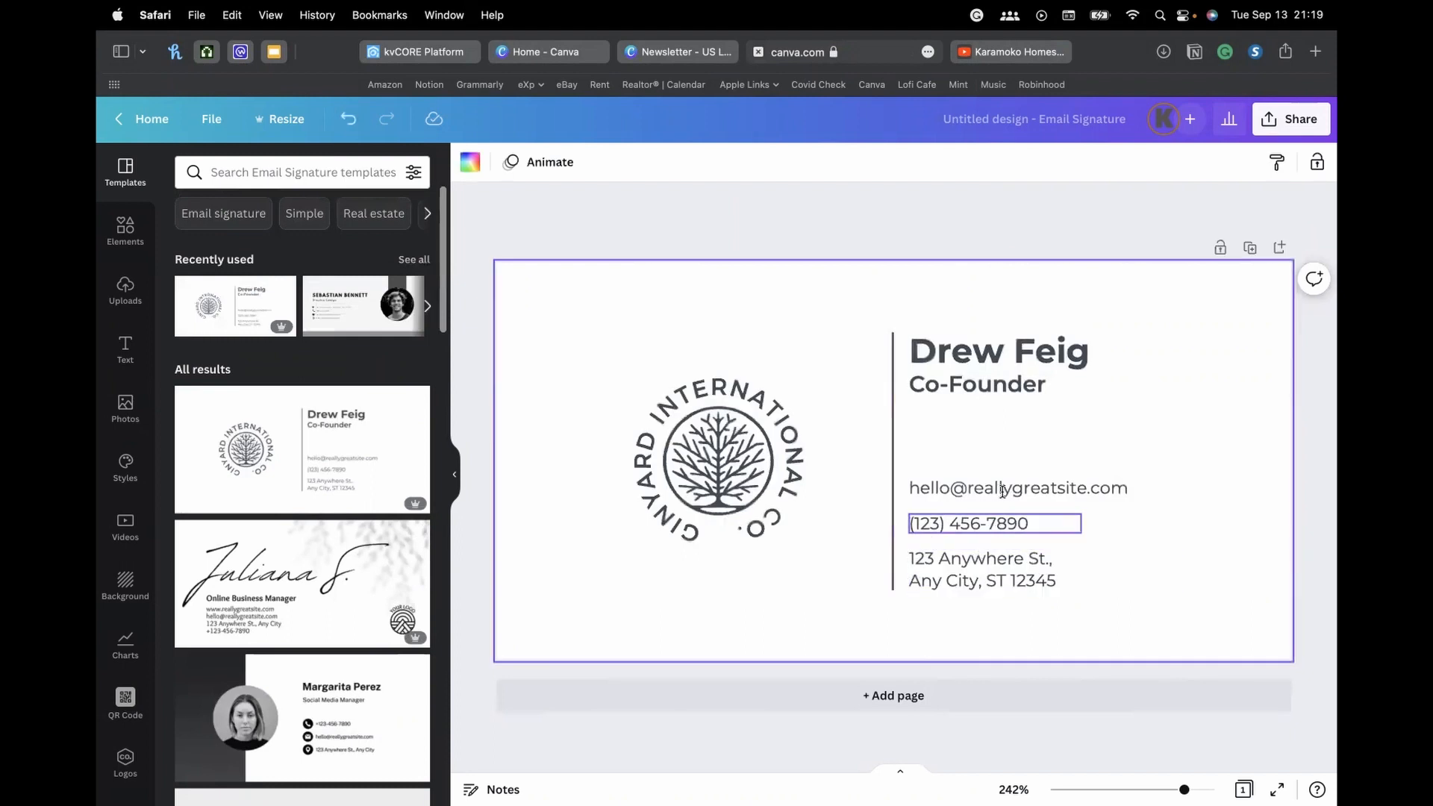
double_click(996, 357)
key(BackSpace)
text(jujujujub)
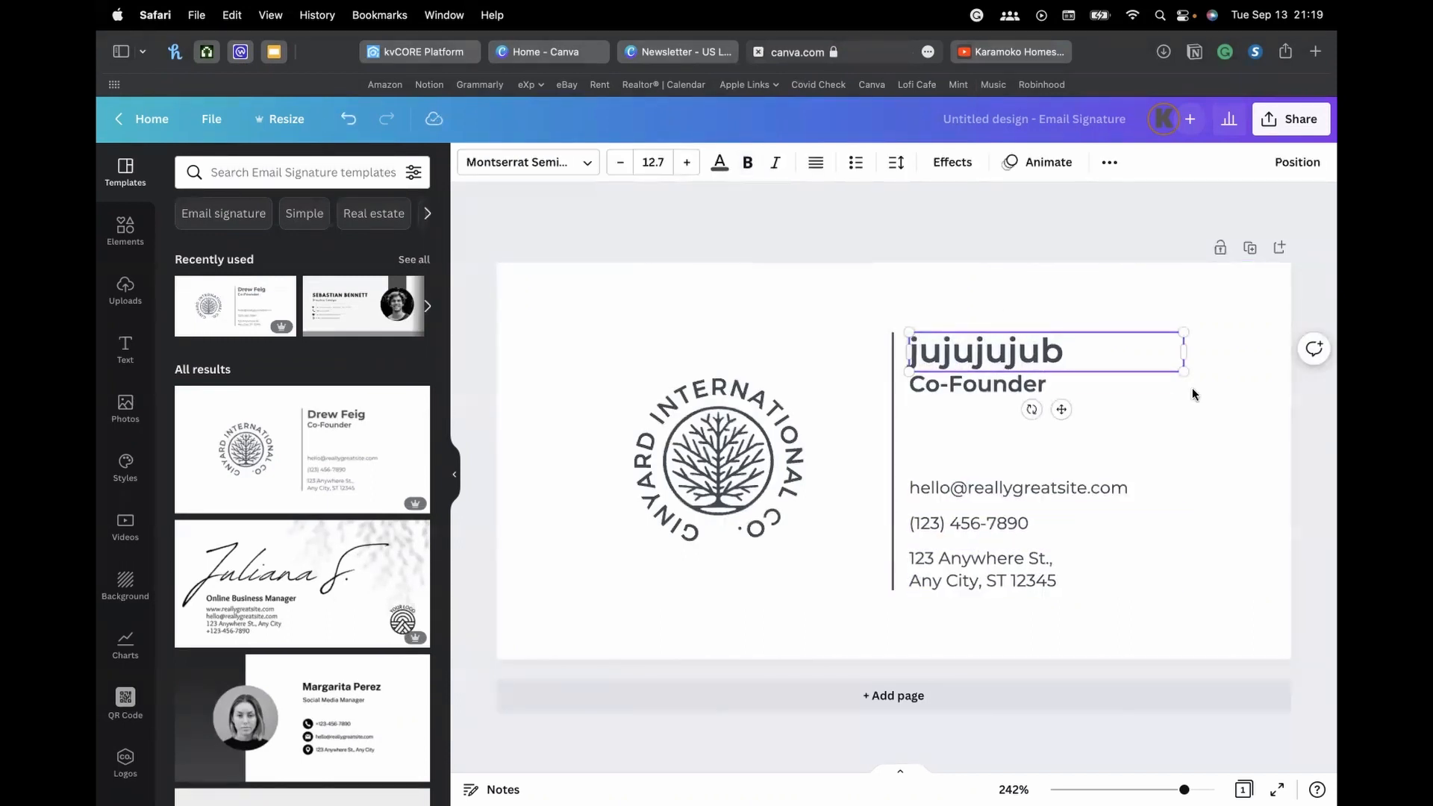
click(793, 223)
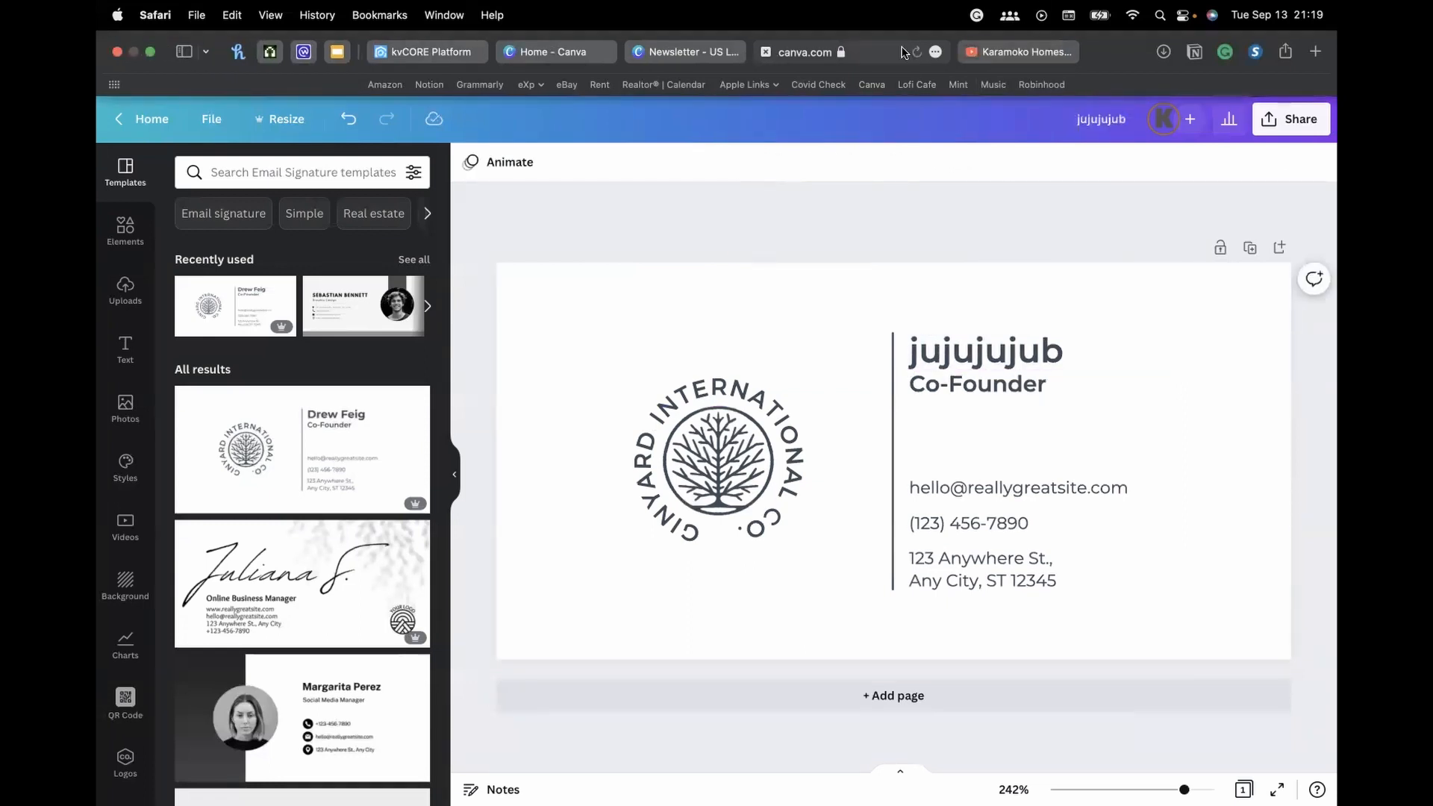
Inspect the About Me HTML source in kvCORE's profile editor, cancel, and return to Canva
click(377, 51)
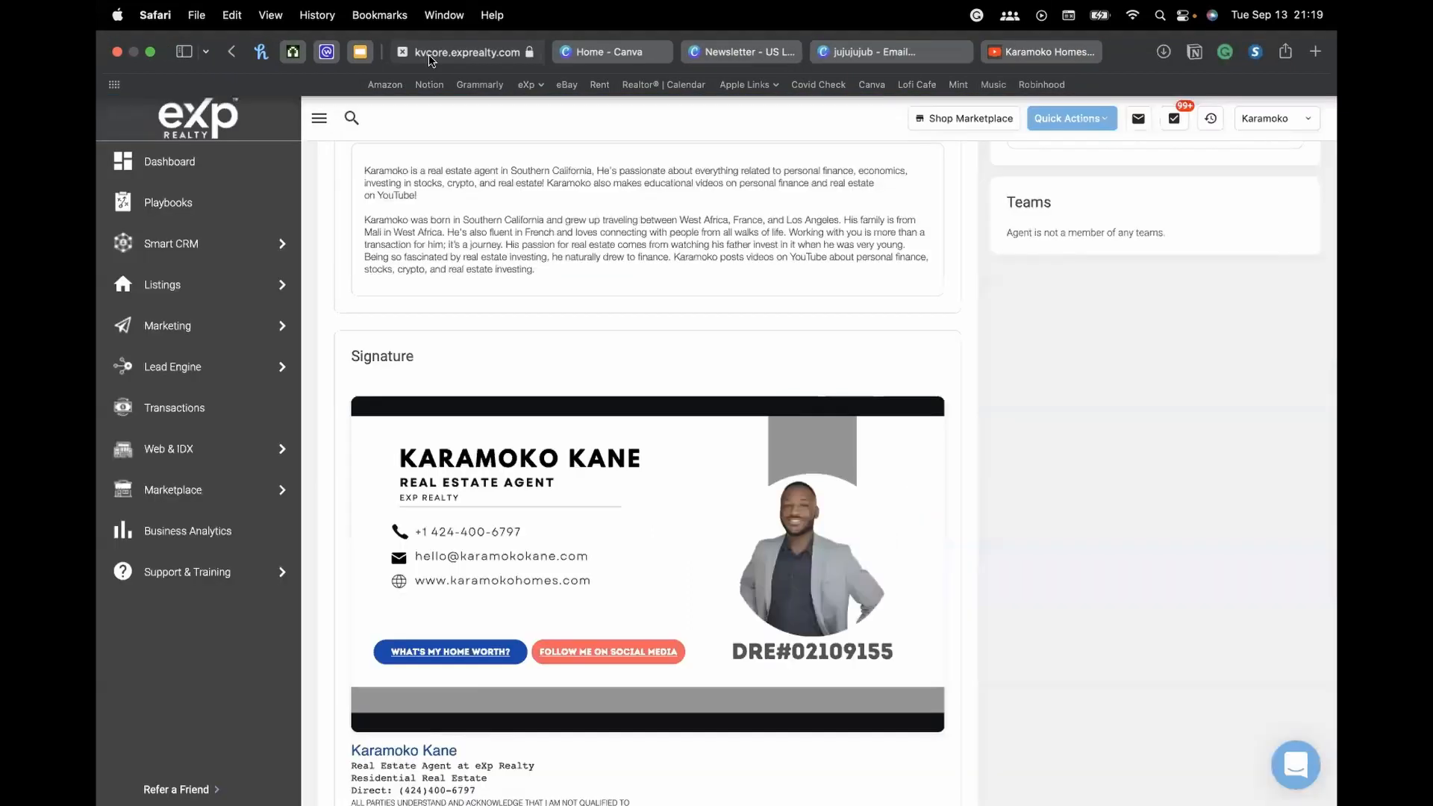
scroll(708, 364, down, 1)
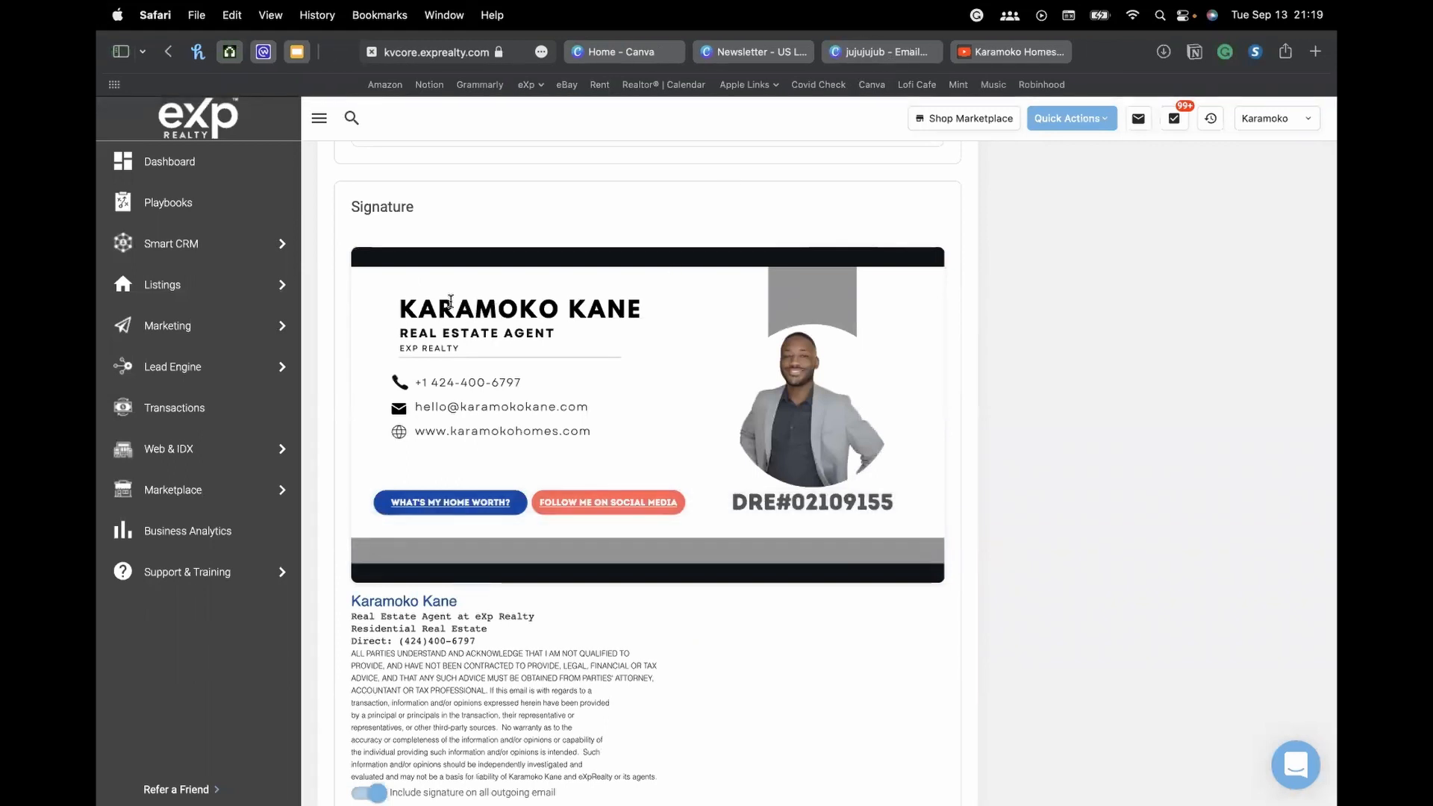
scroll(543, 329, down, 4)
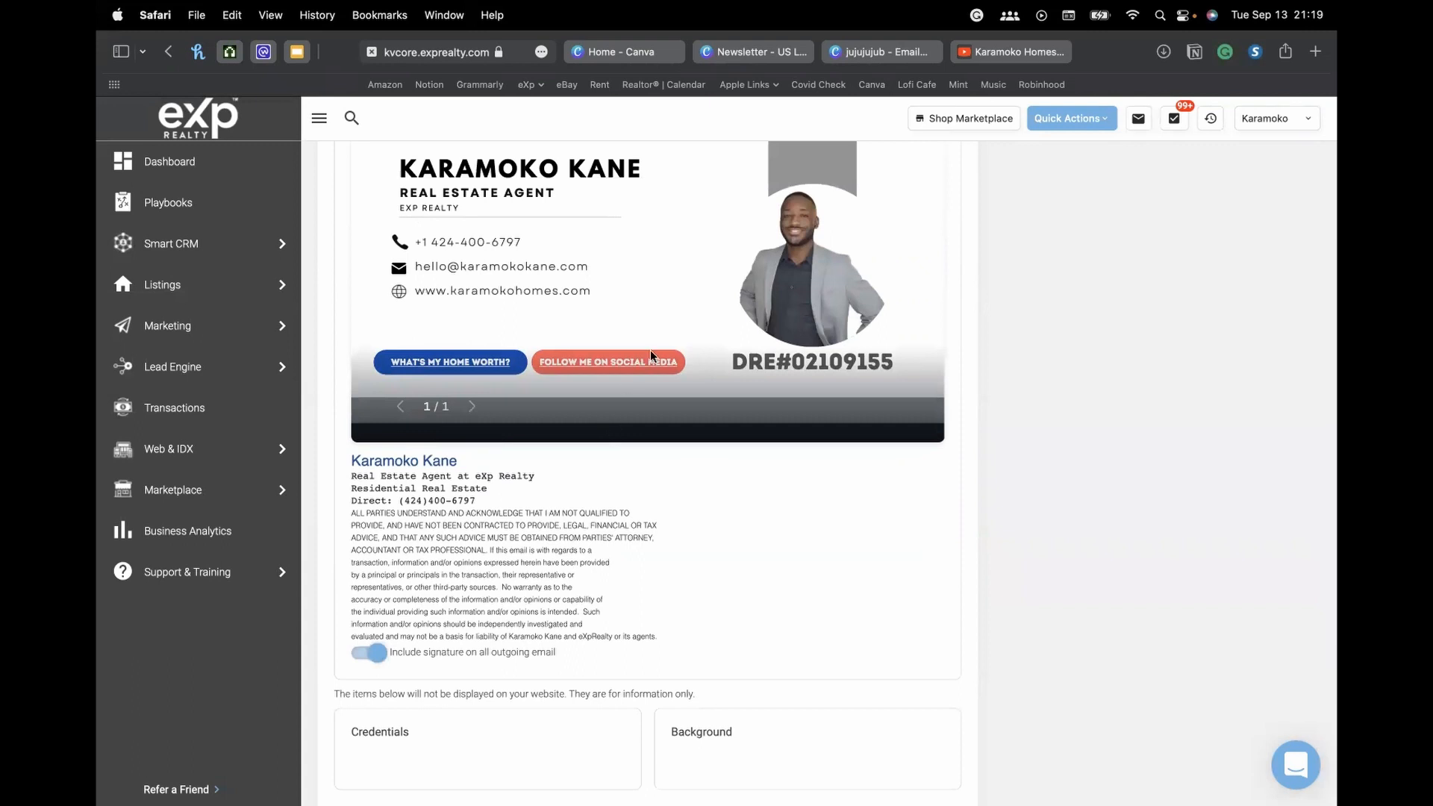
scroll(665, 355, up, 4)
scroll(693, 369, up, 15)
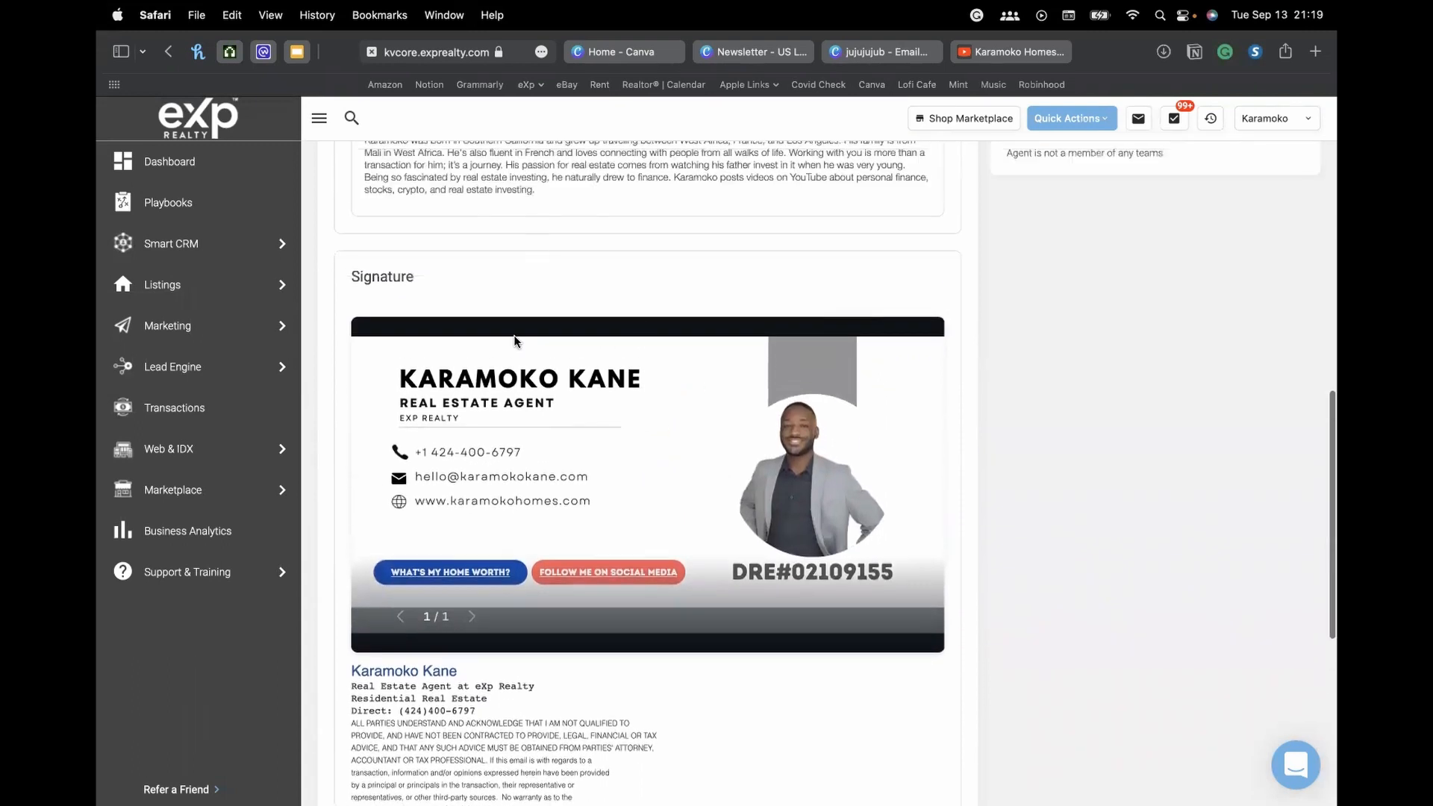
scroll(748, 349, up, 9)
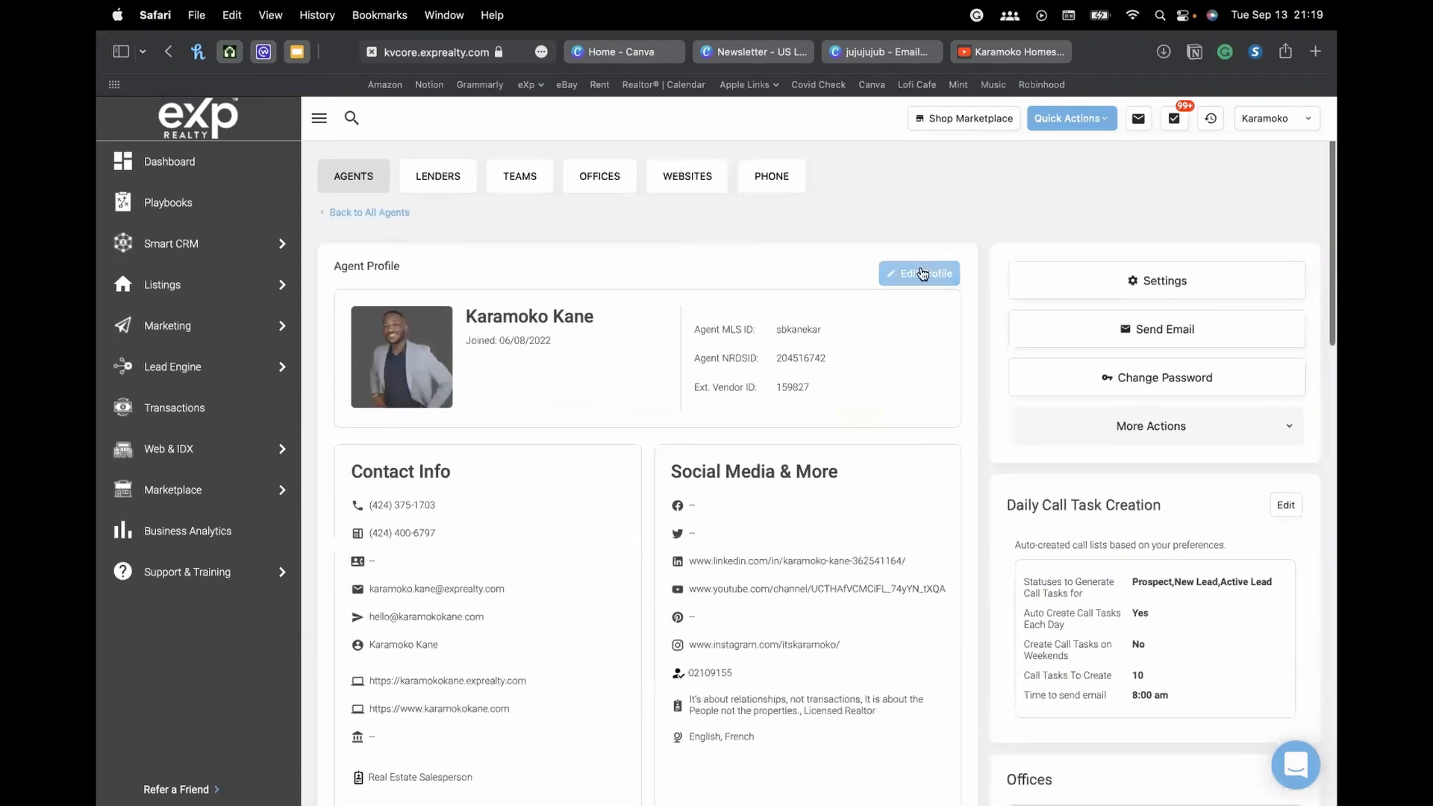
scroll(920, 482, down, 20)
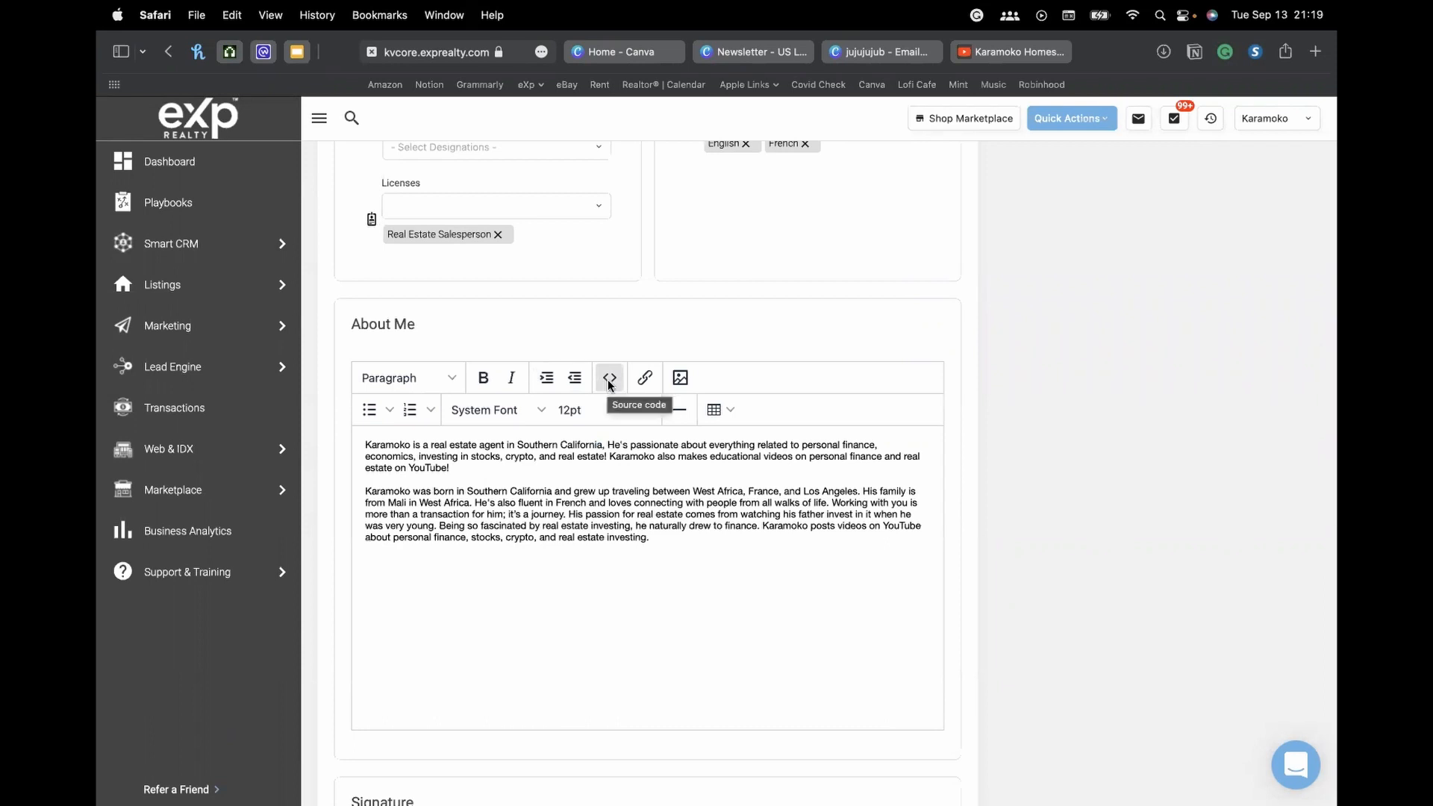
click(609, 380)
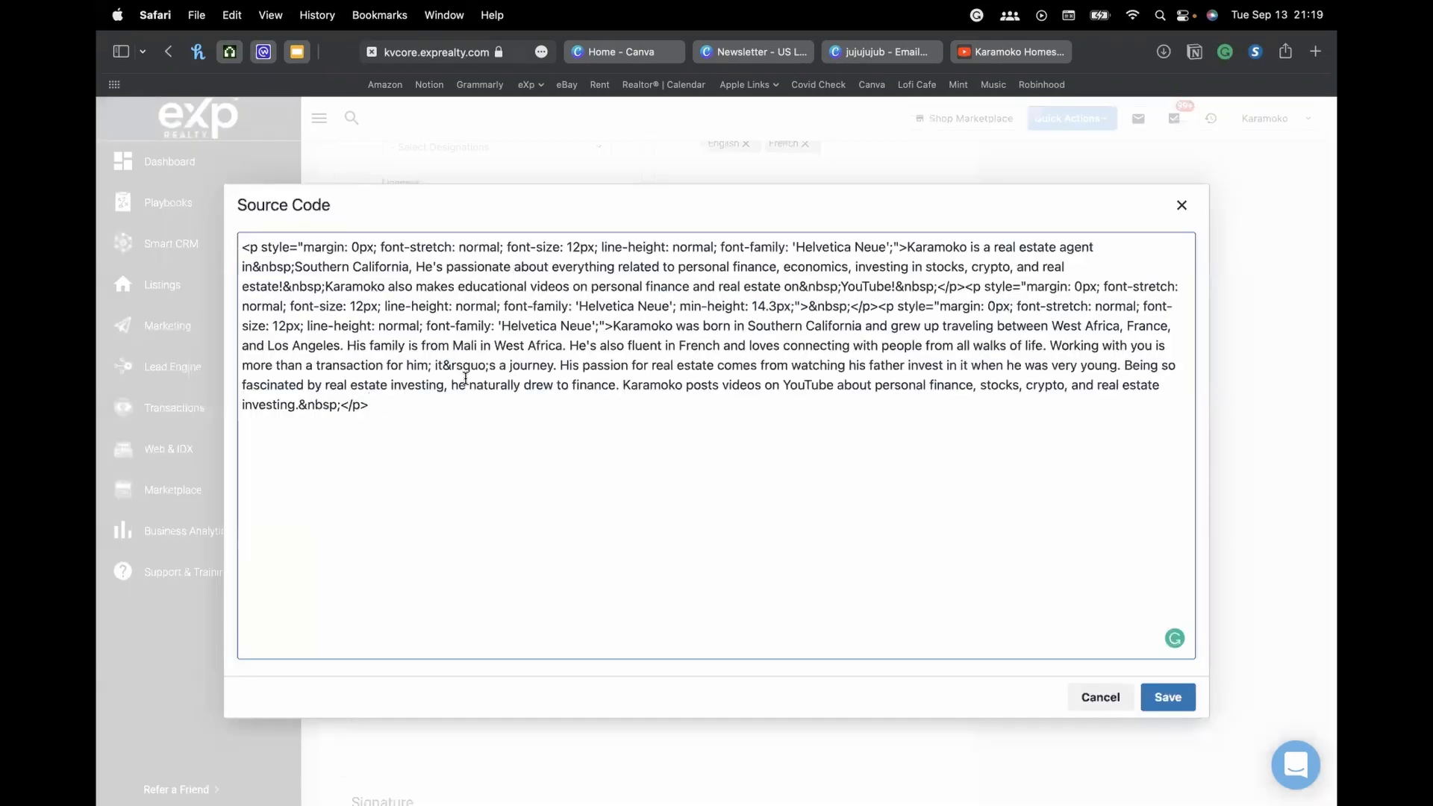
click(1083, 697)
click(881, 51)
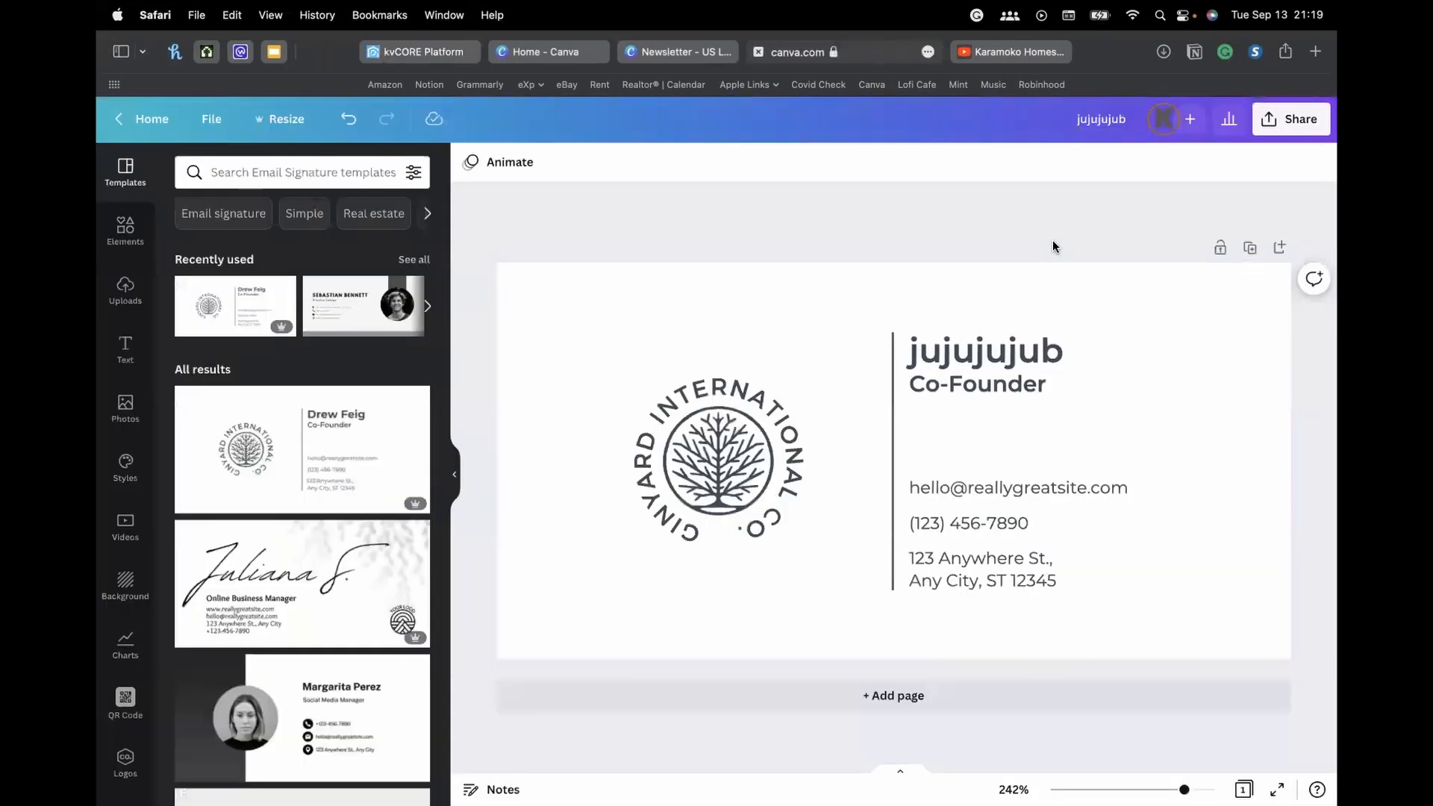
Create embed links for the jujujujub signature and copy its HTML embed code
click(1292, 119)
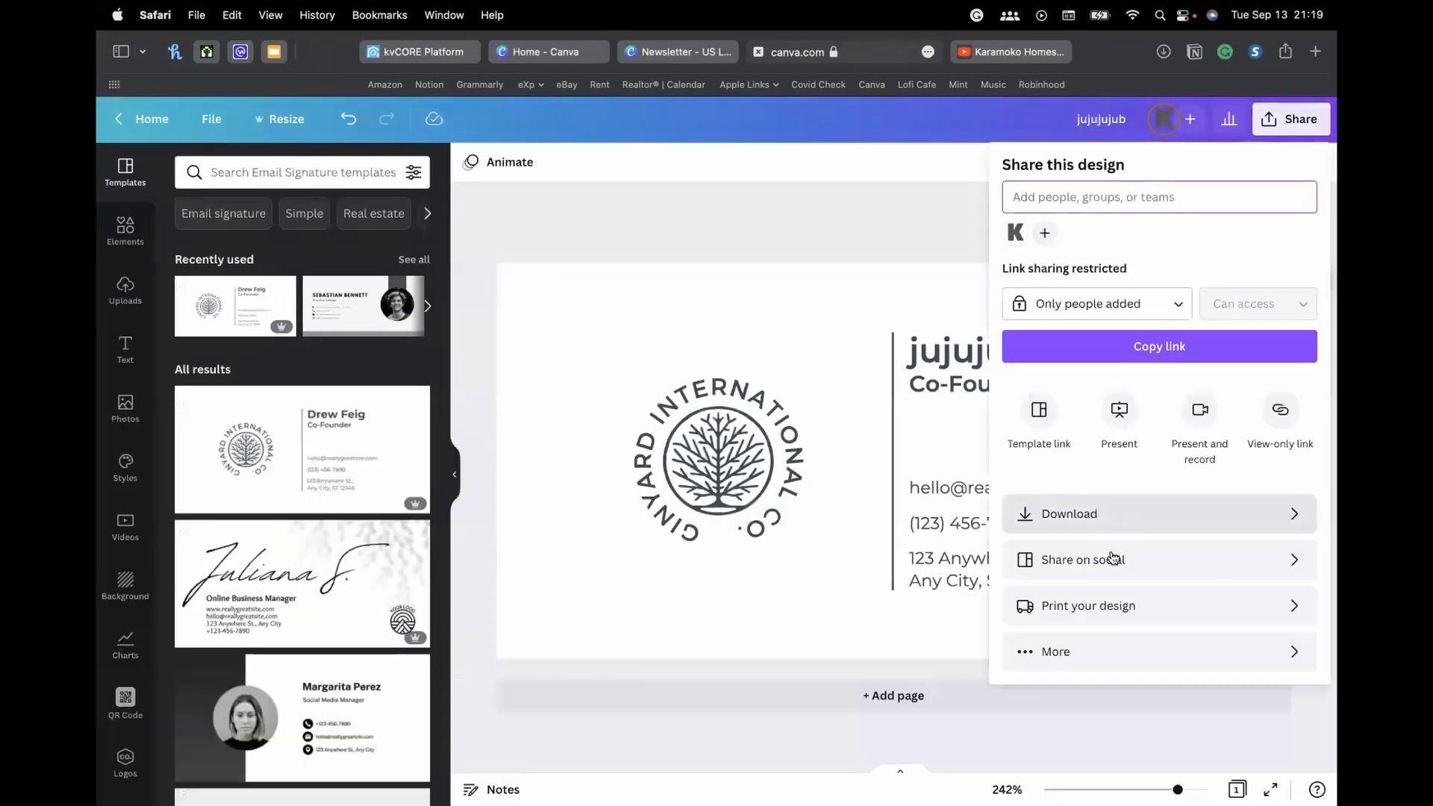
click(1138, 662)
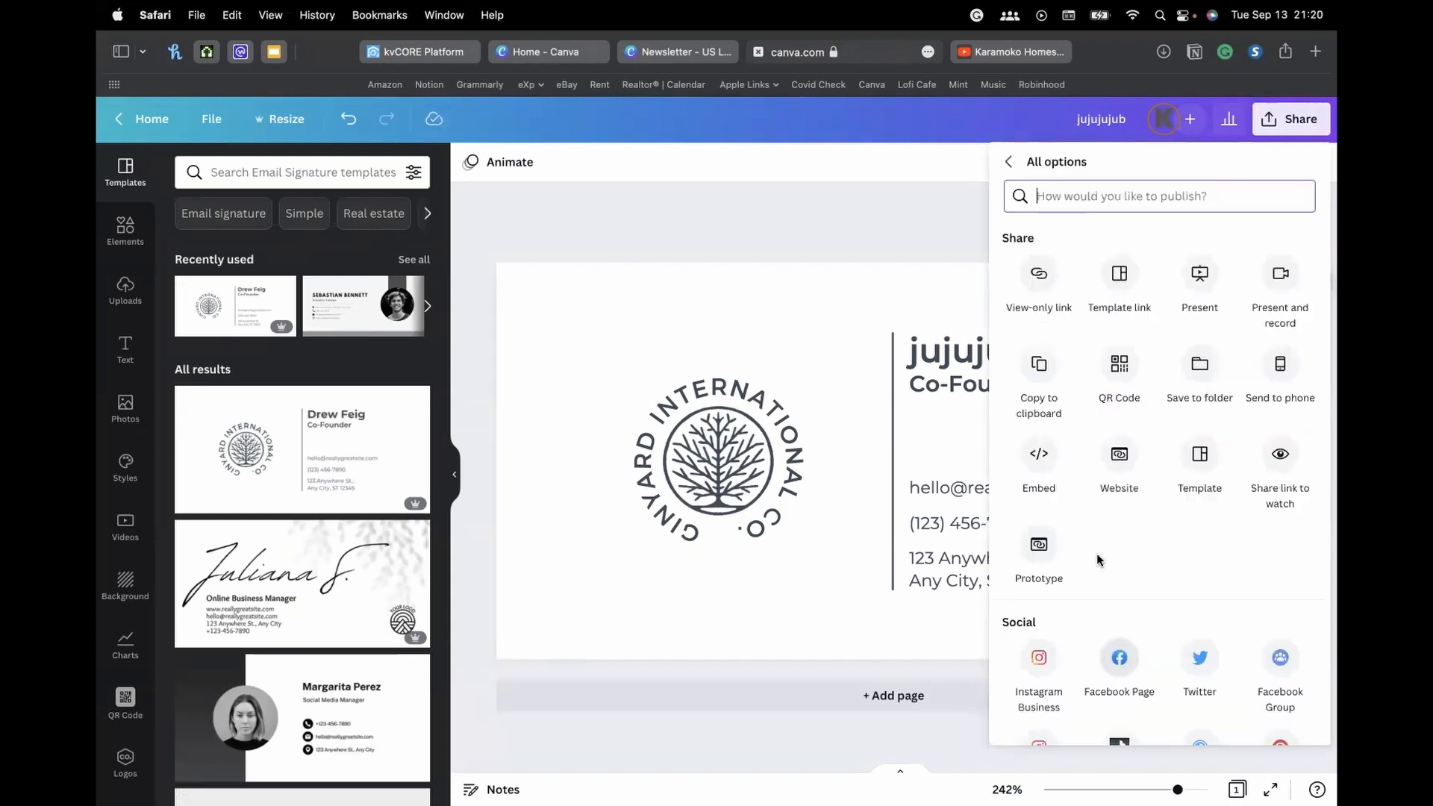
click(1038, 467)
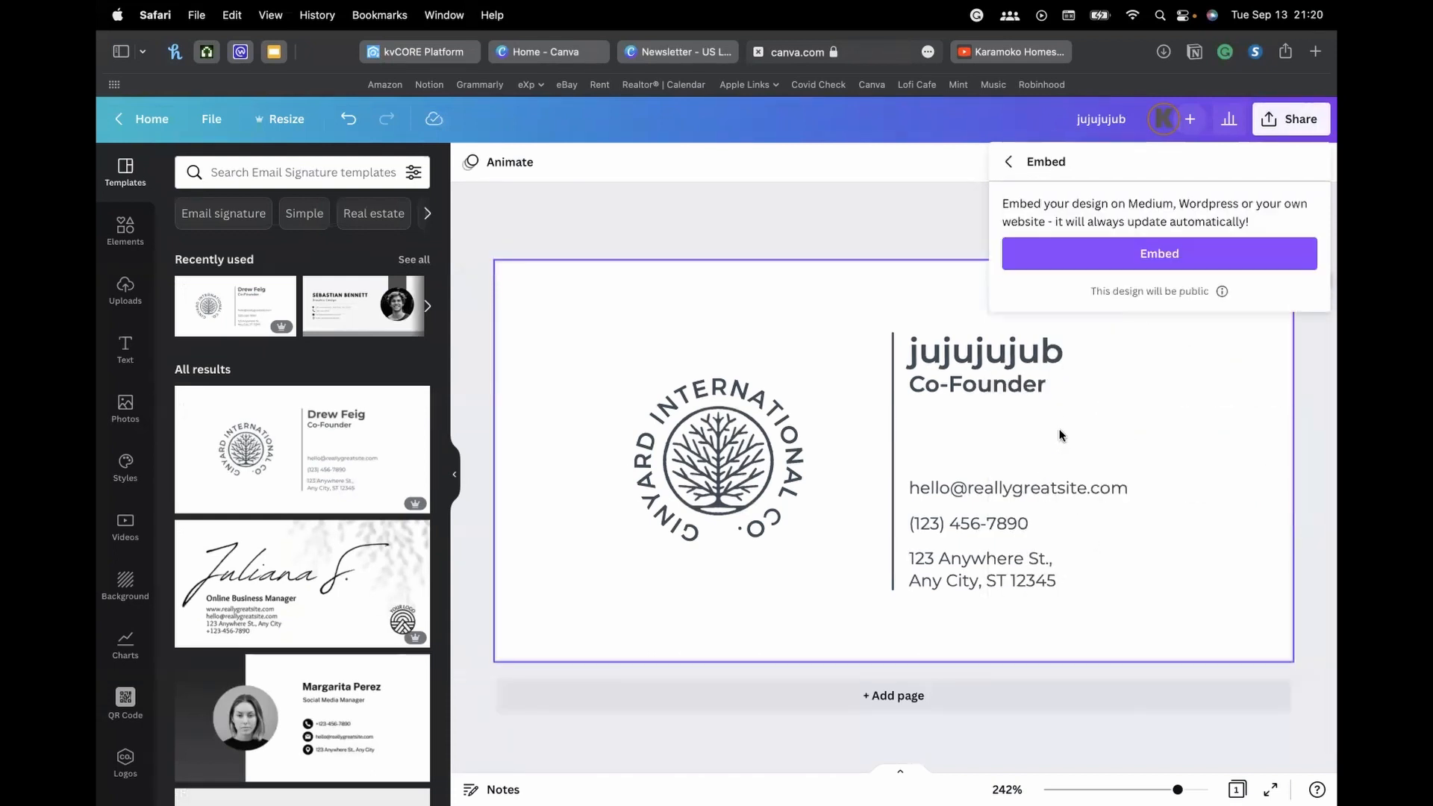
click(1161, 254)
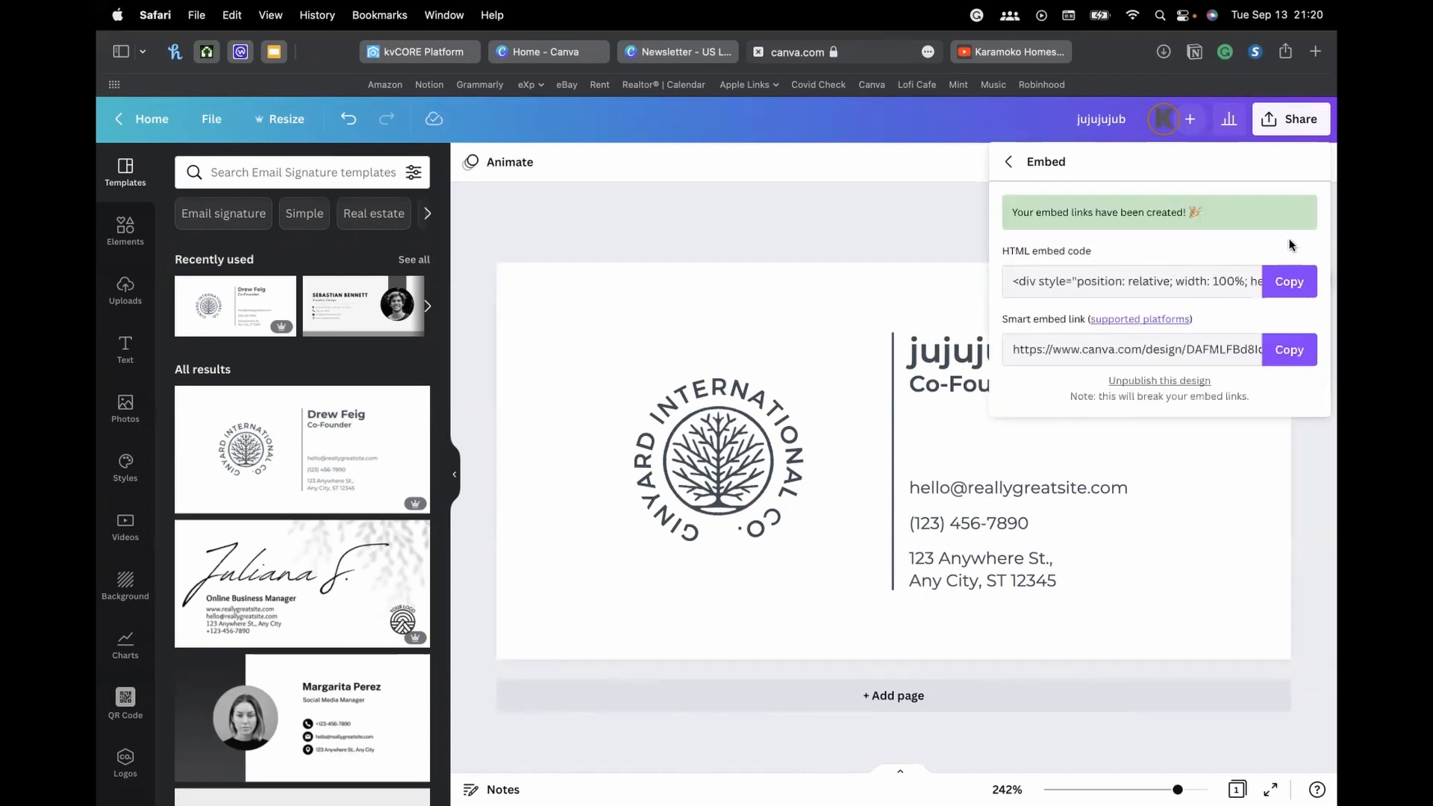
click(1286, 288)
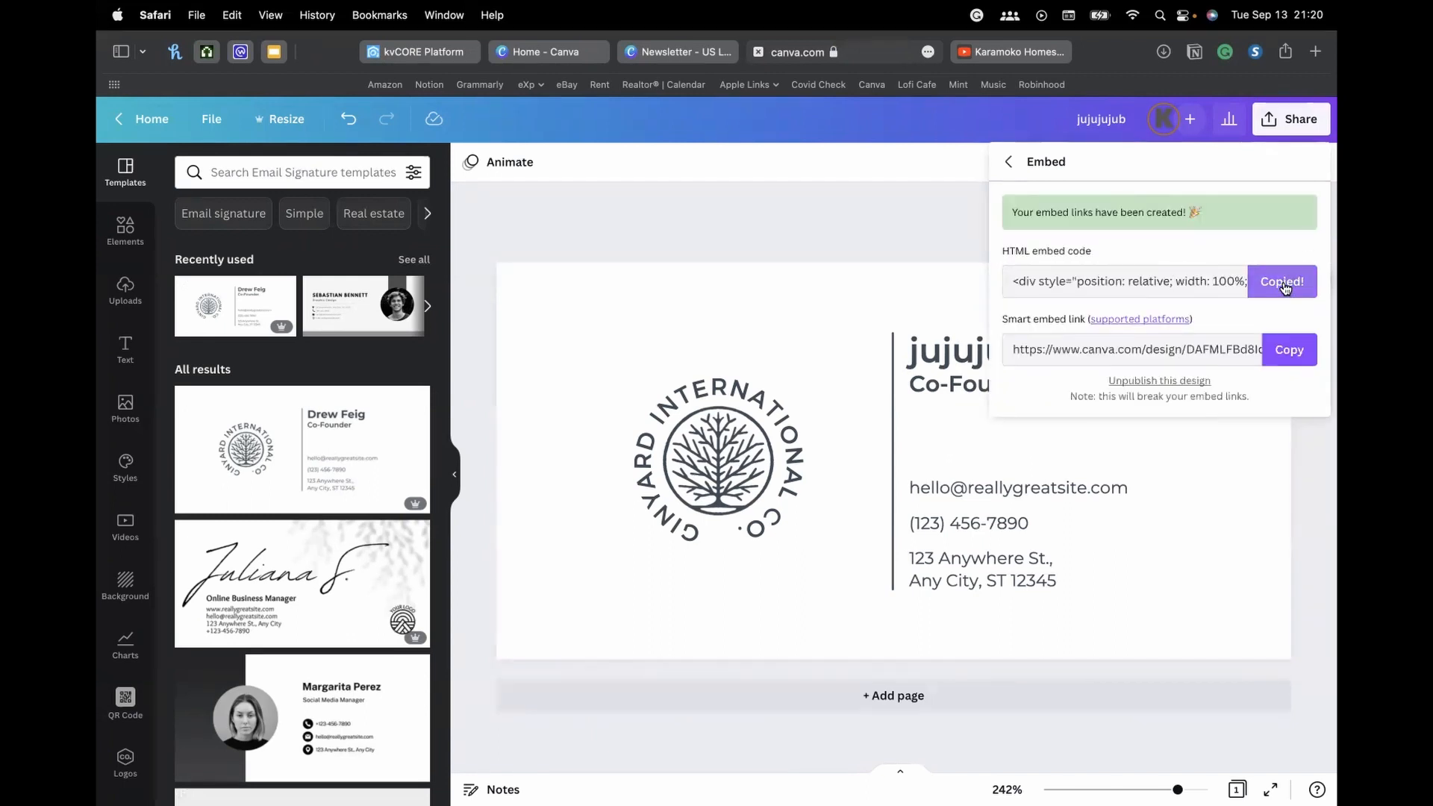
click(423, 53)
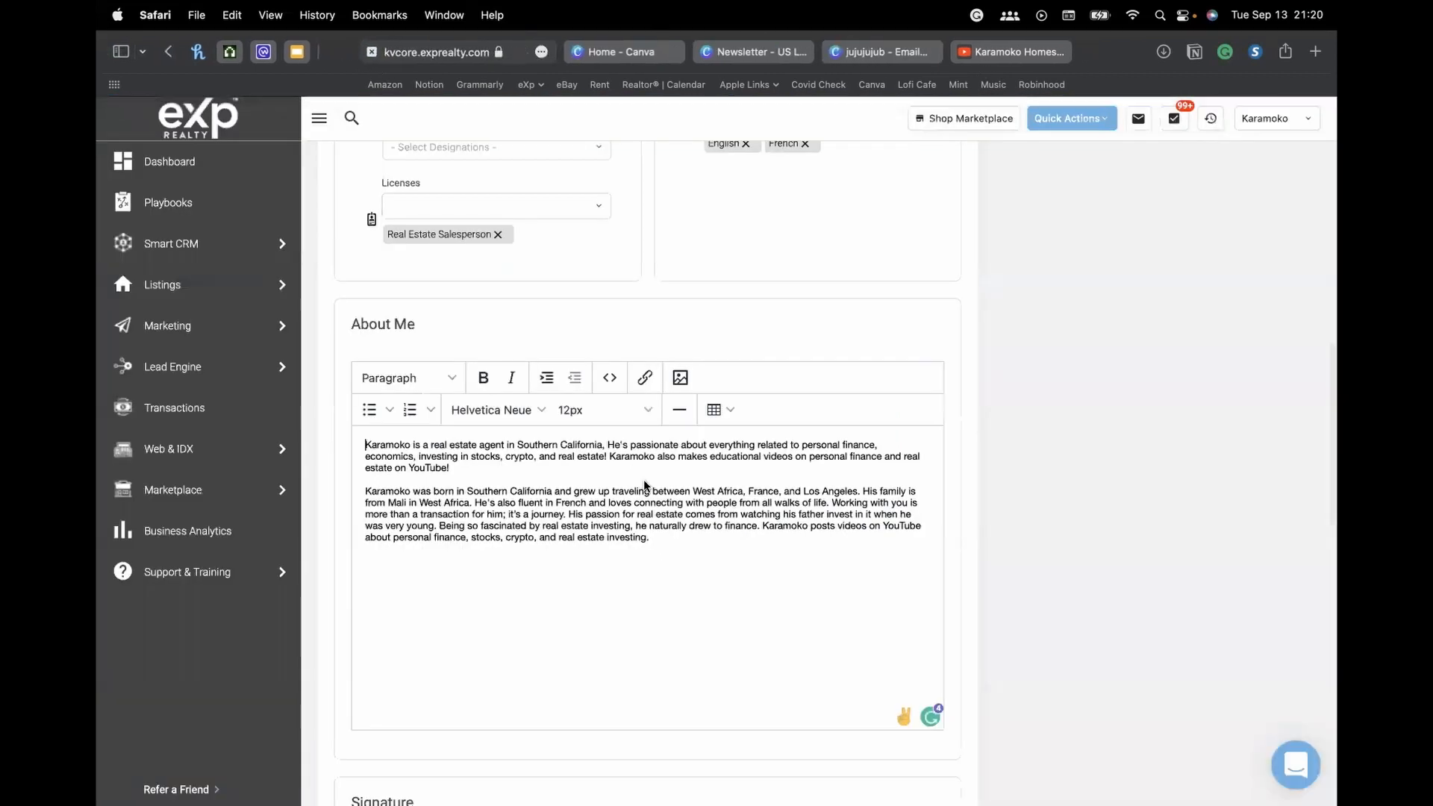
Replace the About Me HTML source with the copied Canva embed code and save it
click(611, 379)
key(super+a)
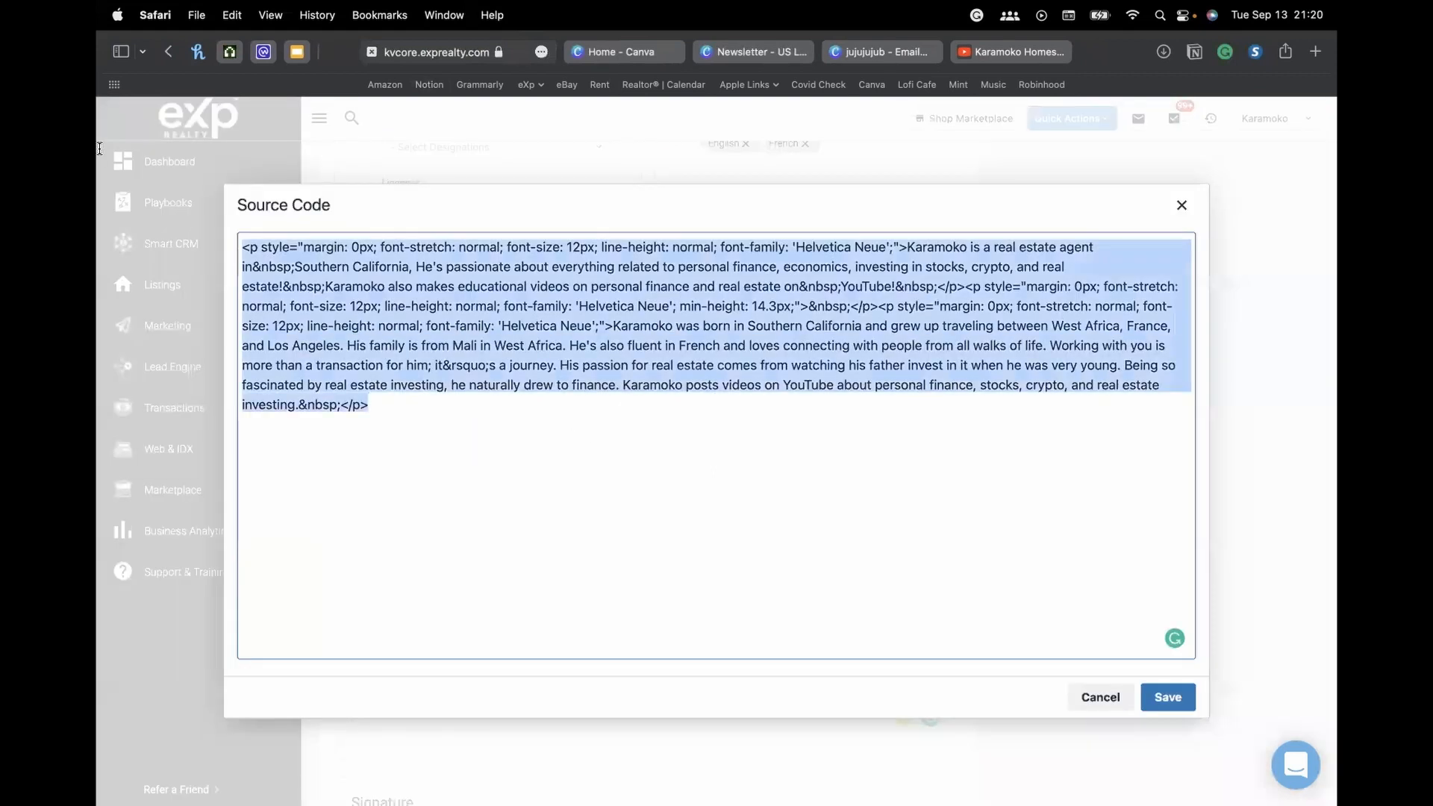
mouse_move(99, 147)
key(super+v)
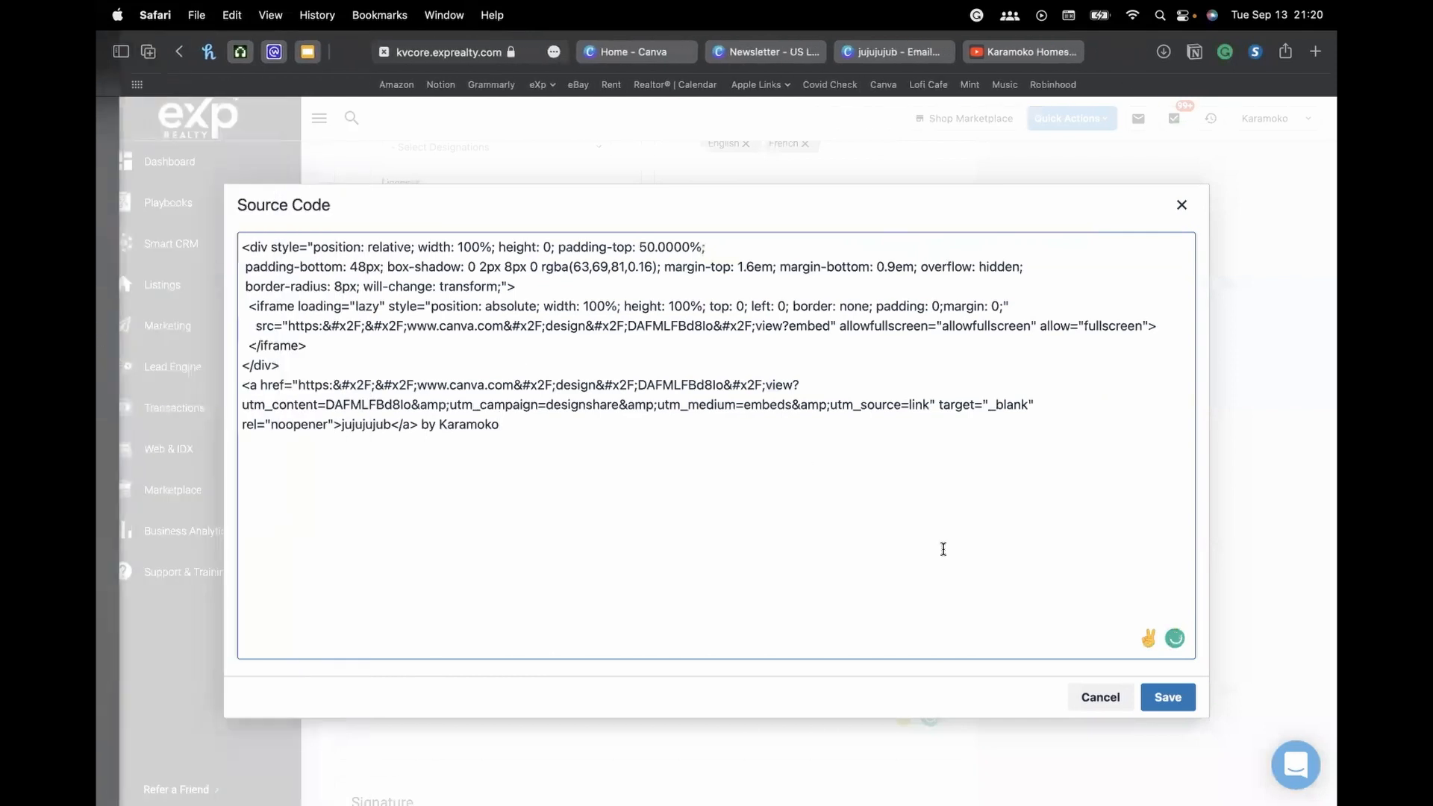
click(1167, 696)
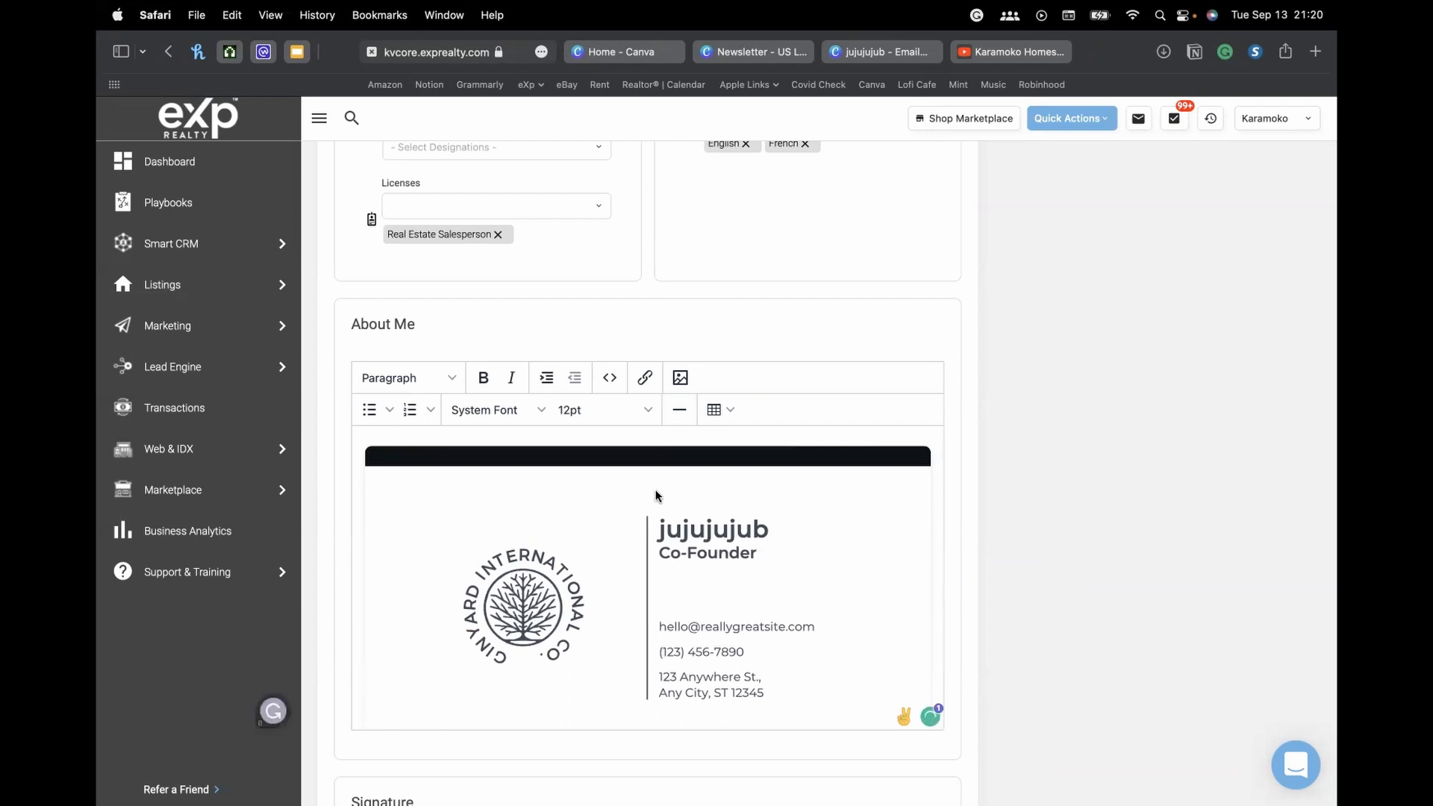
Delete the 'by' credit line beneath the embedded business card
scroll(657, 496, down, 3)
scroll(771, 490, up, 3)
scroll(770, 508, down, 3)
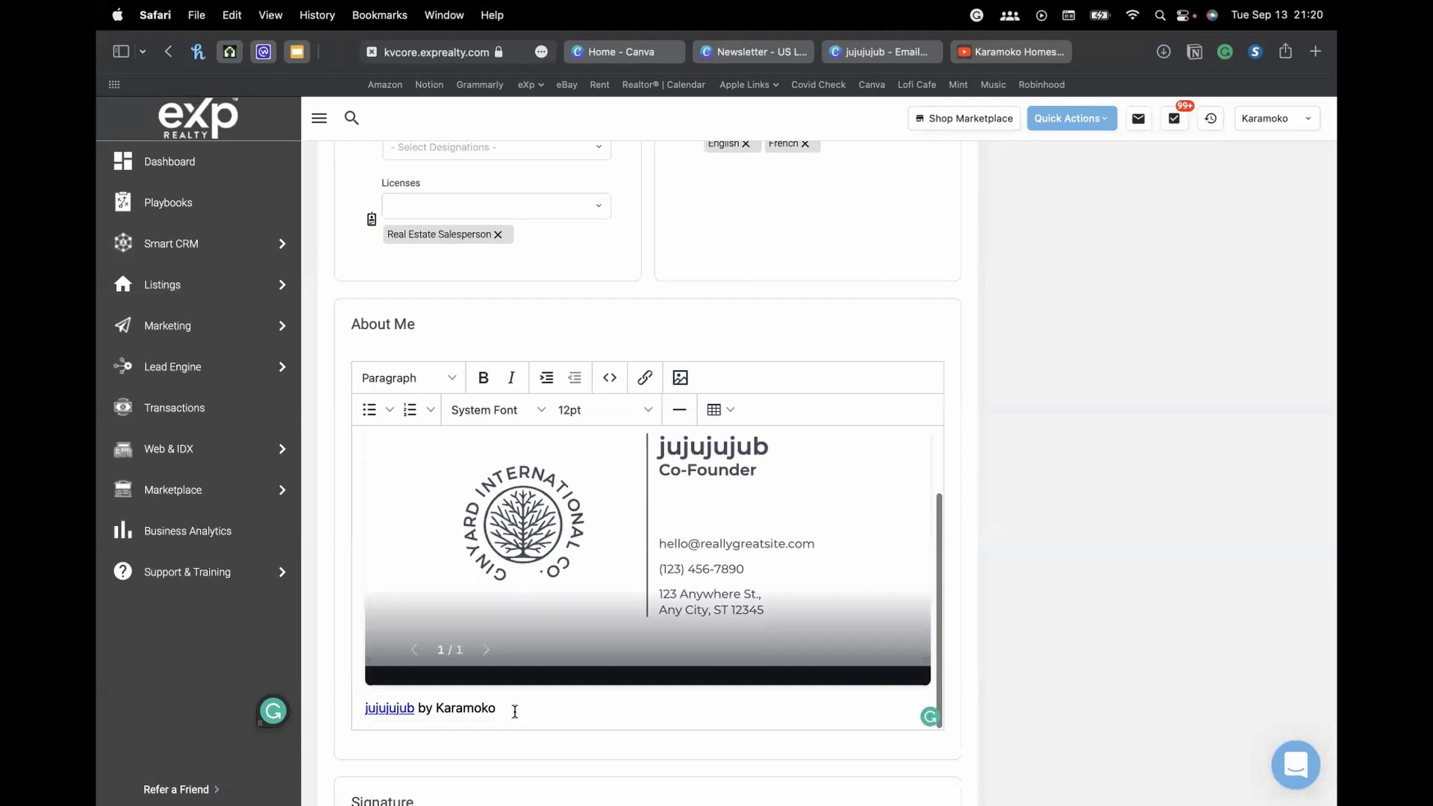
drag(515, 709, 351, 707)
key(BackSpace)
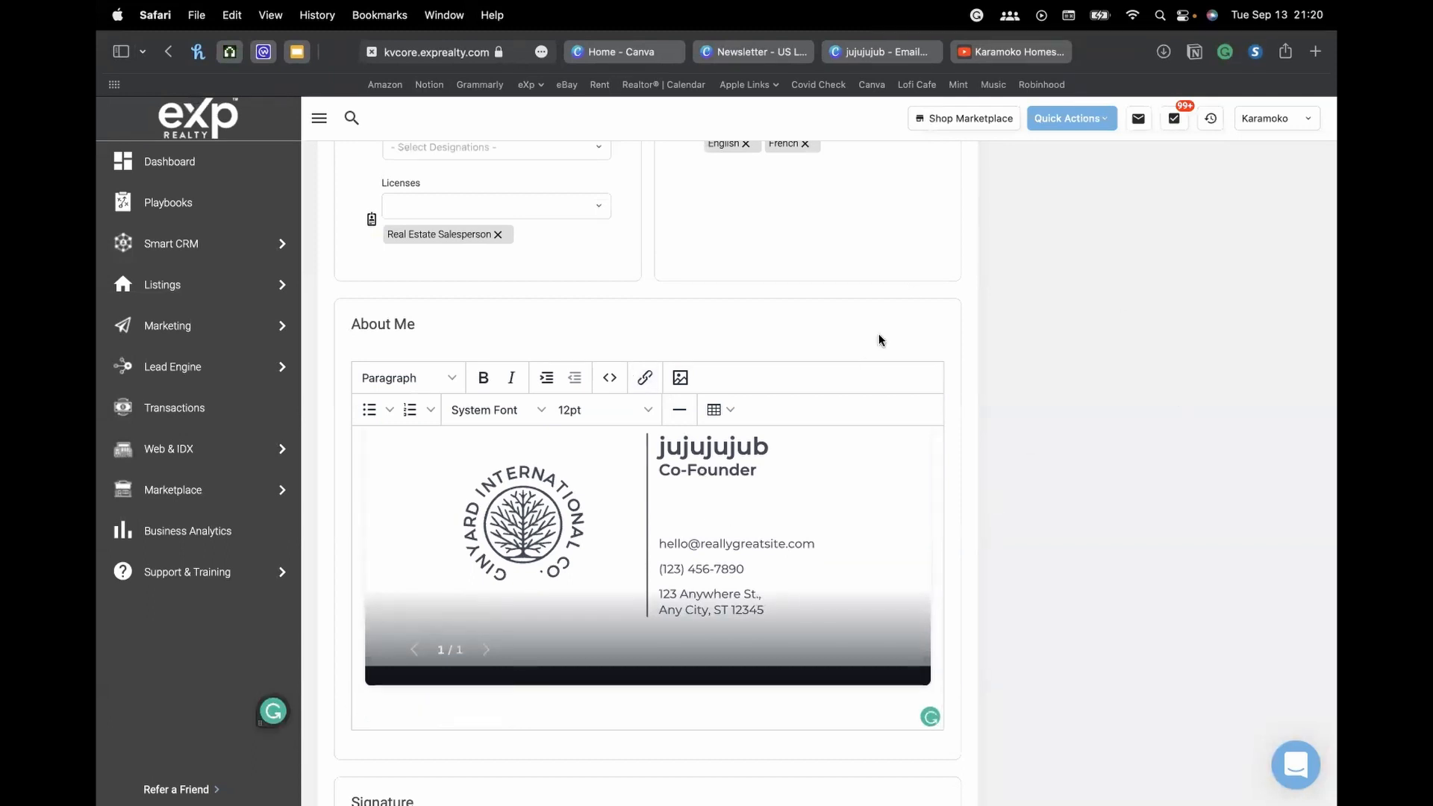
scroll(1071, 283, up, 7)
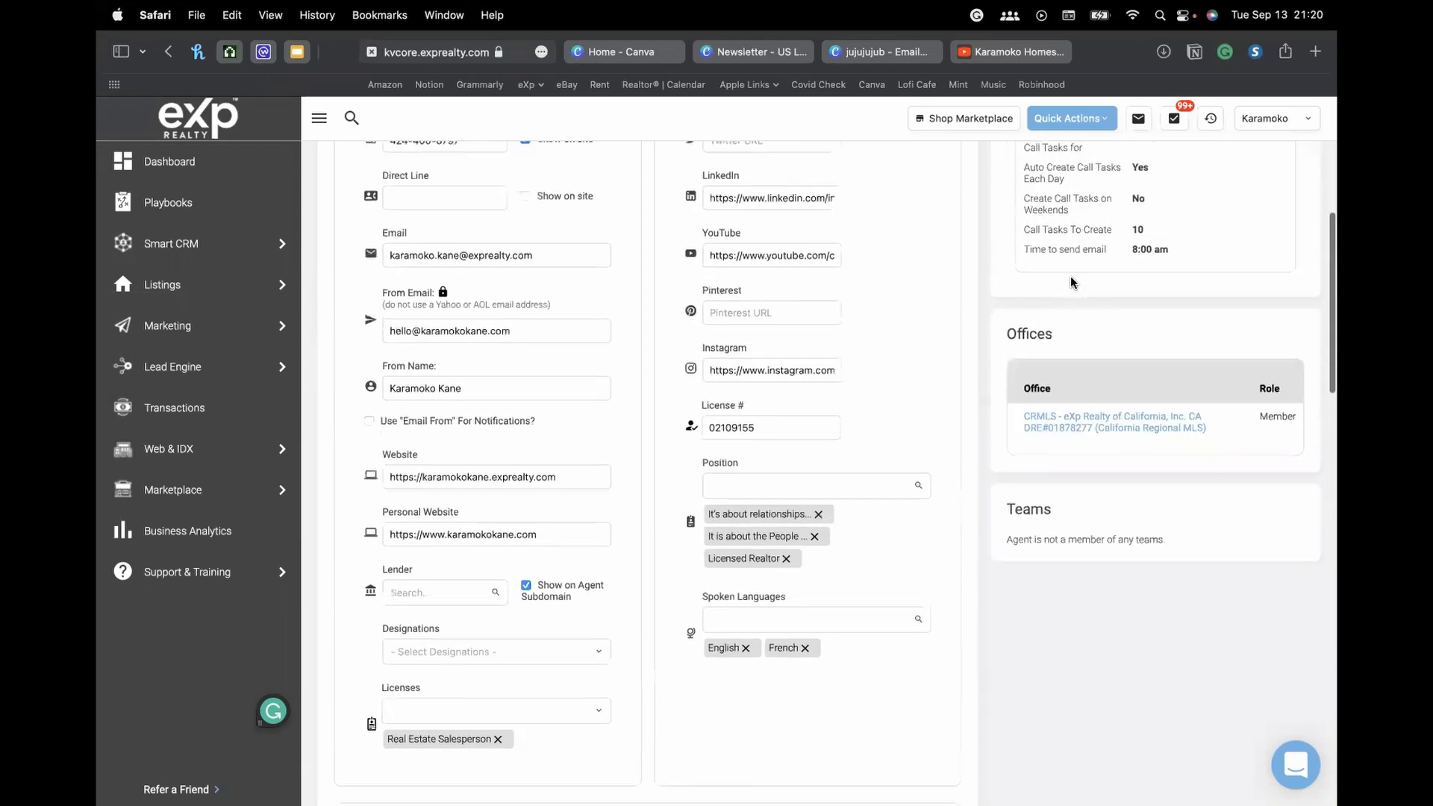
scroll(1071, 283, down, 5)
scroll(1071, 283, up, 10)
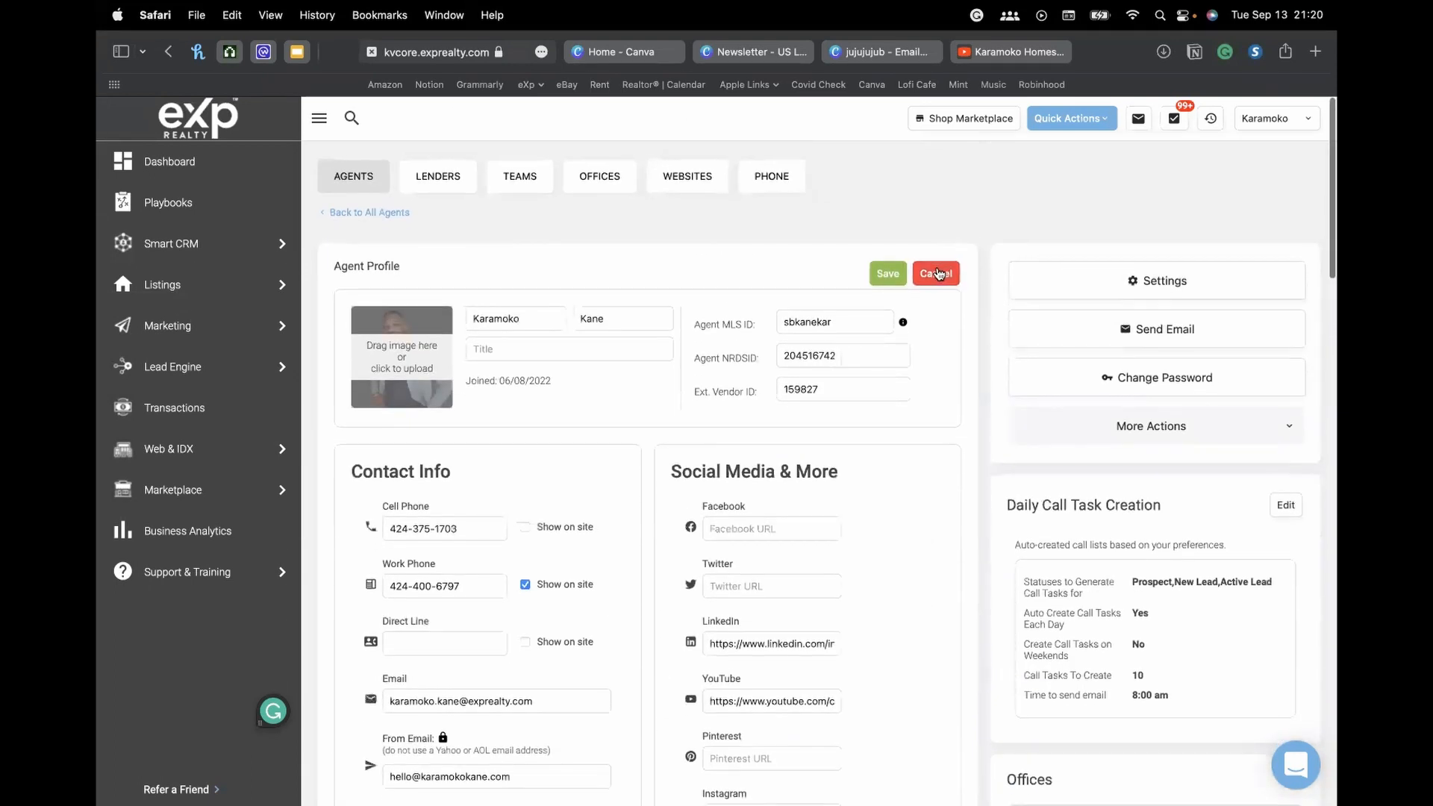
Cancel profile editing, review the About Me card and Signature section, then switch to the jujujujub design
click(936, 269)
scroll(857, 312, down, 9)
scroll(857, 312, up, 9)
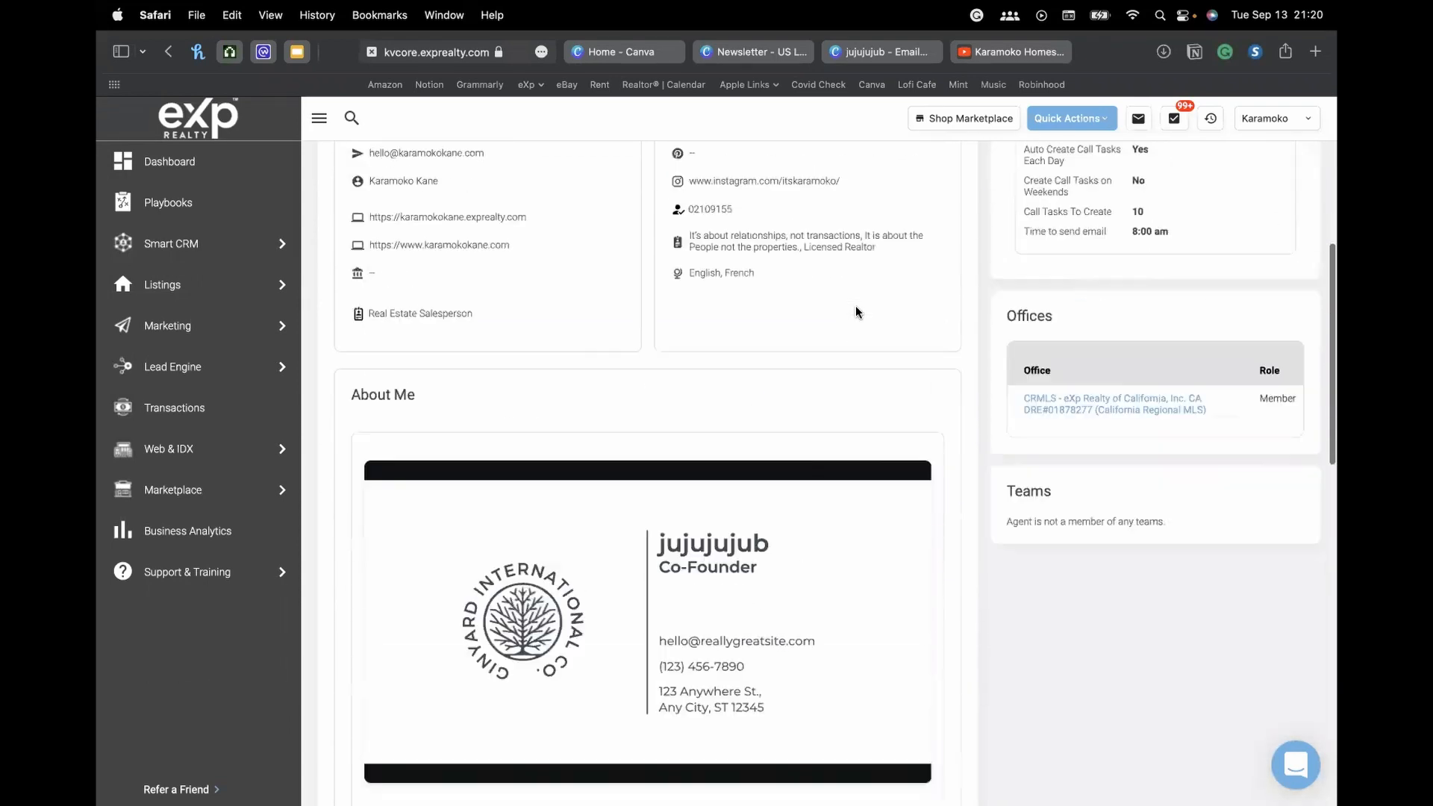
scroll(856, 312, down, 15)
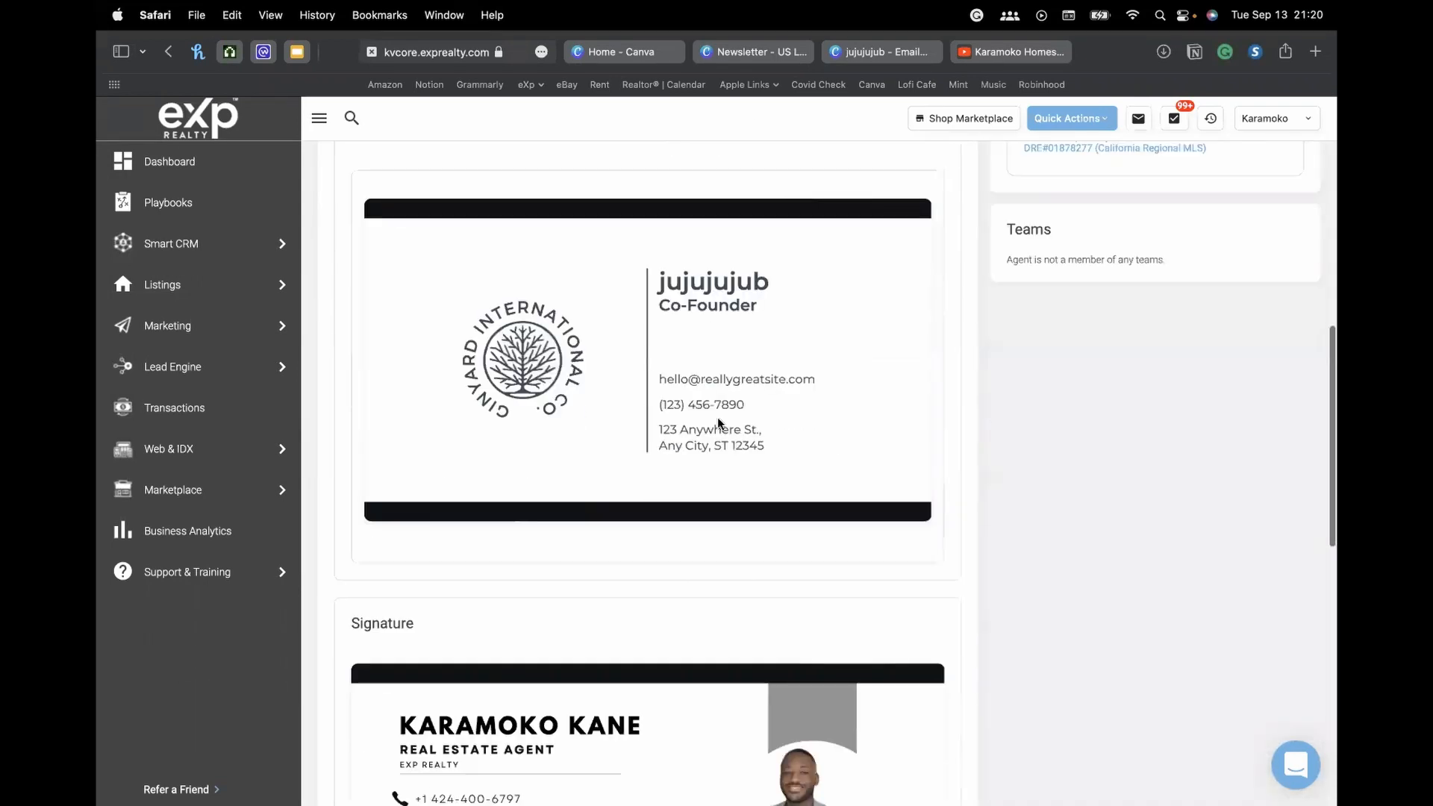
scroll(761, 326, down, 1)
scroll(760, 326, up, 8)
scroll(760, 326, down, 3)
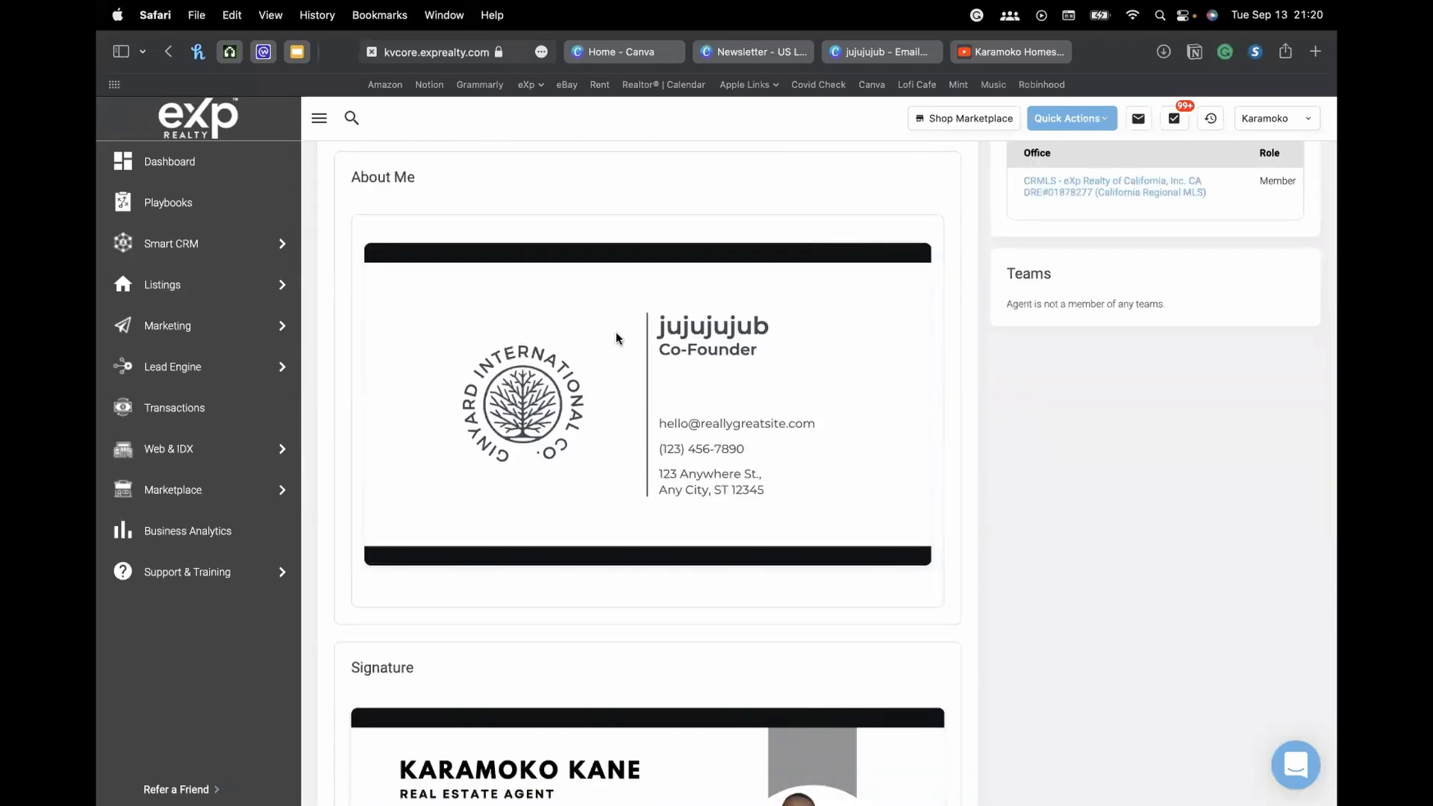
scroll(573, 291, down, 4)
scroll(572, 293, up, 3)
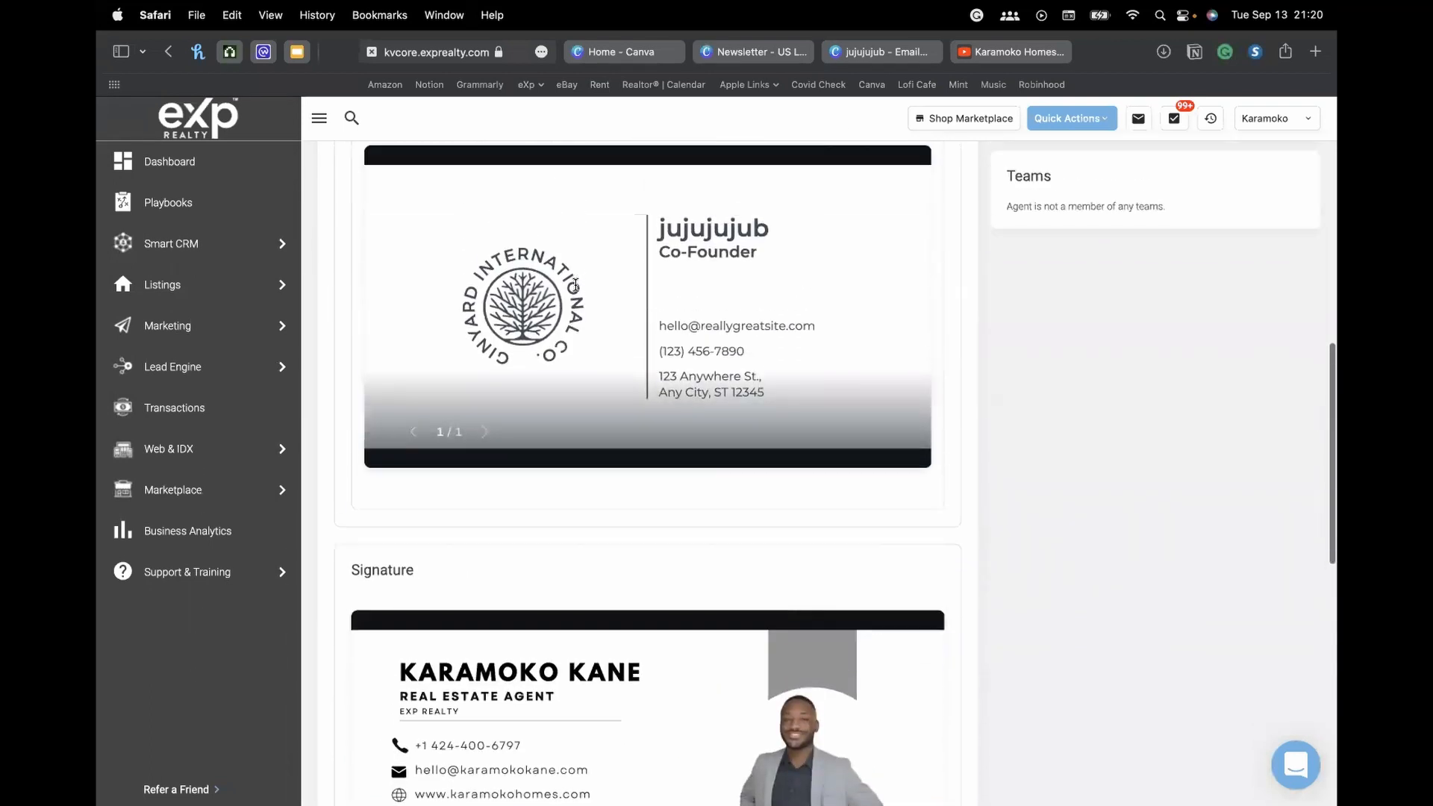
scroll(441, 597, down, 3)
scroll(823, 345, up, 15)
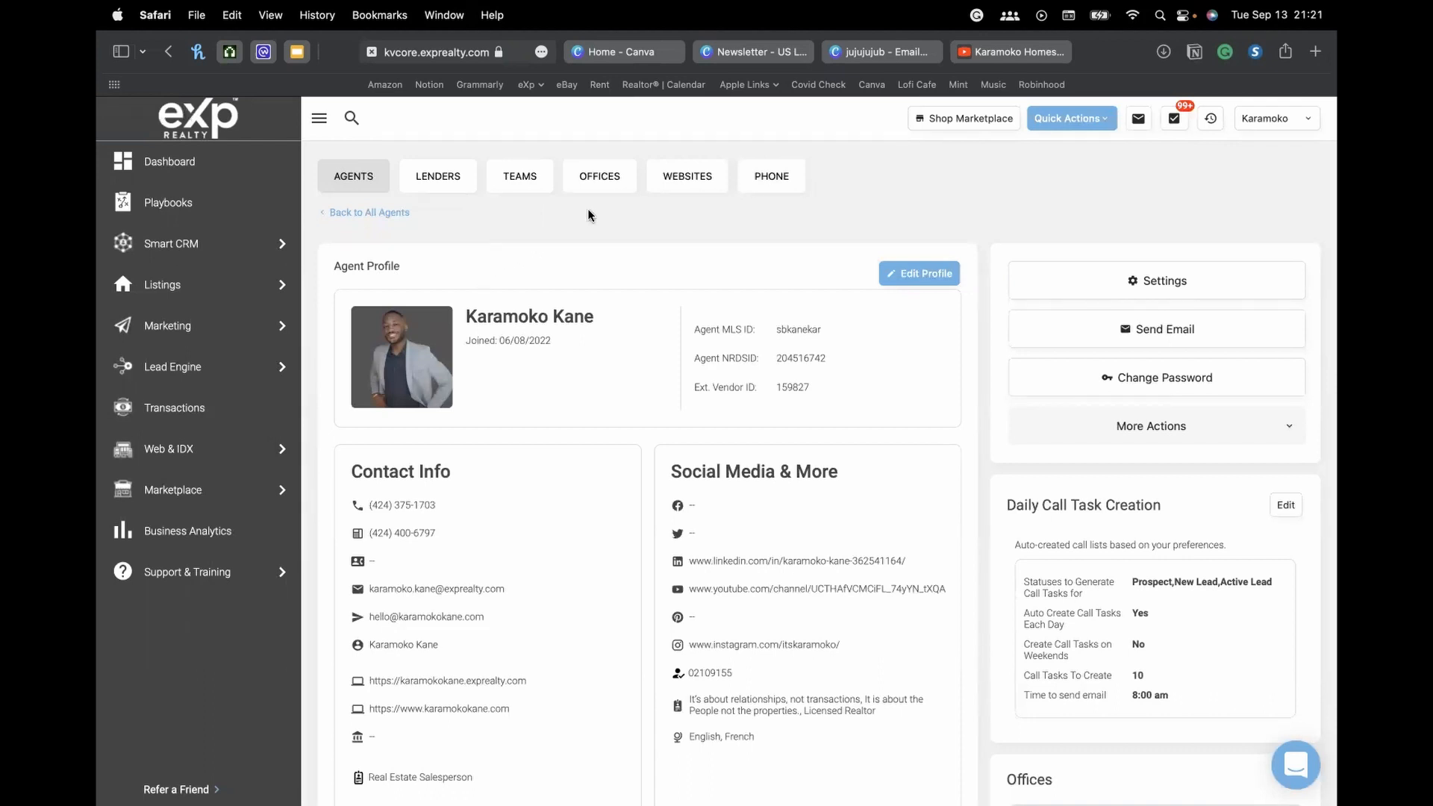
click(885, 56)
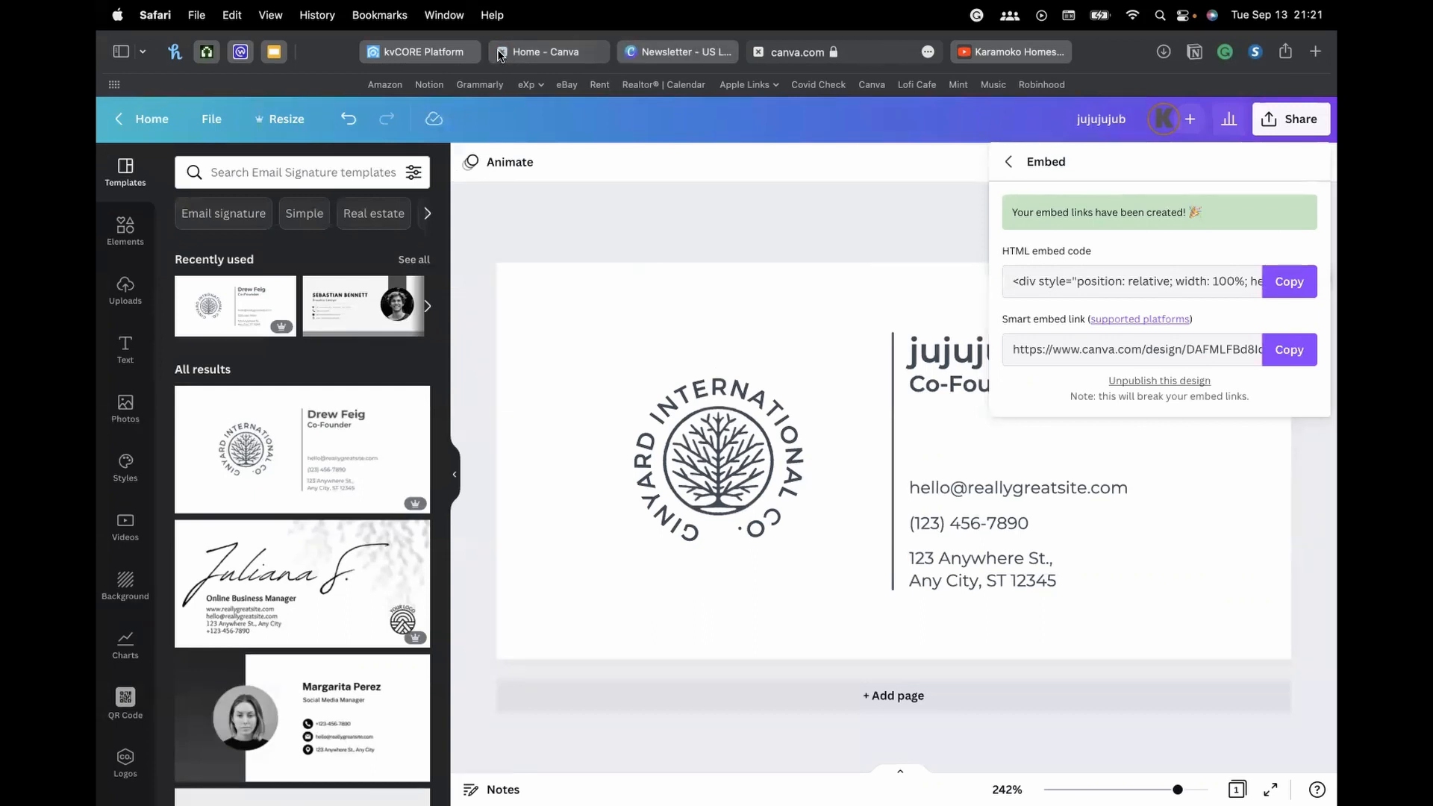
Return to kvCORE's agent profile and scroll down to the Signature section
click(424, 52)
scroll(674, 320, down, 10)
scroll(674, 319, down, 8)
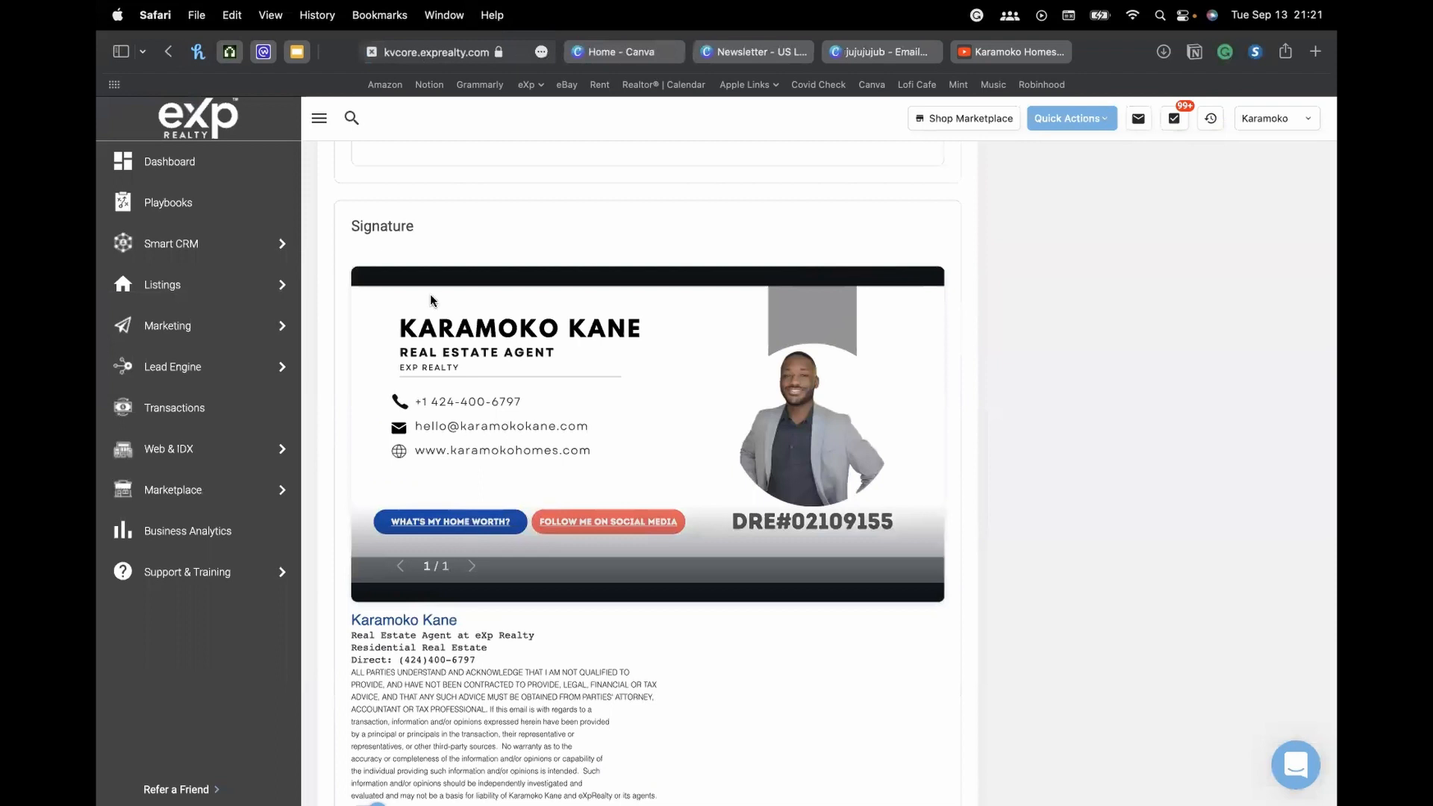
From Playbooks, open the Gather Your Sphere playbook's Capture social media sphere play and scroll to the Home Valuation link
mouse_move(206, 243)
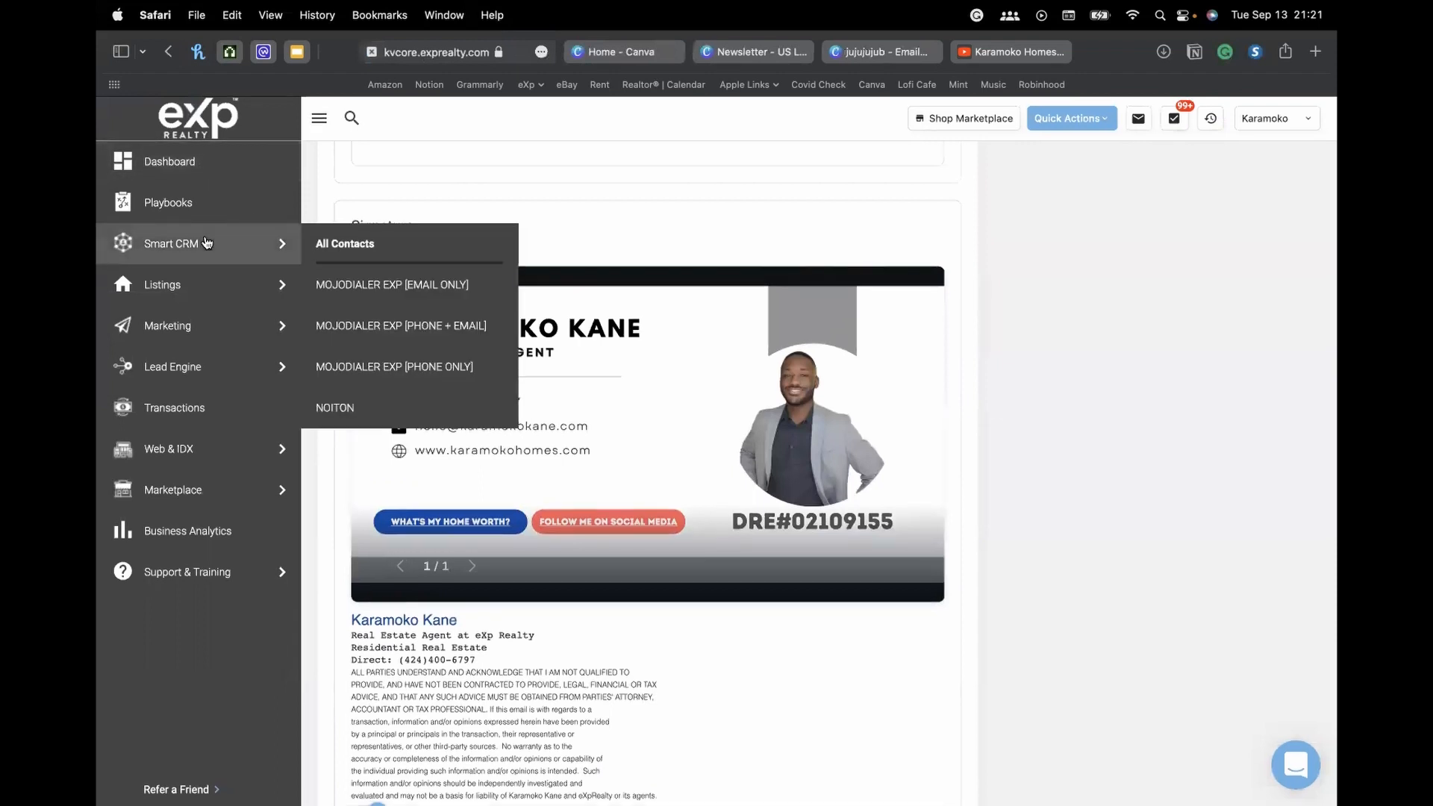
click(166, 205)
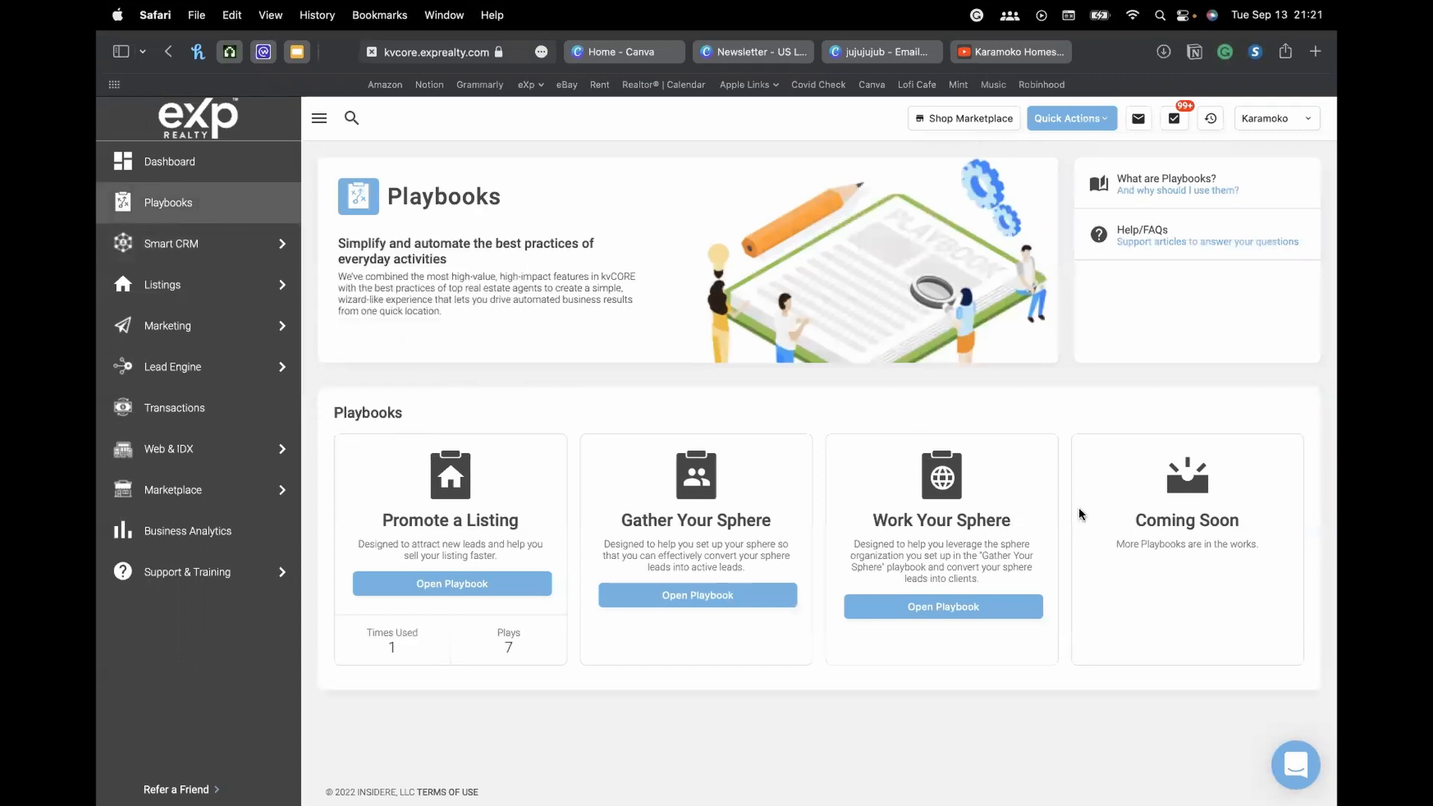
click(934, 615)
click(661, 597)
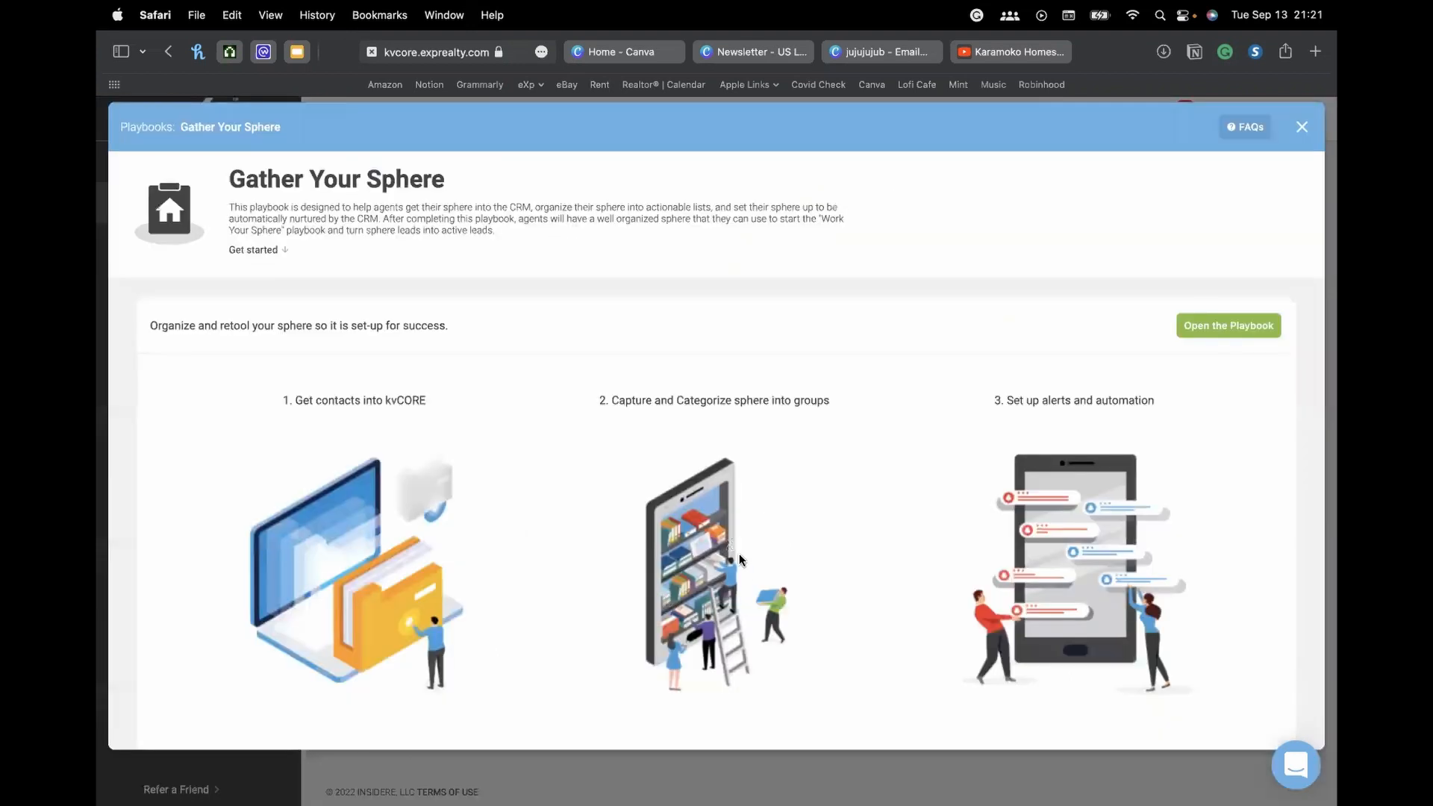
click(1257, 327)
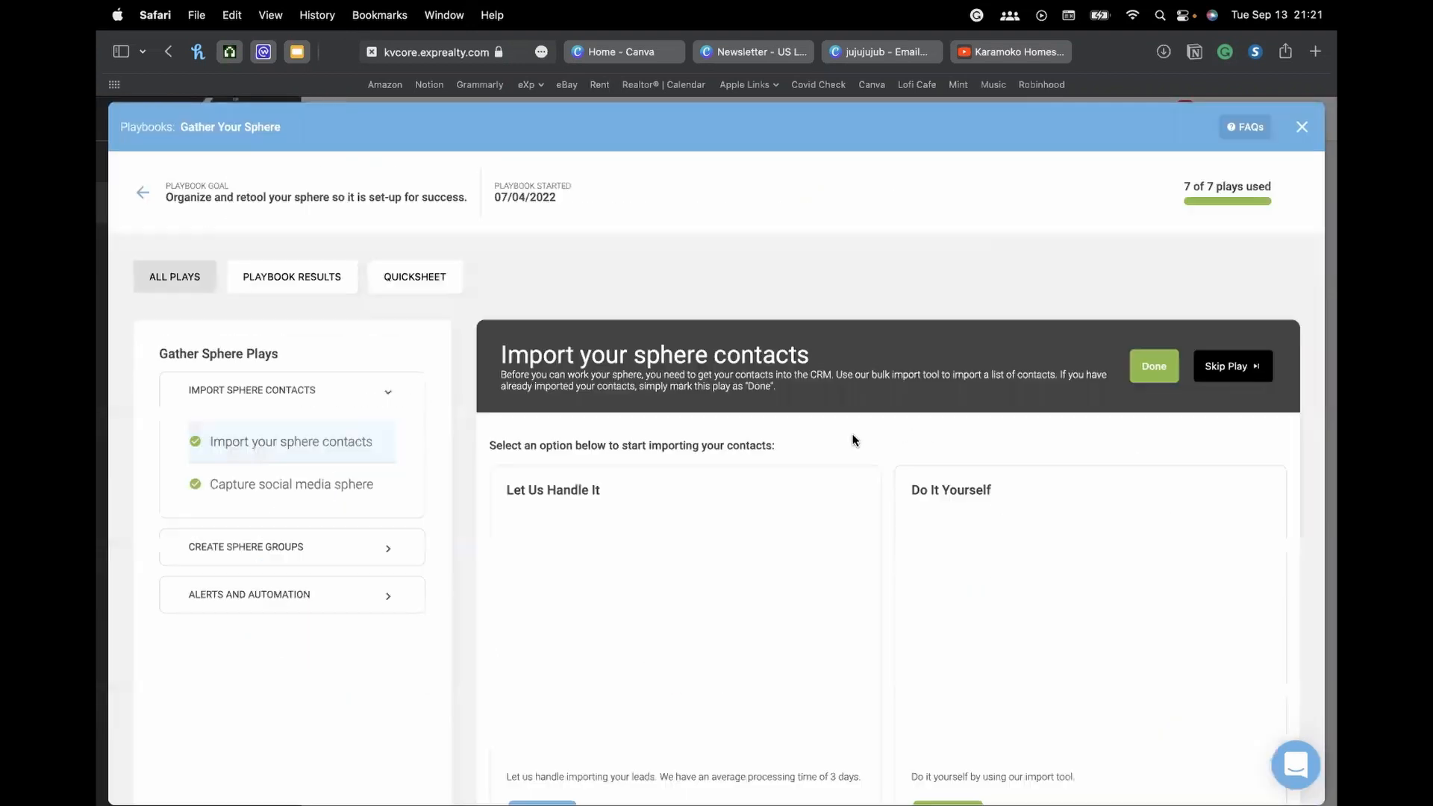
click(238, 485)
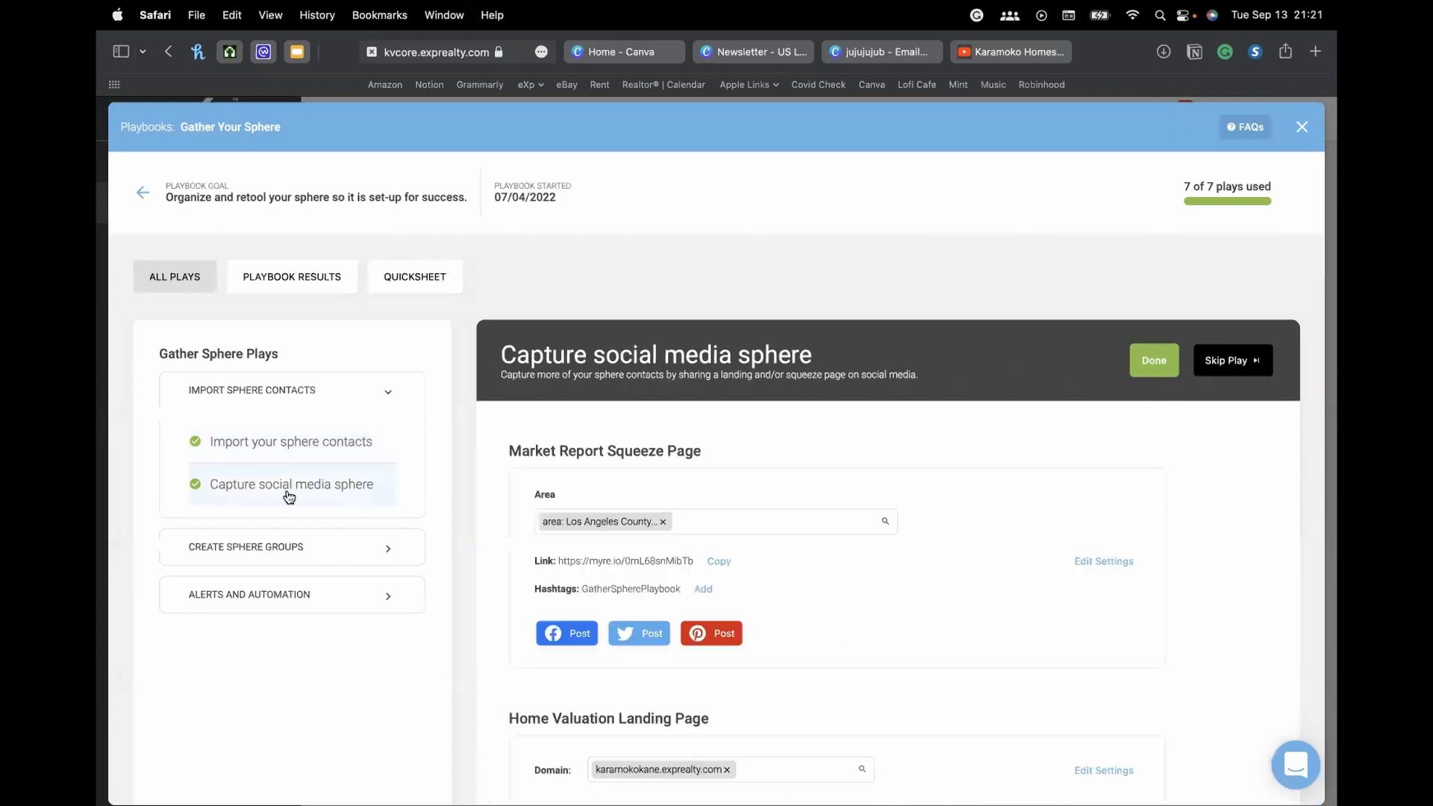
scroll(526, 444, down, 1)
scroll(526, 444, down, 3)
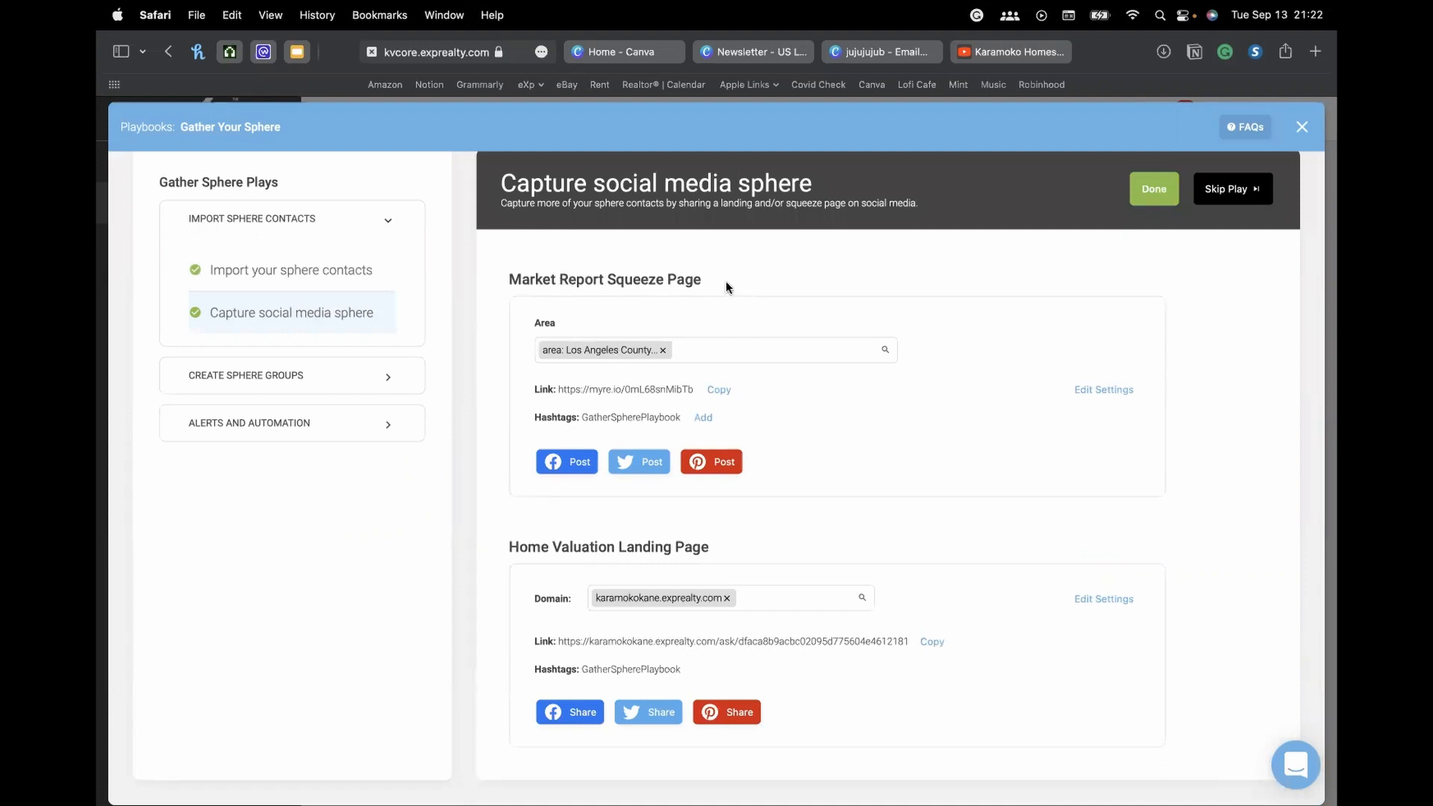
Copy the Home Valuation landing page link
click(933, 643)
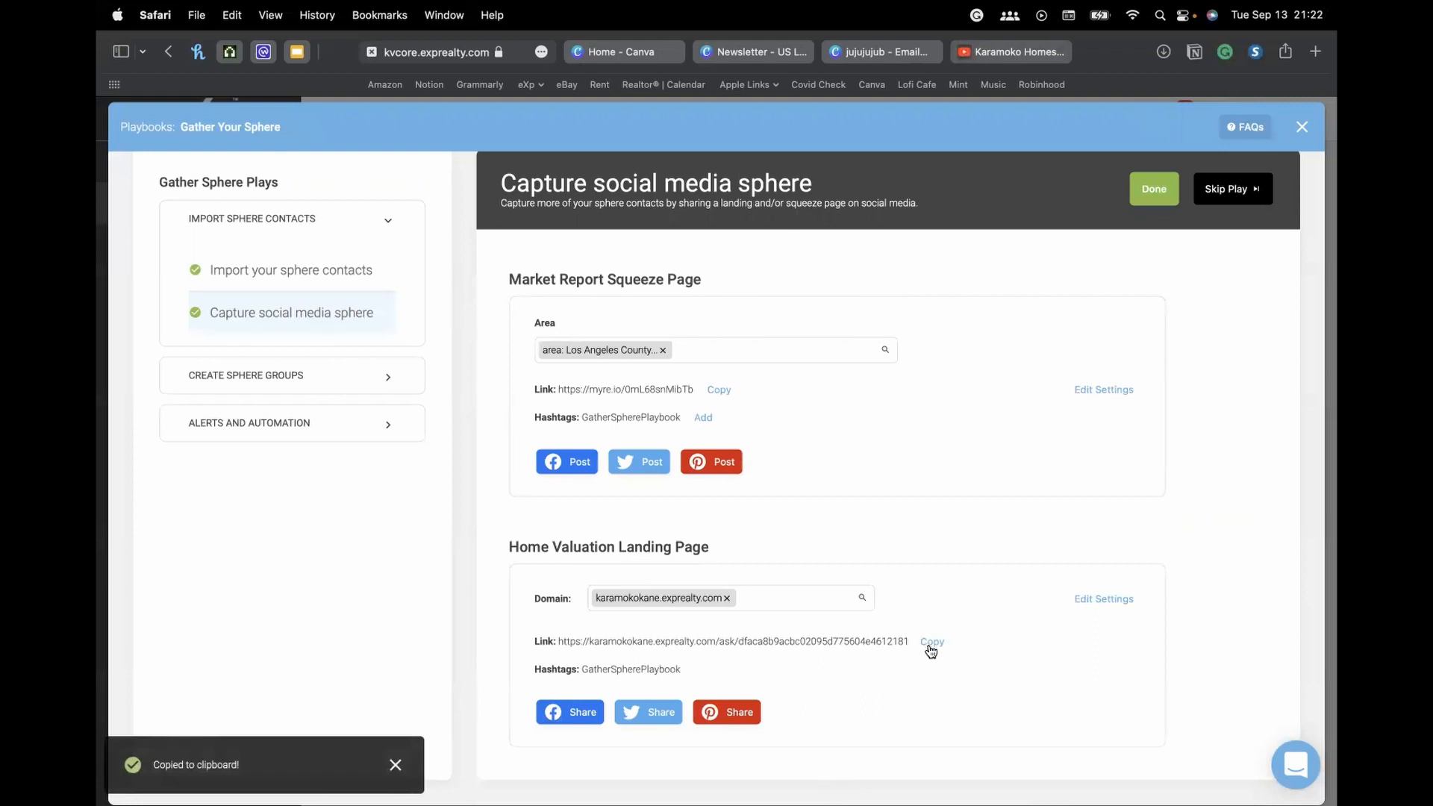
drag(903, 641, 622, 641)
click(746, 641)
click(936, 643)
Load the copied link in a new tab showing What's Your Home Worth?, then return to Canva
key(super+t)
key(super+v)
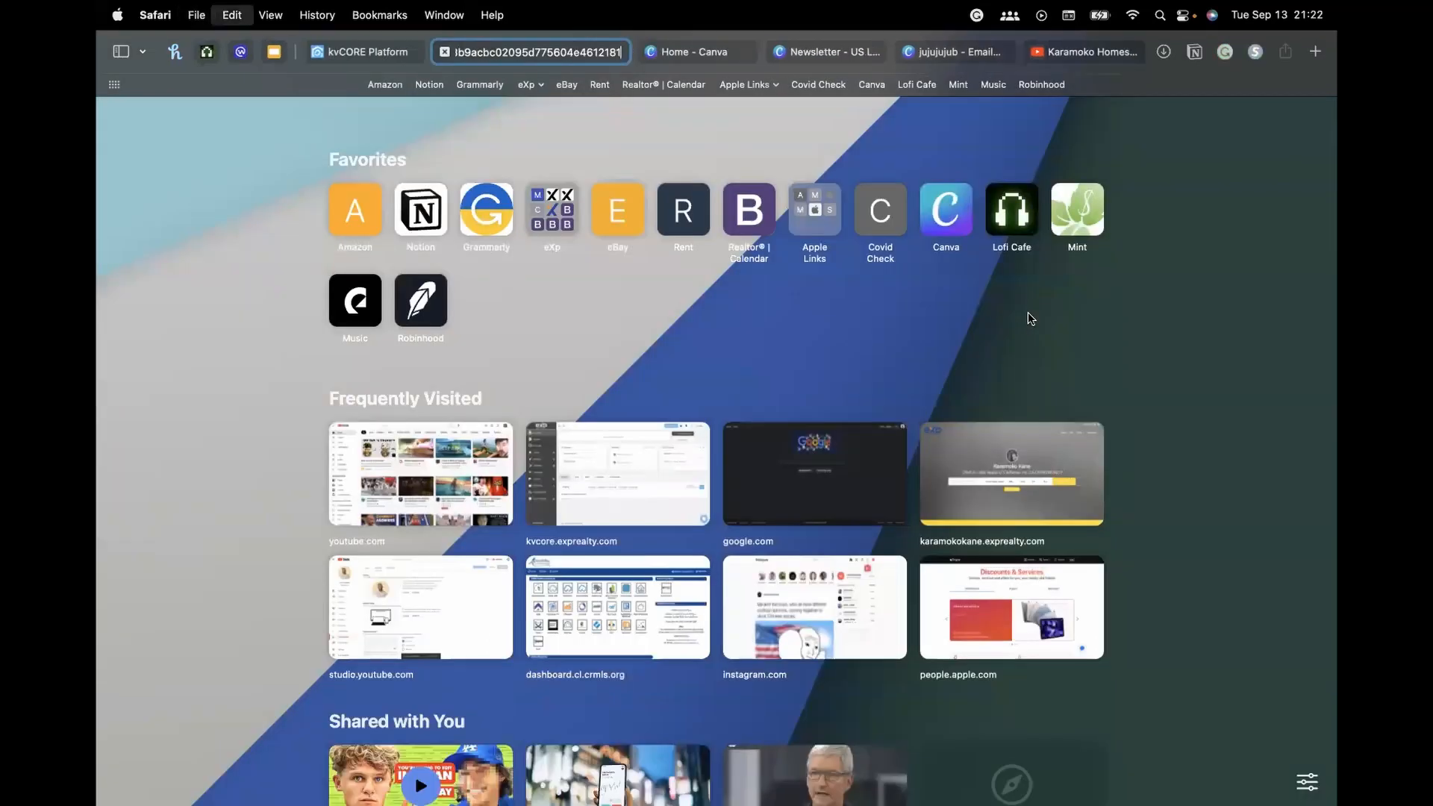
key(Return)
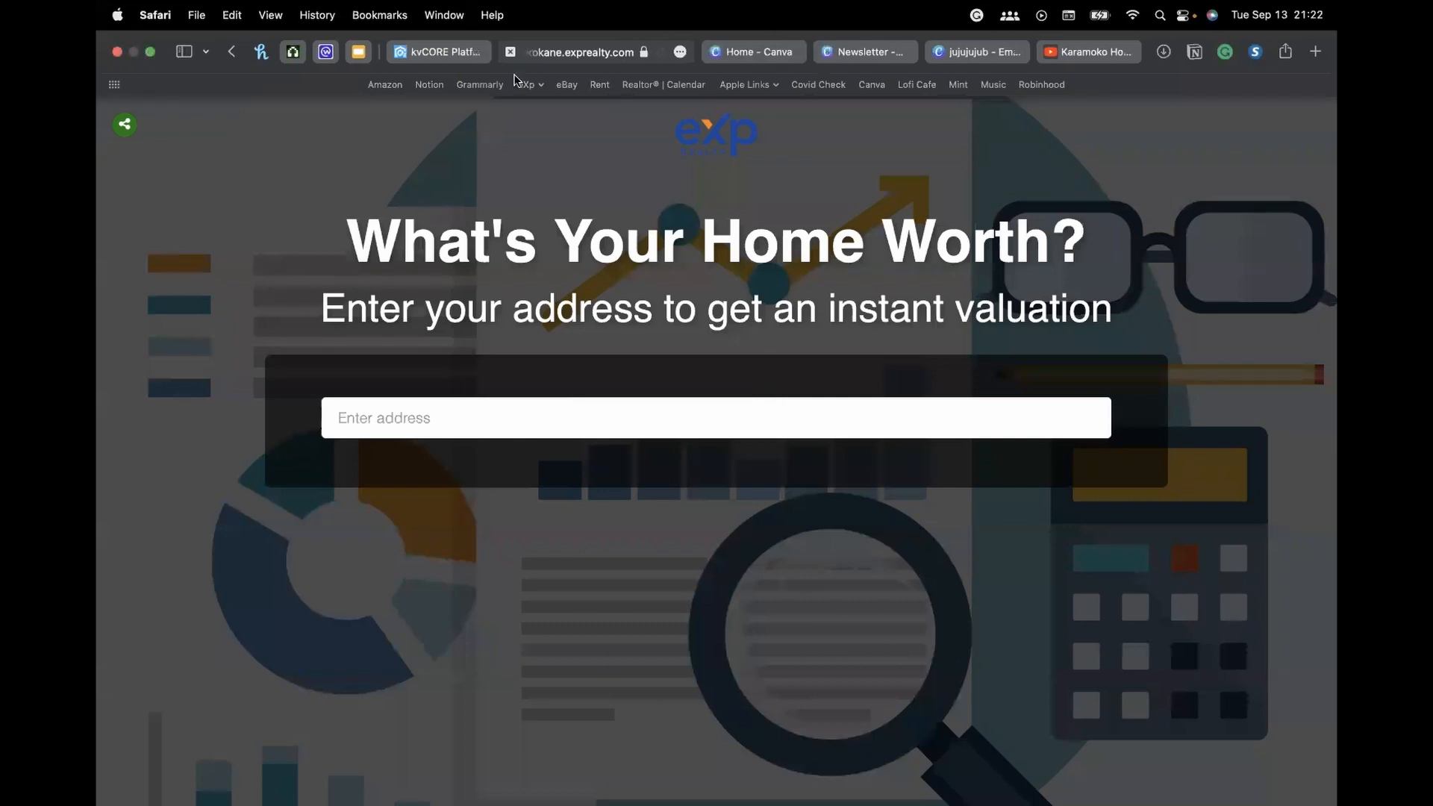
click(1002, 51)
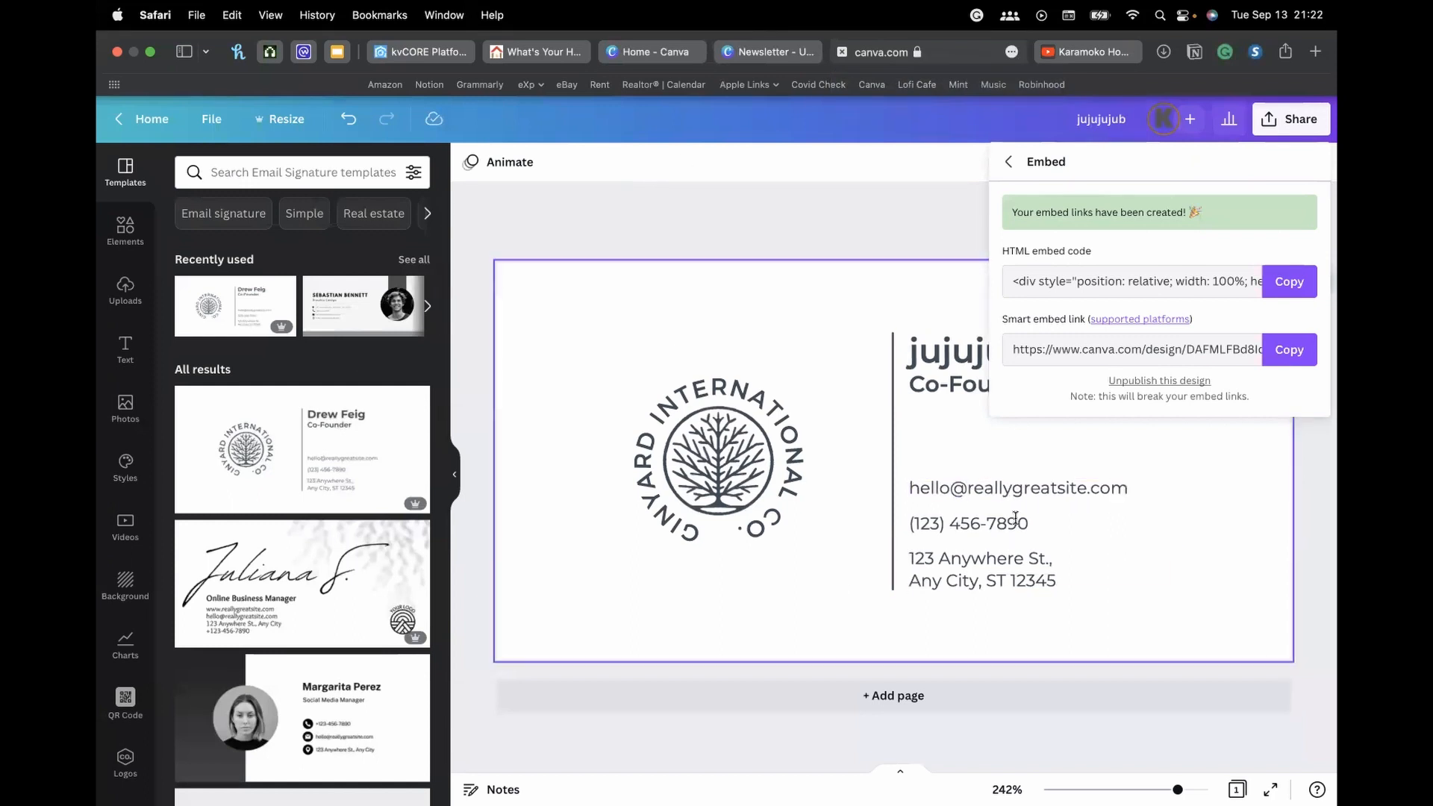
Add a second page and generate a QR code on it from the pasted landing-page link
click(1247, 611)
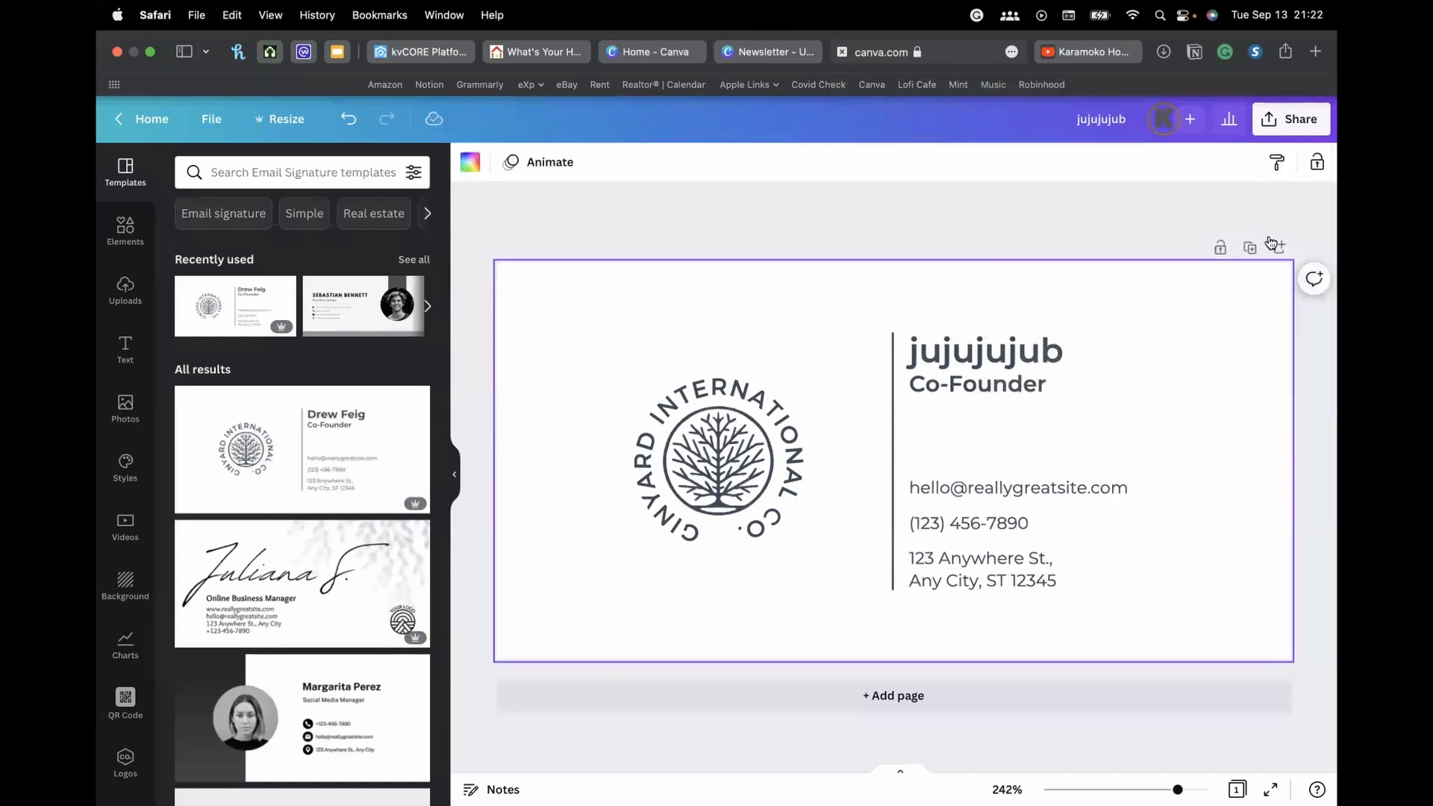
click(1279, 248)
click(126, 698)
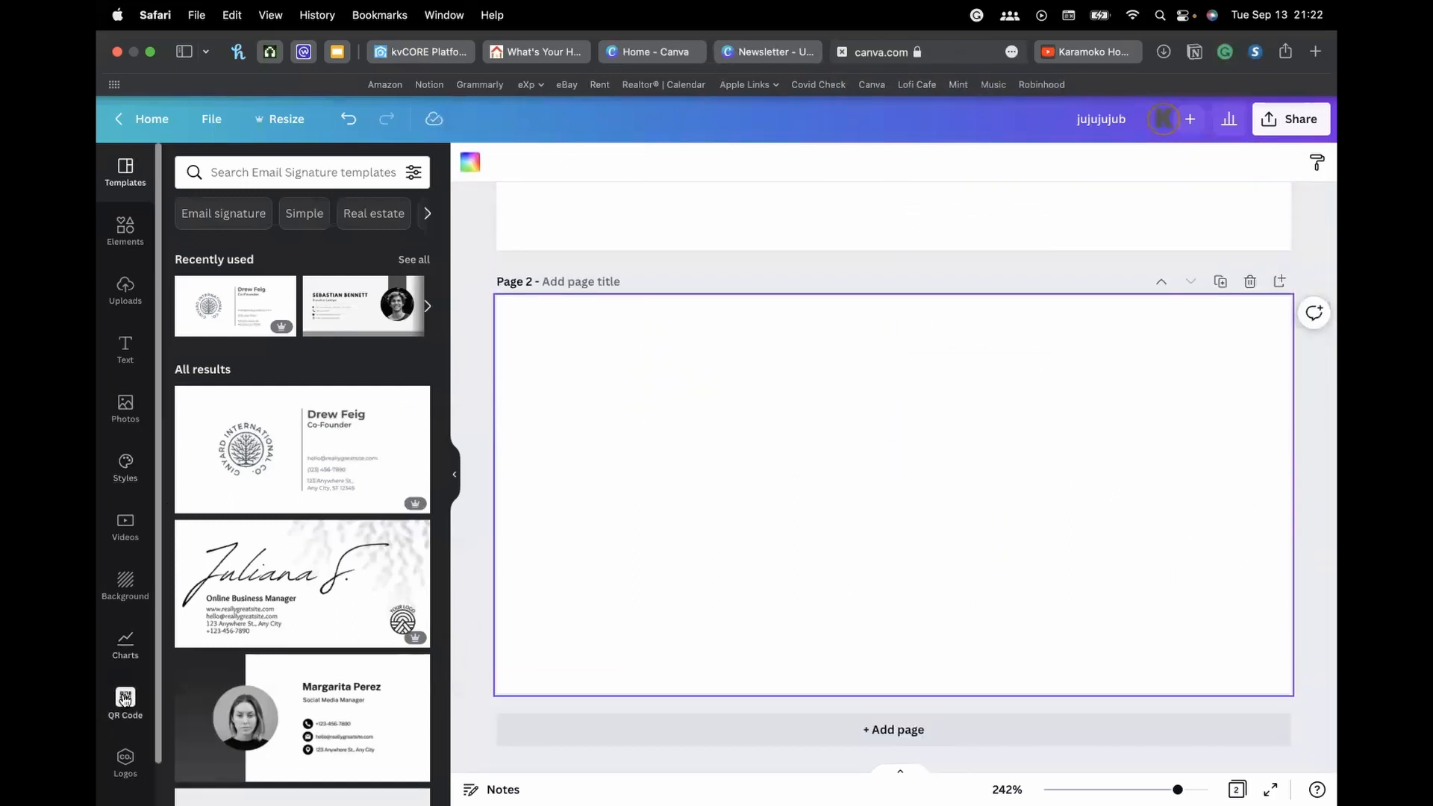
click(293, 297)
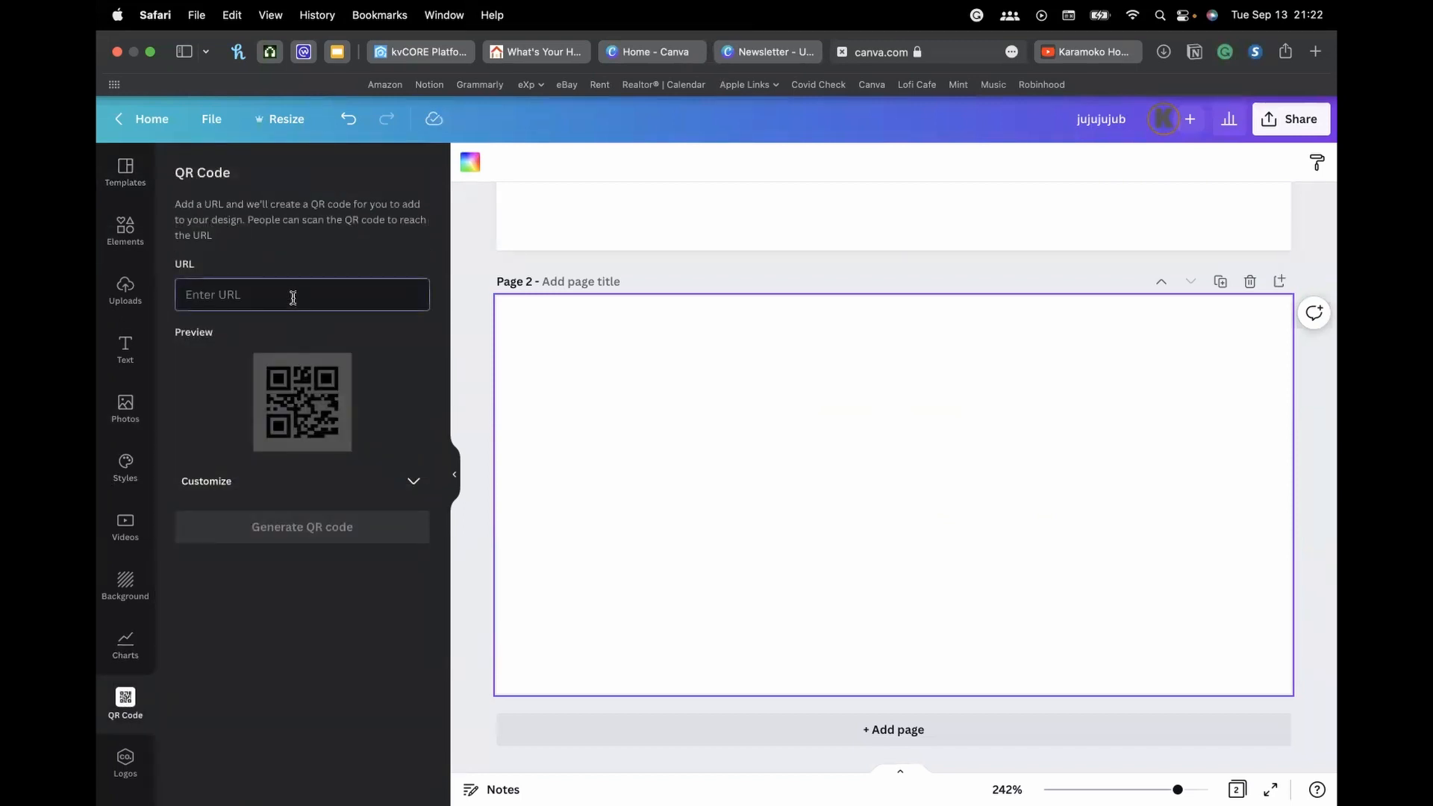
key(super+v)
click(332, 532)
click(641, 432)
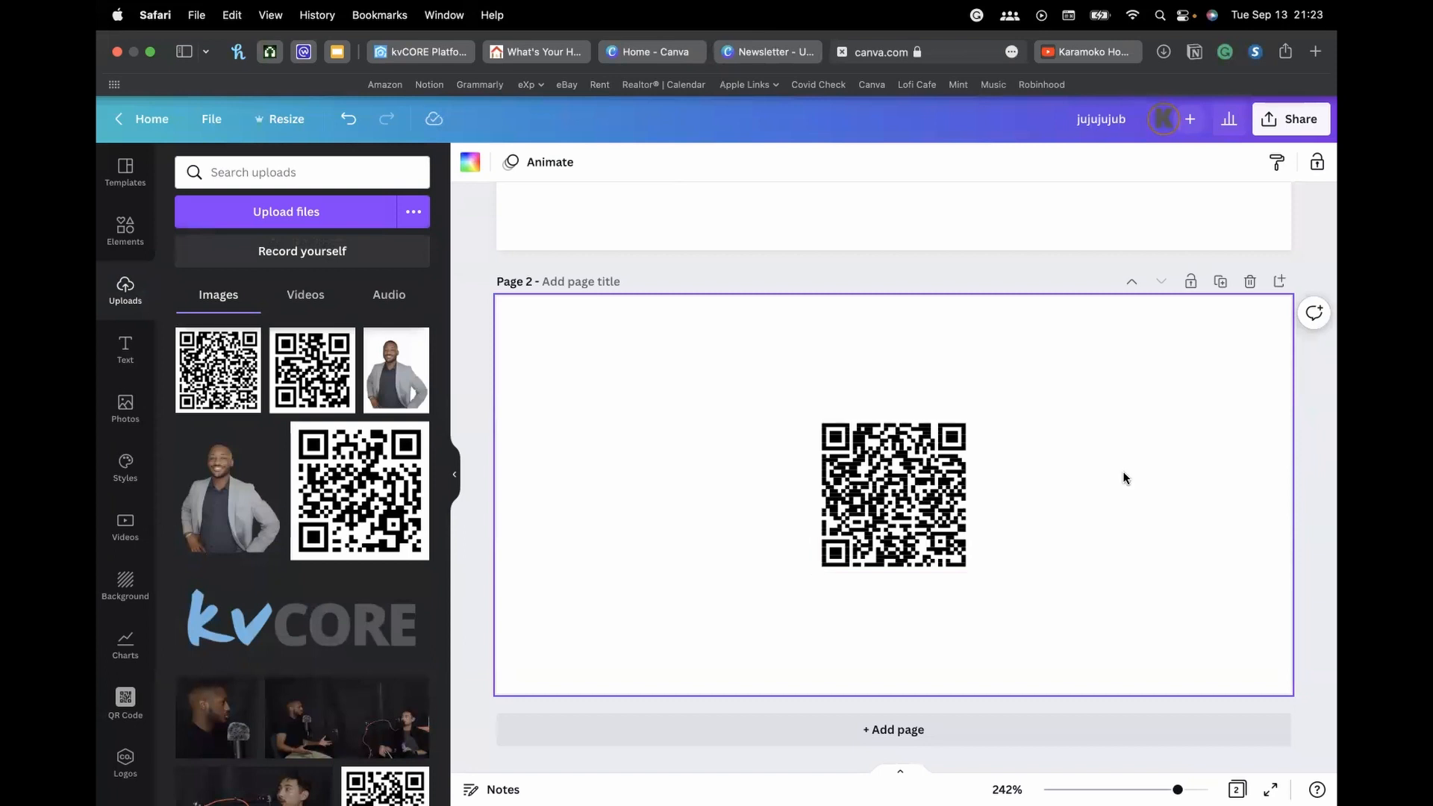
Enlarge the QR code to 107 × 107 and centre it on Page 2, then return to kvCORE
click(875, 472)
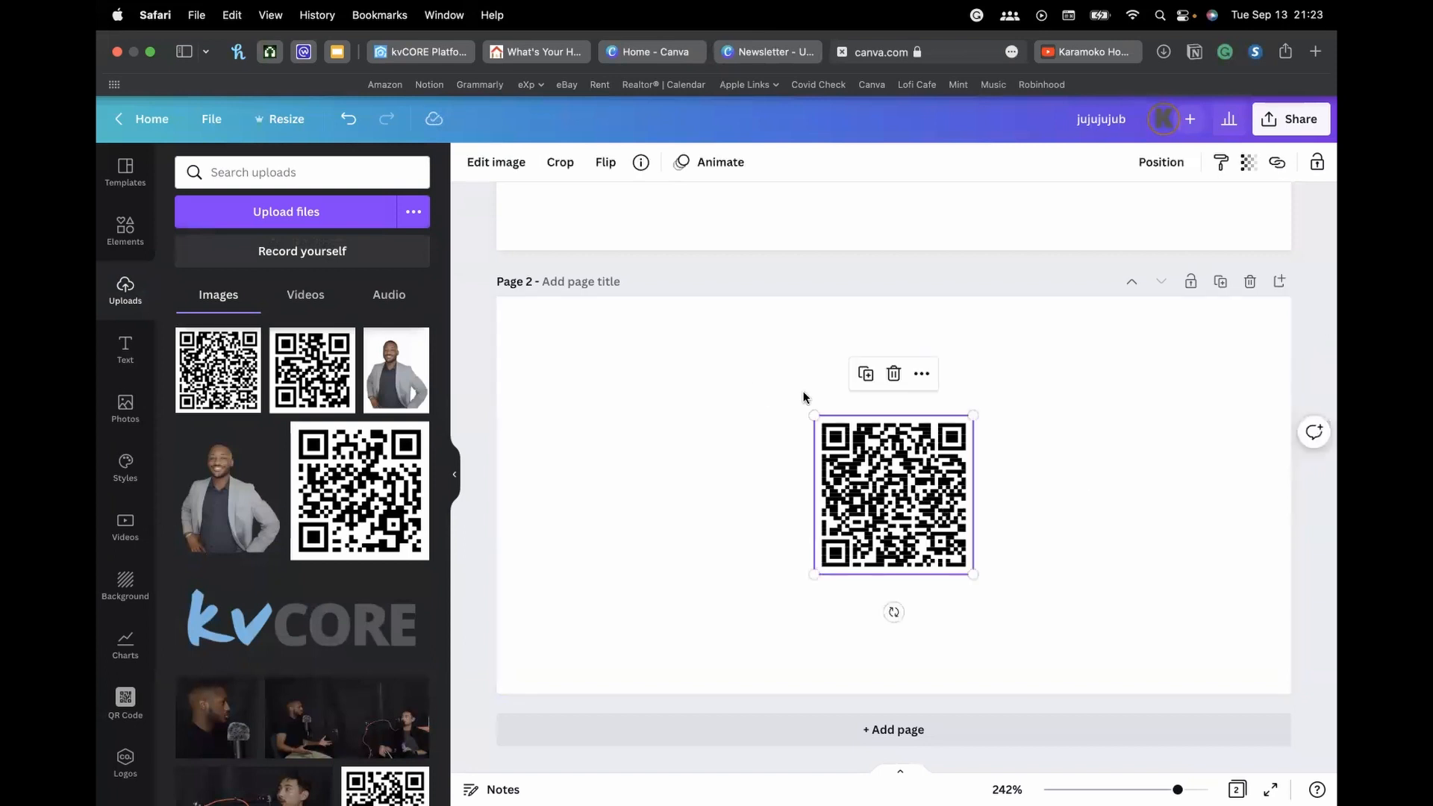
drag(820, 422, 766, 356)
click(1027, 486)
drag(835, 462, 852, 491)
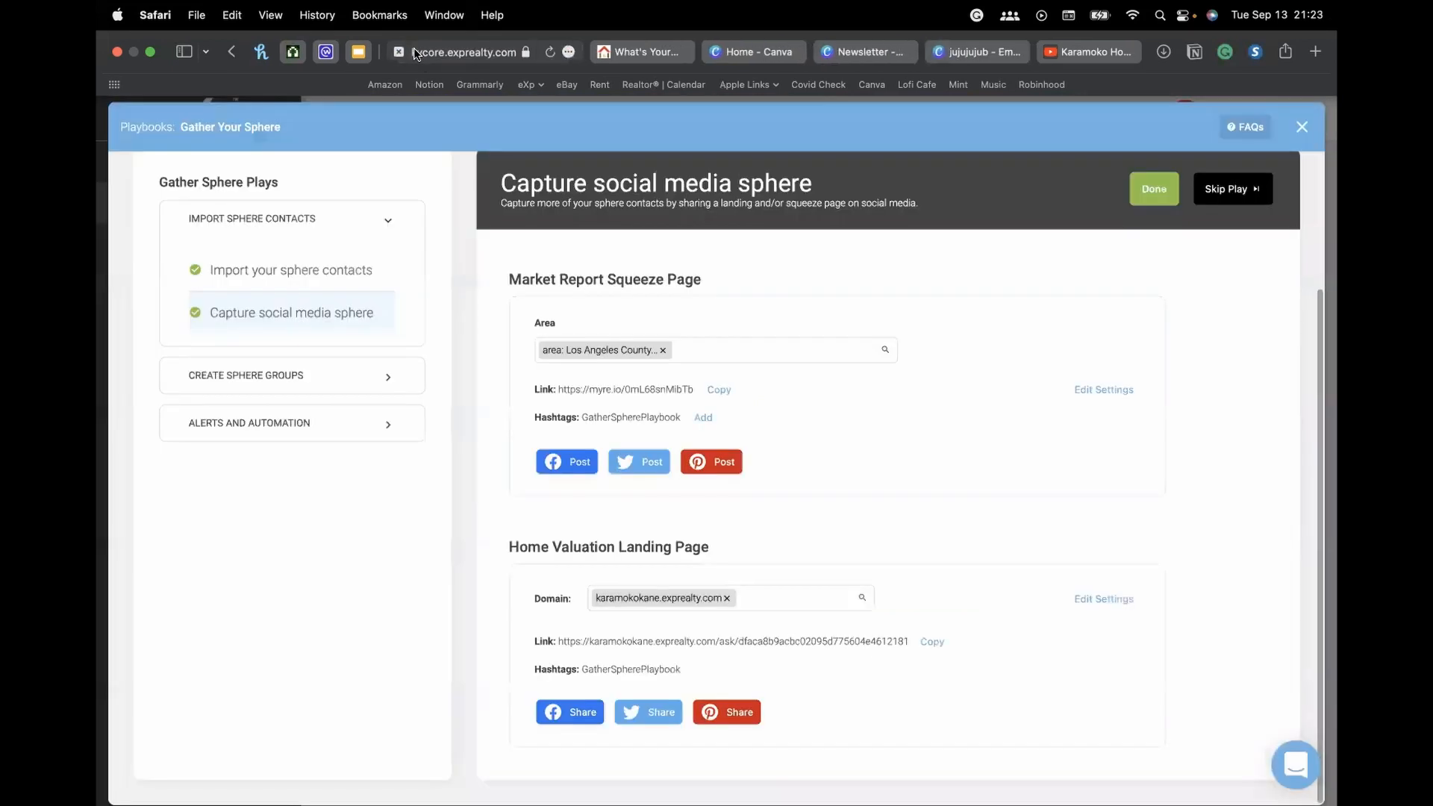
click(415, 51)
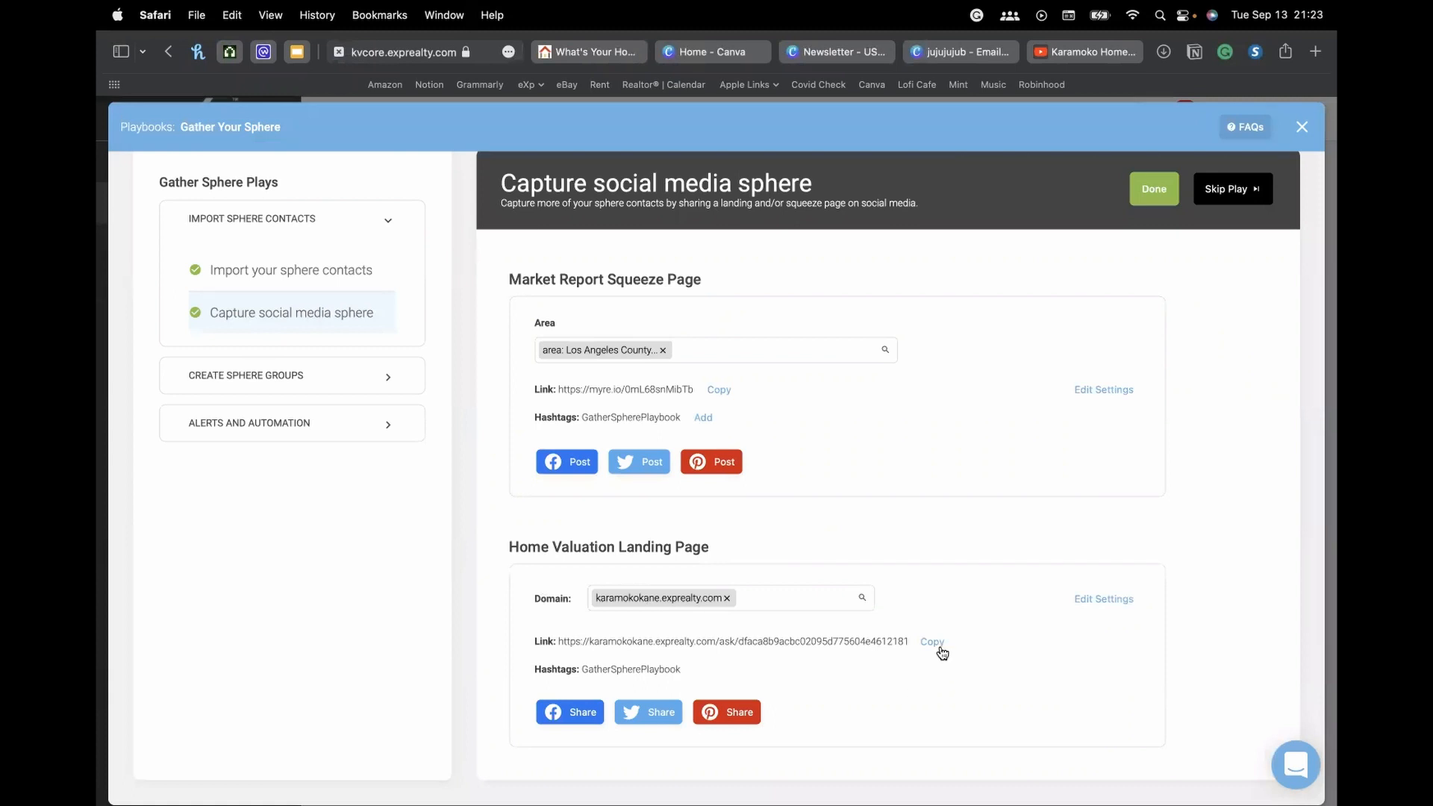
Re-copy the landing page link, close the playbook window, and bring up the What's Your Home Worth? page
click(938, 645)
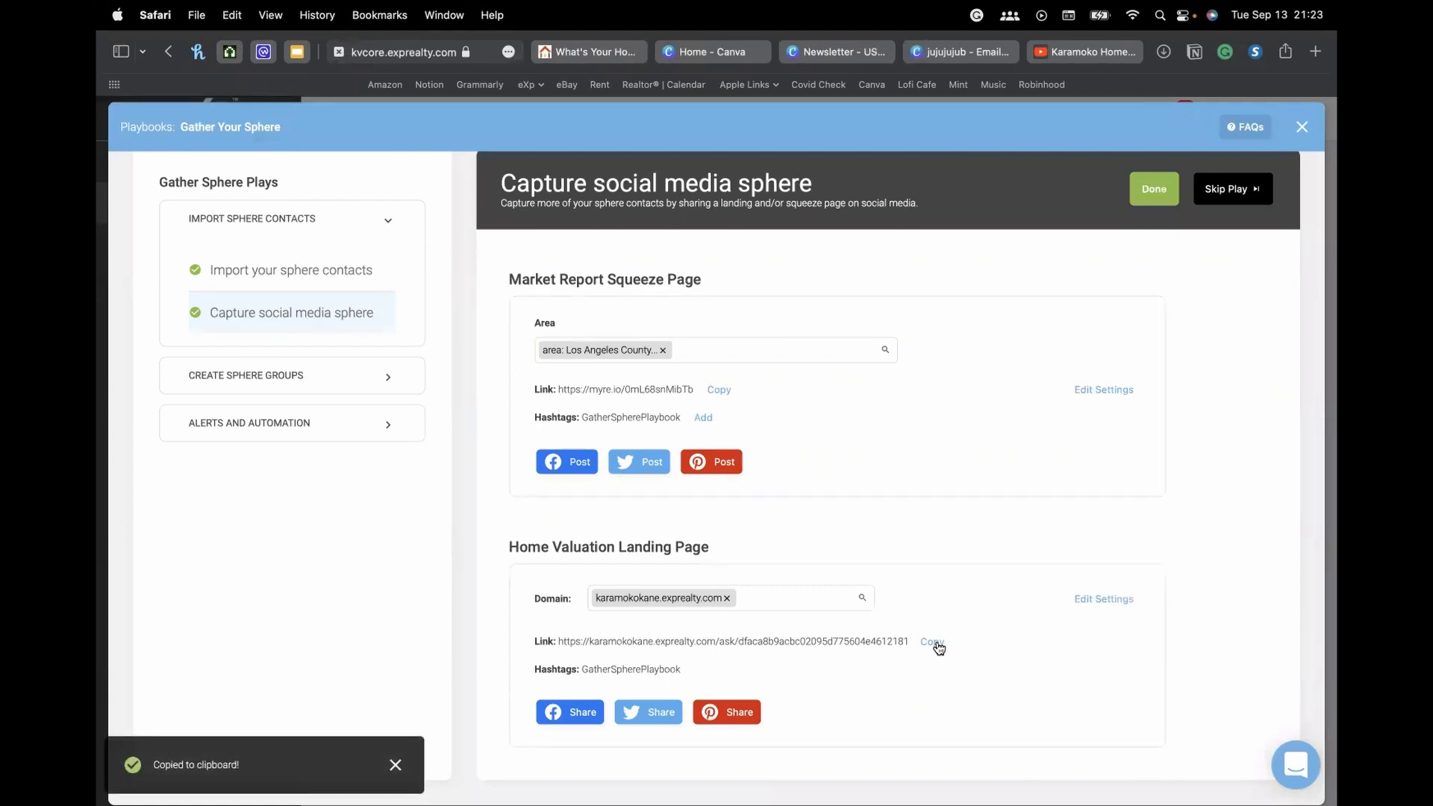
click(1301, 127)
mouse_move(200, 308)
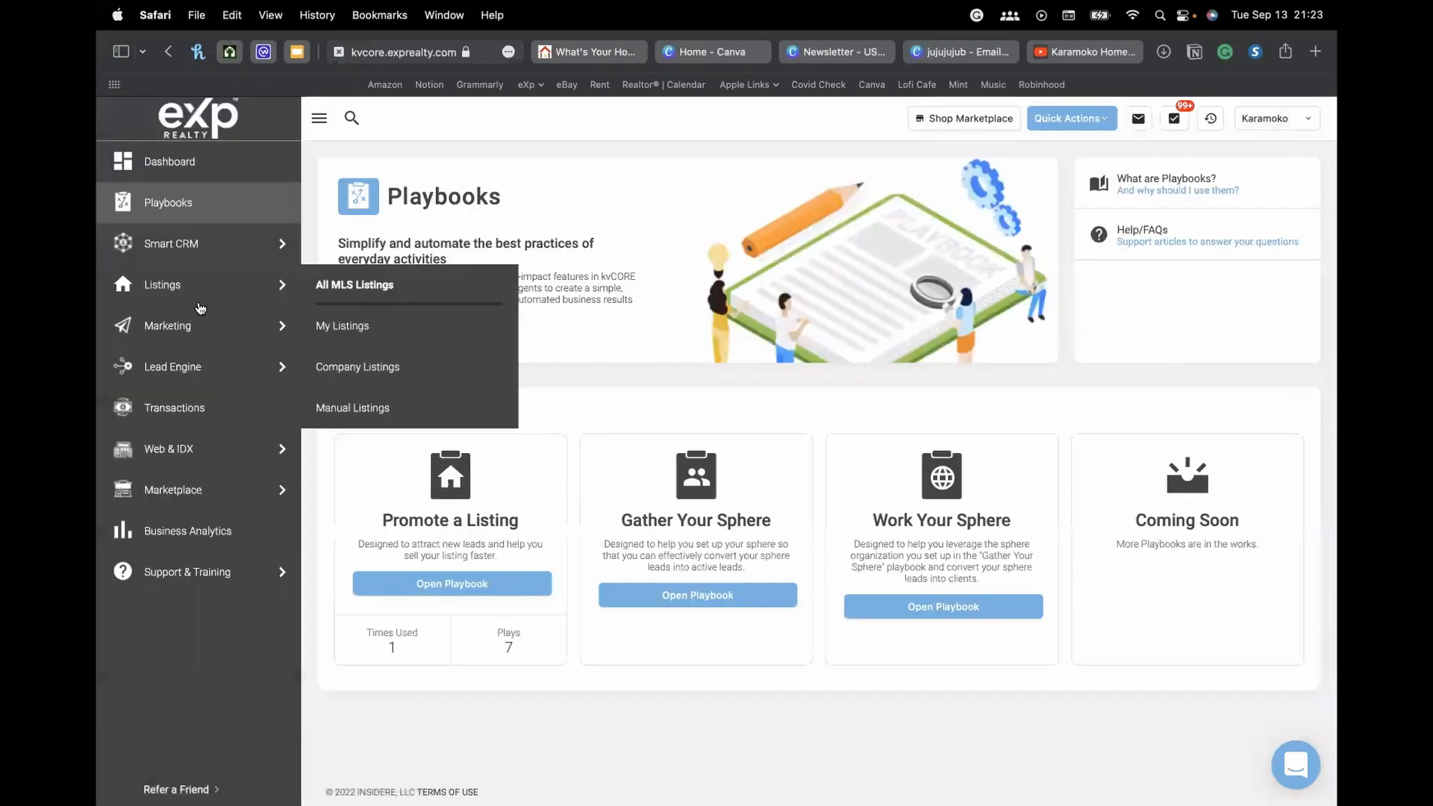
mouse_move(192, 257)
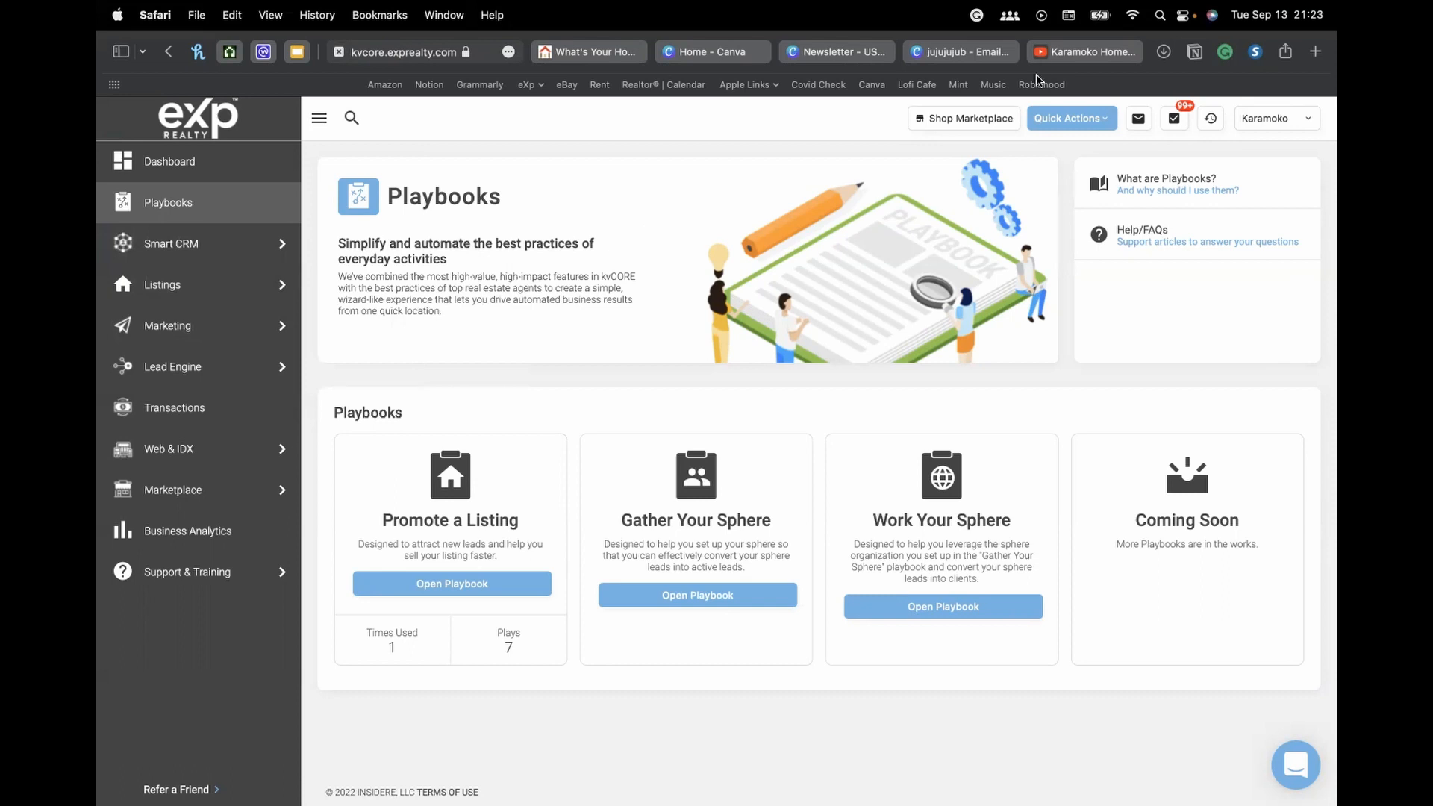
click(595, 52)
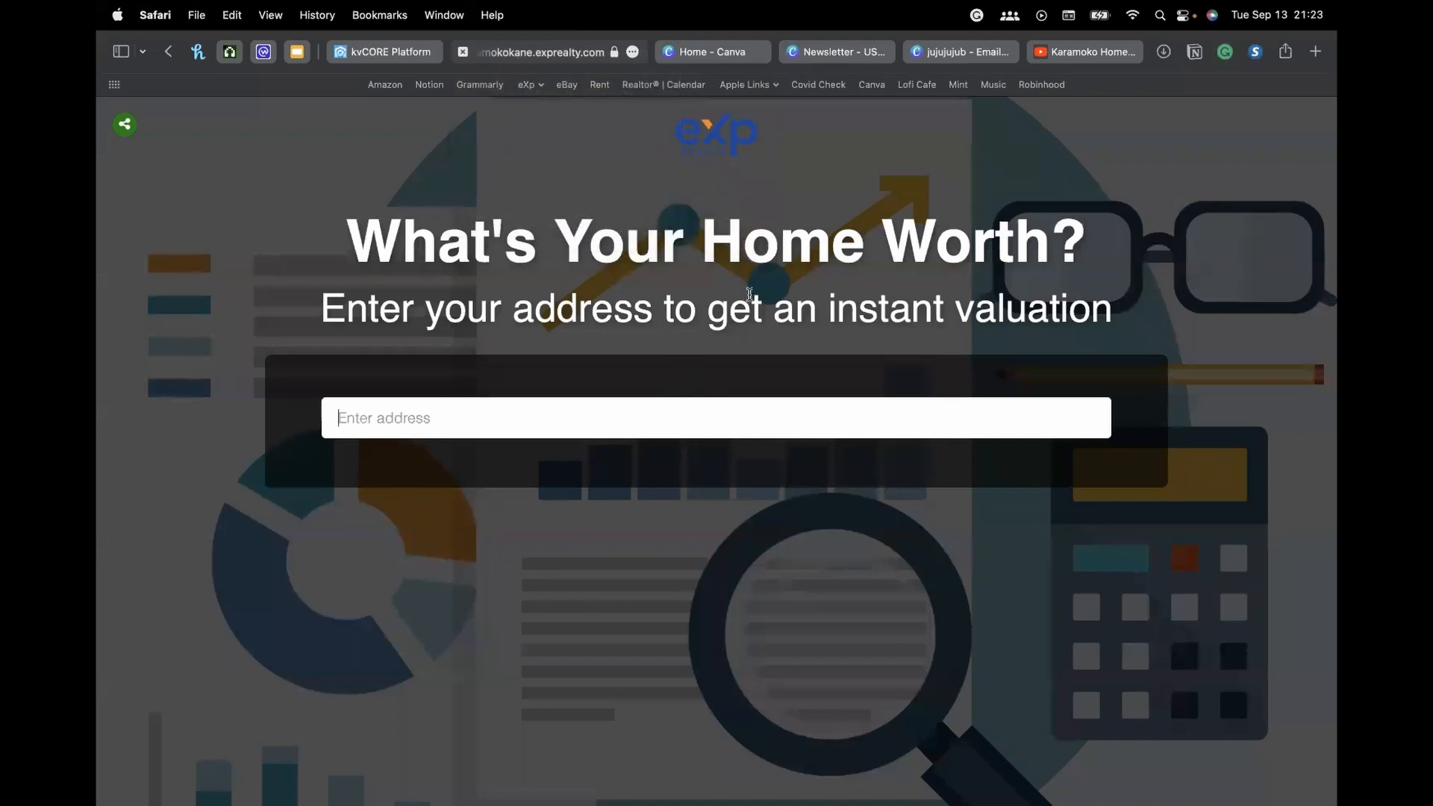
Enter a test Torrance address in the home estimate form using the first suggestion
text(3635)
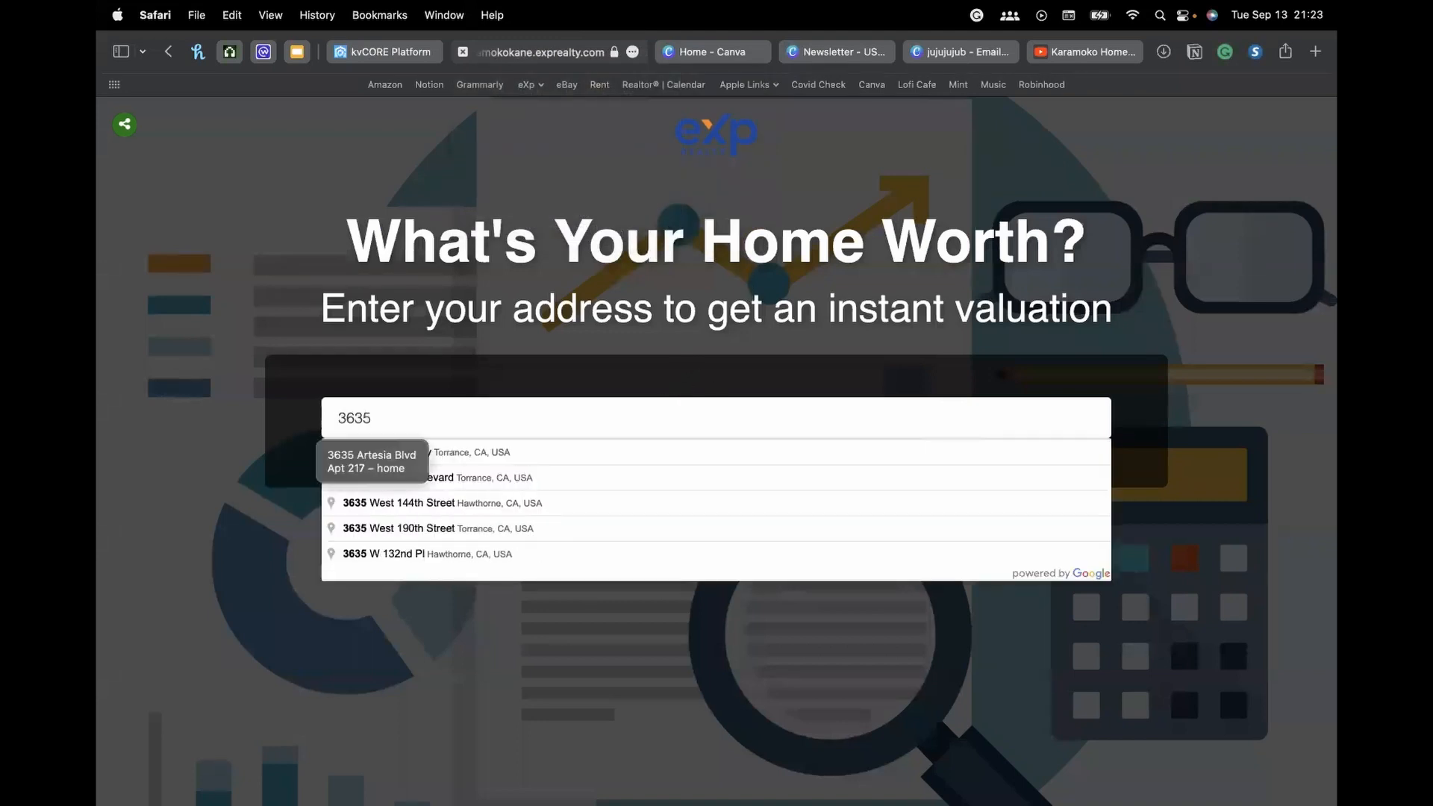
click(143, 308)
click(437, 421)
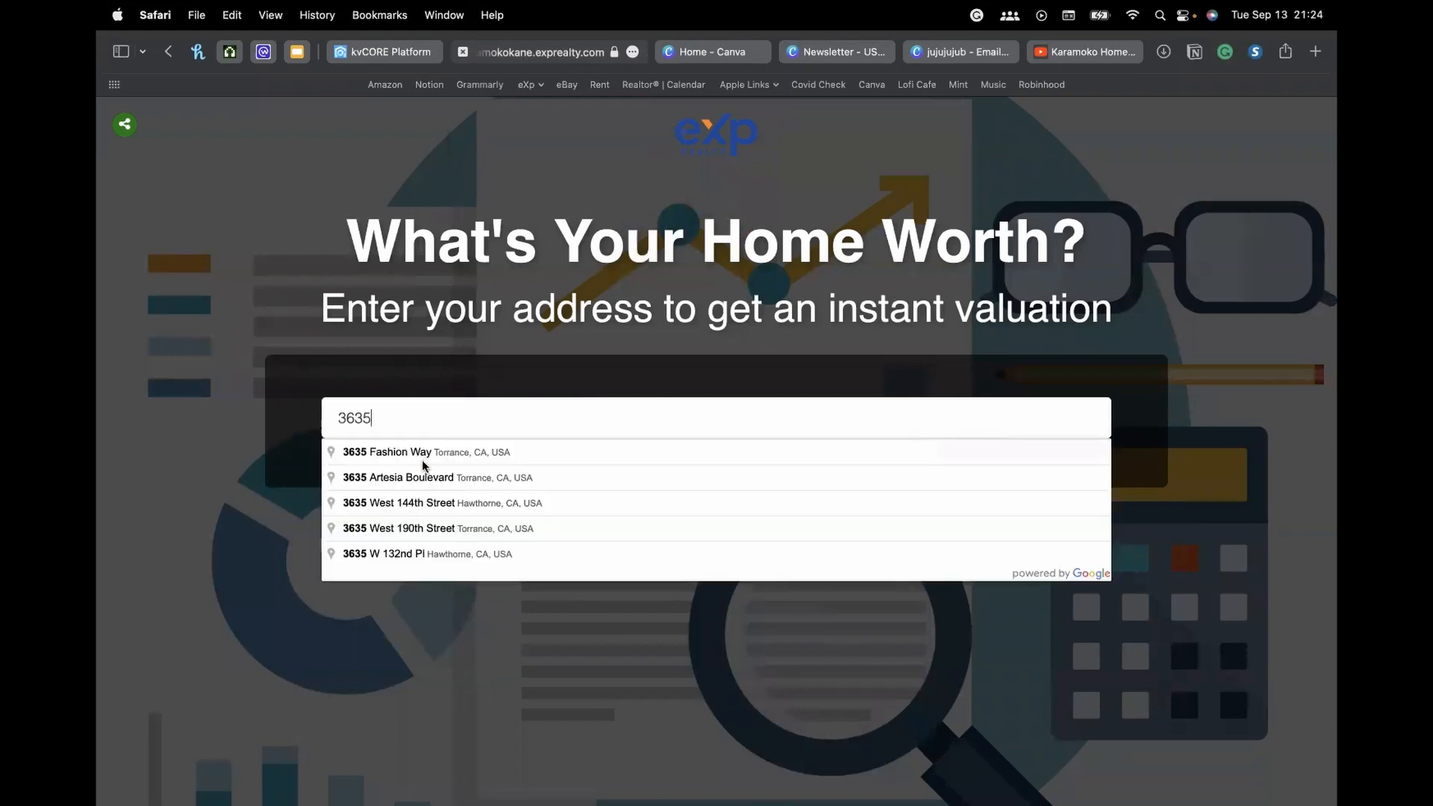
click(472, 453)
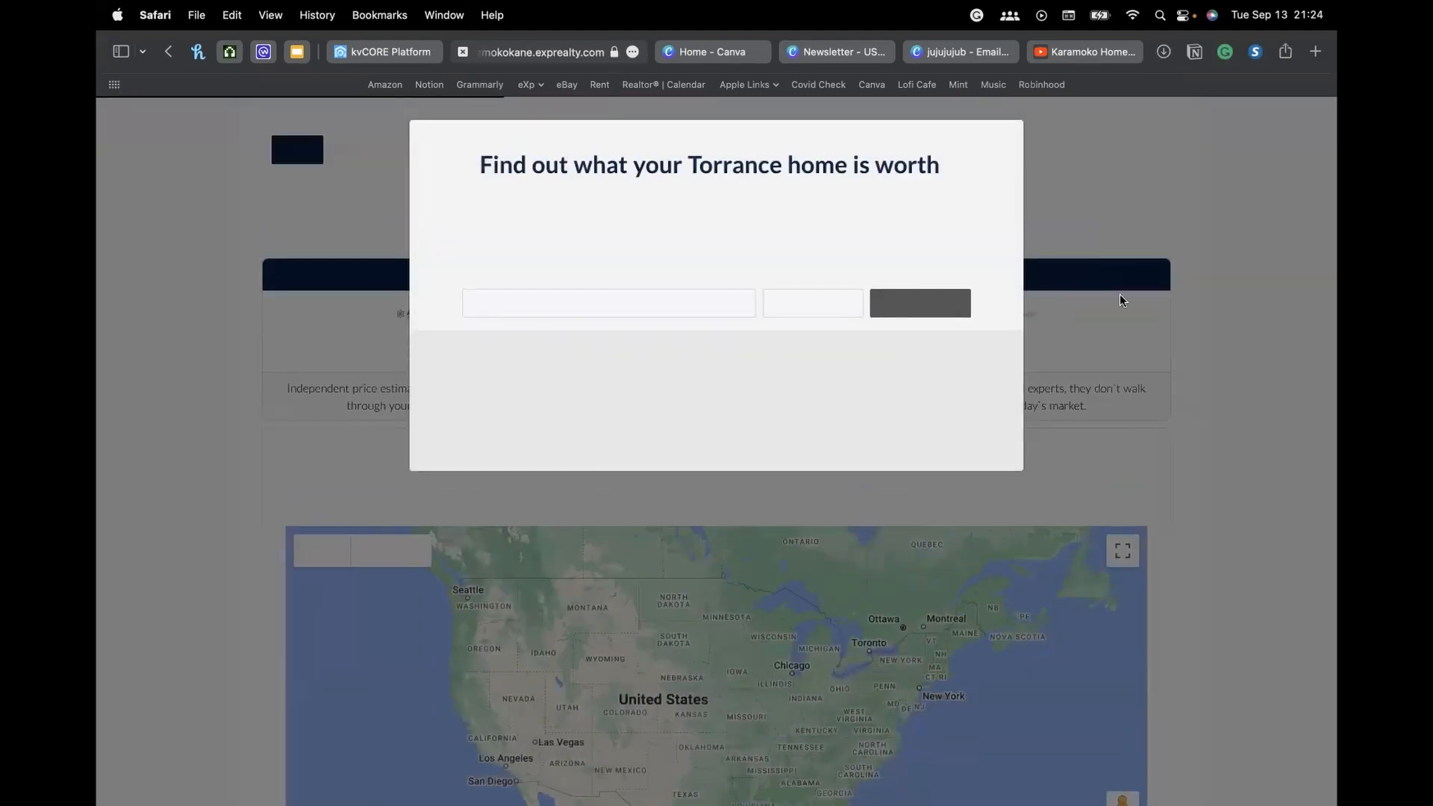
click(664, 309)
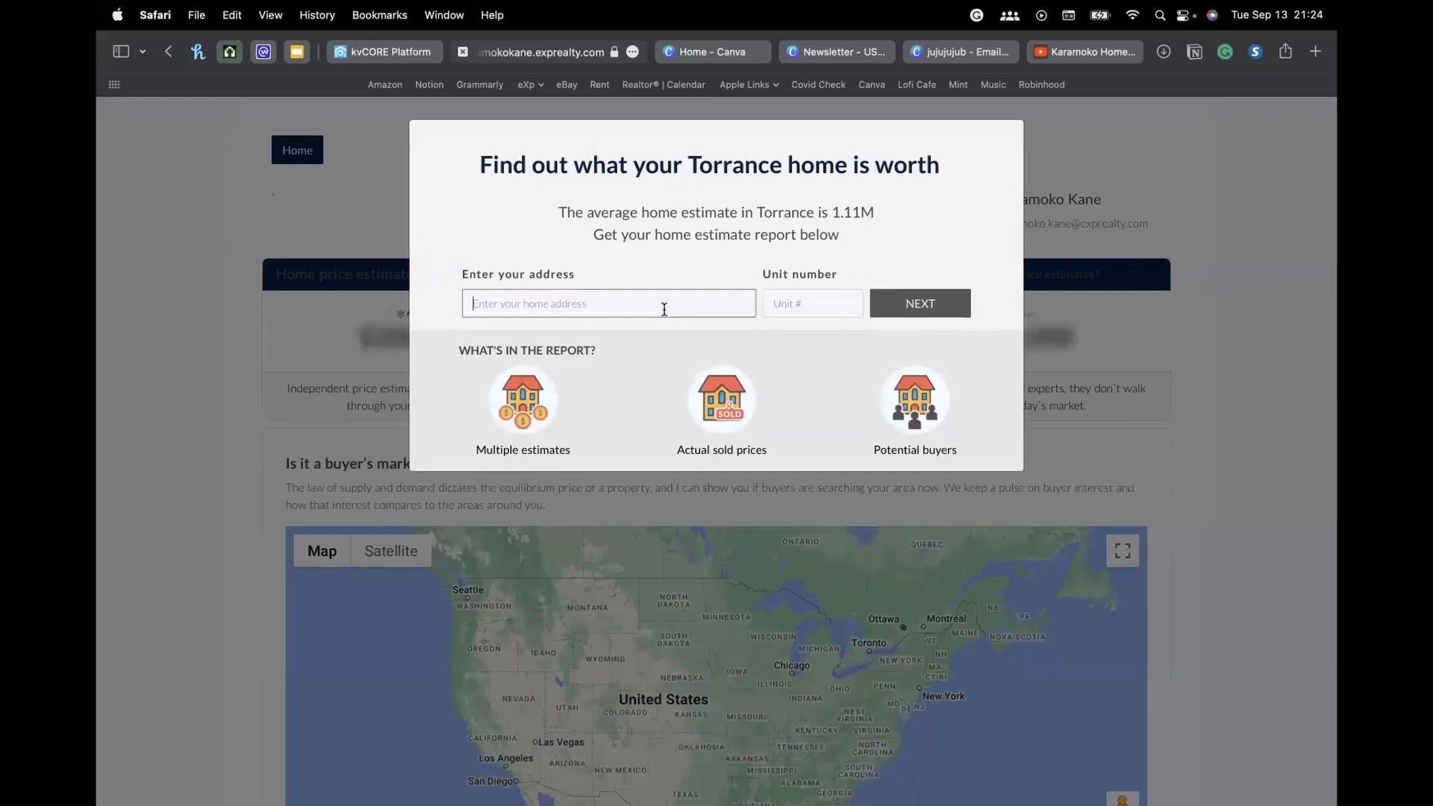
text(3635)
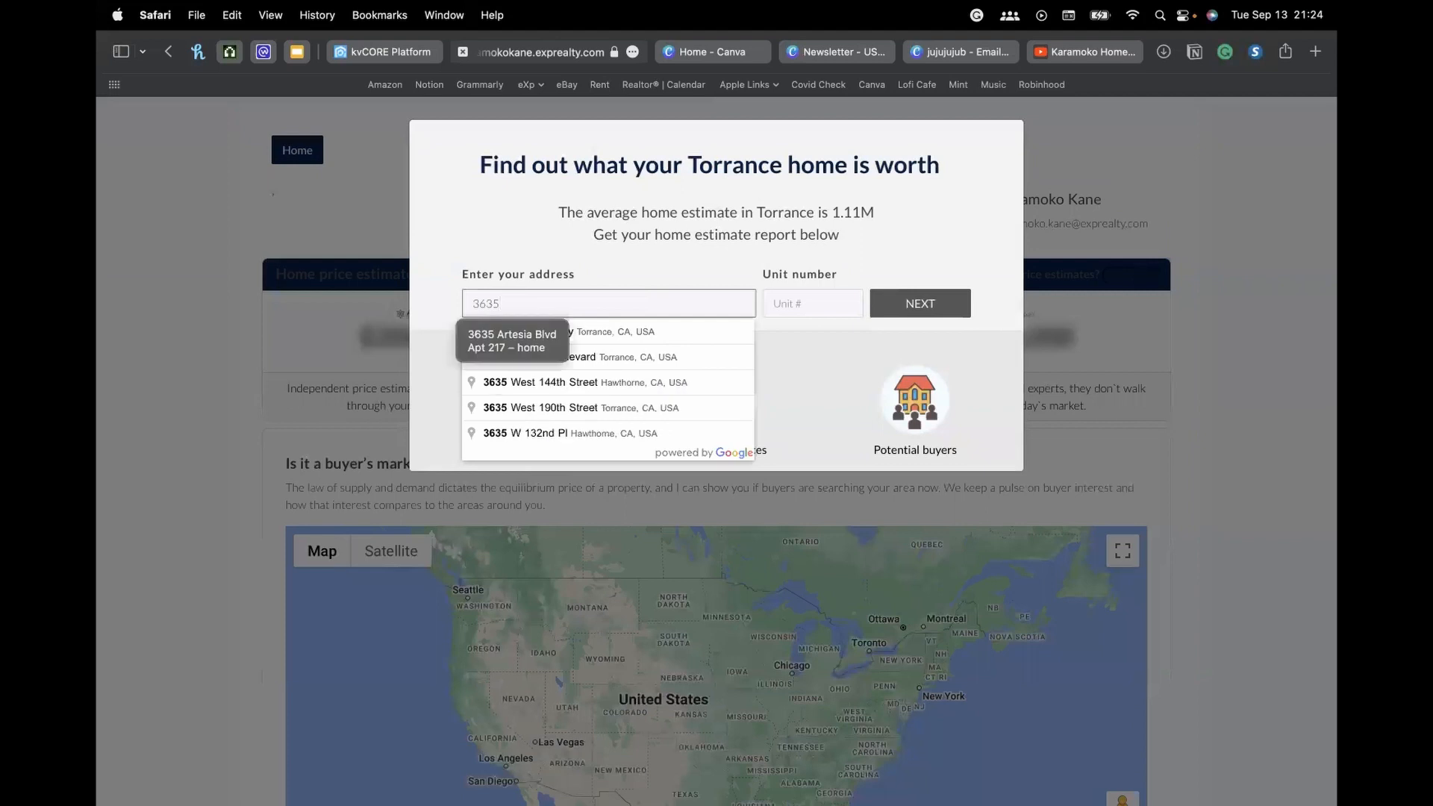
click(690, 334)
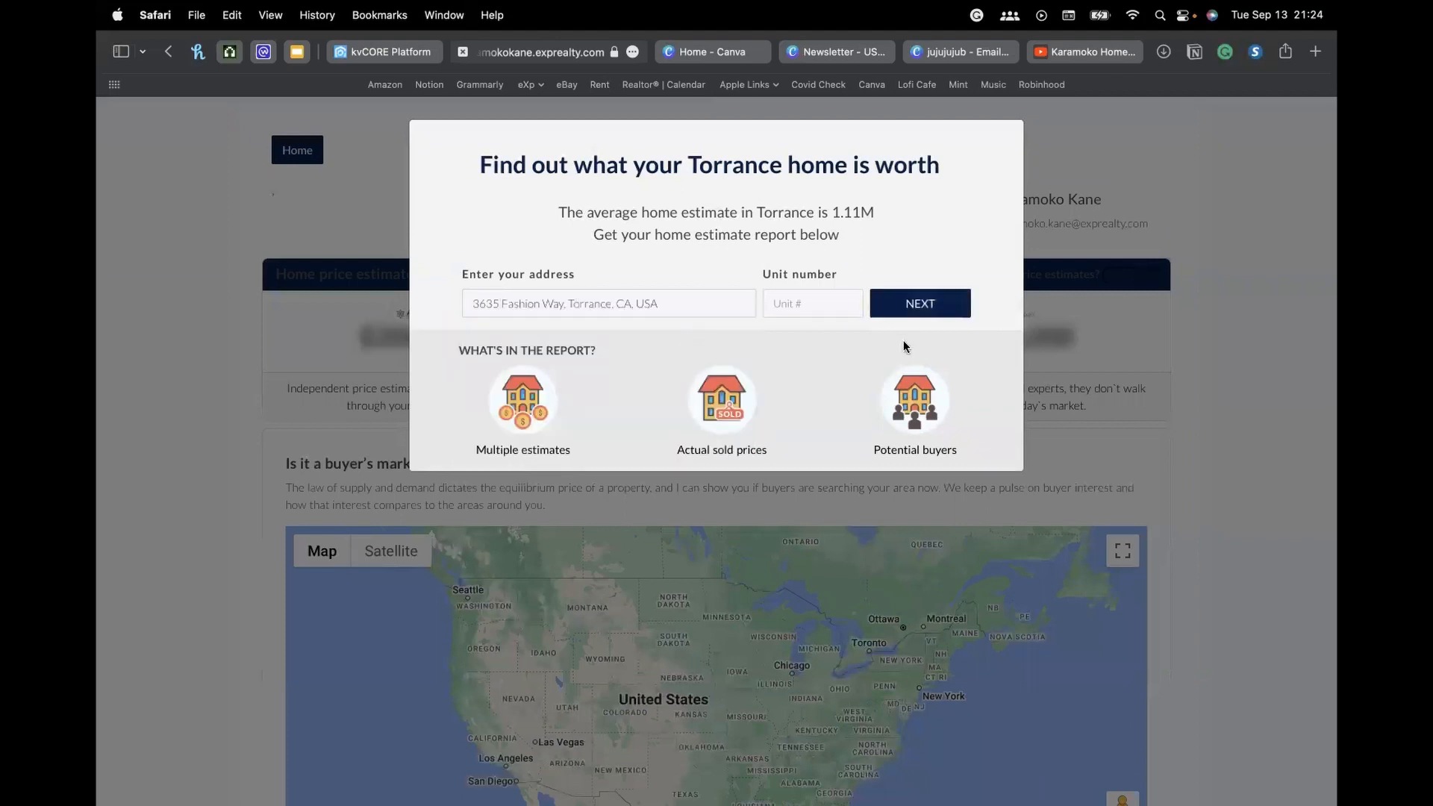
Submit the valuation request to view the estimate report, then go back to kvCORE Playbooks
click(921, 305)
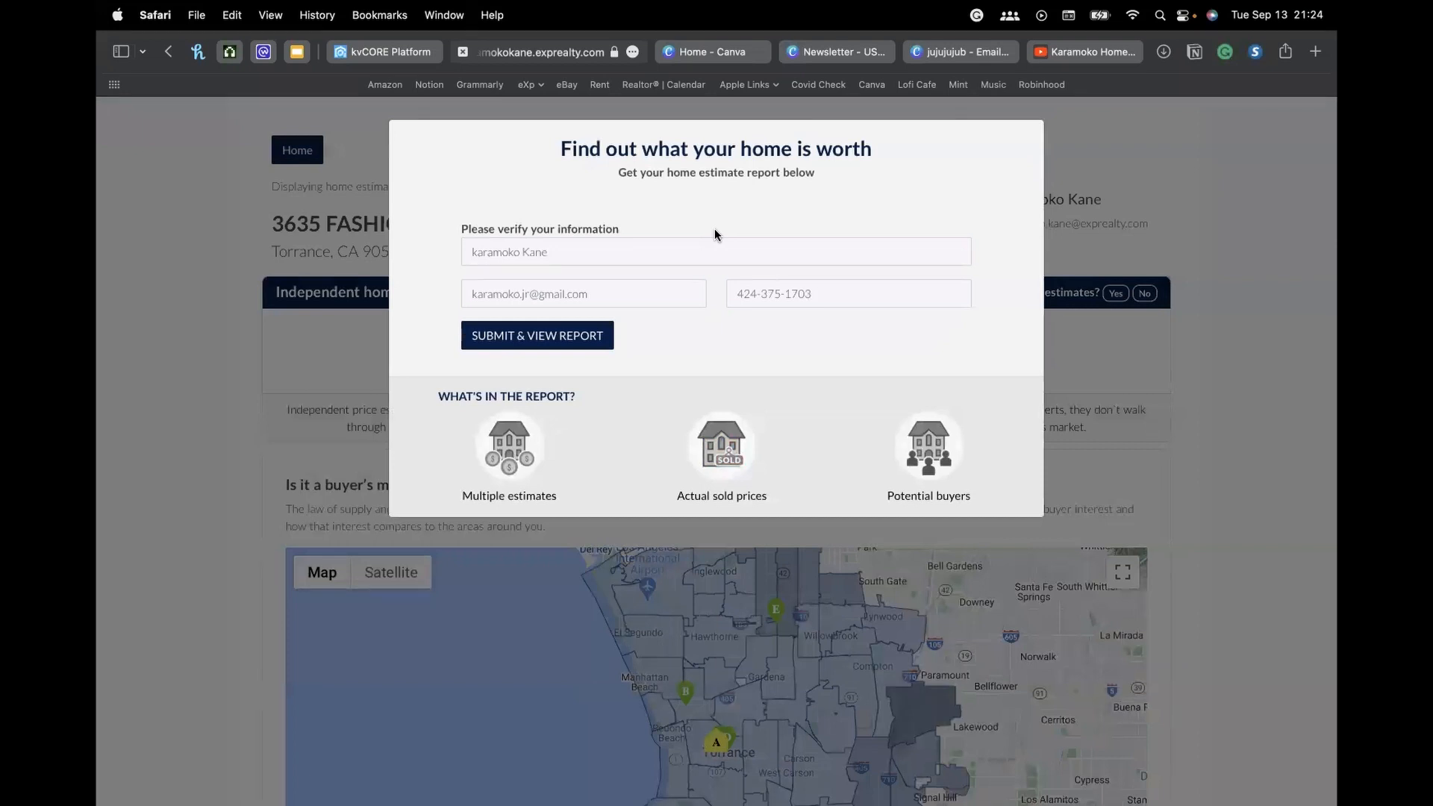
click(563, 337)
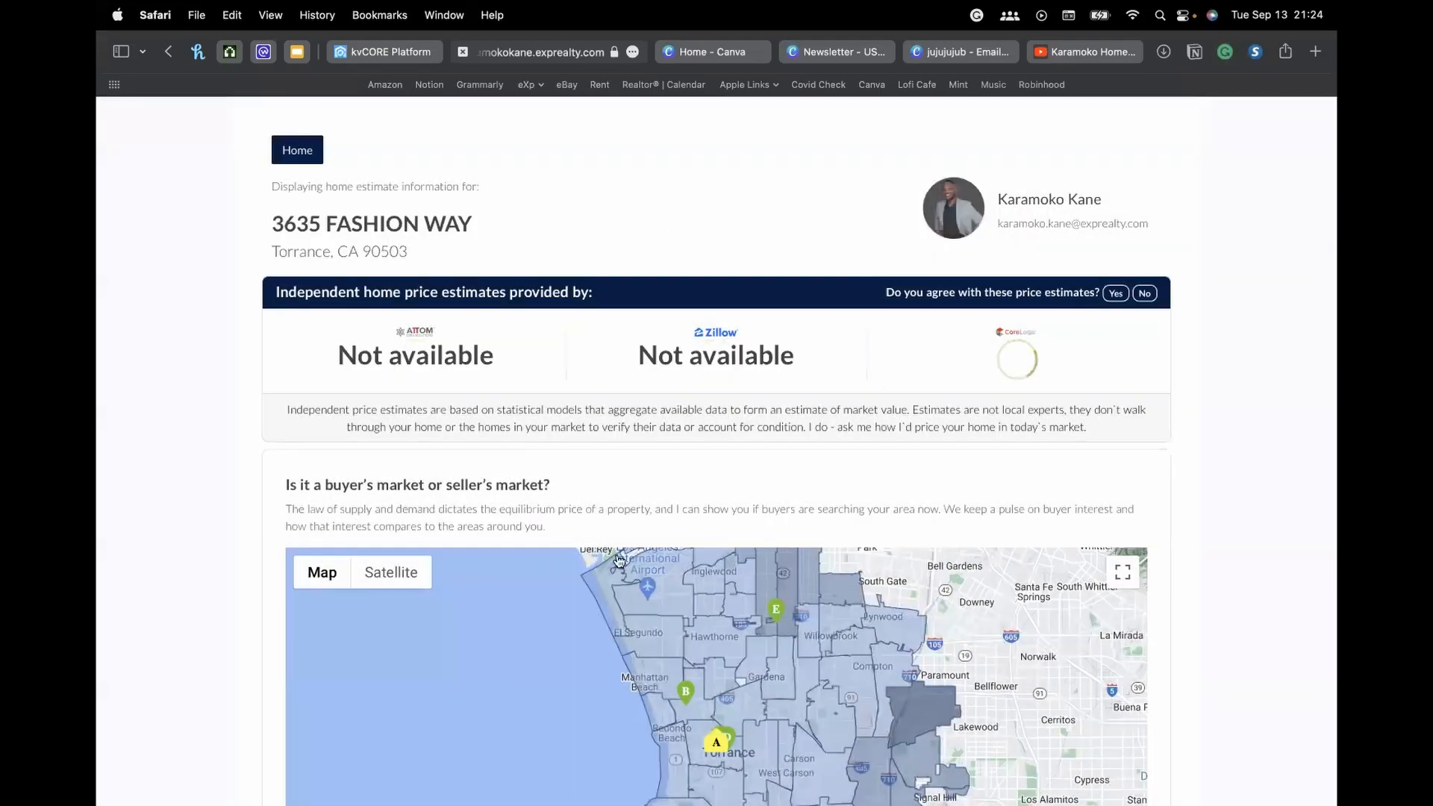
click(435, 52)
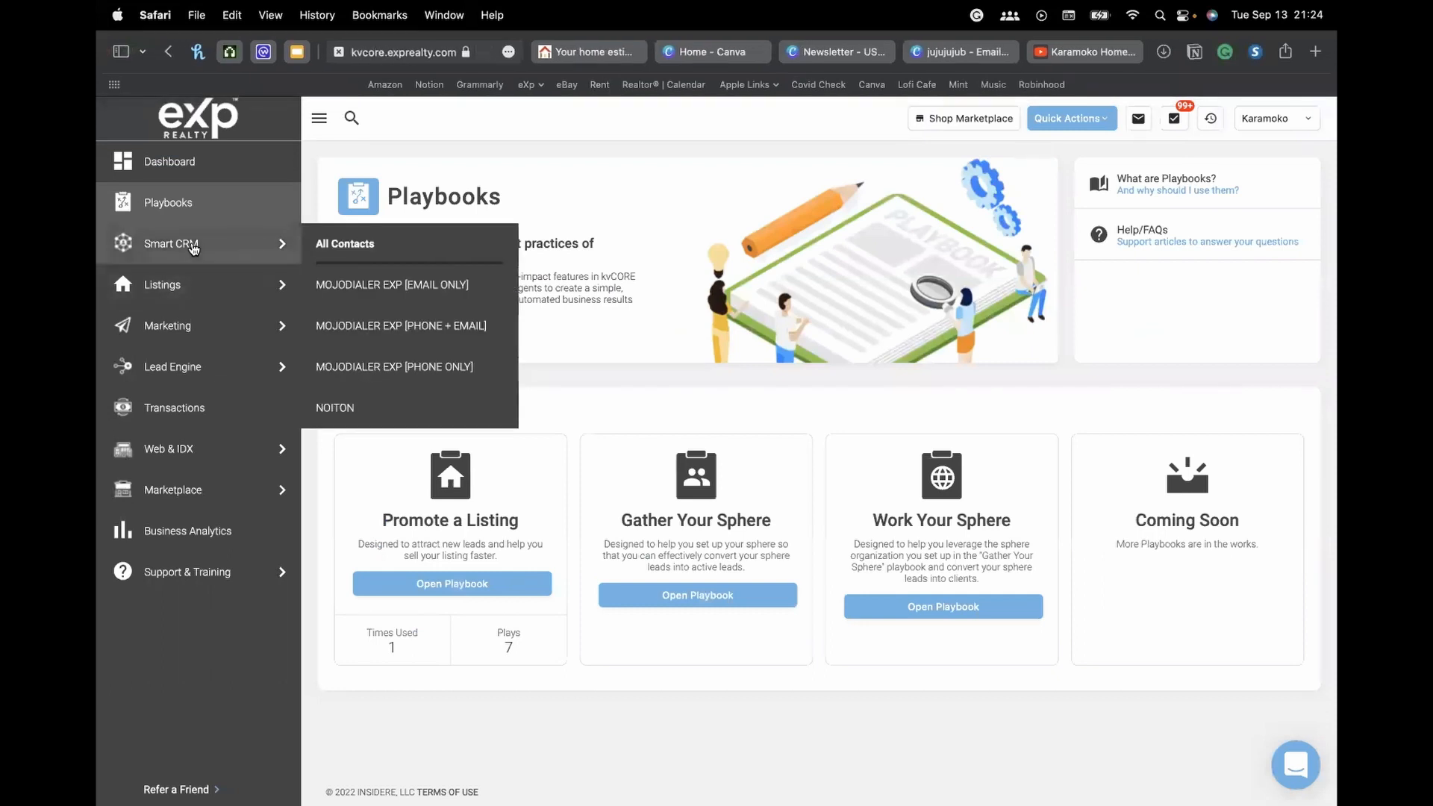
Go via Smart CRM to the dashboard and refresh the Activity feed to 09/13/2022, 9:24 PM
click(224, 248)
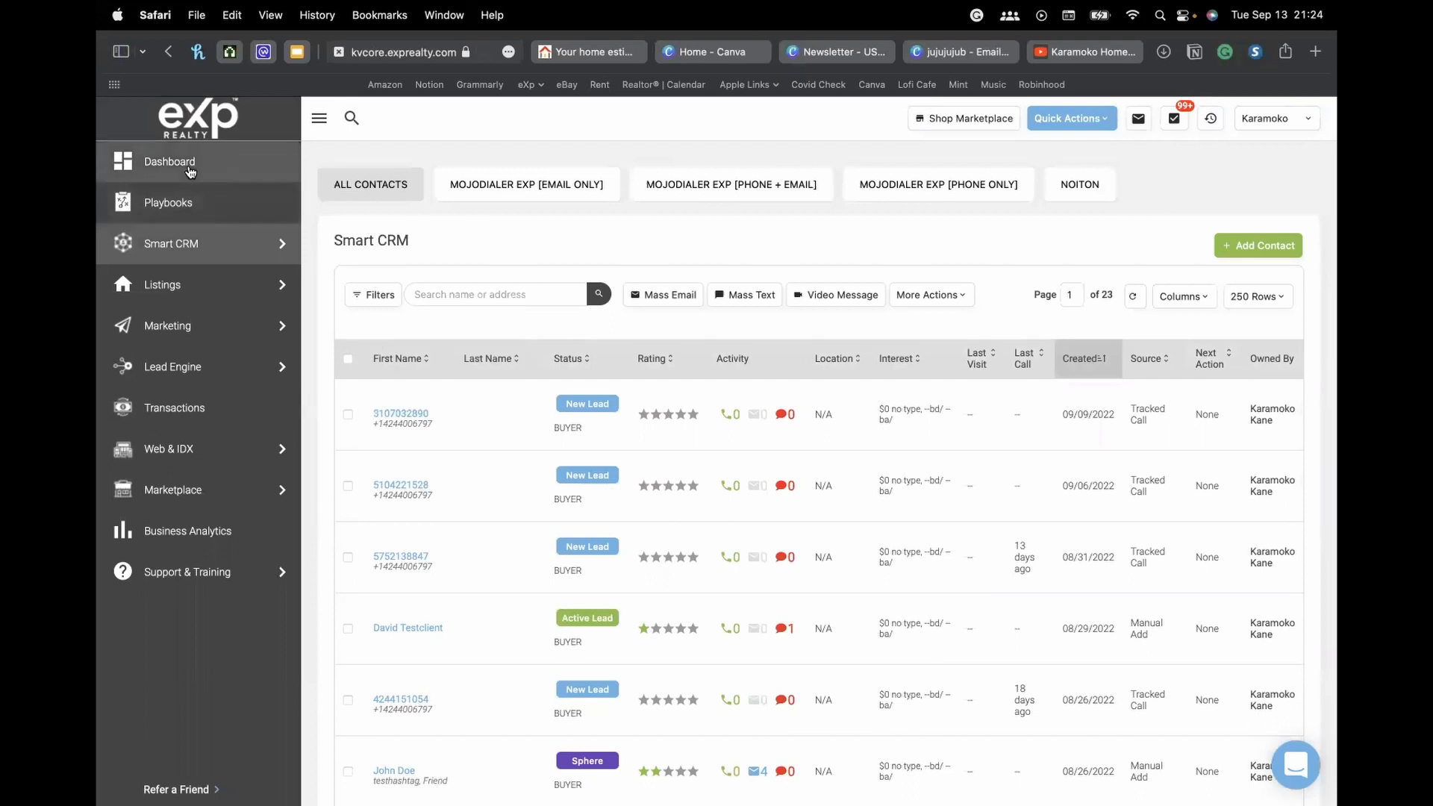
click(191, 168)
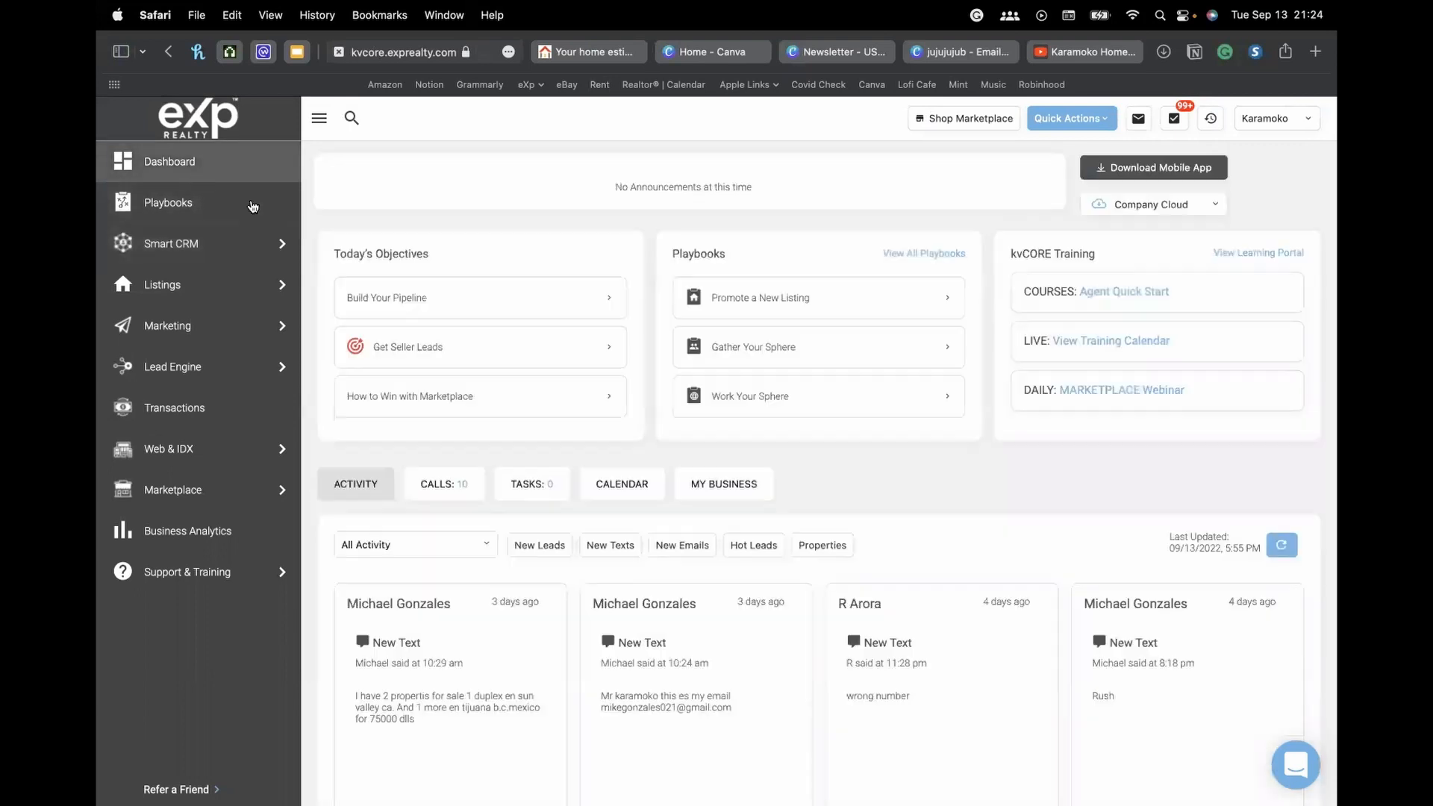
scroll(549, 411, down, 3)
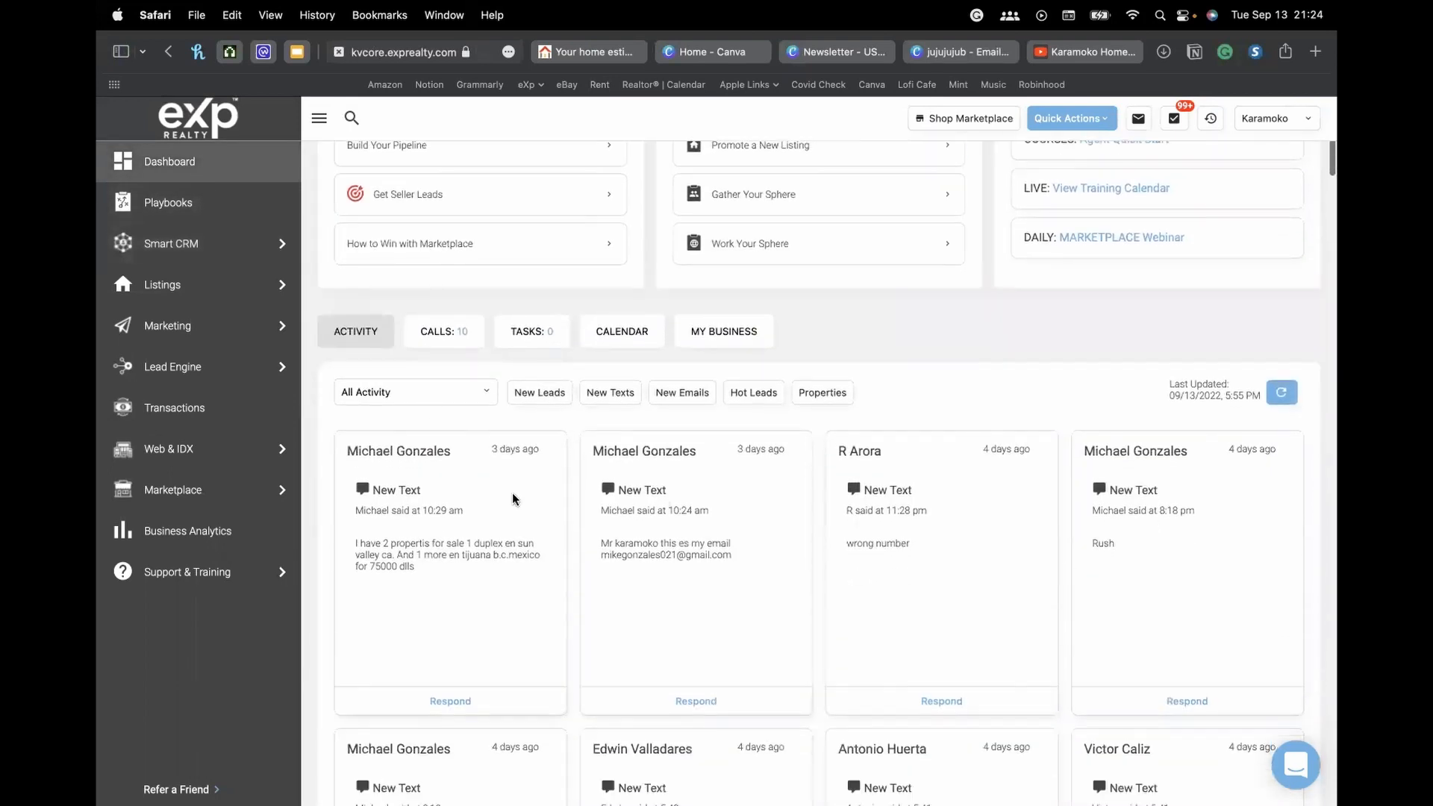
scroll(522, 448, up, 3)
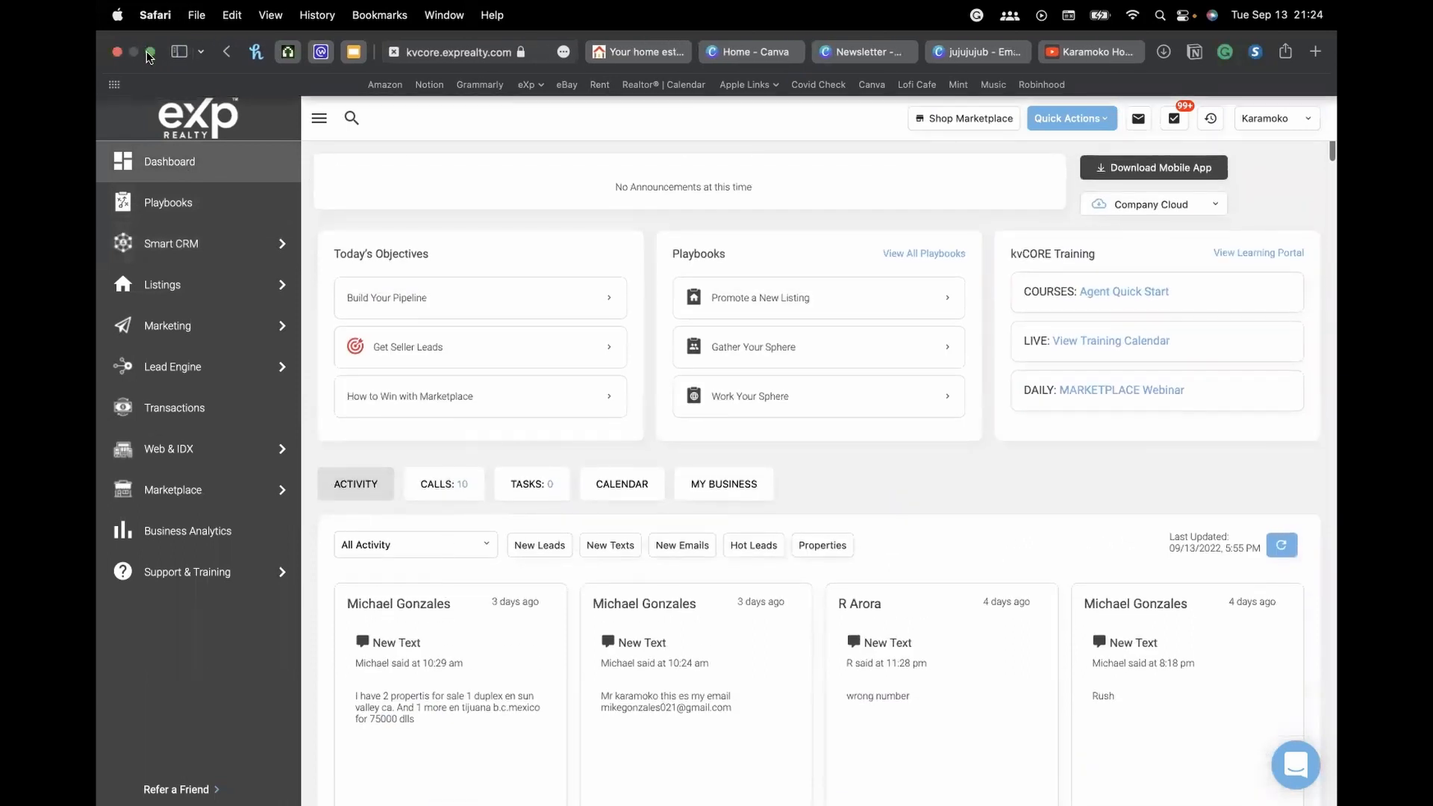
click(1285, 552)
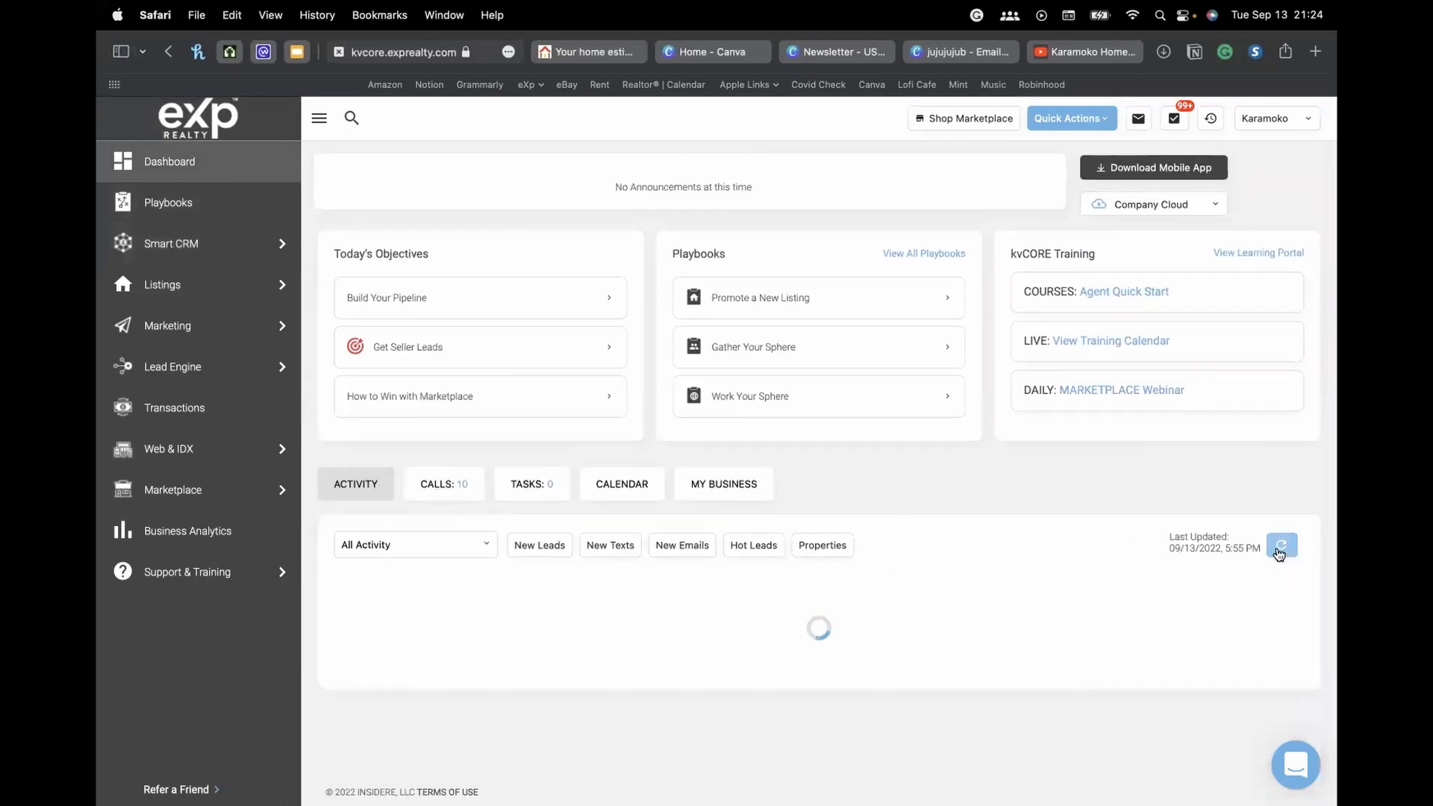
scroll(931, 528, down, 3)
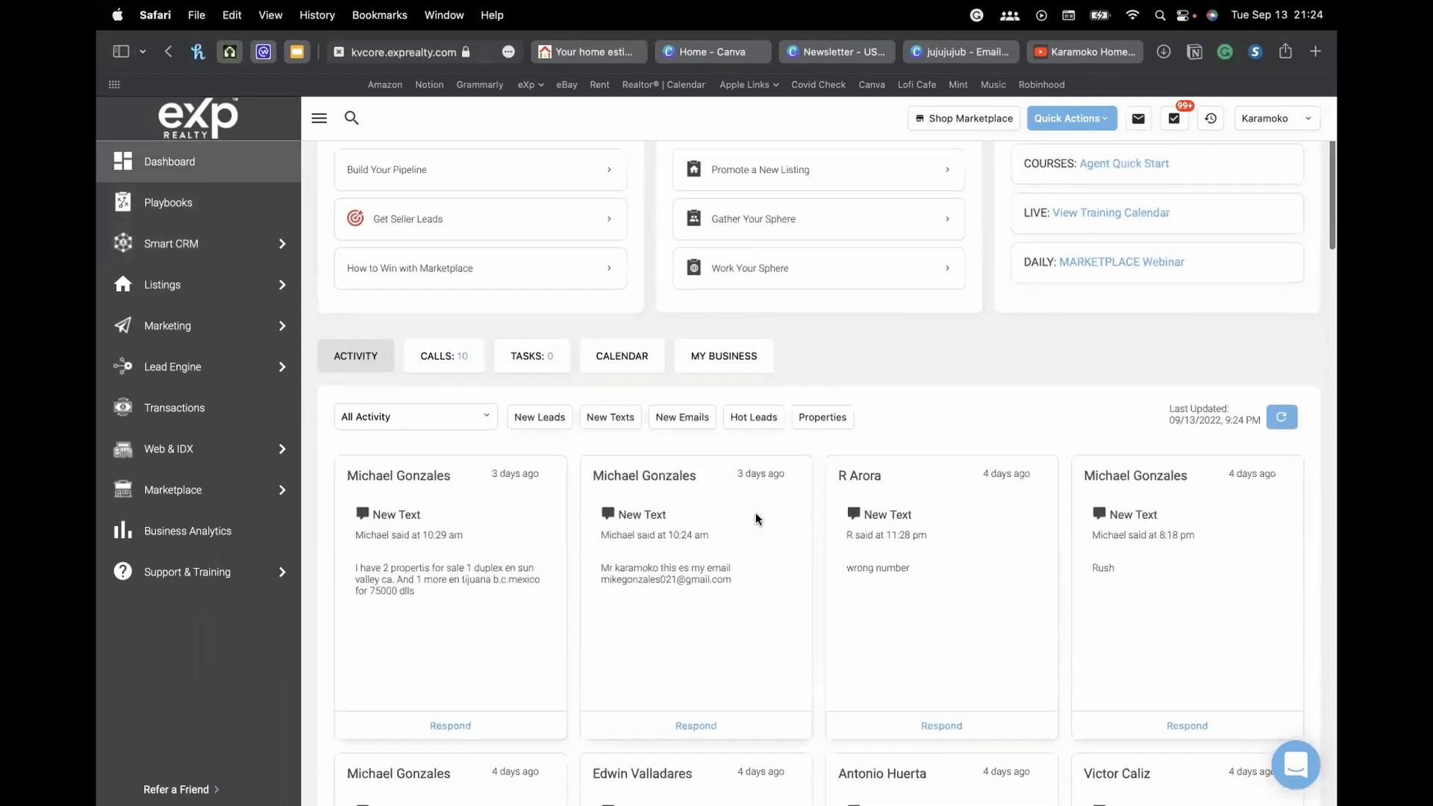
scroll(430, 527, up, 3)
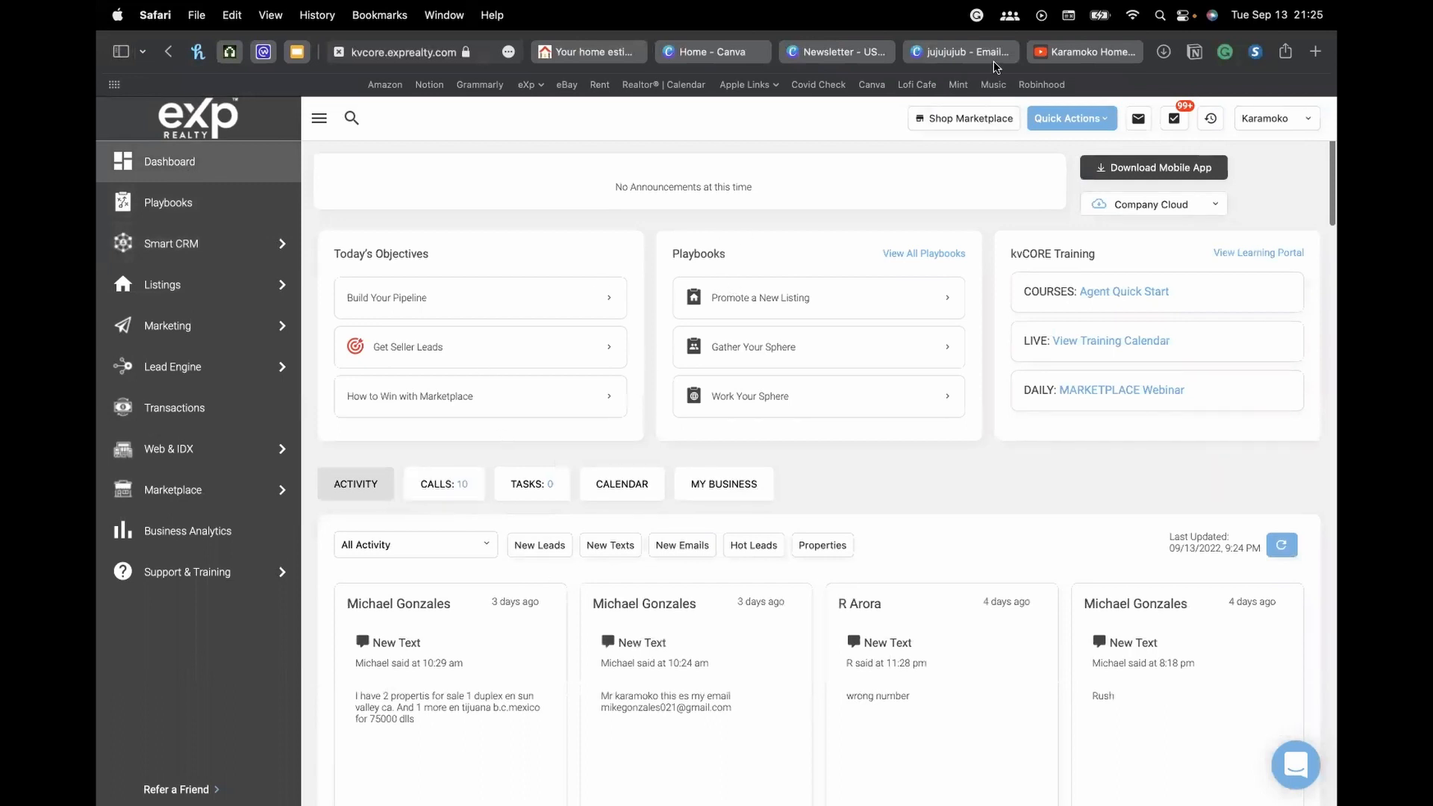
Review the Torrance estimate report, including nearby active homes ($359,000–$1,699,000) and the agent bio
click(602, 50)
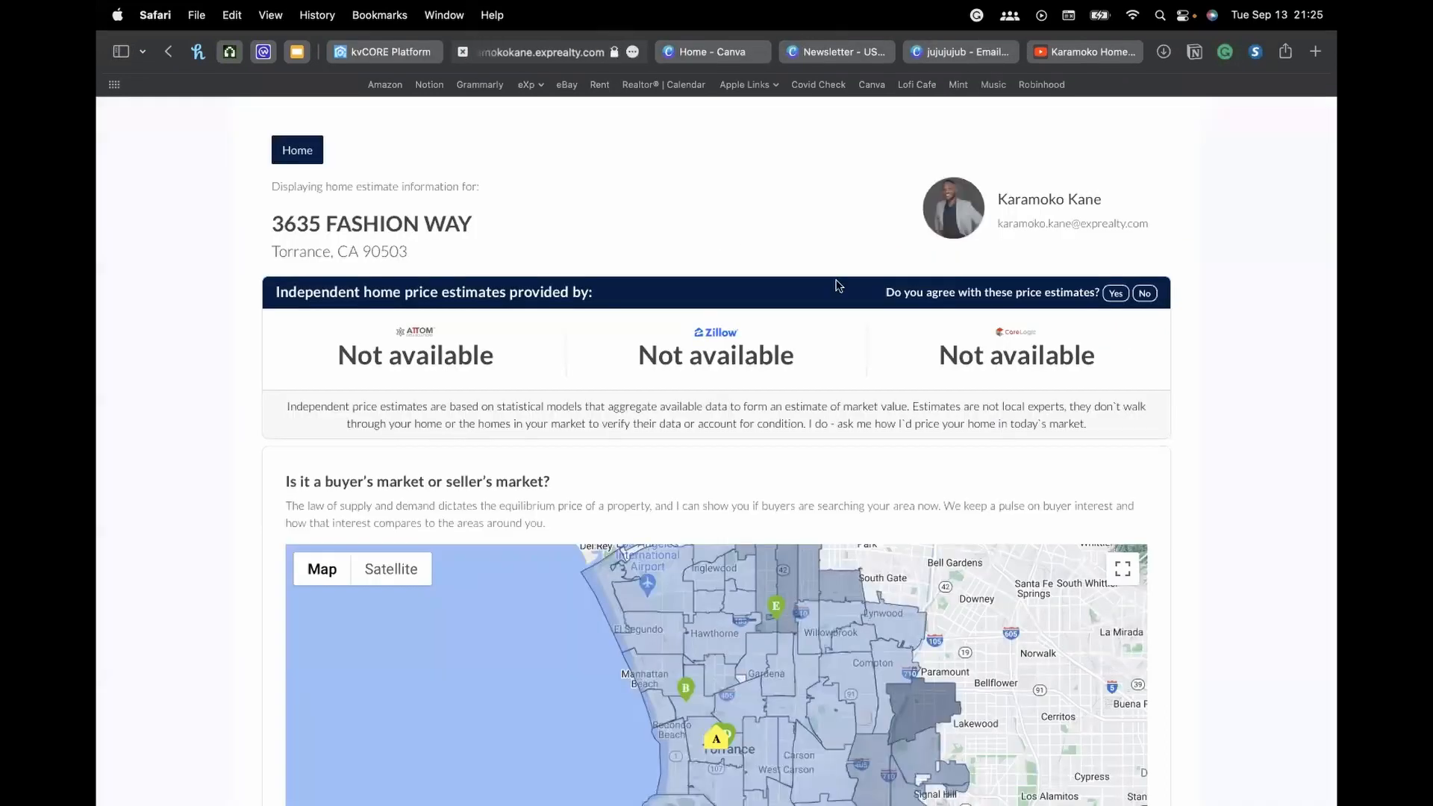
scroll(679, 304, down, 2)
scroll(740, 465, down, 3)
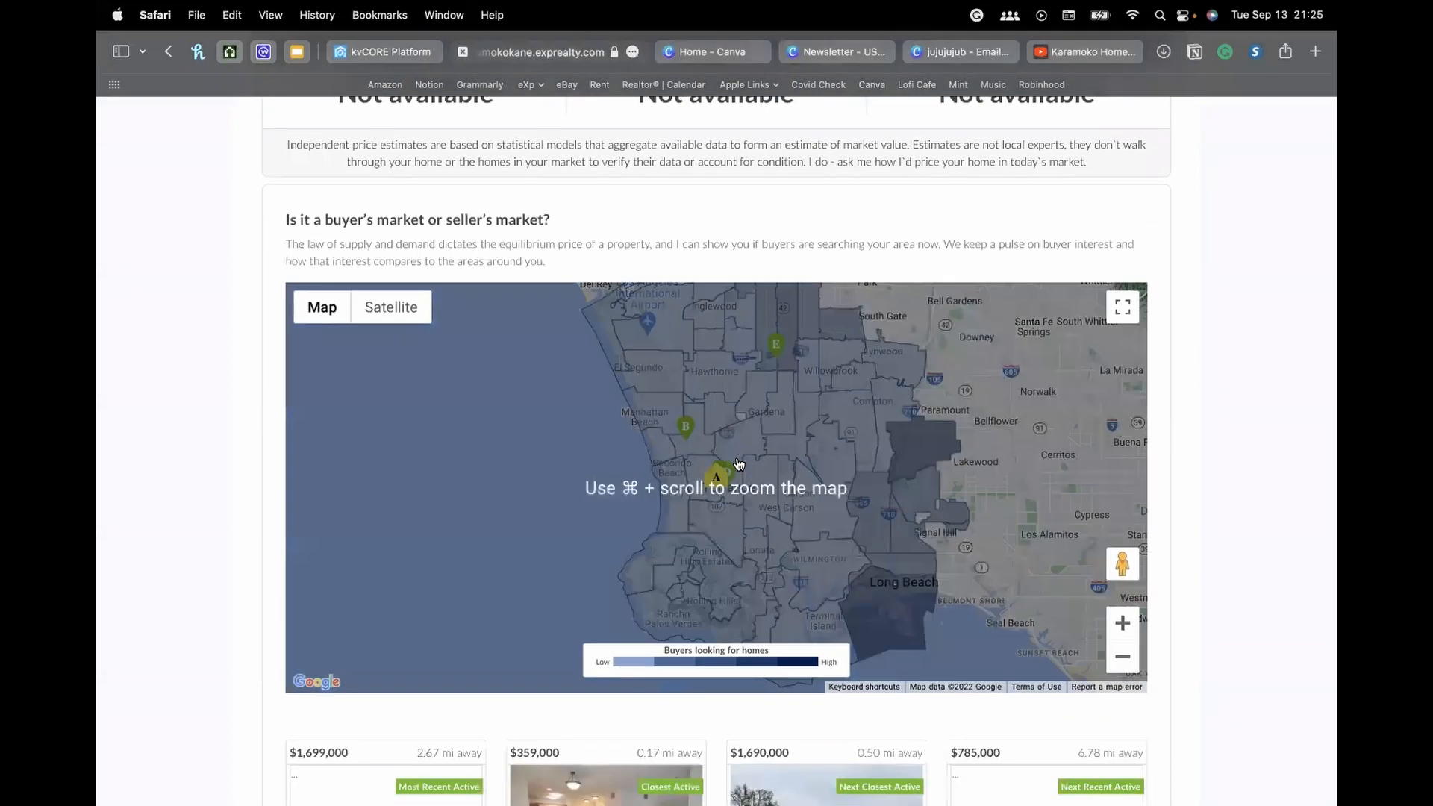
scroll(739, 465, down, 3)
scroll(667, 446, up, 5)
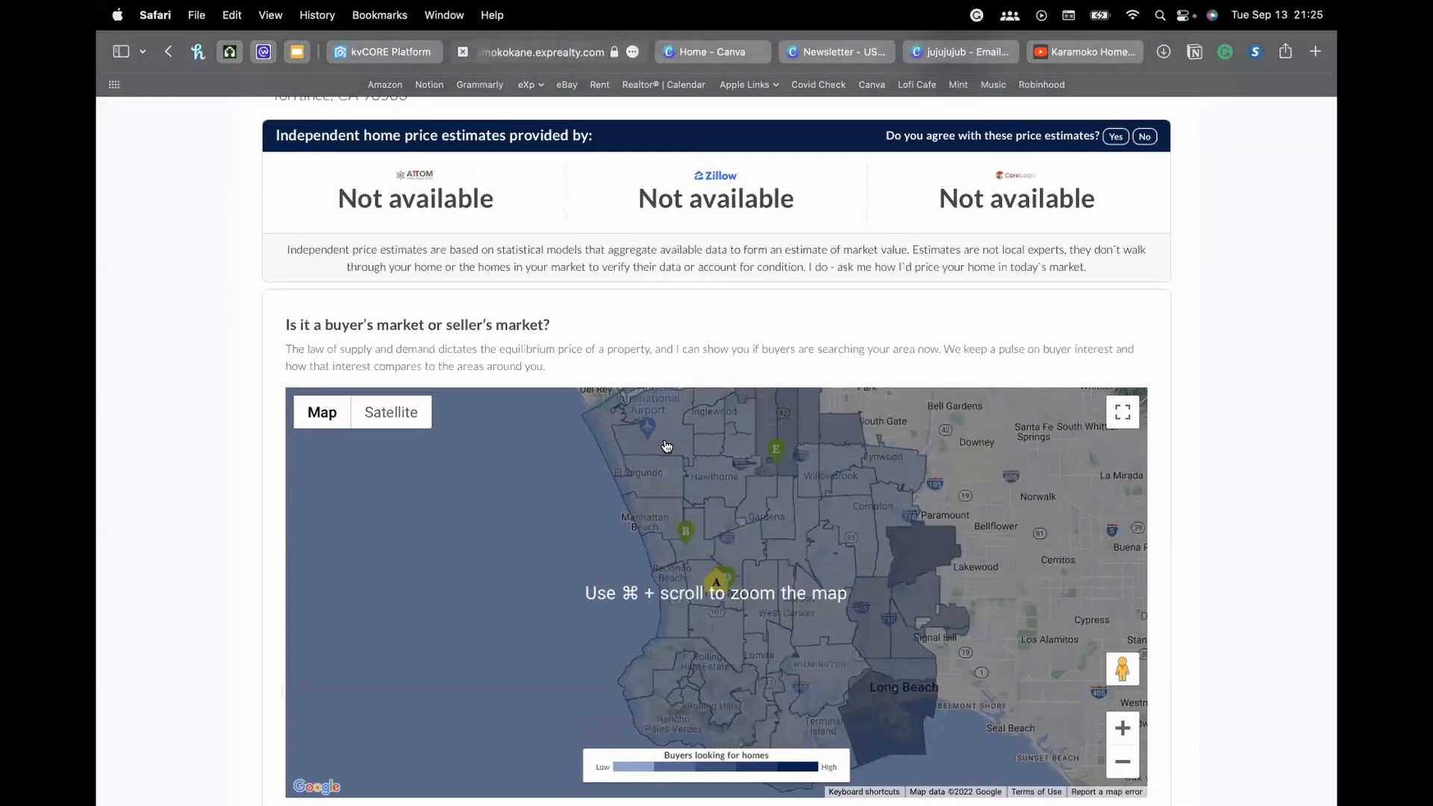
scroll(666, 446, up, 3)
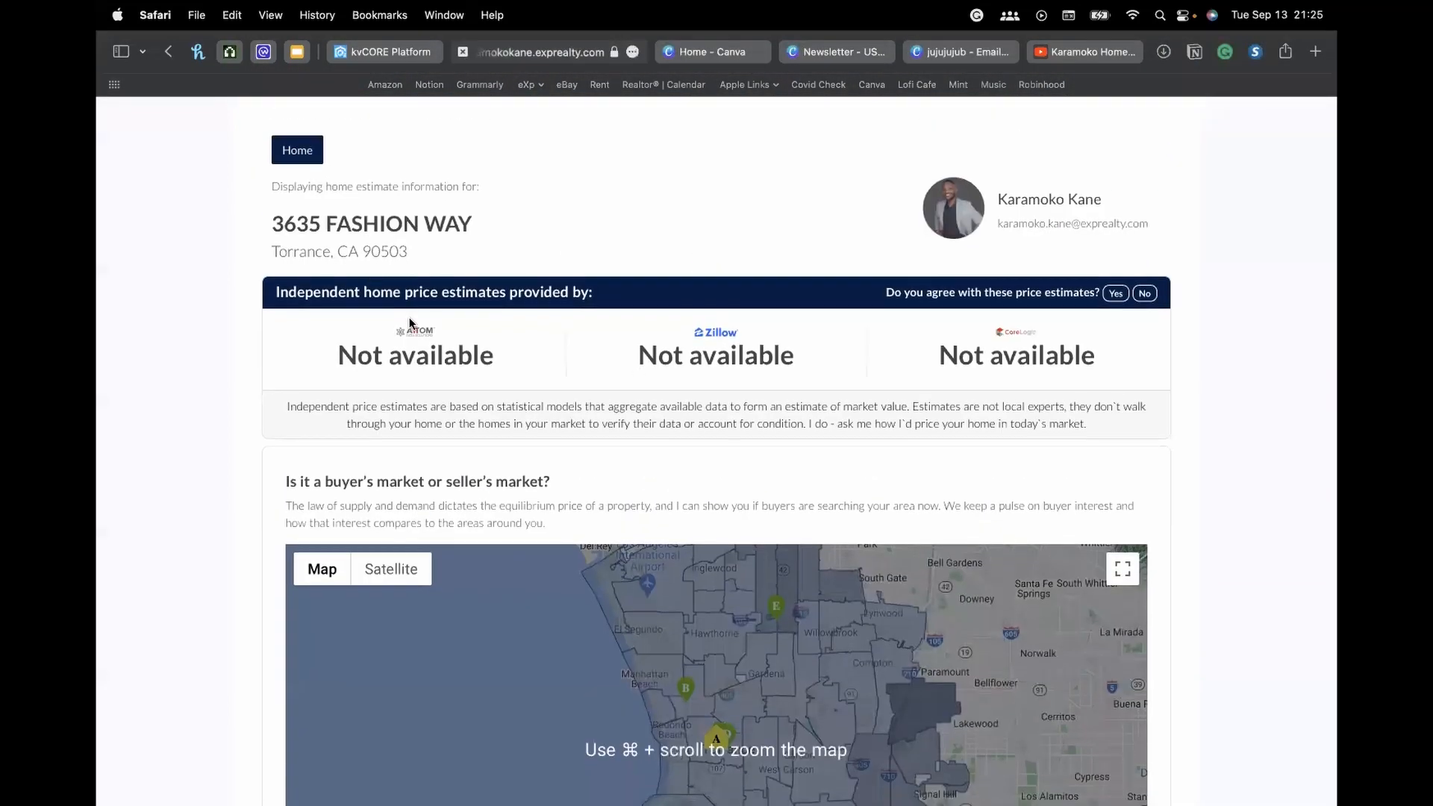
scroll(758, 574, down, 3)
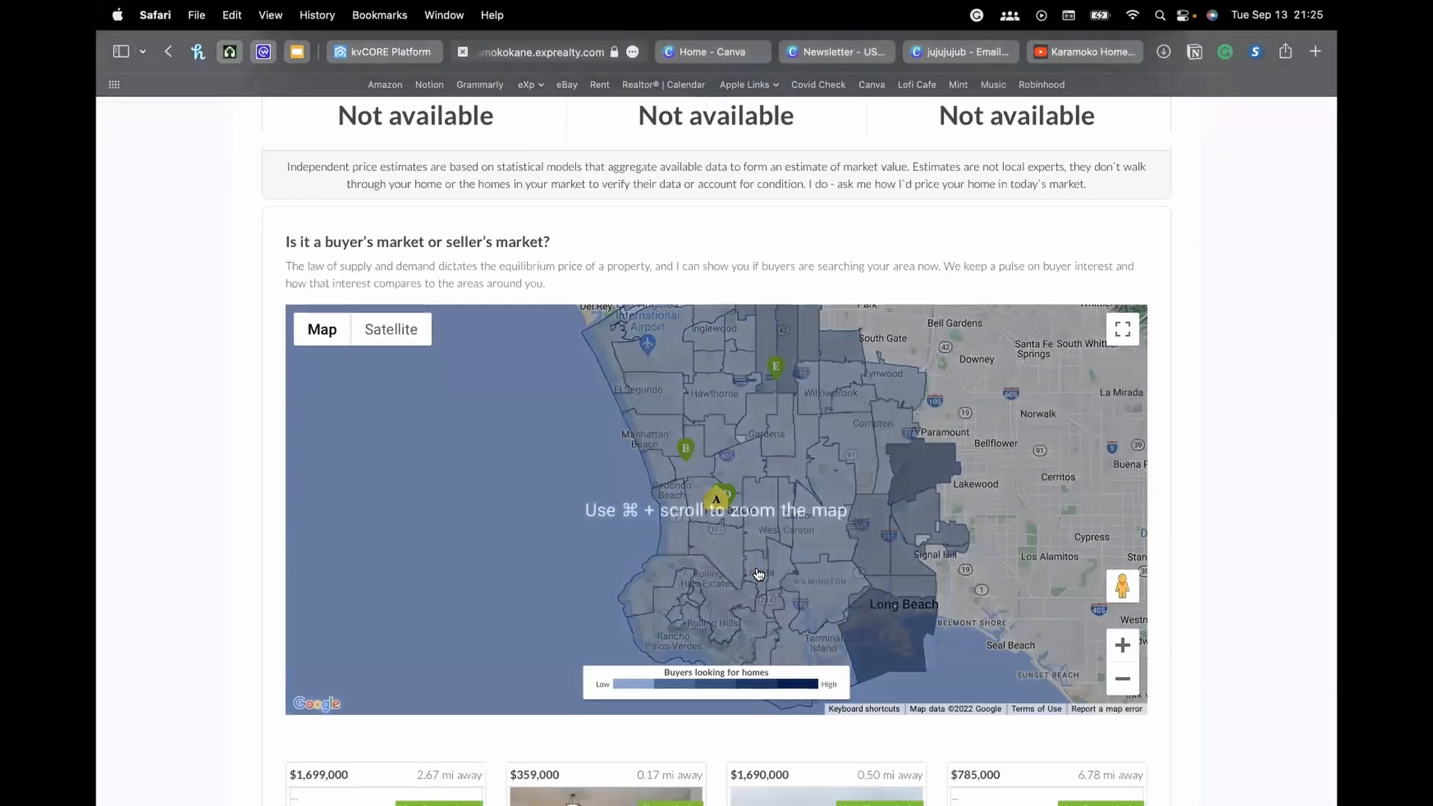
scroll(759, 574, down, 10)
scroll(759, 571, up, 15)
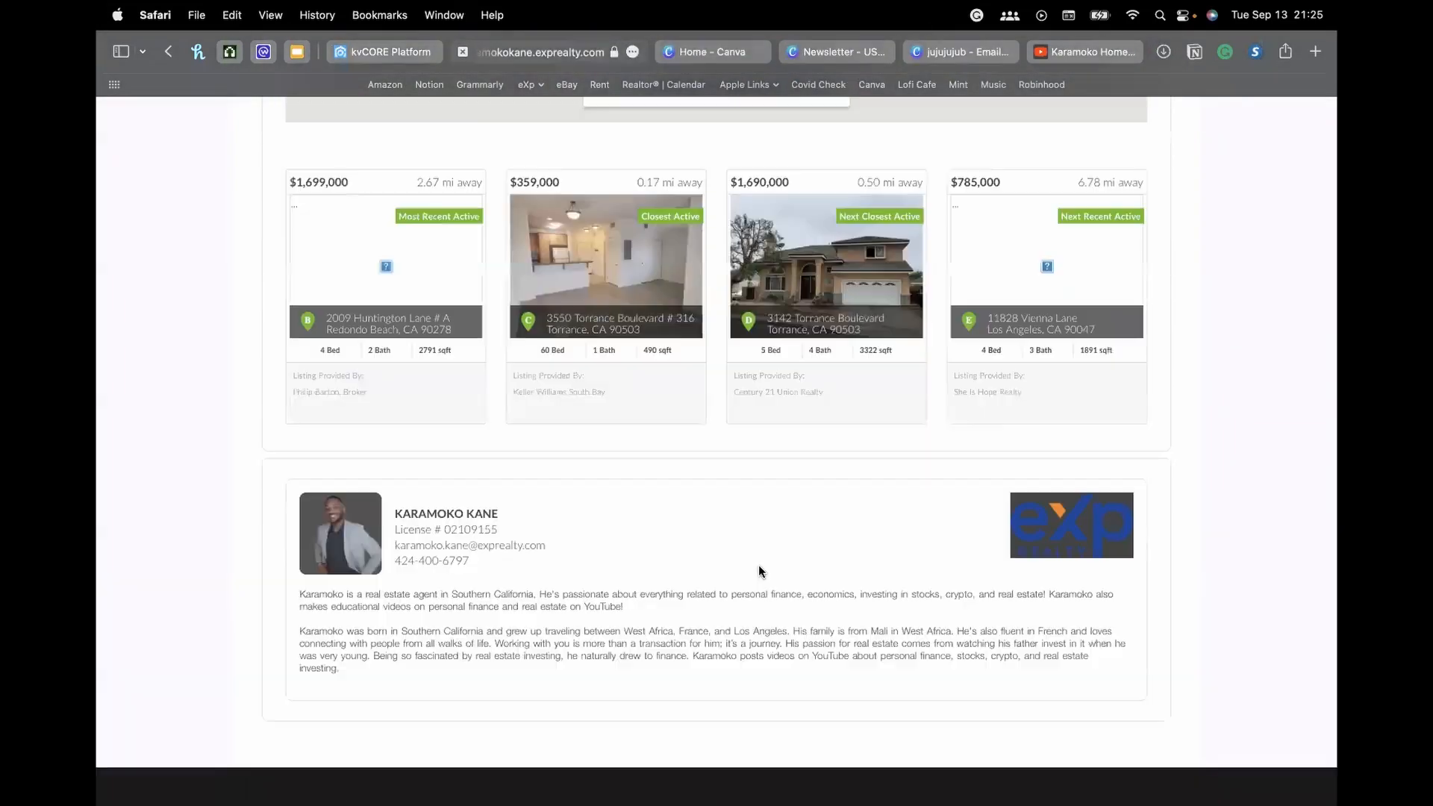
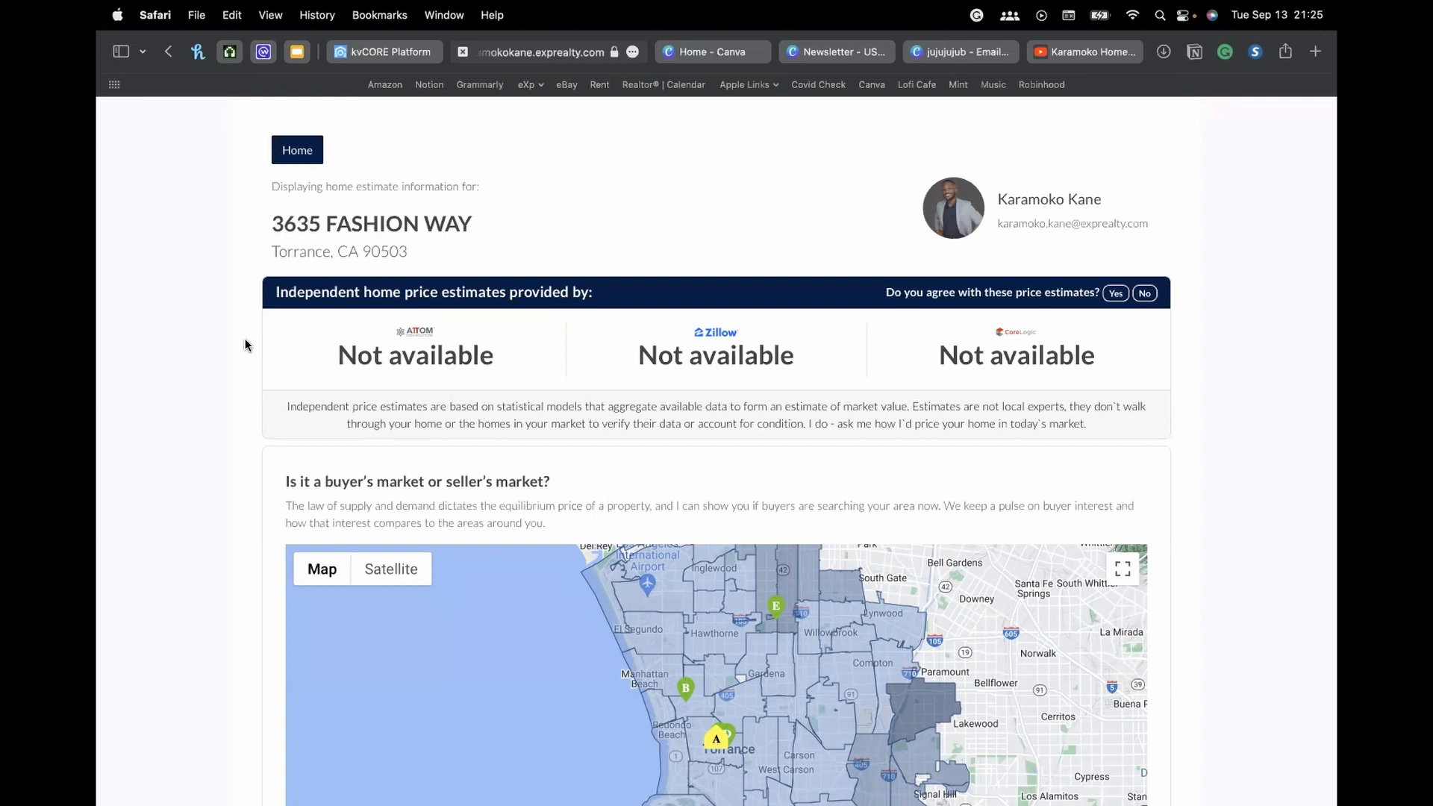
Highlight parts of the price-estimates heading and scroll through the home estimate page
drag(596, 291, 577, 293)
click(616, 292)
drag(610, 293, 581, 294)
drag(285, 293, 435, 293)
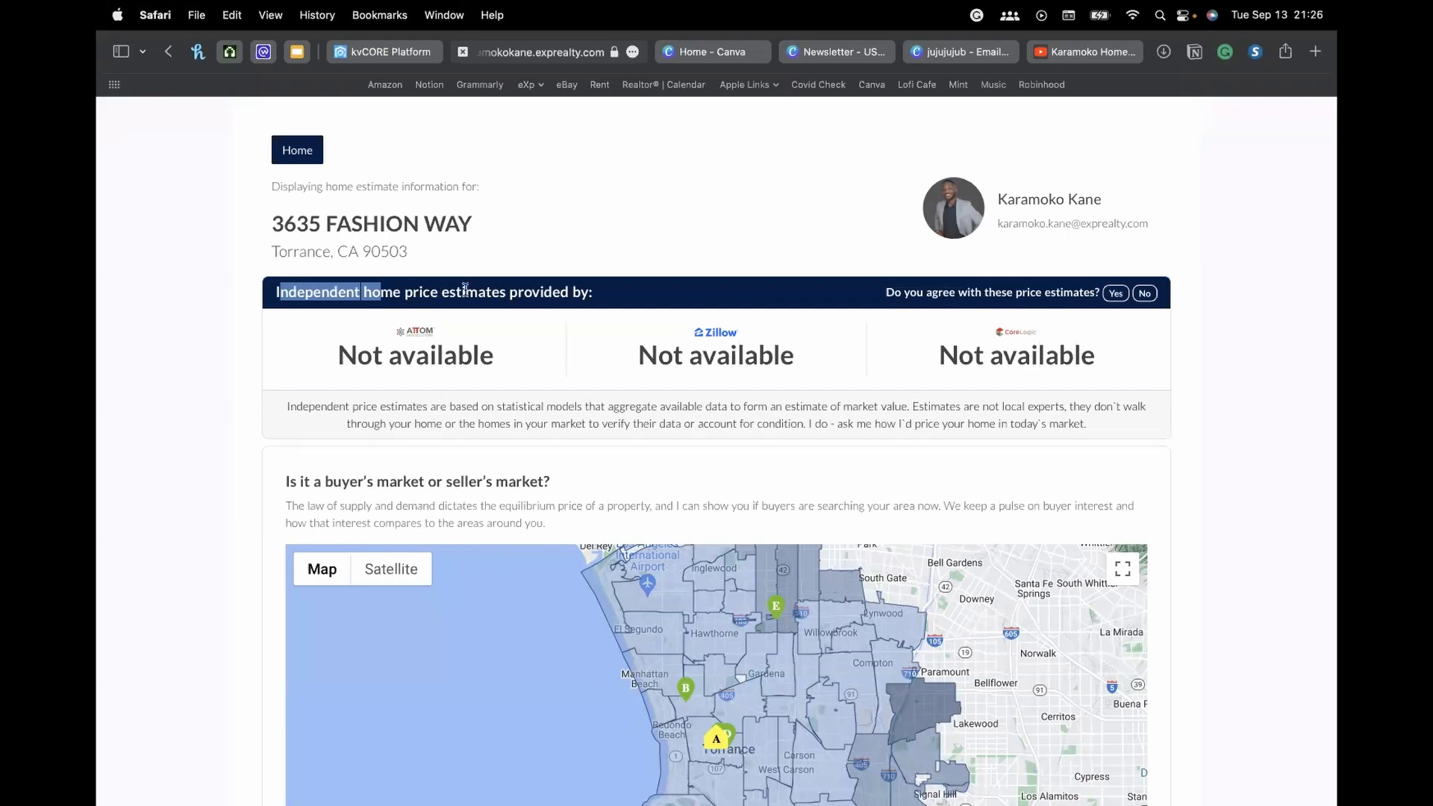
double_click(468, 292)
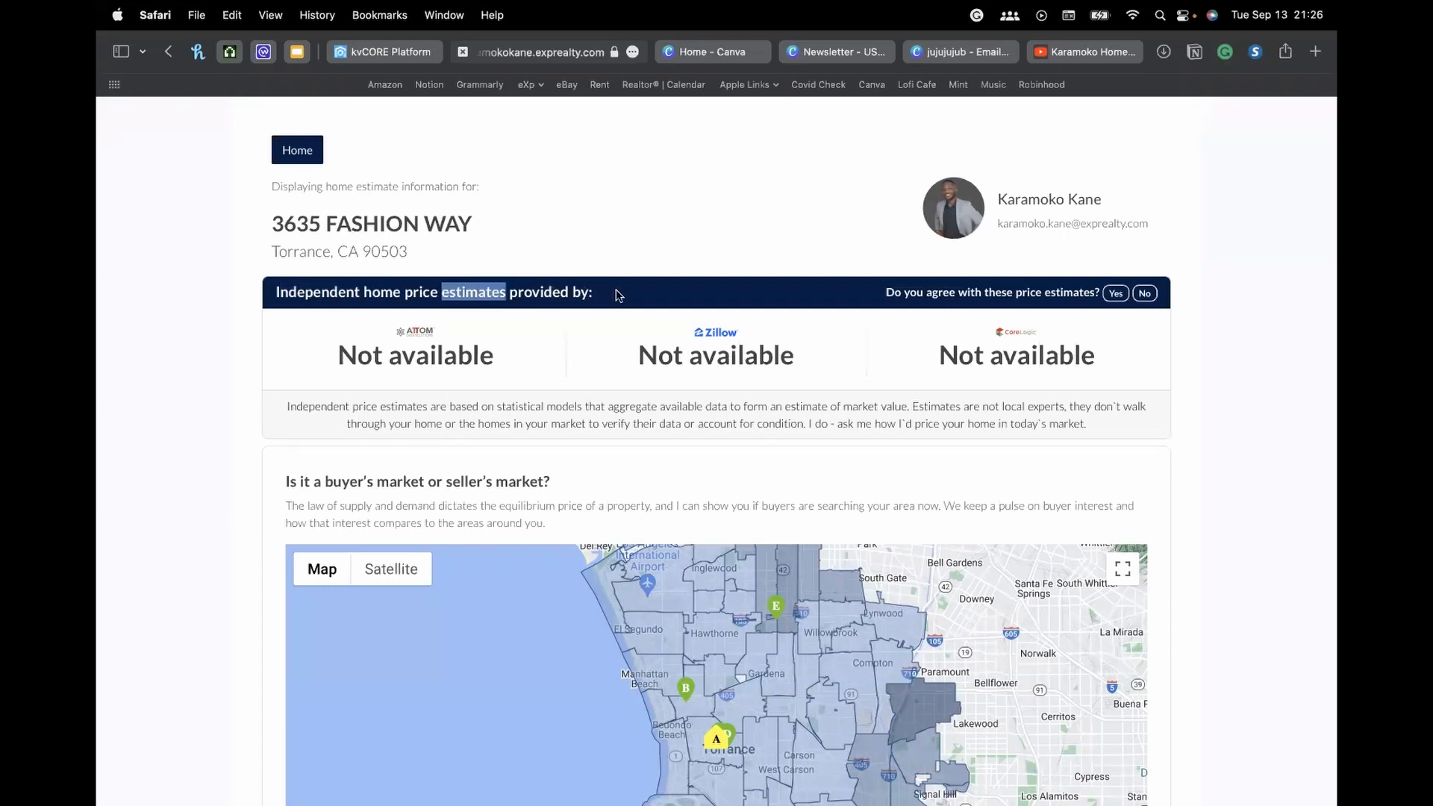
scroll(635, 291, down, 5)
scroll(635, 289, down, 2)
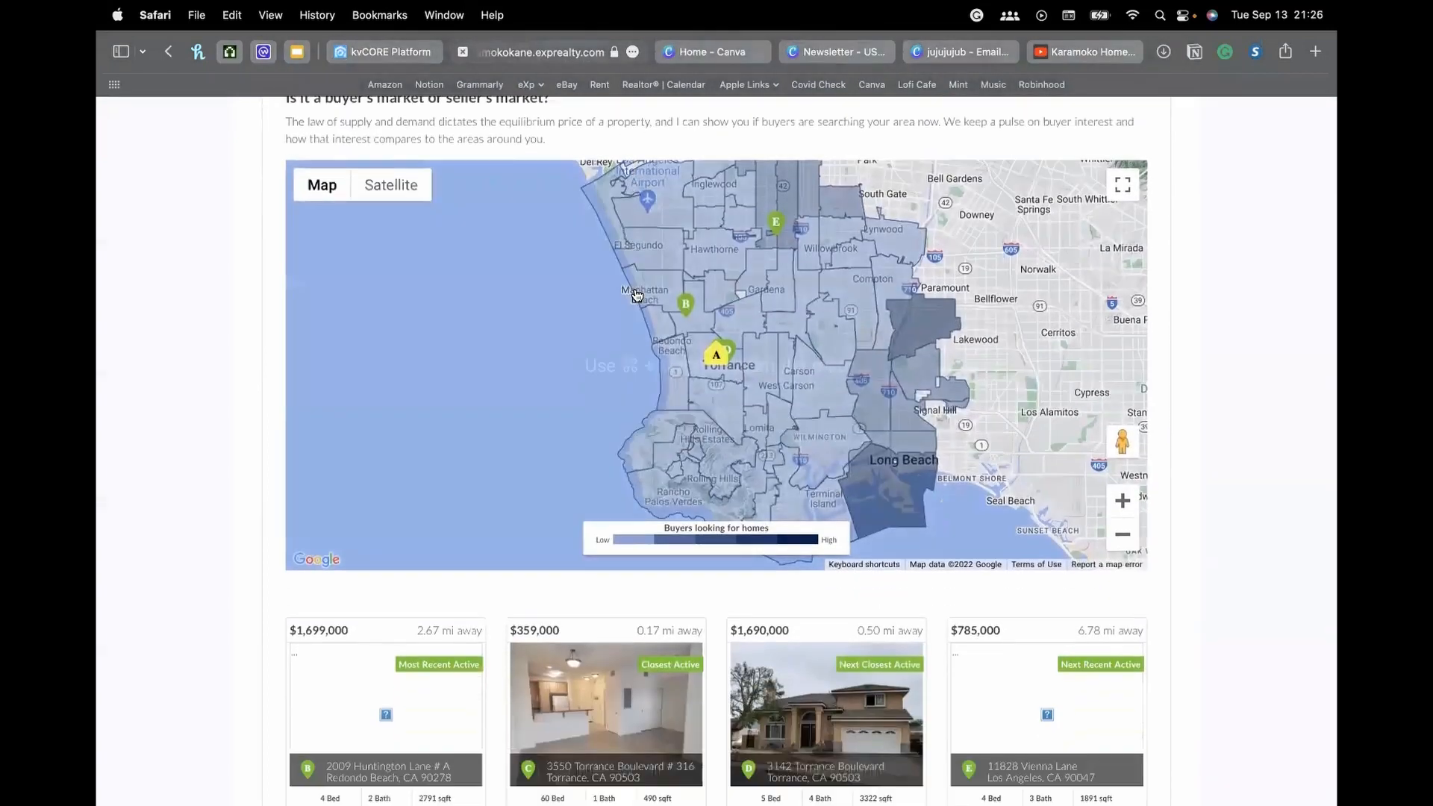
scroll(637, 295, up, 3)
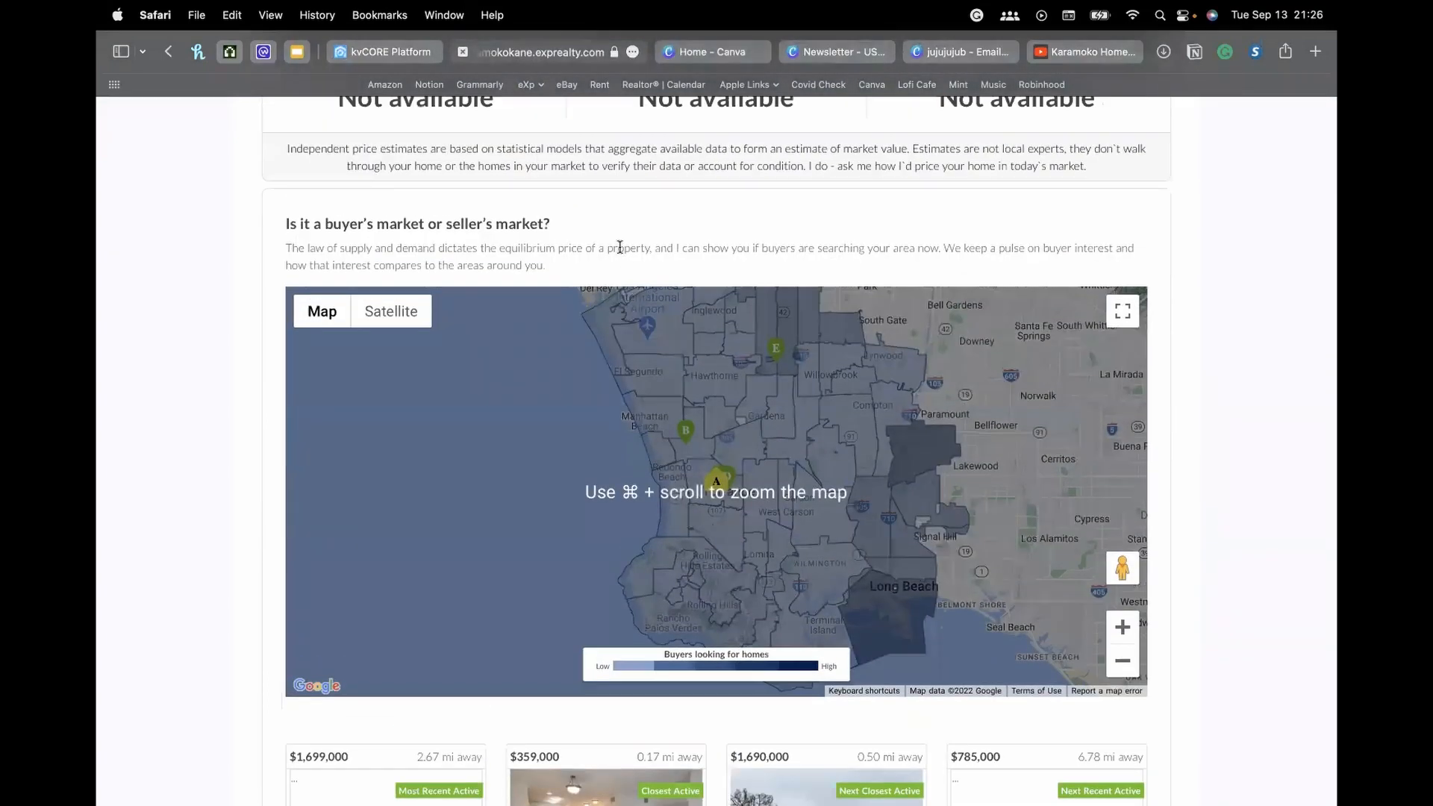
scroll(657, 231, up, 2)
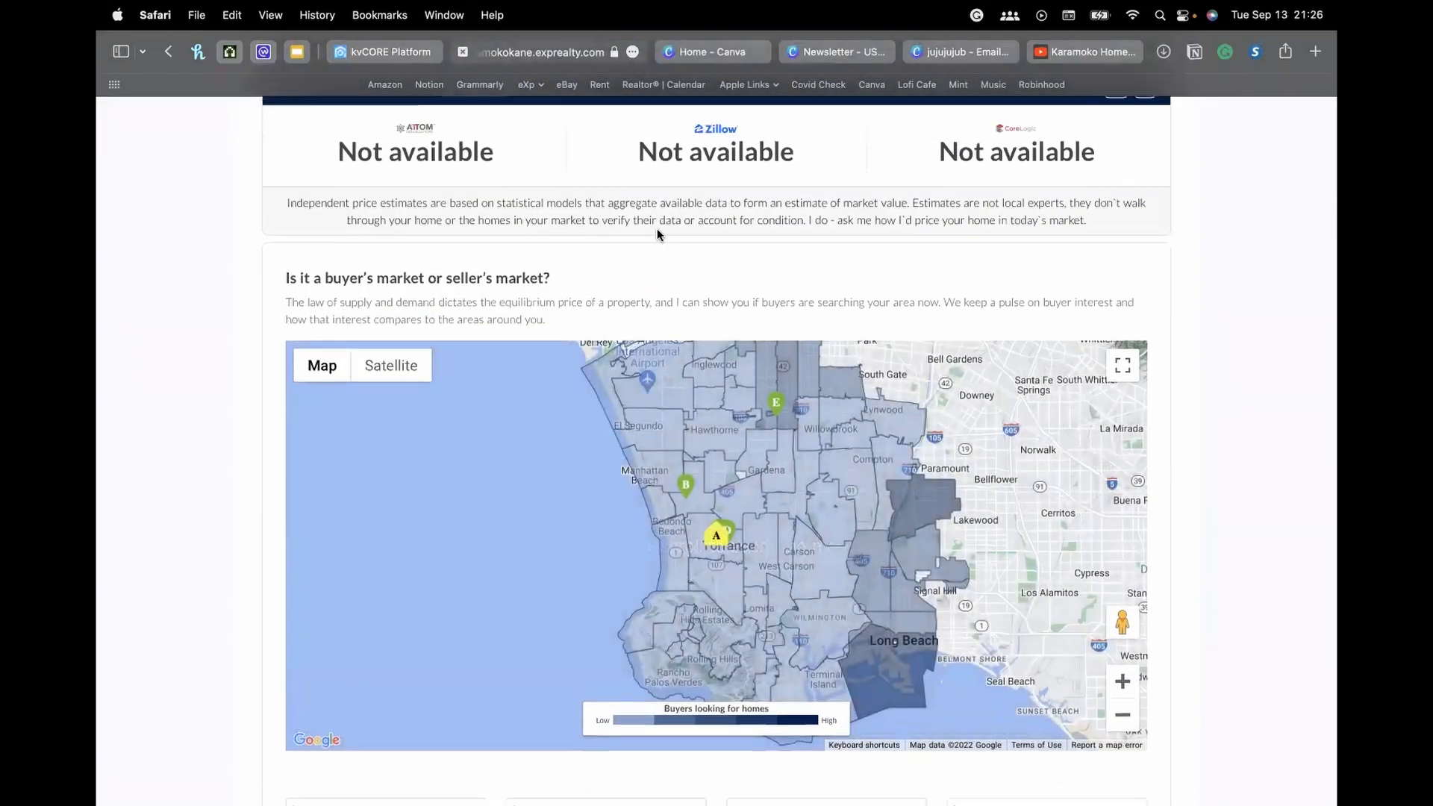
scroll(657, 228, up, 3)
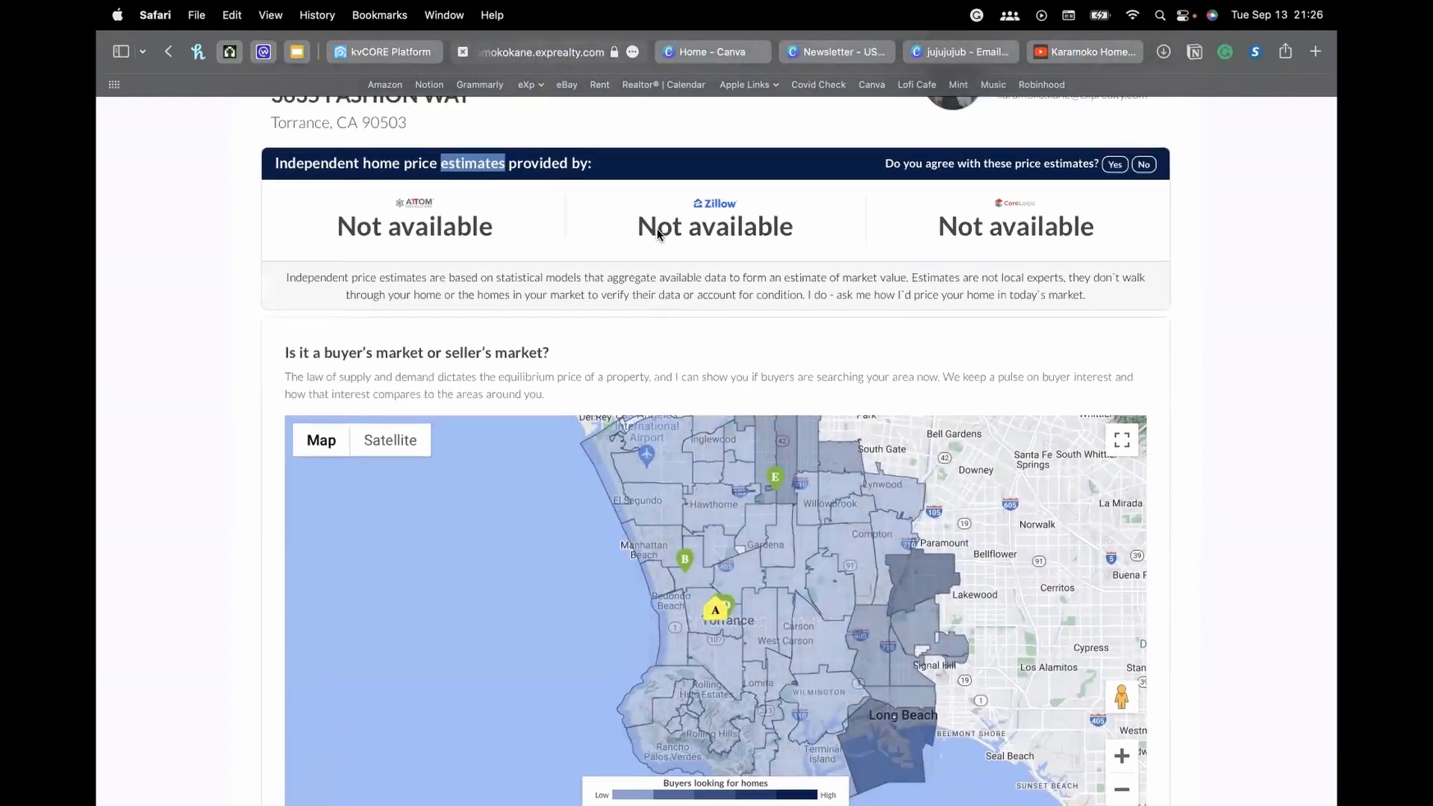
Return to the kvCORE dashboard, review objectives, playbooks and lead activity, then open the account menu
click(381, 48)
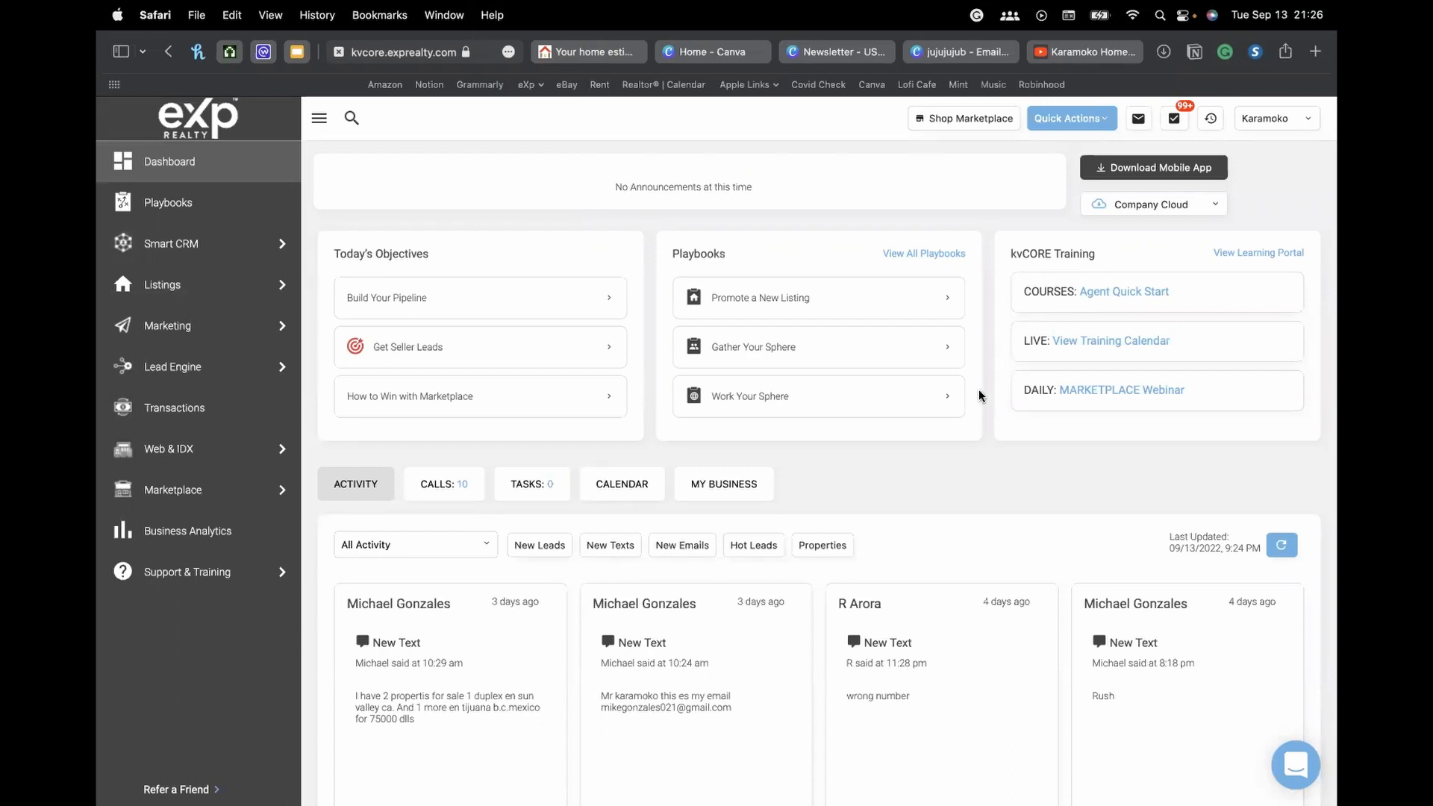
scroll(974, 441, down, 4)
scroll(889, 295, up, 4)
scroll(1019, 261, down, 3)
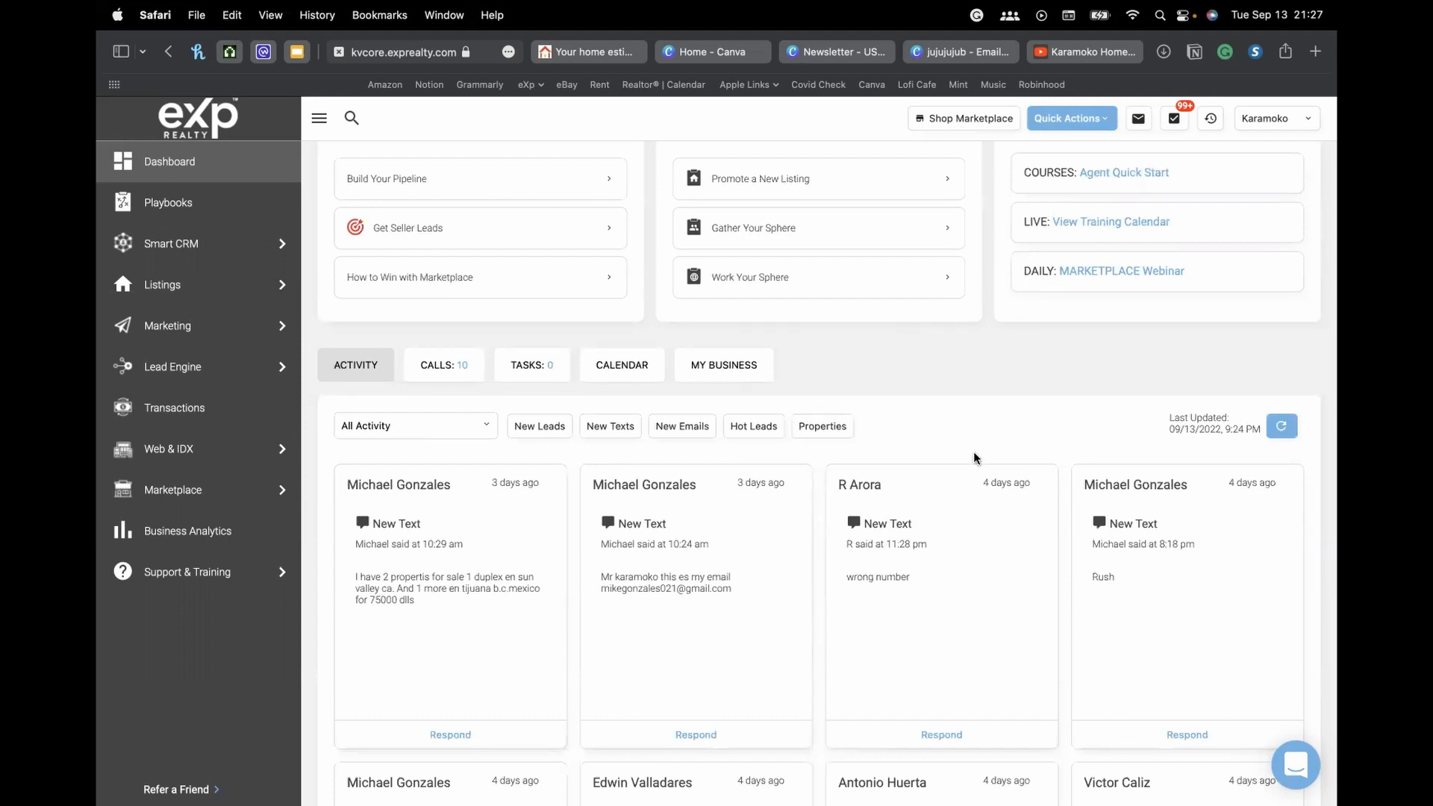
scroll(970, 415, up, 3)
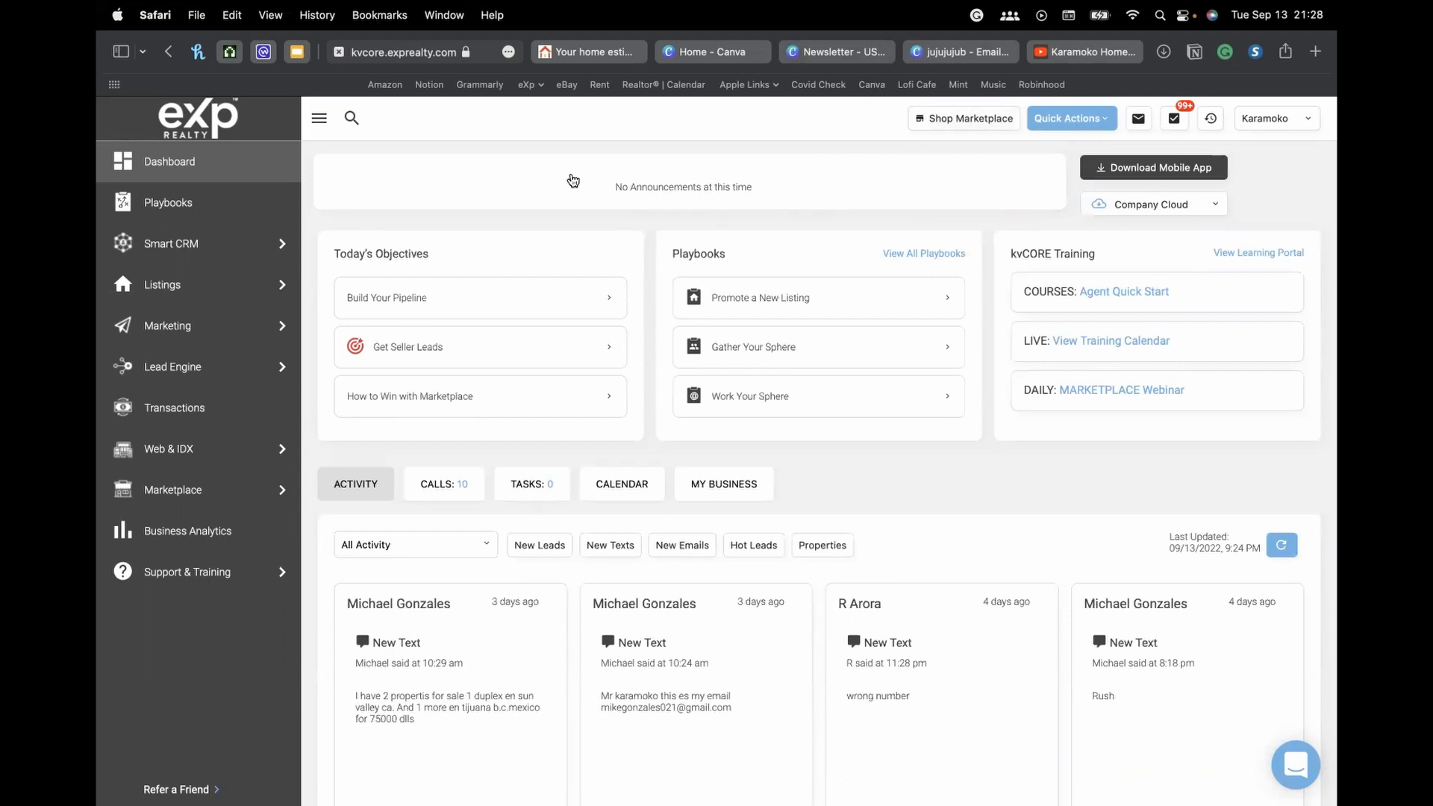
scroll(990, 446, down, 3)
scroll(990, 437, down, 3)
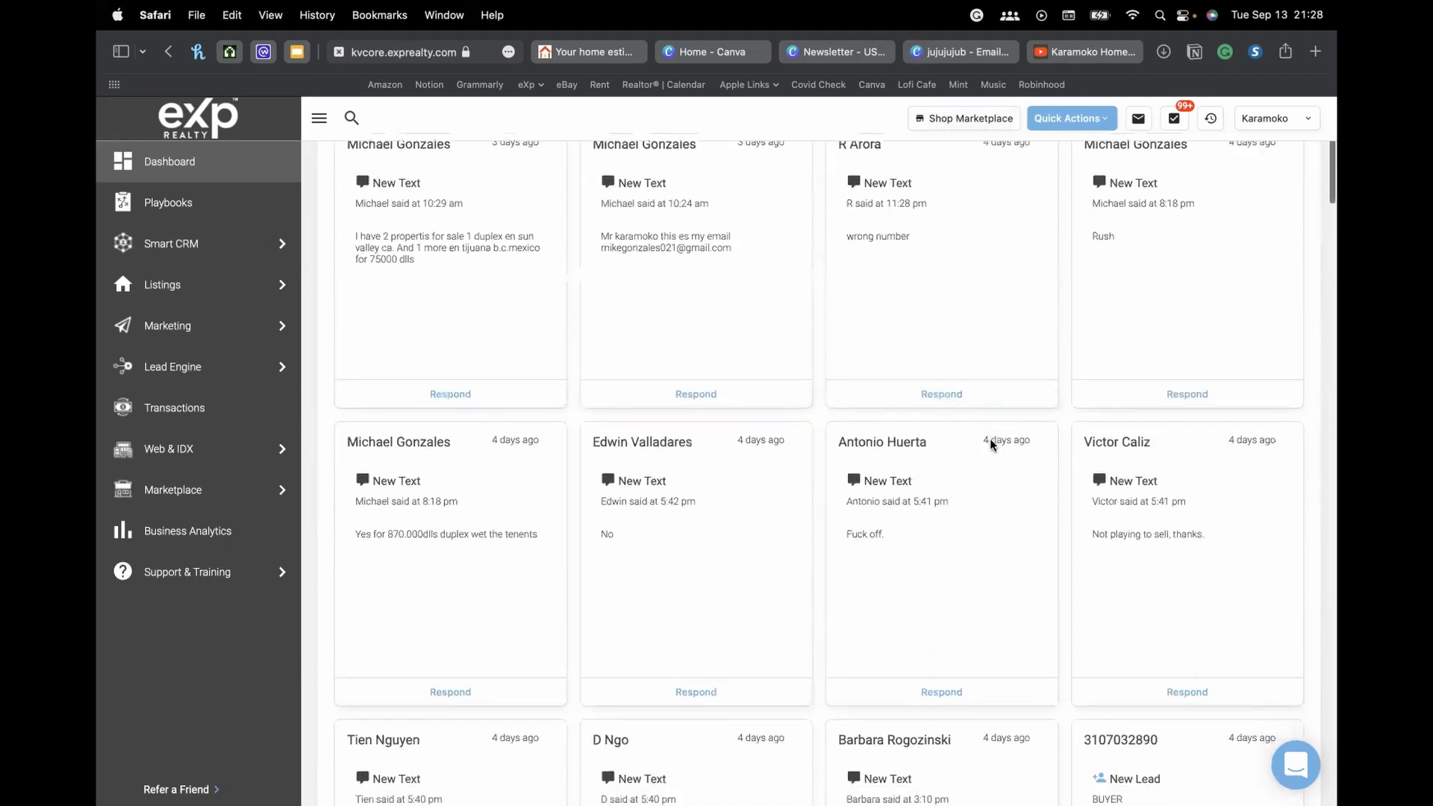
scroll(978, 433, up, 2)
scroll(978, 436, up, 4)
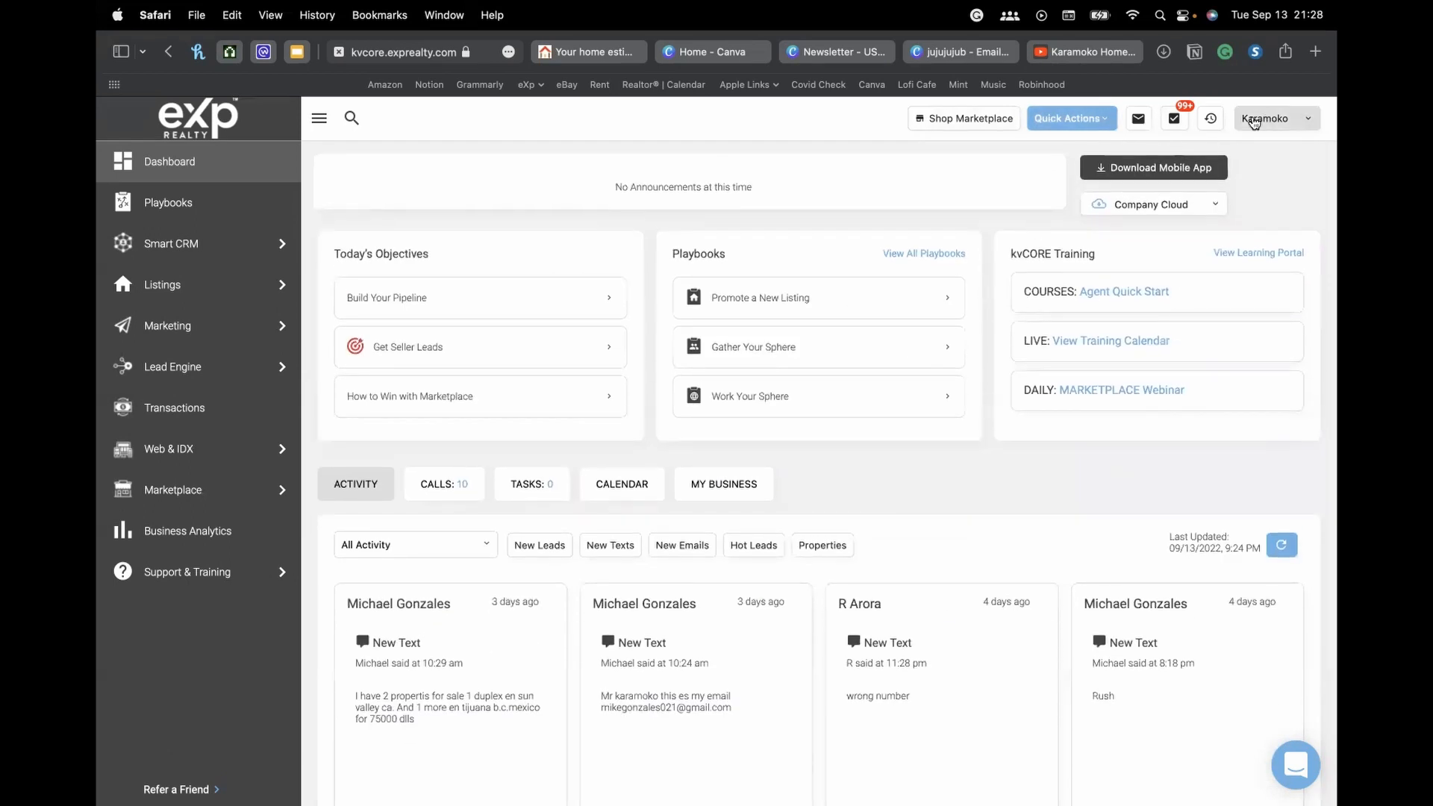
click(1311, 121)
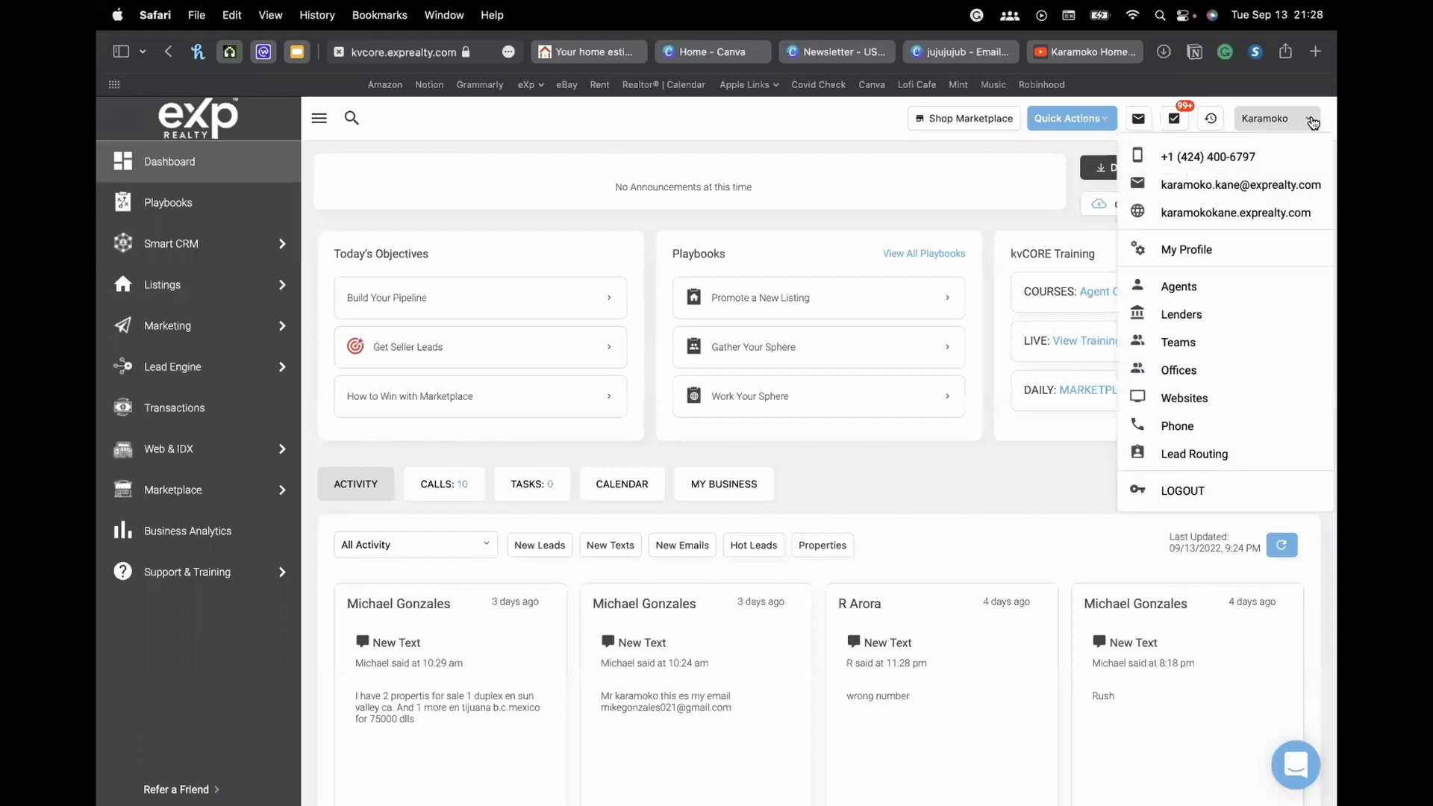
click(1310, 122)
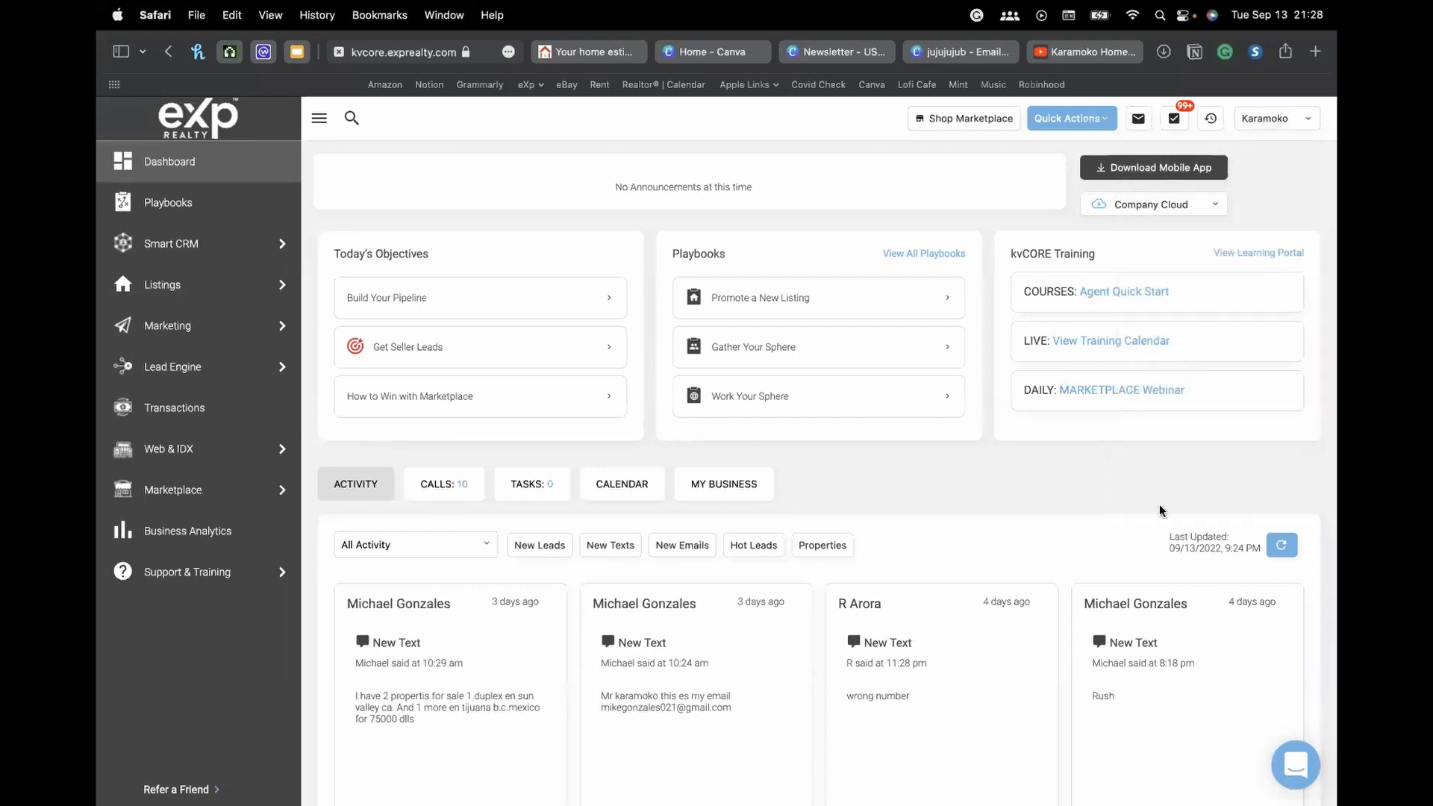
scroll(1159, 504, down, 2)
scroll(1161, 506, up, 2)
scroll(628, 395, down, 1)
scroll(628, 398, up, 1)
click(1278, 119)
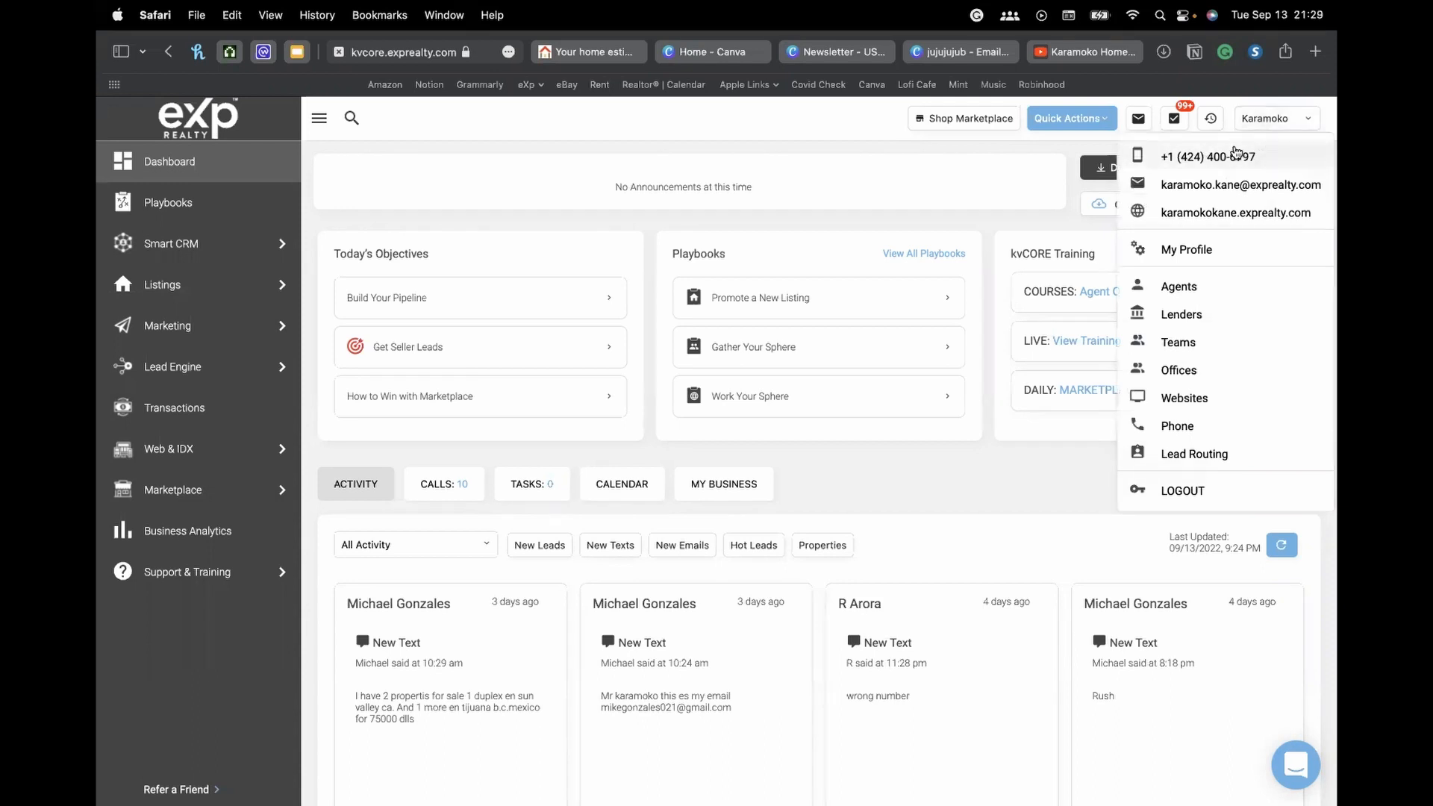
click(1309, 124)
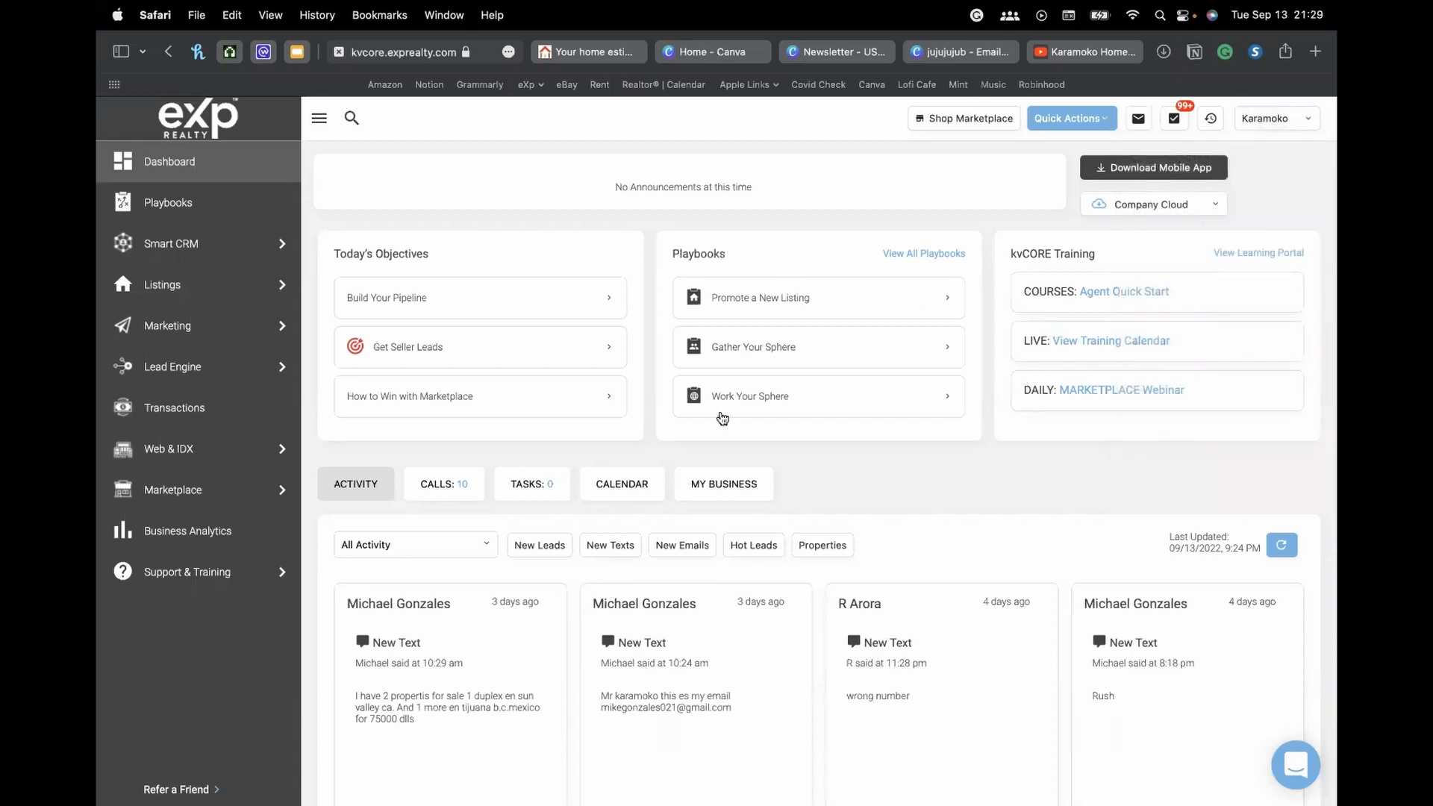
scroll(721, 416, down, 2)
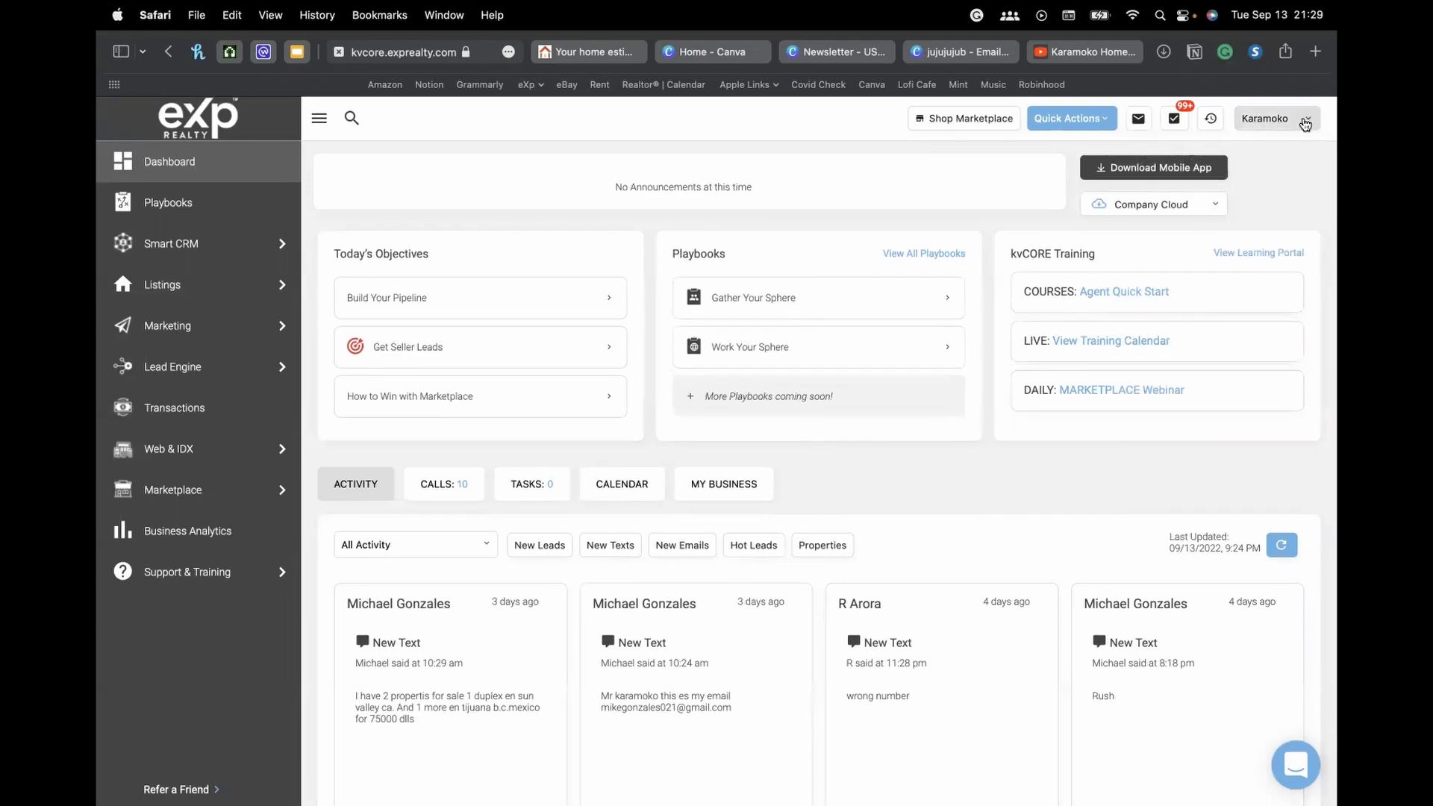
click(1305, 124)
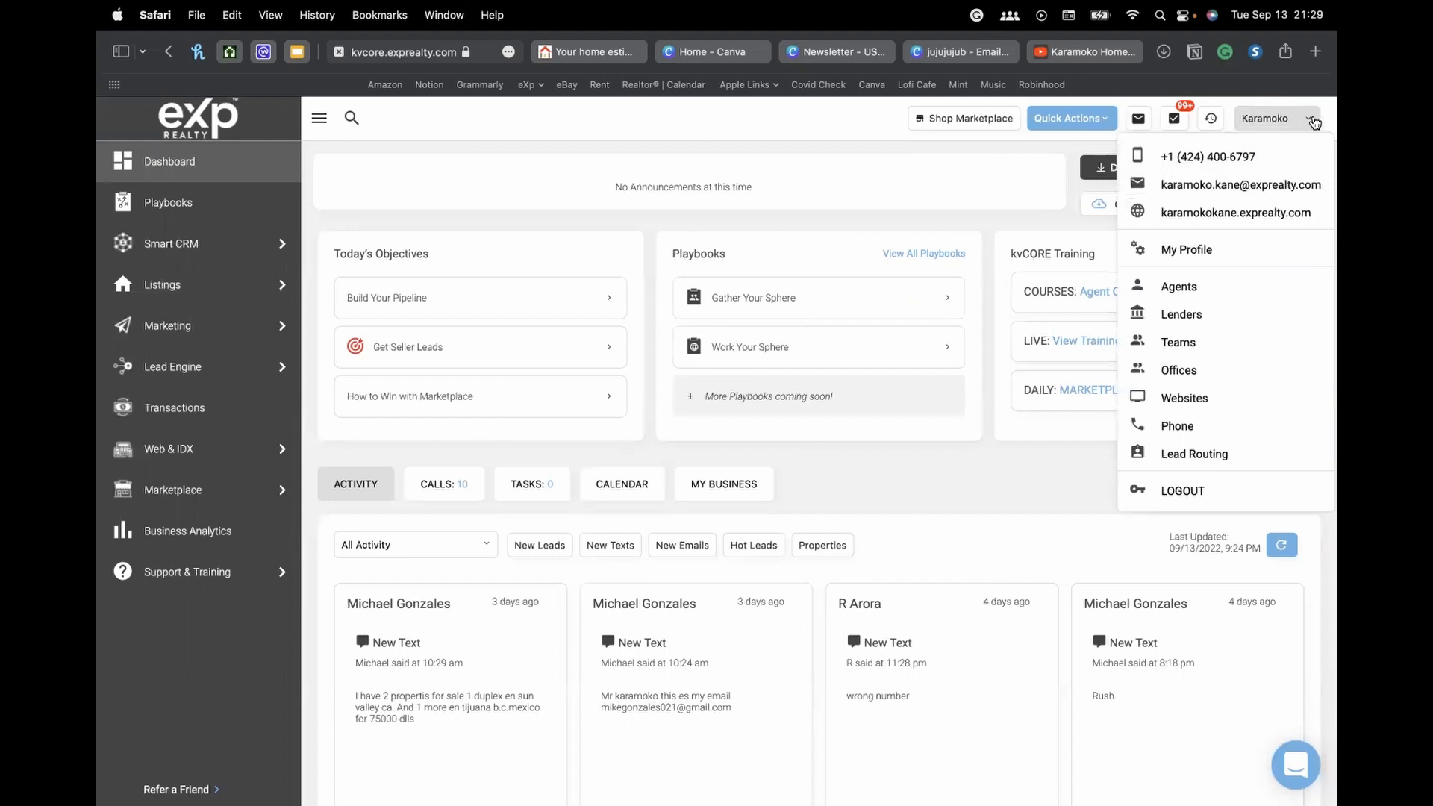
click(1314, 123)
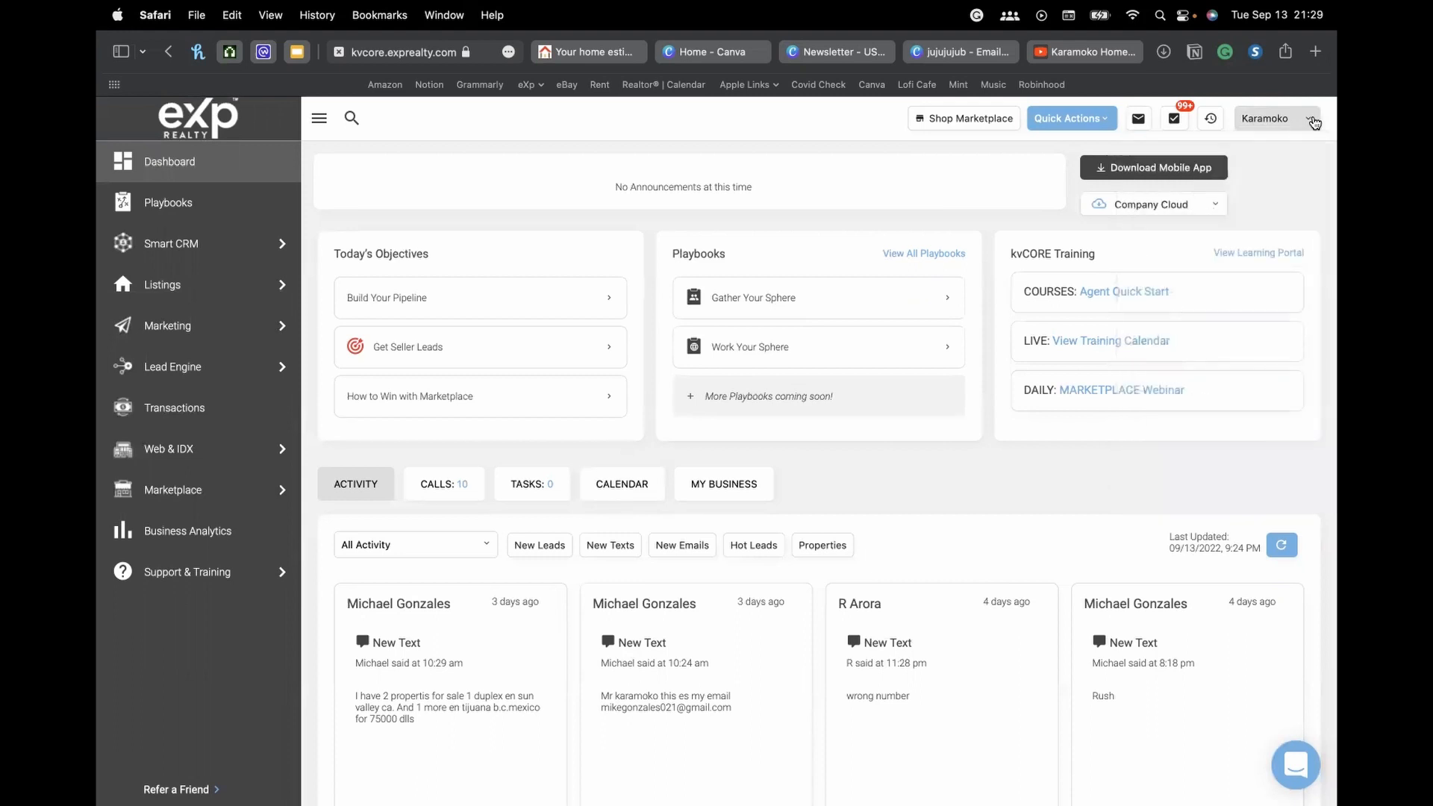
scroll(1153, 317, down, 3)
scroll(1151, 317, up, 3)
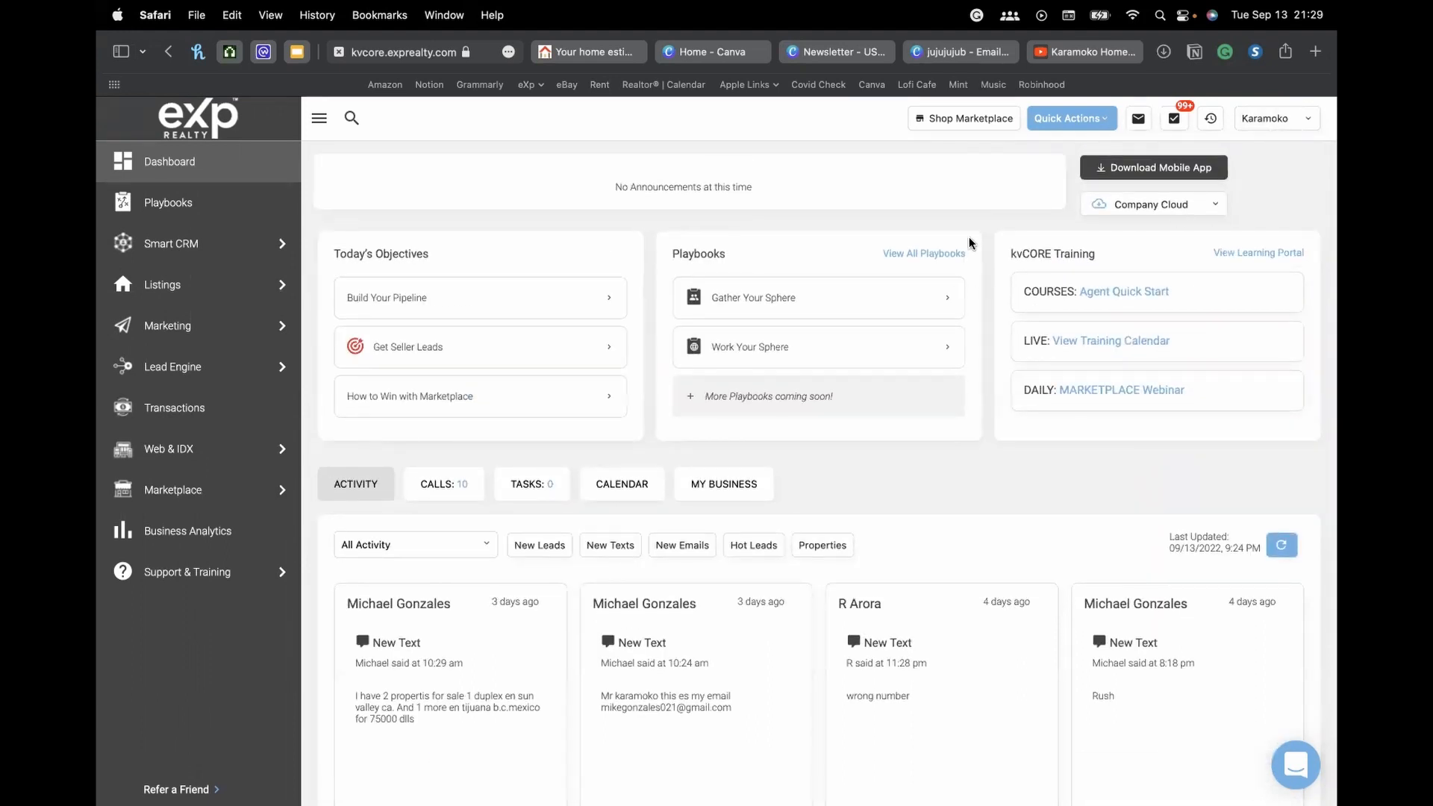
scroll(980, 412, down, 4)
scroll(981, 413, down, 3)
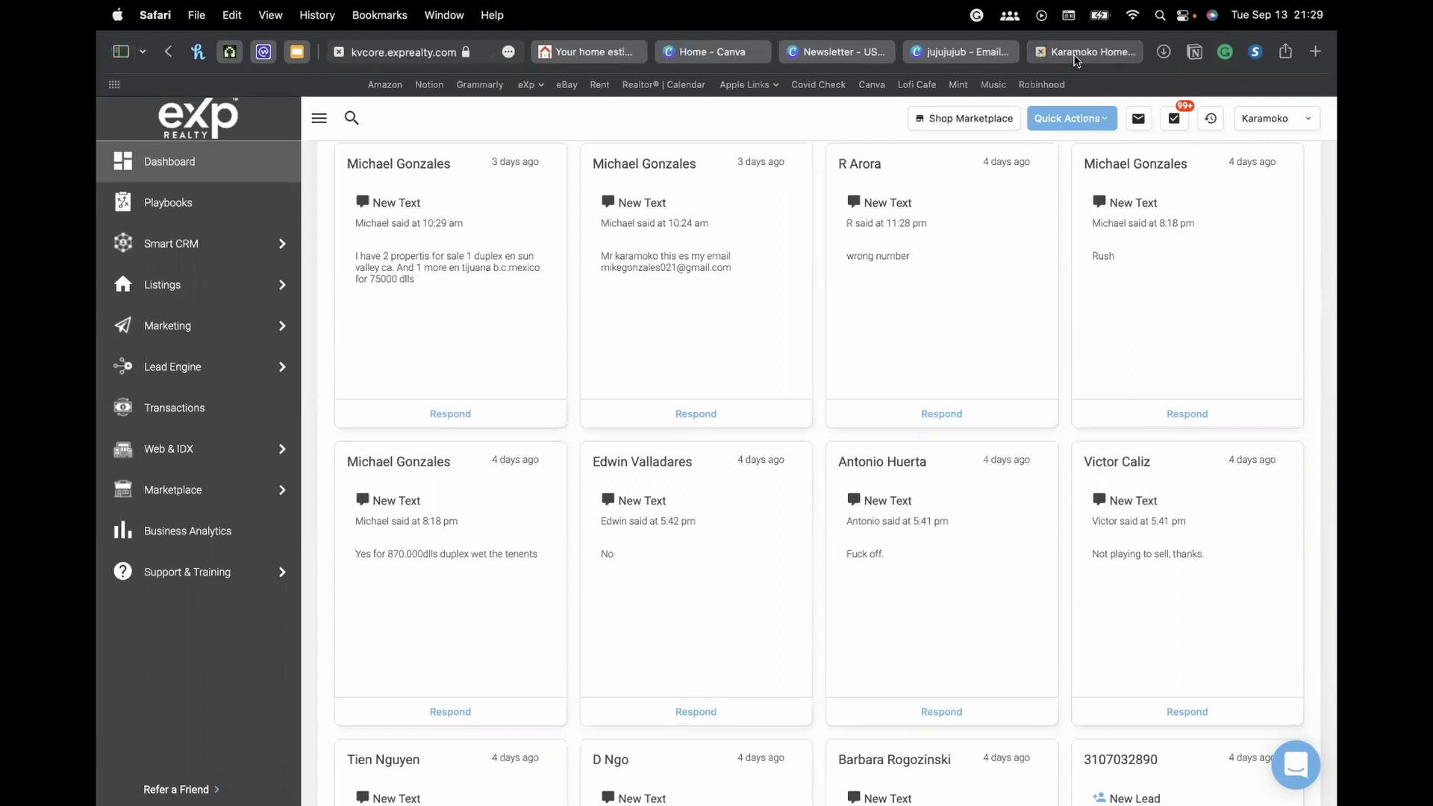
scroll(1047, 225, up, 6)
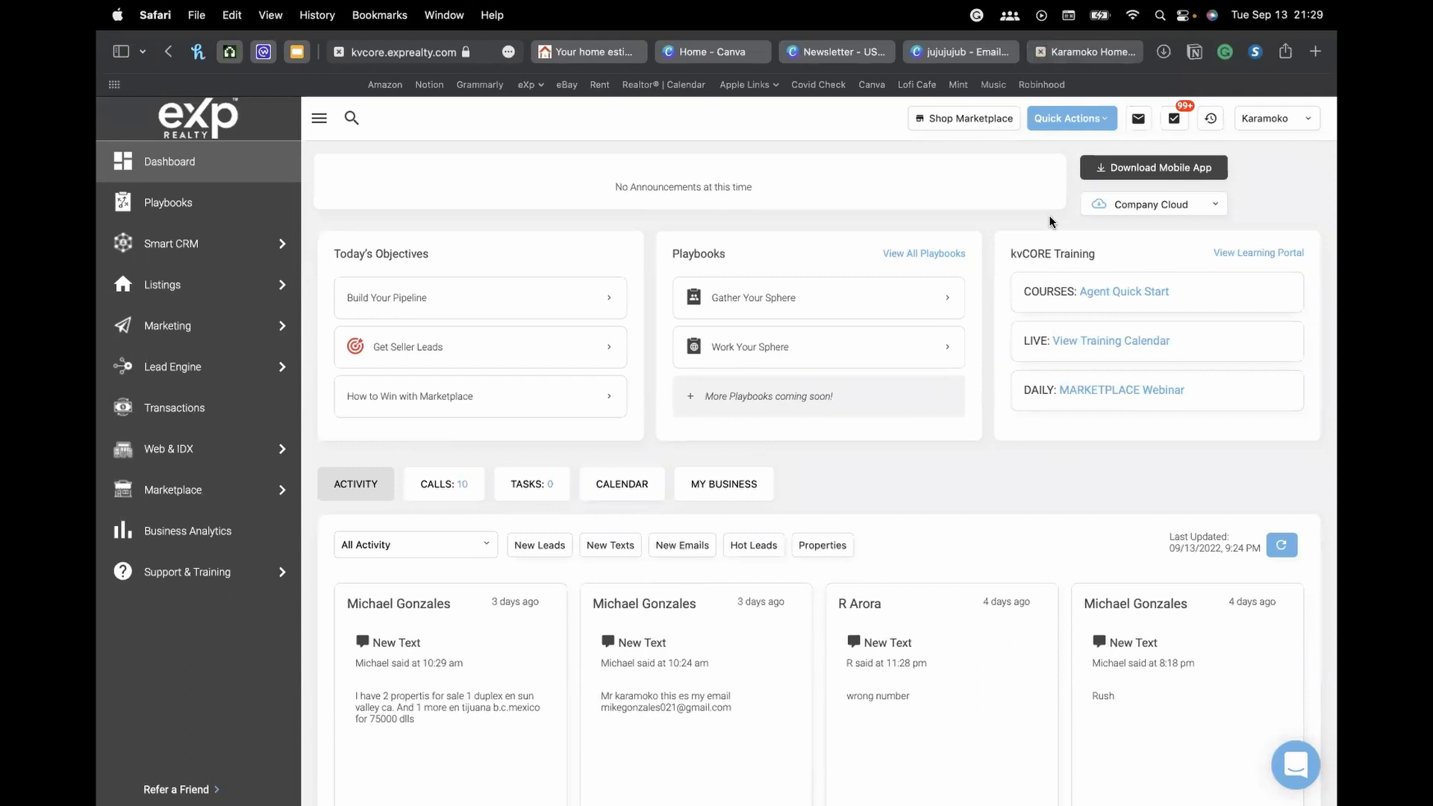
click(1281, 119)
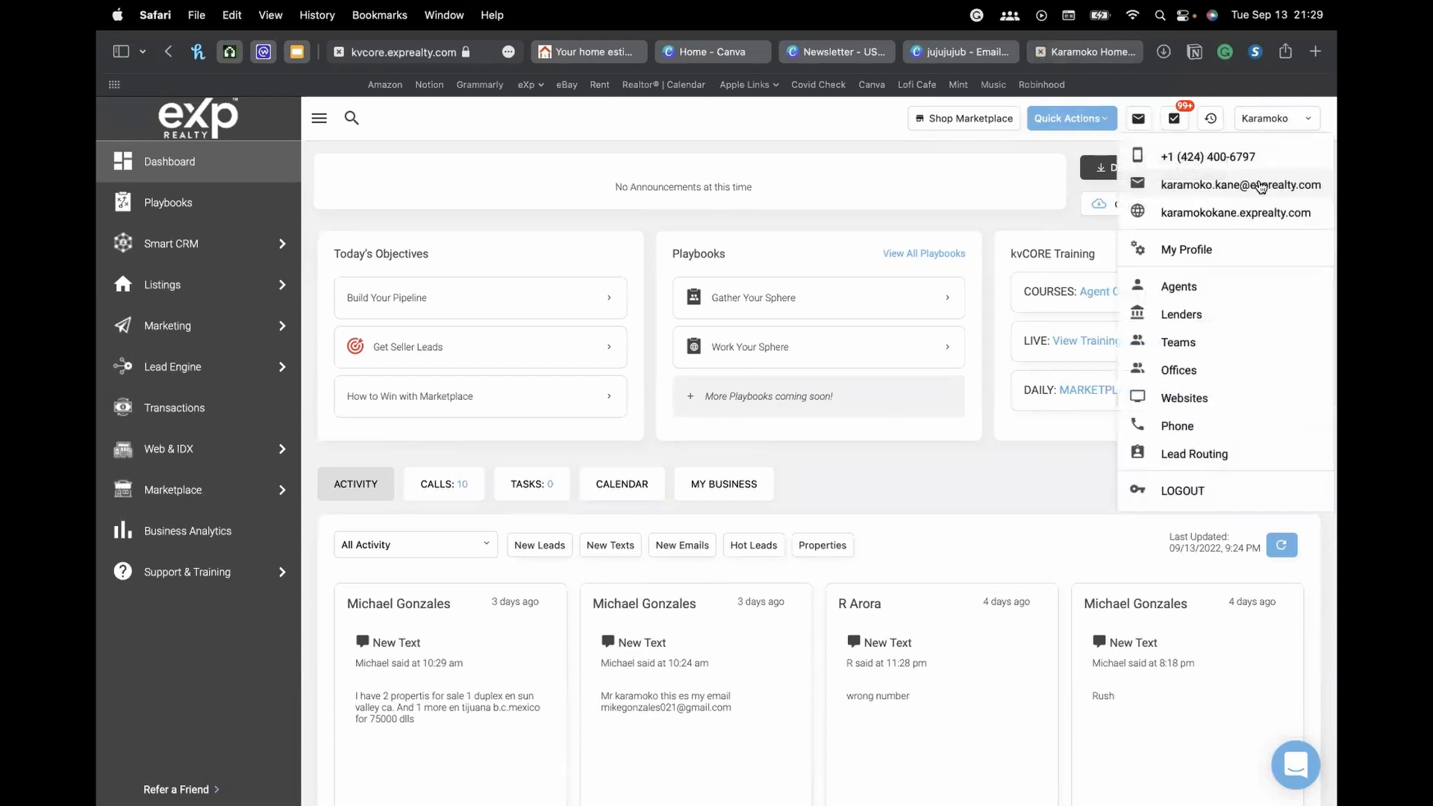
Review the Signature section of My Profile, then switch to the Canva signature design
click(1185, 250)
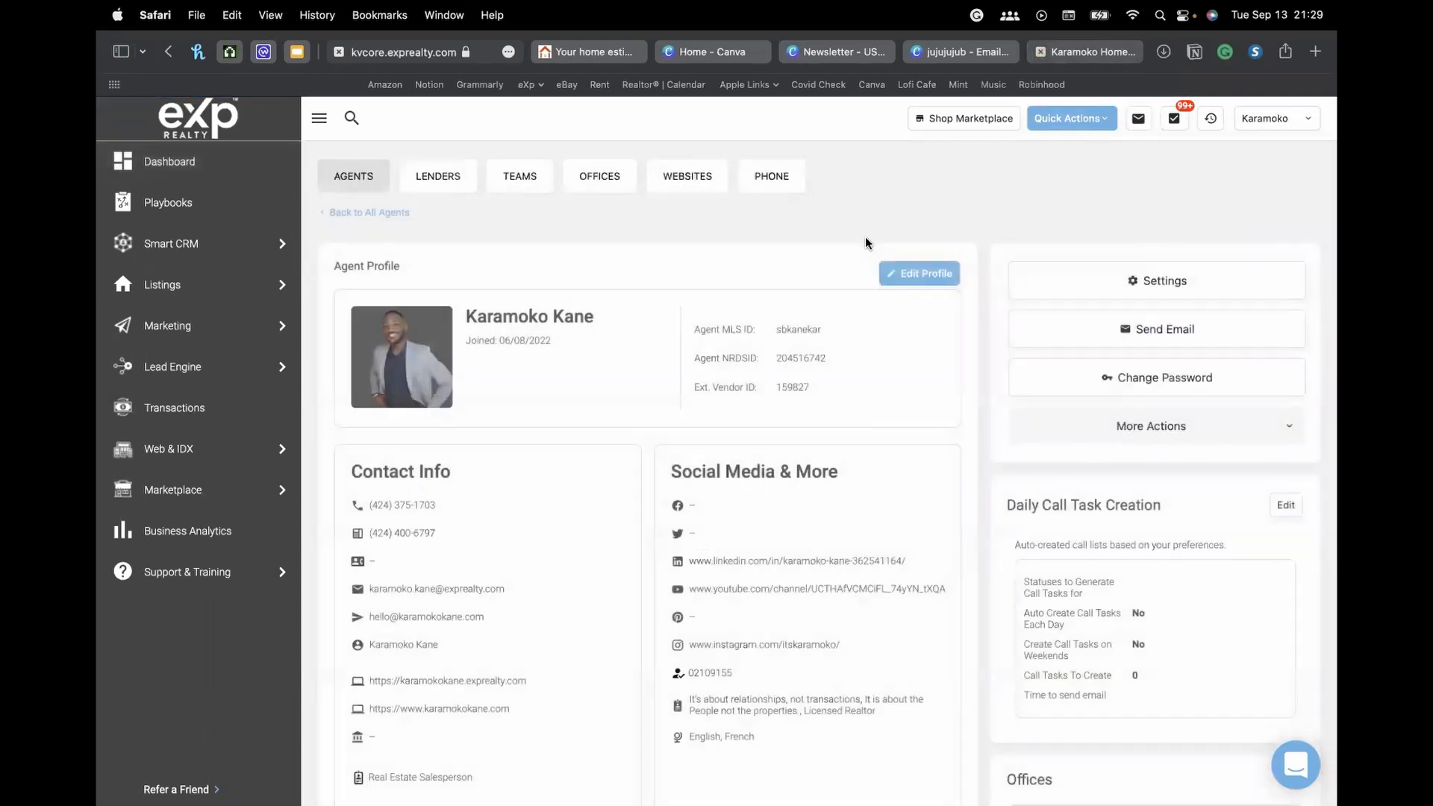
scroll(866, 269, down, 4)
scroll(866, 281, down, 10)
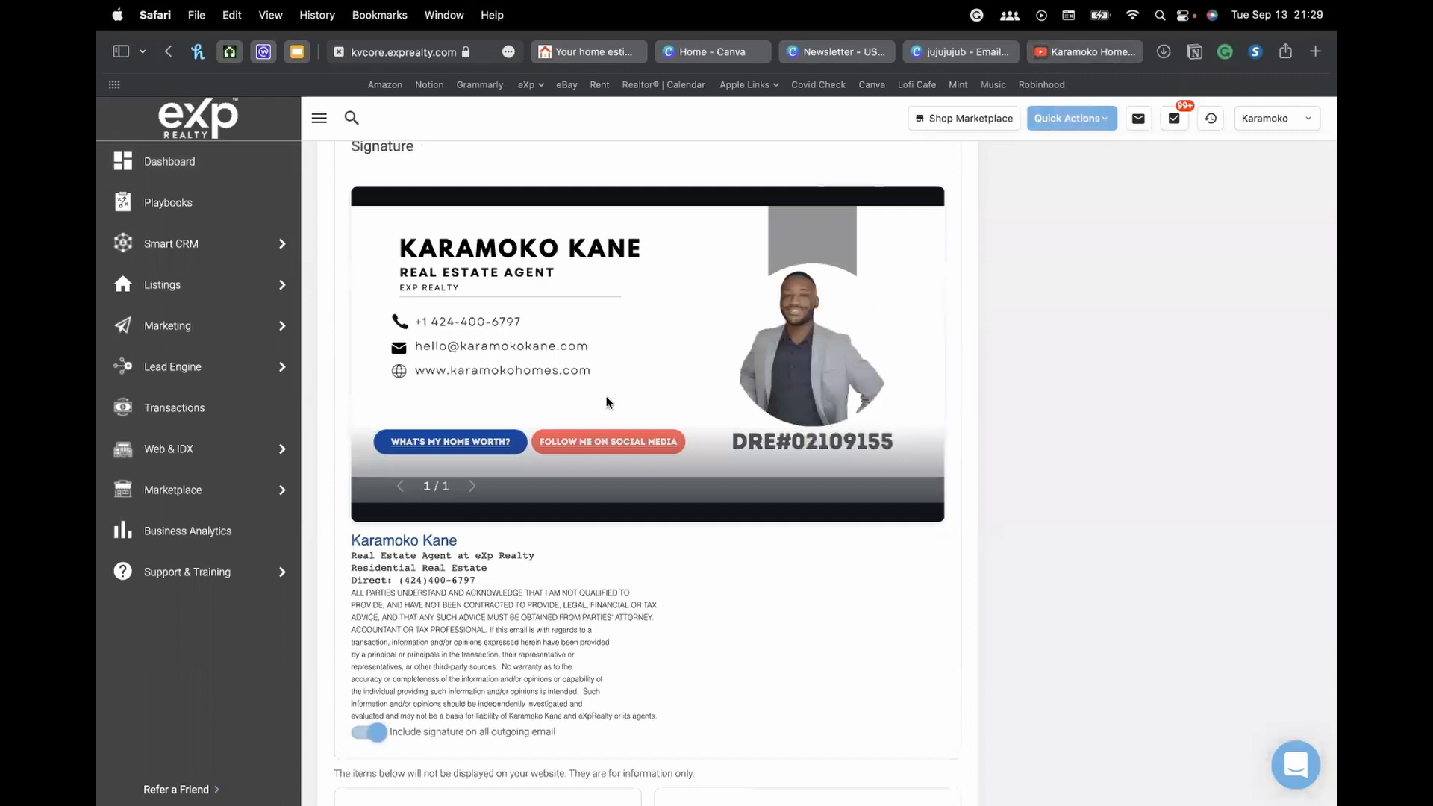
click(970, 54)
scroll(953, 361, up, 5)
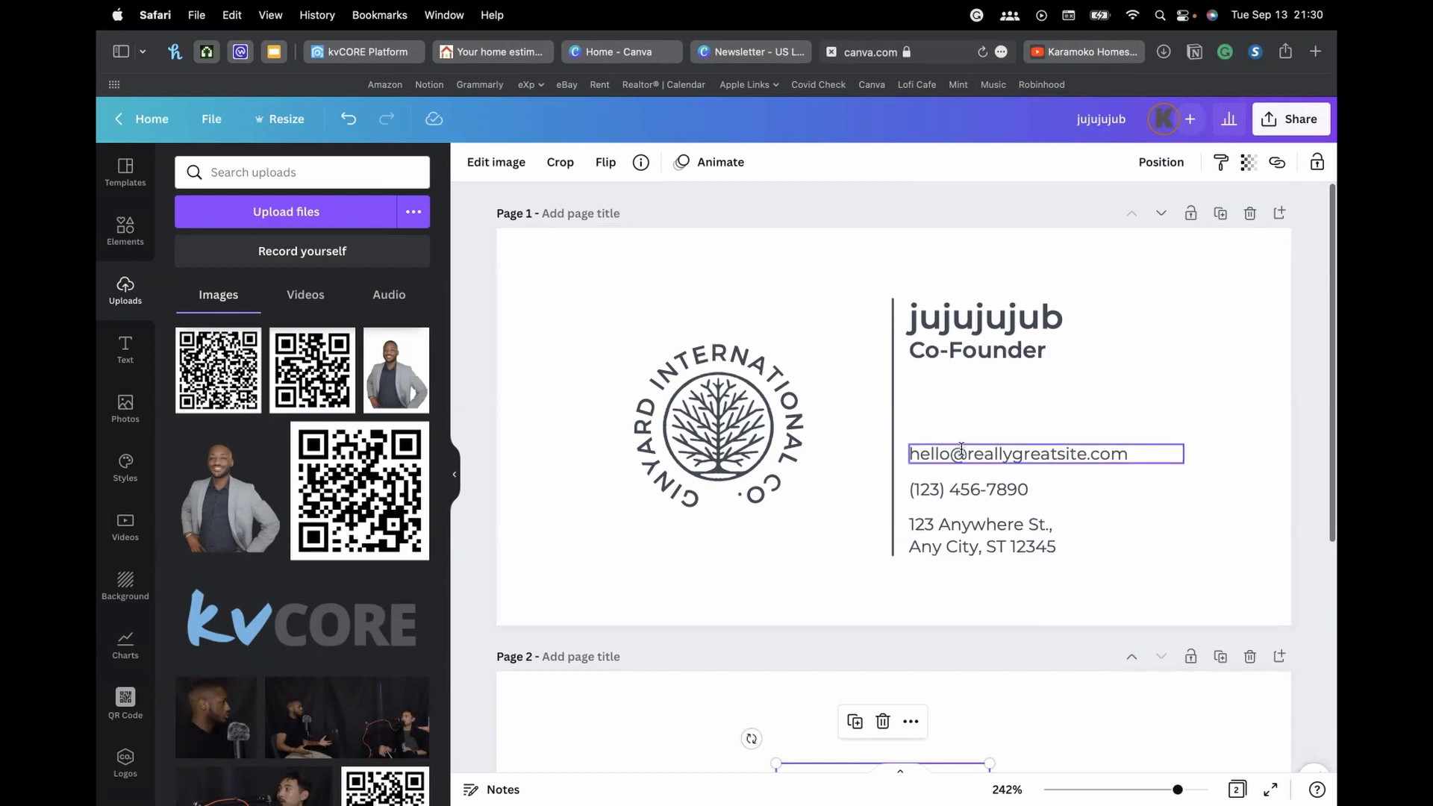
Hyperlink the jujujujub name on the Canva design to the agent's eXp Realty website
click(977, 306)
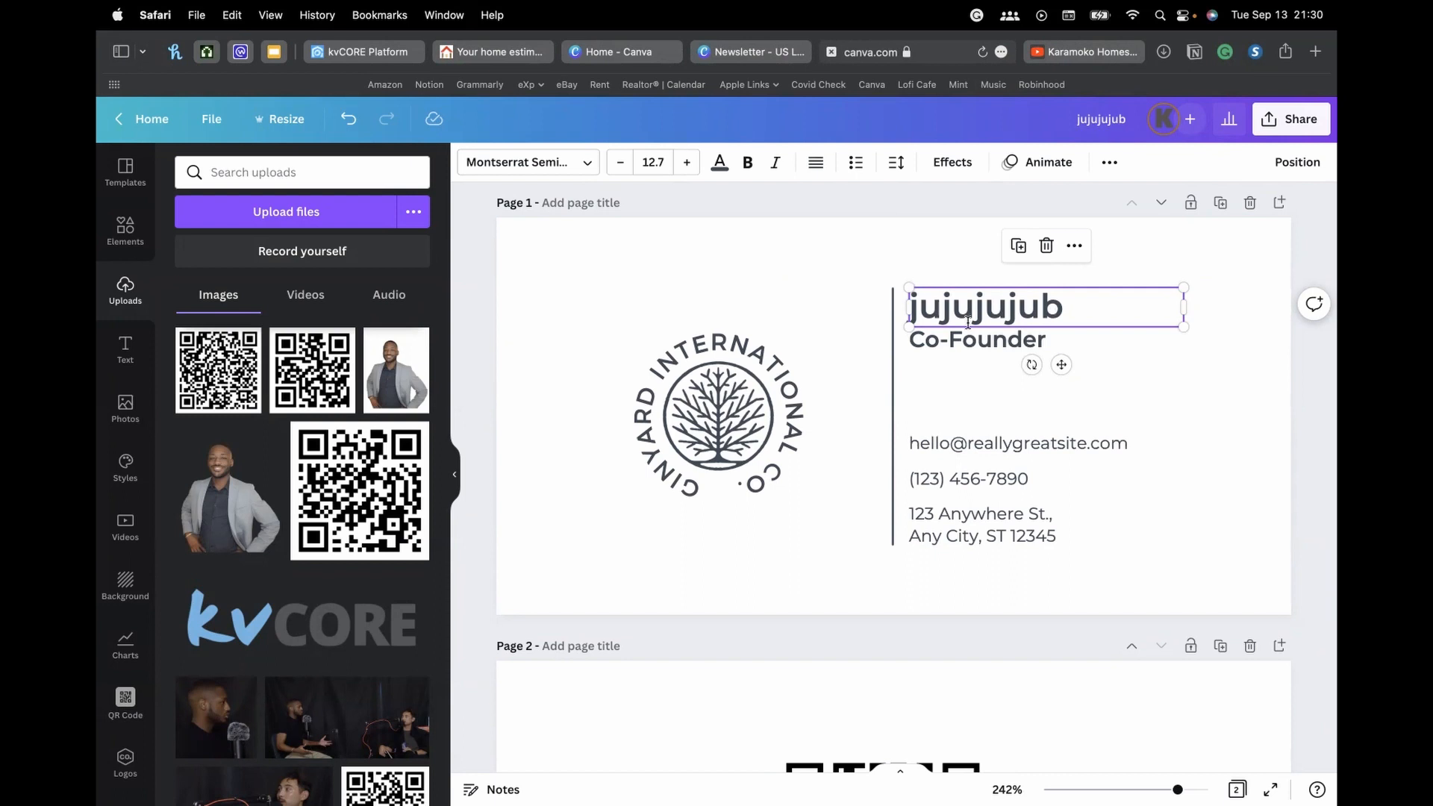
click(1075, 249)
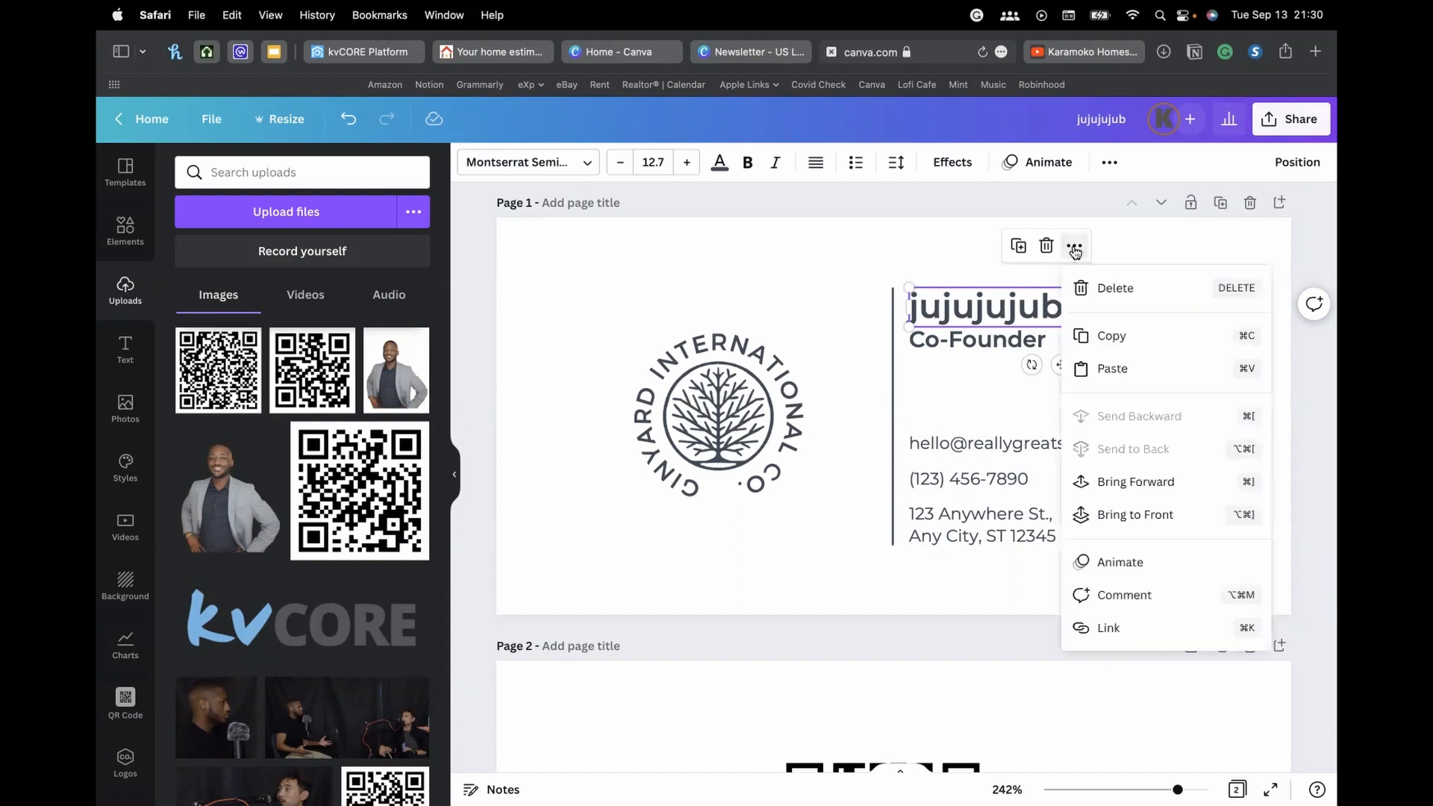
click(1110, 629)
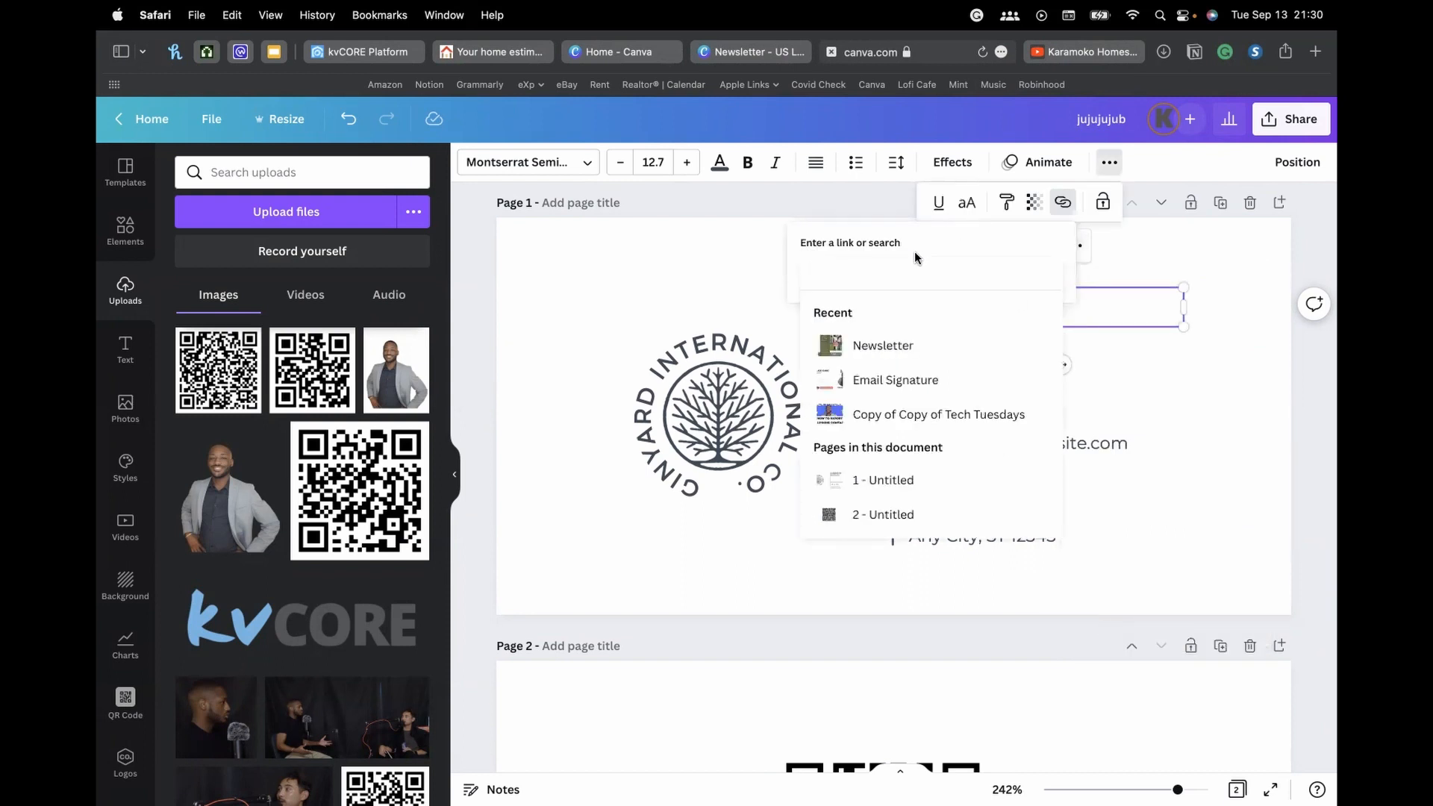
key(super+v)
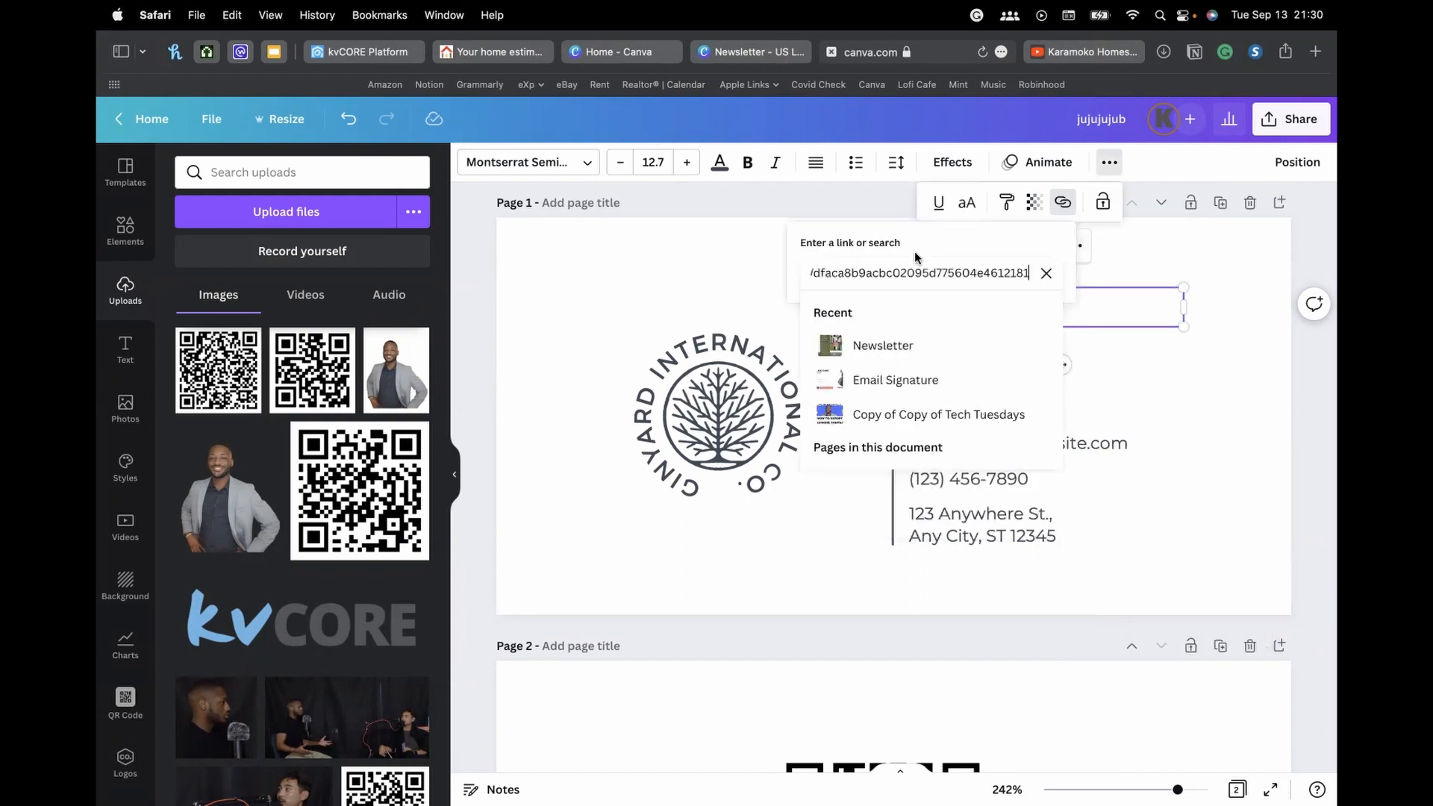
drag(835, 274, 710, 276)
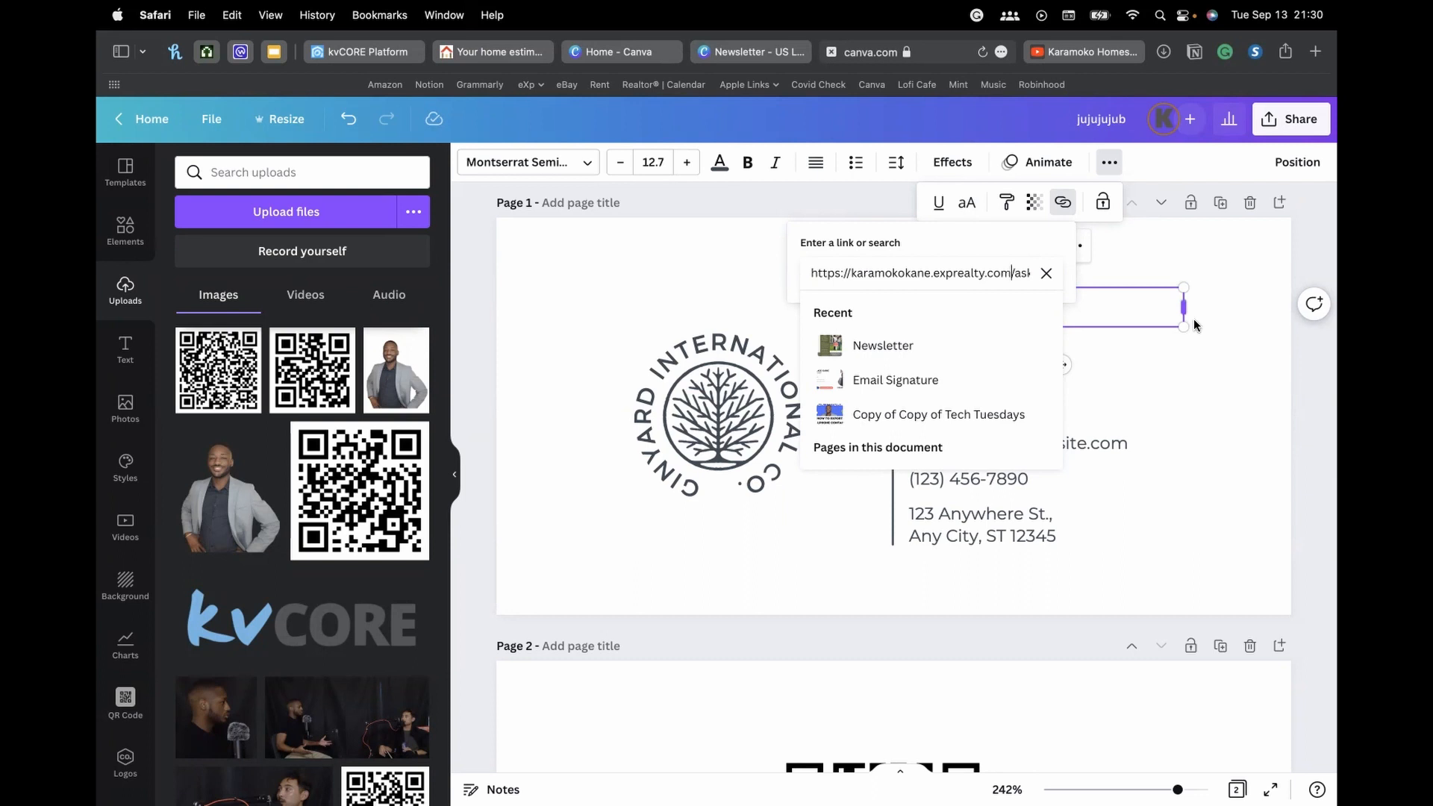
key(Return)
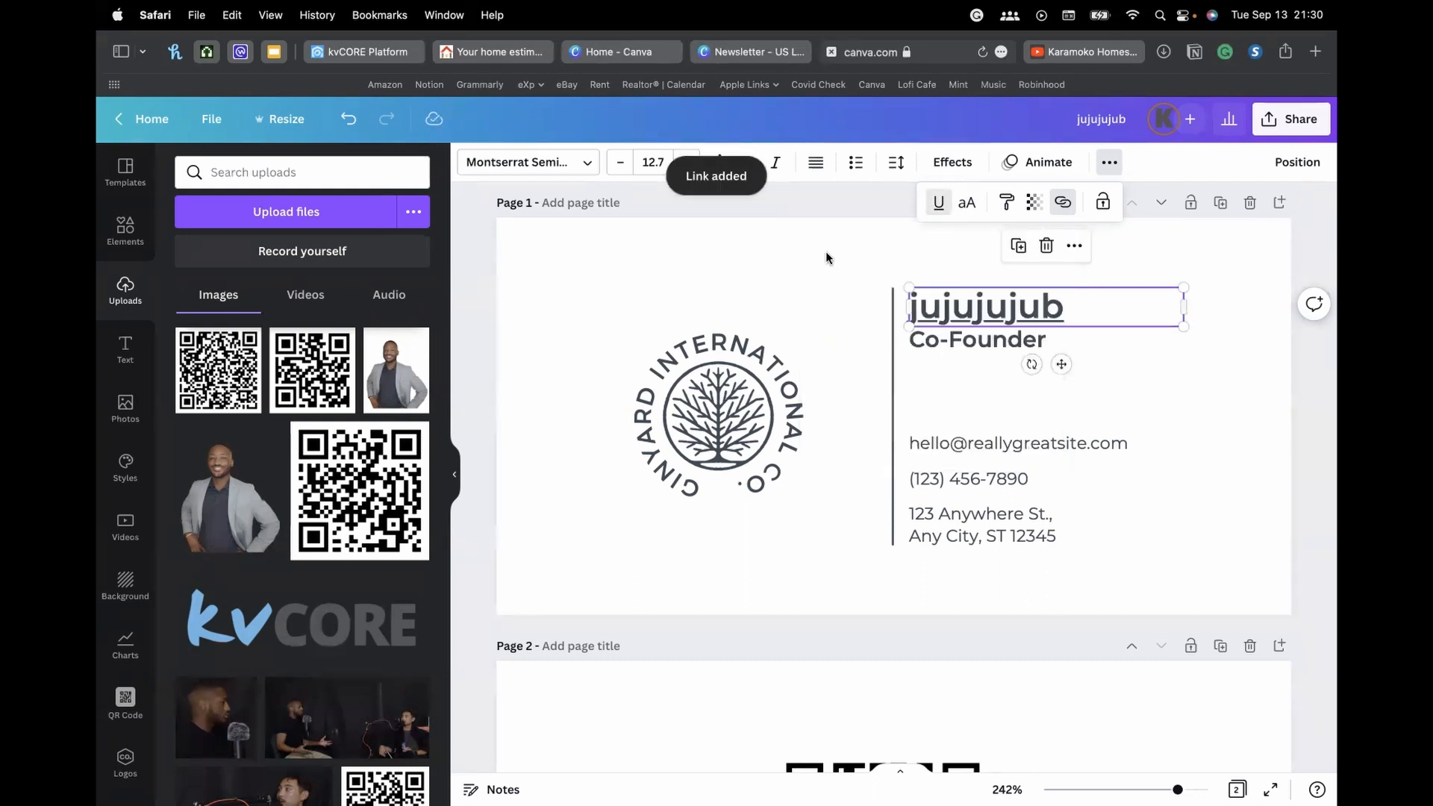
click(867, 245)
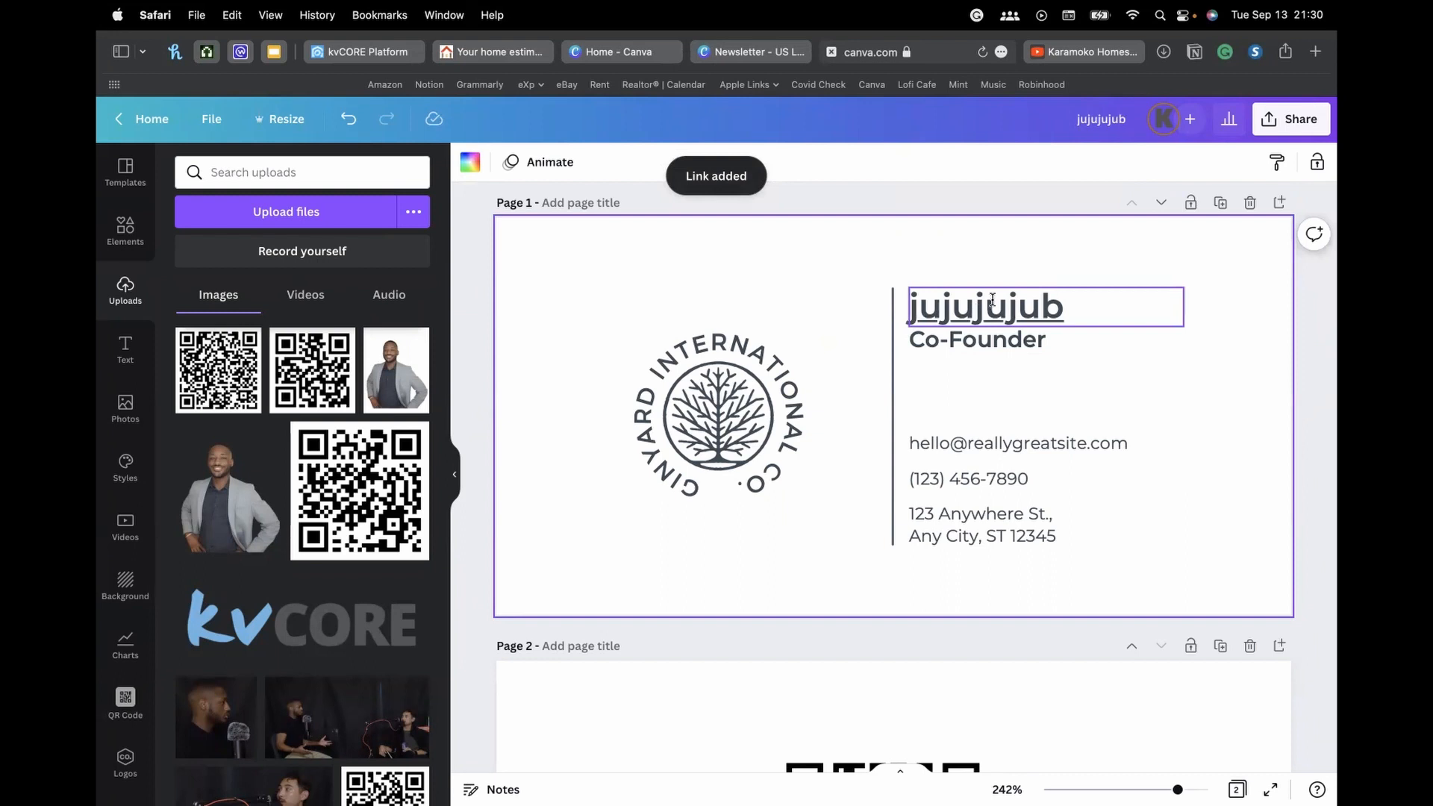
Add a recently used square from Elements beside the name, then delete it
click(135, 245)
click(222, 303)
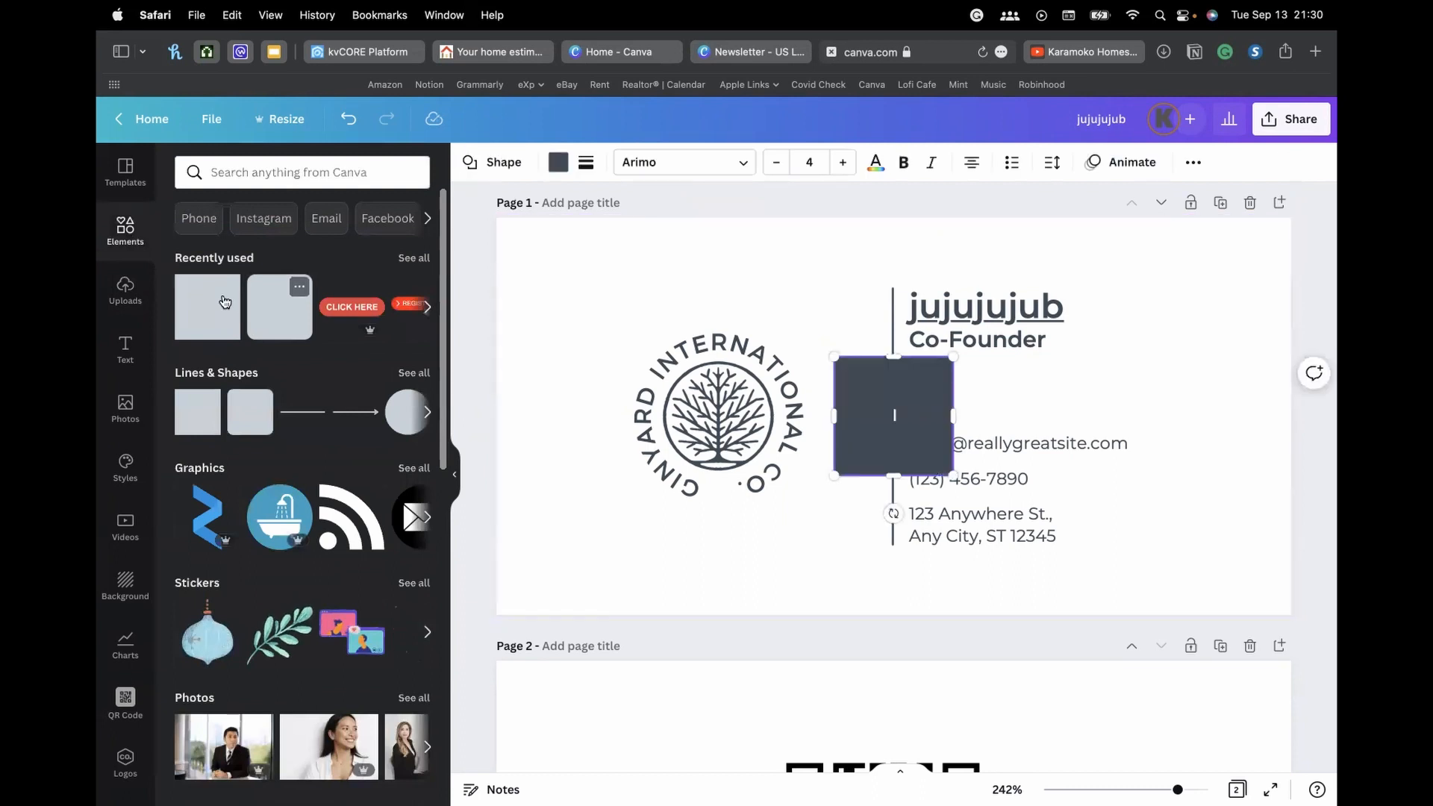
drag(886, 390, 1106, 289)
key(Delete)
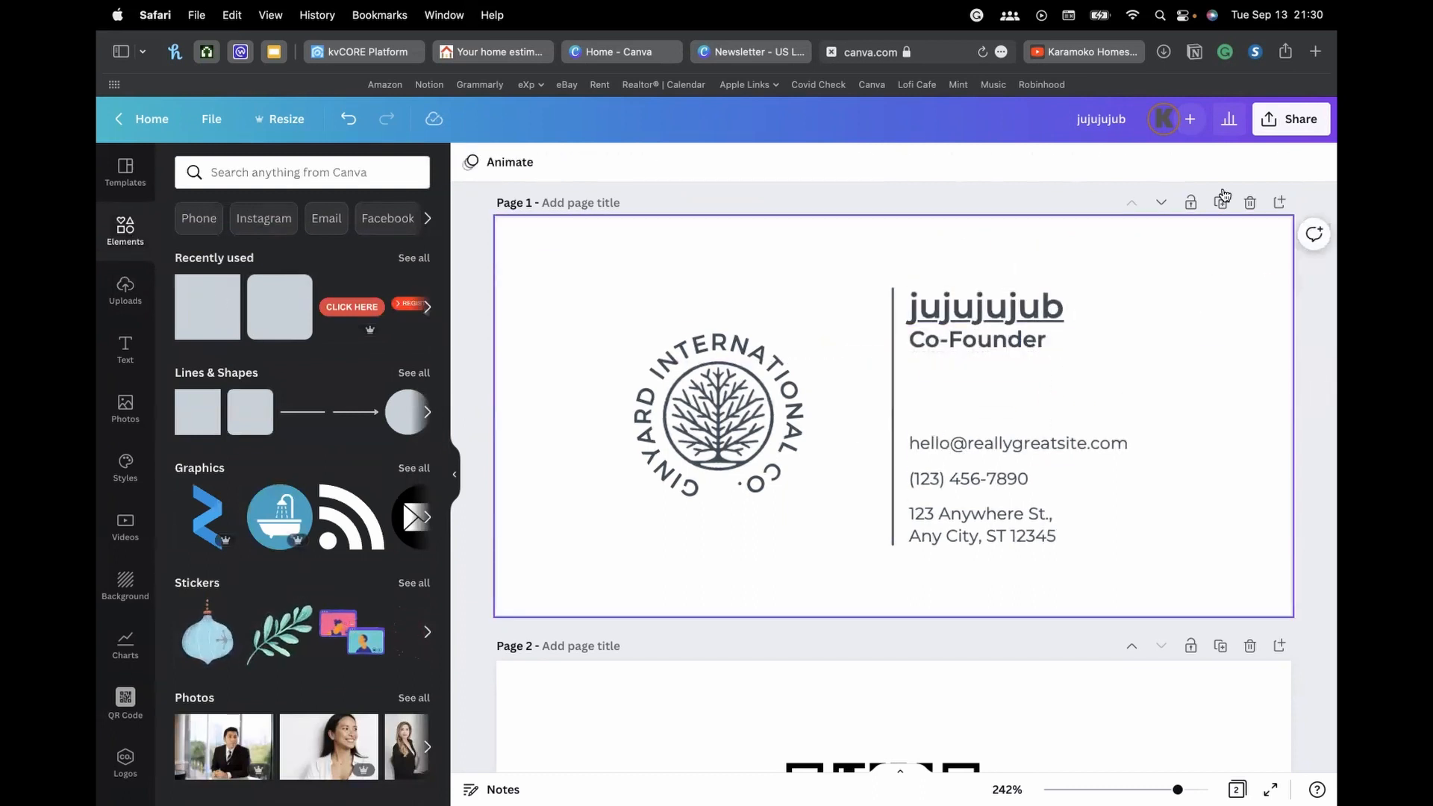
scroll(917, 531, down, 3)
scroll(918, 531, up, 3)
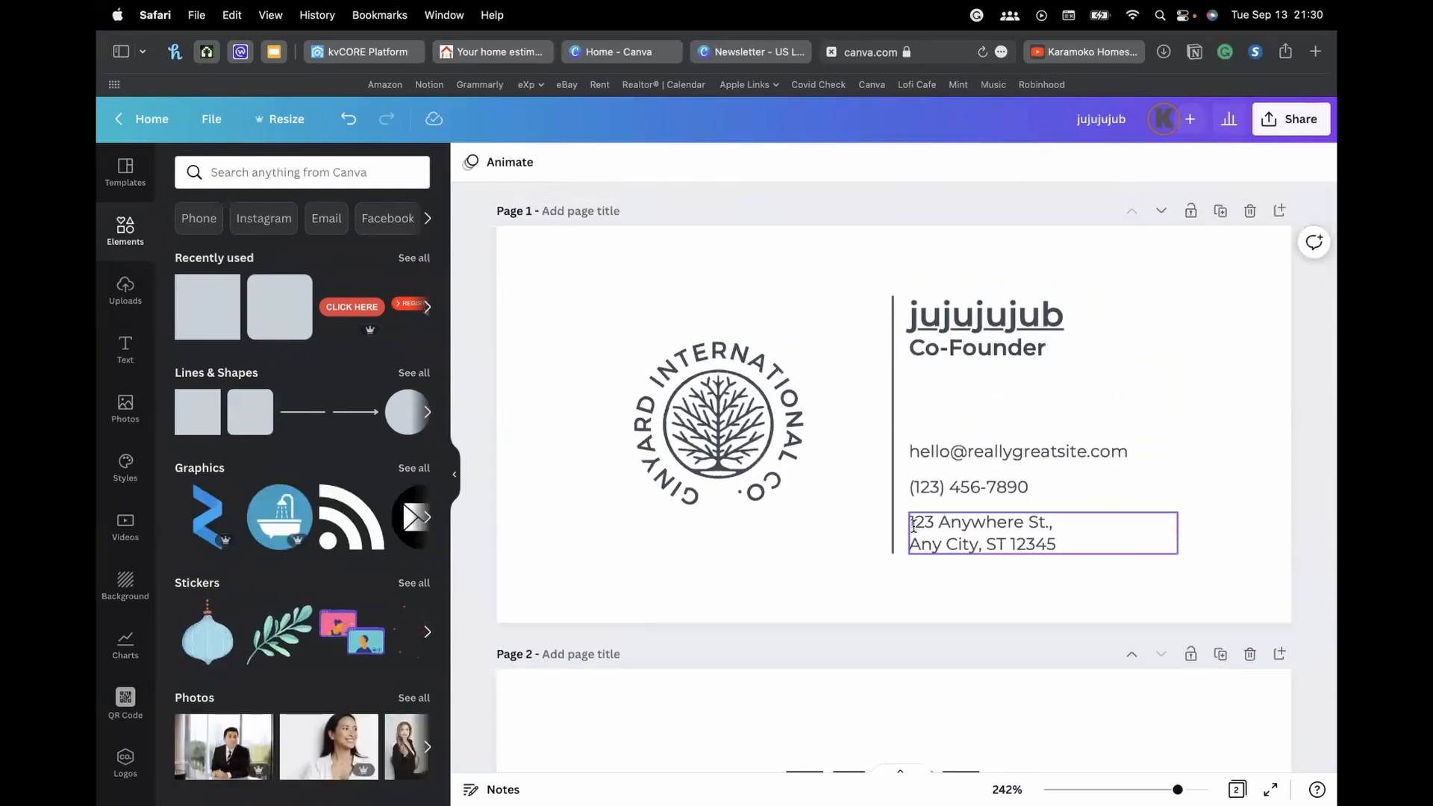
scroll(1013, 312, down, 1)
Erase the jujujujub name line so Co-Founder heads the text block
click(1011, 310)
click(1009, 309)
text(junior)
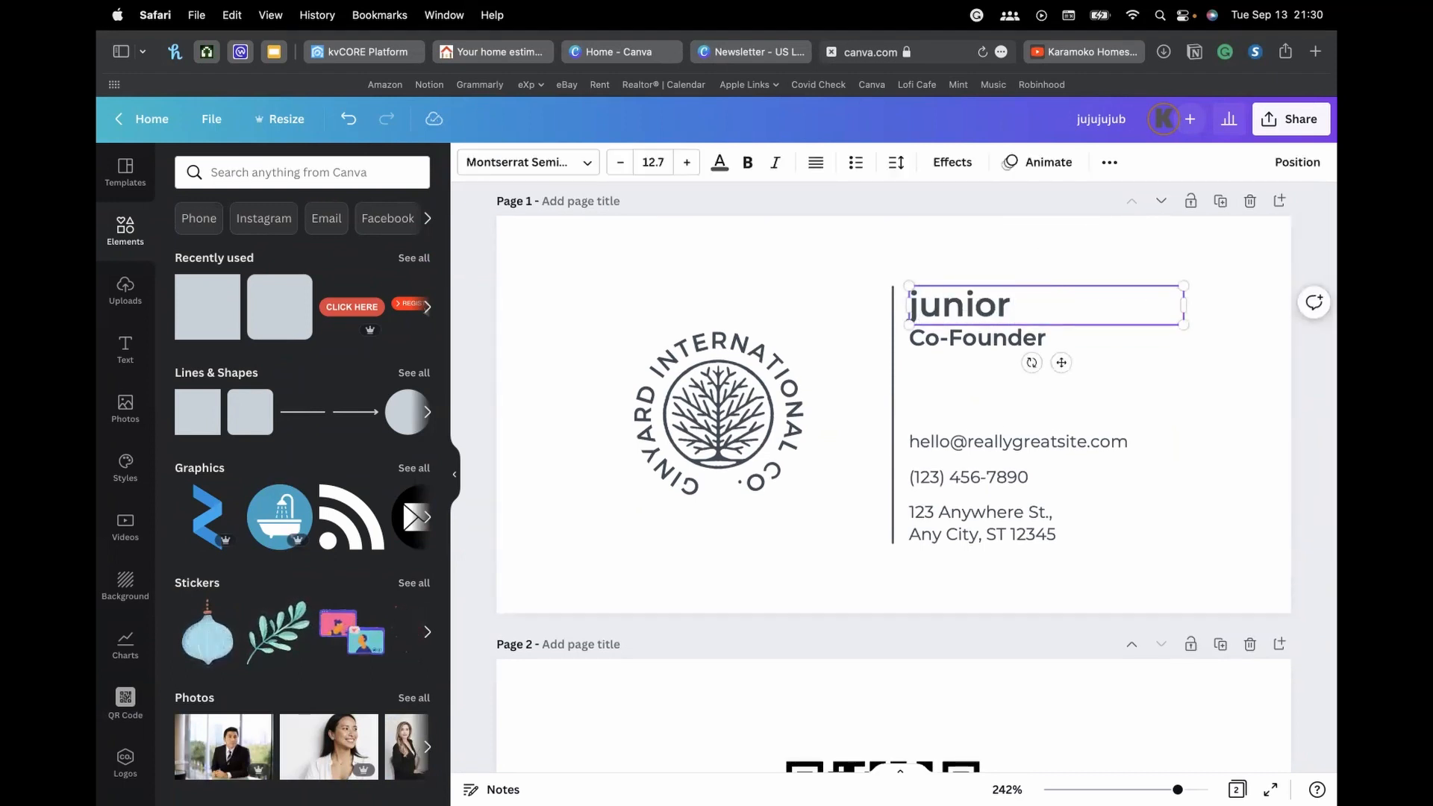
text(jujuju)
key(BackSpace)
key(BackSpace)
key(BackSpace)
key(BackSpace)
key(BackSpace)
key(BackSpace)
key(BackSpace)
key(BackSpace)
key(BackSpace)
key(BackSpace)
key(BackSpace)
key(BackSpace)
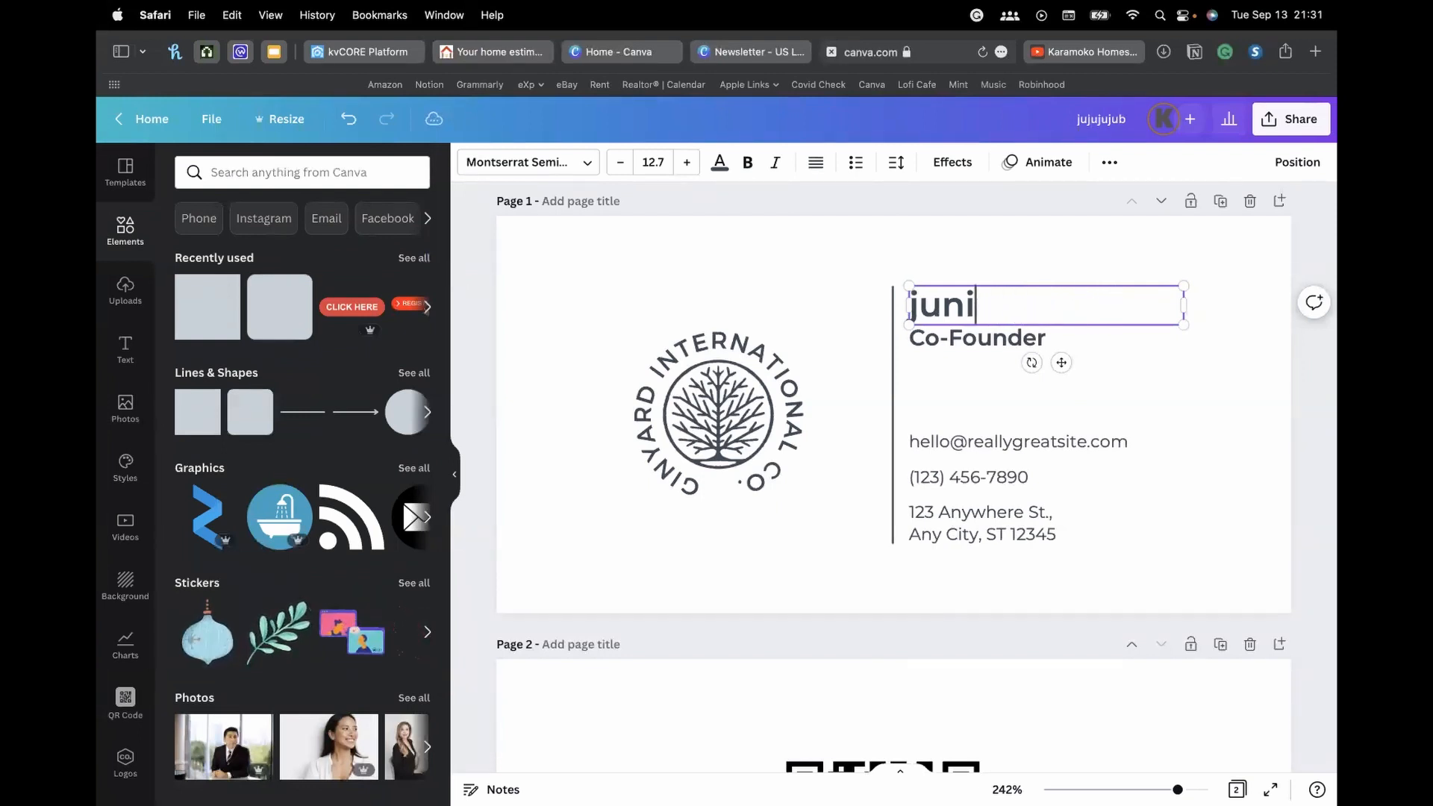
click(880, 257)
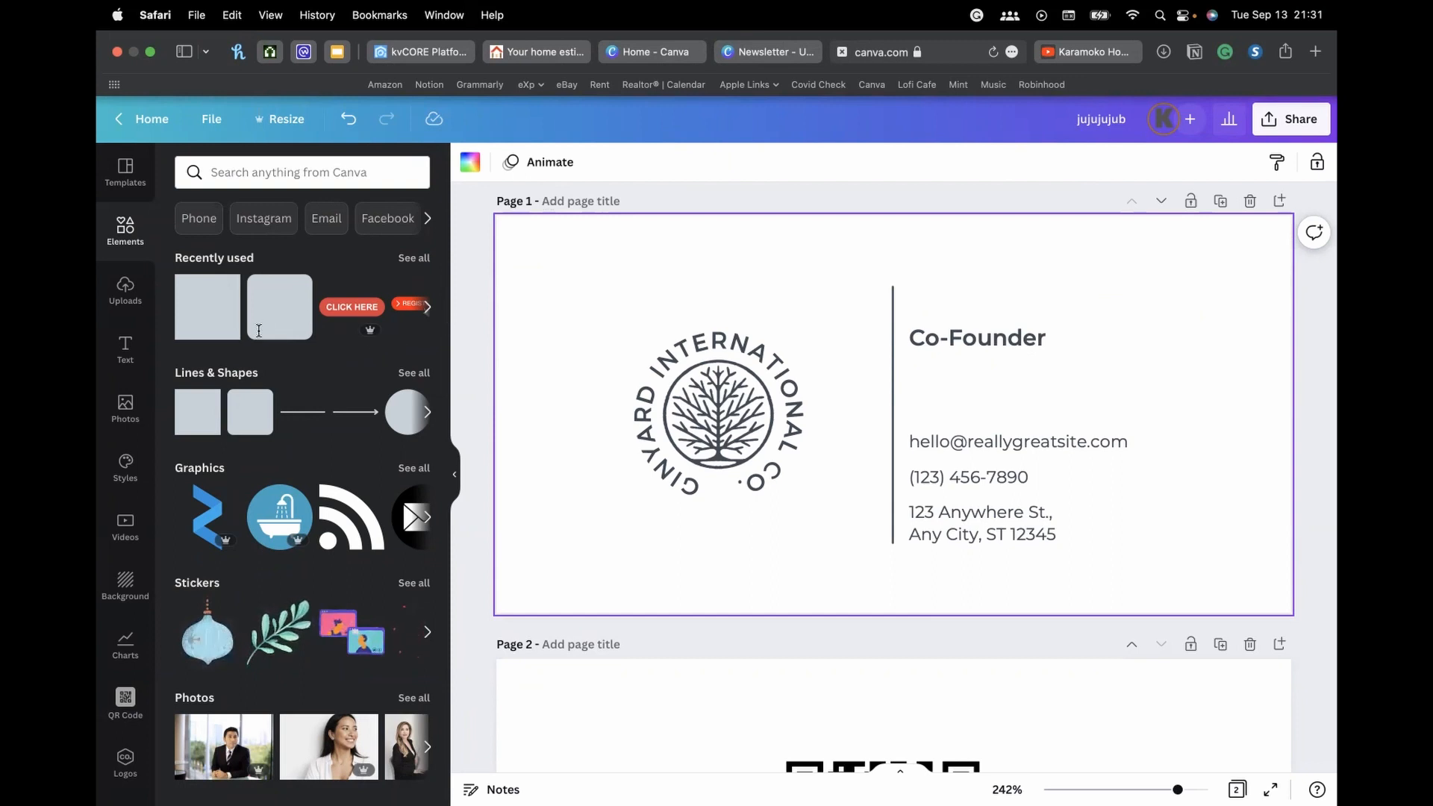
click(776, 197)
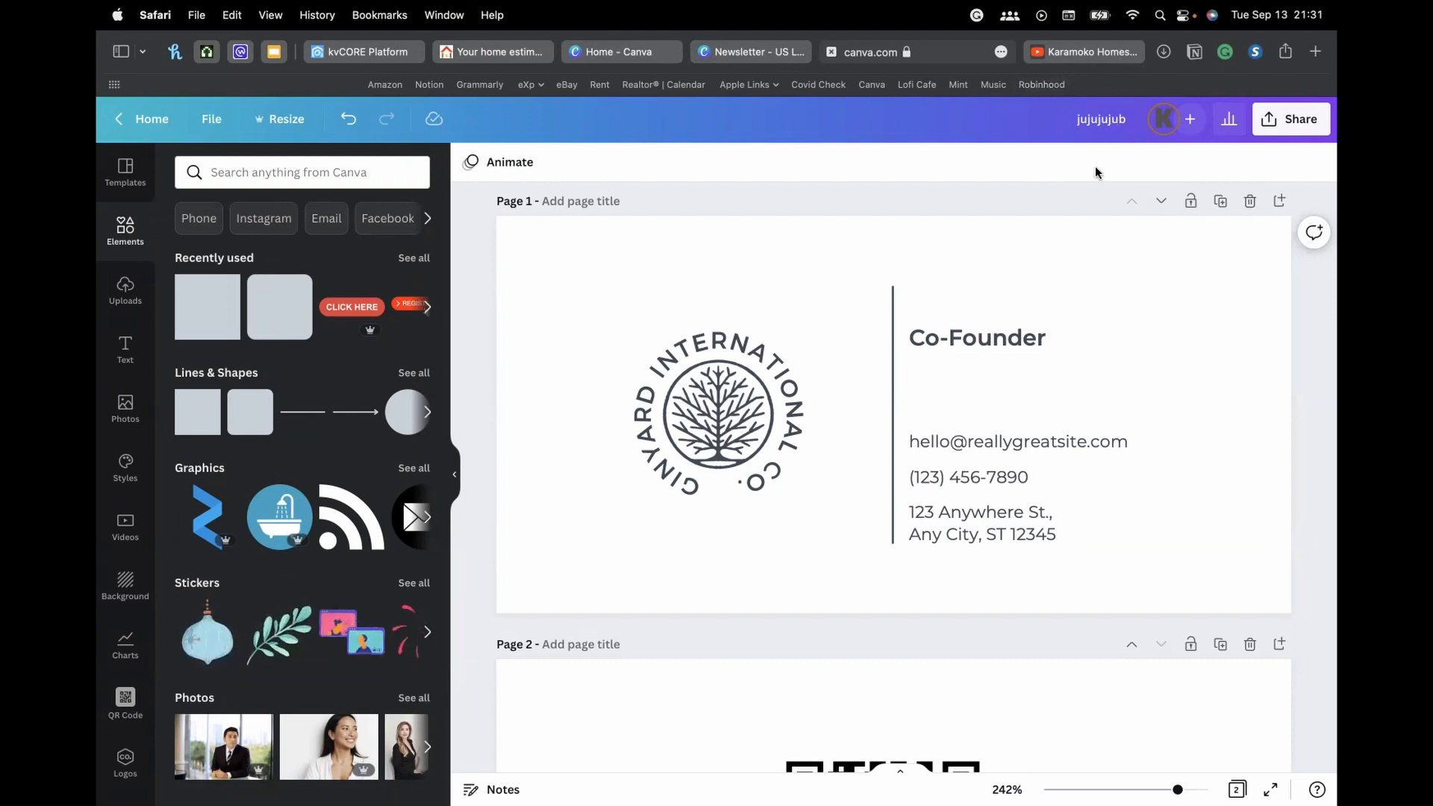
Start an area screenshot, then cancel it
key(super+t)
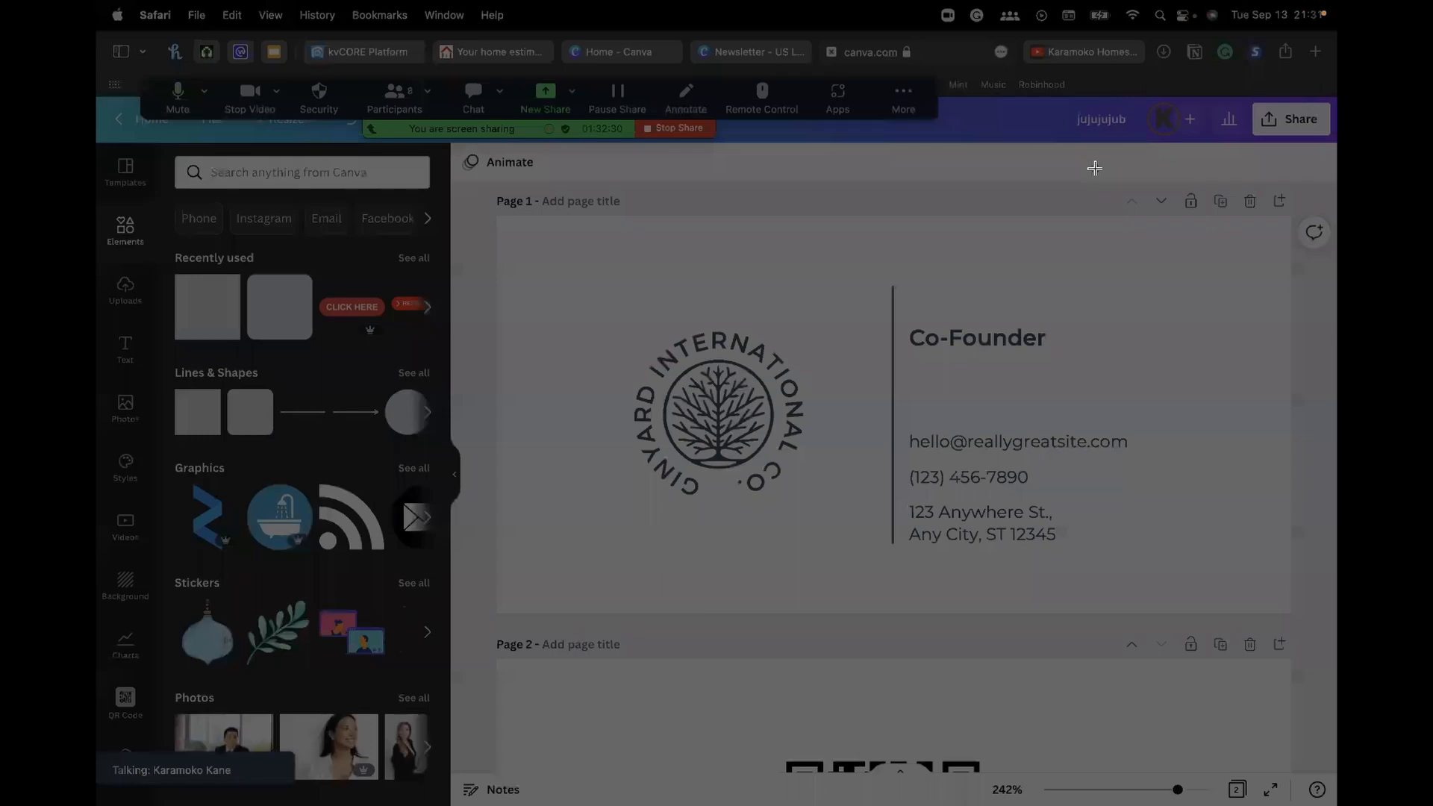
click(851, 180)
click(851, 183)
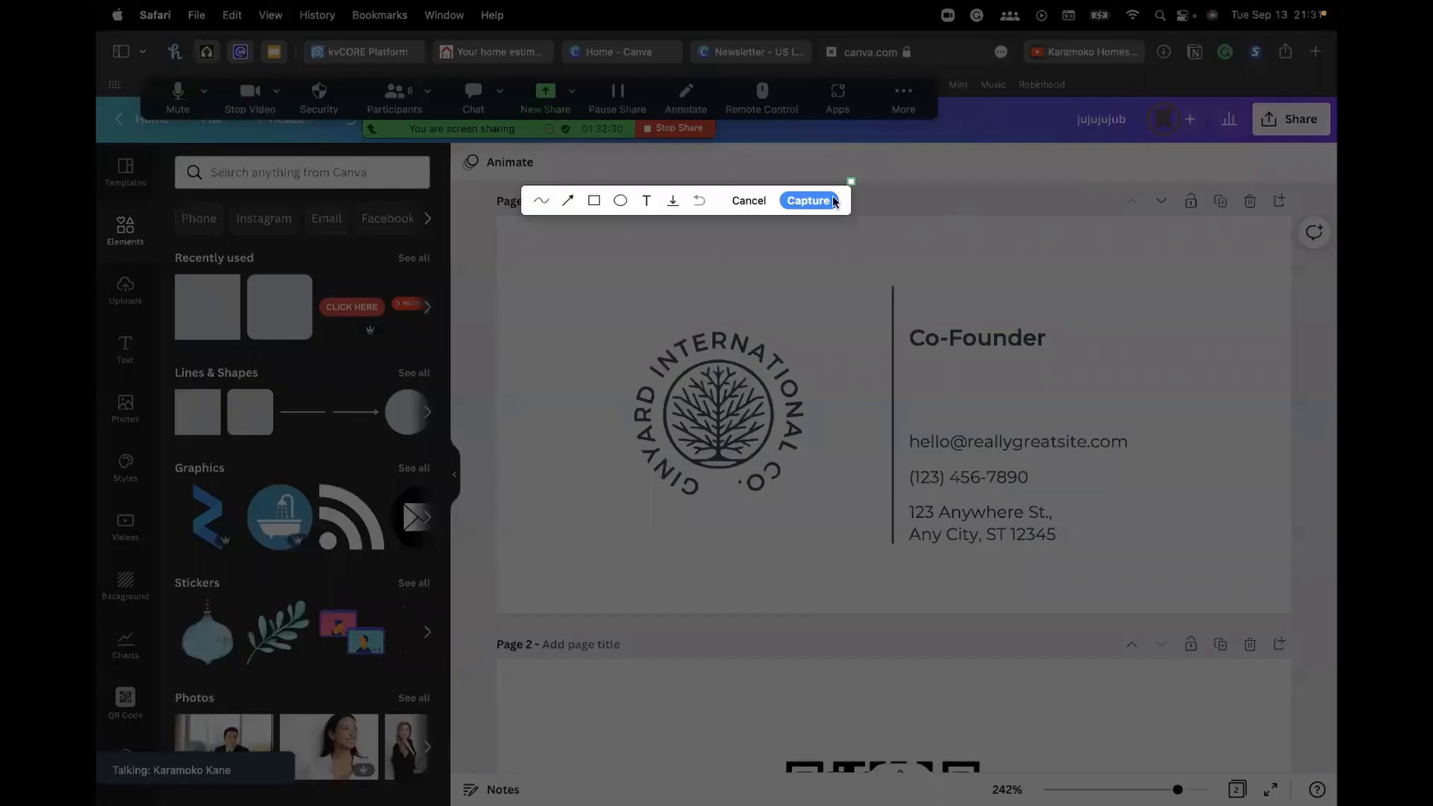
click(751, 200)
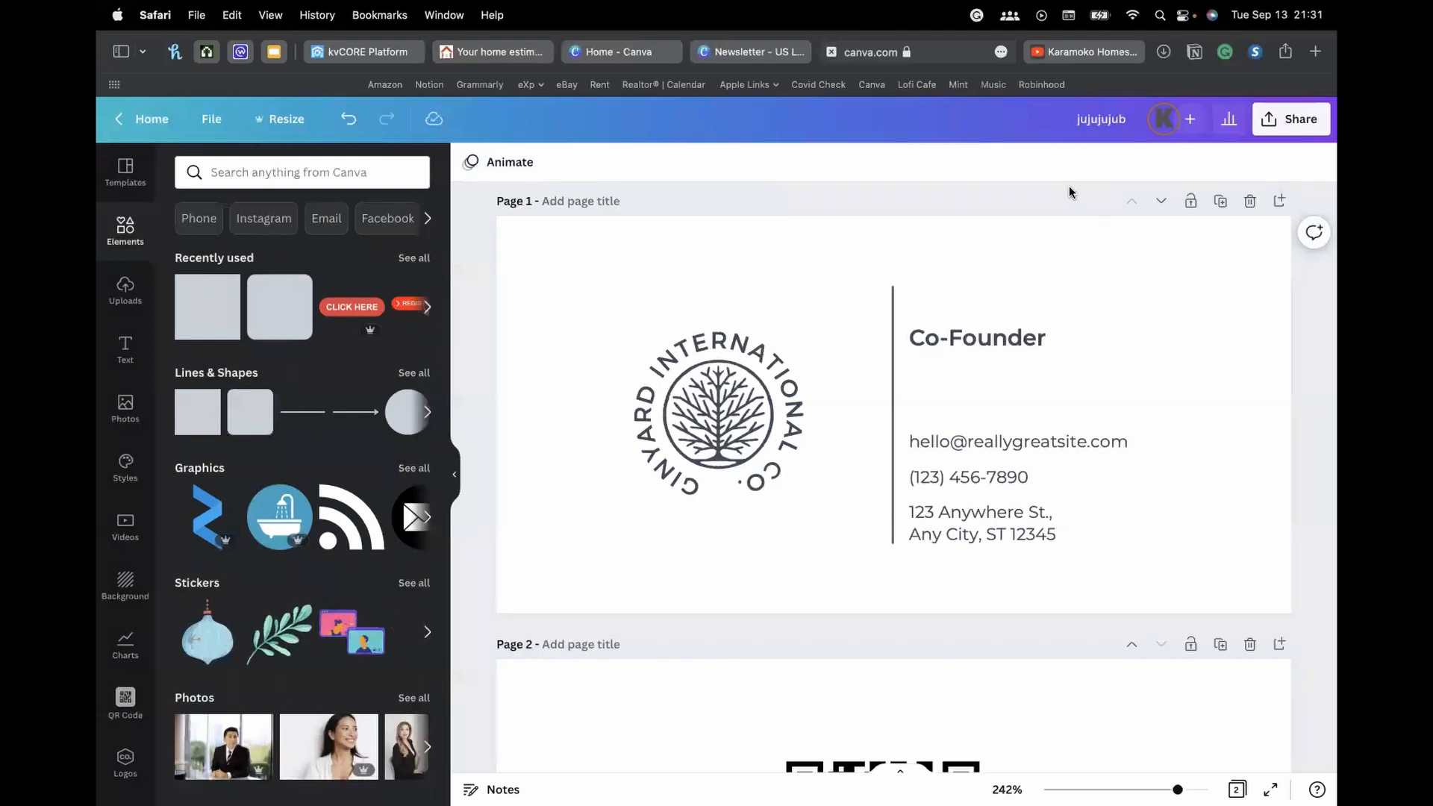
Open Linktree in a new tab by typing 'lintre' and go to its log-in page
key(super+t)
text(lintre)
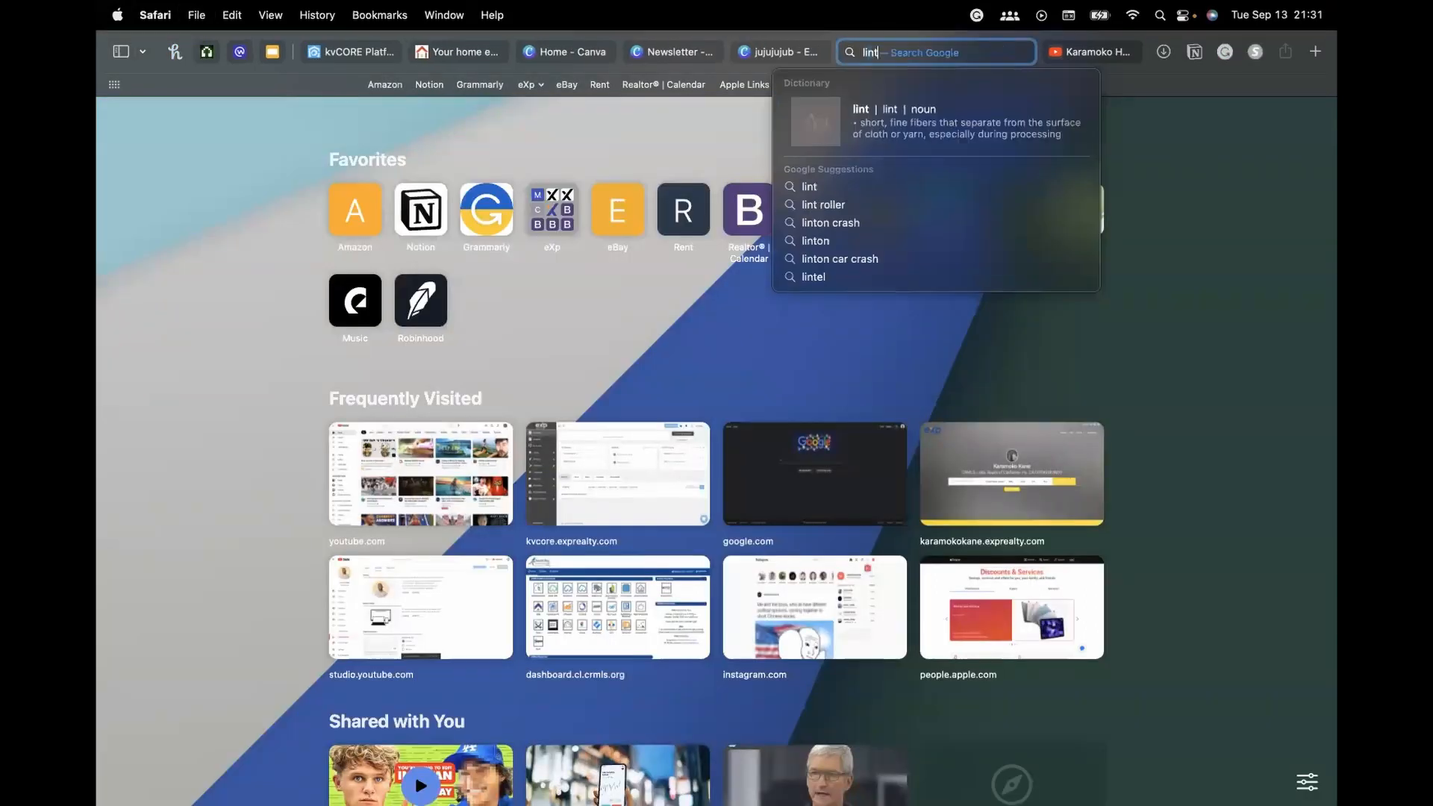
click(975, 102)
click(923, 60)
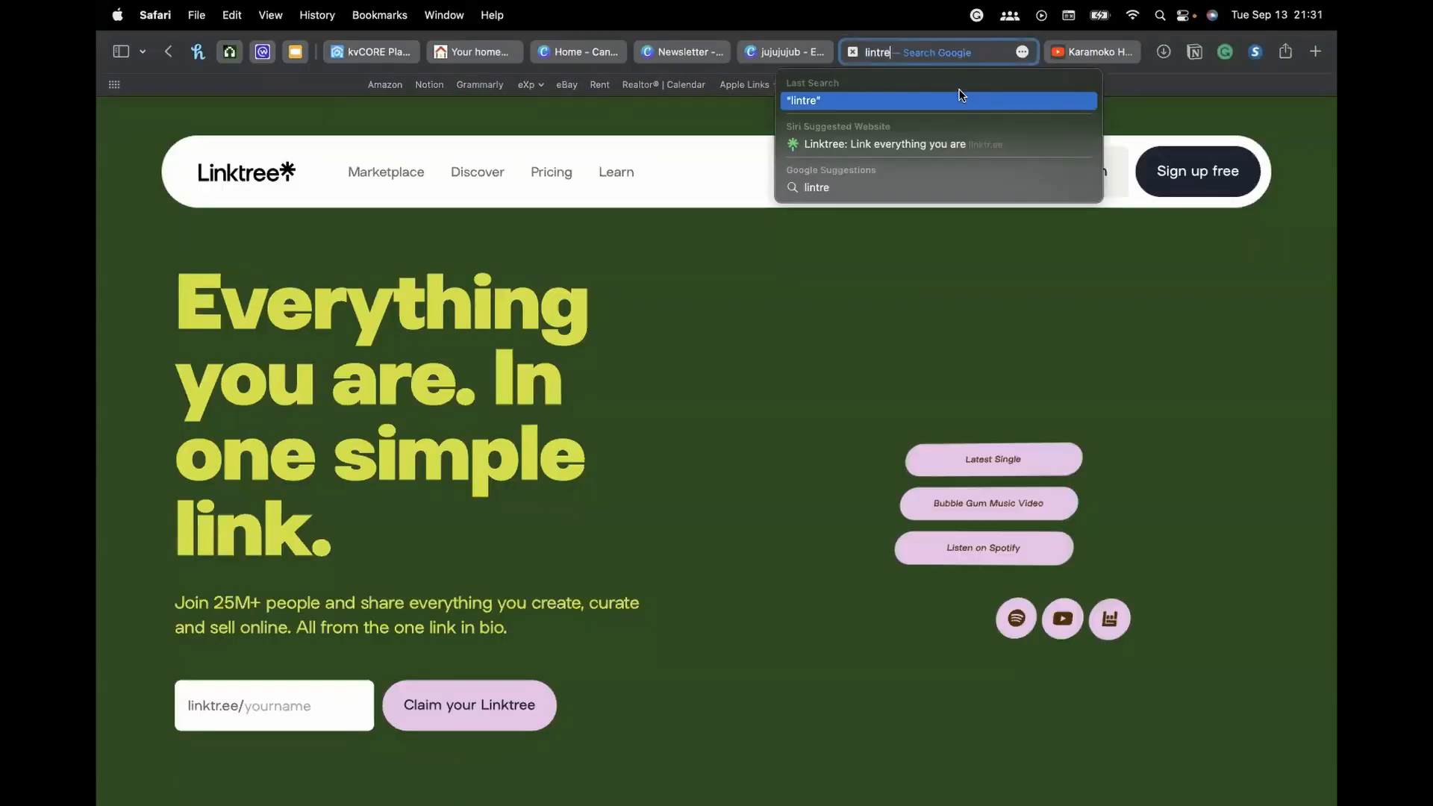
key(Escape)
click(889, 57)
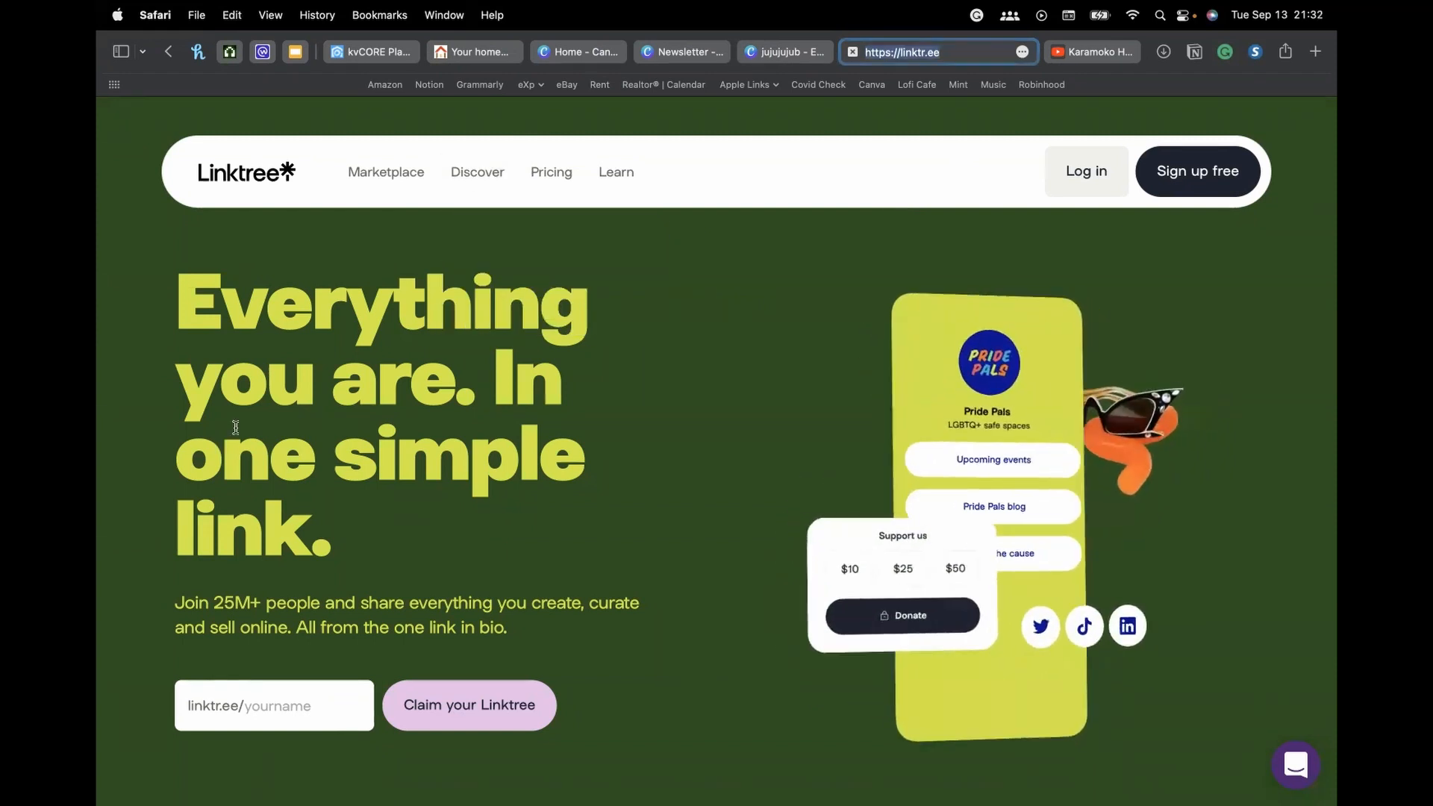
click(831, 290)
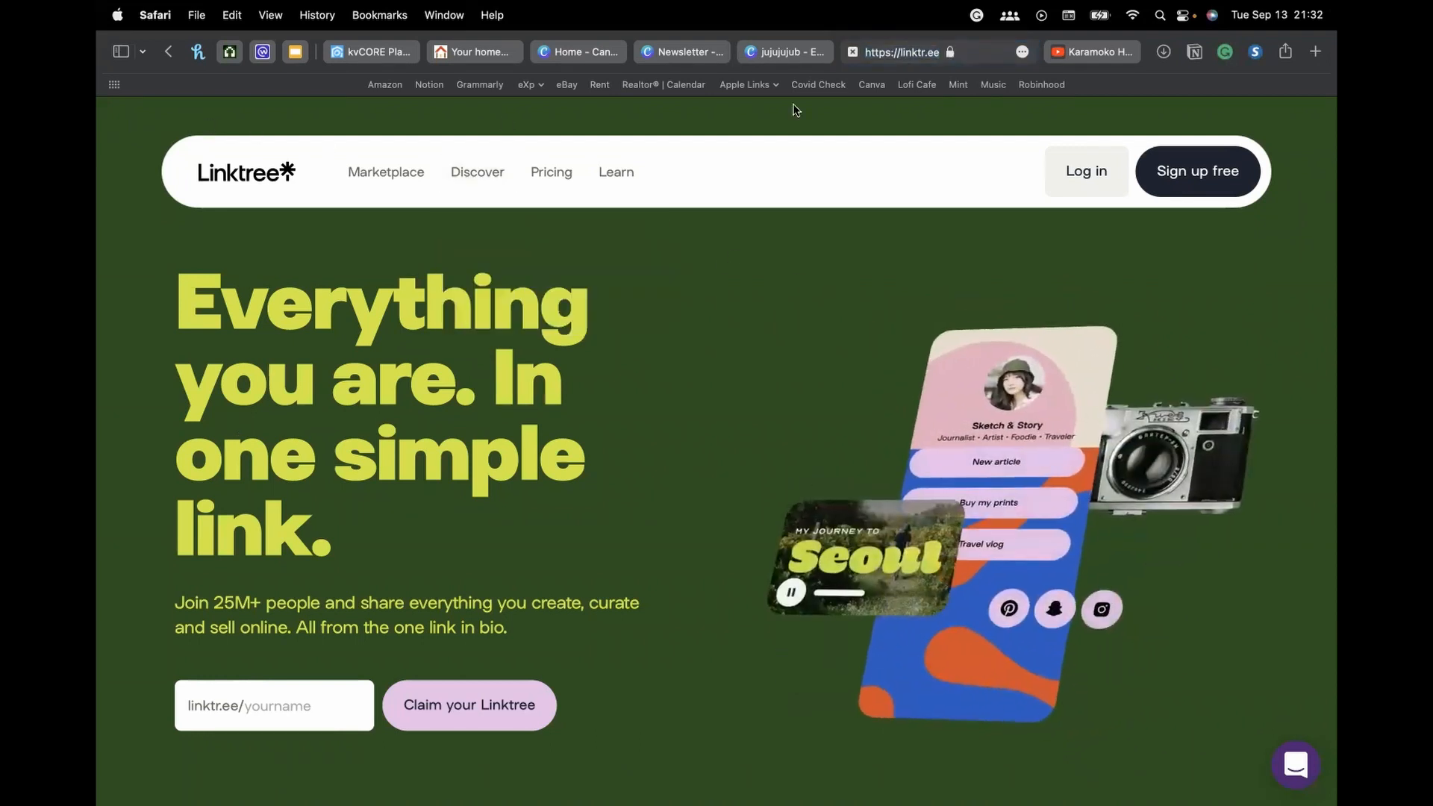
click(1080, 173)
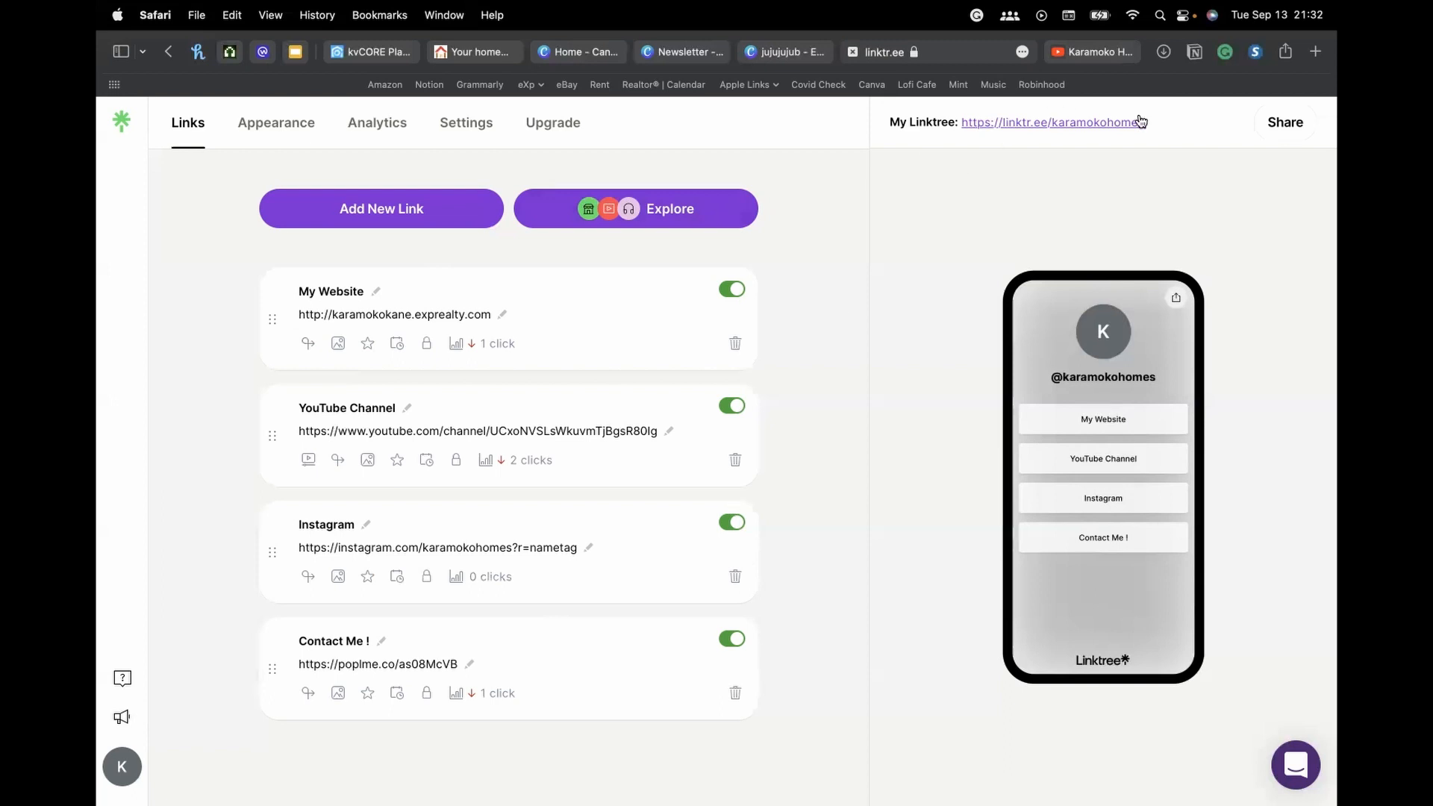
Check the Canva and kvCORE tabs, then open the public My Linktree page in a new tab
drag(1155, 123, 981, 128)
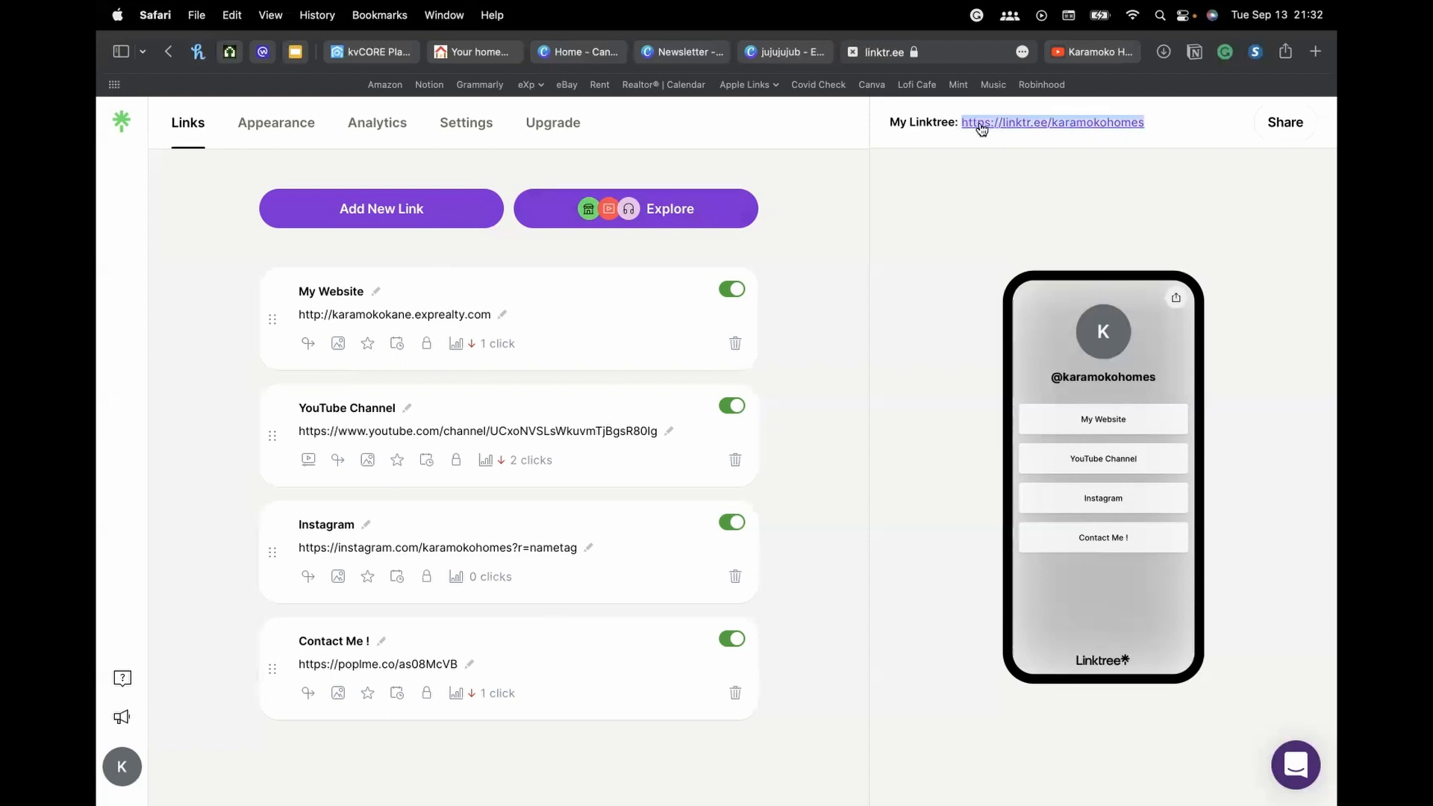
click(786, 51)
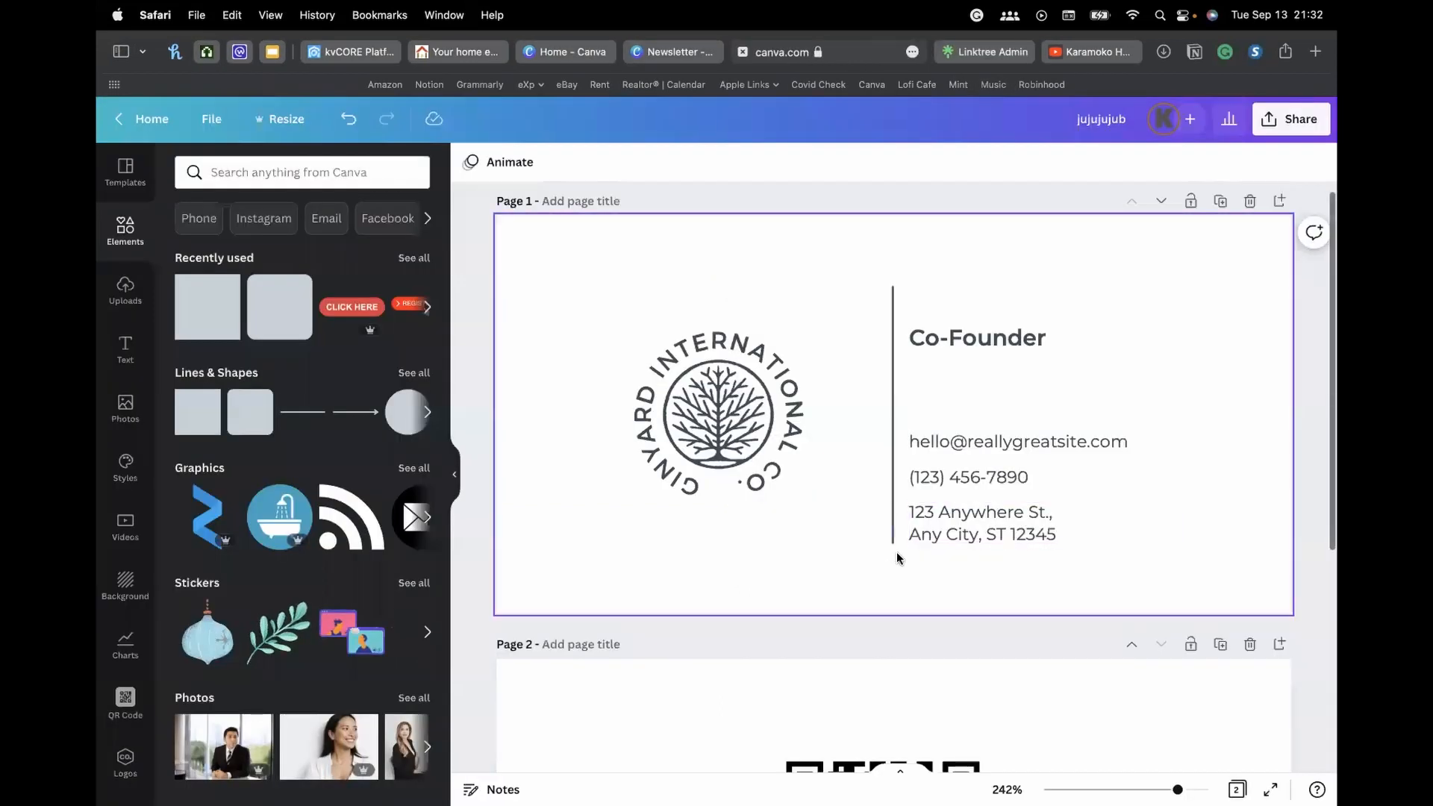
click(351, 51)
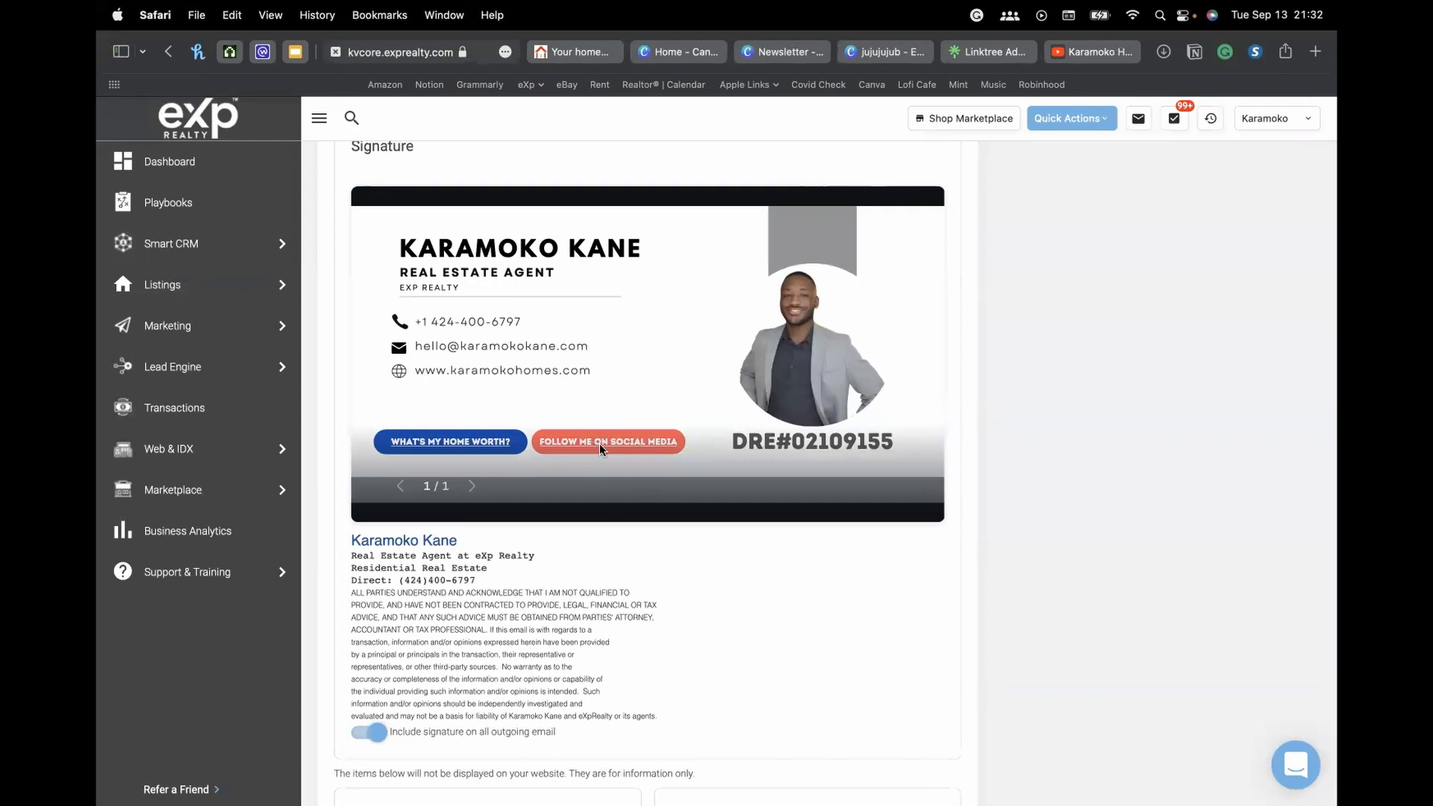
click(987, 51)
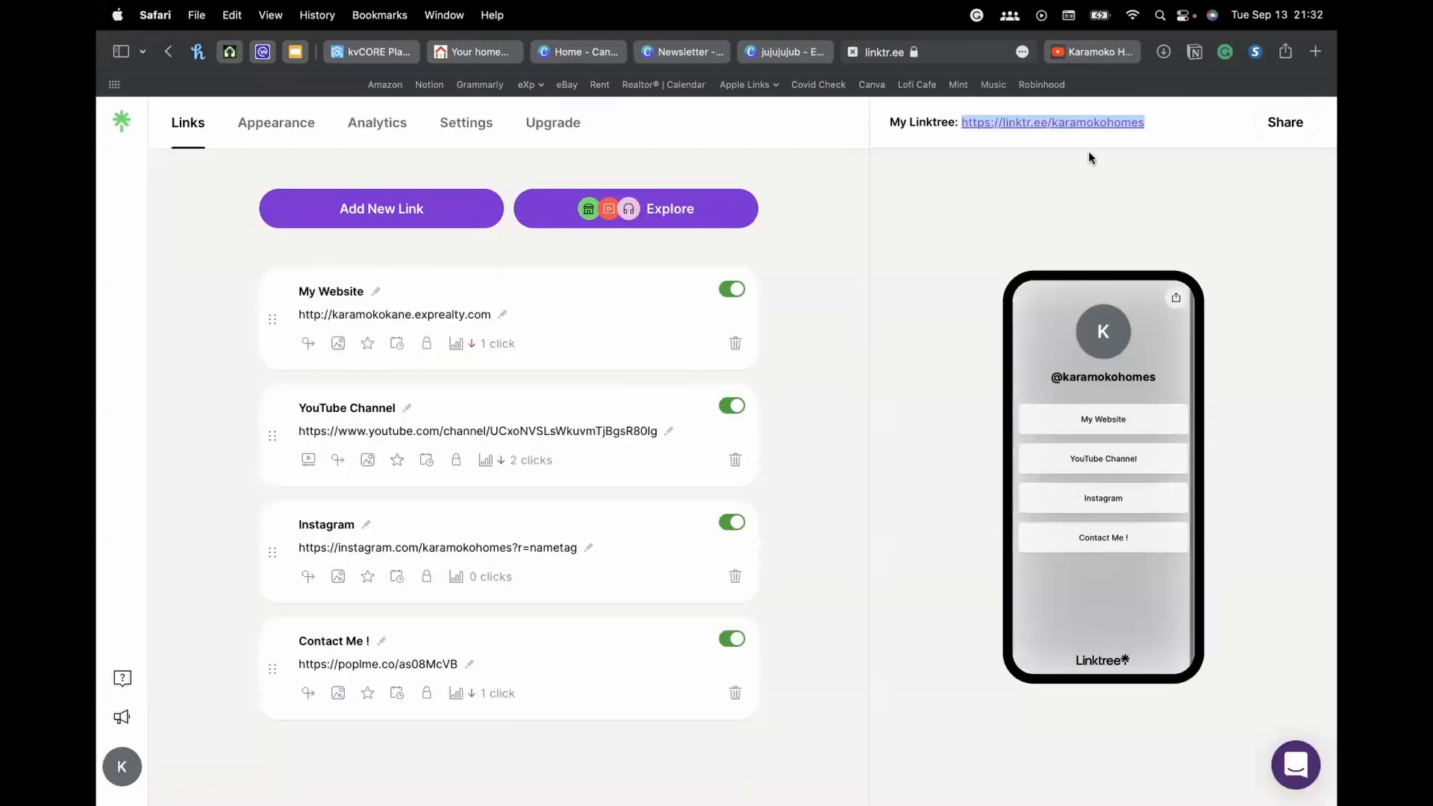
click(1191, 128)
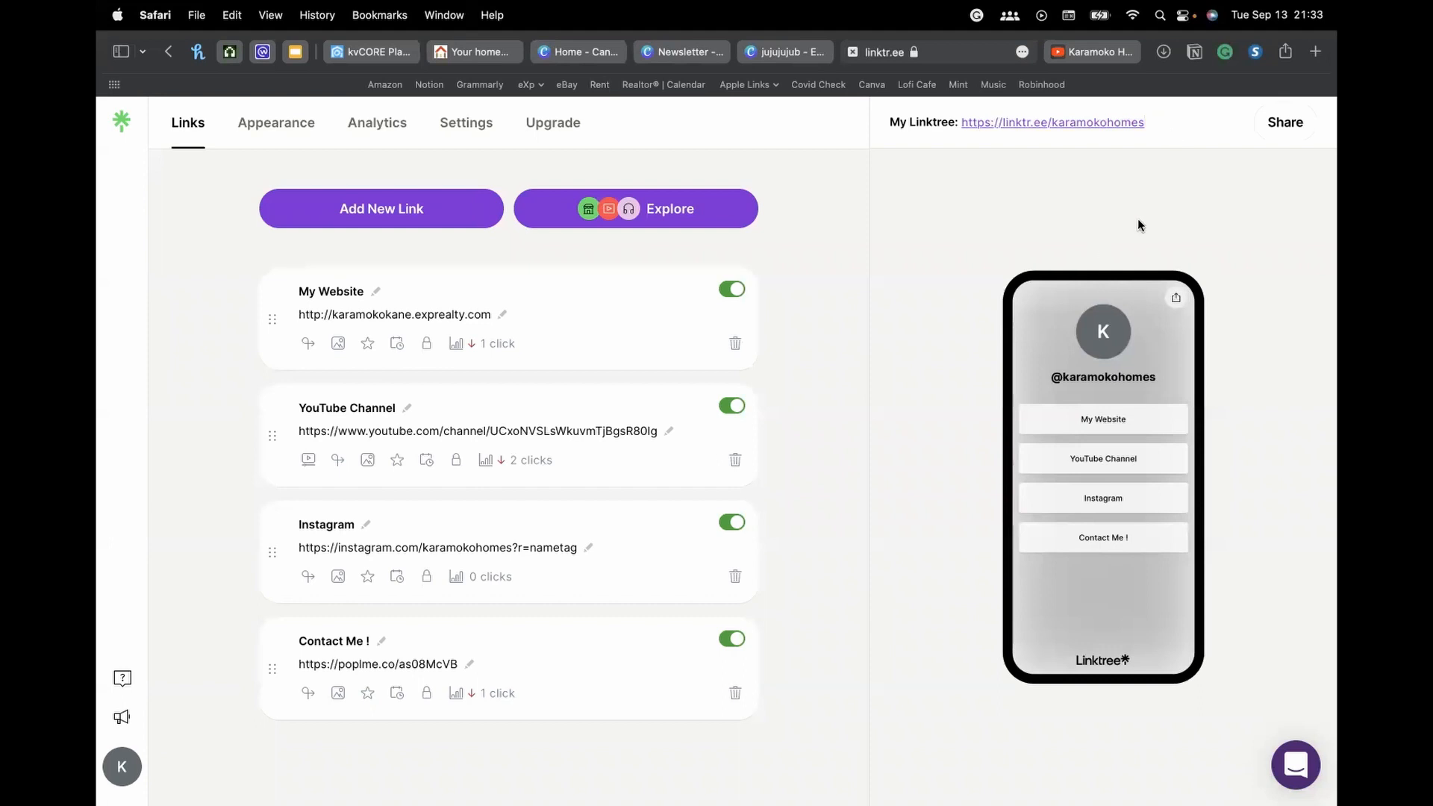
click(1057, 123)
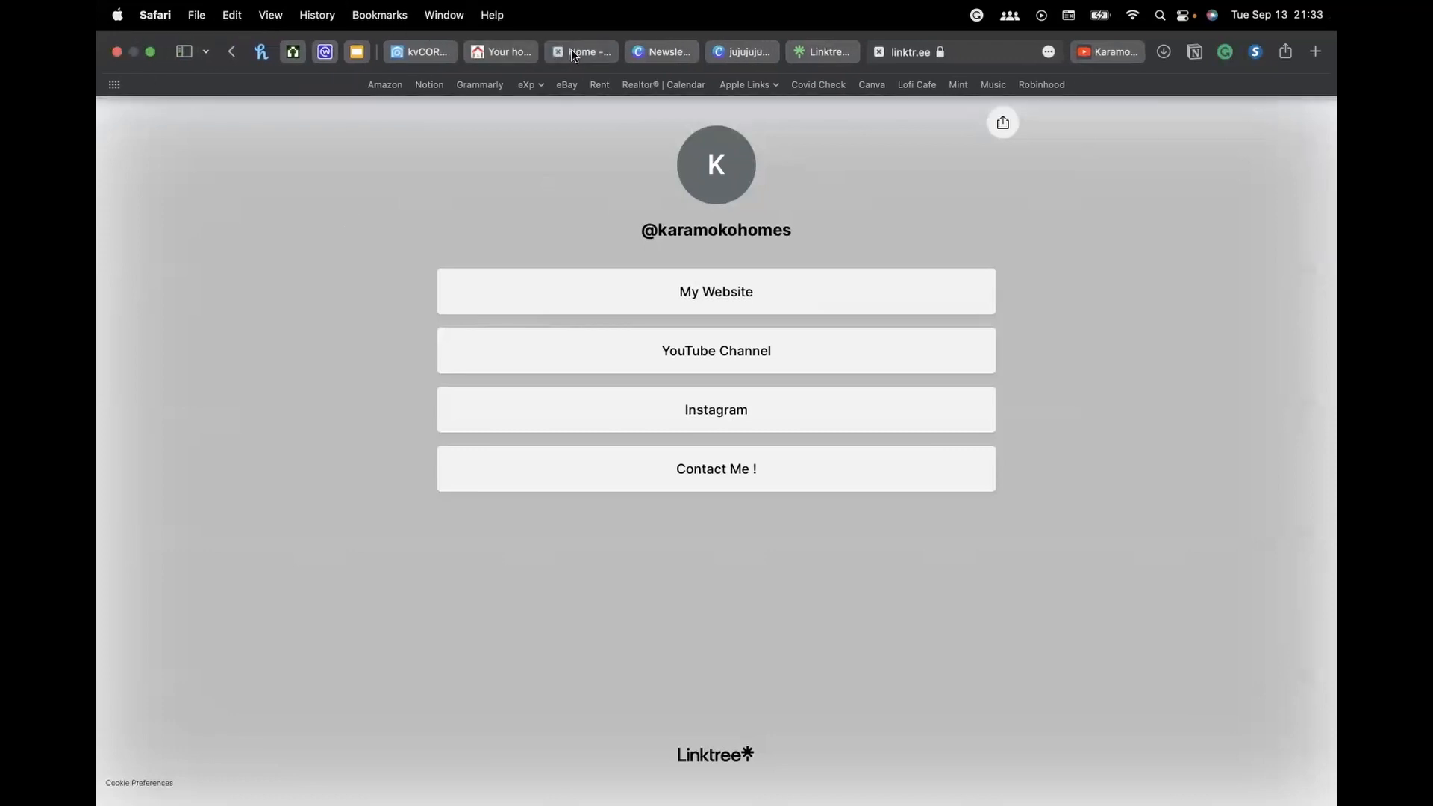
Switch back to the kvCORE tab and scroll to the top of the Agent Profile
mouse_move(574, 56)
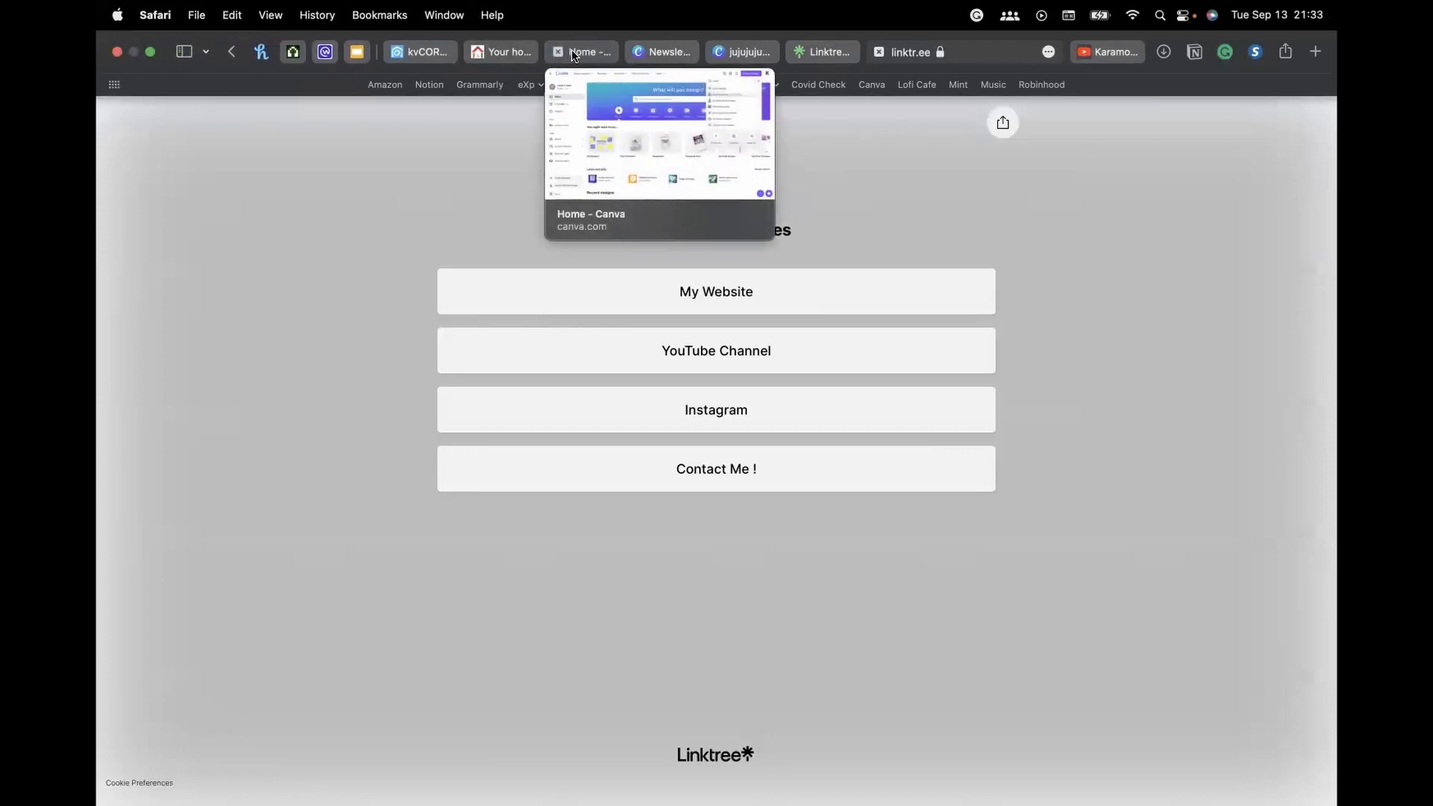
click(418, 52)
scroll(998, 457, up, 15)
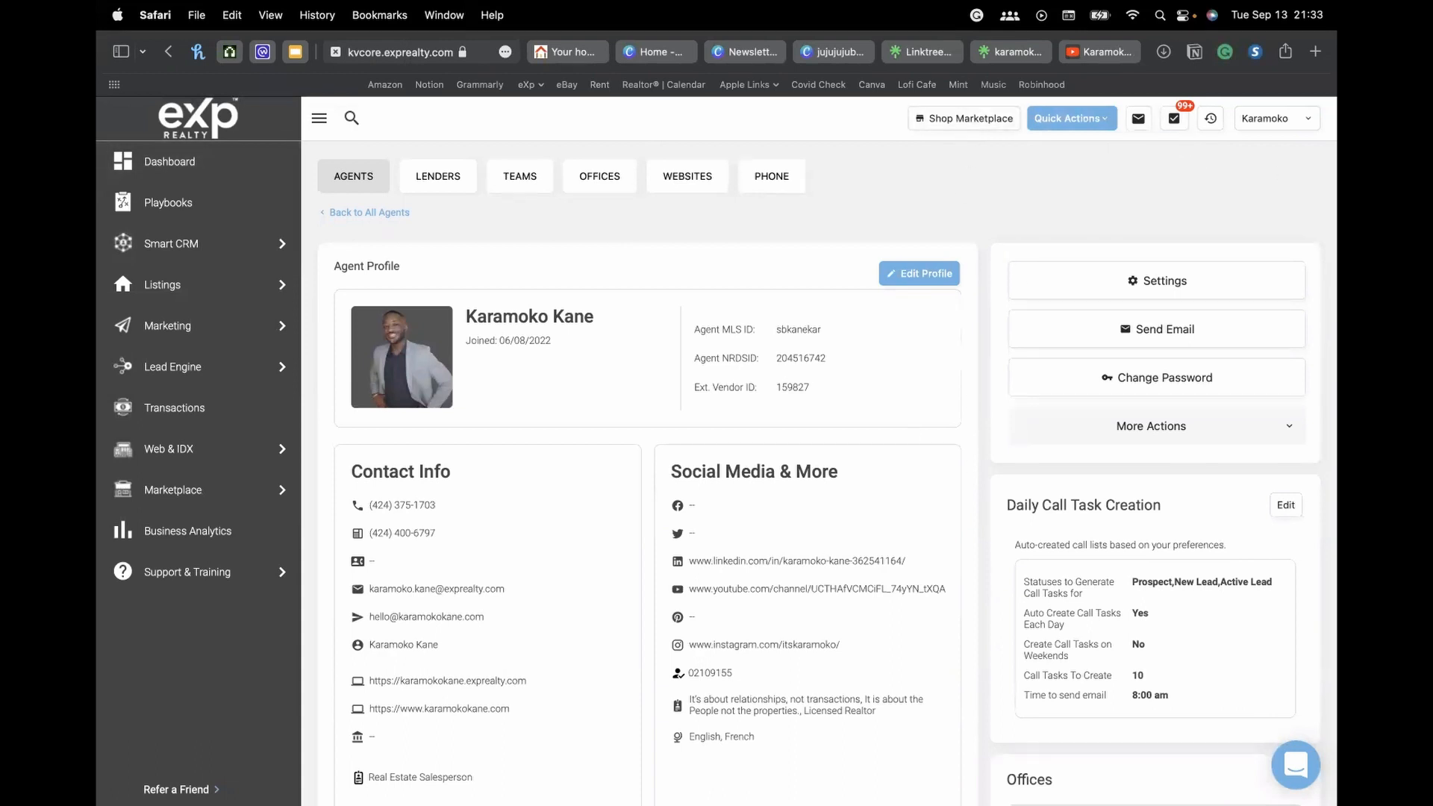
Launch Google Chrome from Spotlight and open kvcore.exprealty.com by typing kv
key(super+space)
text(chrome)
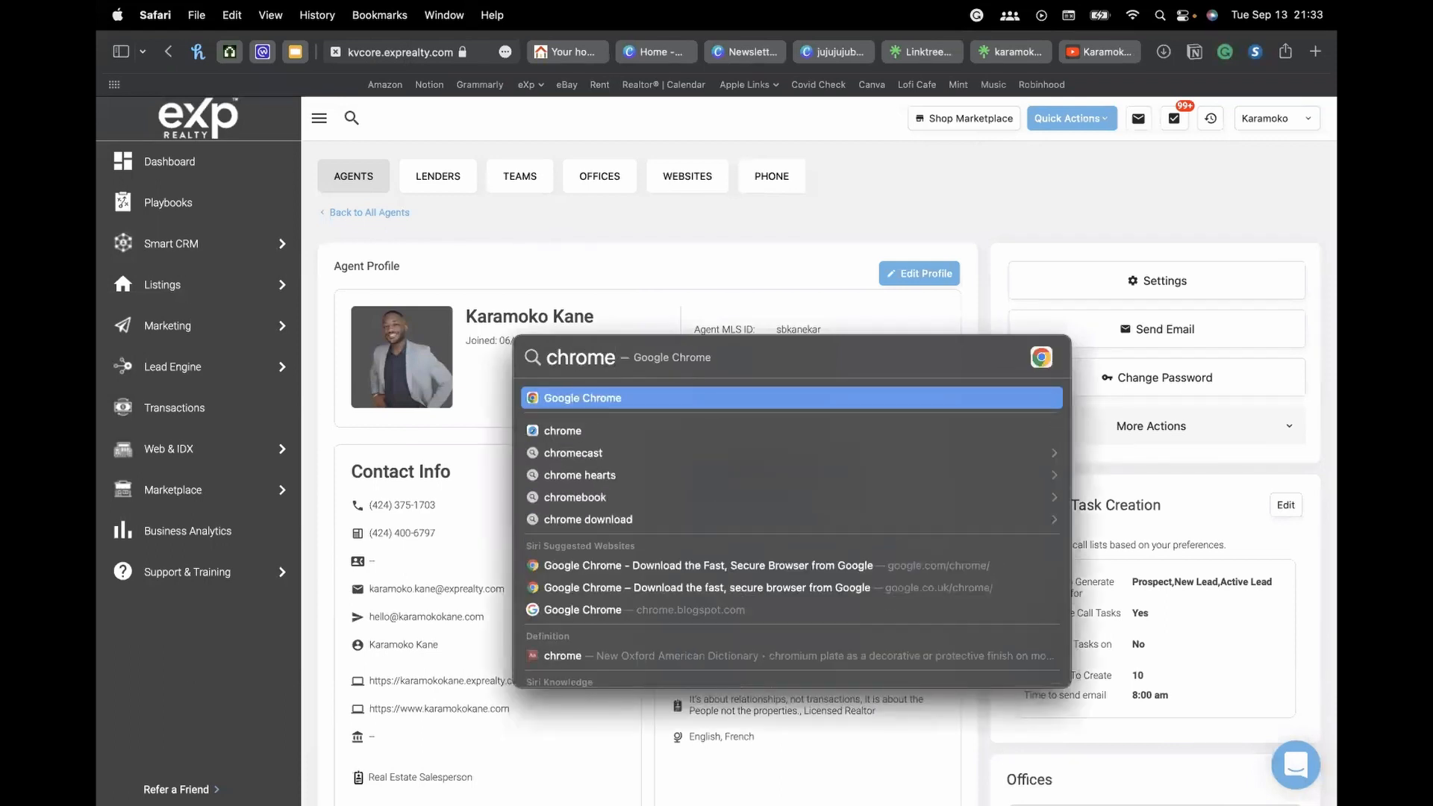
key(Return)
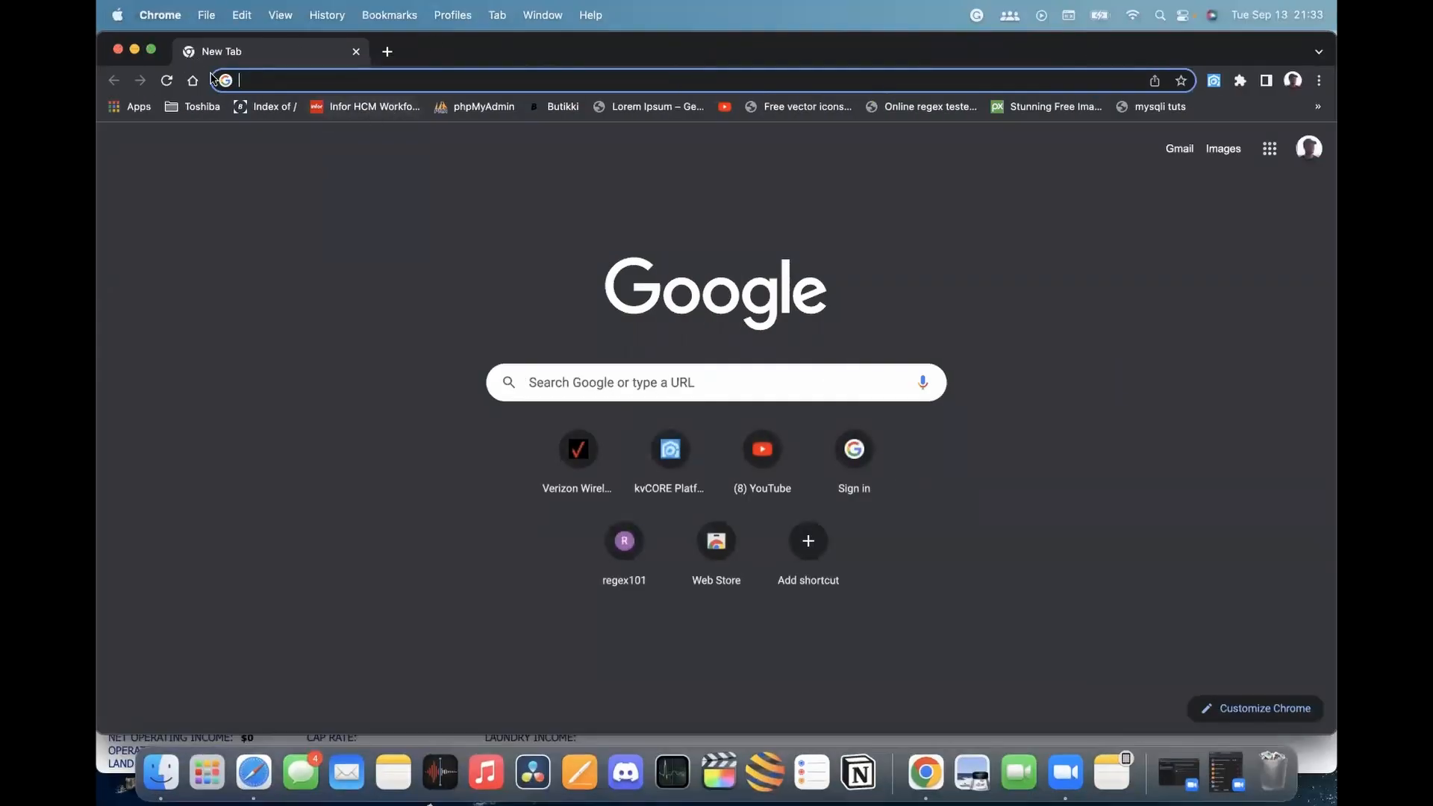
text(kvcore.exprealty.com)
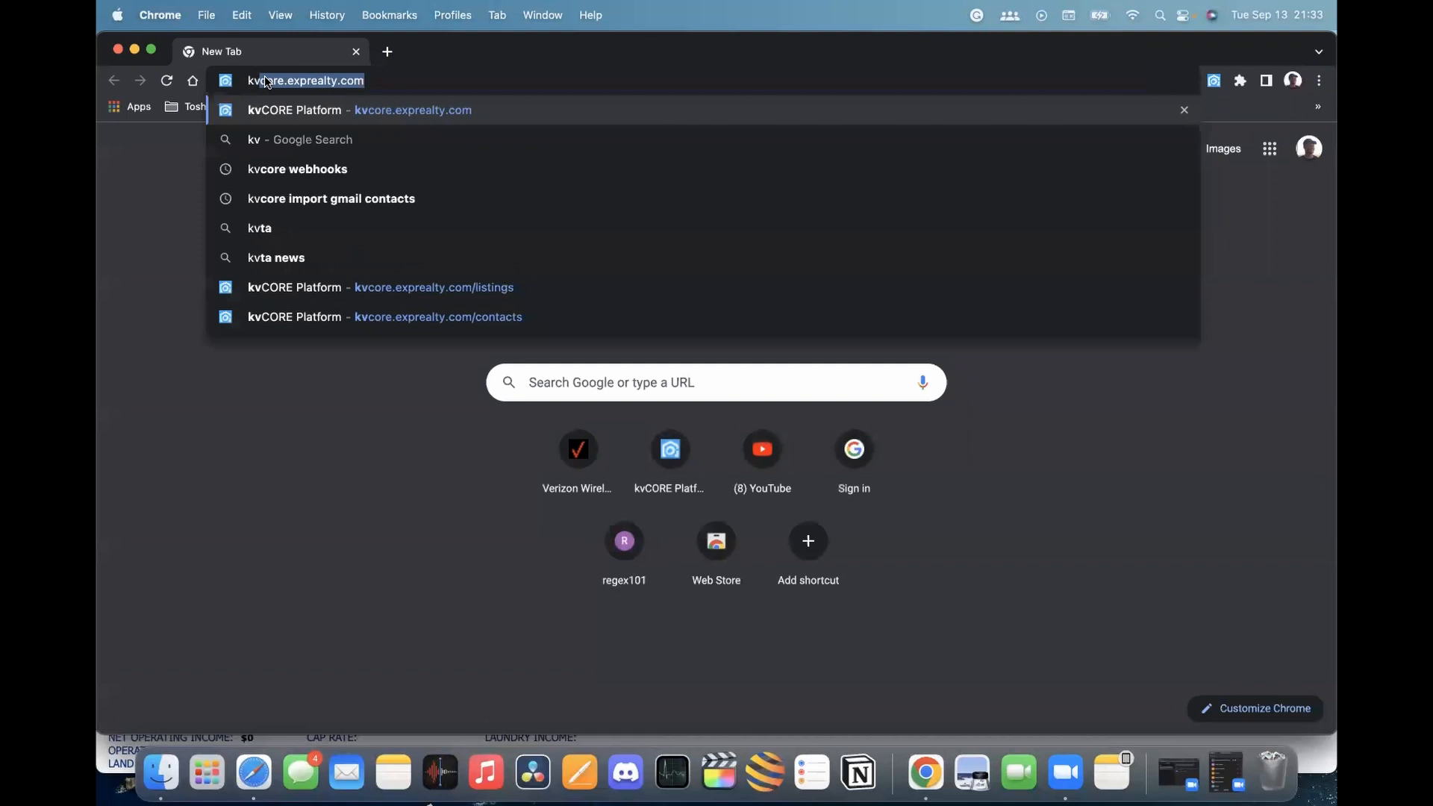
key(Return)
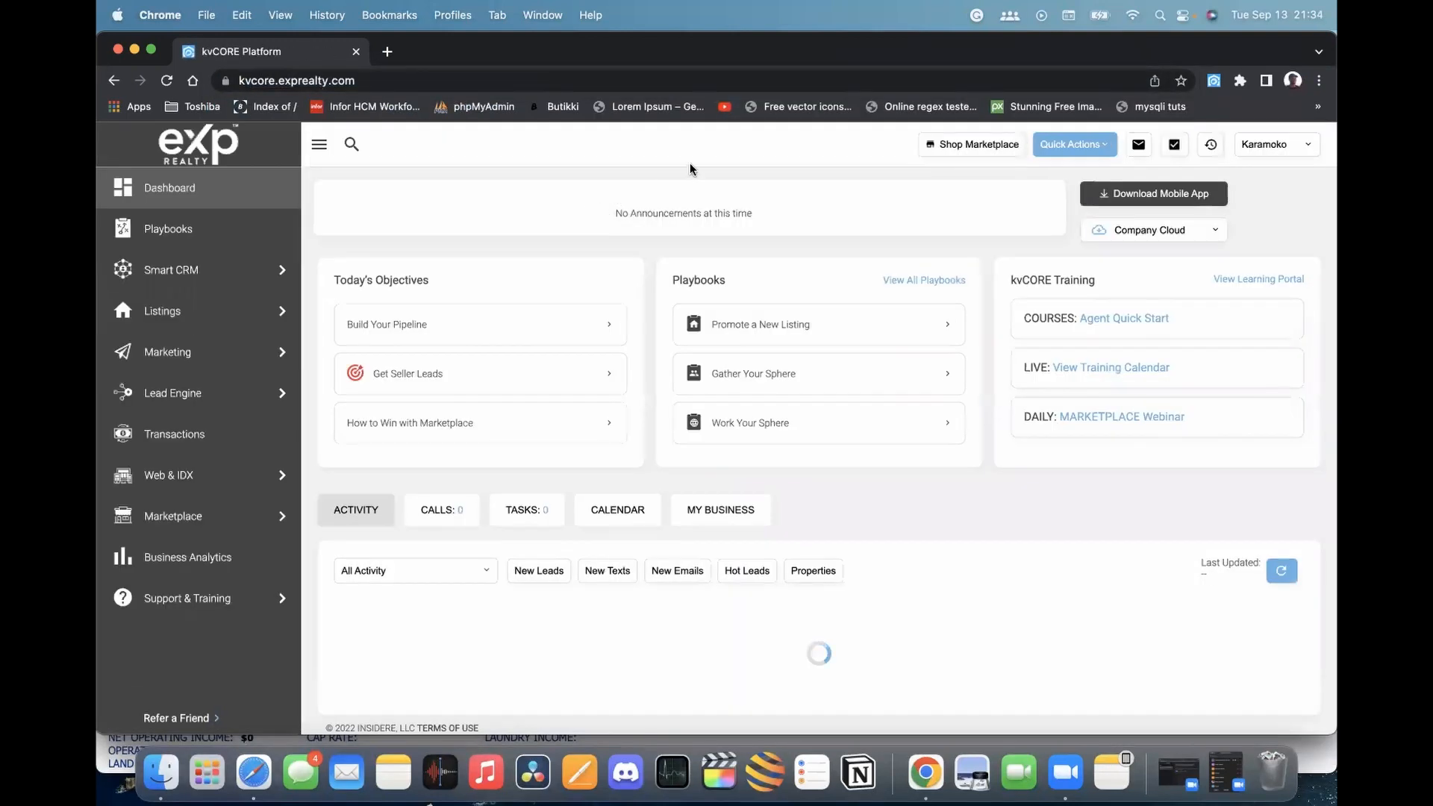
mouse_move(224, 311)
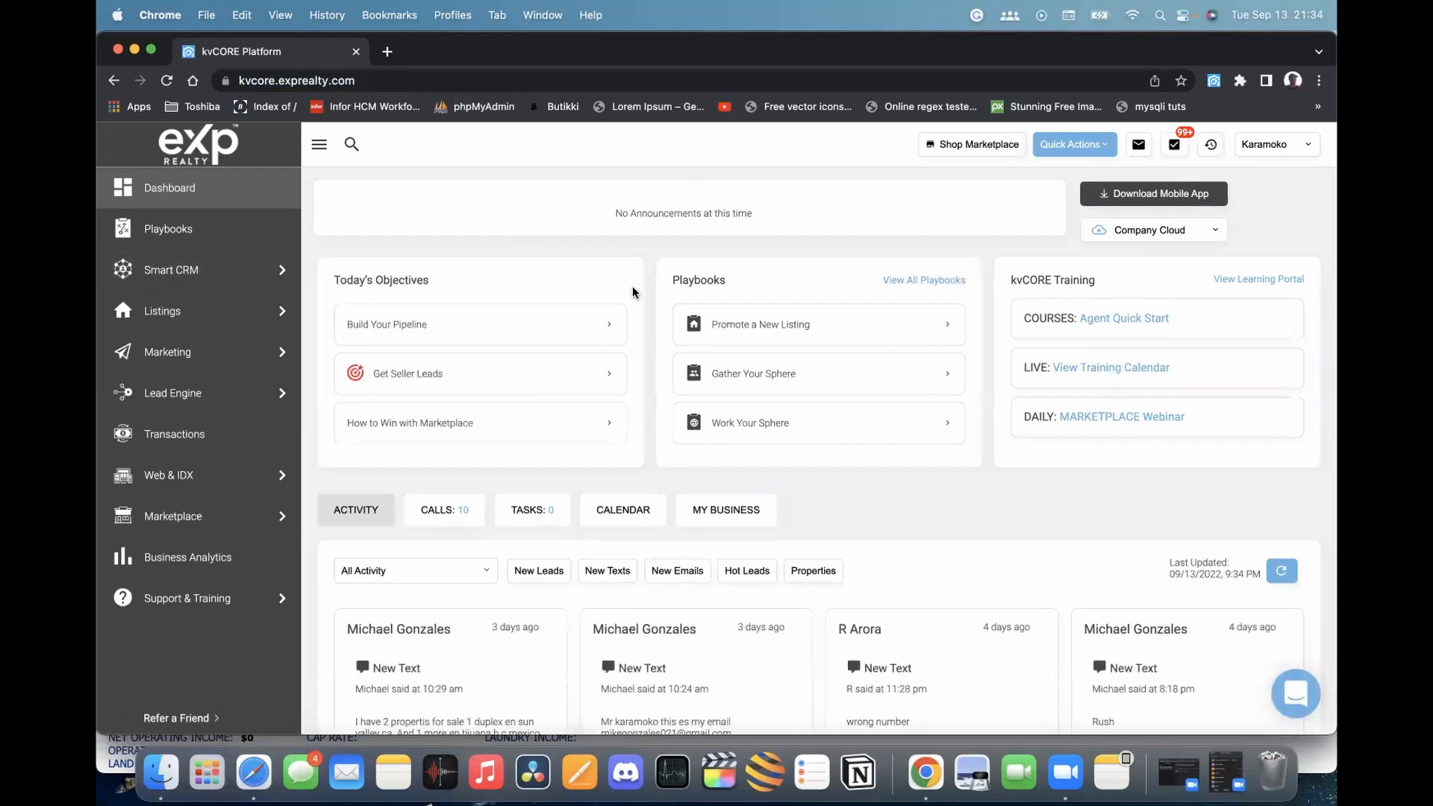
mouse_move(186, 358)
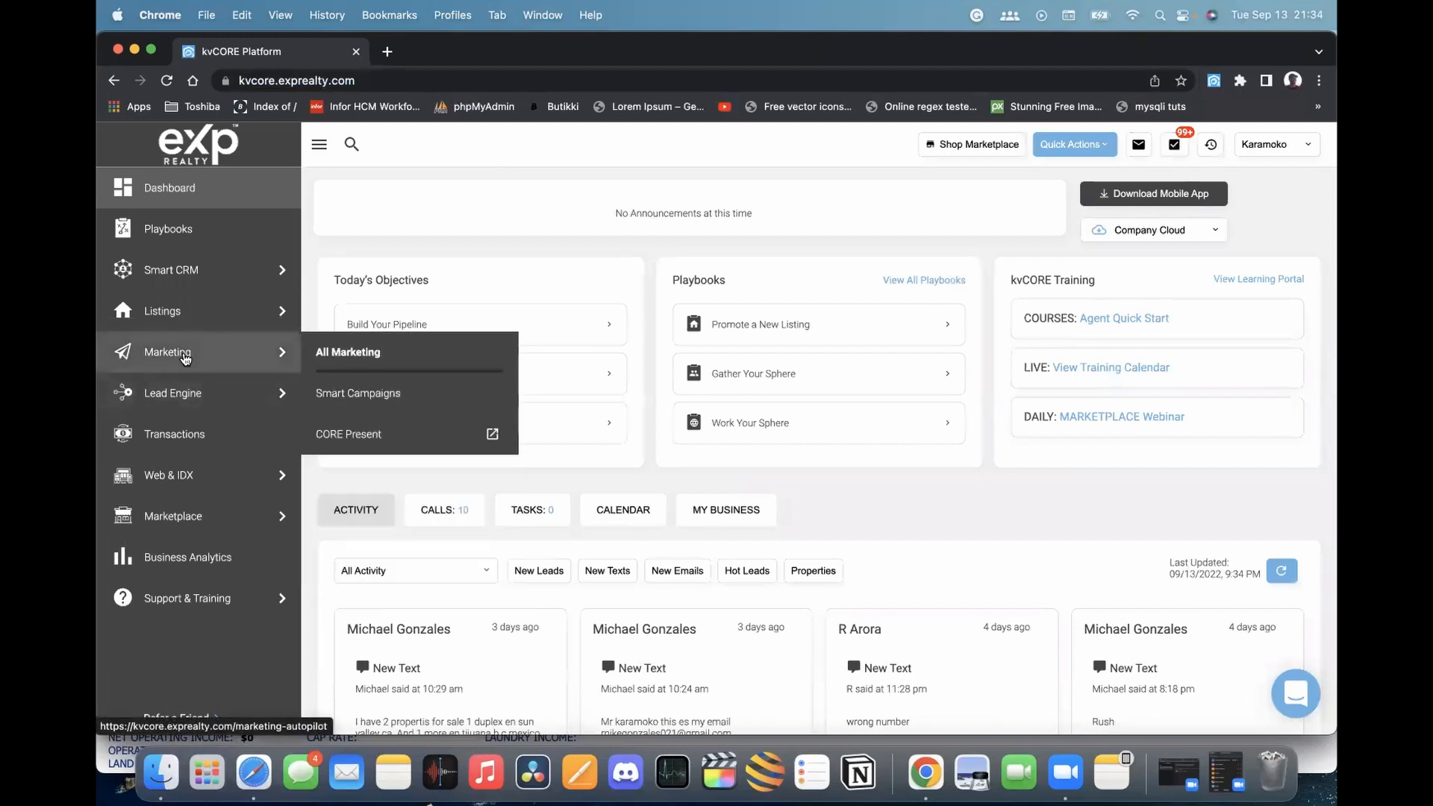
Clear the Listings filters and show Agency Listings only, giving six pages of results
click(186, 315)
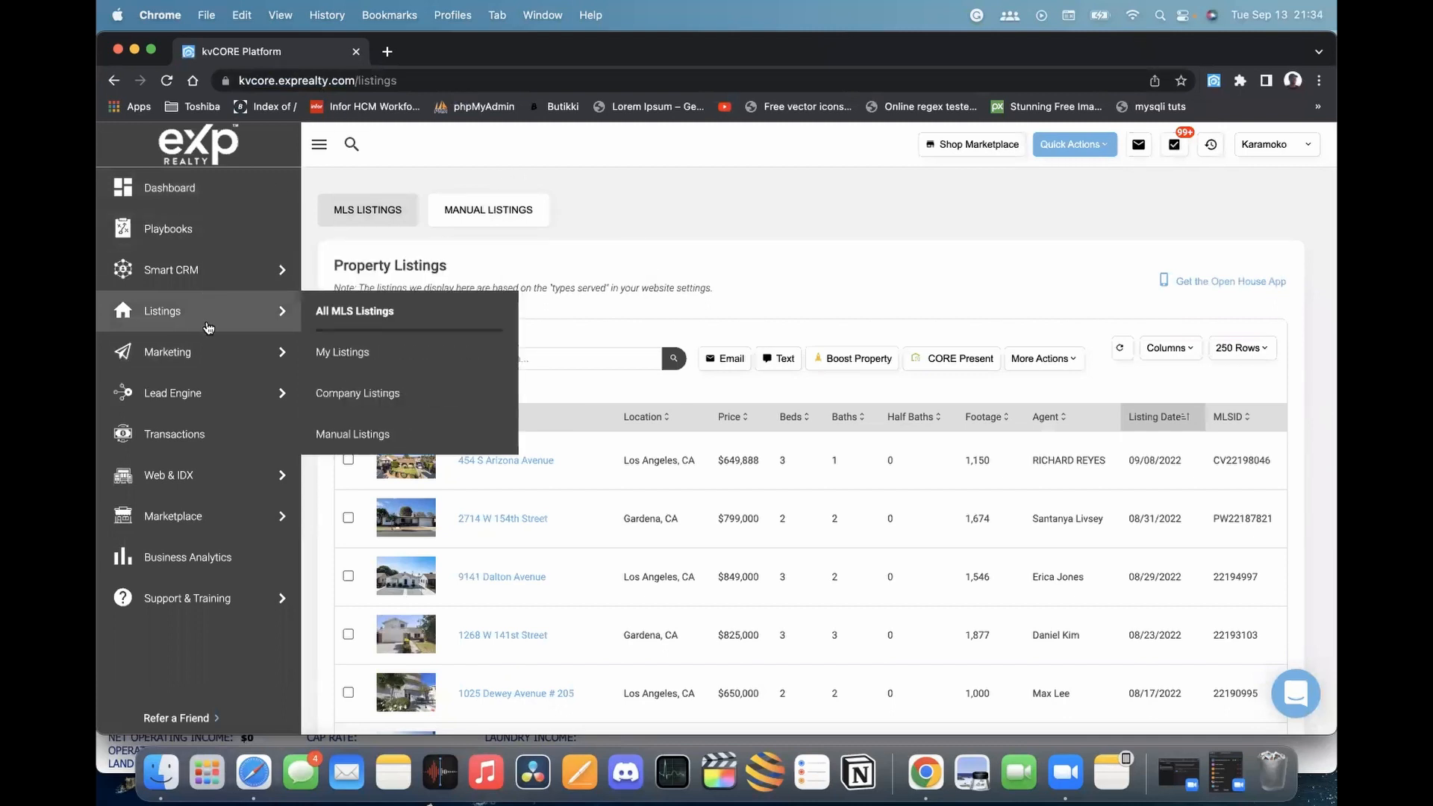
scroll(529, 239, down, 2)
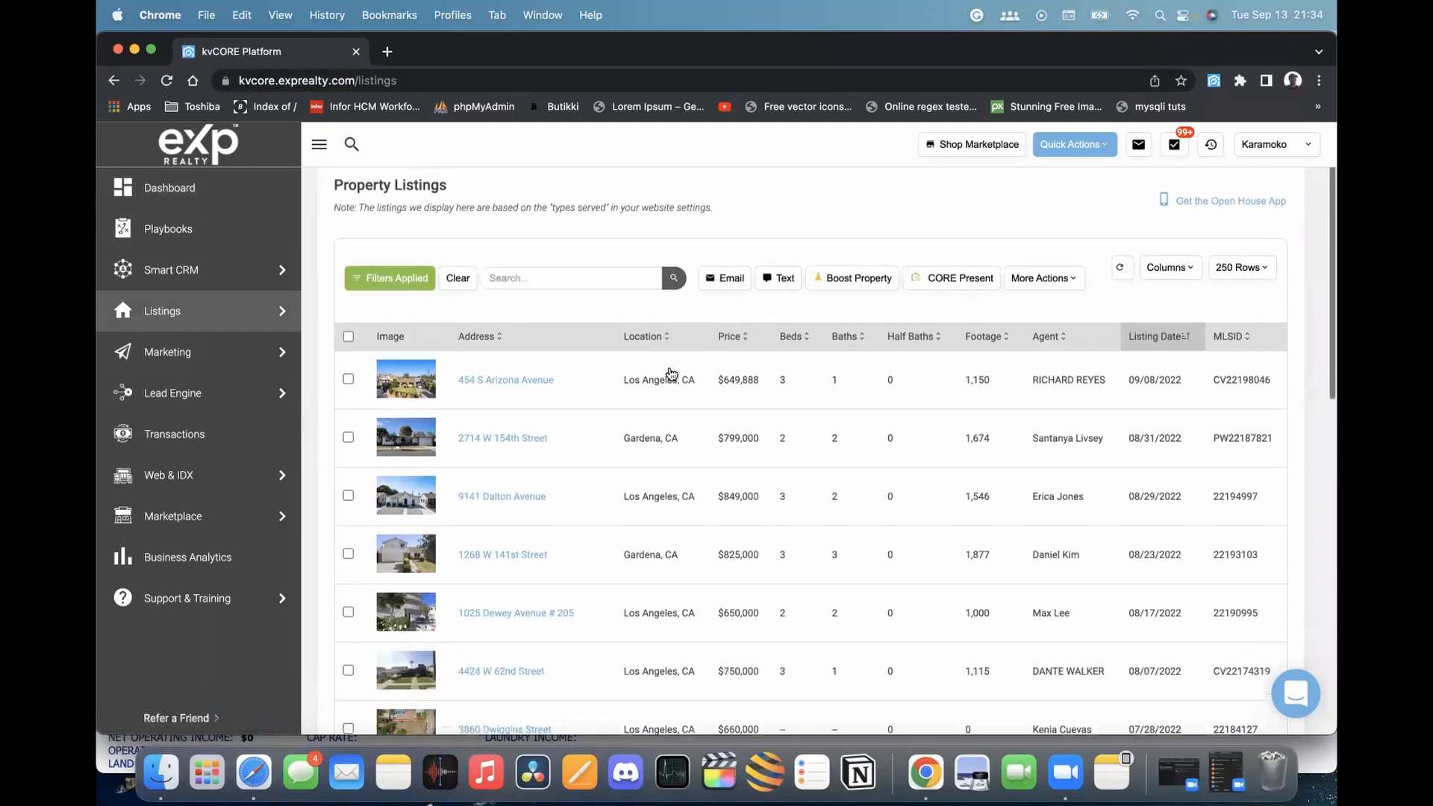
scroll(528, 239, up, 2)
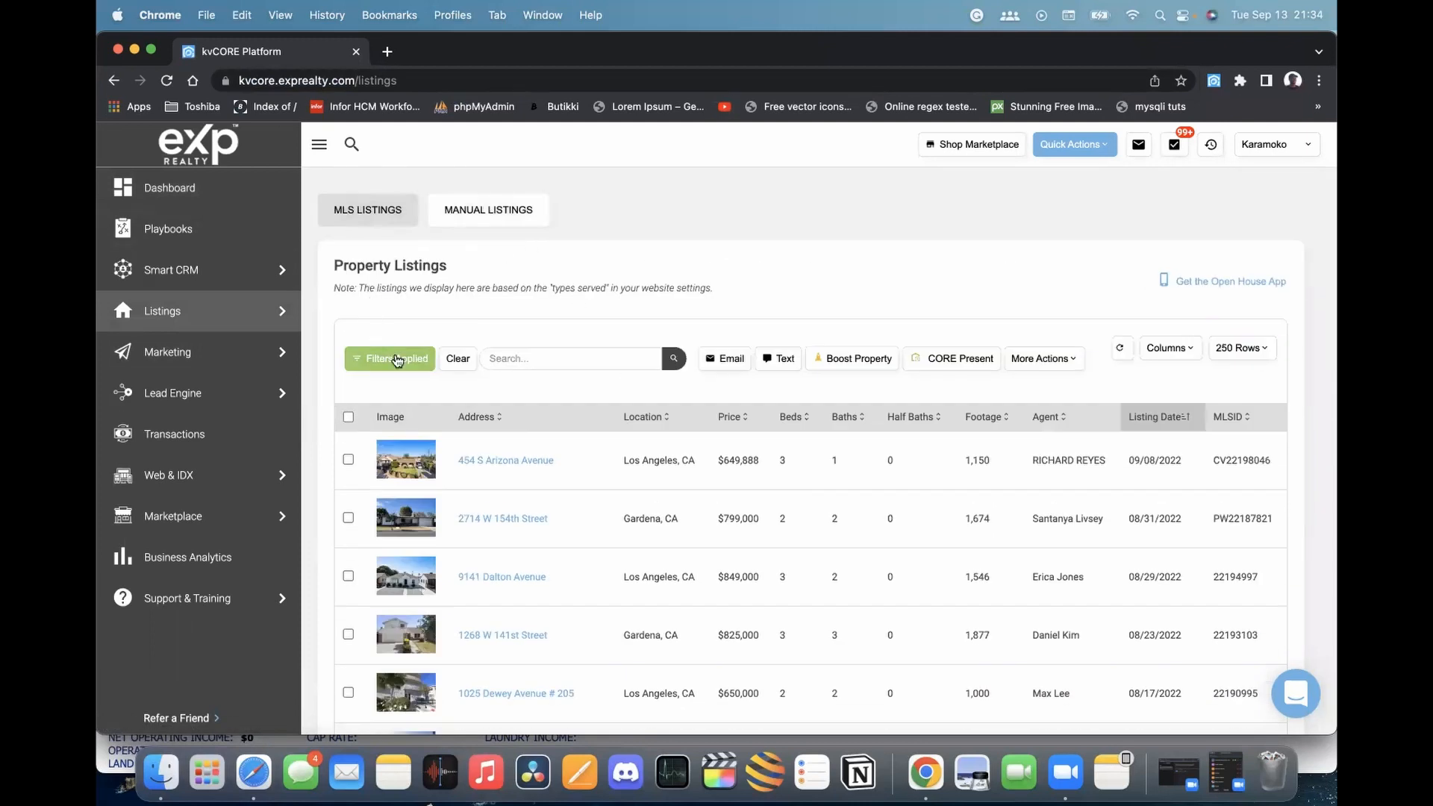
click(457, 359)
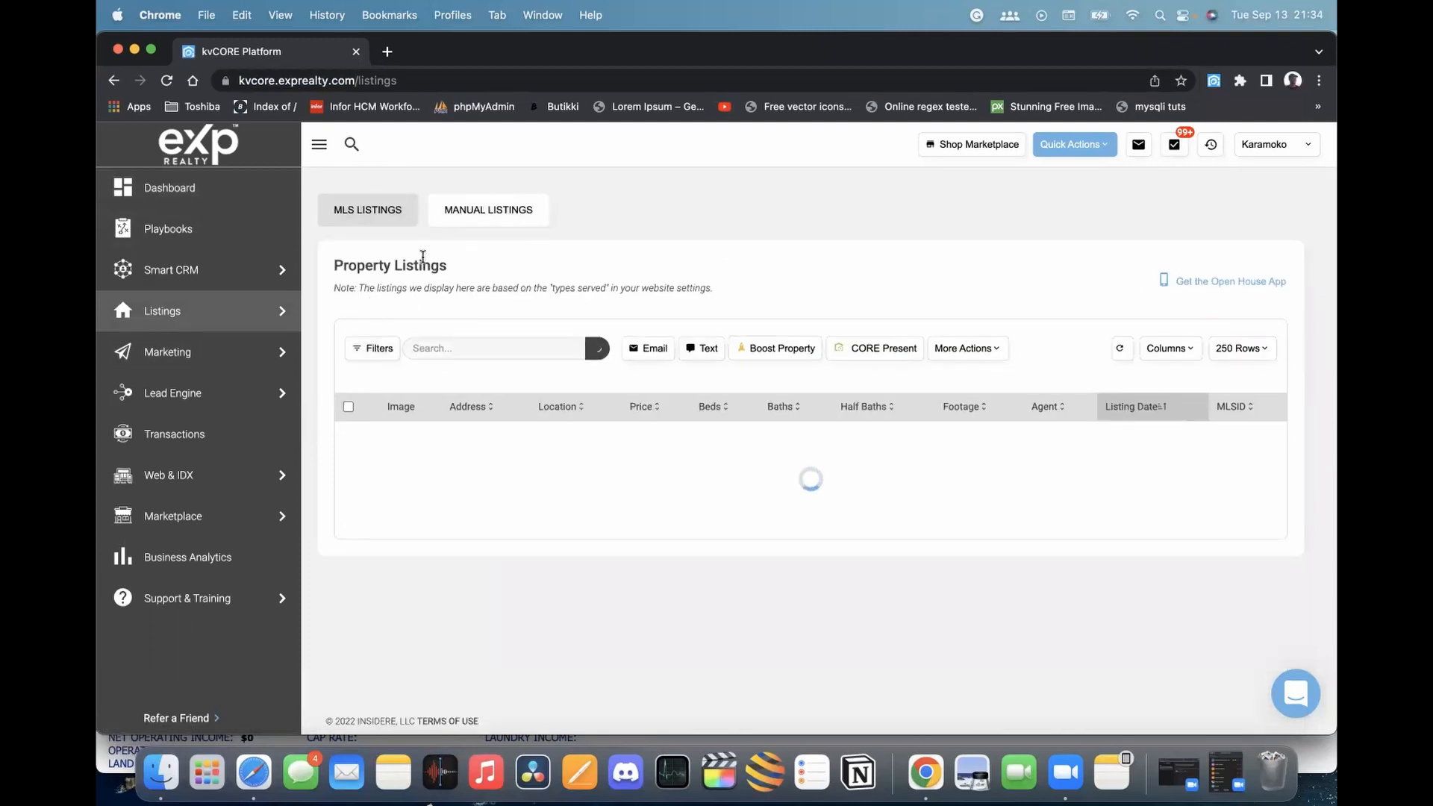
click(375, 347)
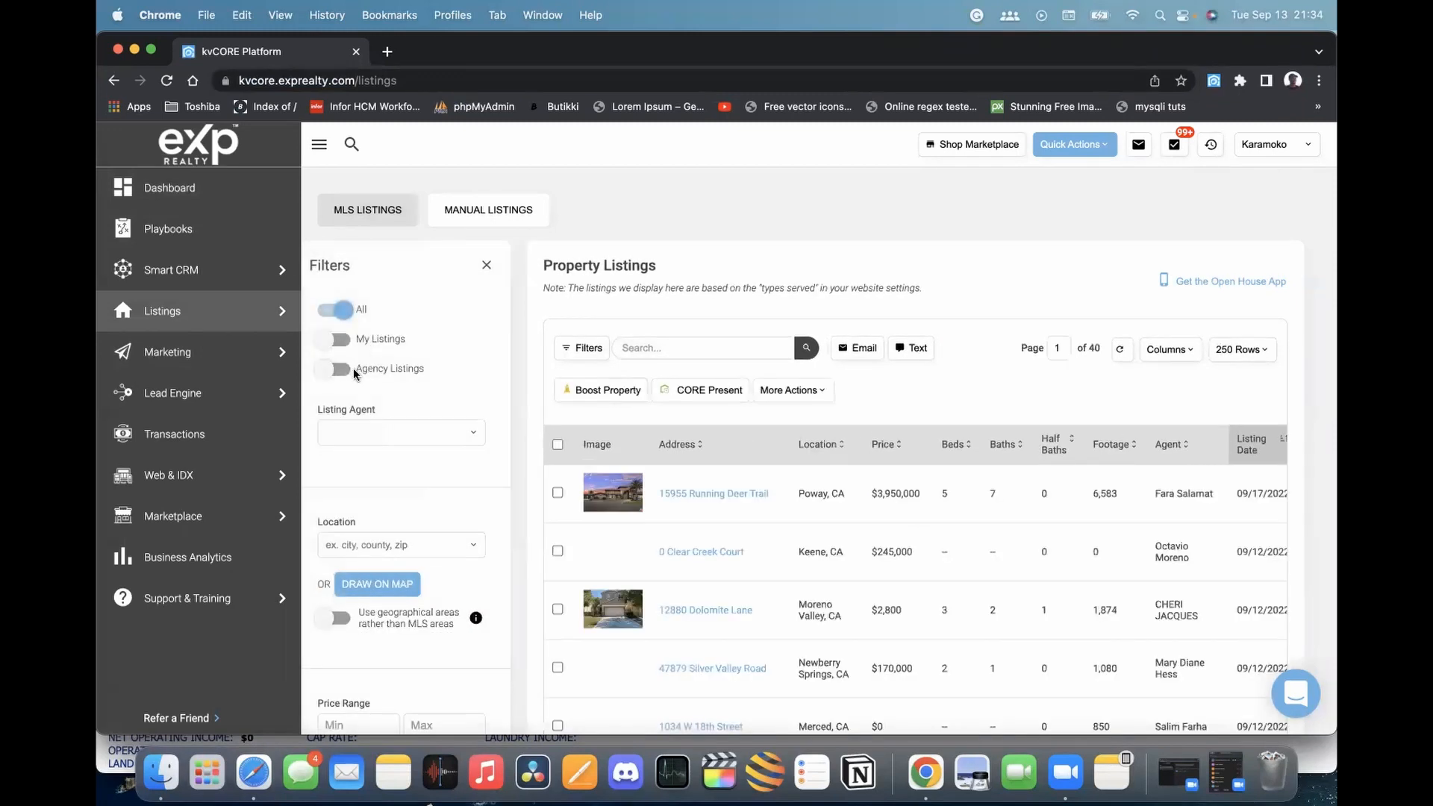
click(334, 371)
scroll(437, 359, down, 10)
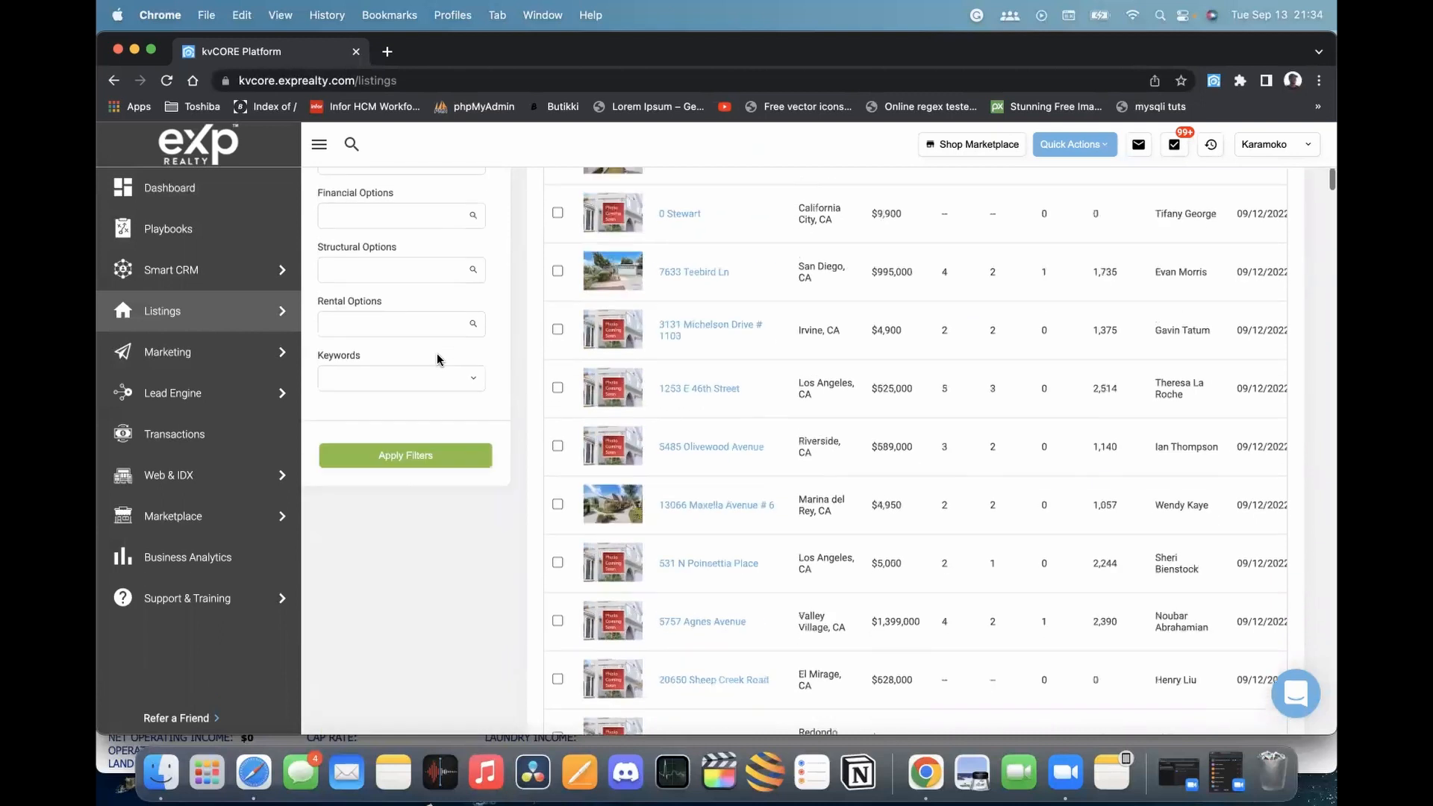
scroll(441, 362, up, 2)
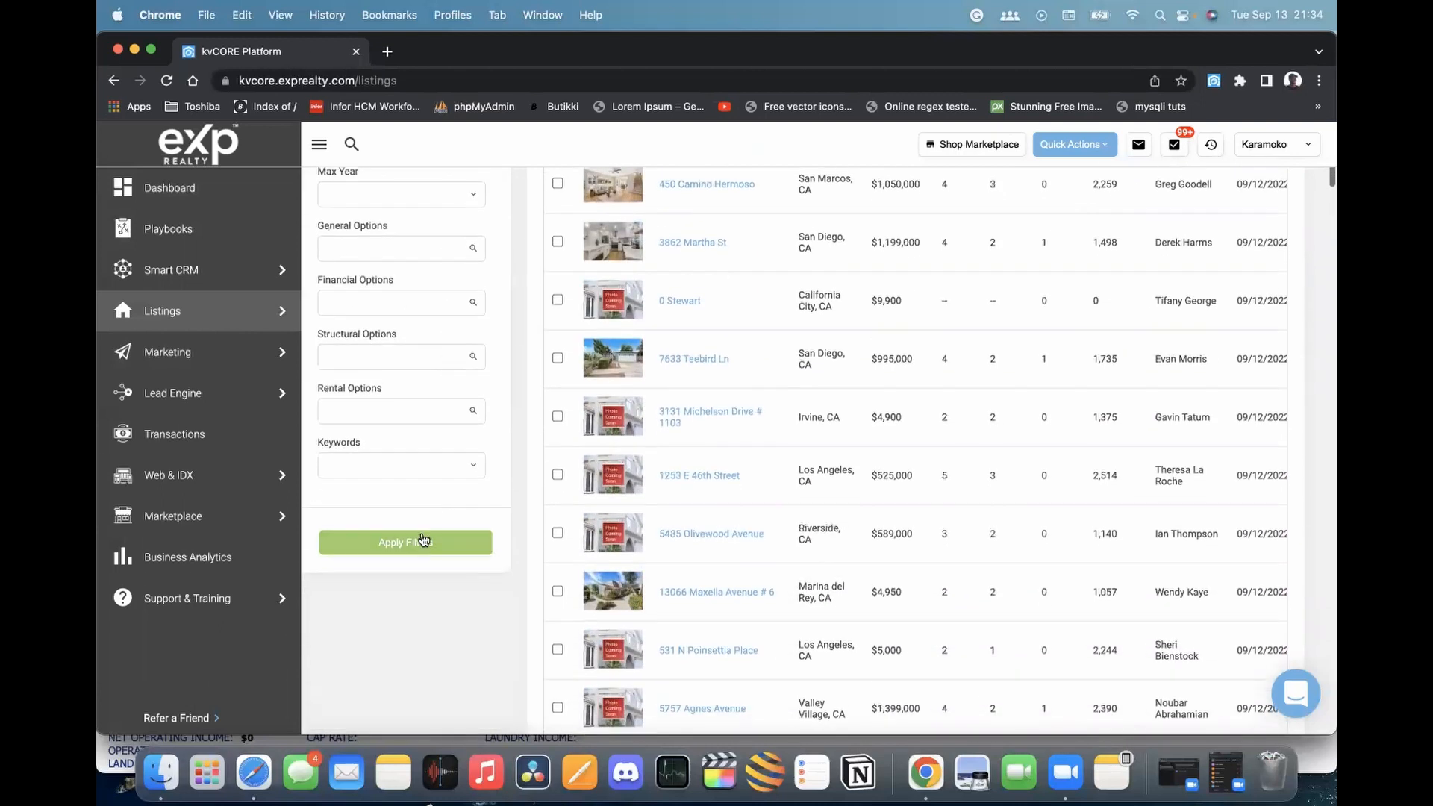
click(423, 542)
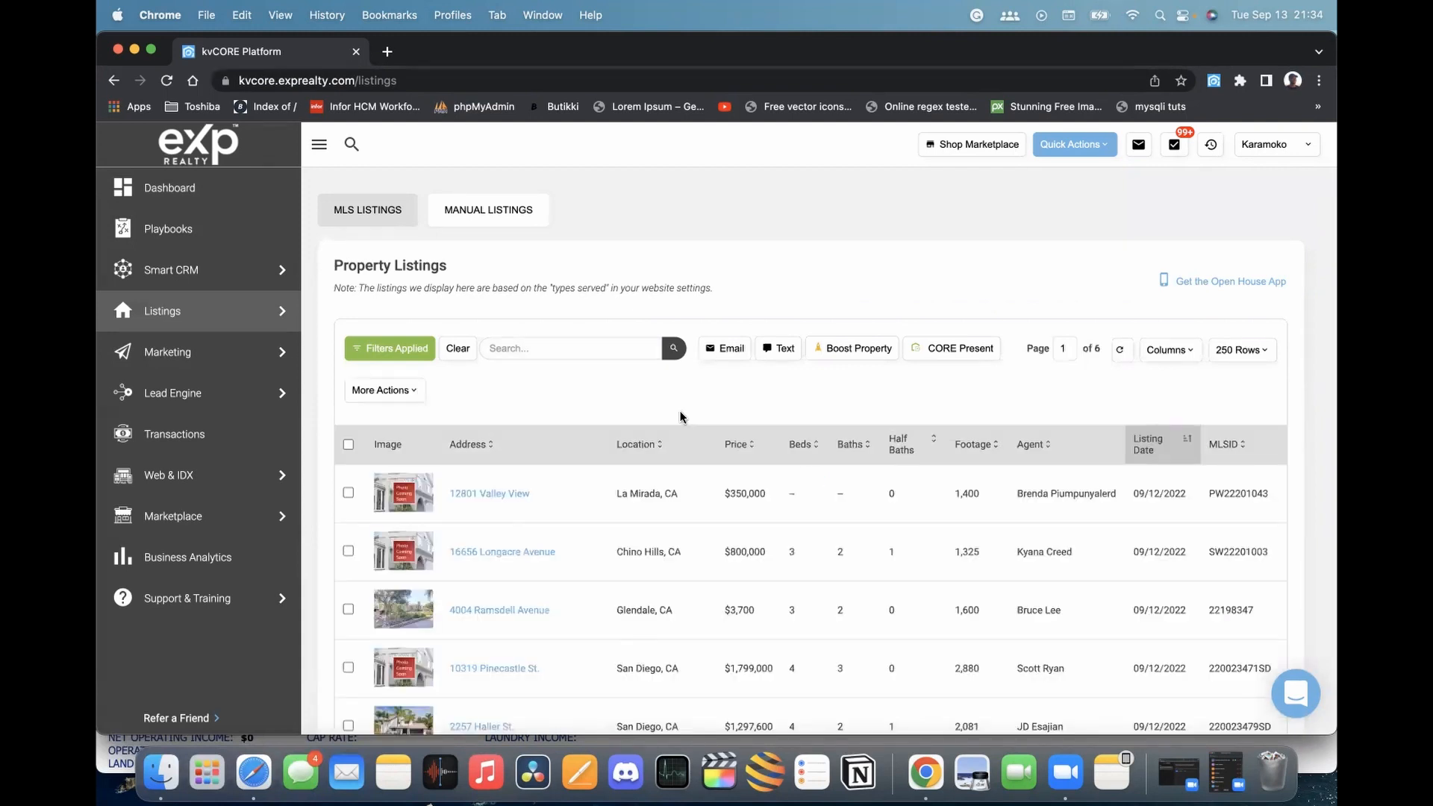
scroll(777, 522, down, 5)
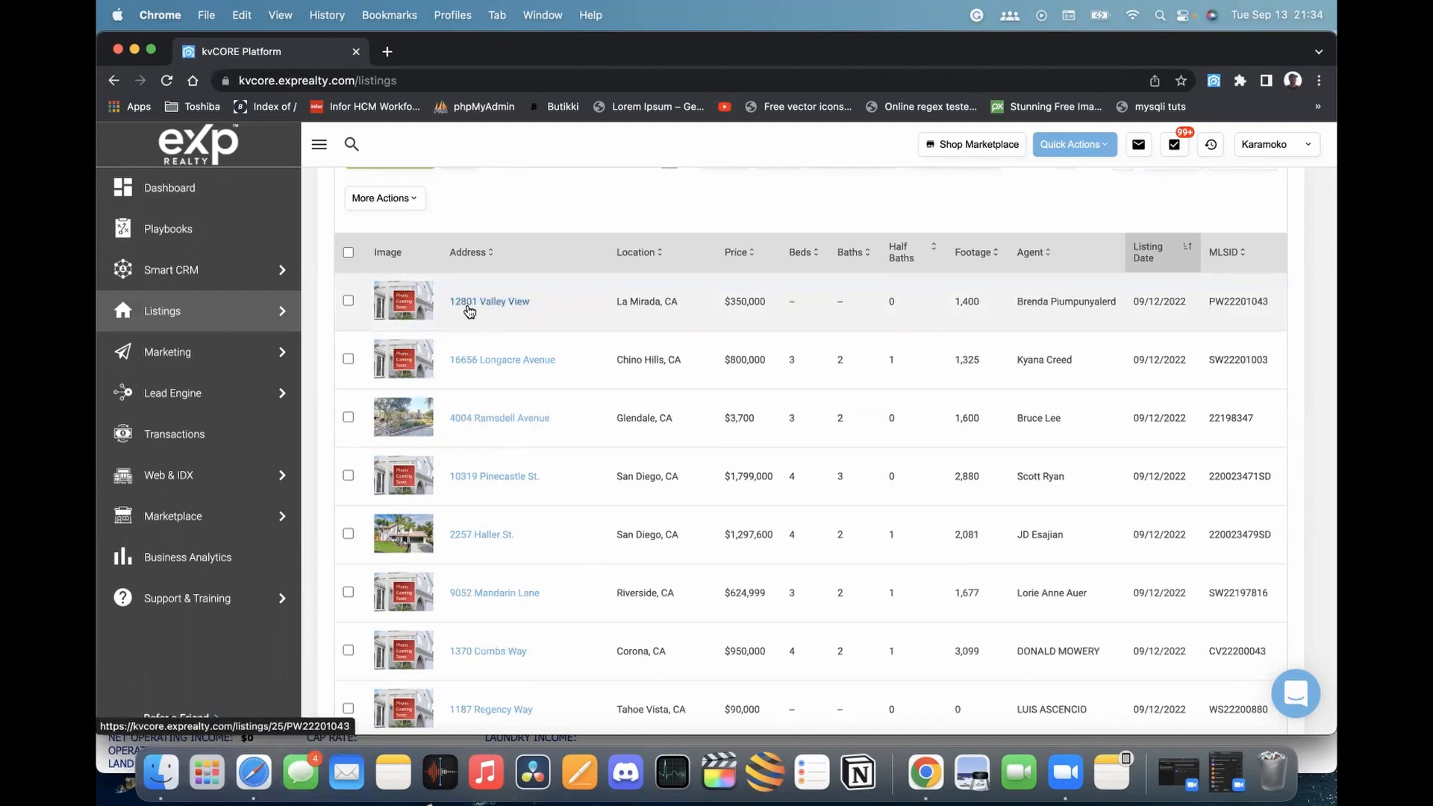
click(474, 306)
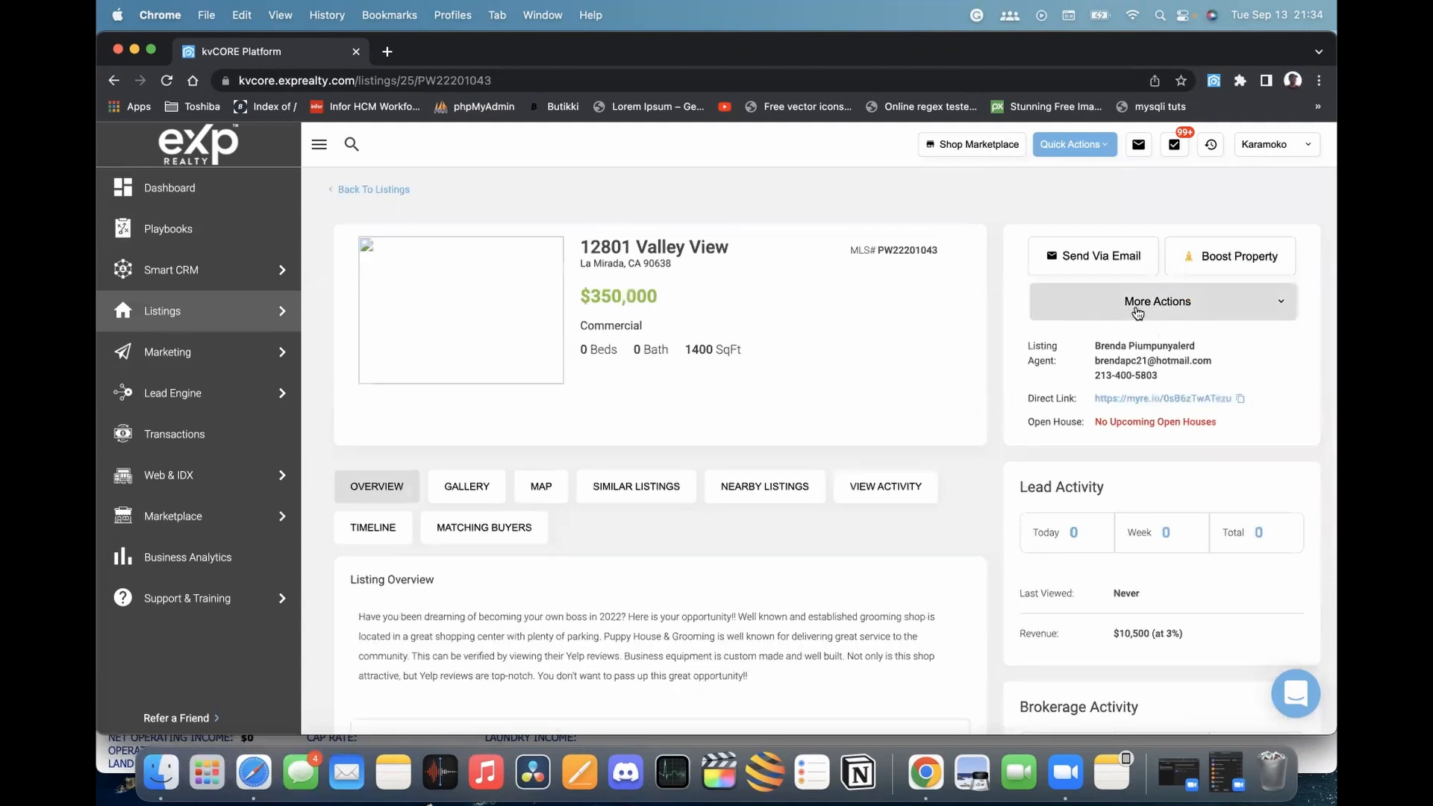
key(super+r)
click(1188, 308)
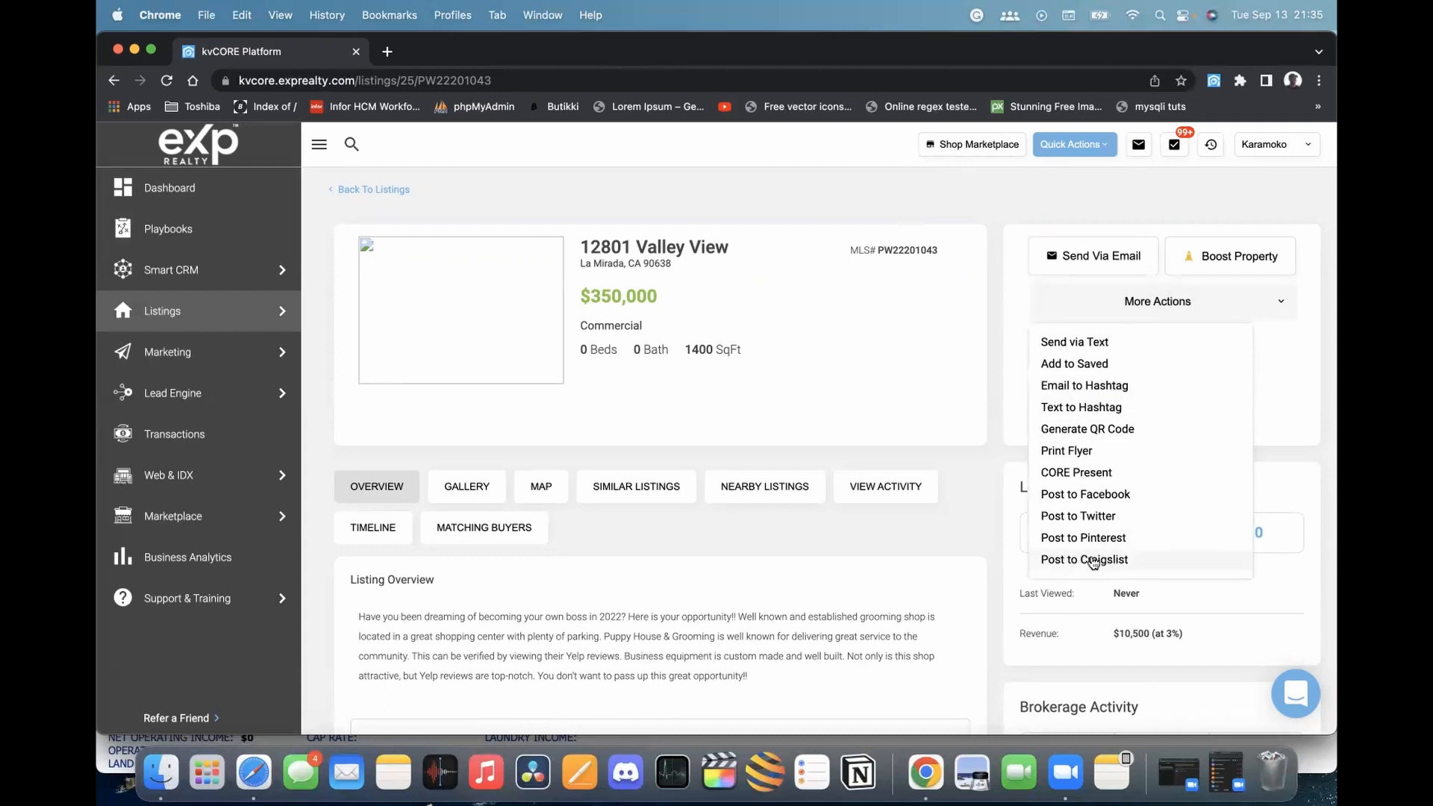
click(1093, 561)
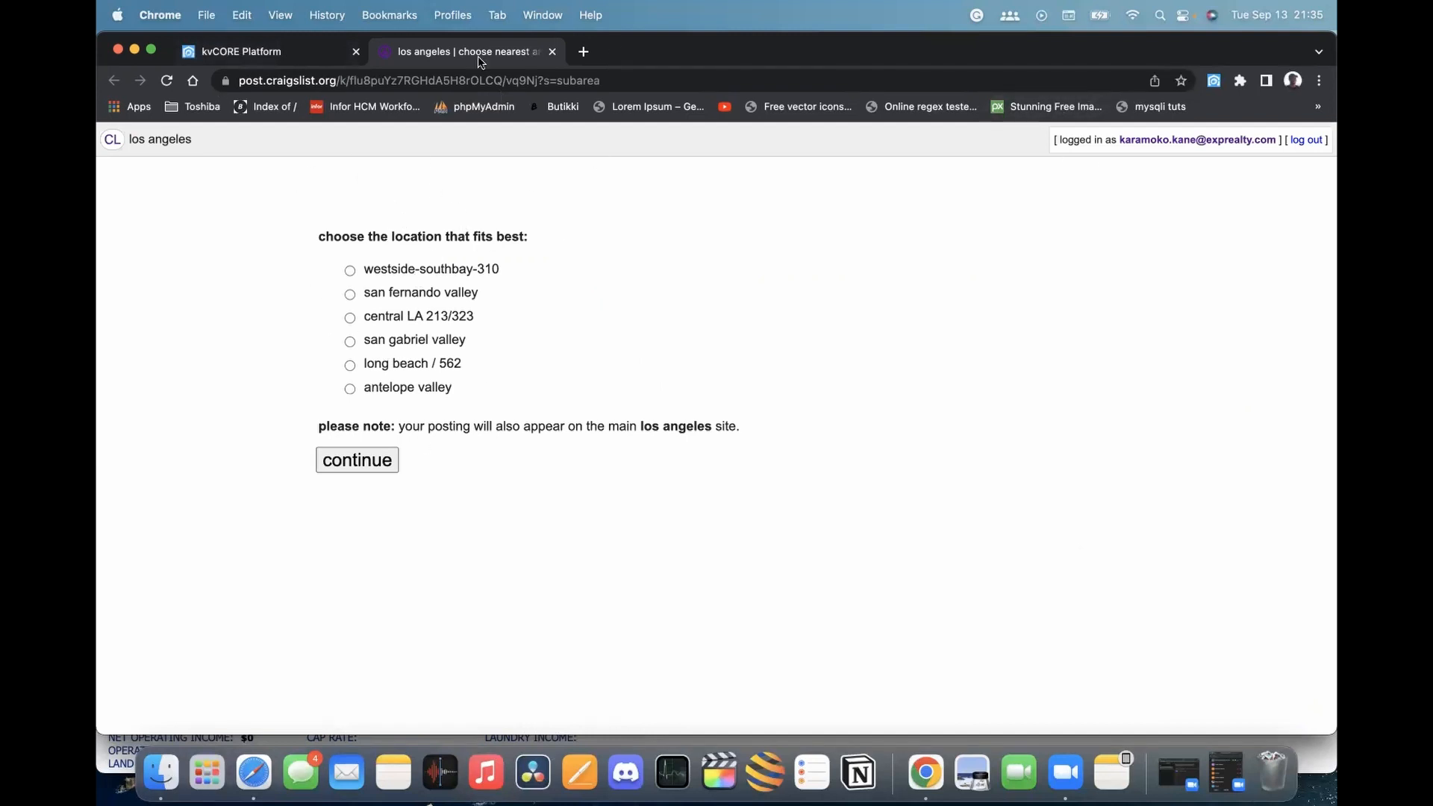
click(284, 51)
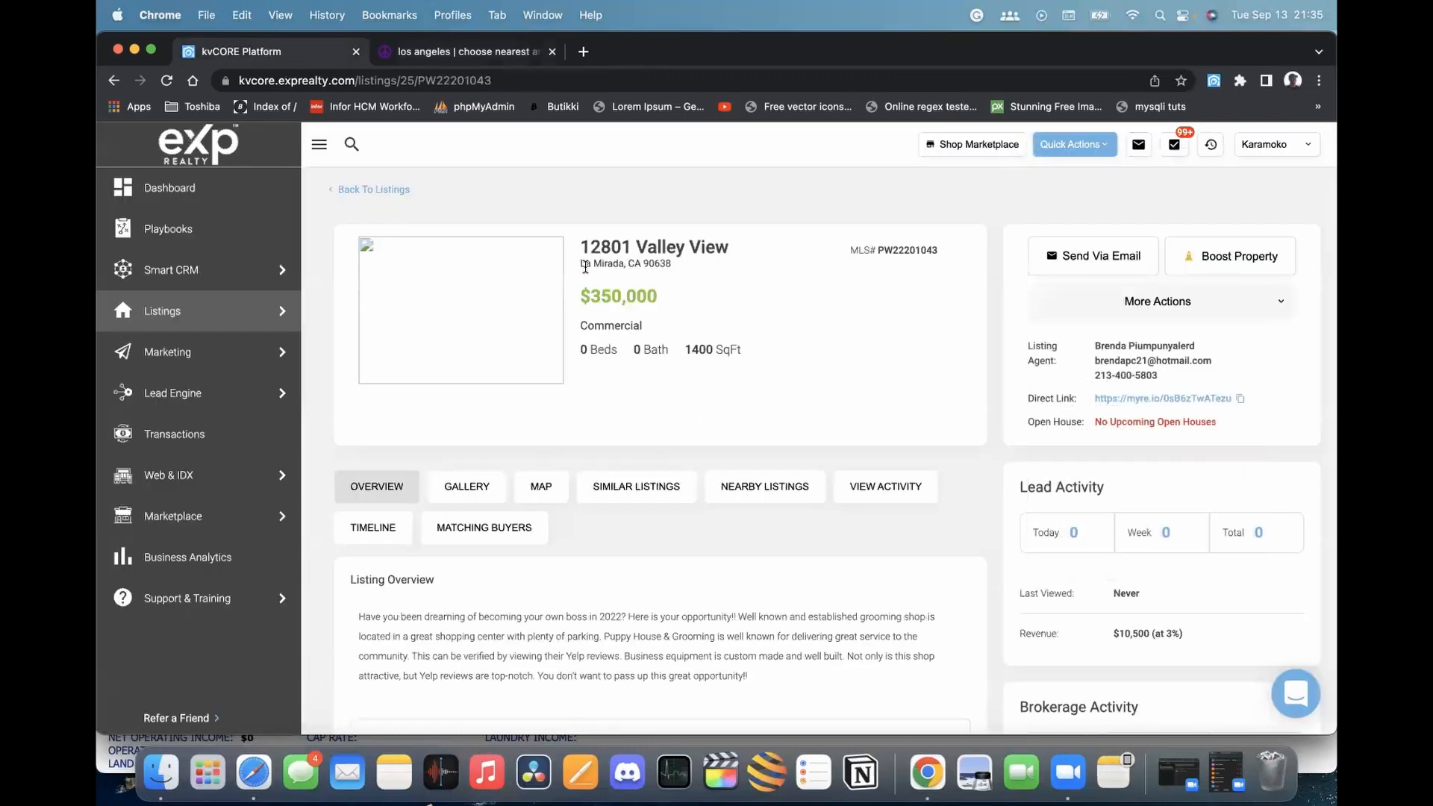
click(469, 48)
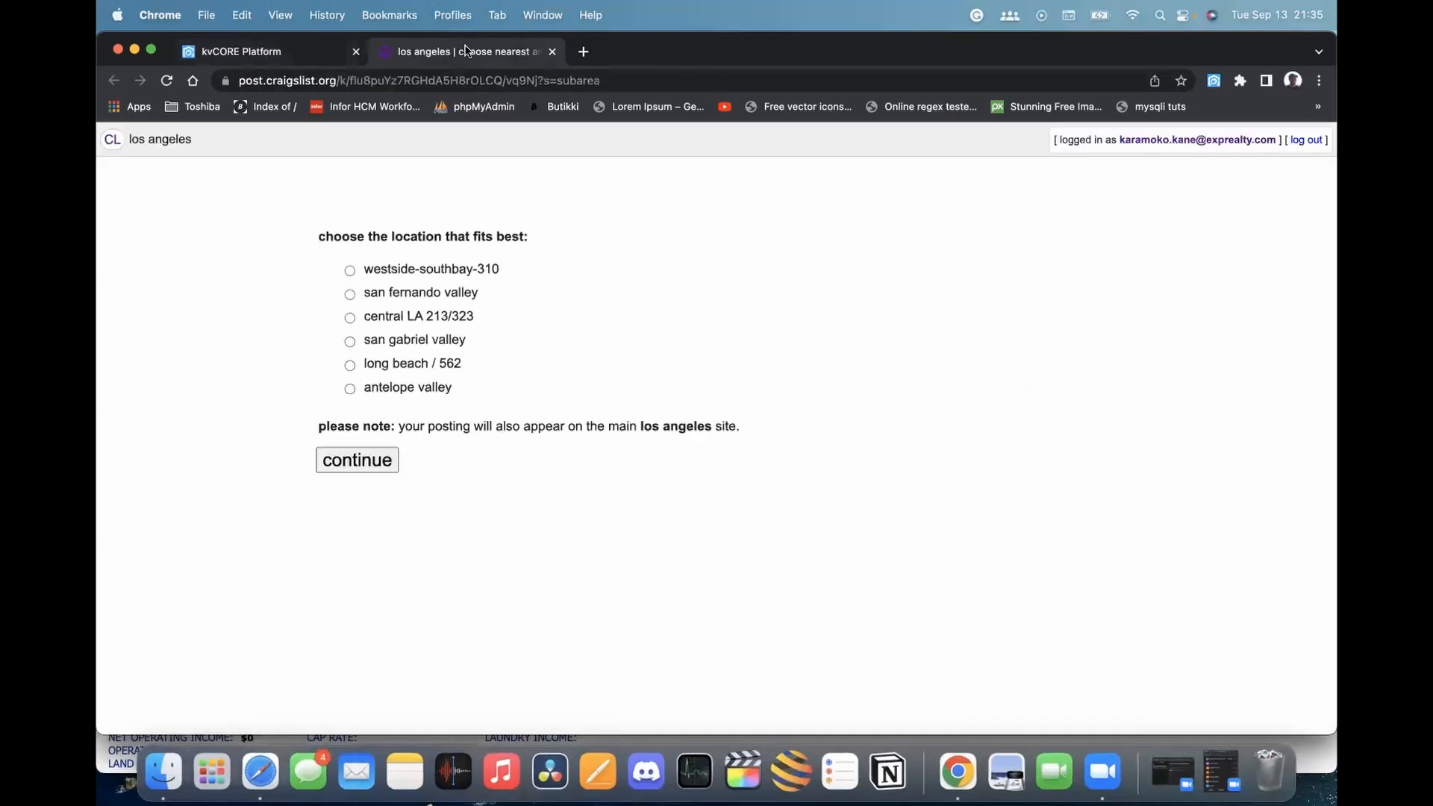
click(349, 318)
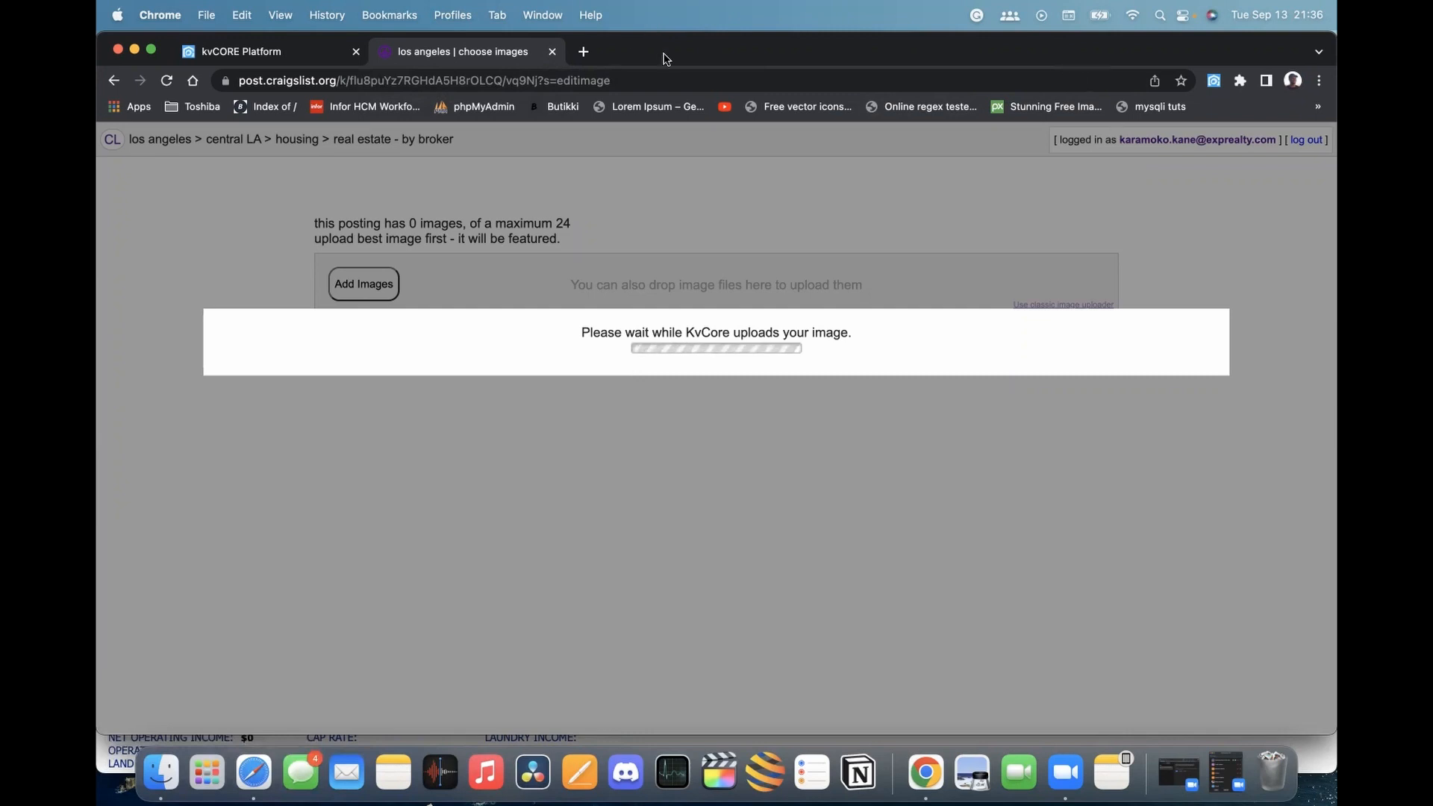
click(553, 52)
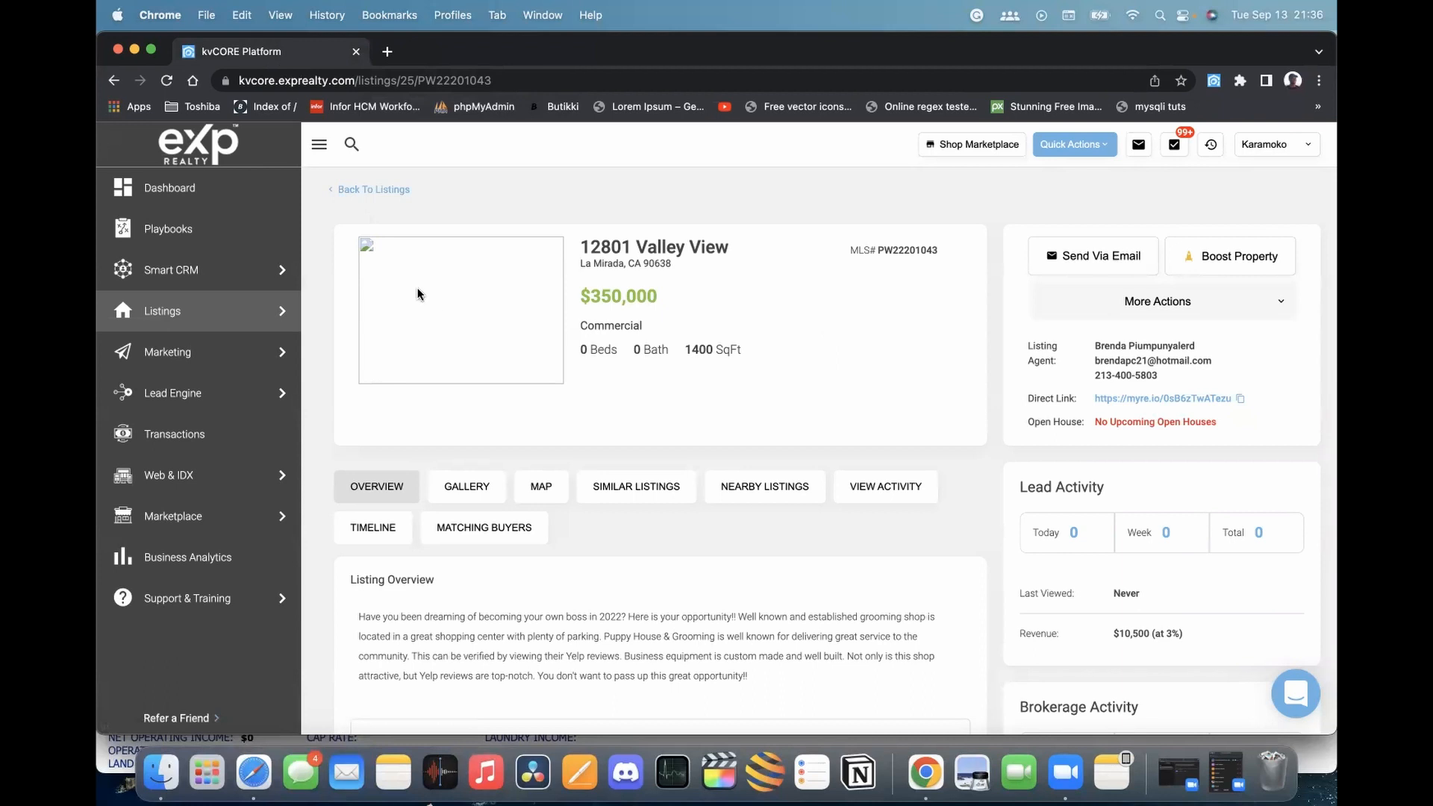
click(379, 193)
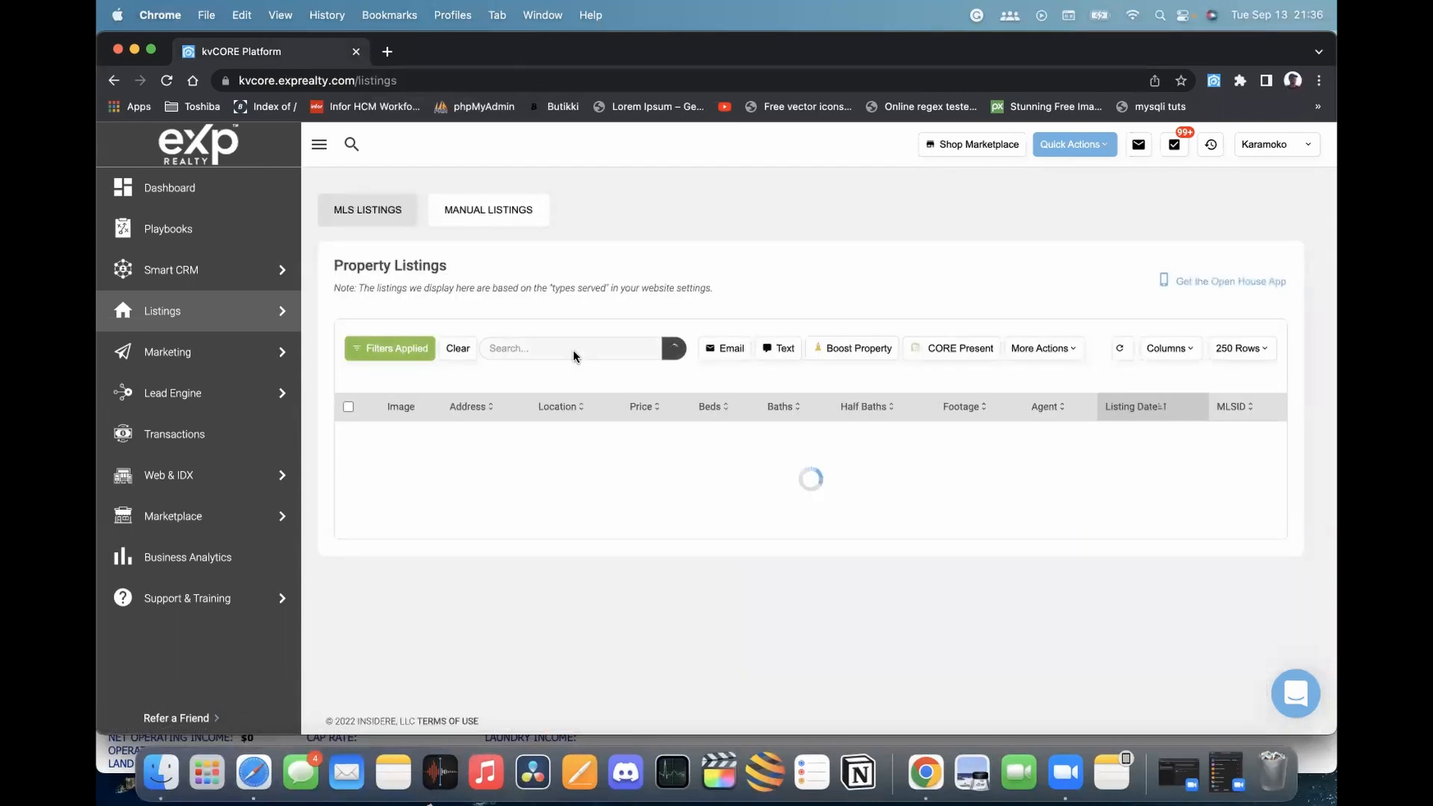
scroll(679, 405, down, 5)
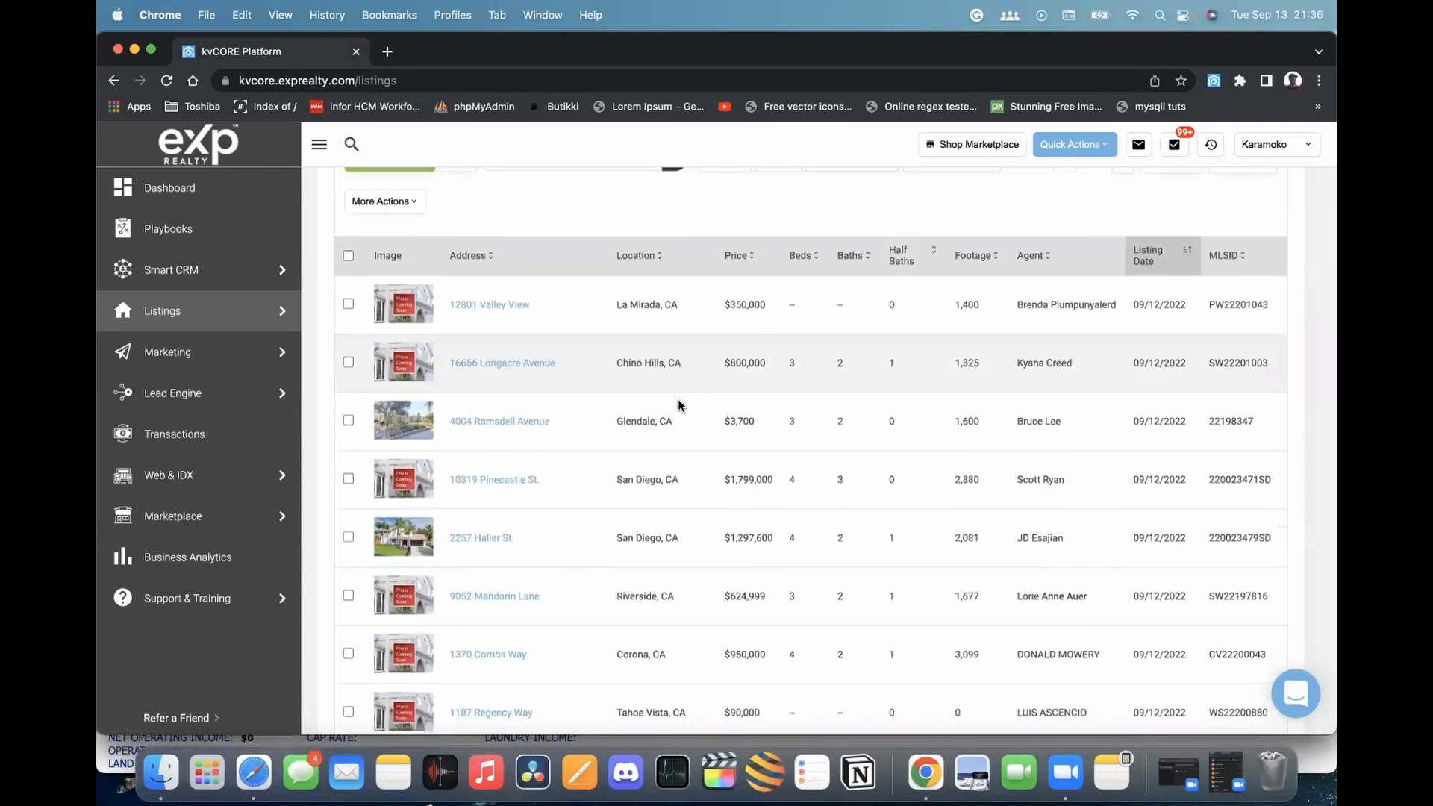
click(469, 537)
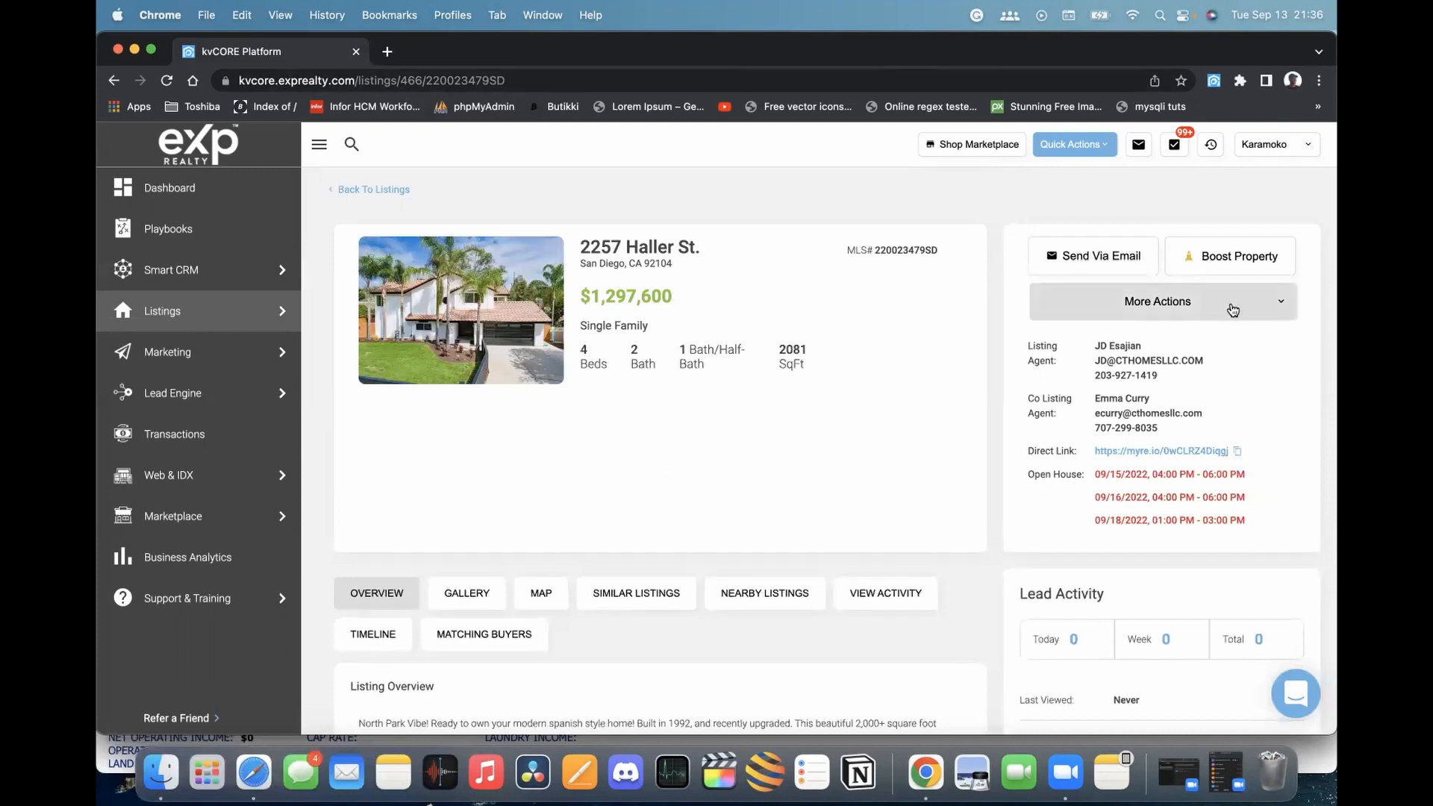
click(1249, 308)
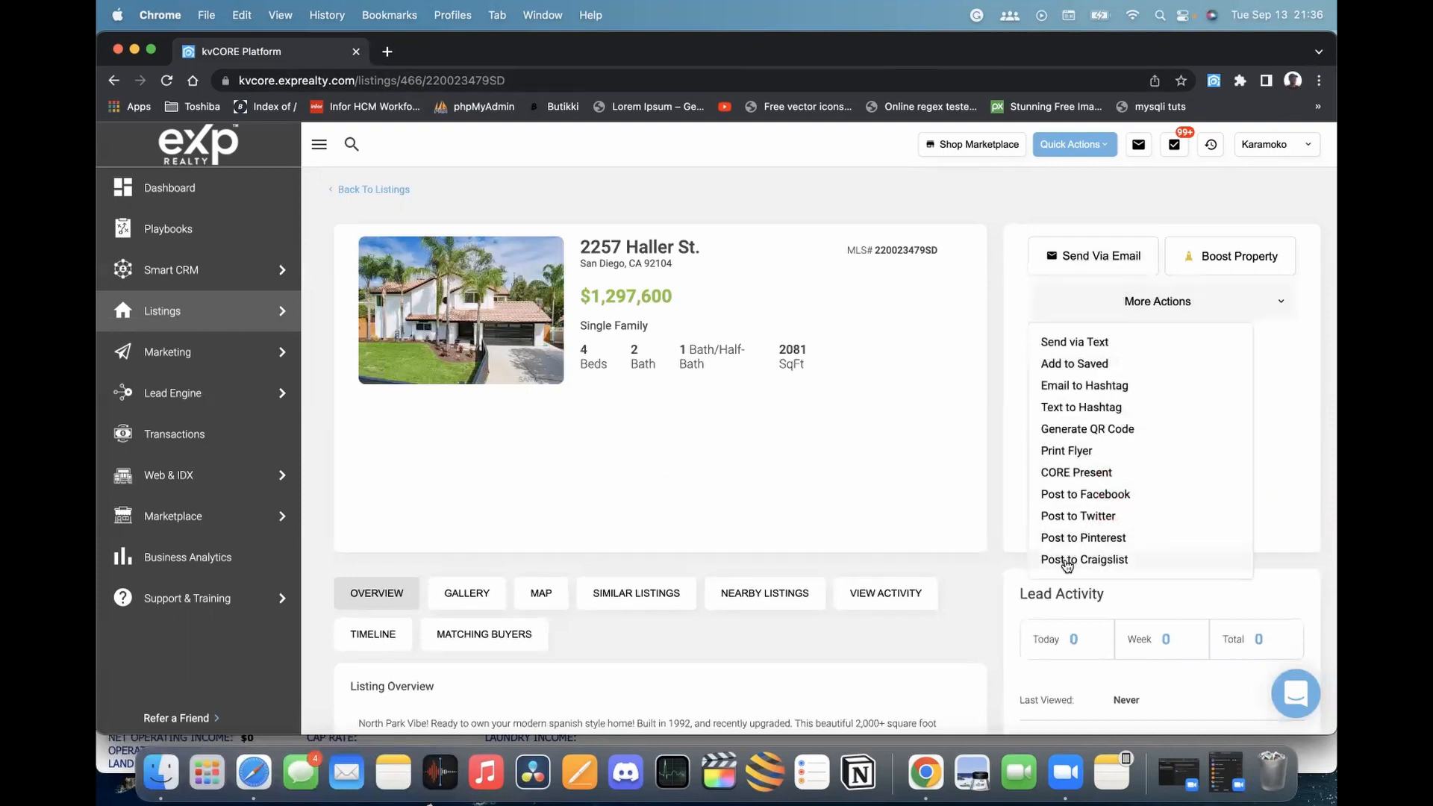
click(1077, 565)
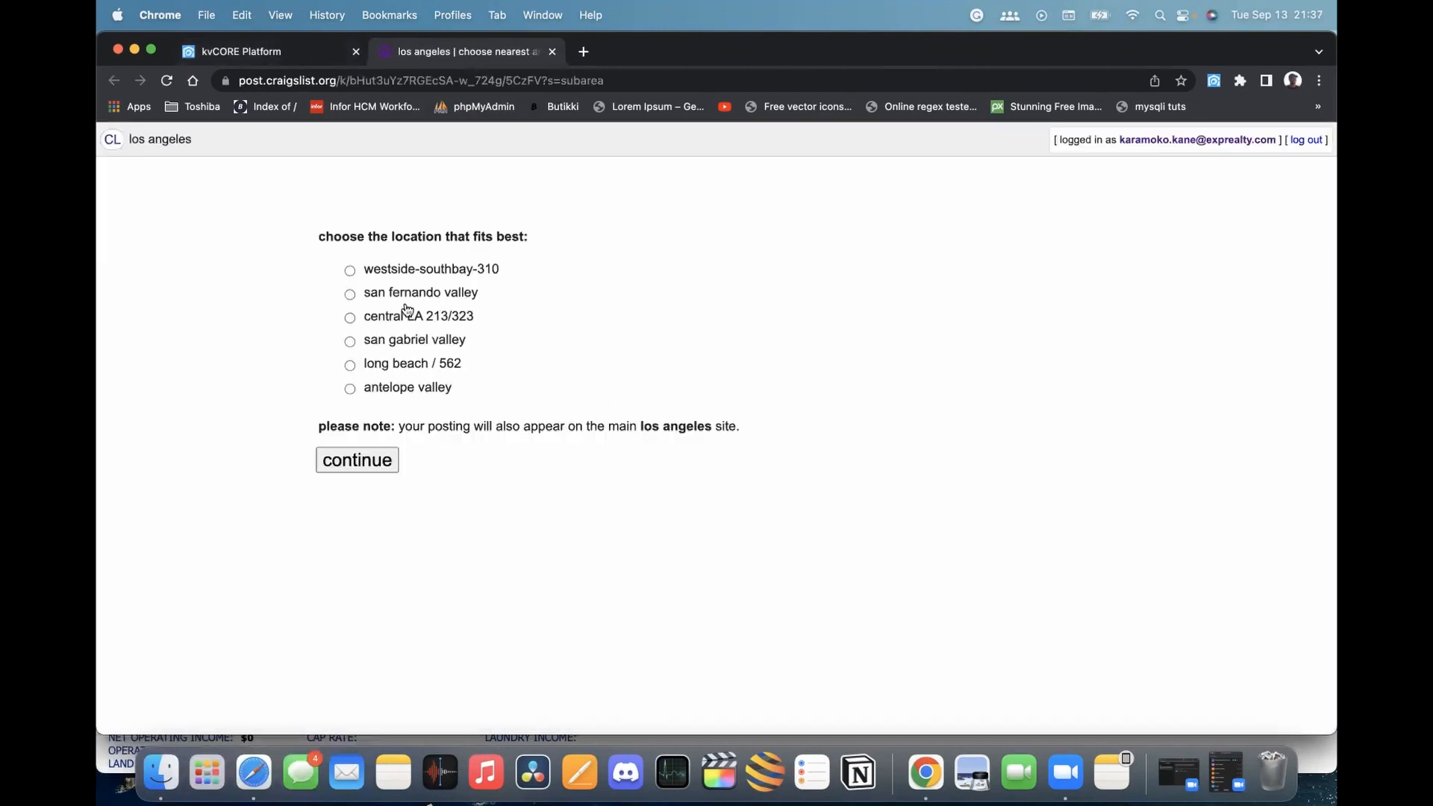
Choose central LA for the Haller St. ad and review the auto-filled draft text
click(350, 318)
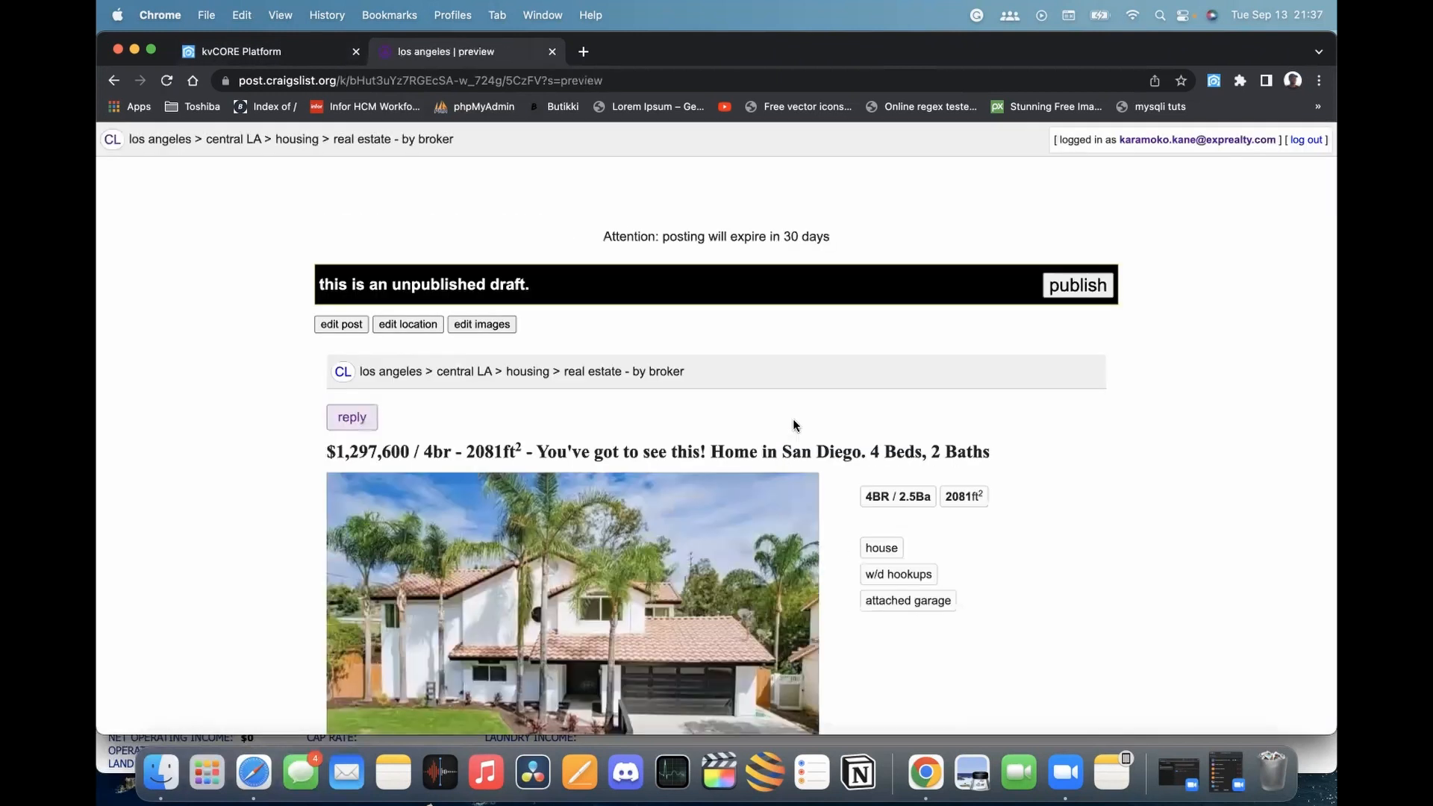
scroll(794, 425, down, 4)
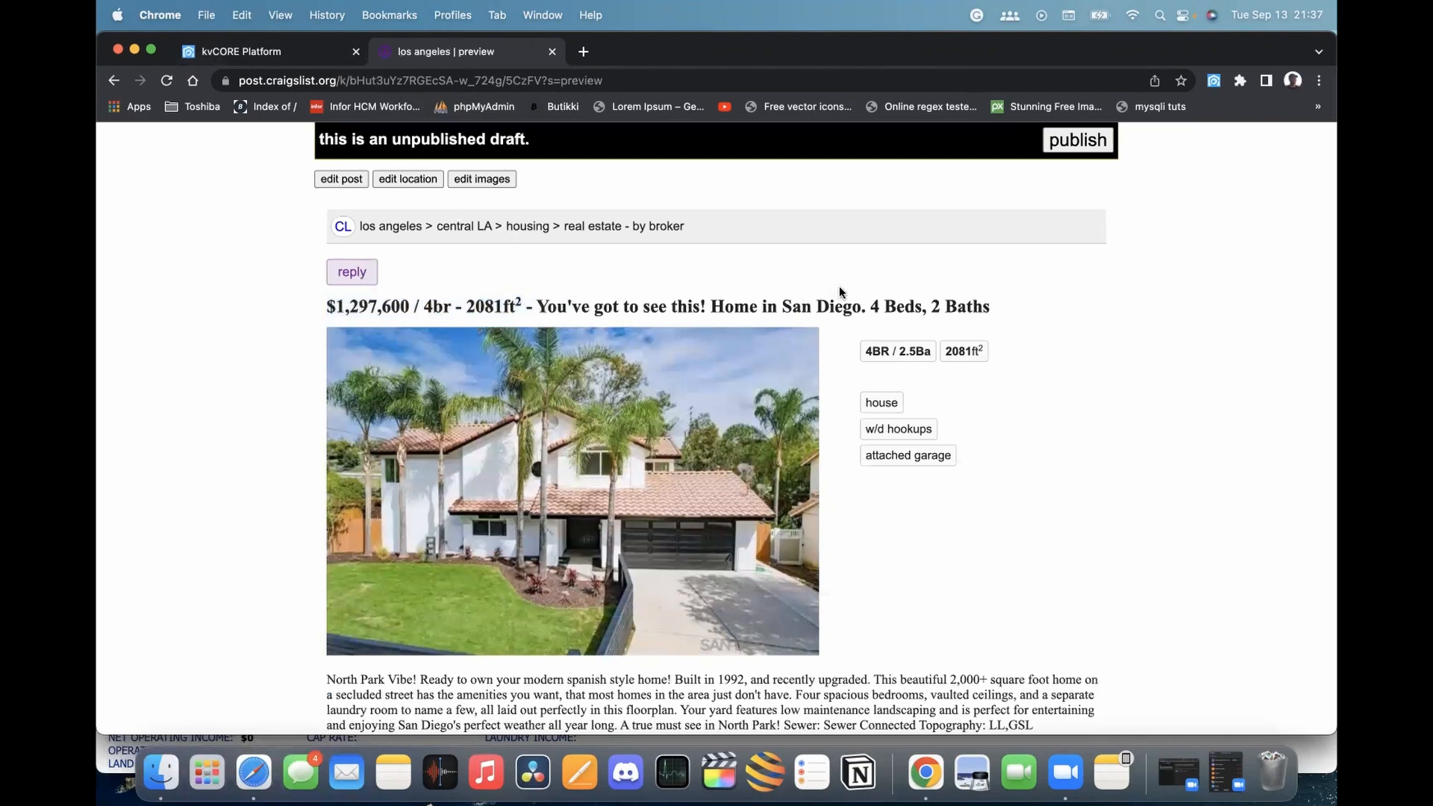
scroll(841, 292, down, 3)
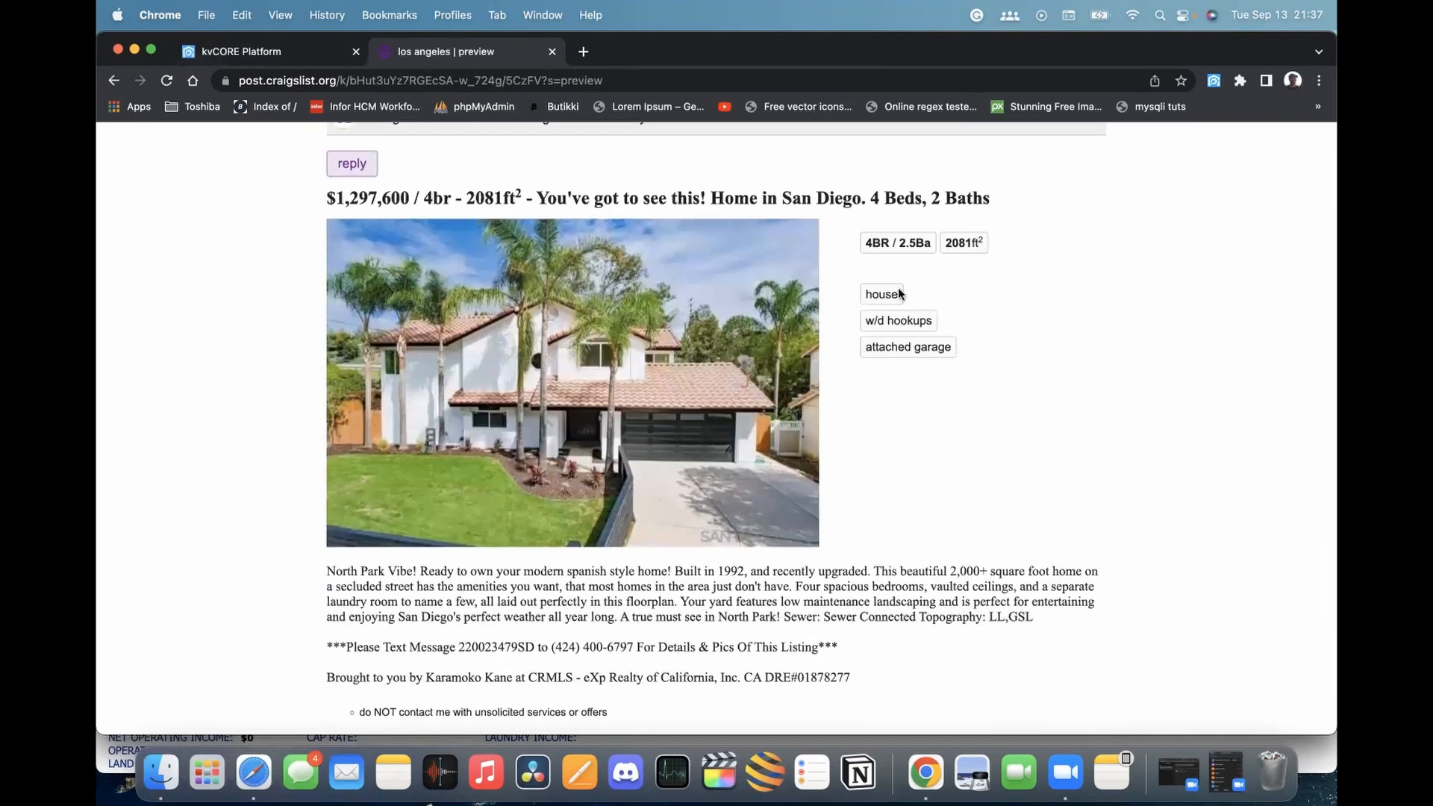
scroll(900, 292, down, 6)
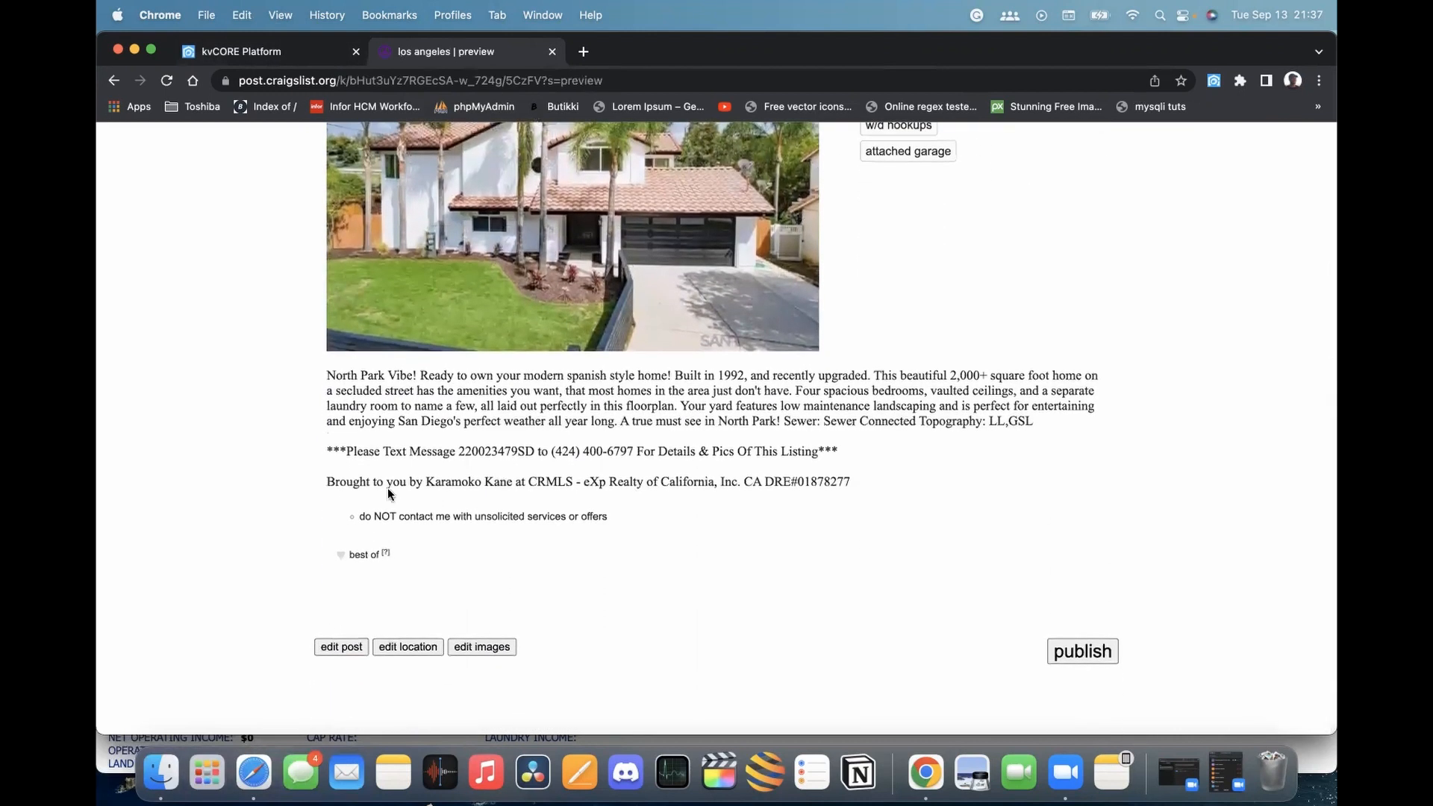
drag(326, 484, 503, 499)
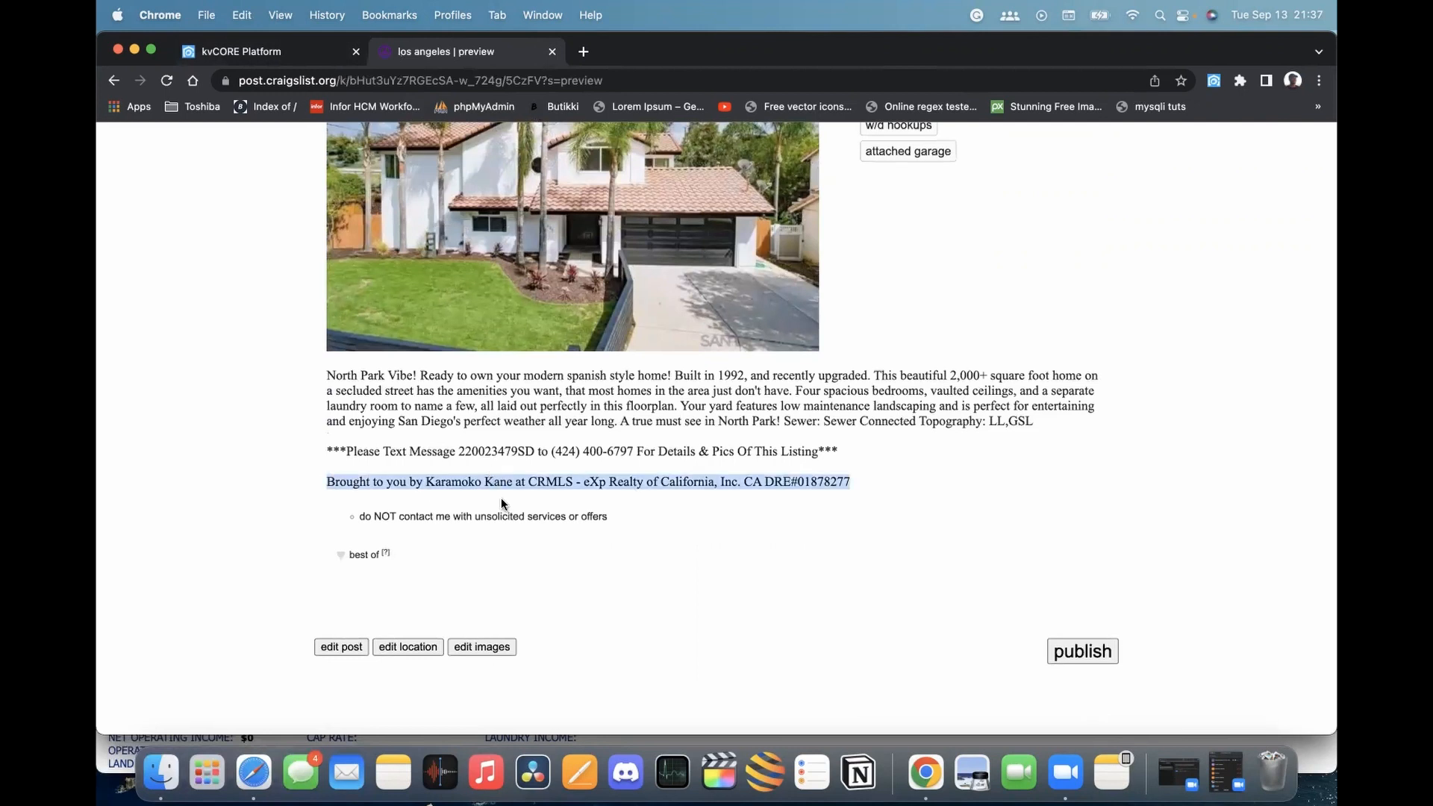
scroll(538, 492, up, 1)
click(820, 488)
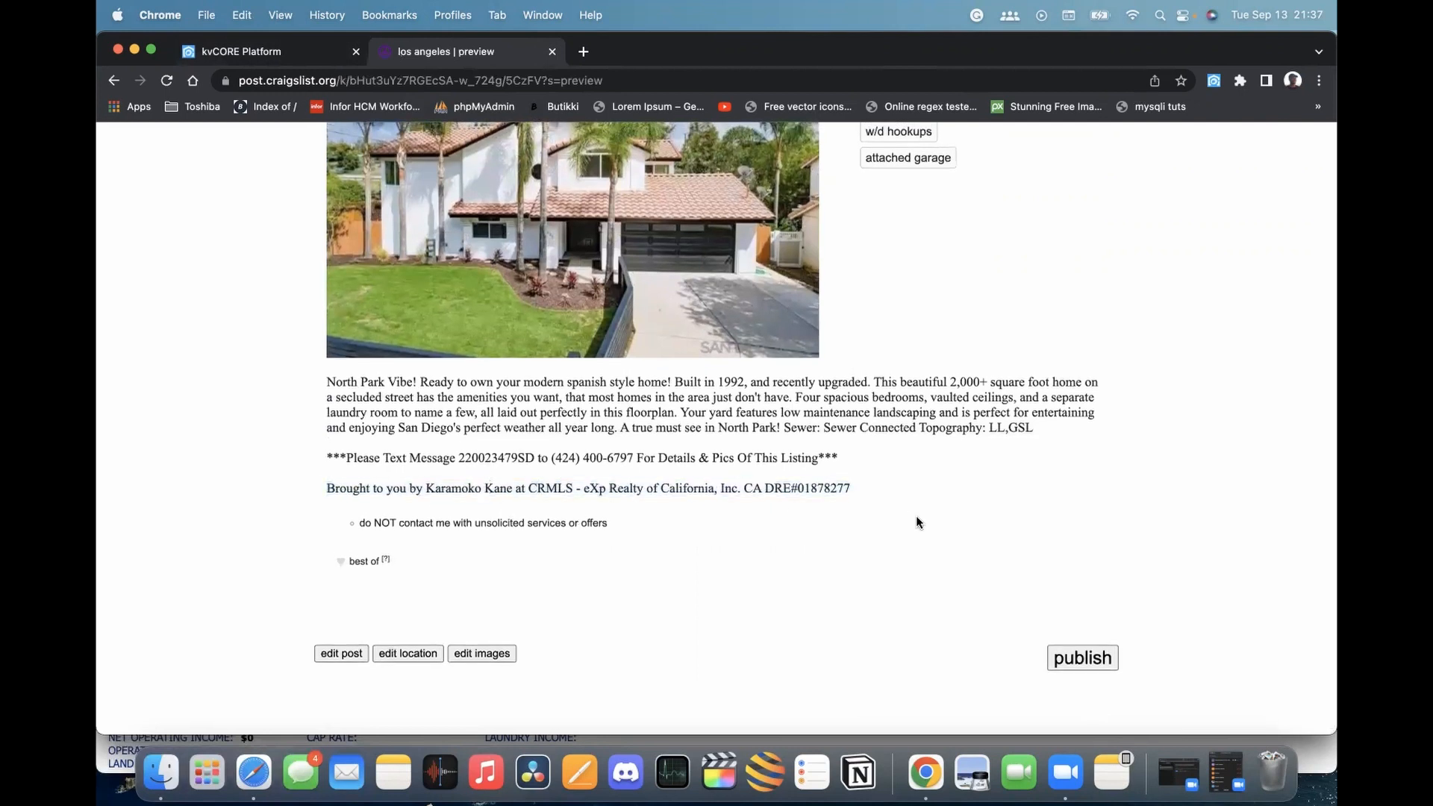
scroll(509, 508, down, 1)
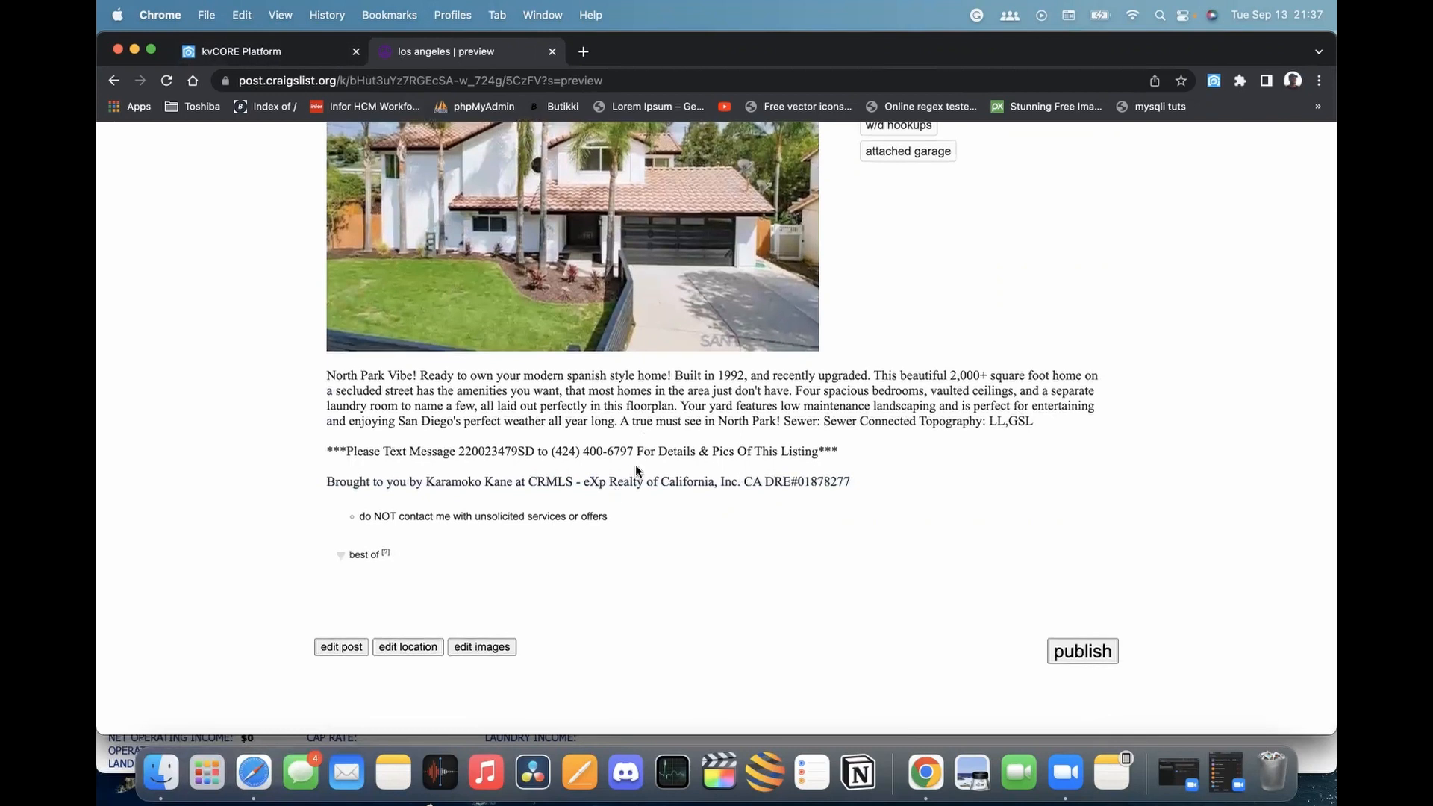
drag(556, 454, 327, 448)
scroll(631, 454, up, 1)
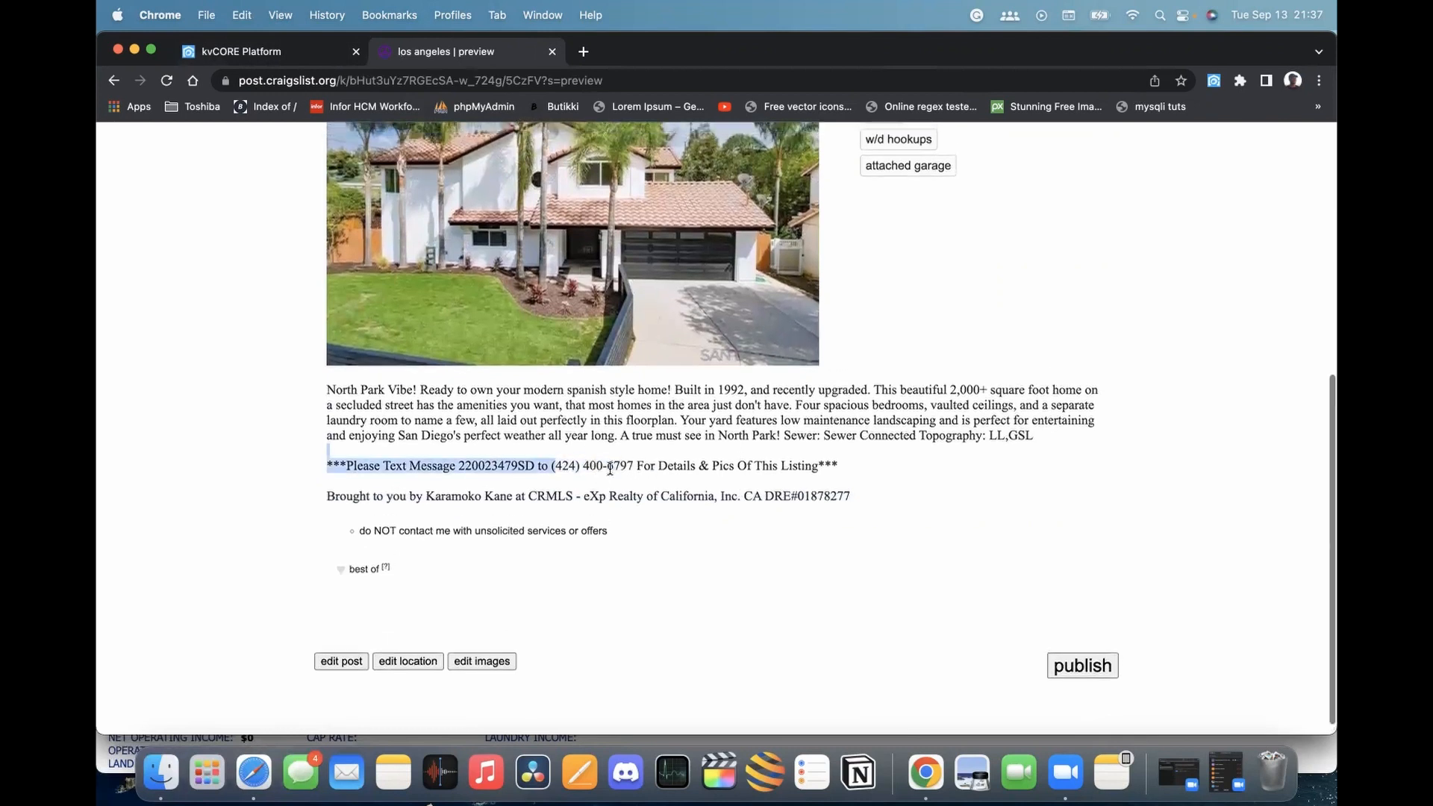
Publish the Craigslist ad and view its manage-posting page
click(1083, 668)
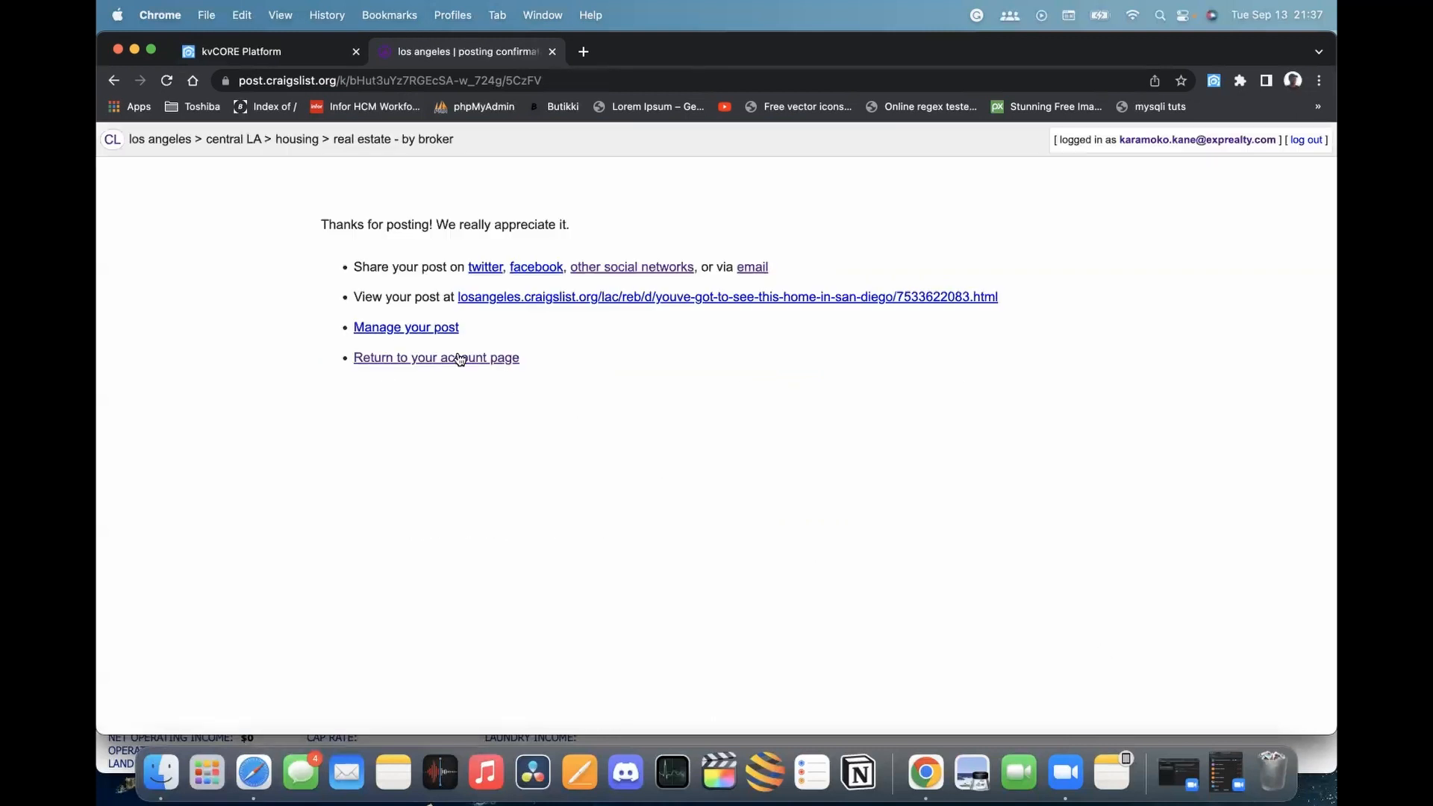
click(440, 329)
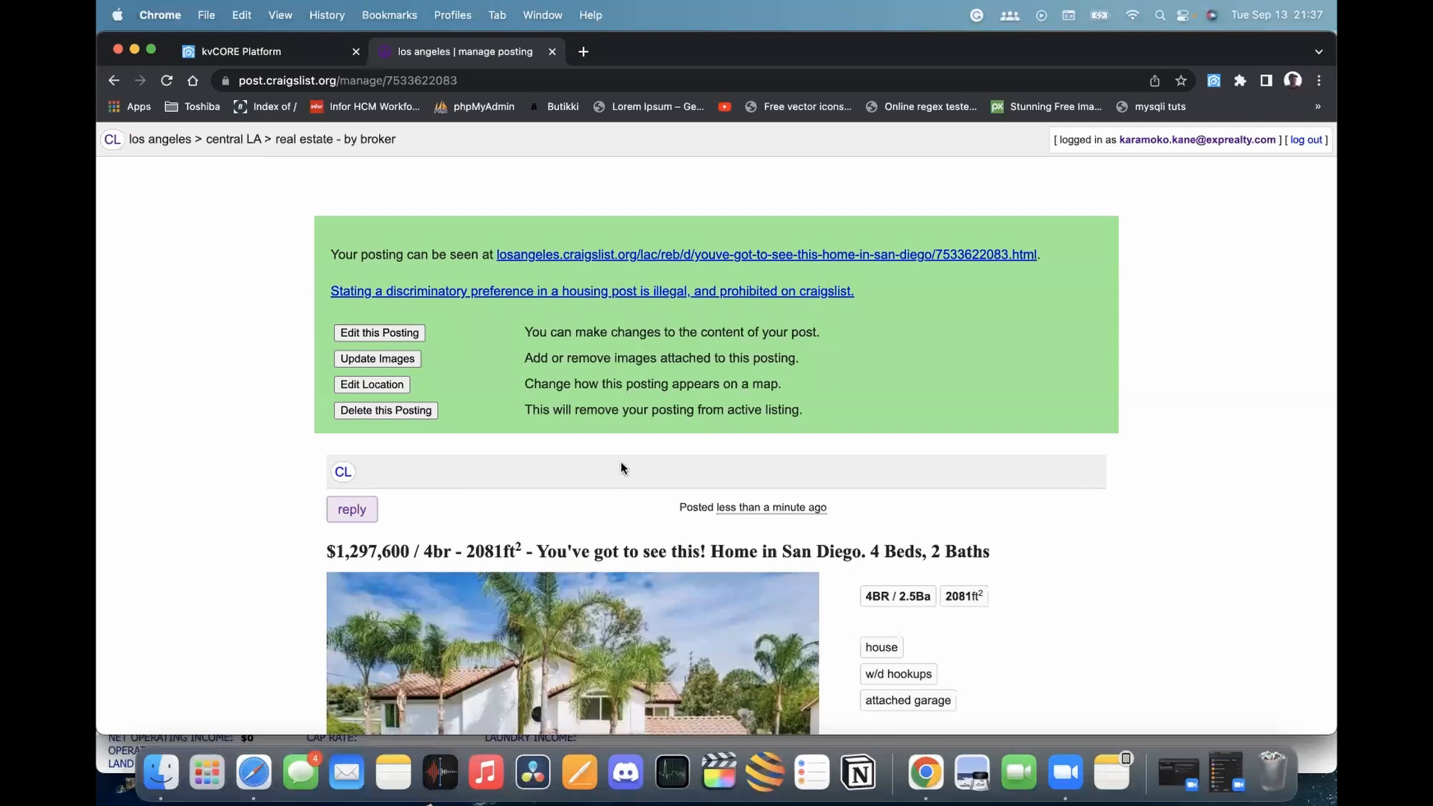
scroll(637, 423, down, 5)
scroll(641, 444, up, 5)
Remove the kvCORE extension from Chrome
click(270, 58)
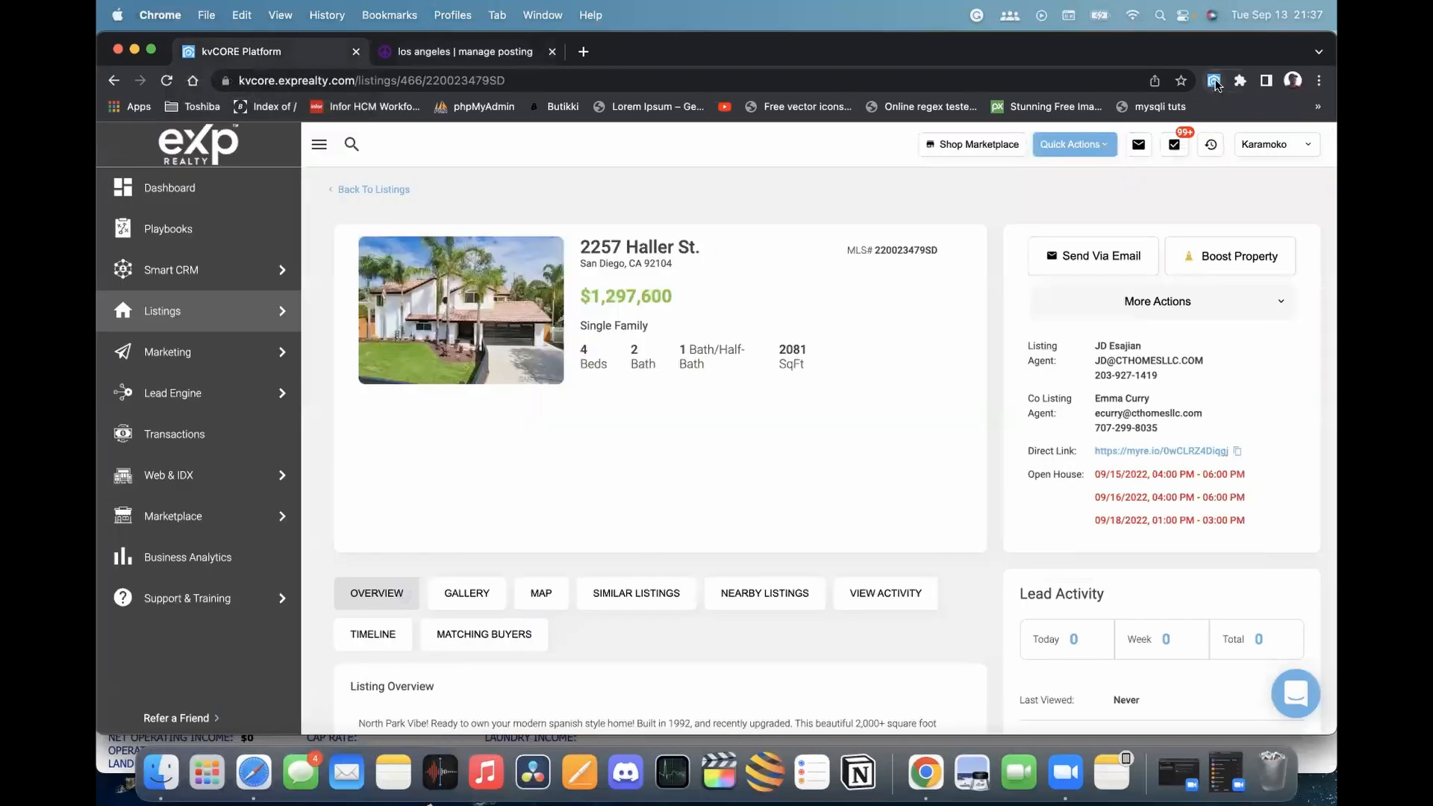
right_click(1215, 82)
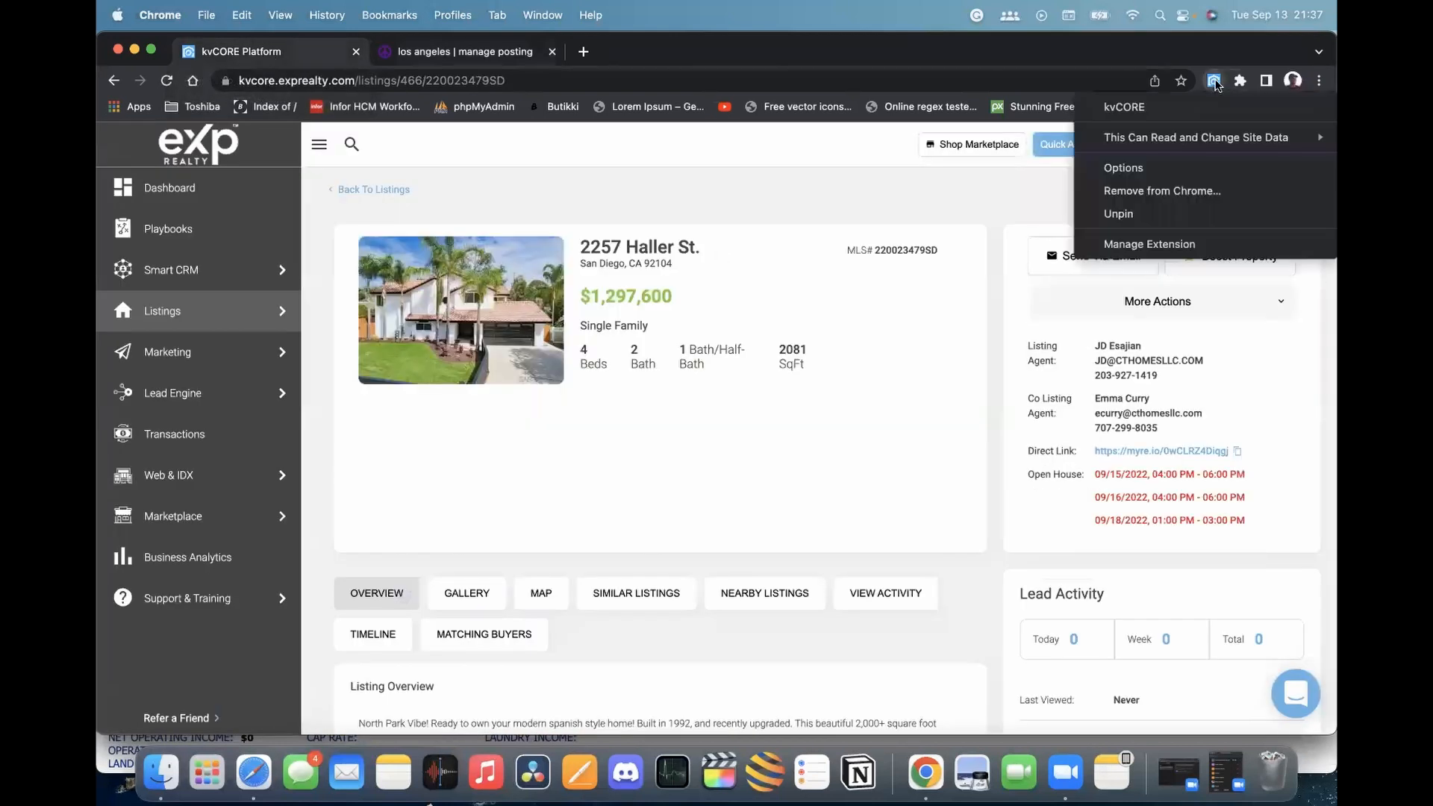
click(1171, 192)
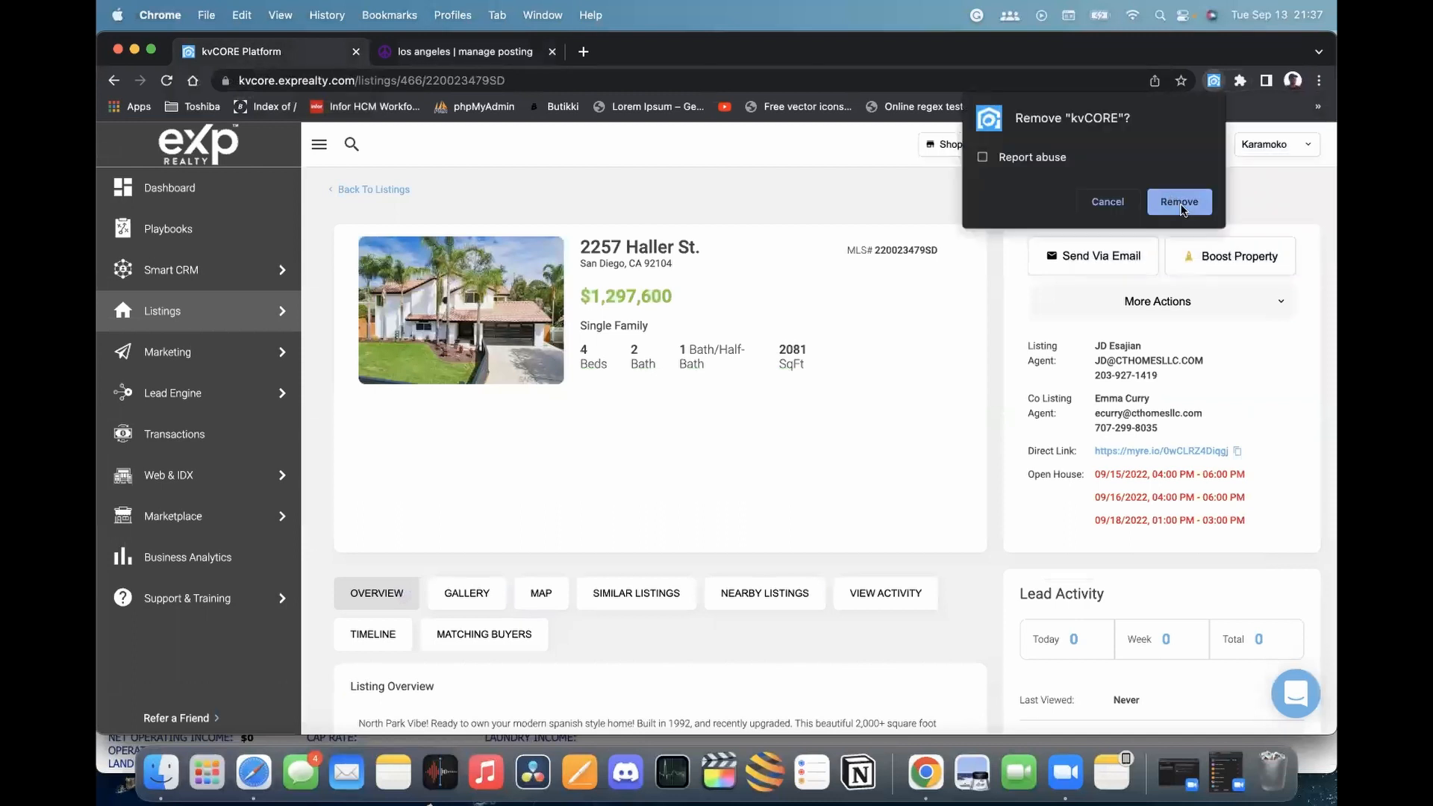
click(1185, 200)
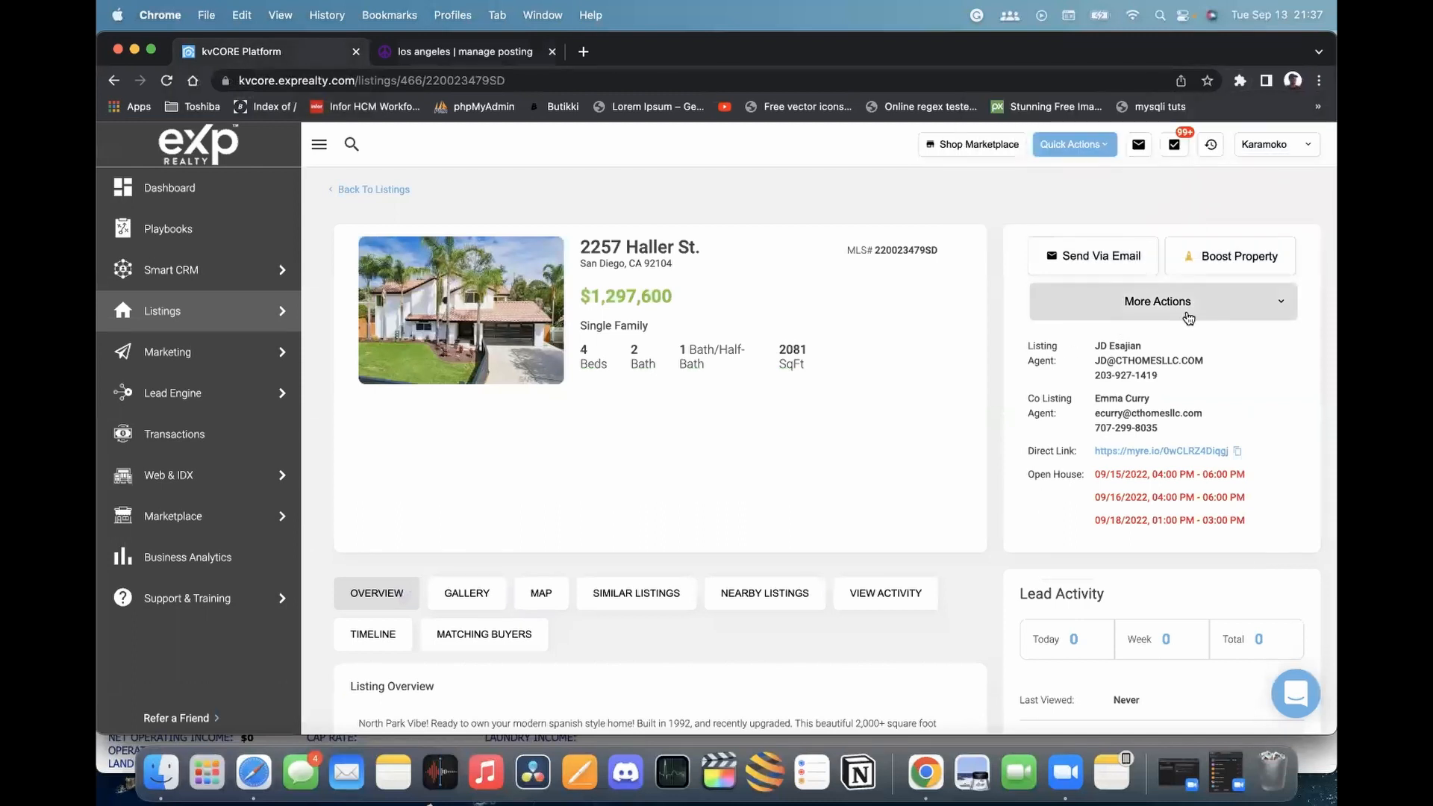
Retry Post to Craigslist on the Haller St. listing, which reports the extension is missing
click(1185, 315)
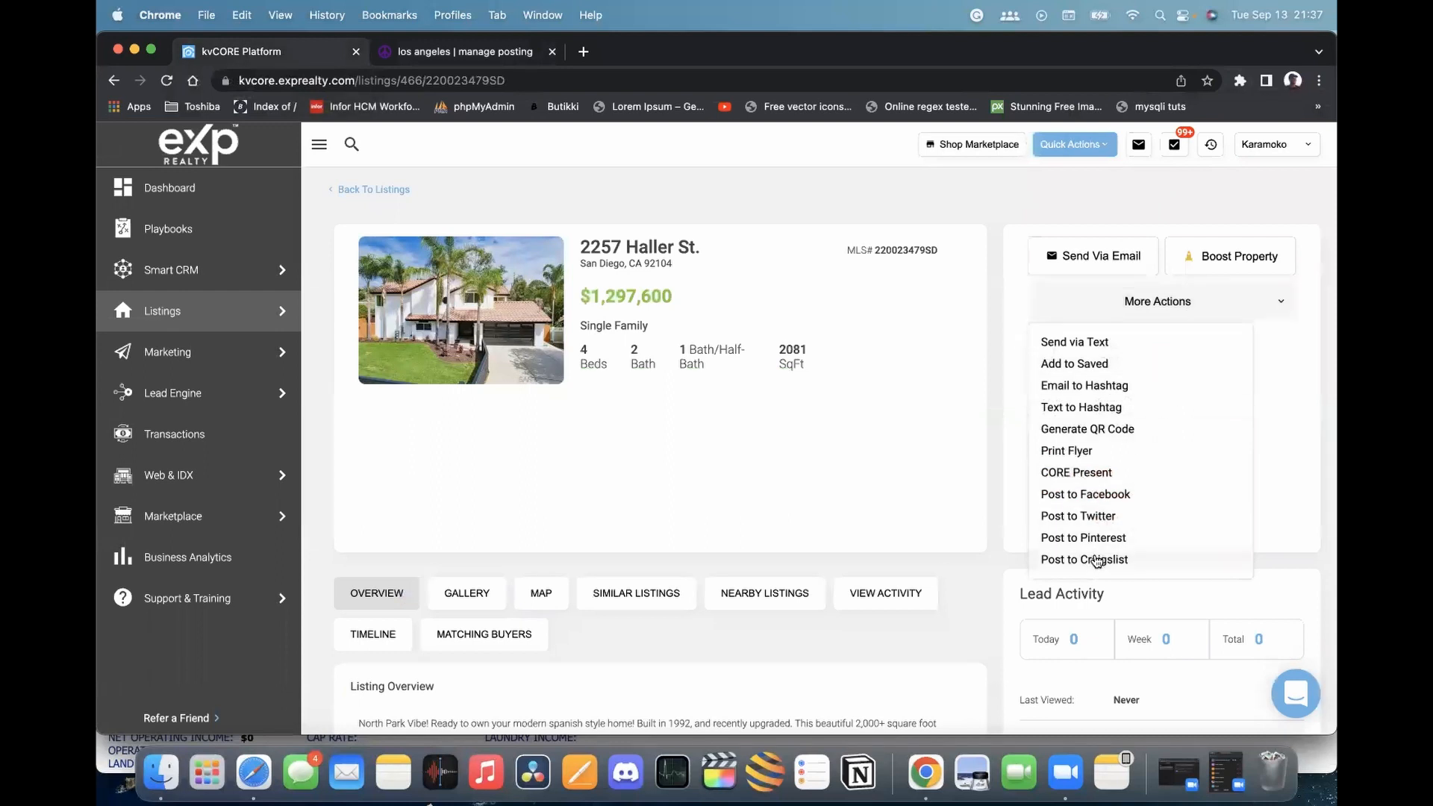
click(1095, 560)
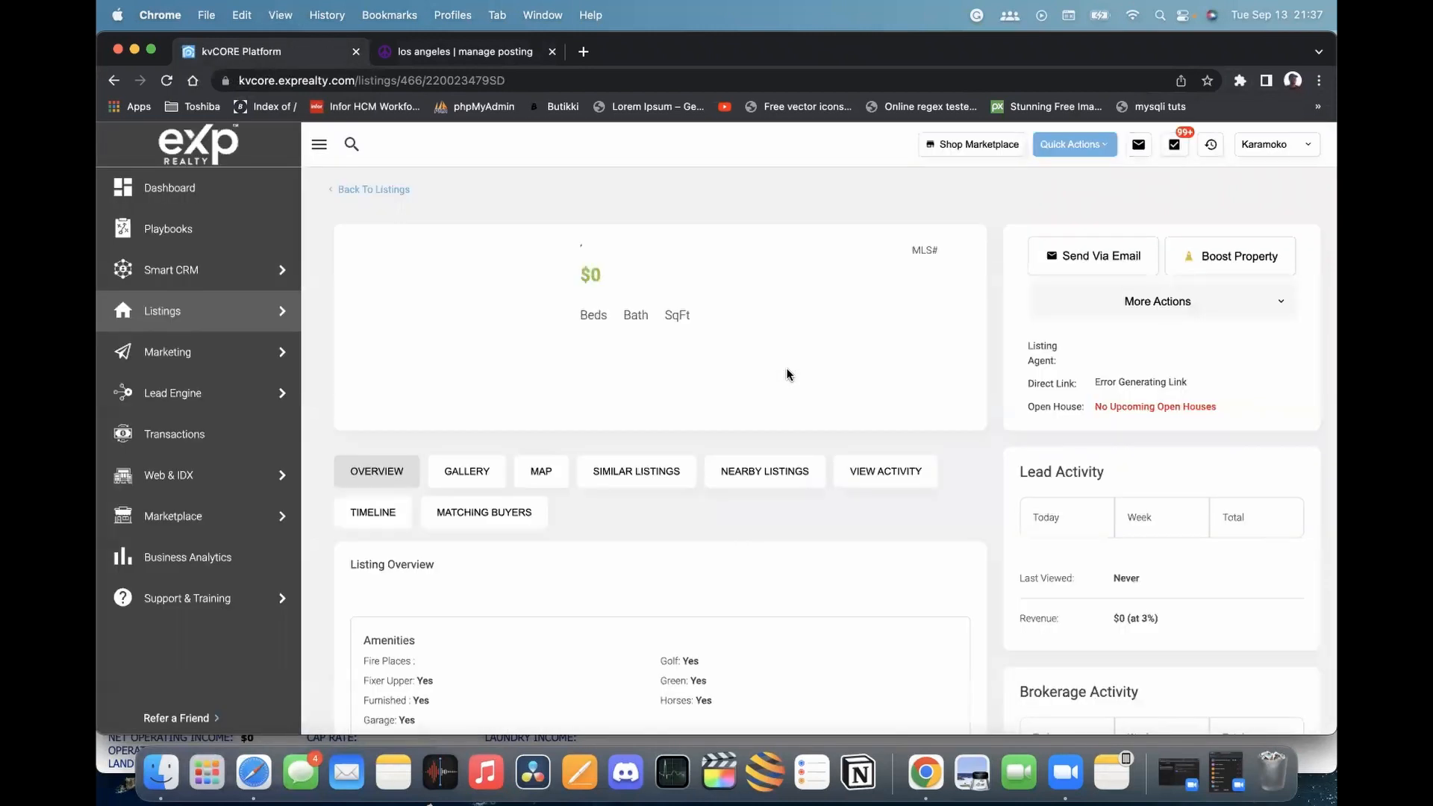
click(1166, 303)
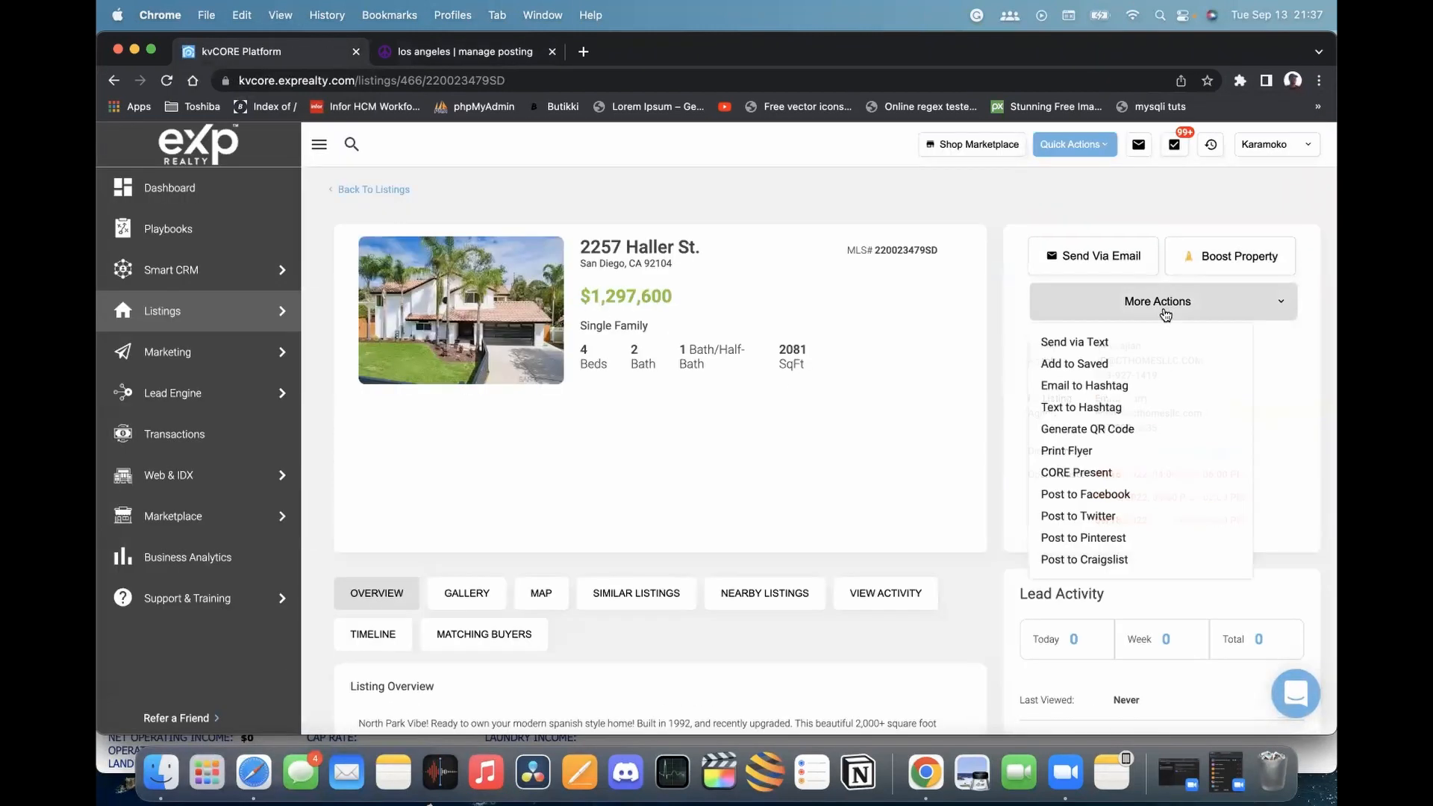
click(1088, 564)
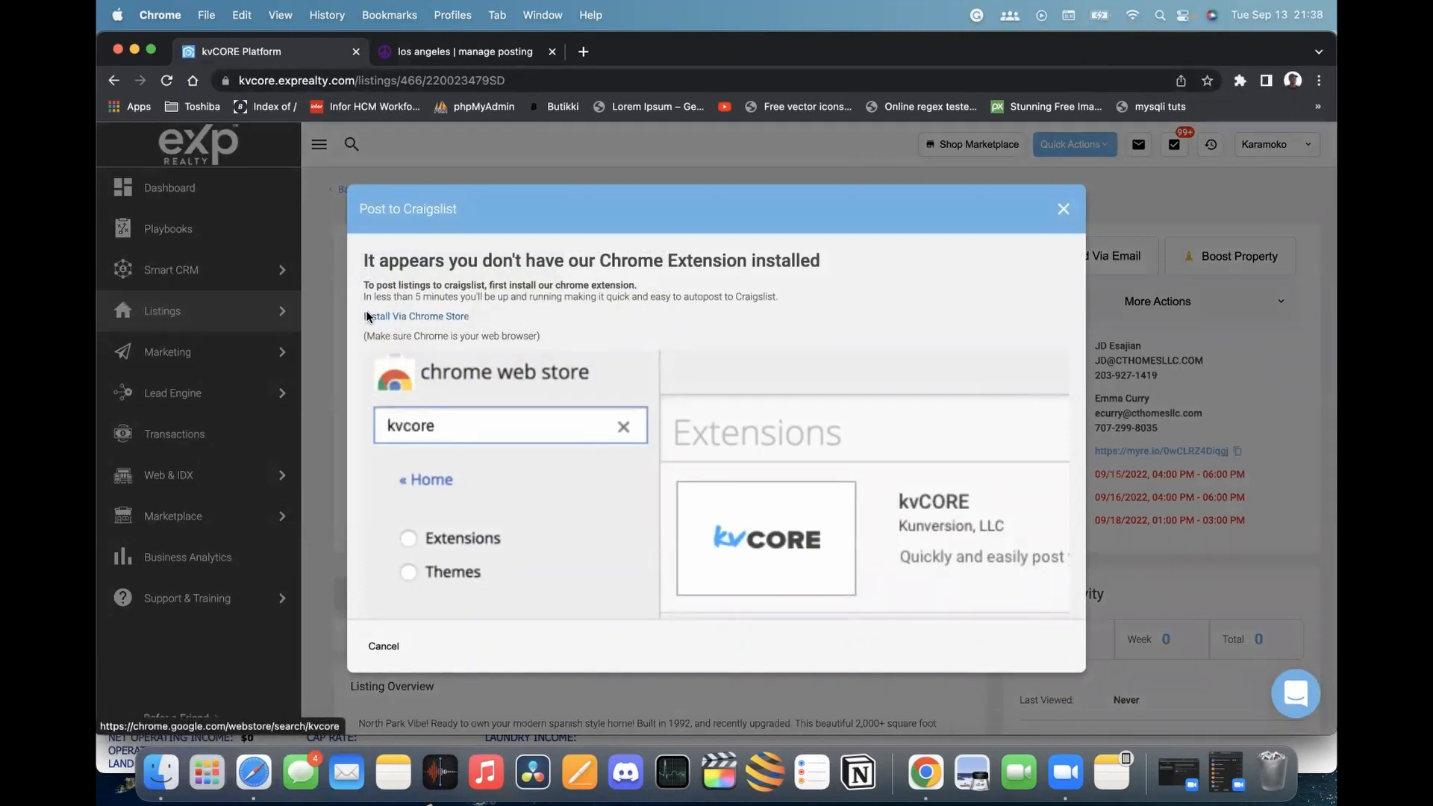
Install the kvCORE extension from the Chrome Web Store
click(421, 317)
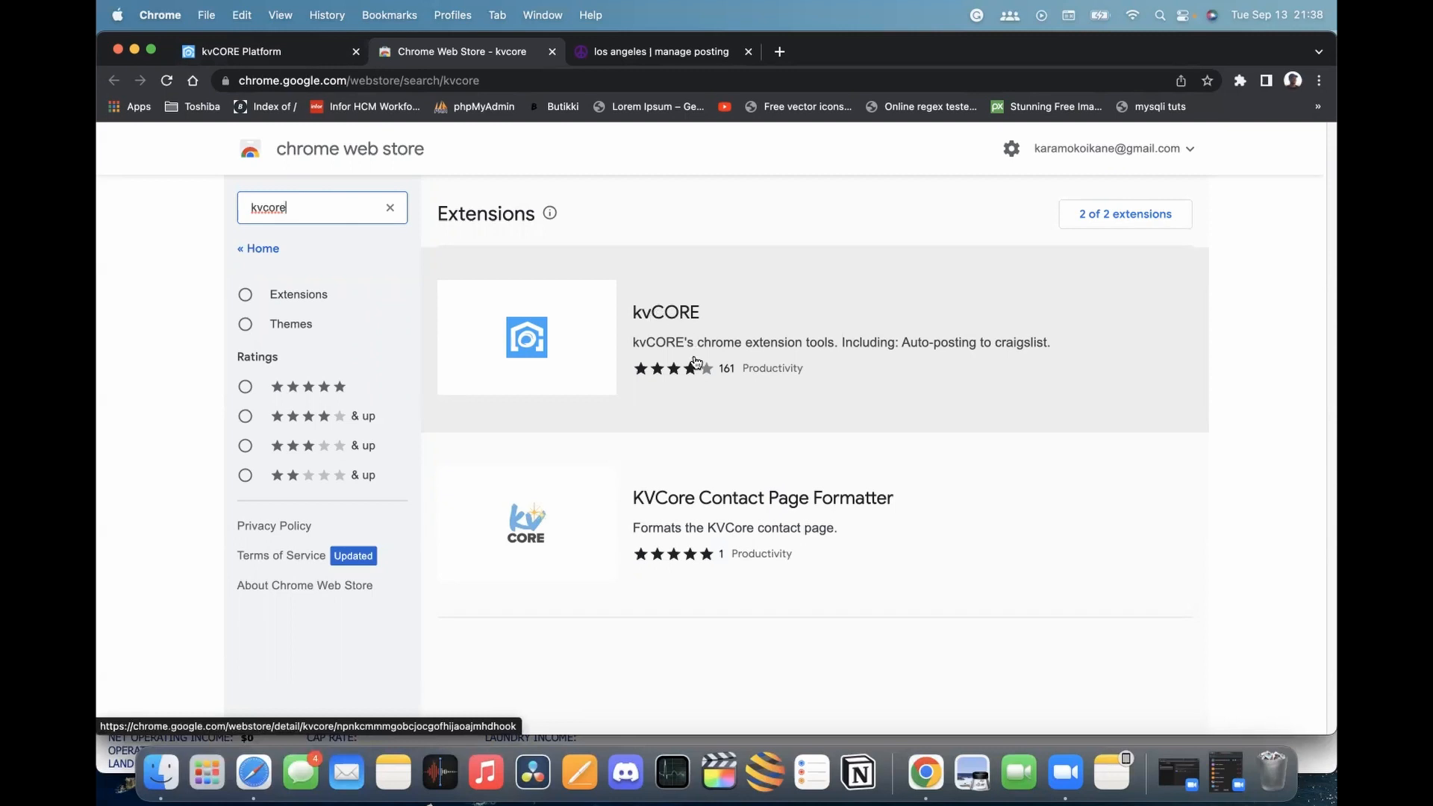
click(745, 301)
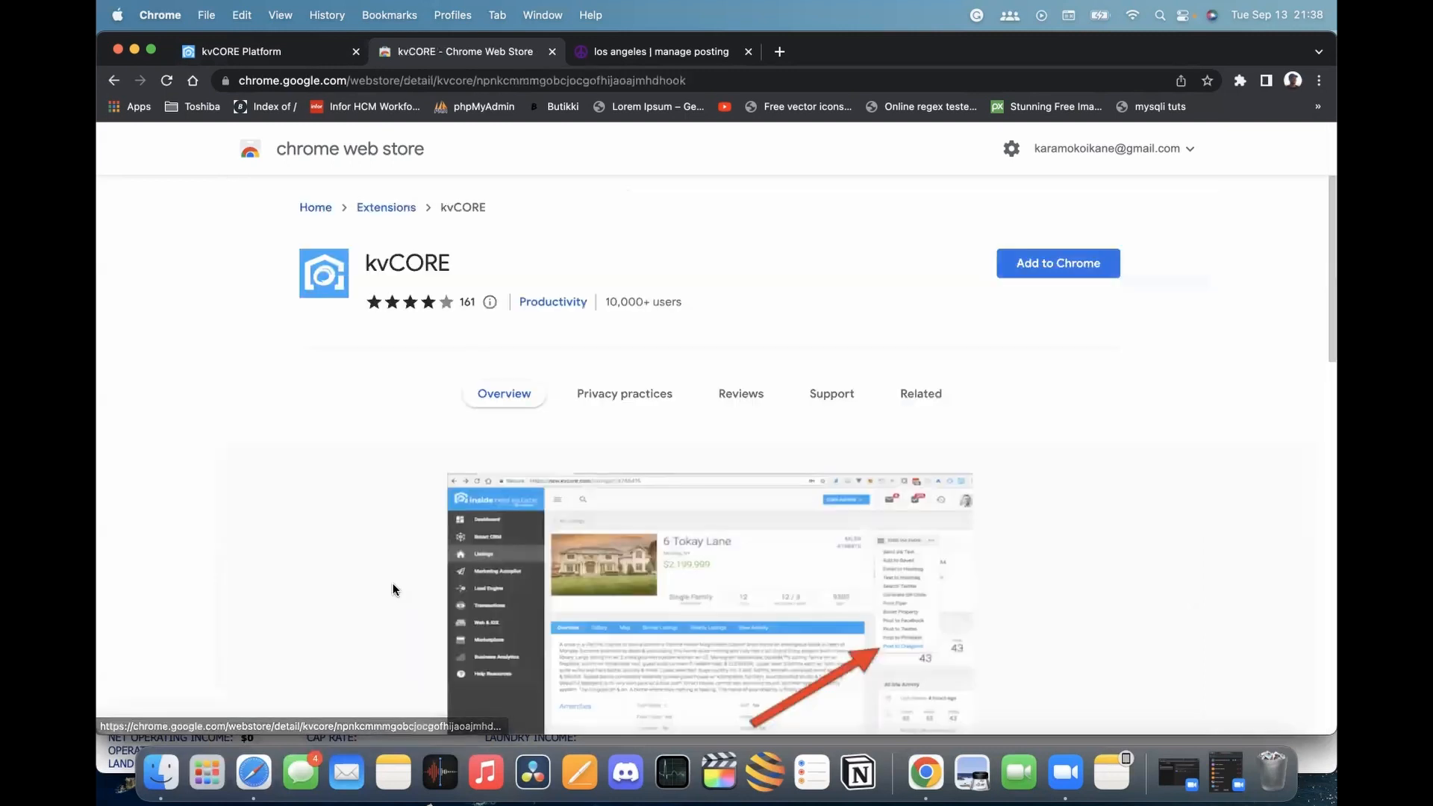
click(1064, 270)
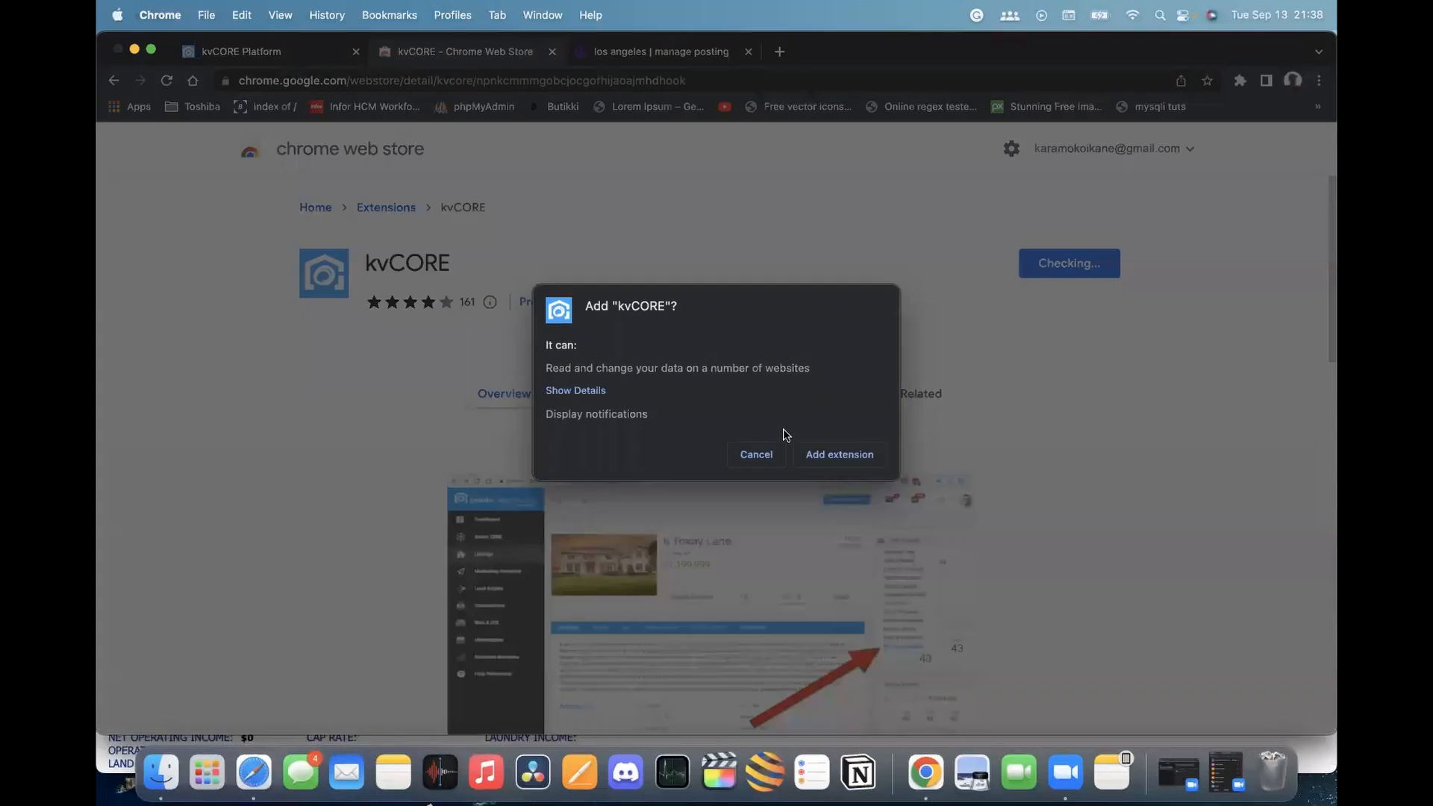
click(834, 455)
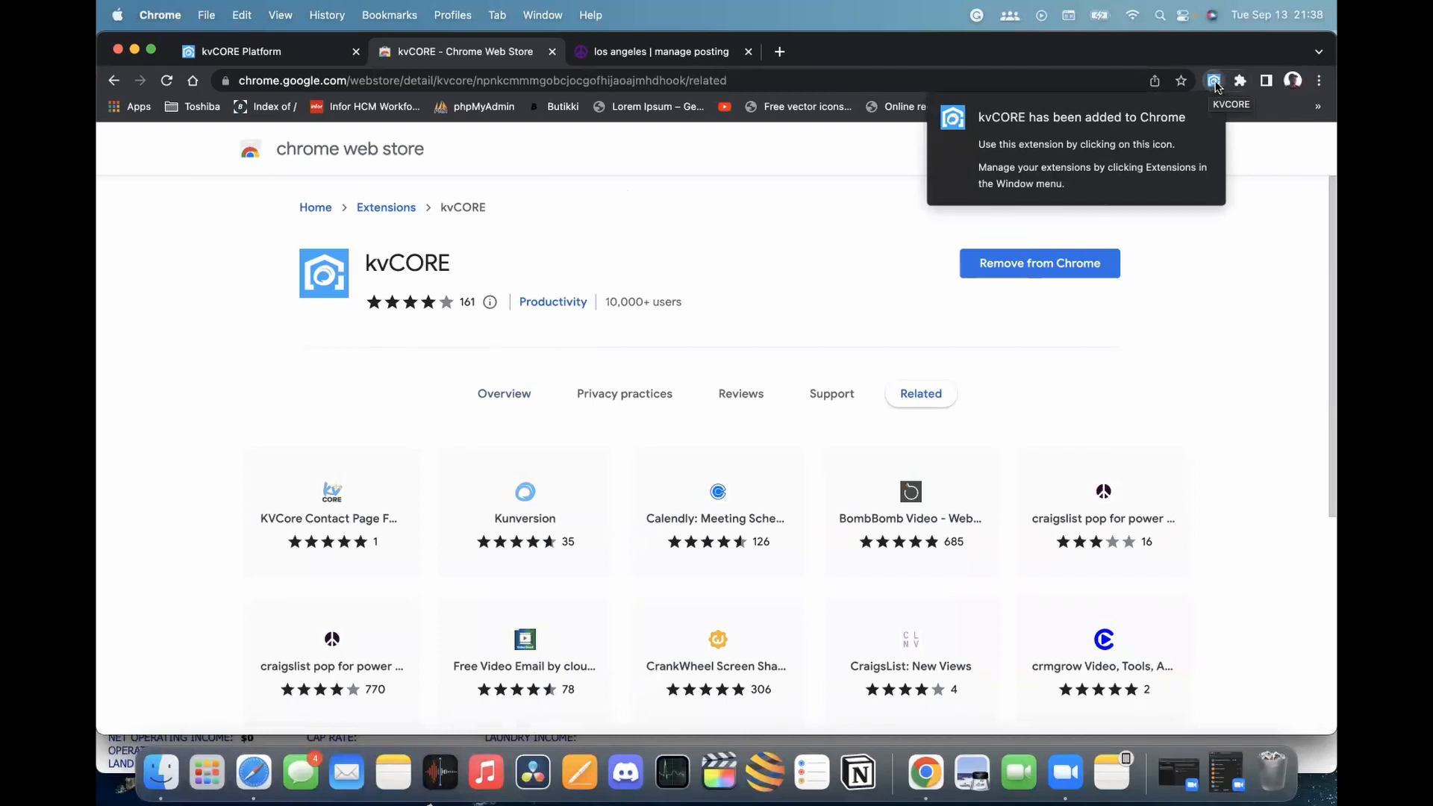
Pin the kvCORE extension to the toolbar and open its settings
click(1213, 81)
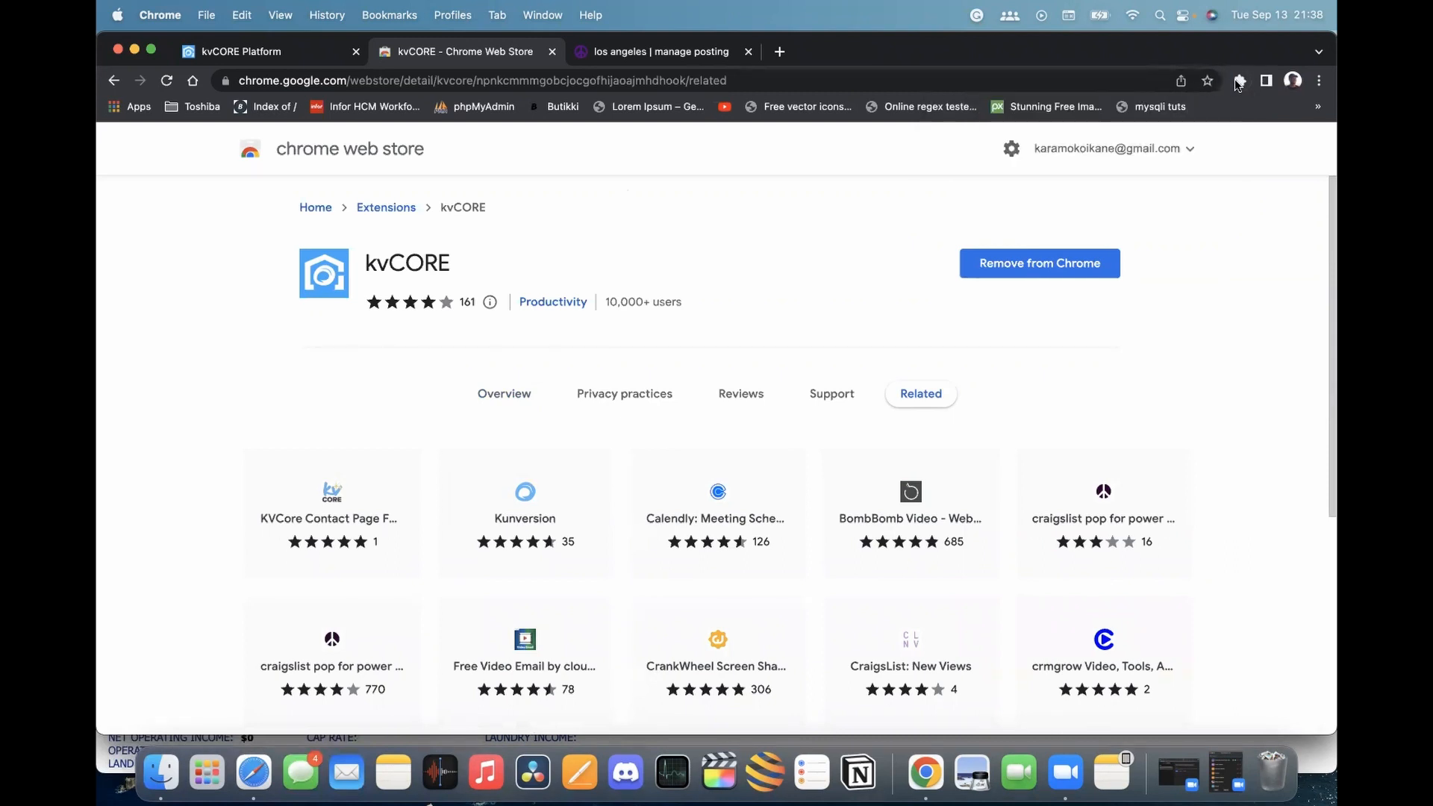
click(1238, 80)
click(1202, 199)
click(1275, 221)
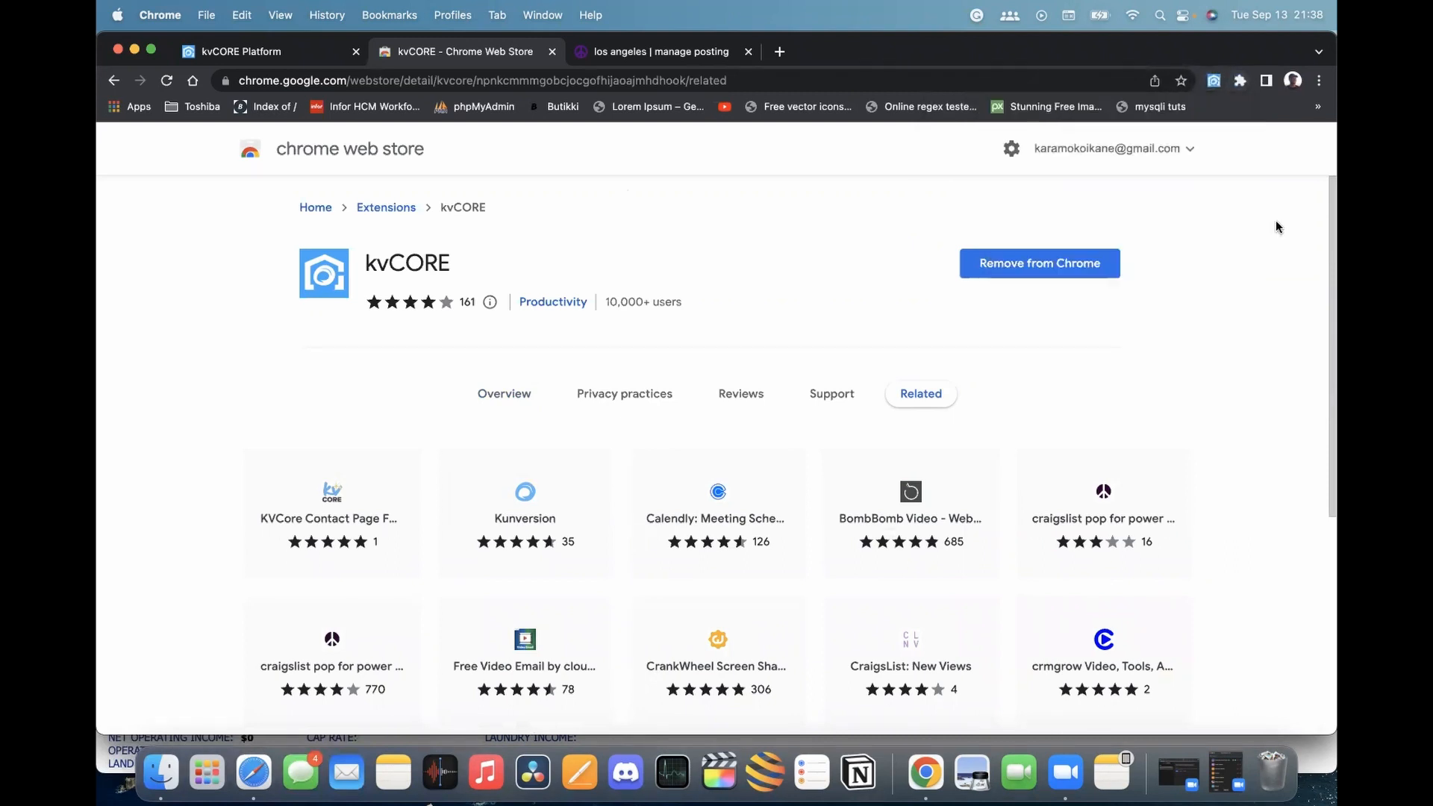
click(1215, 81)
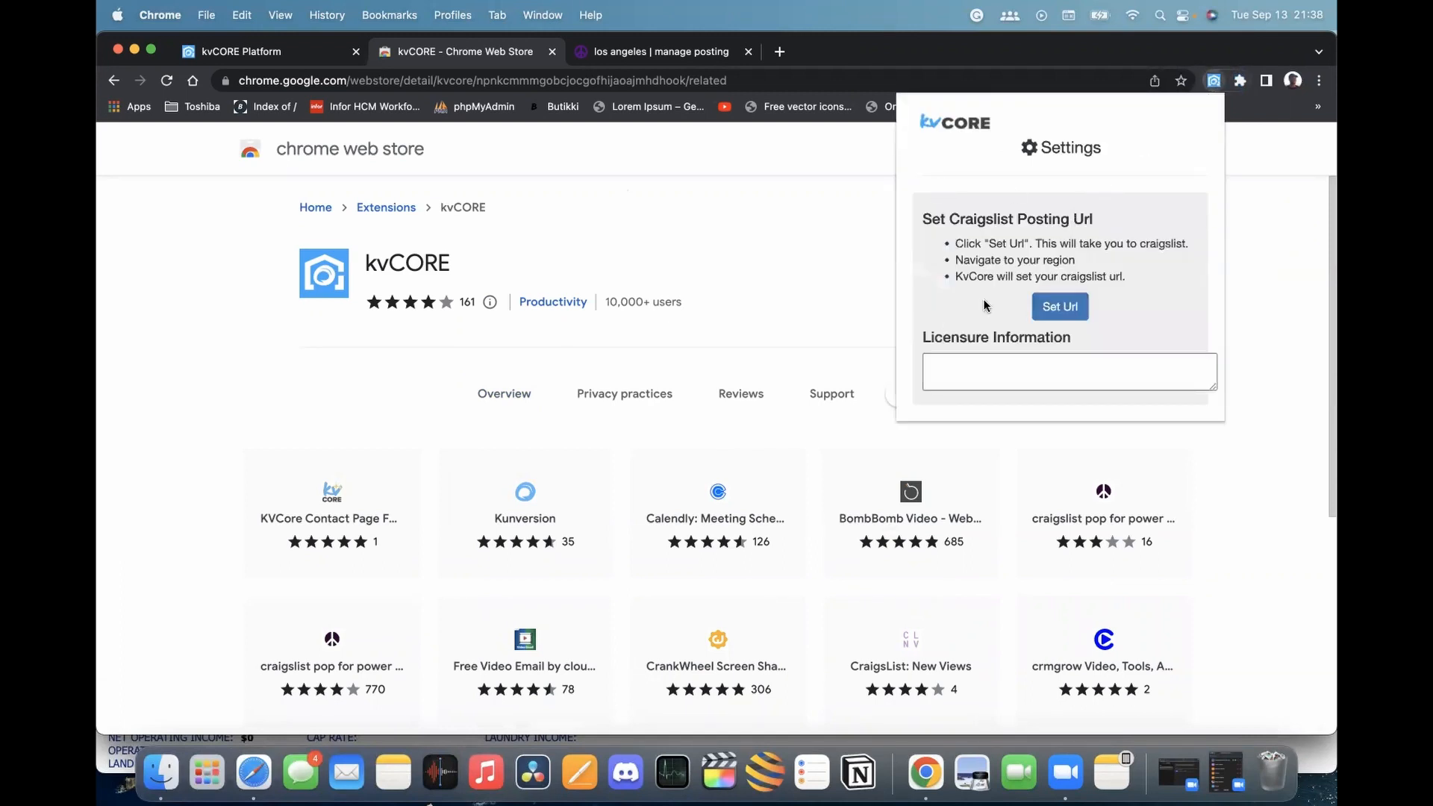
Set Craigslist Los Angeles as the extension's posting URL, then return to the kvCORE listing
click(1069, 314)
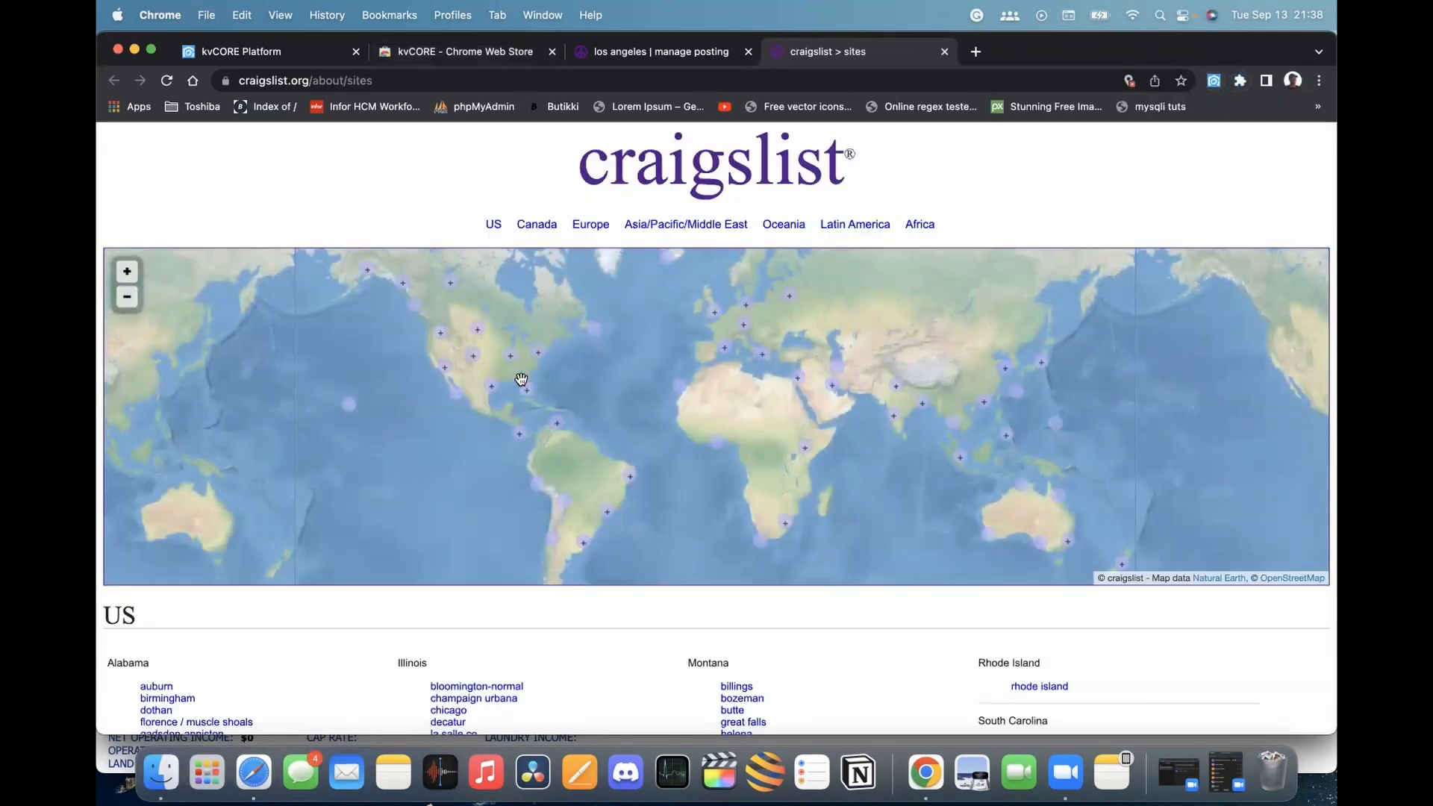
scroll(521, 380, down, 2)
scroll(333, 627, down, 10)
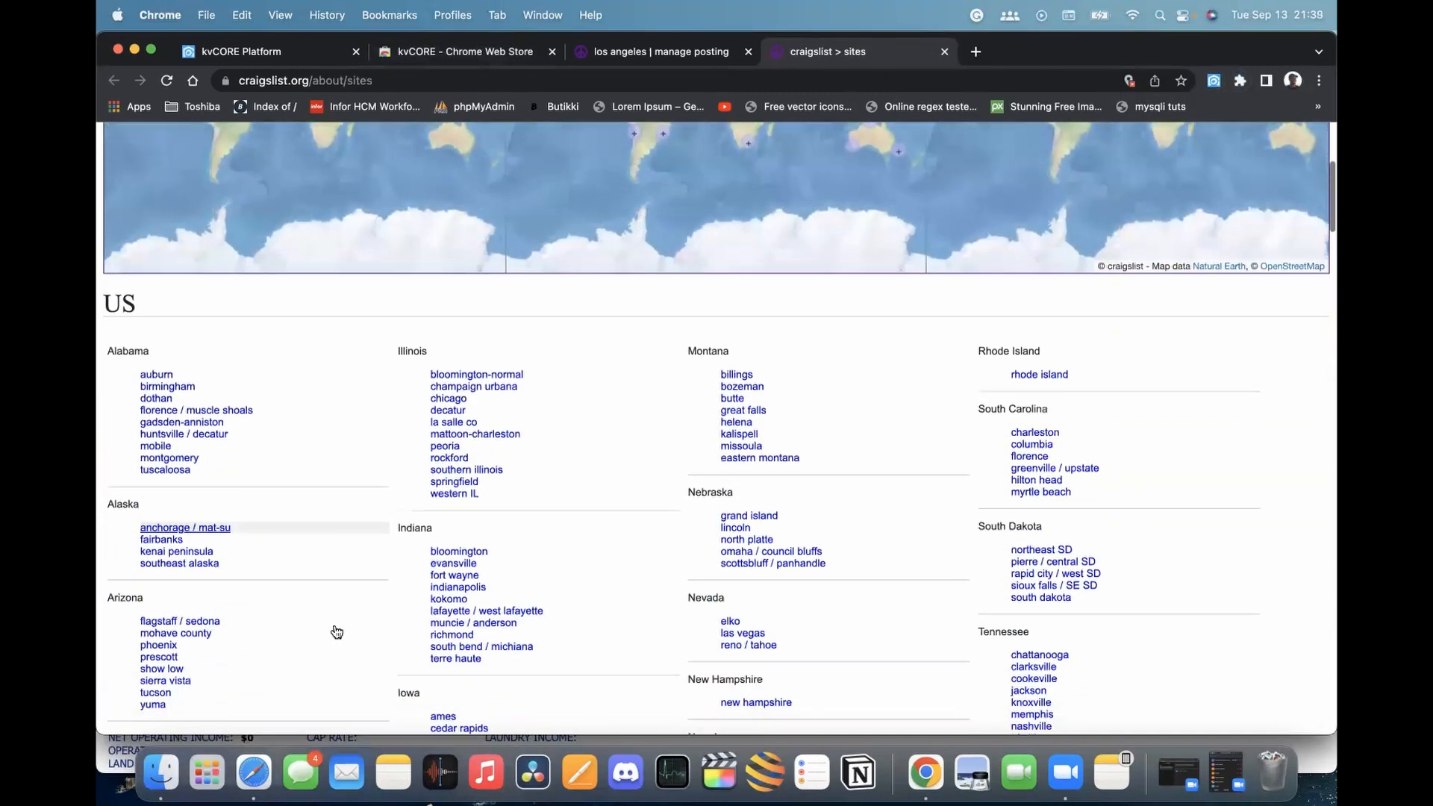
scroll(335, 630, down, 5)
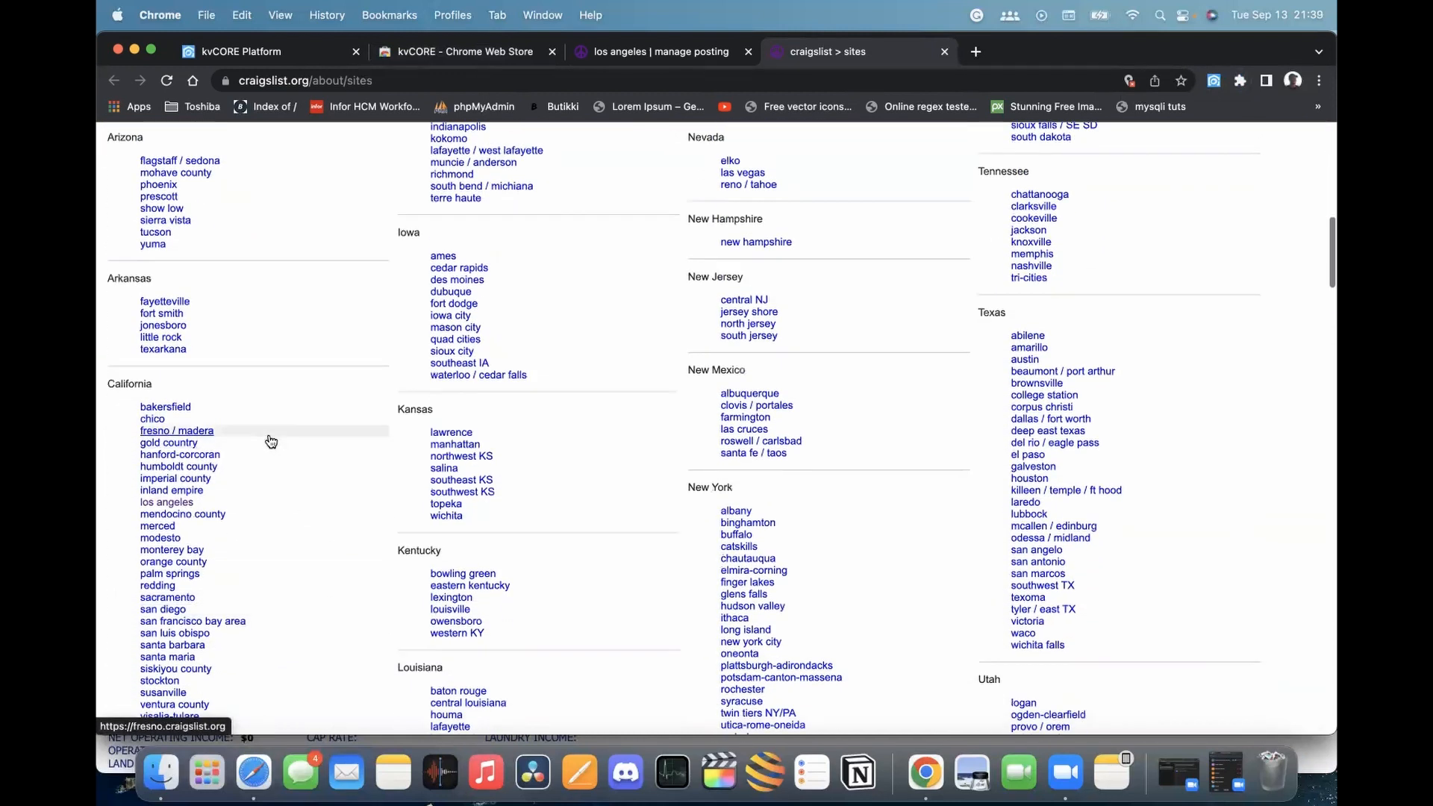
click(169, 505)
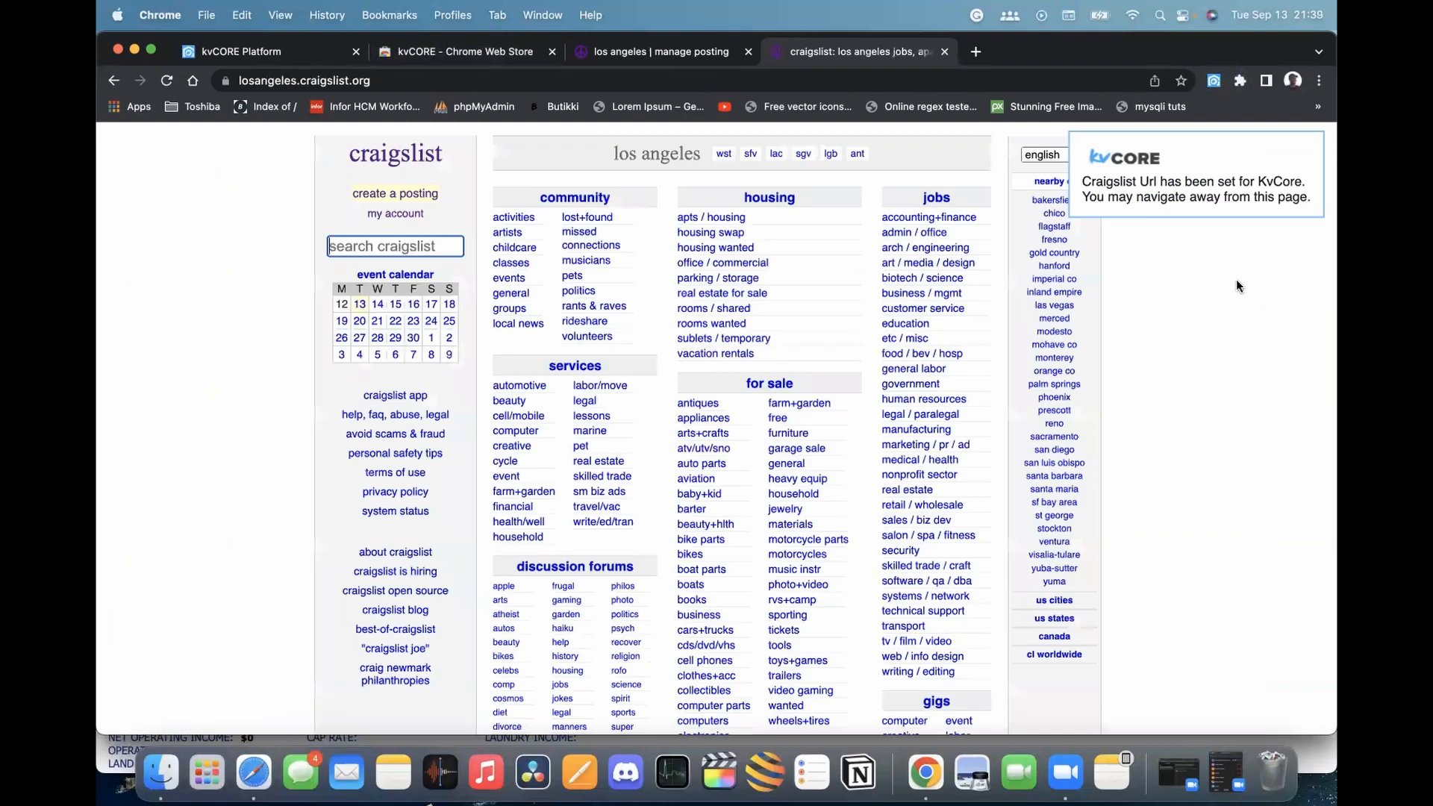
drag(1082, 182, 1149, 181)
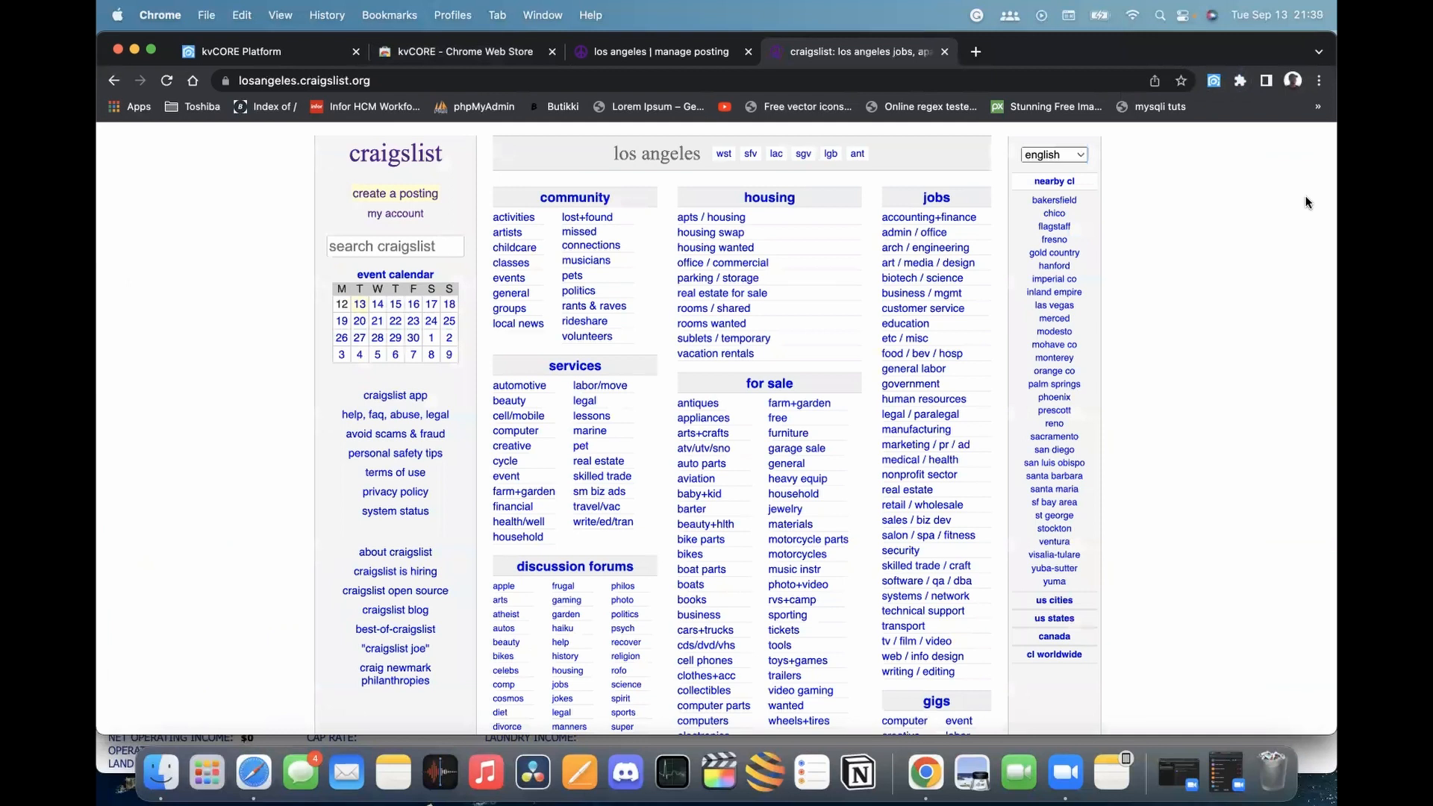
click(269, 53)
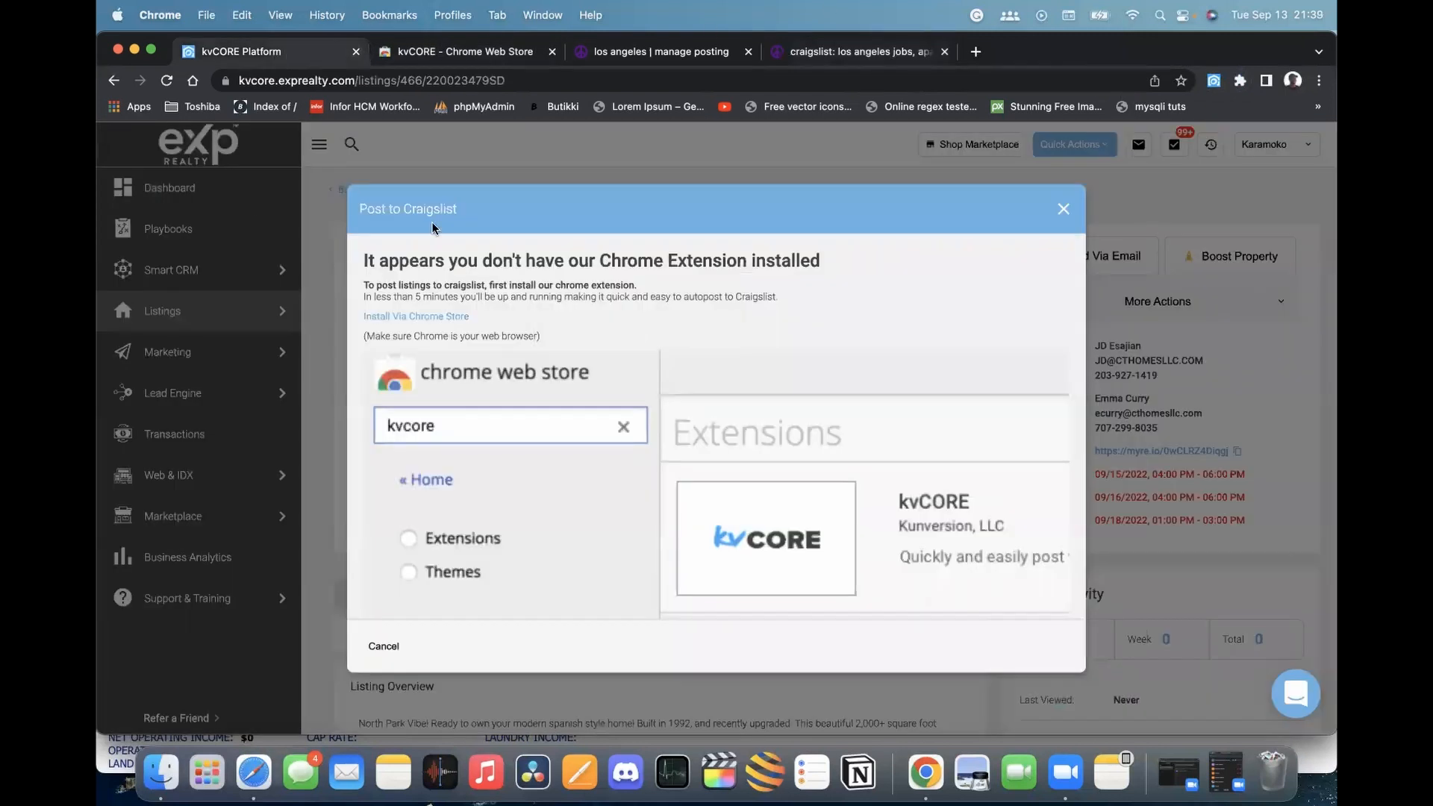
Reload the listing, post it to Craigslist under long beach / 562, and publish
click(1064, 209)
key(super+r)
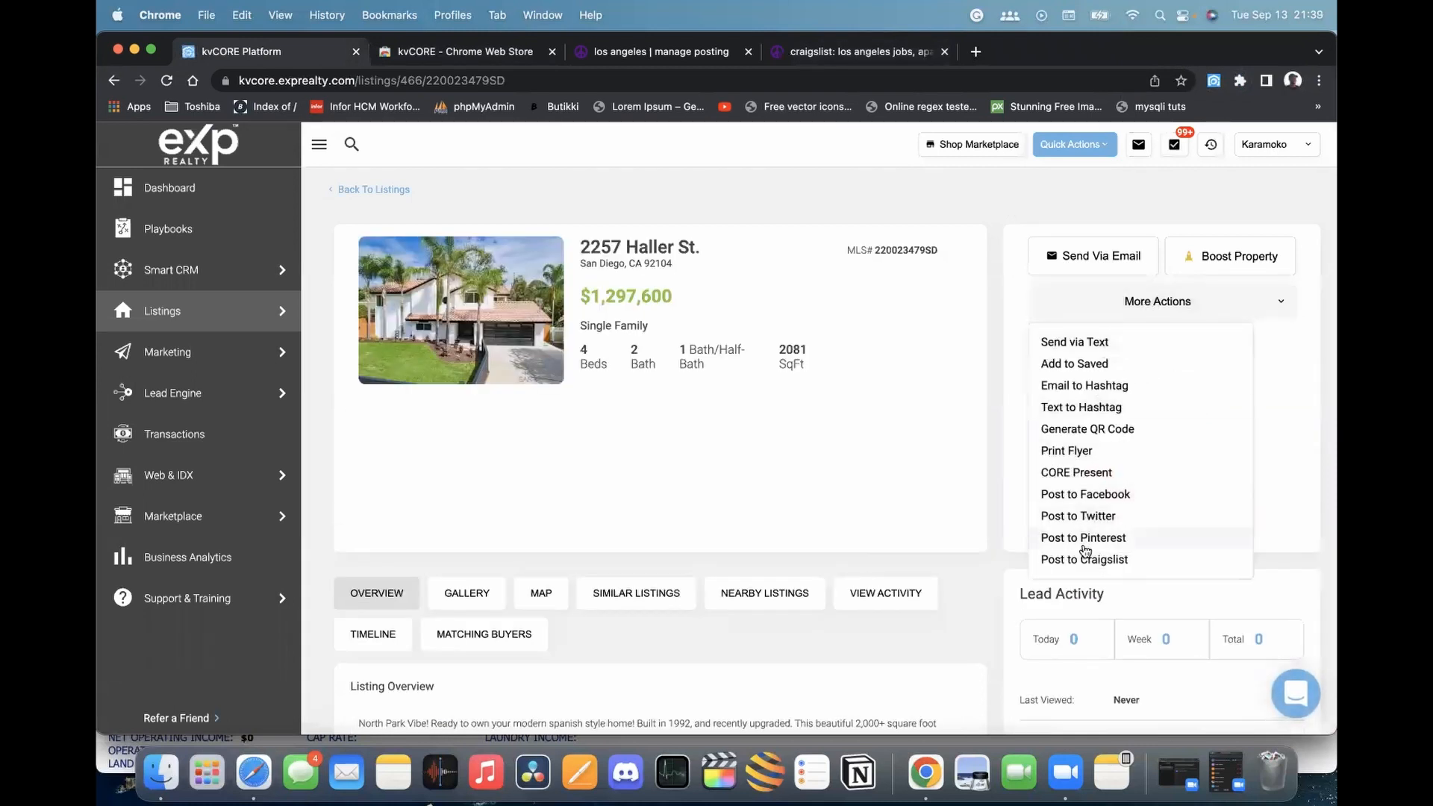
click(1083, 558)
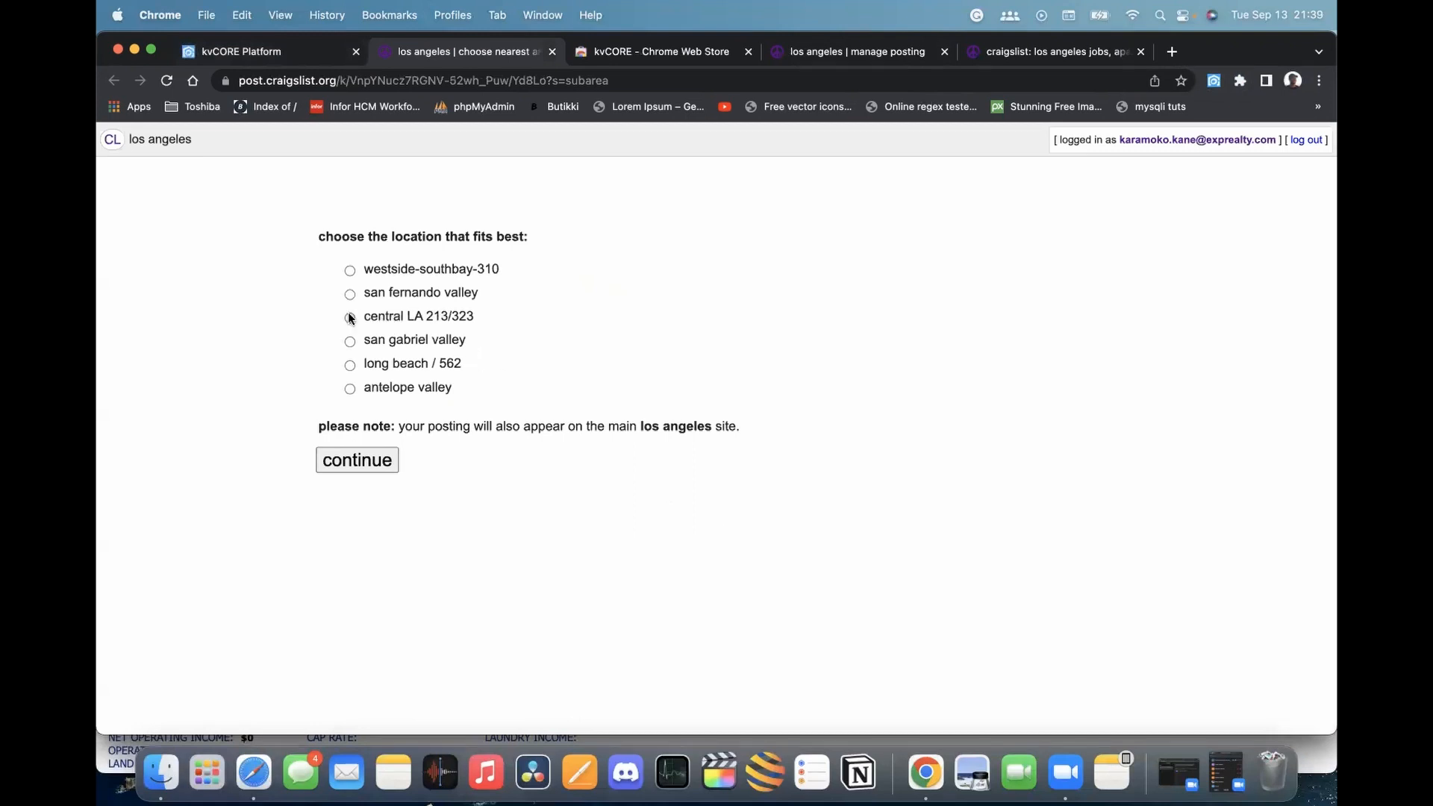
click(351, 365)
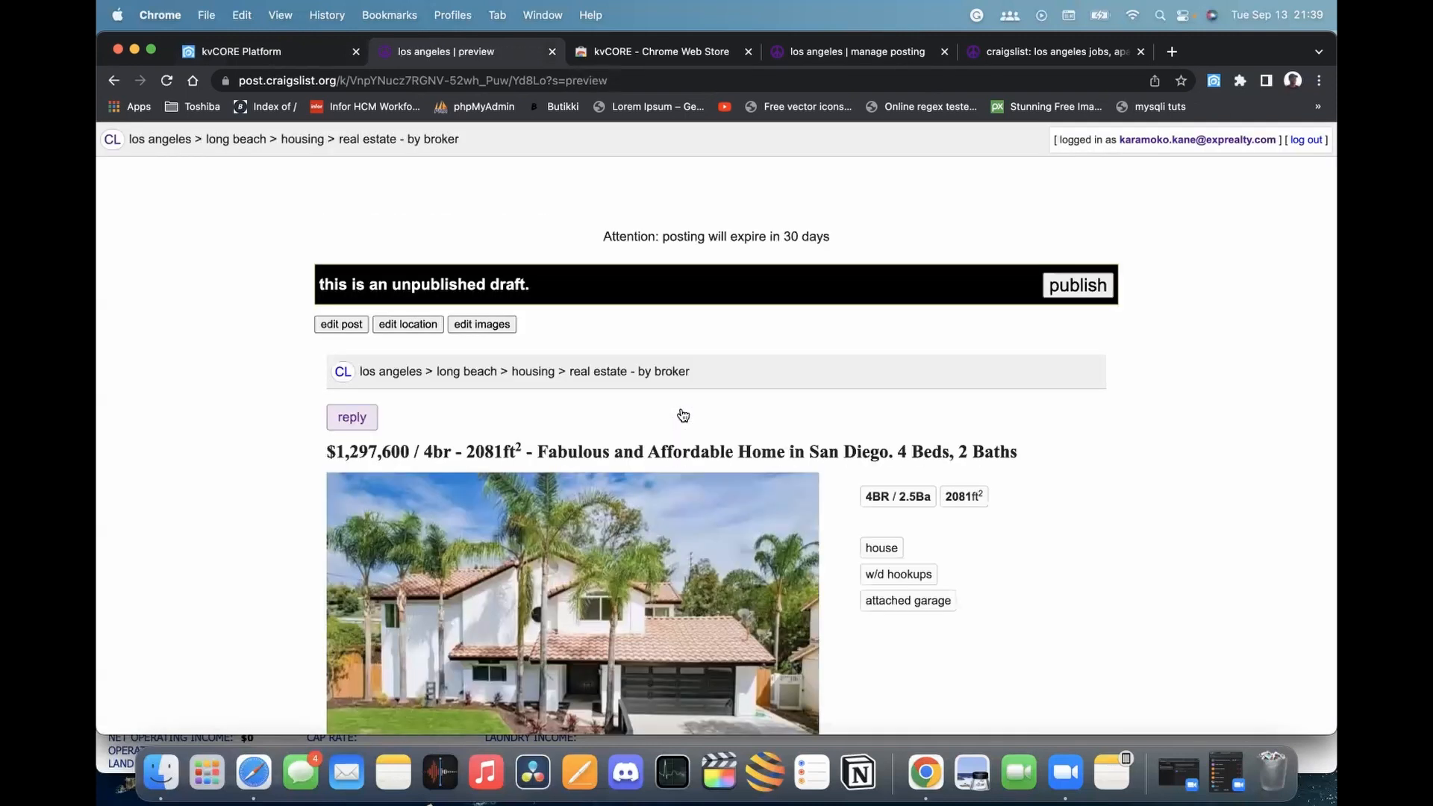
click(1065, 288)
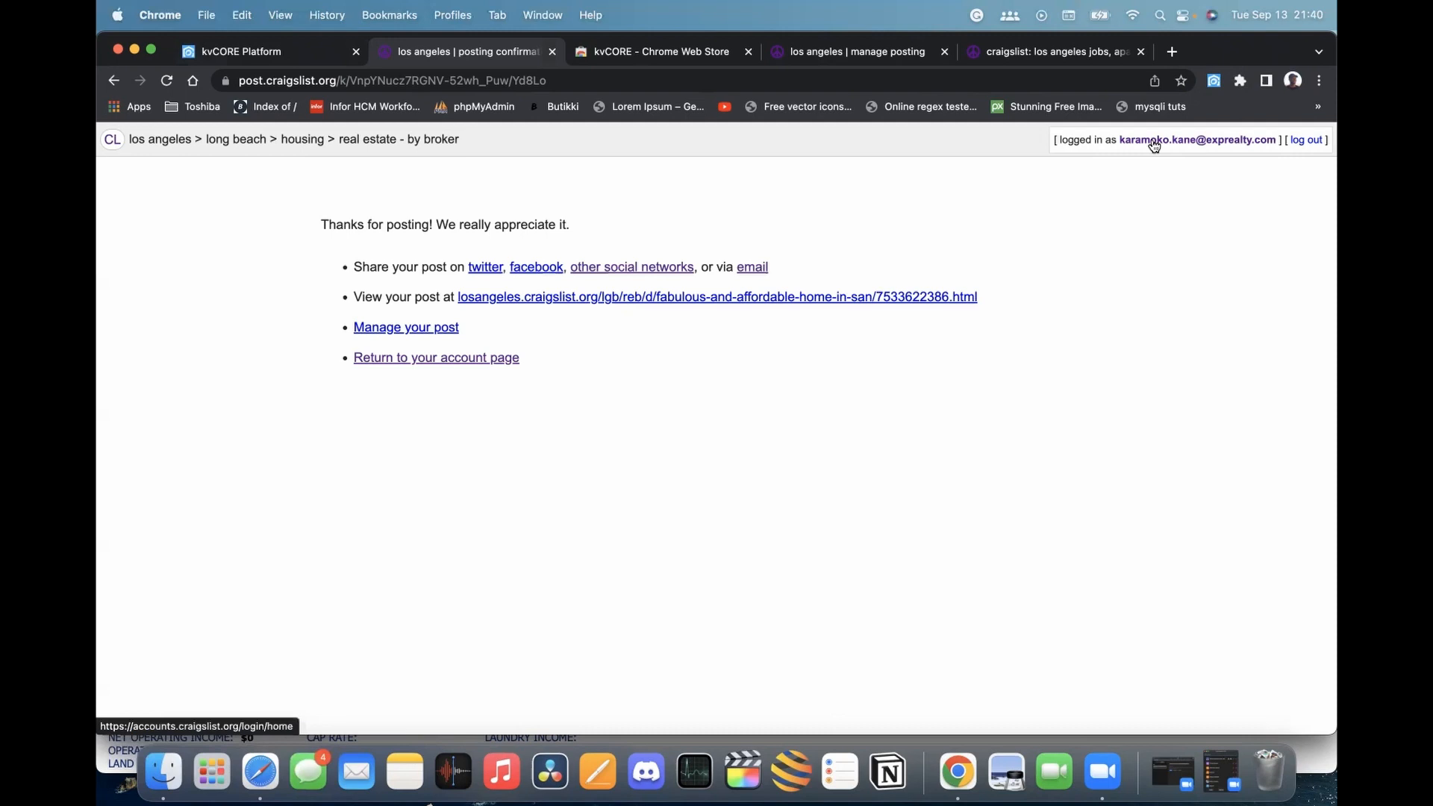
Open the Craigslist account postings list and scroll through it to the new Long Beach ad
click(1187, 144)
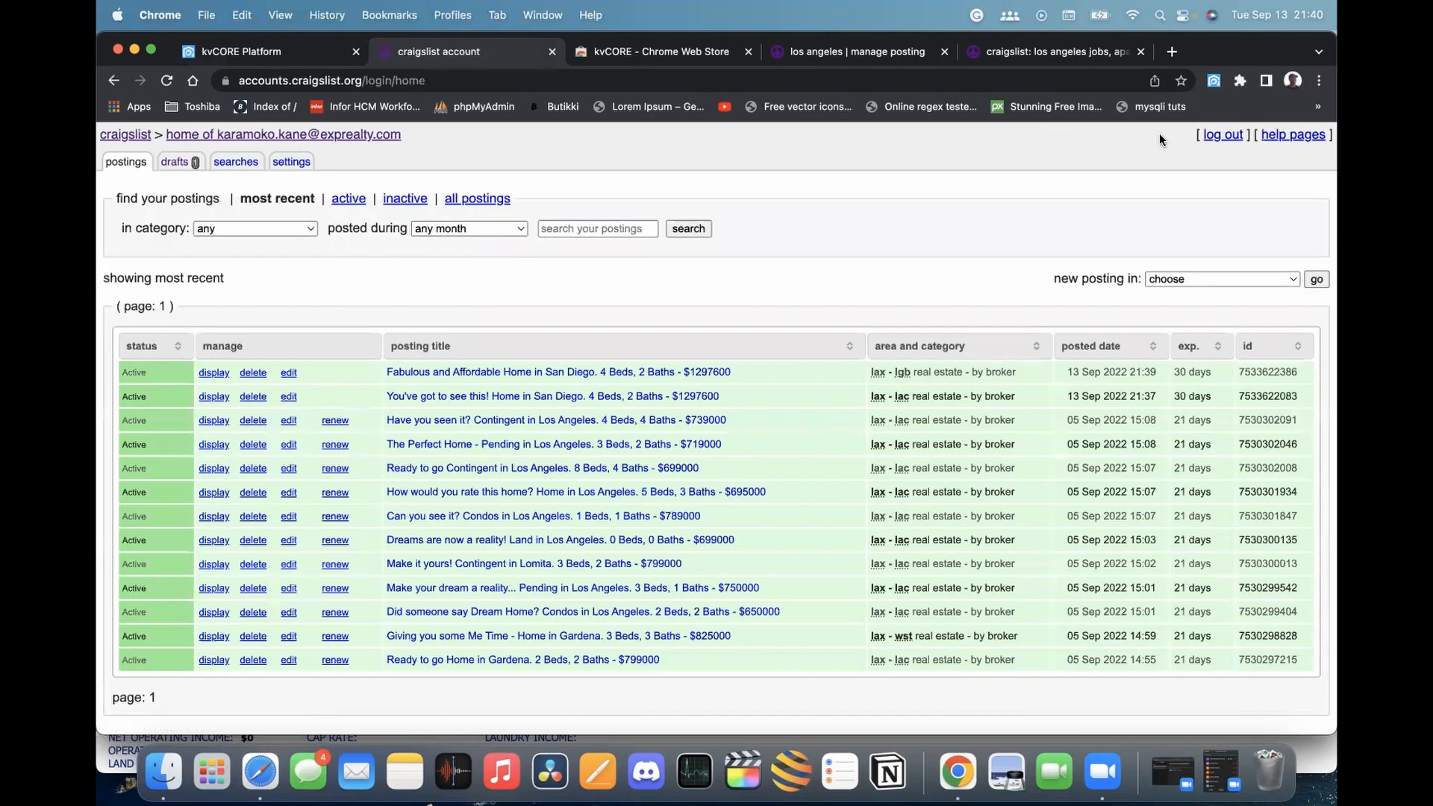
scroll(469, 334, down, 2)
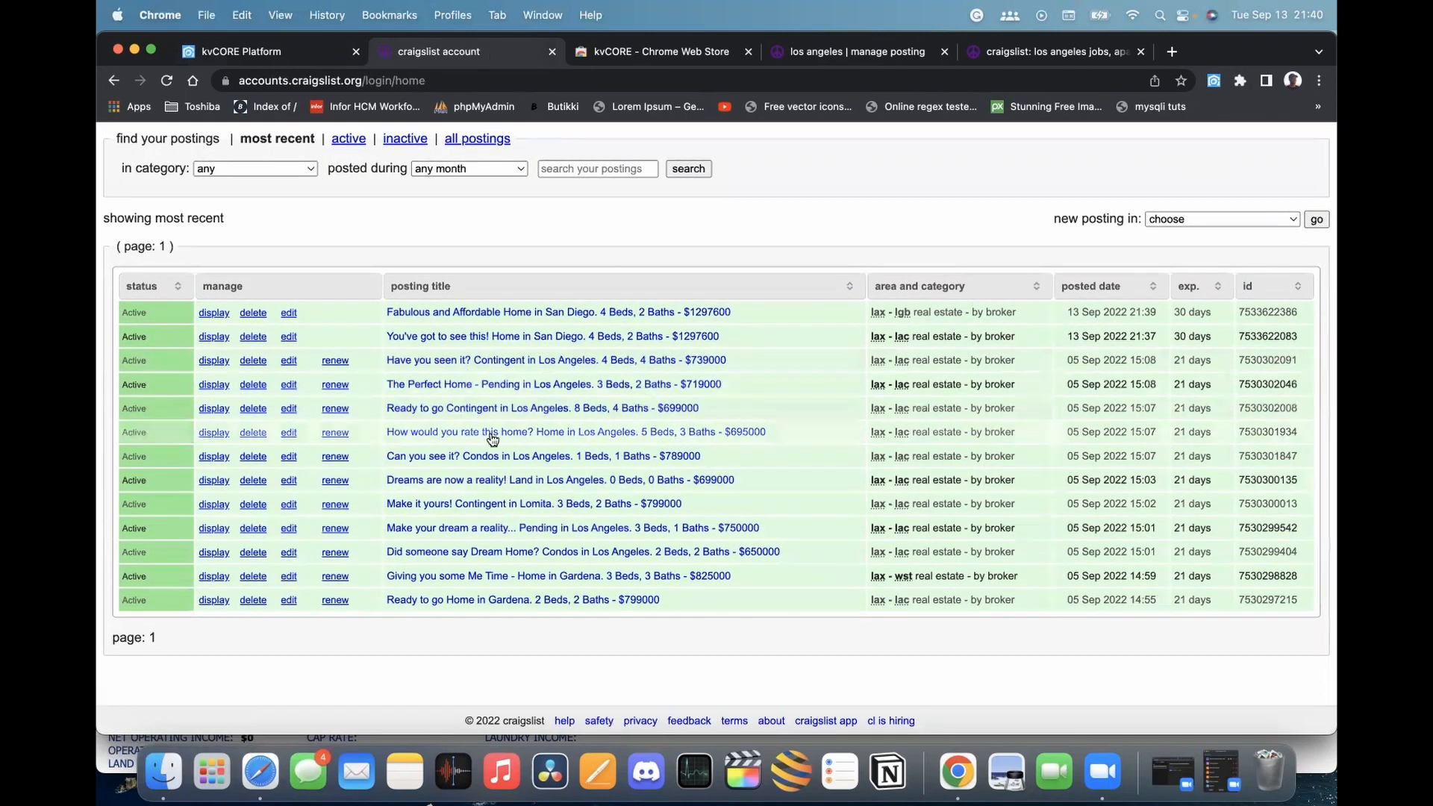
scroll(434, 443, up, 1)
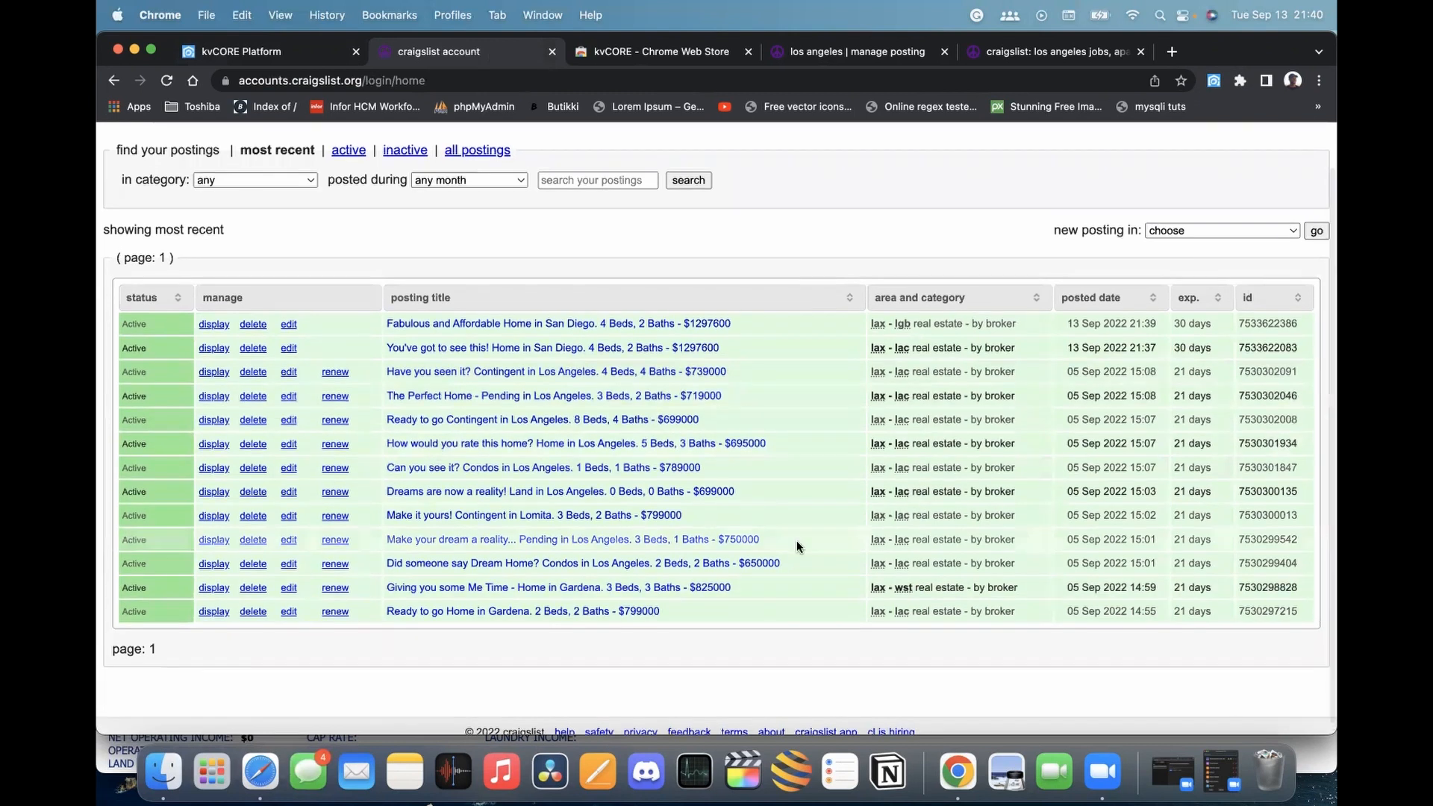
scroll(672, 347, up, 2)
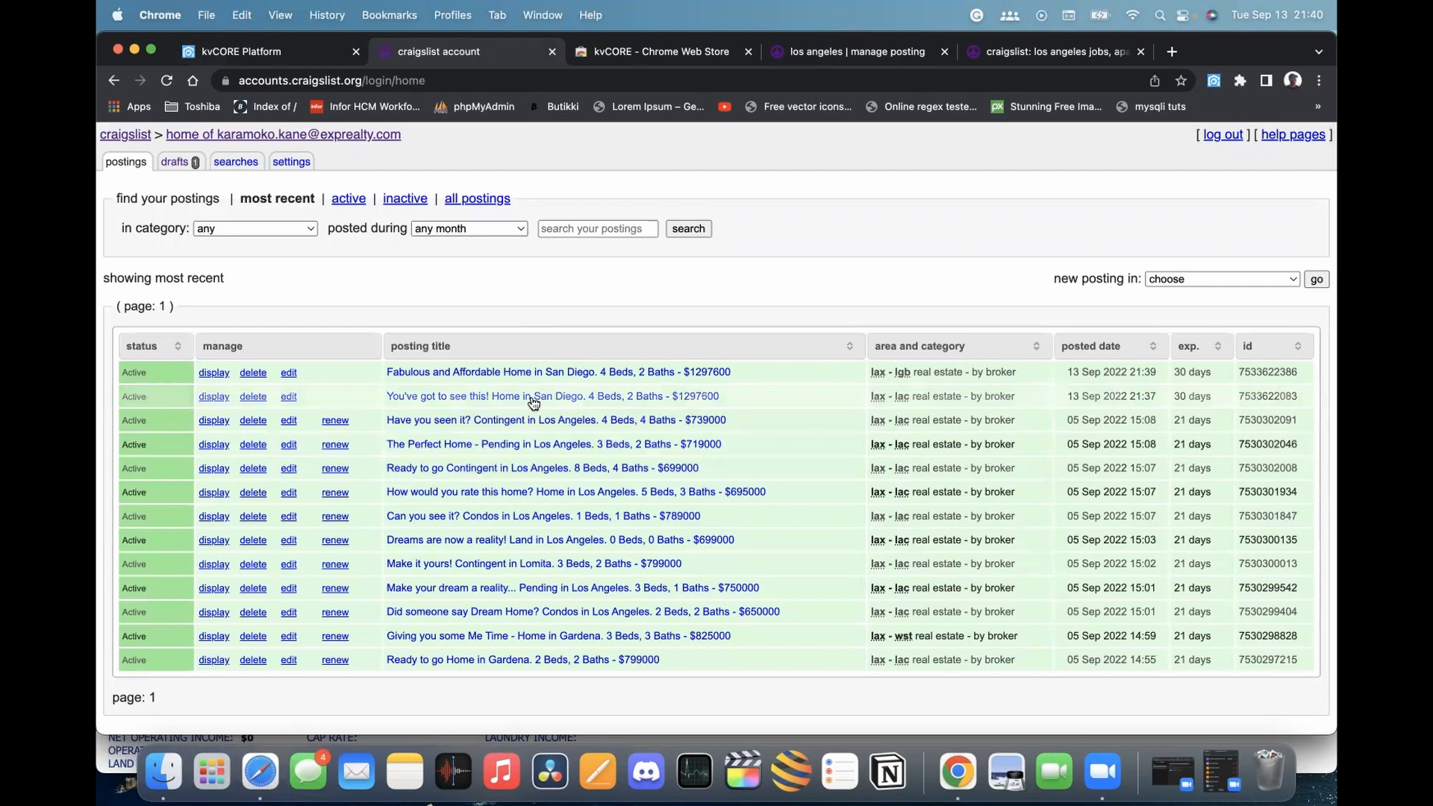
scroll(538, 393, down, 2)
scroll(572, 377, up, 2)
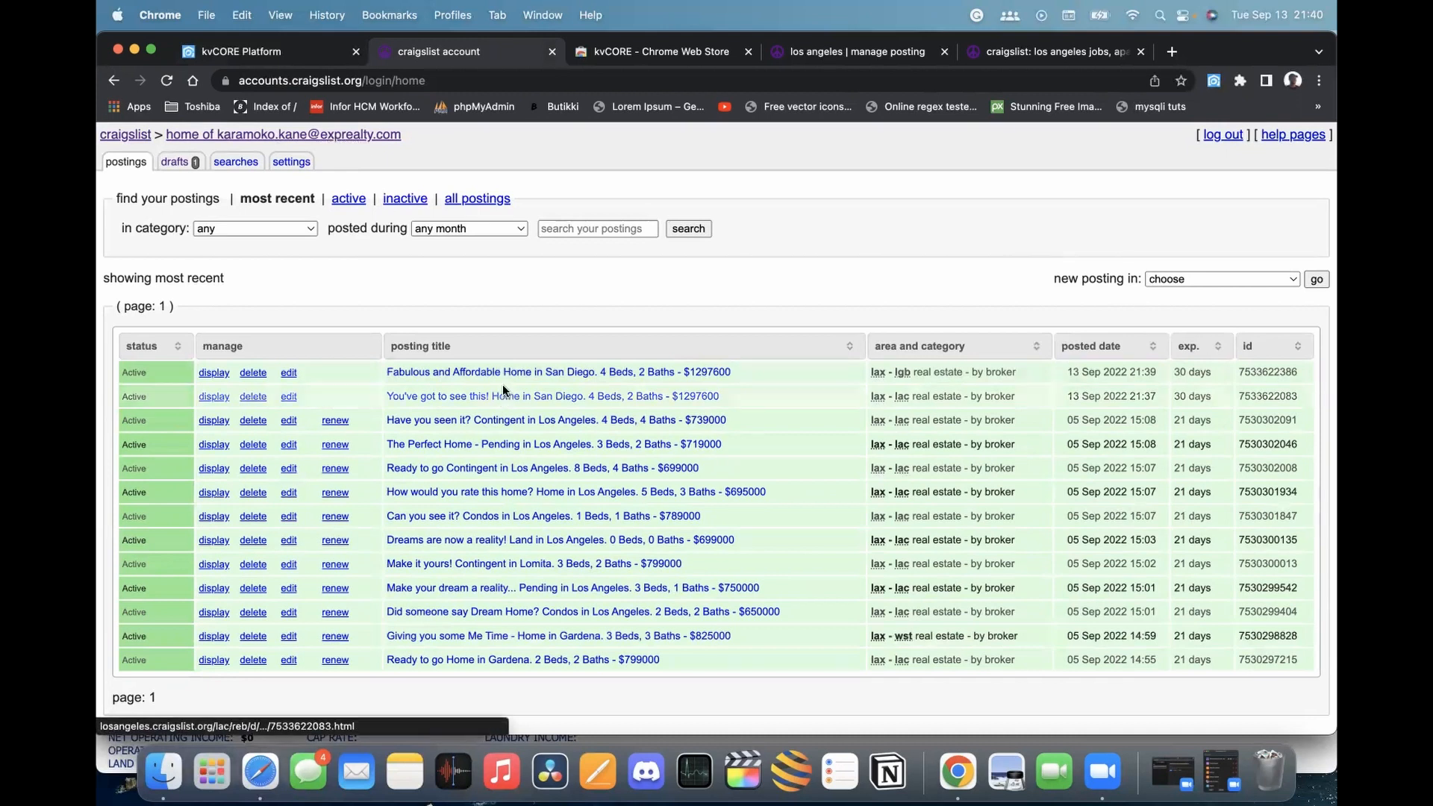
scroll(728, 403, down, 2)
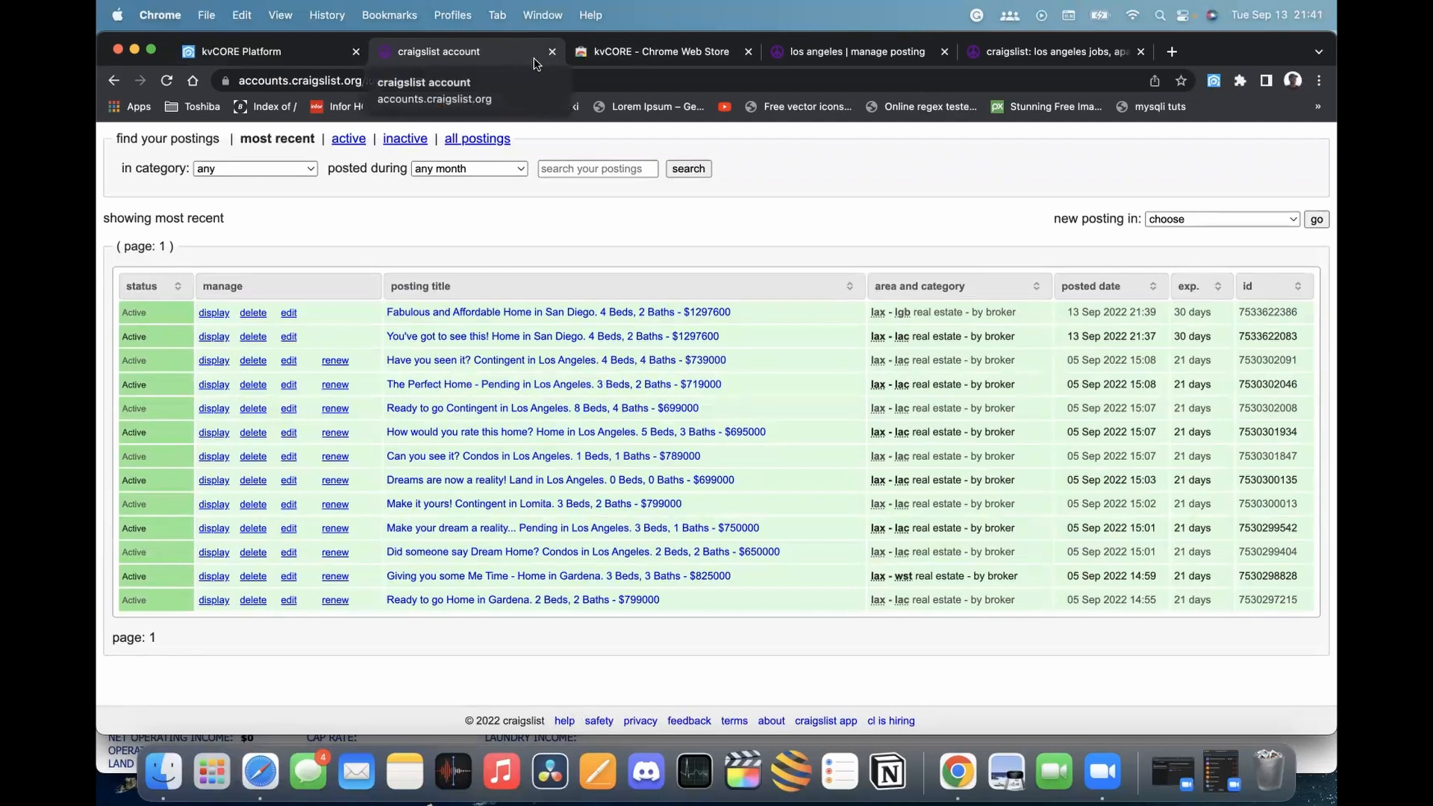
click(286, 54)
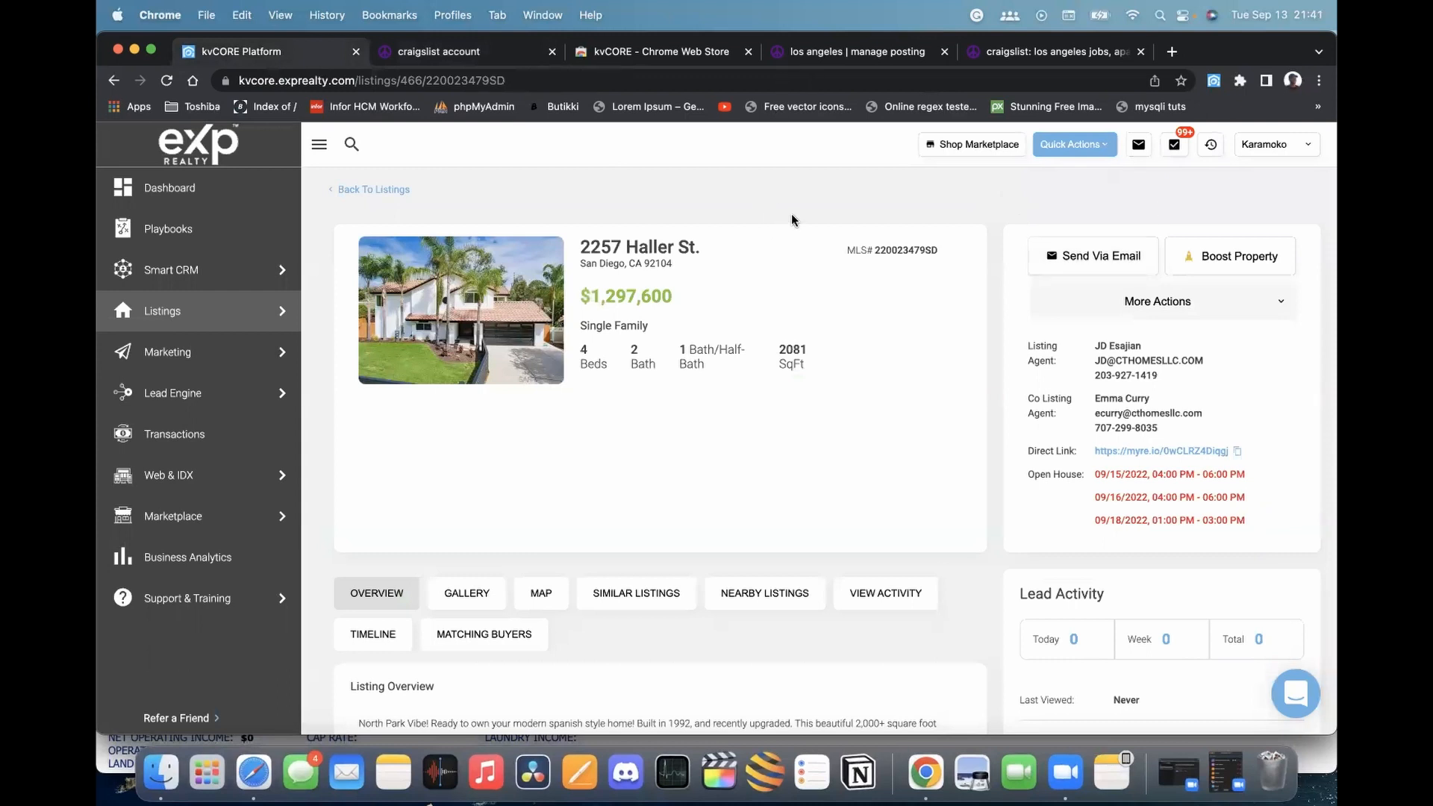
click(1131, 300)
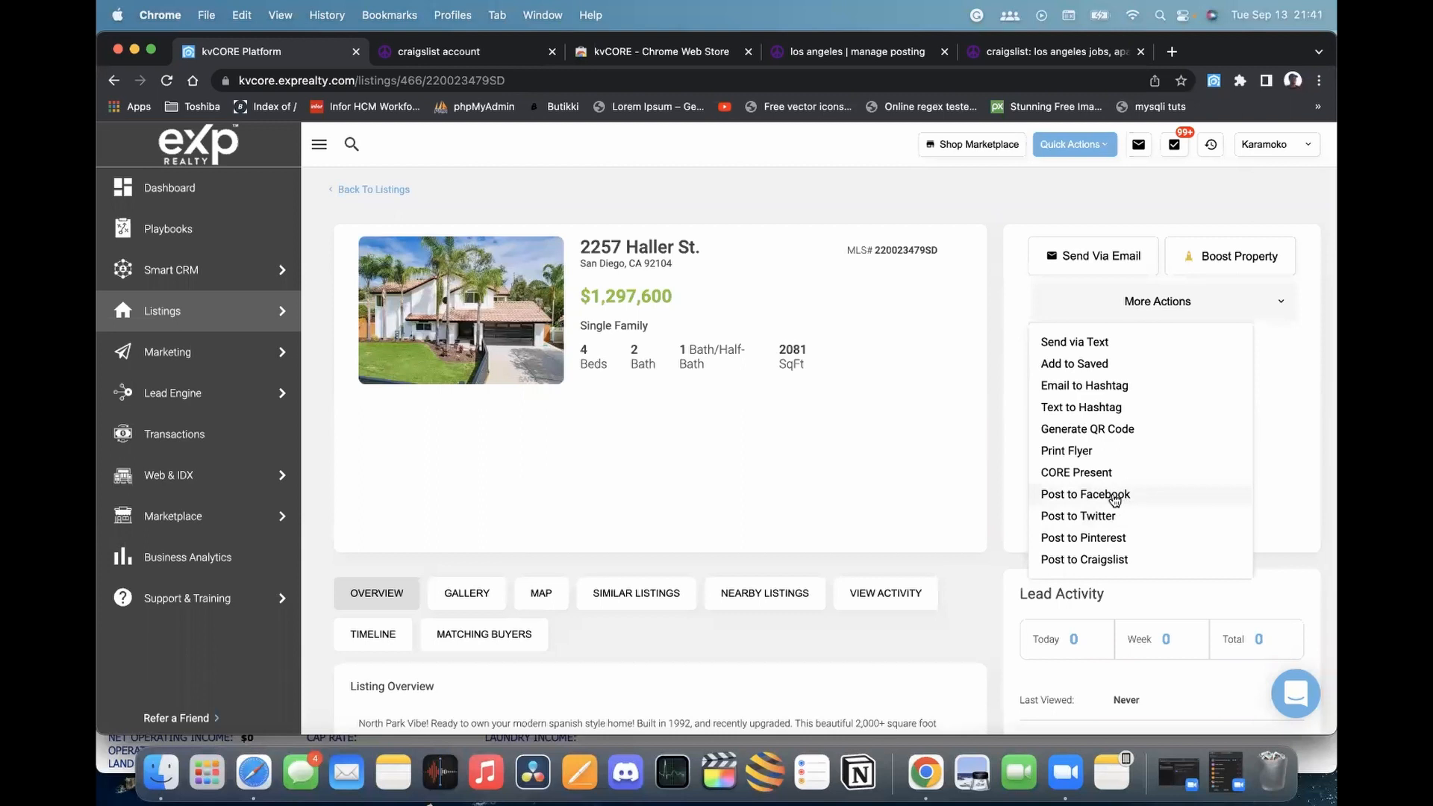
click(1105, 494)
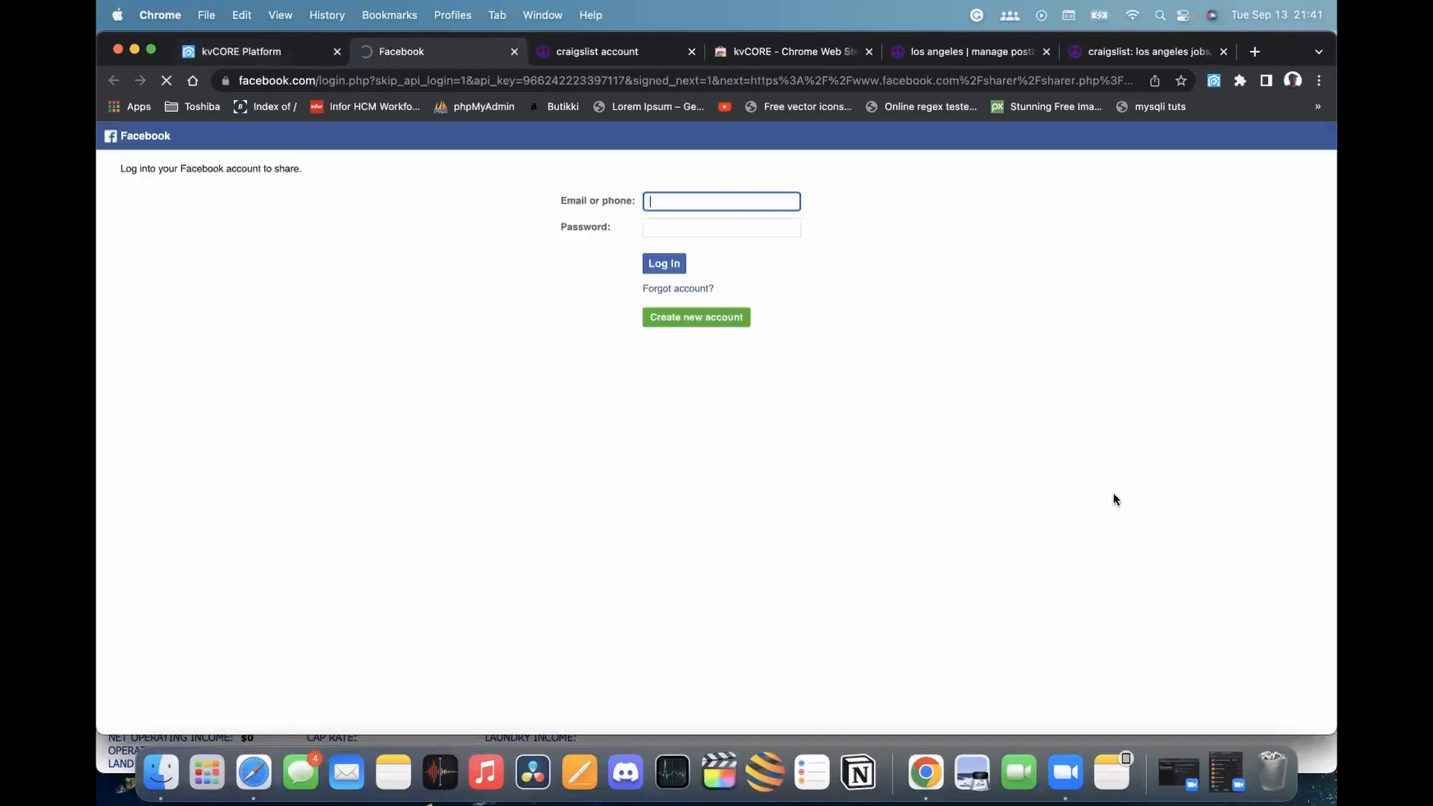
Let saved credentials fill Facebook's login form, leave it unsubmitted, and return to kvCORE
click(733, 210)
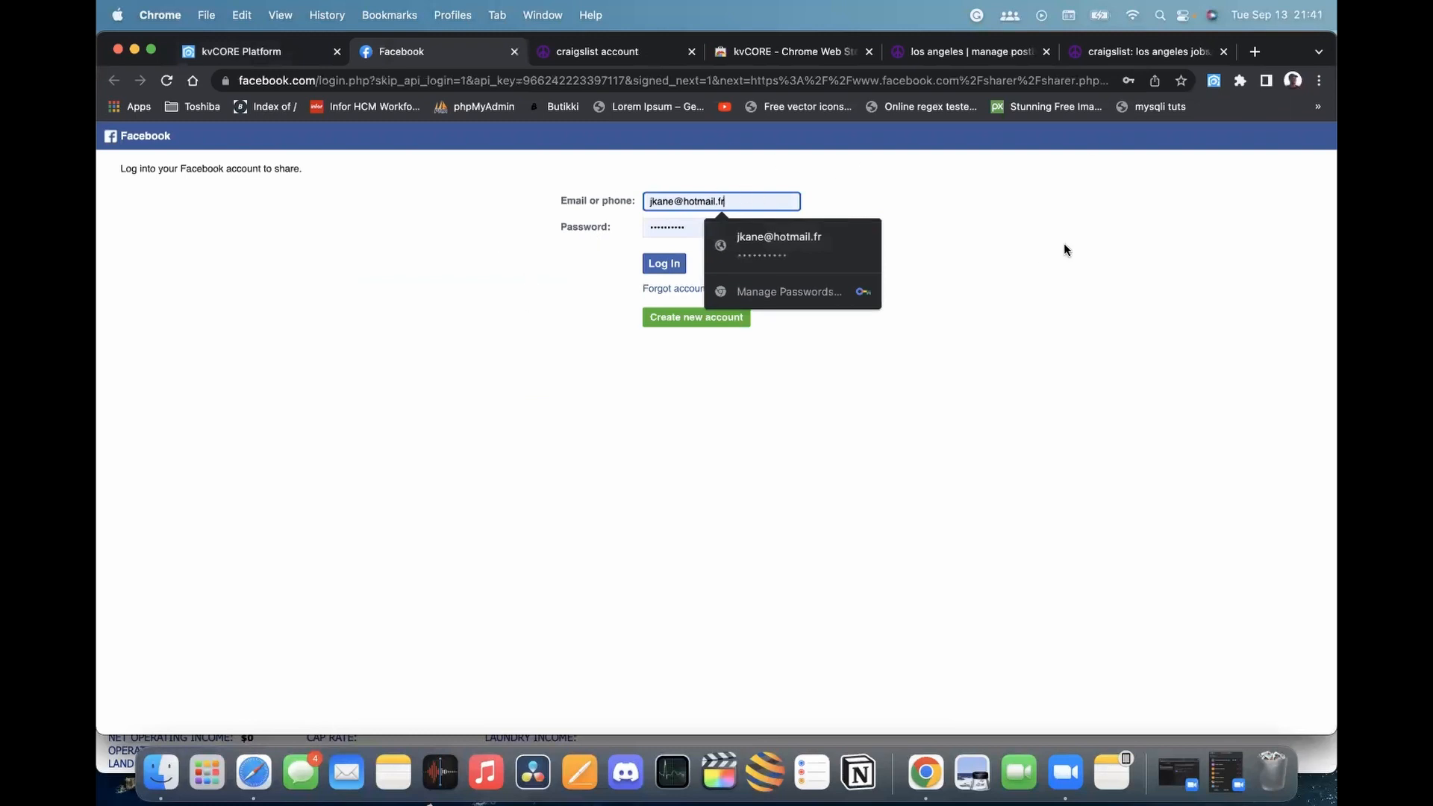
click(948, 251)
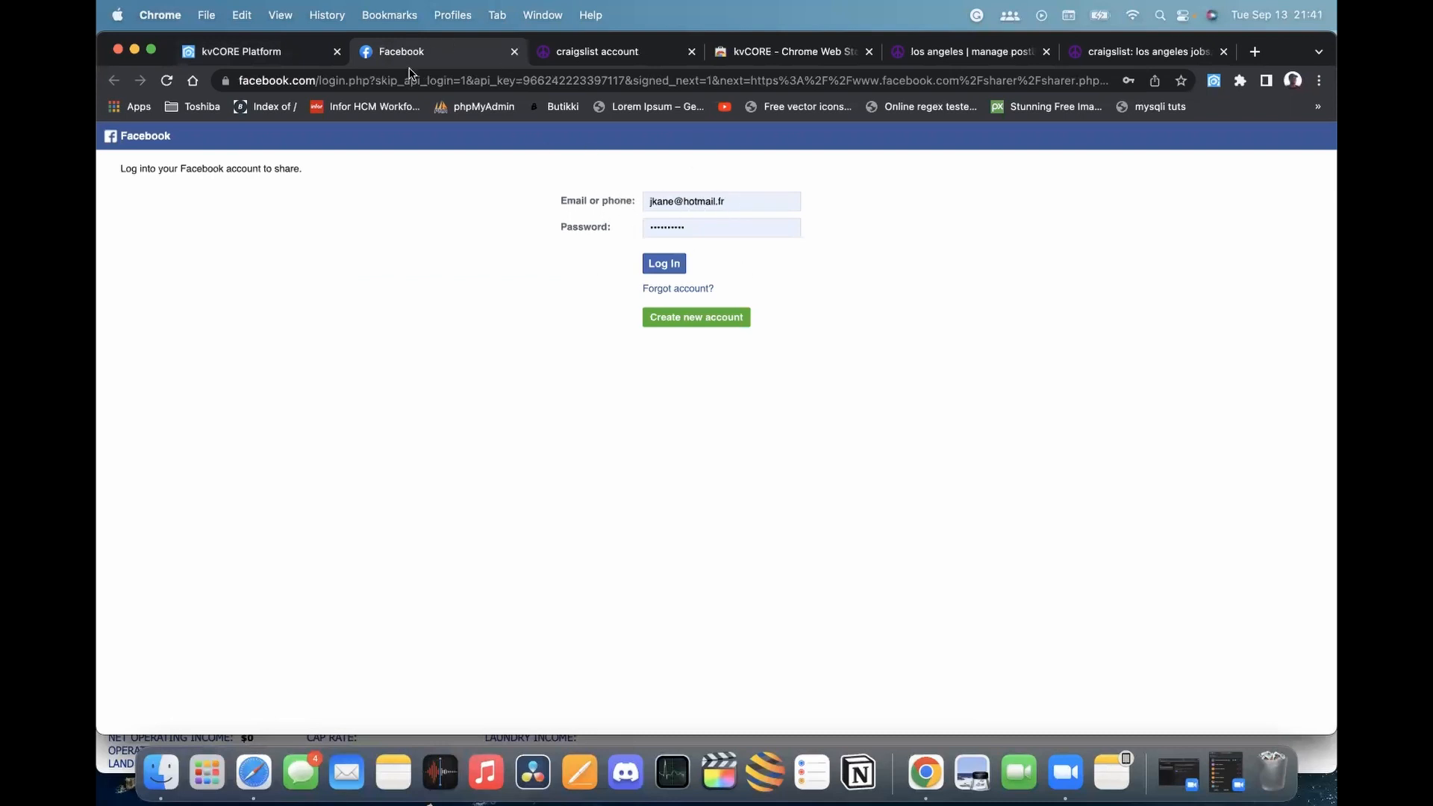
click(276, 52)
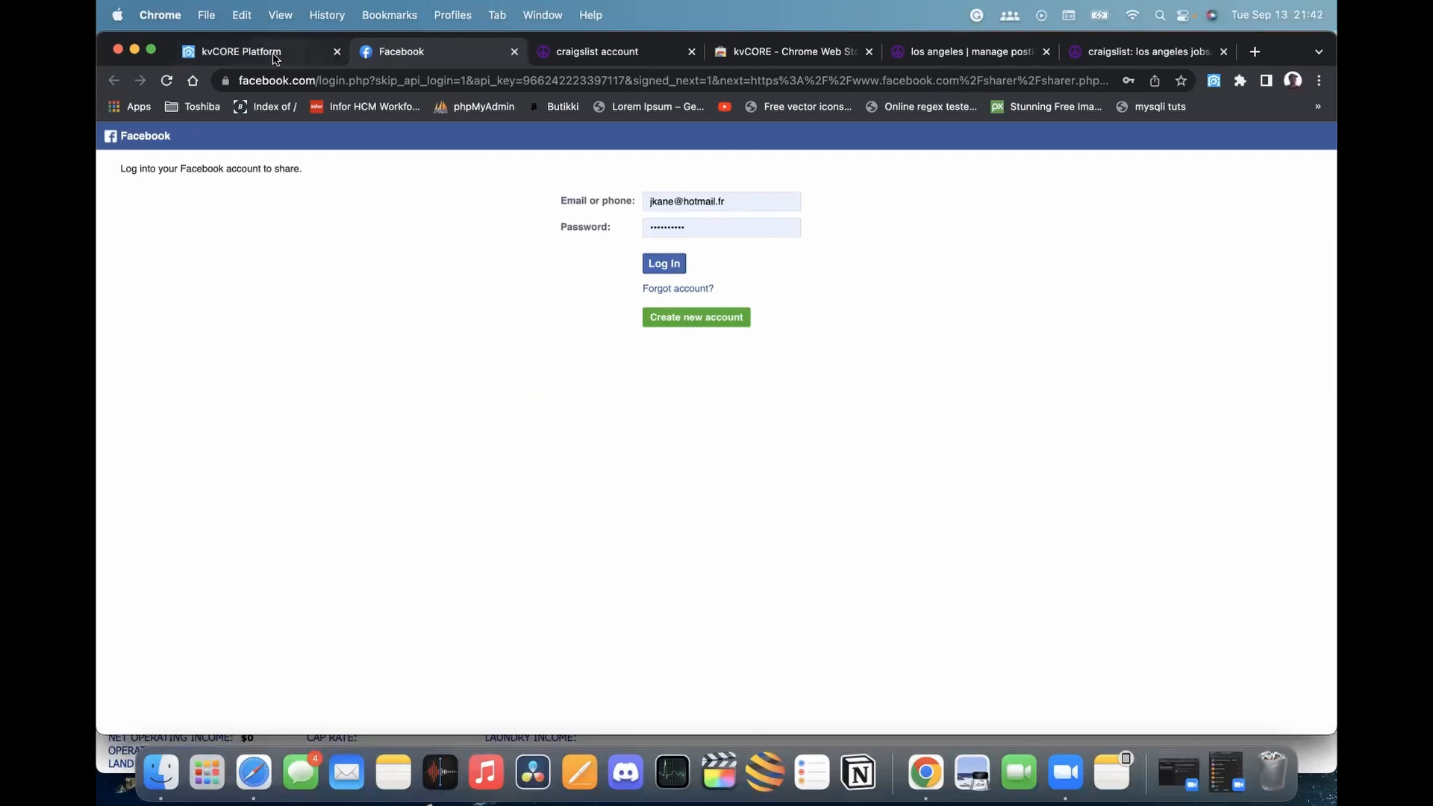
Open the listing's More Actions menu, switch between the Safari and Chrome windows, then close the menu
click(1175, 318)
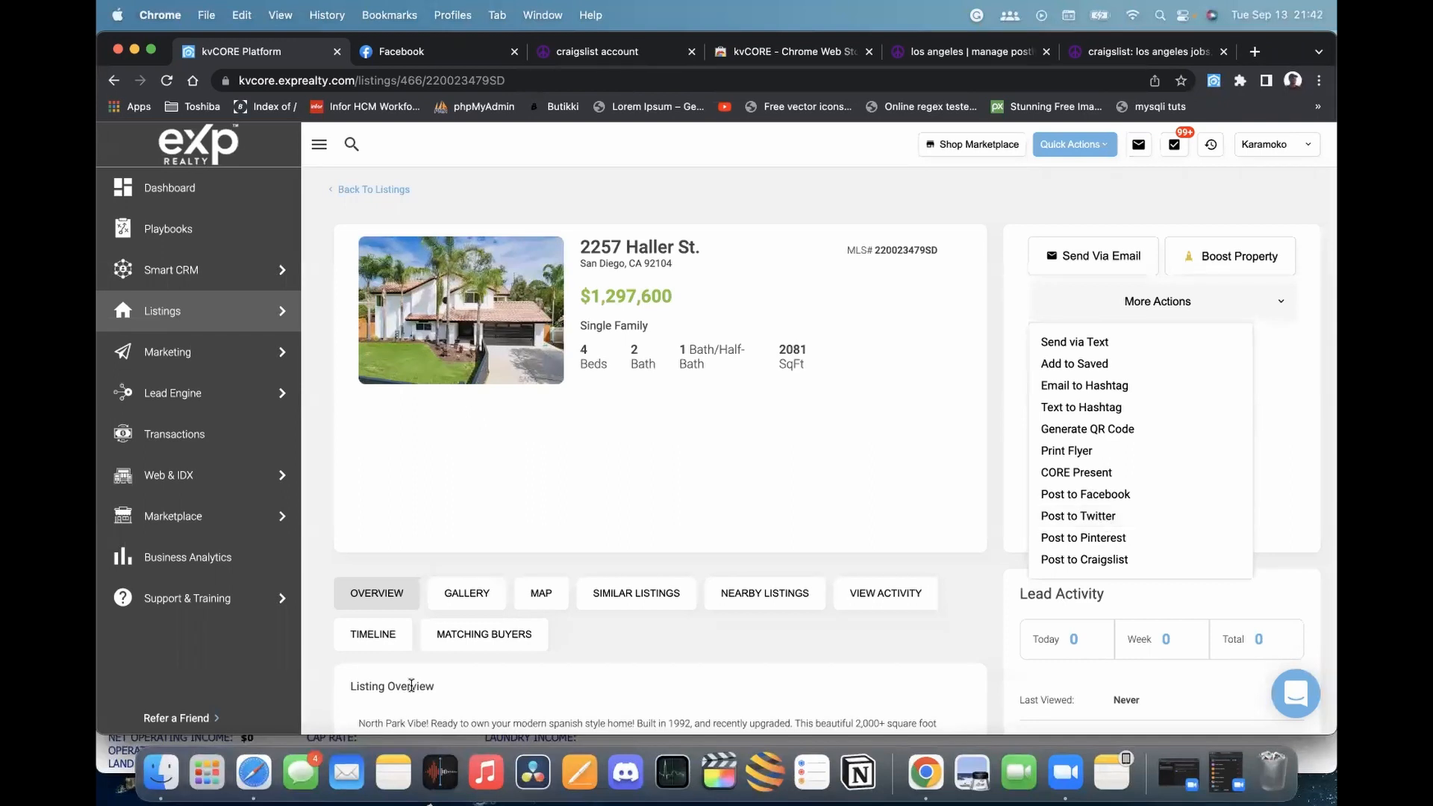
click(253, 773)
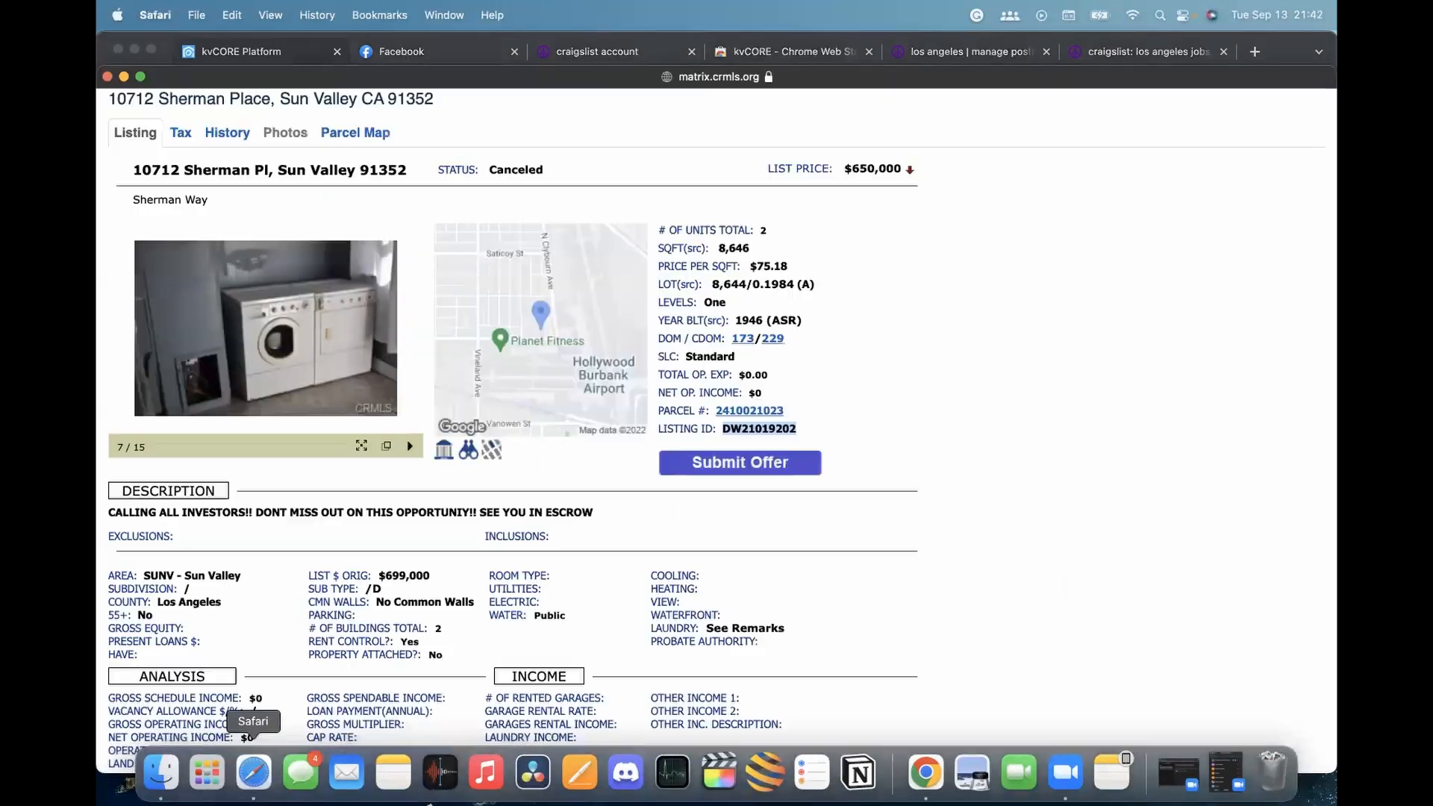
key(super+Tab)
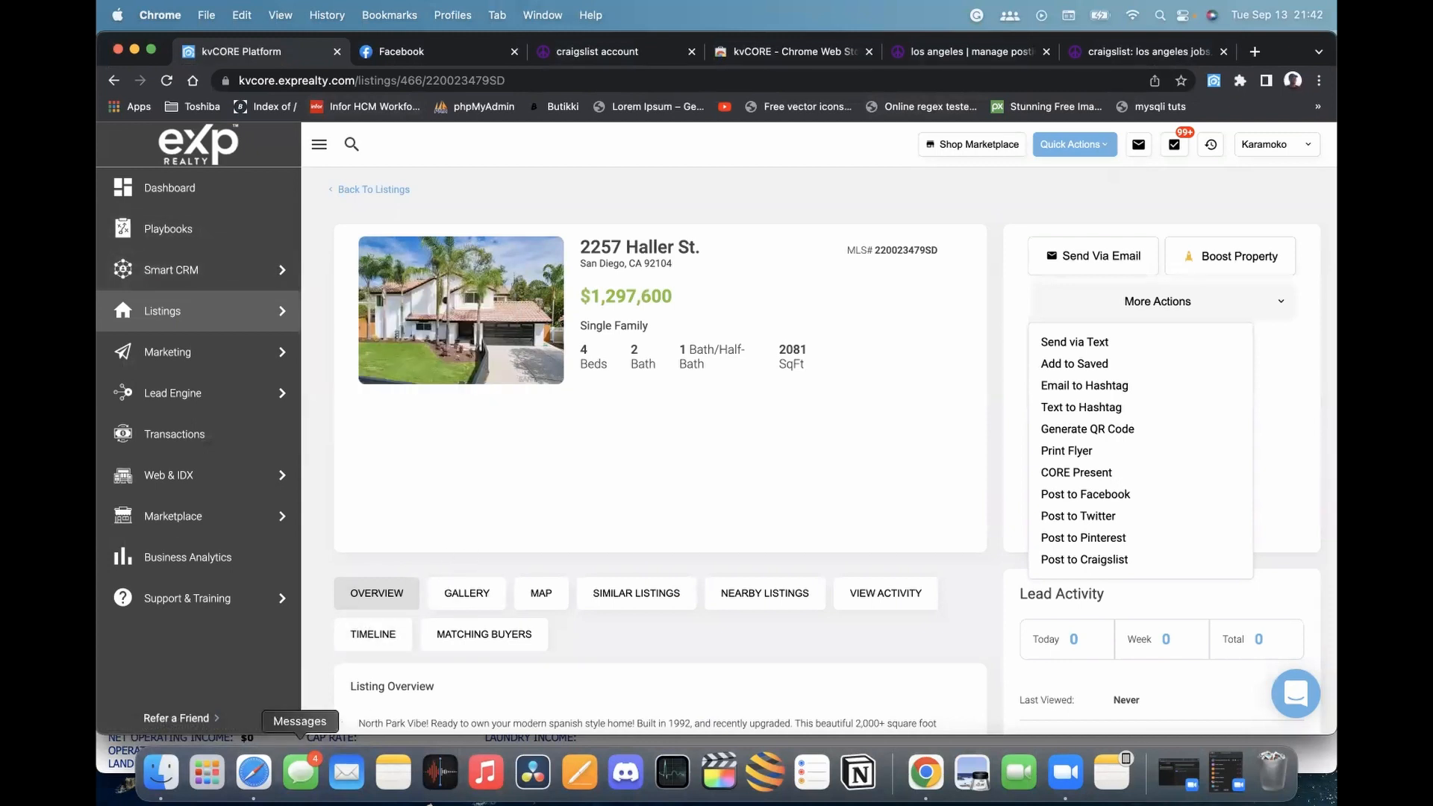
click(251, 739)
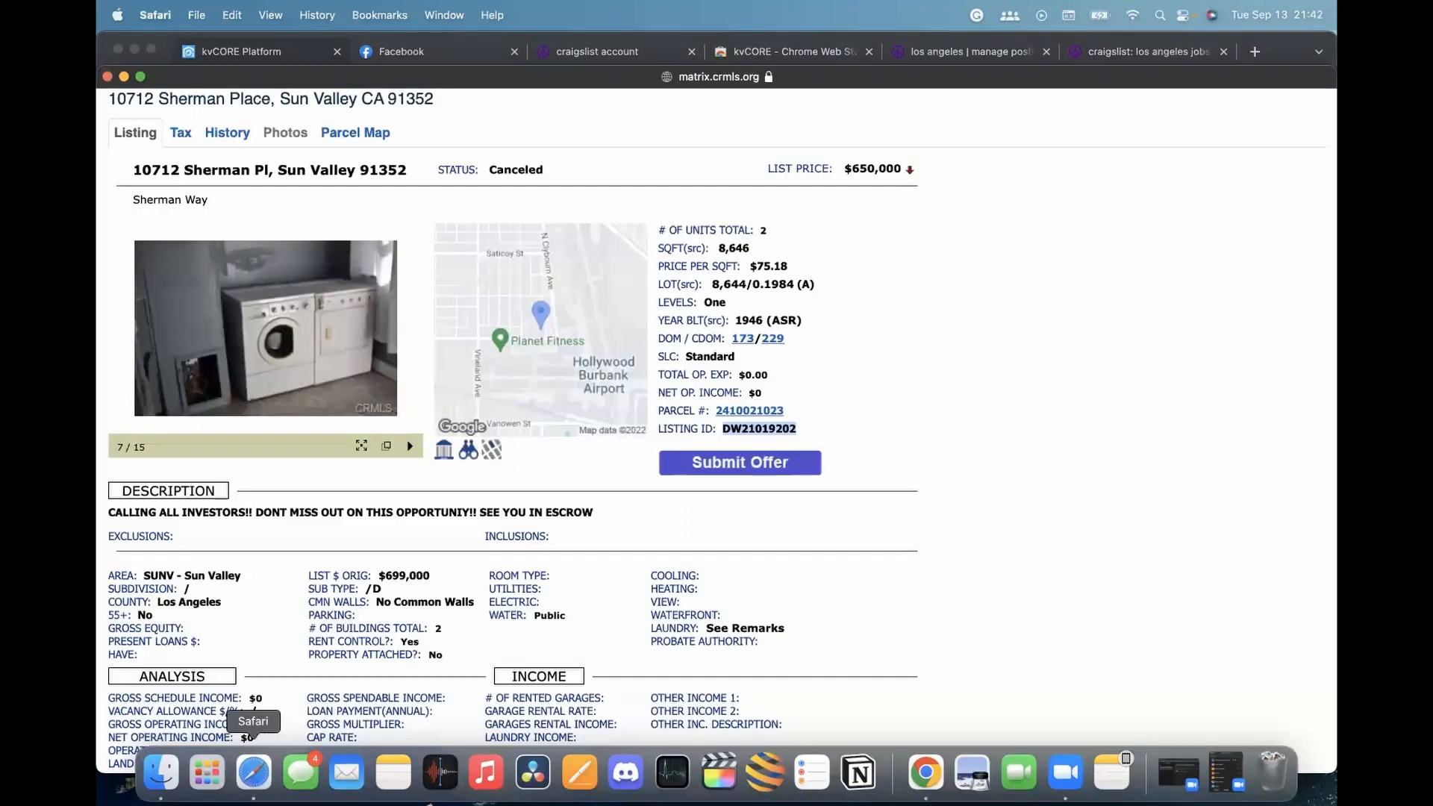
click(269, 57)
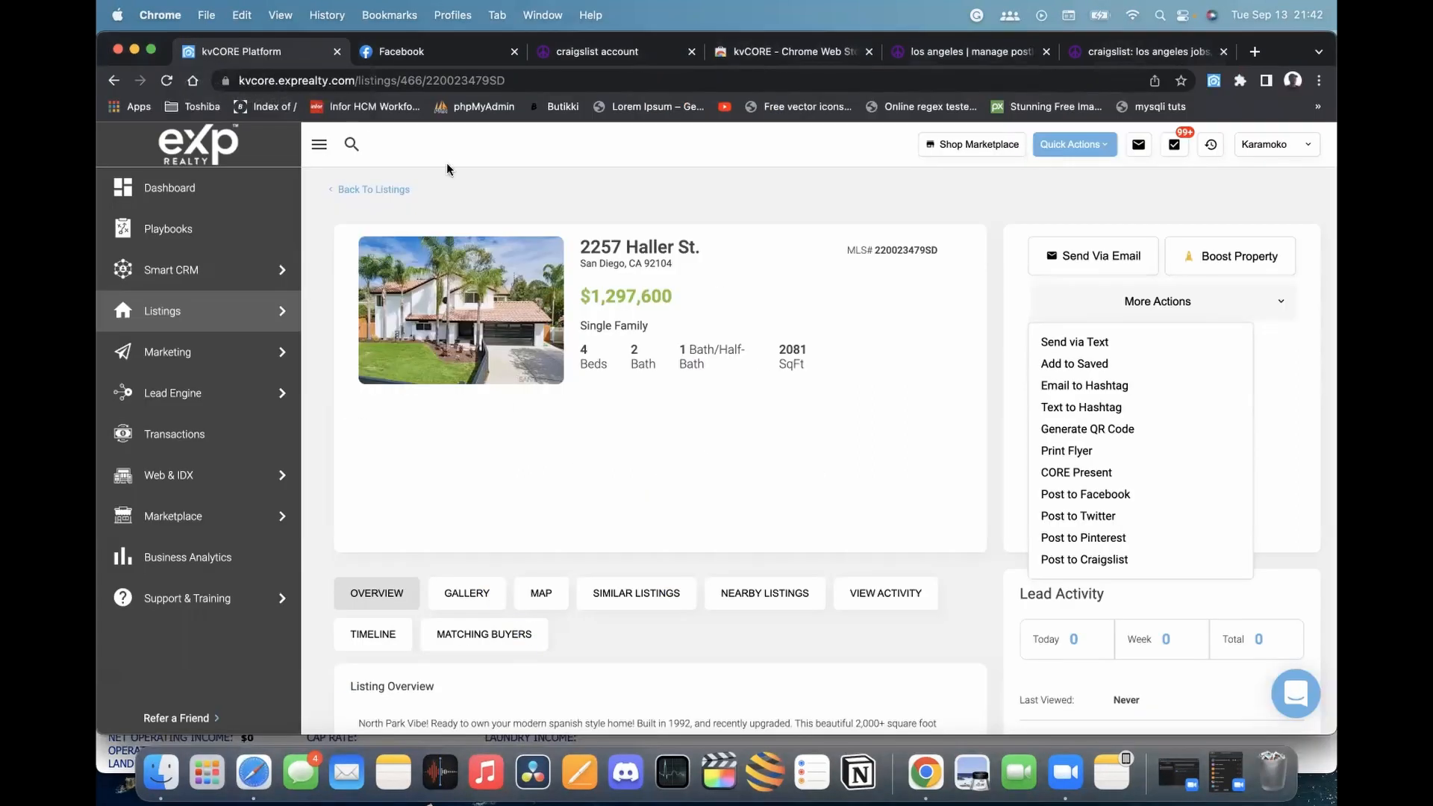
click(874, 193)
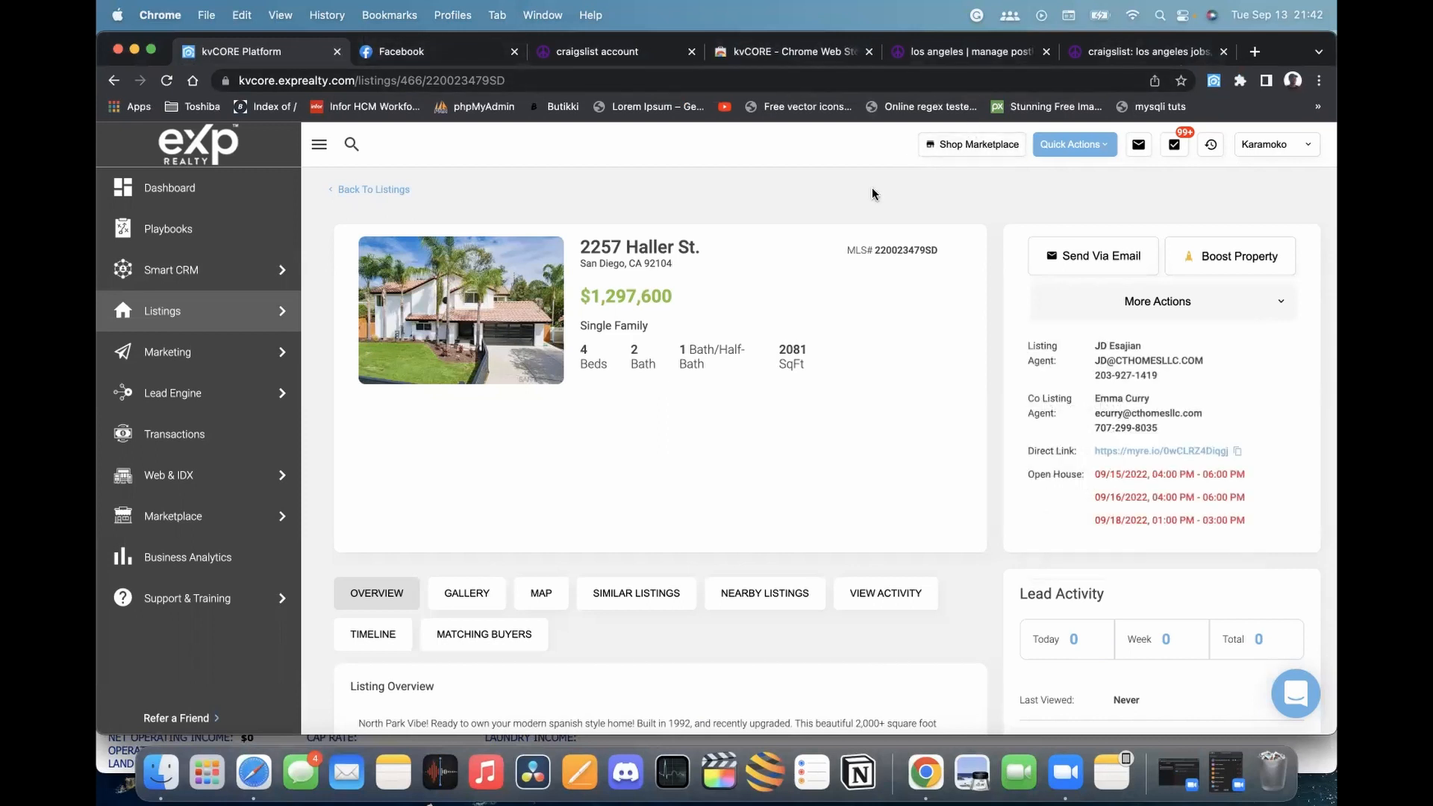
Quit Chrome with Cmd+Q and move Safari's Sun Valley listing window up
key(super+q)
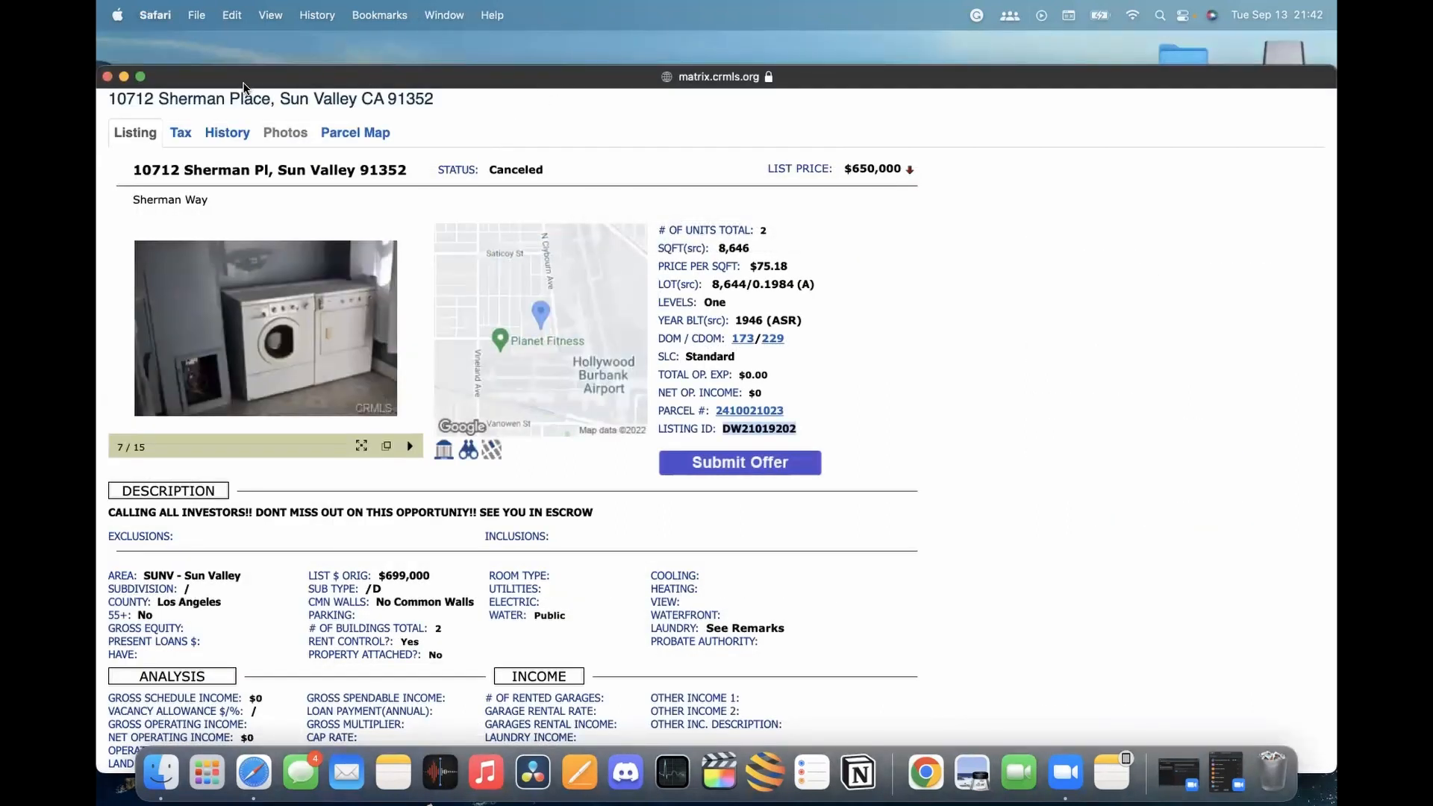
drag(243, 86, 247, 52)
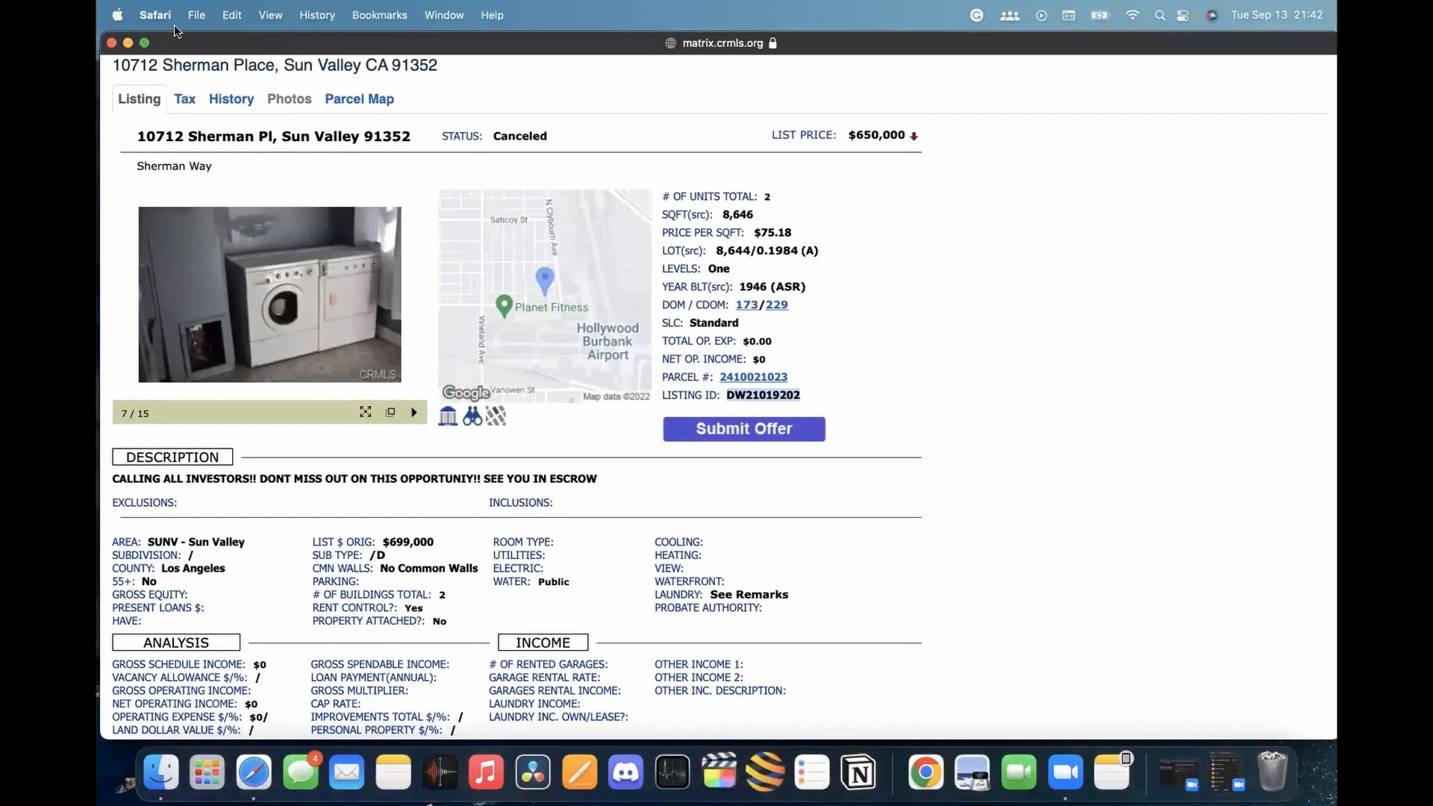
scroll(189, 102, left, 1)
scroll(195, 102, right, 1)
click(251, 773)
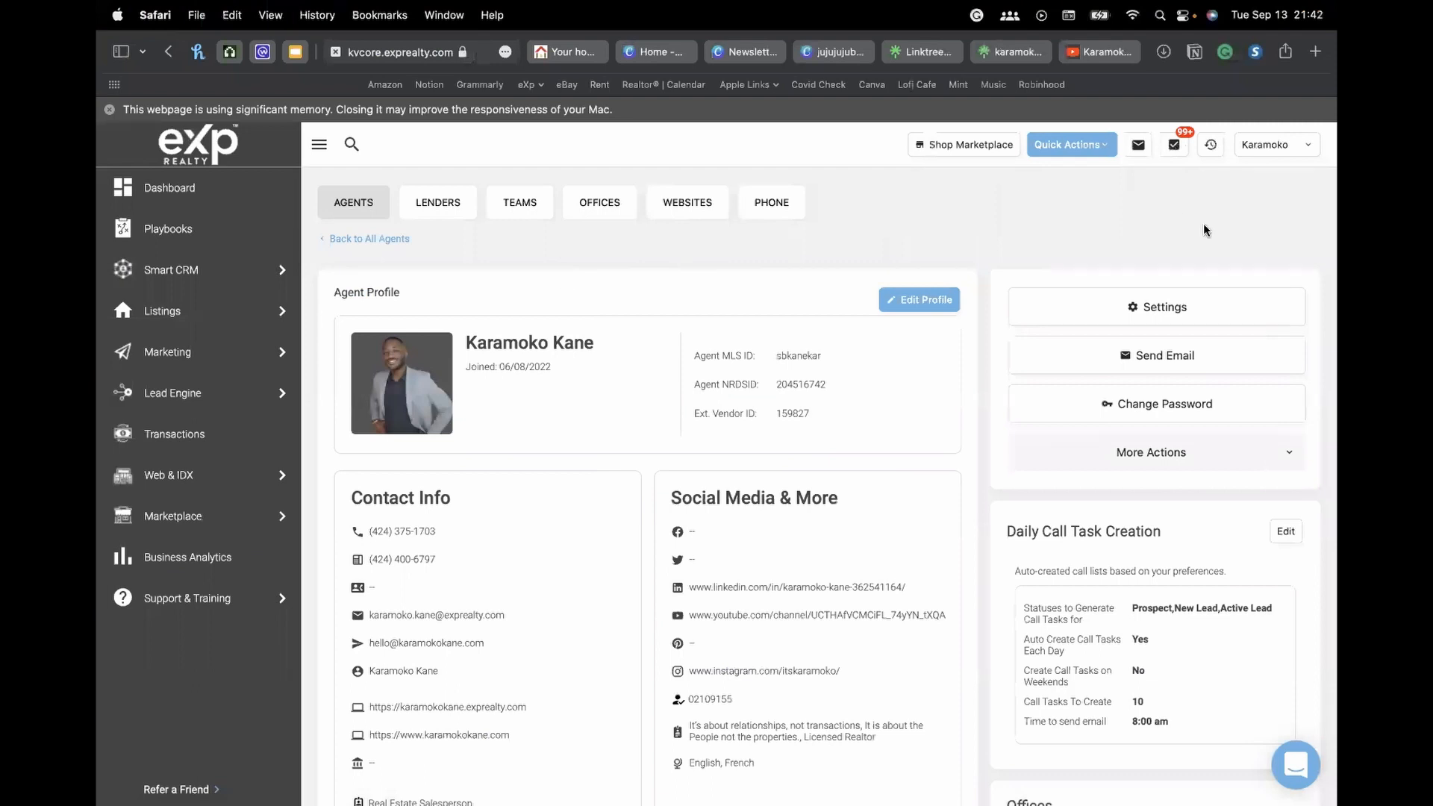
click(179, 318)
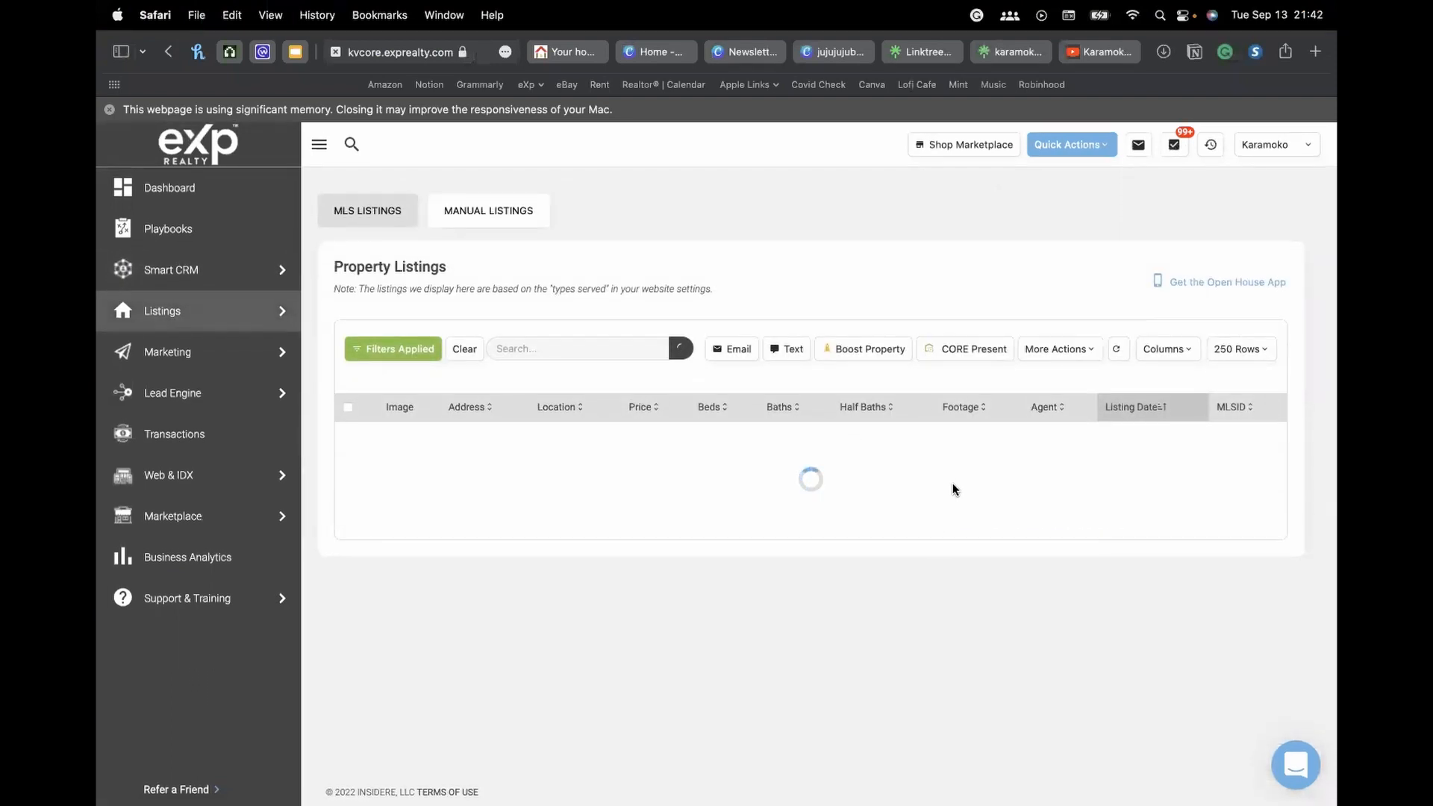
scroll(665, 440, down, 3)
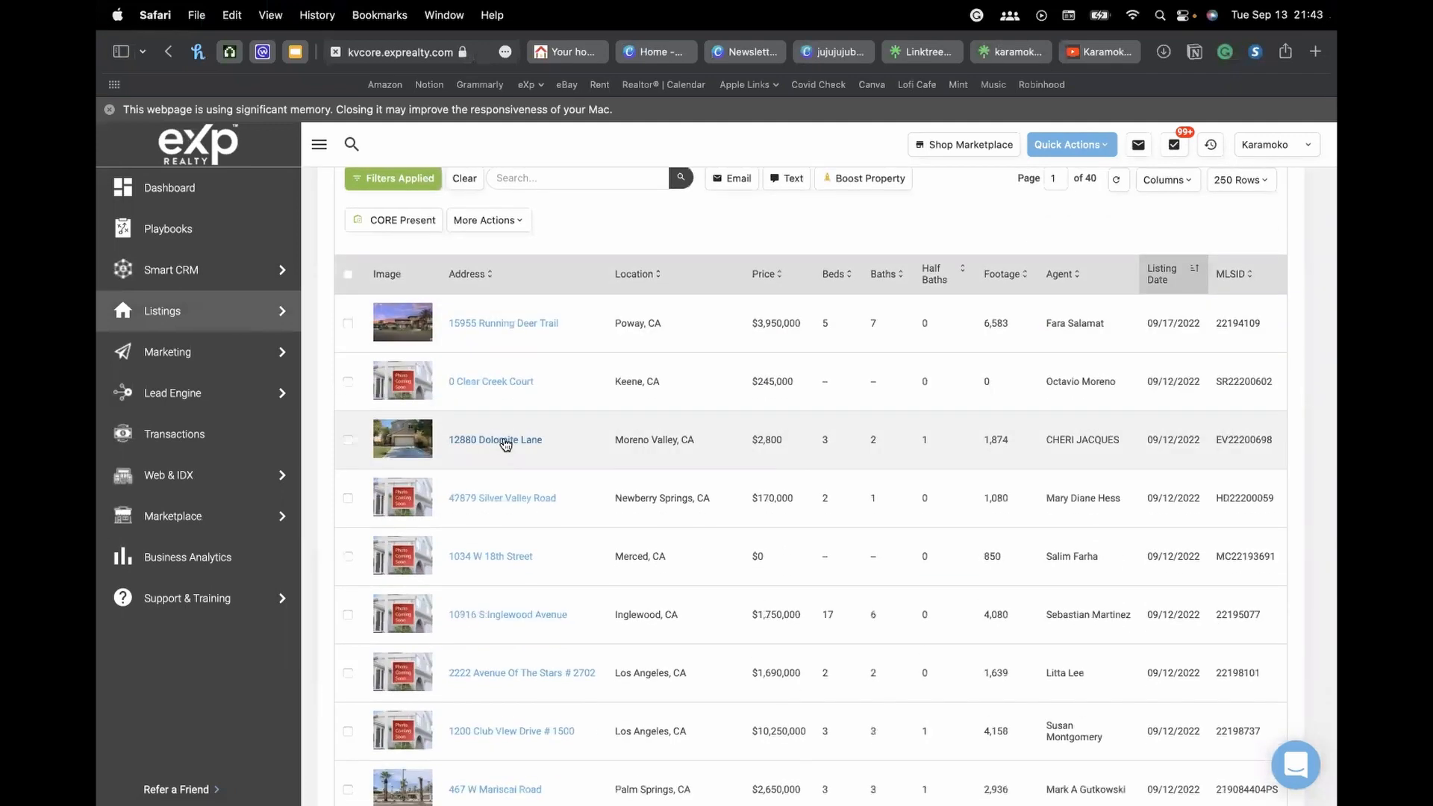
click(496, 441)
scroll(1074, 464, up, 3)
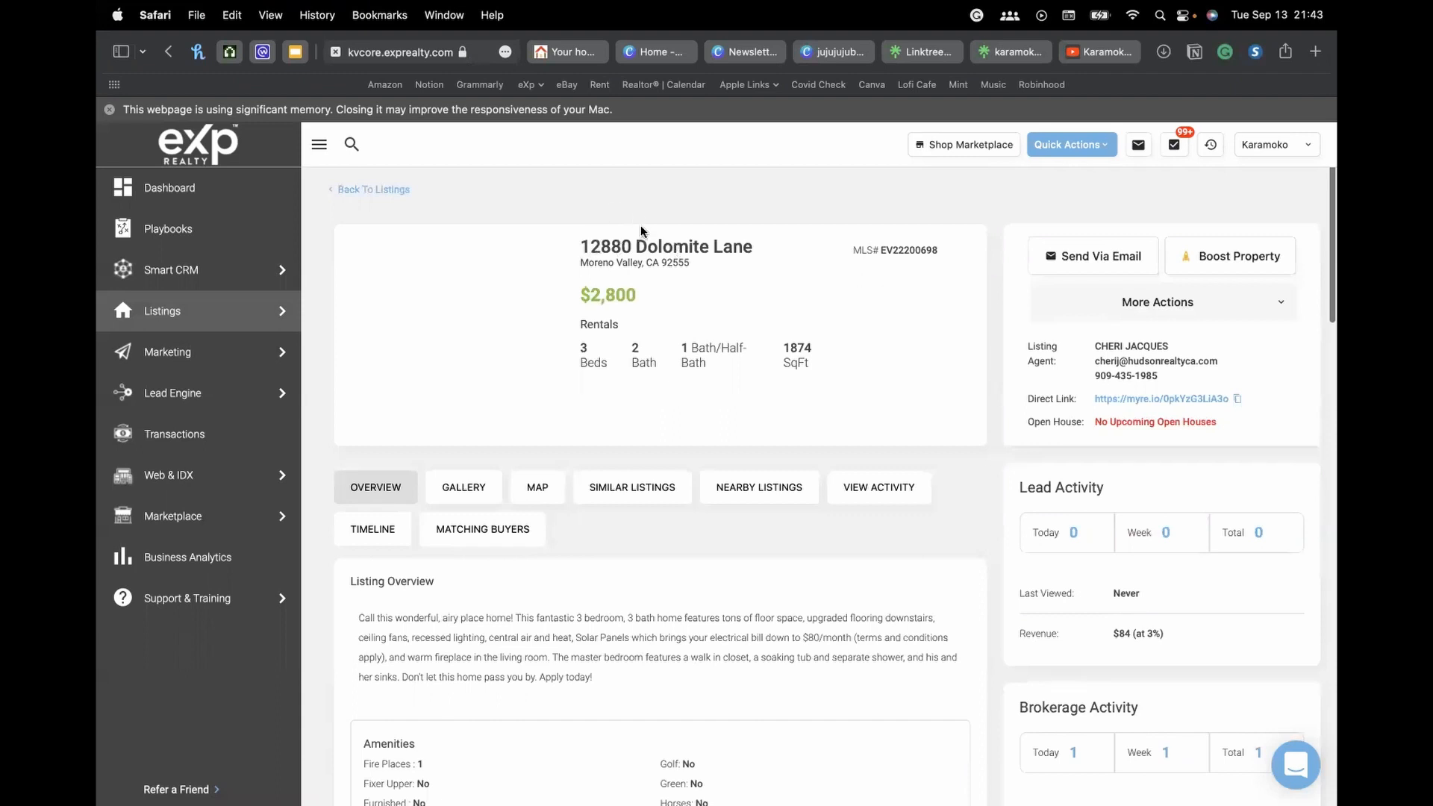
click(1216, 314)
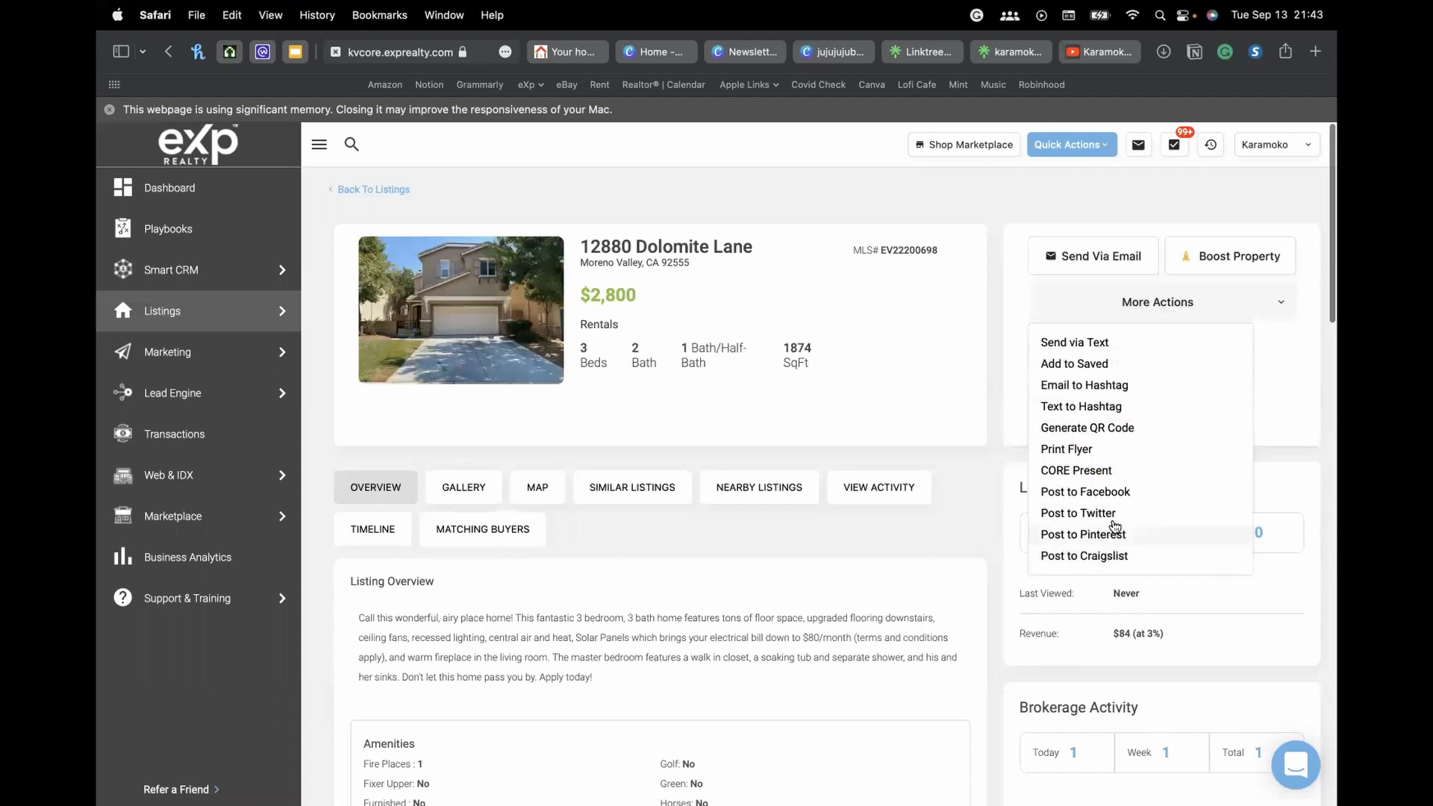
click(1114, 490)
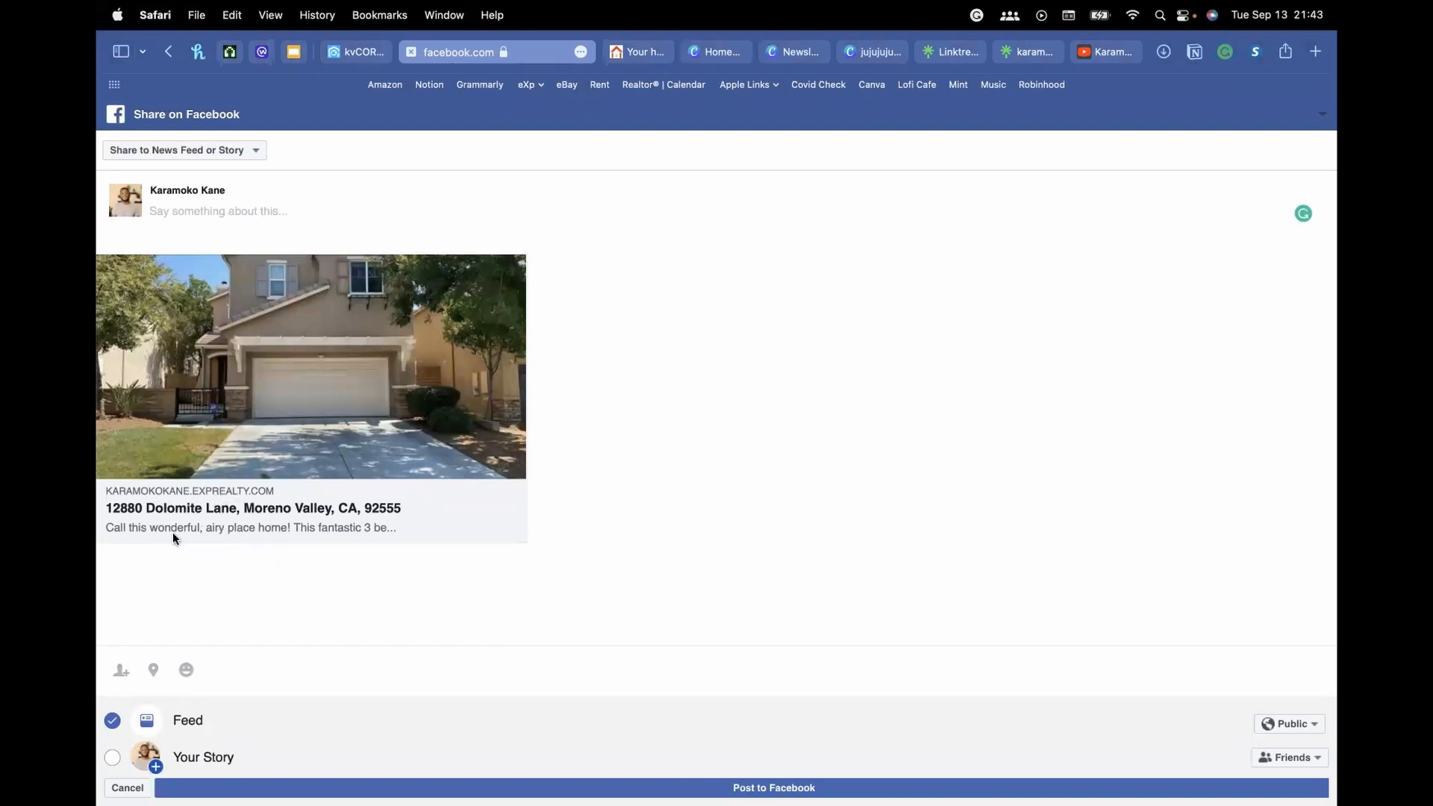
Draft a Facebook post reading 'whatever' with feeling blessed, then leave the tab without posting
click(452, 571)
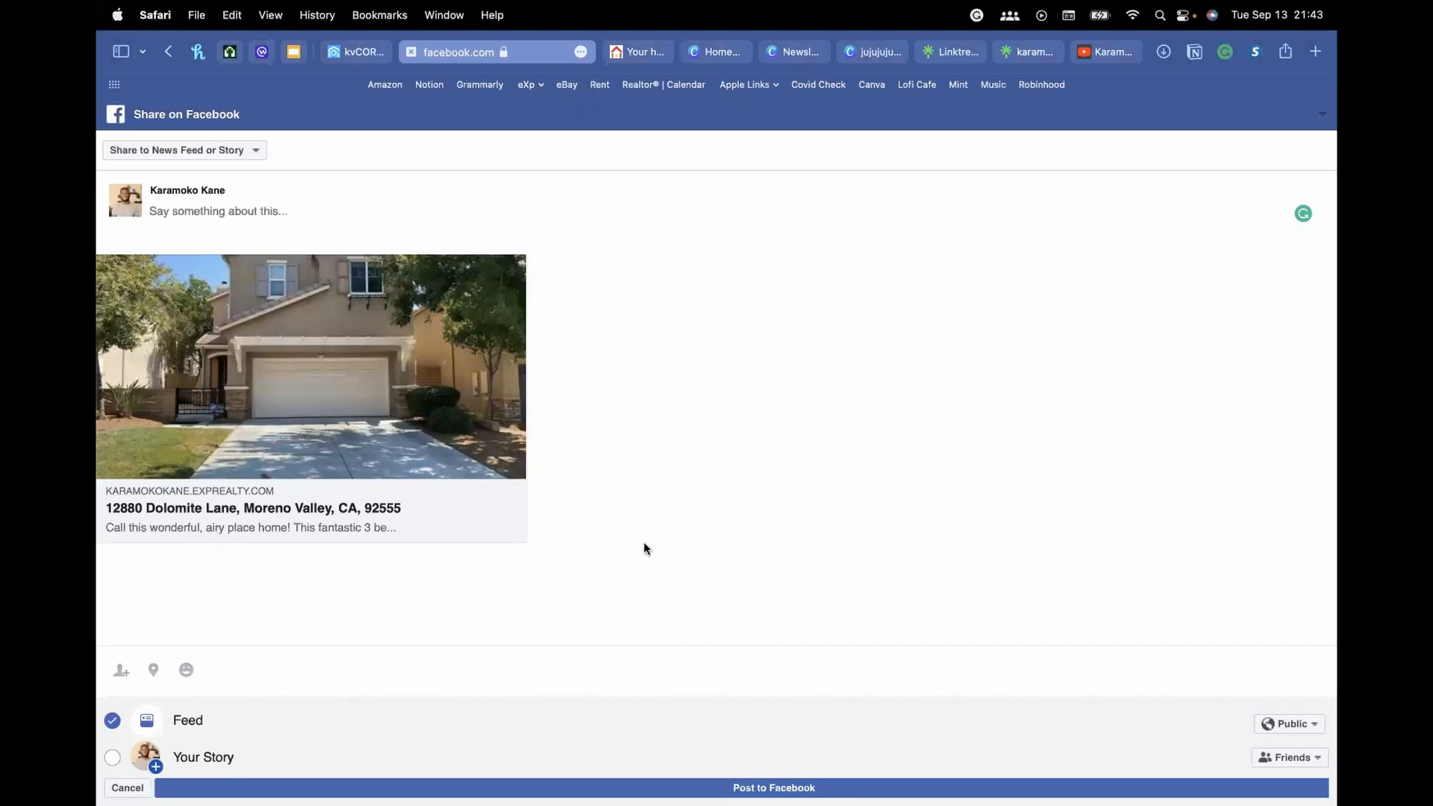
click(287, 214)
text(whatever)
click(186, 670)
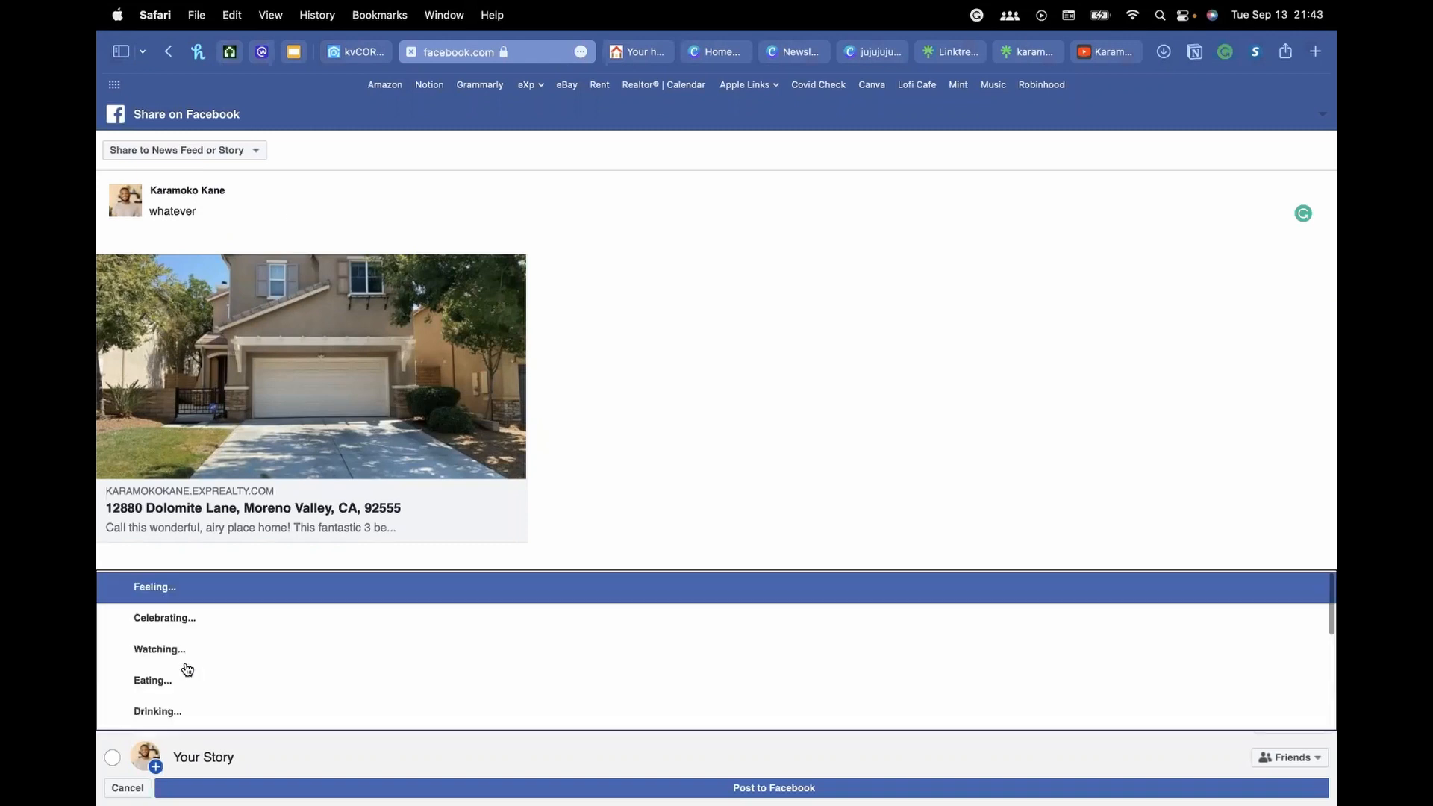
click(165, 595)
click(164, 615)
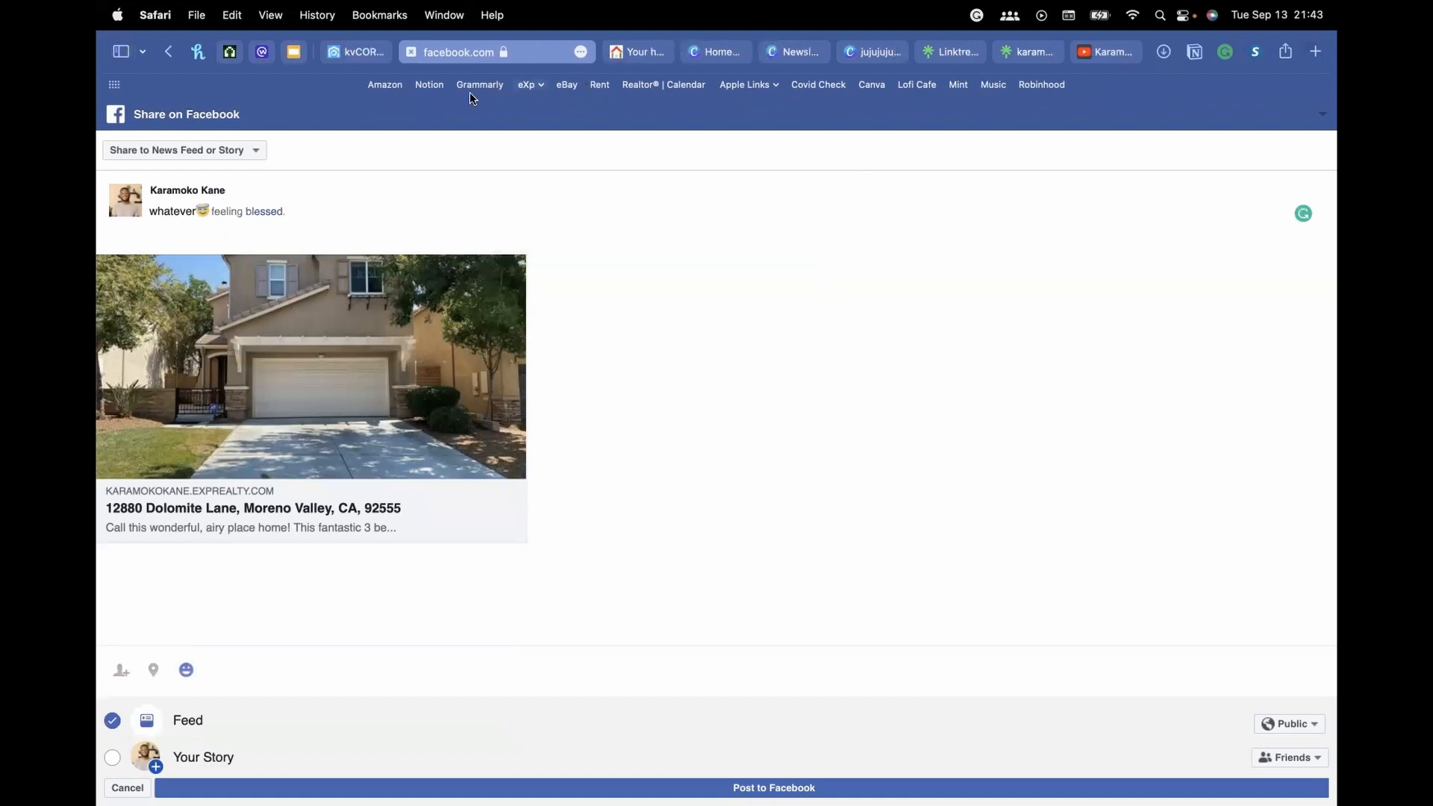
click(411, 50)
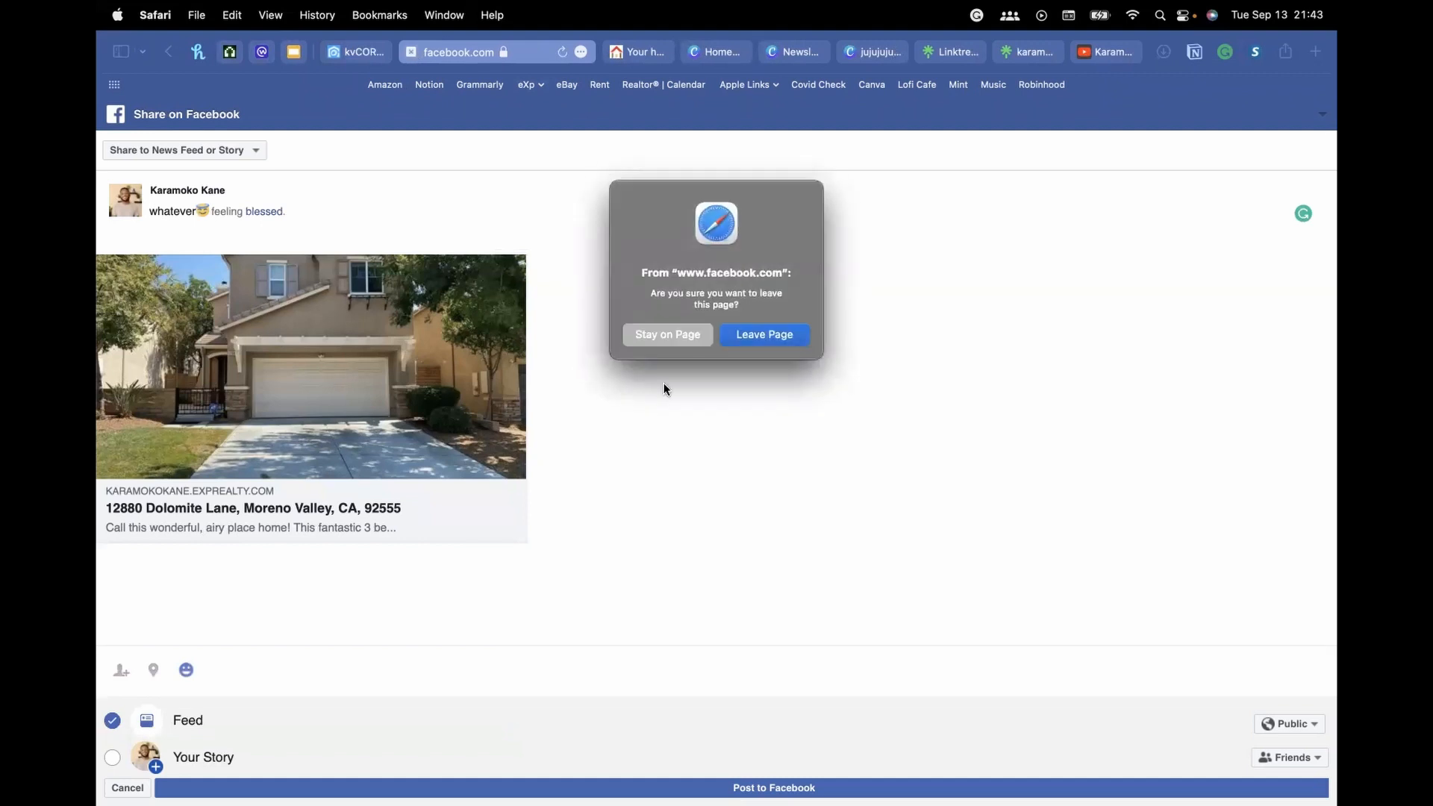
click(781, 334)
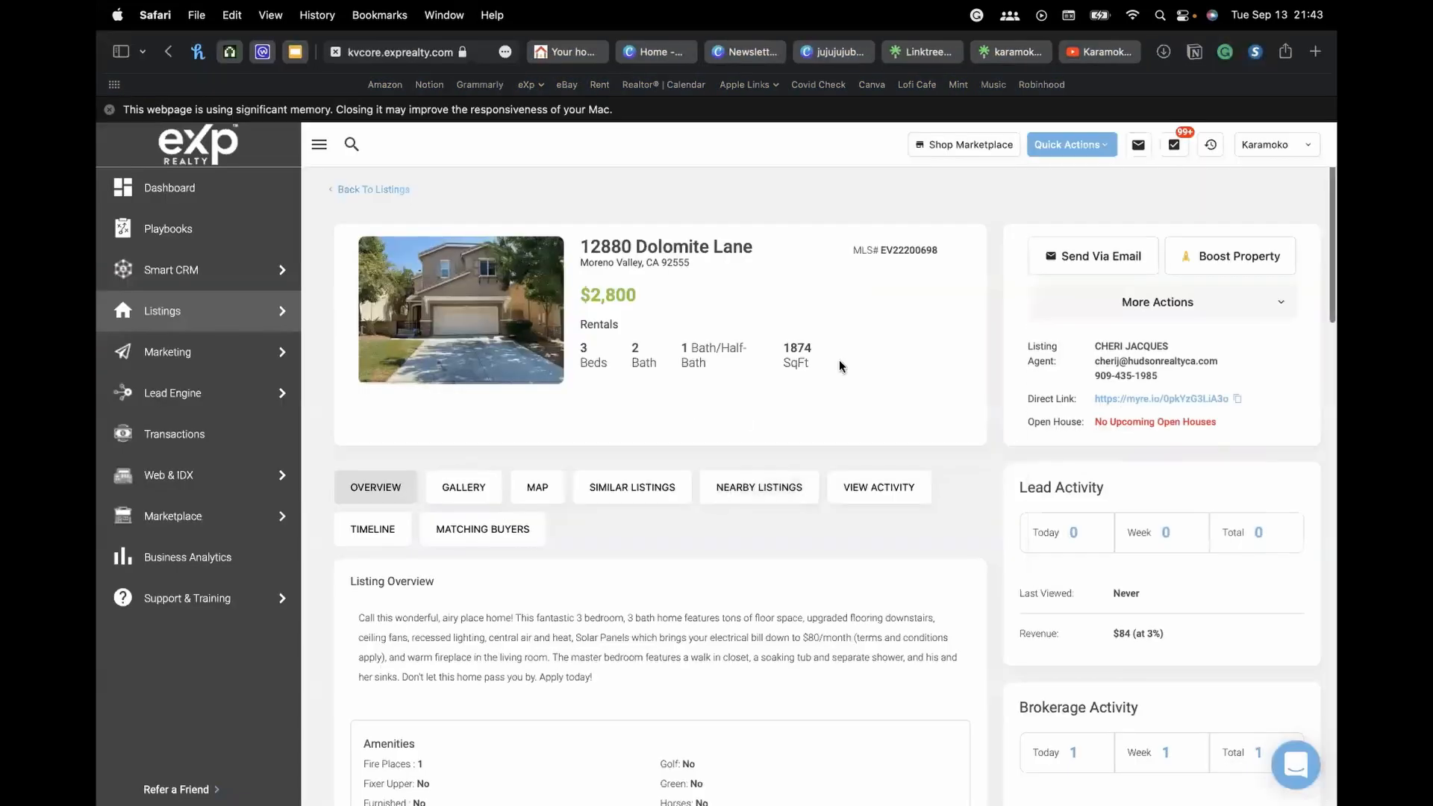
Open and dismiss the More Actions dropdown, then go Back To Listings
click(1177, 309)
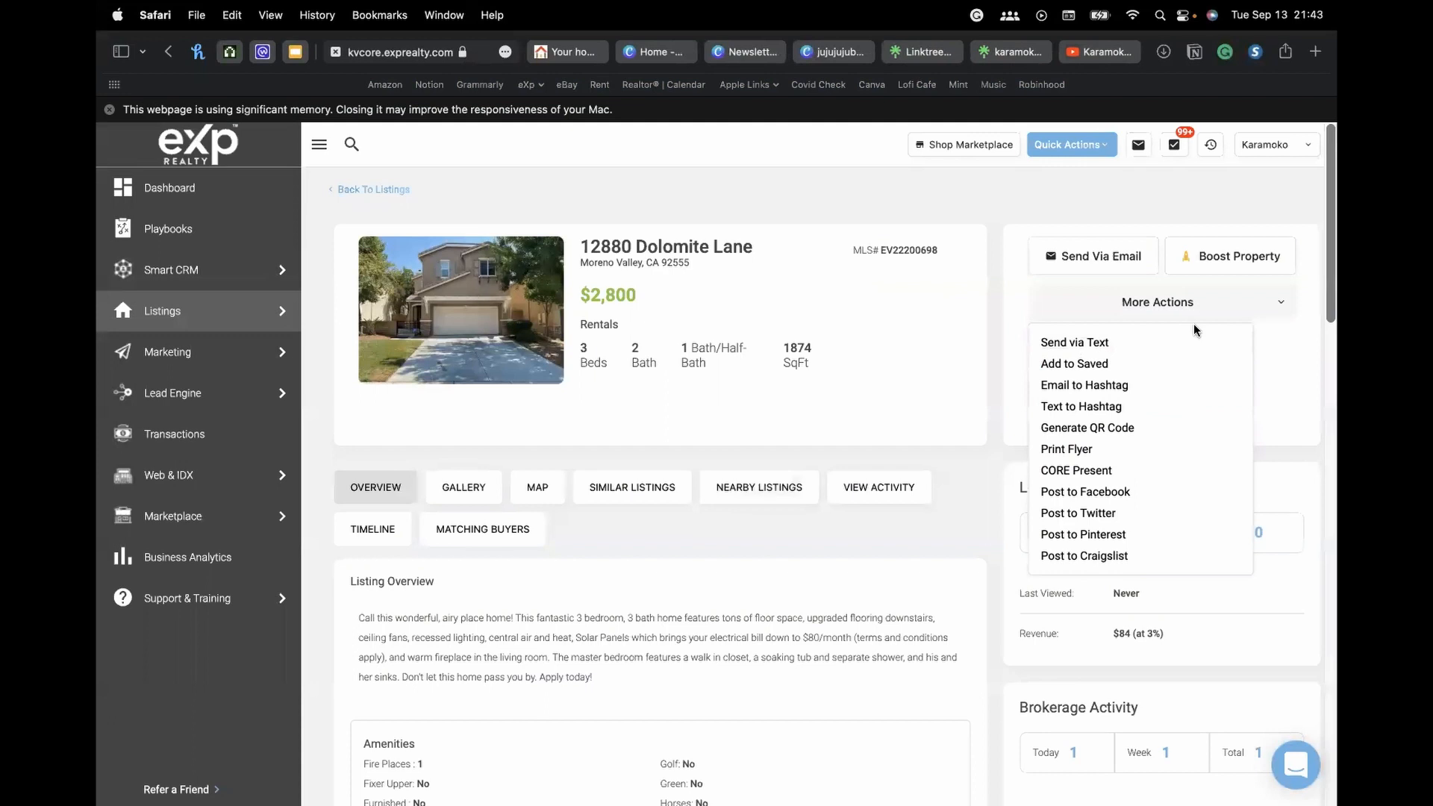
click(1224, 309)
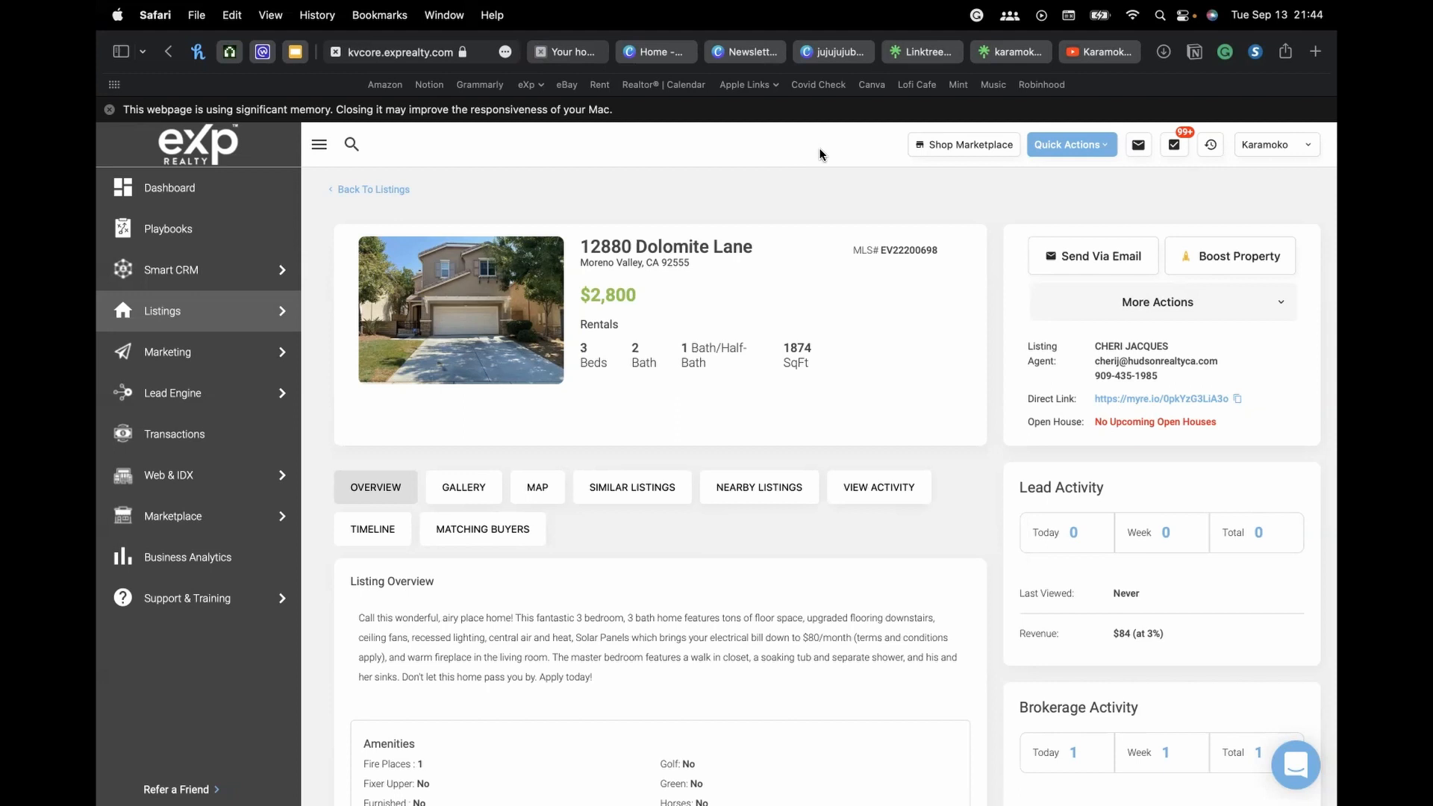
click(392, 189)
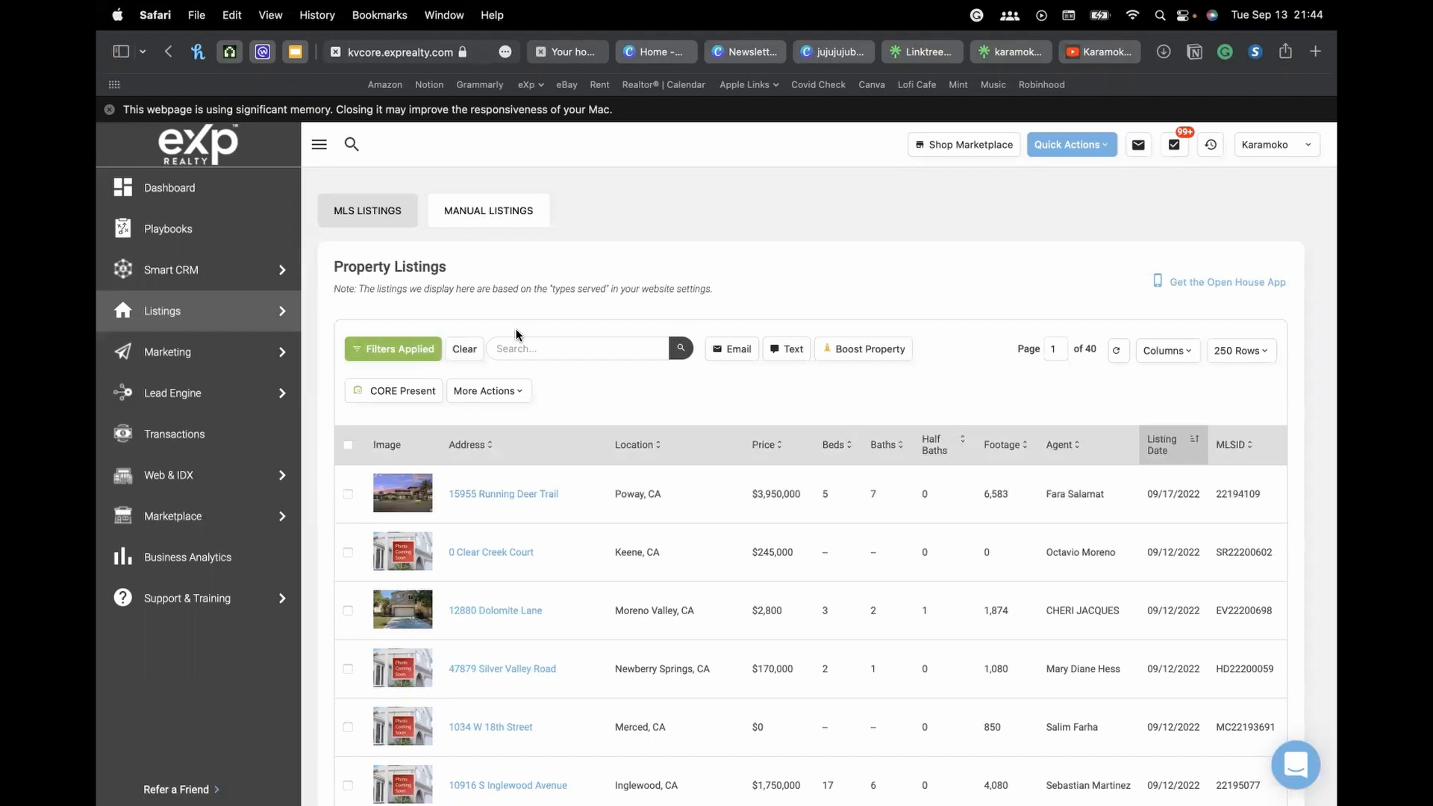
Clear the Filters Applied on Property Listings, then open and close the support chat widget
scroll(464, 352, down, 1)
click(464, 347)
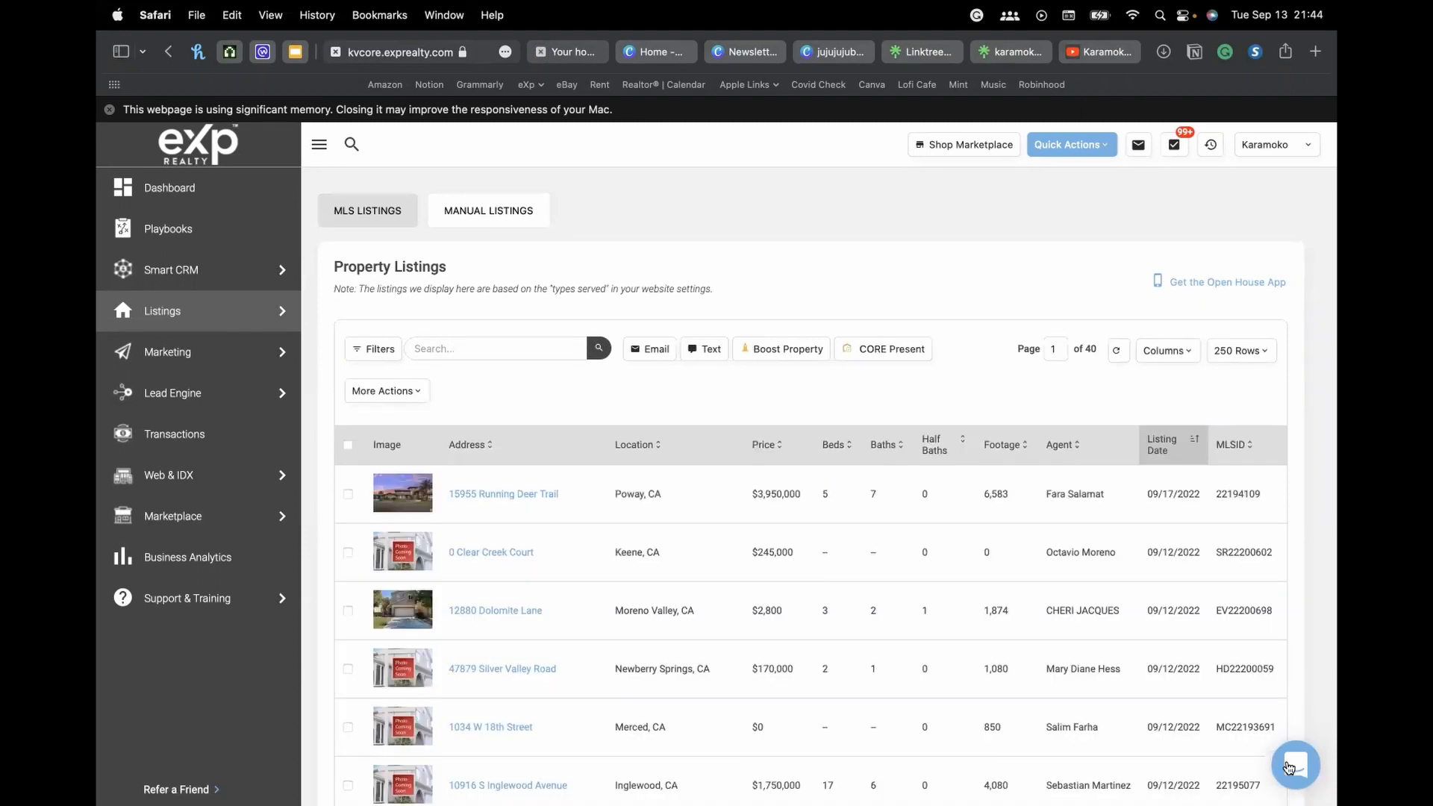
click(1297, 779)
click(1297, 779)
Open the support chat, return to its home view, and close it
click(1294, 773)
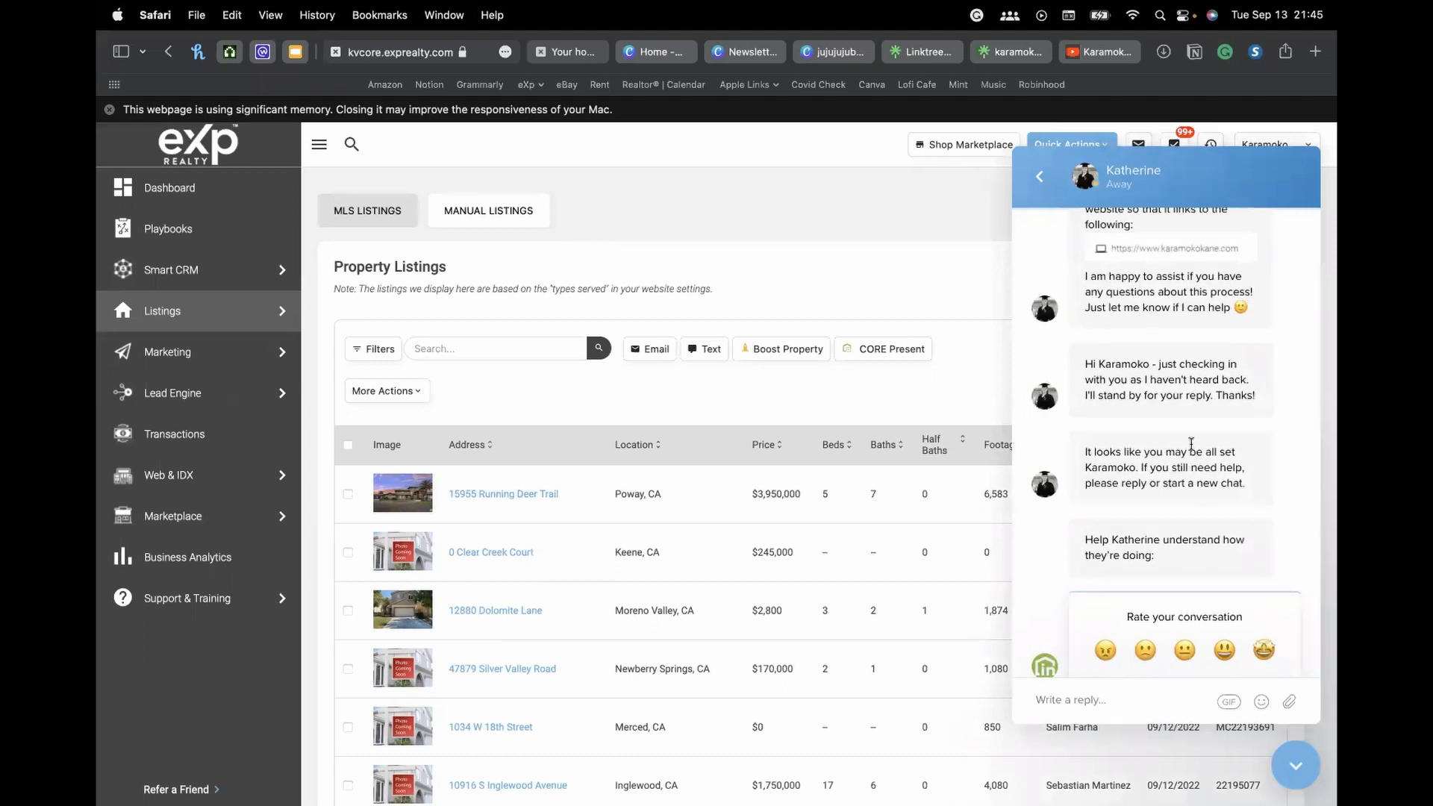
scroll(1190, 442, down, 2)
click(1041, 177)
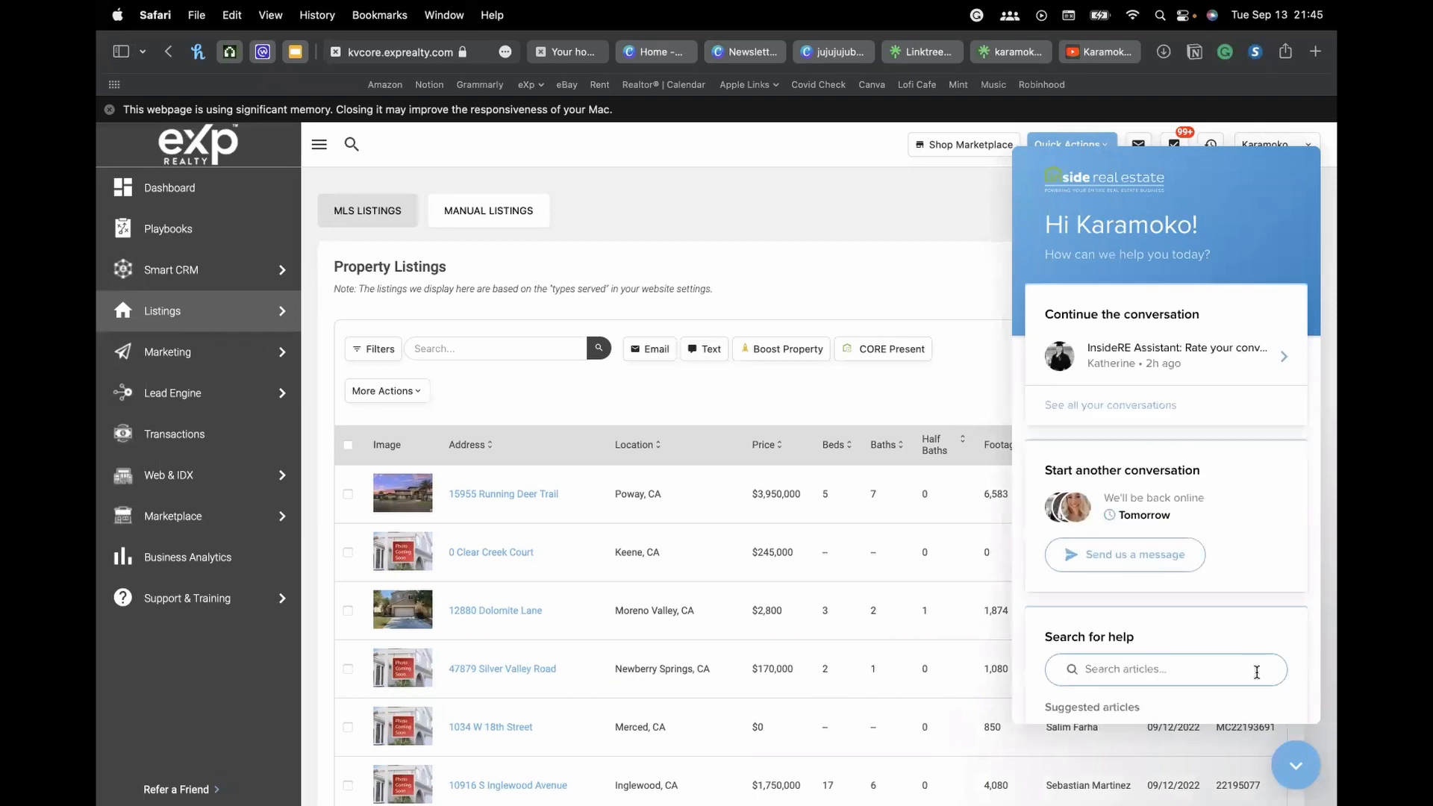
click(1298, 775)
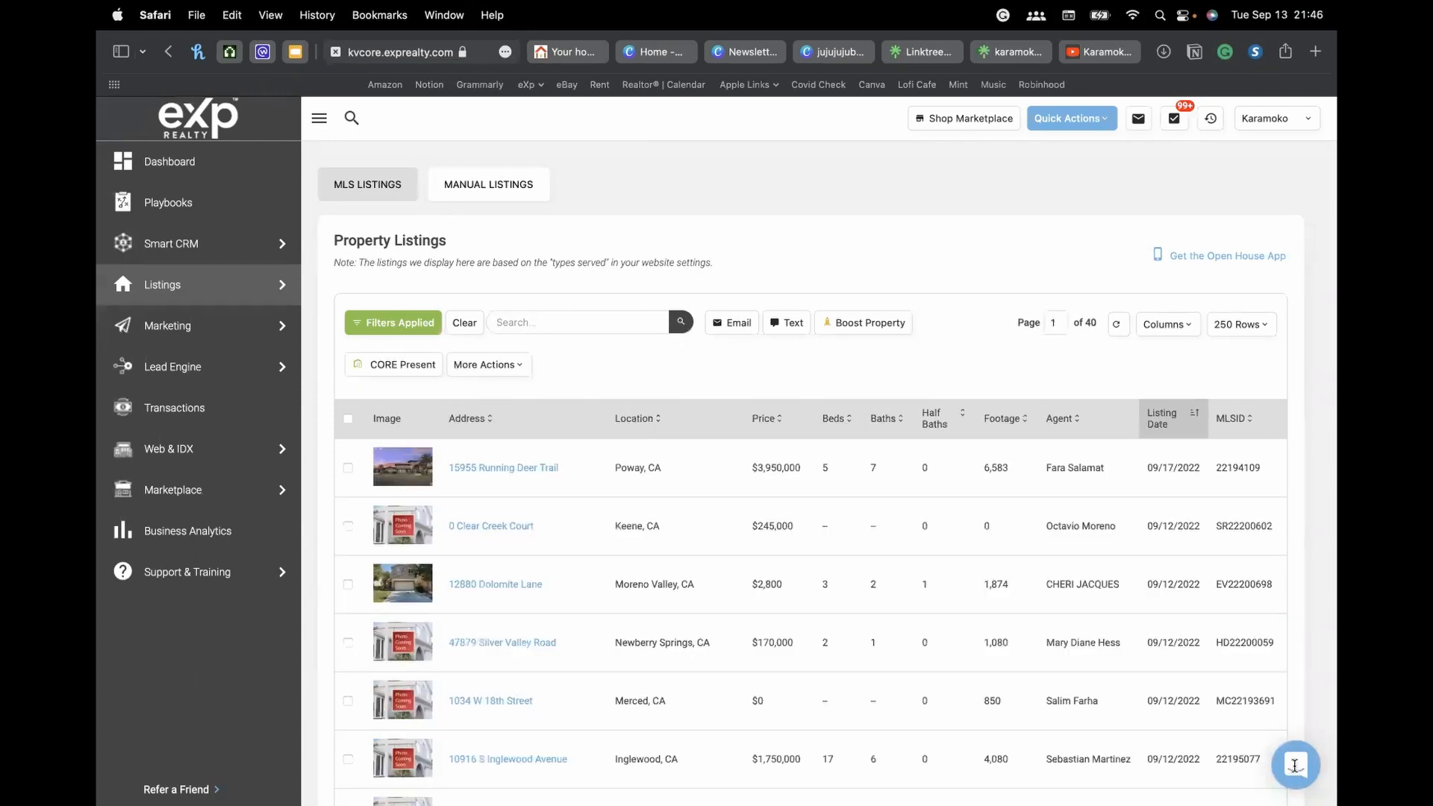
Start a new support conversation via Send us a message and Ask a Question, then close the panel
click(1294, 766)
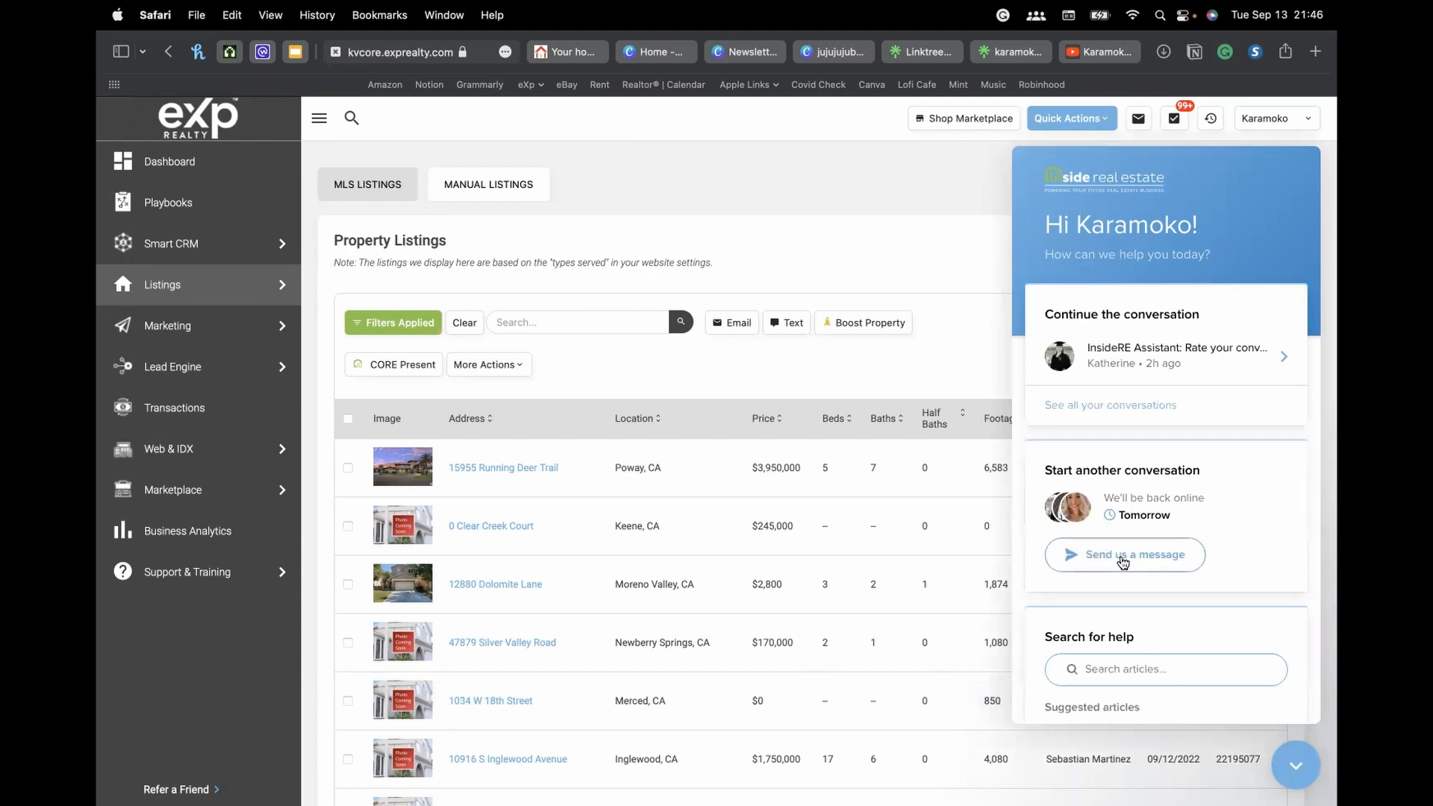
click(1122, 560)
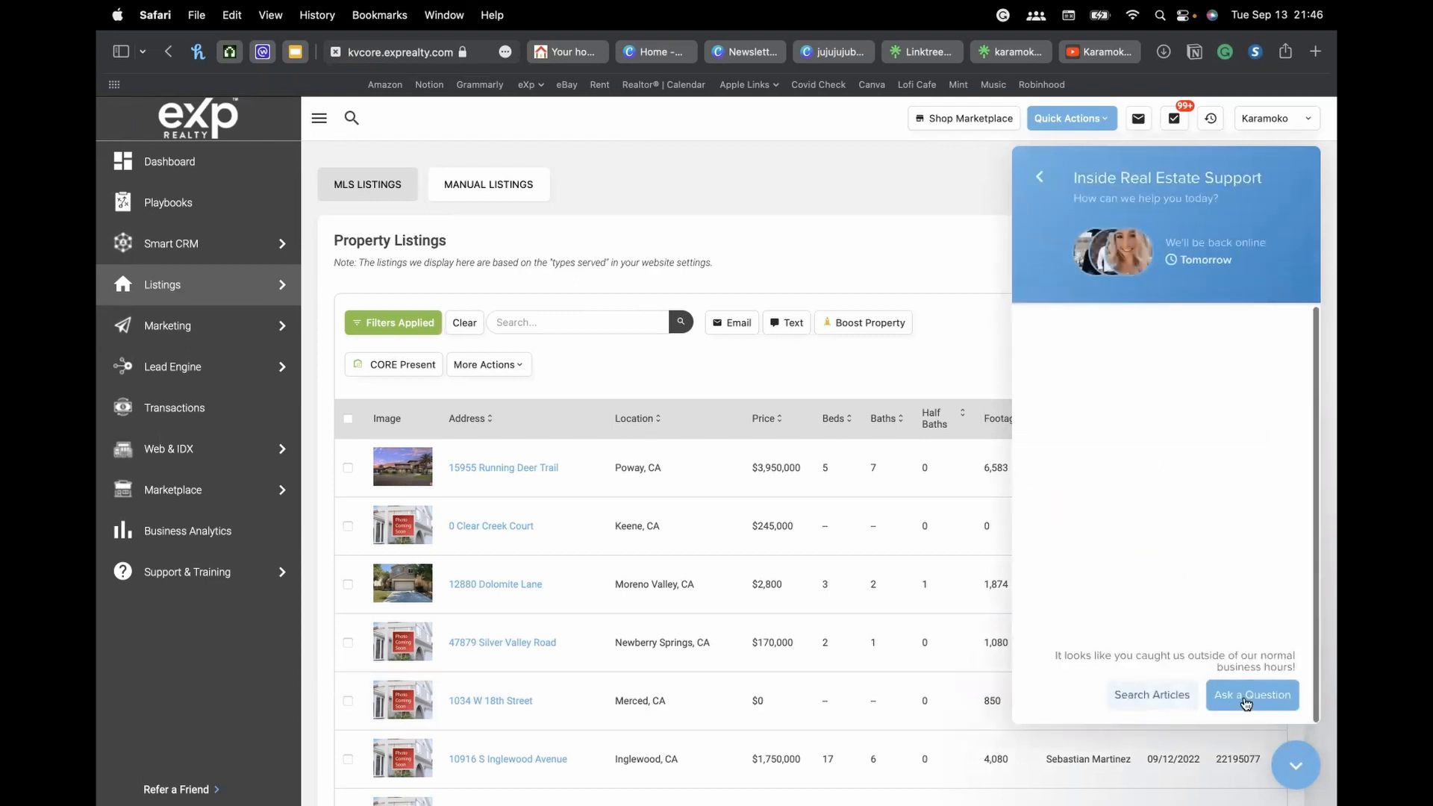
click(1251, 698)
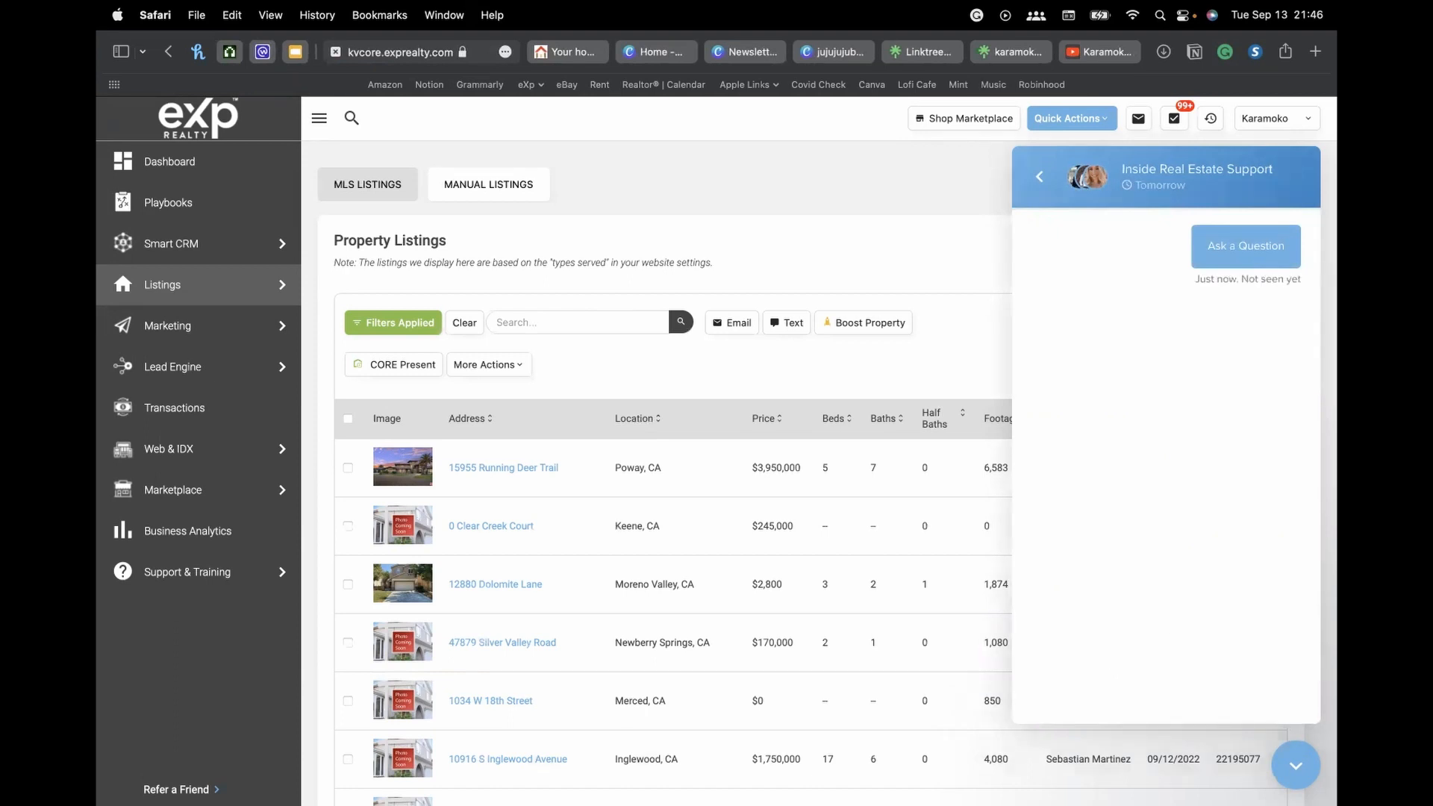
click(1295, 772)
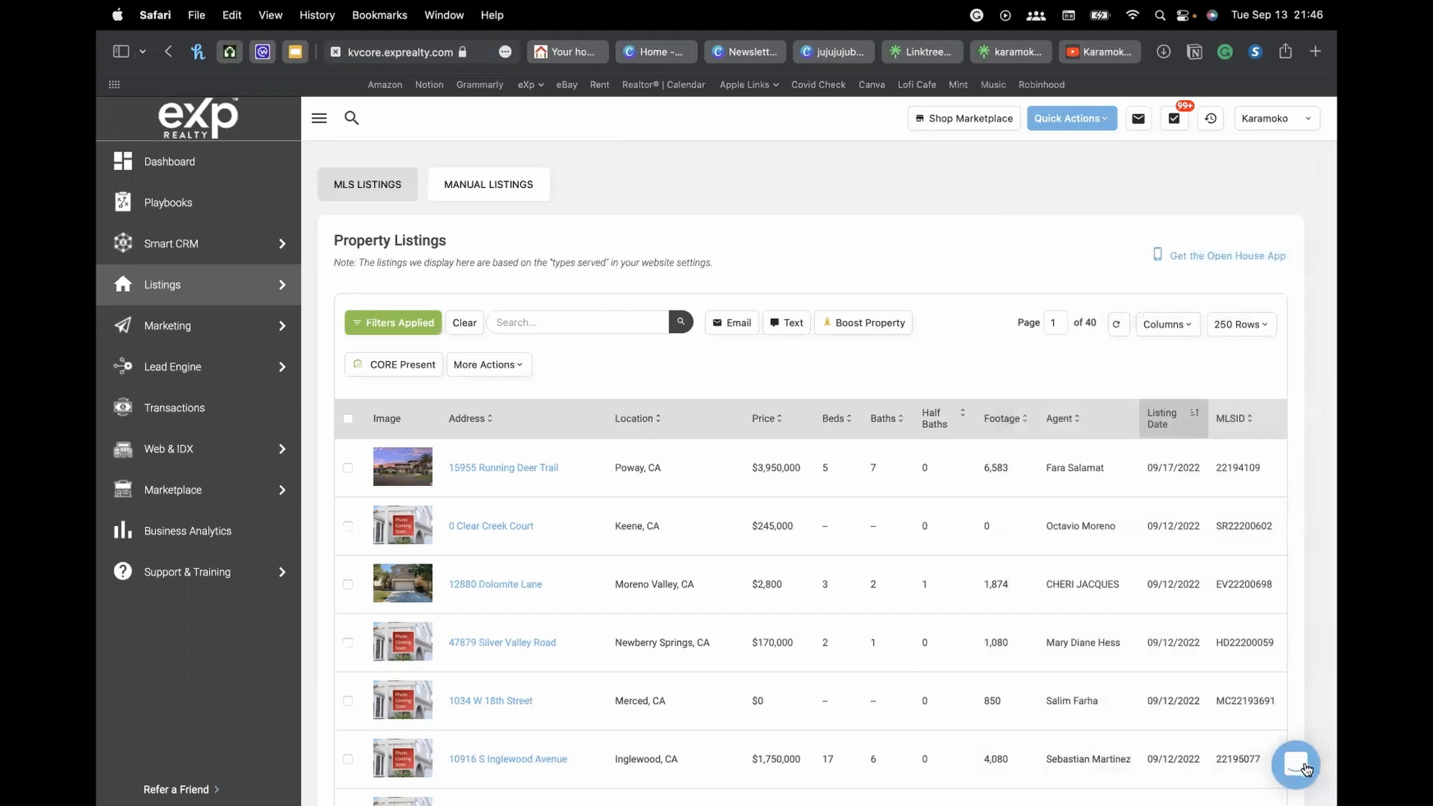
Reopen the chat, type and erase 'what', return to the home view and close the widget
click(1295, 773)
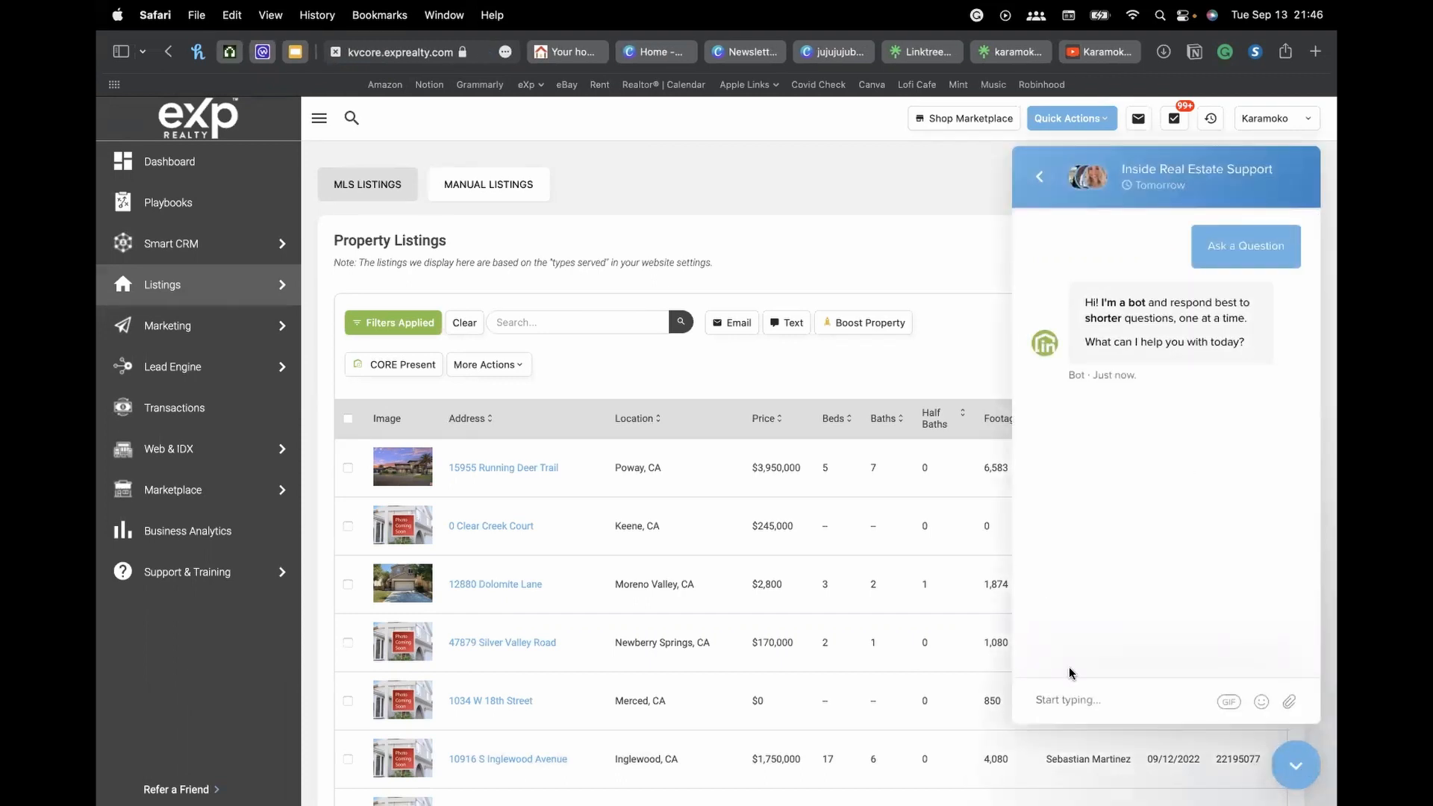
text(what)
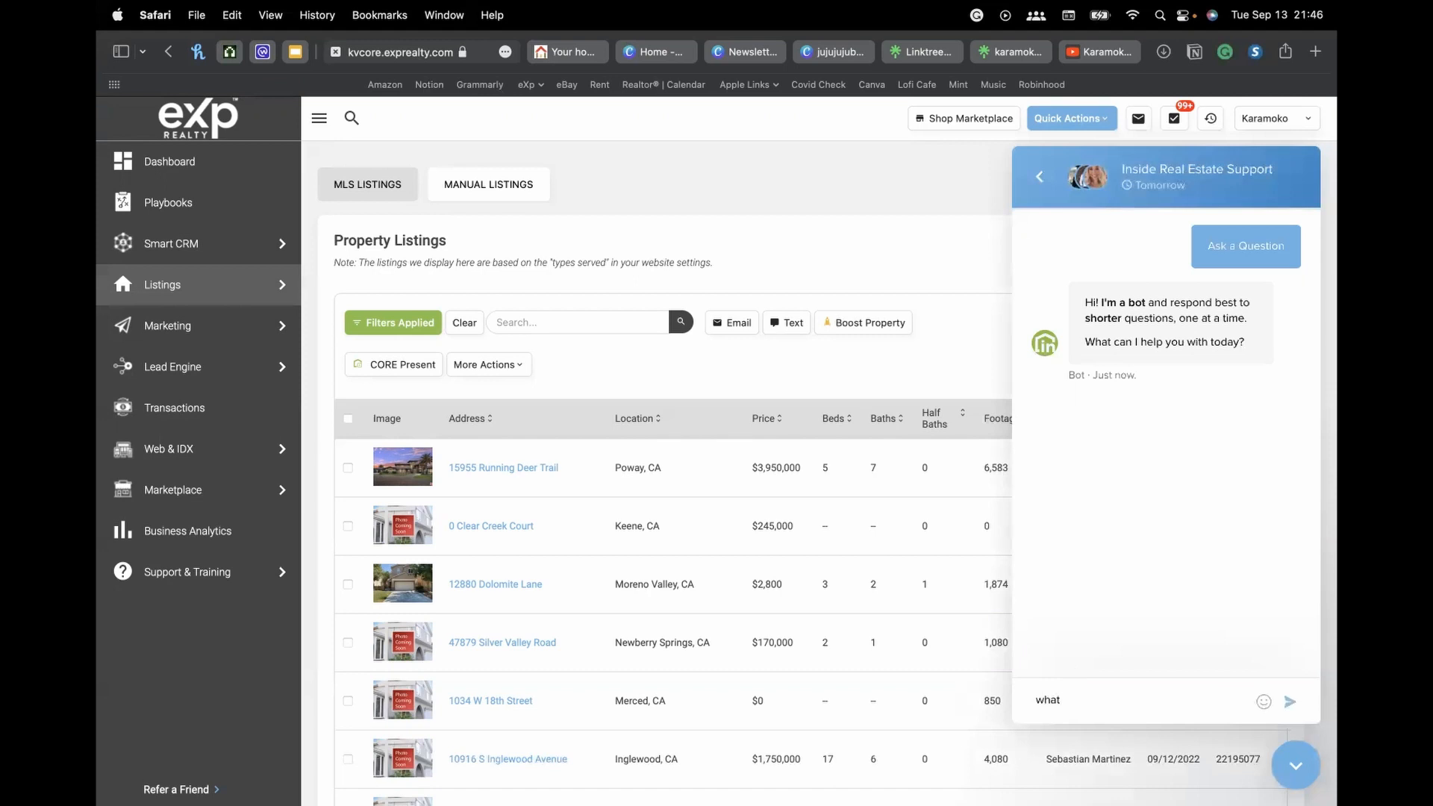
key(BackSpace)
key(BackSpace)
key(BackSpace)
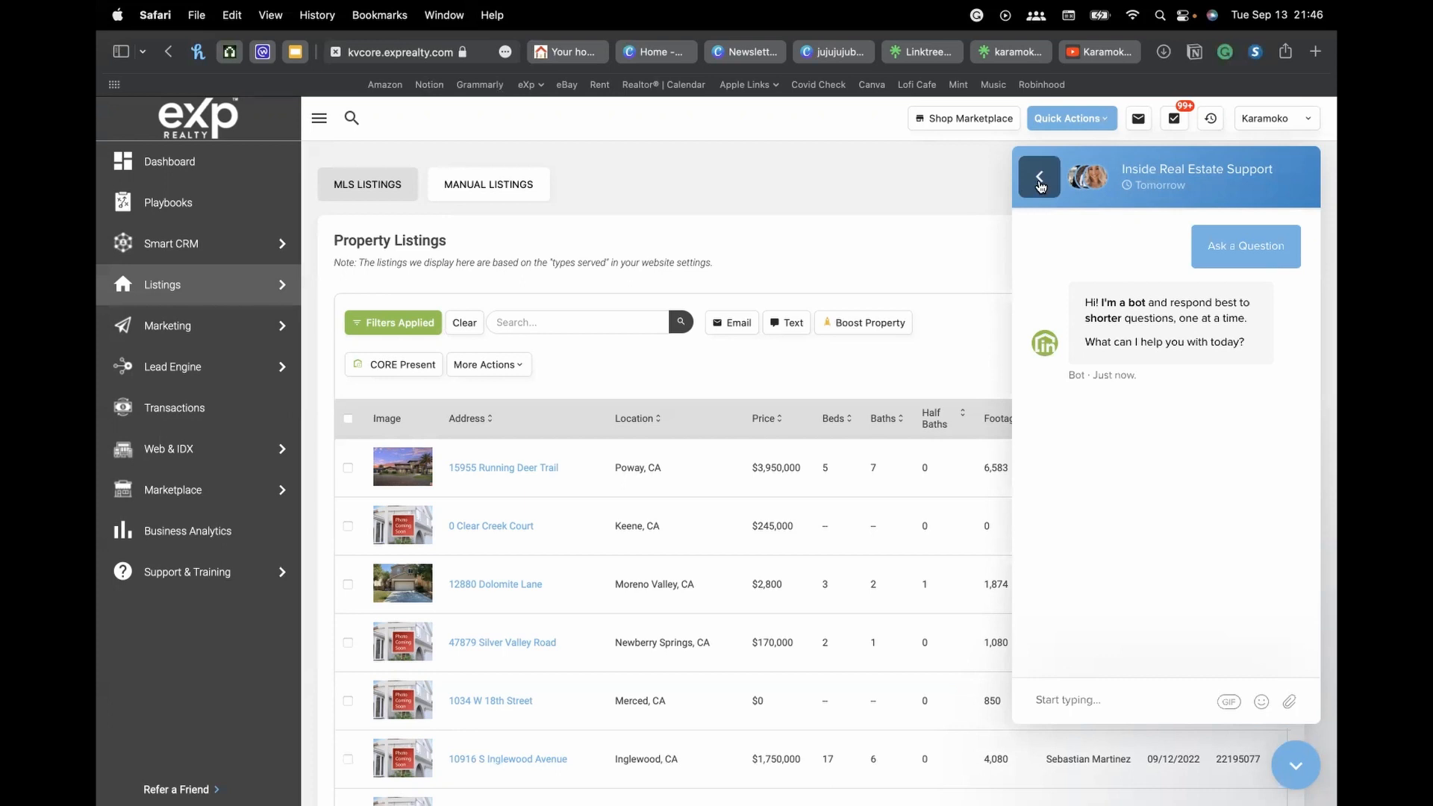
click(1040, 179)
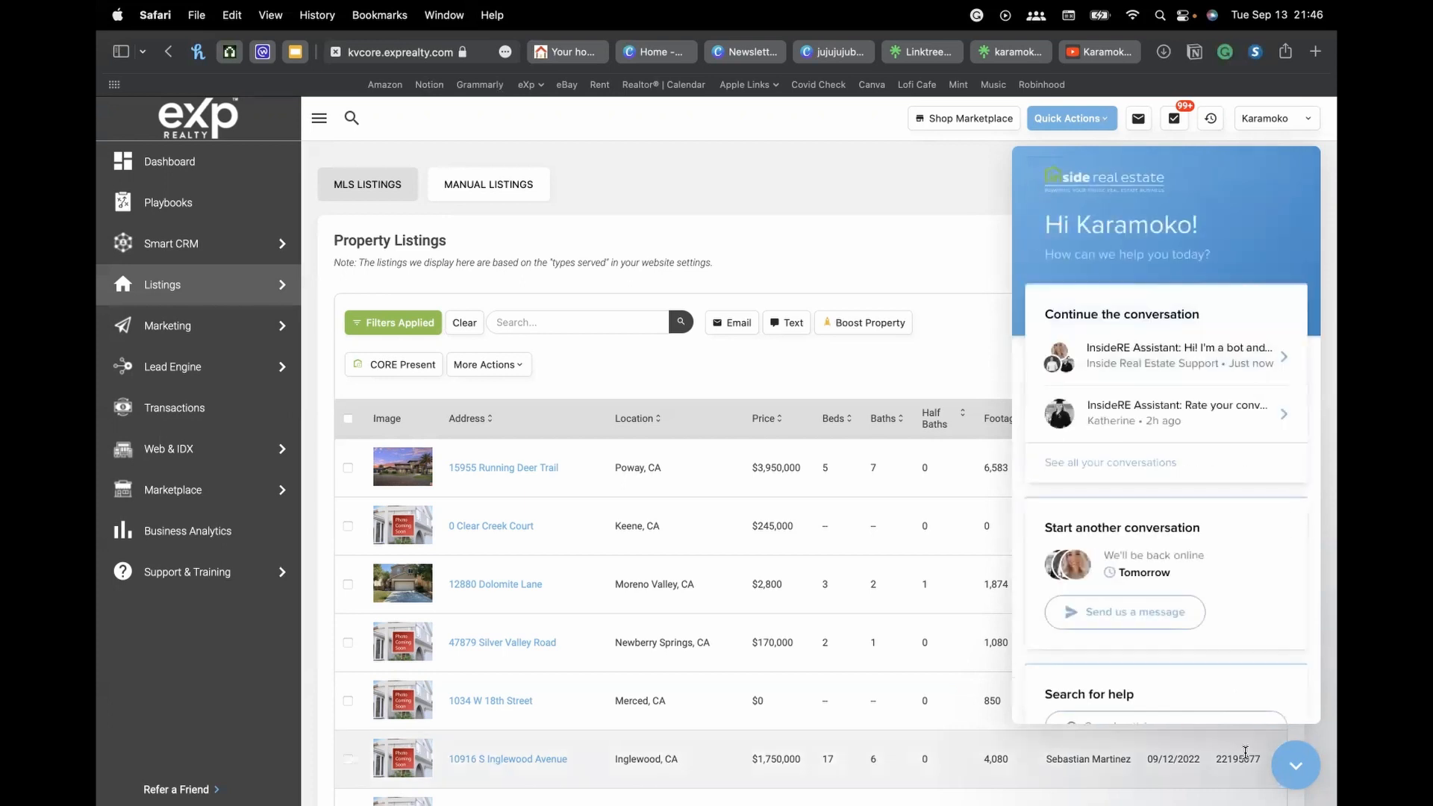
click(1295, 765)
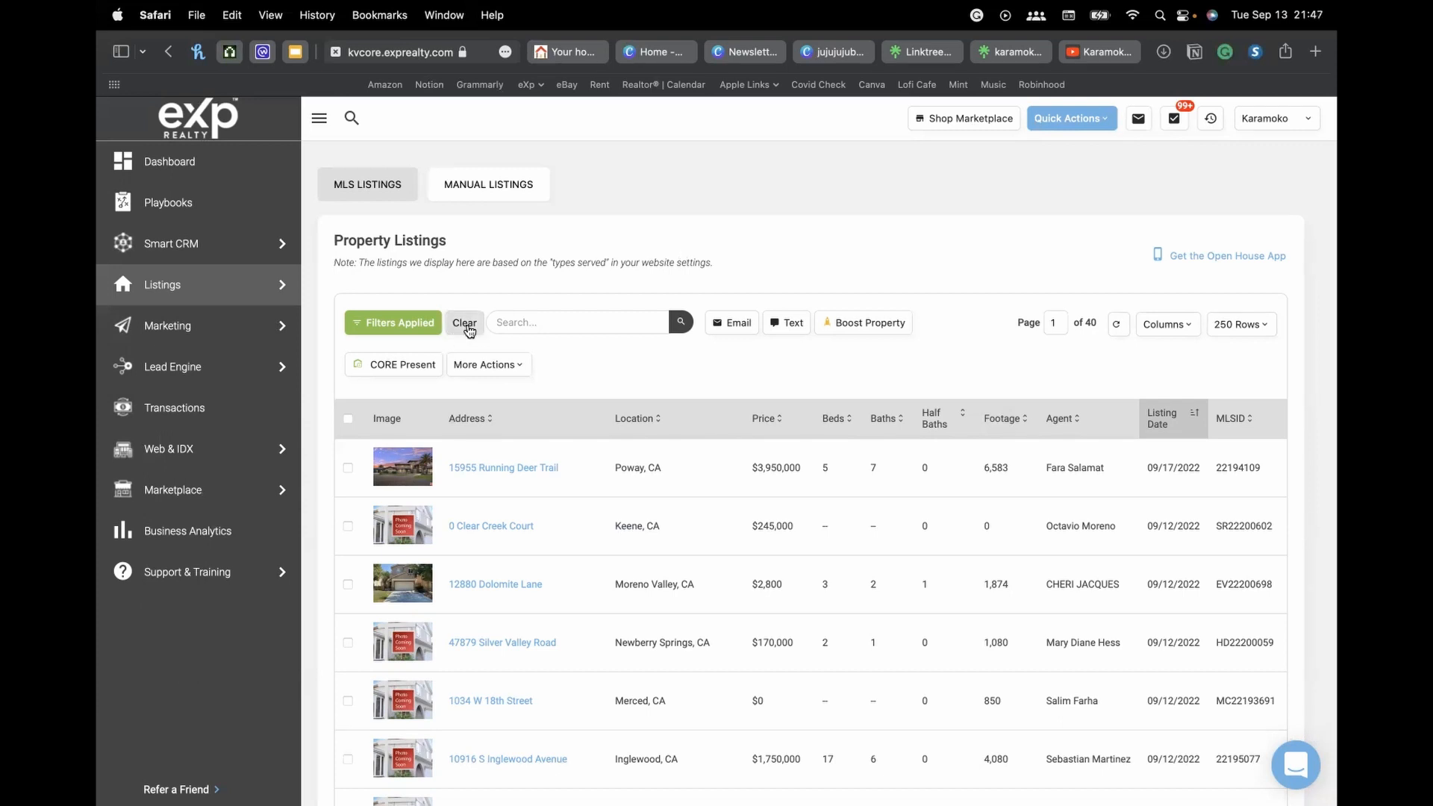
Clear the Filters Applied on Property Listings and bring Safari's YouTube channel tab to the front
click(465, 324)
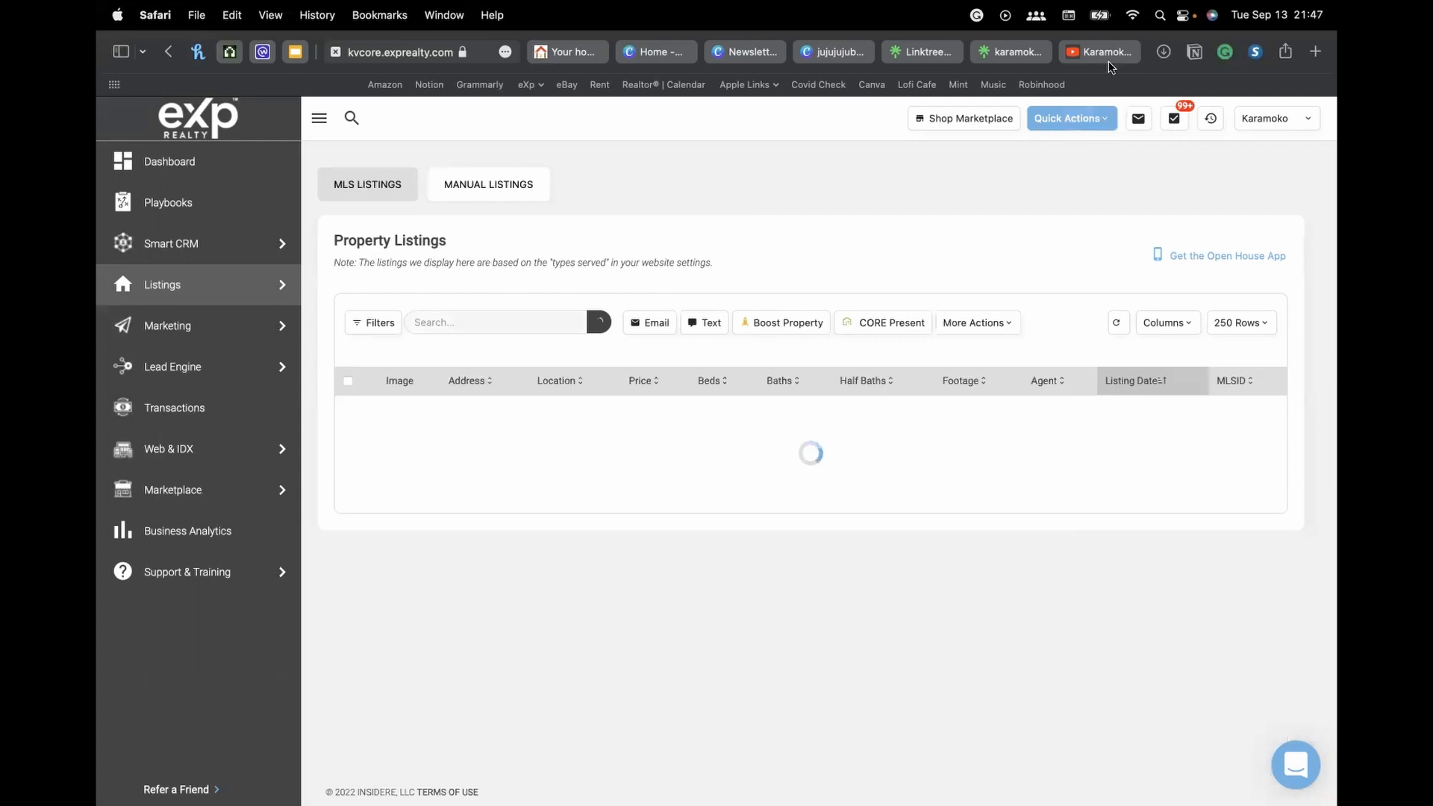
click(1109, 59)
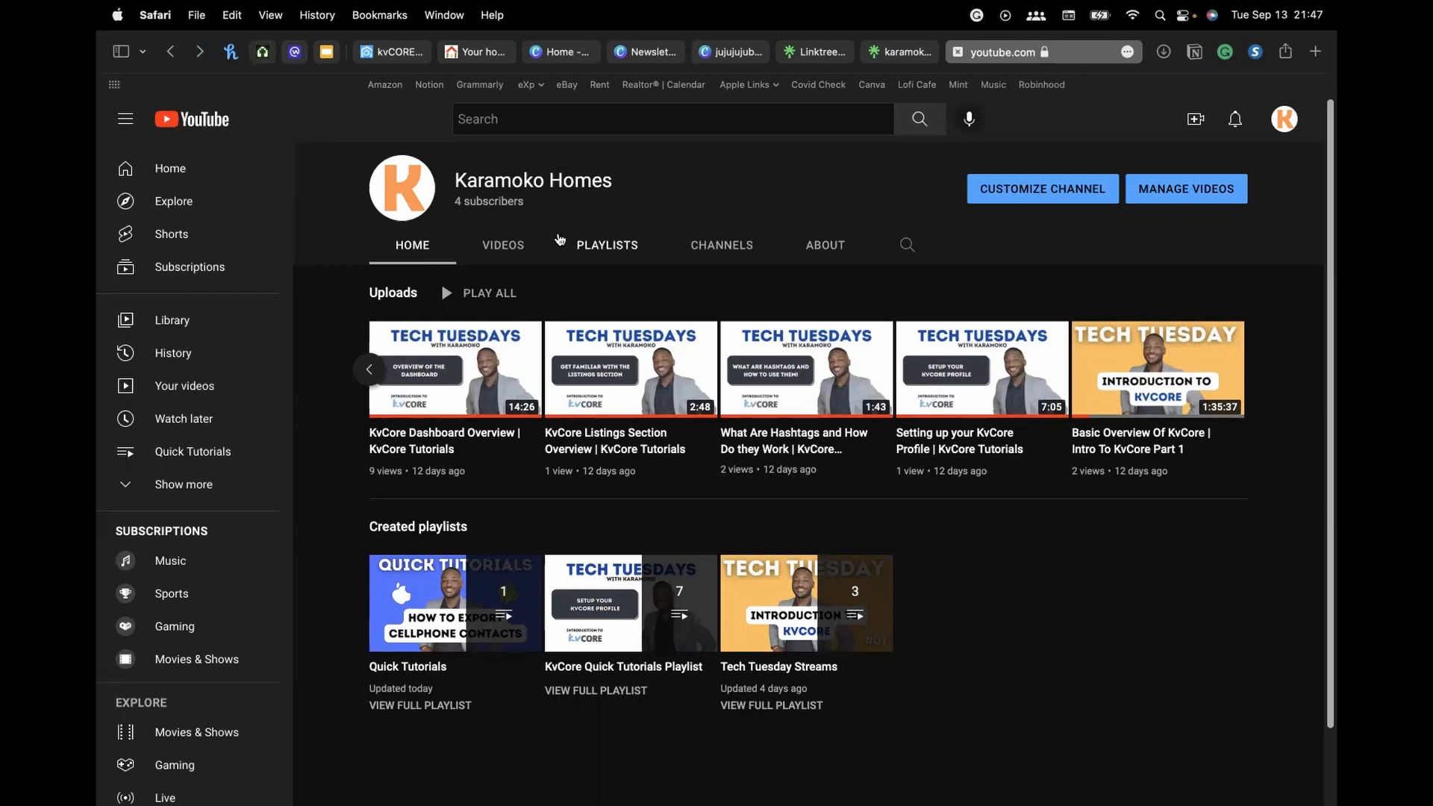
scroll(813, 433, down, 2)
scroll(814, 433, up, 2)
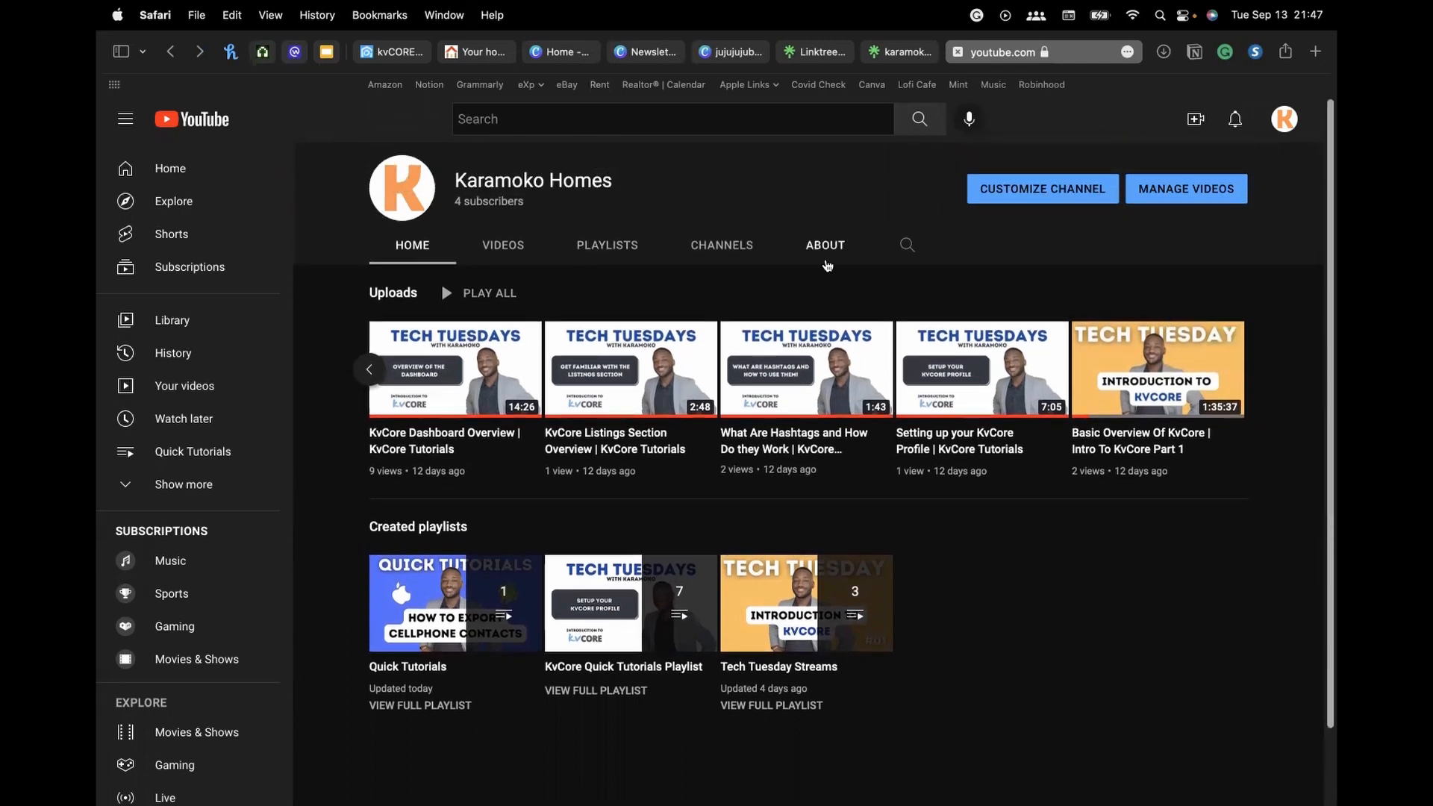